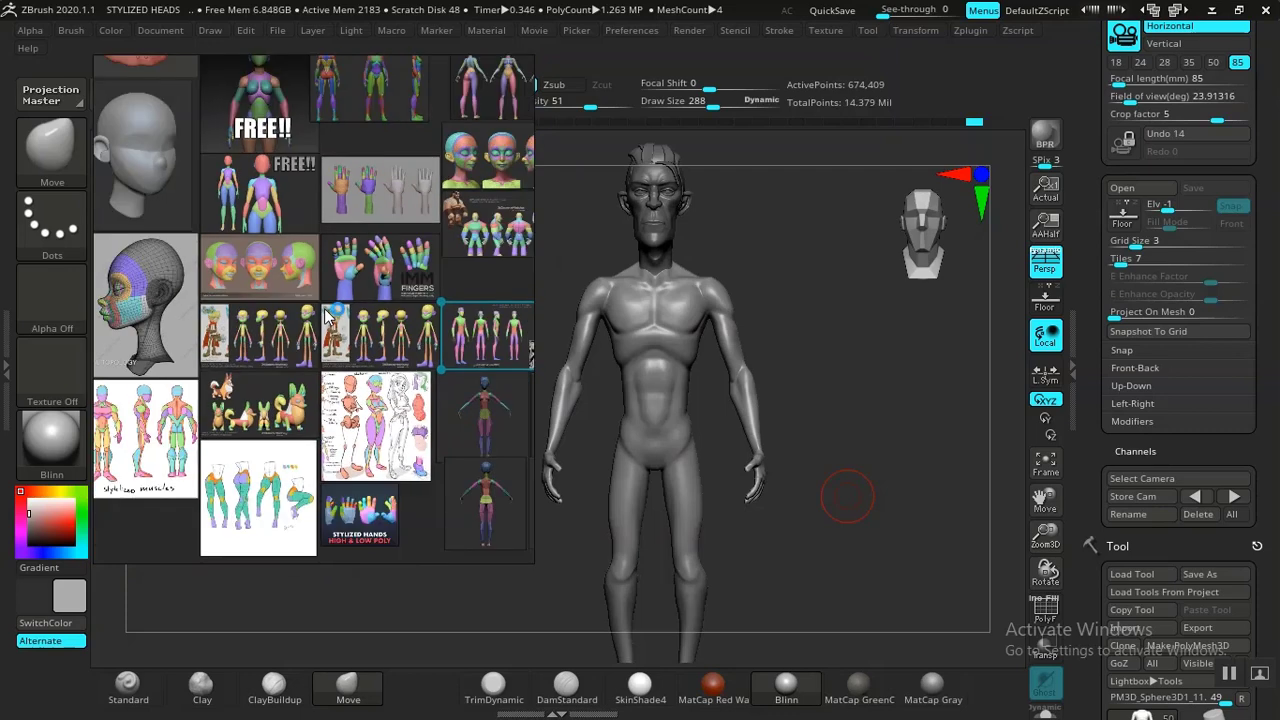
# Browse the reference board for body and anatomy sheets suited to the slim male character
pyautogui.scroll(-3, 327, 316)
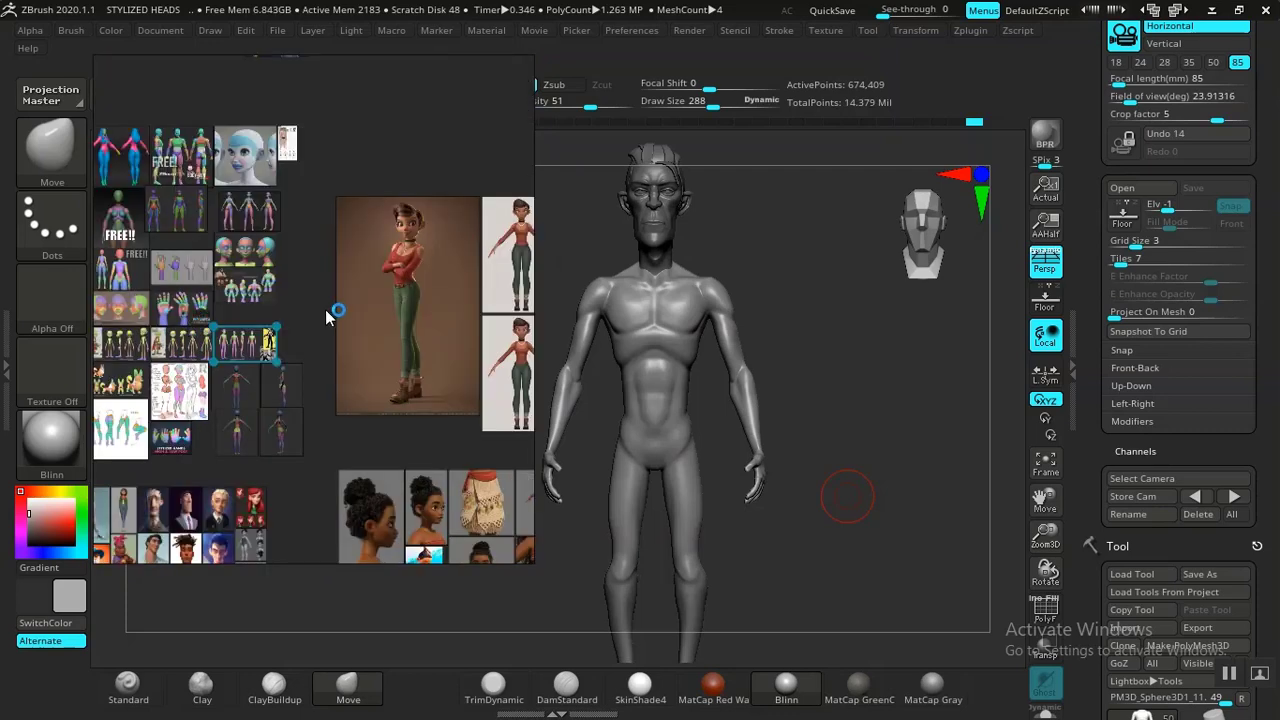
pyautogui.scroll(-3, 328, 317)
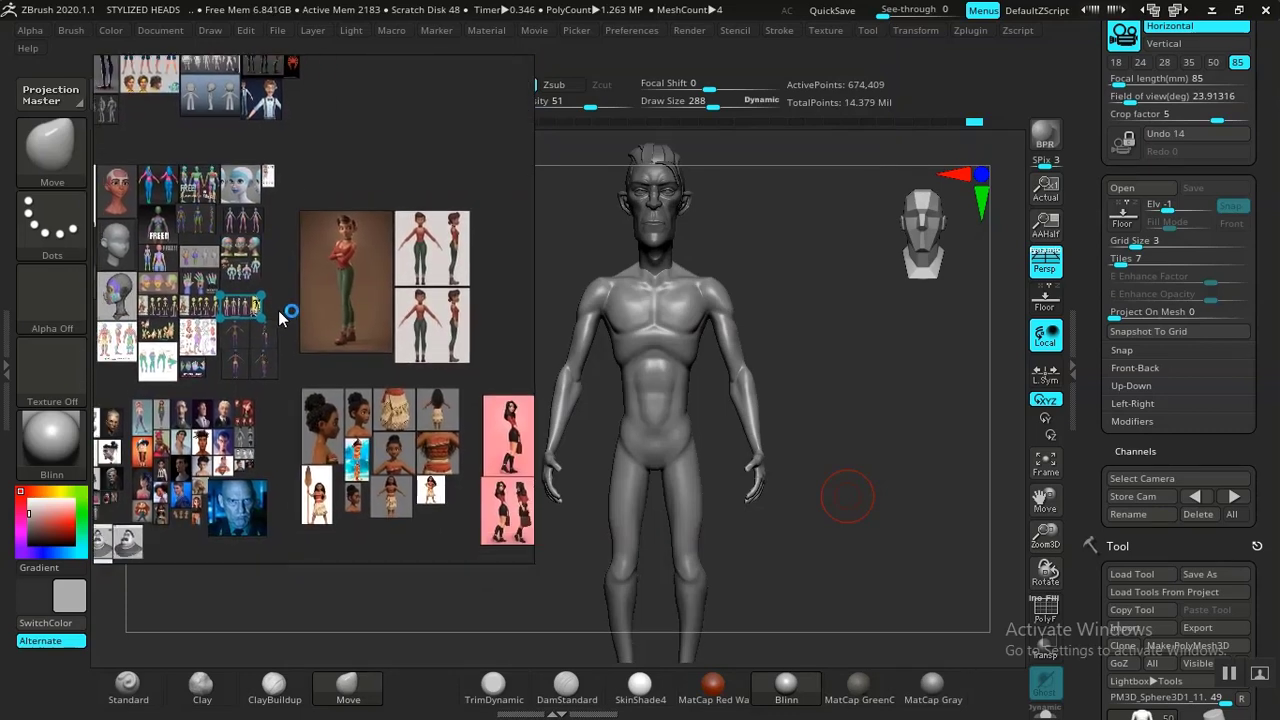
pyautogui.scroll(5, 440, 440)
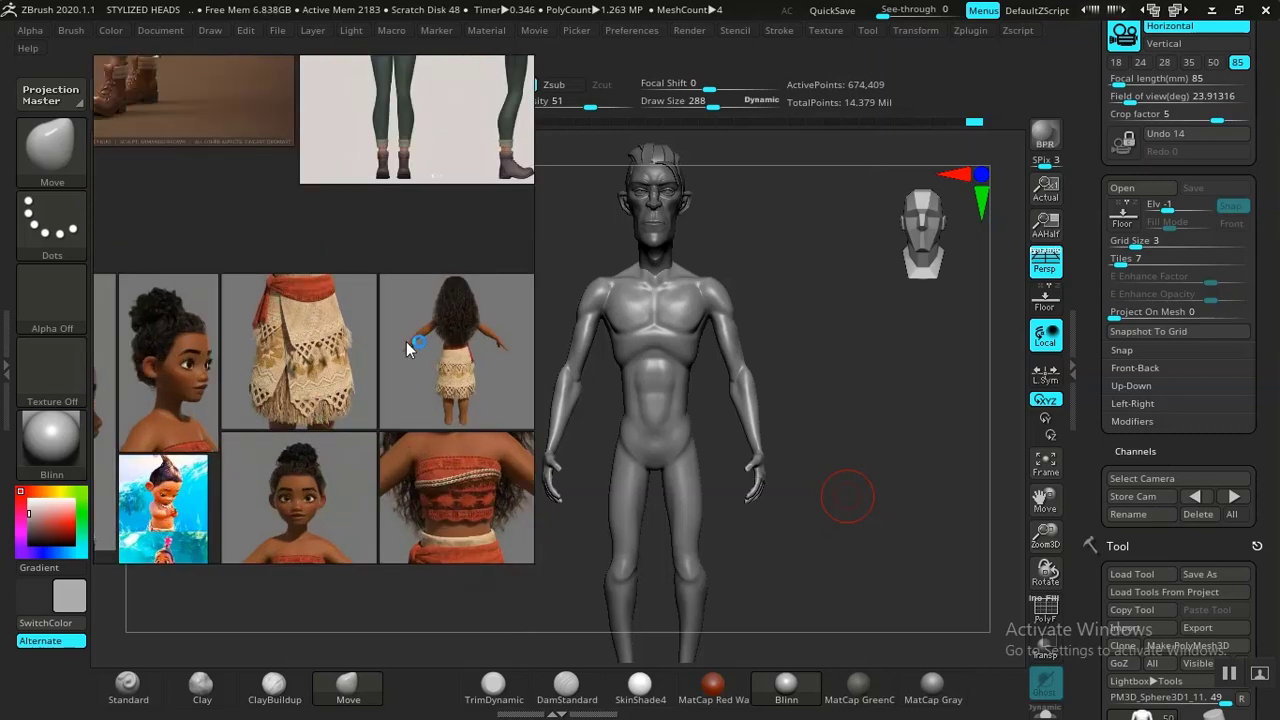
pyautogui.scroll(-6, 340, 360)
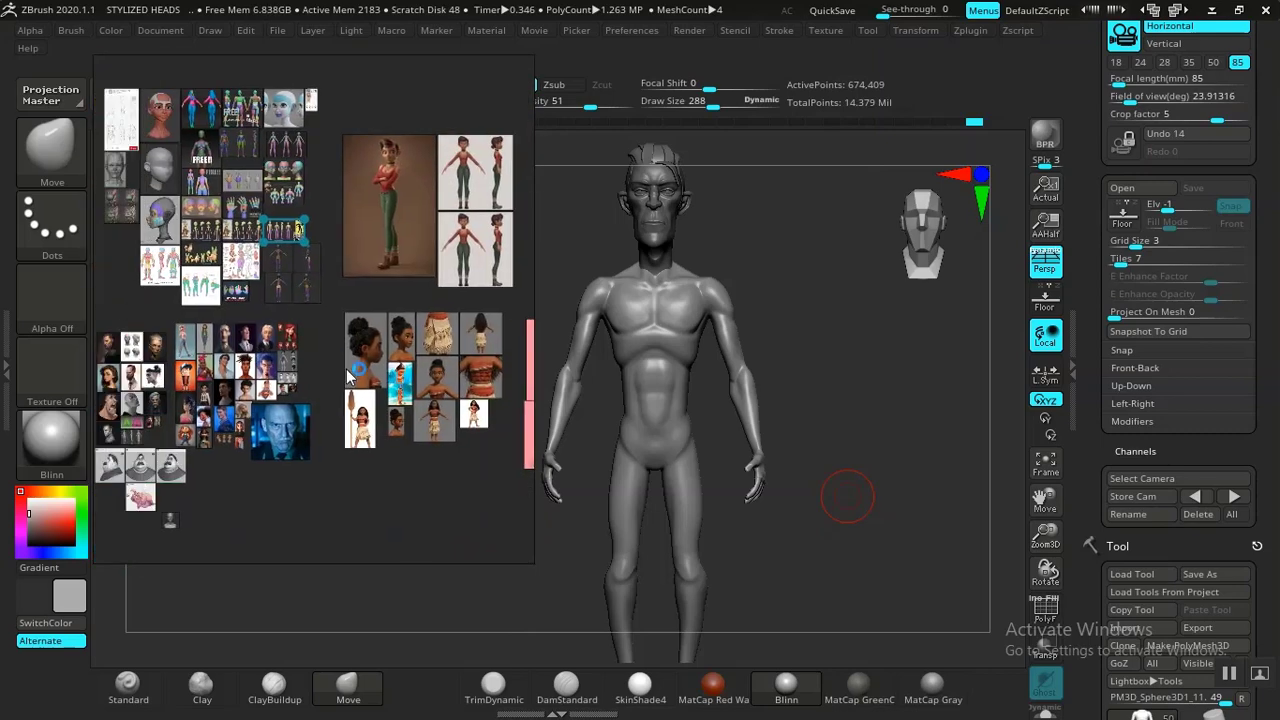
pyautogui.moveTo(347, 376); pyautogui.dragTo(371, 376, button='middle')
pyautogui.moveTo(304, 302); pyautogui.dragTo(324, 447, button='middle')
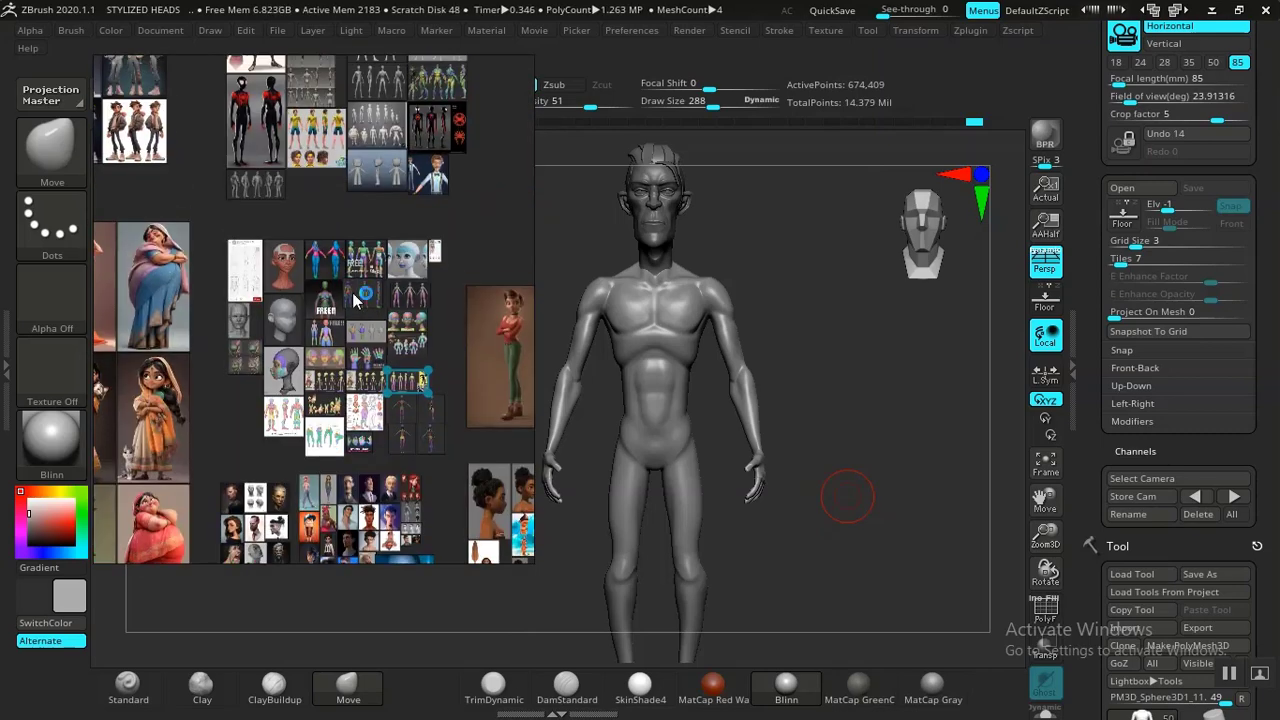
pyautogui.moveTo(356, 300); pyautogui.dragTo(332, 409, button='middle')
pyautogui.scroll(3, 387, 228)
pyautogui.moveTo(344, 208); pyautogui.dragTo(376, 254, button='middle')
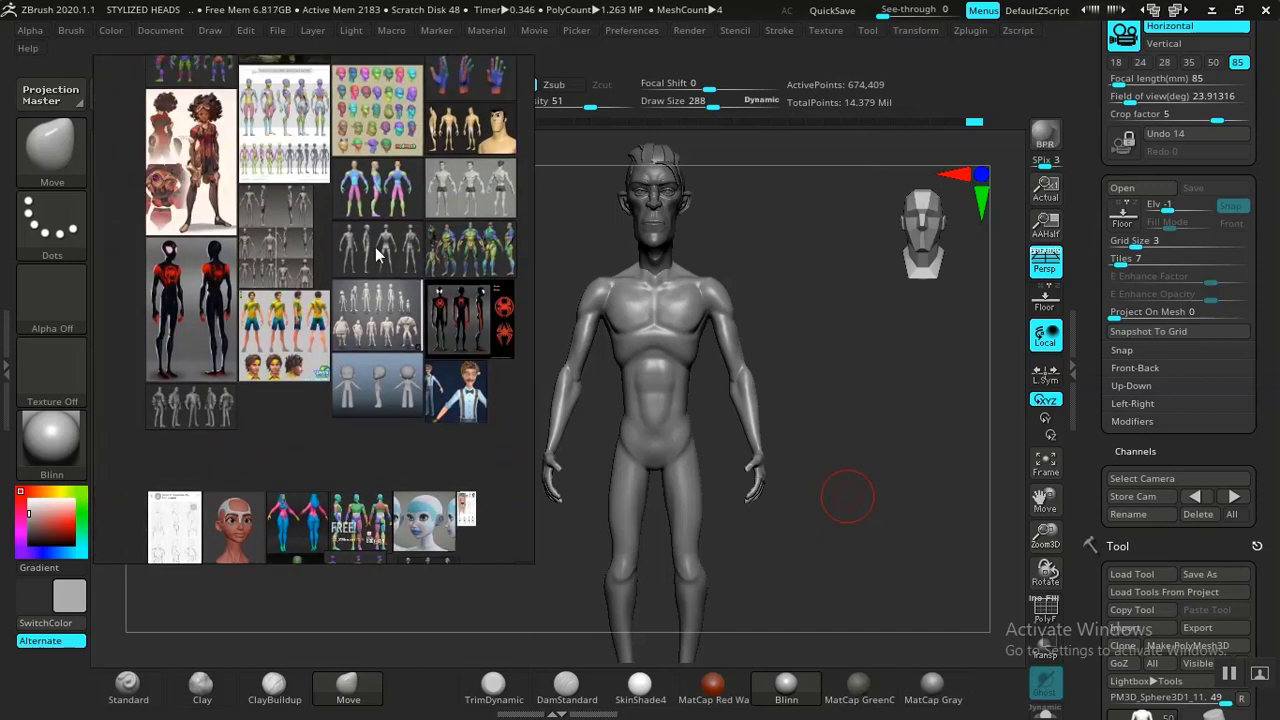
# Examine the grey mannequin sheet and the front and back views of the slim male figure on the reference board
pyautogui.doubleClick(373, 256)
pyautogui.scroll(3, 312, 308)
pyautogui.moveTo(323, 298); pyautogui.dragTo(384, 306, button='middle')
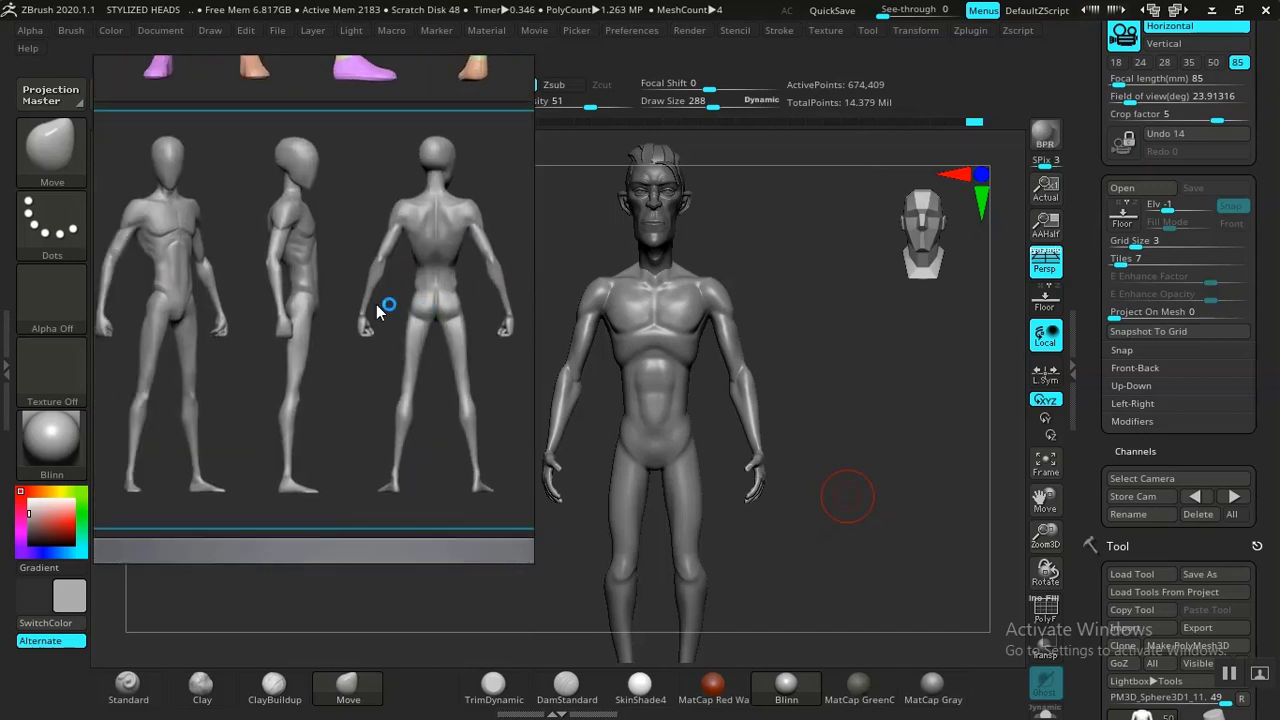
pyautogui.scroll(-4, 200, 300)
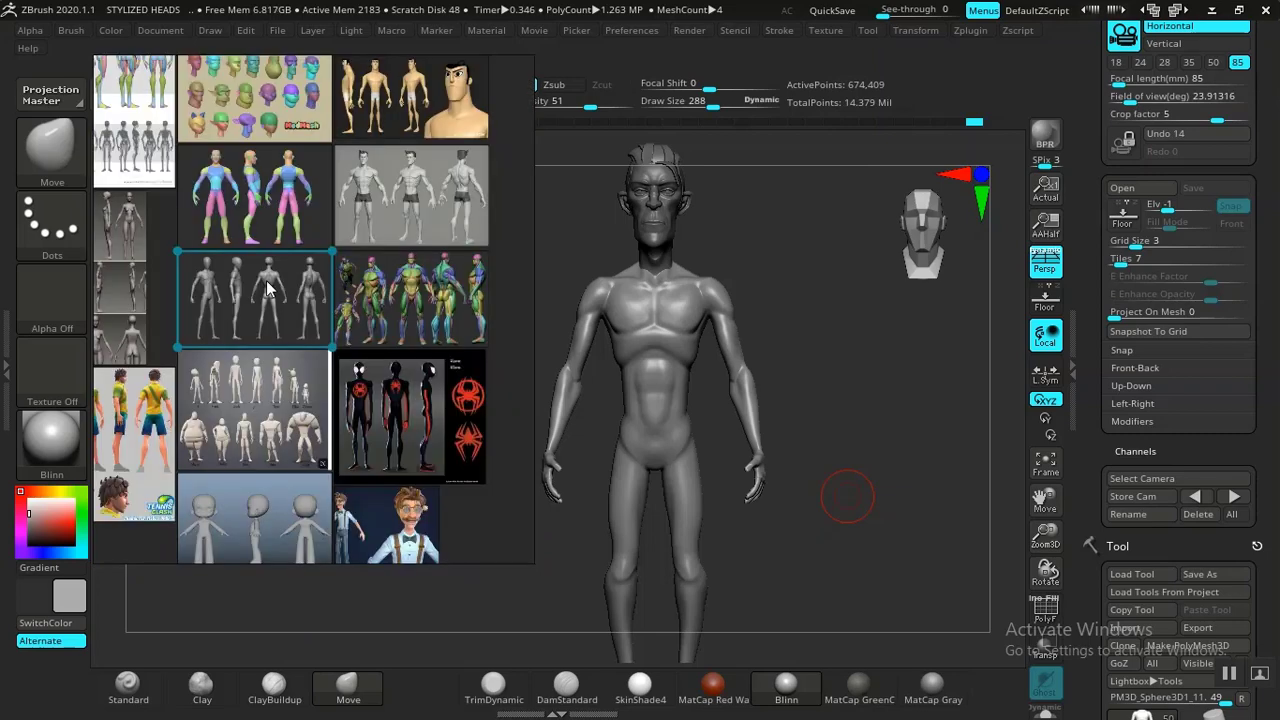
pyautogui.moveTo(247, 279); pyautogui.dragTo(337, 329, button='middle')
pyautogui.moveTo(257, 320); pyautogui.dragTo(381, 329, button='middle')
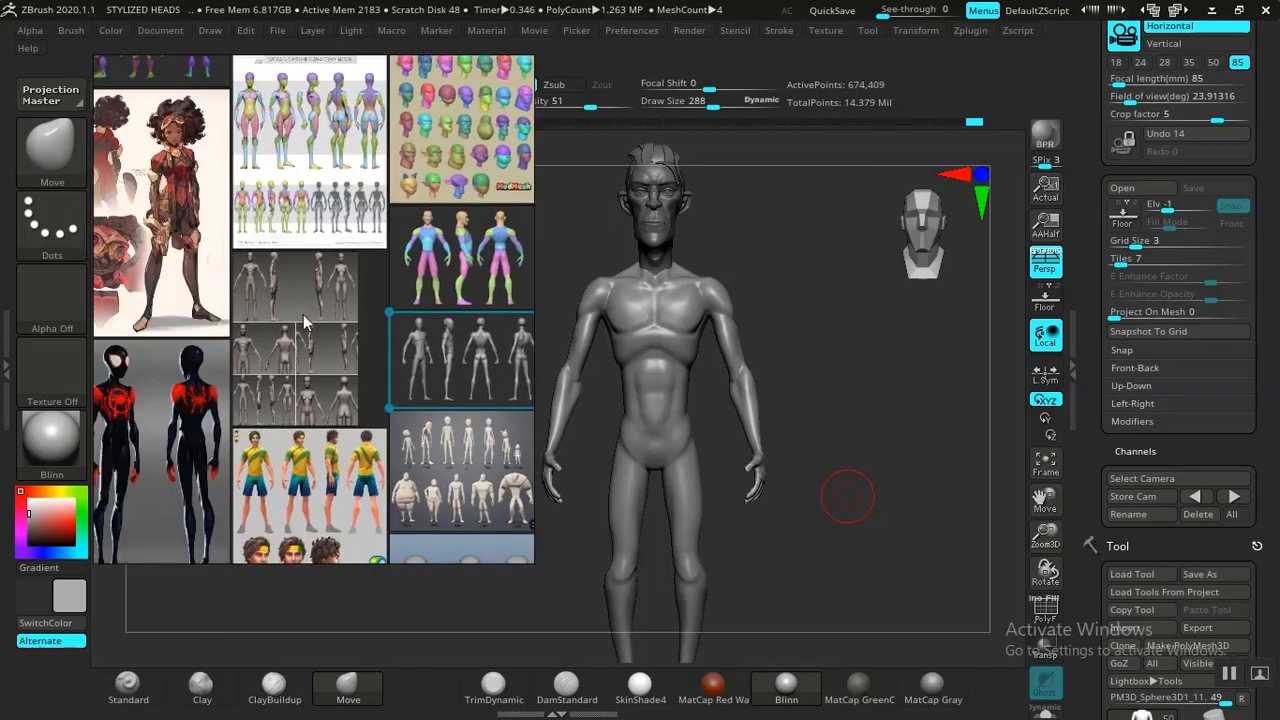
pyautogui.scroll(5, 301, 318)
pyautogui.moveTo(271, 294); pyautogui.dragTo(423, 243, button='middle')
pyautogui.scroll(3, 334, 380)
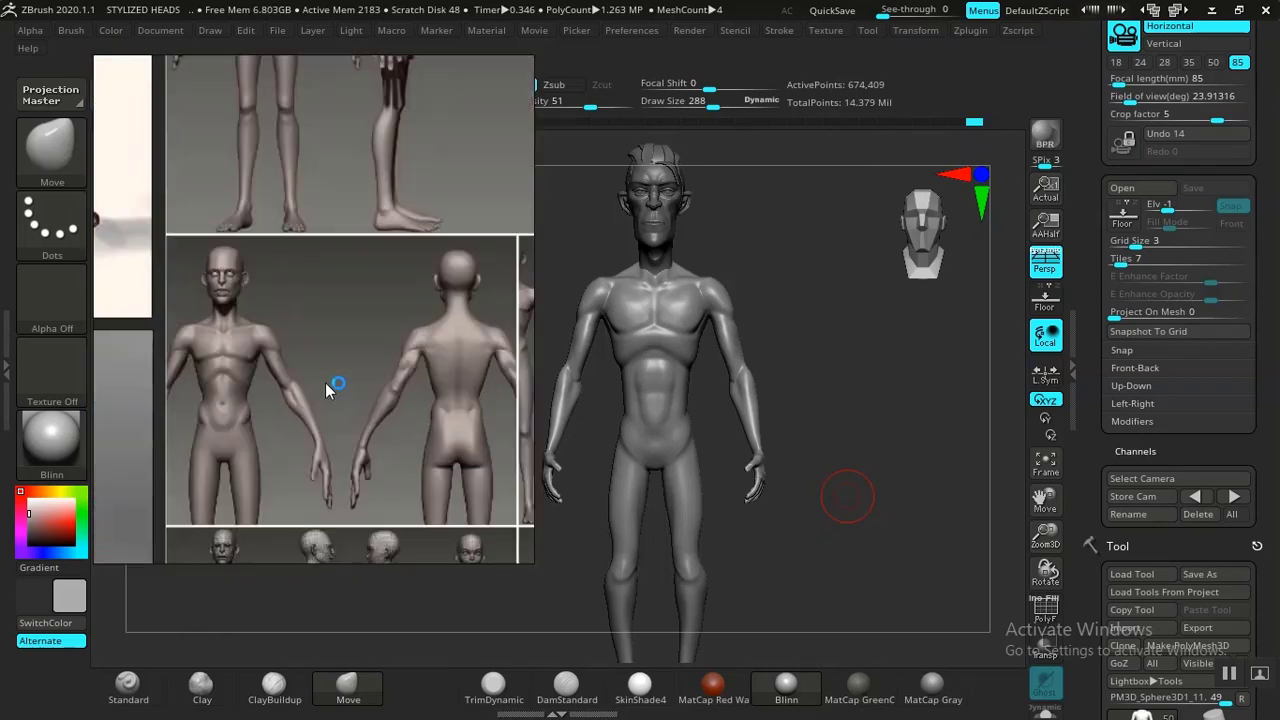
pyautogui.moveTo(334, 380); pyautogui.dragTo(333, 322, button='middle')
pyautogui.scroll(2, 307, 285)
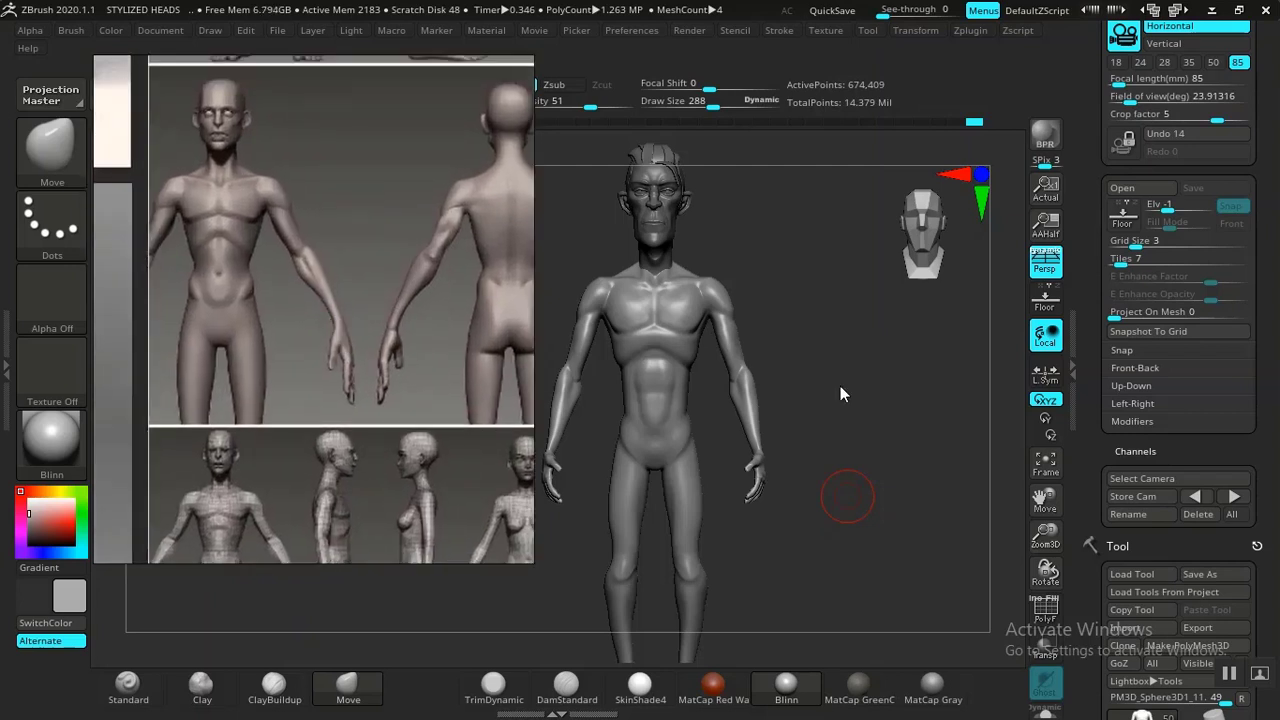
# Examine the sculpted body's torso, arms and overall proportions from the front and at an angle
pyautogui.moveTo(874, 425)
pyautogui.mouseDown()
pyautogui.moveTo(860, 431)
pyautogui.moveTo(875, 390)
pyautogui.mouseUp()
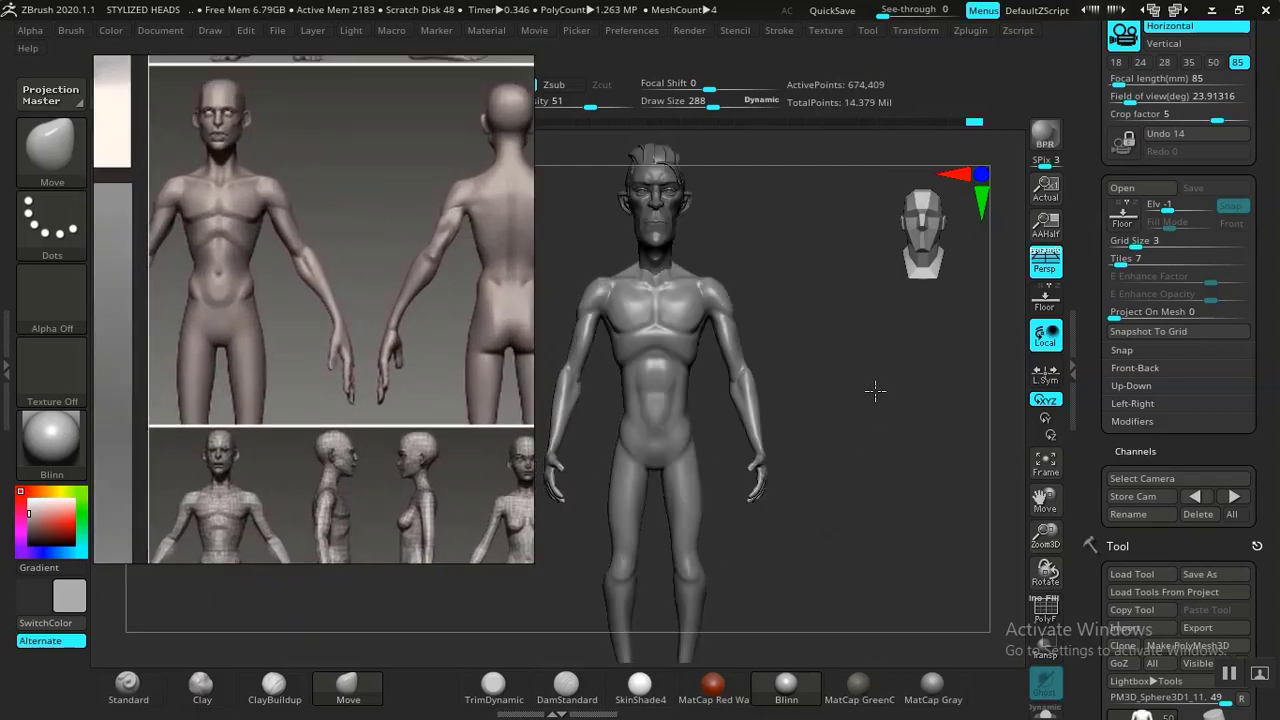
pyautogui.keyDown('alt'); pyautogui.moveTo(902, 440); pyautogui.dragTo(913, 427); pyautogui.keyUp('alt')
pyautogui.moveTo(957, 535)
pyautogui.keyDown('alt'); pyautogui.mouseDown()
pyautogui.moveTo(930, 344)
pyautogui.moveTo(770, 538)
pyautogui.moveTo(749, 486)
pyautogui.moveTo(760, 489)
pyautogui.moveTo(737, 371)
pyautogui.mouseUp(); pyautogui.keyUp('alt')
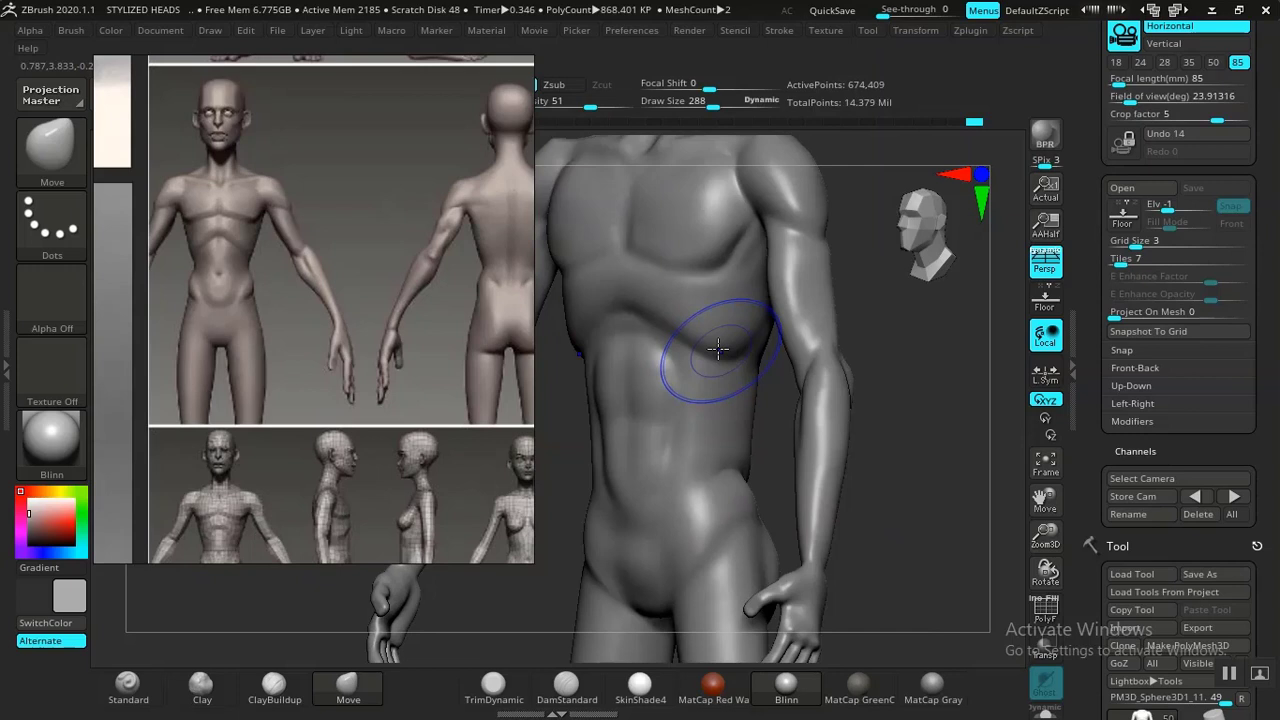
pyautogui.keyDown('shift'); pyautogui.moveTo(718, 349); pyautogui.dragTo(639, 346, button='right'); pyautogui.keyUp('shift')
pyautogui.moveTo(641, 341); pyautogui.dragTo(634, 357)
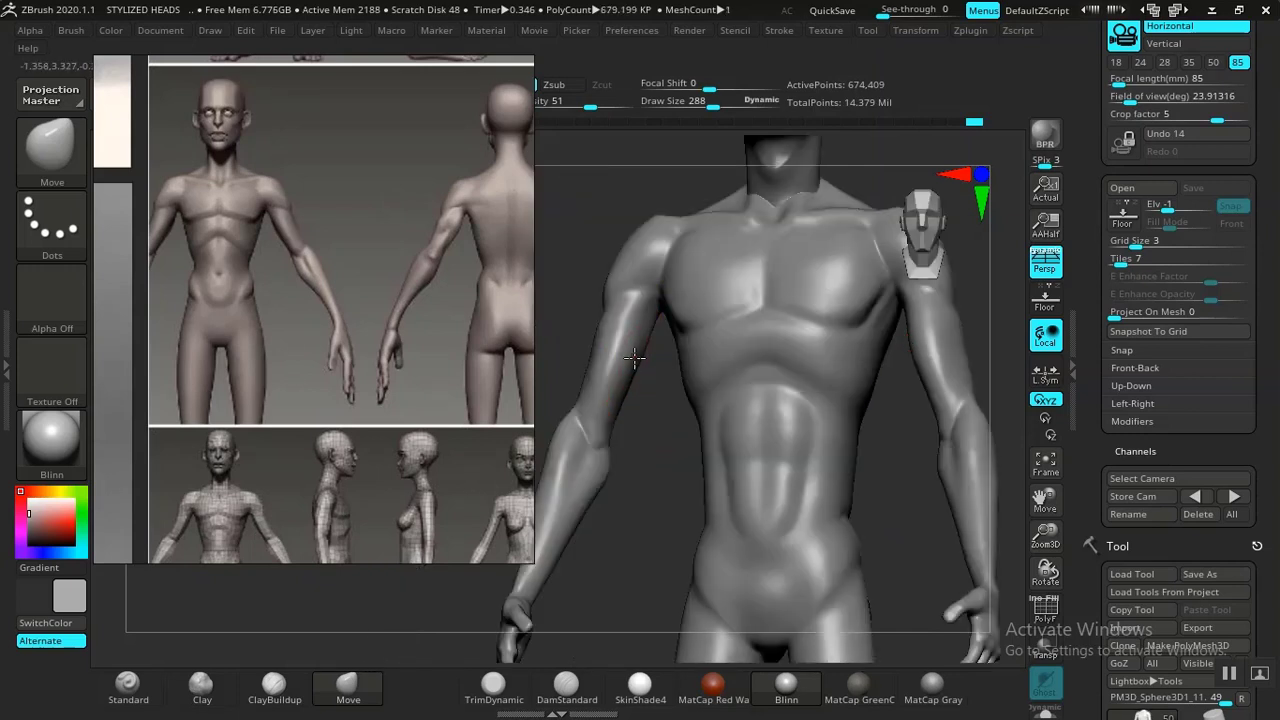
pyautogui.keyDown('ctrl'); pyautogui.moveTo(655, 442); pyautogui.dragTo(871, 436, button='right'); pyautogui.keyUp('ctrl')
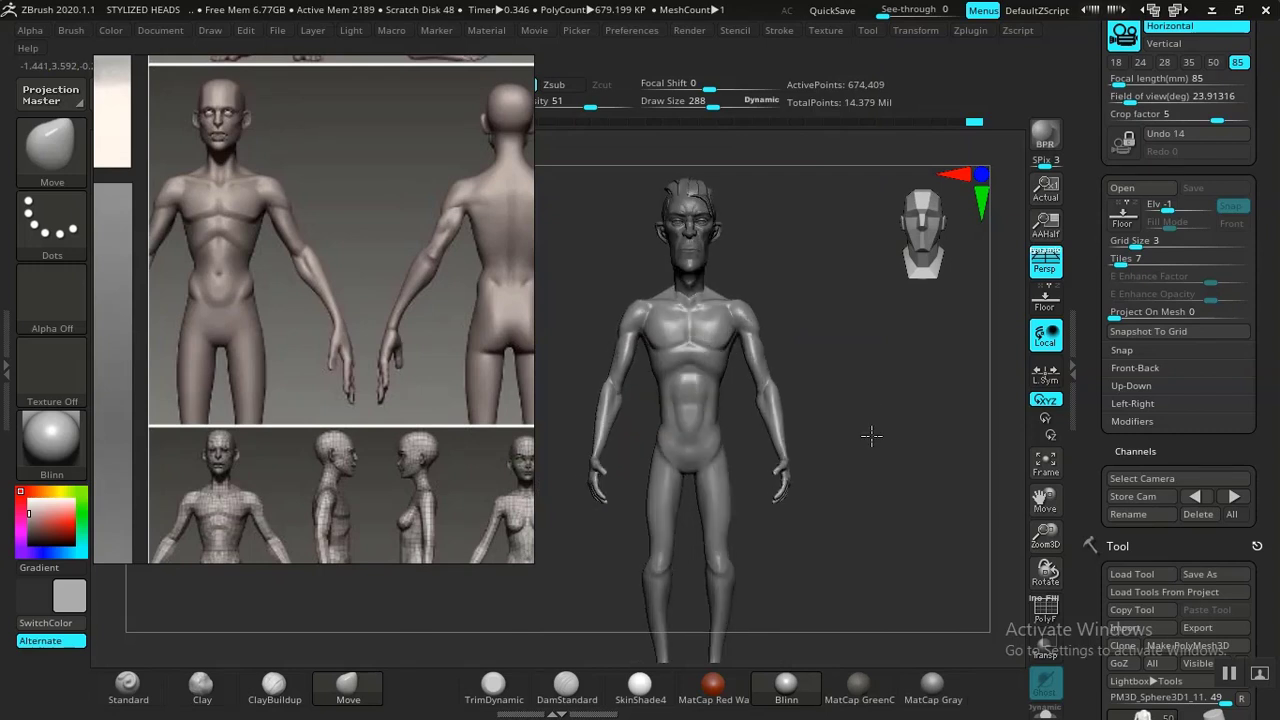
pyautogui.keyDown('ctrl'); pyautogui.moveTo(894, 393); pyautogui.dragTo(657, 614, button='right'); pyautogui.keyUp('ctrl')
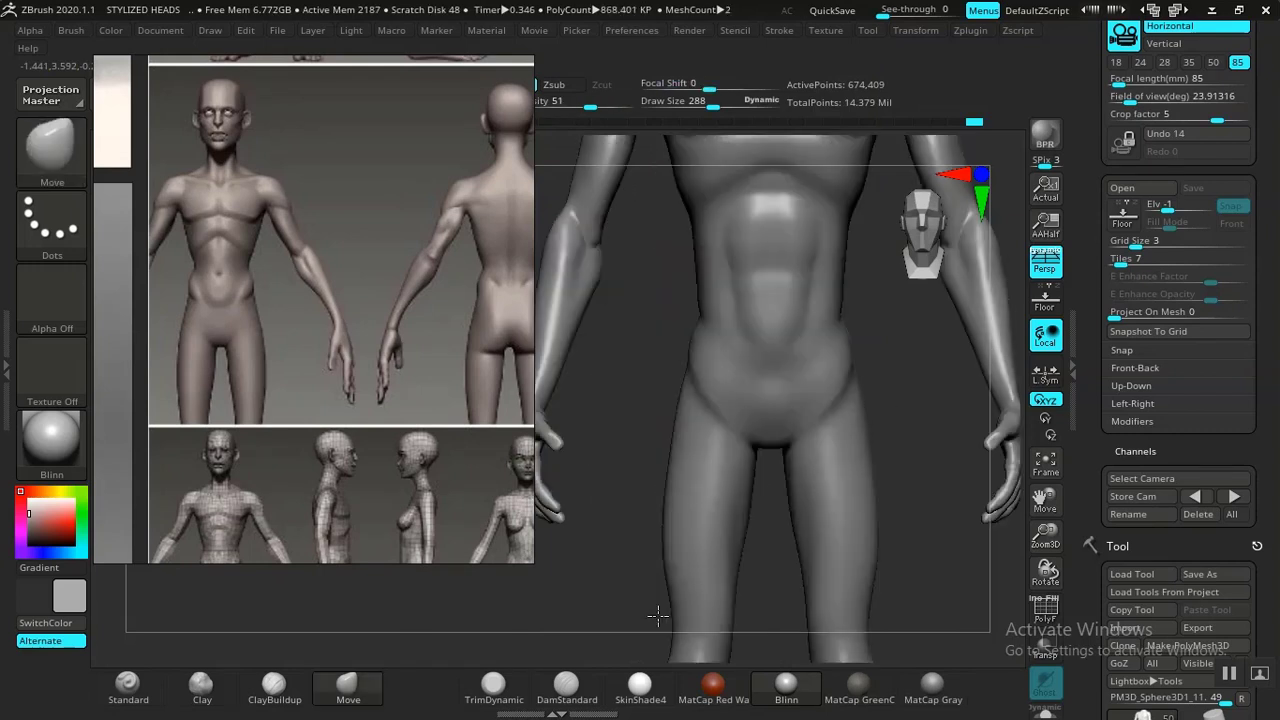
# Mask the hands up to the wrists, make them a separate polygroup, clear the mask and isolate the hands
pyautogui.keyDown('alt'); pyautogui.moveTo(755, 488); pyautogui.dragTo(870, 373, button='right'); pyautogui.keyUp('alt')
pyautogui.keyDown('ctrl'); pyautogui.moveTo(694, 594); pyautogui.dragTo(763, 385, button='right'); pyautogui.keyUp('ctrl')
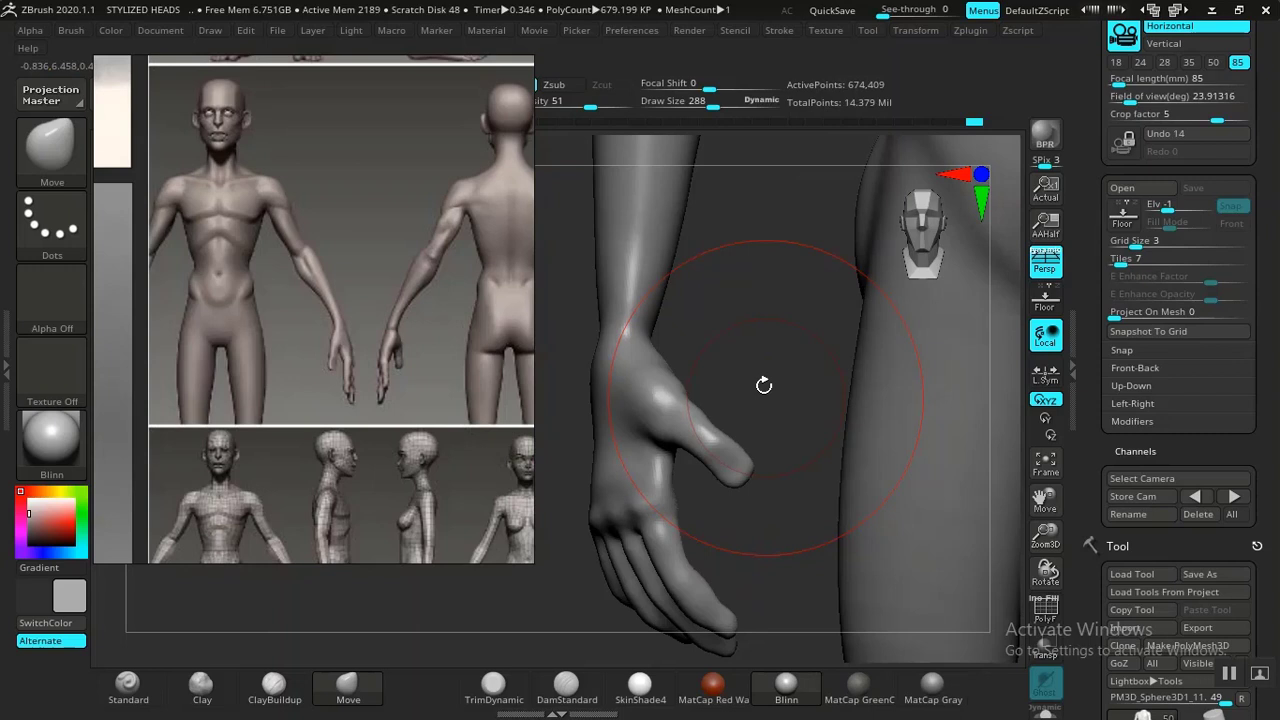
pyautogui.keyDown('ctrl'); pyautogui.moveTo(584, 554); pyautogui.dragTo(803, 230); pyautogui.keyUp('ctrl')
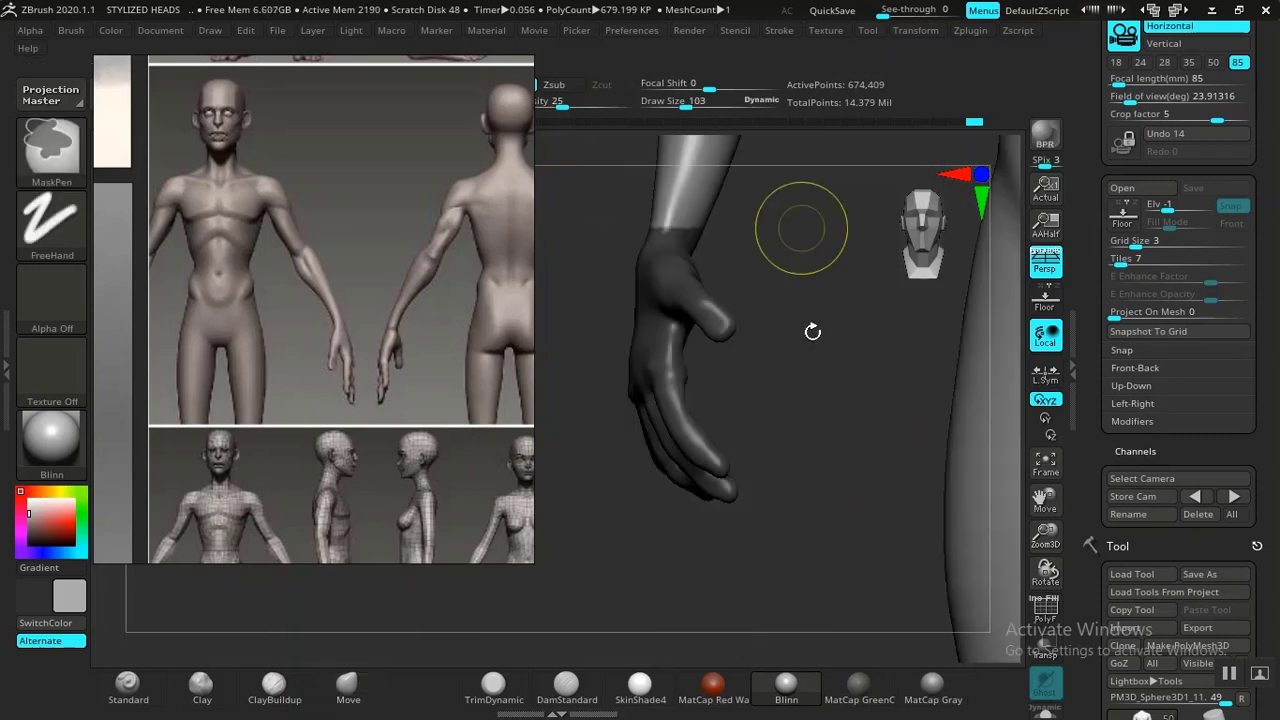
pyautogui.hotkey('shift', 'f')
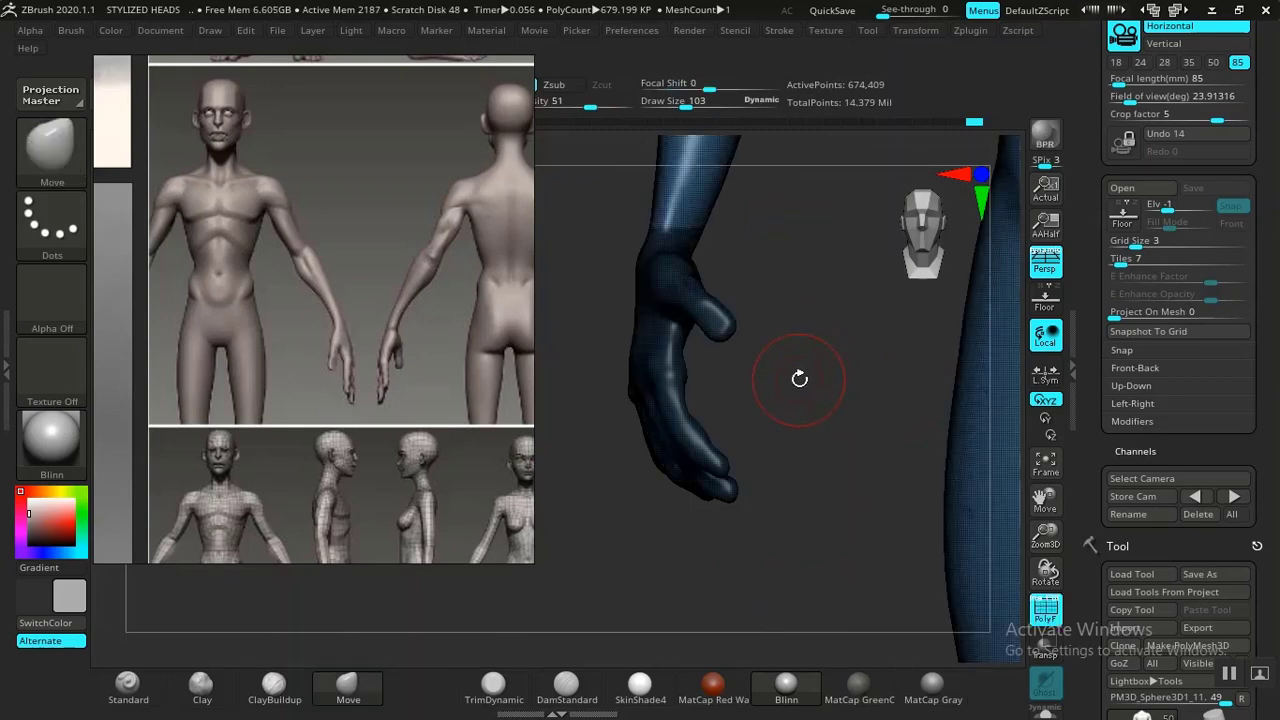
pyautogui.keyDown('ctrl'); pyautogui.moveTo(803, 377); pyautogui.dragTo(880, 390); pyautogui.keyUp('ctrl')
pyautogui.keyDown('ctrl'); pyautogui.keyDown('shift'); pyautogui.click(769, 481); pyautogui.keyUp('shift'); pyautogui.keyUp('ctrl')
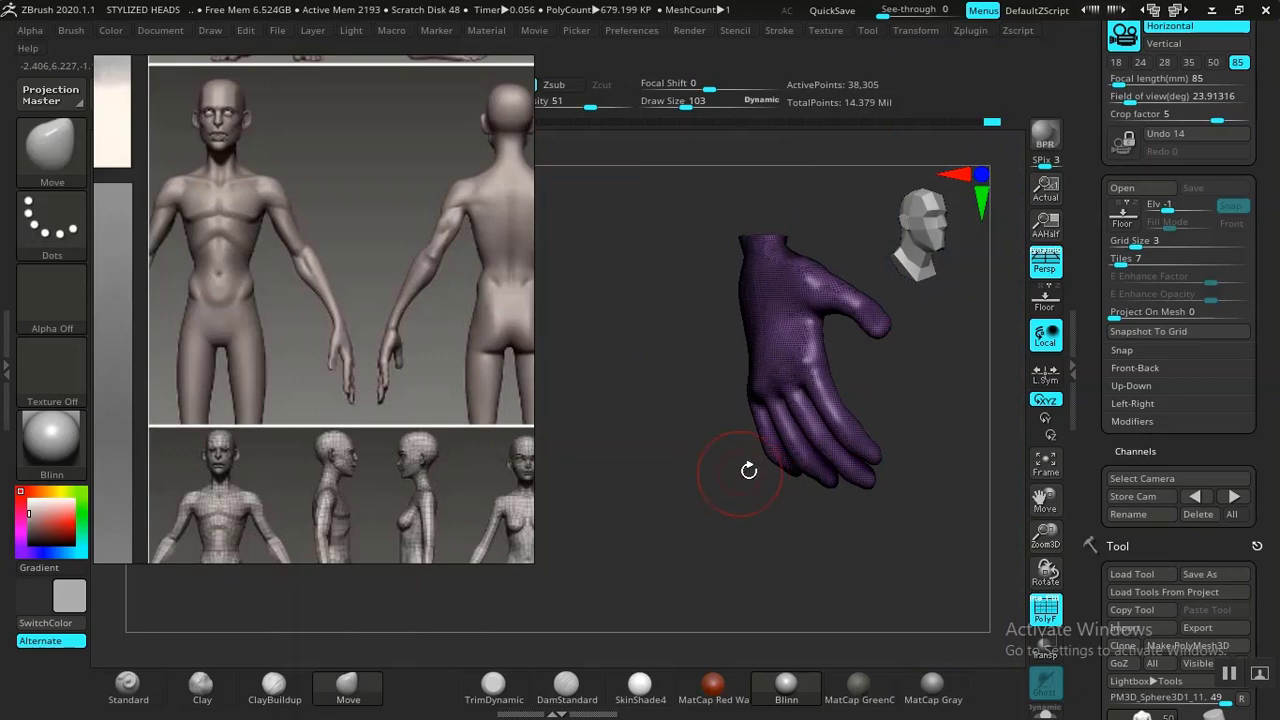
# Check the isolated hands' topology up close, and turn off the polyframe display
pyautogui.moveTo(749, 470); pyautogui.dragTo(980, 430)
pyautogui.moveTo(820, 506); pyautogui.dragTo(862, 508)
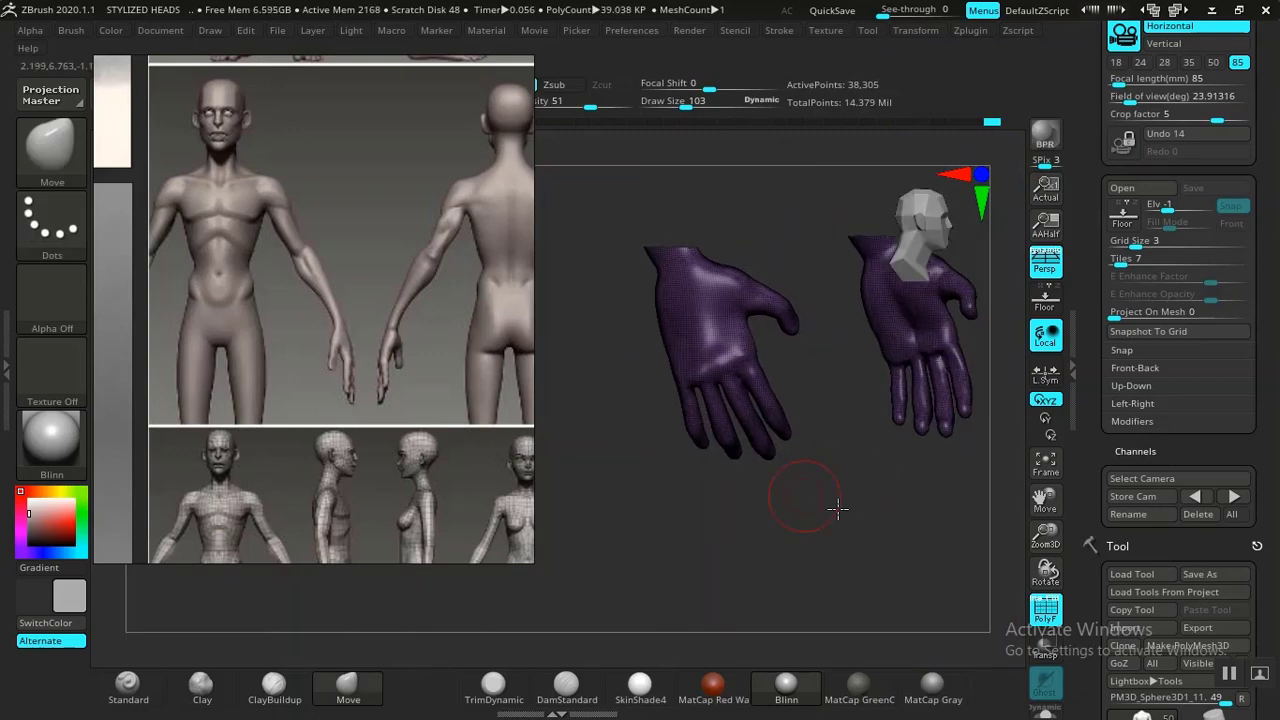
pyautogui.press('f')
pyautogui.keyDown('alt'); pyautogui.moveTo(900, 446); pyautogui.dragTo(874, 460); pyautogui.keyUp('alt')
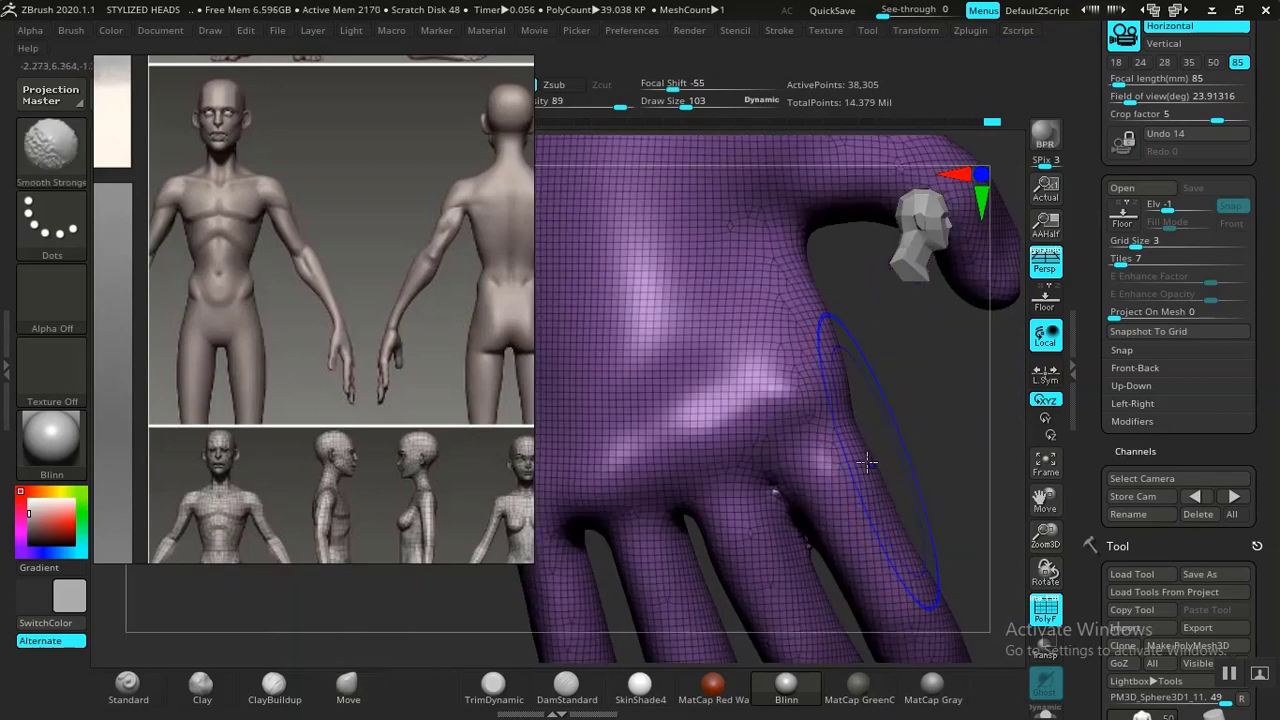
pyautogui.hotkey('shift', 'f')
# Try smoothing the back of the hand above the knuckles with Smooth Stronger, and undo the stroke
pyautogui.moveTo(783, 380)
pyautogui.keyDown('shift'); pyautogui.mouseDown()
pyautogui.moveTo(766, 397)
pyautogui.moveTo(745, 390)
pyautogui.mouseUp(); pyautogui.keyUp('shift')
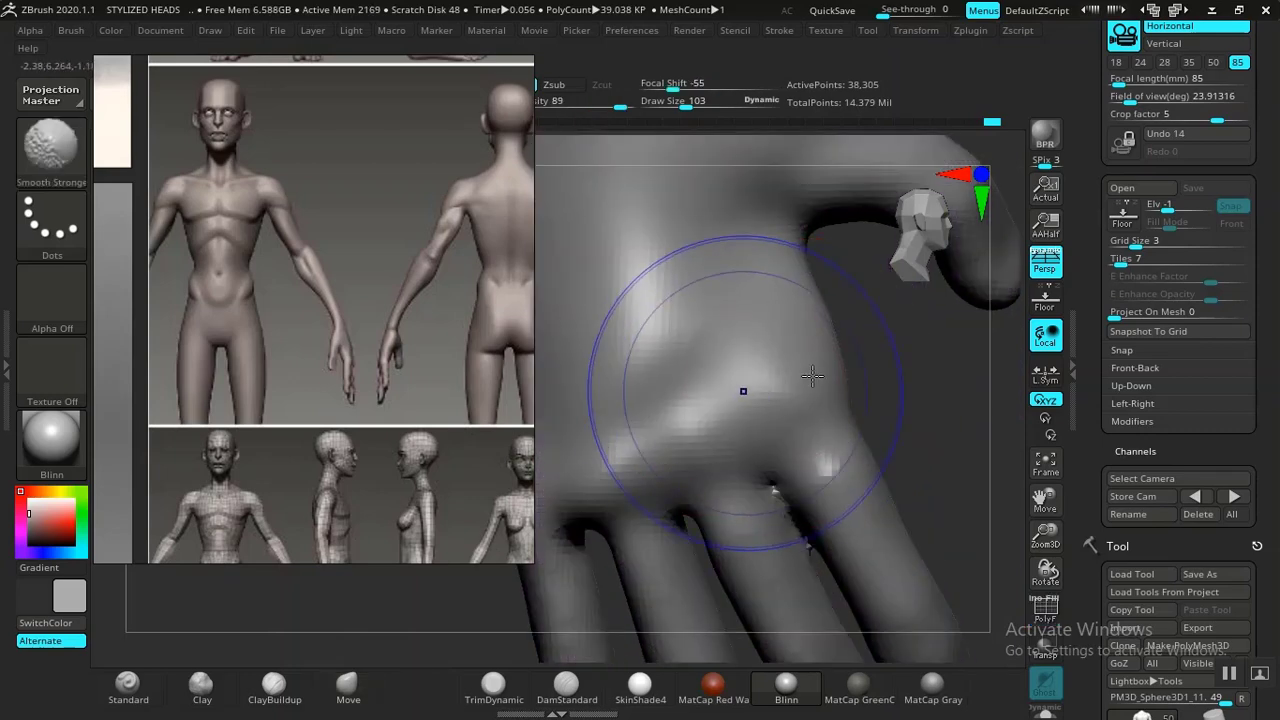
pyautogui.hotkey('ctrl', 'z')
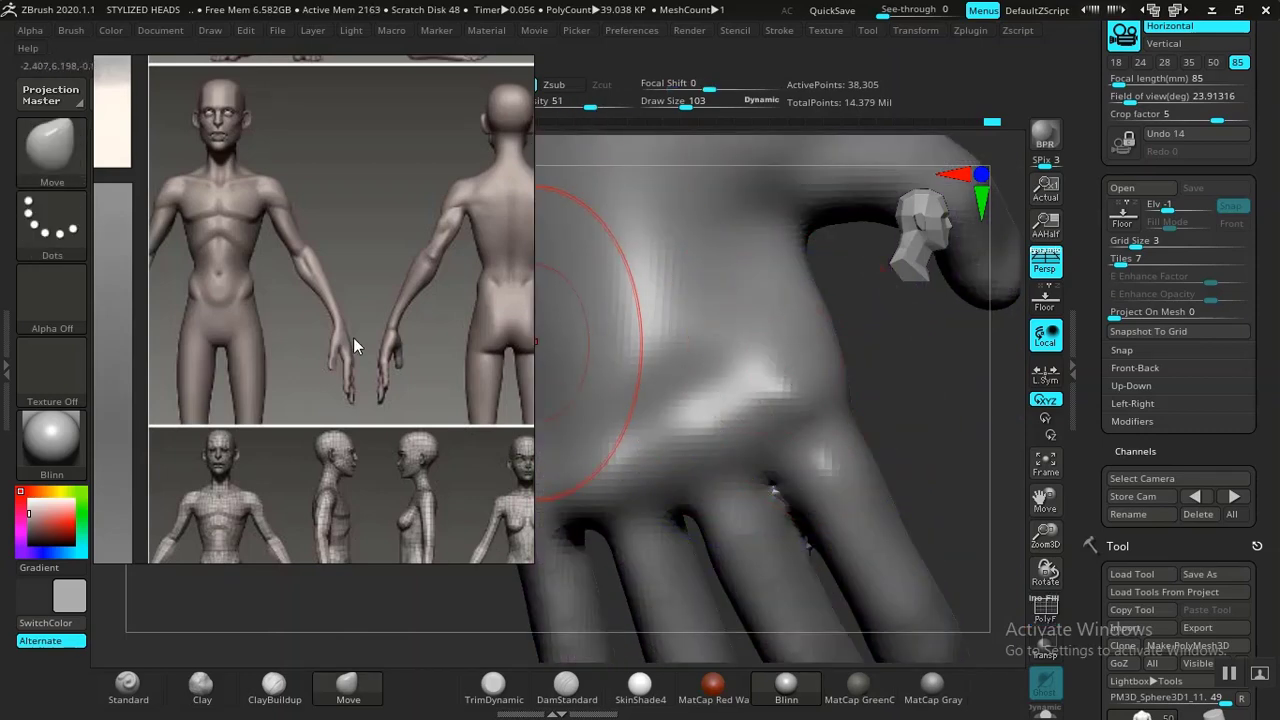
# Move the reference board aside to free the canvas around the hand
pyautogui.moveTo(353, 337); pyautogui.dragTo(1164, 336)
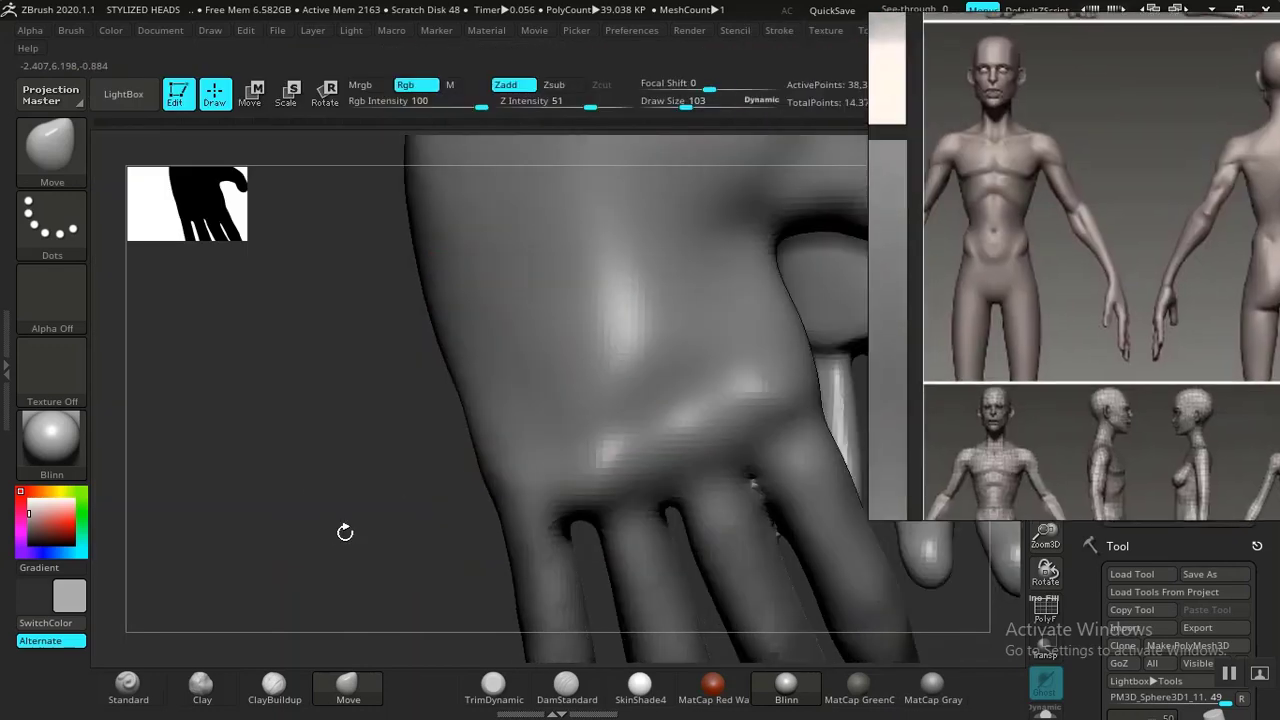
pyautogui.press('f')
pyautogui.moveTo(275, 498); pyautogui.dragTo(425, 531)
pyautogui.moveTo(404, 457)
pyautogui.mouseDown()
pyautogui.moveTo(382, 463)
pyautogui.moveTo(383, 373)
pyautogui.moveTo(397, 368)
pyautogui.mouseUp()
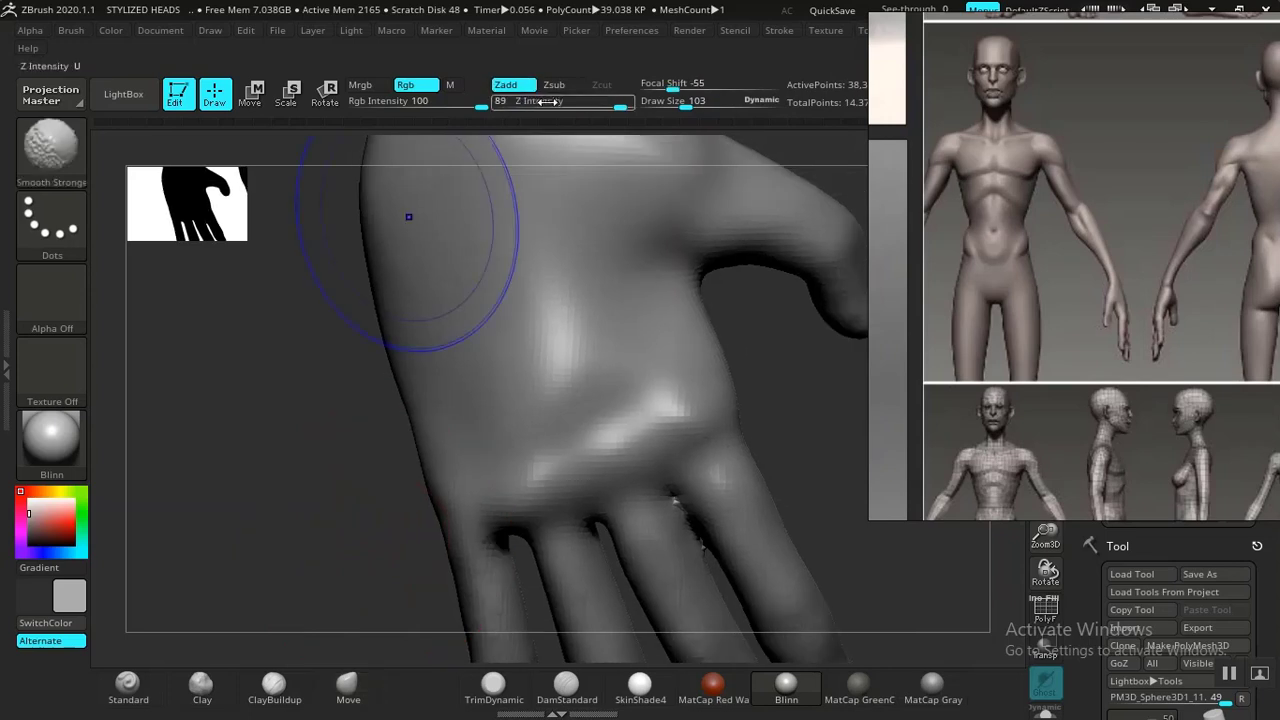
# Lower the Smooth Stronger brush's Z Intensity to 12 and smooth the back of the hand above the knuckles
pyautogui.keyDown('shift'); pyautogui.moveTo(562, 104); pyautogui.dragTo(545, 104); pyautogui.keyUp('shift')
pyautogui.moveTo(349, 554)
pyautogui.keyDown('alt'); pyautogui.mouseDown()
pyautogui.moveTo(349, 494)
pyautogui.moveTo(500, 405)
pyautogui.mouseUp(); pyautogui.keyUp('alt')
pyautogui.keyDown('shift'); pyautogui.moveTo(566, 301); pyautogui.dragTo(547, 292); pyautogui.keyUp('shift')
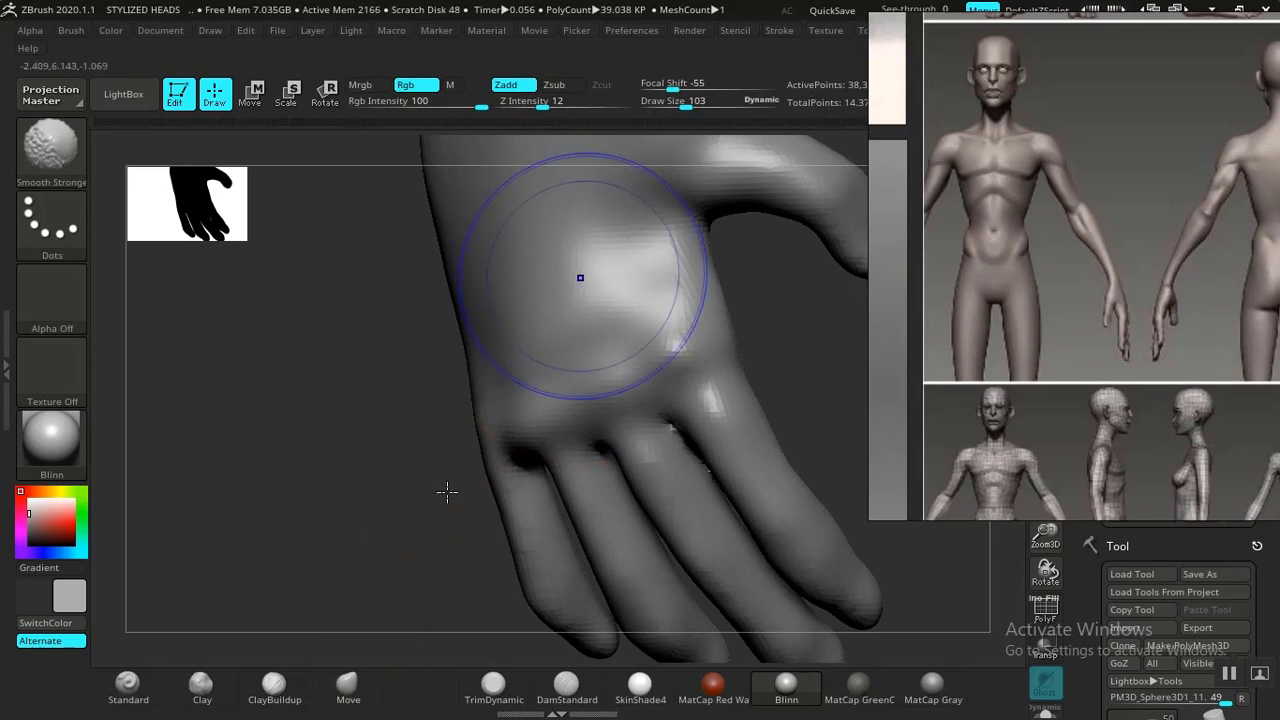
pyautogui.moveTo(429, 492); pyautogui.dragTo(399, 468)
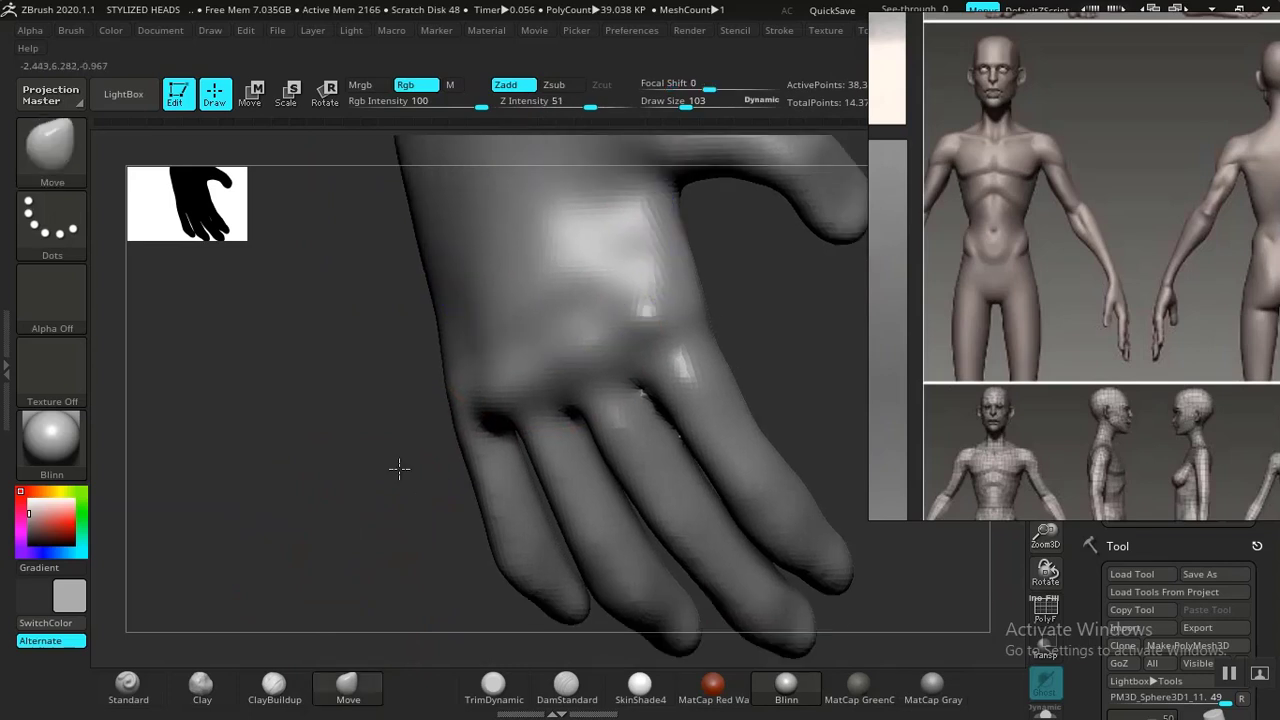
pyautogui.moveTo(399, 468)
pyautogui.mouseDown()
pyautogui.moveTo(352, 455)
pyautogui.moveTo(469, 488)
pyautogui.mouseUp()
# Build up the area between the thumb and index finger with ClayBuildup, and smooth it
pyautogui.click(274, 688)
pyautogui.moveTo(815, 355)
pyautogui.keyDown('alt'); pyautogui.mouseDown()
pyautogui.moveTo(650, 548)
pyautogui.moveTo(657, 460)
pyautogui.mouseUp(); pyautogui.keyUp('alt')
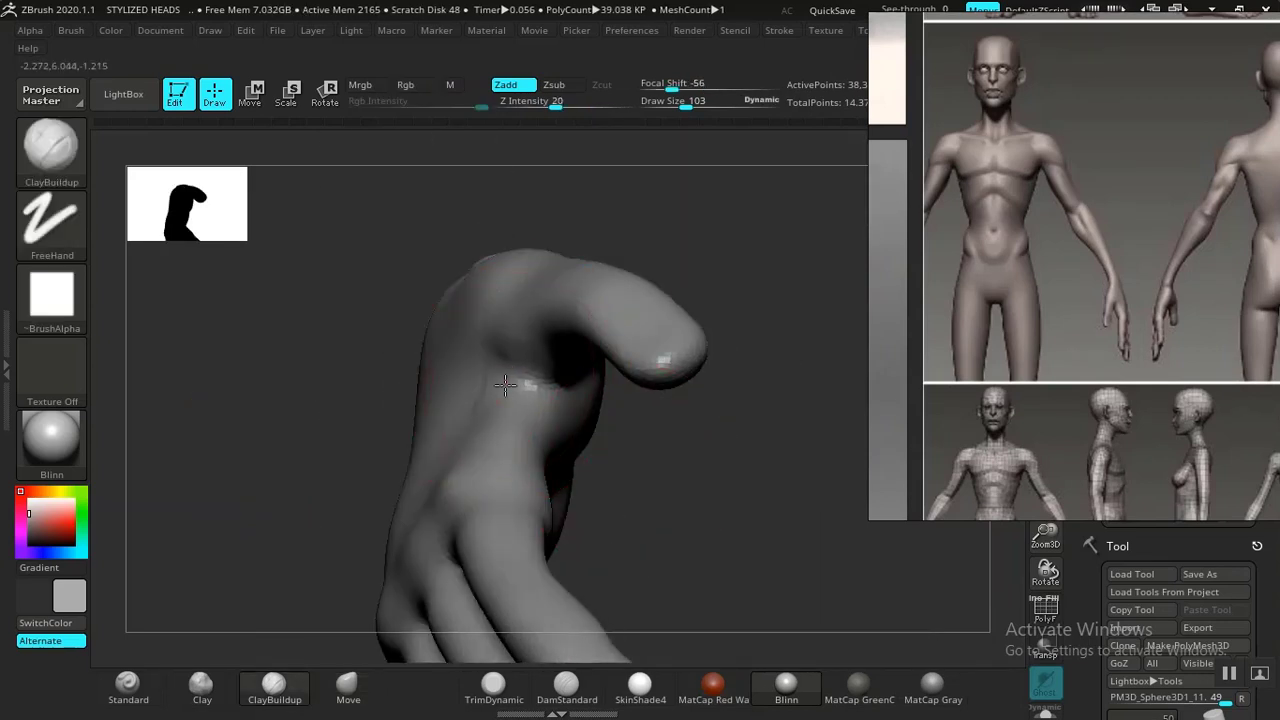
pyautogui.moveTo(508, 383)
pyautogui.mouseDown()
pyautogui.moveTo(526, 366)
pyautogui.moveTo(494, 414)
pyautogui.moveTo(484, 384)
pyautogui.moveTo(495, 377)
pyautogui.mouseUp()
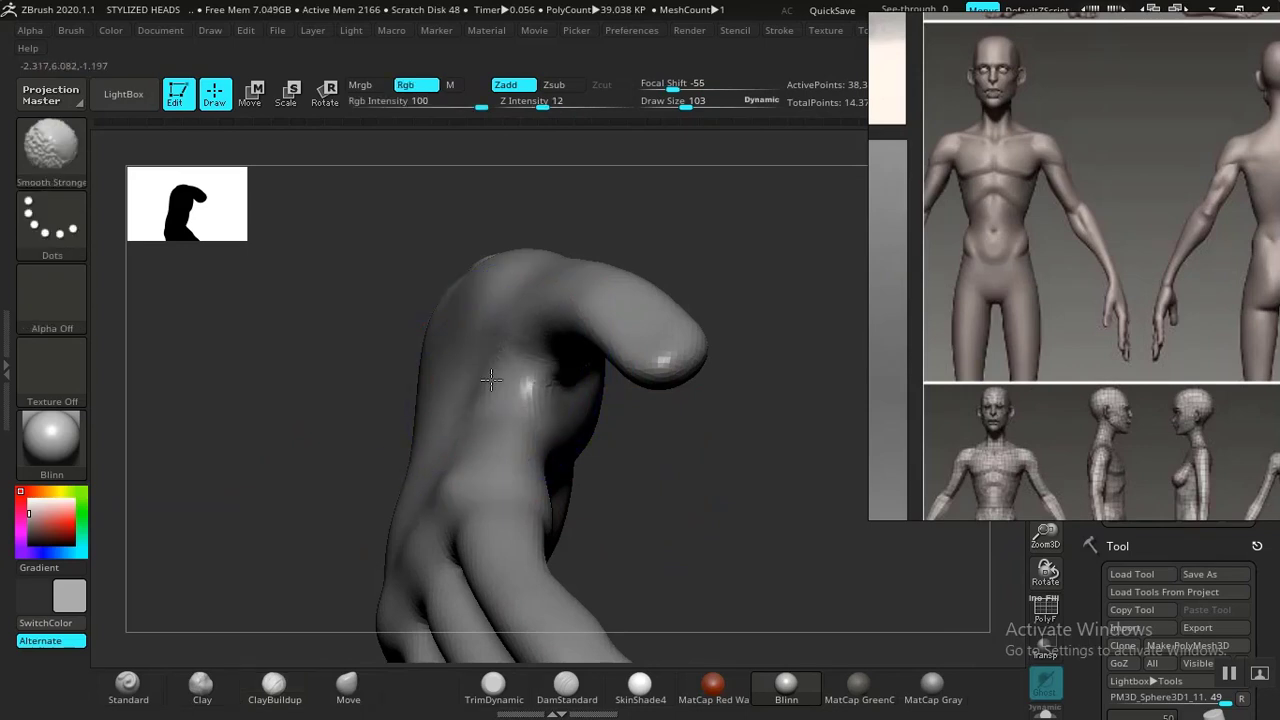
pyautogui.moveTo(686, 466)
pyautogui.mouseDown()
pyautogui.moveTo(757, 557)
pyautogui.moveTo(679, 517)
pyautogui.moveTo(763, 349)
pyautogui.moveTo(733, 440)
pyautogui.mouseUp()
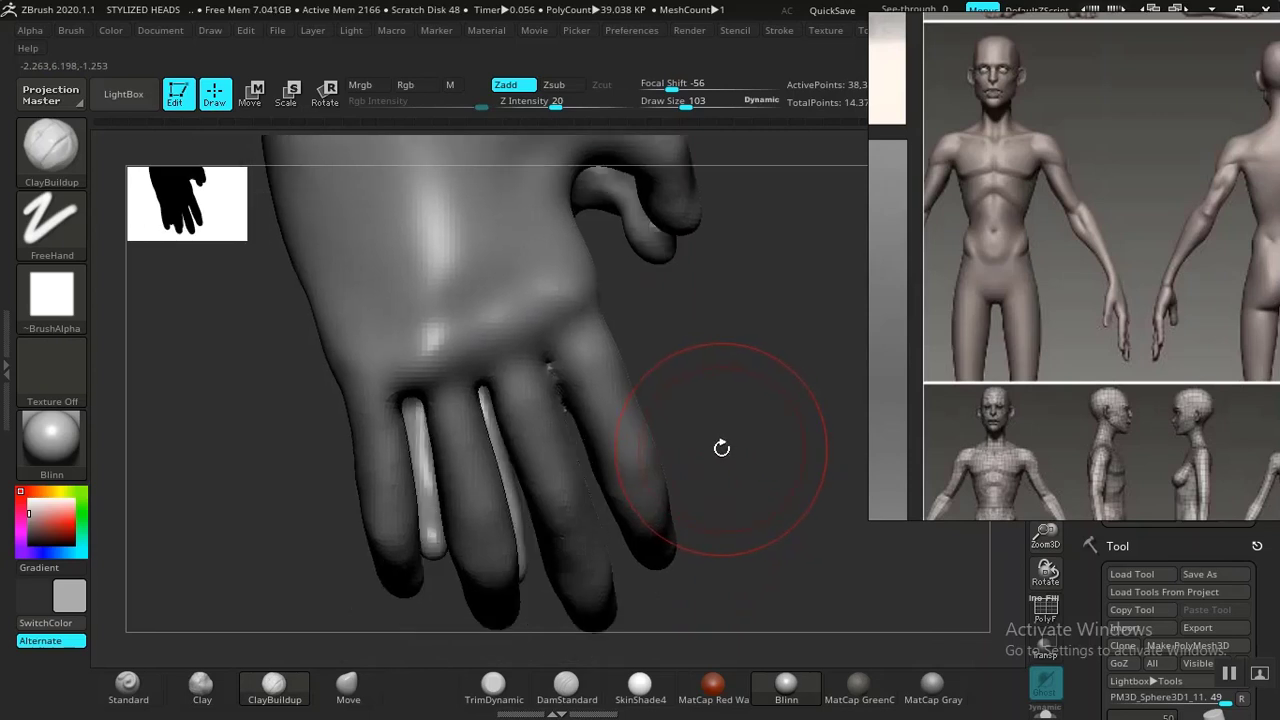
# Change the masking brush to MaskLasso with the fingers in view
pyautogui.moveTo(740, 423)
pyautogui.mouseDown()
pyautogui.moveTo(717, 423)
pyautogui.moveTo(762, 386)
pyautogui.mouseUp()
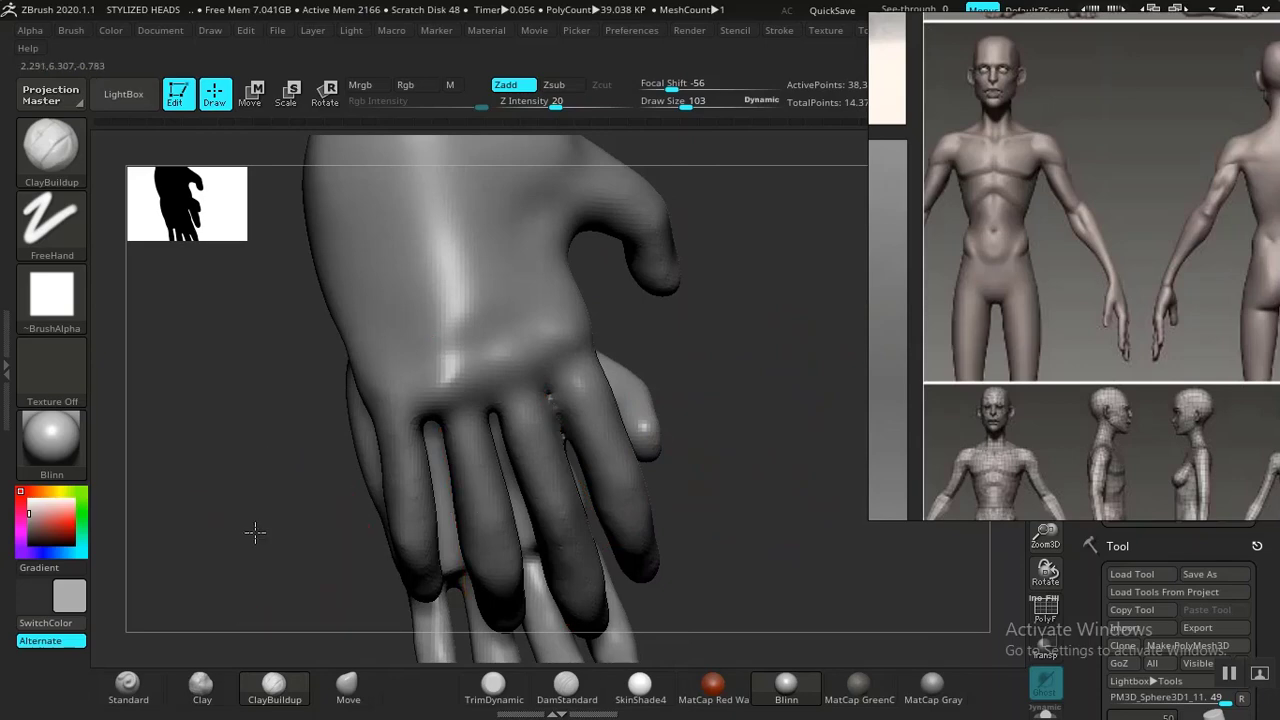
pyautogui.moveTo(255, 533)
pyautogui.mouseDown()
pyautogui.moveTo(338, 526)
pyautogui.moveTo(403, 460)
pyautogui.moveTo(414, 541)
pyautogui.mouseUp()
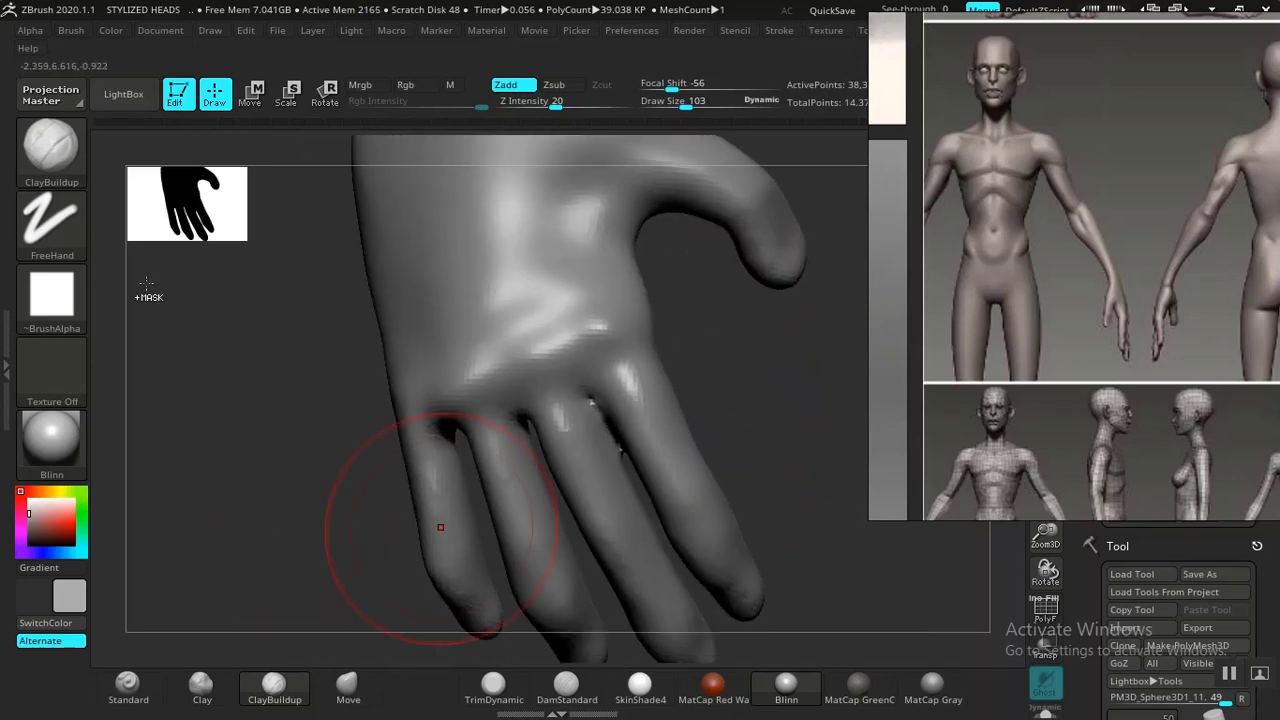
pyautogui.keyDown('ctrl'); pyautogui.click(52, 150); pyautogui.keyUp('ctrl')
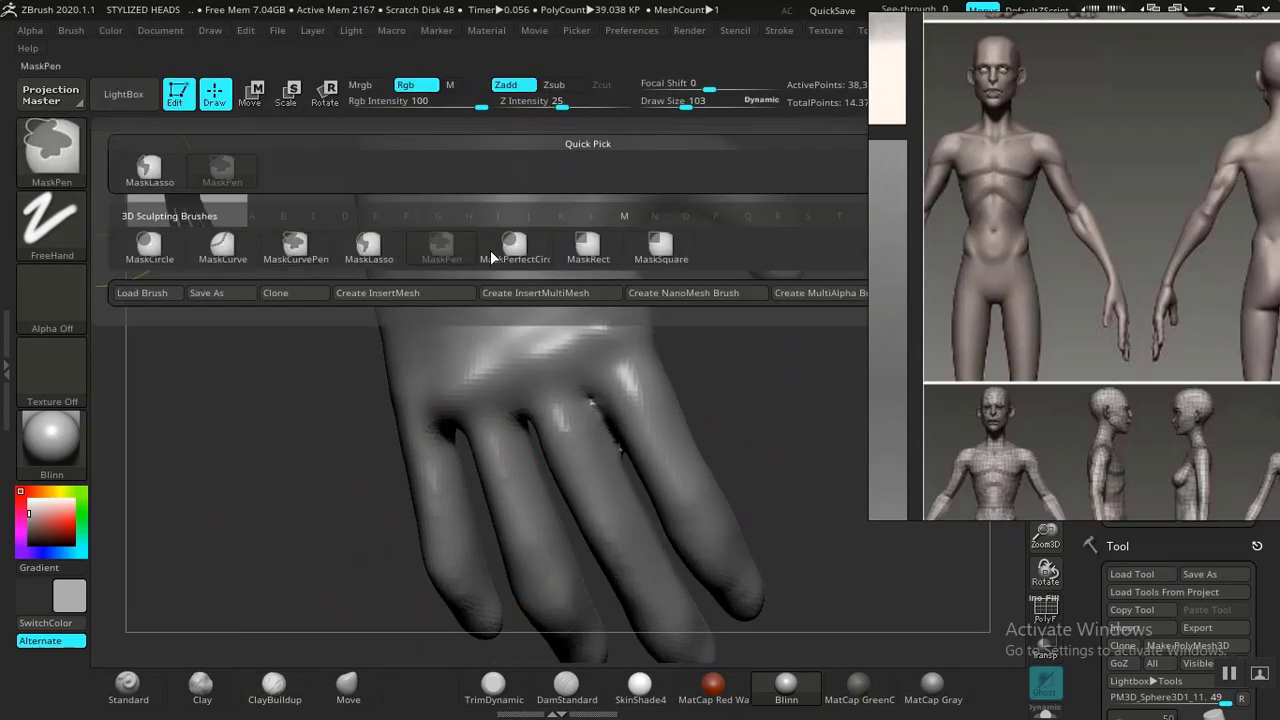
pyautogui.keyDown('ctrl'); pyautogui.click(372, 245); pyautogui.keyUp('ctrl')
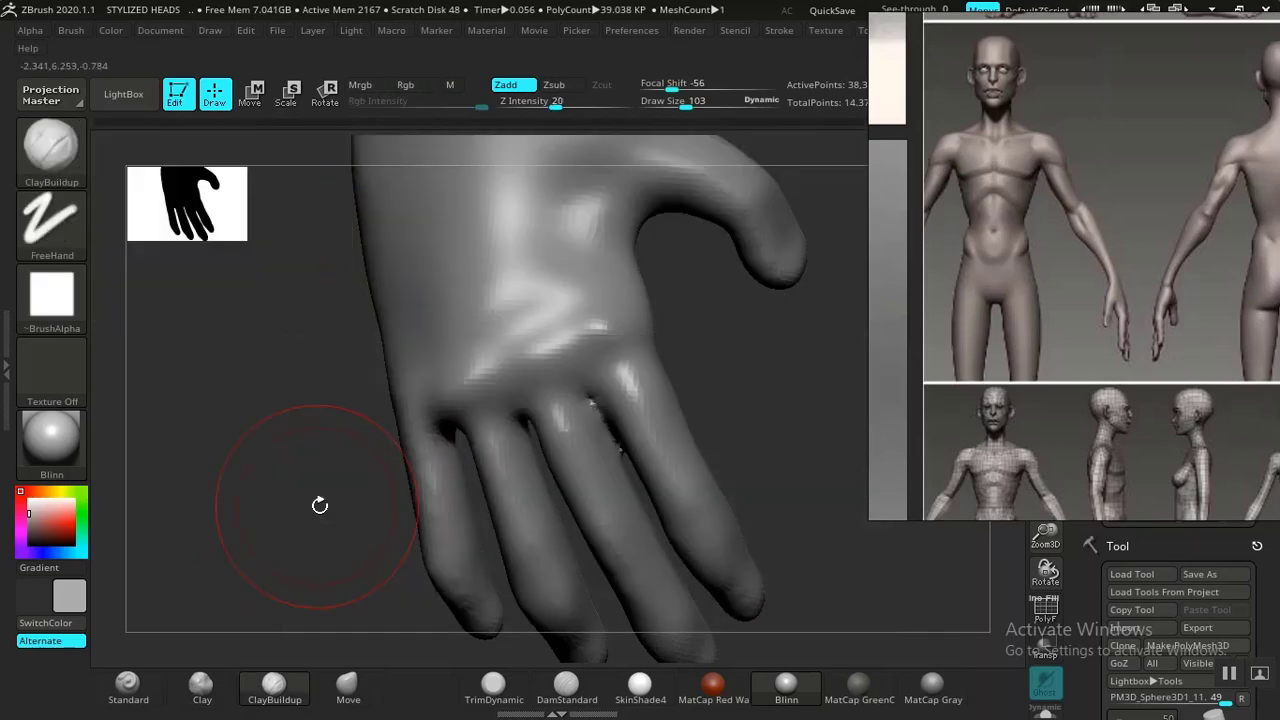
# Mask the little finger with the lasso, turn on the polygroup wireframe display, give the finger its own polygroup and hide it
pyautogui.keyDown('alt'); pyautogui.moveTo(320, 506); pyautogui.dragTo(309, 369); pyautogui.keyUp('alt')
pyautogui.moveTo(311, 450)
pyautogui.mouseDown()
pyautogui.moveTo(336, 450)
pyautogui.moveTo(349, 420)
pyautogui.moveTo(420, 443)
pyautogui.moveTo(403, 463)
pyautogui.moveTo(423, 500)
pyautogui.moveTo(386, 523)
pyautogui.moveTo(500, 557)
pyautogui.moveTo(515, 503)
pyautogui.moveTo(492, 292)
pyautogui.moveTo(395, 320)
pyautogui.moveTo(420, 470)
pyautogui.mouseUp()
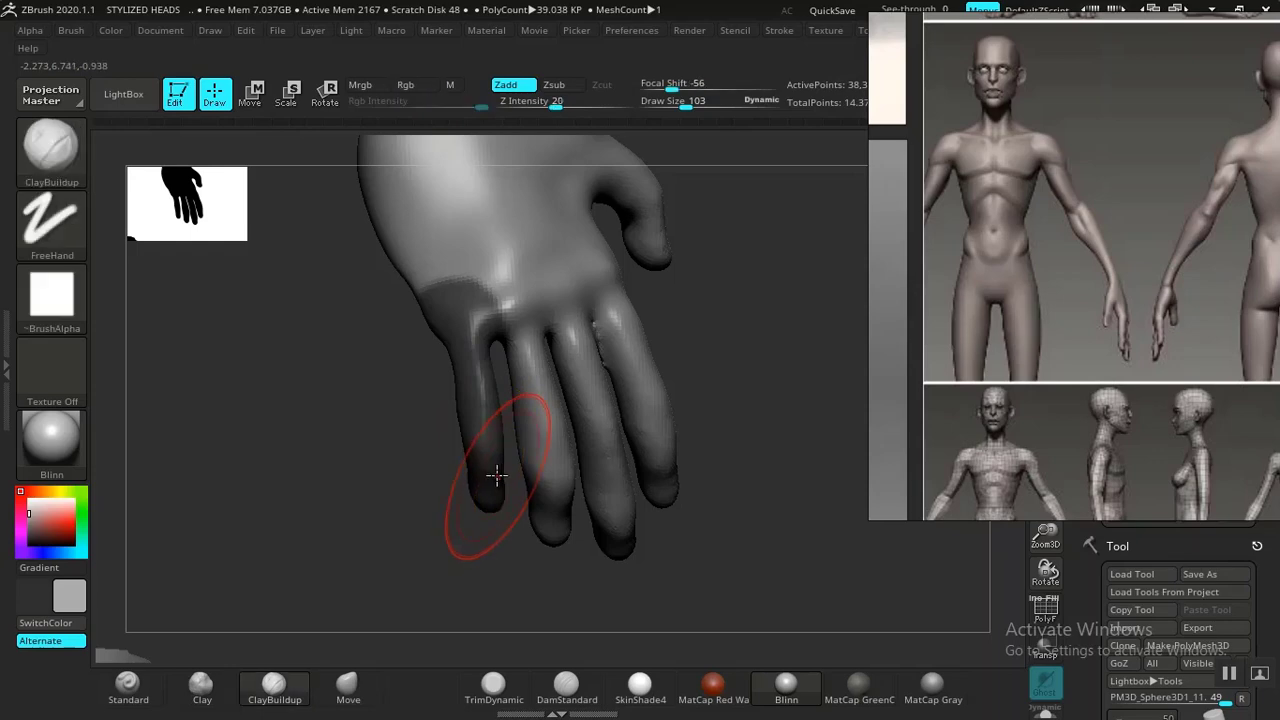
pyautogui.hotkey('shift', 'f')
pyautogui.hotkey('ctrl', 'w')
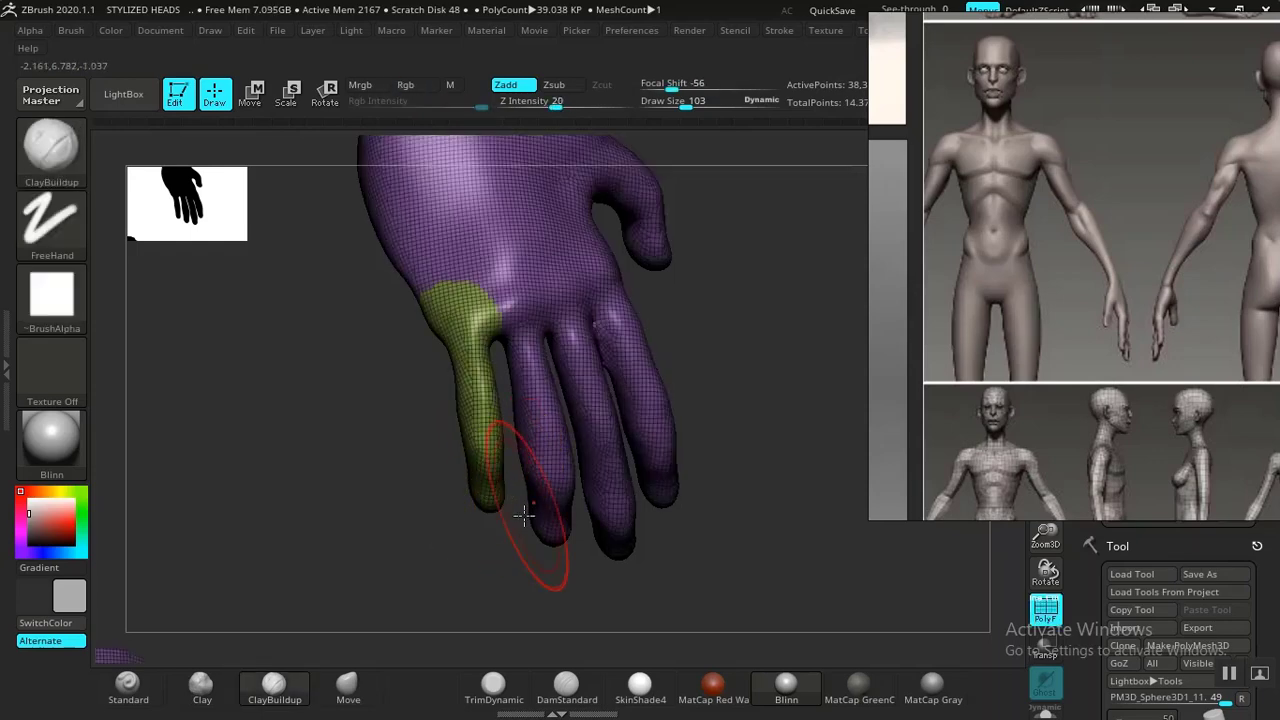
pyautogui.keyDown('ctrl'); pyautogui.keyDown('alt'); pyautogui.keyDown('shift'); pyautogui.click(474, 388); pyautogui.keyUp('shift'); pyautogui.keyUp('alt'); pyautogui.keyUp('ctrl')
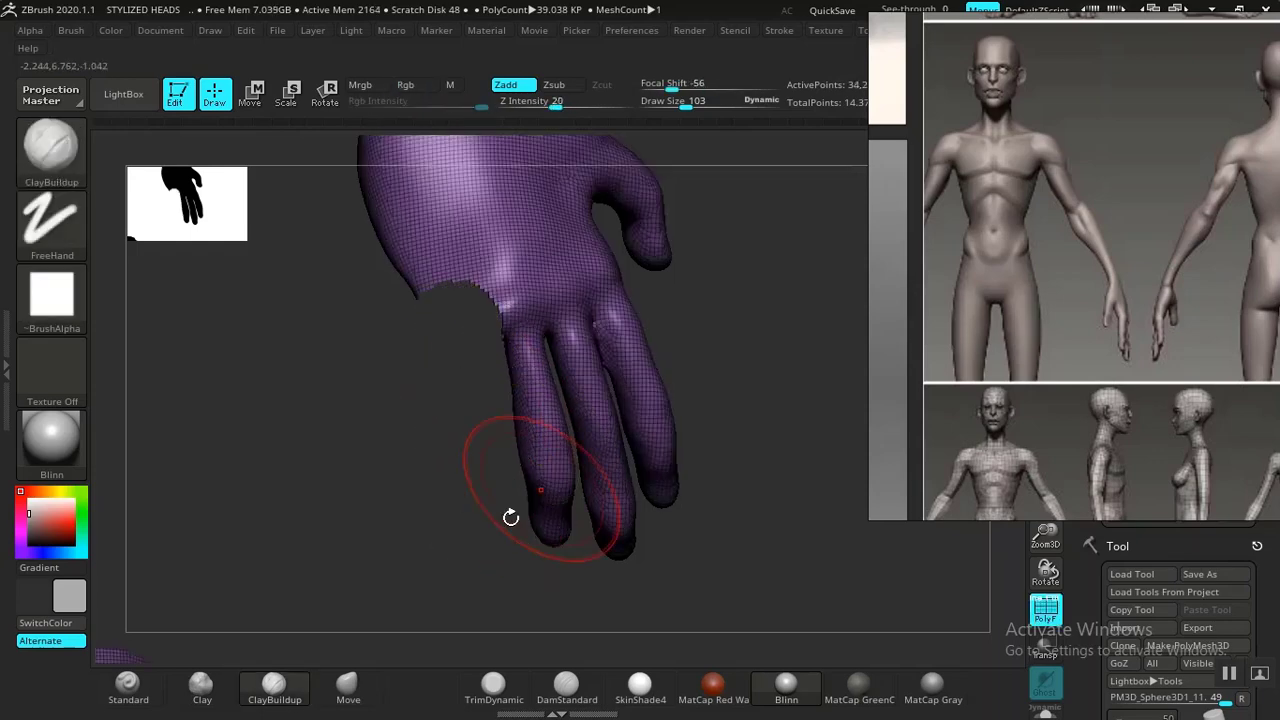
# Mask the ring finger from knuckle to tip, turn it into a separate polygroup and hide it
pyautogui.moveTo(508, 514)
pyautogui.mouseDown()
pyautogui.moveTo(471, 517)
pyautogui.moveTo(461, 491)
pyautogui.moveTo(397, 526)
pyautogui.moveTo(431, 521)
pyautogui.moveTo(520, 628)
pyautogui.moveTo(559, 622)
pyautogui.mouseUp()
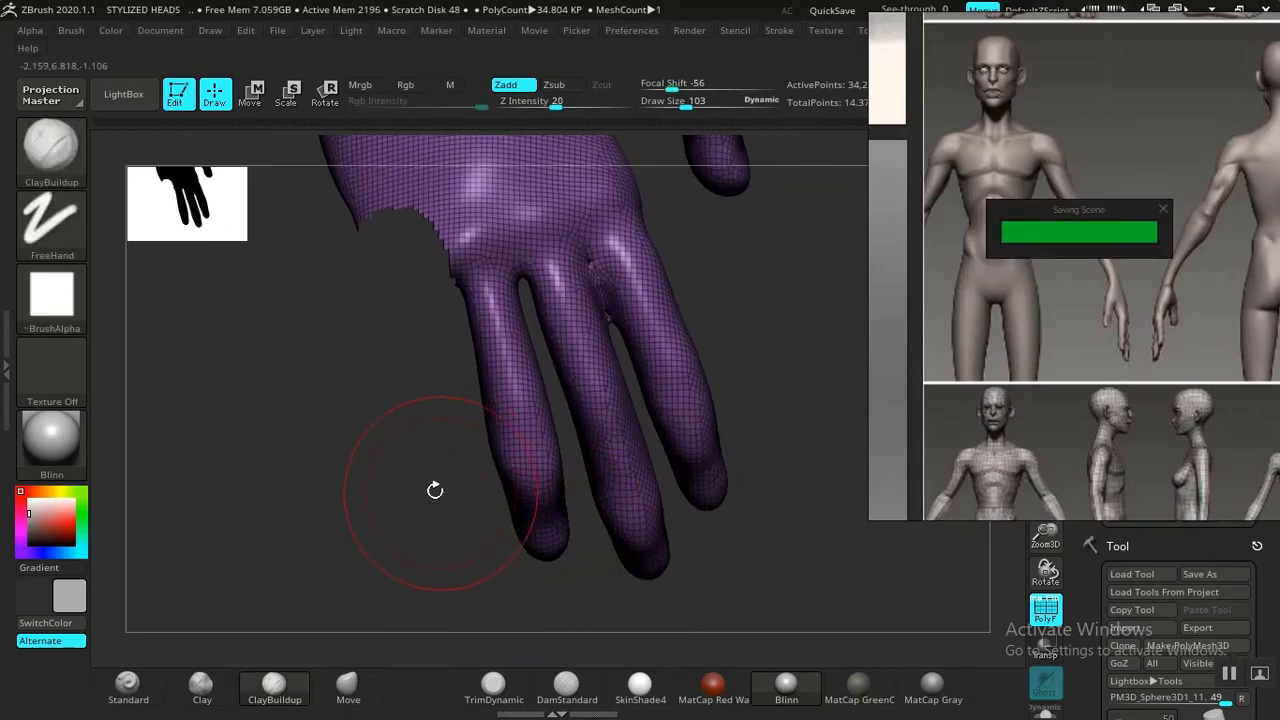
pyautogui.moveTo(448, 493)
pyautogui.keyDown('ctrl'); pyautogui.mouseDown()
pyautogui.moveTo(477, 603)
pyautogui.moveTo(563, 589)
pyautogui.moveTo(576, 508)
pyautogui.moveTo(563, 407)
pyautogui.moveTo(544, 348)
pyautogui.moveTo(500, 288)
pyautogui.mouseUp(); pyautogui.keyUp('ctrl')
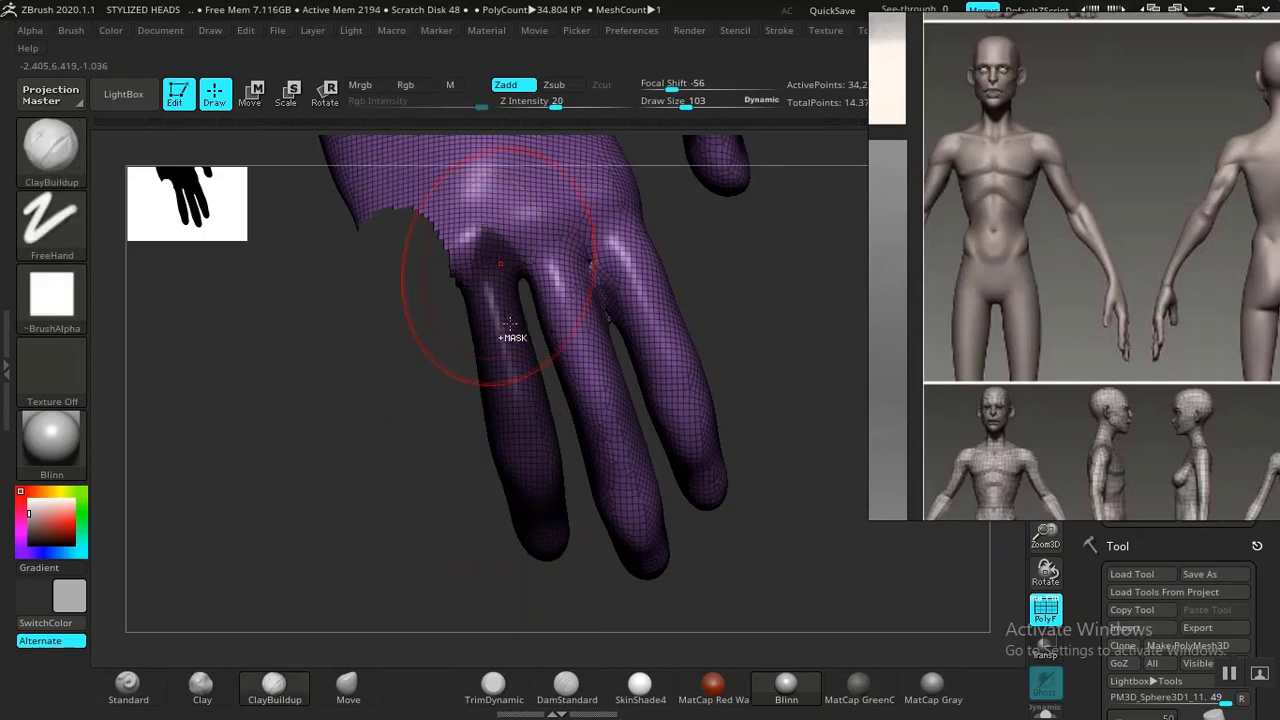
pyautogui.moveTo(425, 352)
pyautogui.keyDown('ctrl'); pyautogui.mouseDown()
pyautogui.moveTo(443, 449)
pyautogui.moveTo(532, 610)
pyautogui.moveTo(583, 563)
pyautogui.moveTo(563, 400)
pyautogui.moveTo(526, 286)
pyautogui.moveTo(511, 254)
pyautogui.moveTo(455, 222)
pyautogui.moveTo(409, 266)
pyautogui.moveTo(412, 292)
pyautogui.mouseUp(); pyautogui.keyUp('ctrl')
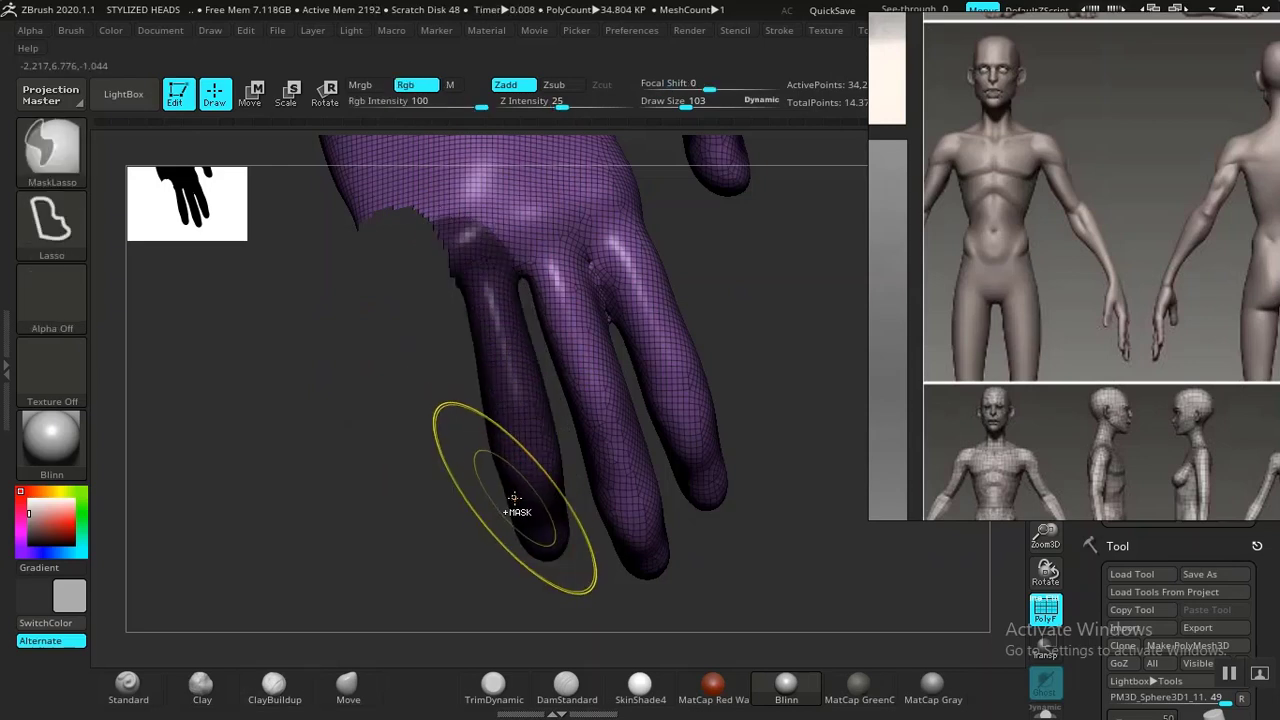
pyautogui.hotkey('ctrl', 'w')
pyautogui.keyDown('ctrl'); pyautogui.keyDown('shift'); pyautogui.click(550, 483); pyautogui.keyUp('shift'); pyautogui.keyUp('ctrl')
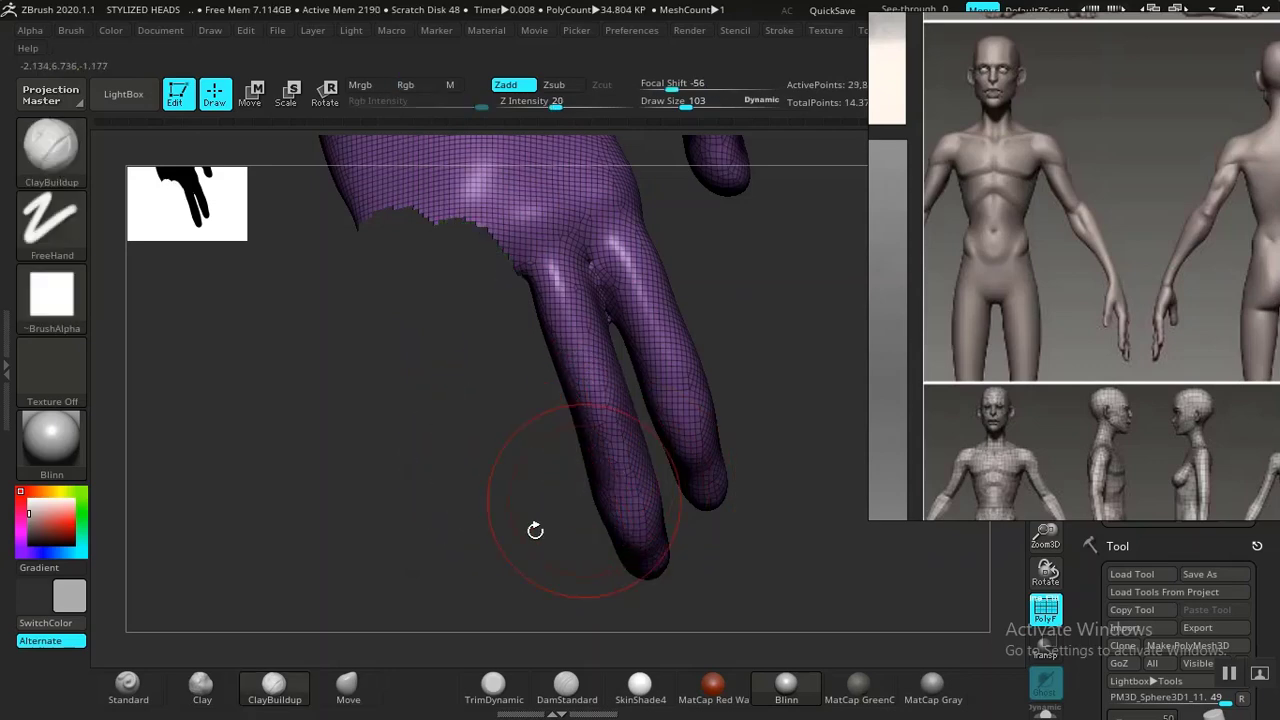
# Mask the middle finger up to its knuckle and assign it a separate polygroup
pyautogui.moveTo(535, 530)
pyautogui.keyDown('alt'); pyautogui.mouseDown()
pyautogui.moveTo(497, 546)
pyautogui.moveTo(523, 544)
pyautogui.moveTo(559, 618)
pyautogui.moveTo(580, 569)
pyautogui.mouseUp(); pyautogui.keyUp('alt')
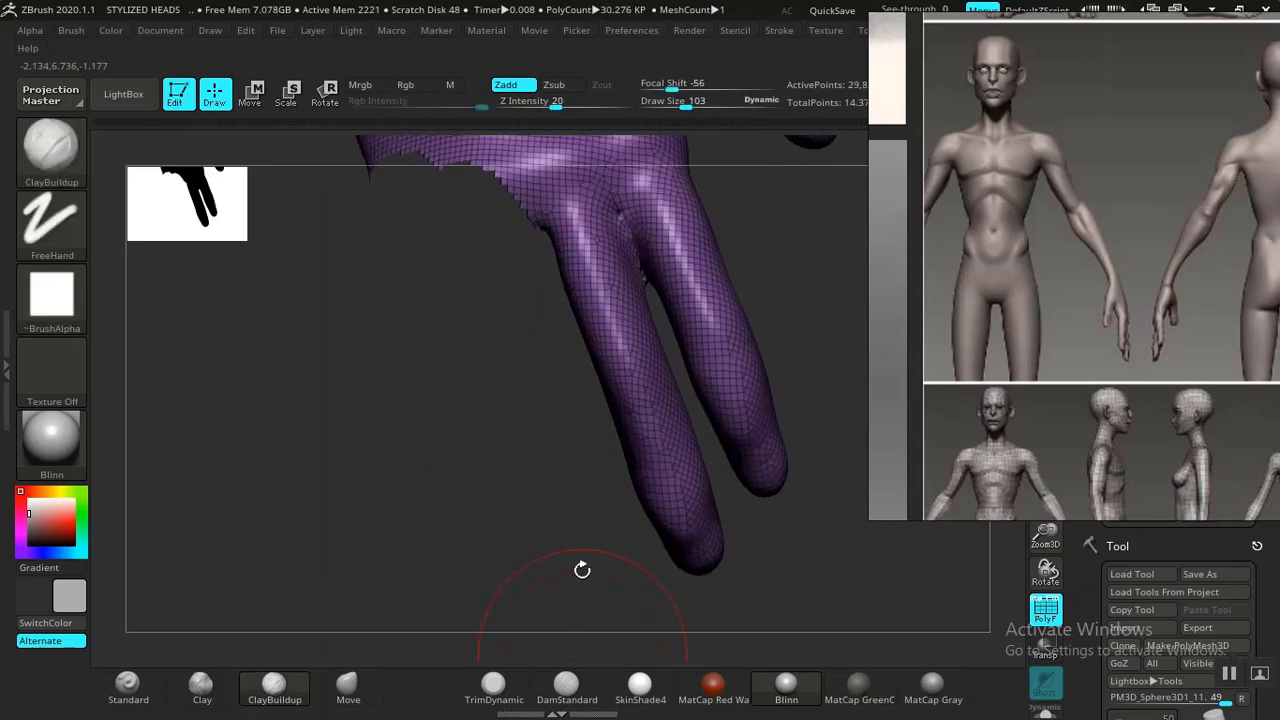
pyautogui.moveTo(489, 560)
pyautogui.keyDown('ctrl'); pyautogui.mouseDown()
pyautogui.moveTo(626, 640)
pyautogui.moveTo(750, 550)
pyautogui.moveTo(604, 174)
pyautogui.mouseUp(); pyautogui.keyUp('ctrl')
pyautogui.moveTo(566, 158)
pyautogui.keyDown('ctrl'); pyautogui.mouseDown()
pyautogui.moveTo(525, 545)
pyautogui.moveTo(470, 220)
pyautogui.mouseUp(); pyautogui.keyUp('ctrl')
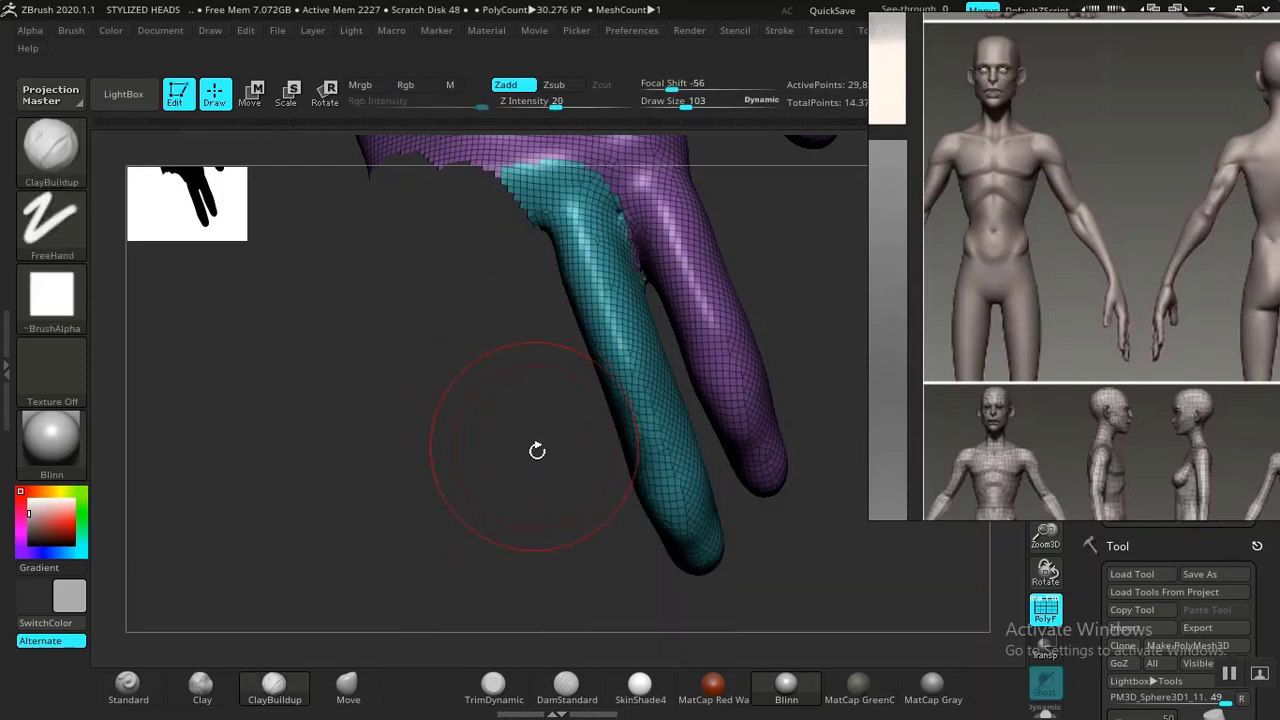
# Unhide the whole body and isolate the little finger's polygroup
pyautogui.keyDown('ctrl'); pyautogui.click(568, 490); pyautogui.keyUp('ctrl')
pyautogui.keyDown('alt'); pyautogui.moveTo(568, 490); pyautogui.dragTo(762, 402); pyautogui.keyUp('alt')
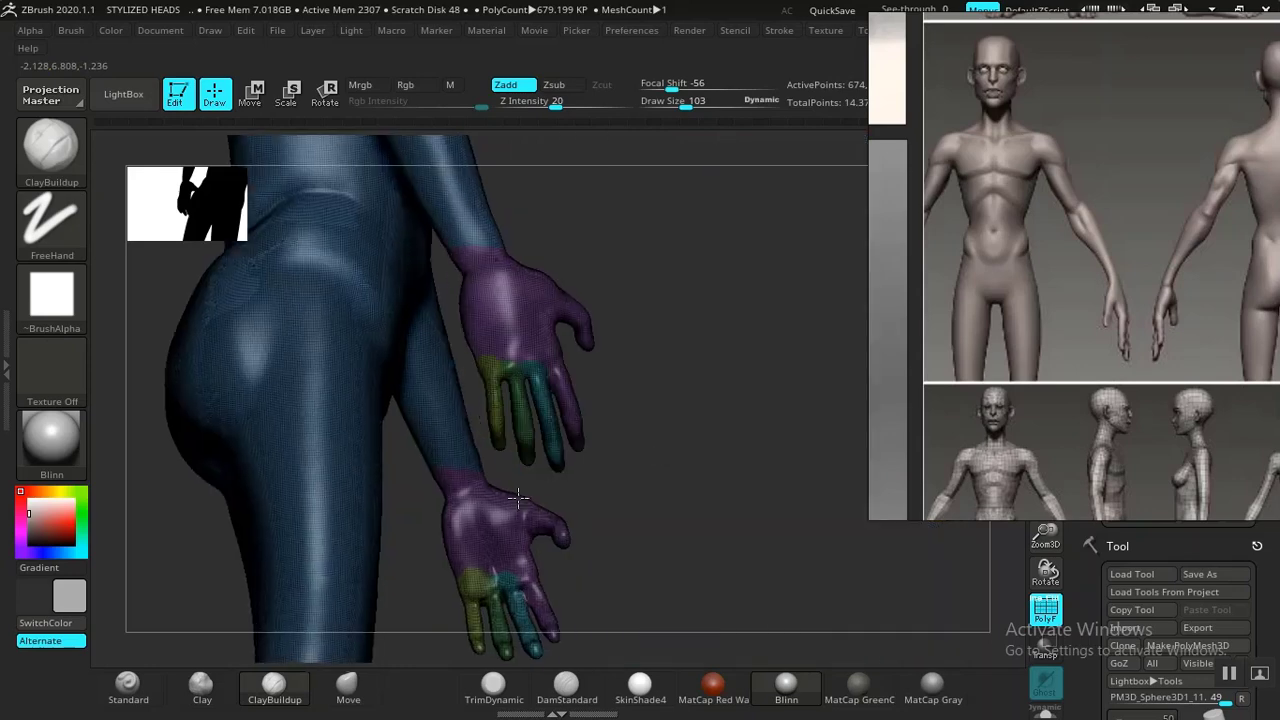
pyautogui.keyDown('alt'); pyautogui.moveTo(740, 586); pyautogui.dragTo(742, 501); pyautogui.keyUp('alt')
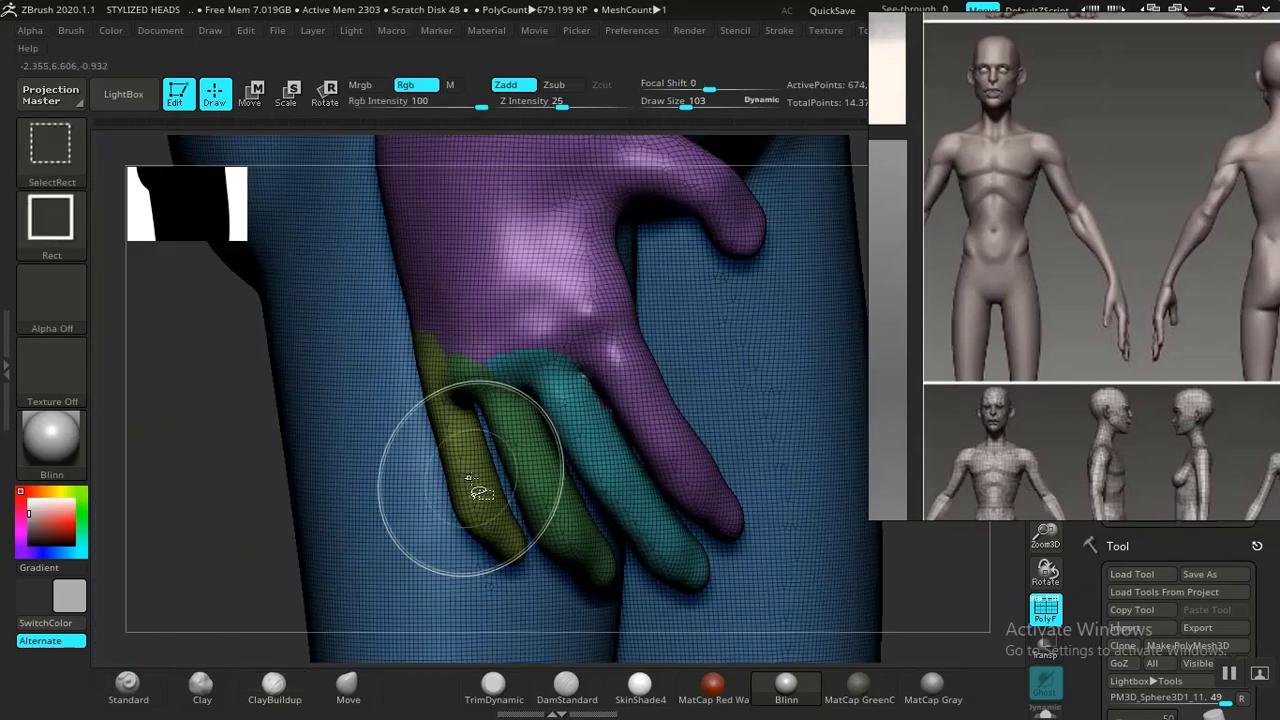
pyautogui.keyDown('ctrl'); pyautogui.keyDown('shift'); pyautogui.click(481, 492); pyautogui.keyUp('shift'); pyautogui.keyUp('ctrl')
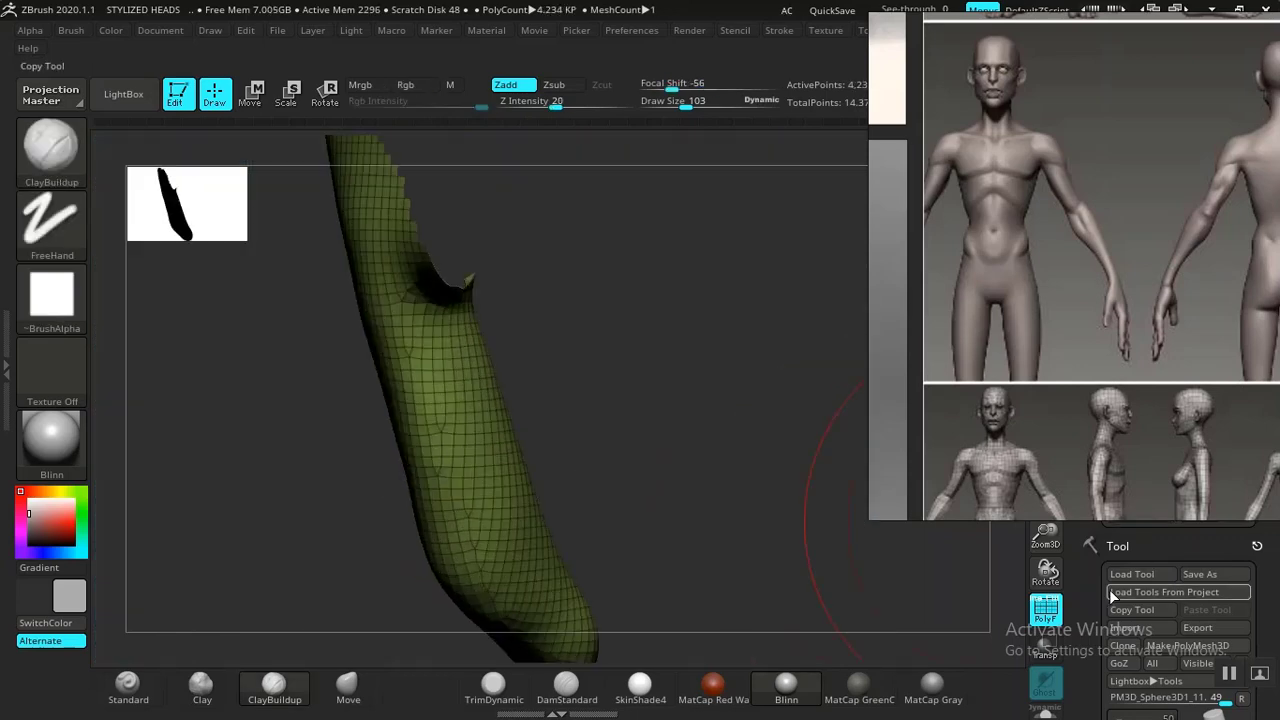
# Reposition and shrink the reference board, framing the front view of the slim male figure
pyautogui.moveTo(1000, 418); pyautogui.dragTo(781, 400, button='right')
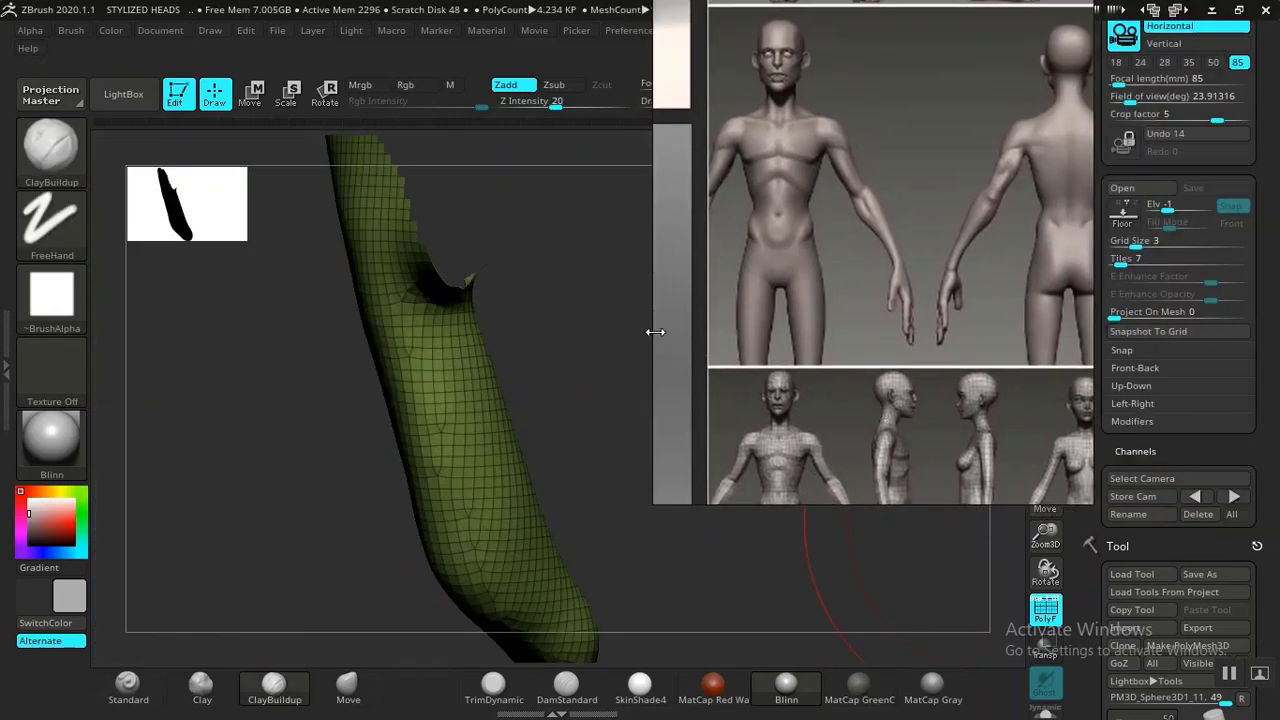
pyautogui.moveTo(655, 332); pyautogui.dragTo(846, 375)
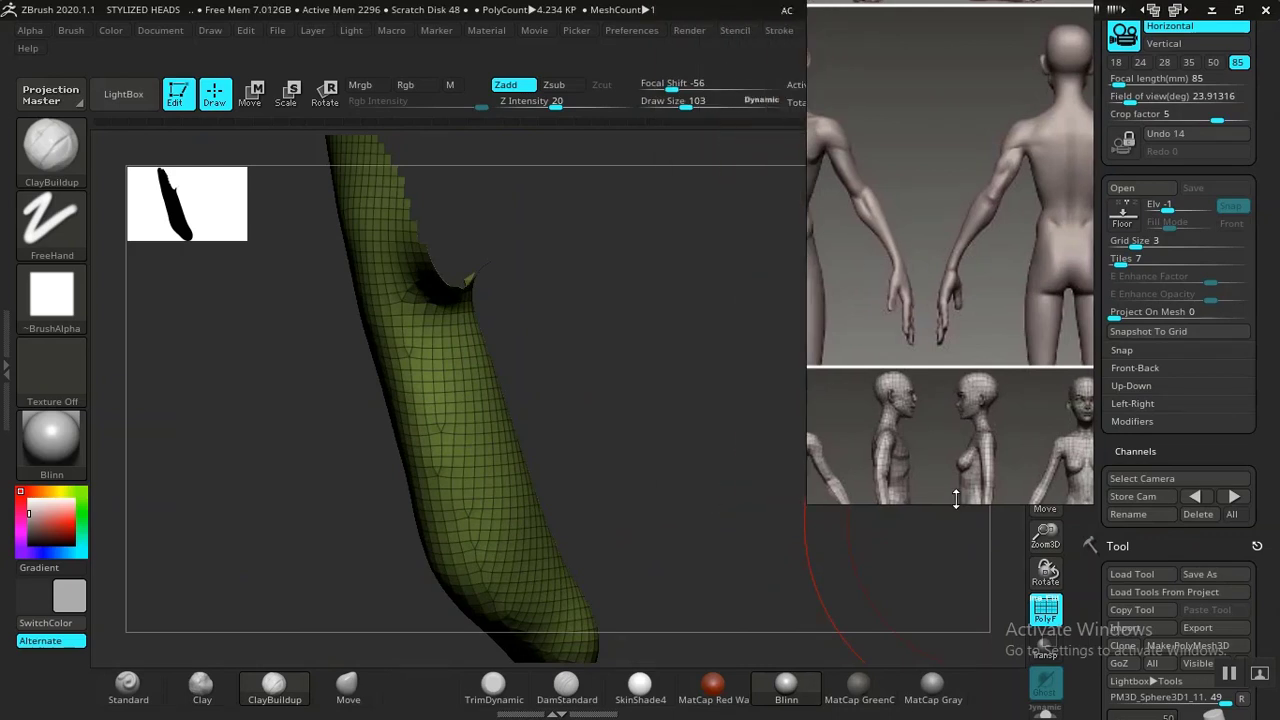
pyautogui.moveTo(955, 490); pyautogui.dragTo(961, 393)
pyautogui.scroll(1, 945, 254)
pyautogui.moveTo(945, 254); pyautogui.dragTo(1047, 267, button='middle')
pyautogui.scroll(-1, 1057, 268)
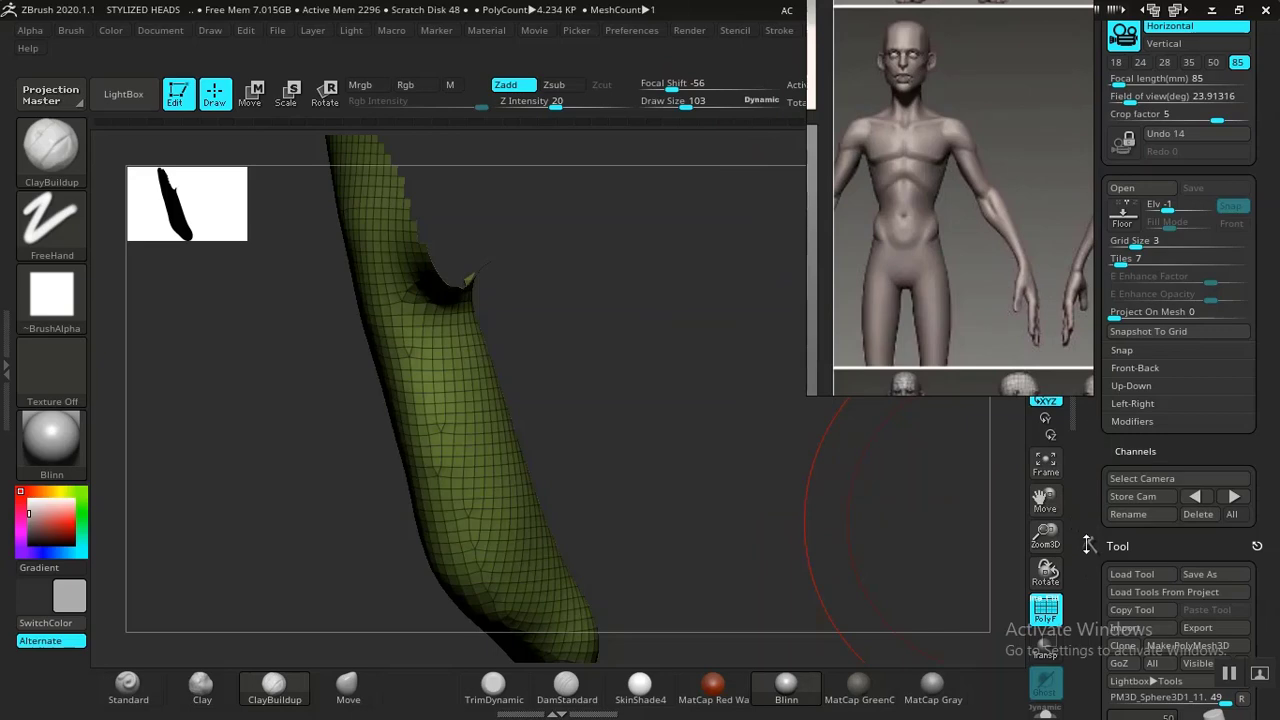
# Enable Double in the Display Properties so the inside faces of the isolated finger are shown
pyautogui.moveTo(1088, 562); pyautogui.dragTo(1096, 206)
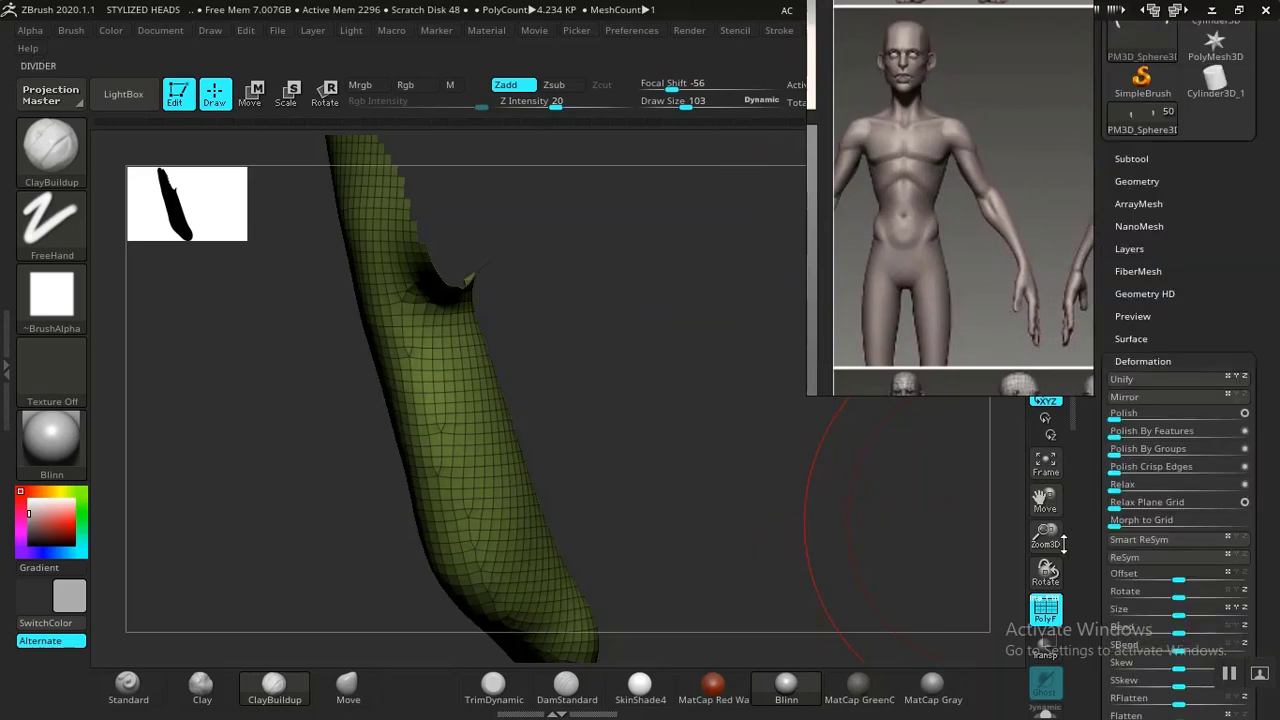
pyautogui.moveTo(1082, 561); pyautogui.dragTo(1092, 432)
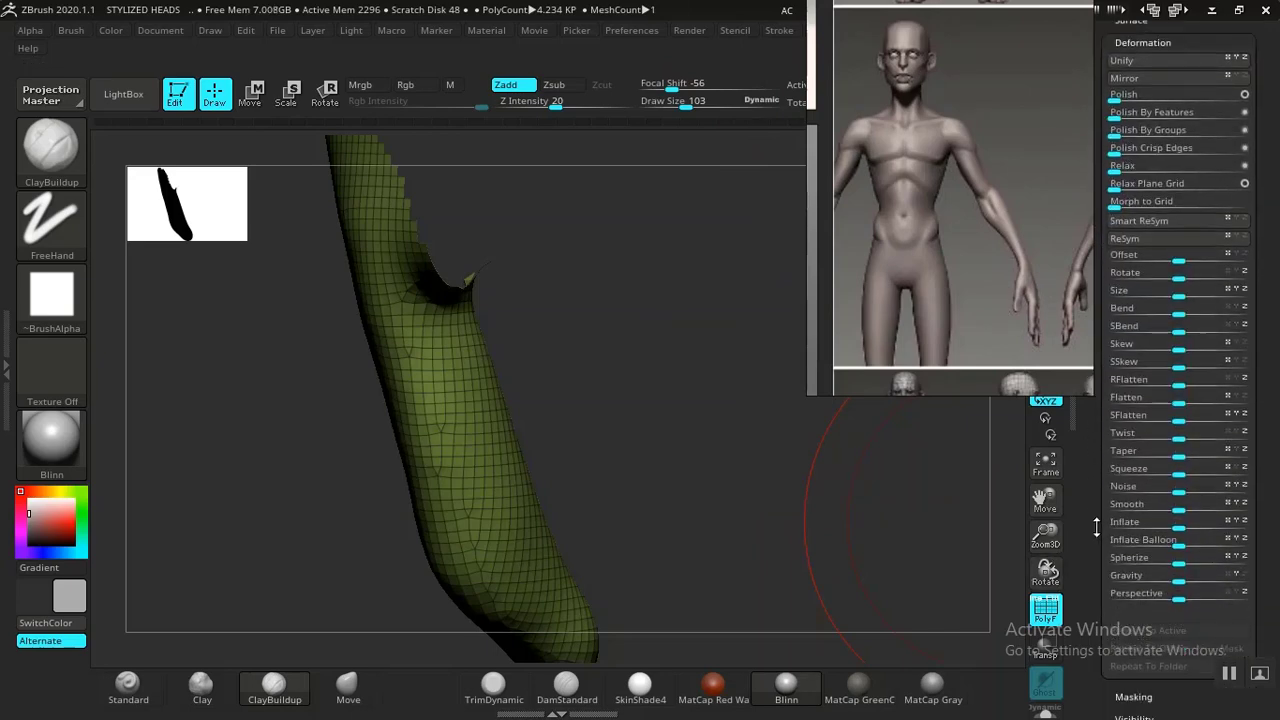
pyautogui.moveTo(1096, 594); pyautogui.dragTo(1143, 460)
pyautogui.click(1123, 457)
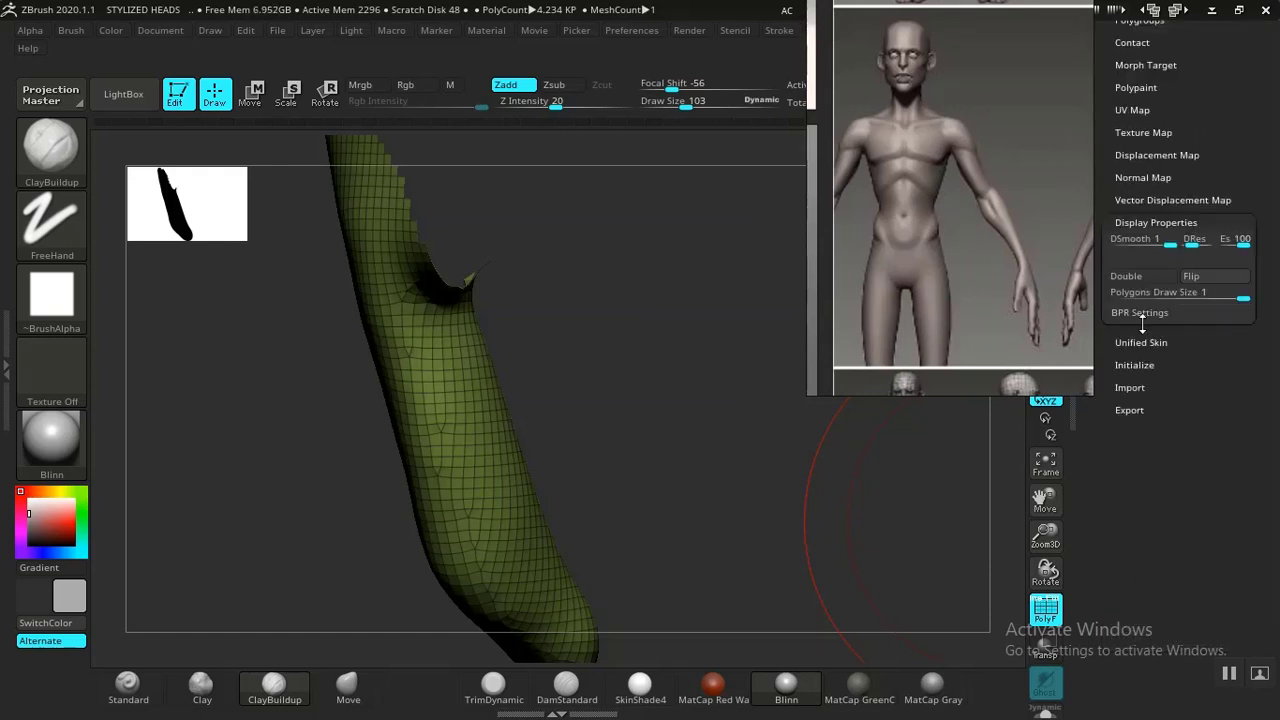
pyautogui.click(1128, 279)
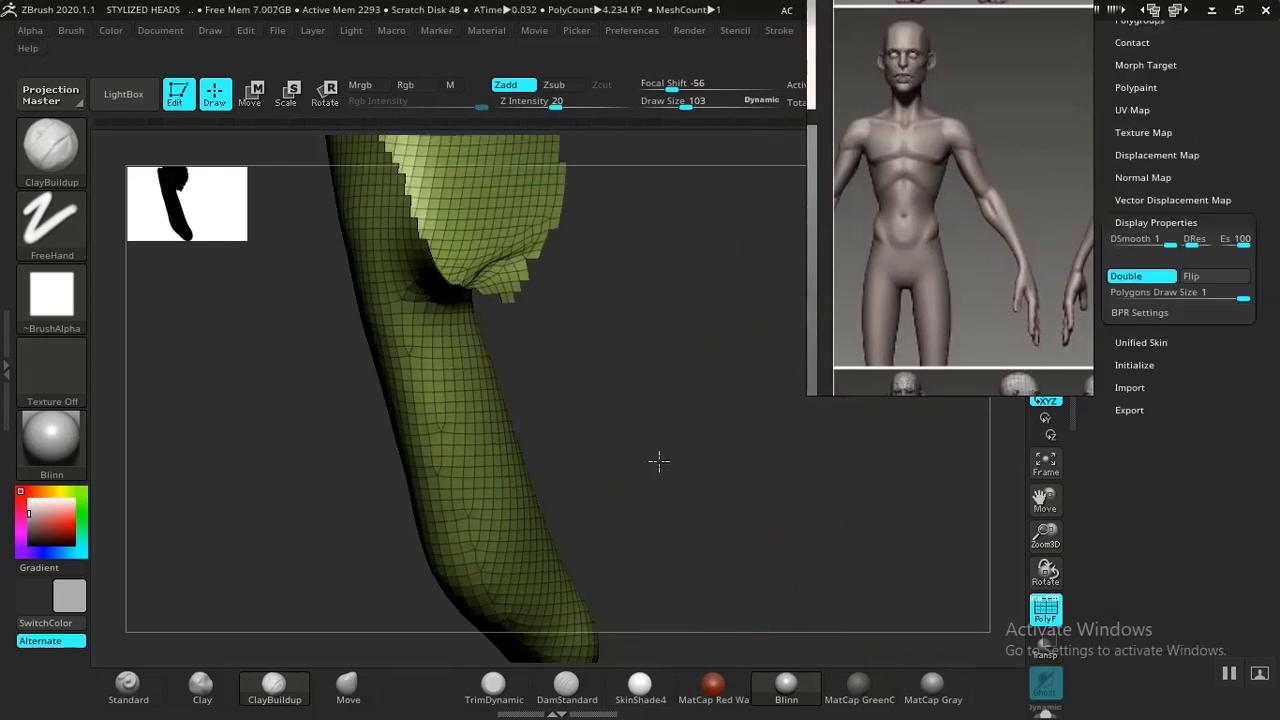
# Turn off the polygroup wireframe display and reduce the brush's Draw Size to 42
pyautogui.moveTo(674, 451)
pyautogui.mouseDown()
pyautogui.moveTo(646, 469)
pyautogui.moveTo(634, 437)
pyautogui.moveTo(680, 374)
pyautogui.moveTo(657, 463)
pyautogui.moveTo(686, 475)
pyautogui.moveTo(660, 471)
pyautogui.moveTo(754, 437)
pyautogui.moveTo(697, 500)
pyautogui.moveTo(689, 466)
pyautogui.moveTo(697, 506)
pyautogui.moveTo(680, 469)
pyautogui.moveTo(462, 335)
pyautogui.mouseUp()
pyautogui.hotkey('shift', 'f')
pyautogui.press('space')
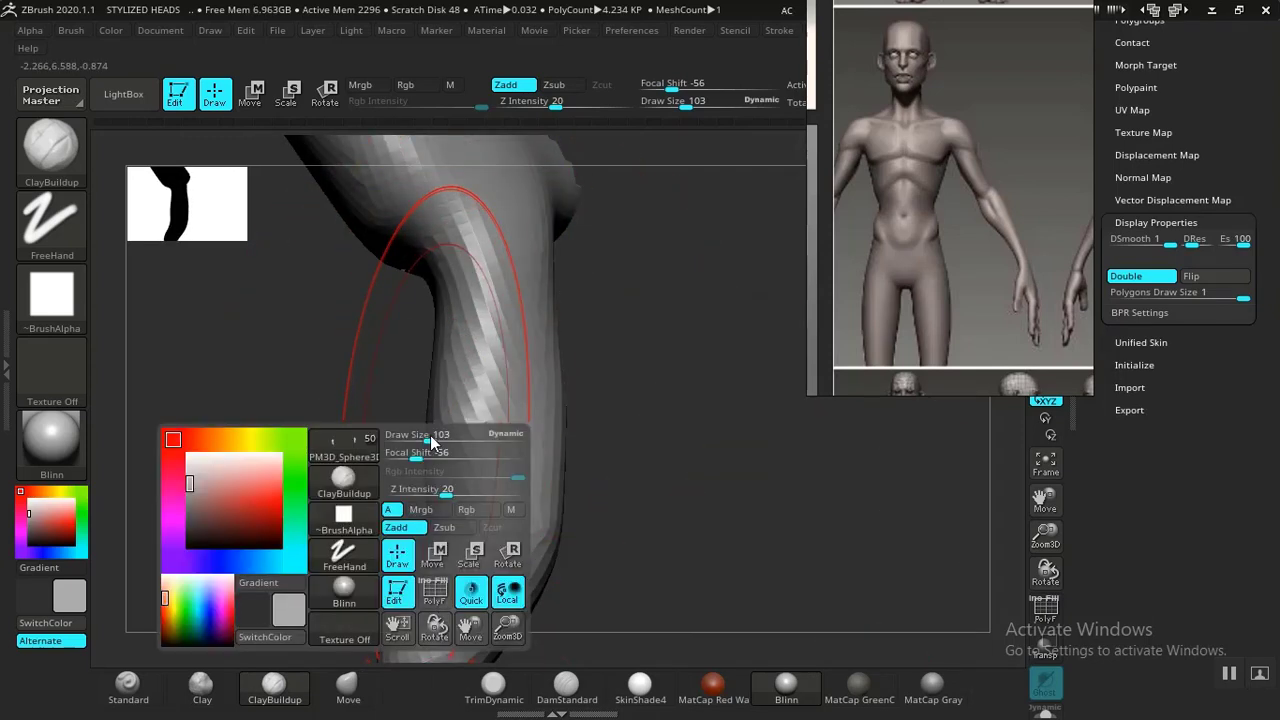
pyautogui.moveTo(430, 436); pyautogui.dragTo(416, 437)
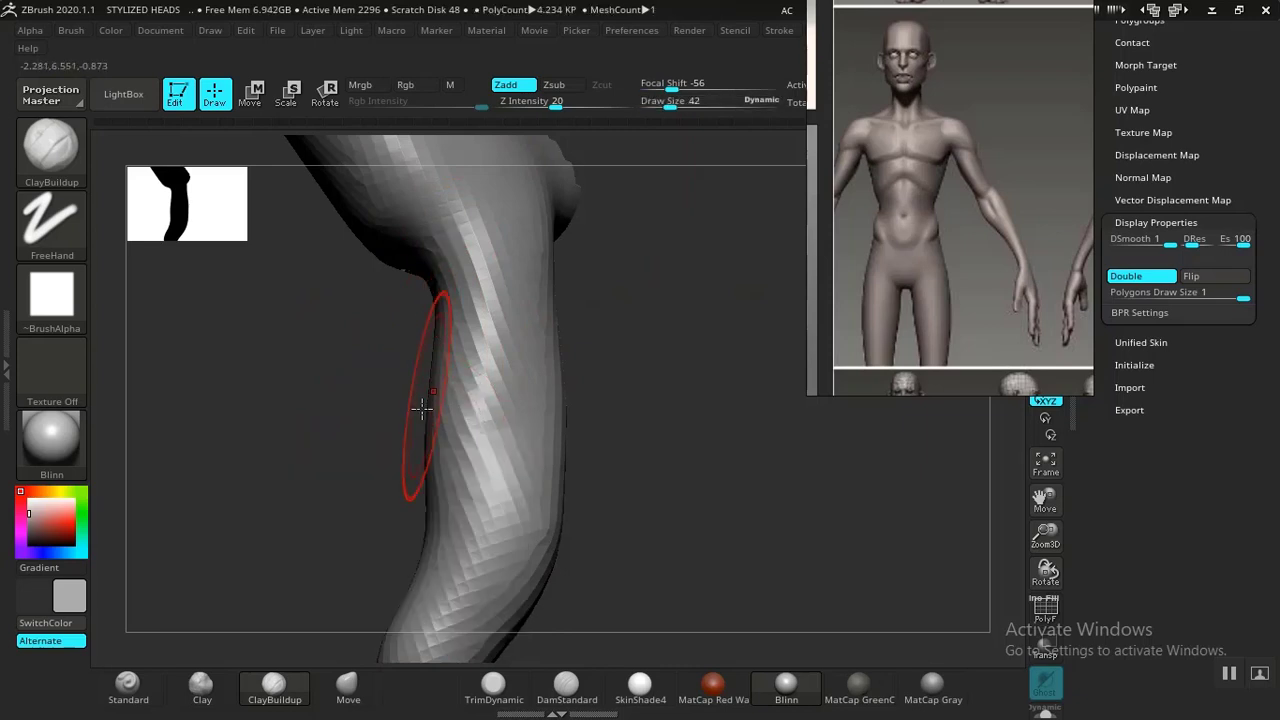
# Reshape the contour of the little finger's base segment from several sides with the Move brush
pyautogui.click(347, 684)
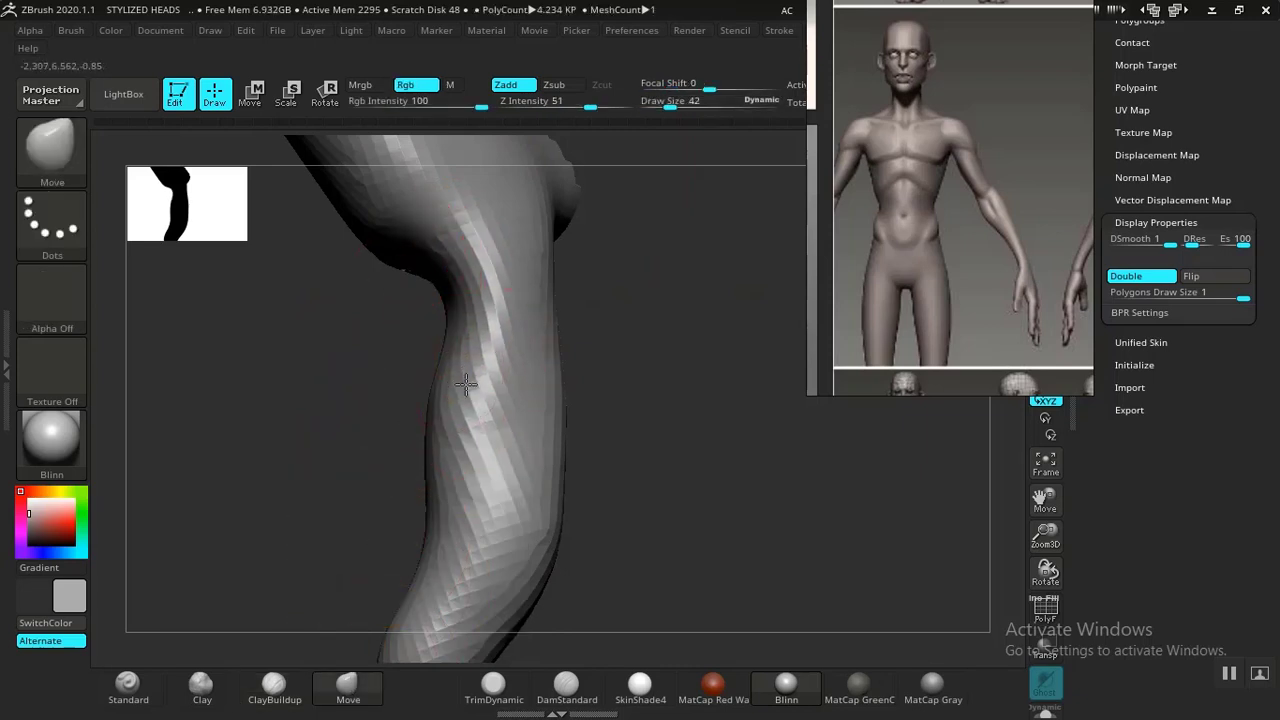
pyautogui.press('space')
pyautogui.moveTo(646, 369)
pyautogui.mouseDown()
pyautogui.moveTo(595, 368)
pyautogui.moveTo(503, 298)
pyautogui.mouseUp()
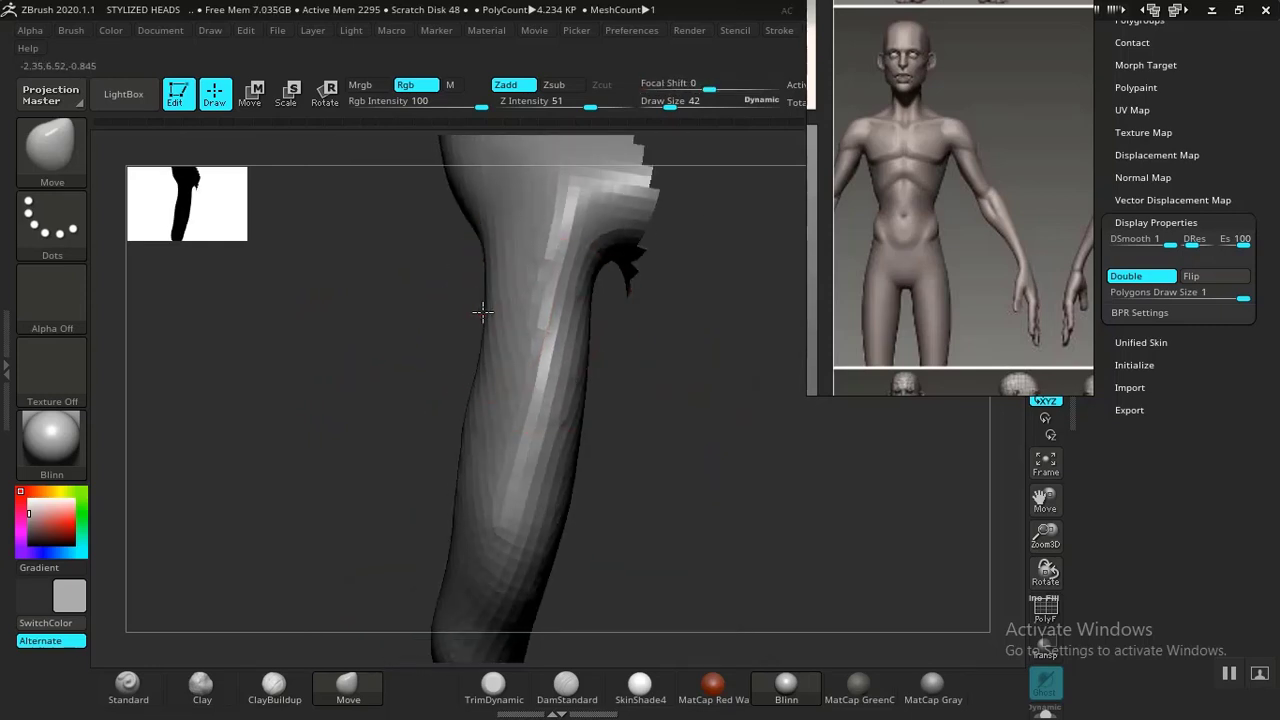
pyautogui.moveTo(607, 349)
pyautogui.mouseDown()
pyautogui.moveTo(591, 337)
pyautogui.moveTo(649, 380)
pyautogui.moveTo(602, 353)
pyautogui.moveTo(634, 437)
pyautogui.moveTo(463, 364)
pyautogui.mouseUp()
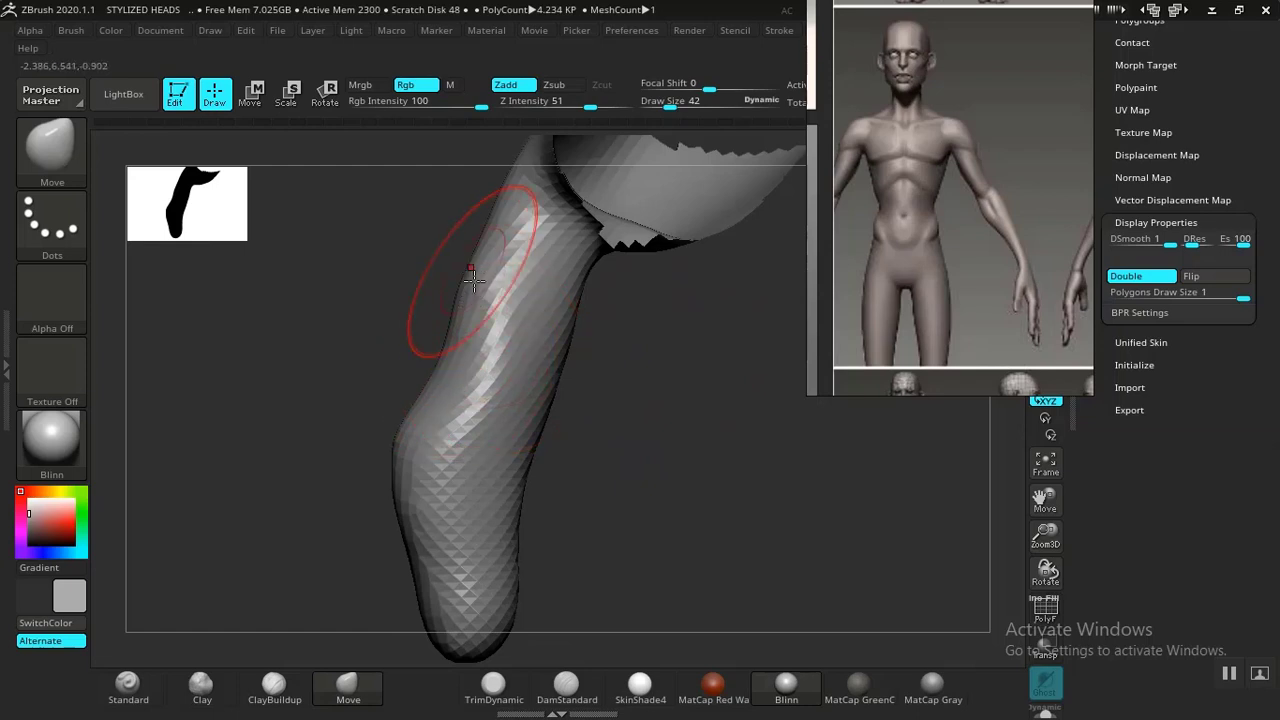
pyautogui.moveTo(623, 434)
pyautogui.mouseDown()
pyautogui.moveTo(611, 443)
pyautogui.moveTo(471, 354)
pyautogui.mouseUp()
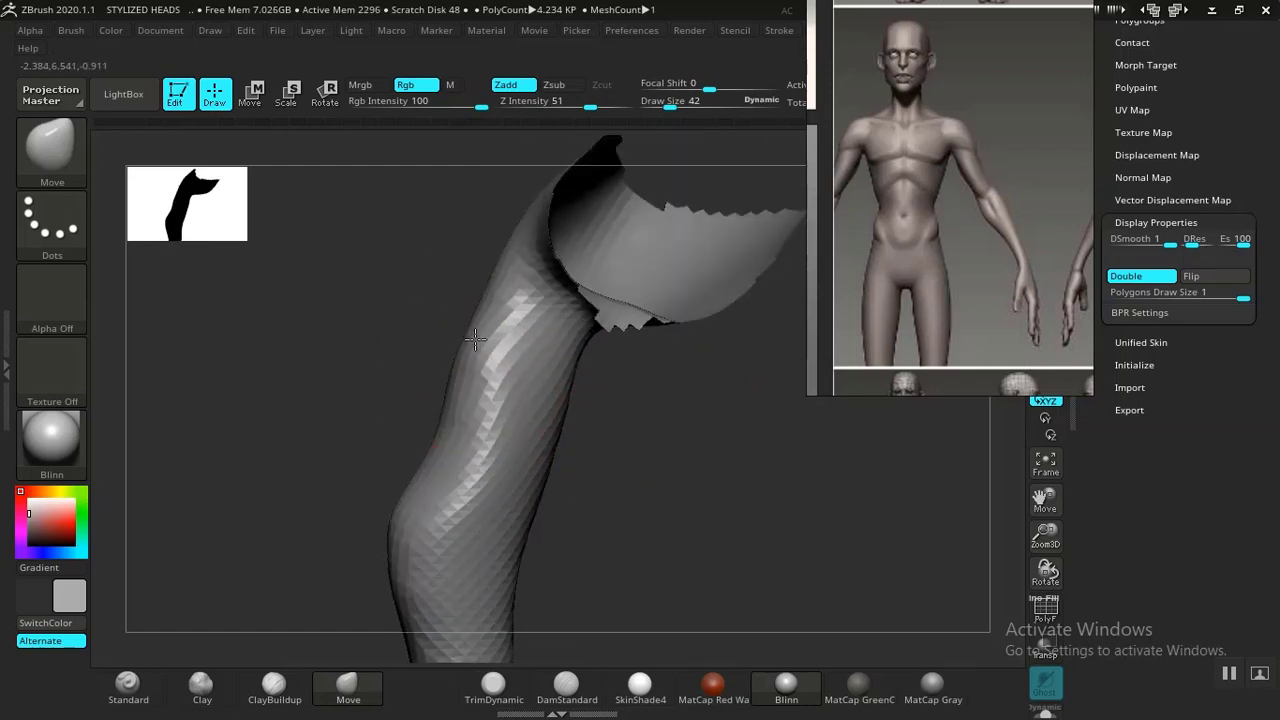
# Refine the little finger's middle joint and tip with the Move brush, and smooth the joint area with Smooth Stronger
pyautogui.moveTo(613, 383)
pyautogui.mouseDown()
pyautogui.moveTo(640, 437)
pyautogui.moveTo(586, 360)
pyautogui.moveTo(417, 360)
pyautogui.moveTo(650, 345)
pyautogui.moveTo(626, 357)
pyautogui.moveTo(643, 366)
pyautogui.mouseUp()
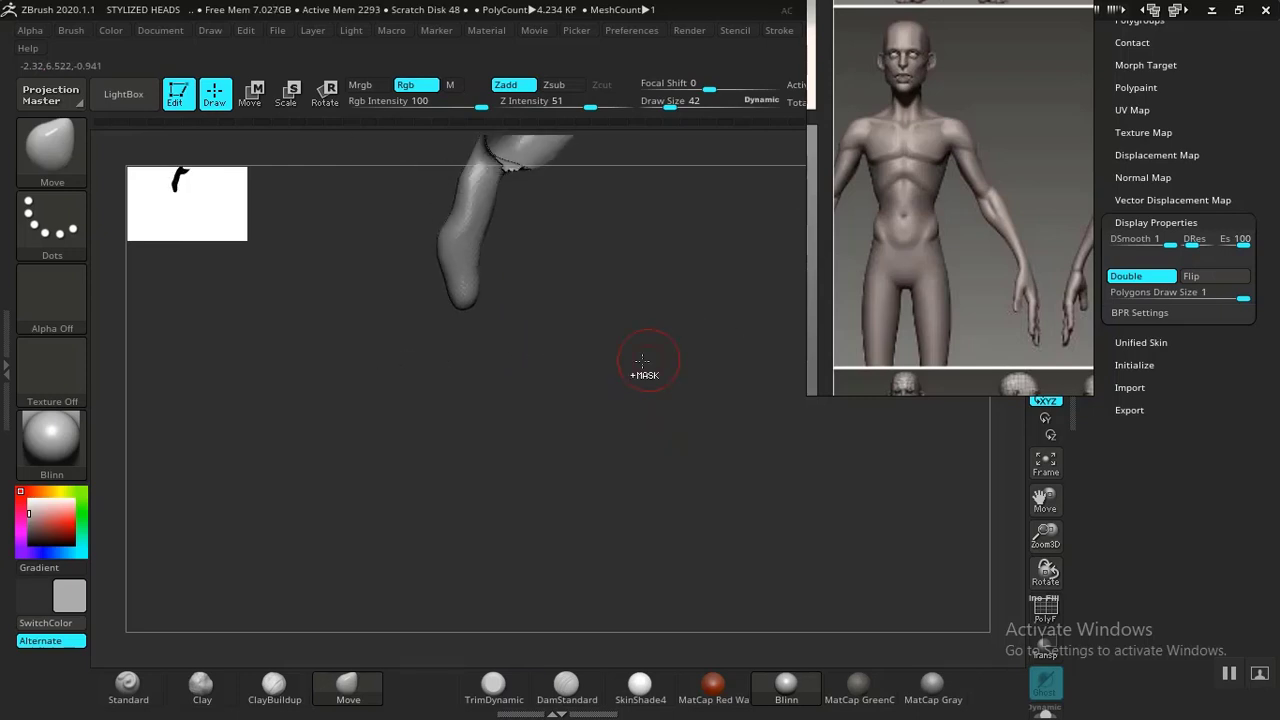
pyautogui.press('ctrl')
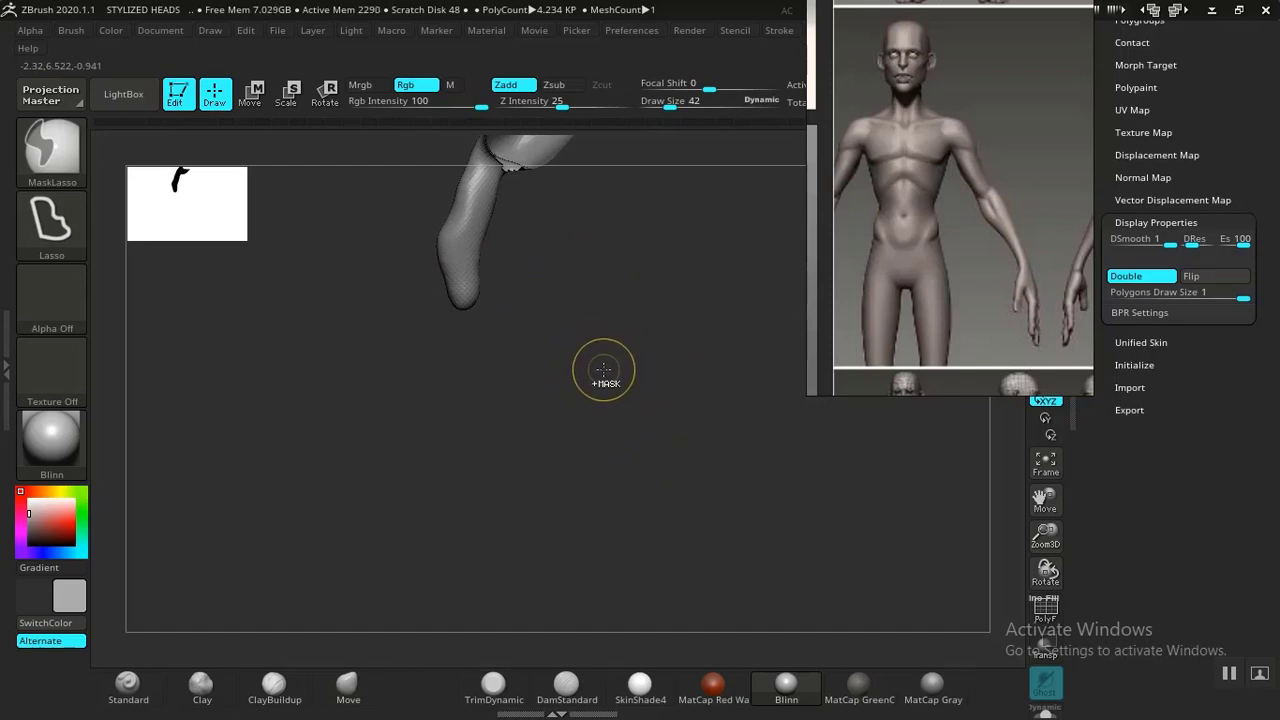
pyautogui.keyDown('ctrl'); pyautogui.moveTo(635, 418); pyautogui.dragTo(640, 480, button='right'); pyautogui.keyUp('ctrl')
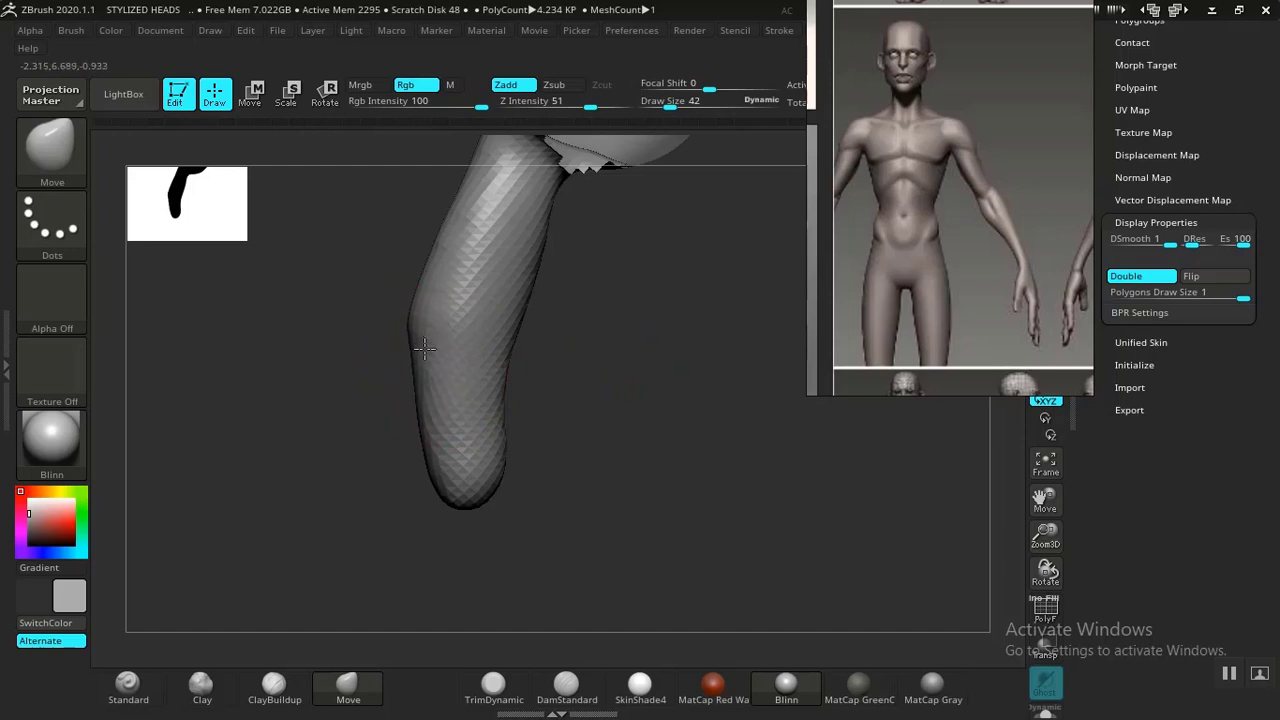
pyautogui.moveTo(567, 358)
pyautogui.mouseDown(button='right')
pyautogui.moveTo(597, 449)
pyautogui.moveTo(611, 449)
pyautogui.moveTo(456, 468)
pyautogui.moveTo(606, 480)
pyautogui.moveTo(617, 500)
pyautogui.moveTo(462, 497)
pyautogui.mouseUp(button='right')
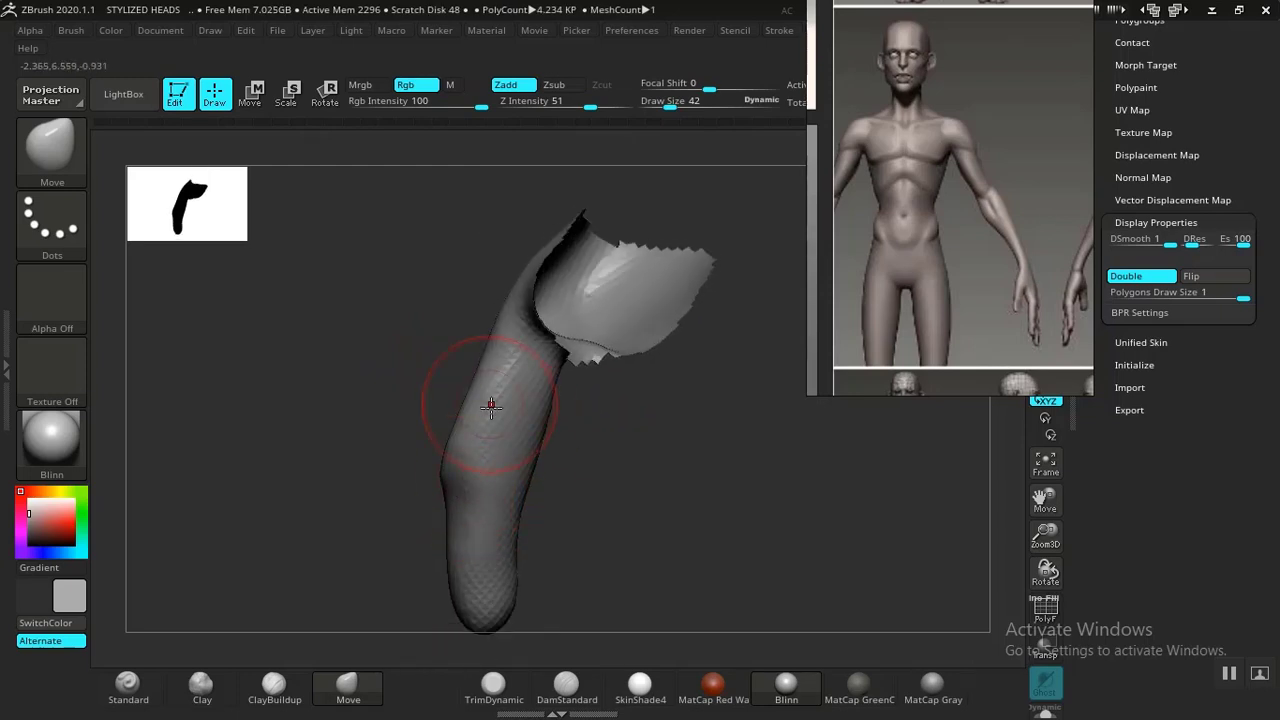
pyautogui.moveTo(491, 405); pyautogui.dragTo(587, 444, button='right')
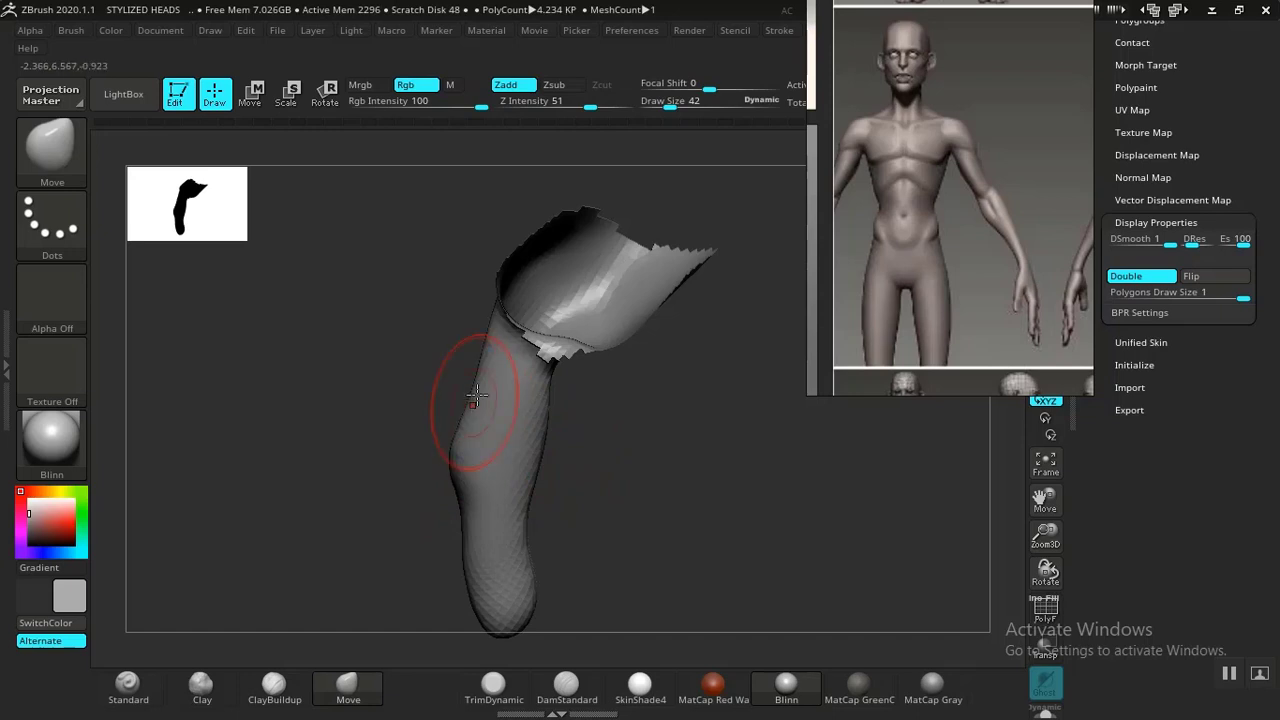
pyautogui.moveTo(730, 444)
pyautogui.mouseDown(button='right')
pyautogui.moveTo(689, 451)
pyautogui.moveTo(714, 569)
pyautogui.moveTo(666, 511)
pyautogui.moveTo(658, 549)
pyautogui.mouseUp(button='right')
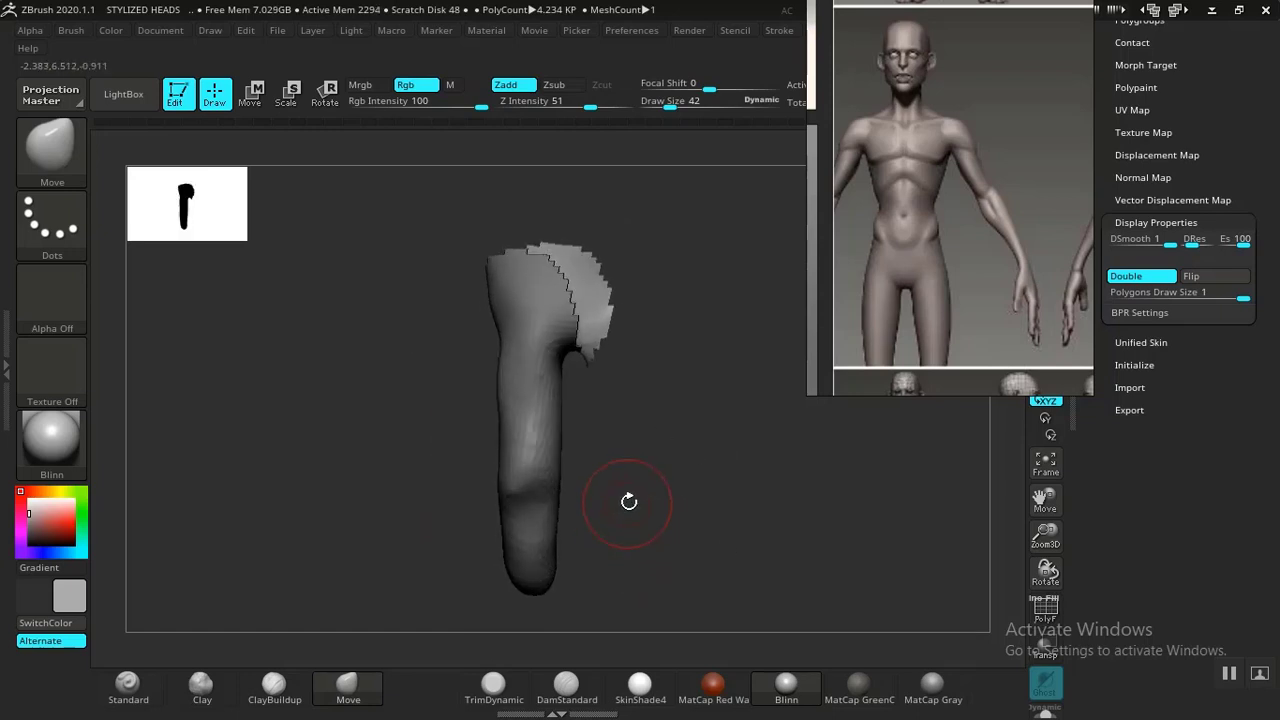
pyautogui.moveTo(629, 506)
pyautogui.mouseDown(button='right')
pyautogui.moveTo(657, 546)
pyautogui.moveTo(651, 523)
pyautogui.mouseUp(button='right')
pyautogui.press('shift')
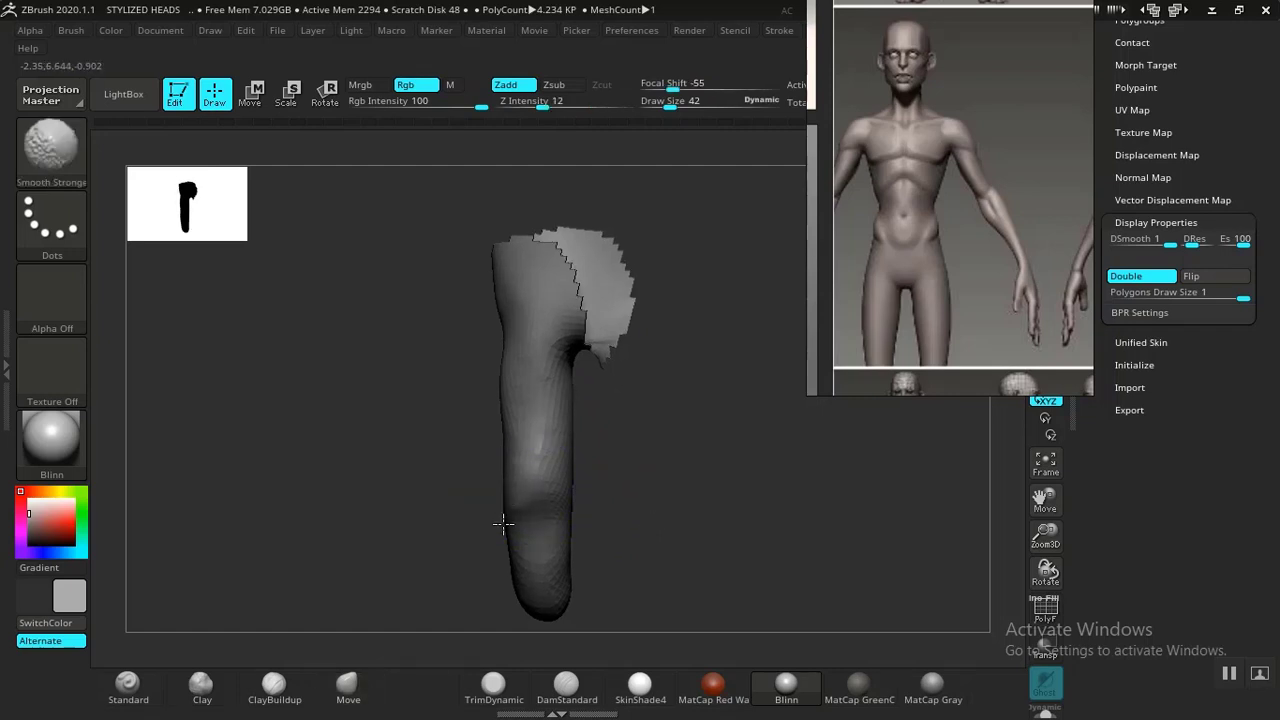
# Build up the little finger's middle joint and shaft with the Clay brush, working from the front and side
pyautogui.click(201, 684)
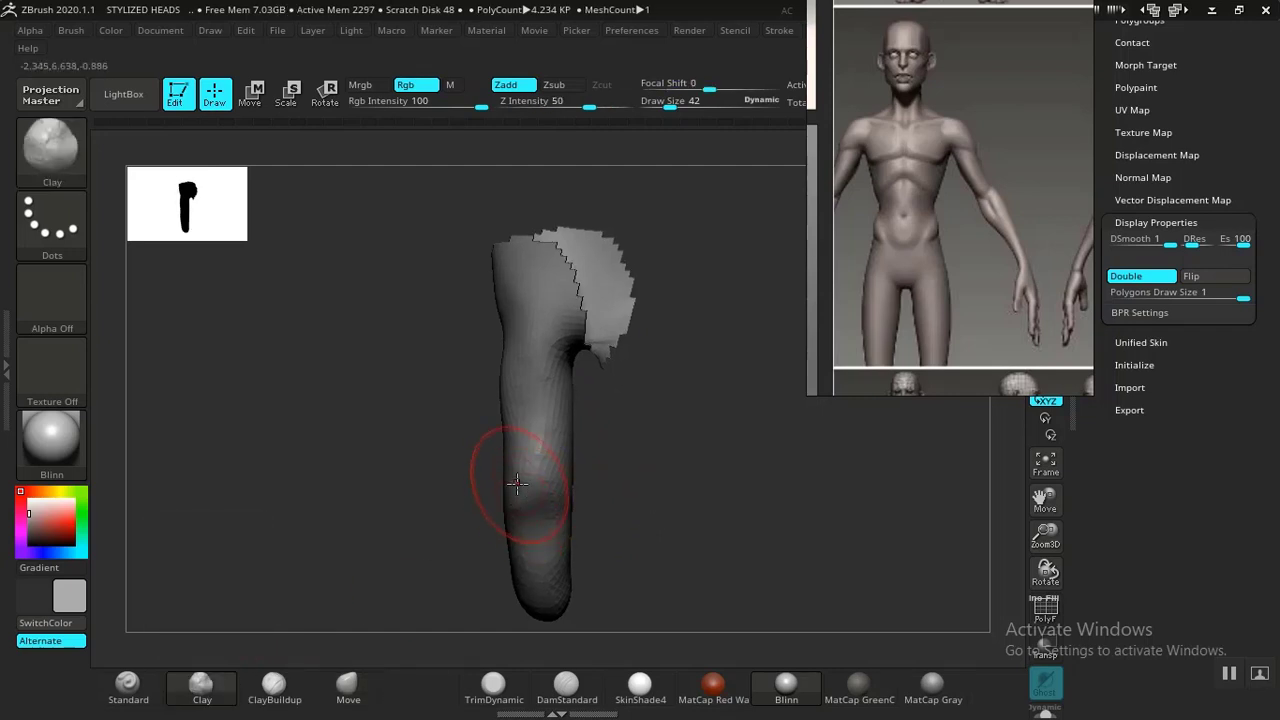
pyautogui.moveTo(507, 484)
pyautogui.mouseDown(button='right')
pyautogui.moveTo(611, 466)
pyautogui.moveTo(670, 517)
pyautogui.moveTo(723, 486)
pyautogui.moveTo(754, 440)
pyautogui.moveTo(688, 510)
pyautogui.mouseUp(button='right')
pyautogui.moveTo(511, 508); pyautogui.dragTo(585, 518)
pyautogui.moveTo(585, 518); pyautogui.dragTo(658, 518, button='right')
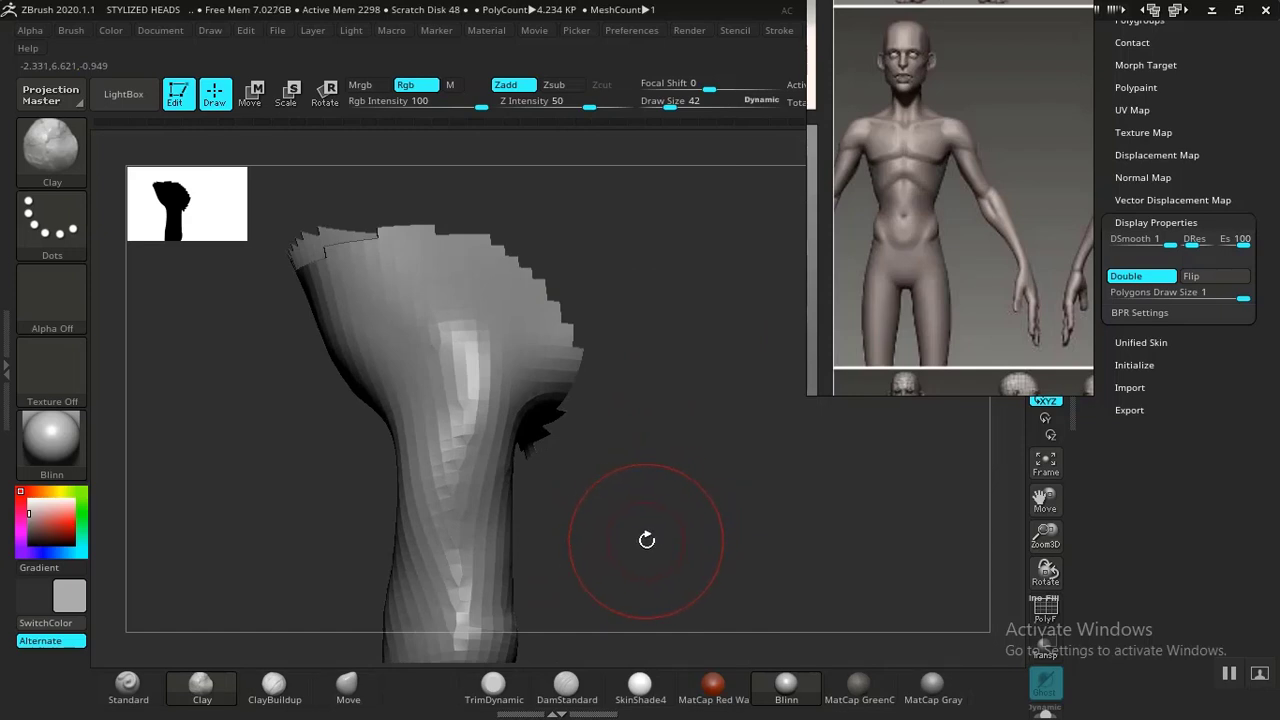
pyautogui.moveTo(657, 543)
pyautogui.mouseDown(button='right')
pyautogui.moveTo(634, 422)
pyautogui.moveTo(632, 508)
pyautogui.mouseUp(button='right')
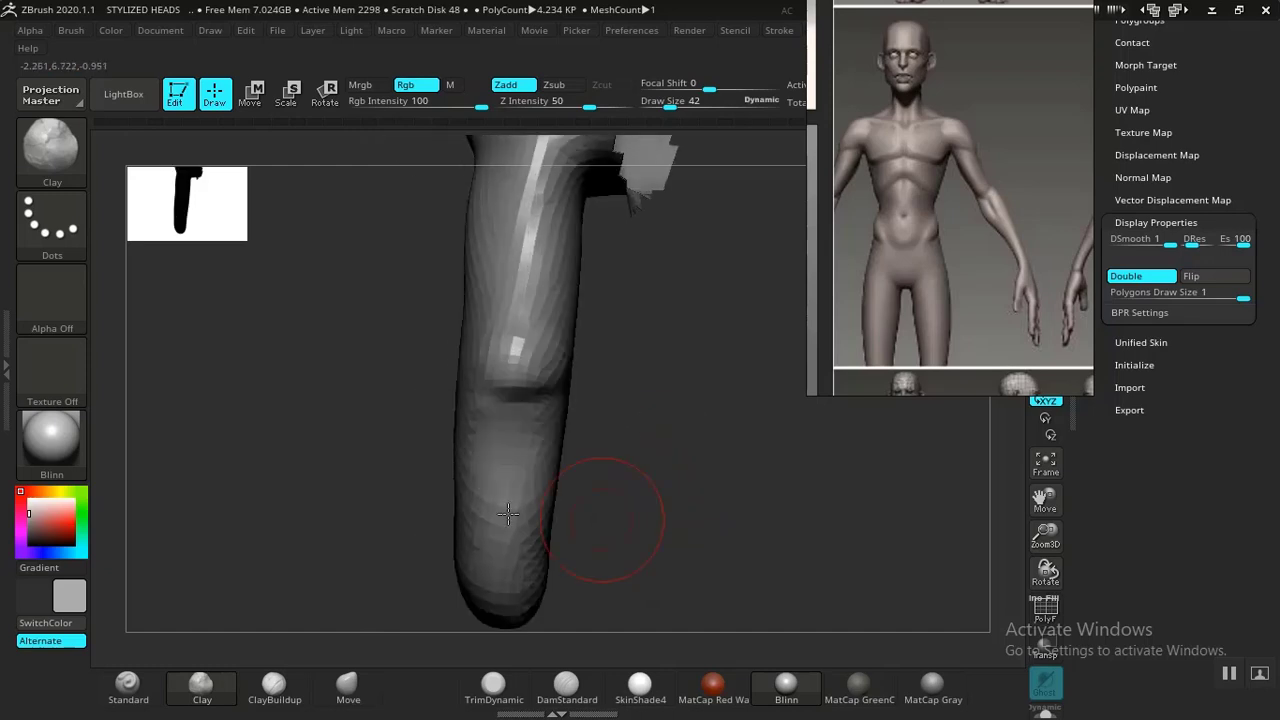
# Add volume around the little finger's middle joint and fingertip with the Clay brush from several sides
pyautogui.moveTo(522, 490); pyautogui.dragTo(534, 447, button='right')
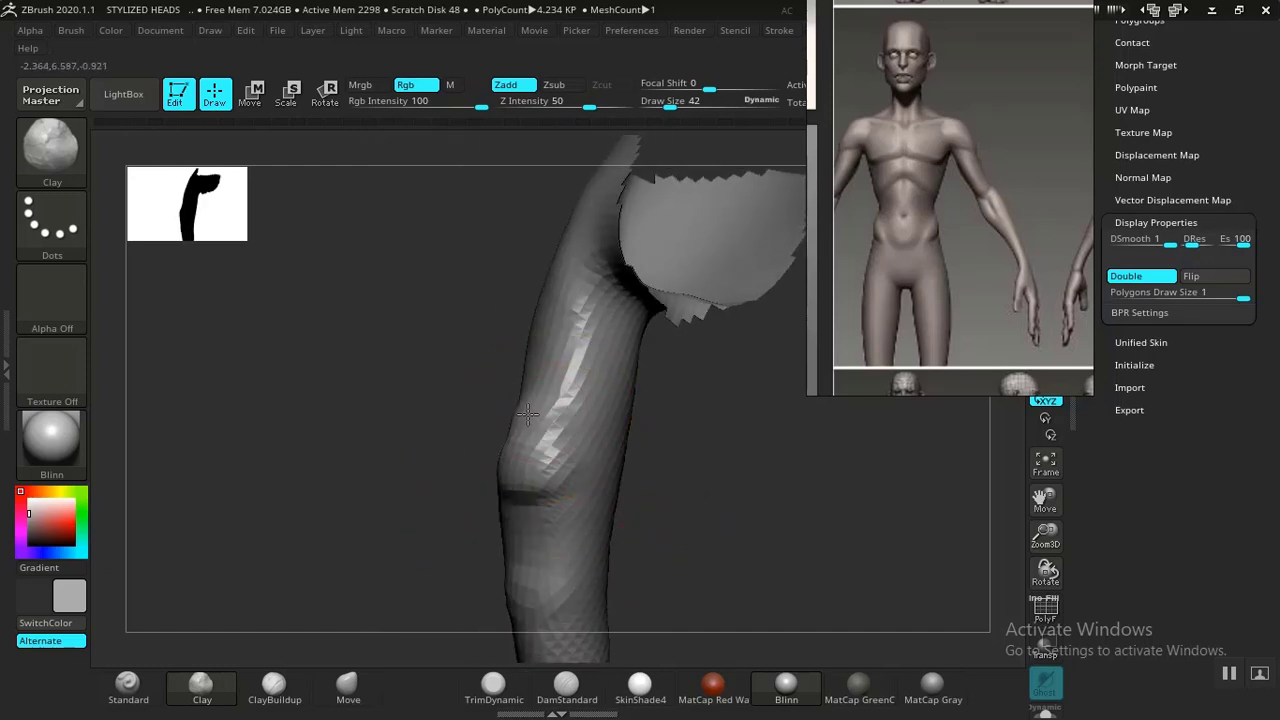
pyautogui.moveTo(721, 448); pyautogui.dragTo(500, 429, button='right')
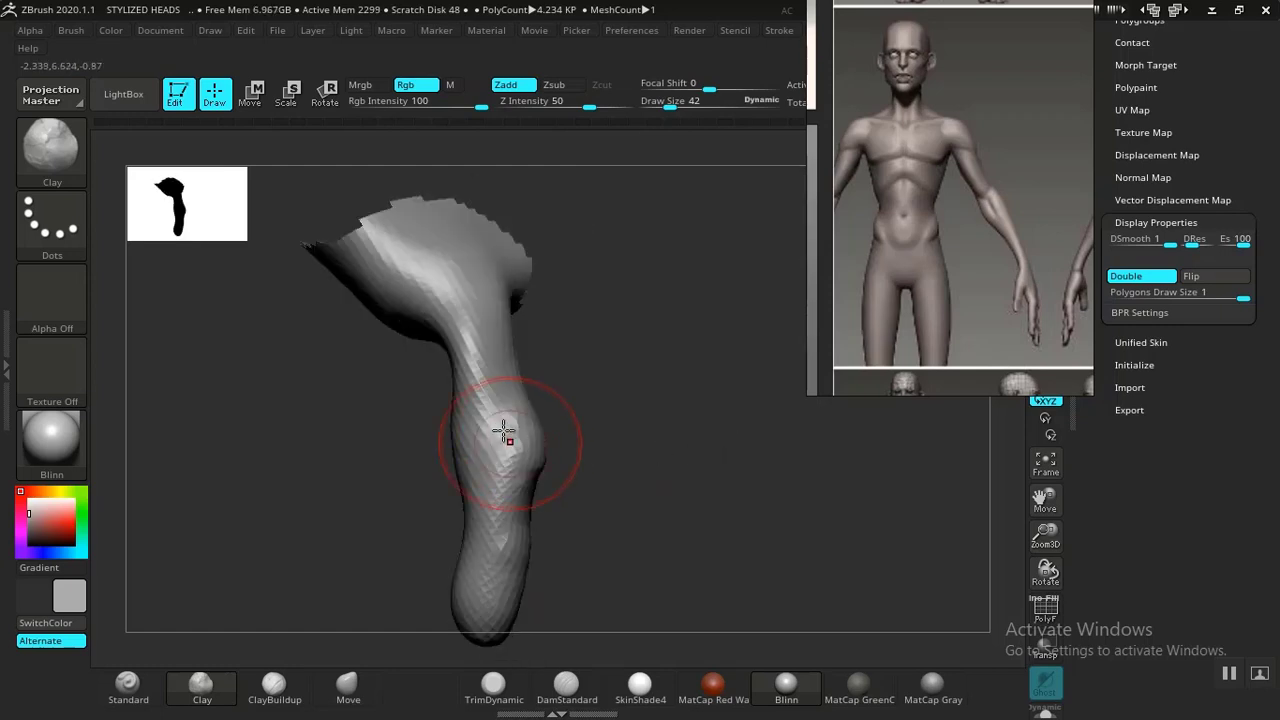
pyautogui.moveTo(573, 443); pyautogui.dragTo(532, 432, button='right')
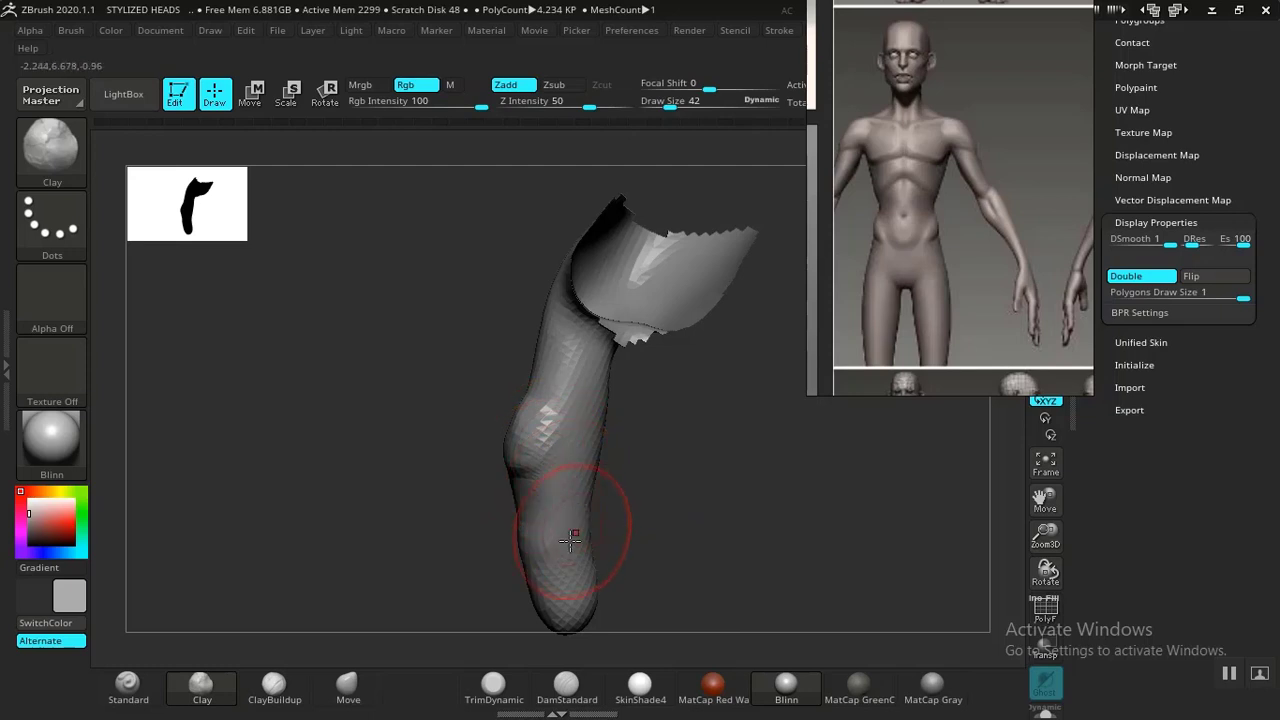
pyautogui.moveTo(660, 515)
pyautogui.mouseDown(button='right')
pyautogui.moveTo(683, 511)
pyautogui.moveTo(661, 510)
pyautogui.mouseUp(button='right')
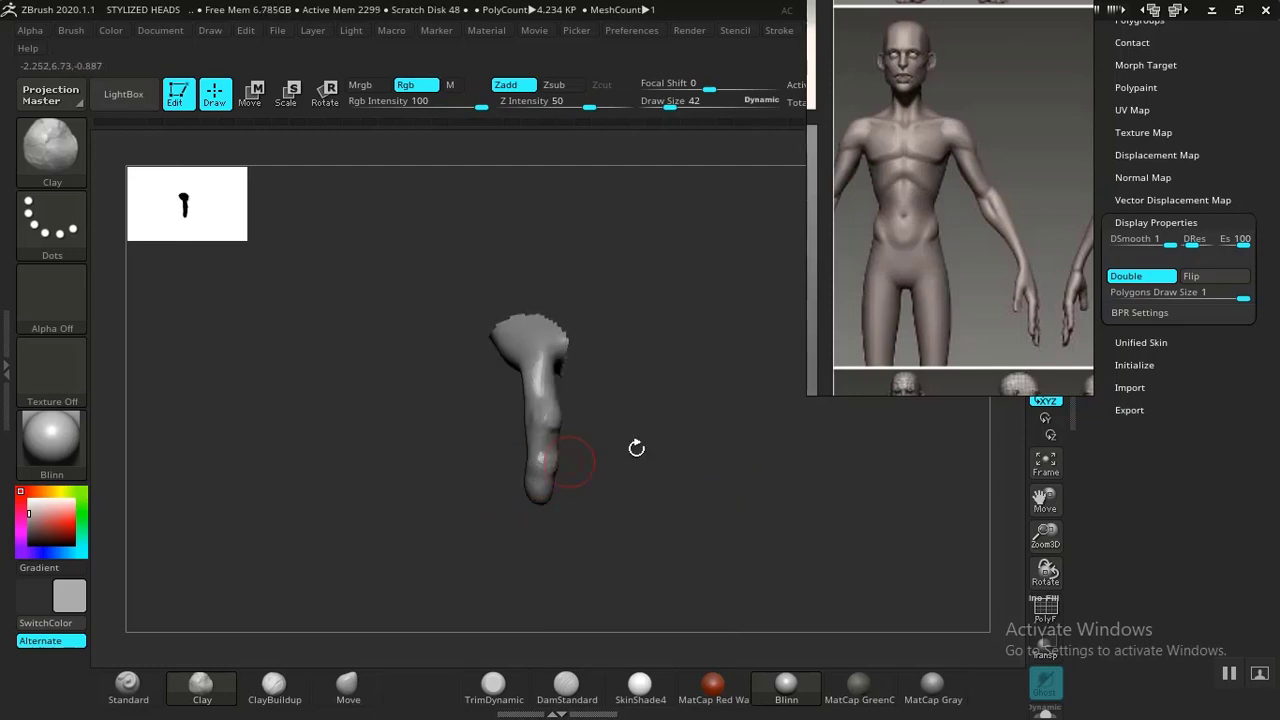
# Examine the isolated little finger's shaft and base from several sides at close range
pyautogui.press('f')
pyautogui.press('f')
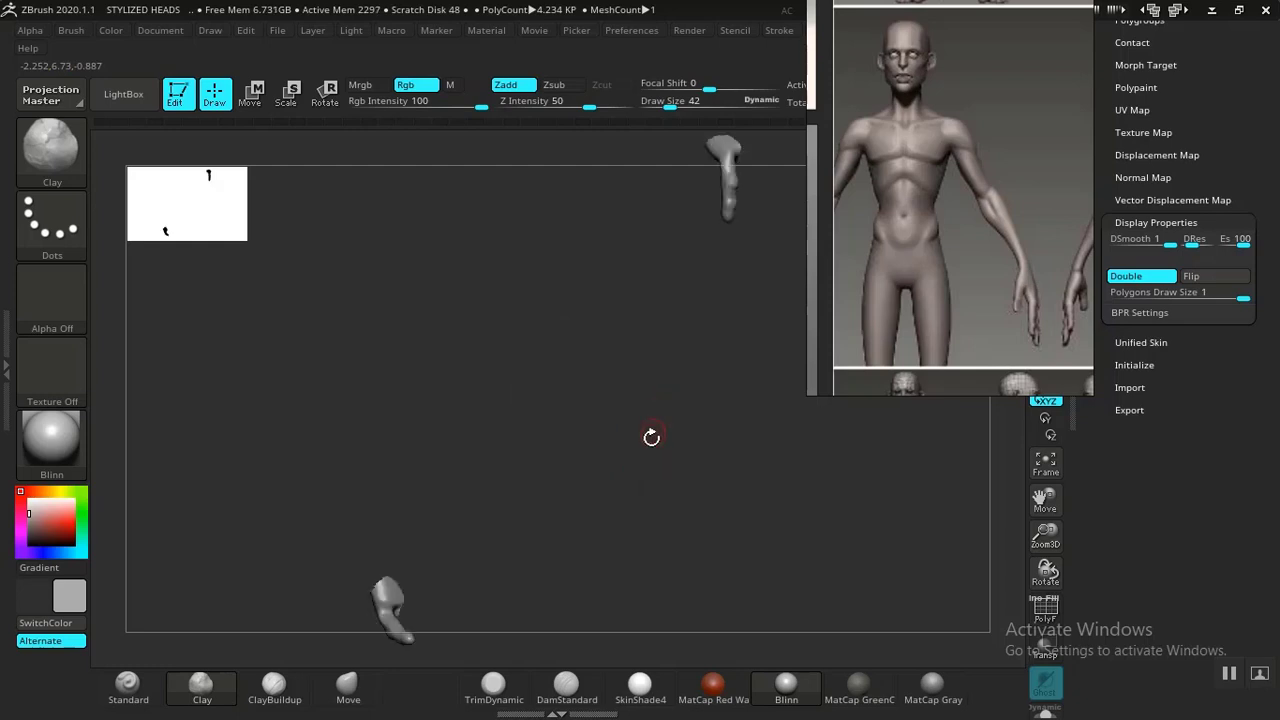
pyautogui.moveTo(621, 424); pyautogui.dragTo(543, 466, button='right')
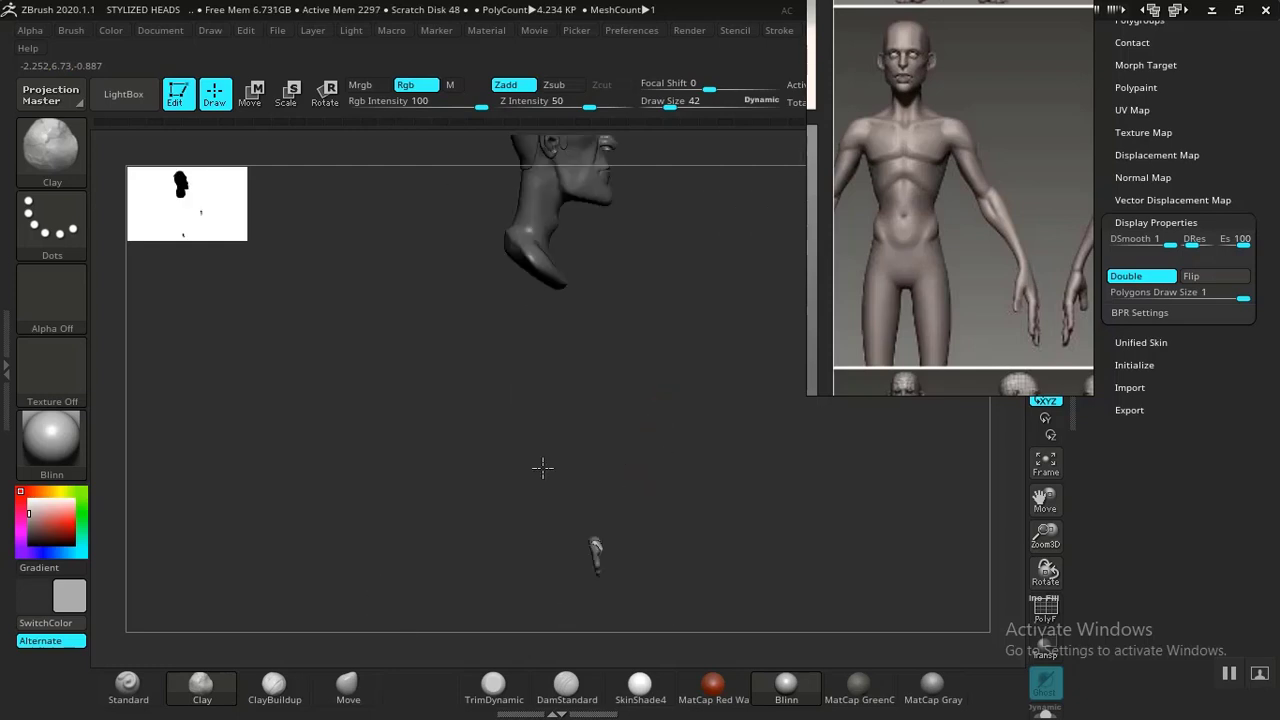
pyautogui.keyDown('alt'); pyautogui.moveTo(631, 484); pyautogui.dragTo(791, 614, button='right'); pyautogui.keyUp('alt')
pyautogui.keyDown('ctrl'); pyautogui.moveTo(651, 318); pyautogui.dragTo(600, 484, button='right'); pyautogui.keyUp('ctrl')
pyautogui.moveTo(545, 447); pyautogui.dragTo(580, 436, button='right')
pyautogui.moveTo(632, 537); pyautogui.dragTo(674, 556, button='right')
pyautogui.moveTo(664, 501); pyautogui.dragTo(639, 436, button='right')
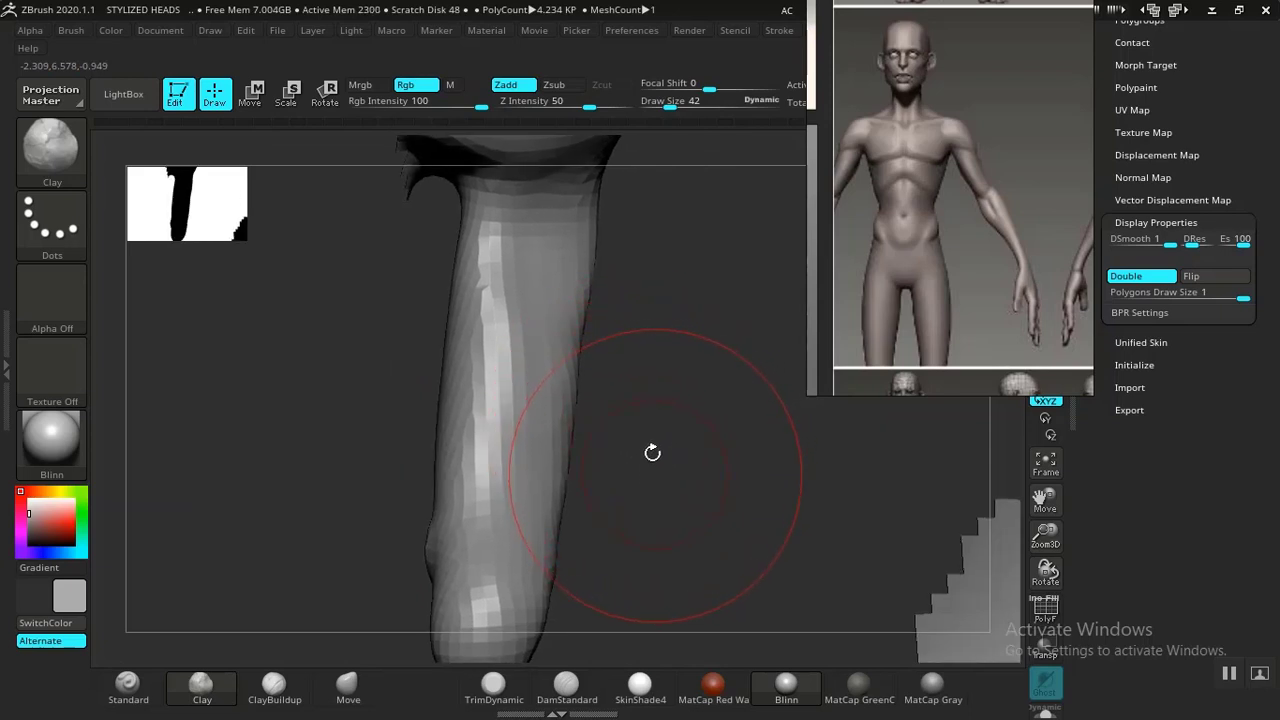
pyautogui.moveTo(611, 429); pyautogui.dragTo(626, 450, button='right')
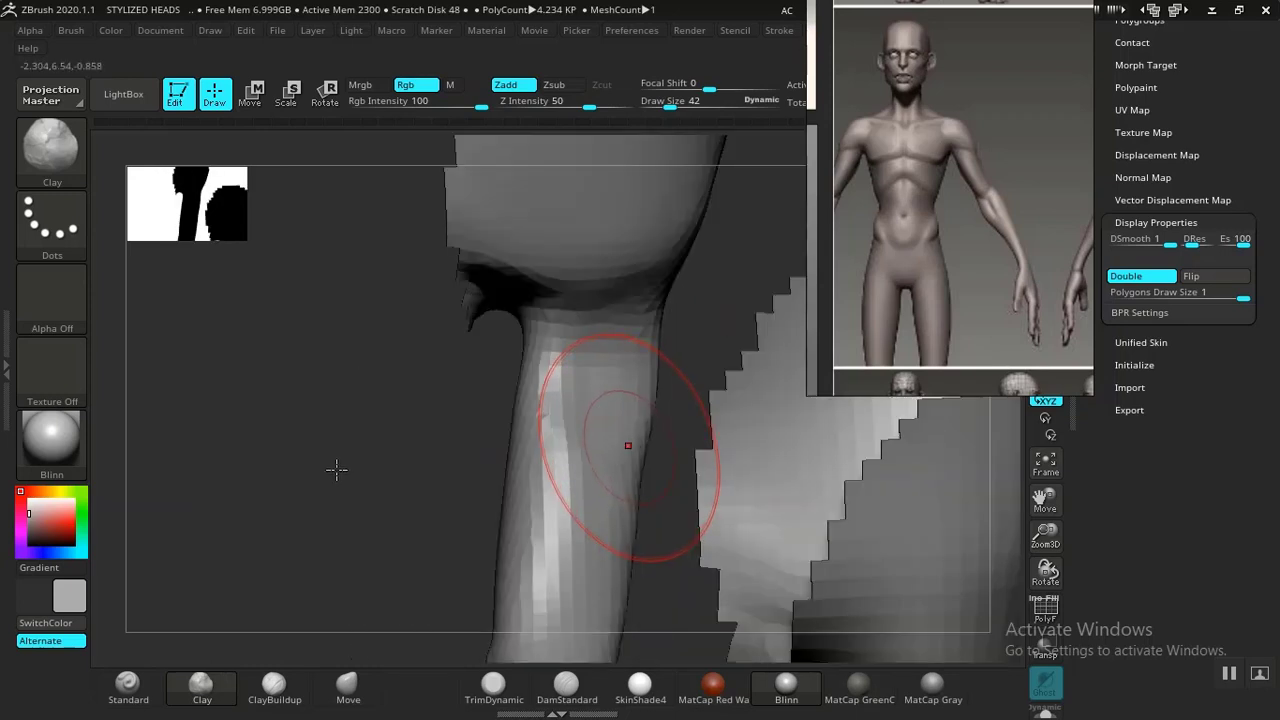
# Bring back the whole body and turn on the polygroup wireframe display
pyautogui.press('f')
pyautogui.press('f')
pyautogui.moveTo(709, 462); pyautogui.dragTo(560, 472)
pyautogui.moveTo(272, 375)
pyautogui.keyDown('ctrl'); pyautogui.mouseDown()
pyautogui.moveTo(434, 560)
pyautogui.moveTo(406, 317)
pyautogui.moveTo(290, 345)
pyautogui.mouseUp(); pyautogui.keyUp('ctrl')
pyautogui.keyDown('ctrl'); pyautogui.click(589, 475); pyautogui.keyUp('ctrl')
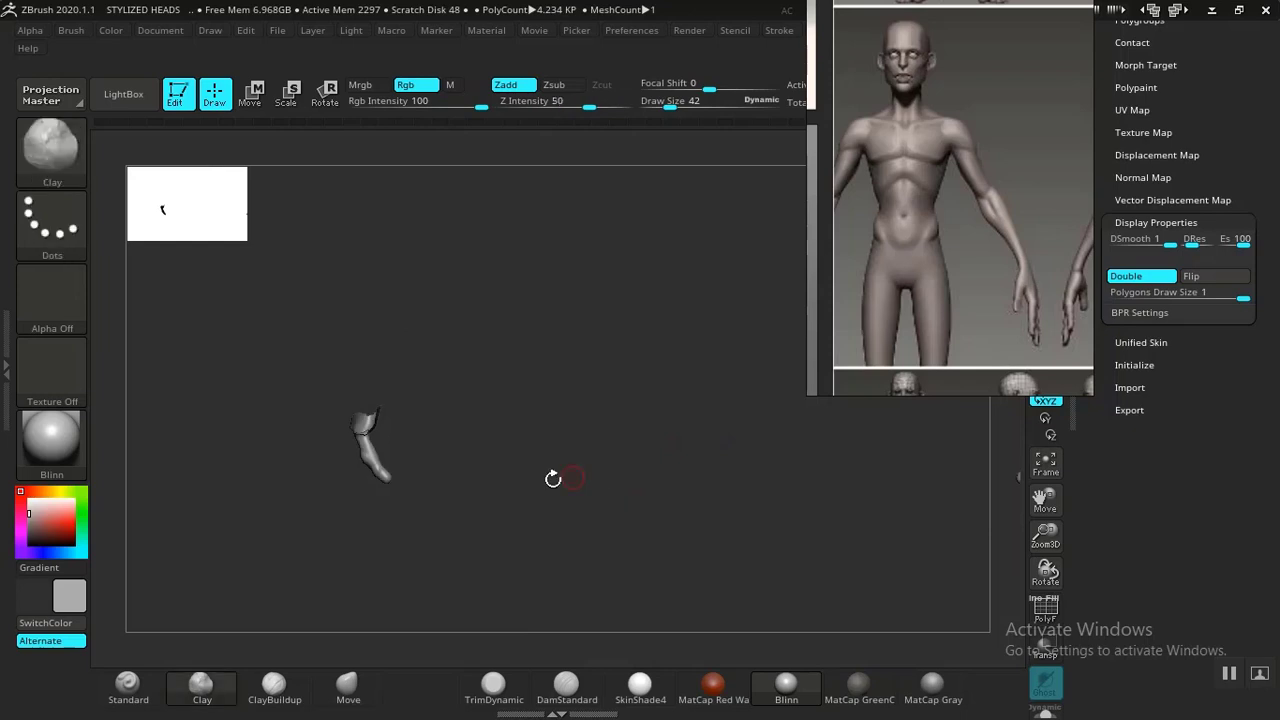
pyautogui.keyDown('ctrl'); pyautogui.keyDown('shift'); pyautogui.click(437, 458); pyautogui.keyUp('shift'); pyautogui.keyUp('ctrl')
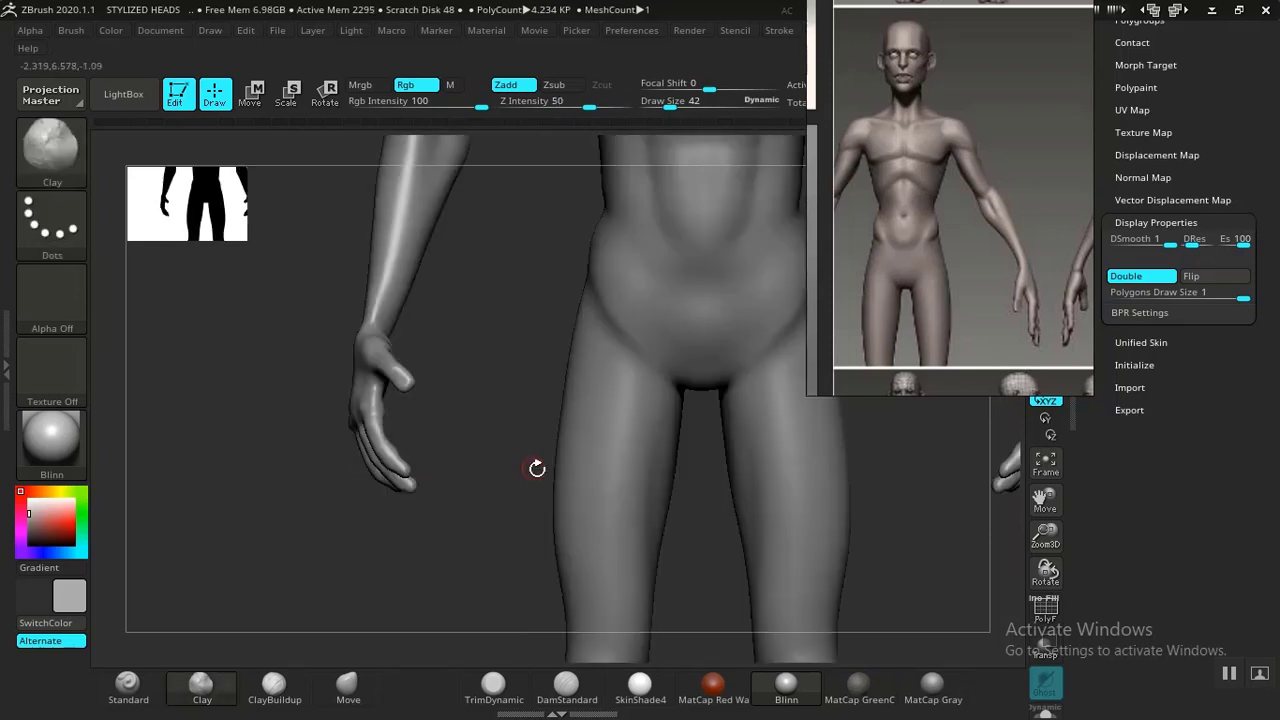
pyautogui.hotkey('shift', 'f')
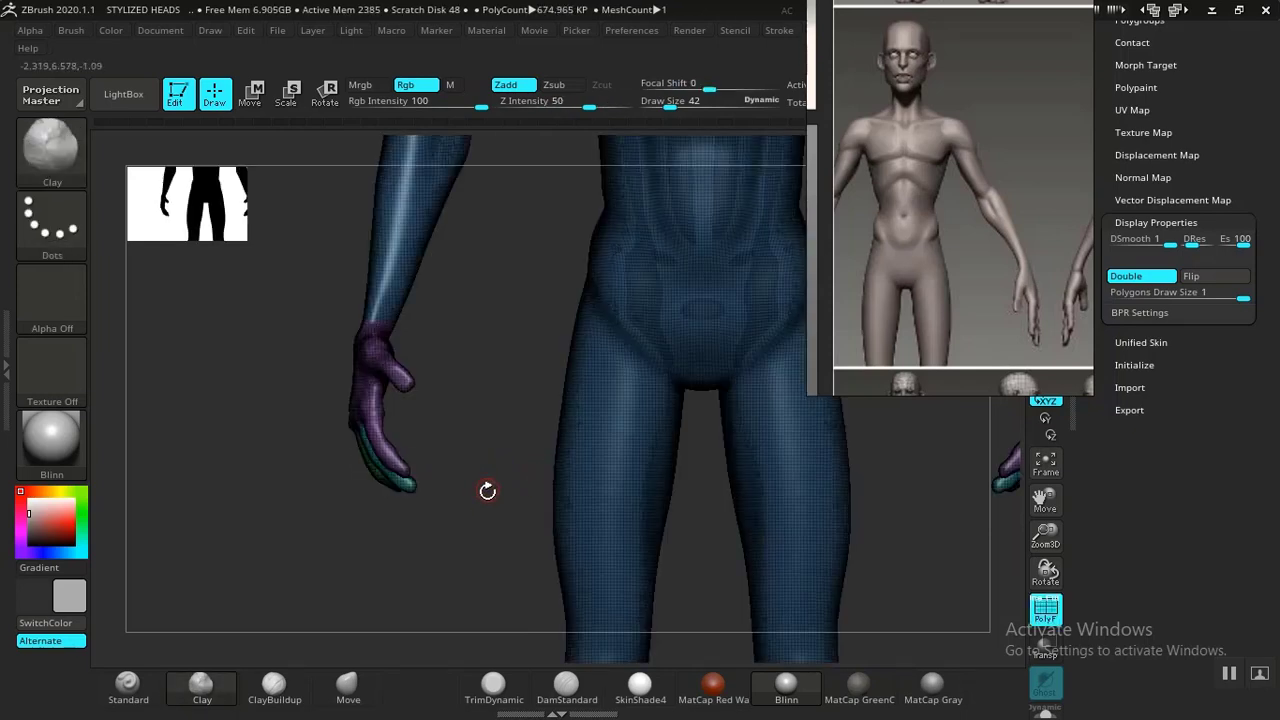
# Isolate the little finger's polygroup and hide its counterpart on the other hand so only one finger is shown
pyautogui.keyDown('alt'); pyautogui.moveTo(494, 477); pyautogui.dragTo(731, 447); pyautogui.keyUp('alt')
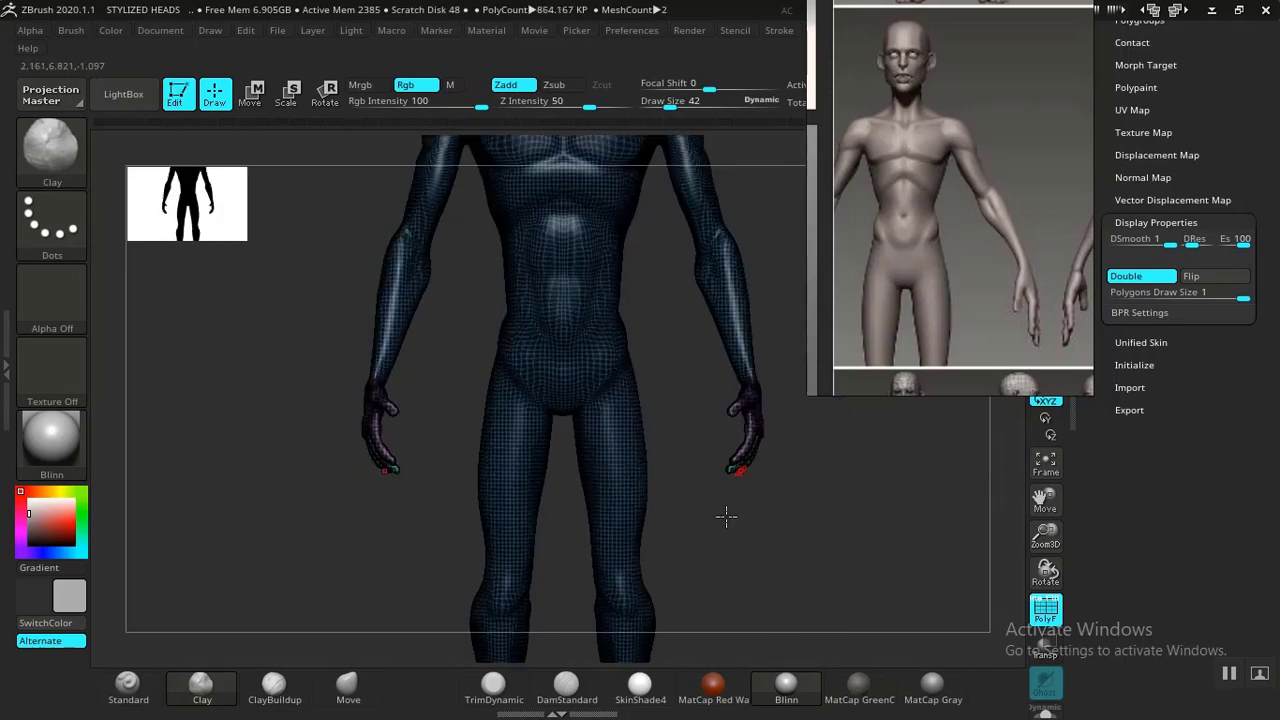
pyautogui.moveTo(726, 516)
pyautogui.mouseDown()
pyautogui.moveTo(806, 520)
pyautogui.moveTo(683, 500)
pyautogui.moveTo(734, 461)
pyautogui.mouseUp()
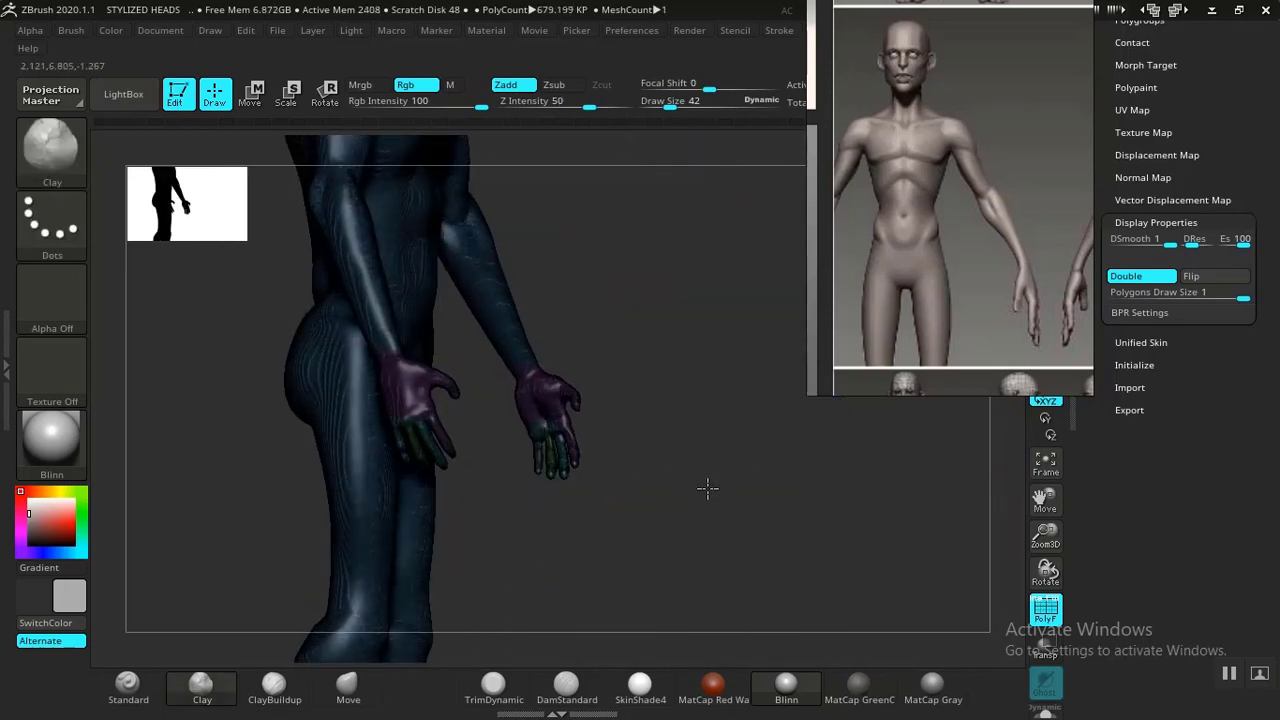
pyautogui.keyDown('alt'); pyautogui.moveTo(558, 533); pyautogui.dragTo(480, 506); pyautogui.keyUp('alt')
pyautogui.keyDown('ctrl'); pyautogui.keyDown('shift'); pyautogui.click(427, 439); pyautogui.keyUp('shift'); pyautogui.keyUp('ctrl')
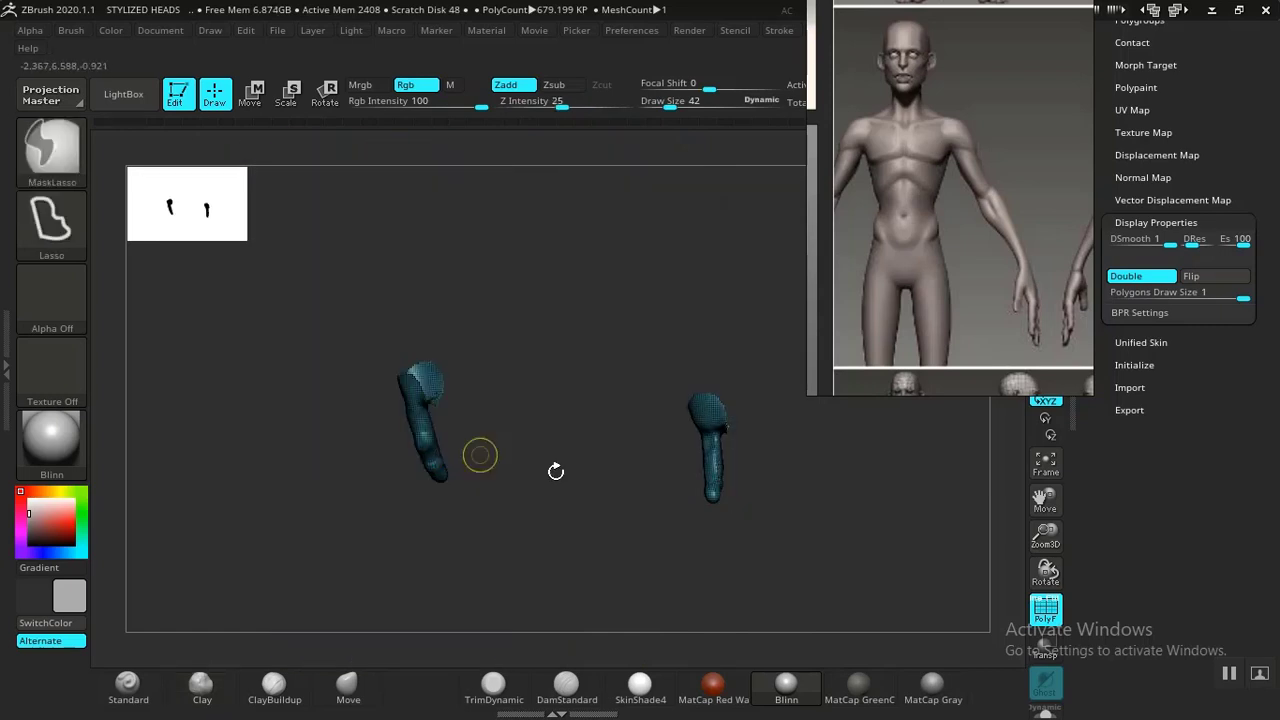
pyautogui.moveTo(343, 380)
pyautogui.keyDown('ctrl'); pyautogui.mouseDown()
pyautogui.moveTo(420, 543)
pyautogui.moveTo(446, 283)
pyautogui.moveTo(383, 294)
pyautogui.mouseUp(); pyautogui.keyUp('ctrl')
pyautogui.keyDown('ctrl'); pyautogui.moveTo(560, 351); pyautogui.dragTo(560, 358); pyautogui.keyUp('ctrl')
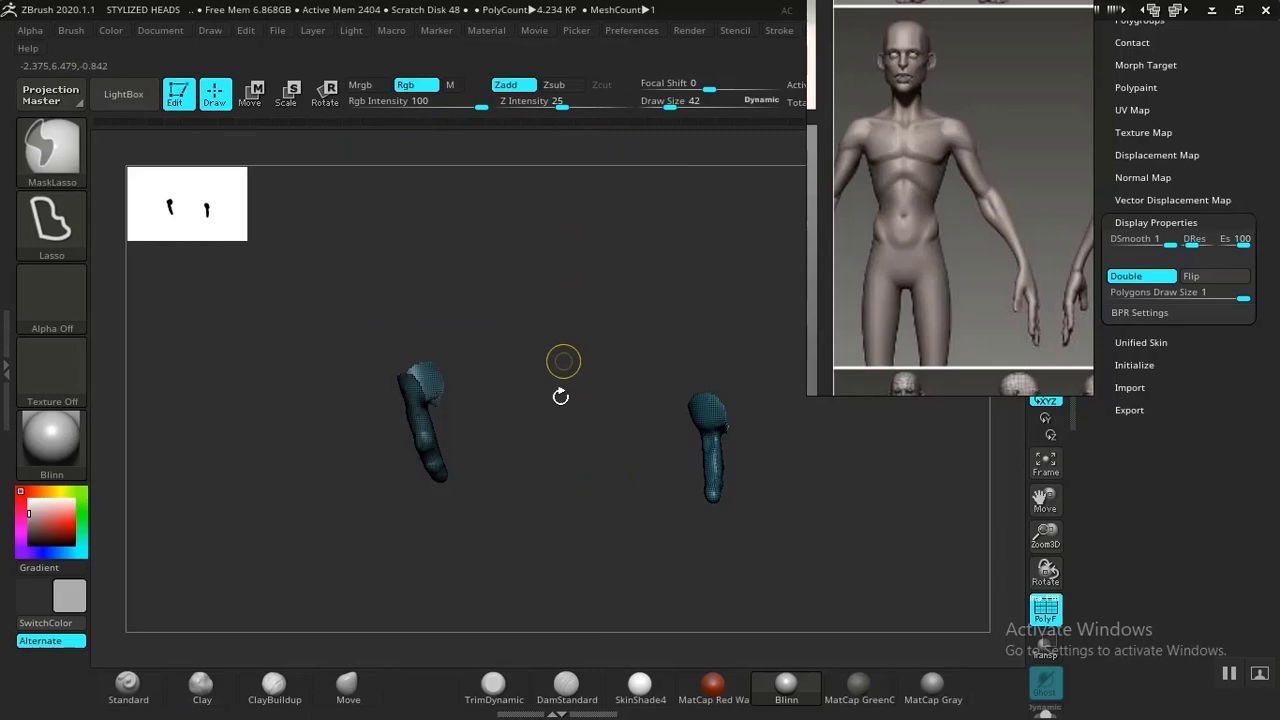
pyautogui.keyDown('ctrl'); pyautogui.keyDown('shift'); pyautogui.click(427, 433); pyautogui.keyUp('shift'); pyautogui.keyUp('ctrl')
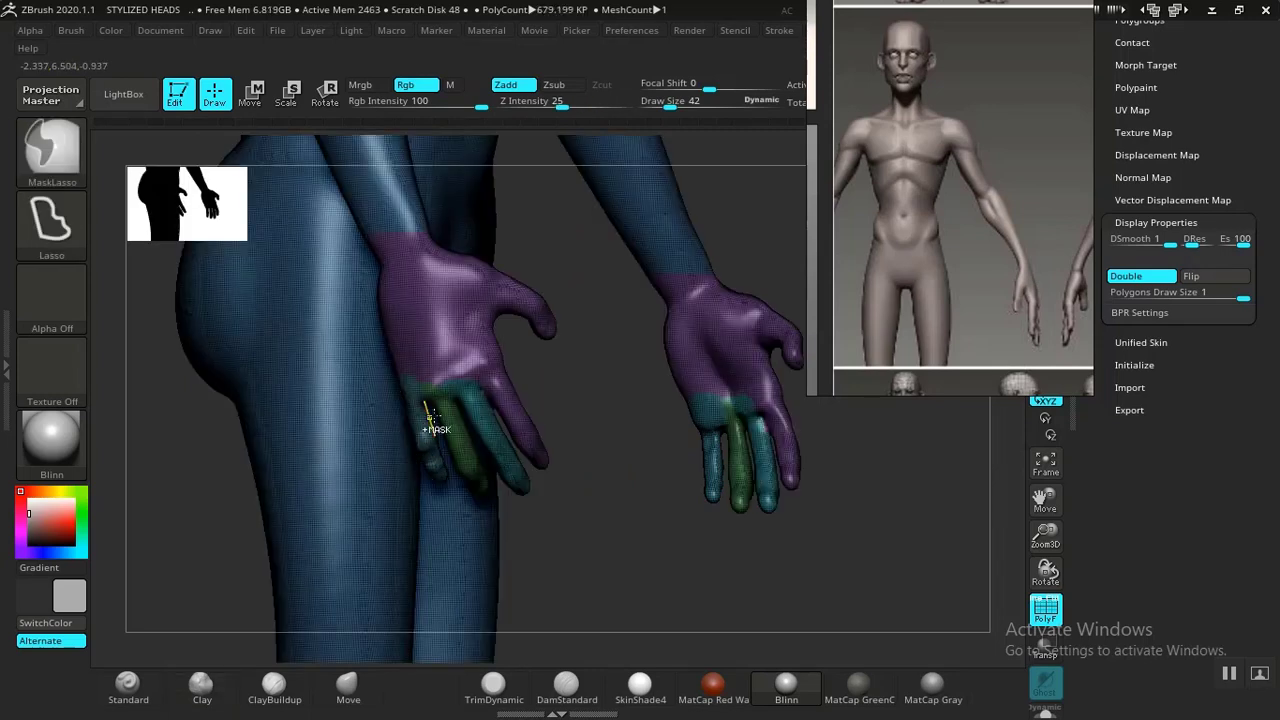
pyautogui.keyDown('ctrl'); pyautogui.keyDown('shift'); pyautogui.click(427, 433); pyautogui.keyUp('shift'); pyautogui.keyUp('ctrl')
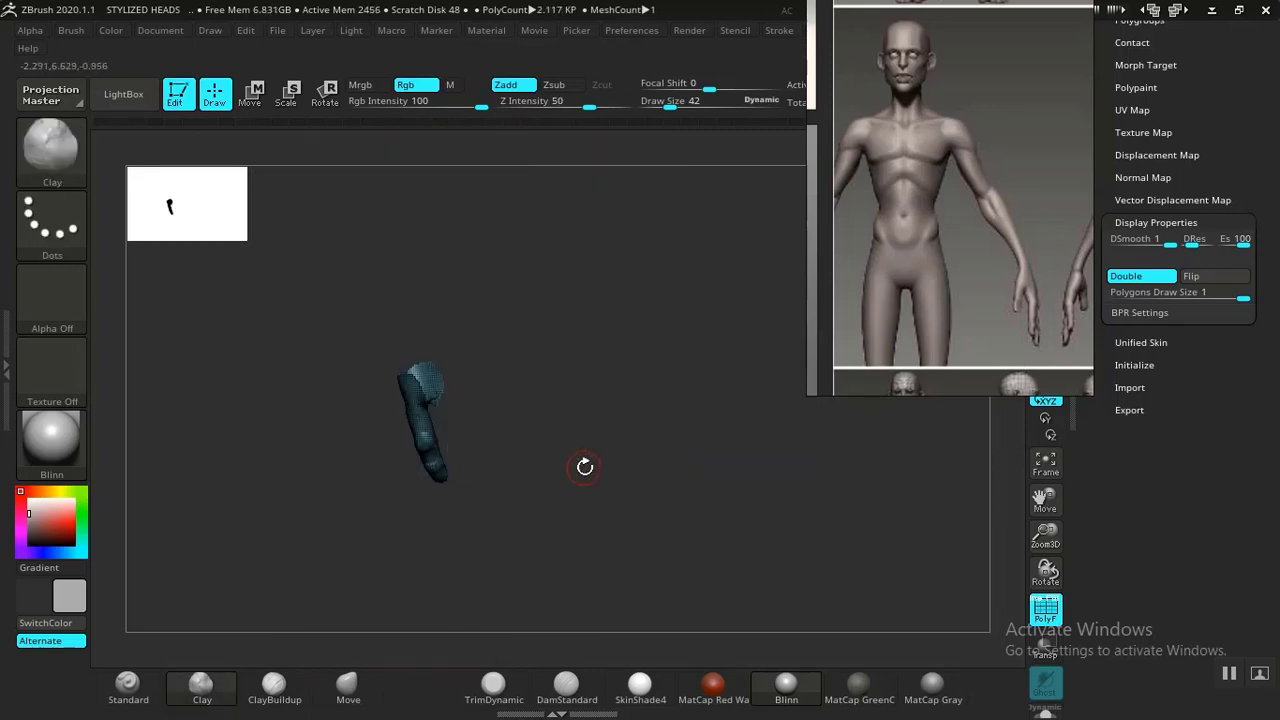
# Turn off the polygroup wireframe display and smooth the little finger's middle joint with Smooth Stronger
pyautogui.press('f')
pyautogui.moveTo(717, 449)
pyautogui.mouseDown()
pyautogui.moveTo(586, 449)
pyautogui.moveTo(703, 463)
pyautogui.moveTo(682, 431)
pyautogui.moveTo(711, 443)
pyautogui.moveTo(700, 463)
pyautogui.mouseUp()
pyautogui.hotkey('shift', 'f')
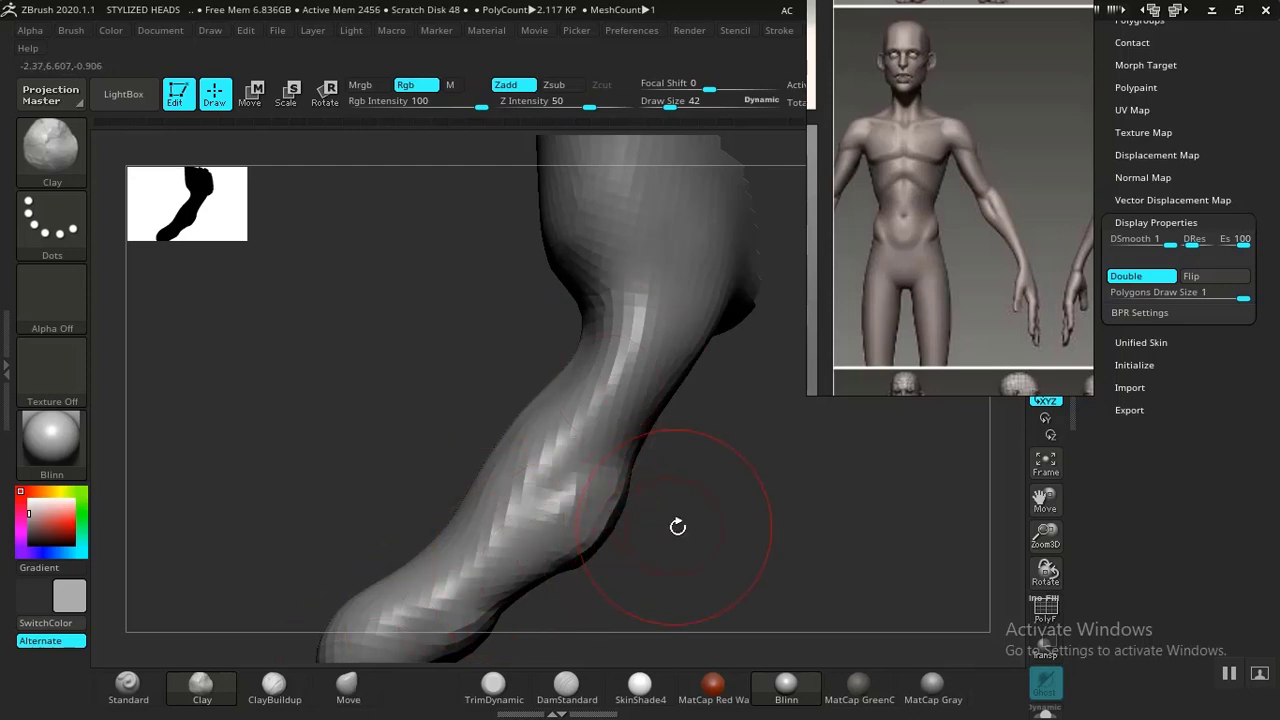
pyautogui.moveTo(719, 541)
pyautogui.mouseDown()
pyautogui.moveTo(651, 506)
pyautogui.moveTo(623, 468)
pyautogui.mouseUp()
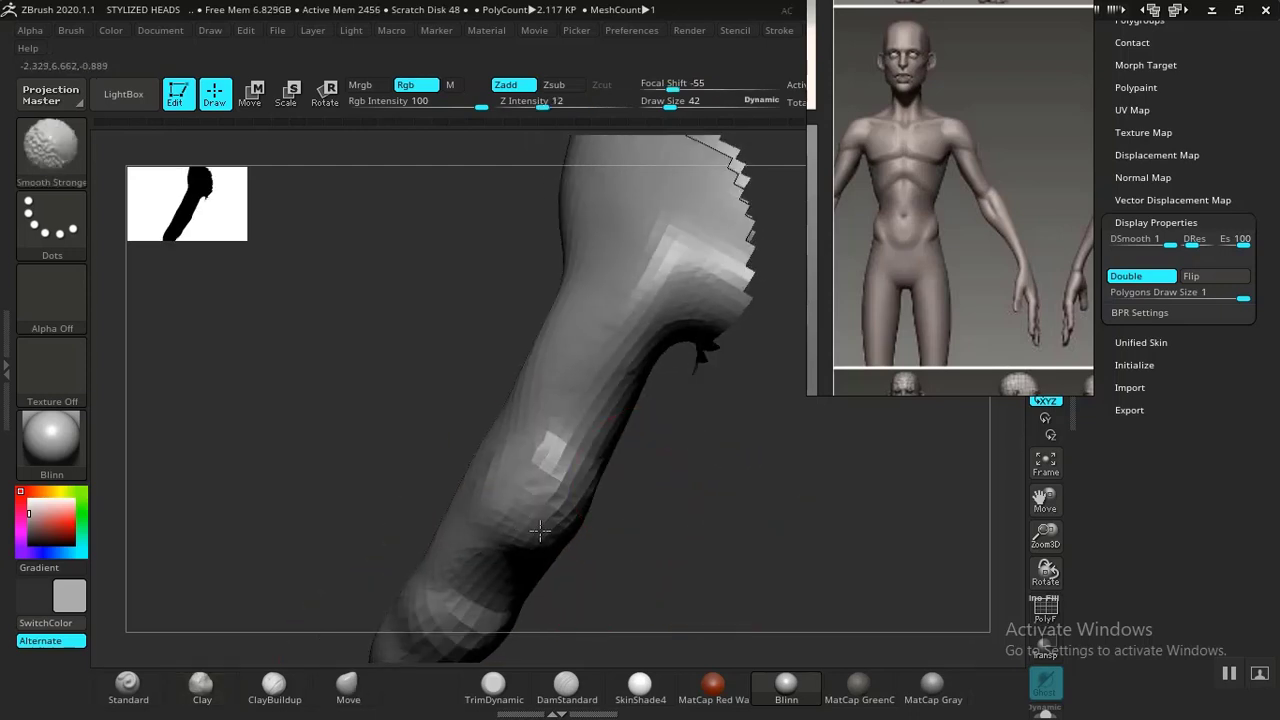
pyautogui.moveTo(700, 533); pyautogui.dragTo(593, 545)
pyautogui.keyDown('shift'); pyautogui.moveTo(585, 544); pyautogui.dragTo(570, 558); pyautogui.keyUp('shift')
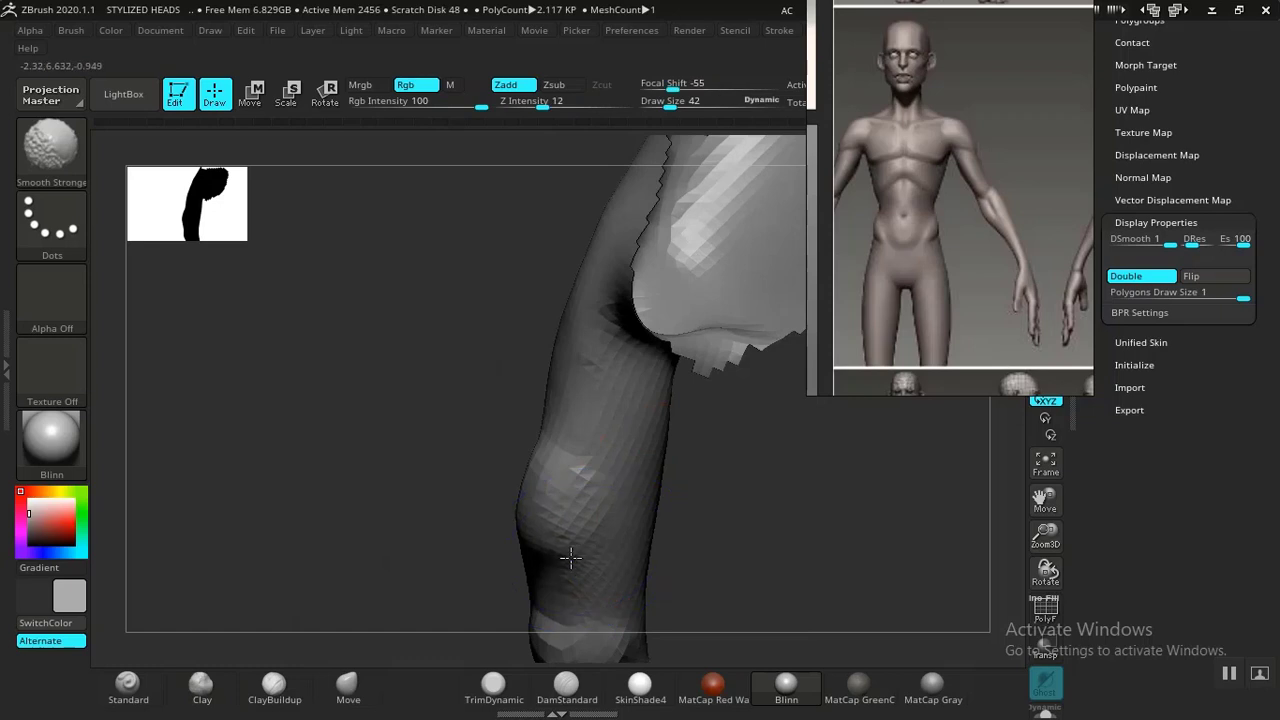
pyautogui.moveTo(794, 537)
pyautogui.mouseDown()
pyautogui.moveTo(743, 451)
pyautogui.moveTo(729, 517)
pyautogui.moveTo(691, 509)
pyautogui.moveTo(714, 543)
pyautogui.moveTo(694, 480)
pyautogui.moveTo(763, 497)
pyautogui.moveTo(697, 501)
pyautogui.moveTo(714, 506)
pyautogui.moveTo(654, 486)
pyautogui.moveTo(709, 491)
pyautogui.moveTo(709, 479)
pyautogui.moveTo(726, 518)
pyautogui.mouseUp()
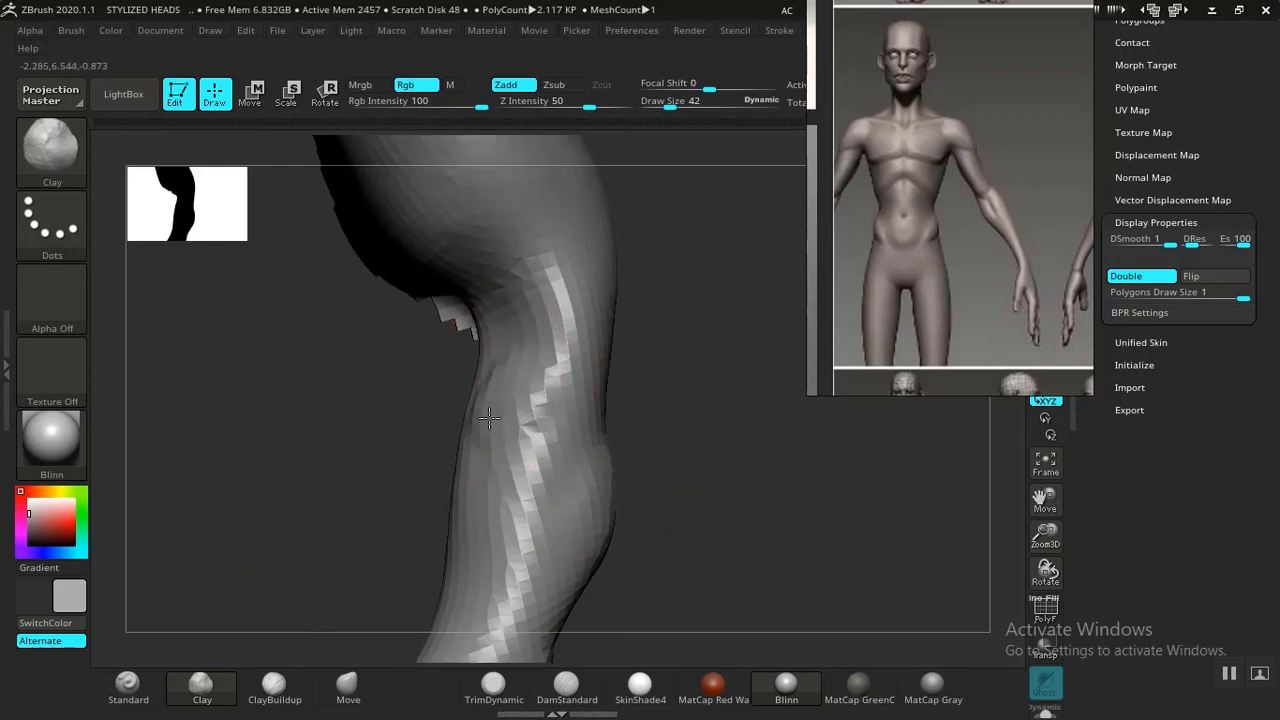
# Build up the little finger's segments along its length with the Clay brush from several sides
pyautogui.moveTo(467, 468); pyautogui.dragTo(534, 508)
pyautogui.moveTo(688, 575)
pyautogui.keyDown('alt'); pyautogui.mouseDown()
pyautogui.moveTo(694, 437)
pyautogui.moveTo(734, 449)
pyautogui.mouseUp(); pyautogui.keyUp('alt')
pyautogui.moveTo(475, 512)
pyautogui.mouseDown()
pyautogui.moveTo(468, 289)
pyautogui.moveTo(500, 372)
pyautogui.mouseUp()
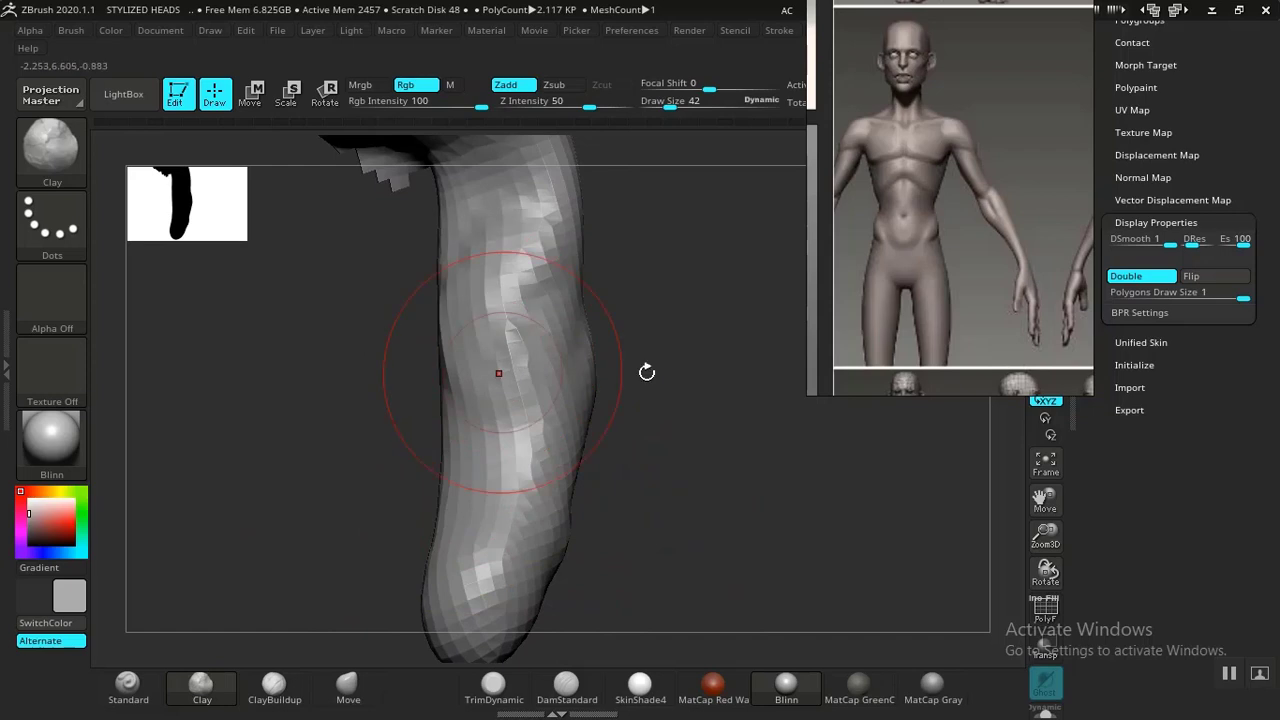
pyautogui.moveTo(646, 371); pyautogui.dragTo(774, 360)
pyautogui.moveTo(440, 430)
pyautogui.mouseDown()
pyautogui.moveTo(429, 324)
pyautogui.moveTo(489, 360)
pyautogui.moveTo(474, 306)
pyautogui.mouseUp()
pyautogui.moveTo(626, 360)
pyautogui.mouseDown()
pyautogui.moveTo(560, 392)
pyautogui.moveTo(691, 331)
pyautogui.moveTo(669, 403)
pyautogui.moveTo(718, 275)
pyautogui.moveTo(578, 440)
pyautogui.mouseUp()
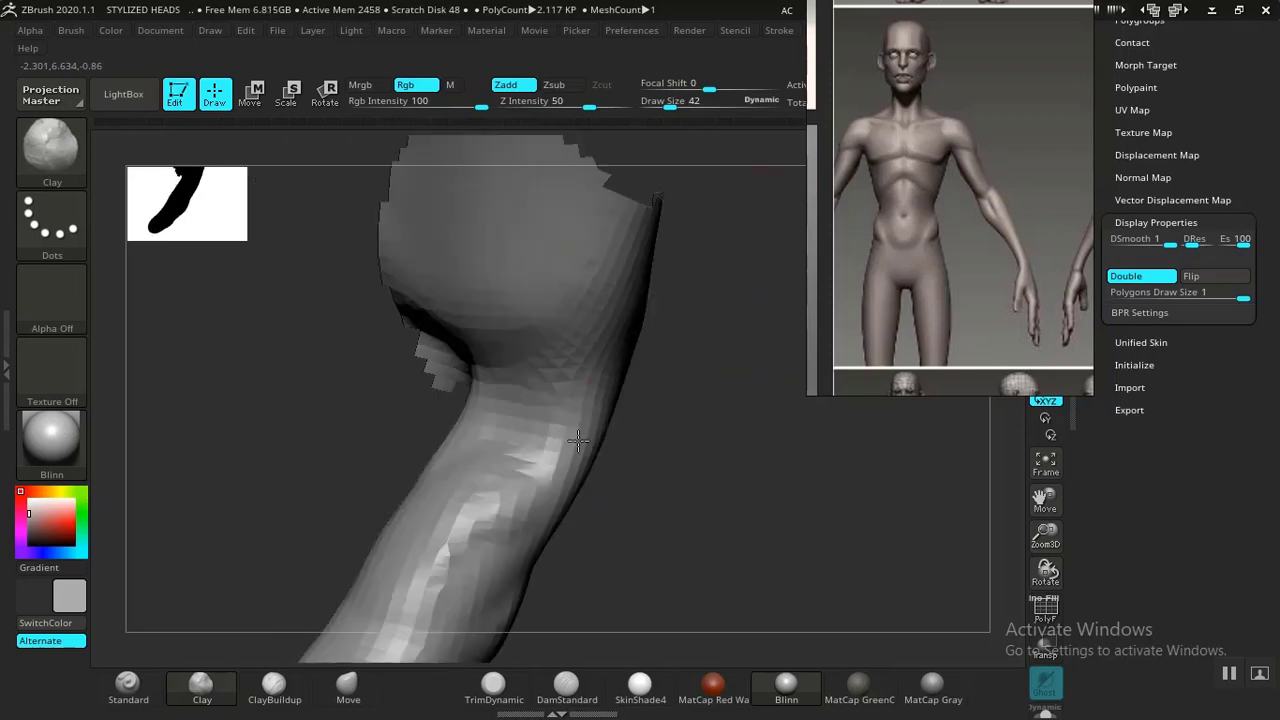
# Add volume at the little finger's base with the Clay brush and smooth the surface down to the tip
pyautogui.moveTo(543, 346)
pyautogui.mouseDown()
pyautogui.moveTo(513, 350)
pyautogui.moveTo(509, 429)
pyautogui.moveTo(526, 429)
pyautogui.moveTo(494, 437)
pyautogui.moveTo(543, 434)
pyautogui.moveTo(523, 307)
pyautogui.mouseUp()
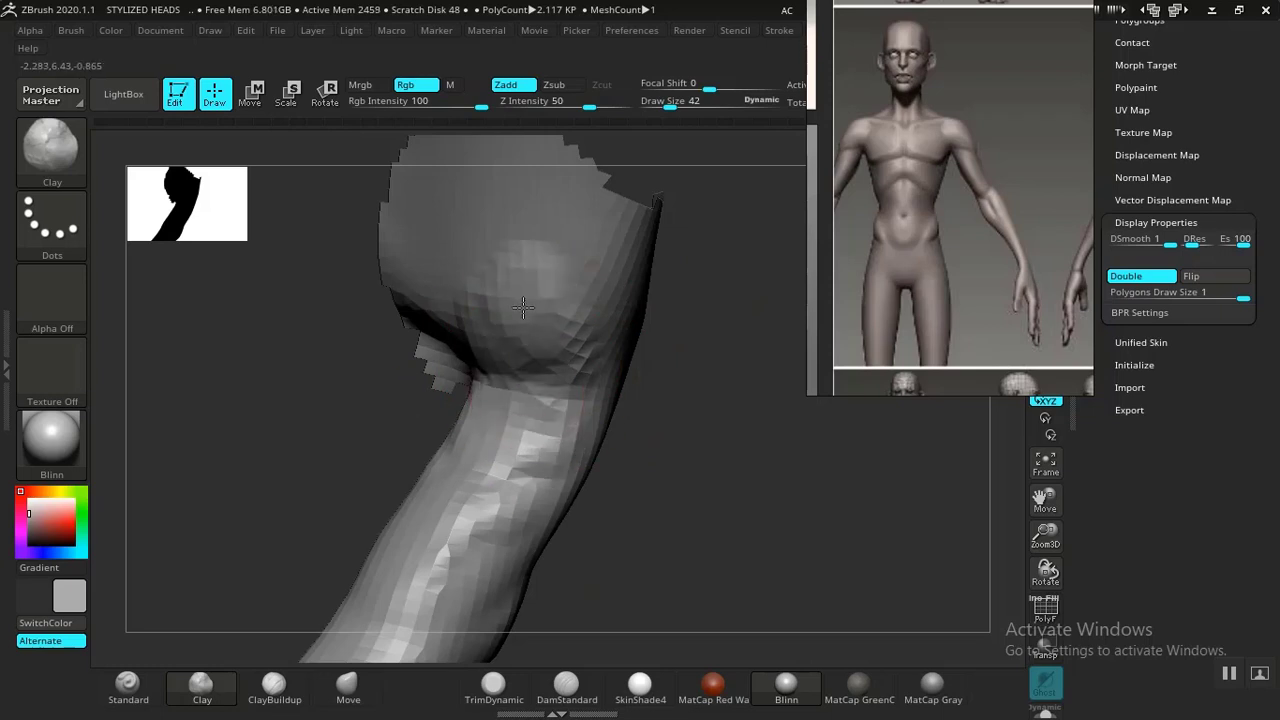
pyautogui.press('shift')
pyautogui.moveTo(578, 393)
pyautogui.keyDown('shift'); pyautogui.mouseDown()
pyautogui.moveTo(485, 510)
pyautogui.moveTo(520, 450)
pyautogui.moveTo(540, 287)
pyautogui.moveTo(701, 354)
pyautogui.moveTo(629, 517)
pyautogui.moveTo(371, 600)
pyautogui.mouseUp(); pyautogui.keyUp('shift')
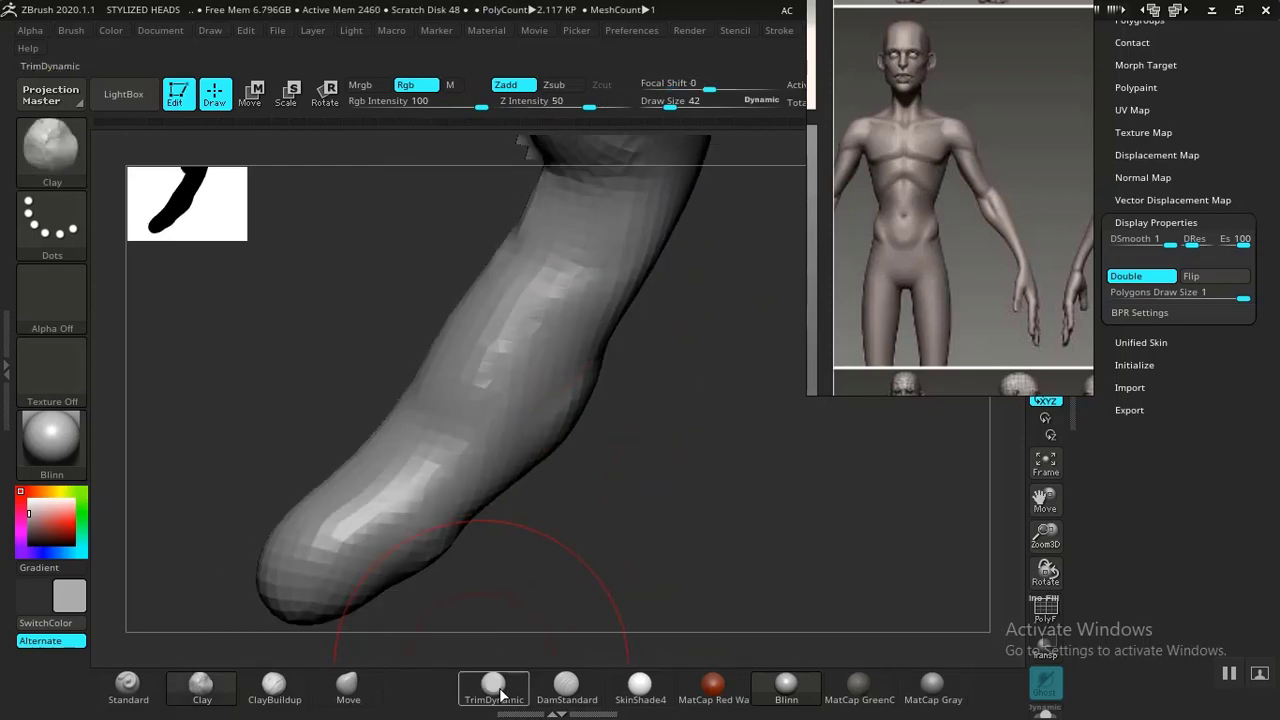
# Flatten planes along the little finger from base to tip with the TrimDynamic brush
pyautogui.click(493, 683)
pyautogui.moveTo(619, 507); pyautogui.dragTo(609, 446)
pyautogui.moveTo(691, 337)
pyautogui.mouseDown()
pyautogui.moveTo(633, 275)
pyautogui.moveTo(628, 300)
pyautogui.moveTo(622, 283)
pyautogui.mouseUp()
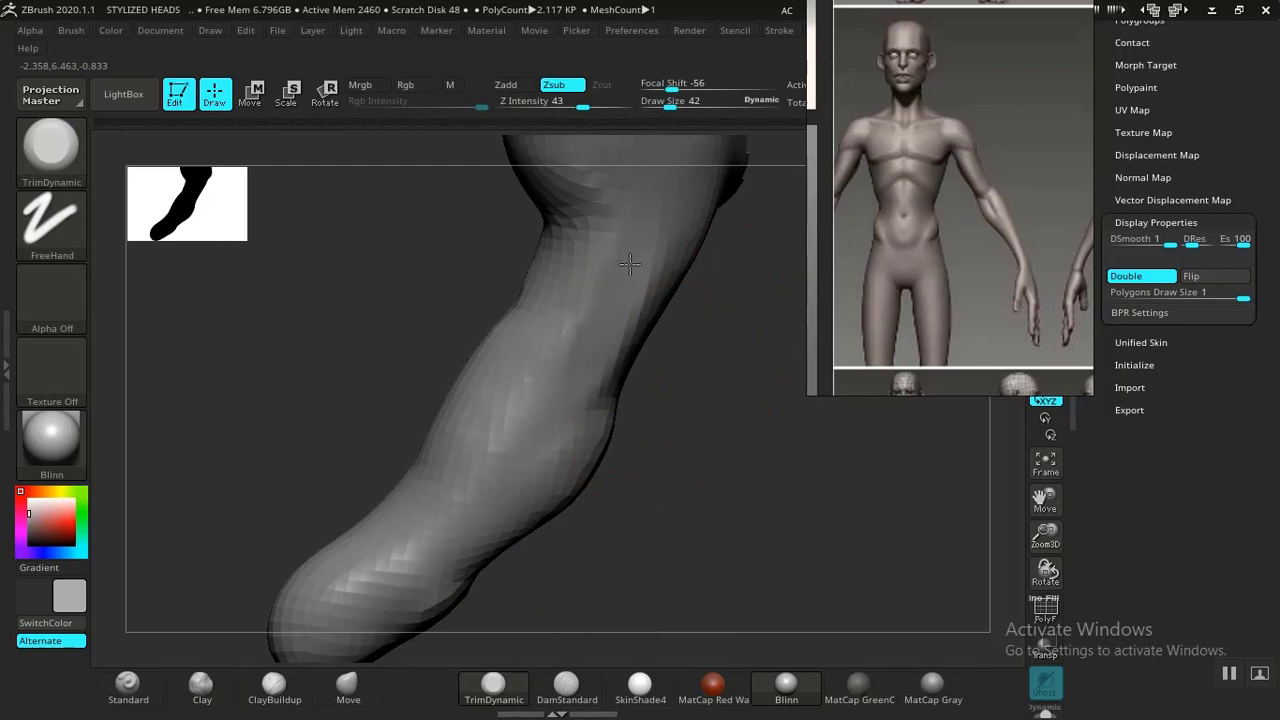
pyautogui.moveTo(566, 320)
pyautogui.mouseDown()
pyautogui.moveTo(505, 490)
pyautogui.moveTo(364, 614)
pyautogui.mouseUp()
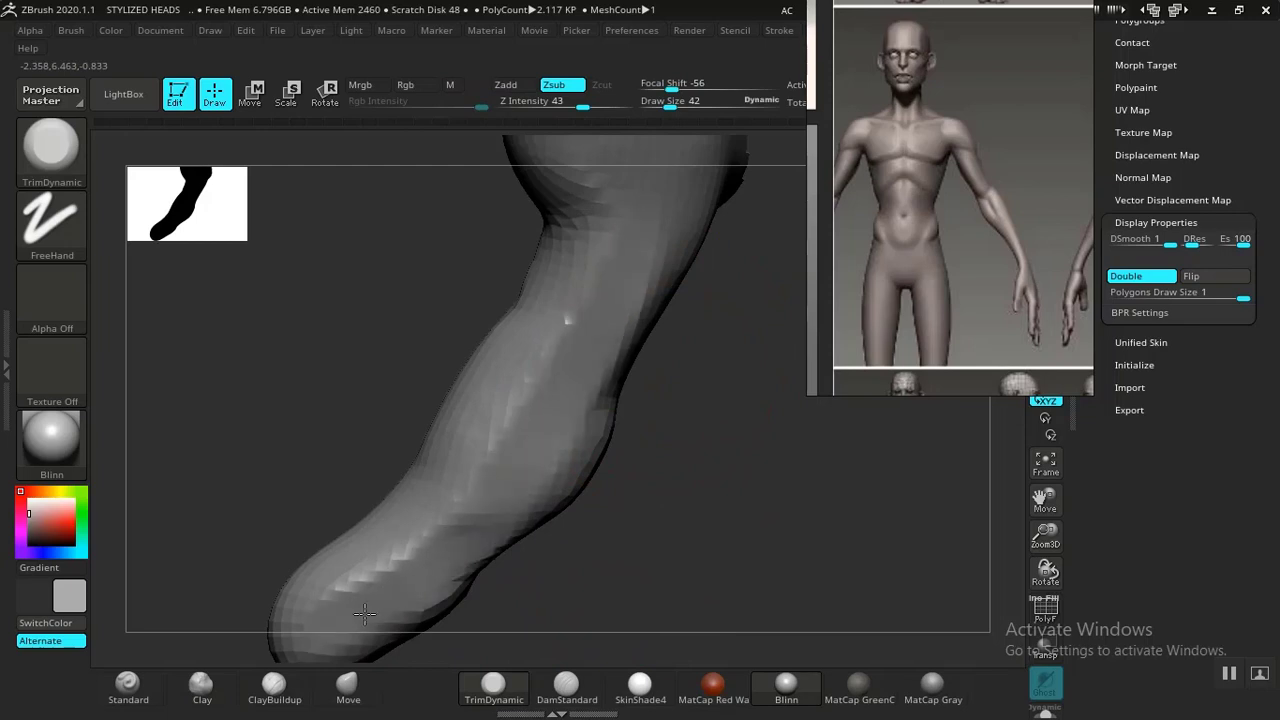
pyautogui.moveTo(639, 459); pyautogui.dragTo(634, 278)
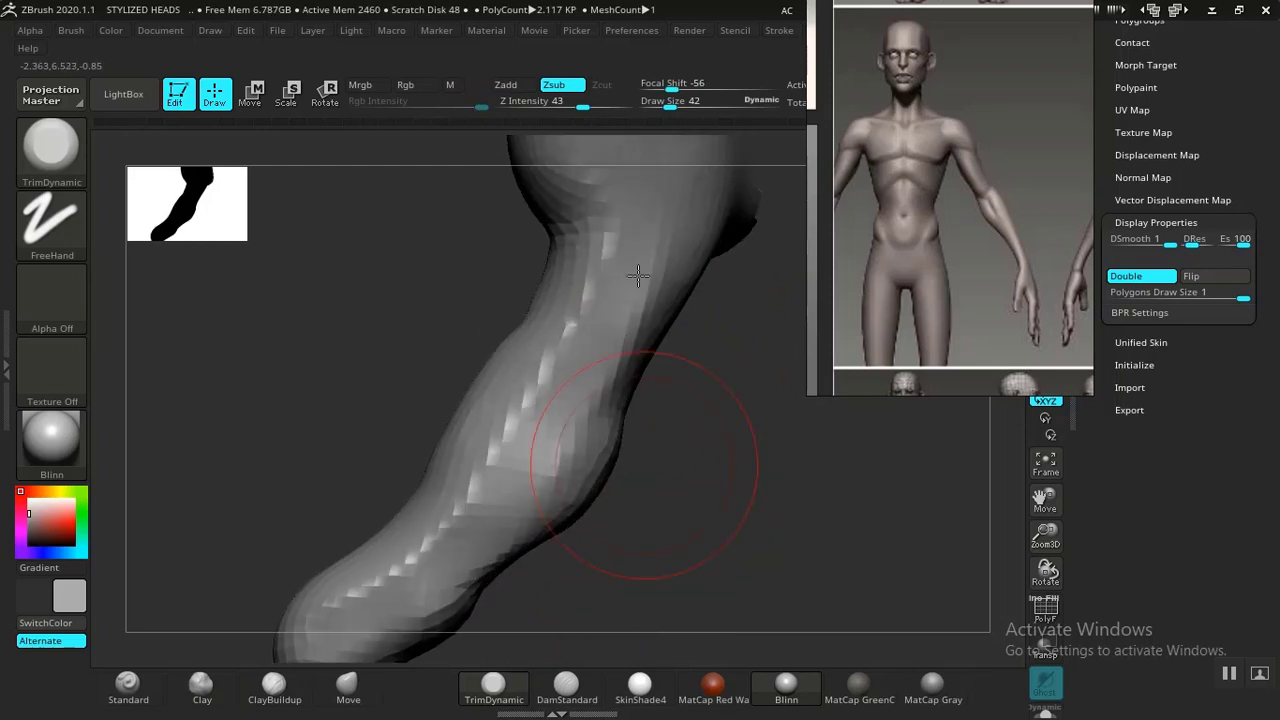
# Refine the planes around the little finger's middle joint and opposite side with the TrimDynamic brush
pyautogui.moveTo(593, 449)
pyautogui.mouseDown()
pyautogui.moveTo(430, 520)
pyautogui.moveTo(593, 381)
pyautogui.moveTo(722, 544)
pyautogui.moveTo(505, 273)
pyautogui.moveTo(697, 478)
pyautogui.mouseUp()
pyautogui.moveTo(706, 302)
pyautogui.mouseDown()
pyautogui.moveTo(523, 299)
pyautogui.moveTo(808, 318)
pyautogui.mouseUp()
pyautogui.moveTo(582, 368)
pyautogui.mouseDown()
pyautogui.moveTo(660, 506)
pyautogui.moveTo(743, 563)
pyautogui.moveTo(616, 441)
pyautogui.mouseUp()
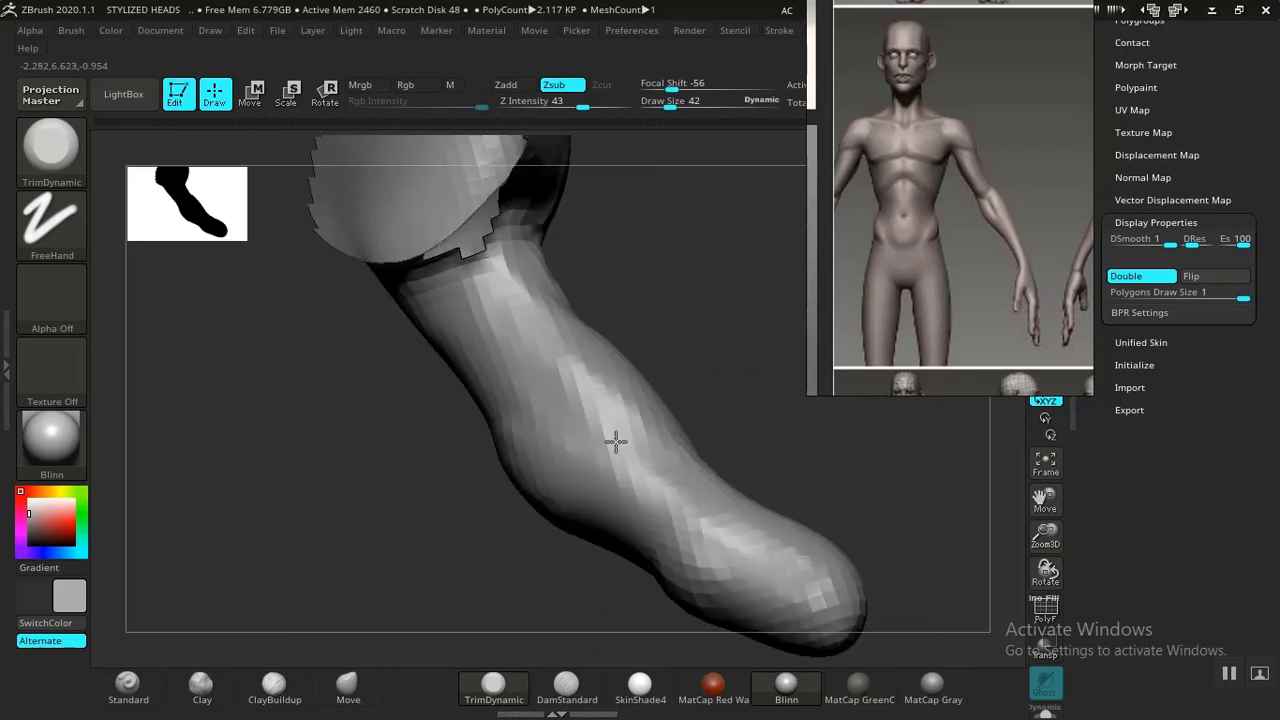
pyautogui.keyDown('alt'); pyautogui.moveTo(823, 452); pyautogui.dragTo(630, 490); pyautogui.keyUp('alt')
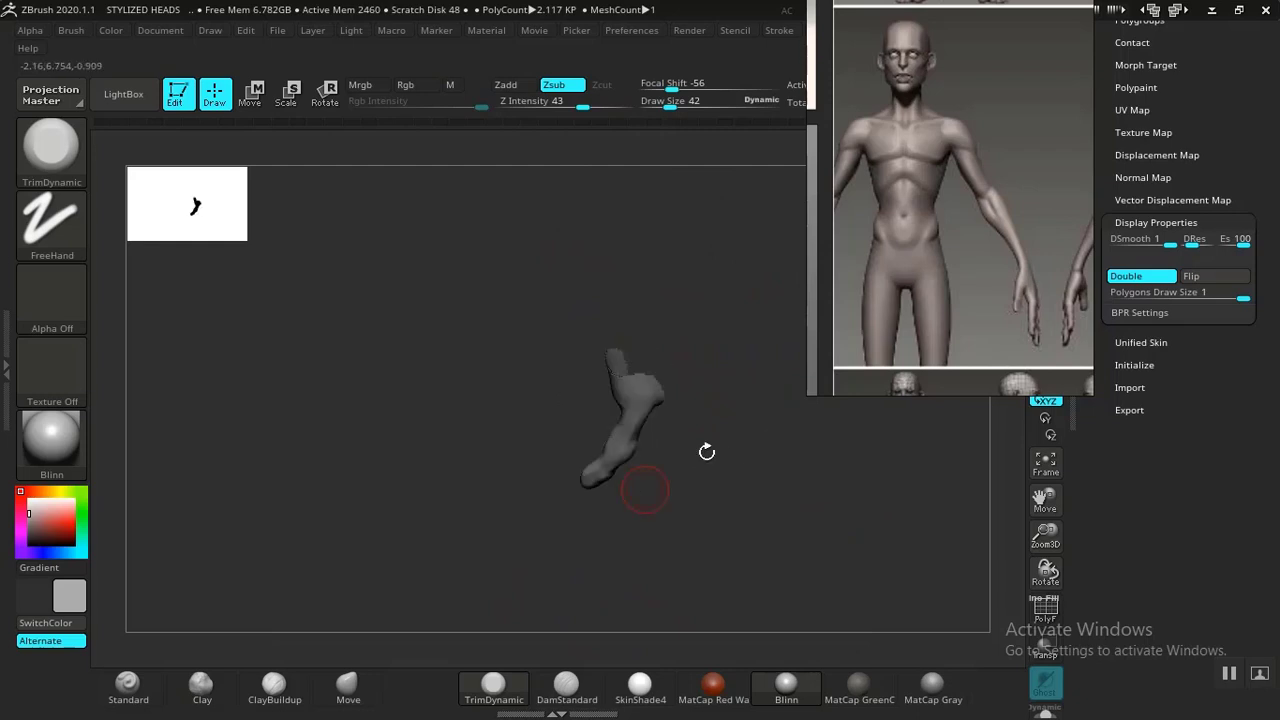
pyautogui.keyDown('alt'); pyautogui.moveTo(706, 452); pyautogui.dragTo(541, 295); pyautogui.keyUp('alt')
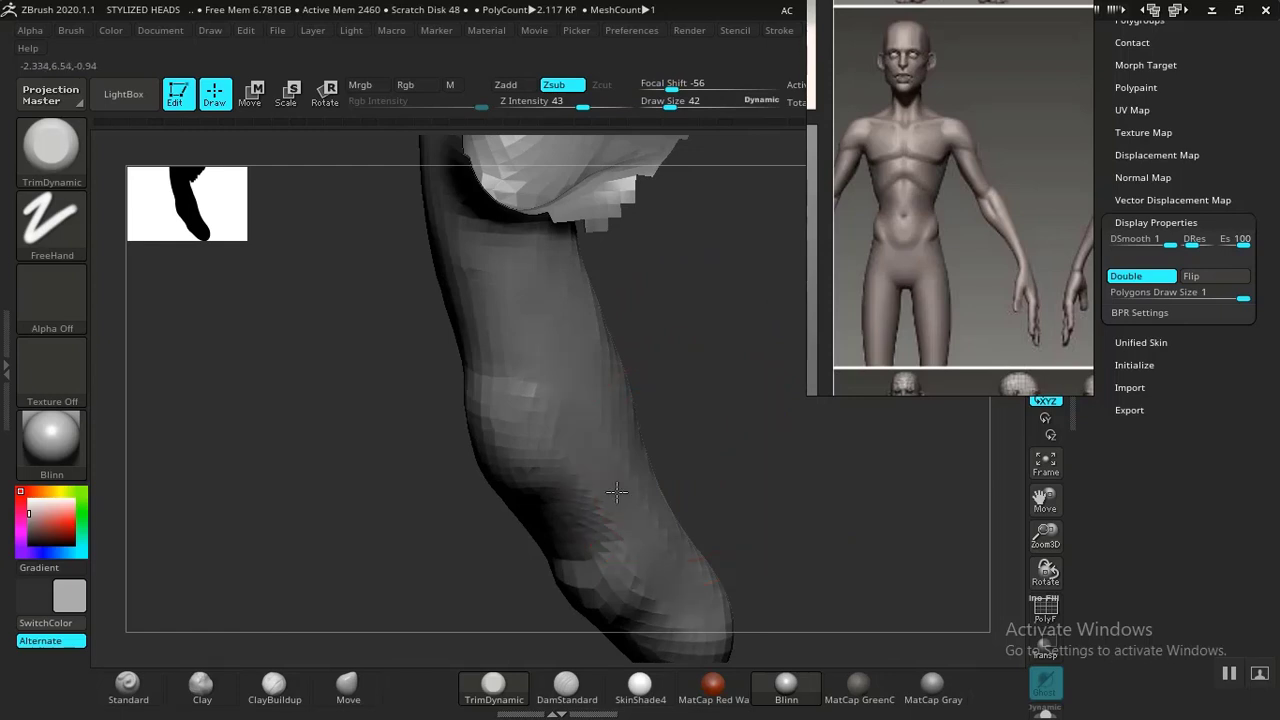
pyautogui.press('shift')
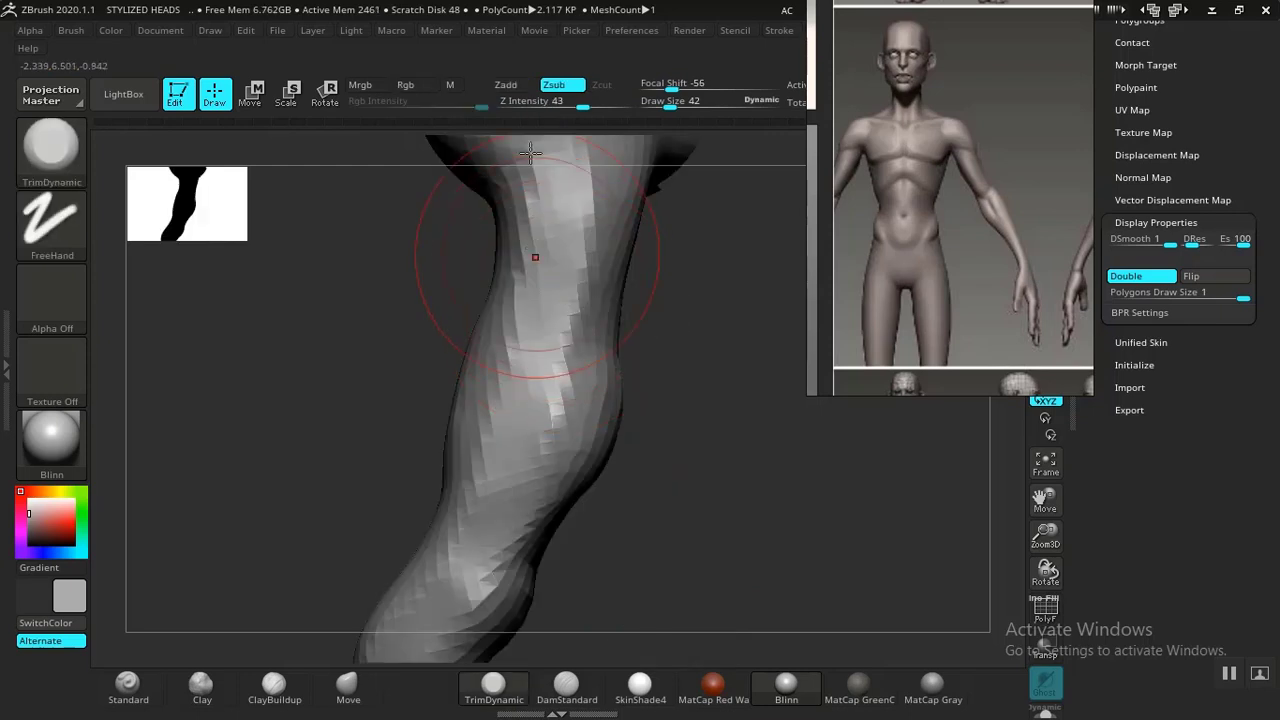
# Smooth the little finger's surface from its base down toward the tip
pyautogui.keyDown('shift'); pyautogui.moveTo(546, 103); pyautogui.dragTo(526, 102); pyautogui.keyUp('shift')
pyautogui.moveTo(546, 220)
pyautogui.keyDown('shift'); pyautogui.mouseDown()
pyautogui.moveTo(551, 266)
pyautogui.moveTo(483, 519)
pyautogui.mouseUp(); pyautogui.keyUp('shift')
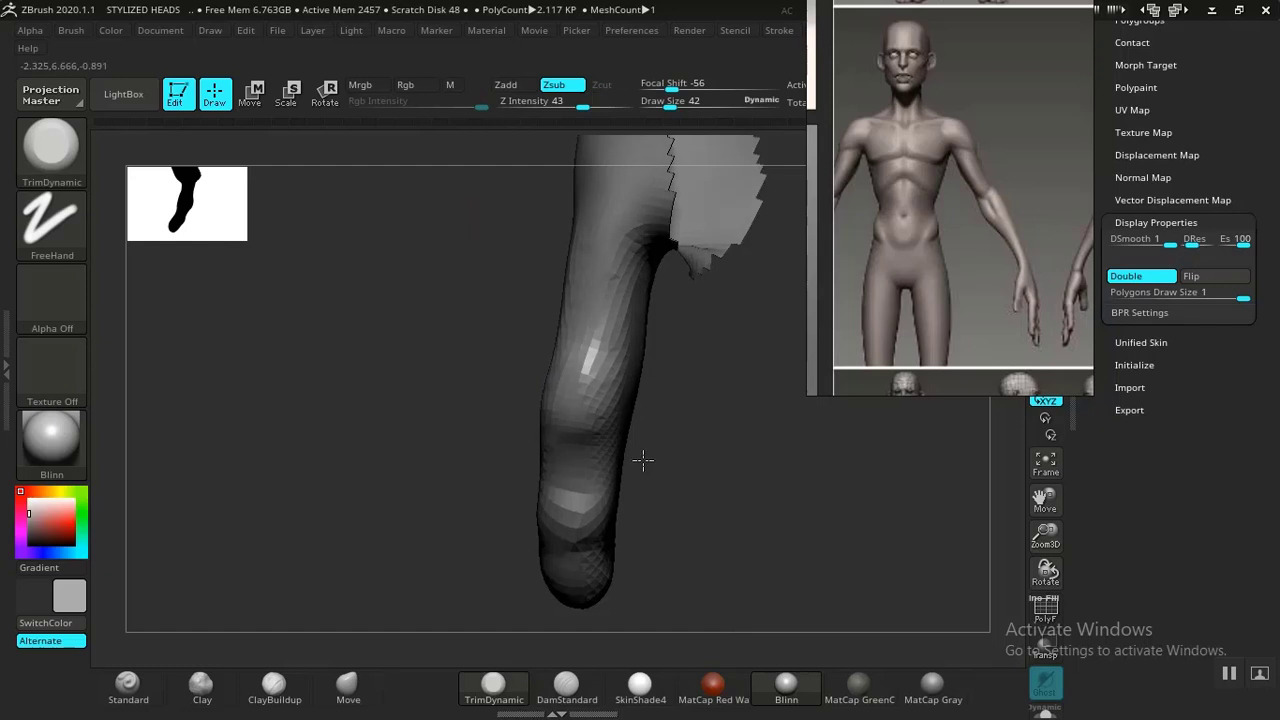
pyautogui.keyDown('alt'); pyautogui.moveTo(643, 460); pyautogui.dragTo(605, 546); pyautogui.keyUp('alt')
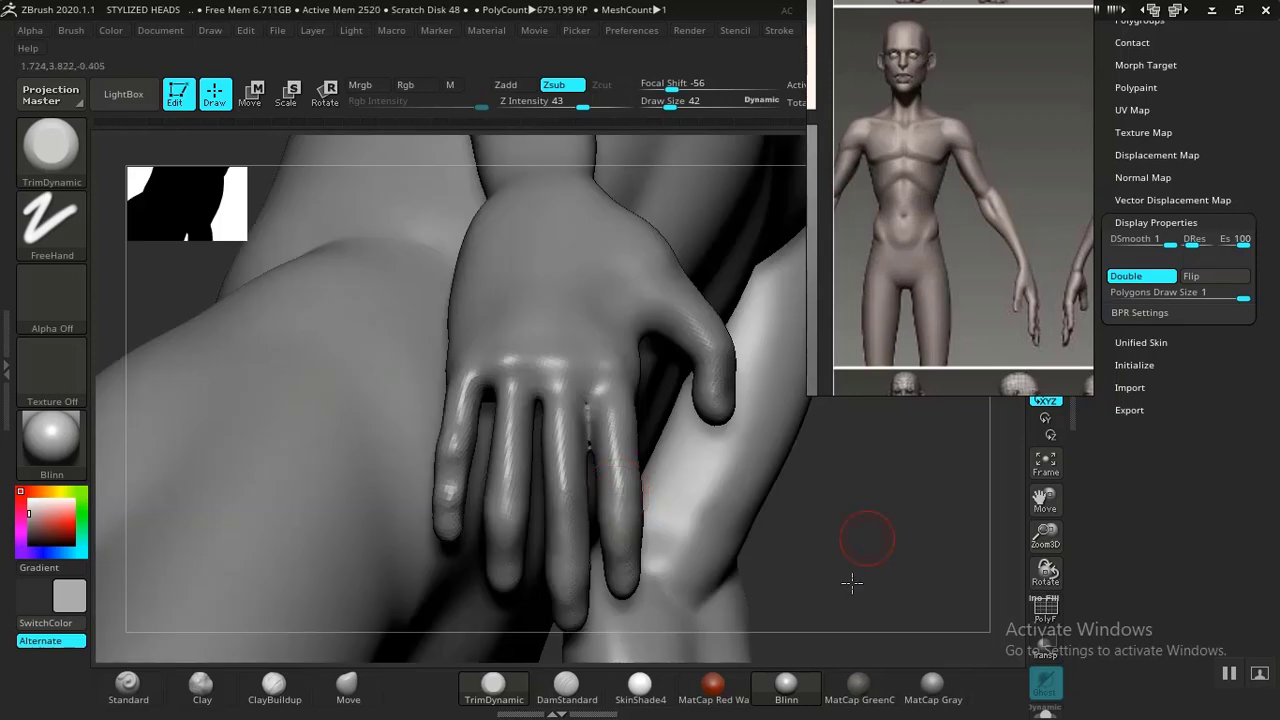
# Check the little finger against the whole hand from several sides and smooth its palm side
pyautogui.keyDown('alt'); pyautogui.moveTo(852, 583); pyautogui.dragTo(809, 576); pyautogui.keyUp('alt')
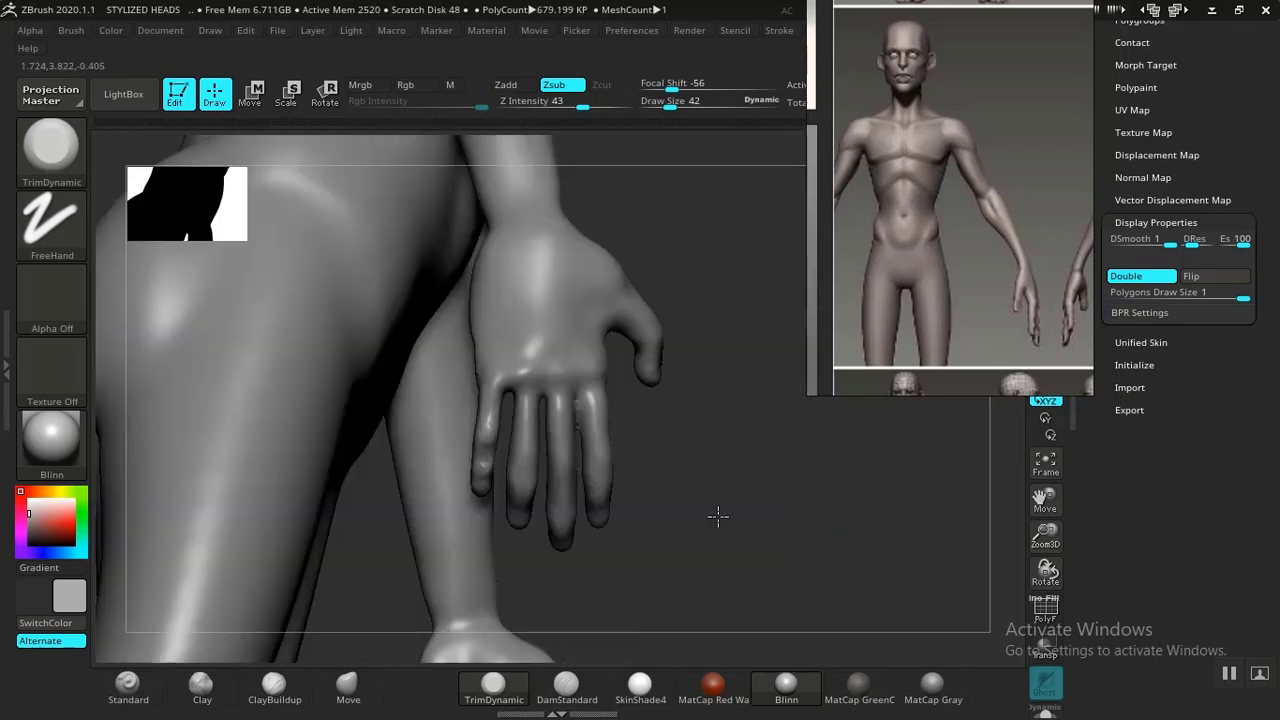
pyautogui.moveTo(718, 517); pyautogui.dragTo(834, 517)
pyautogui.moveTo(871, 460)
pyautogui.mouseDown()
pyautogui.moveTo(870, 449)
pyautogui.moveTo(385, 512)
pyautogui.moveTo(429, 574)
pyautogui.moveTo(345, 485)
pyautogui.mouseUp()
pyautogui.moveTo(434, 491); pyautogui.dragTo(515, 505)
pyautogui.moveTo(510, 520)
pyautogui.keyDown('shift'); pyautogui.mouseDown()
pyautogui.moveTo(526, 541)
pyautogui.moveTo(541, 522)
pyautogui.mouseUp(); pyautogui.keyUp('shift')
pyautogui.moveTo(465, 385)
pyautogui.keyDown('shift'); pyautogui.mouseDown()
pyautogui.moveTo(487, 417)
pyautogui.moveTo(474, 401)
pyautogui.mouseUp(); pyautogui.keyUp('shift')
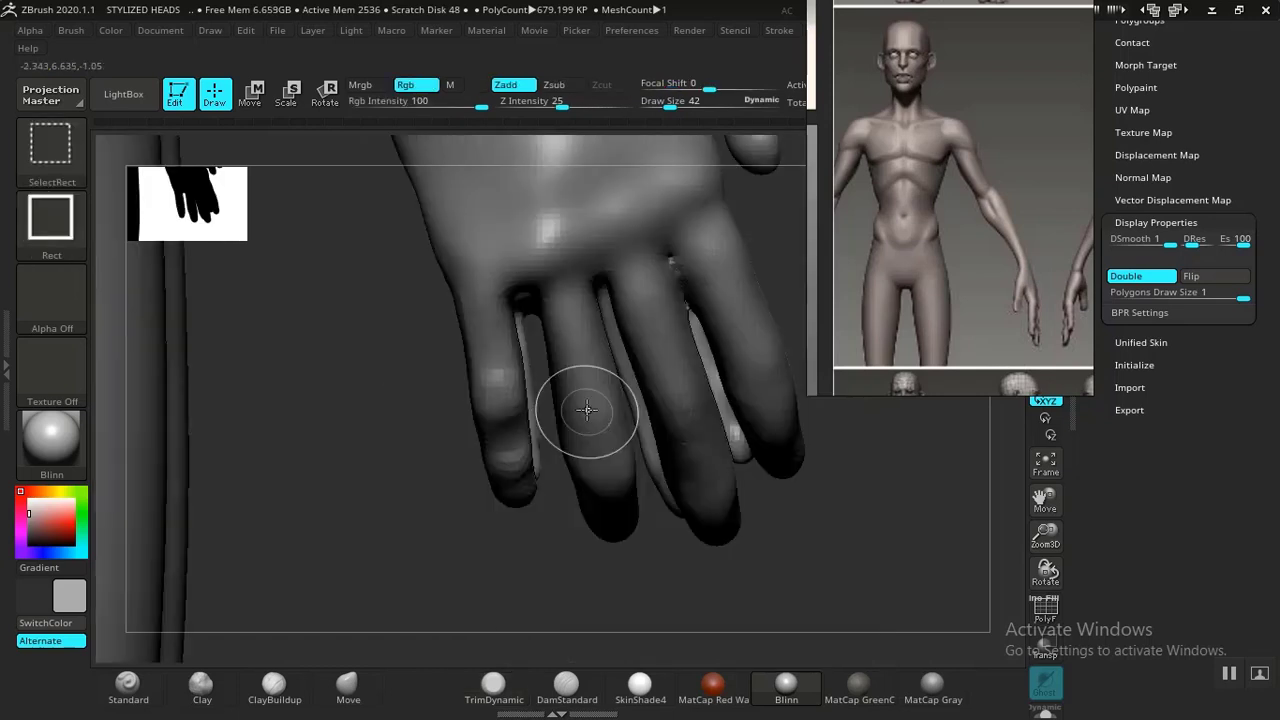
# Isolate the ring finger and assign it a new polygroup of its own, with the polyframe displayed
pyautogui.keyDown('ctrl'); pyautogui.keyDown('shift'); pyautogui.click(617, 444); pyautogui.keyUp('shift'); pyautogui.keyUp('ctrl')
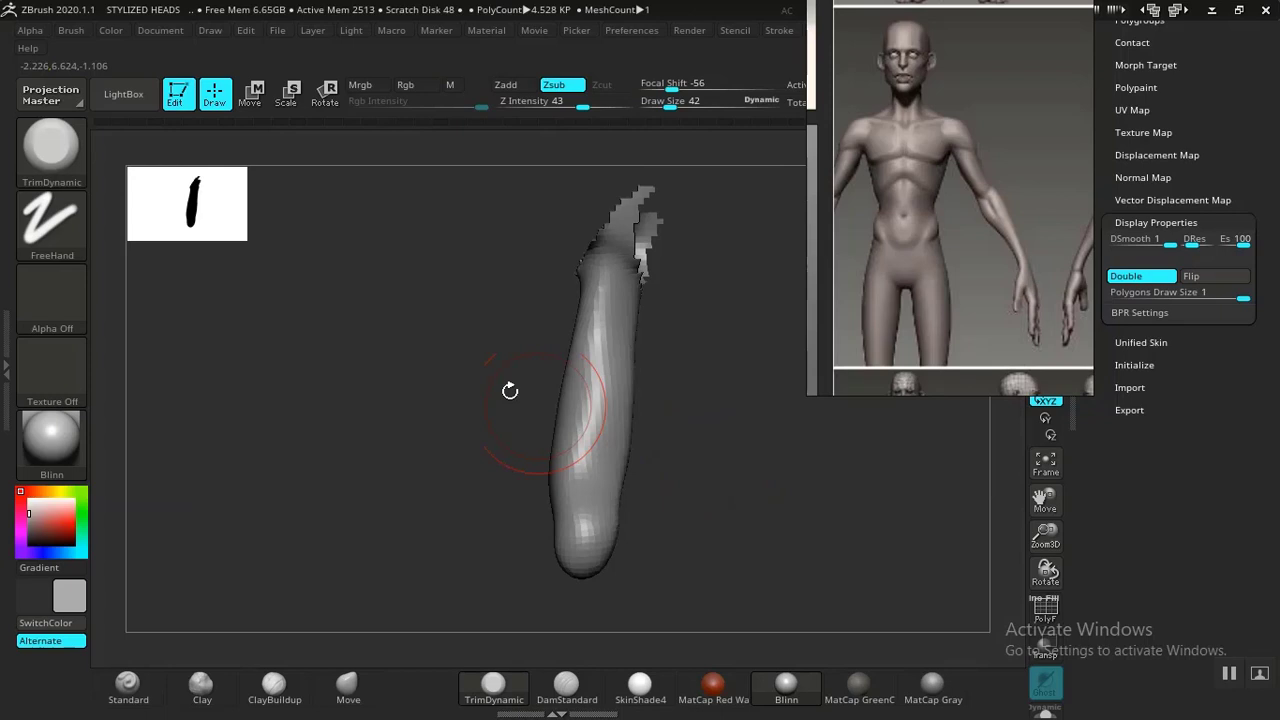
pyautogui.press('ctrl')
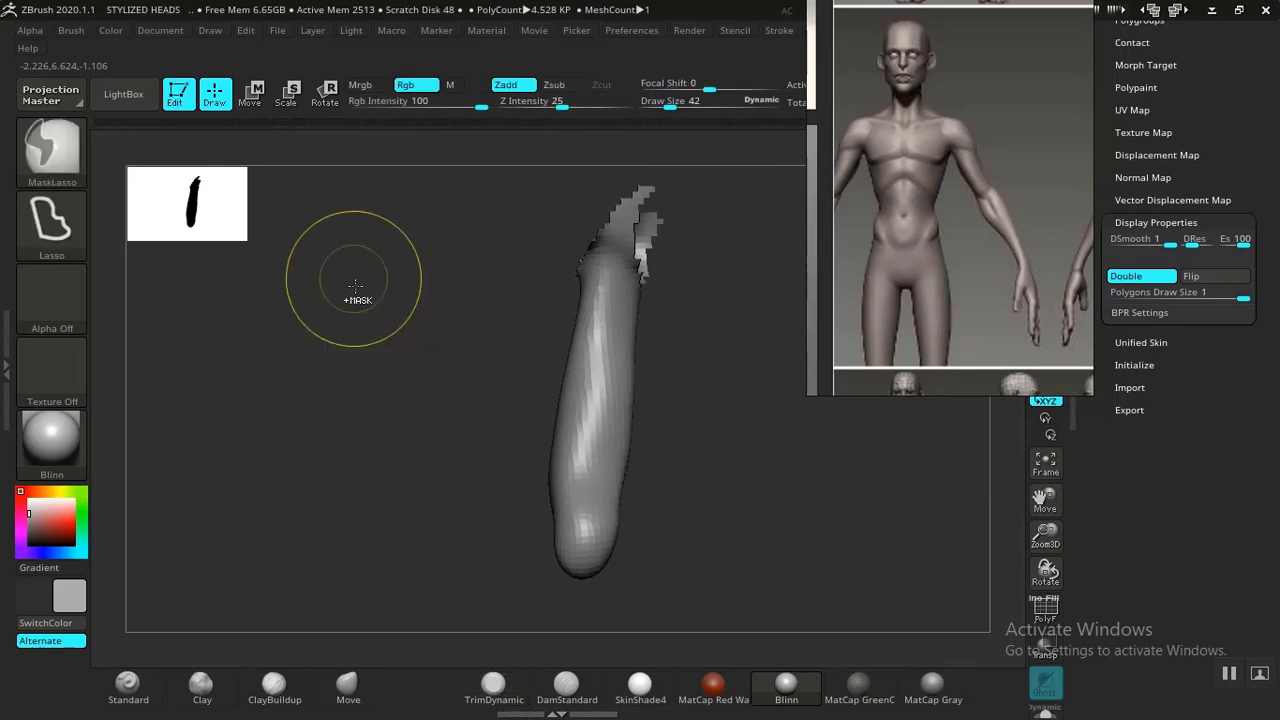
pyautogui.moveTo(355, 285)
pyautogui.keyDown('ctrl'); pyautogui.mouseDown()
pyautogui.moveTo(830, 215)
pyautogui.moveTo(657, 317)
pyautogui.moveTo(695, 383)
pyautogui.mouseUp(); pyautogui.keyUp('ctrl')
pyautogui.hotkey('shift', 'f')
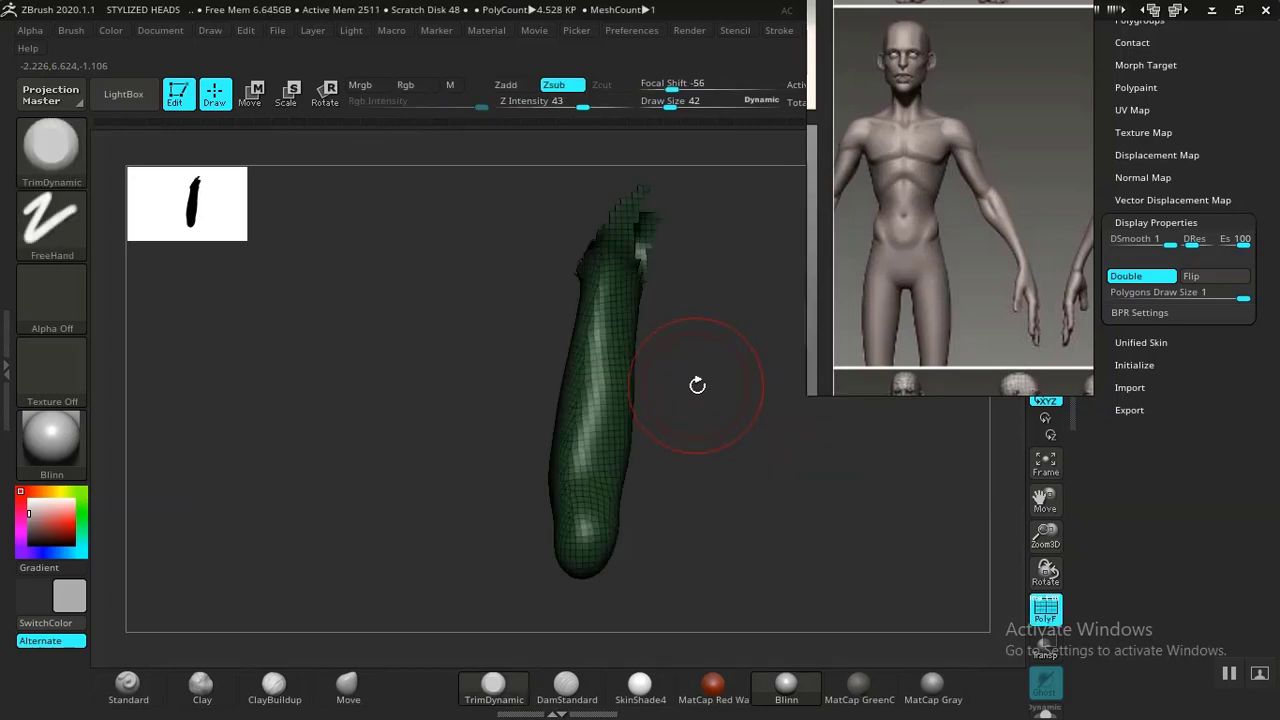
pyautogui.hotkey('ctrl', 'w')
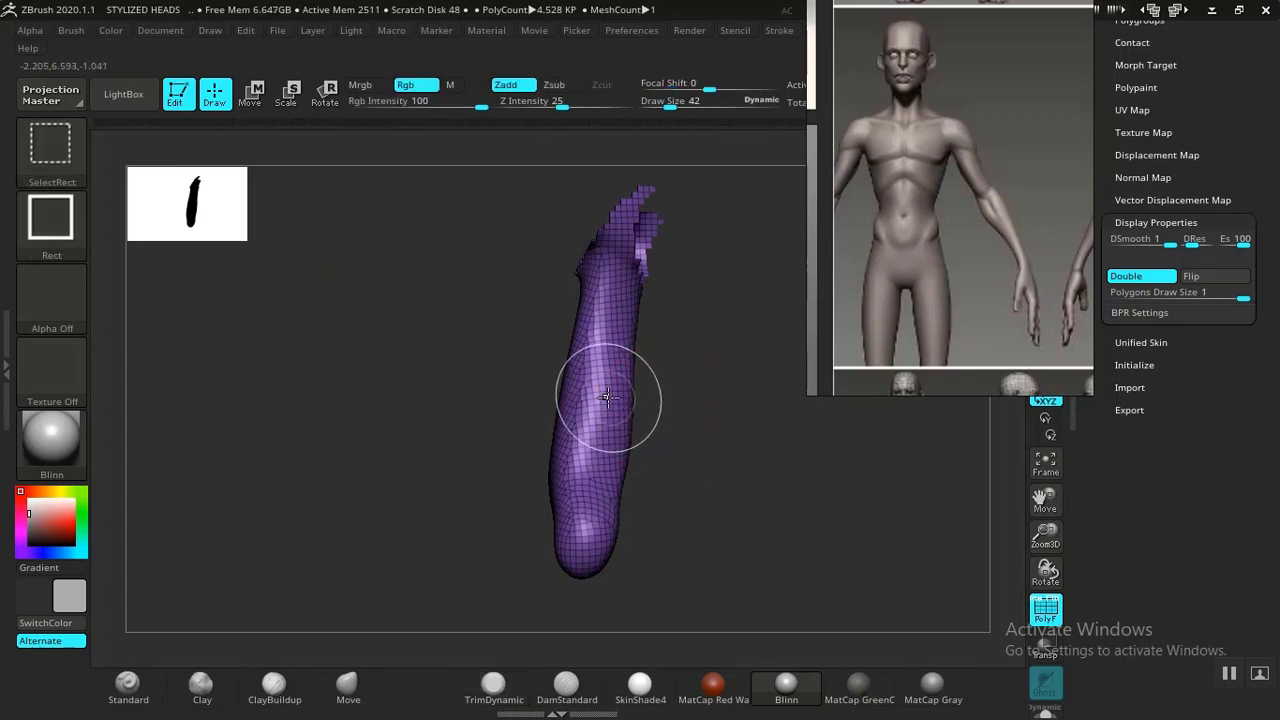
# Restore the full body, isolate the ring finger's new polygroup on one hand and turn off the polyframe display
pyautogui.keyDown('ctrl'); pyautogui.keyDown('shift'); pyautogui.click(622, 399); pyautogui.keyUp('shift'); pyautogui.keyUp('ctrl')
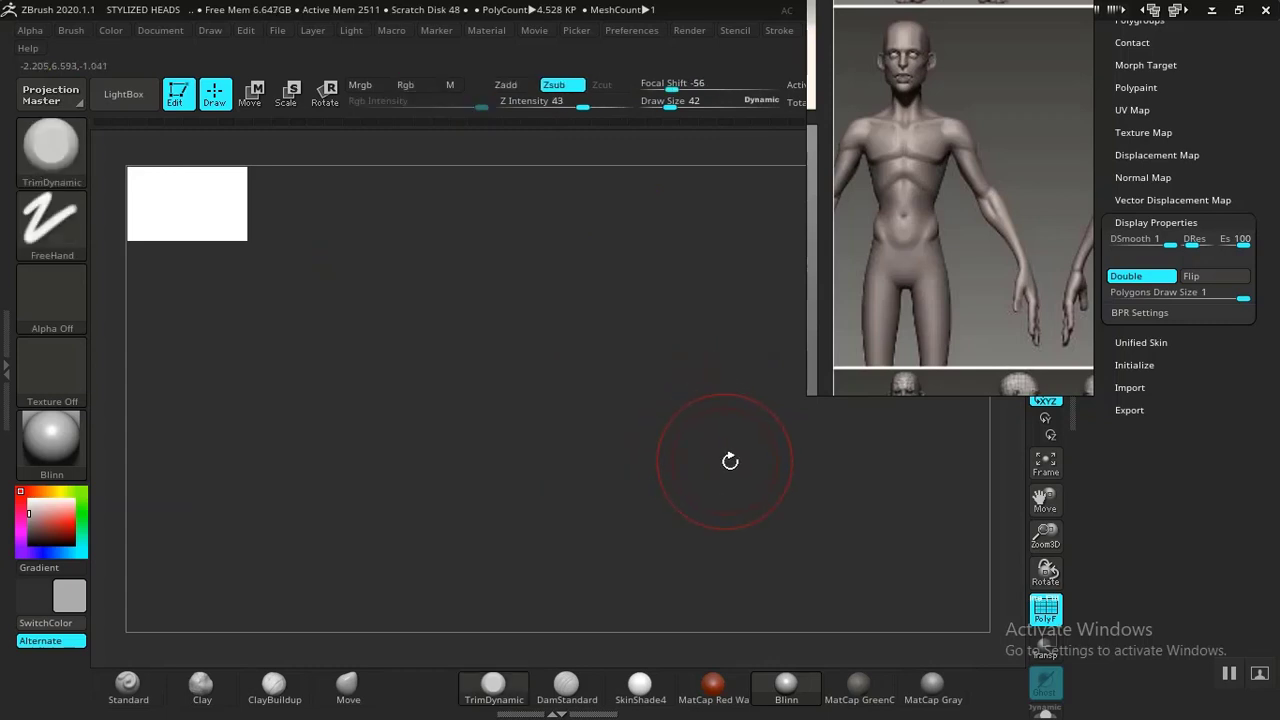
pyautogui.moveTo(730, 461); pyautogui.dragTo(647, 422)
pyautogui.moveTo(671, 345)
pyautogui.mouseDown()
pyautogui.moveTo(586, 266)
pyautogui.moveTo(672, 330)
pyautogui.mouseUp()
pyautogui.keyDown('ctrl'); pyautogui.keyDown('shift'); pyautogui.click(857, 491); pyautogui.keyUp('shift'); pyautogui.keyUp('ctrl')
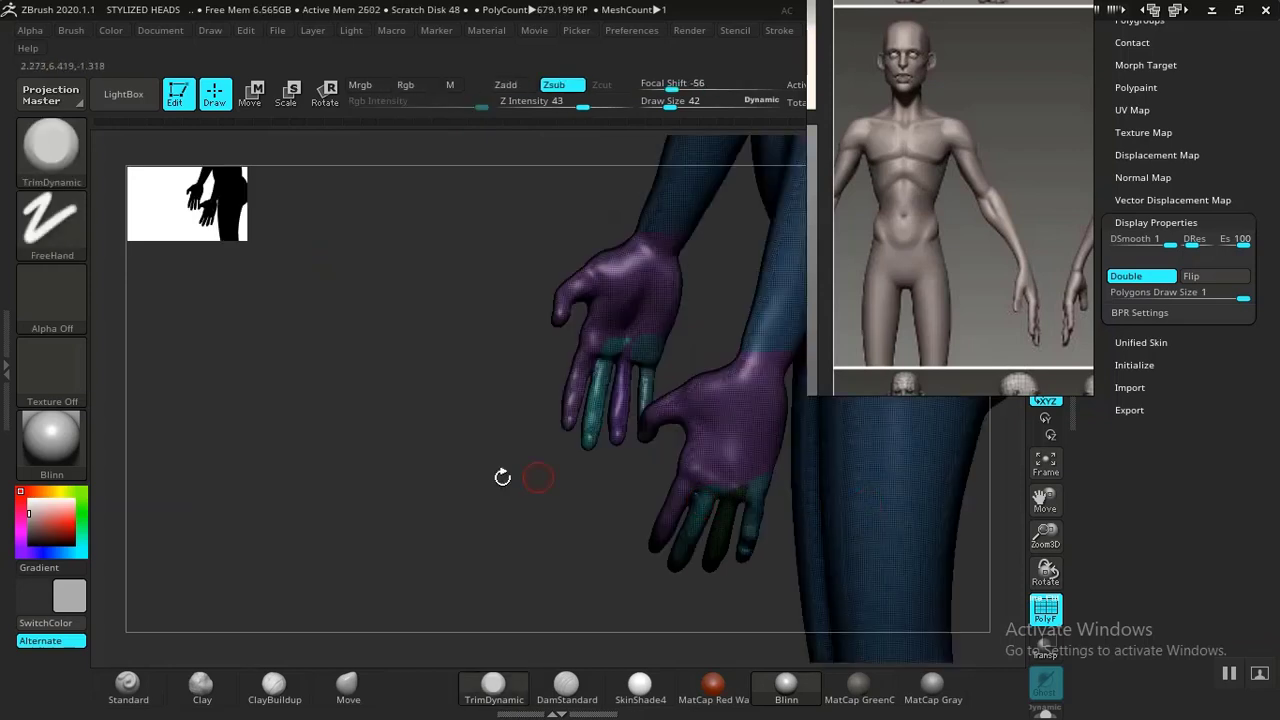
pyautogui.moveTo(502, 477); pyautogui.dragTo(769, 431)
pyautogui.keyDown('alt'); pyautogui.moveTo(820, 543); pyautogui.dragTo(740, 500); pyautogui.keyUp('alt')
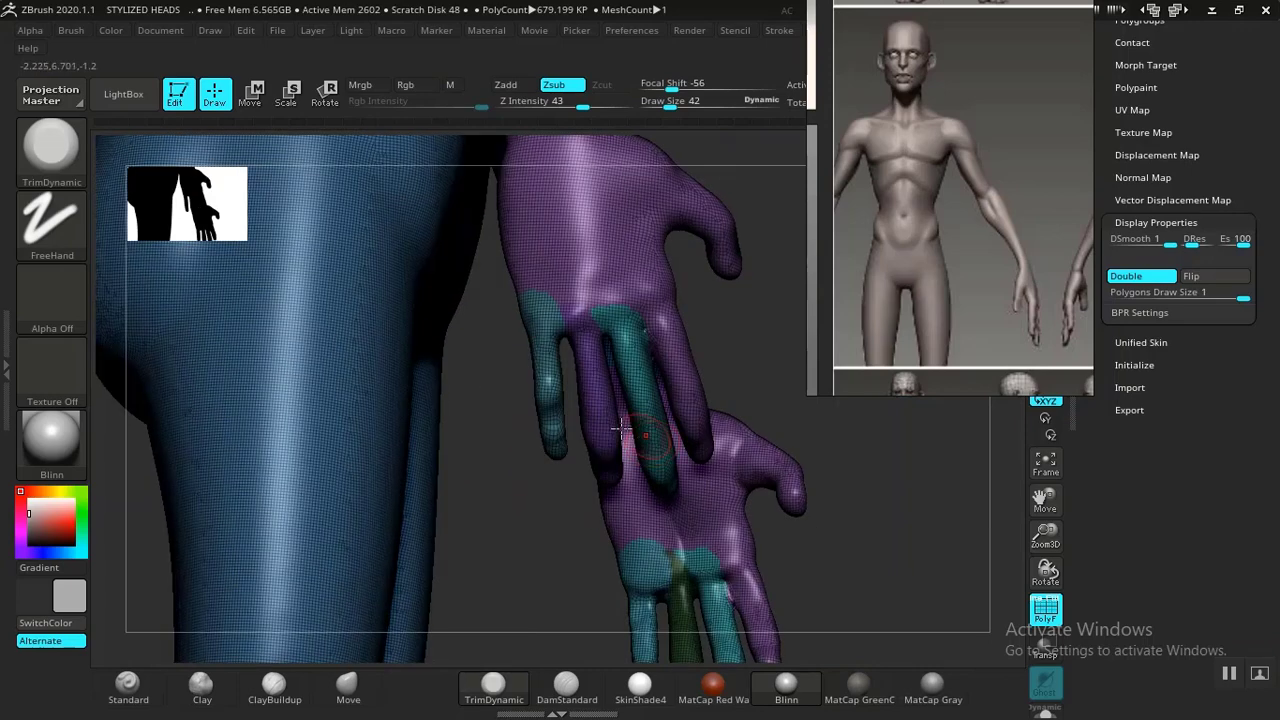
pyautogui.keyDown('ctrl'); pyautogui.keyDown('shift'); pyautogui.click(628, 420); pyautogui.keyUp('shift'); pyautogui.keyUp('ctrl')
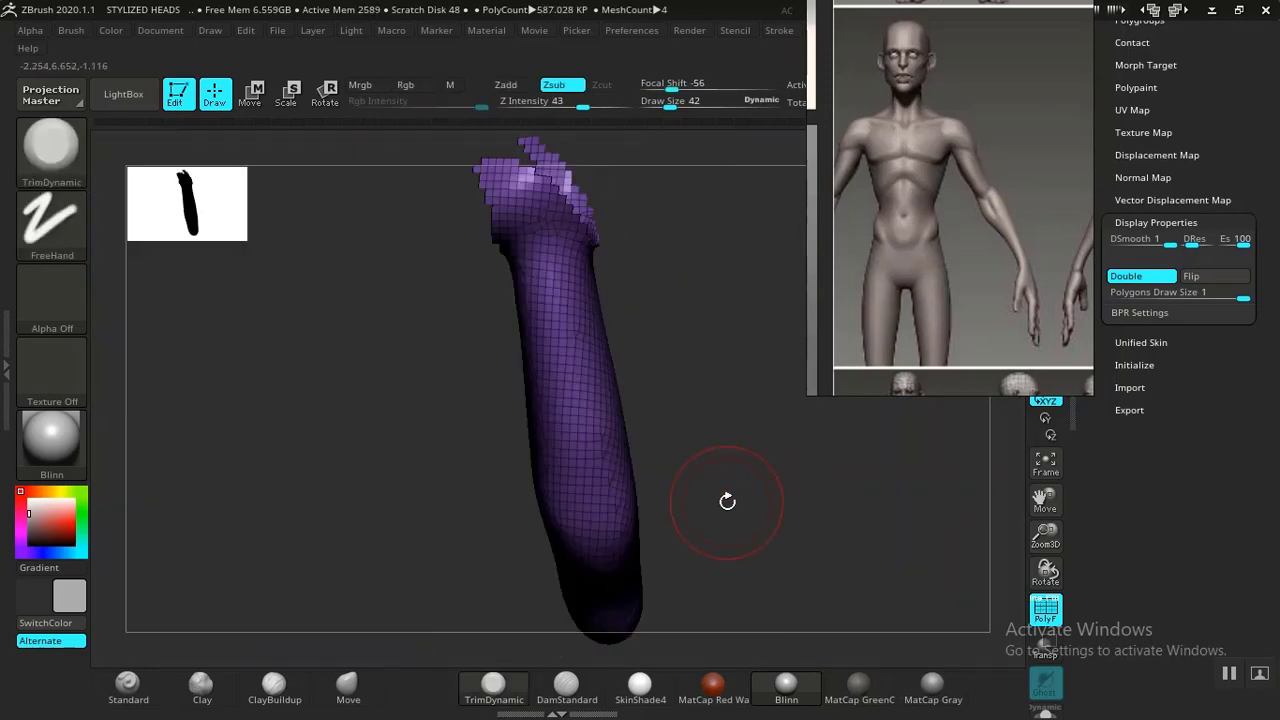
pyautogui.moveTo(729, 503); pyautogui.dragTo(614, 480)
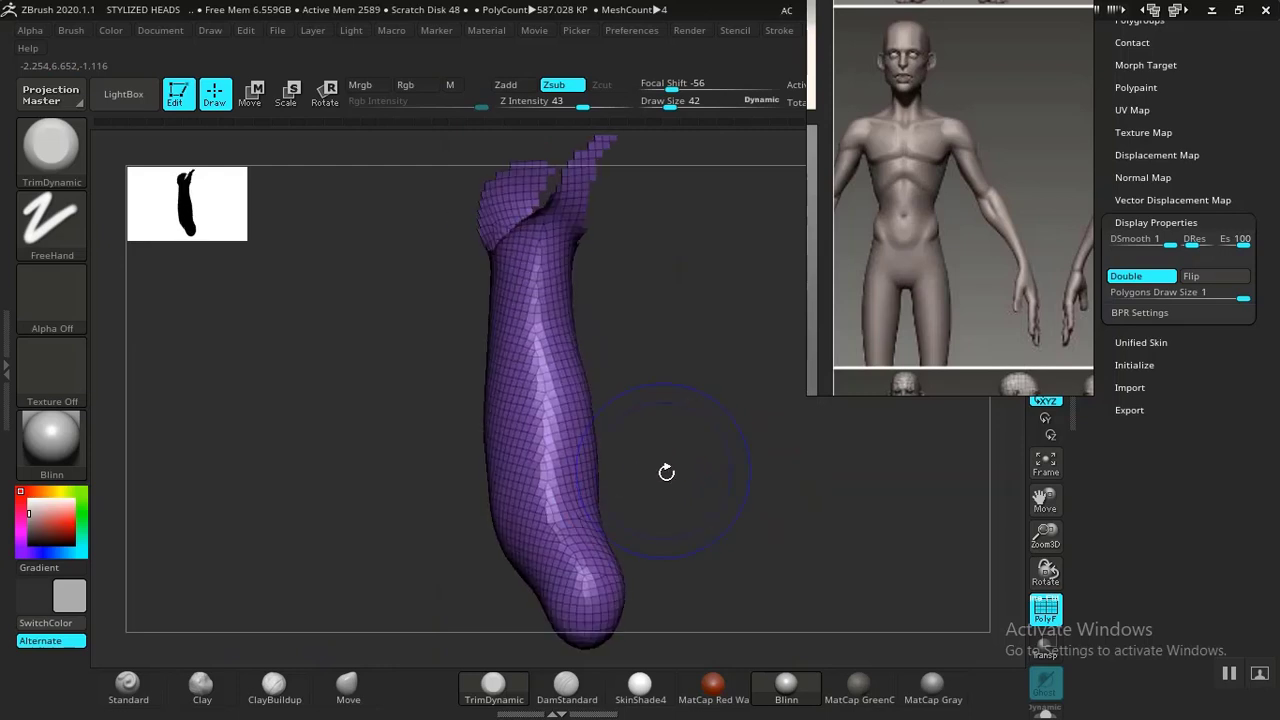
pyautogui.hotkey('shift', 'f')
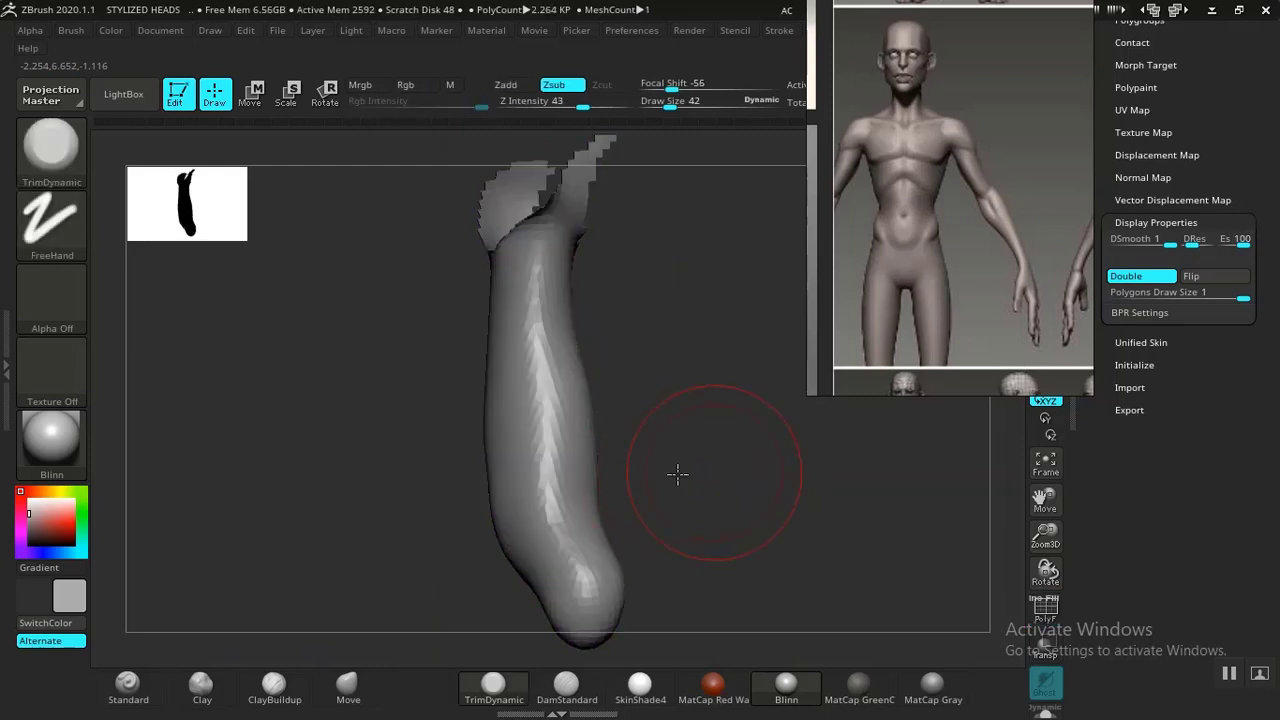
# Push in the ring finger's underside below its base with the Move brush and smooth the area
pyautogui.moveTo(677, 474); pyautogui.dragTo(695, 460)
pyautogui.click(348, 685)
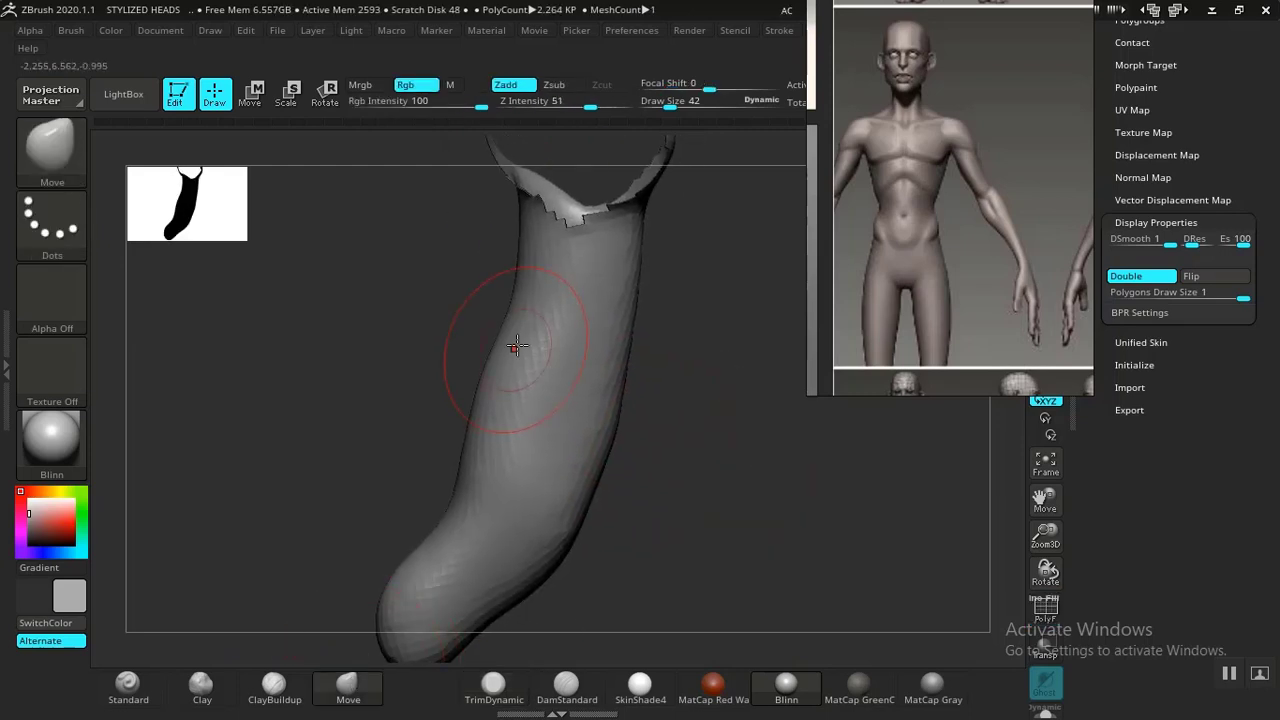
pyautogui.moveTo(515, 346); pyautogui.dragTo(523, 332)
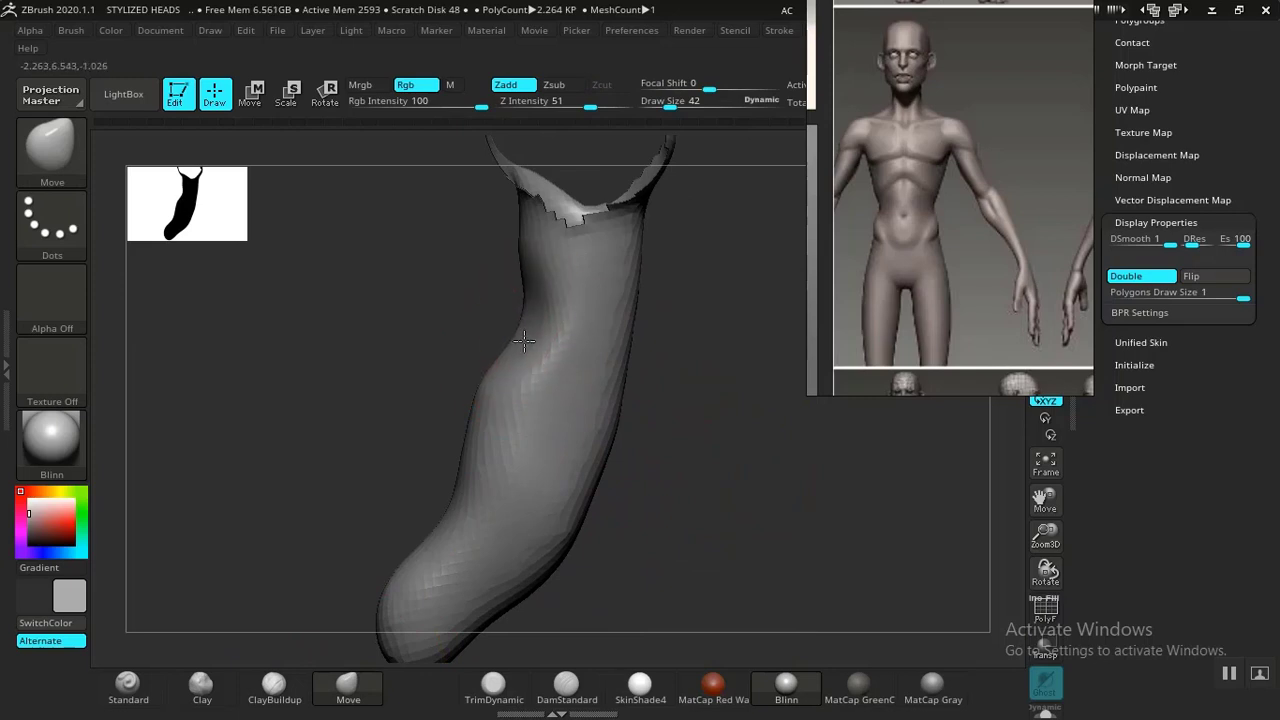
pyautogui.moveTo(679, 469)
pyautogui.mouseDown()
pyautogui.moveTo(734, 466)
pyautogui.moveTo(480, 373)
pyautogui.mouseUp()
pyautogui.press('shift')
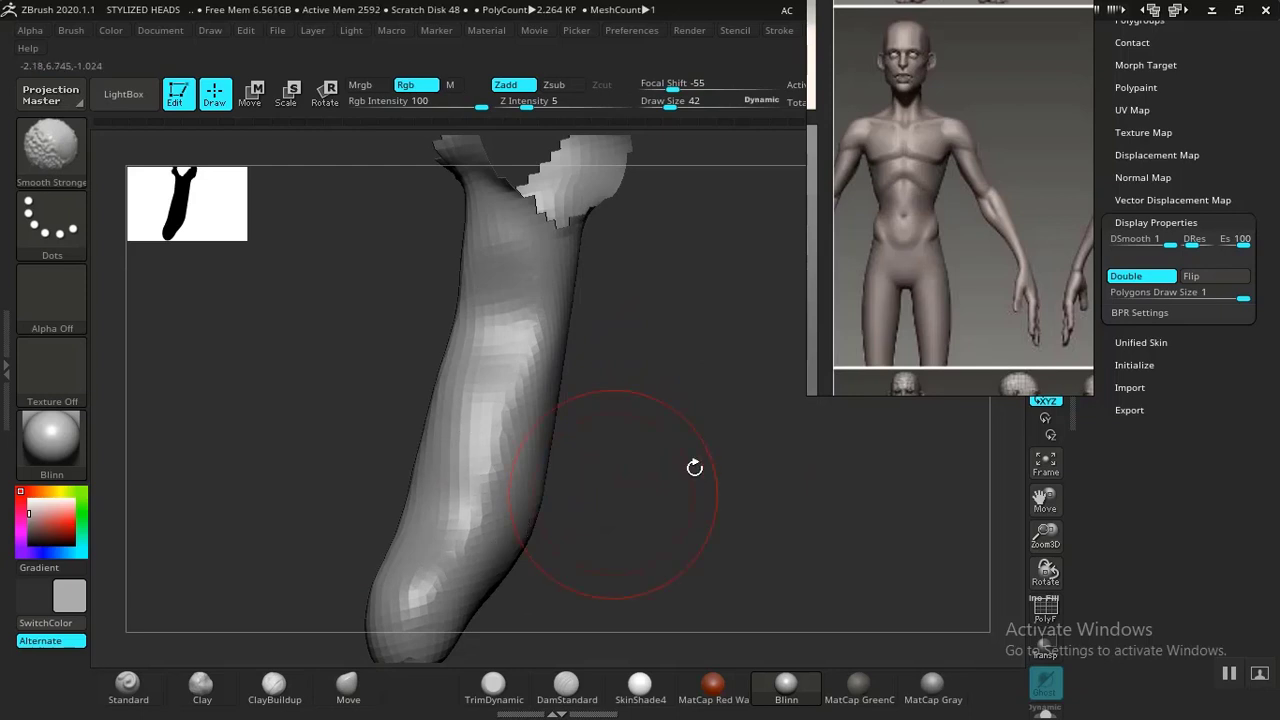
# Reshape the ring finger's silhouette from base to middle joint with the Move brush, up to draw size 74, and smooth it
pyautogui.moveTo(694, 463)
pyautogui.mouseDown()
pyautogui.moveTo(614, 477)
pyautogui.moveTo(551, 469)
pyautogui.moveTo(560, 384)
pyautogui.moveTo(657, 386)
pyautogui.moveTo(597, 357)
pyautogui.mouseUp()
pyautogui.moveTo(622, 291); pyautogui.dragTo(690, 296)
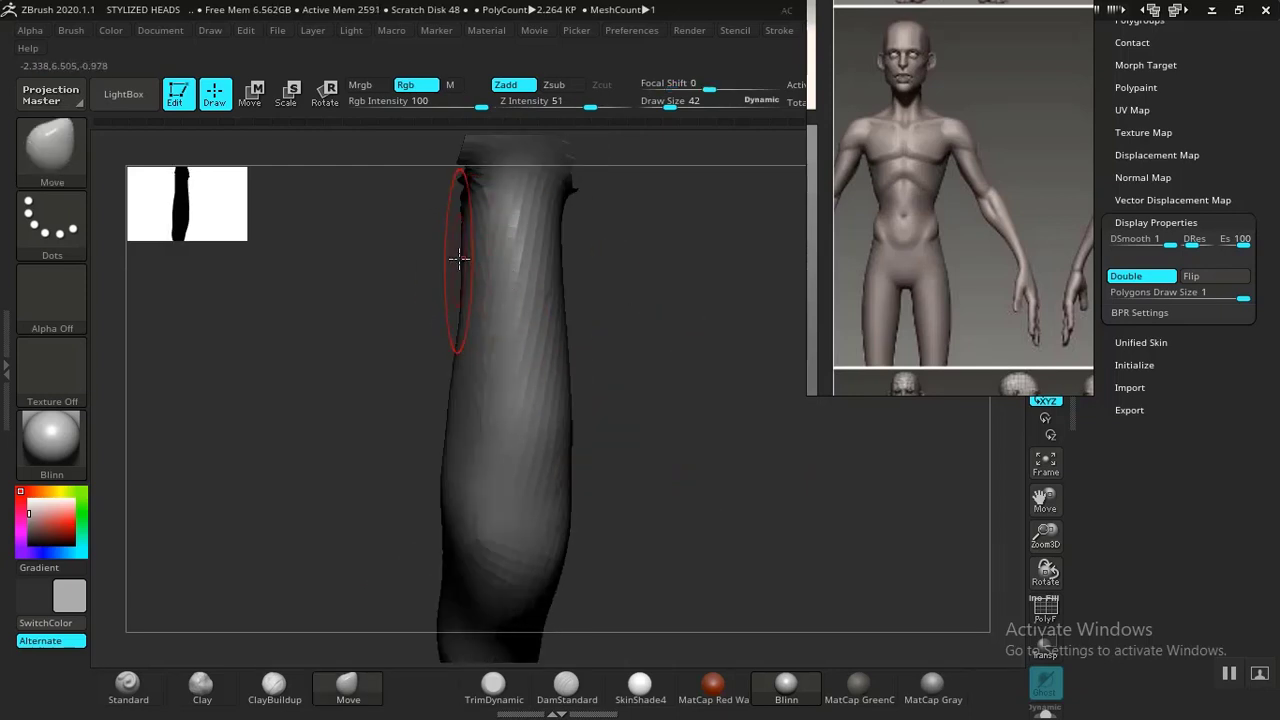
pyautogui.moveTo(459, 259); pyautogui.dragTo(451, 258)
pyautogui.moveTo(449, 309)
pyautogui.mouseDown()
pyautogui.moveTo(623, 309)
pyautogui.moveTo(620, 329)
pyautogui.moveTo(683, 394)
pyautogui.moveTo(651, 357)
pyautogui.moveTo(680, 450)
pyautogui.moveTo(651, 360)
pyautogui.moveTo(614, 369)
pyautogui.moveTo(631, 331)
pyautogui.moveTo(640, 454)
pyautogui.moveTo(573, 436)
pyautogui.moveTo(614, 449)
pyautogui.moveTo(481, 519)
pyautogui.moveTo(479, 502)
pyautogui.mouseUp()
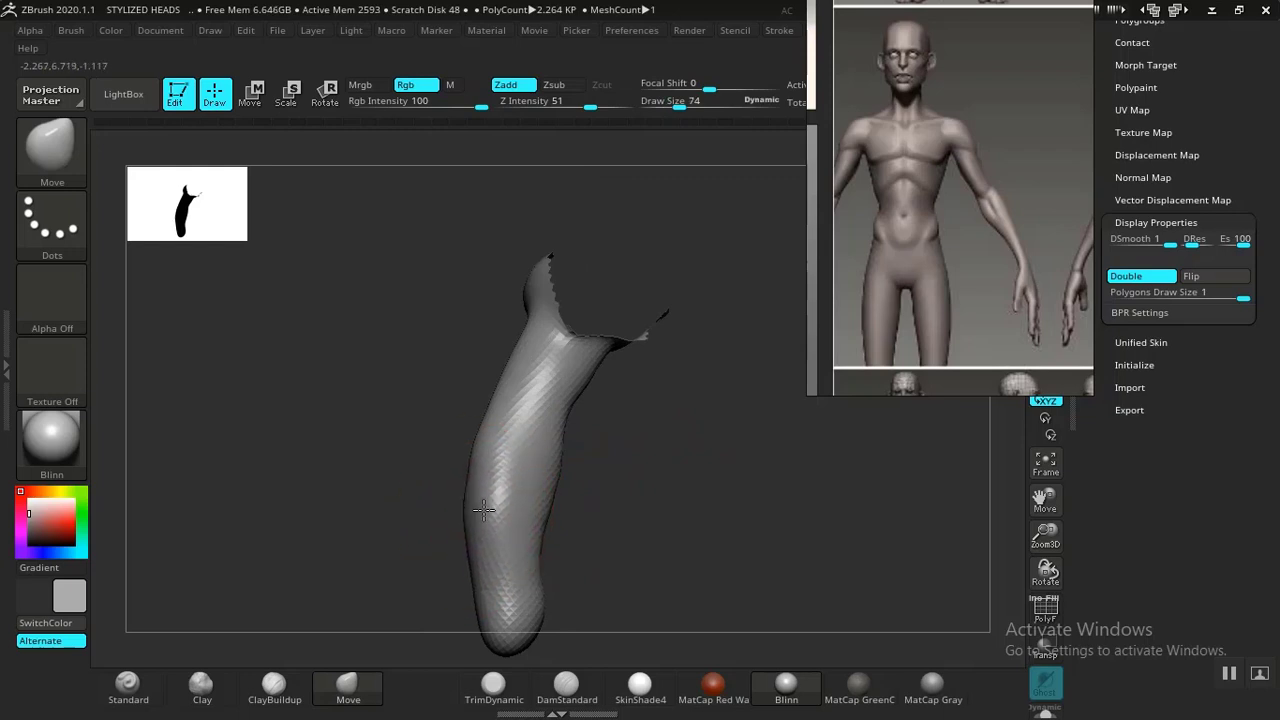
pyautogui.moveTo(480, 474); pyautogui.dragTo(482, 476)
pyautogui.press('shift')
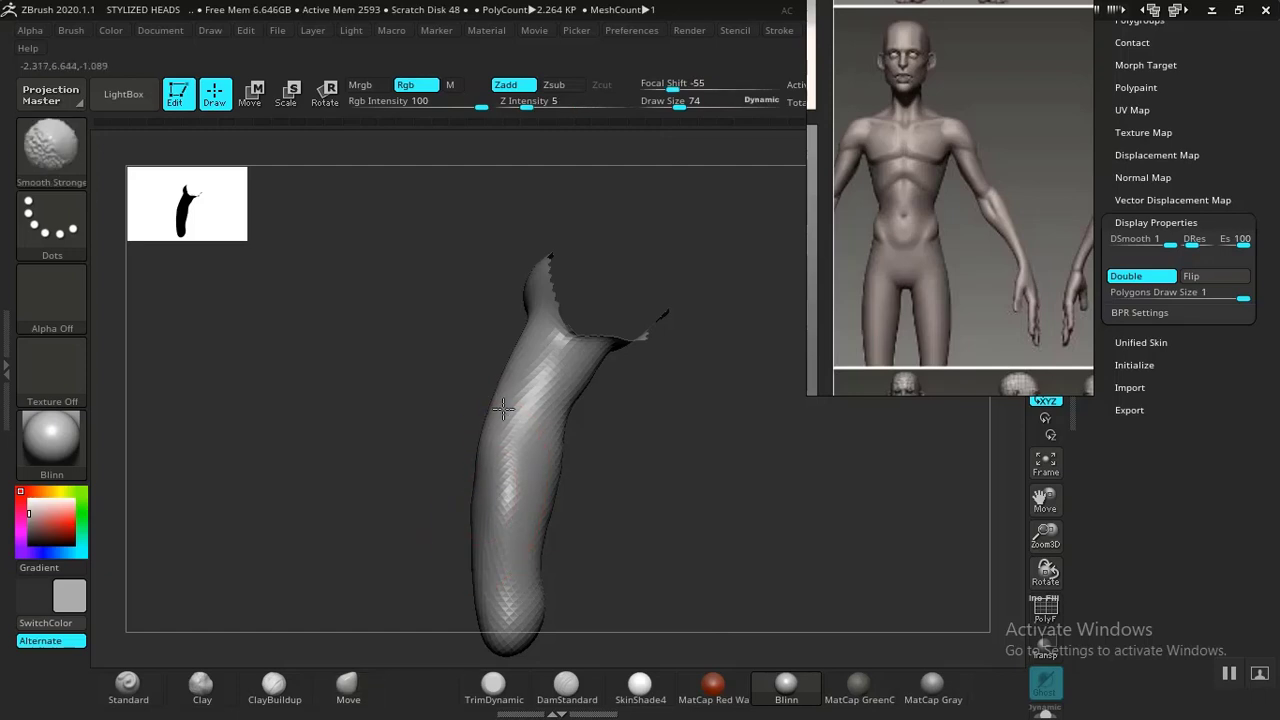
pyautogui.moveTo(622, 488)
pyautogui.mouseDown()
pyautogui.moveTo(677, 543)
pyautogui.moveTo(649, 449)
pyautogui.moveTo(571, 520)
pyautogui.mouseUp()
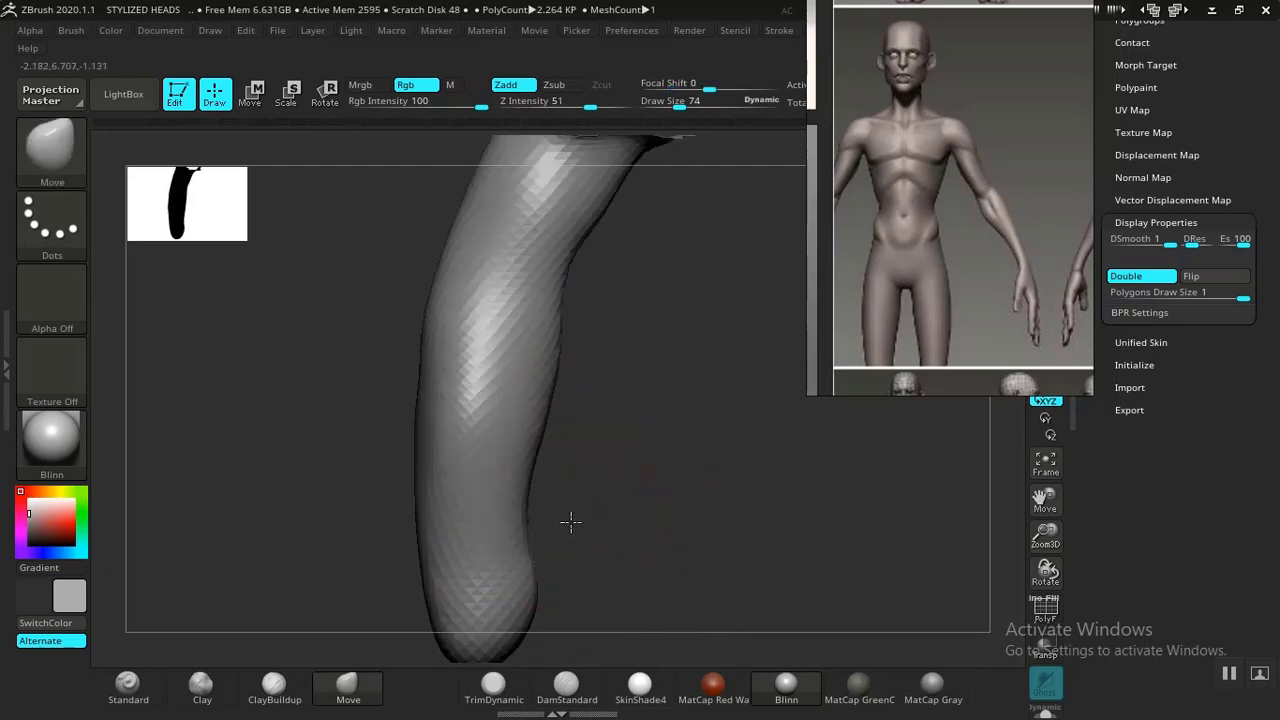
# Flatten one side of the ring finger from base to tip with the TrimDynamic brush
pyautogui.click(490, 666)
pyautogui.moveTo(566, 175)
pyautogui.mouseDown()
pyautogui.moveTo(474, 440)
pyautogui.moveTo(524, 312)
pyautogui.mouseUp()
pyautogui.moveTo(566, 206)
pyautogui.mouseDown()
pyautogui.moveTo(471, 551)
pyautogui.moveTo(486, 406)
pyautogui.moveTo(554, 202)
pyautogui.moveTo(567, 210)
pyautogui.mouseUp()
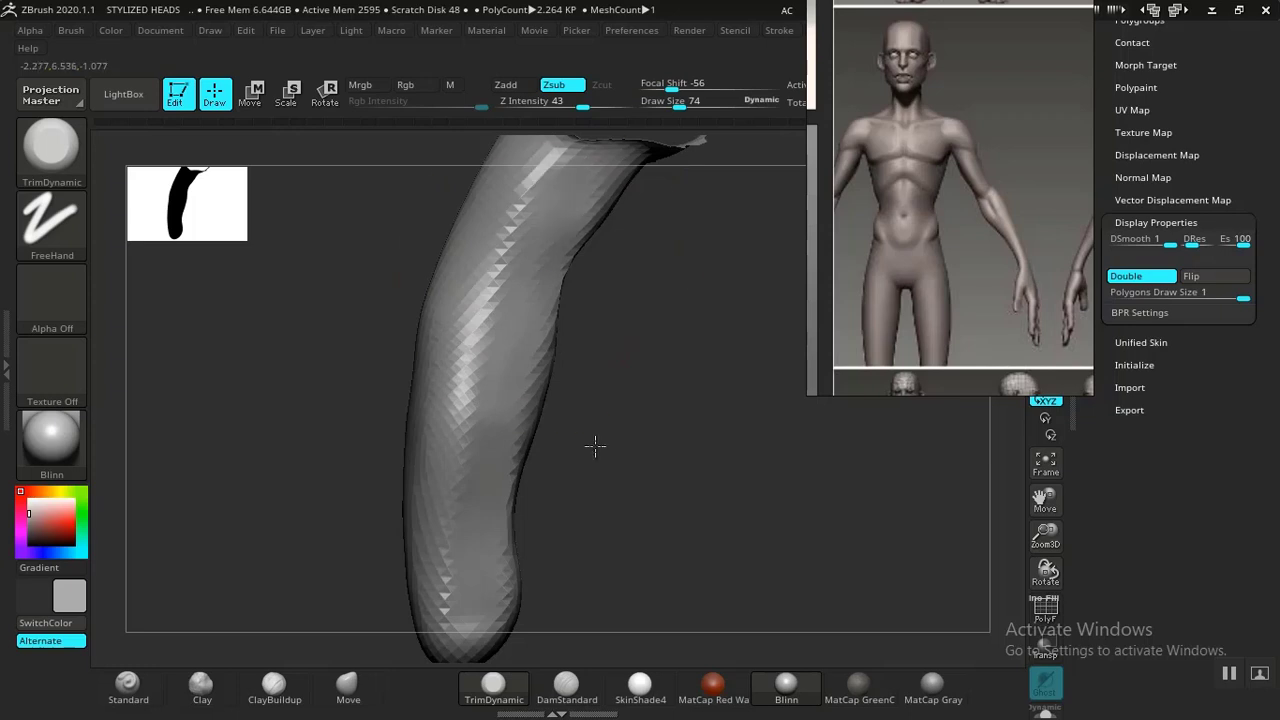
# Flatten the ring finger's opposite side with the TrimDynamic brush and smooth the resulting planes
pyautogui.moveTo(594, 446)
pyautogui.mouseDown()
pyautogui.moveTo(731, 426)
pyautogui.moveTo(727, 437)
pyautogui.mouseUp()
pyautogui.moveTo(671, 283)
pyautogui.mouseDown()
pyautogui.moveTo(703, 272)
pyautogui.moveTo(705, 288)
pyautogui.mouseUp()
pyautogui.moveTo(609, 403); pyautogui.dragTo(476, 357)
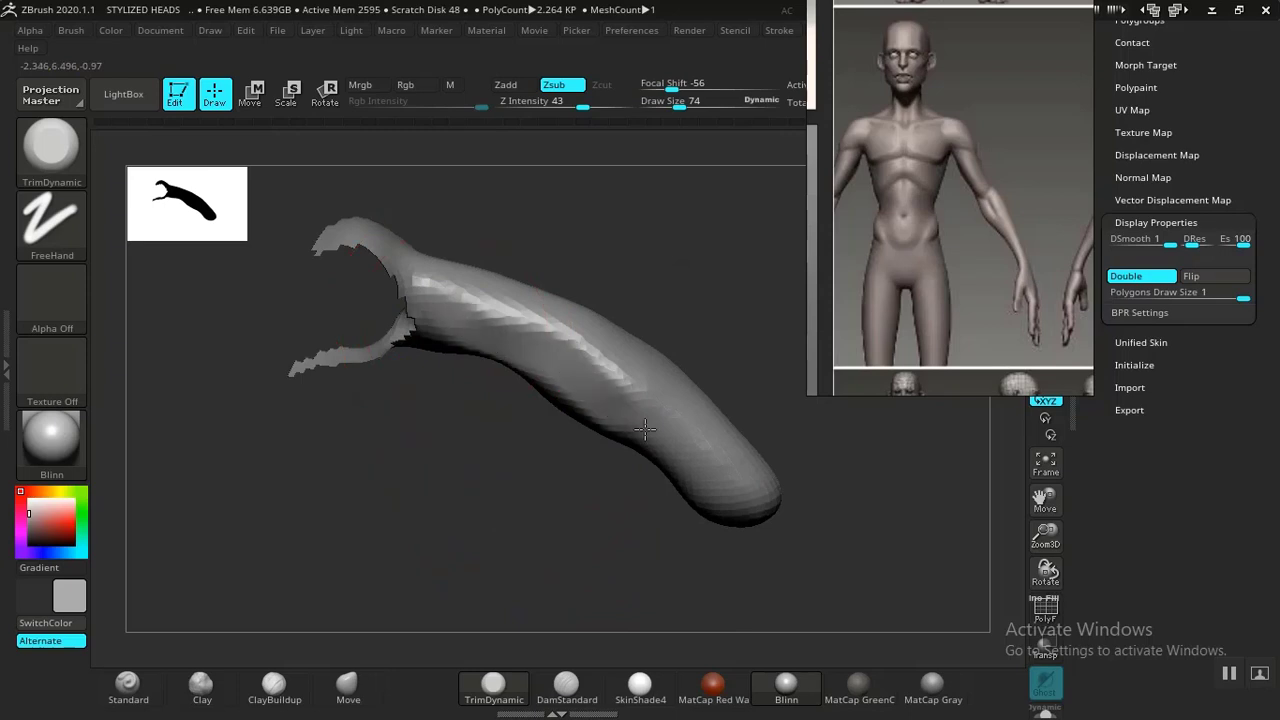
pyautogui.moveTo(717, 470)
pyautogui.mouseDown()
pyautogui.moveTo(643, 392)
pyautogui.moveTo(443, 306)
pyautogui.moveTo(613, 395)
pyautogui.moveTo(667, 448)
pyautogui.mouseUp()
pyautogui.moveTo(455, 300)
pyautogui.keyDown('shift'); pyautogui.mouseDown()
pyautogui.moveTo(497, 312)
pyautogui.moveTo(666, 442)
pyautogui.mouseUp(); pyautogui.keyUp('shift')
pyautogui.moveTo(773, 521)
pyautogui.keyDown('shift'); pyautogui.mouseDown()
pyautogui.moveTo(700, 543)
pyautogui.moveTo(771, 443)
pyautogui.moveTo(791, 486)
pyautogui.moveTo(762, 469)
pyautogui.moveTo(660, 460)
pyautogui.moveTo(694, 480)
pyautogui.moveTo(650, 465)
pyautogui.mouseUp(); pyautogui.keyUp('shift')
pyautogui.click(279, 687)
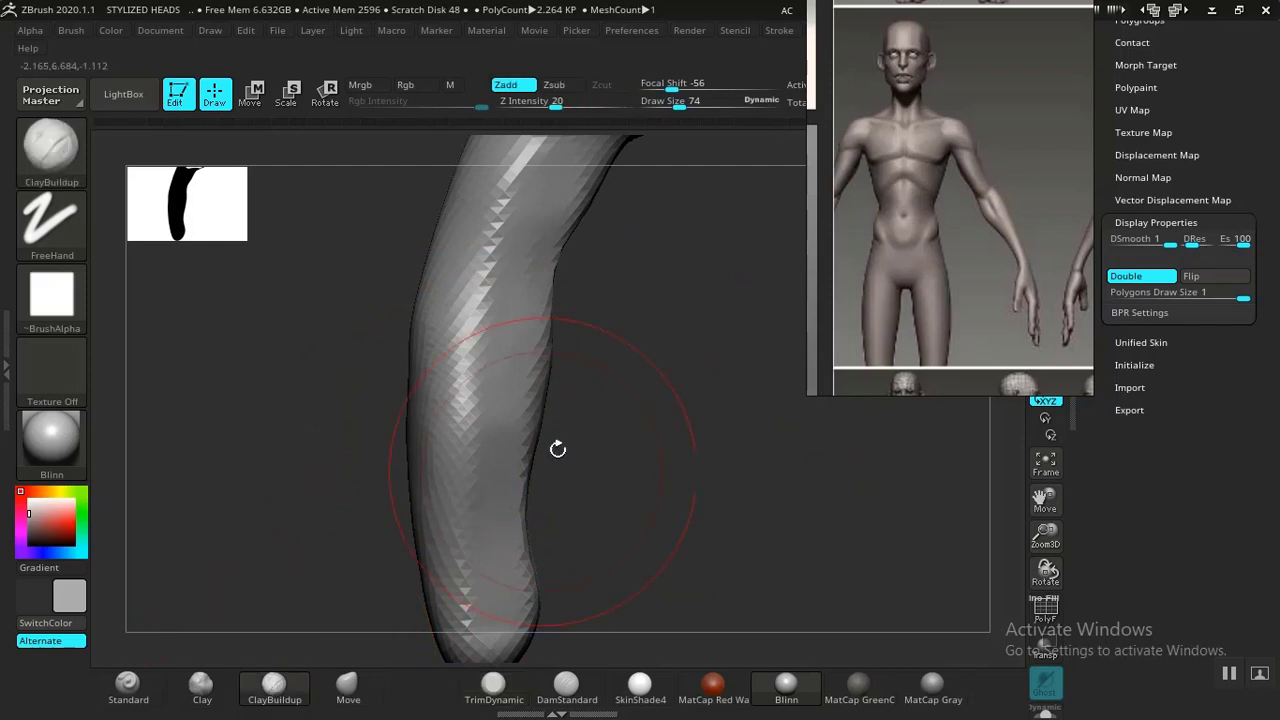
pyautogui.click(217, 691)
pyautogui.keyDown('alt'); pyautogui.moveTo(703, 432); pyautogui.dragTo(701, 502); pyautogui.keyUp('alt')
pyautogui.moveTo(448, 458); pyautogui.dragTo(422, 441)
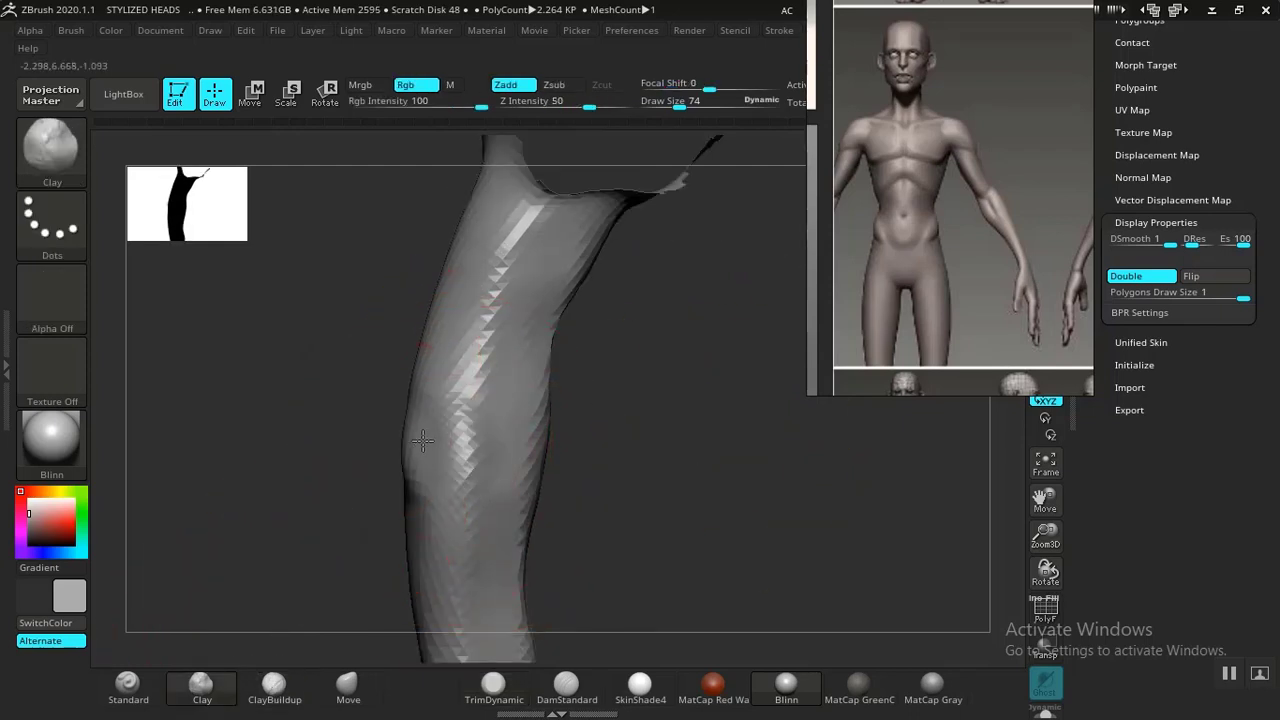
pyautogui.hotkey('ctrl', 'z')
pyautogui.hotkey('ctrl', 'z')
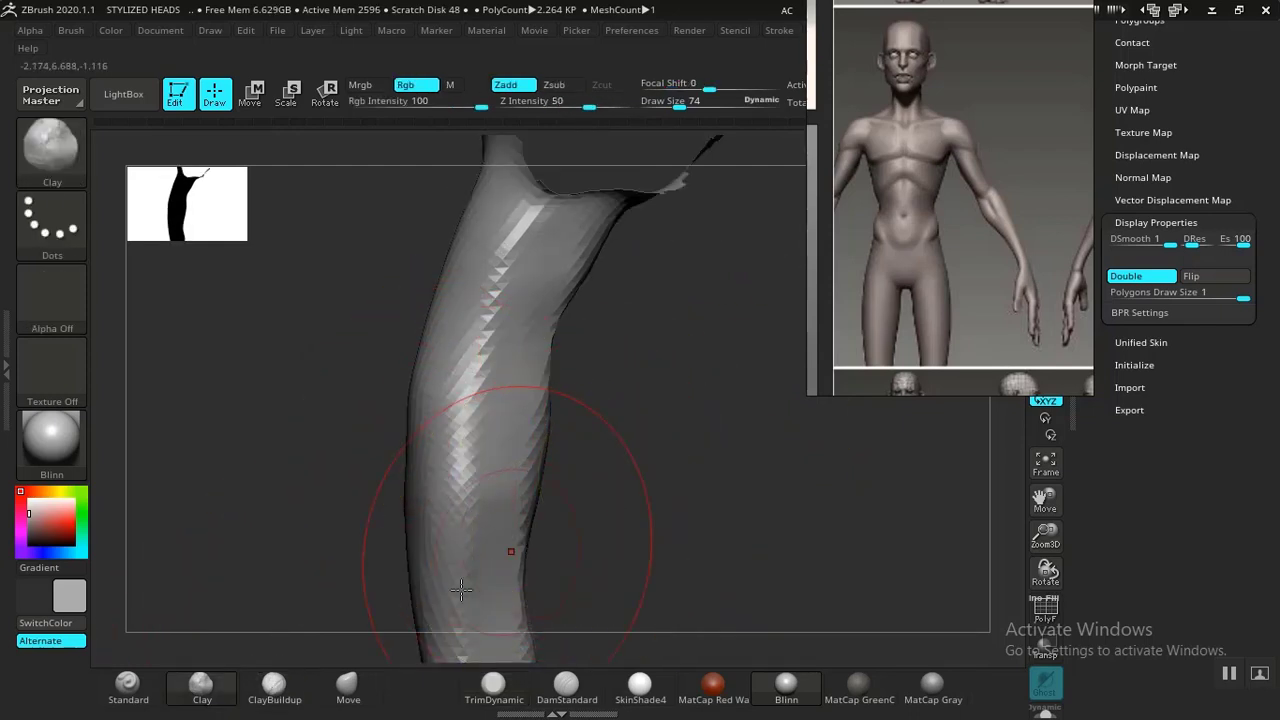
pyautogui.click(282, 697)
# Raise a knuckle on the back of the ring finger's middle joint with the Standard brush
pyautogui.moveTo(690, 496); pyautogui.dragTo(608, 512)
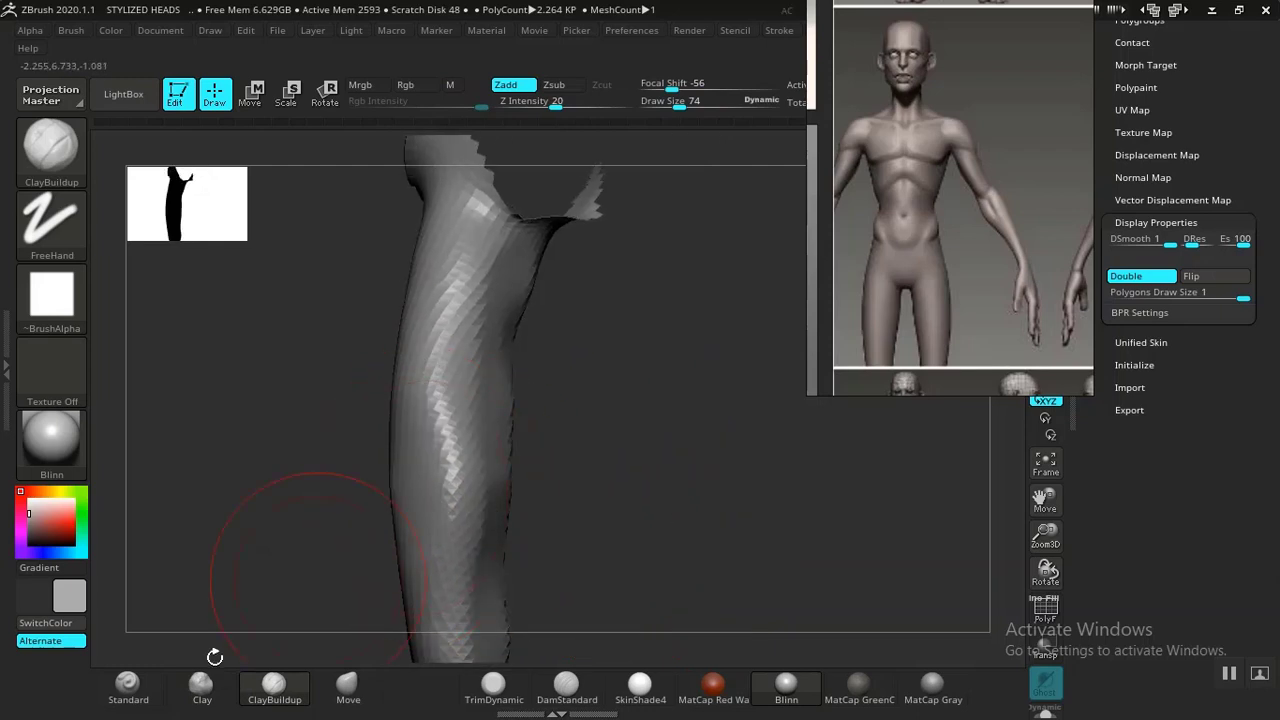
pyautogui.click(156, 686)
pyautogui.moveTo(432, 470); pyautogui.dragTo(437, 467)
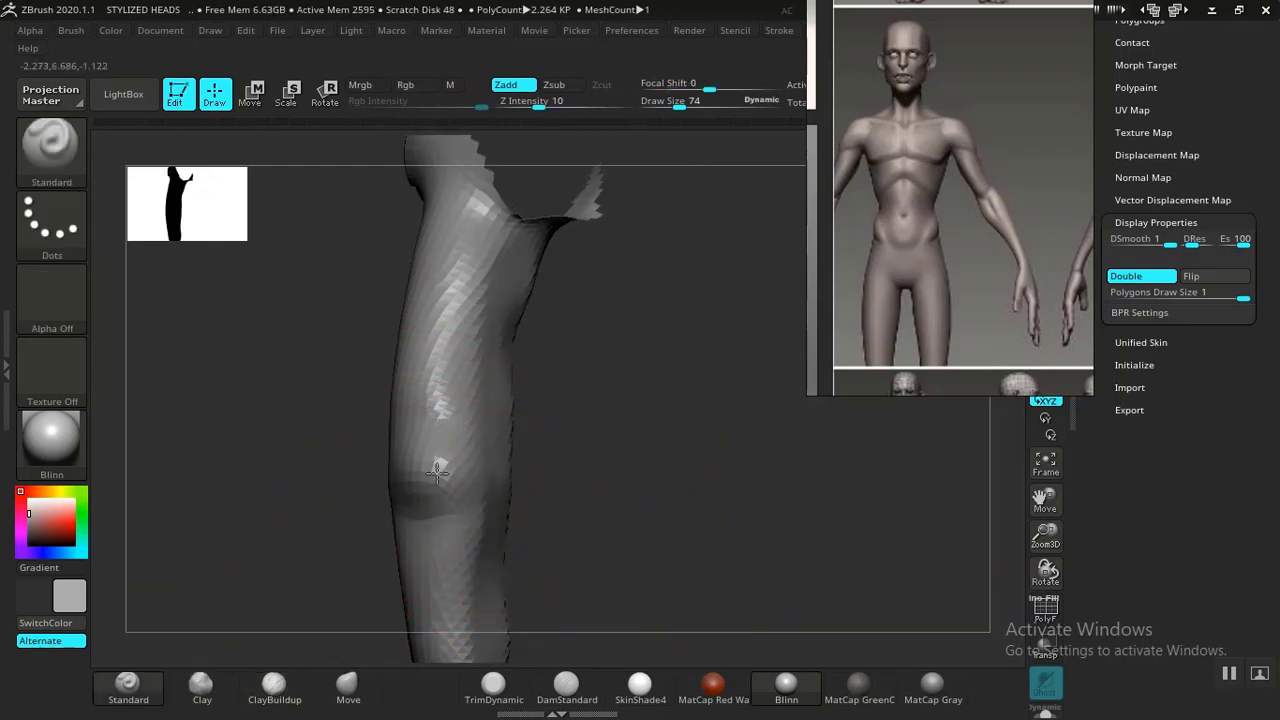
pyautogui.moveTo(598, 468)
pyautogui.mouseDown()
pyautogui.moveTo(740, 486)
pyautogui.moveTo(592, 471)
pyautogui.moveTo(643, 497)
pyautogui.mouseUp()
pyautogui.press('ctrl')
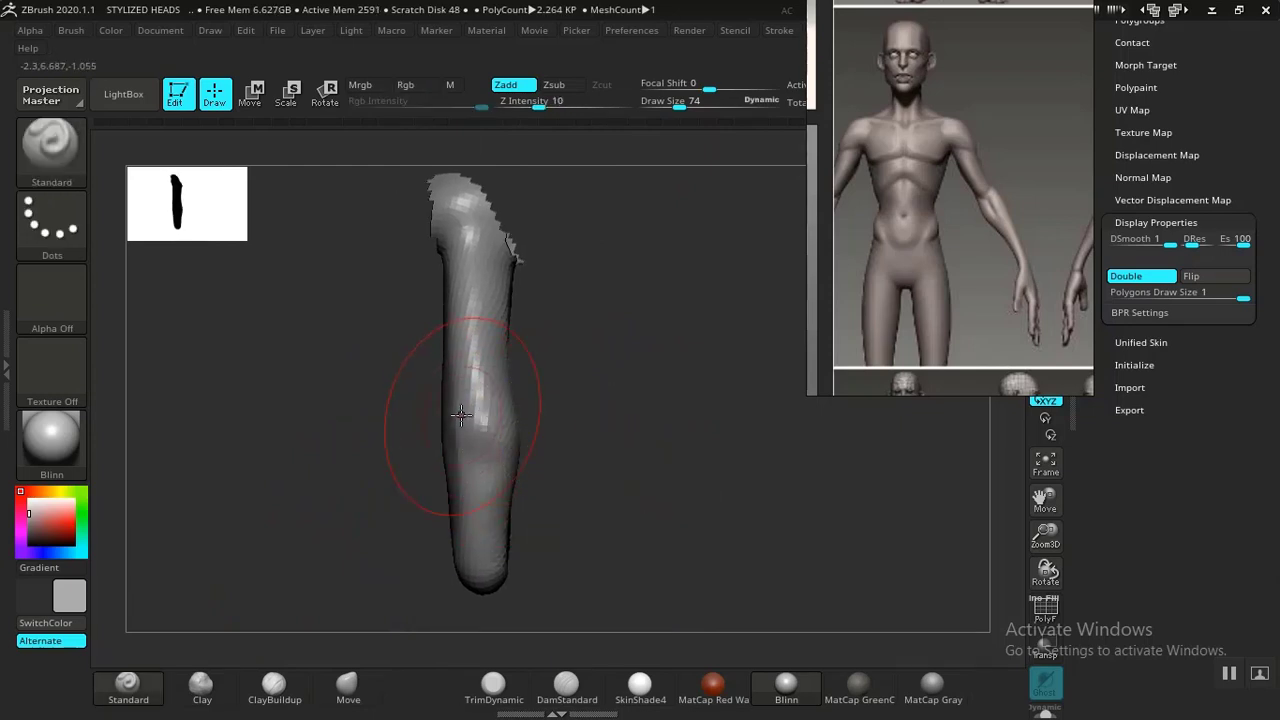
# Smooth the ring finger's raised knuckle and the surface around it
pyautogui.moveTo(598, 416)
pyautogui.mouseDown()
pyautogui.moveTo(640, 413)
pyautogui.moveTo(625, 484)
pyautogui.moveTo(523, 424)
pyautogui.moveTo(510, 475)
pyautogui.mouseUp()
pyautogui.moveTo(640, 437); pyautogui.dragTo(640, 628)
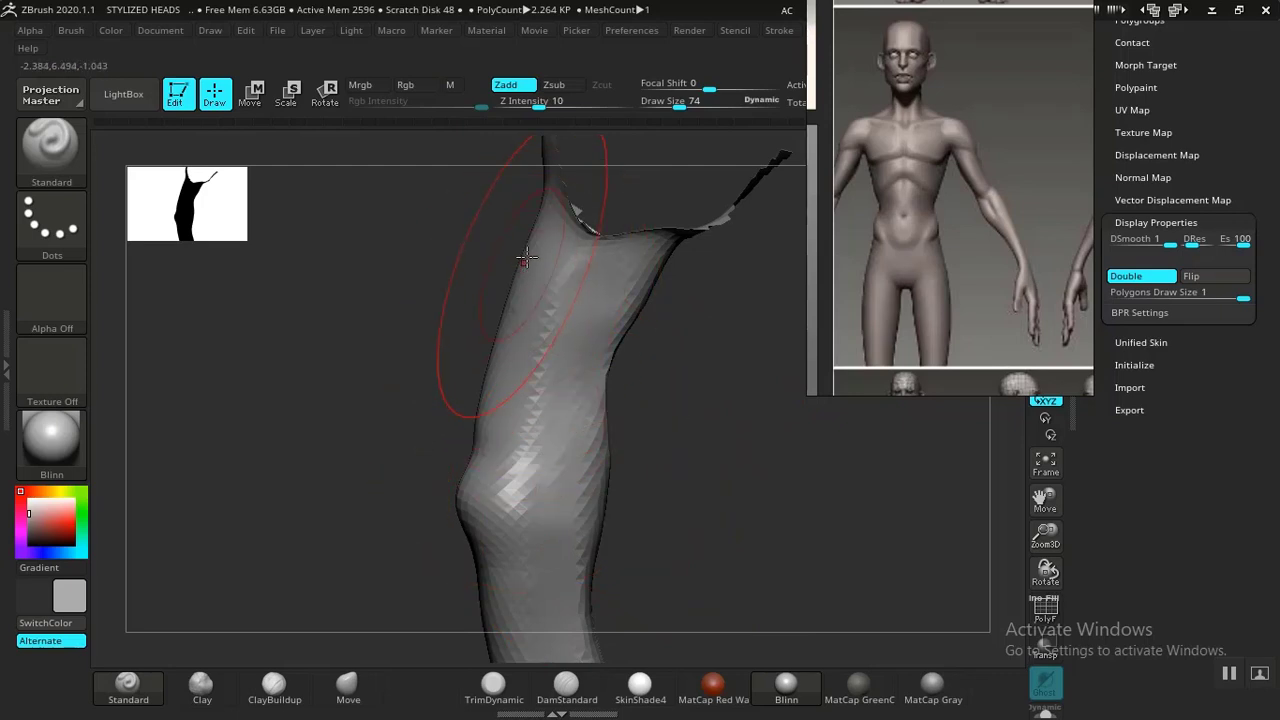
pyautogui.press('shift')
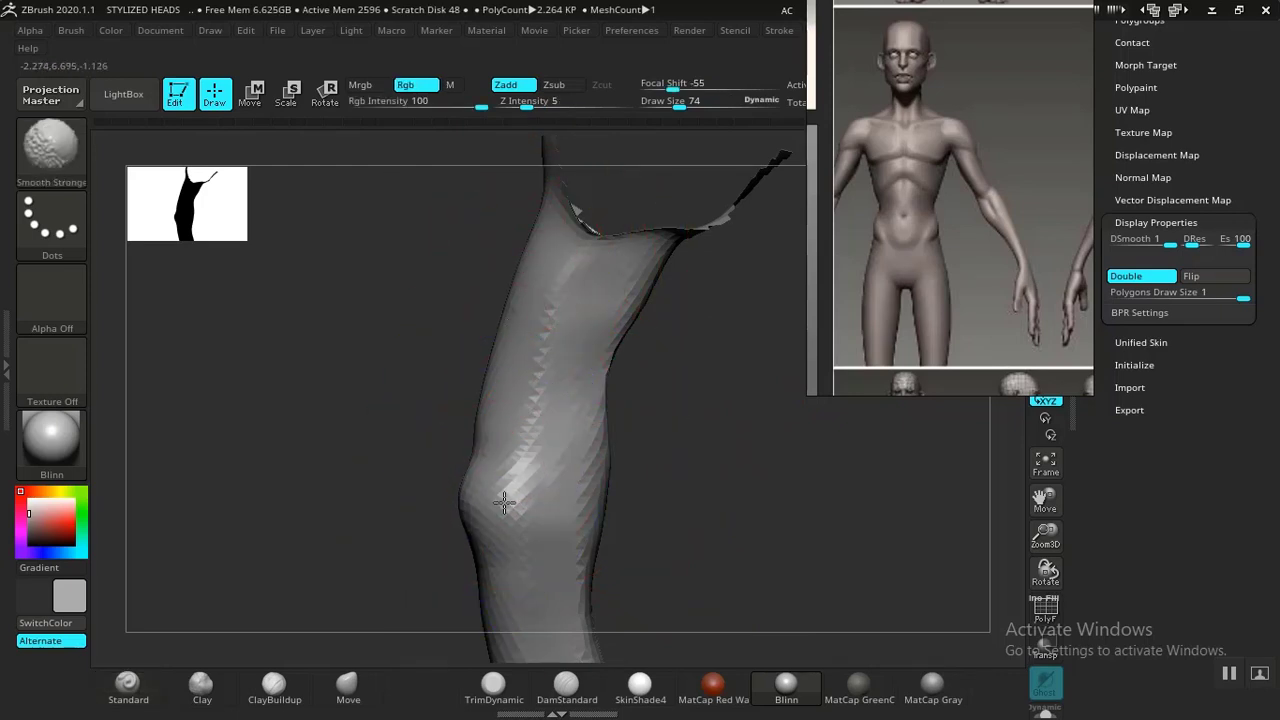
pyautogui.moveTo(760, 495)
pyautogui.mouseDown()
pyautogui.moveTo(663, 494)
pyautogui.moveTo(640, 480)
pyautogui.moveTo(663, 529)
pyautogui.moveTo(630, 533)
pyautogui.moveTo(521, 433)
pyautogui.mouseUp()
pyautogui.press('shift')
# Adjust the ring finger's contour around the knuckle with the Move brush and soften the knuckle by smoothing
pyautogui.click(348, 686)
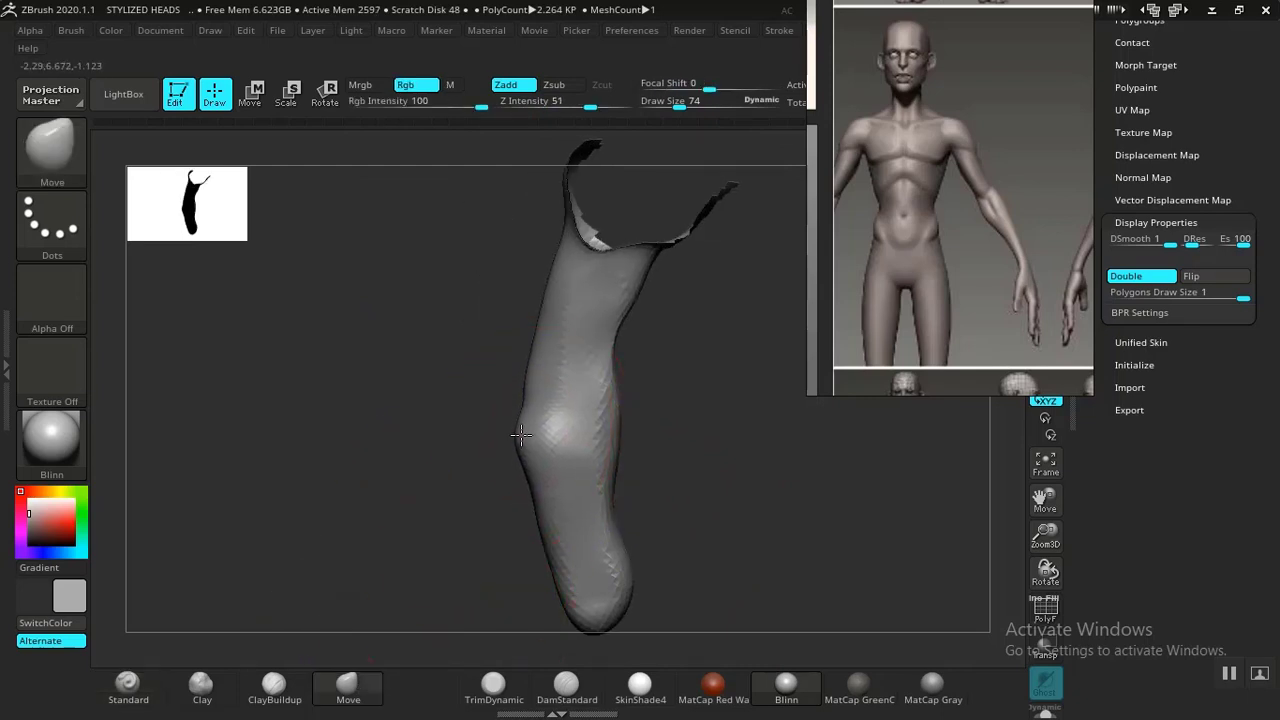
pyautogui.moveTo(627, 392)
pyautogui.mouseDown()
pyautogui.moveTo(657, 386)
pyautogui.moveTo(657, 374)
pyautogui.moveTo(570, 312)
pyautogui.mouseUp()
pyautogui.press('shift')
pyautogui.moveTo(558, 497)
pyautogui.keyDown('shift'); pyautogui.mouseDown()
pyautogui.moveTo(514, 443)
pyautogui.moveTo(526, 447)
pyautogui.mouseUp(); pyautogui.keyUp('shift')
pyautogui.moveTo(804, 469)
pyautogui.mouseDown()
pyautogui.moveTo(694, 486)
pyautogui.moveTo(797, 449)
pyautogui.moveTo(743, 420)
pyautogui.moveTo(730, 454)
pyautogui.moveTo(657, 463)
pyautogui.moveTo(660, 507)
pyautogui.moveTo(686, 446)
pyautogui.moveTo(800, 640)
pyautogui.moveTo(694, 443)
pyautogui.moveTo(643, 417)
pyautogui.mouseUp()
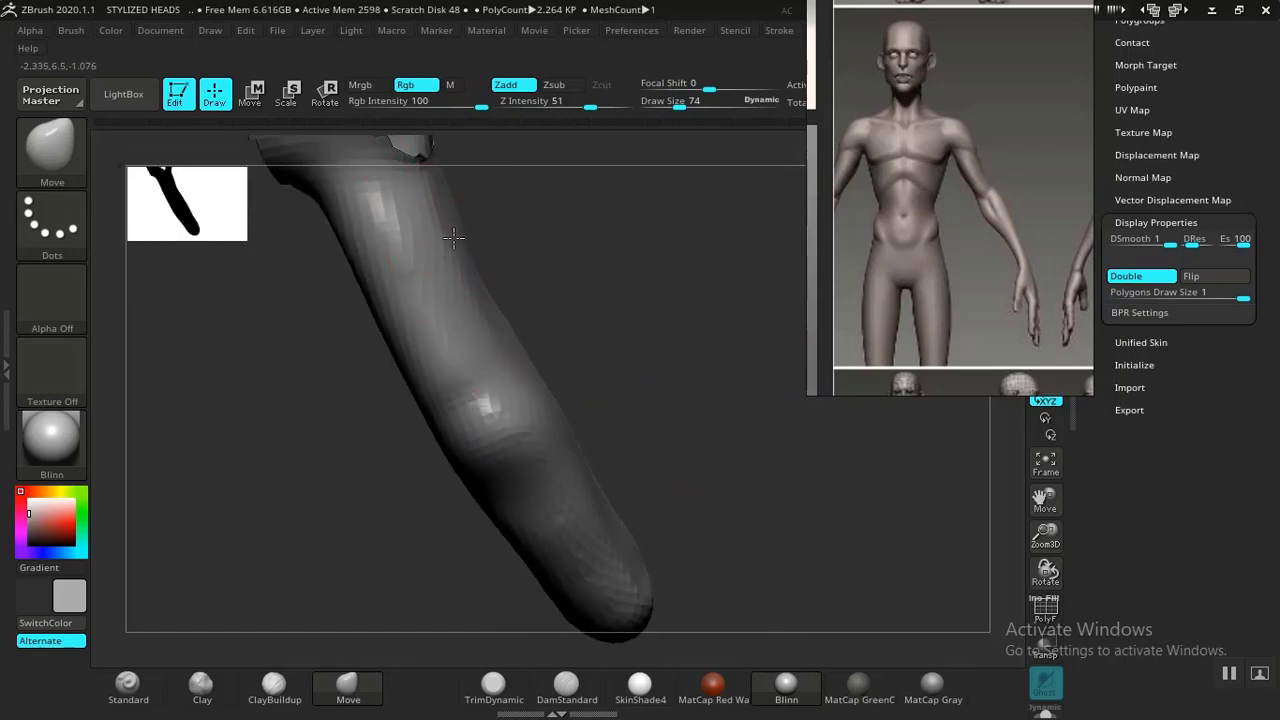
# Refine the ring finger's outline from another side with the Move brush and smooth the area near its base
pyautogui.moveTo(615, 375)
pyautogui.mouseDown()
pyautogui.moveTo(551, 346)
pyautogui.moveTo(606, 417)
pyautogui.moveTo(554, 446)
pyautogui.mouseUp()
pyautogui.moveTo(618, 399)
pyautogui.mouseDown()
pyautogui.moveTo(626, 440)
pyautogui.moveTo(614, 420)
pyautogui.moveTo(629, 409)
pyautogui.moveTo(606, 384)
pyautogui.mouseUp()
pyautogui.keyDown('shift'); pyautogui.moveTo(430, 200); pyautogui.dragTo(425, 263); pyautogui.keyUp('shift')
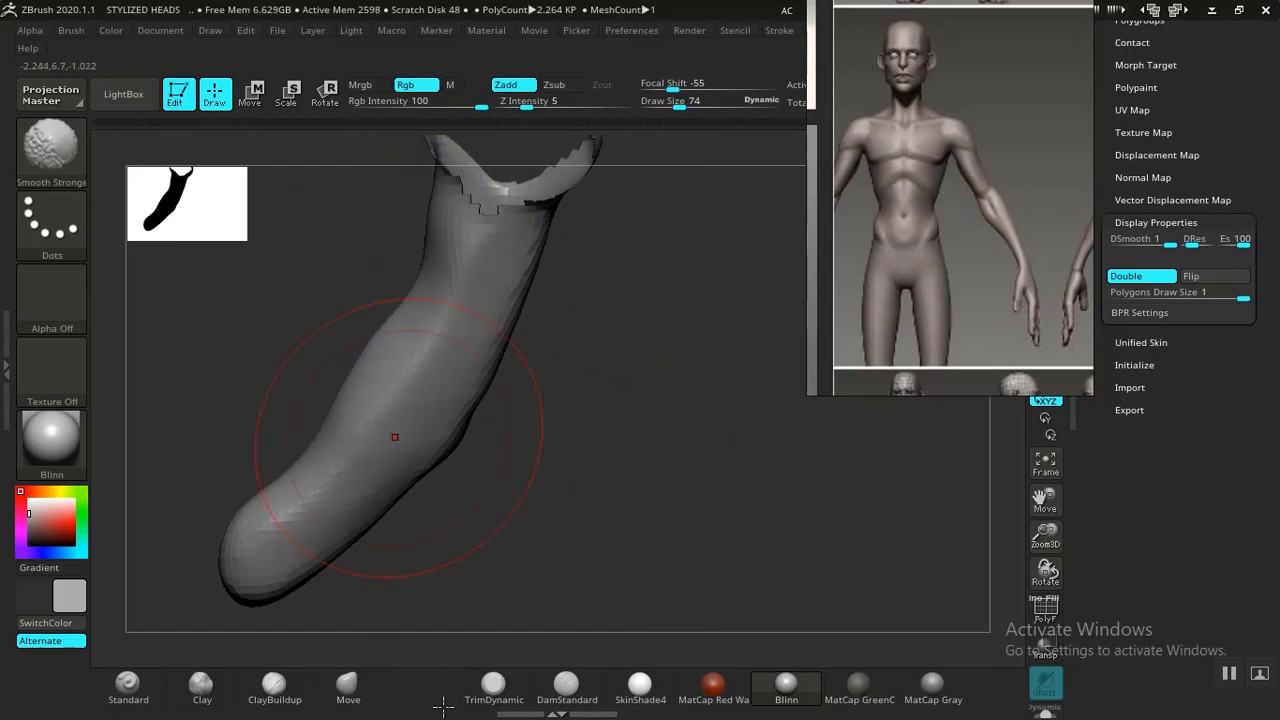
# Carve a crease across the ring finger's joint below the fingertip with the DamStandard brush and smooth it
pyautogui.click(566, 688)
pyautogui.moveTo(580, 586)
pyautogui.mouseDown()
pyautogui.moveTo(471, 529)
pyautogui.moveTo(373, 502)
pyautogui.mouseUp()
pyautogui.press('shift')
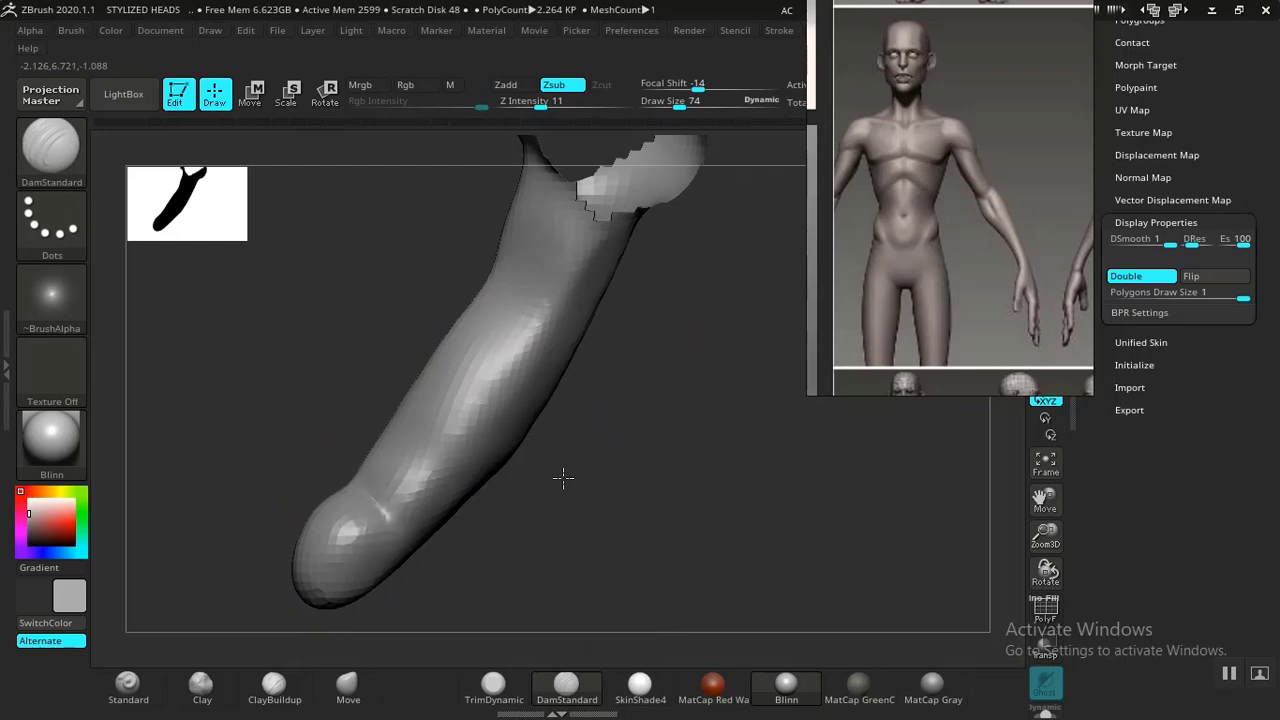
# Carve a DamStandard crease across the ring finger's joint nearer the base and fill out the segment above it with the Clay brush
pyautogui.moveTo(563, 478)
pyautogui.mouseDown()
pyautogui.moveTo(580, 500)
pyautogui.moveTo(517, 457)
pyautogui.moveTo(543, 514)
pyautogui.moveTo(590, 510)
pyautogui.moveTo(471, 560)
pyautogui.moveTo(396, 503)
pyautogui.mouseUp()
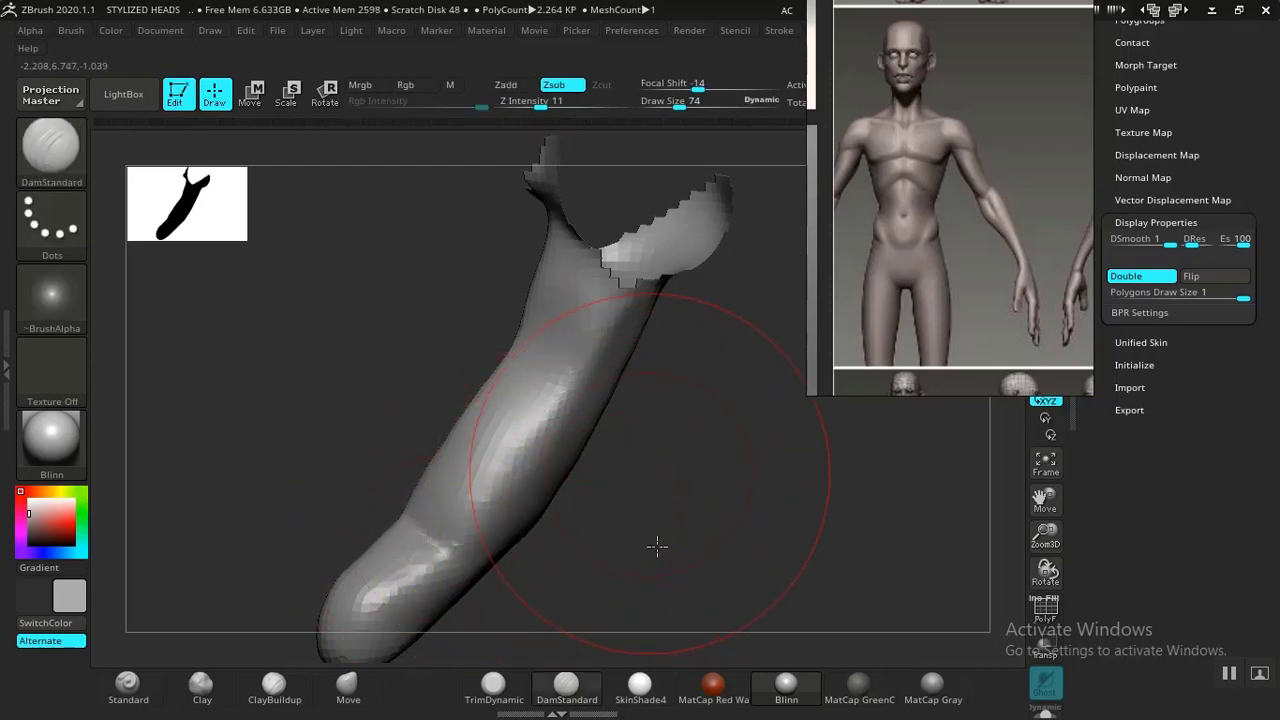
pyautogui.moveTo(657, 545); pyautogui.dragTo(593, 458)
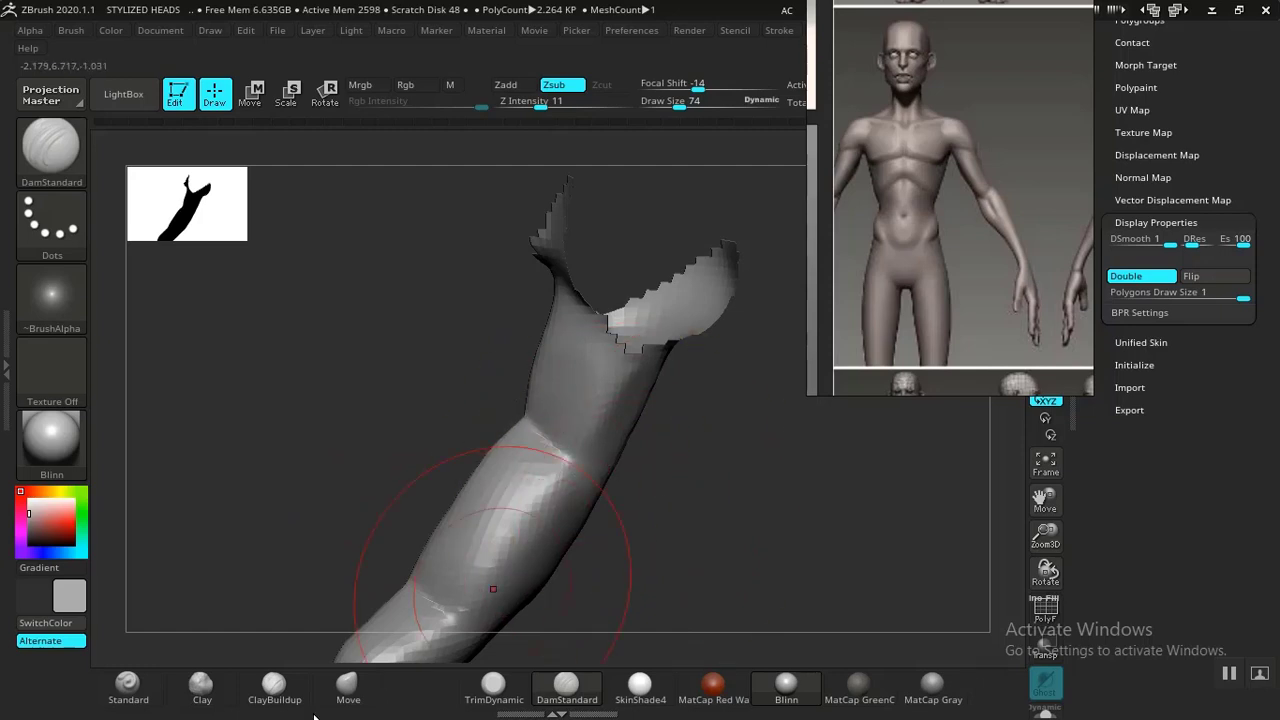
pyautogui.click(273, 690)
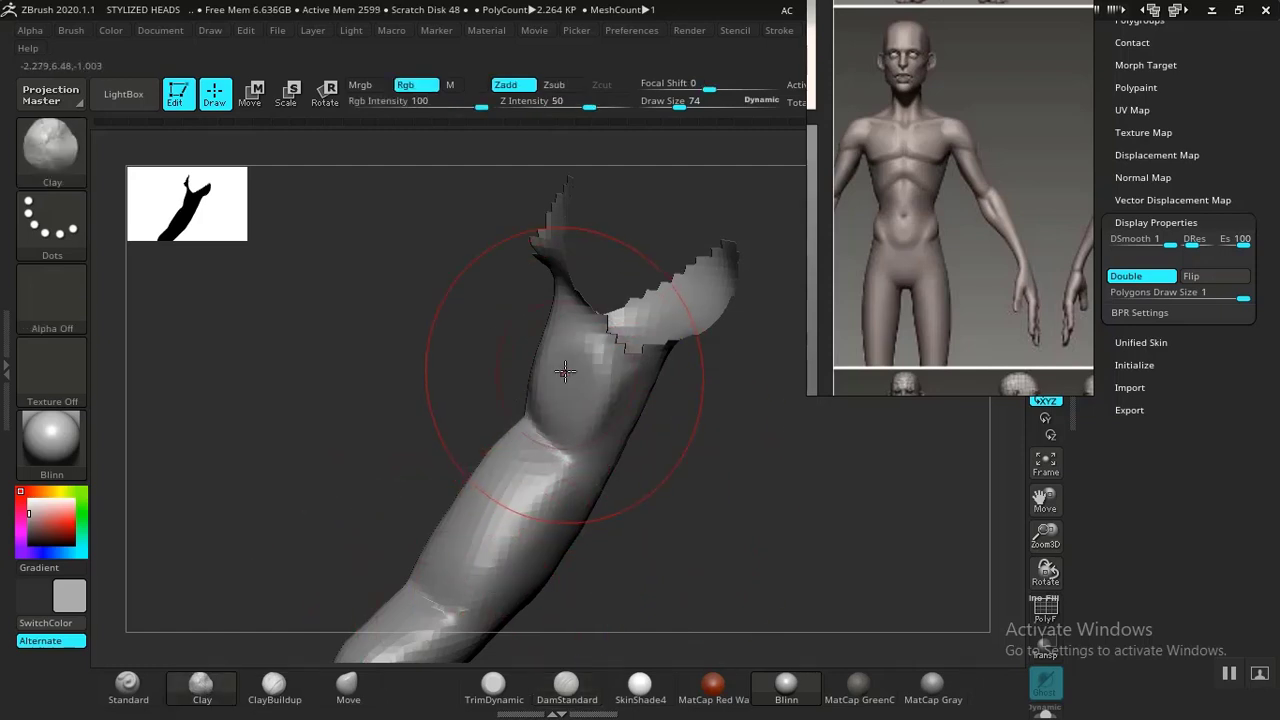
pyautogui.press('shift')
pyautogui.moveTo(582, 364)
pyautogui.keyDown('shift'); pyautogui.mouseDown()
pyautogui.moveTo(556, 368)
pyautogui.moveTo(608, 423)
pyautogui.moveTo(591, 420)
pyautogui.mouseUp(); pyautogui.keyUp('shift')
# Smooth the raised knuckle on the back of the ring finger
pyautogui.moveTo(760, 480)
pyautogui.mouseDown()
pyautogui.moveTo(786, 500)
pyautogui.moveTo(570, 372)
pyautogui.moveTo(579, 388)
pyautogui.moveTo(554, 514)
pyautogui.mouseUp()
pyautogui.moveTo(657, 530); pyautogui.dragTo(586, 523)
pyautogui.keyDown('alt'); pyautogui.moveTo(651, 460); pyautogui.dragTo(690, 487); pyautogui.keyUp('alt')
pyautogui.moveTo(690, 487)
pyautogui.mouseDown()
pyautogui.moveTo(662, 486)
pyautogui.moveTo(734, 463)
pyautogui.moveTo(806, 463)
pyautogui.moveTo(781, 516)
pyautogui.moveTo(623, 534)
pyautogui.moveTo(620, 423)
pyautogui.moveTo(758, 527)
pyautogui.moveTo(657, 434)
pyautogui.moveTo(714, 503)
pyautogui.moveTo(657, 449)
pyautogui.moveTo(730, 457)
pyautogui.moveTo(669, 474)
pyautogui.moveTo(657, 457)
pyautogui.moveTo(669, 577)
pyautogui.moveTo(502, 548)
pyautogui.mouseUp()
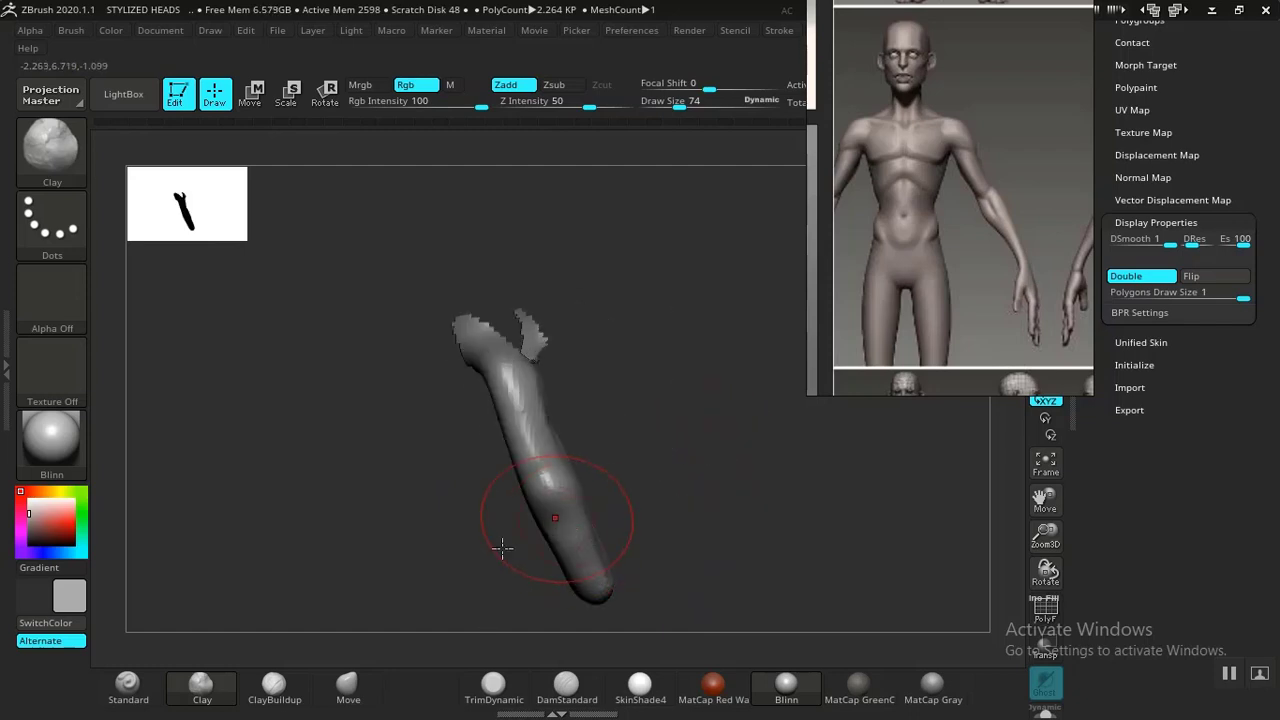
pyautogui.press('shift')
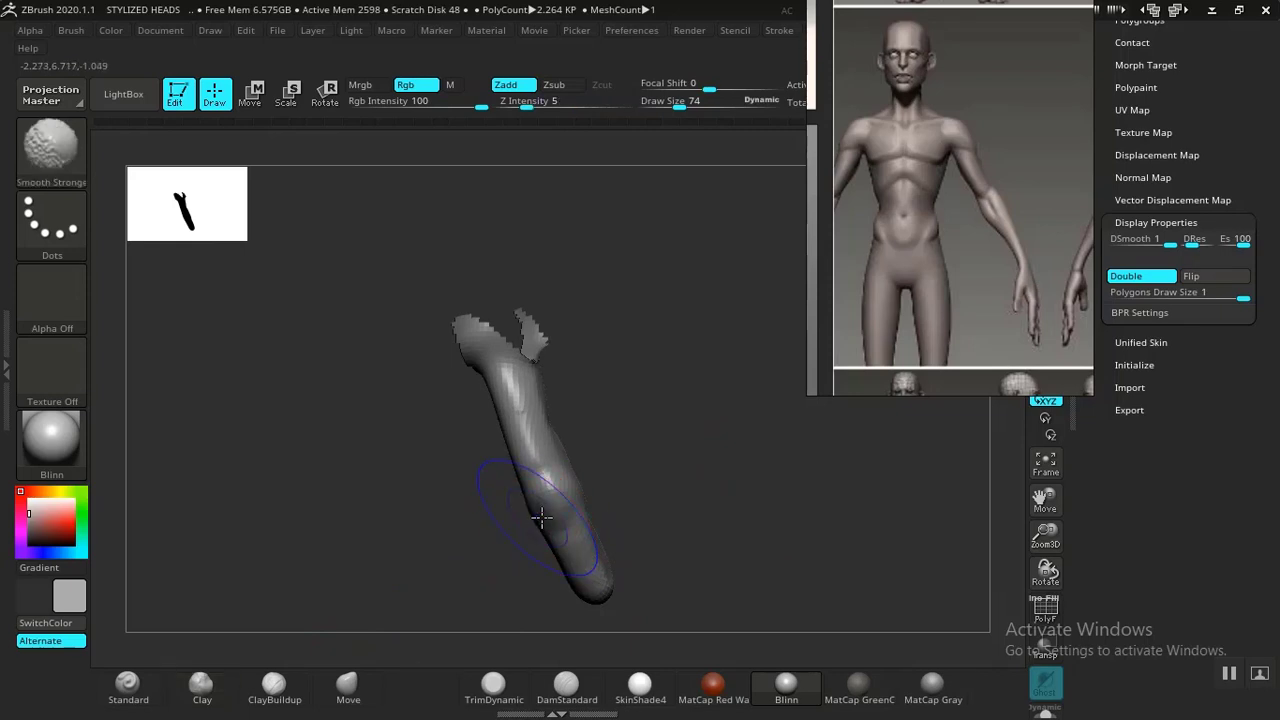
# Unhide the whole figure and examine the palm side of the fingers
pyautogui.keyDown('alt'); pyautogui.moveTo(660, 471); pyautogui.dragTo(689, 474); pyautogui.keyUp('alt')
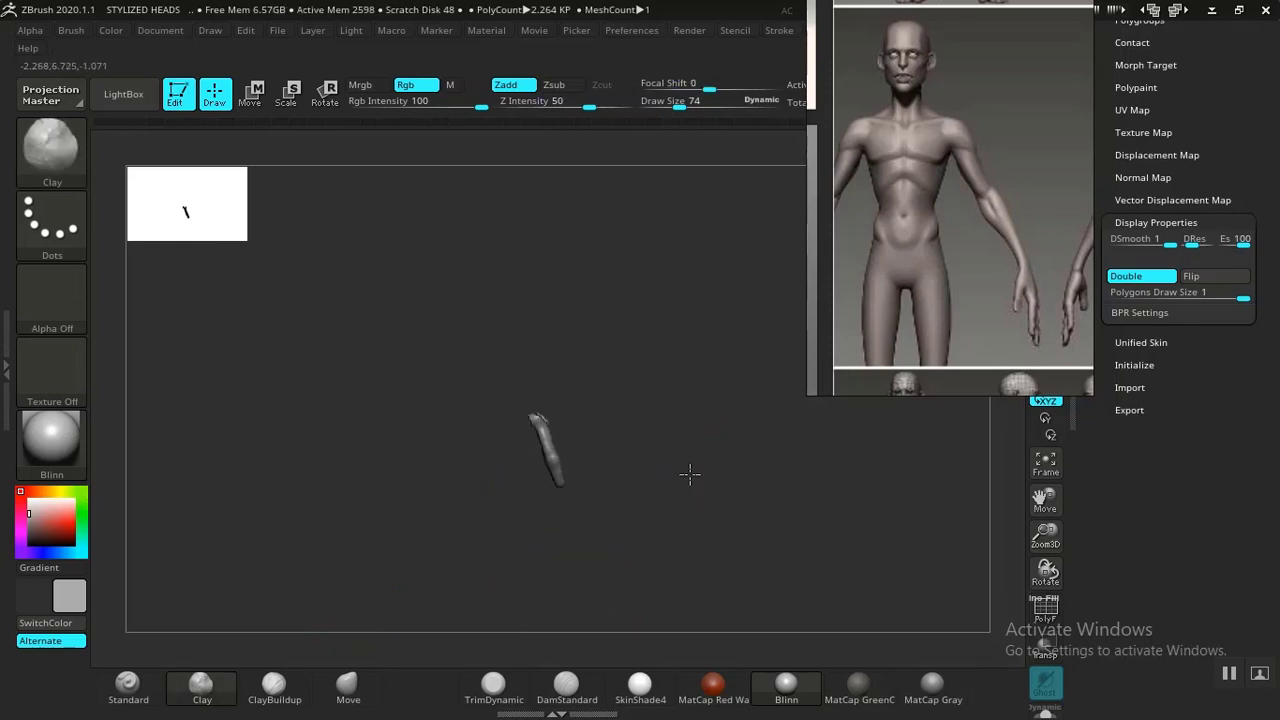
pyautogui.keyDown('ctrl'); pyautogui.keyDown('shift'); pyautogui.click(717, 460); pyautogui.keyUp('shift'); pyautogui.keyUp('ctrl')
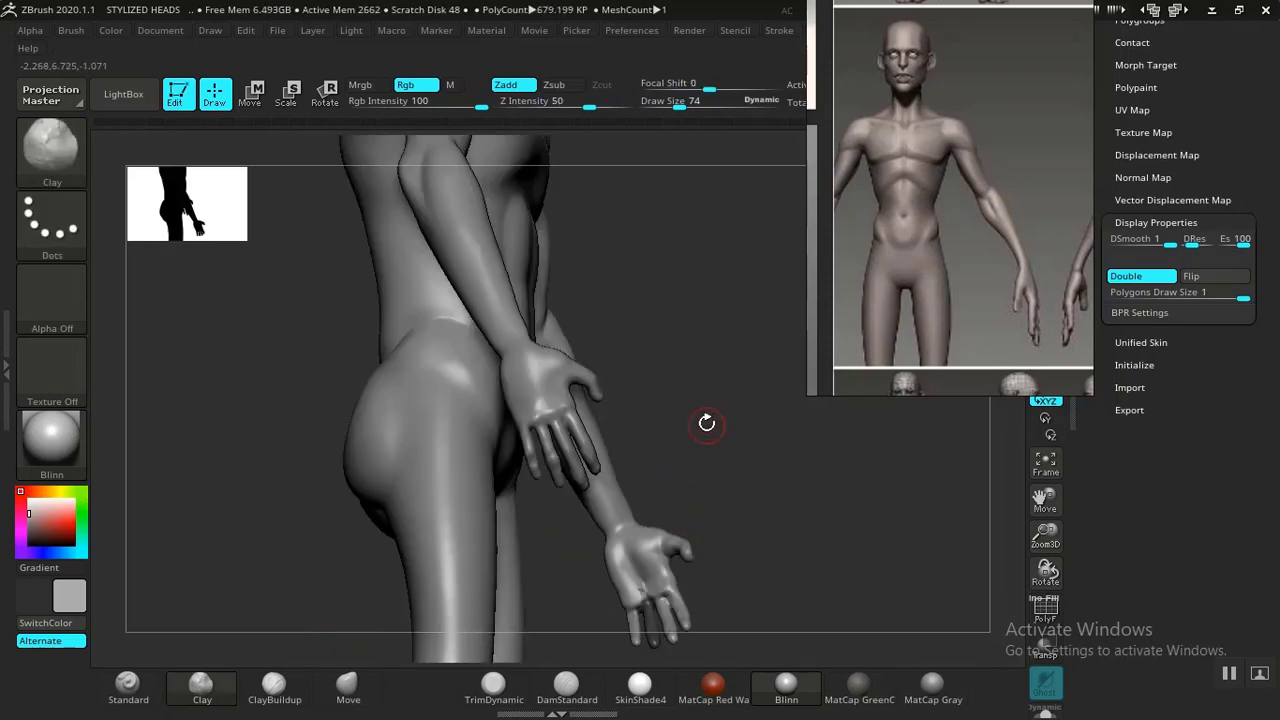
pyautogui.keyDown('alt'); pyautogui.moveTo(886, 645); pyautogui.dragTo(761, 408); pyautogui.keyUp('alt')
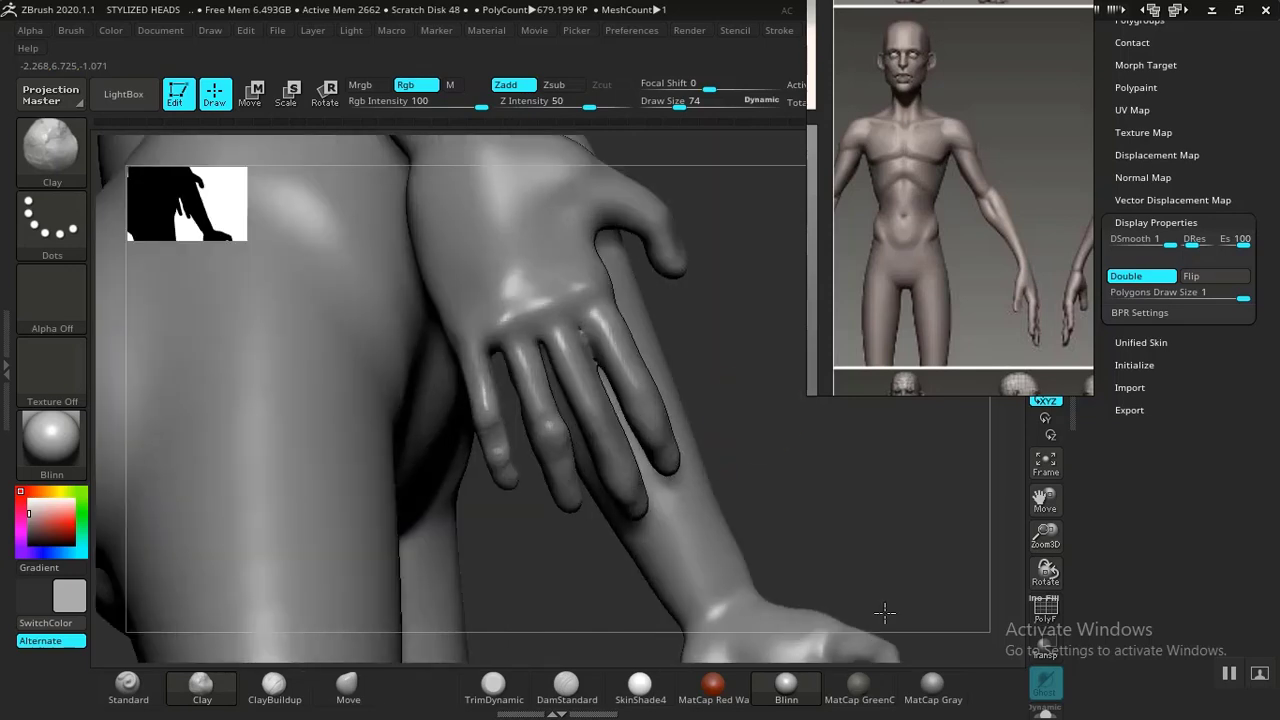
pyautogui.keyDown('alt'); pyautogui.moveTo(885, 613); pyautogui.dragTo(760, 571); pyautogui.keyUp('alt')
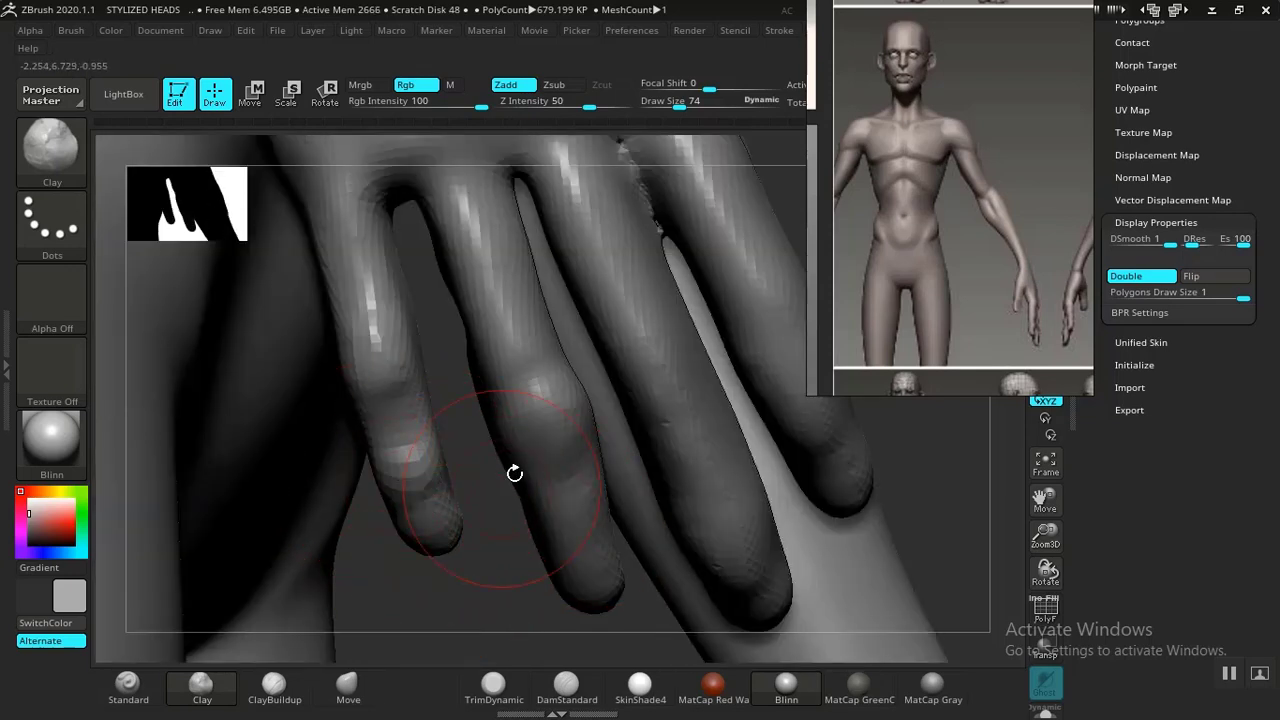
pyautogui.moveTo(499, 570)
pyautogui.mouseDown()
pyautogui.moveTo(333, 599)
pyautogui.moveTo(454, 553)
pyautogui.mouseUp()
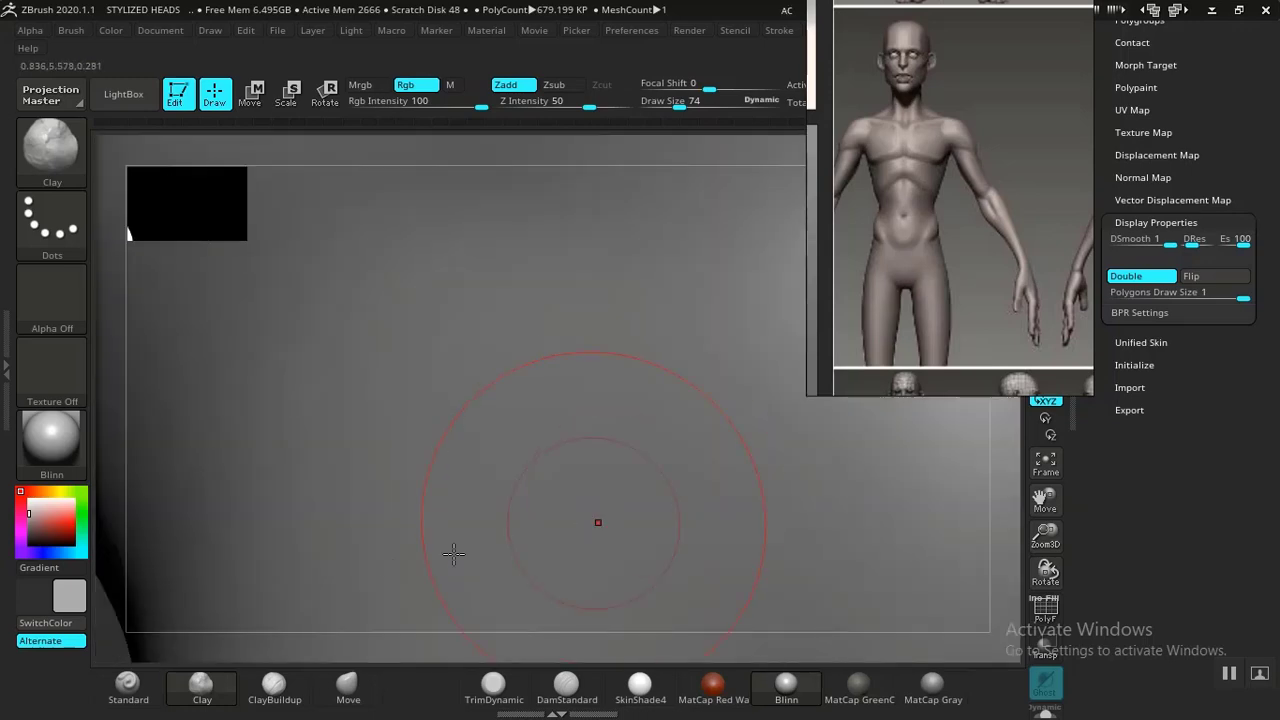
pyautogui.moveTo(124, 637); pyautogui.dragTo(136, 638)
# Carve the little finger's crease near the palm with DamStandard, then smooth and fill its middle segment with the Clay brush
pyautogui.click(567, 686)
pyautogui.moveTo(723, 583); pyautogui.dragTo(646, 457)
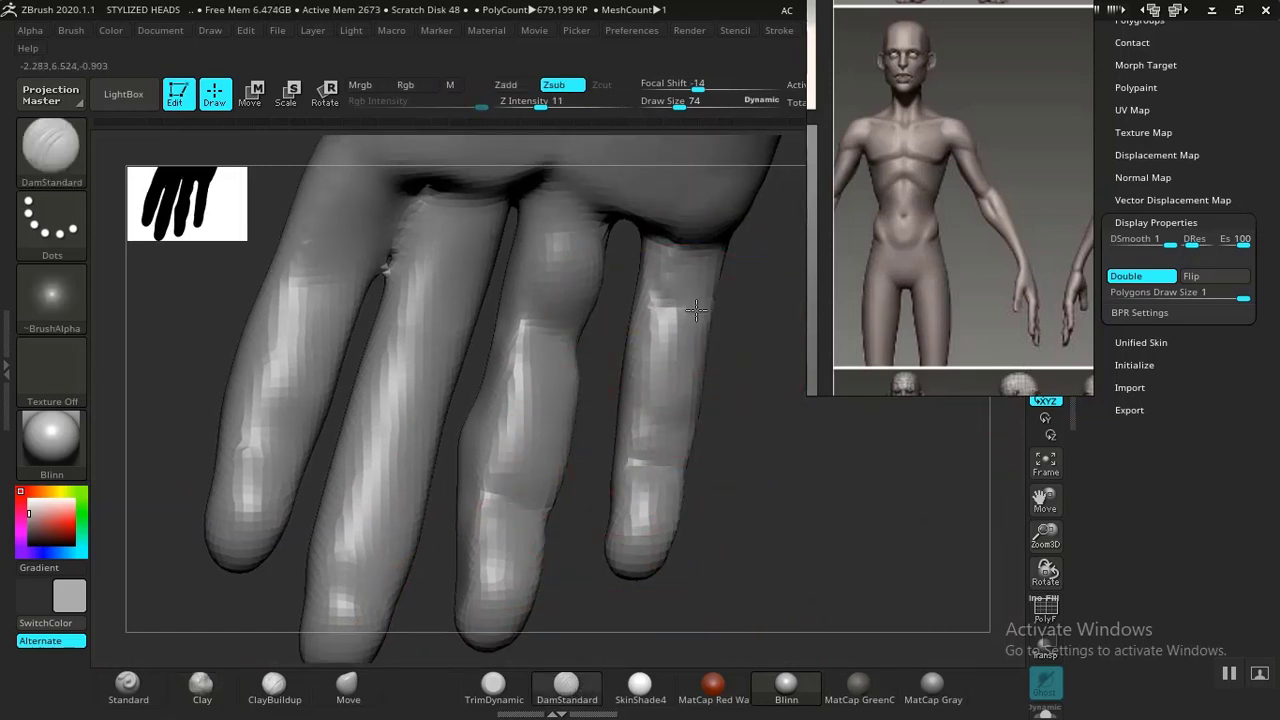
pyautogui.moveTo(695, 311); pyautogui.dragTo(658, 308)
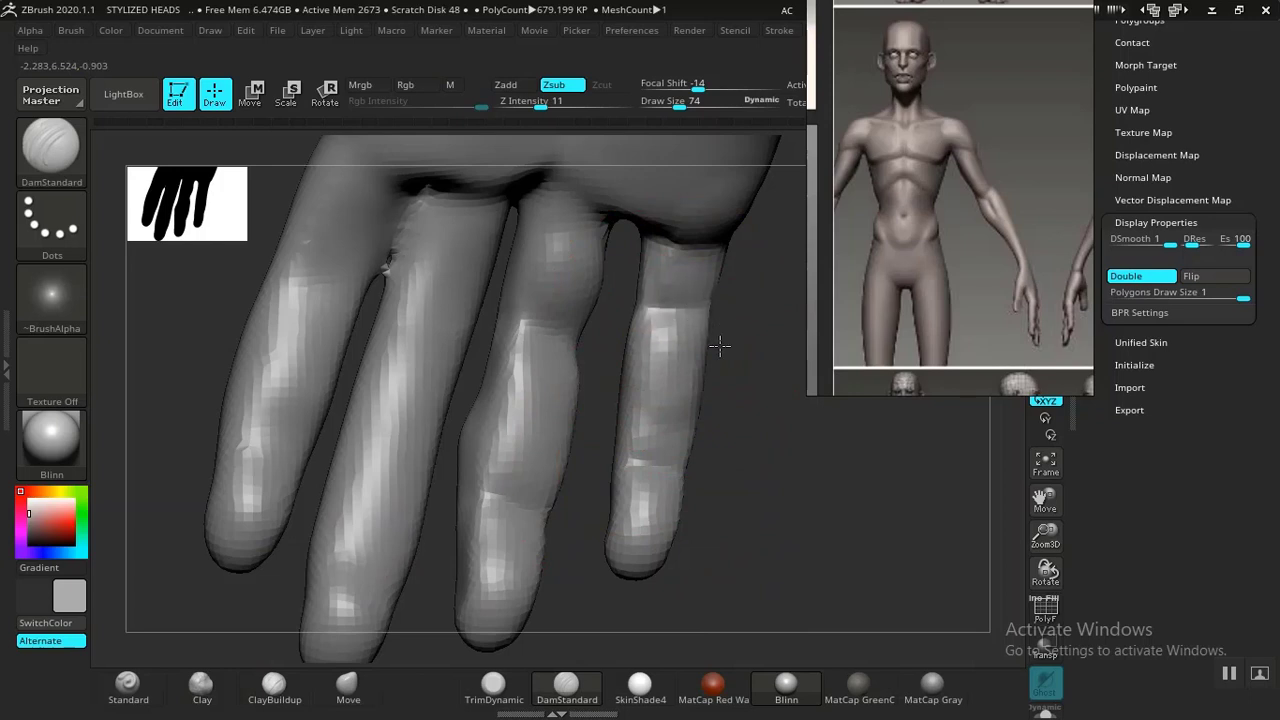
pyautogui.keyDown('shift'); pyautogui.moveTo(674, 409); pyautogui.dragTo(662, 448); pyautogui.keyUp('shift')
pyautogui.click(220, 690)
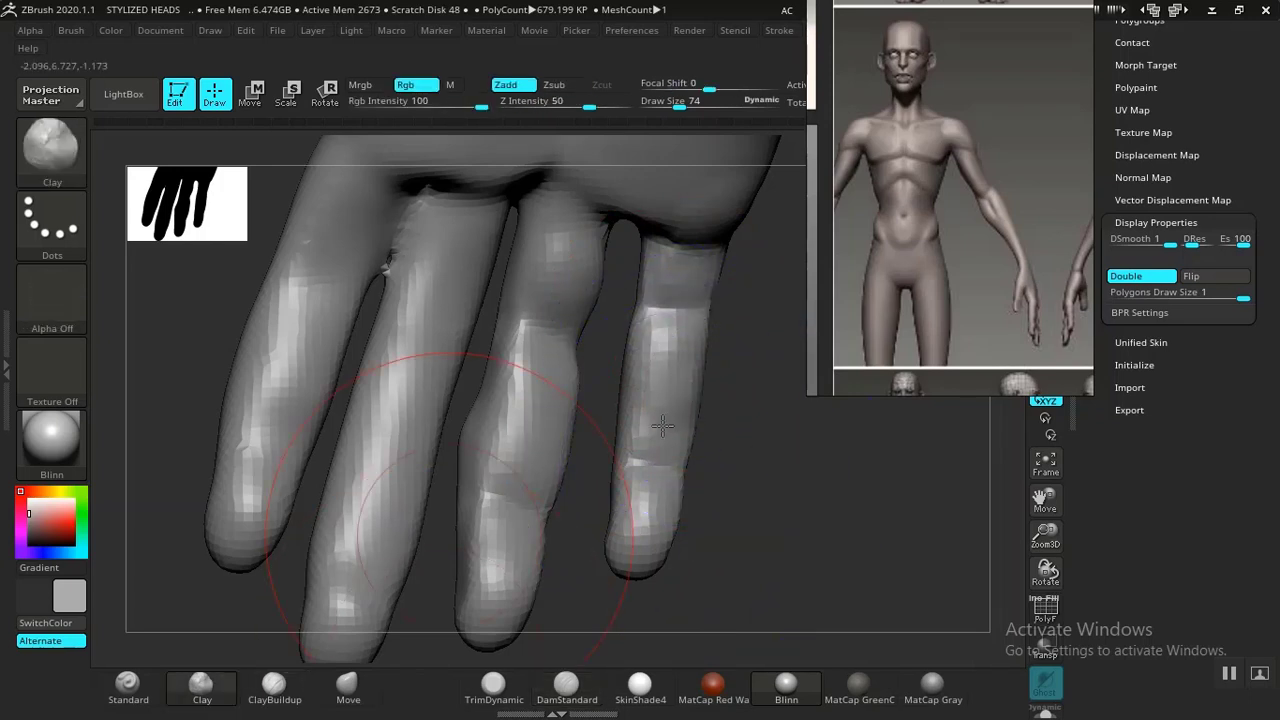
pyautogui.moveTo(668, 382)
pyautogui.mouseDown()
pyautogui.moveTo(660, 371)
pyautogui.moveTo(664, 408)
pyautogui.moveTo(680, 386)
pyautogui.mouseUp()
# Isolate the middle finger's polygroup and turn on the polyframe display
pyautogui.moveTo(849, 491)
pyautogui.mouseDown()
pyautogui.moveTo(925, 478)
pyautogui.moveTo(826, 534)
pyautogui.moveTo(702, 527)
pyautogui.moveTo(857, 517)
pyautogui.moveTo(383, 531)
pyautogui.moveTo(594, 551)
pyautogui.moveTo(571, 568)
pyautogui.moveTo(589, 566)
pyautogui.moveTo(534, 500)
pyautogui.moveTo(371, 499)
pyautogui.moveTo(323, 523)
pyautogui.moveTo(294, 514)
pyautogui.moveTo(316, 512)
pyautogui.mouseUp()
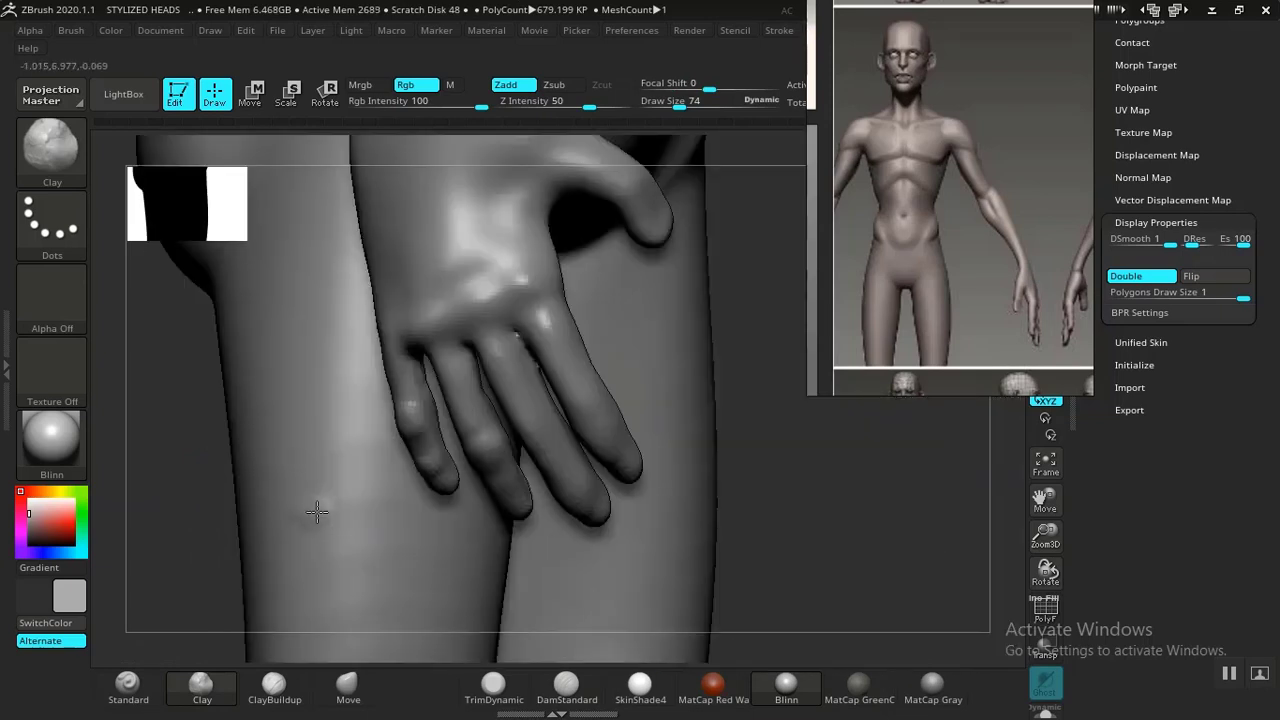
pyautogui.moveTo(820, 475); pyautogui.dragTo(699, 468)
pyautogui.keyDown('ctrl'); pyautogui.keyDown('shift'); pyautogui.click(724, 426); pyautogui.keyUp('shift'); pyautogui.keyUp('ctrl')
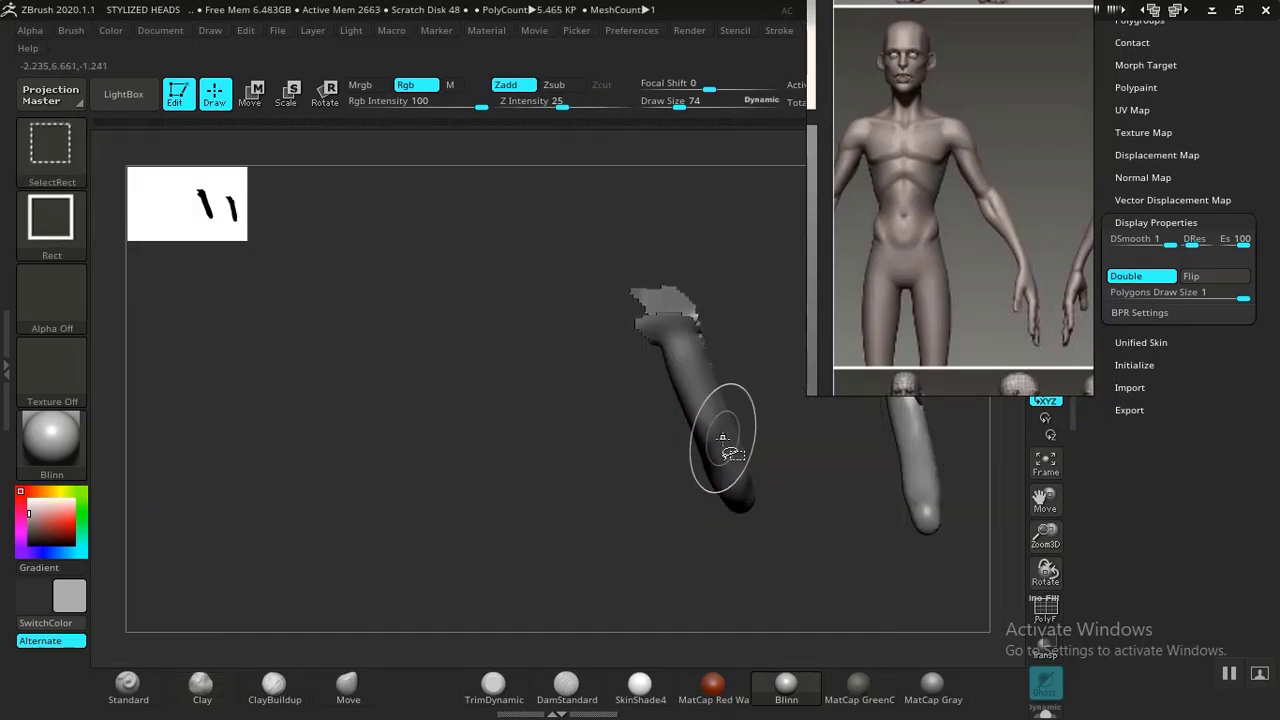
pyautogui.moveTo(622, 529); pyautogui.dragTo(593, 503)
pyautogui.hotkey('shift', 'f')
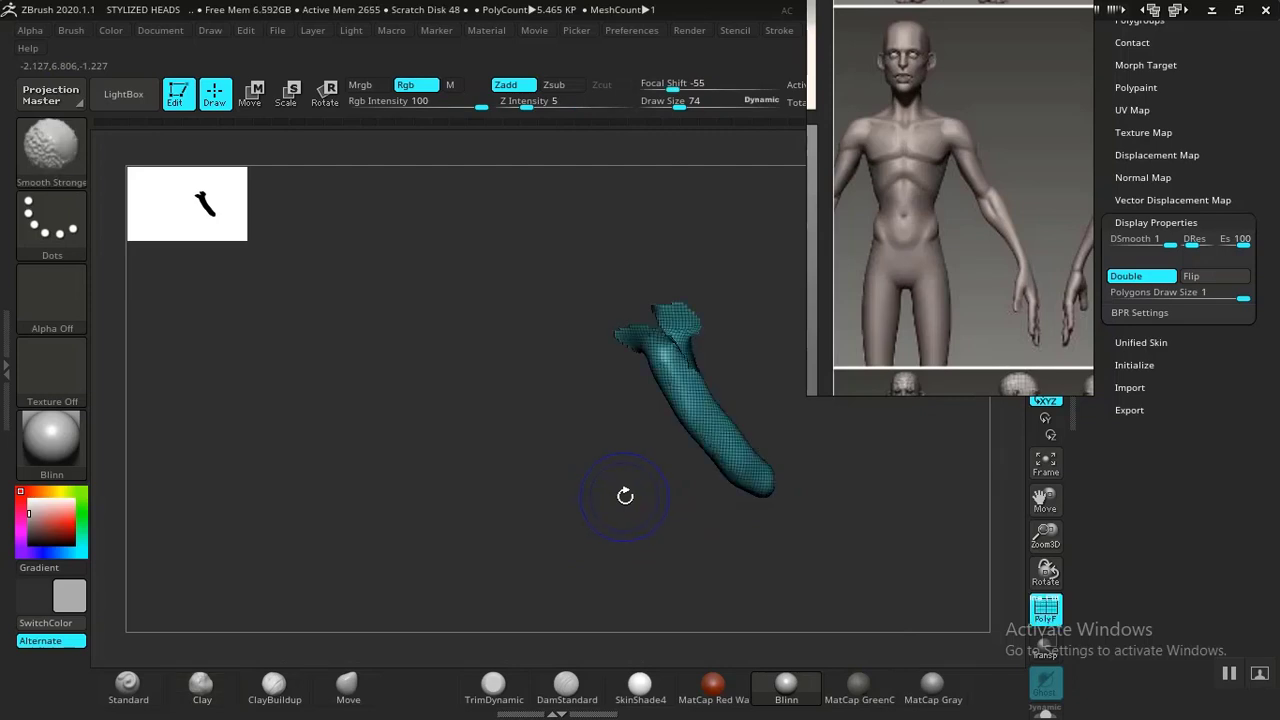
# Assign the middle finger a new polygroup through masking and isolate that finger alone with the polyframe display off
pyautogui.moveTo(484, 304)
pyautogui.keyDown('ctrl'); pyautogui.mouseDown()
pyautogui.moveTo(806, 580)
pyautogui.moveTo(686, 244)
pyautogui.moveTo(547, 236)
pyautogui.mouseUp(); pyautogui.keyUp('ctrl')
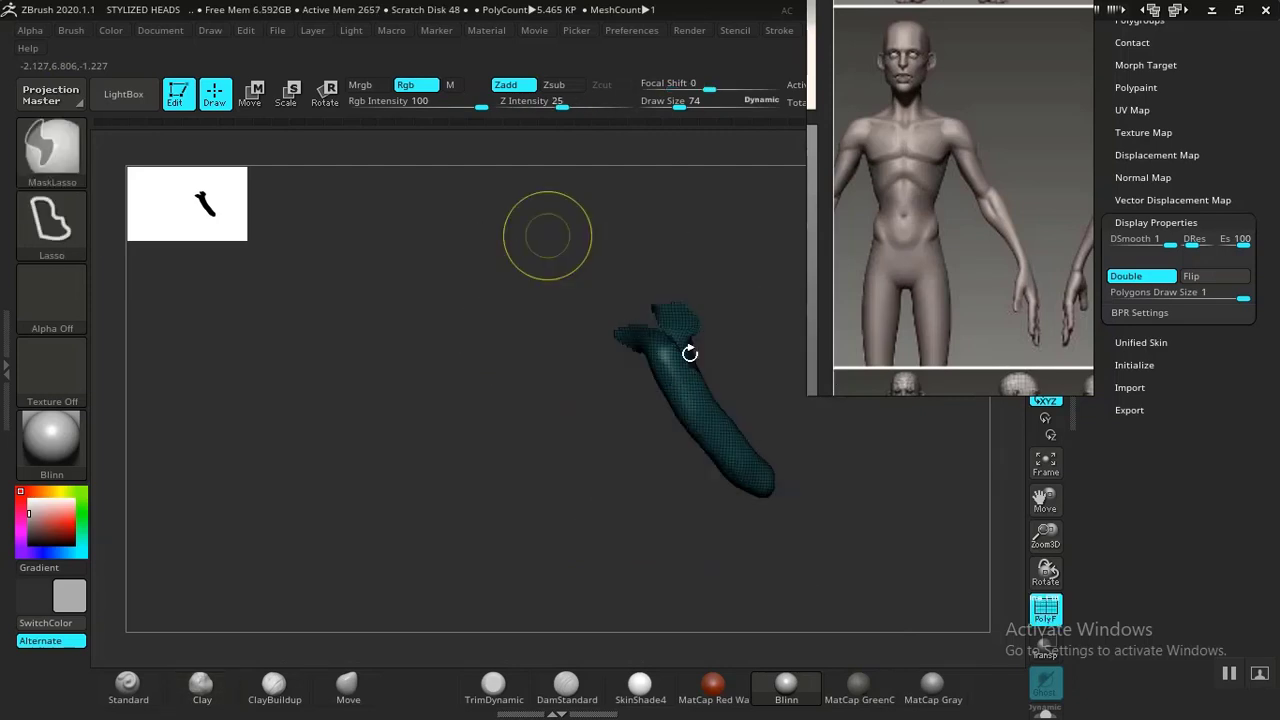
pyautogui.hotkey('ctrl', 'i')
pyautogui.moveTo(500, 287)
pyautogui.keyDown('ctrl'); pyautogui.mouseDown()
pyautogui.moveTo(786, 606)
pyautogui.moveTo(569, 257)
pyautogui.moveTo(530, 268)
pyautogui.mouseUp(); pyautogui.keyUp('ctrl')
pyautogui.hotkey('ctrl', 'w')
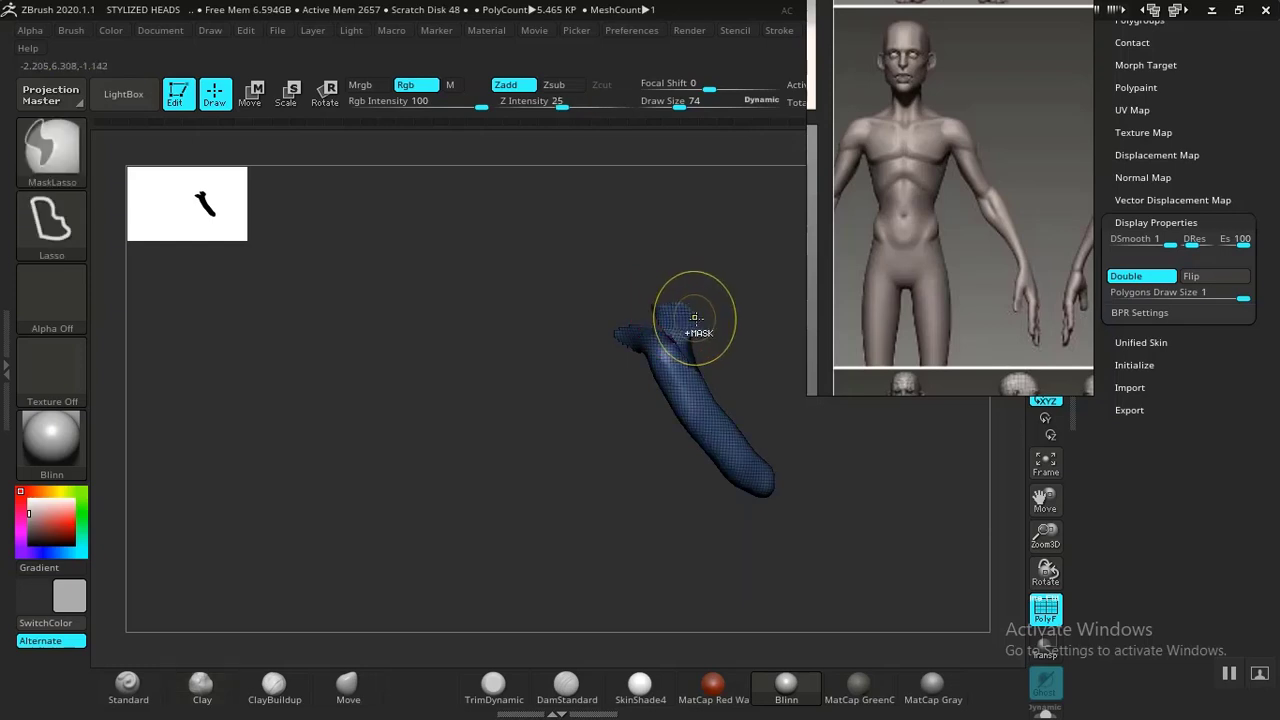
pyautogui.keyDown('ctrl'); pyautogui.keyDown('shift'); pyautogui.click(641, 421); pyautogui.keyUp('shift'); pyautogui.keyUp('ctrl')
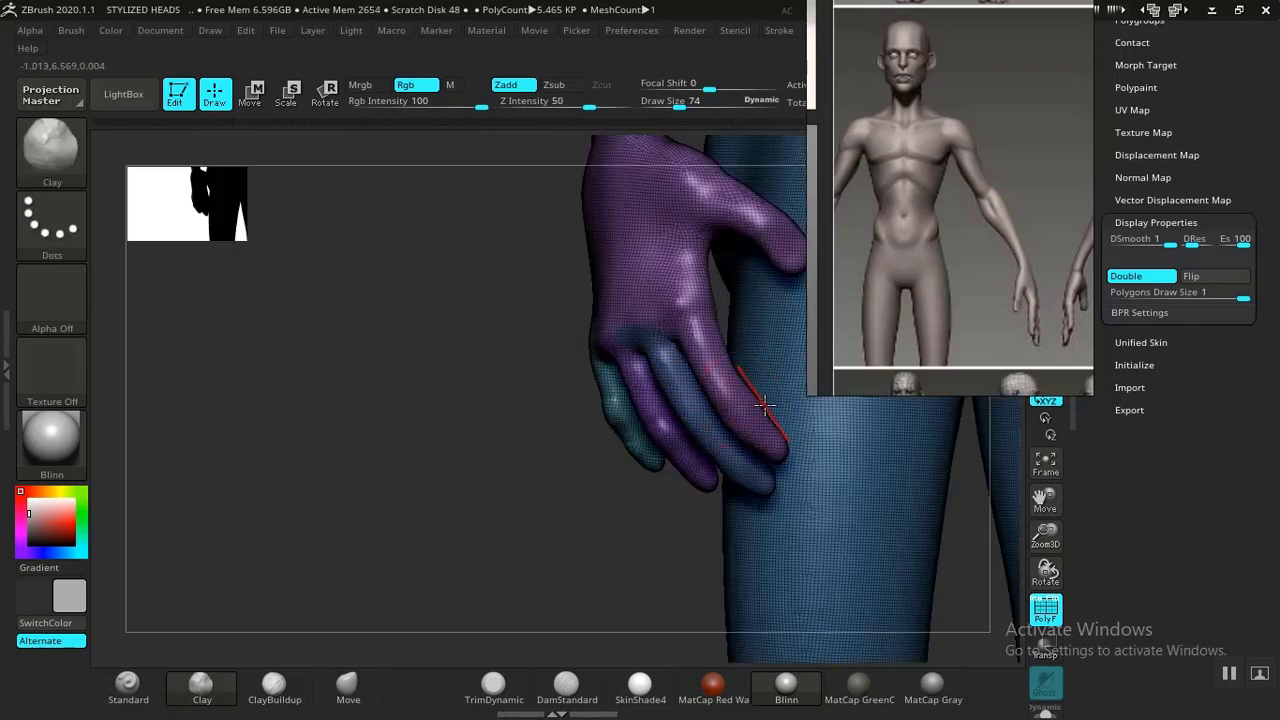
pyautogui.keyDown('ctrl'); pyautogui.keyDown('shift'); pyautogui.click(693, 400); pyautogui.keyUp('shift'); pyautogui.keyUp('ctrl')
pyautogui.hotkey('shift', 'f')
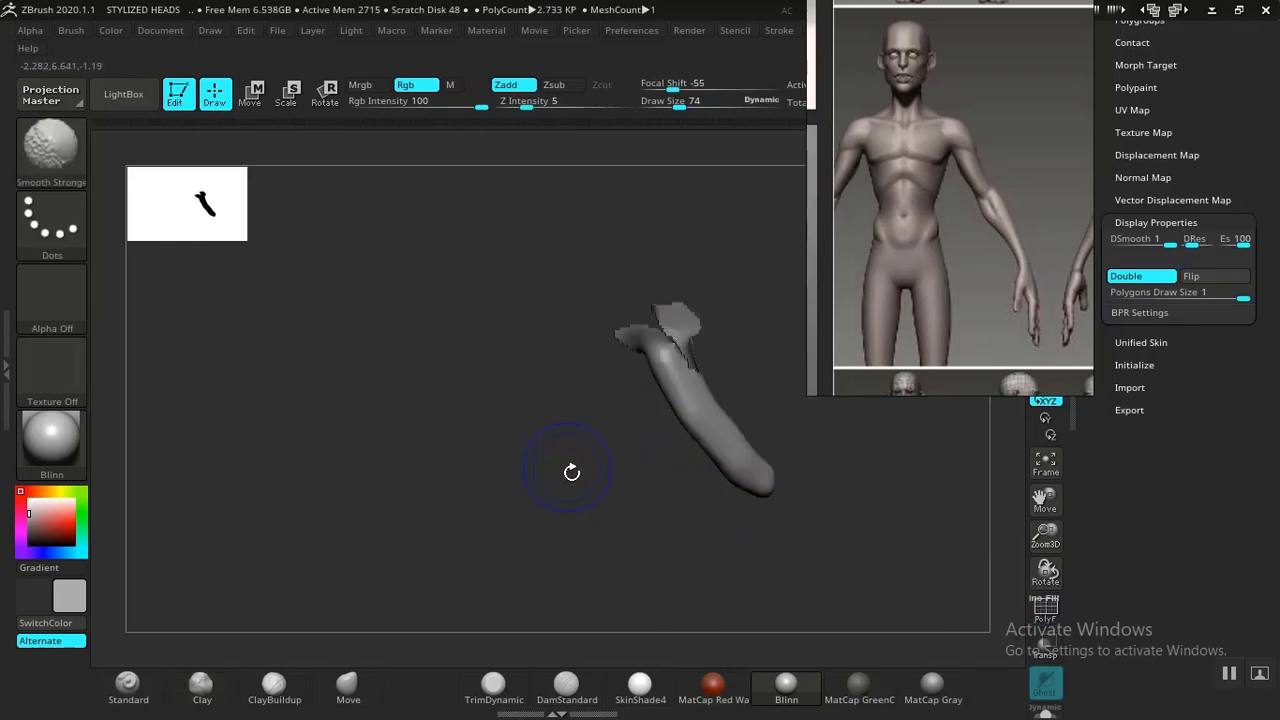
# Carve creases across the middle finger's two joints on the palm side with the DamStandard brush
pyautogui.moveTo(553, 472)
pyautogui.keyDown('alt'); pyautogui.mouseDown()
pyautogui.moveTo(643, 534)
pyautogui.moveTo(442, 462)
pyautogui.moveTo(443, 489)
pyautogui.moveTo(420, 403)
pyautogui.moveTo(354, 486)
pyautogui.moveTo(286, 484)
pyautogui.mouseUp(); pyautogui.keyUp('alt')
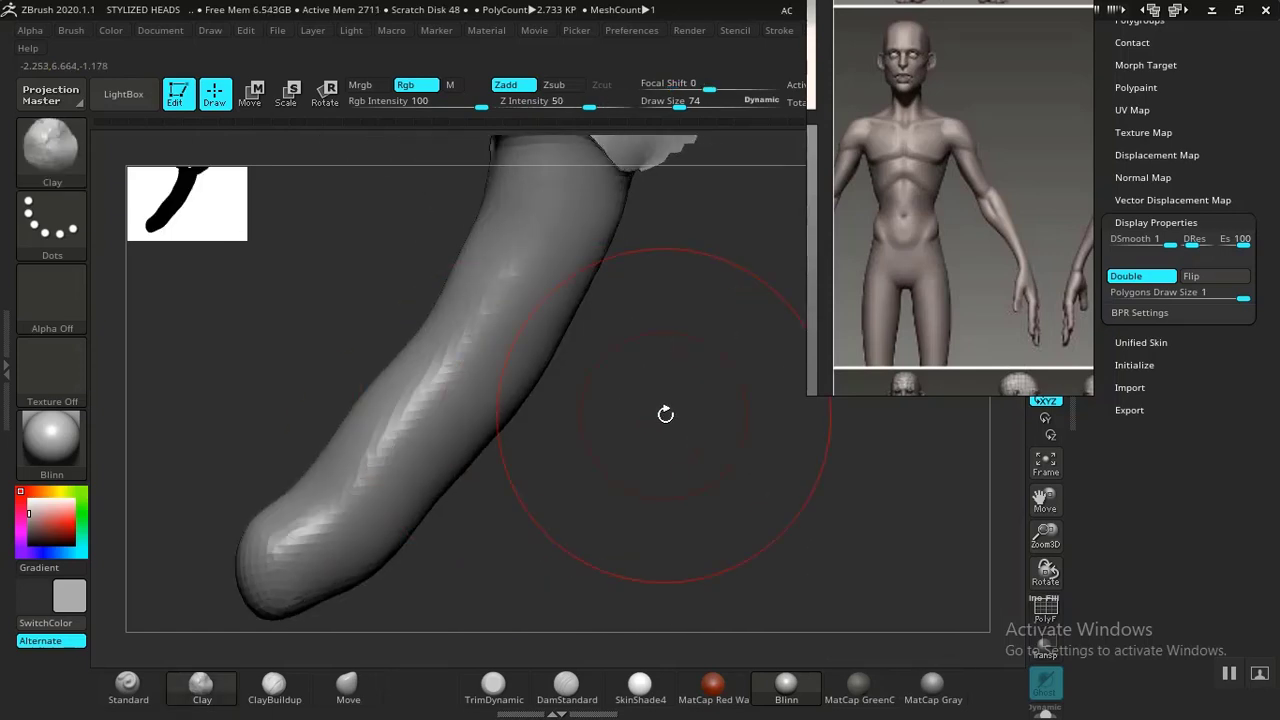
pyautogui.moveTo(666, 414); pyautogui.dragTo(649, 480)
pyautogui.click(561, 702)
pyautogui.moveTo(606, 612)
pyautogui.mouseDown()
pyautogui.moveTo(380, 537)
pyautogui.moveTo(384, 549)
pyautogui.moveTo(396, 530)
pyautogui.mouseUp()
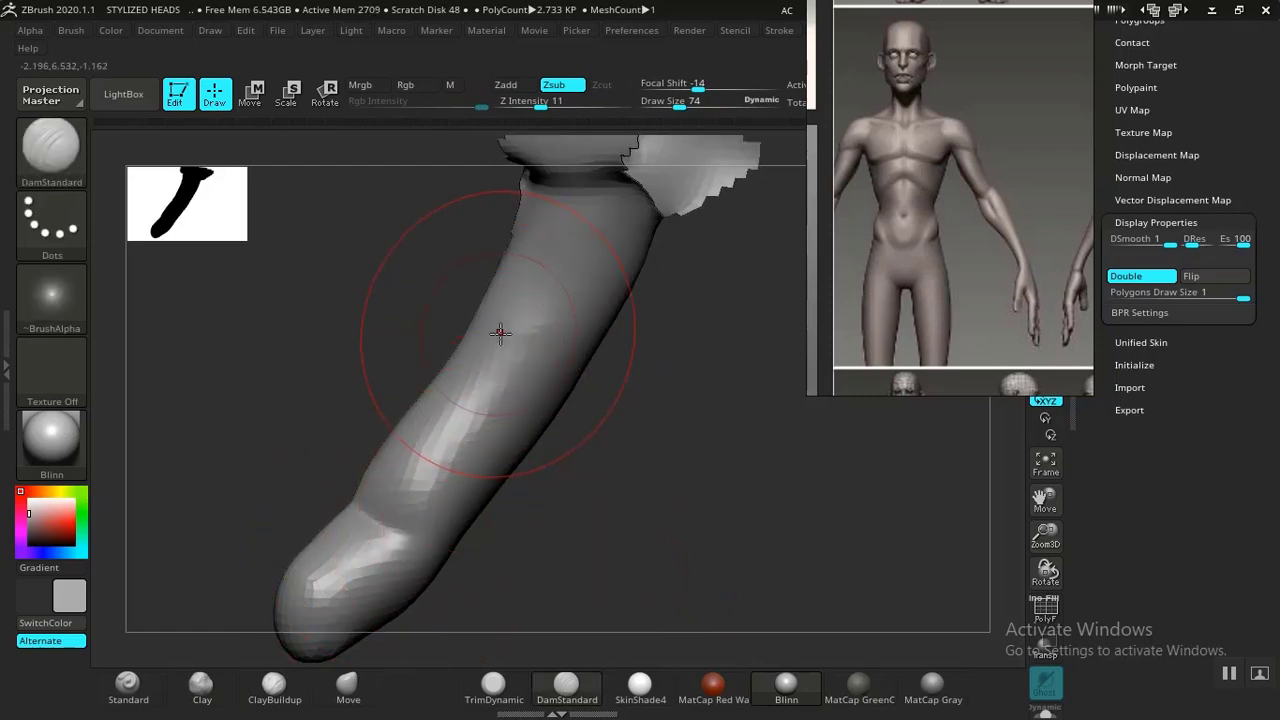
pyautogui.moveTo(500, 333)
pyautogui.mouseDown()
pyautogui.moveTo(523, 337)
pyautogui.moveTo(500, 333)
pyautogui.mouseUp()
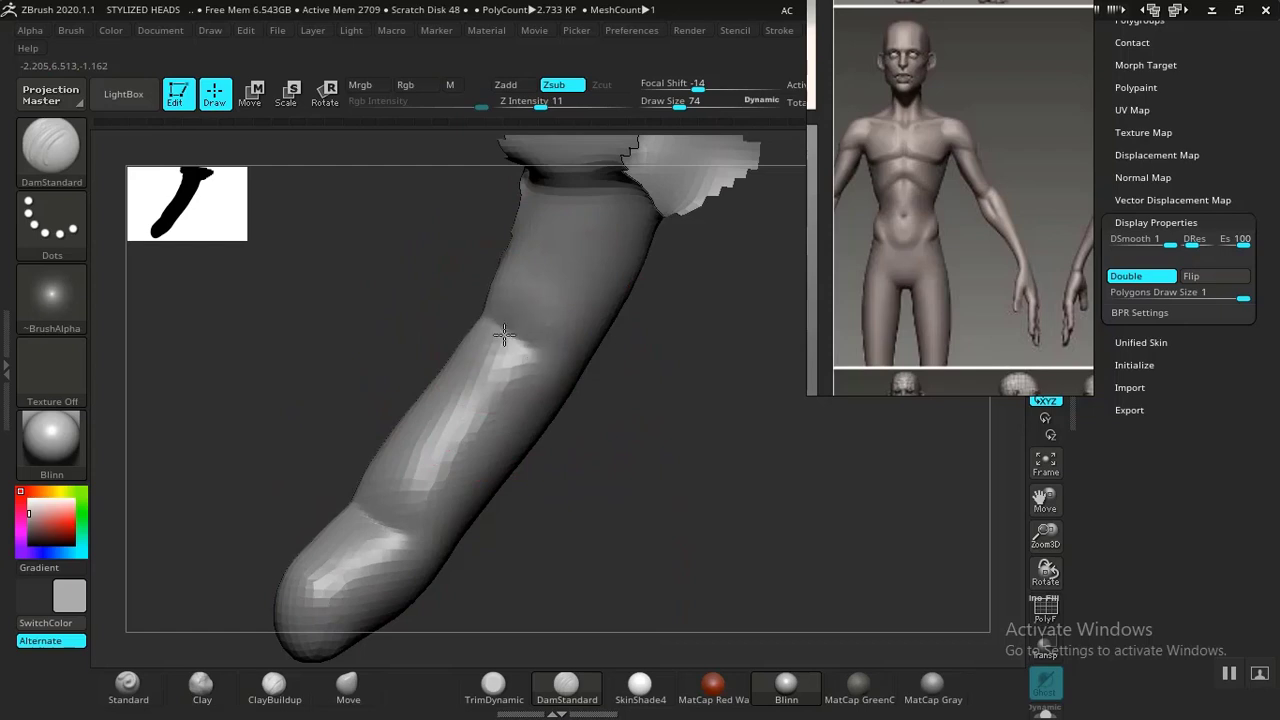
pyautogui.moveTo(708, 465); pyautogui.dragTo(516, 331)
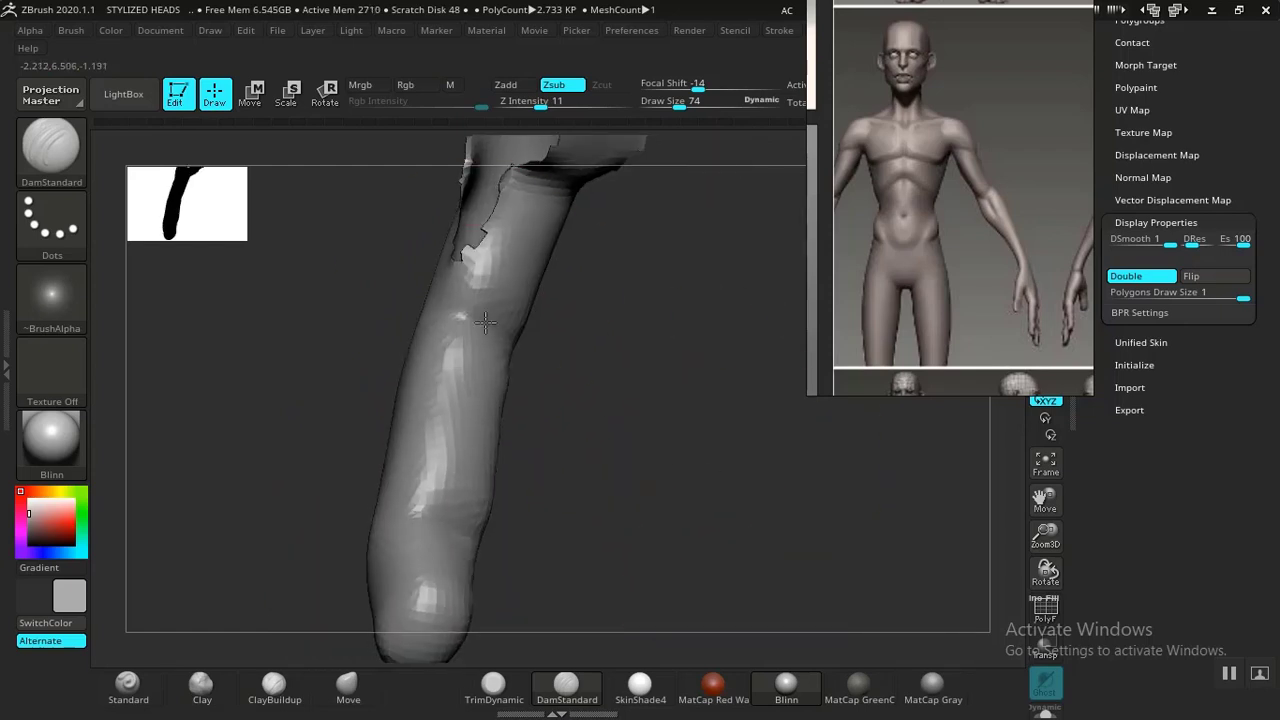
pyautogui.moveTo(586, 401); pyautogui.dragTo(531, 442)
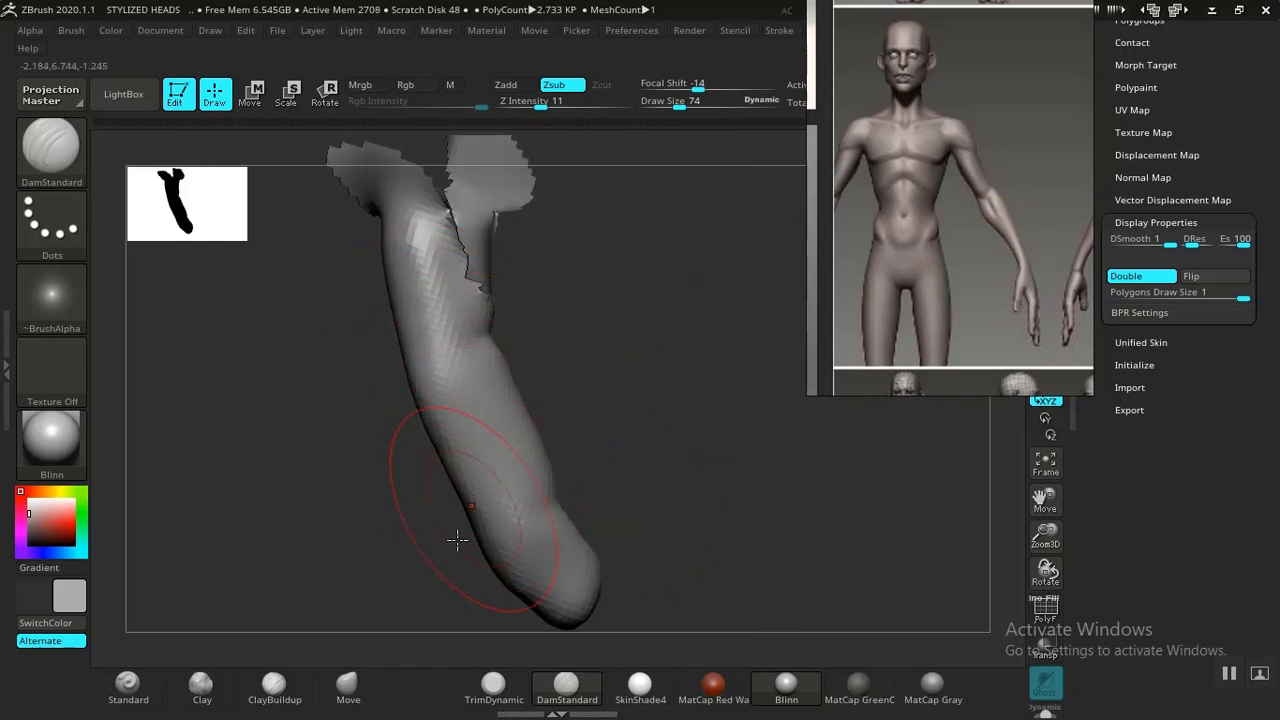
# Adjust the middle finger's outline along its back and underside with the Move brush
pyautogui.click(347, 684)
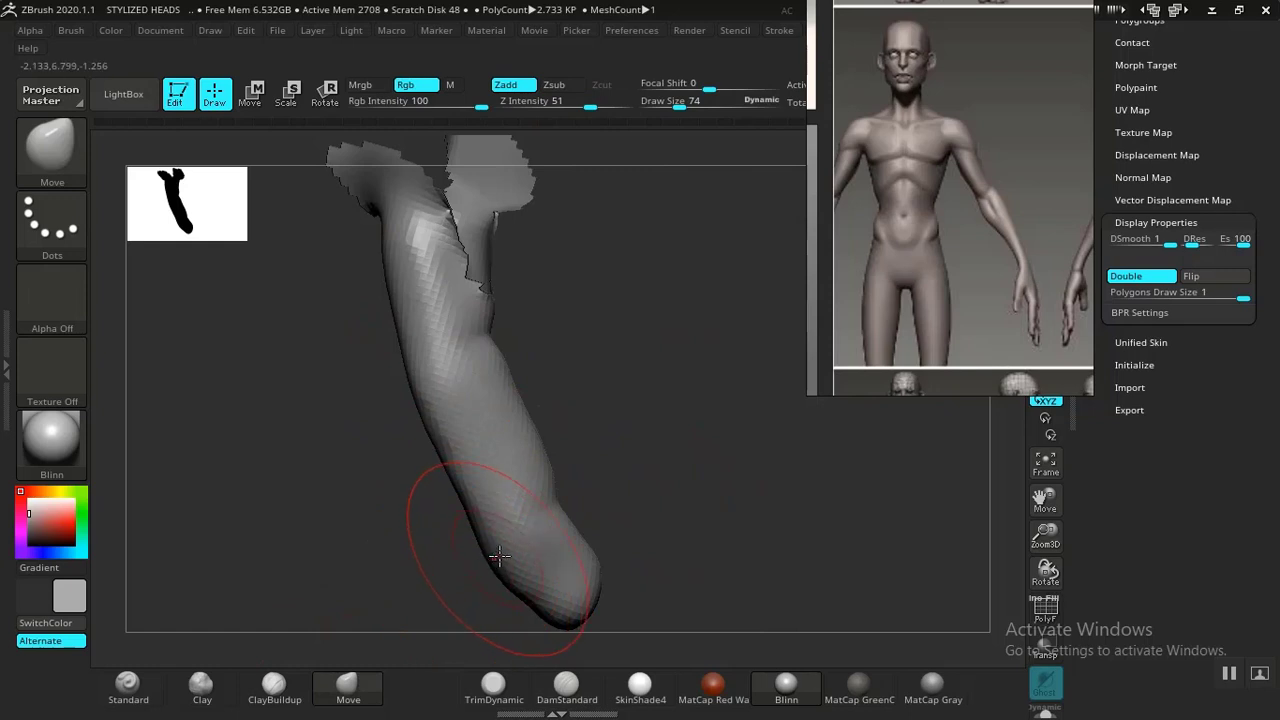
pyautogui.moveTo(499, 556); pyautogui.dragTo(496, 542)
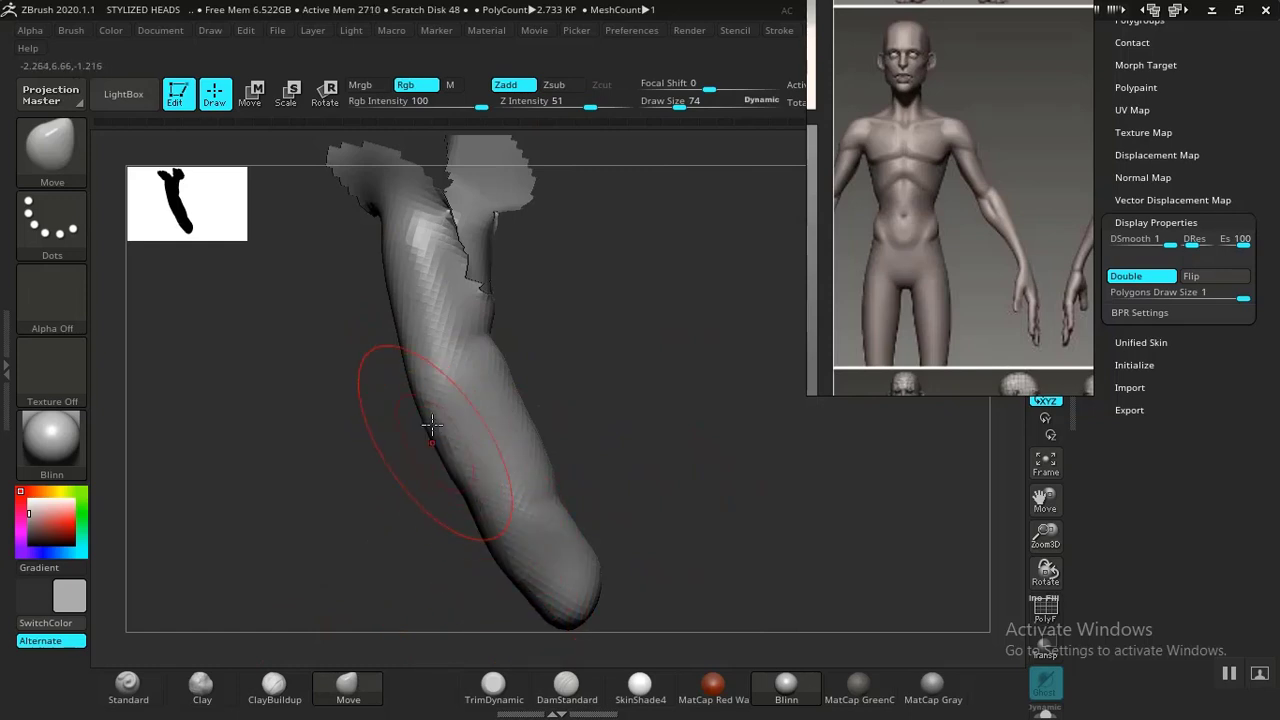
pyautogui.moveTo(459, 468); pyautogui.dragTo(470, 482)
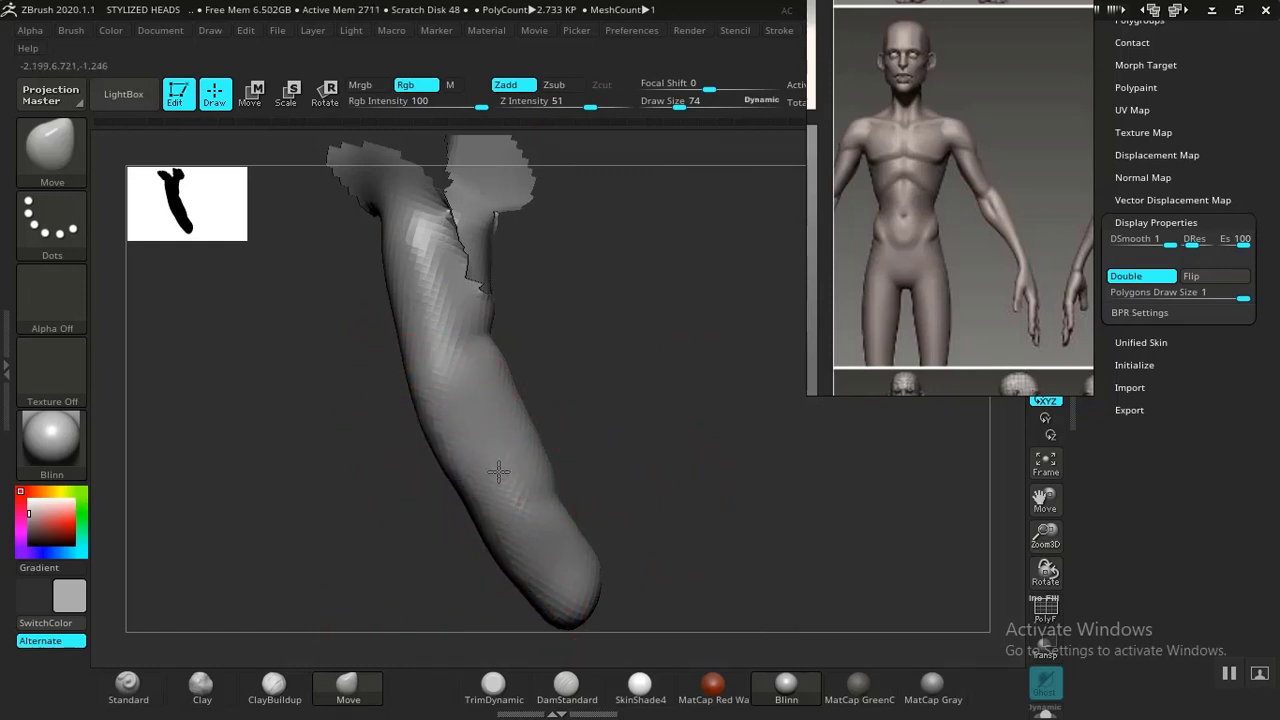
pyautogui.moveTo(639, 428)
pyautogui.mouseDown()
pyautogui.moveTo(627, 443)
pyautogui.moveTo(677, 335)
pyautogui.moveTo(626, 366)
pyautogui.moveTo(691, 480)
pyautogui.moveTo(737, 440)
pyautogui.mouseUp()
pyautogui.moveTo(561, 387)
pyautogui.mouseDown()
pyautogui.moveTo(574, 400)
pyautogui.moveTo(562, 376)
pyautogui.moveTo(516, 379)
pyautogui.mouseUp()
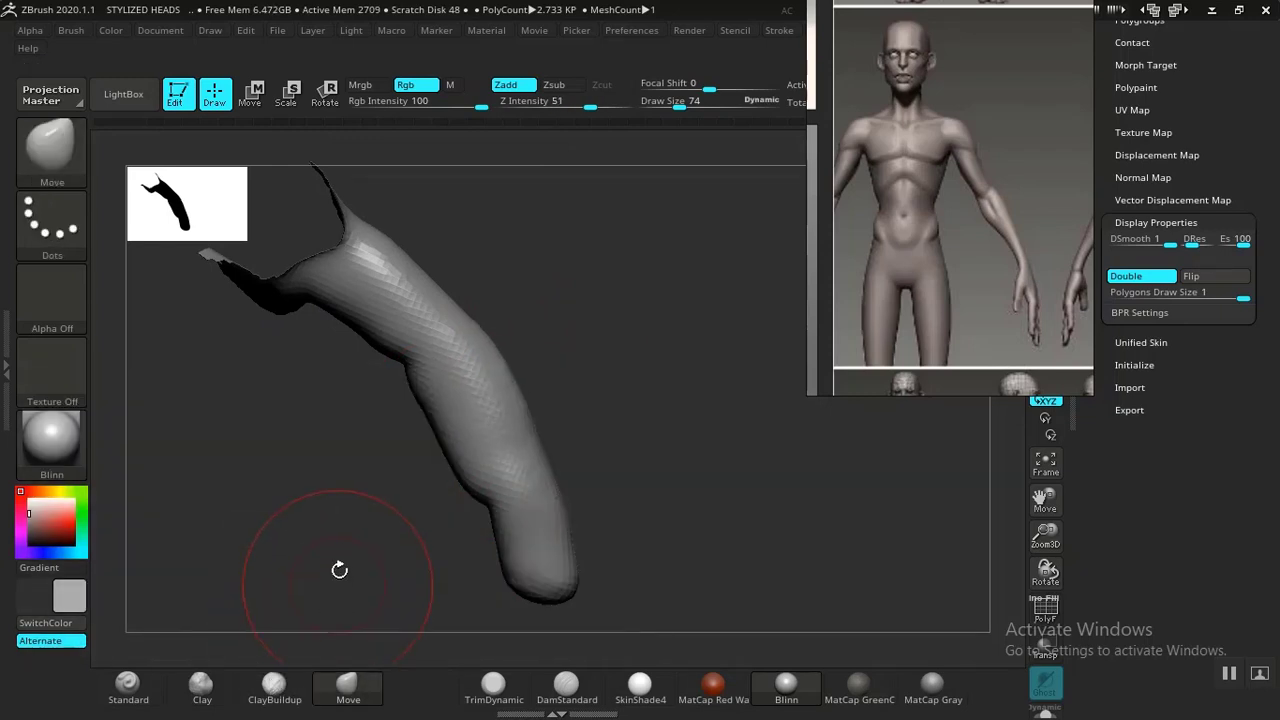
# Build up the middle finger's knuckle with the ClayBuildup brush and smooth the added volume
pyautogui.click(270, 686)
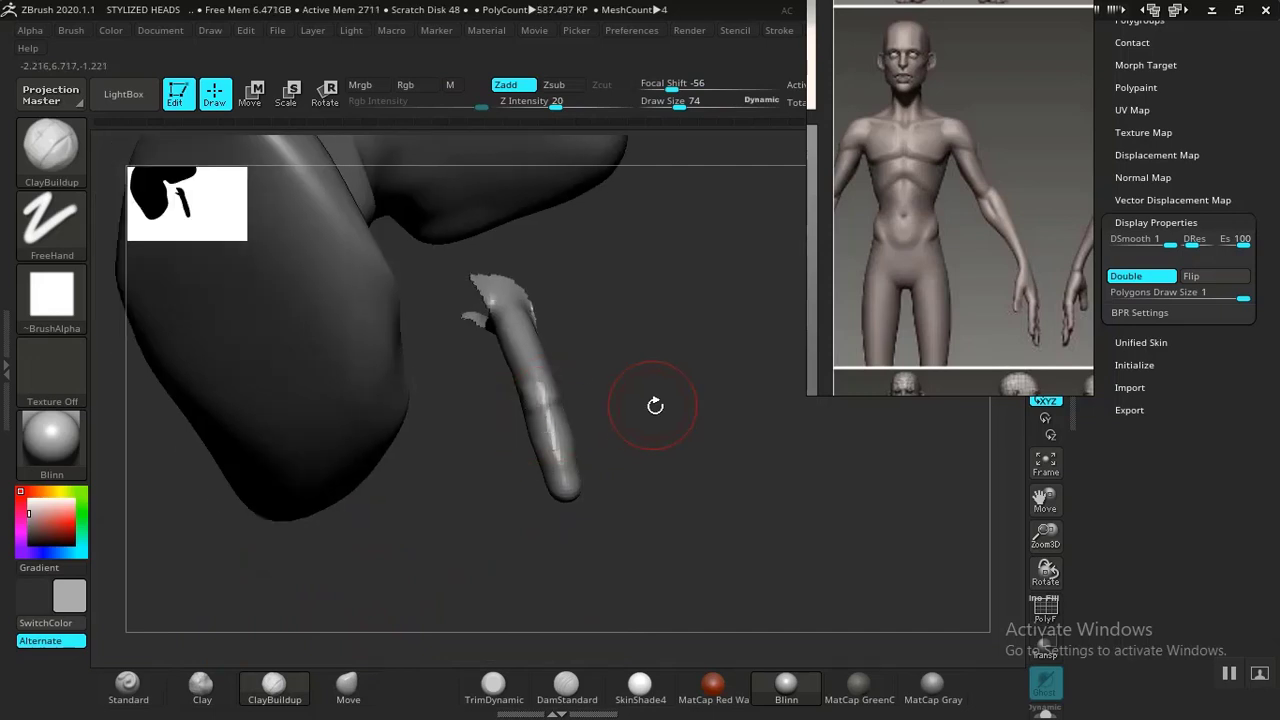
pyautogui.moveTo(655, 405); pyautogui.dragTo(798, 645)
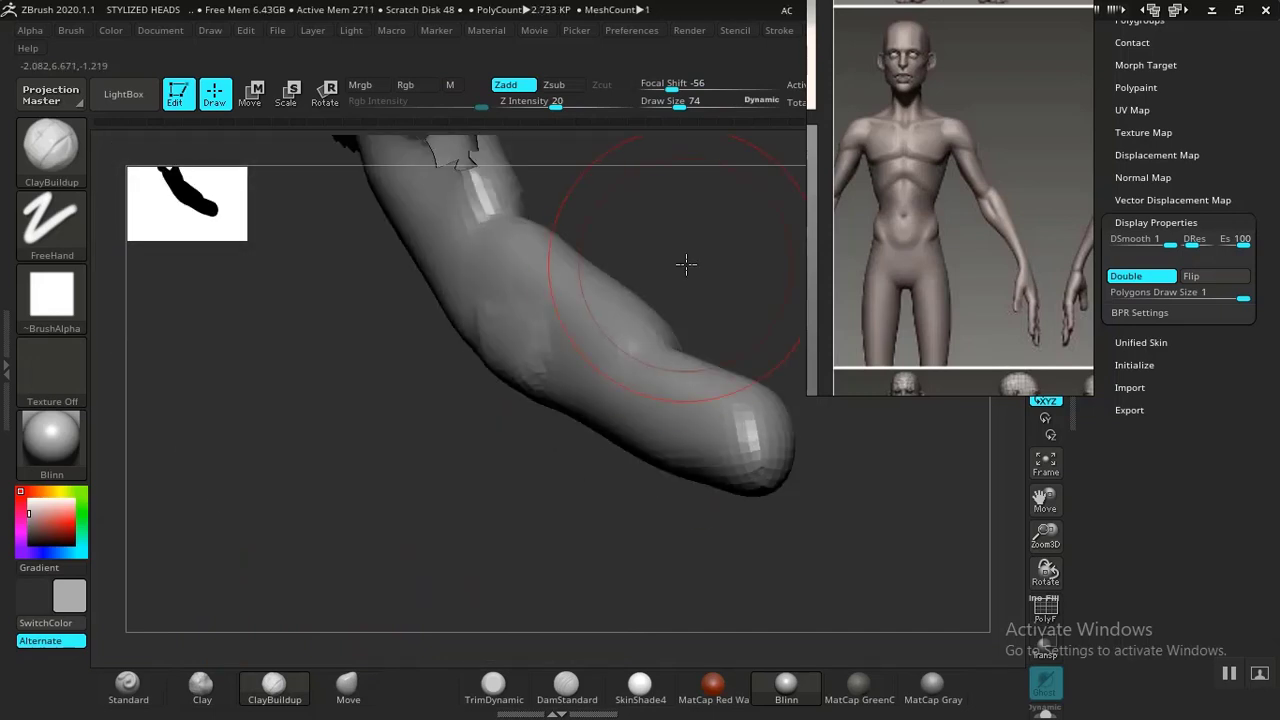
pyautogui.moveTo(685, 264); pyautogui.dragTo(600, 331)
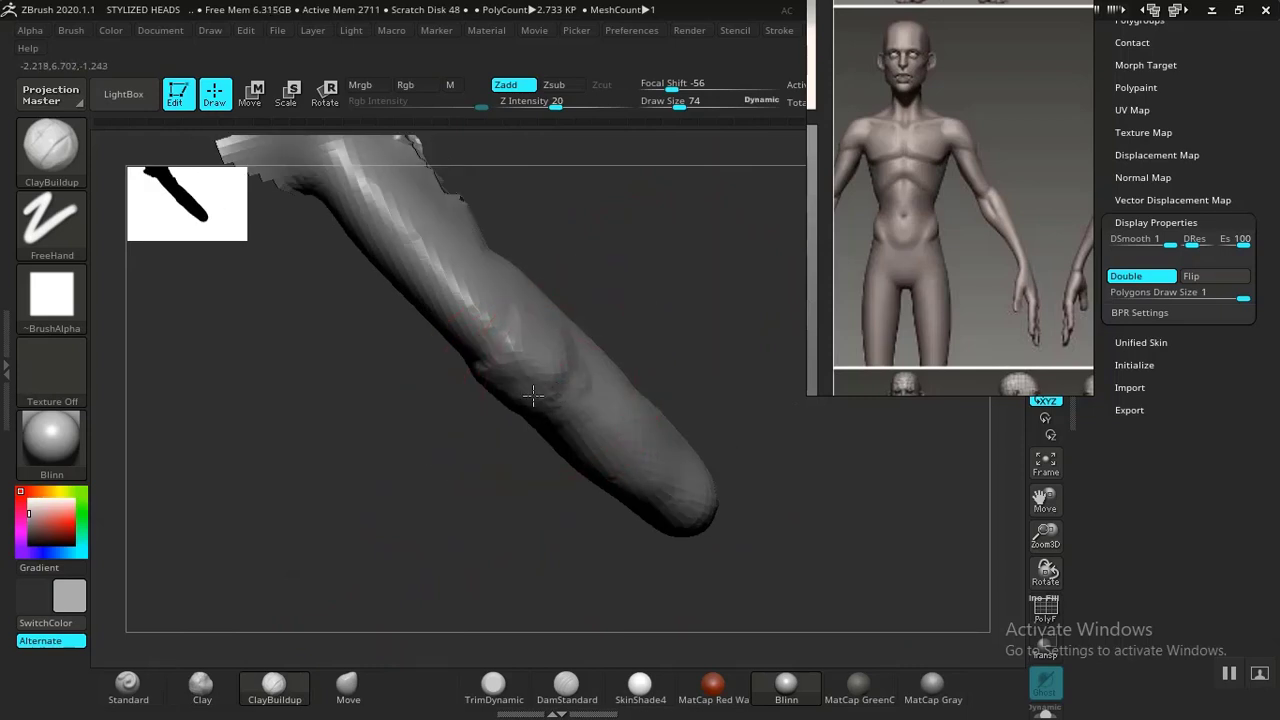
pyautogui.moveTo(495, 394); pyautogui.dragTo(495, 322)
pyautogui.moveTo(681, 292); pyautogui.dragTo(730, 278)
pyautogui.keyDown('shift'); pyautogui.moveTo(562, 352); pyautogui.dragTo(551, 390); pyautogui.keyUp('shift')
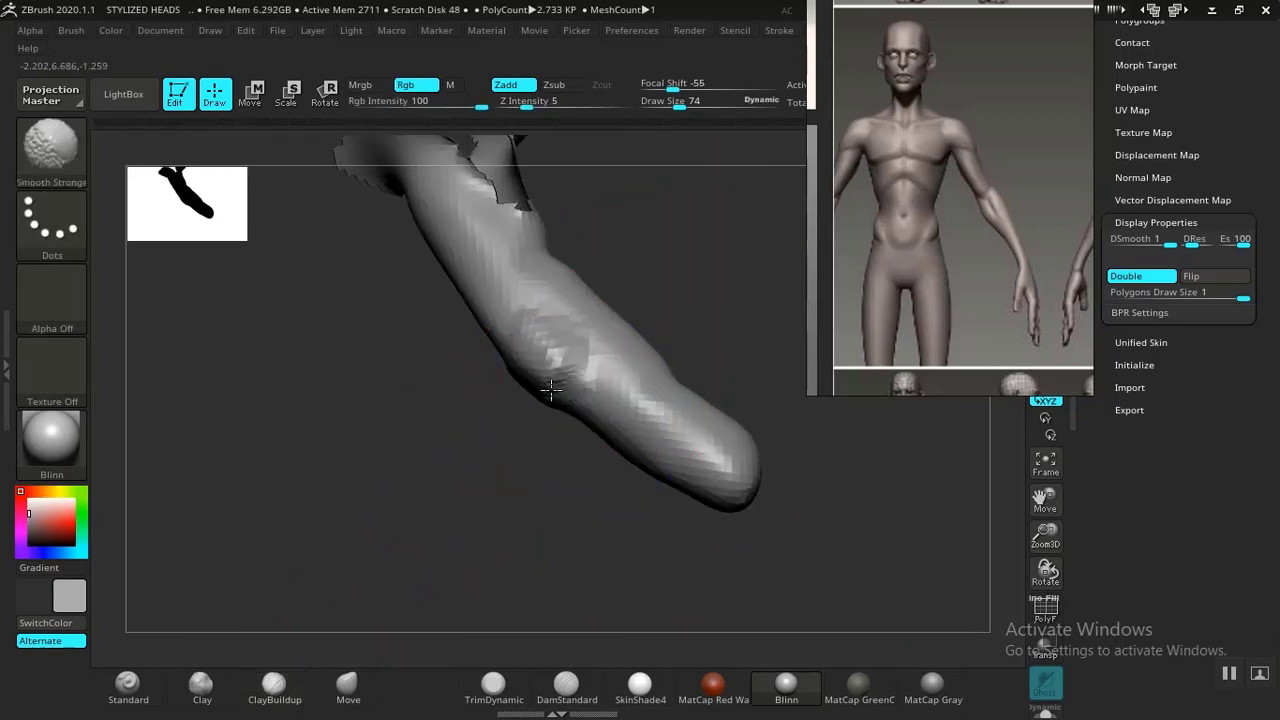
pyautogui.keyDown('shift'); pyautogui.moveTo(512, 341); pyautogui.dragTo(497, 380); pyautogui.keyUp('shift')
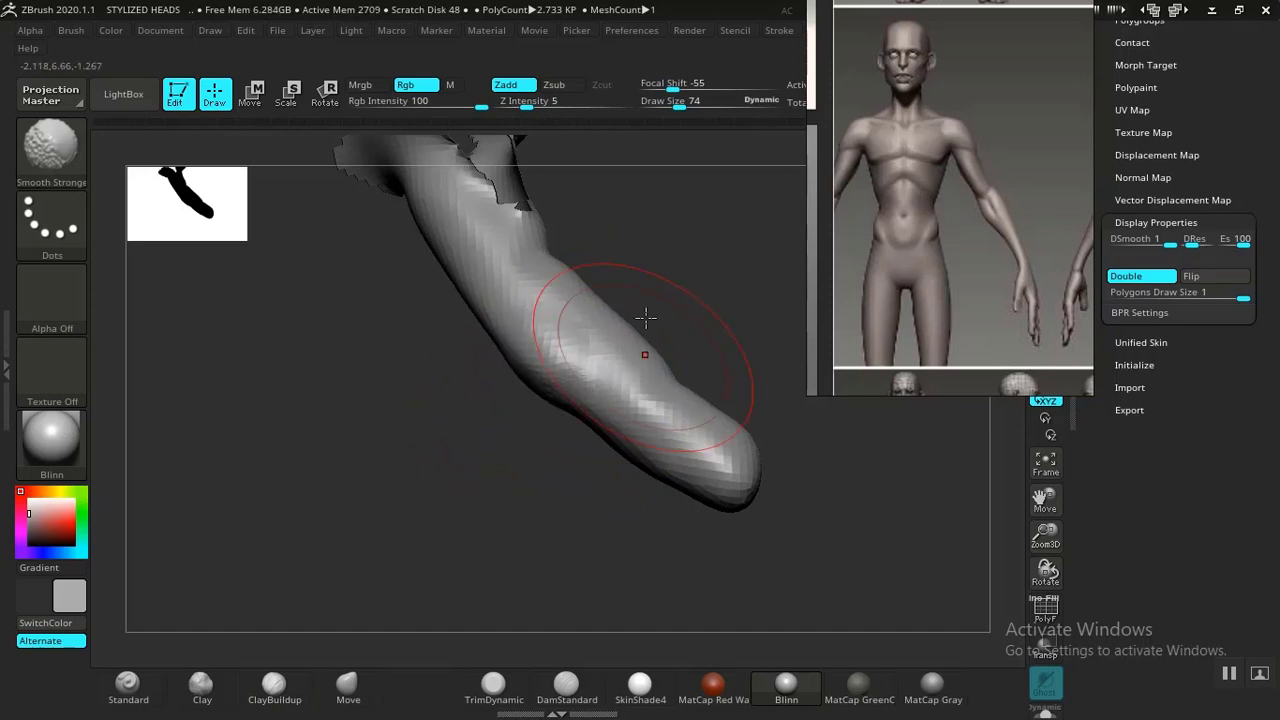
pyautogui.moveTo(672, 330)
pyautogui.mouseDown()
pyautogui.moveTo(609, 366)
pyautogui.moveTo(629, 357)
pyautogui.moveTo(588, 360)
pyautogui.moveTo(580, 394)
pyautogui.mouseUp()
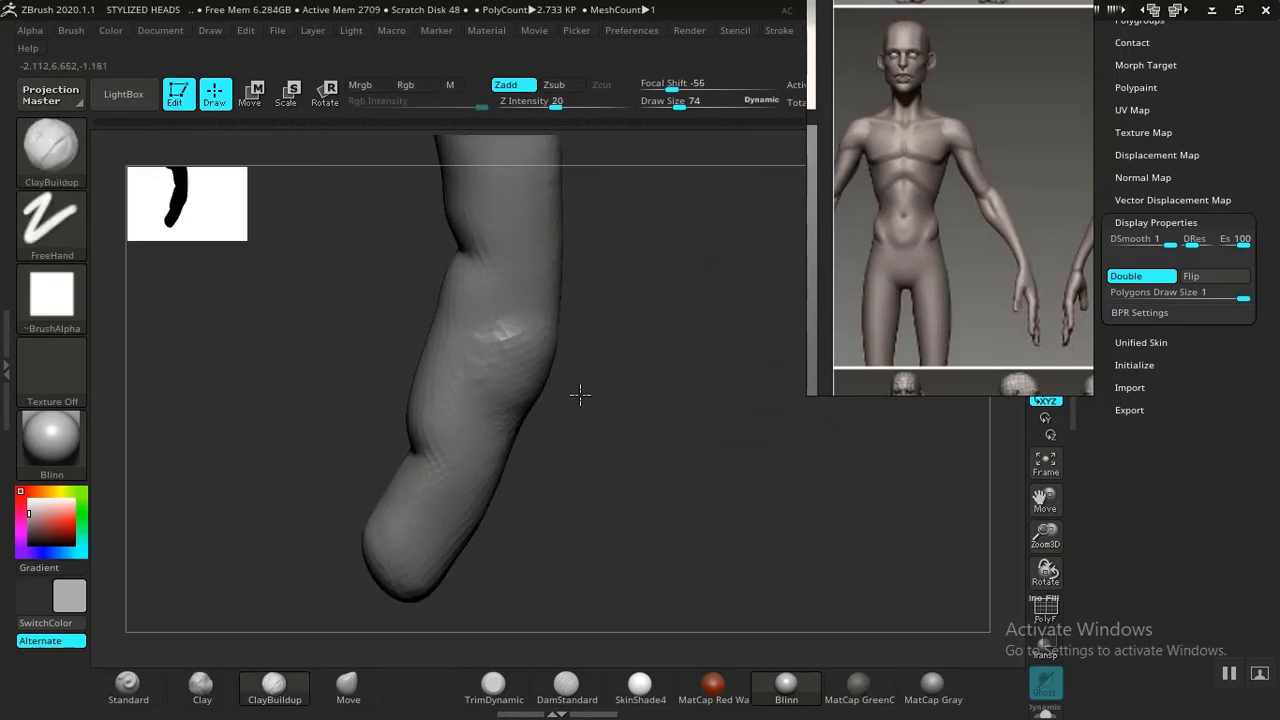
# Smooth the middle finger's knuckle and reshape the finger's underside around both joint creases with the Move brush
pyautogui.keyDown('alt'); pyautogui.moveTo(631, 446); pyautogui.dragTo(600, 470); pyautogui.keyUp('alt')
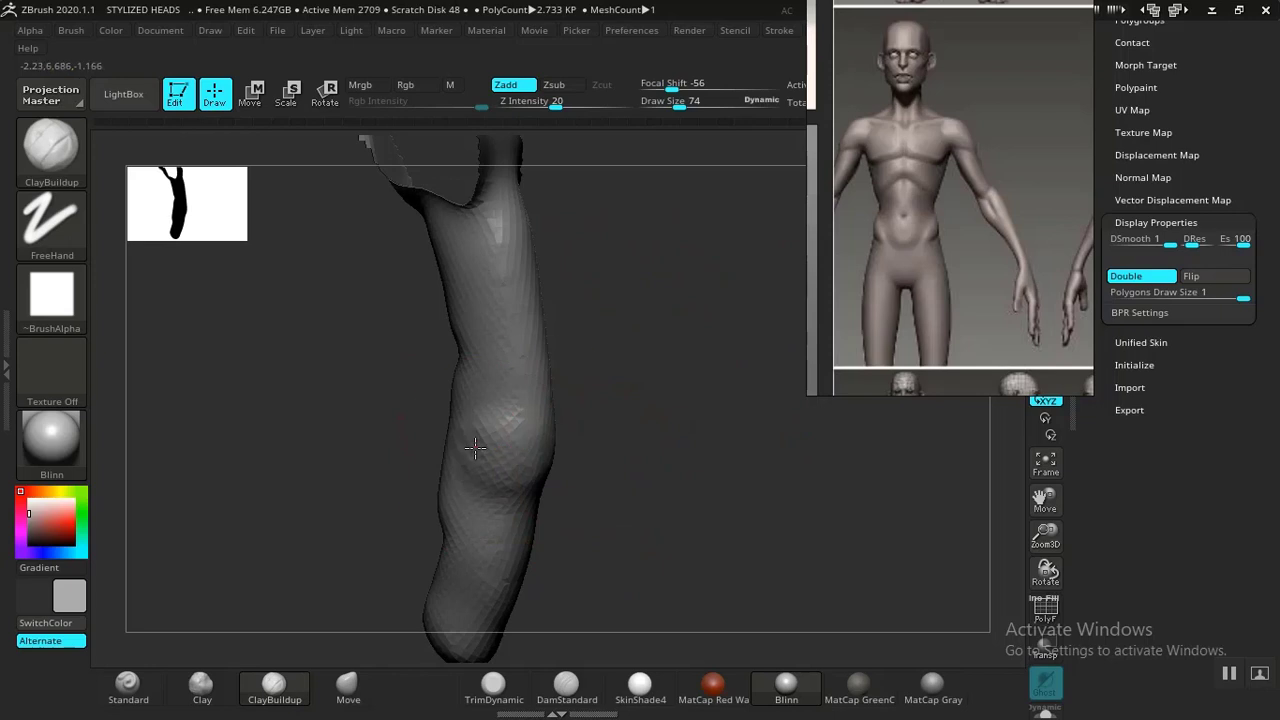
pyautogui.press('shift')
pyautogui.moveTo(667, 447)
pyautogui.mouseDown()
pyautogui.moveTo(786, 434)
pyautogui.moveTo(686, 446)
pyautogui.moveTo(734, 446)
pyautogui.moveTo(652, 480)
pyautogui.moveTo(646, 457)
pyautogui.moveTo(766, 443)
pyautogui.moveTo(697, 434)
pyautogui.moveTo(715, 508)
pyautogui.moveTo(777, 477)
pyautogui.moveTo(669, 457)
pyautogui.moveTo(651, 434)
pyautogui.moveTo(749, 442)
pyautogui.moveTo(650, 460)
pyautogui.mouseUp()
pyautogui.click(347, 684)
pyautogui.moveTo(486, 342); pyautogui.dragTo(503, 341)
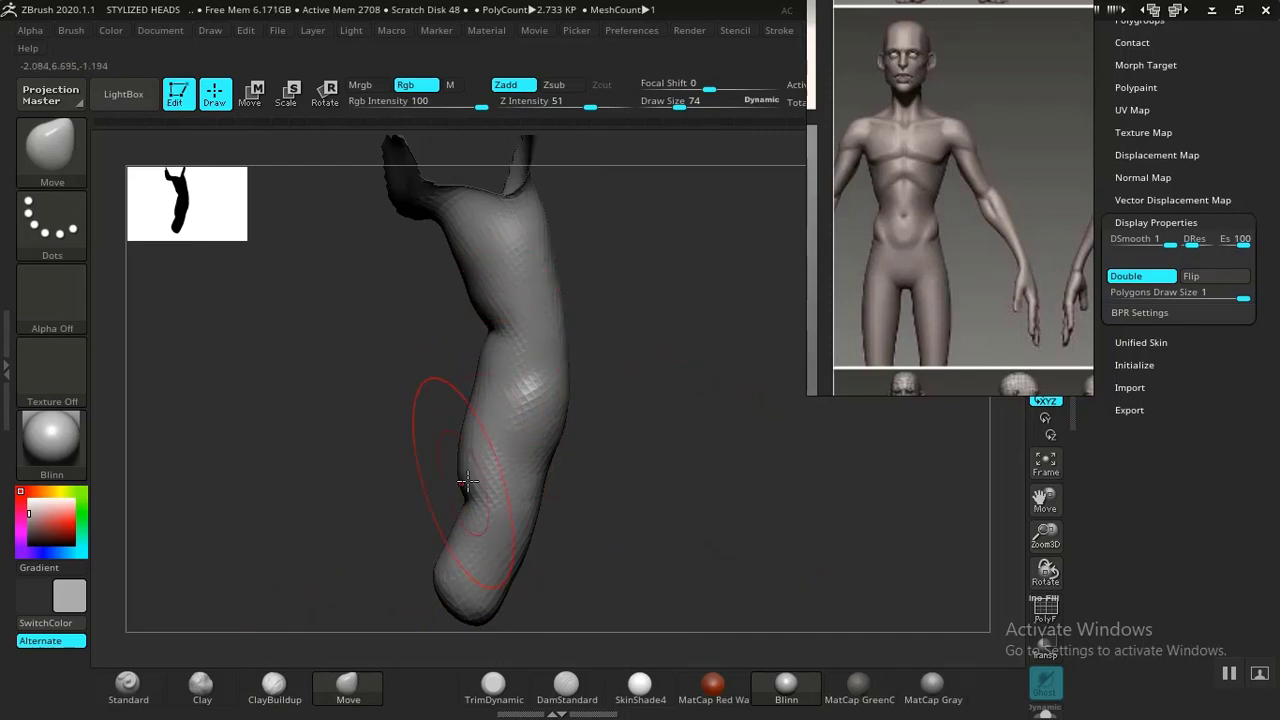
pyautogui.moveTo(466, 482); pyautogui.dragTo(488, 372)
# Flatten the middle finger's sides and back along their length with the TrimDynamic brush and smooth the trimmed planes
pyautogui.click(493, 683)
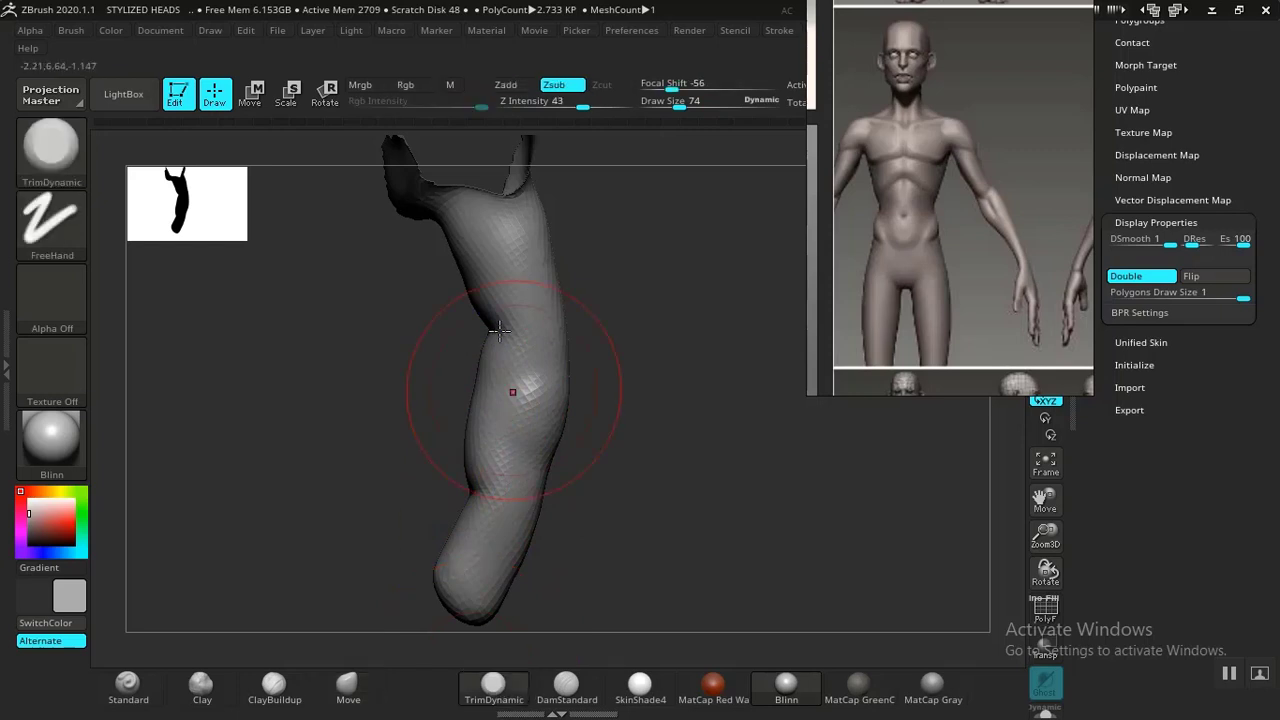
pyautogui.moveTo(510, 232); pyautogui.dragTo(508, 485)
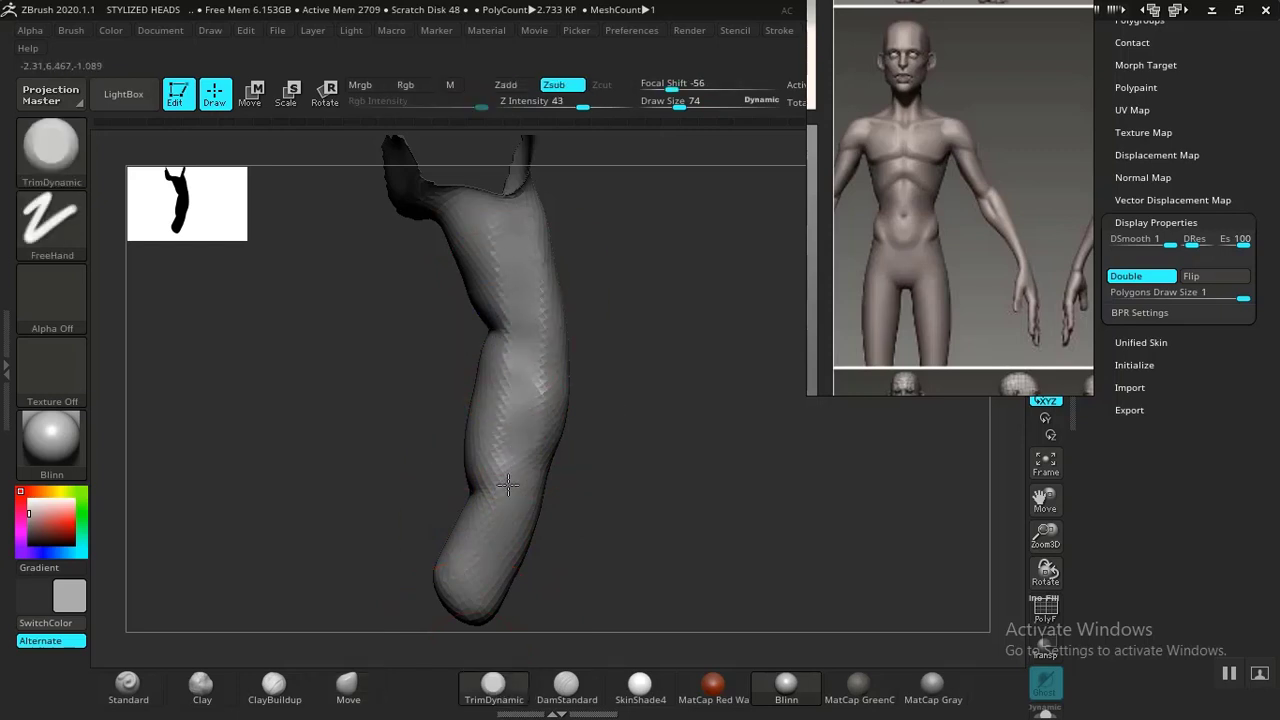
pyautogui.press('shift')
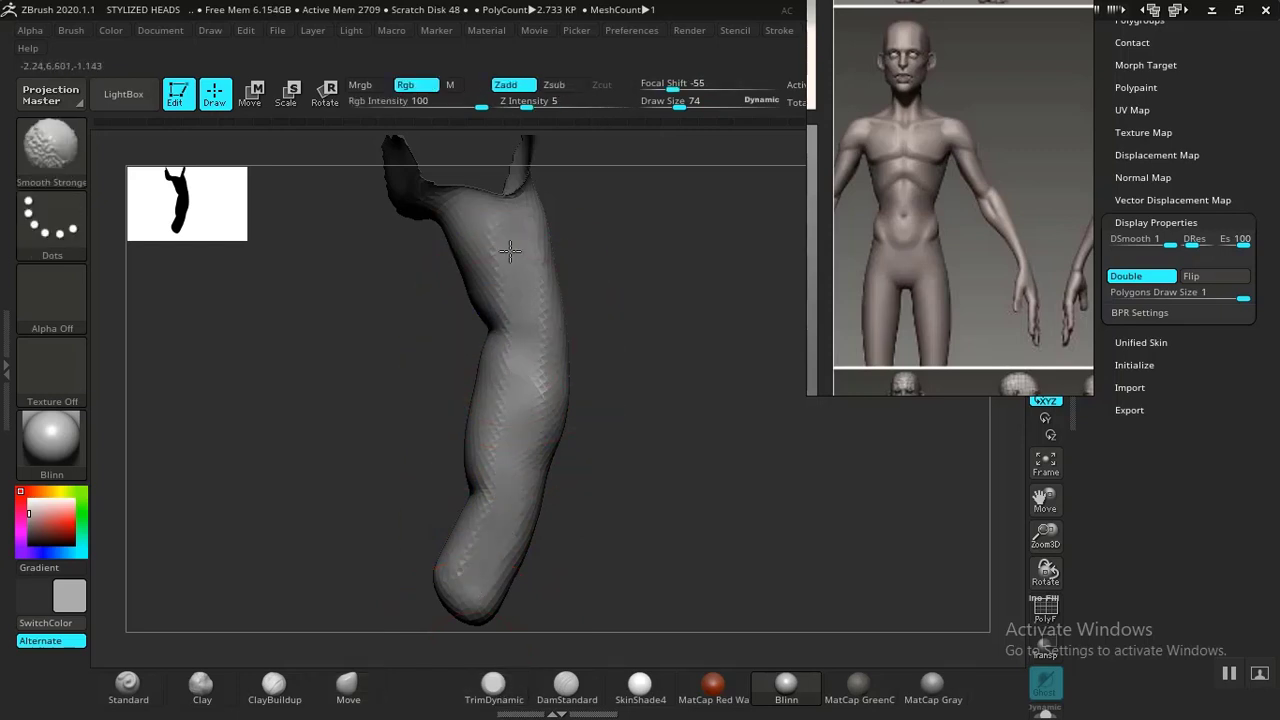
pyautogui.moveTo(666, 445); pyautogui.dragTo(560, 370)
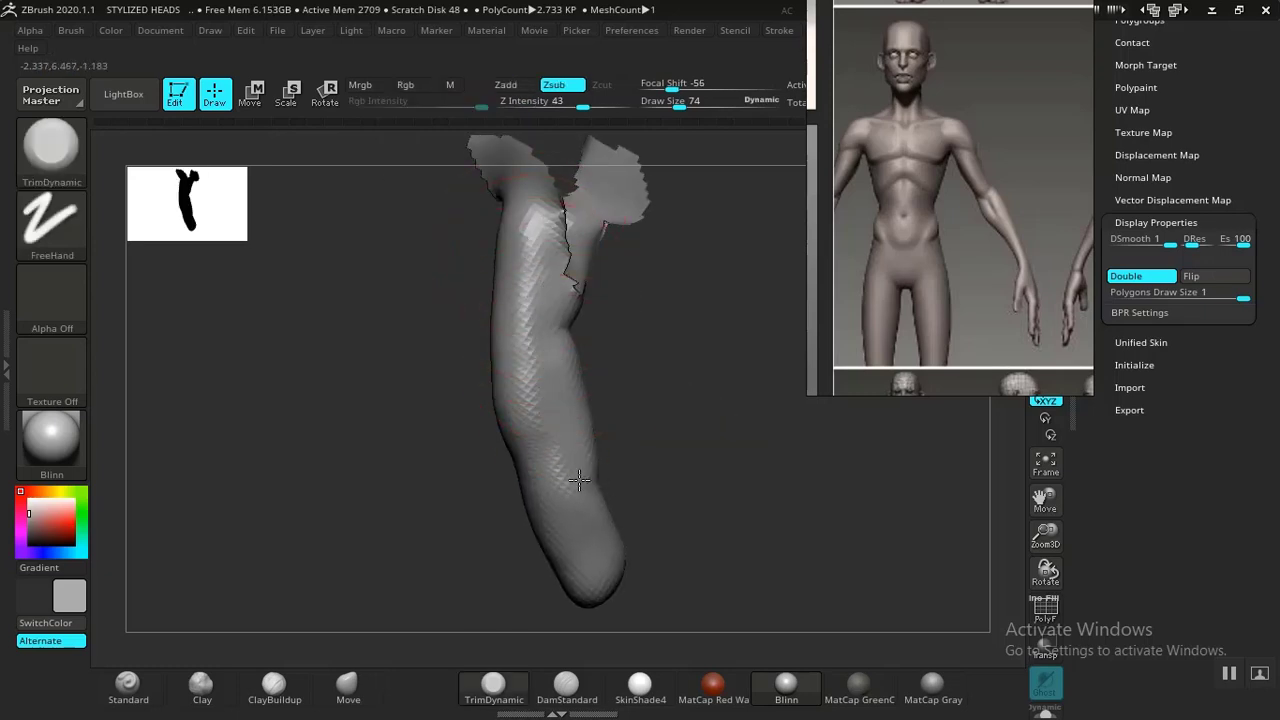
pyautogui.press('shift')
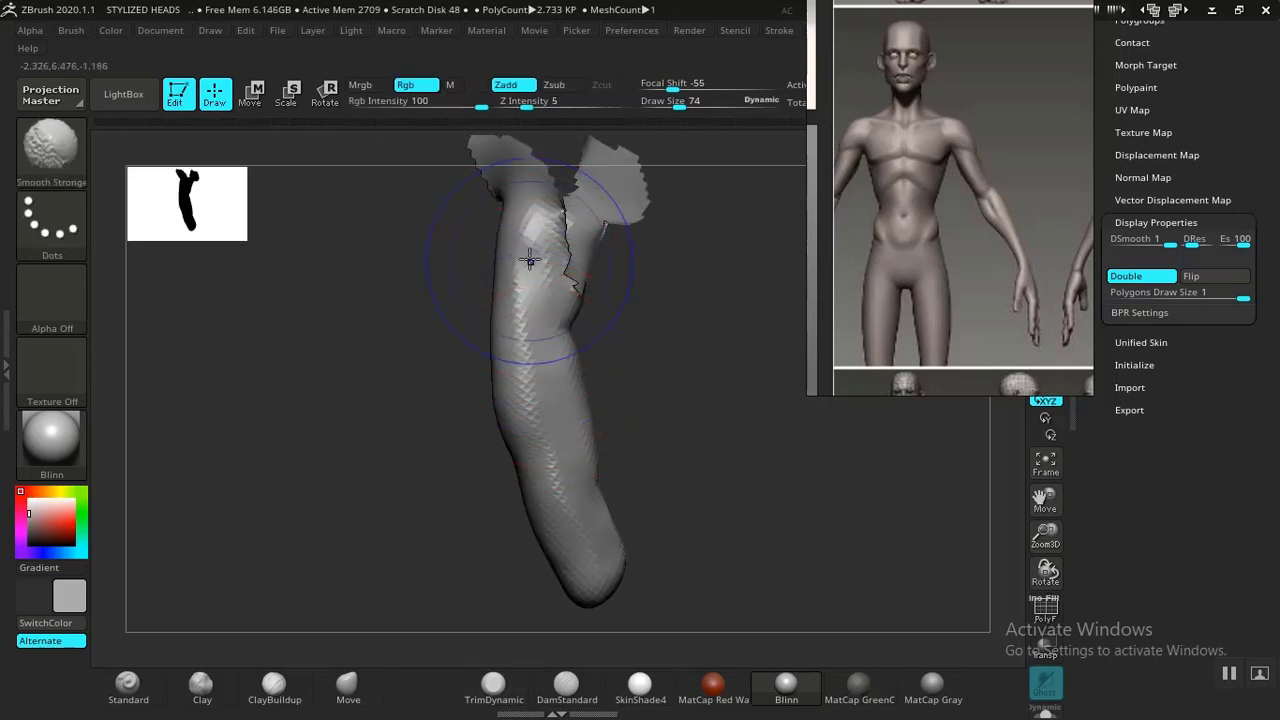
pyautogui.moveTo(724, 463)
pyautogui.mouseDown()
pyautogui.moveTo(686, 446)
pyautogui.moveTo(737, 571)
pyautogui.moveTo(694, 502)
pyautogui.mouseUp()
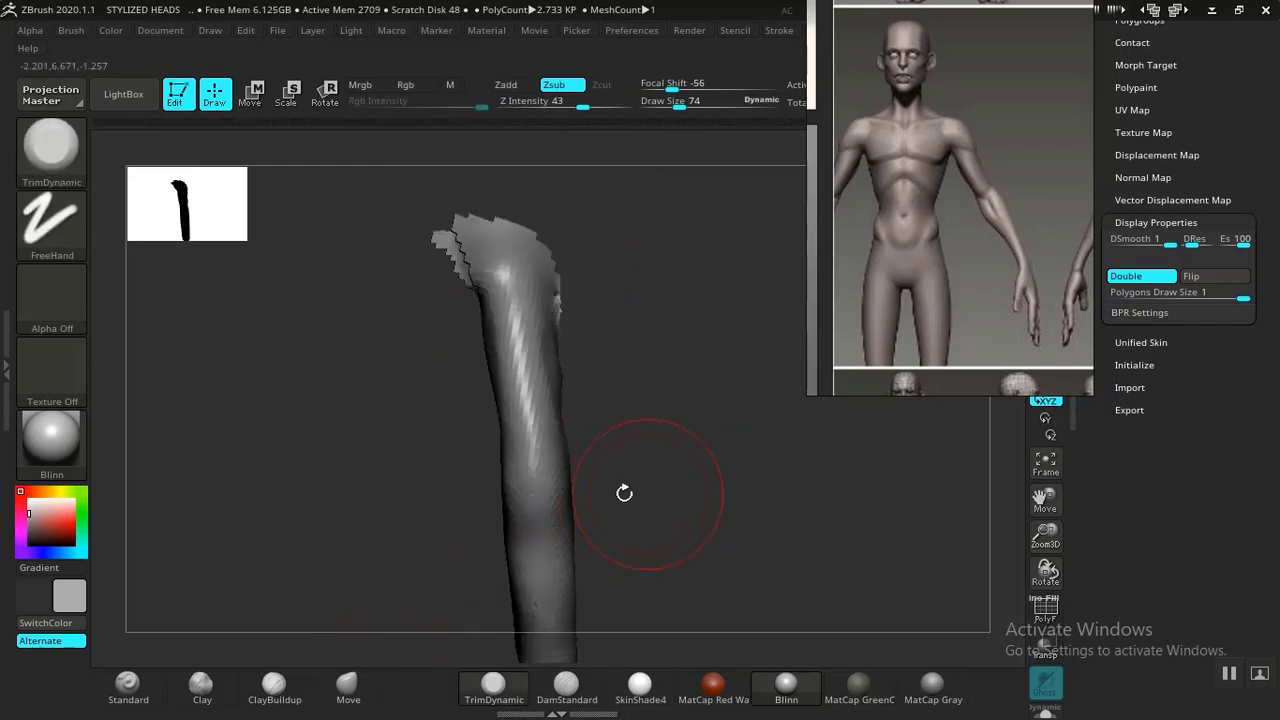
pyautogui.press('shift')
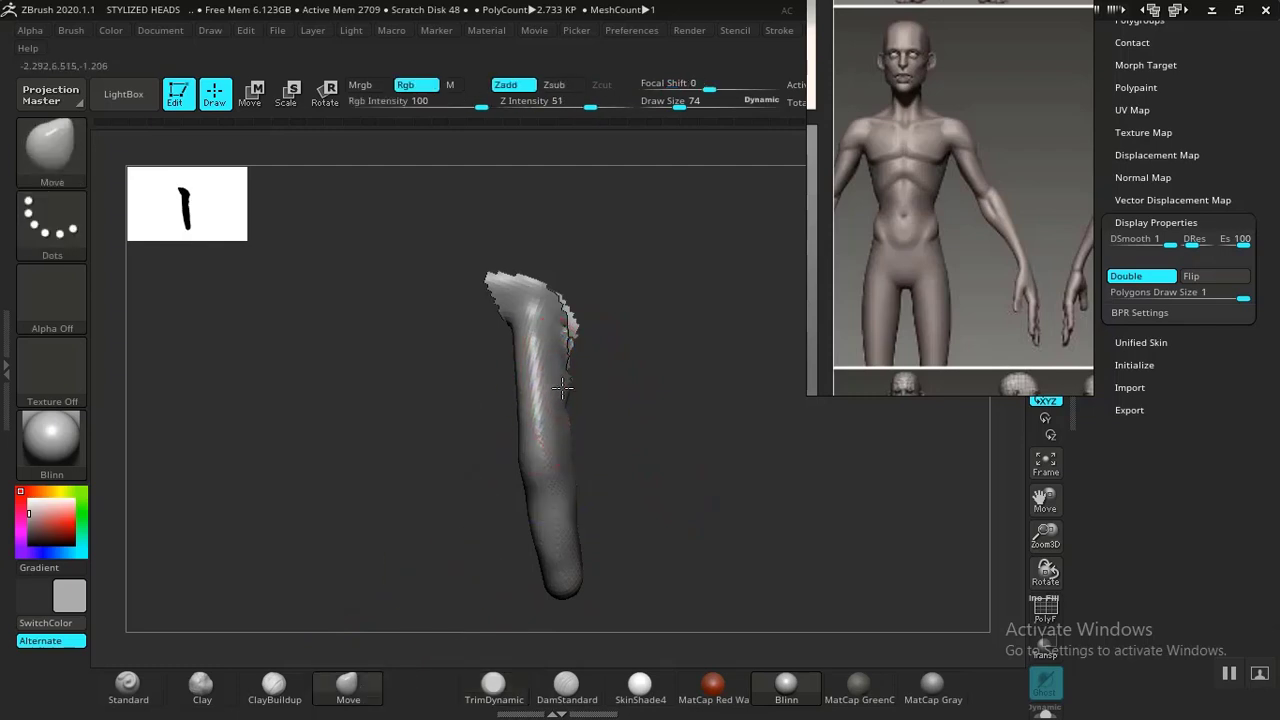
# Adjust the middle finger's width with the Move brush, trim its back near the knuckle with TrimDynamic and smooth it
pyautogui.keyDown('alt'); pyautogui.moveTo(734, 515); pyautogui.dragTo(477, 619); pyautogui.keyUp('alt')
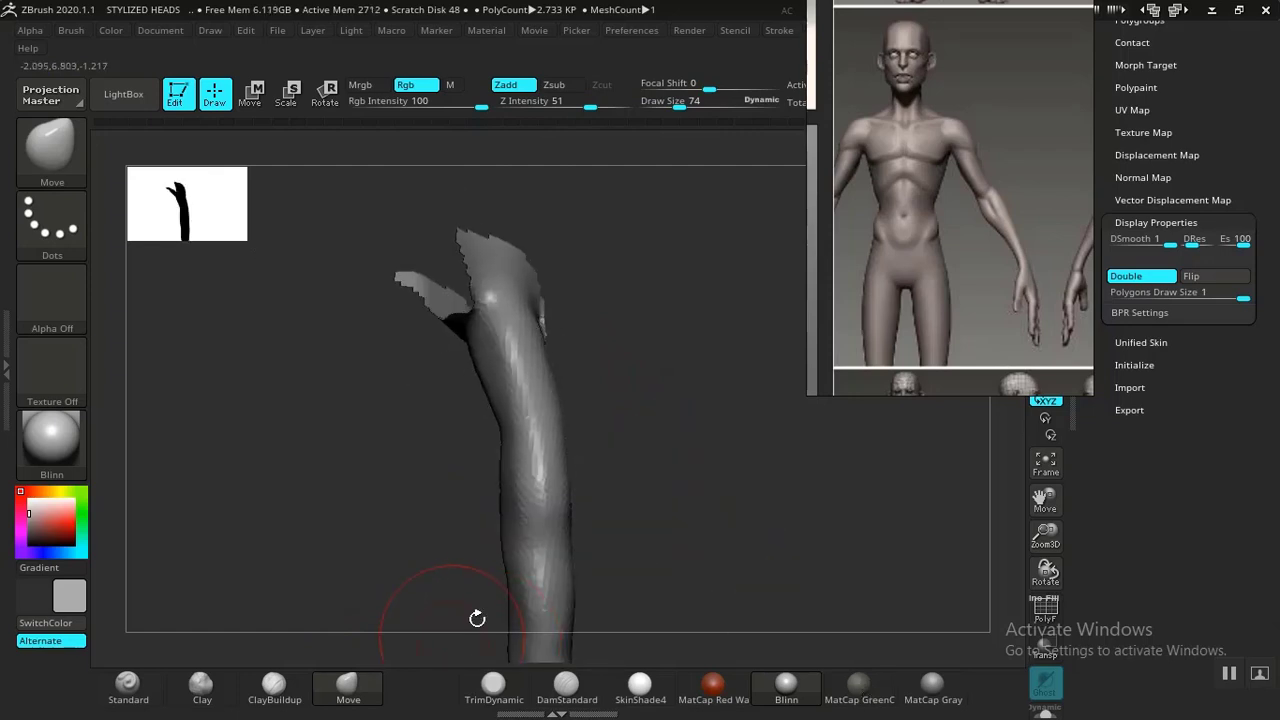
pyautogui.moveTo(622, 497); pyautogui.dragTo(580, 566)
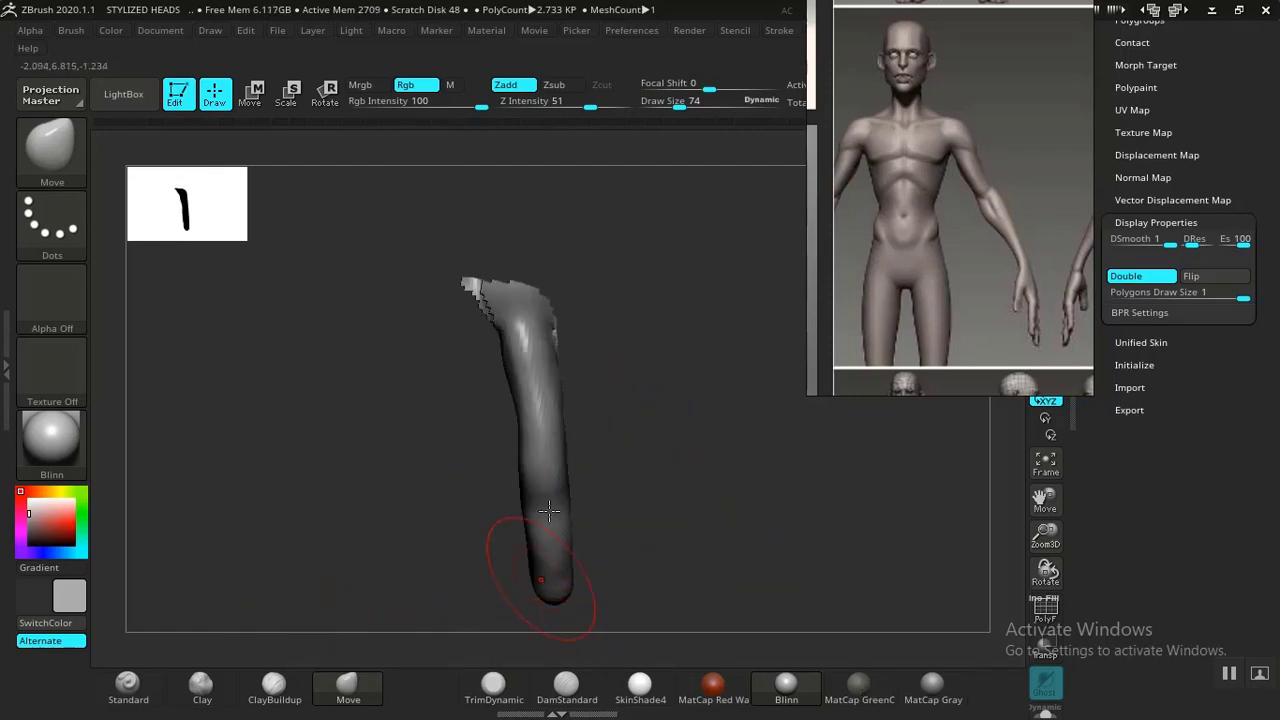
pyautogui.click(493, 684)
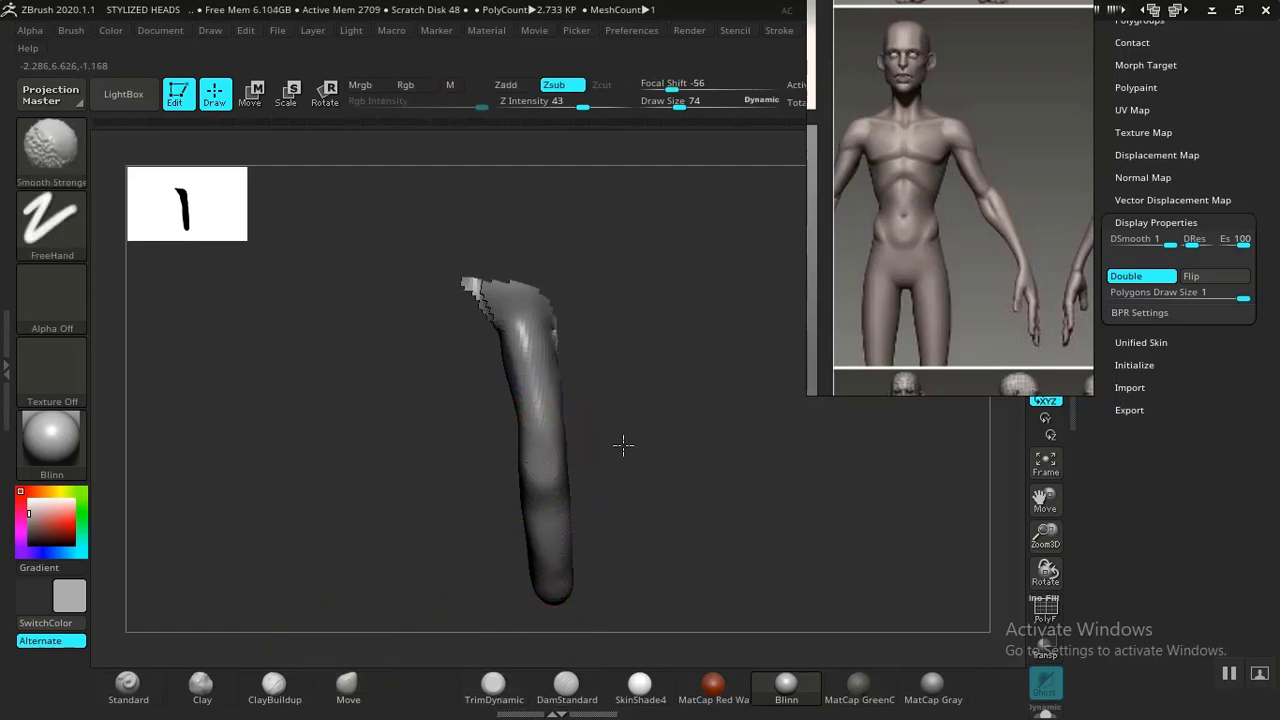
pyautogui.moveTo(623, 443); pyautogui.dragTo(662, 536)
pyautogui.moveTo(811, 692); pyautogui.dragTo(672, 500)
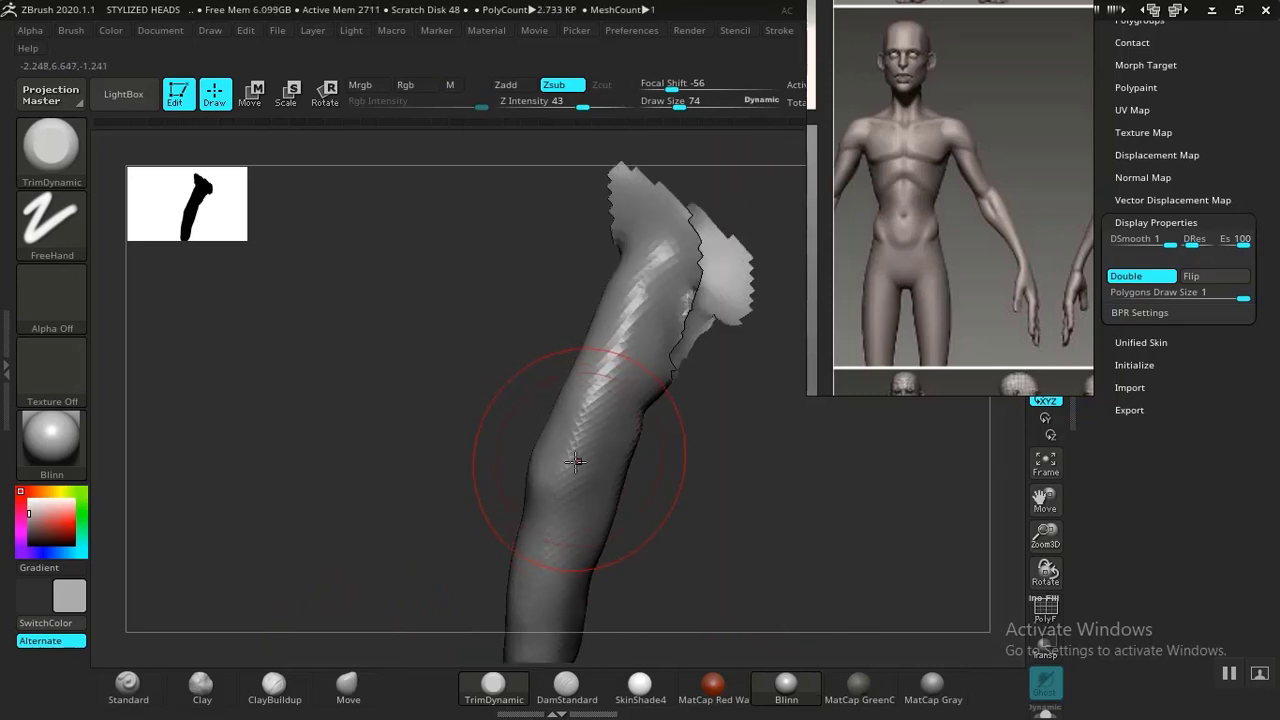
pyautogui.moveTo(579, 458)
pyautogui.mouseDown()
pyautogui.moveTo(568, 447)
pyautogui.moveTo(563, 465)
pyautogui.mouseUp()
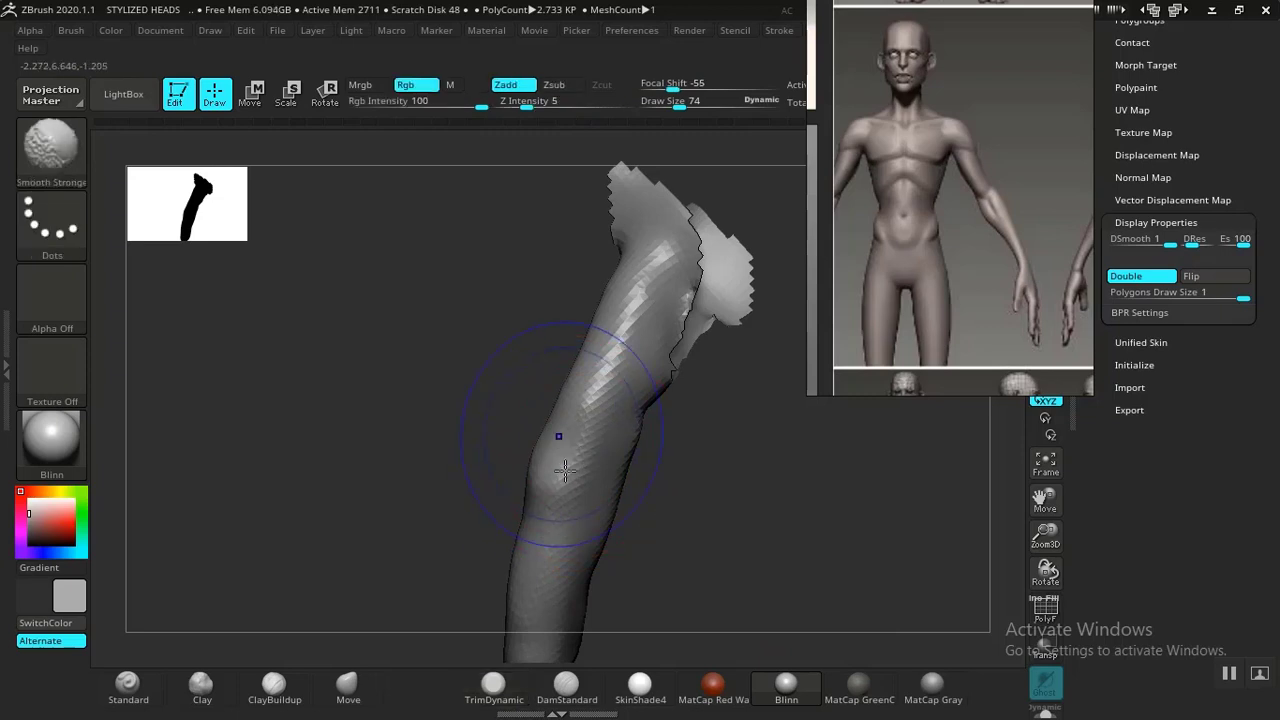
# Unhide the full body, then smooth the middle finger's knuckle and nudge it with the Move brush
pyautogui.keyDown('alt'); pyautogui.moveTo(771, 511); pyautogui.dragTo(662, 417); pyautogui.keyUp('alt')
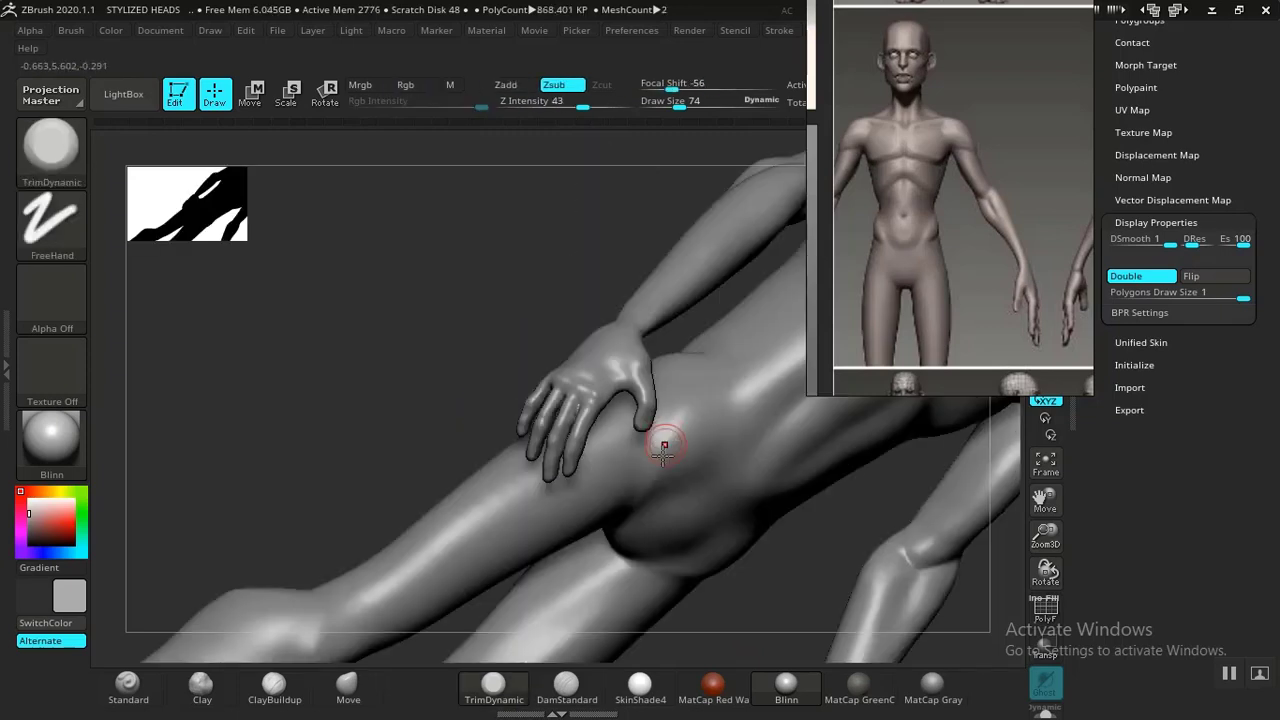
pyautogui.moveTo(424, 356); pyautogui.dragTo(729, 475)
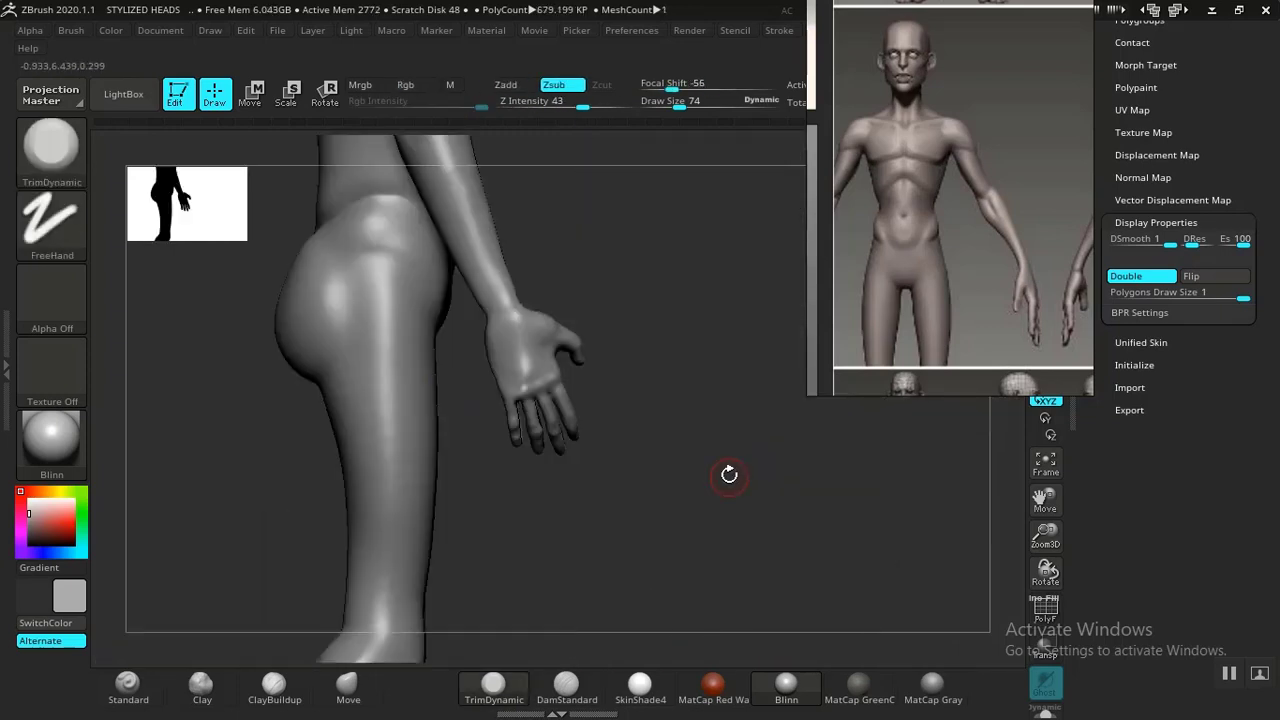
pyautogui.moveTo(706, 427)
pyautogui.mouseDown()
pyautogui.moveTo(811, 554)
pyautogui.moveTo(786, 477)
pyautogui.moveTo(795, 465)
pyautogui.moveTo(757, 457)
pyautogui.moveTo(671, 500)
pyautogui.moveTo(685, 600)
pyautogui.mouseUp()
pyautogui.keyDown('shift'); pyautogui.moveTo(534, 437); pyautogui.dragTo(566, 471); pyautogui.keyUp('shift')
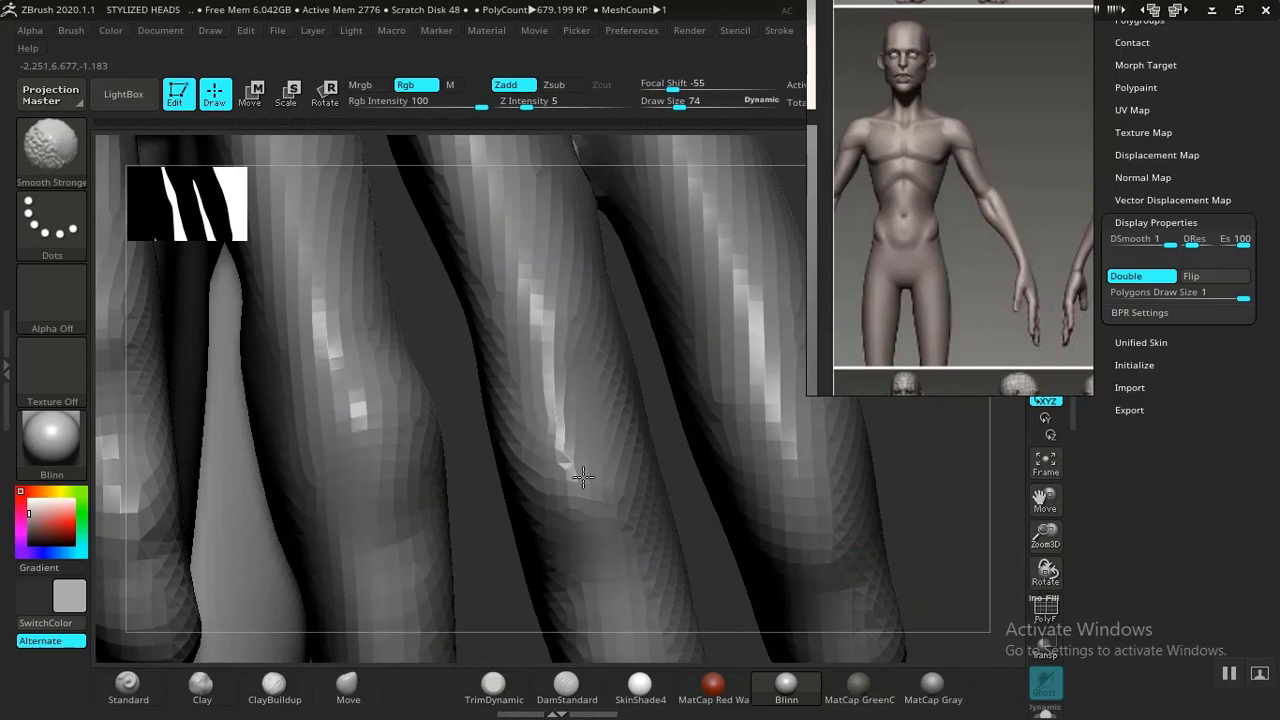
pyautogui.click(348, 684)
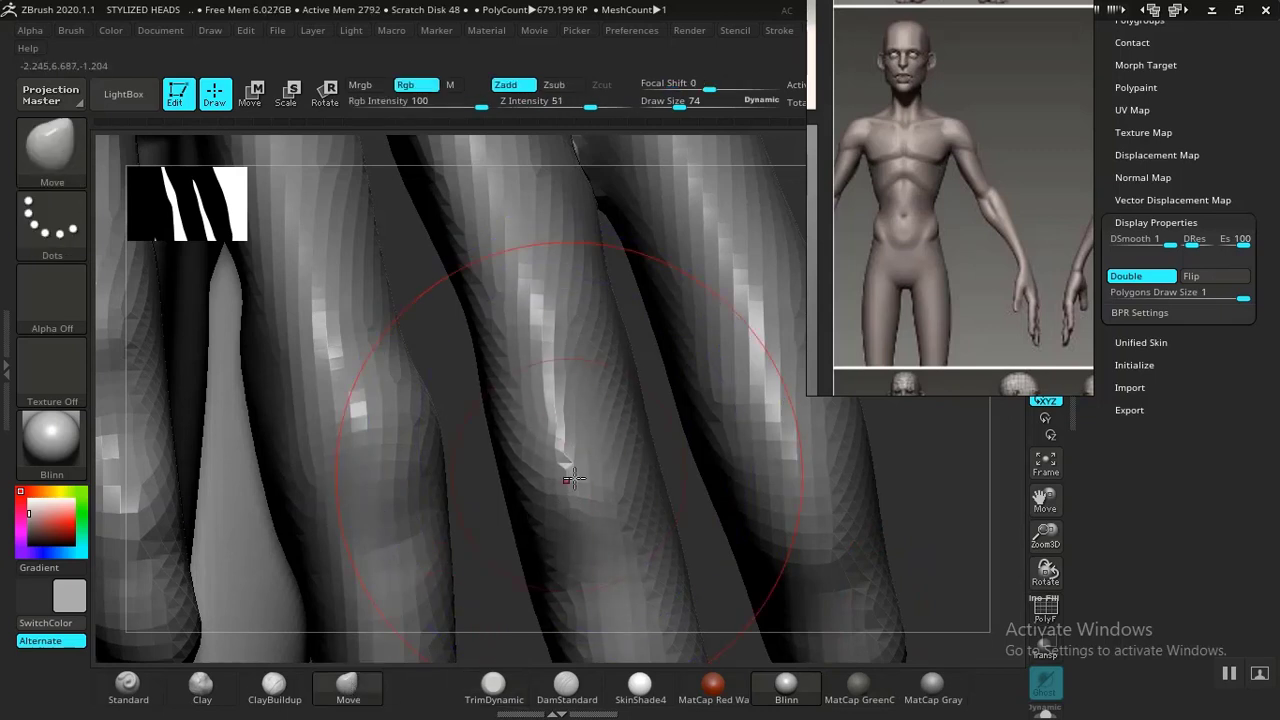
pyautogui.moveTo(568, 479); pyautogui.dragTo(584, 457)
# Isolate the polygroup containing the index finger and thumb, and bring the index finger's palm side into view
pyautogui.keyDown('alt'); pyautogui.moveTo(818, 415); pyautogui.dragTo(629, 477); pyautogui.keyUp('alt')
pyautogui.keyDown('ctrl'); pyautogui.keyDown('shift'); pyautogui.click(649, 415); pyautogui.keyUp('shift'); pyautogui.keyUp('ctrl')
pyautogui.moveTo(740, 428)
pyautogui.mouseDown()
pyautogui.moveTo(766, 463)
pyautogui.moveTo(757, 537)
pyautogui.moveTo(714, 477)
pyautogui.mouseUp()
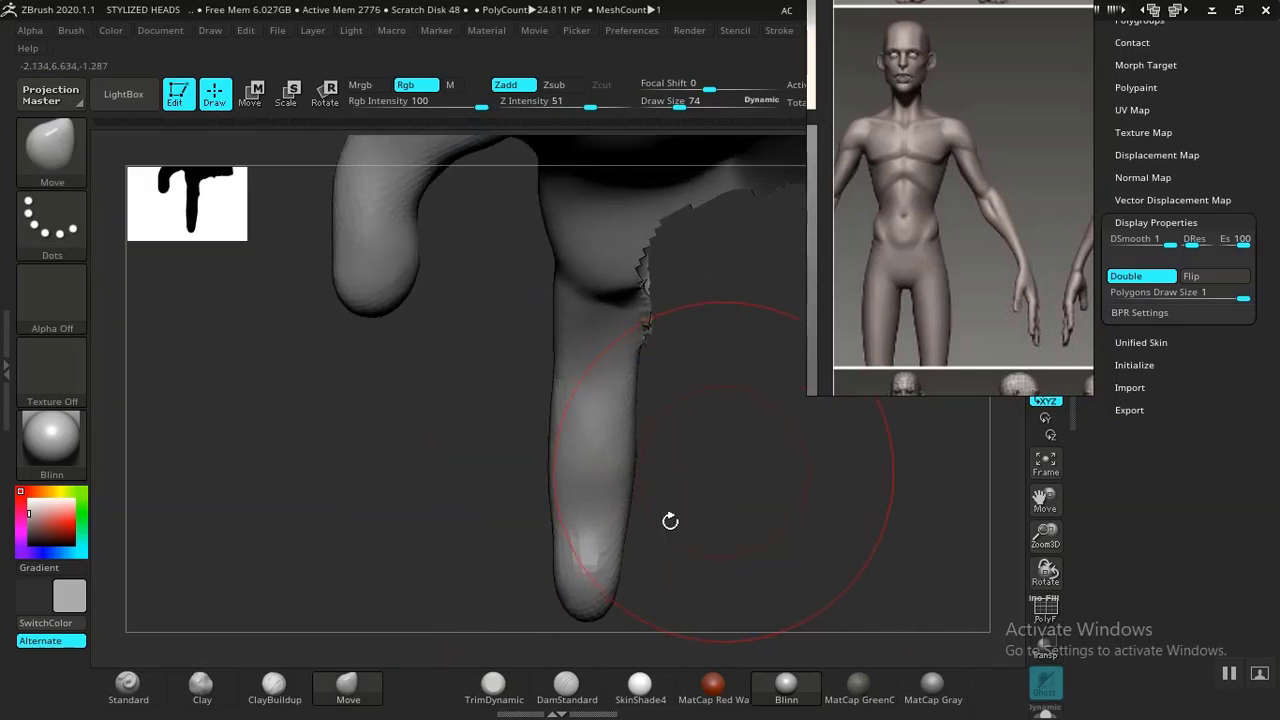
# Carve creases across the index finger's two joints on the palm side with the DamStandard brush
pyautogui.click(566, 686)
pyautogui.moveTo(566, 522); pyautogui.dragTo(563, 517)
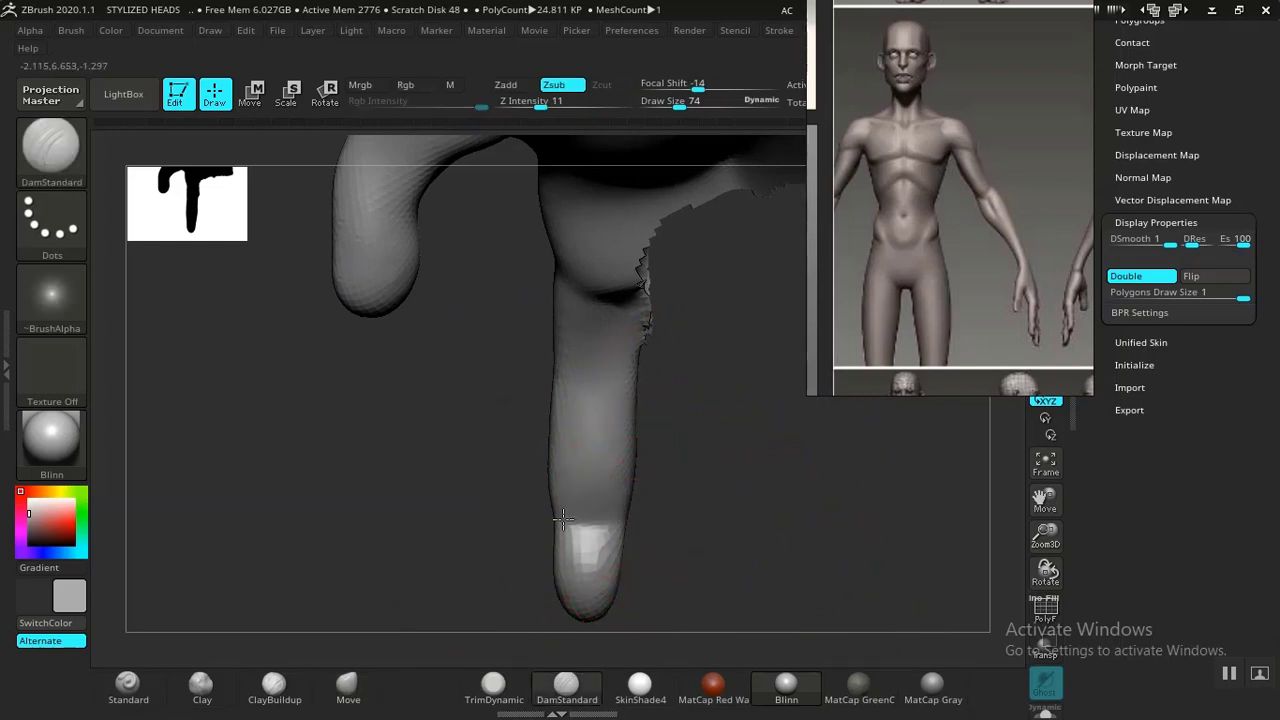
pyautogui.moveTo(631, 381)
pyautogui.mouseDown()
pyautogui.moveTo(593, 383)
pyautogui.moveTo(604, 375)
pyautogui.mouseUp()
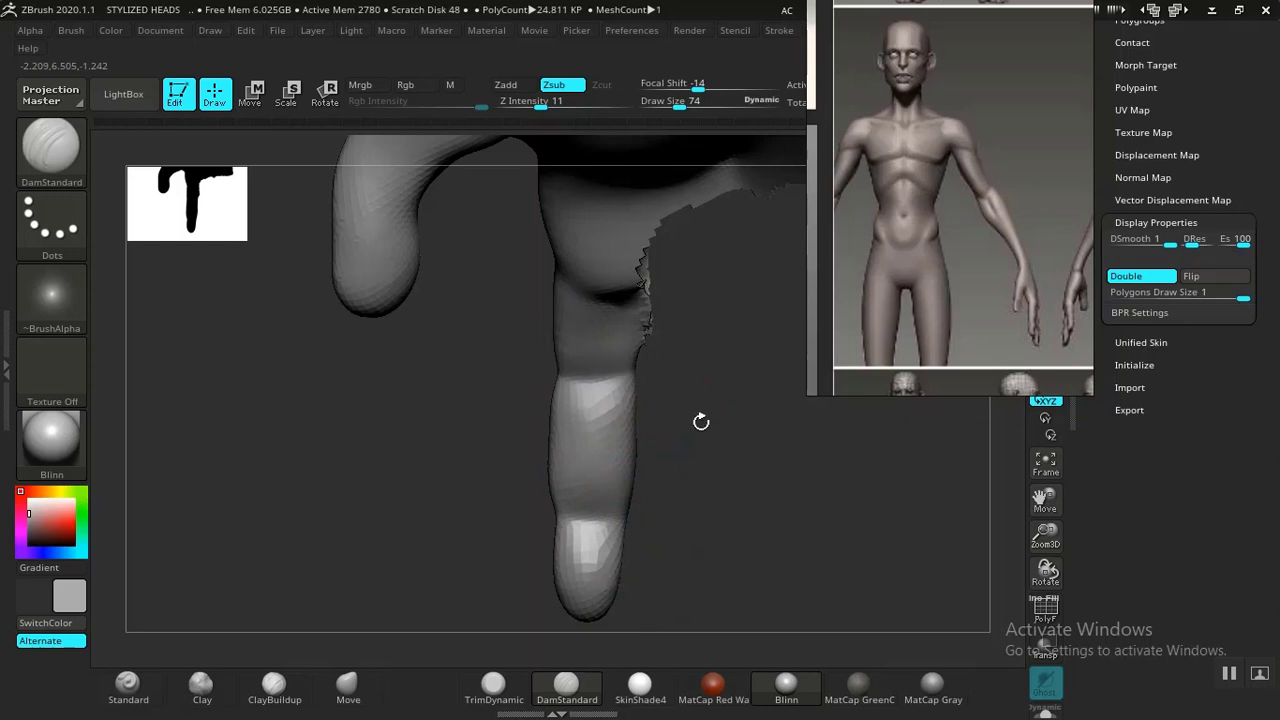
# Shape the index finger's middle segment between the two joint creases with the Move brush
pyautogui.moveTo(718, 420); pyautogui.dragTo(732, 412)
pyautogui.moveTo(733, 456)
pyautogui.keyDown('alt'); pyautogui.mouseDown()
pyautogui.moveTo(690, 510)
pyautogui.moveTo(665, 480)
pyautogui.moveTo(560, 491)
pyautogui.mouseUp(); pyautogui.keyUp('alt')
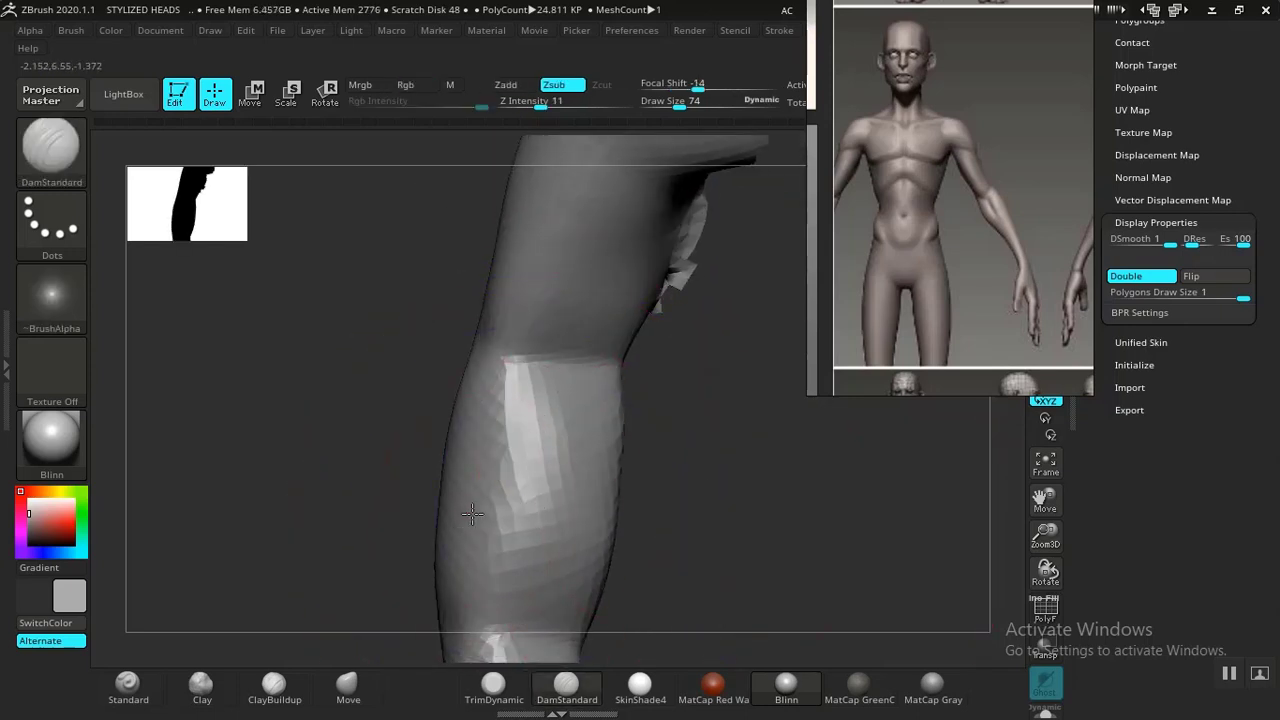
pyautogui.click(347, 685)
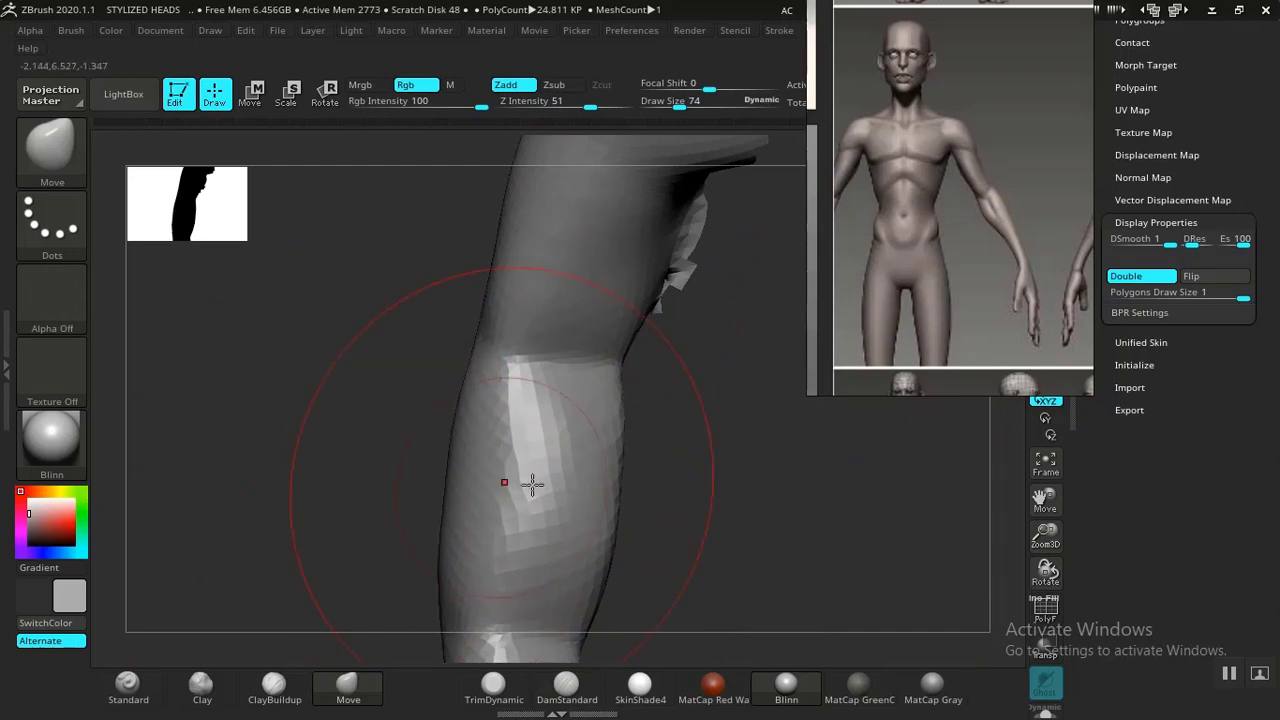
pyautogui.moveTo(623, 443)
pyautogui.mouseDown()
pyautogui.moveTo(657, 446)
pyautogui.moveTo(620, 506)
pyautogui.moveTo(491, 490)
pyautogui.mouseUp()
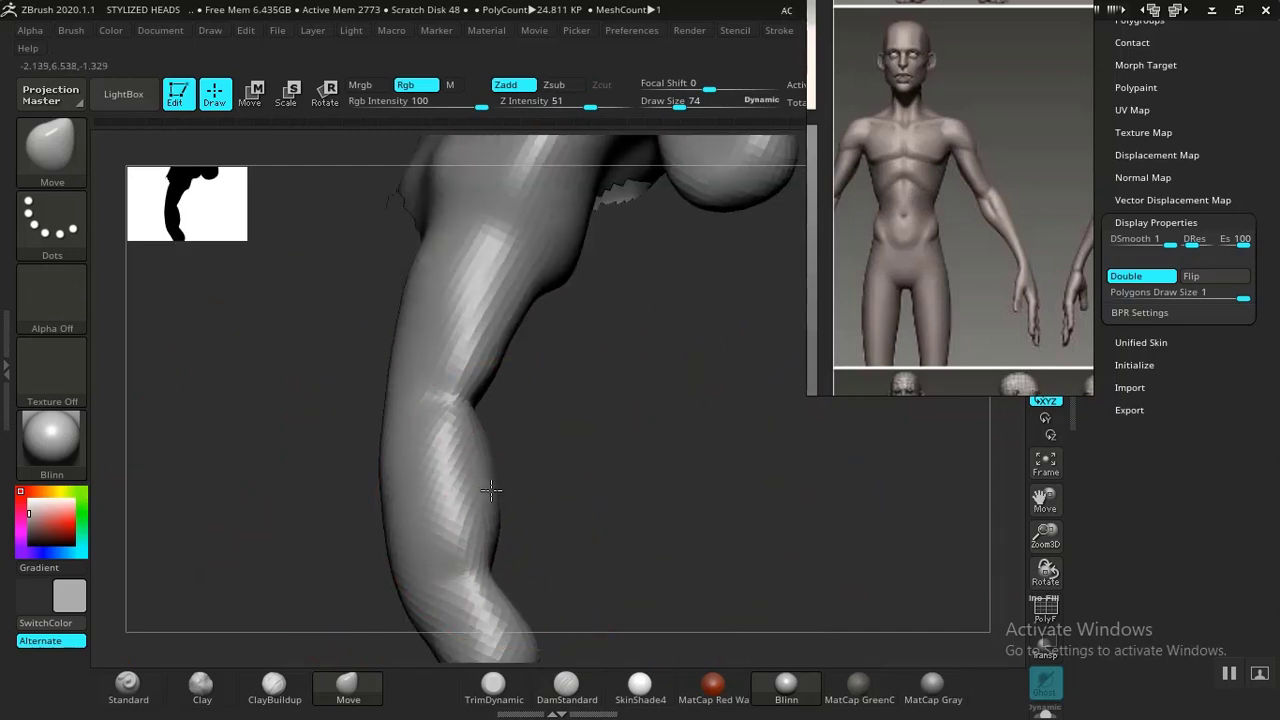
# Carve a crease across the base of the index finger where it meets the palm with the DamStandard brush
pyautogui.click(567, 684)
pyautogui.moveTo(615, 490)
pyautogui.keyDown('alt'); pyautogui.mouseDown()
pyautogui.moveTo(620, 632)
pyautogui.moveTo(583, 506)
pyautogui.mouseUp(); pyautogui.keyUp('alt')
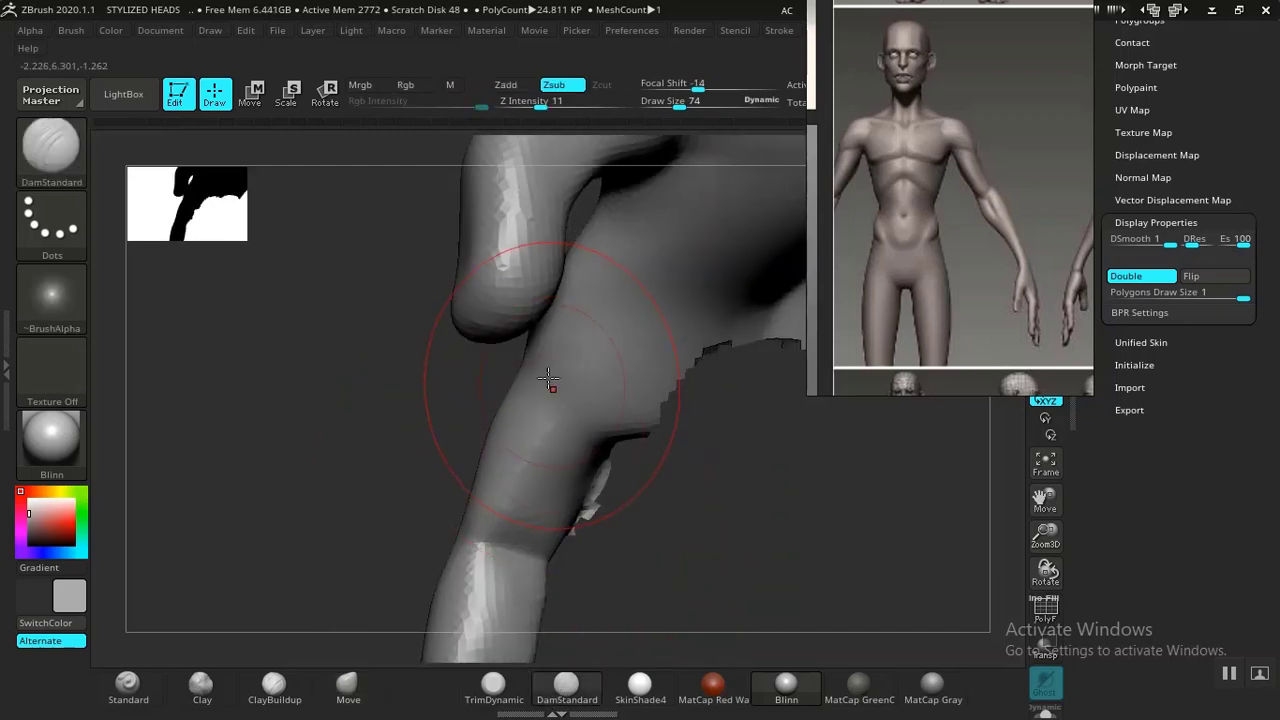
pyautogui.moveTo(541, 393); pyautogui.dragTo(602, 425)
pyautogui.moveTo(530, 371); pyautogui.dragTo(548, 381)
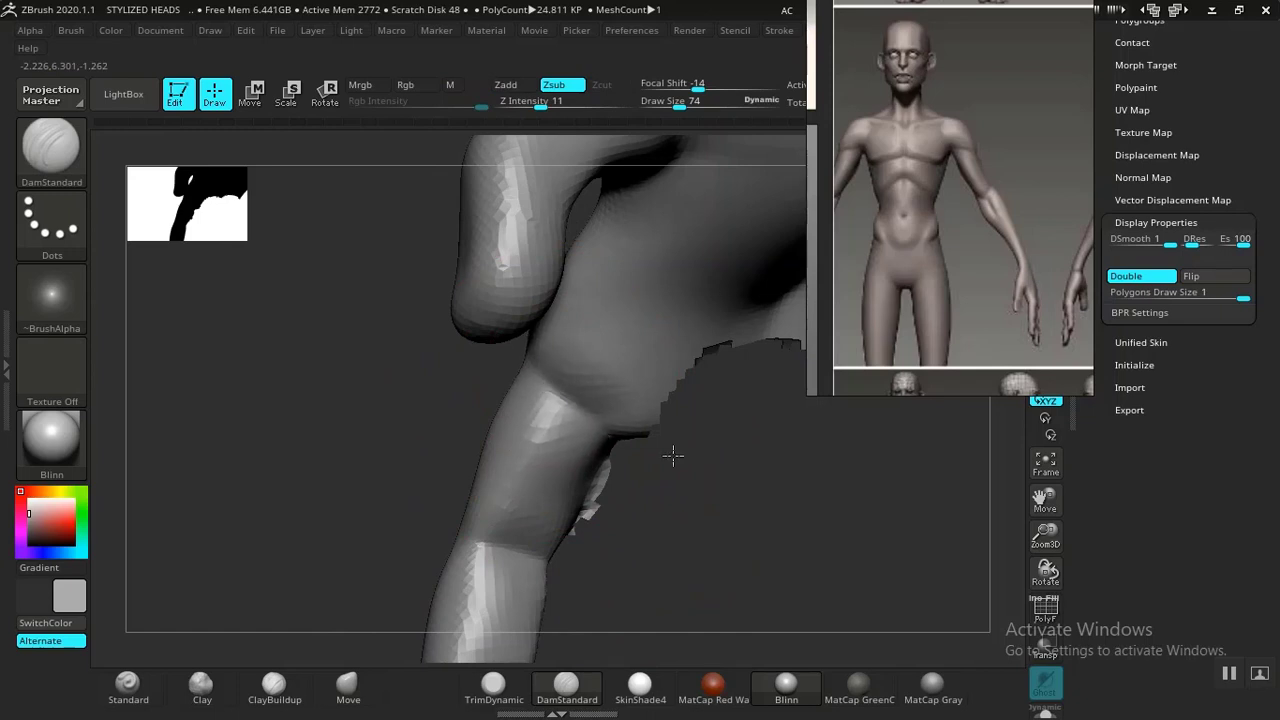
# Refine the outline of the index finger's back between the fingertip and the knuckle with the Move brush
pyautogui.moveTo(761, 518)
pyautogui.mouseDown()
pyautogui.moveTo(689, 517)
pyautogui.moveTo(737, 543)
pyautogui.moveTo(662, 537)
pyautogui.moveTo(663, 497)
pyautogui.moveTo(580, 520)
pyautogui.moveTo(666, 534)
pyautogui.moveTo(559, 554)
pyautogui.mouseUp()
pyautogui.moveTo(610, 456); pyautogui.dragTo(437, 585)
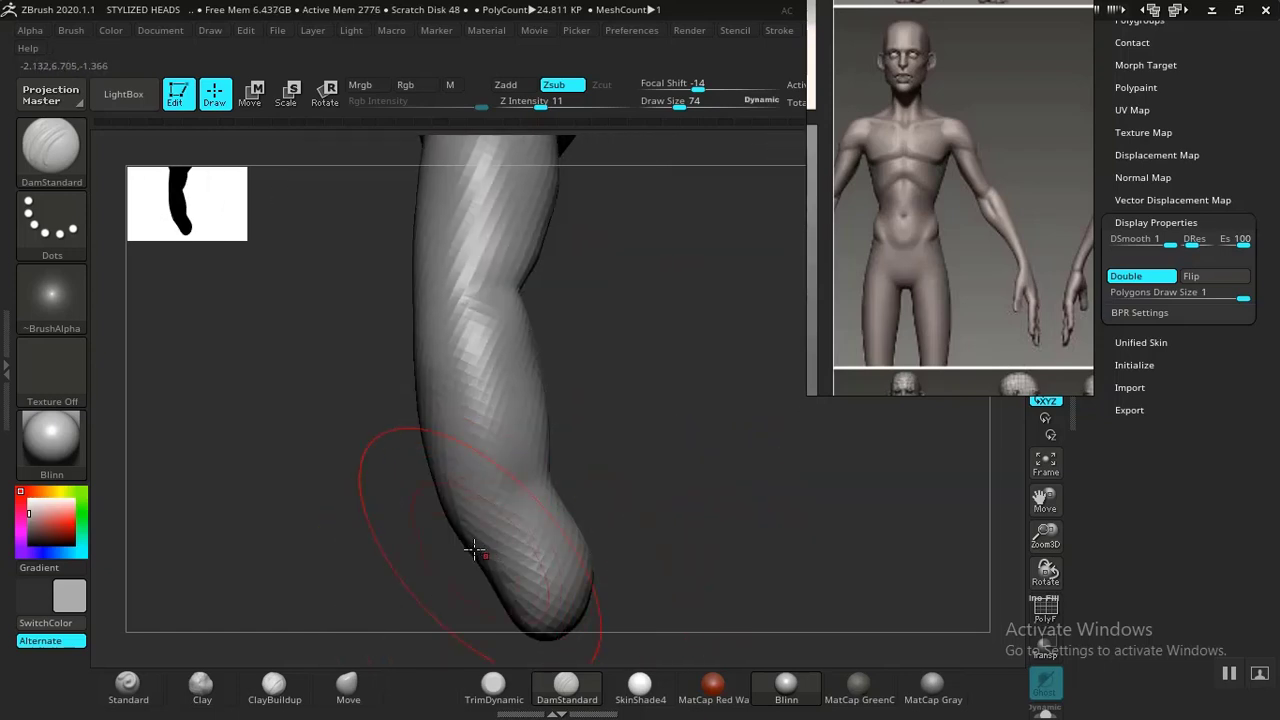
pyautogui.click(362, 684)
pyautogui.moveTo(449, 515); pyautogui.dragTo(464, 501)
pyautogui.moveTo(441, 476); pyautogui.dragTo(452, 469)
pyautogui.moveTo(435, 420); pyautogui.dragTo(441, 414)
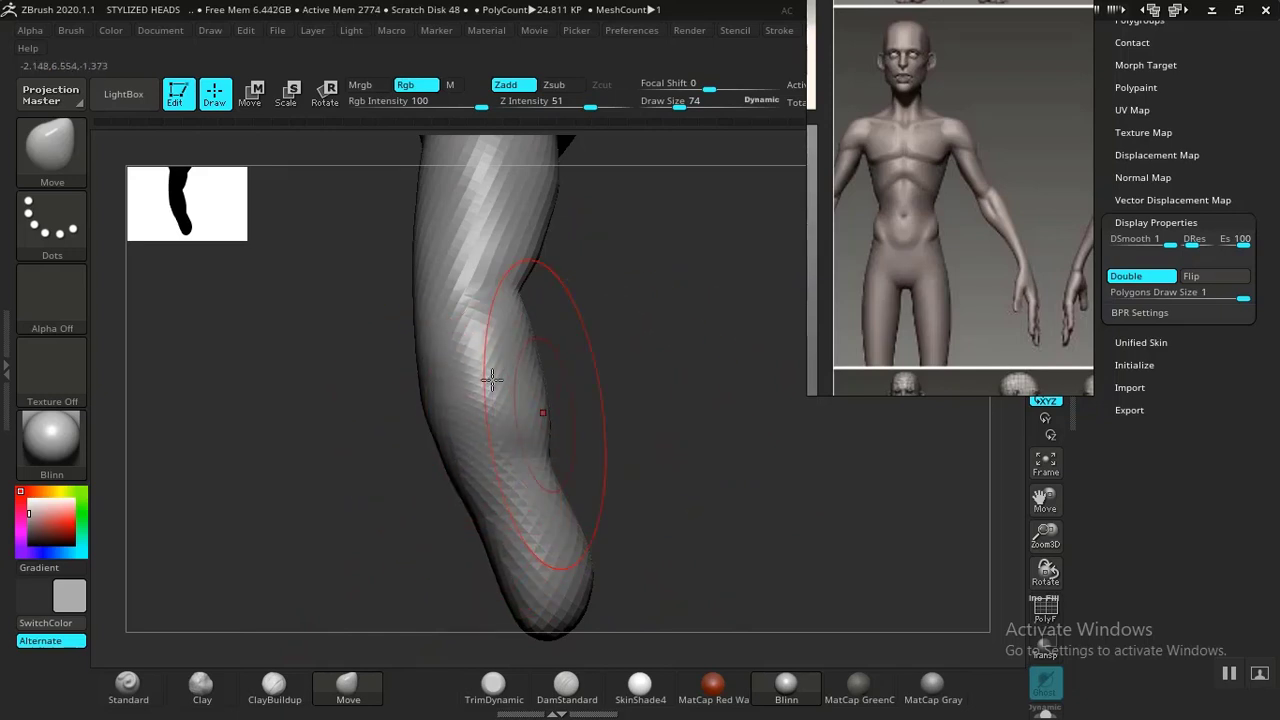
# Build up the index finger's knuckle with the ClayBuildup brush at draw size 34 and smooth the added volume
pyautogui.click(274, 684)
pyautogui.moveTo(300, 610); pyautogui.dragTo(479, 378)
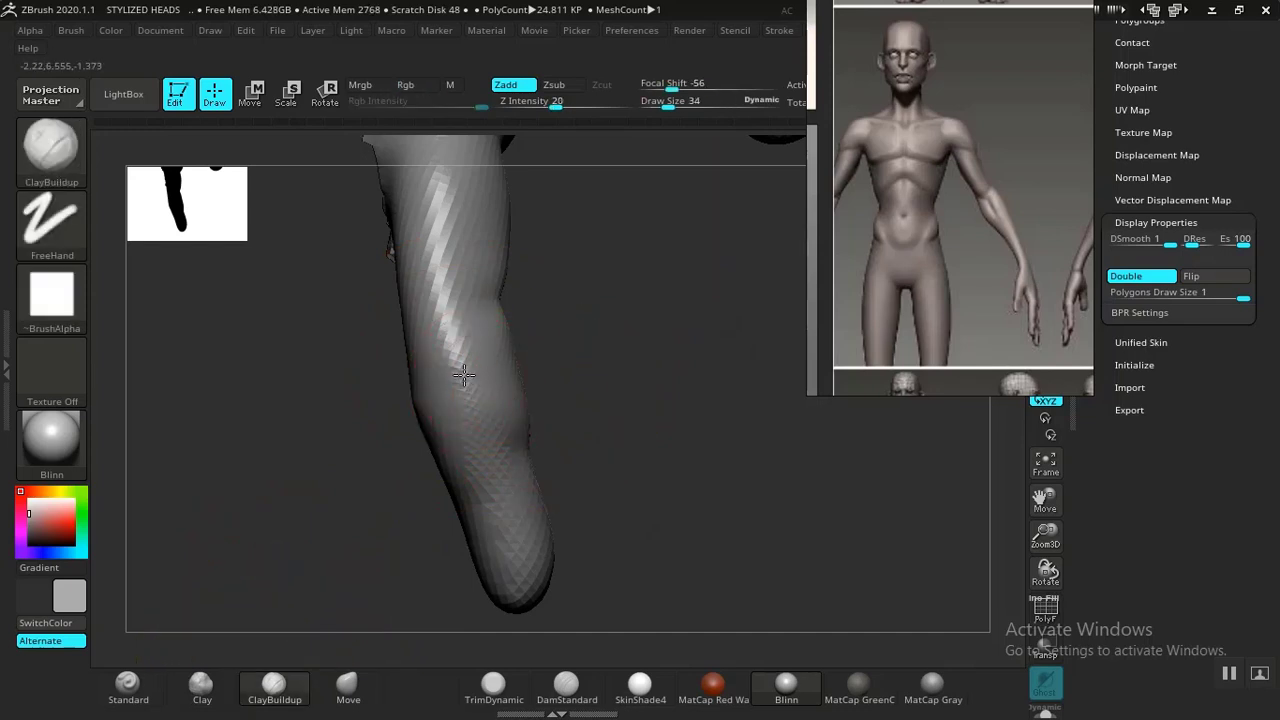
pyautogui.moveTo(384, 380); pyautogui.dragTo(450, 375)
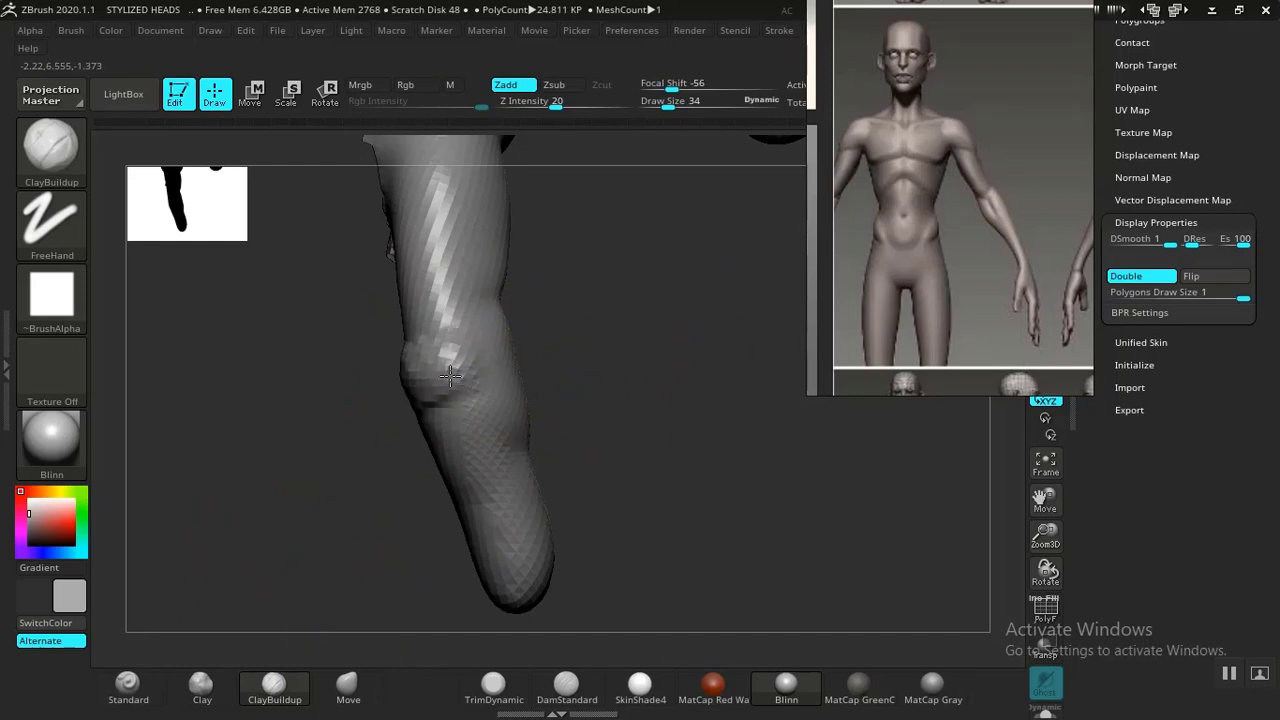
pyautogui.press('shift')
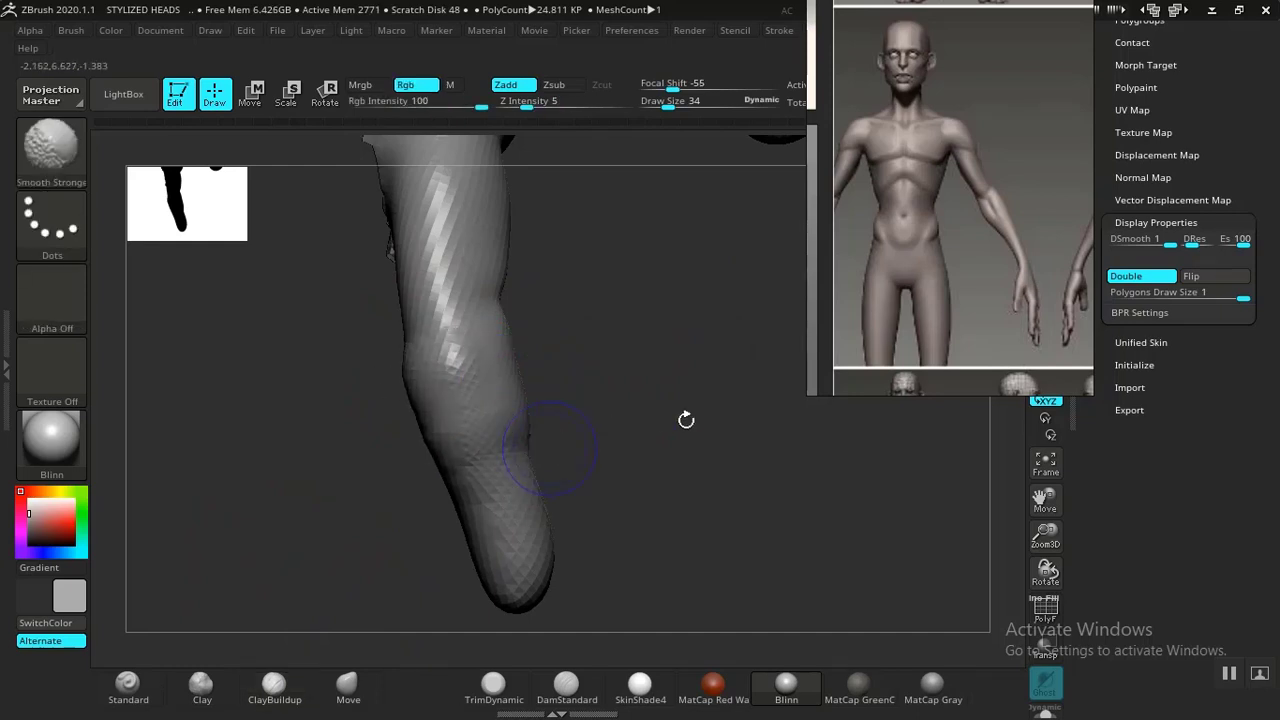
# Smooth the sides of the index finger's middle segment around the built-up knuckle
pyautogui.moveTo(686, 420); pyautogui.dragTo(419, 412)
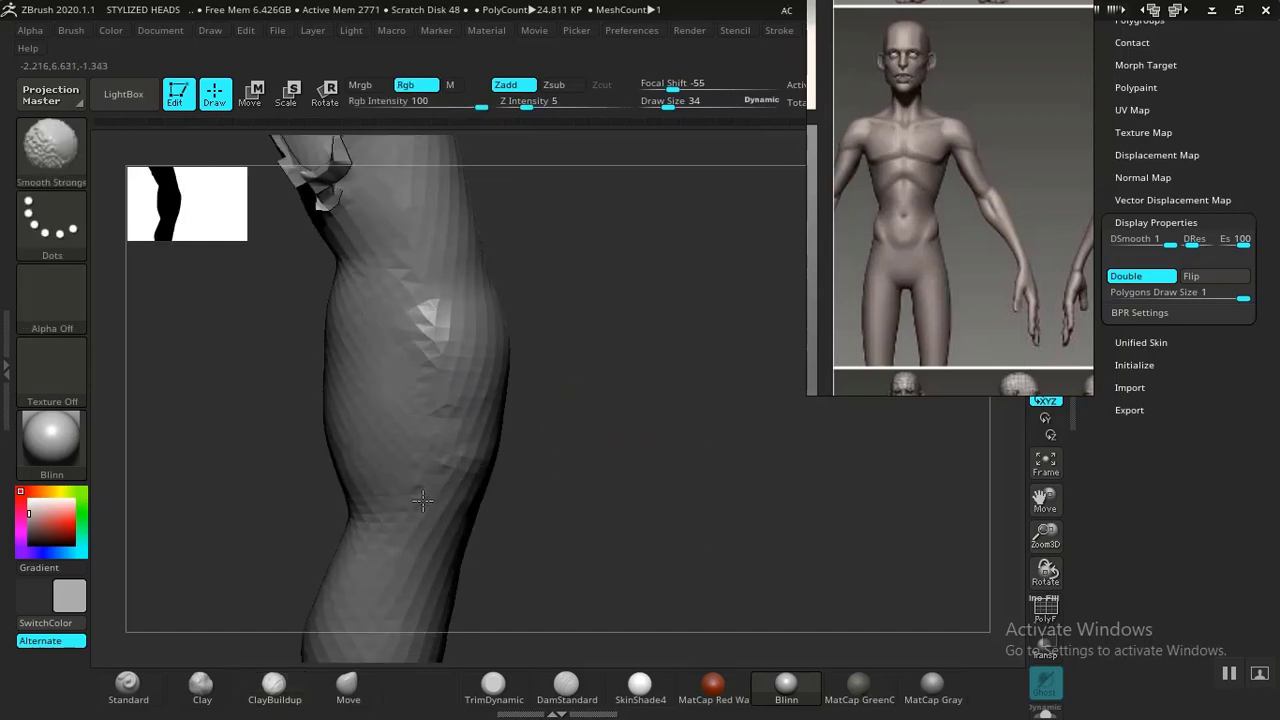
pyautogui.moveTo(548, 444)
pyautogui.mouseDown()
pyautogui.moveTo(543, 463)
pyautogui.moveTo(589, 420)
pyautogui.moveTo(622, 436)
pyautogui.moveTo(549, 451)
pyautogui.moveTo(443, 422)
pyautogui.moveTo(554, 442)
pyautogui.moveTo(540, 455)
pyautogui.mouseUp()
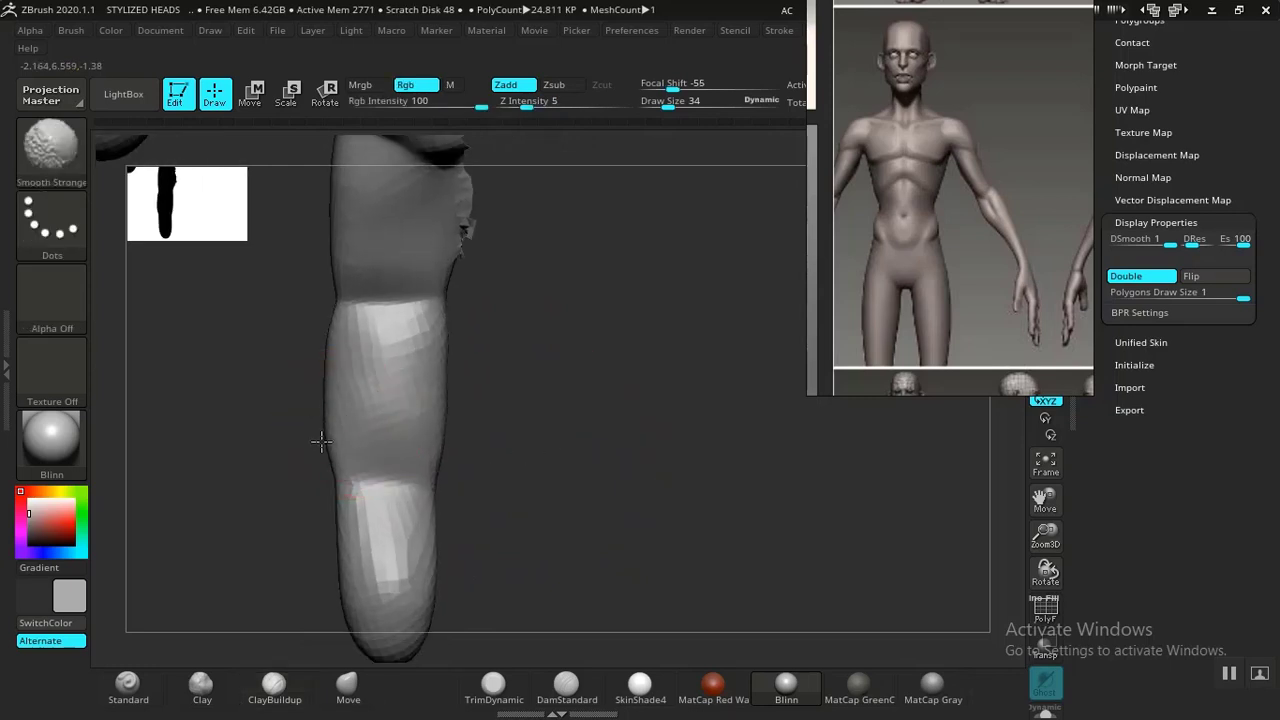
pyautogui.keyDown('shift'); pyautogui.moveTo(308, 458); pyautogui.dragTo(457, 411); pyautogui.keyUp('shift')
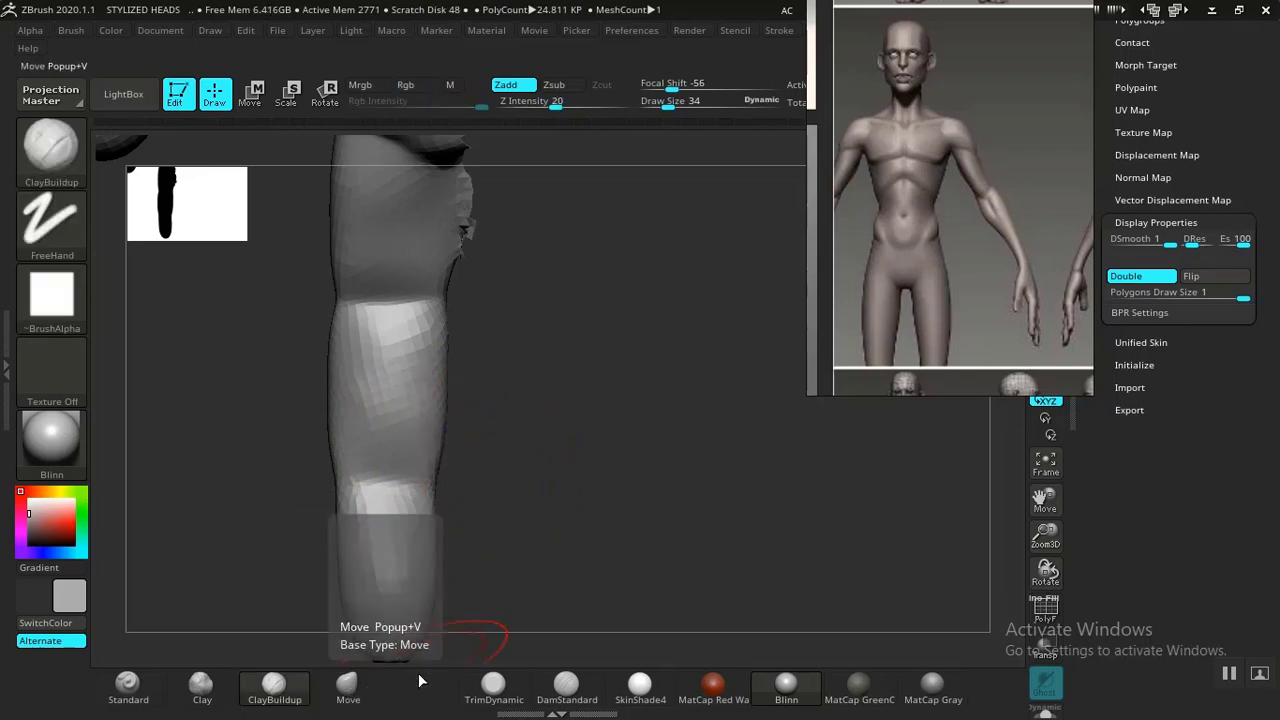
# Flatten a long plane along the index finger's side from base to fingertip with the TrimDynamic brush at draw size 50
pyautogui.click(493, 688)
pyautogui.moveTo(557, 549)
pyautogui.mouseDown()
pyautogui.moveTo(618, 513)
pyautogui.moveTo(513, 317)
pyautogui.mouseUp()
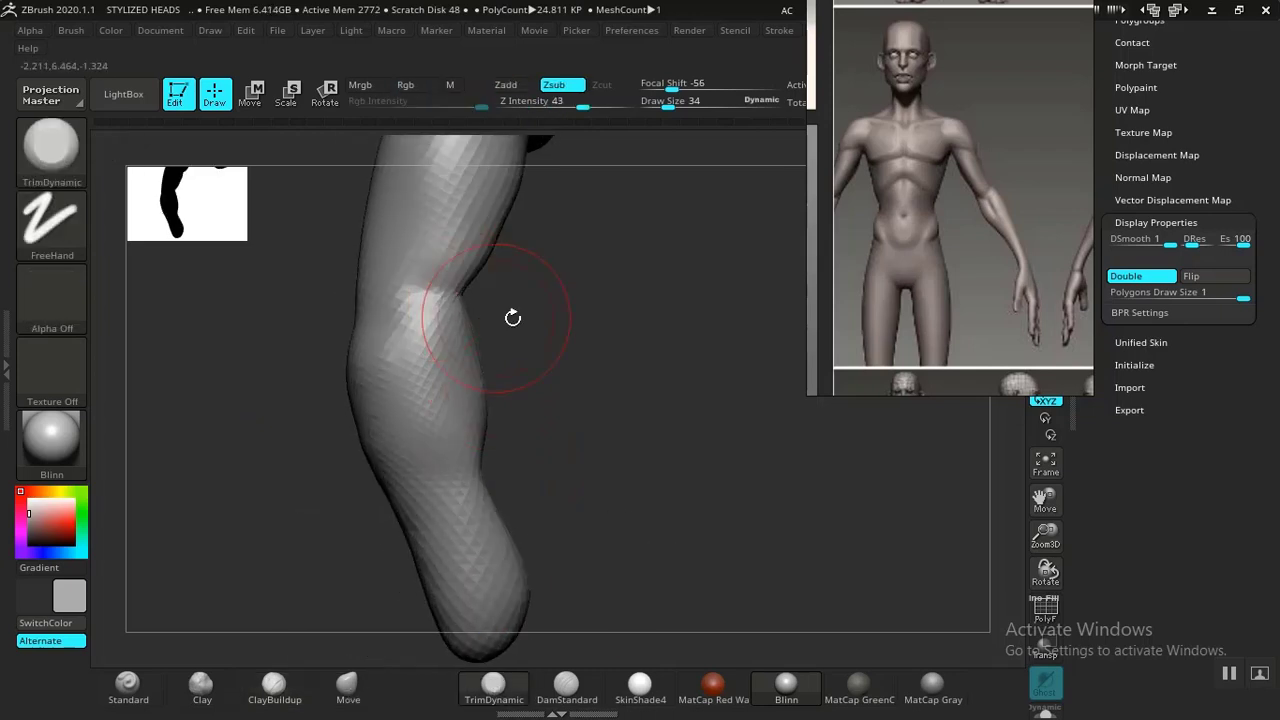
pyautogui.press(']')
pyautogui.moveTo(607, 406)
pyautogui.keyDown('alt'); pyautogui.mouseDown()
pyautogui.moveTo(598, 469)
pyautogui.moveTo(540, 352)
pyautogui.mouseUp(); pyautogui.keyUp('alt')
pyautogui.moveTo(482, 272)
pyautogui.mouseDown()
pyautogui.moveTo(473, 262)
pyautogui.moveTo(442, 427)
pyautogui.mouseUp()
pyautogui.hotkey('ctrl', 'z')
pyautogui.moveTo(479, 268)
pyautogui.mouseDown()
pyautogui.moveTo(456, 290)
pyautogui.moveTo(434, 463)
pyautogui.moveTo(485, 620)
pyautogui.mouseUp()
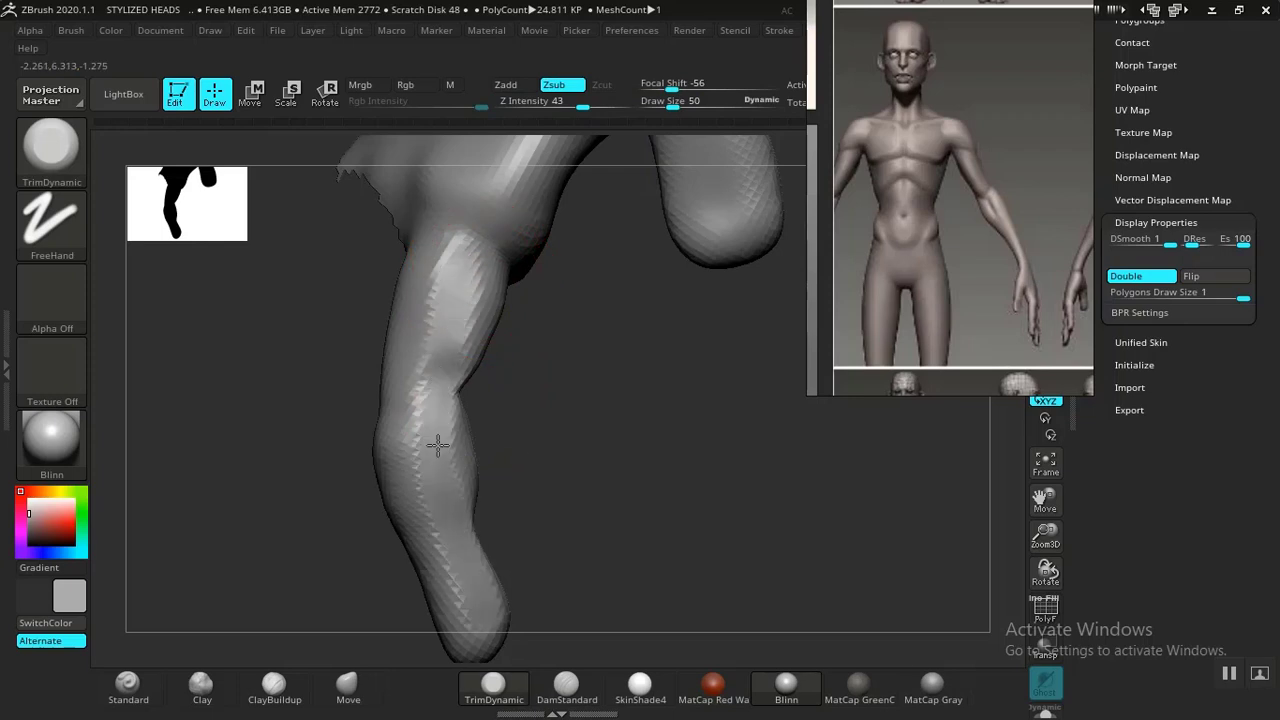
# Trim the index finger's opposite side and the pads of its segments, smoothing the edges of the planes
pyautogui.moveTo(527, 451); pyautogui.dragTo(515, 360)
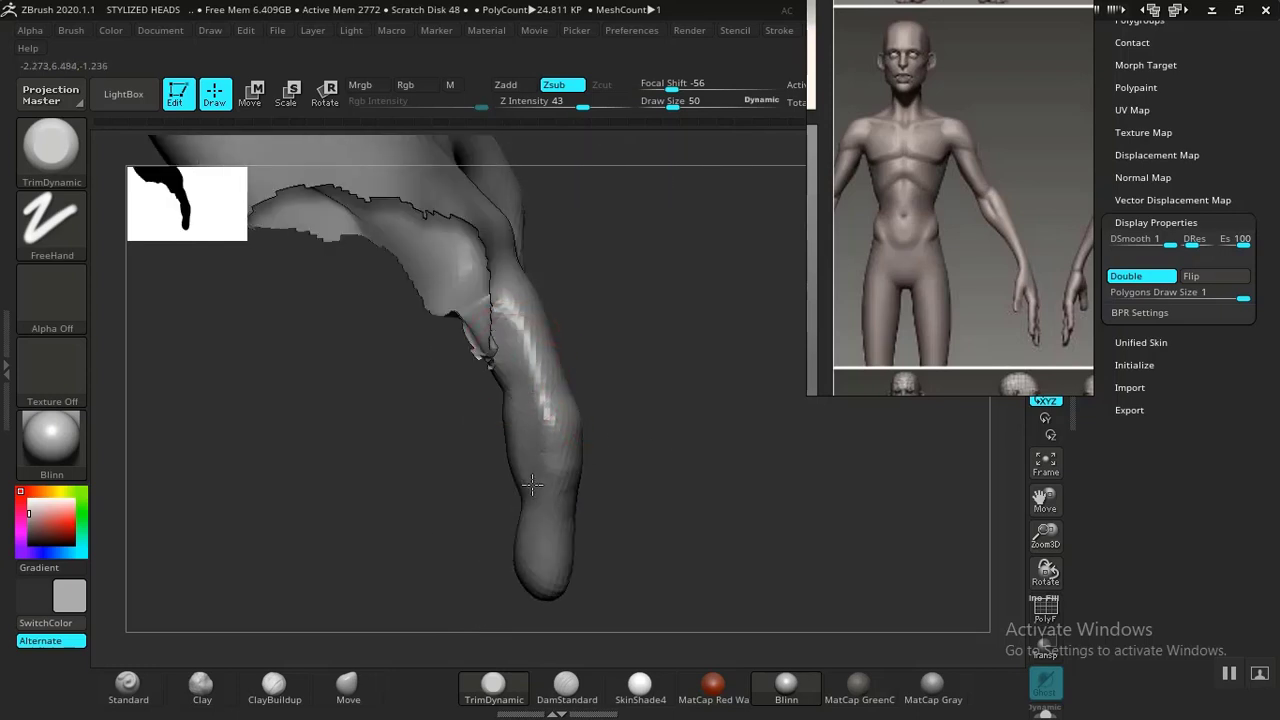
pyautogui.press('shift')
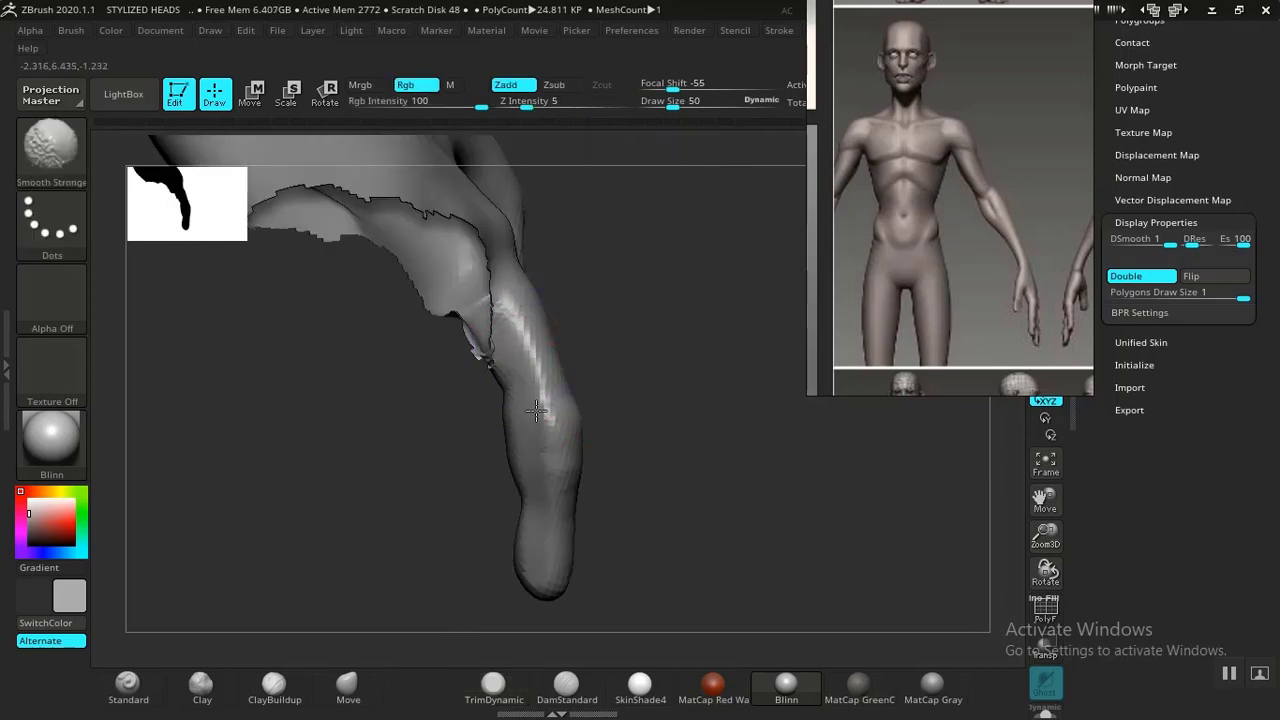
pyautogui.moveTo(617, 450); pyautogui.dragTo(466, 400)
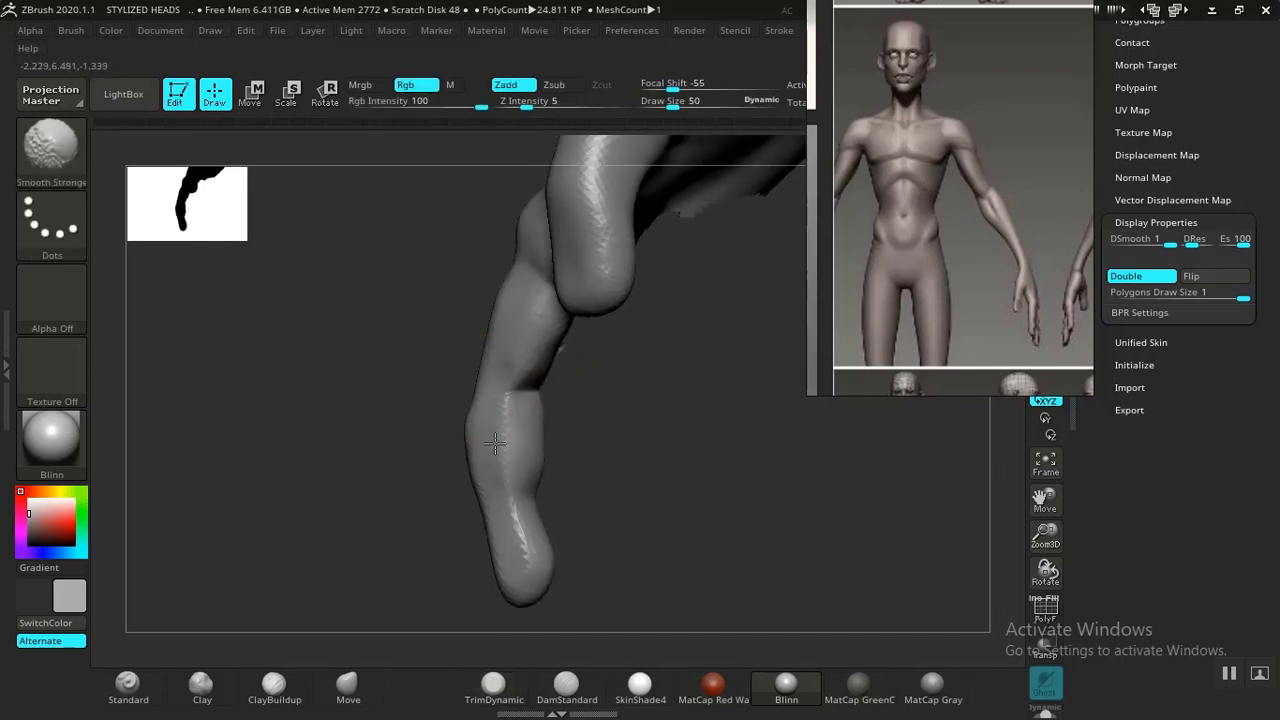
pyautogui.moveTo(611, 511)
pyautogui.keyDown('shift'); pyautogui.mouseDown()
pyautogui.moveTo(643, 476)
pyautogui.moveTo(634, 403)
pyautogui.mouseUp(); pyautogui.keyUp('shift')
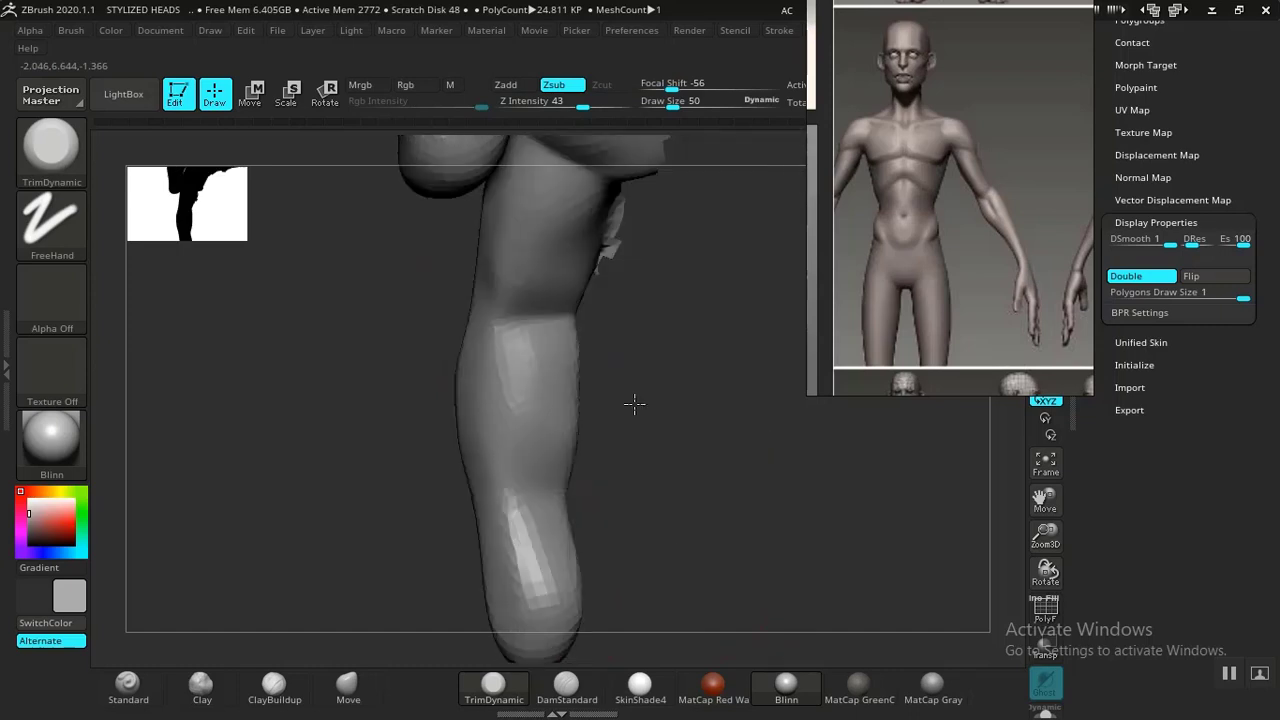
pyautogui.moveTo(609, 551); pyautogui.dragTo(491, 537)
# Adjust the index finger's outline with the Move brush and smooth the palm surface near the thumb
pyautogui.click(348, 686)
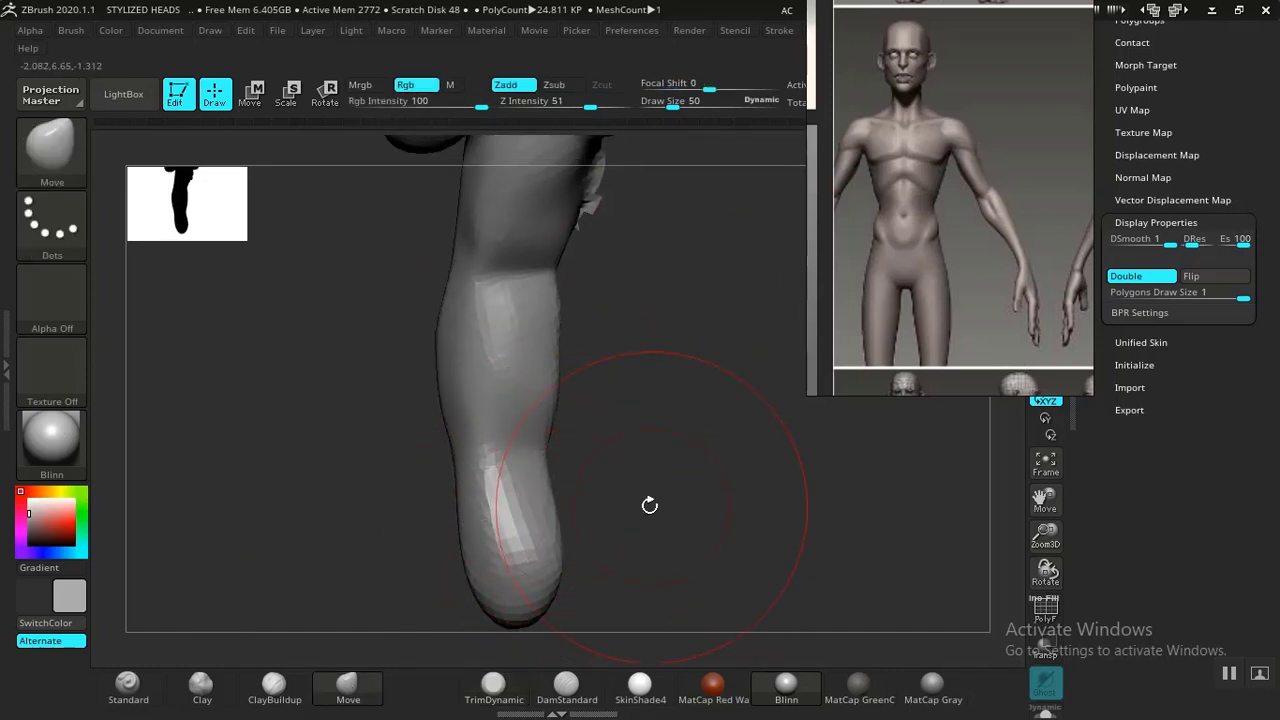
pyautogui.moveTo(651, 503); pyautogui.dragTo(637, 461)
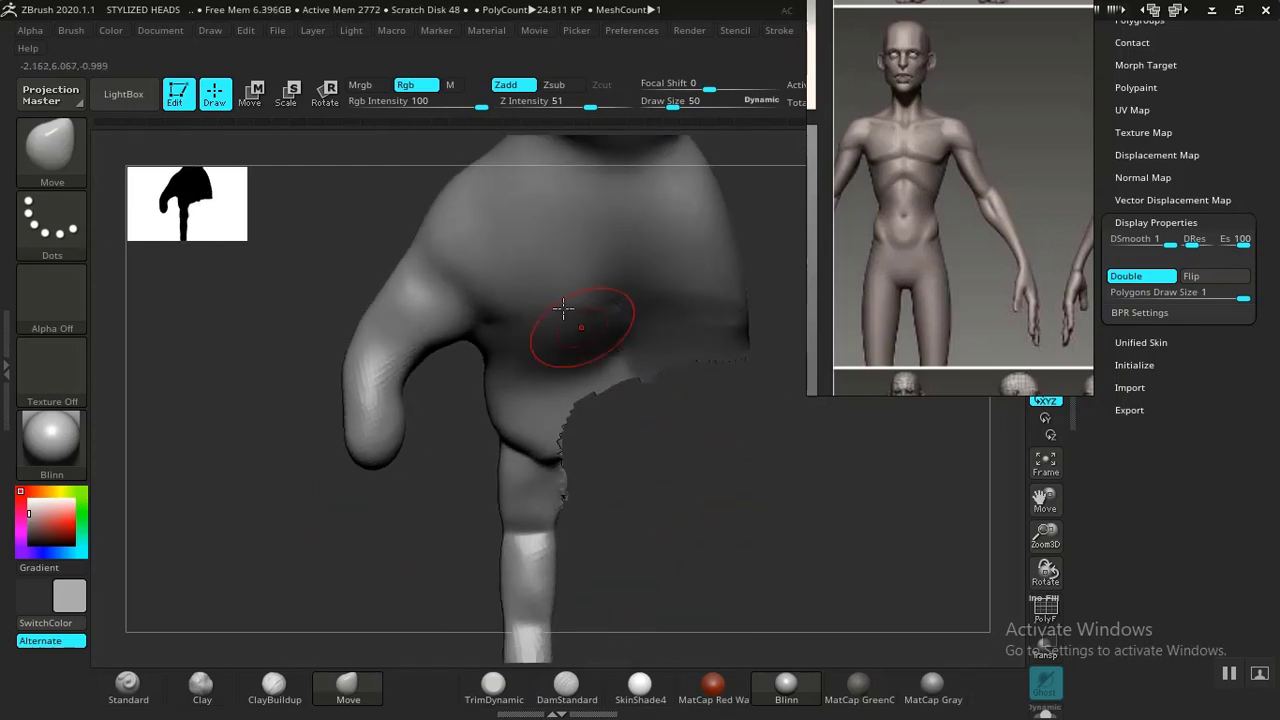
pyautogui.press('shift')
# Carve creases across the palm side of the thumb at its end joint and its base with the DamStandard brush
pyautogui.moveTo(623, 514)
pyautogui.mouseDown()
pyautogui.moveTo(700, 517)
pyautogui.moveTo(609, 526)
pyautogui.moveTo(575, 560)
pyautogui.moveTo(589, 600)
pyautogui.mouseUp()
pyautogui.press('ctrl')
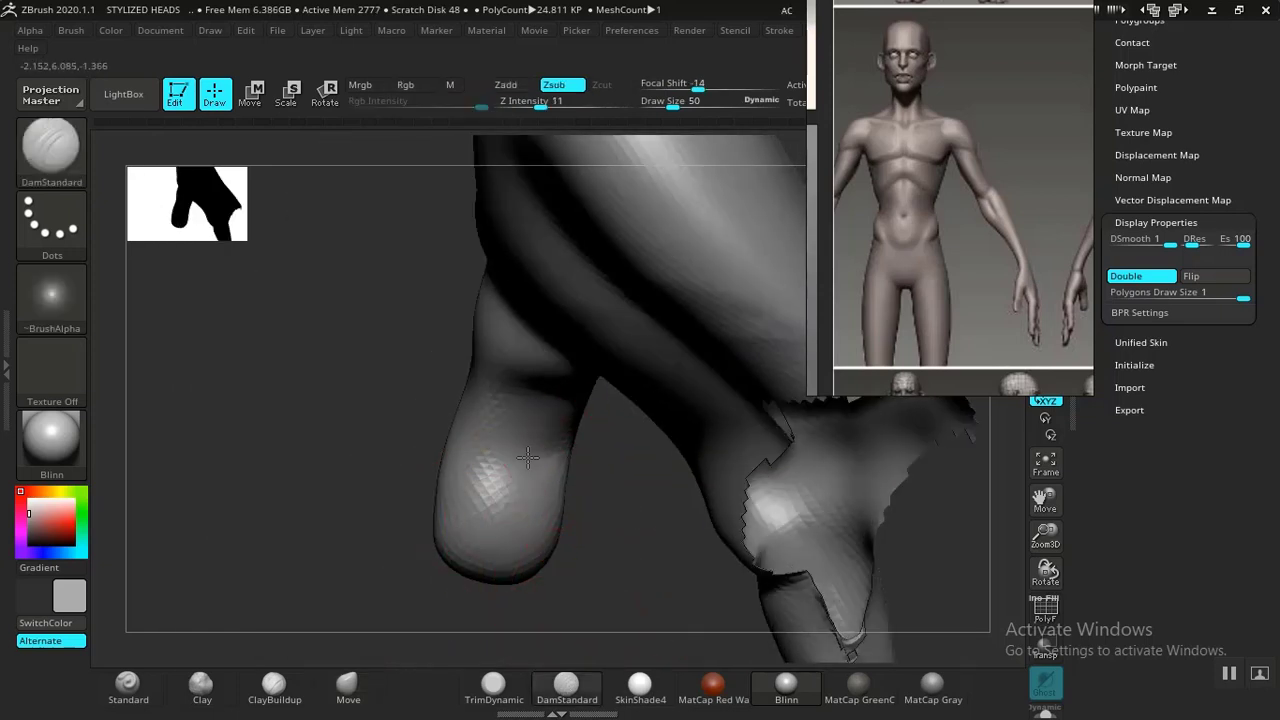
pyautogui.moveTo(457, 456); pyautogui.dragTo(537, 450)
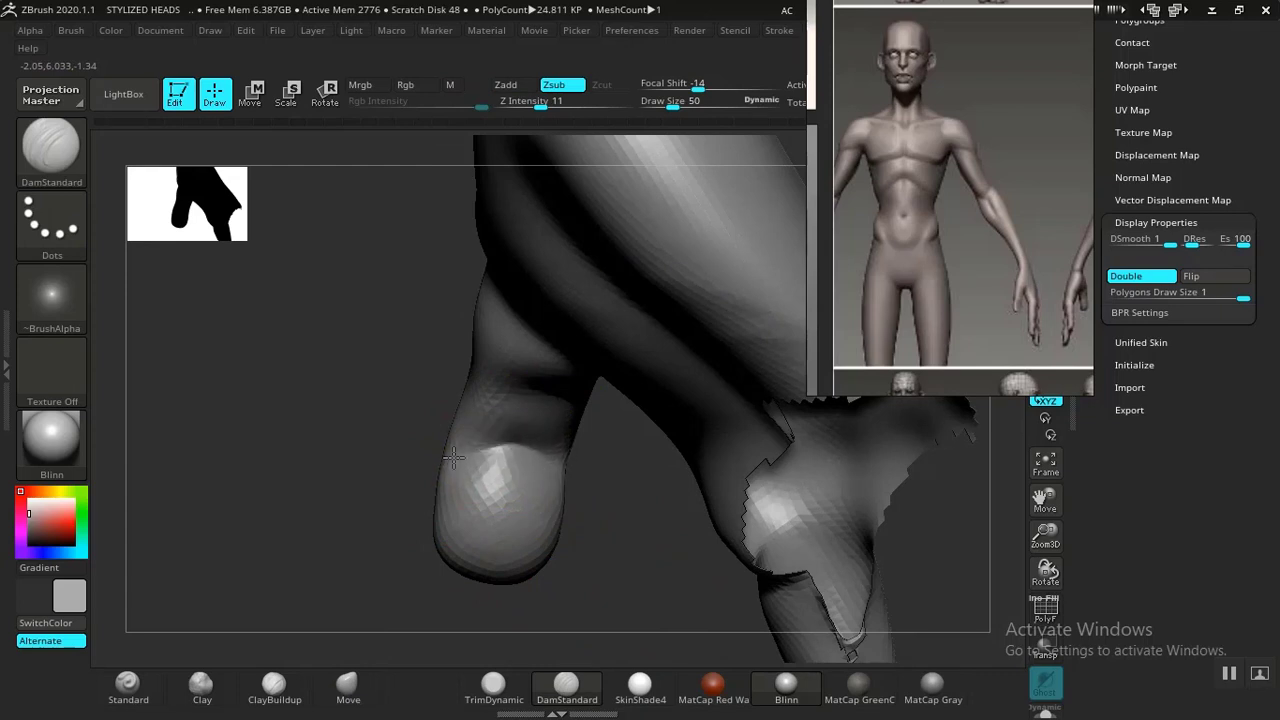
pyautogui.moveTo(586, 493); pyautogui.dragTo(611, 376)
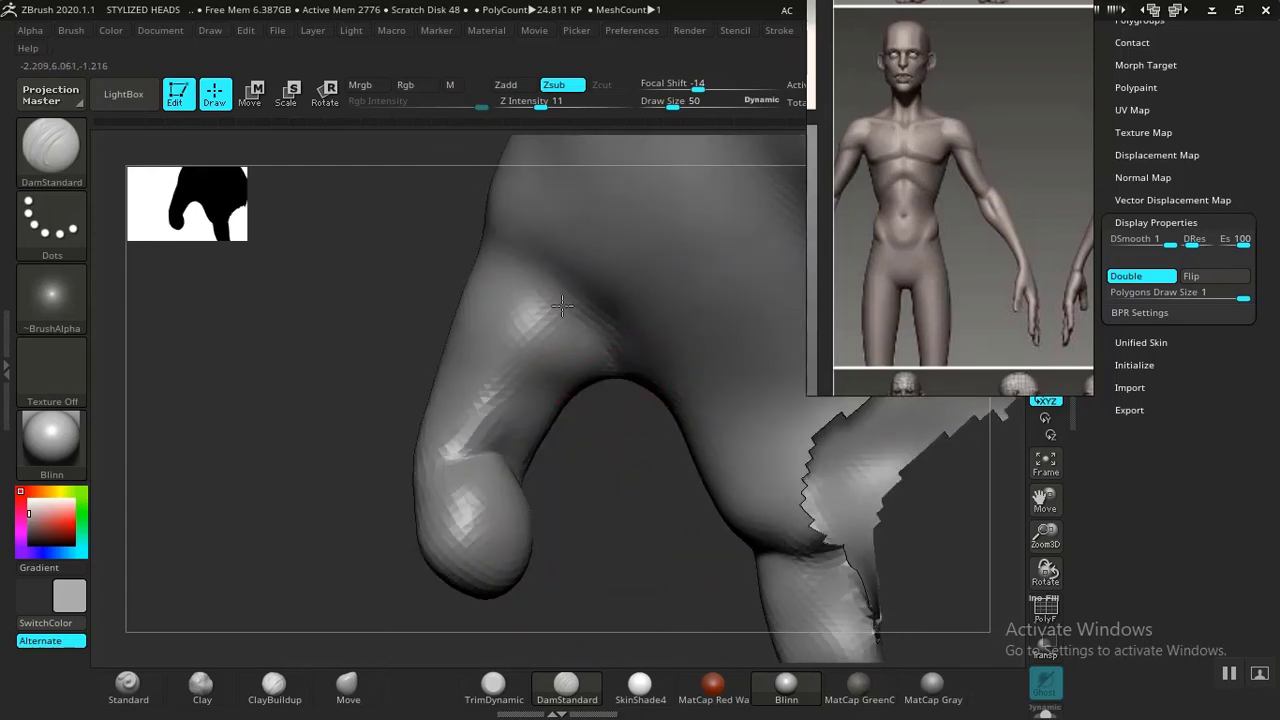
pyautogui.moveTo(563, 305)
pyautogui.mouseDown()
pyautogui.moveTo(530, 290)
pyautogui.moveTo(583, 316)
pyautogui.mouseUp()
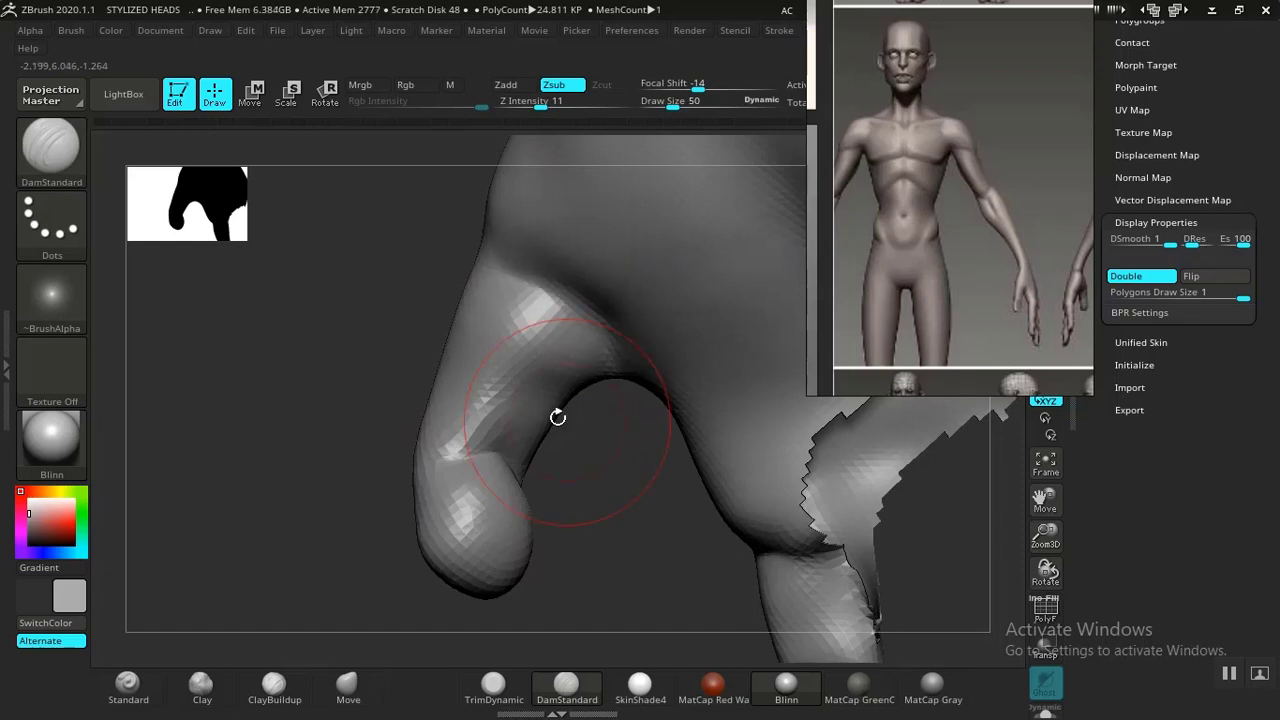
pyautogui.moveTo(499, 364); pyautogui.dragTo(471, 327)
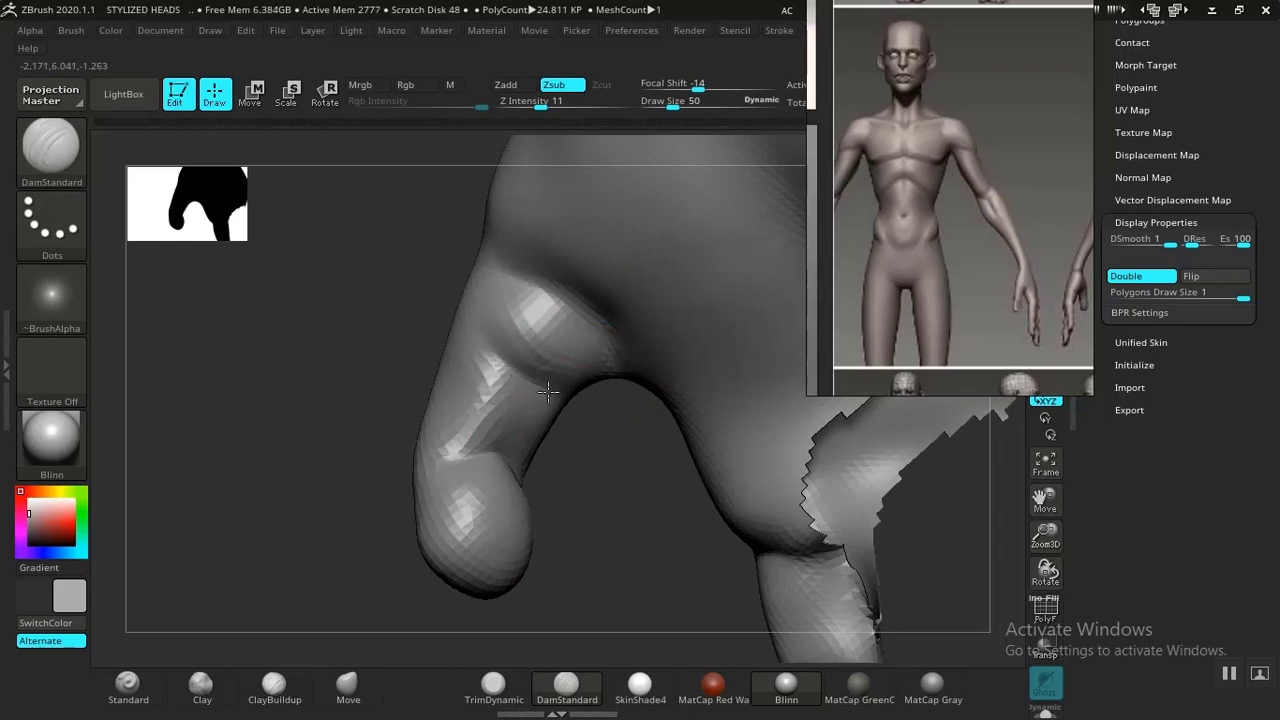
pyautogui.moveTo(548, 392); pyautogui.dragTo(500, 355)
# Build up the thumb's knuckle and lower joint with the ClayBuildup brush at draw size 50 and smooth the added volume
pyautogui.click(274, 685)
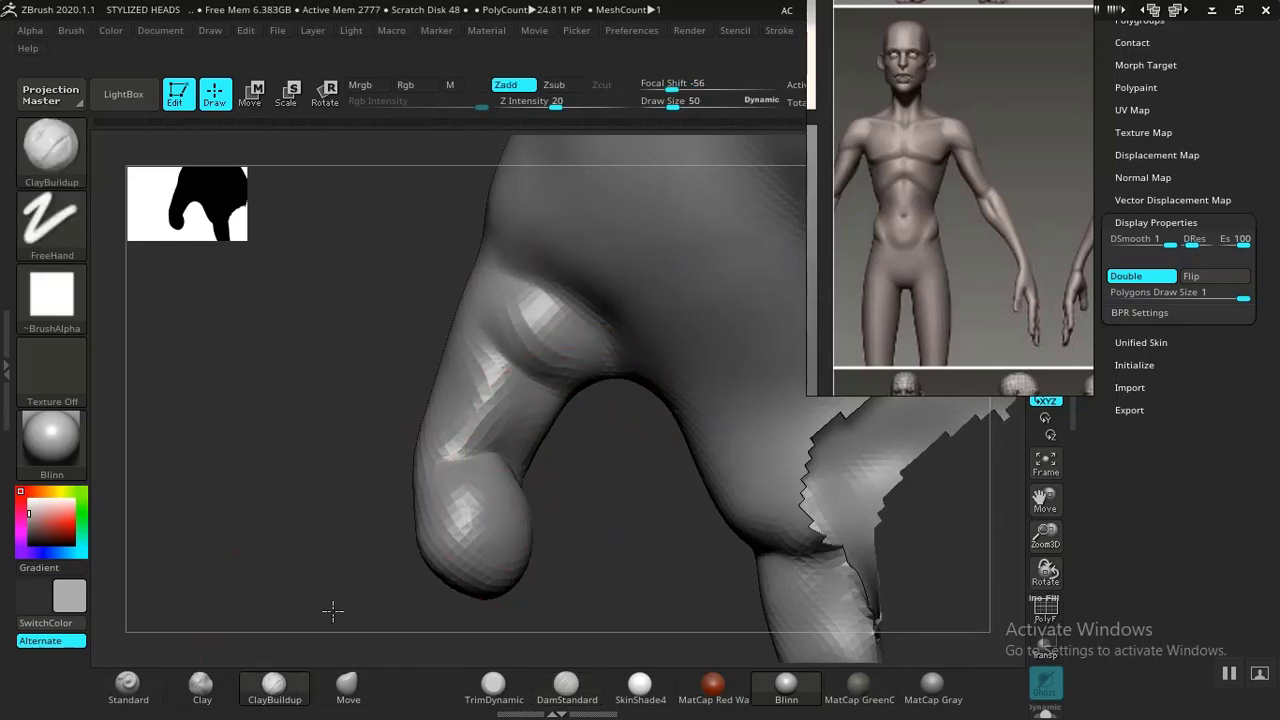
pyautogui.moveTo(333, 611)
pyautogui.mouseDown()
pyautogui.moveTo(486, 437)
pyautogui.moveTo(517, 423)
pyautogui.moveTo(508, 445)
pyautogui.mouseUp()
pyautogui.keyDown('shift'); pyautogui.moveTo(512, 388); pyautogui.dragTo(510, 437); pyautogui.keyUp('shift')
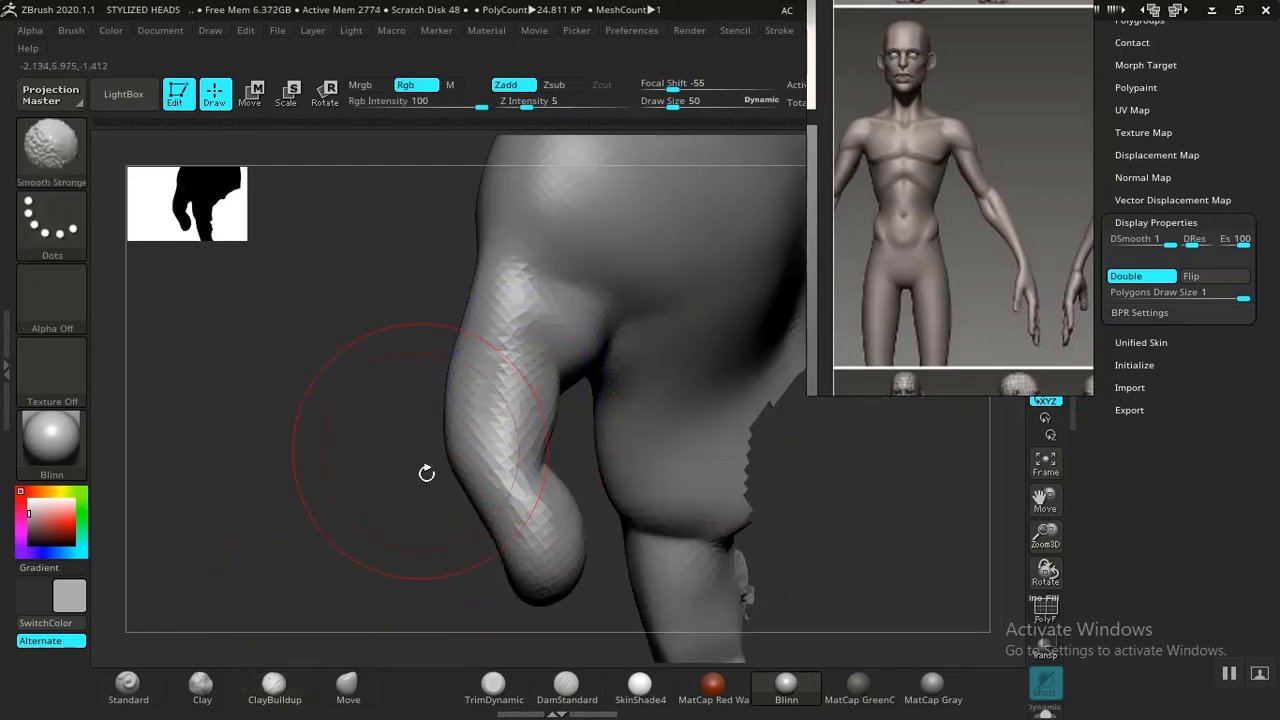
pyautogui.moveTo(426, 473)
pyautogui.mouseDown()
pyautogui.moveTo(611, 446)
pyautogui.moveTo(634, 486)
pyautogui.moveTo(508, 458)
pyautogui.mouseUp()
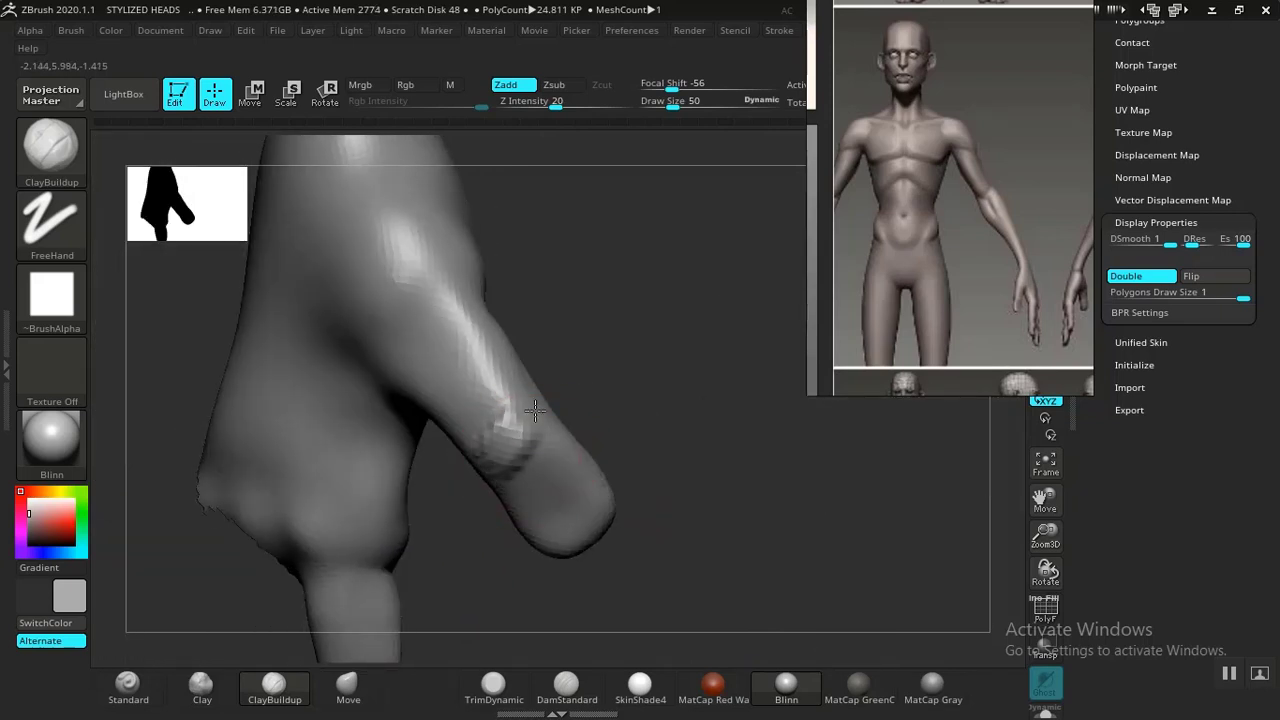
pyautogui.moveTo(506, 434)
pyautogui.mouseDown()
pyautogui.moveTo(538, 415)
pyautogui.moveTo(503, 451)
pyautogui.moveTo(507, 430)
pyautogui.mouseUp()
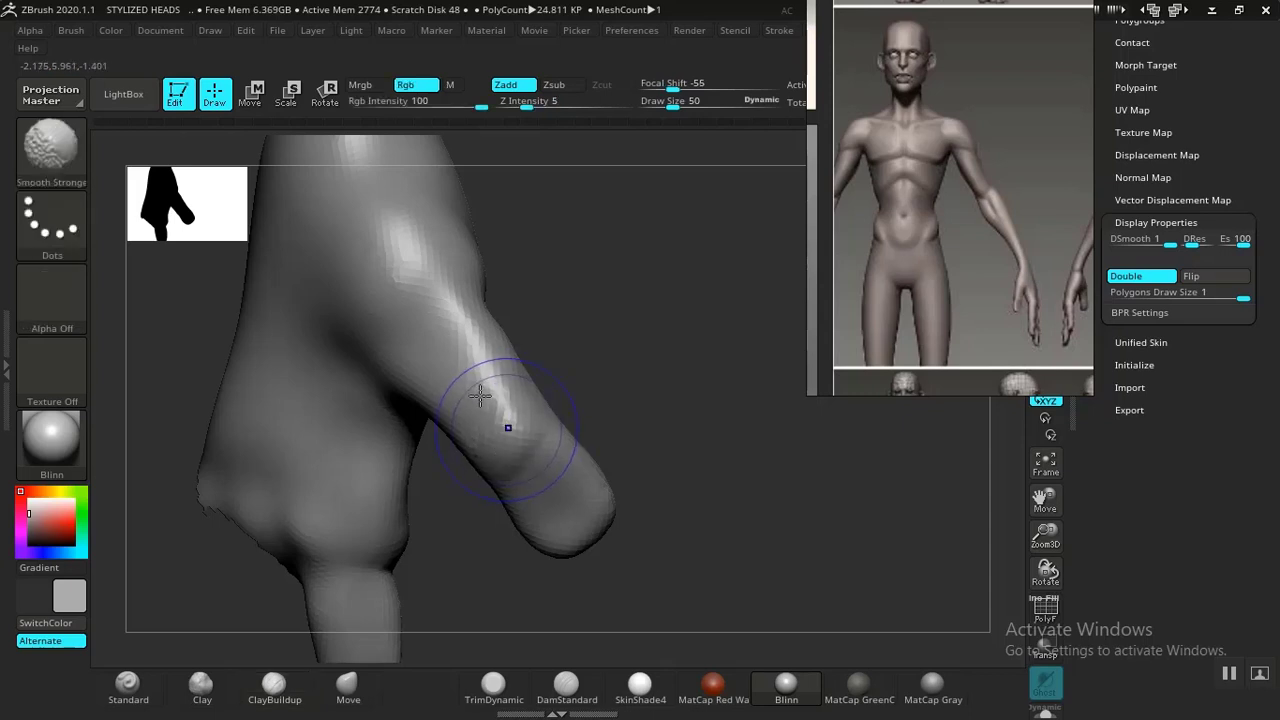
pyautogui.moveTo(455, 345)
pyautogui.mouseDown()
pyautogui.moveTo(396, 319)
pyautogui.moveTo(449, 328)
pyautogui.moveTo(440, 305)
pyautogui.moveTo(400, 345)
pyautogui.moveTo(454, 314)
pyautogui.moveTo(404, 341)
pyautogui.moveTo(428, 318)
pyautogui.moveTo(409, 331)
pyautogui.mouseUp()
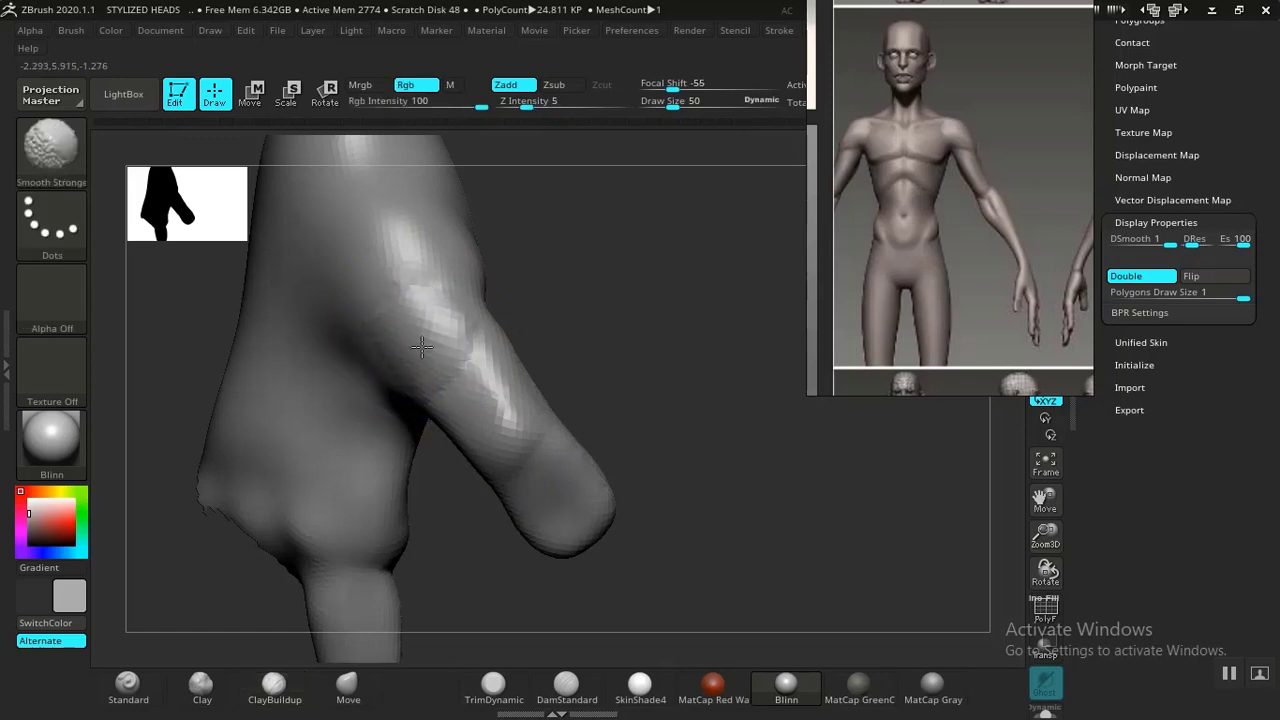
# Shape the back of the thumb's tip with the ClayBuildup brush and smooth it into the knuckle
pyautogui.keyDown('alt'); pyautogui.moveTo(703, 460); pyautogui.dragTo(520, 331); pyautogui.keyUp('alt')
pyautogui.moveTo(606, 446)
pyautogui.mouseDown()
pyautogui.moveTo(563, 463)
pyautogui.moveTo(720, 559)
pyautogui.moveTo(757, 509)
pyautogui.moveTo(666, 486)
pyautogui.moveTo(595, 428)
pyautogui.mouseUp()
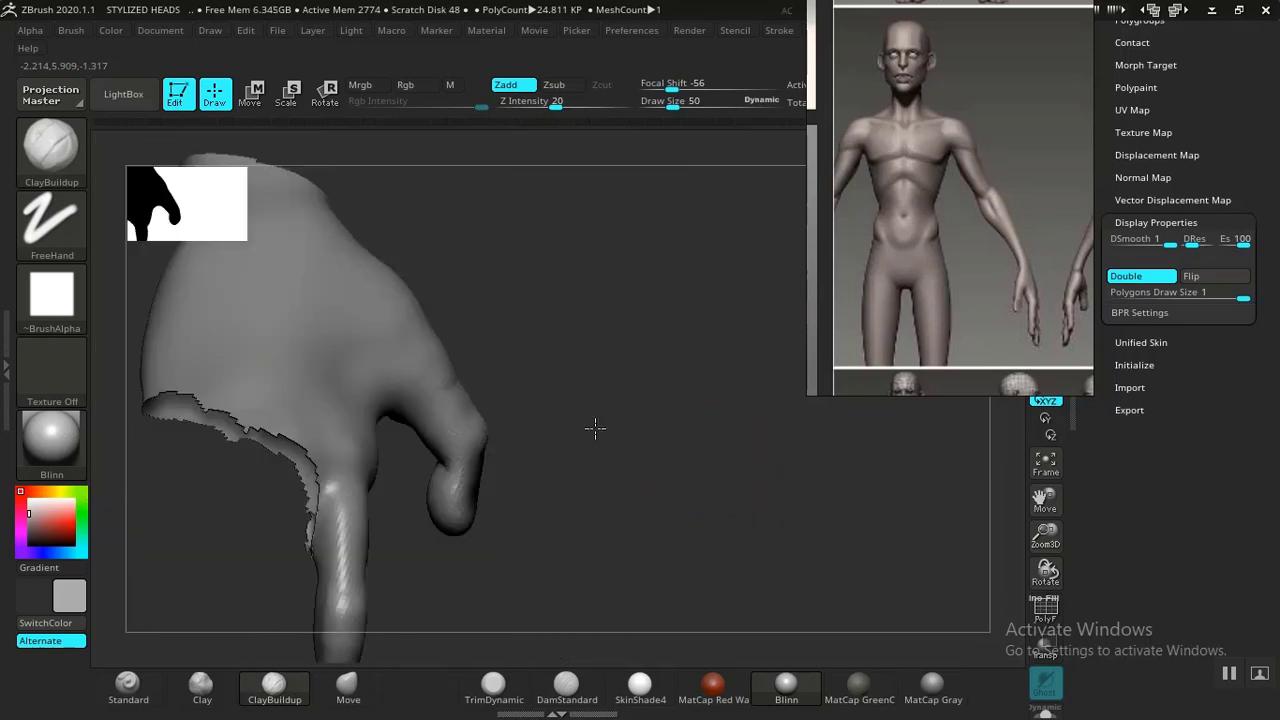
pyautogui.moveTo(689, 599); pyautogui.dragTo(521, 336)
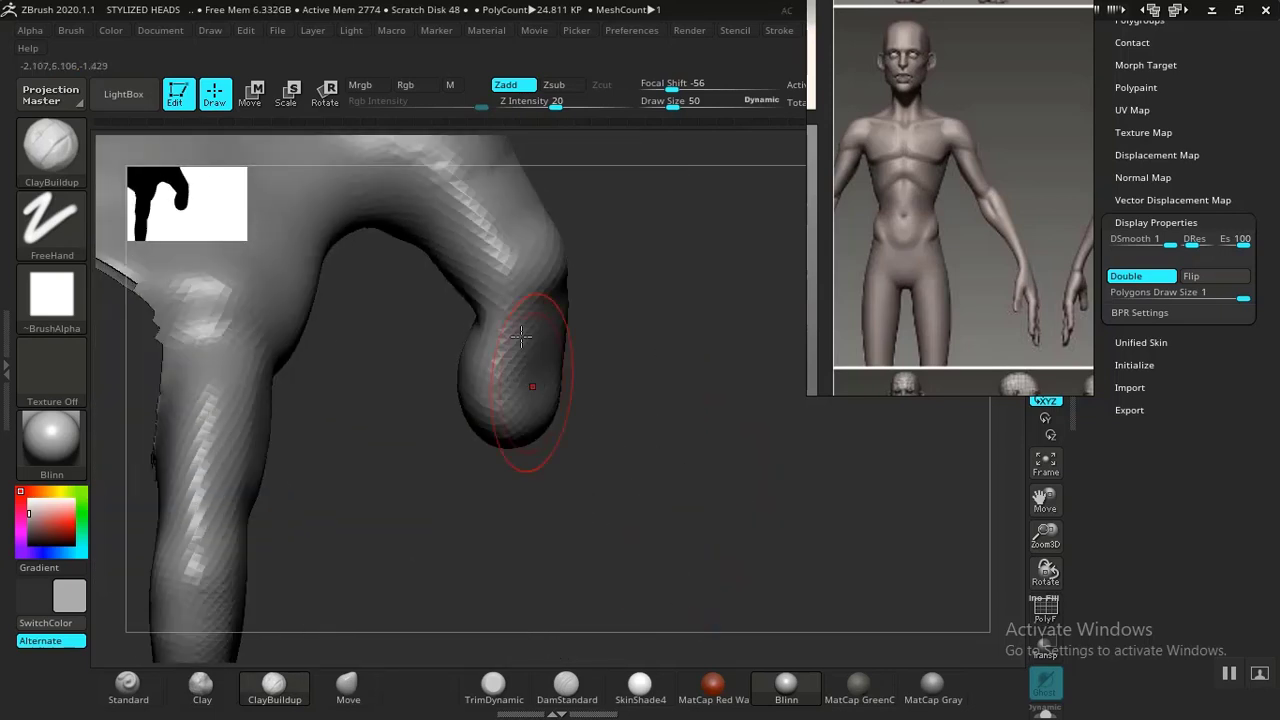
pyautogui.press('shift')
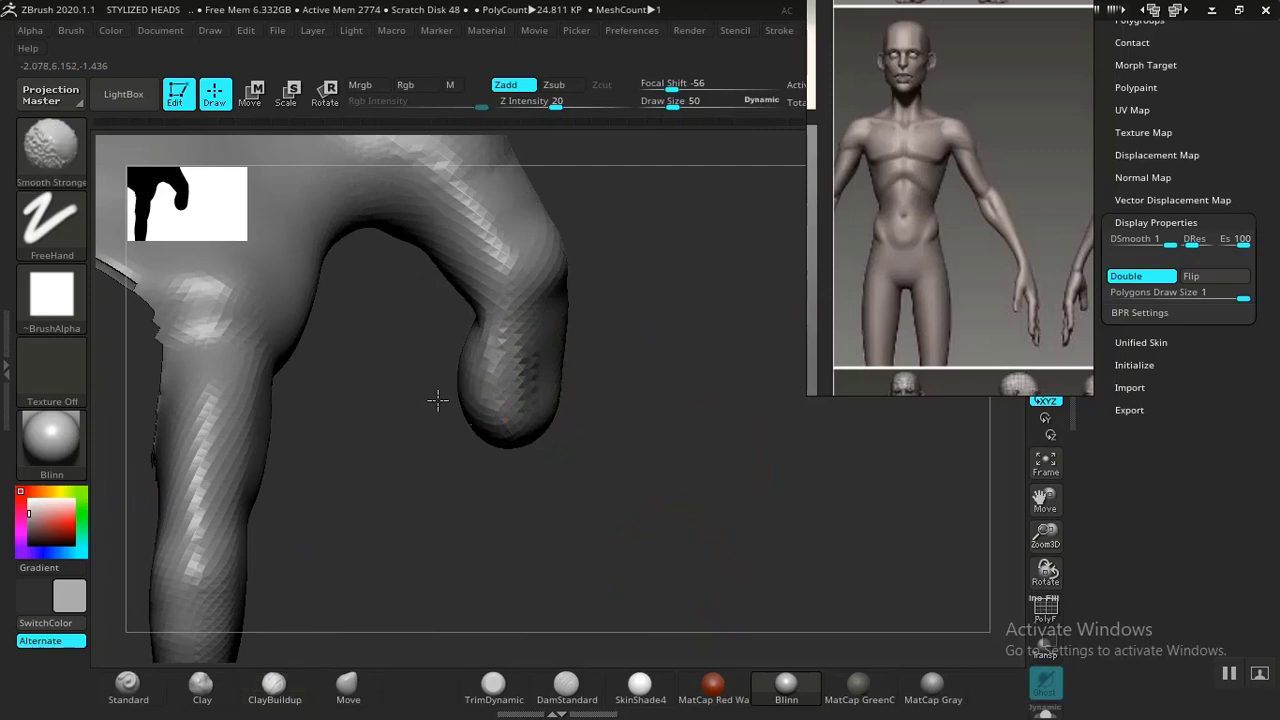
pyautogui.moveTo(409, 394); pyautogui.dragTo(514, 455)
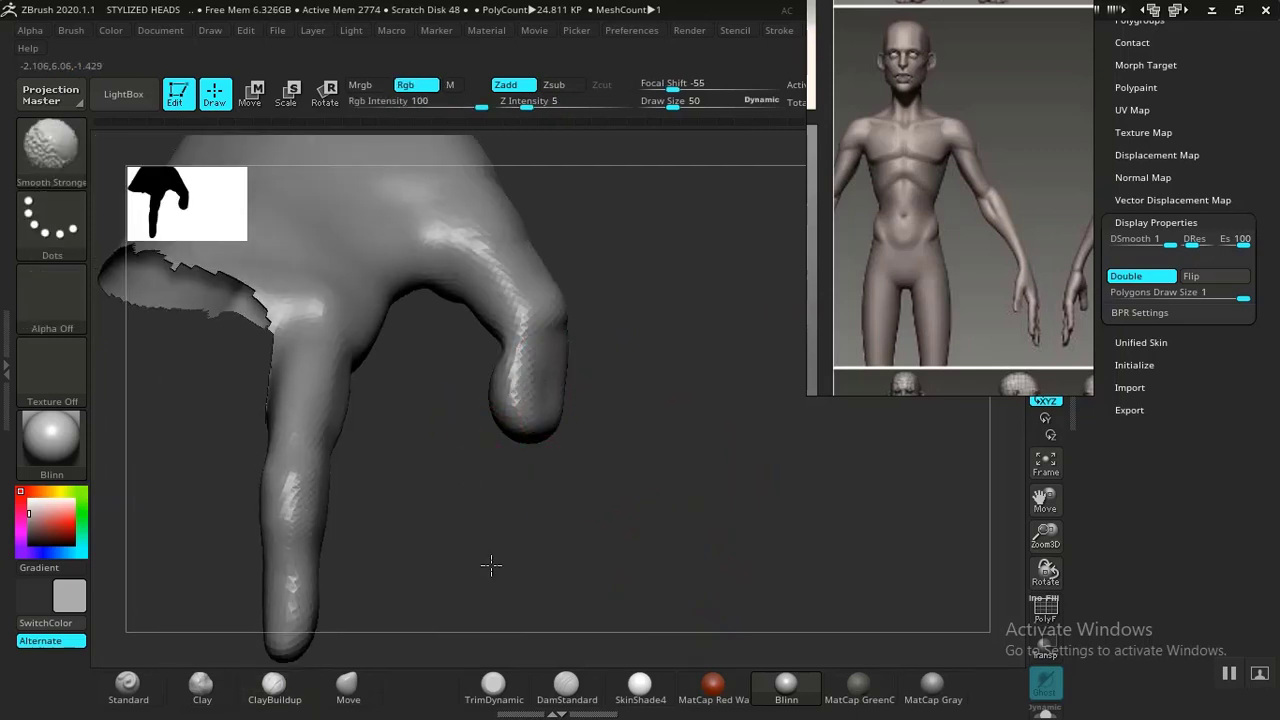
# Carve the fold at the thumb's base with the DamStandard brush and soften the crease where the thumb meets the palm
pyautogui.click(566, 686)
pyautogui.keyDown('alt'); pyautogui.moveTo(681, 577); pyautogui.dragTo(826, 690); pyautogui.keyUp('alt')
pyautogui.moveTo(420, 517); pyautogui.dragTo(428, 500, button='right')
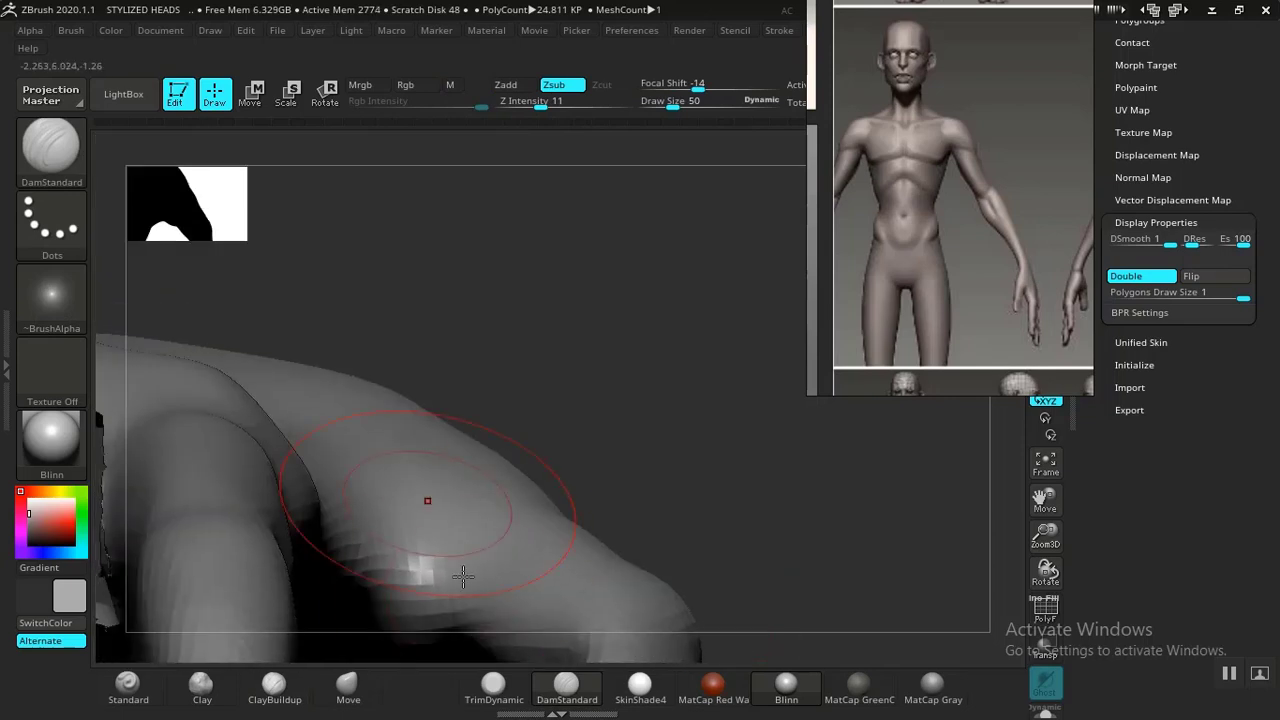
pyautogui.moveTo(460, 575)
pyautogui.mouseDown()
pyautogui.moveTo(446, 591)
pyautogui.moveTo(459, 622)
pyautogui.moveTo(456, 552)
pyautogui.moveTo(458, 636)
pyautogui.mouseUp()
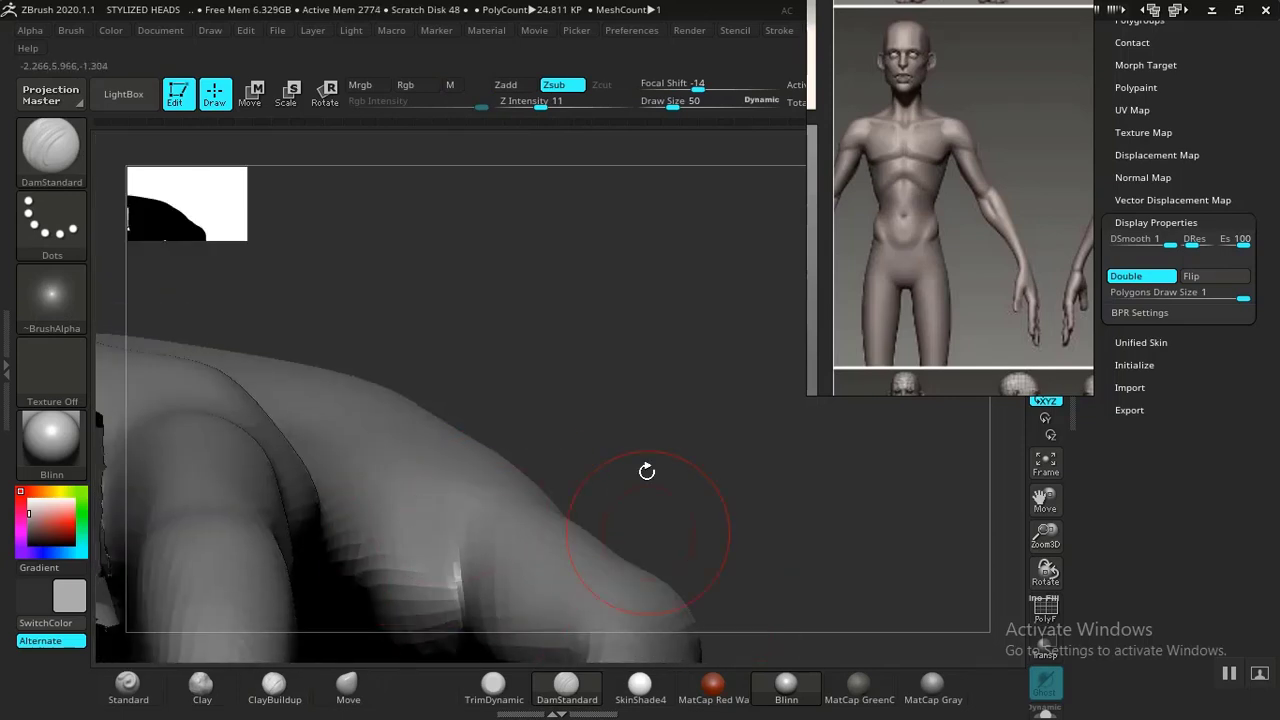
pyautogui.moveTo(646, 471)
pyautogui.keyDown('ctrl'); pyautogui.mouseDown(button='right')
pyautogui.moveTo(649, 426)
pyautogui.moveTo(681, 530)
pyautogui.mouseUp(button='right'); pyautogui.keyUp('ctrl')
pyautogui.moveTo(607, 470); pyautogui.dragTo(535, 495, button='right')
pyautogui.moveTo(730, 477)
pyautogui.keyDown('ctrl'); pyautogui.mouseDown(button='right')
pyautogui.moveTo(810, 608)
pyautogui.moveTo(580, 452)
pyautogui.mouseUp(button='right'); pyautogui.keyUp('ctrl')
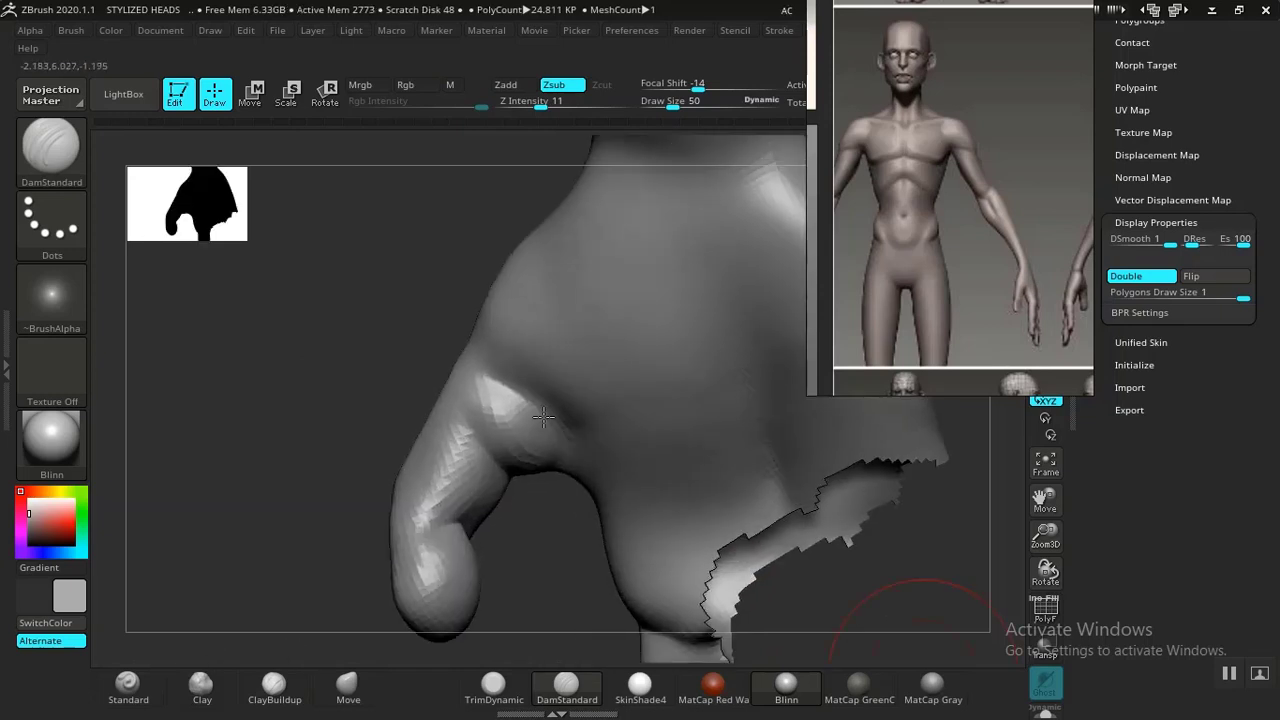
pyautogui.press('shift')
# Unhide the rest of the body mesh and bring the back of the complete hand into close view
pyautogui.keyDown('ctrl'); pyautogui.moveTo(561, 575); pyautogui.dragTo(343, 332, button='right'); pyautogui.keyUp('ctrl')
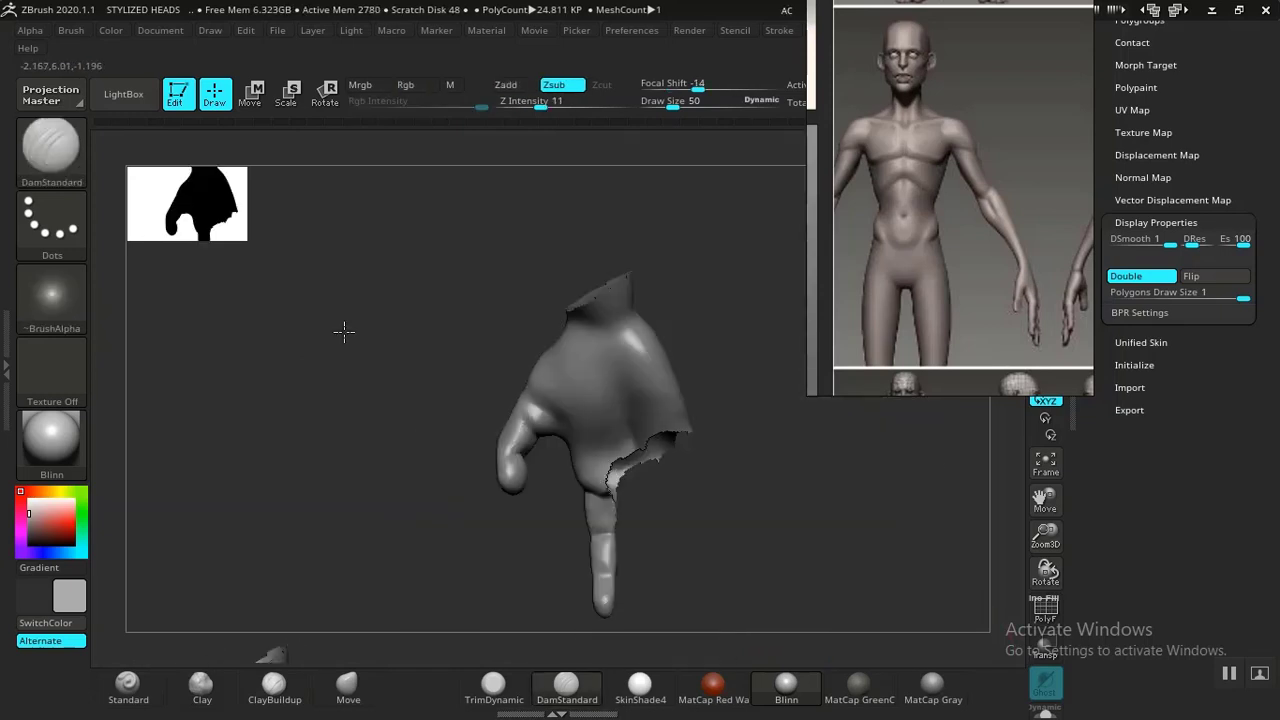
pyautogui.moveTo(834, 520); pyautogui.dragTo(700, 367, button='right')
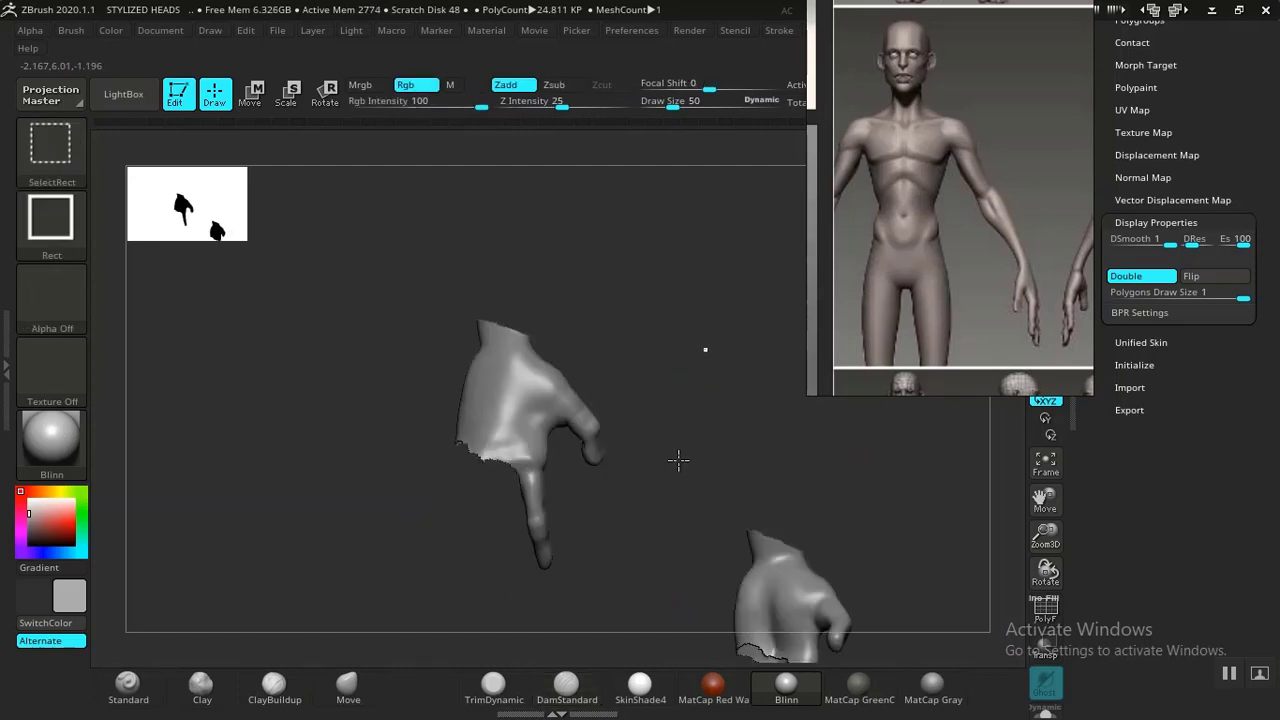
pyautogui.keyDown('ctrl'); pyautogui.keyDown('shift'); pyautogui.click(678, 460); pyautogui.keyUp('shift'); pyautogui.keyUp('ctrl')
pyautogui.keyDown('alt'); pyautogui.moveTo(876, 464); pyautogui.dragTo(606, 429); pyautogui.keyUp('alt')
pyautogui.moveTo(680, 537)
pyautogui.keyDown('alt'); pyautogui.mouseDown()
pyautogui.moveTo(645, 529)
pyautogui.moveTo(763, 509)
pyautogui.moveTo(717, 523)
pyautogui.moveTo(745, 432)
pyautogui.moveTo(761, 461)
pyautogui.moveTo(690, 454)
pyautogui.mouseUp(); pyautogui.keyUp('alt')
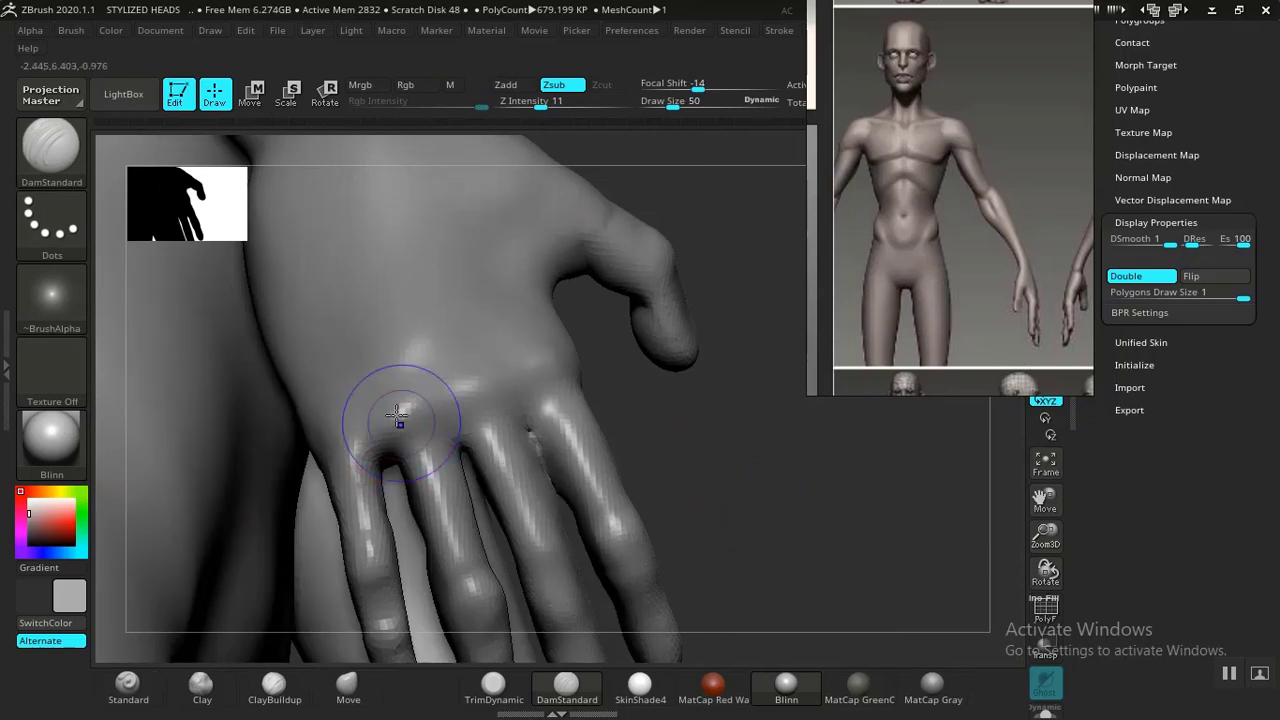
# Carve a groove between the tendons on the back of the hand with DamStandard and smooth the area around the knuckles
pyautogui.keyDown('shift'); pyautogui.moveTo(375, 423); pyautogui.dragTo(403, 416); pyautogui.keyUp('shift')
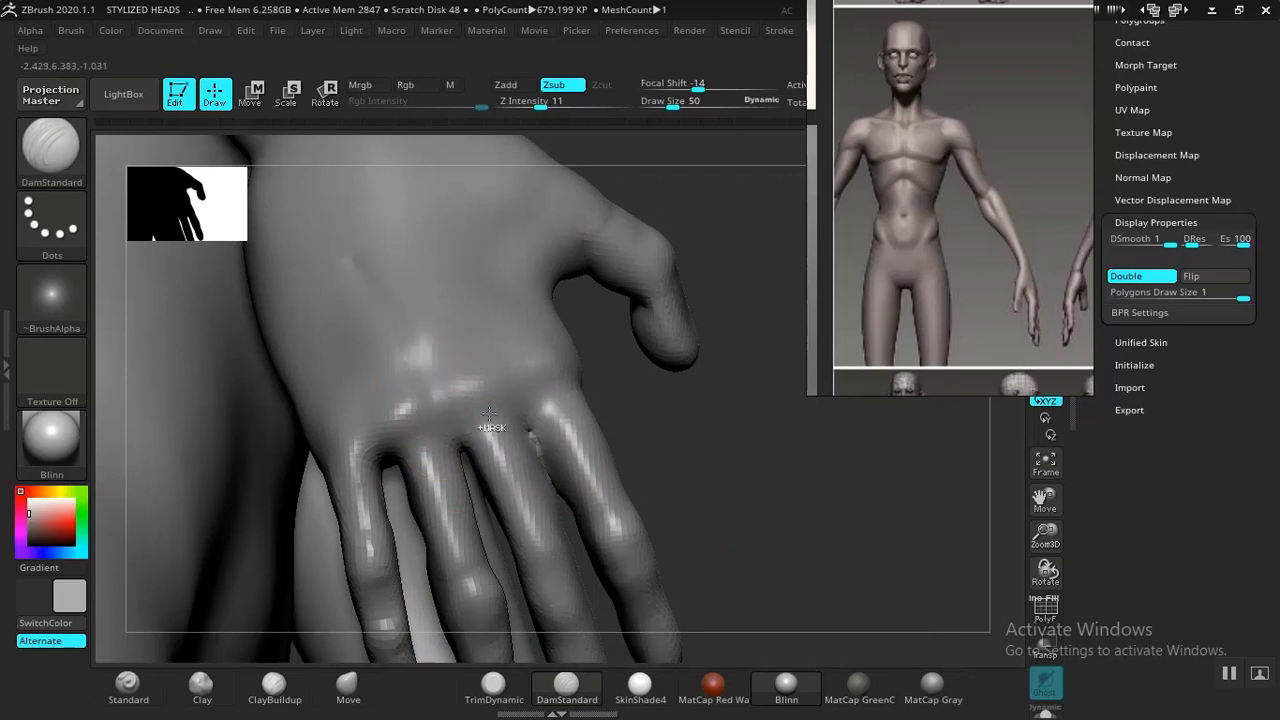
pyautogui.press('ctrl')
pyautogui.moveTo(757, 457); pyautogui.dragTo(508, 446)
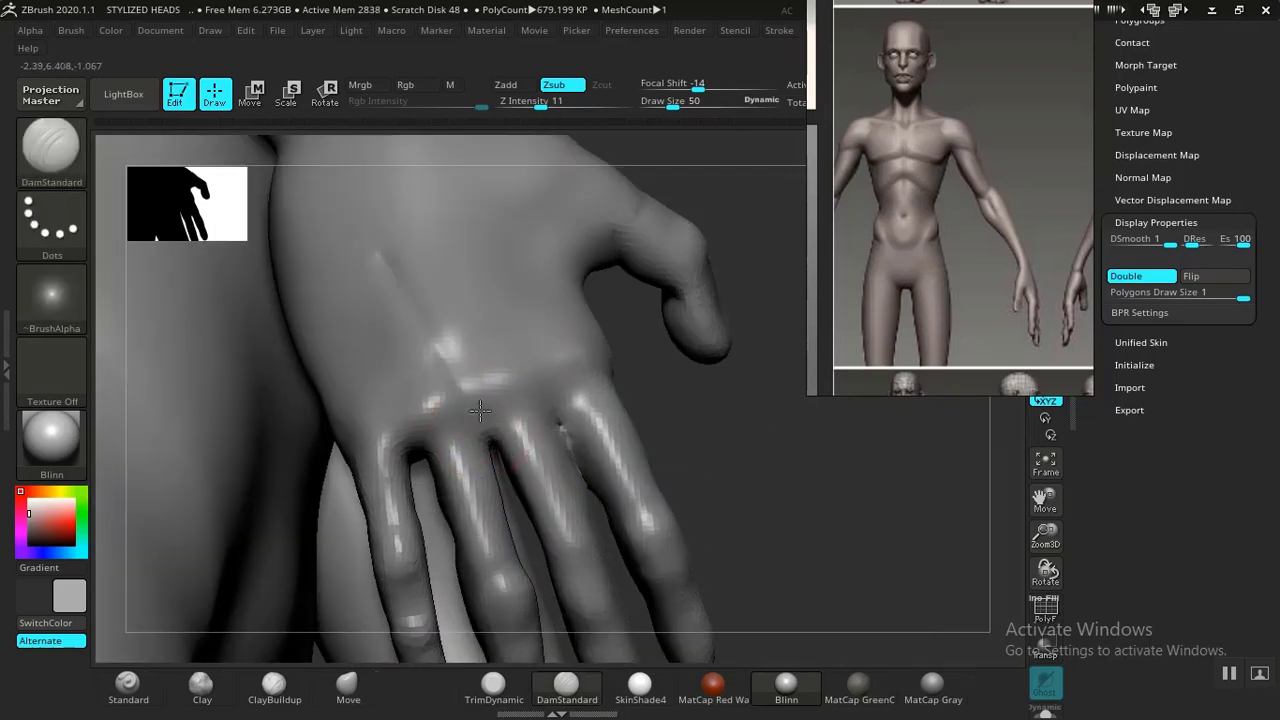
pyautogui.moveTo(766, 457)
pyautogui.mouseDown()
pyautogui.moveTo(808, 460)
pyautogui.moveTo(686, 463)
pyautogui.moveTo(720, 437)
pyautogui.moveTo(462, 403)
pyautogui.mouseUp()
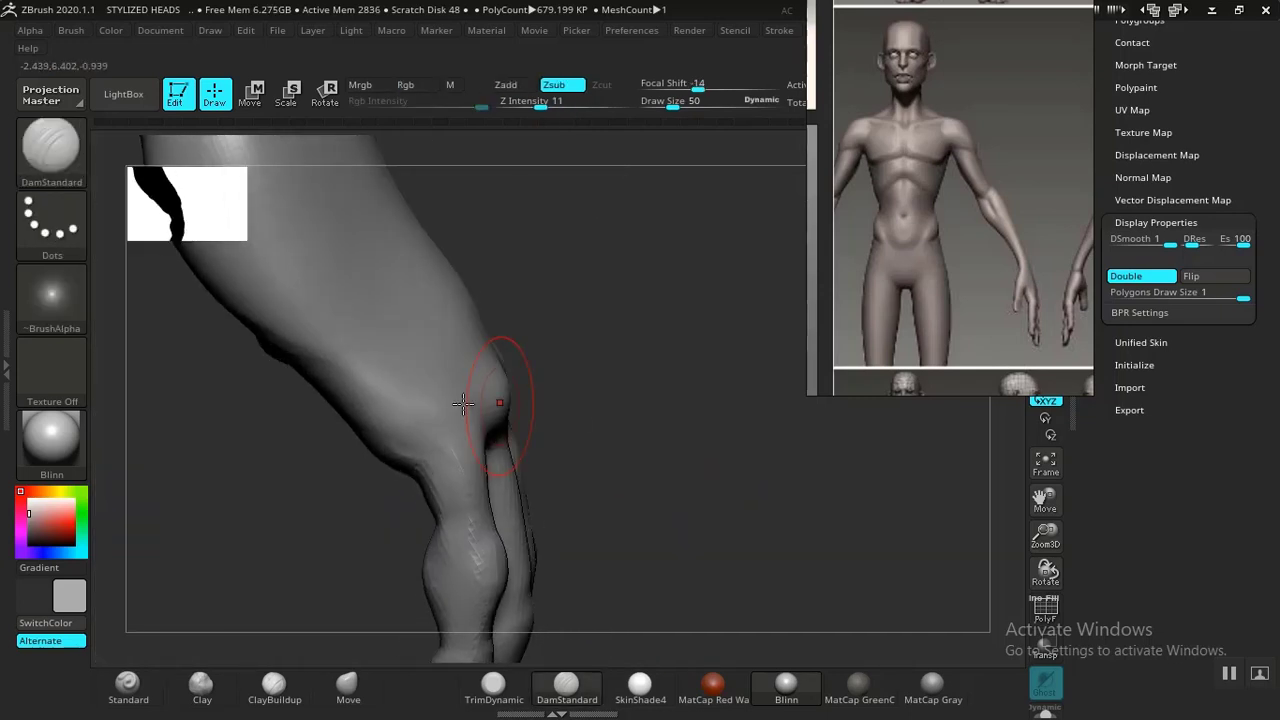
pyautogui.press('shift')
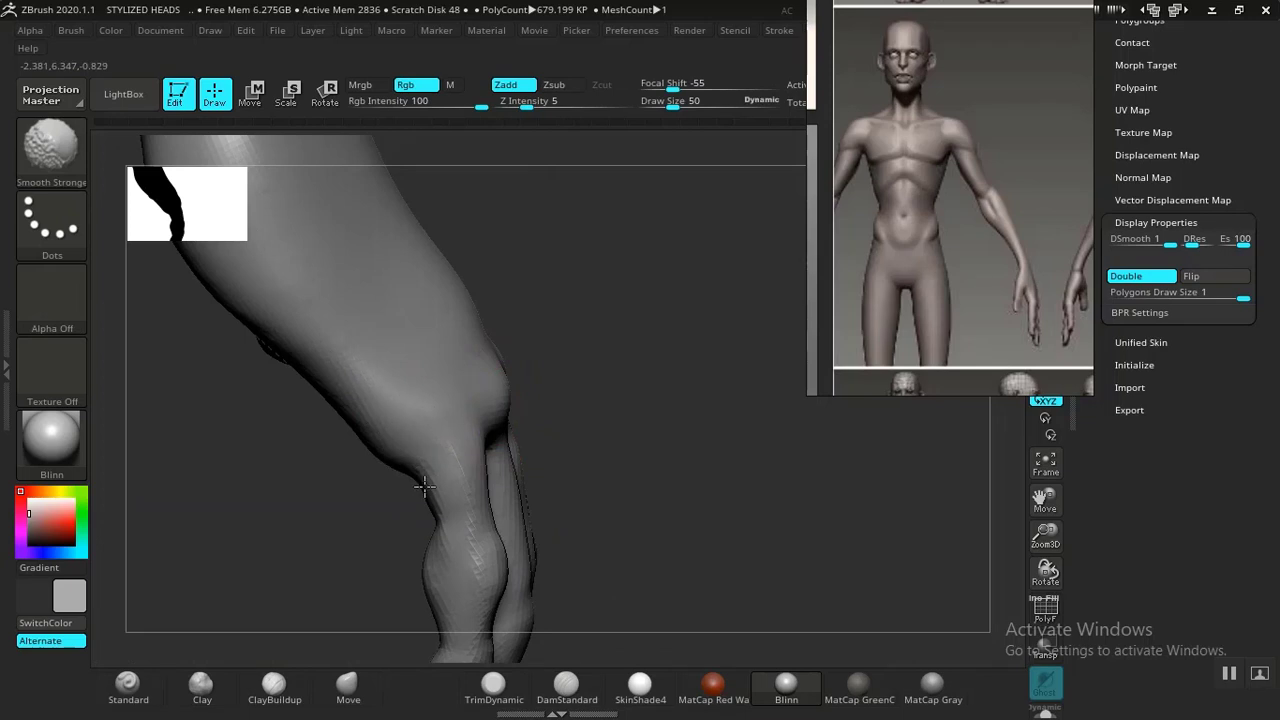
# Refine the outline of the little finger and the outer edge of the palm with the Move brush
pyautogui.moveTo(614, 474)
pyautogui.mouseDown()
pyautogui.moveTo(634, 443)
pyautogui.moveTo(663, 463)
pyautogui.moveTo(645, 470)
pyautogui.mouseUp()
pyautogui.click(348, 685)
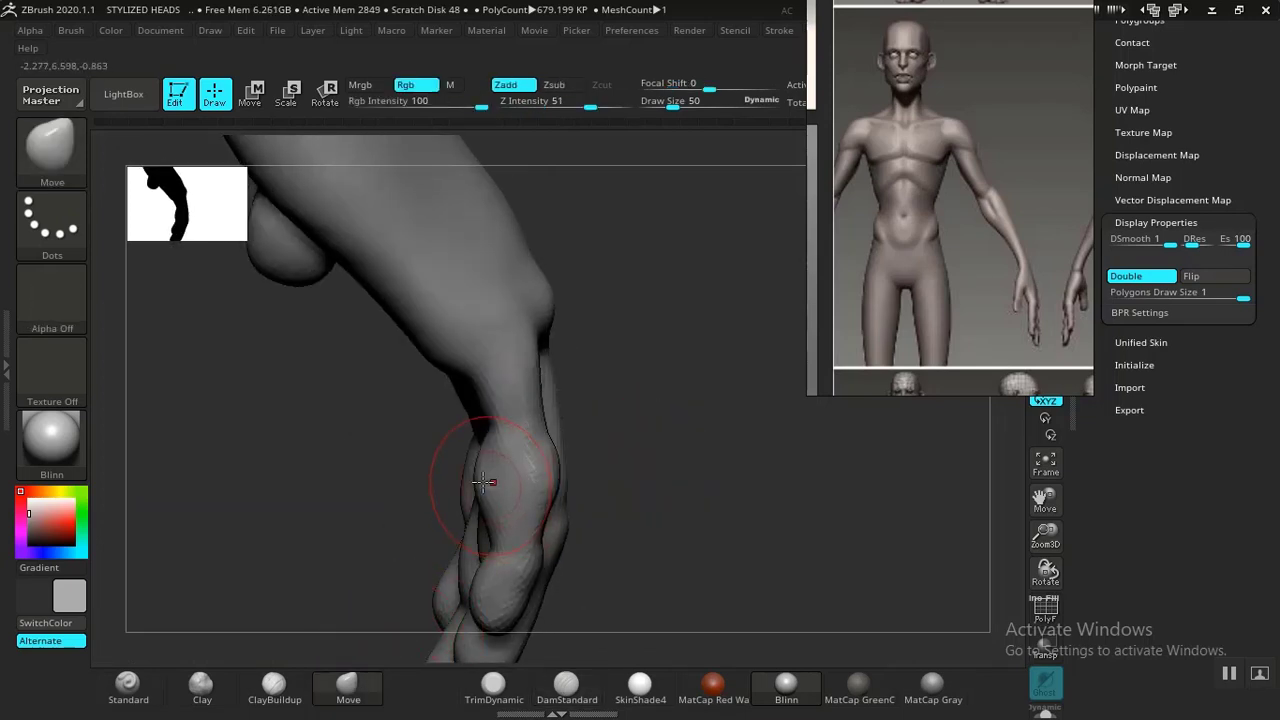
pyautogui.moveTo(612, 472); pyautogui.dragTo(640, 457)
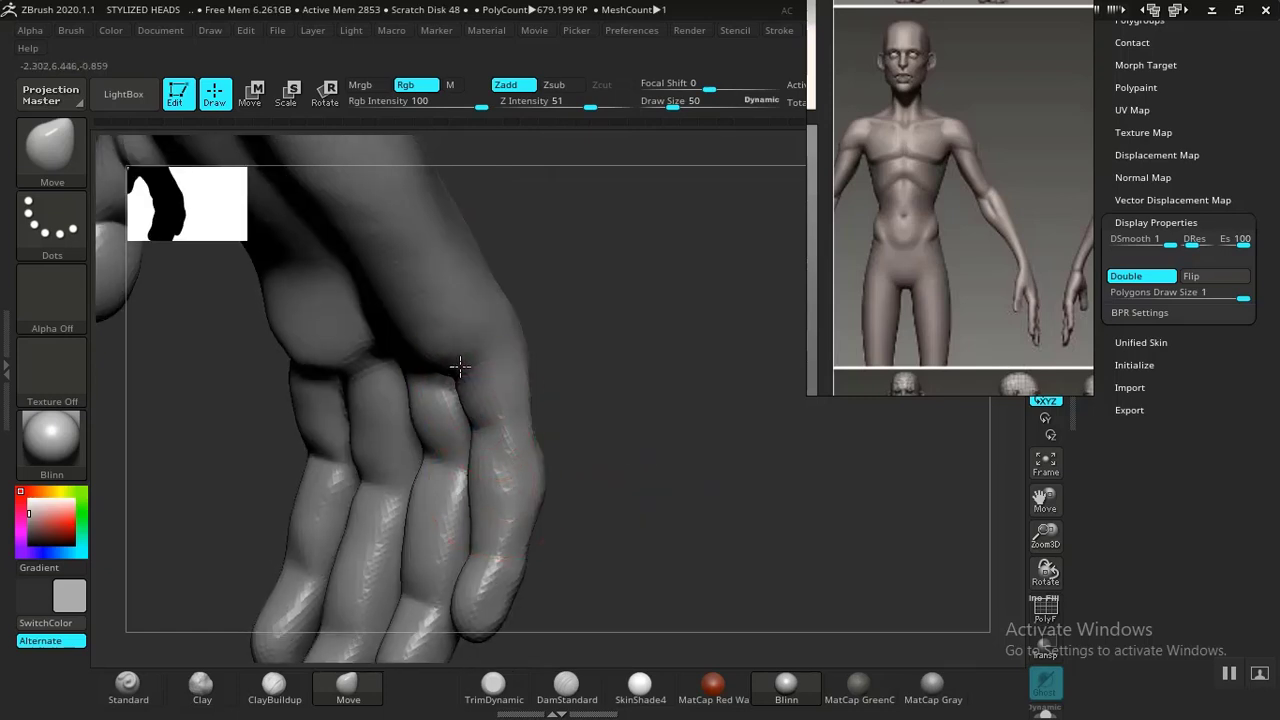
pyautogui.moveTo(562, 388); pyautogui.dragTo(510, 618)
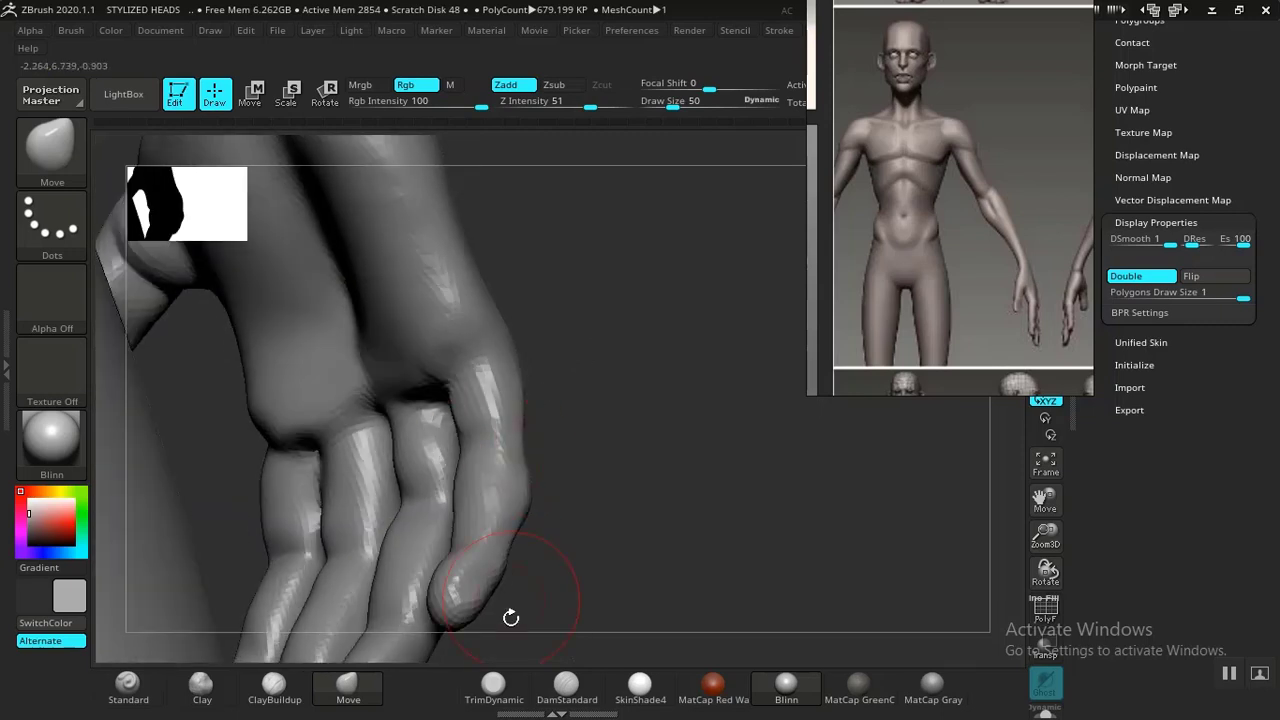
# Deepen the creases where the fingers meet the palm with the DamStandard brush
pyautogui.click(567, 688)
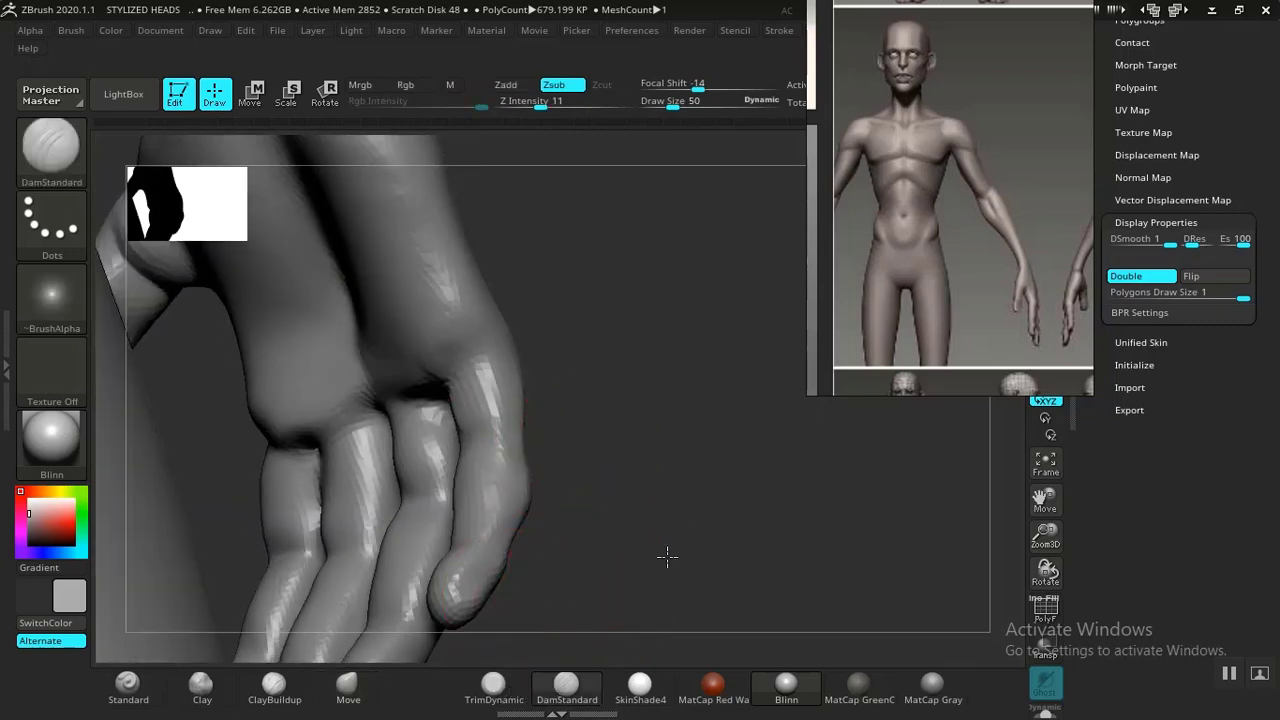
pyautogui.keyDown('alt'); pyautogui.moveTo(666, 557); pyautogui.dragTo(637, 440); pyautogui.keyUp('alt')
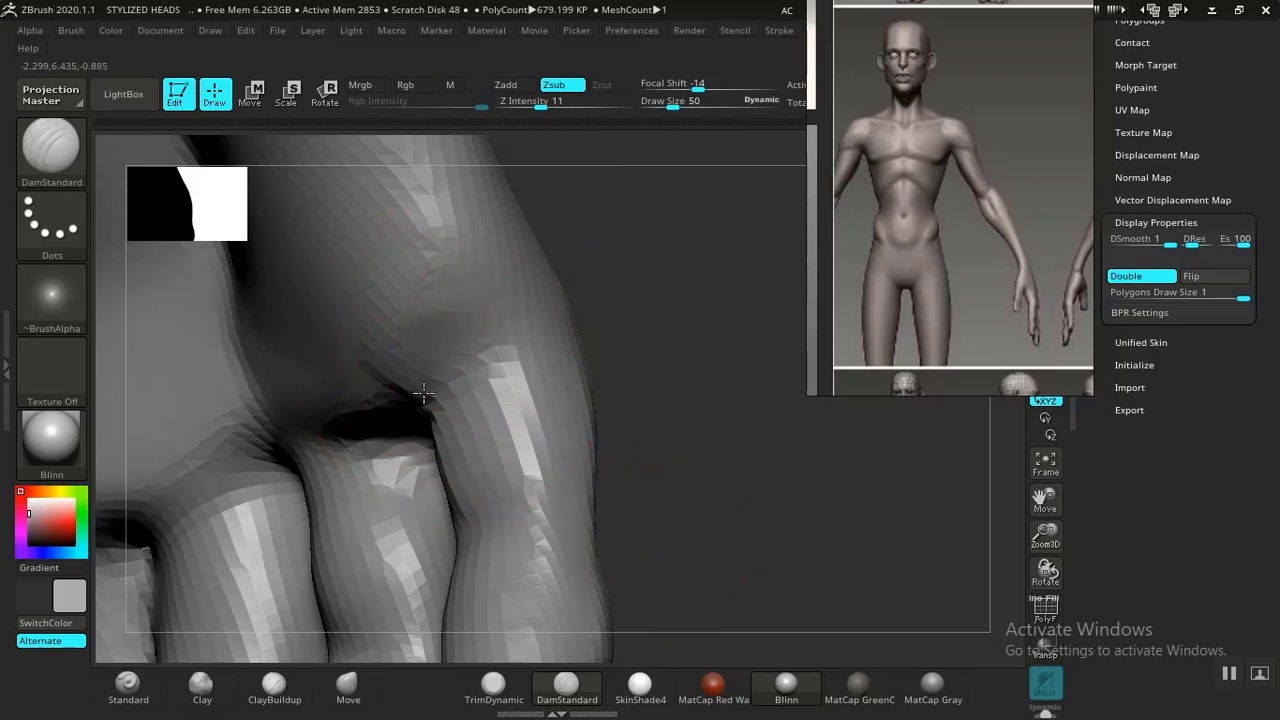
pyautogui.moveTo(428, 396); pyautogui.dragTo(534, 343)
pyautogui.moveTo(398, 399)
pyautogui.mouseDown()
pyautogui.moveTo(343, 403)
pyautogui.moveTo(292, 441)
pyautogui.moveTo(398, 397)
pyautogui.mouseUp()
pyautogui.moveTo(248, 474)
pyautogui.mouseDown()
pyautogui.moveTo(198, 488)
pyautogui.moveTo(276, 466)
pyautogui.mouseUp()
pyautogui.keyDown('alt'); pyautogui.moveTo(680, 429); pyautogui.dragTo(812, 403); pyautogui.keyUp('alt')
pyautogui.moveTo(318, 504); pyautogui.dragTo(236, 512)
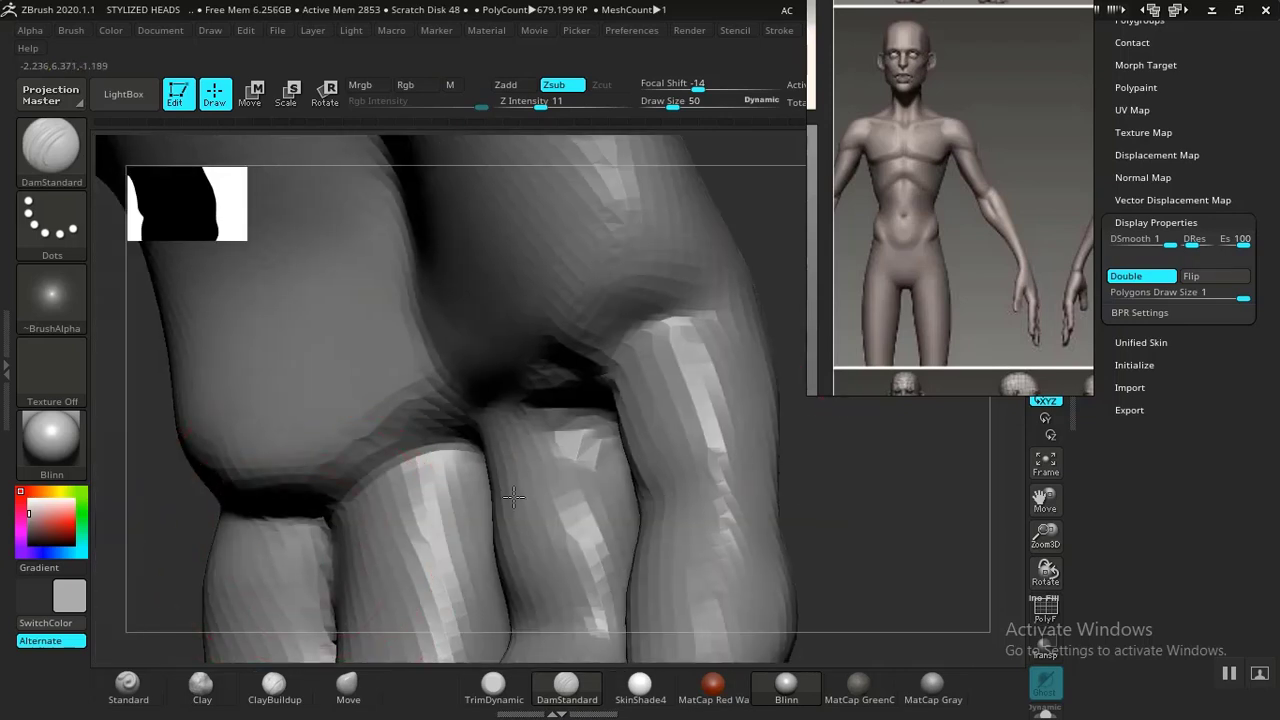
# Smooth the surface where the forearm meets the wrist above the thumb
pyautogui.scroll(-5, 421, 261)
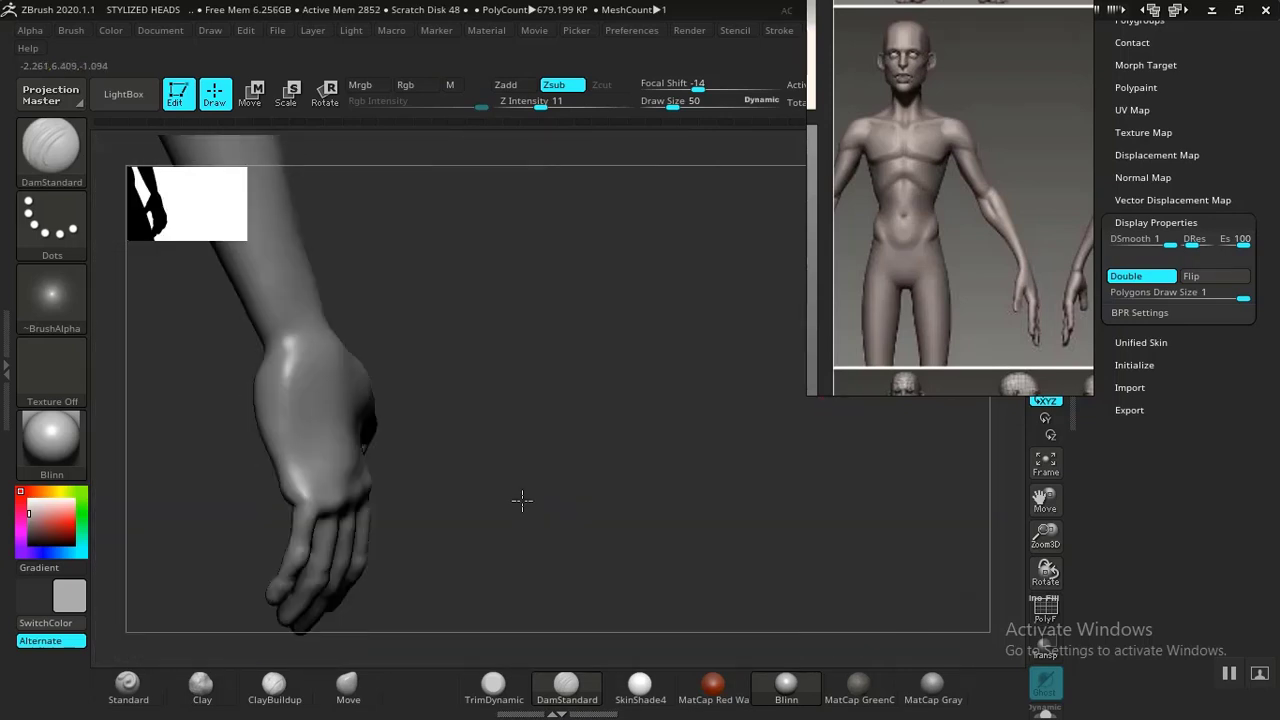
pyautogui.moveTo(522, 500); pyautogui.dragTo(625, 510)
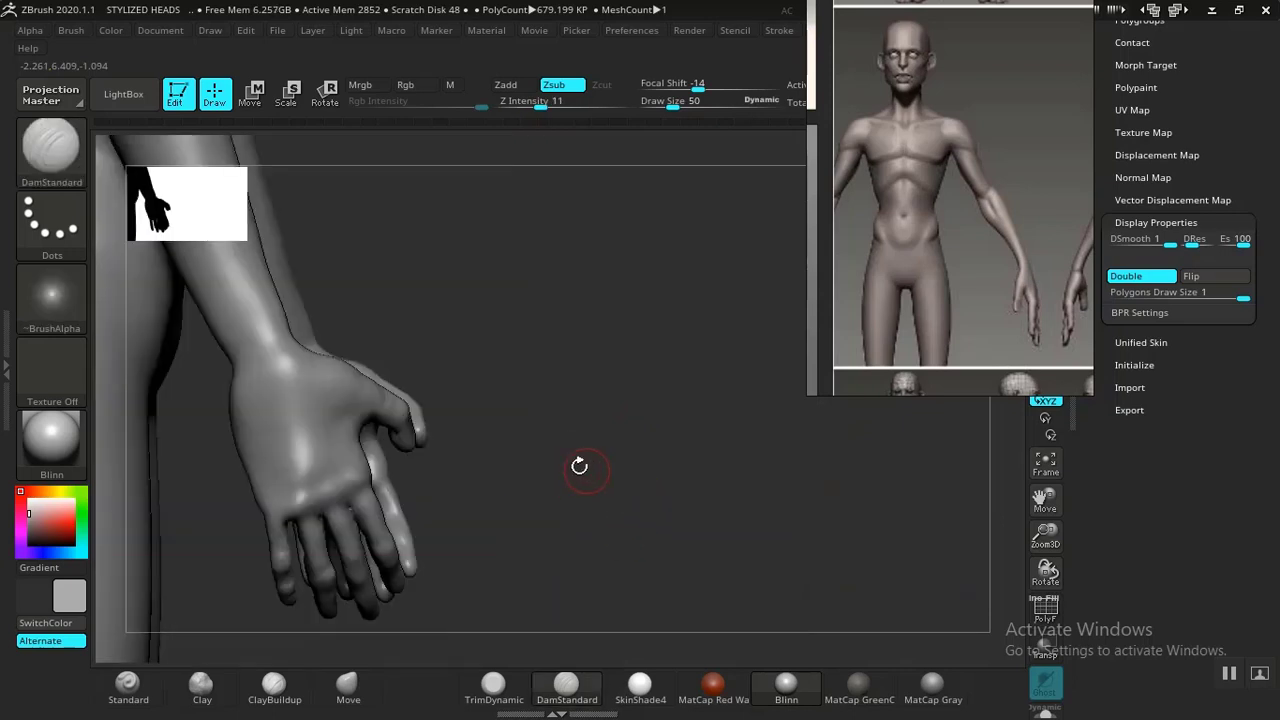
pyautogui.scroll(5, 581, 429)
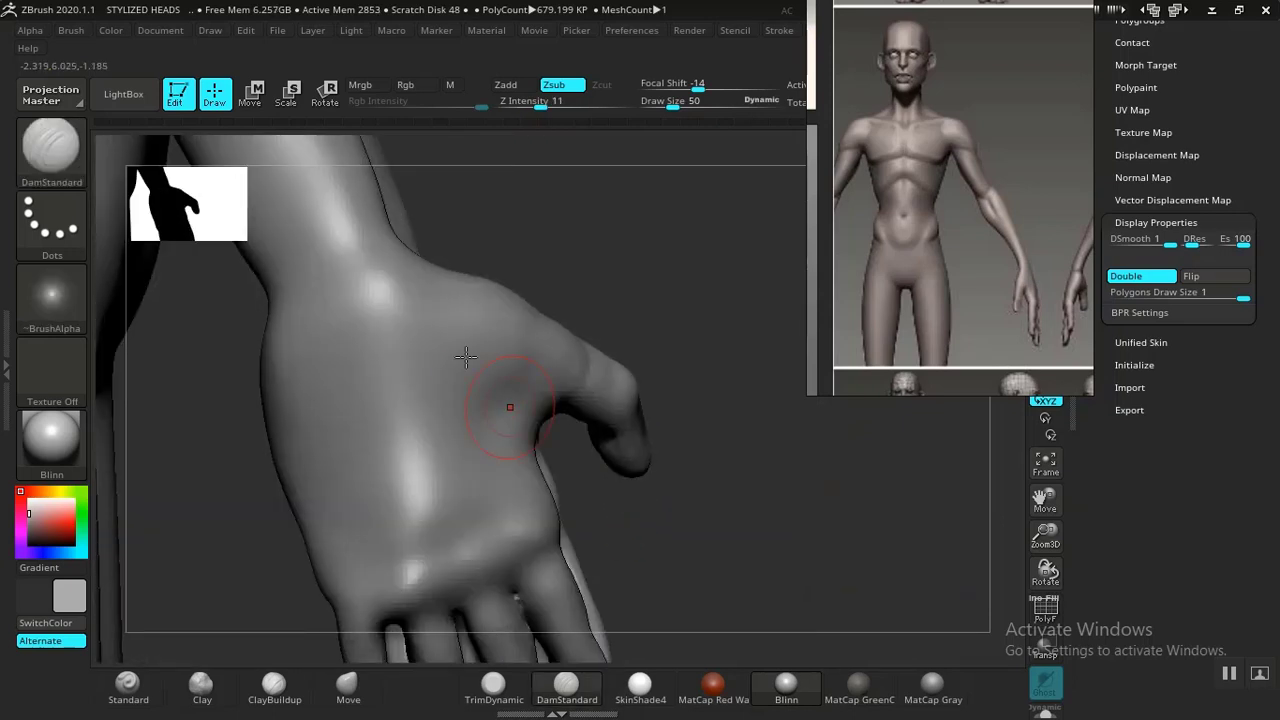
pyautogui.moveTo(643, 292); pyautogui.dragTo(423, 414)
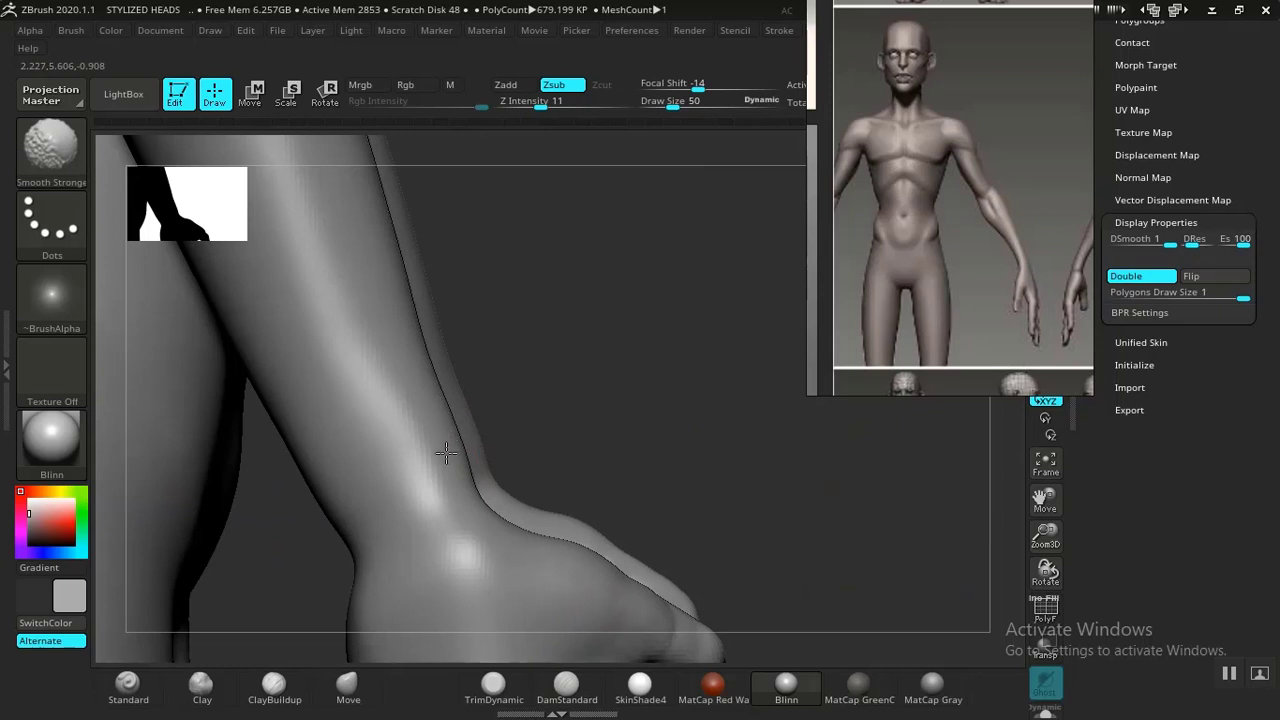
pyautogui.keyDown('shift'); pyautogui.moveTo(484, 492); pyautogui.dragTo(482, 487); pyautogui.keyUp('shift')
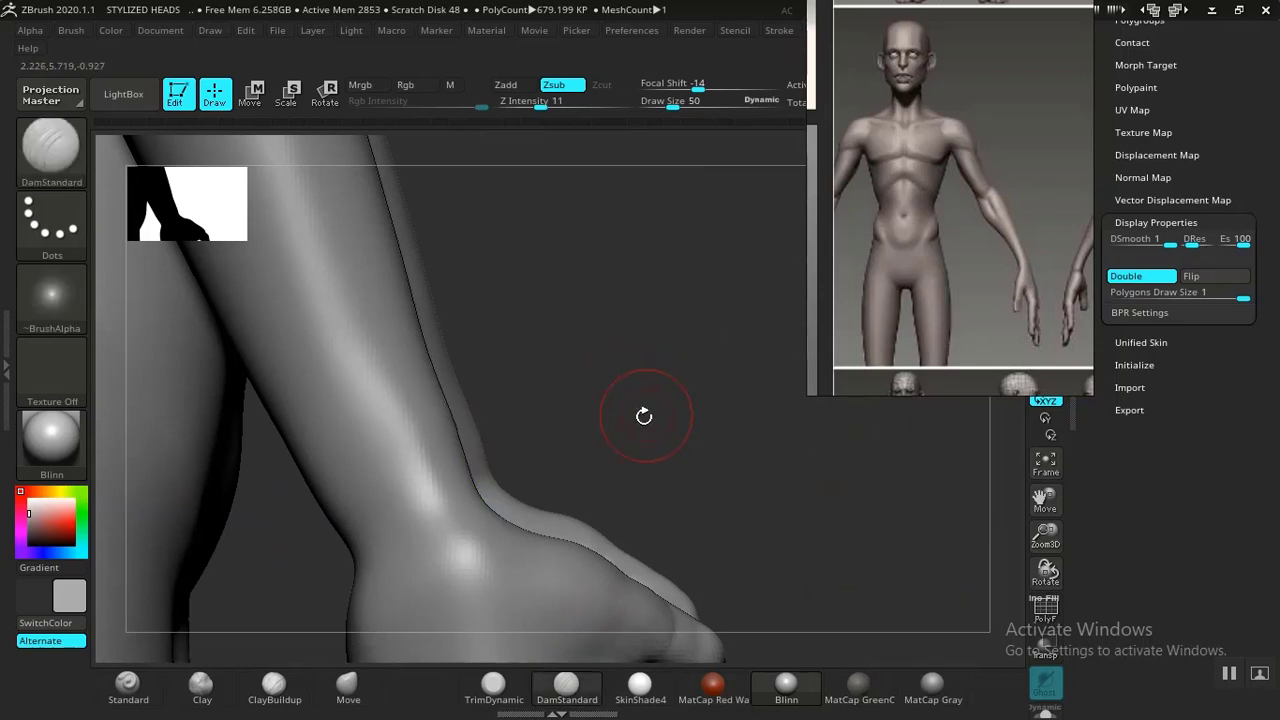
# Move the reference image off the tool settings and apply Mirror And Weld to the body mesh
pyautogui.moveTo(636, 420); pyautogui.dragTo(736, 420)
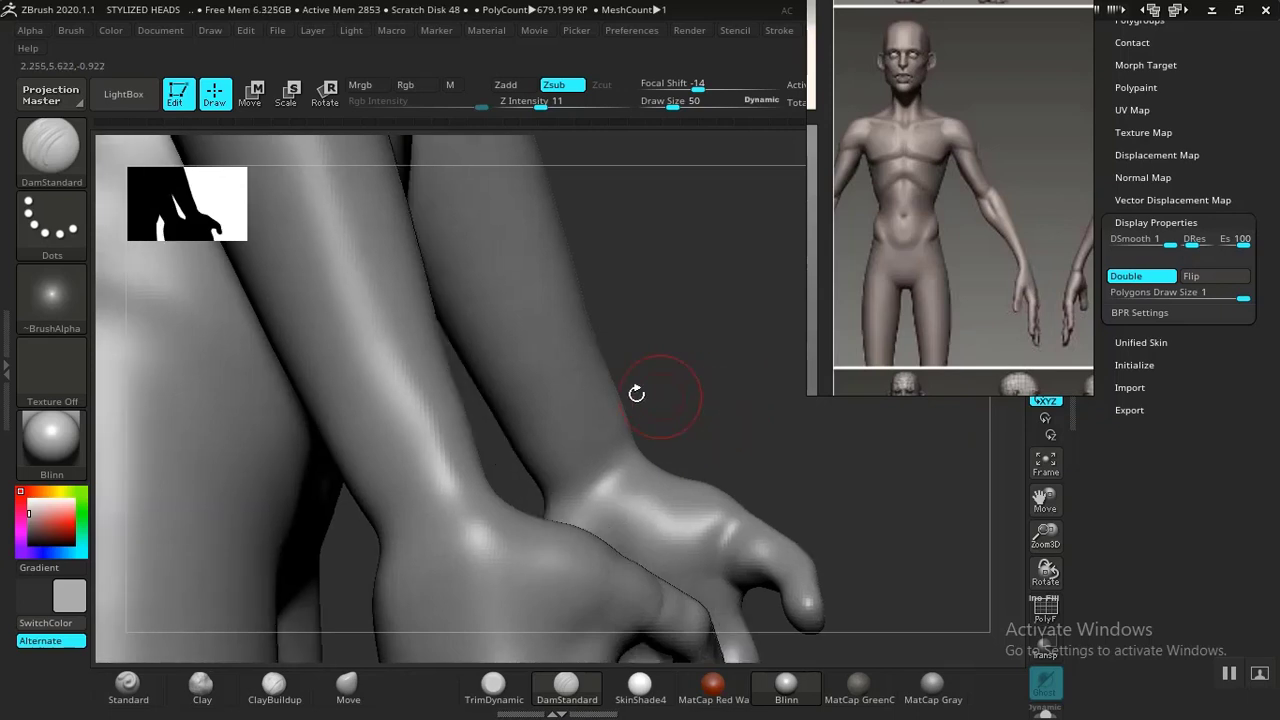
pyautogui.moveTo(958, 347); pyautogui.dragTo(661, 417)
pyautogui.scroll(10, 1091, 160)
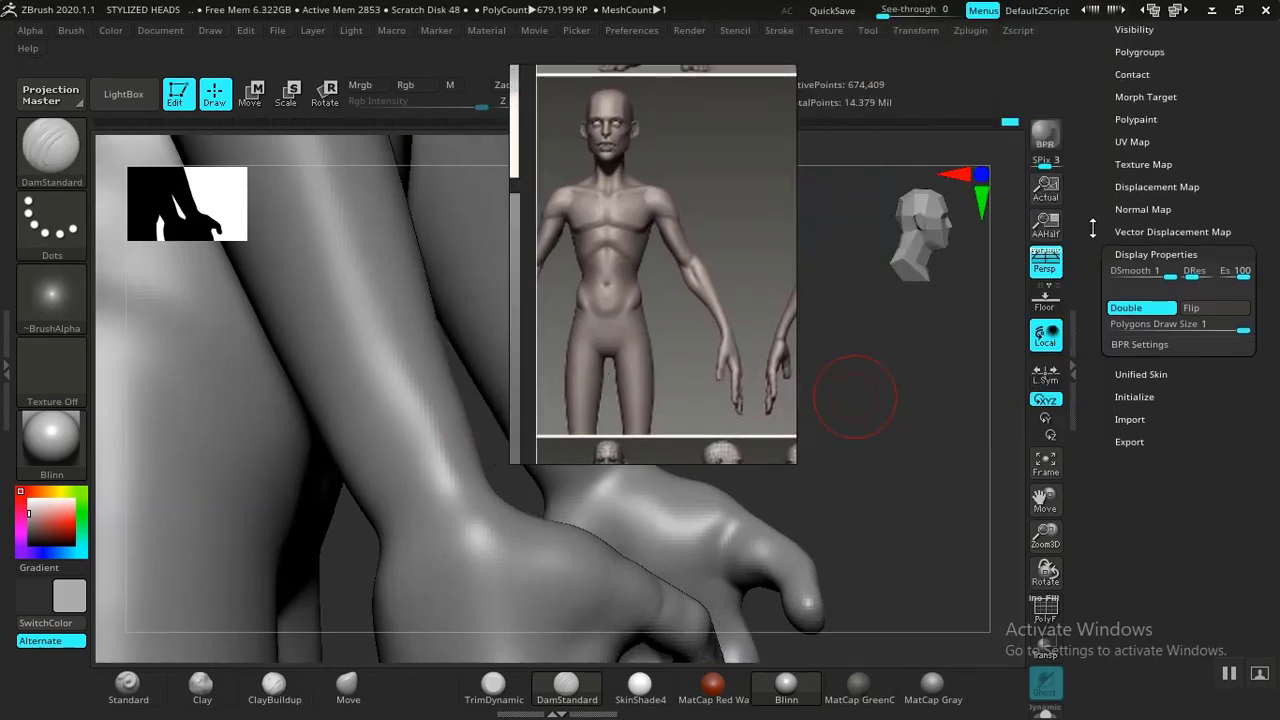
pyautogui.click(1137, 361)
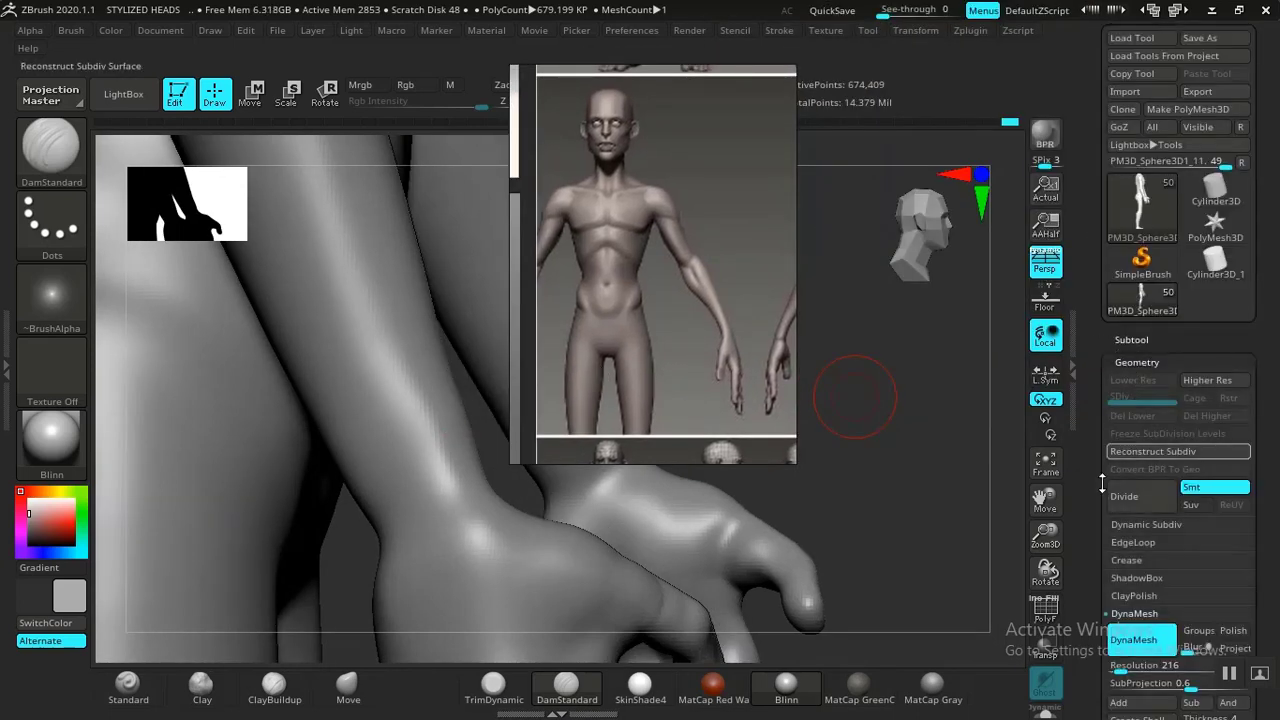
pyautogui.scroll(-5, 1085, 373)
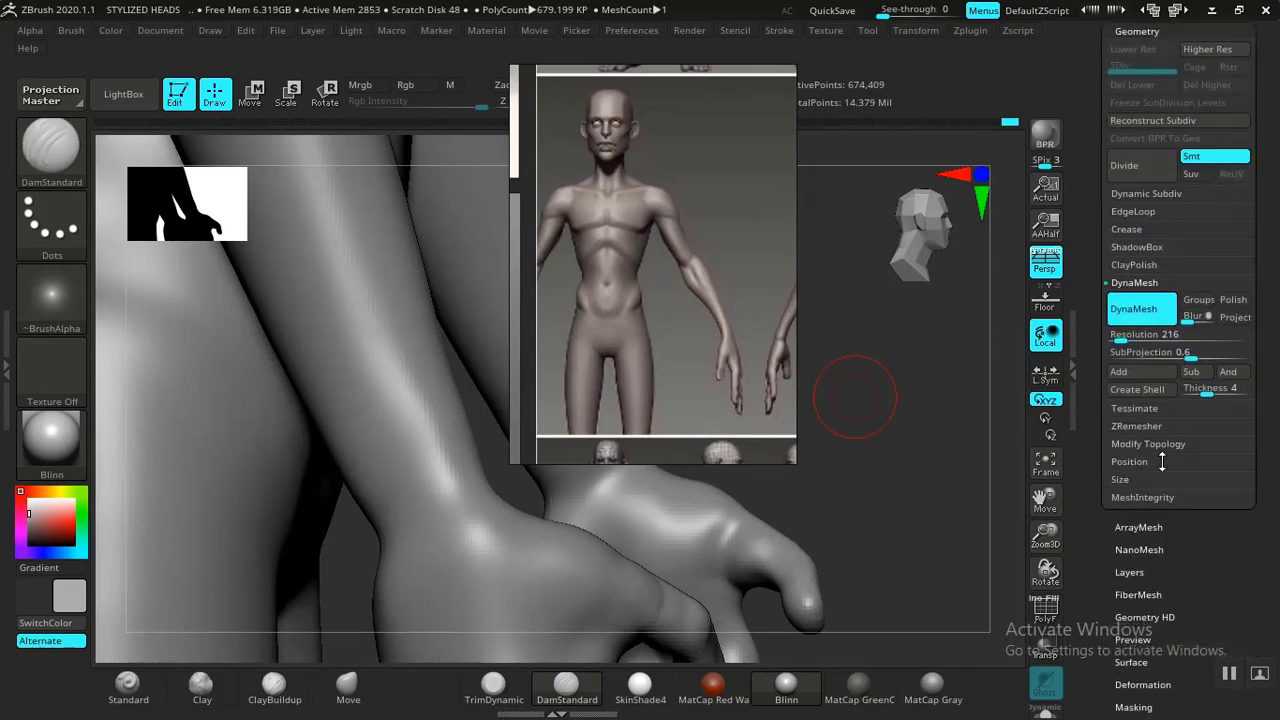
pyautogui.click(1150, 444)
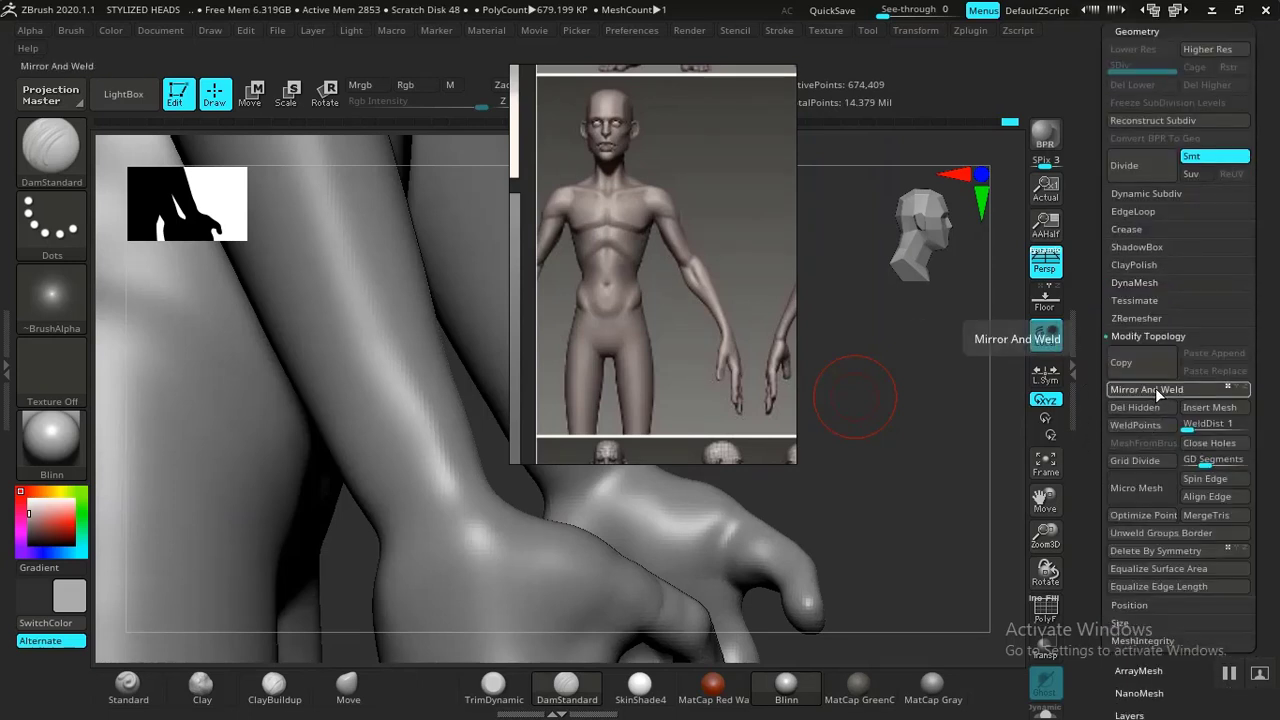
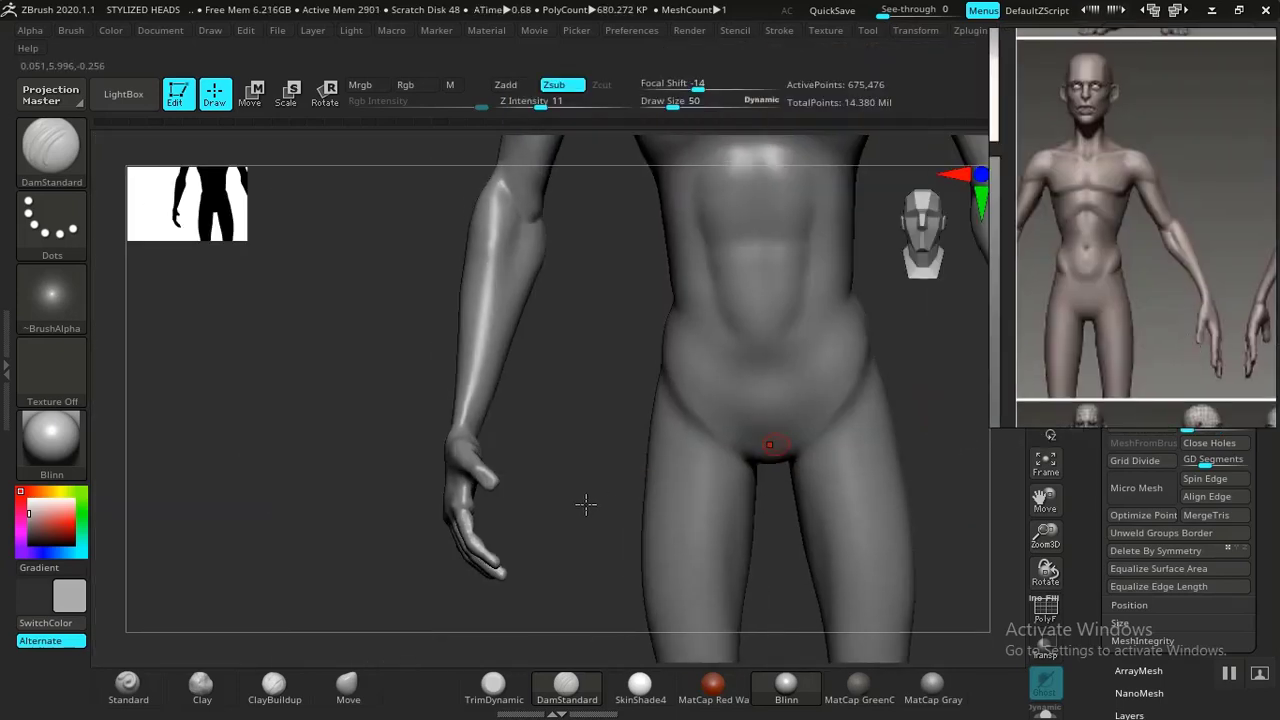
# Carve a crease down the palm beside the thumb mound with DamStandard at draw size 102 and smooth the area around it
pyautogui.keyDown('alt'); pyautogui.moveTo(545, 359); pyautogui.dragTo(560, 240); pyautogui.keyUp('alt')
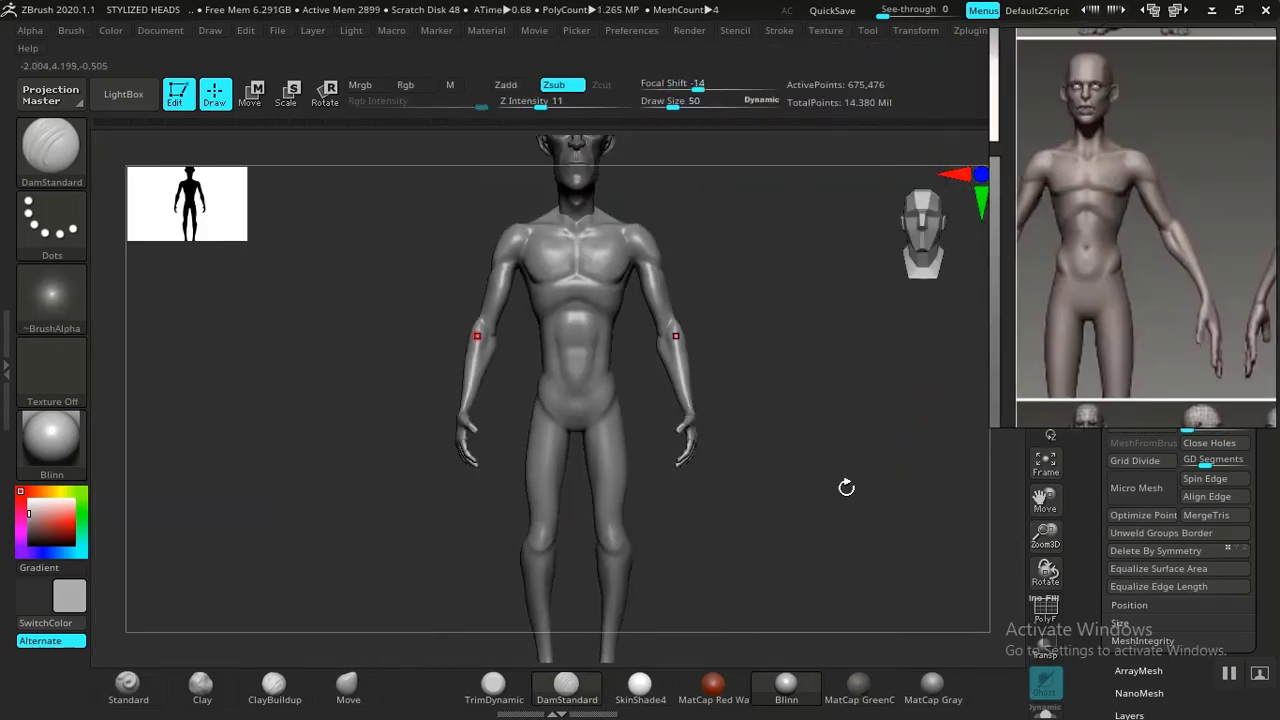
pyautogui.keyDown('alt'); pyautogui.moveTo(846, 486); pyautogui.dragTo(871, 480); pyautogui.keyUp('alt')
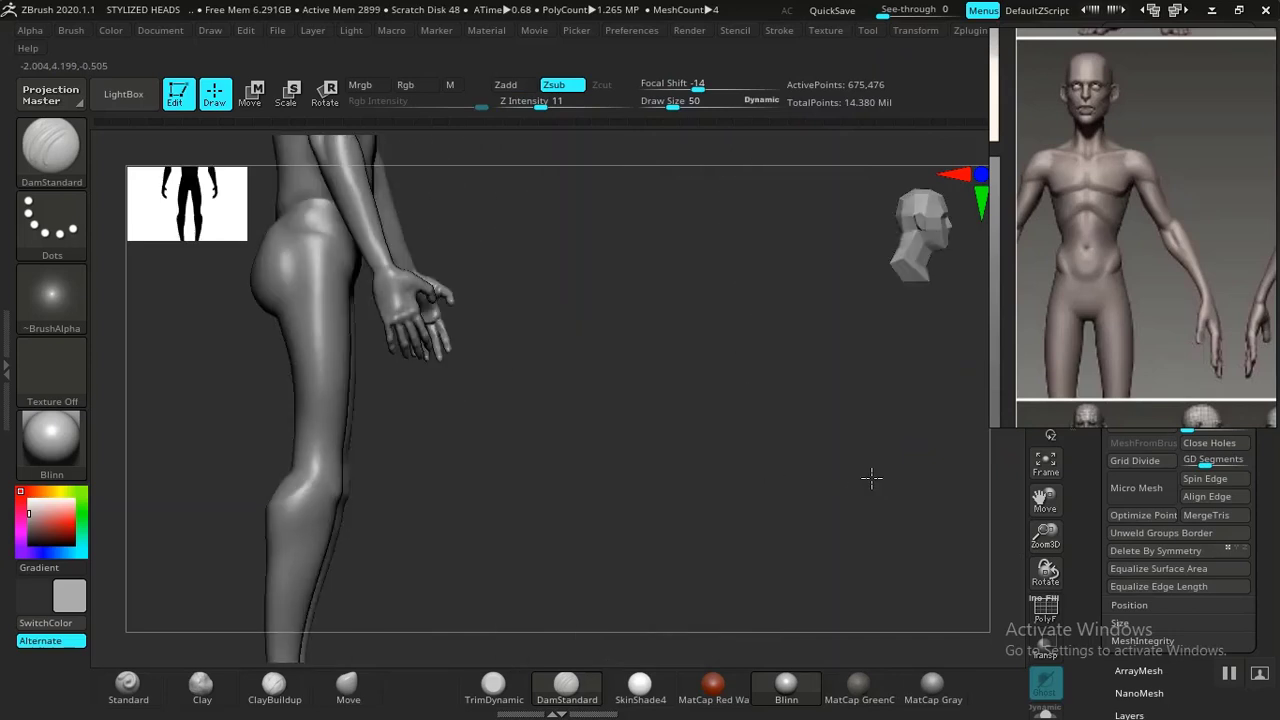
pyautogui.moveTo(743, 479); pyautogui.dragTo(797, 561)
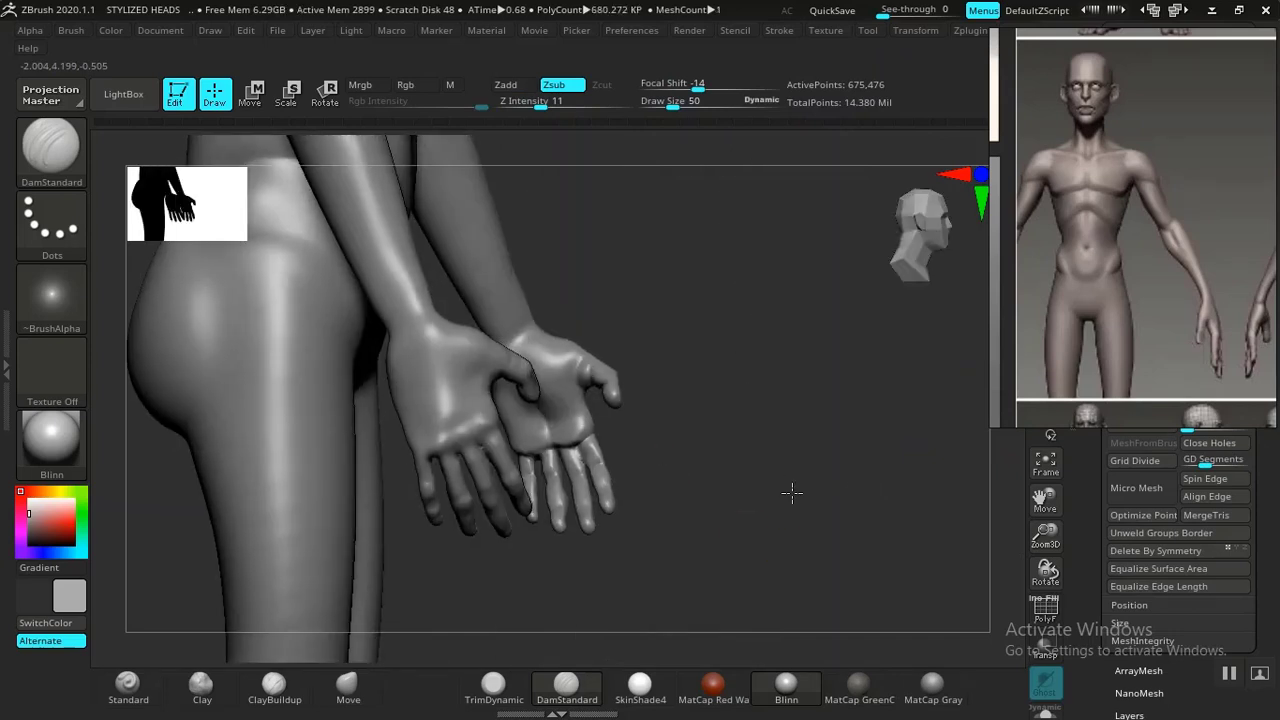
pyautogui.moveTo(737, 517)
pyautogui.keyDown('alt'); pyautogui.mouseDown()
pyautogui.moveTo(795, 485)
pyautogui.moveTo(867, 521)
pyautogui.moveTo(789, 546)
pyautogui.moveTo(770, 482)
pyautogui.mouseUp(); pyautogui.keyUp('alt')
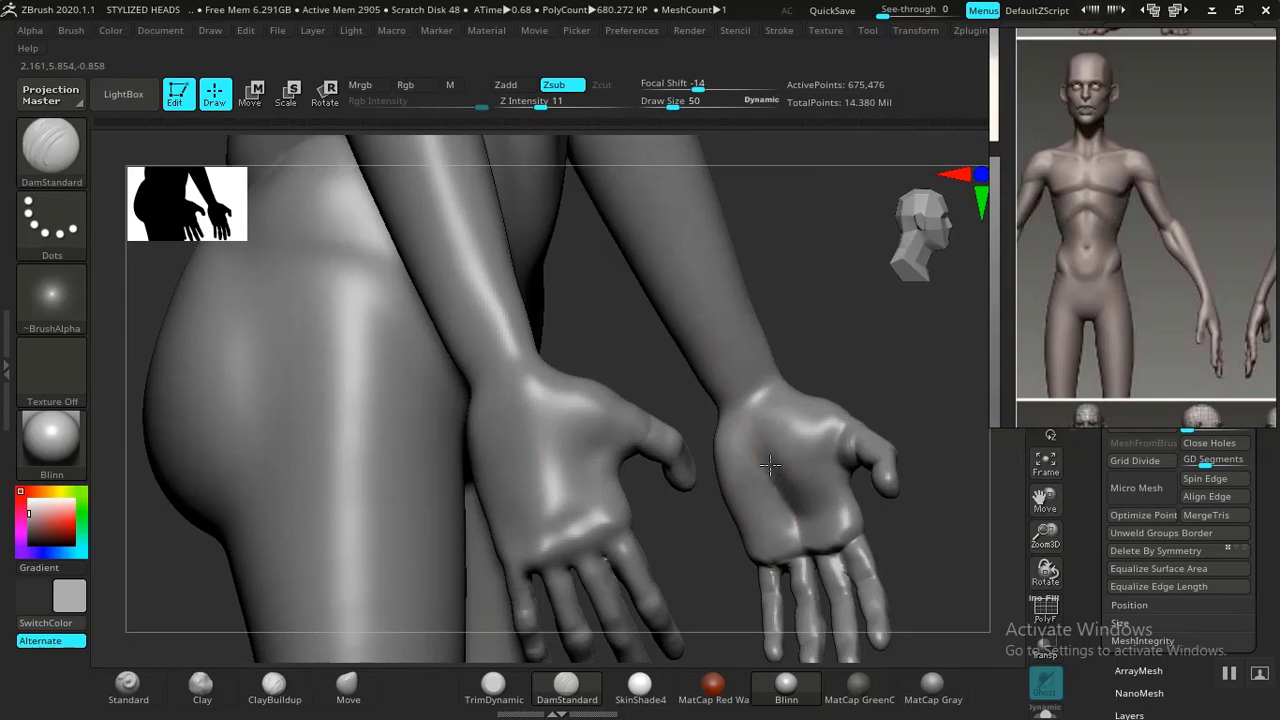
pyautogui.hotkey('ctrl', 'z')
pyautogui.press(']')
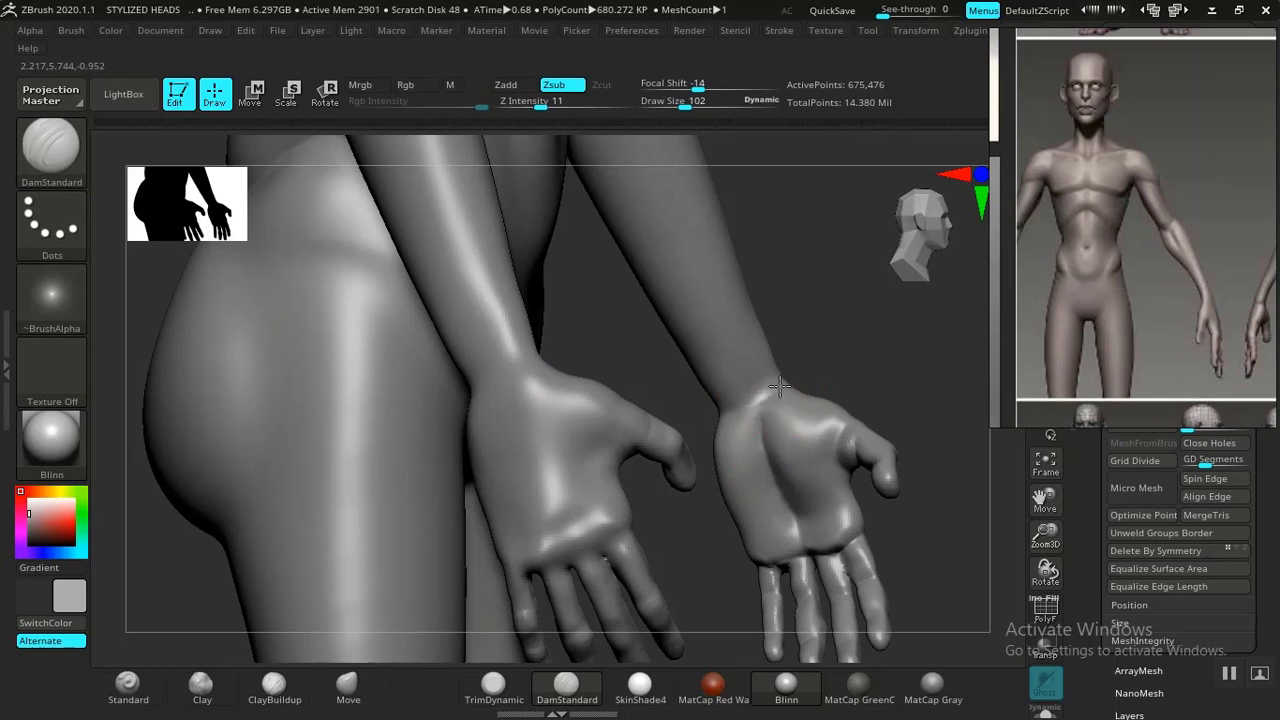
pyautogui.press('shift')
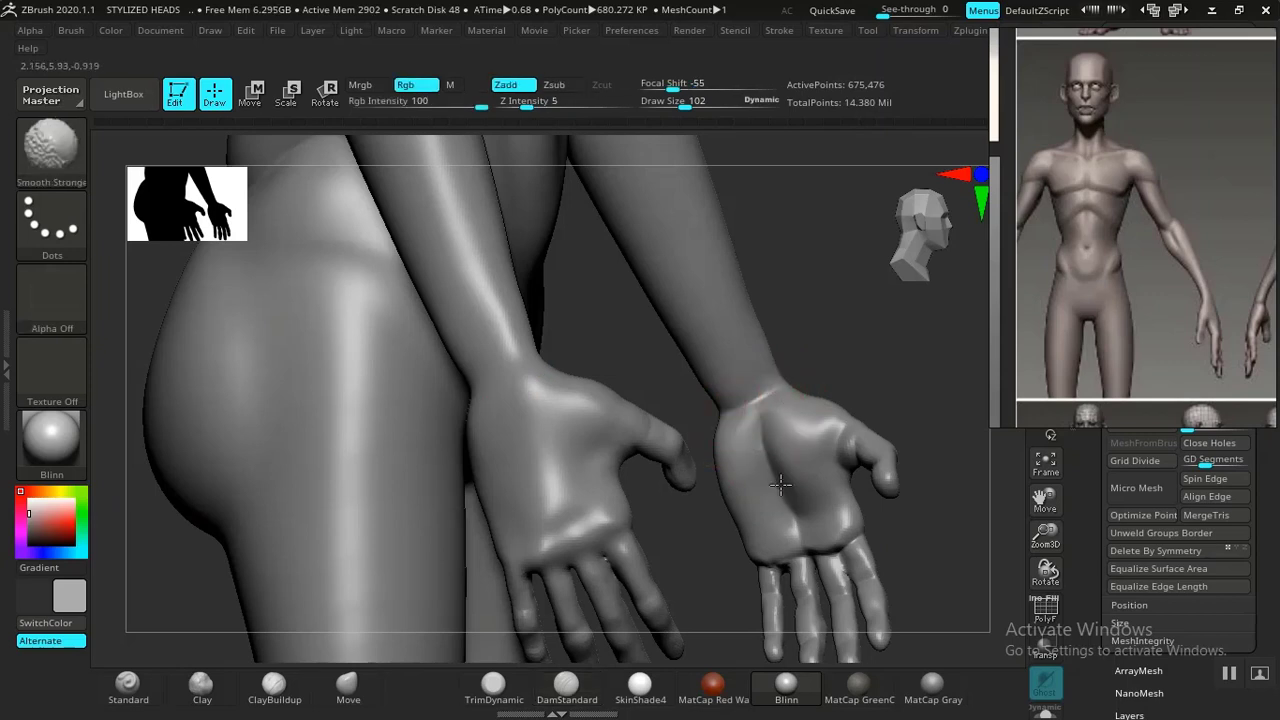
pyautogui.keyDown('shift'); pyautogui.moveTo(817, 434); pyautogui.dragTo(798, 418); pyautogui.keyUp('shift')
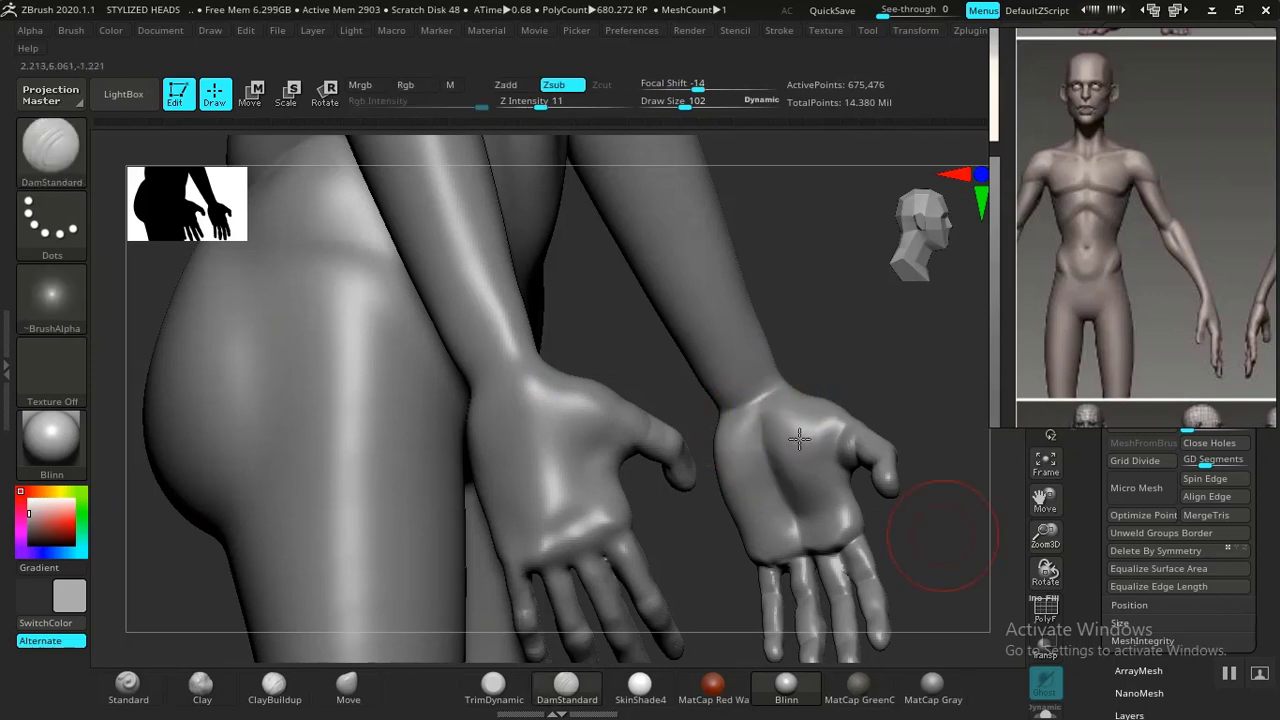
pyautogui.hotkey('ctrl', 'z')
# Examine the full figure from the front, side and back to check the arms, hands and legs
pyautogui.moveTo(900, 471)
pyautogui.keyDown('alt'); pyautogui.mouseDown()
pyautogui.moveTo(897, 503)
pyautogui.moveTo(841, 412)
pyautogui.moveTo(787, 251)
pyautogui.mouseUp(); pyautogui.keyUp('alt')
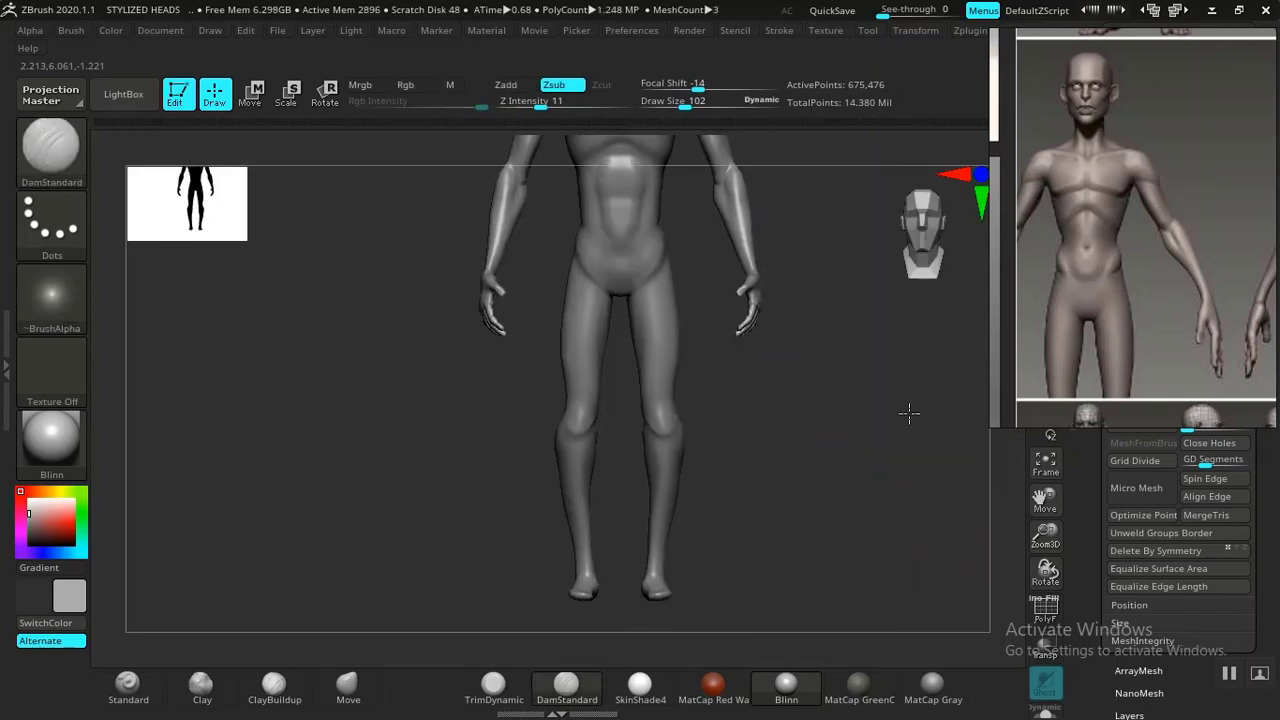
pyautogui.keyDown('alt'); pyautogui.moveTo(909, 412); pyautogui.dragTo(978, 360); pyautogui.keyUp('alt')
pyautogui.keyDown('alt'); pyautogui.moveTo(844, 374); pyautogui.dragTo(863, 492); pyautogui.keyUp('alt')
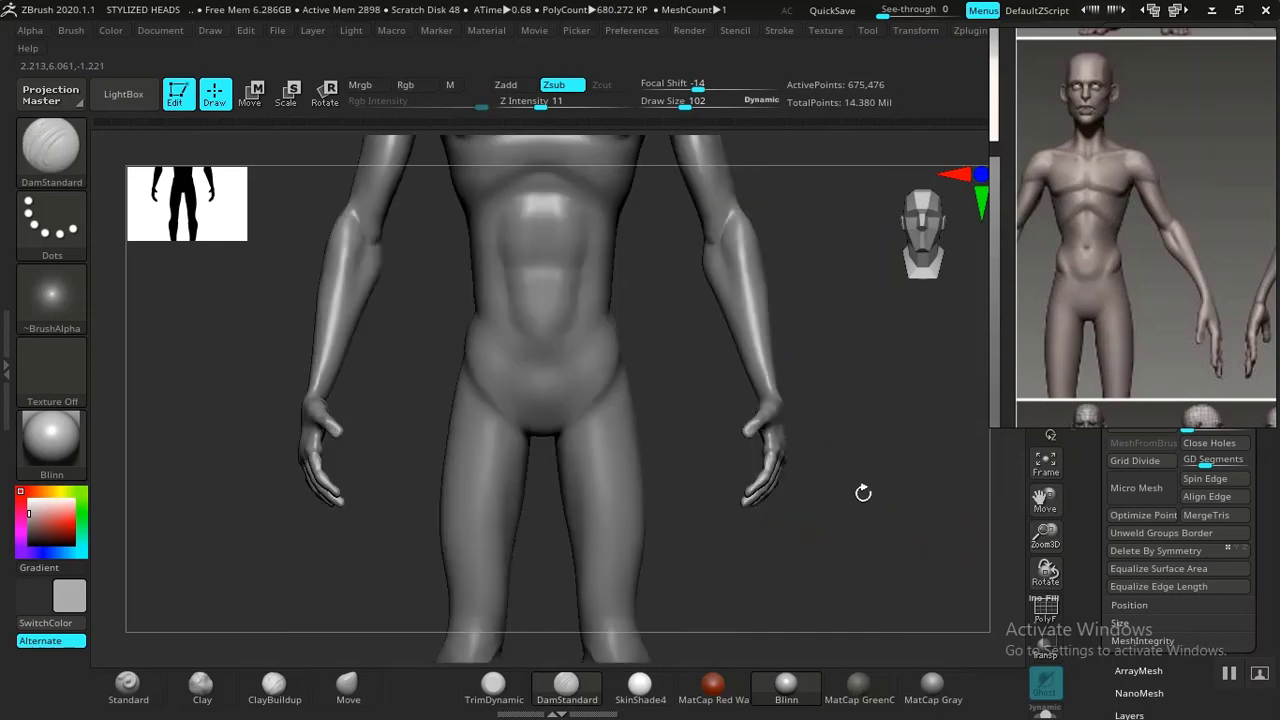
pyautogui.keyDown('alt'); pyautogui.moveTo(852, 443); pyautogui.dragTo(853, 655); pyautogui.keyUp('alt')
pyautogui.keyDown('alt'); pyautogui.moveTo(857, 409); pyautogui.dragTo(840, 509); pyautogui.keyUp('alt')
pyautogui.keyDown('alt'); pyautogui.moveTo(791, 449); pyautogui.dragTo(826, 389); pyautogui.keyUp('alt')
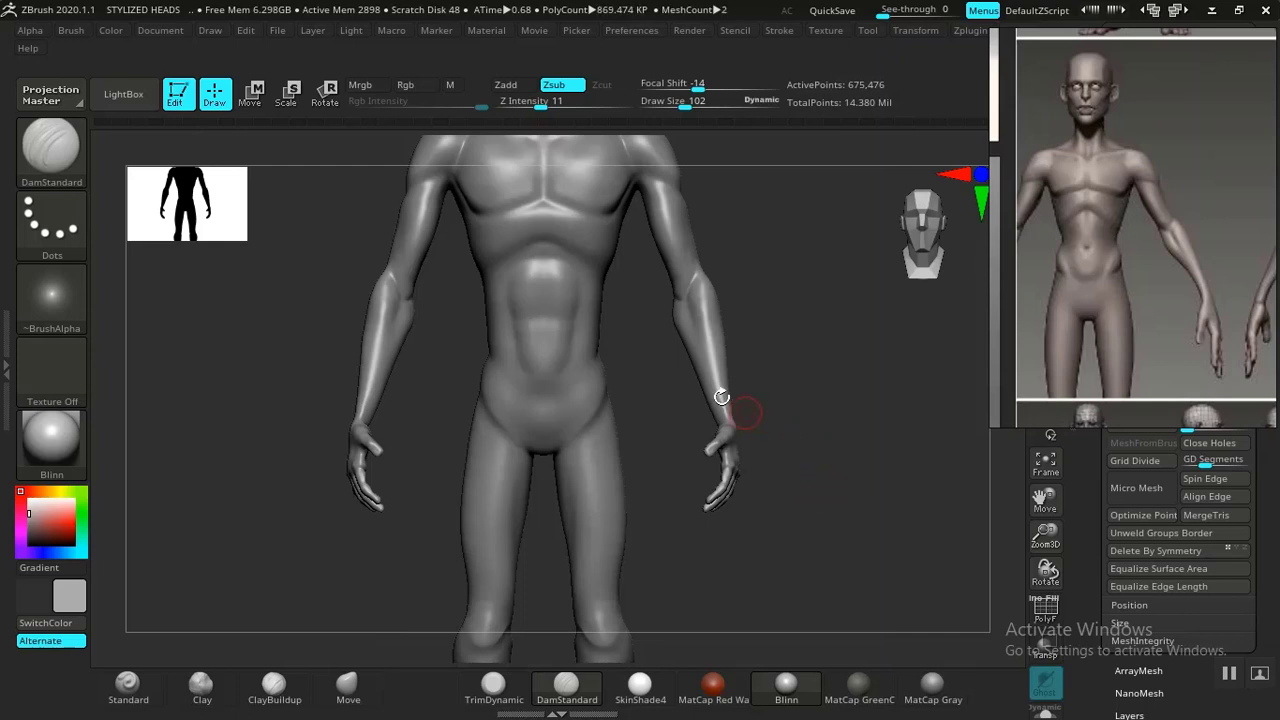
pyautogui.moveTo(814, 357); pyautogui.dragTo(857, 371)
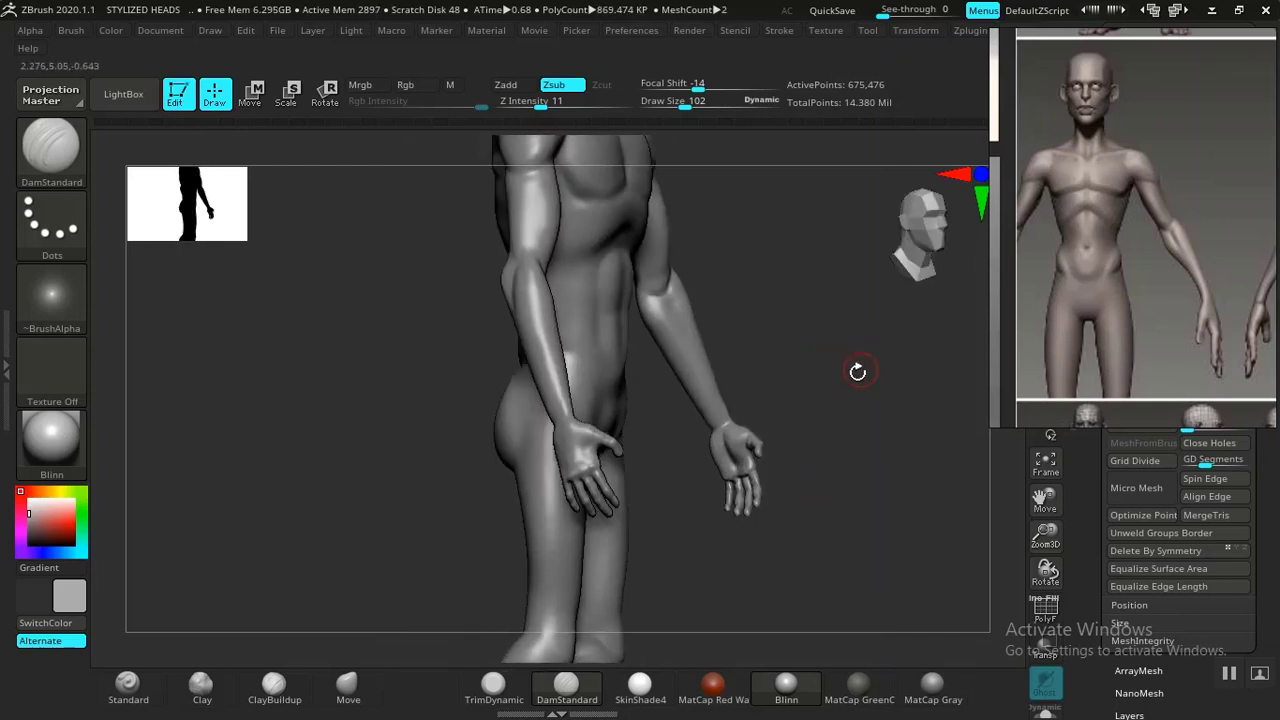
pyautogui.moveTo(930, 393); pyautogui.dragTo(789, 268)
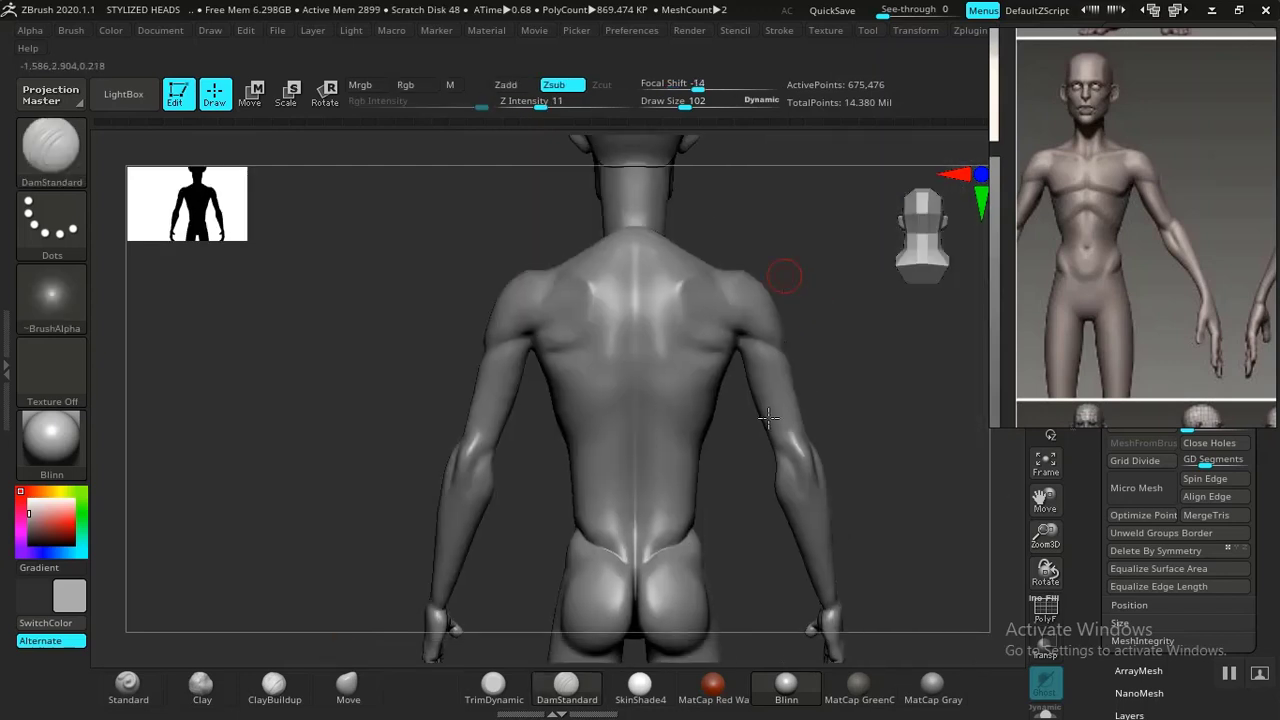
pyautogui.moveTo(768, 417); pyautogui.dragTo(672, 408)
pyautogui.moveTo(760, 503)
pyautogui.keyDown('alt'); pyautogui.mouseDown()
pyautogui.moveTo(774, 520)
pyautogui.moveTo(740, 463)
pyautogui.moveTo(605, 449)
pyautogui.moveTo(743, 423)
pyautogui.moveTo(772, 372)
pyautogui.moveTo(671, 346)
pyautogui.moveTo(703, 366)
pyautogui.moveTo(746, 449)
pyautogui.moveTo(704, 425)
pyautogui.mouseUp(); pyautogui.keyUp('alt')
pyautogui.moveTo(751, 466)
pyautogui.keyDown('alt'); pyautogui.mouseDown()
pyautogui.moveTo(780, 403)
pyautogui.moveTo(729, 360)
pyautogui.moveTo(800, 443)
pyautogui.moveTo(831, 446)
pyautogui.moveTo(723, 462)
pyautogui.moveTo(823, 469)
pyautogui.moveTo(743, 497)
pyautogui.moveTo(718, 400)
pyautogui.moveTo(707, 504)
pyautogui.mouseUp(); pyautogui.keyUp('alt')
pyautogui.keyDown('alt'); pyautogui.moveTo(820, 602); pyautogui.dragTo(777, 554); pyautogui.keyUp('alt')
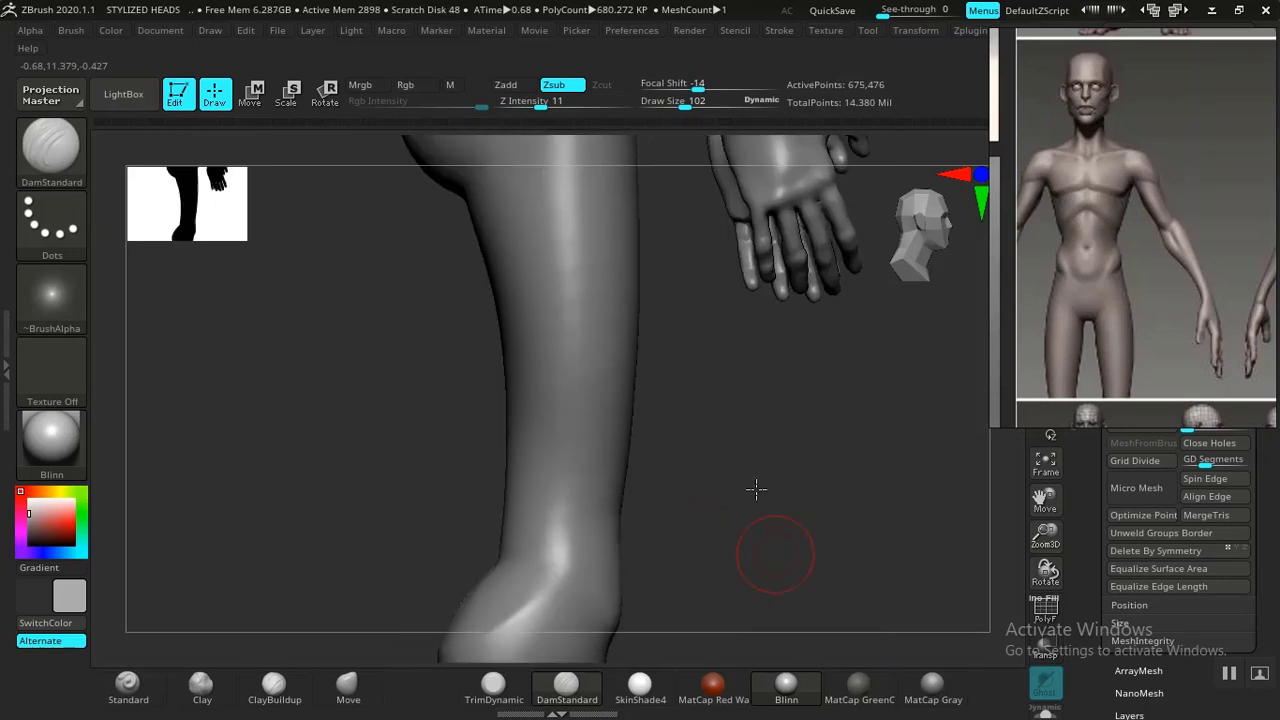
# Mask both lower legs with the feet, turn them into a polygroup and isolate it with the polyframe shown
pyautogui.keyDown('alt'); pyautogui.moveTo(757, 489); pyautogui.dragTo(760, 349); pyautogui.keyUp('alt')
pyautogui.moveTo(703, 437); pyautogui.dragTo(660, 474)
pyautogui.keyDown('alt'); pyautogui.moveTo(669, 474); pyautogui.dragTo(776, 272); pyautogui.keyUp('alt')
pyautogui.moveTo(751, 431)
pyautogui.keyDown('alt'); pyautogui.mouseDown()
pyautogui.moveTo(523, 422)
pyautogui.moveTo(536, 482)
pyautogui.mouseUp(); pyautogui.keyUp('alt')
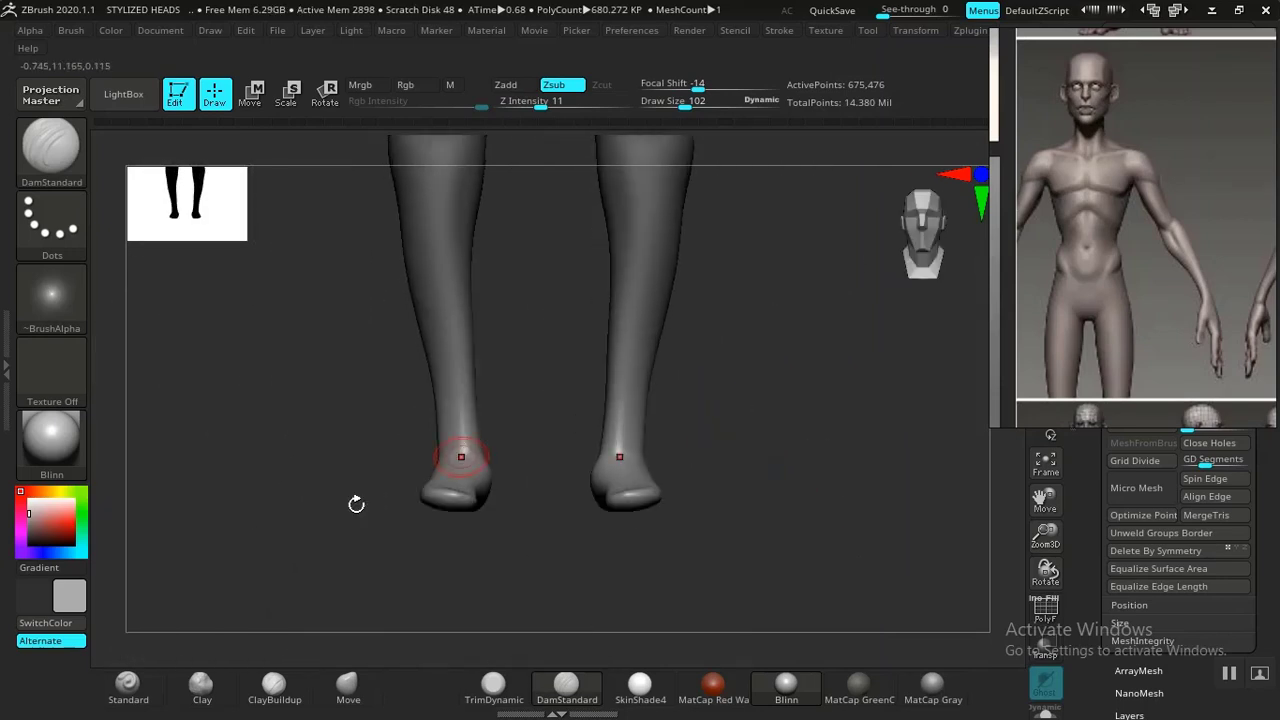
pyautogui.moveTo(268, 501)
pyautogui.keyDown('ctrl'); pyautogui.mouseDown()
pyautogui.moveTo(366, 591)
pyautogui.moveTo(539, 479)
pyautogui.moveTo(514, 271)
pyautogui.moveTo(390, 205)
pyautogui.moveTo(300, 430)
pyautogui.mouseUp(); pyautogui.keyUp('ctrl')
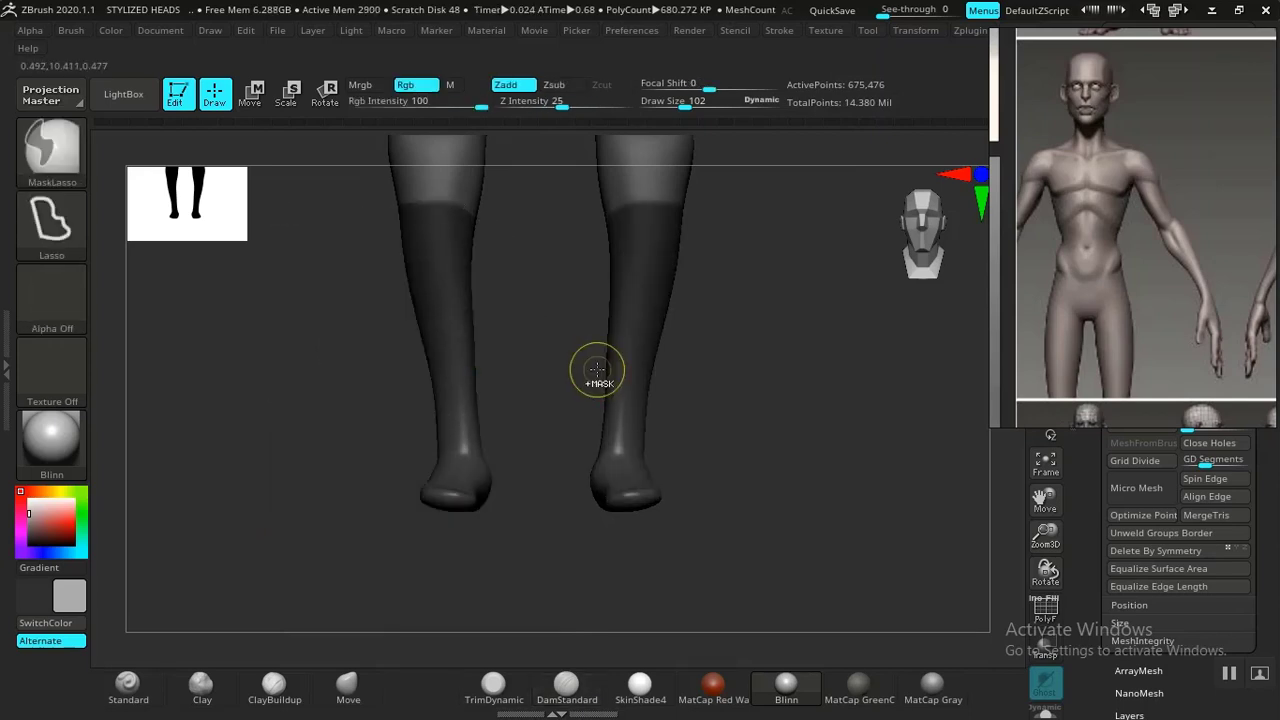
pyautogui.keyDown('ctrl'); pyautogui.moveTo(594, 374); pyautogui.dragTo(543, 377); pyautogui.keyUp('ctrl')
pyautogui.hotkey('shift', 'f')
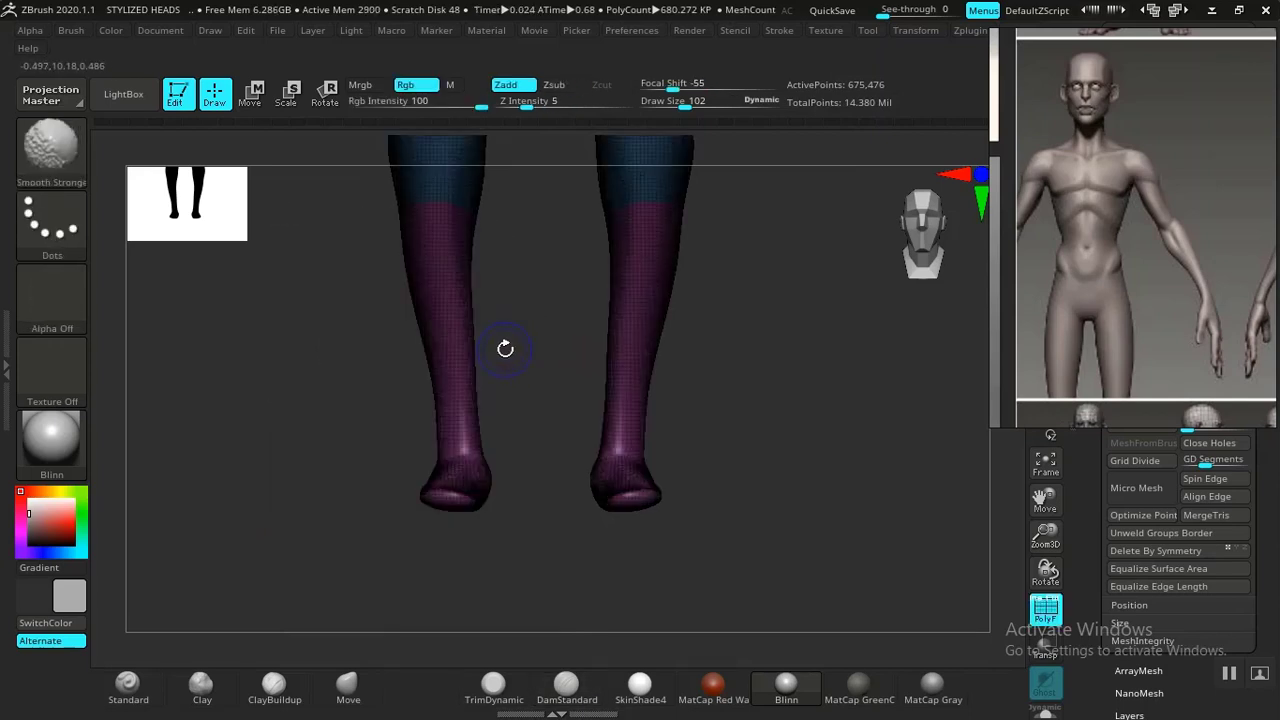
pyautogui.keyDown('ctrl'); pyautogui.keyDown('shift'); pyautogui.click(611, 388); pyautogui.keyUp('shift'); pyautogui.keyUp('ctrl')
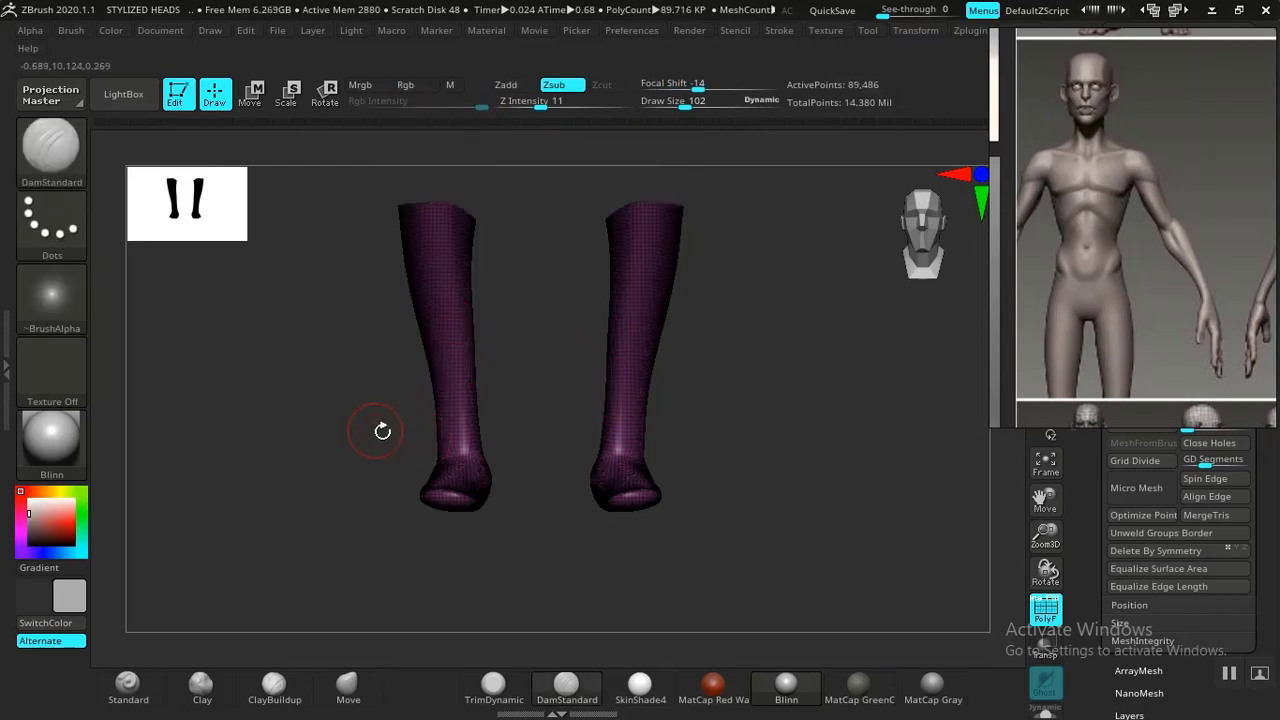
# Assign the figure's right lower leg and foot to a separate polygroup and isolate it
pyautogui.moveTo(320, 410)
pyautogui.keyDown('ctrl'); pyautogui.mouseDown()
pyautogui.moveTo(480, 577)
pyautogui.moveTo(537, 343)
pyautogui.moveTo(323, 219)
pyautogui.moveTo(543, 406)
pyautogui.mouseUp(); pyautogui.keyUp('ctrl')
pyautogui.hotkey('ctrl', 'w')
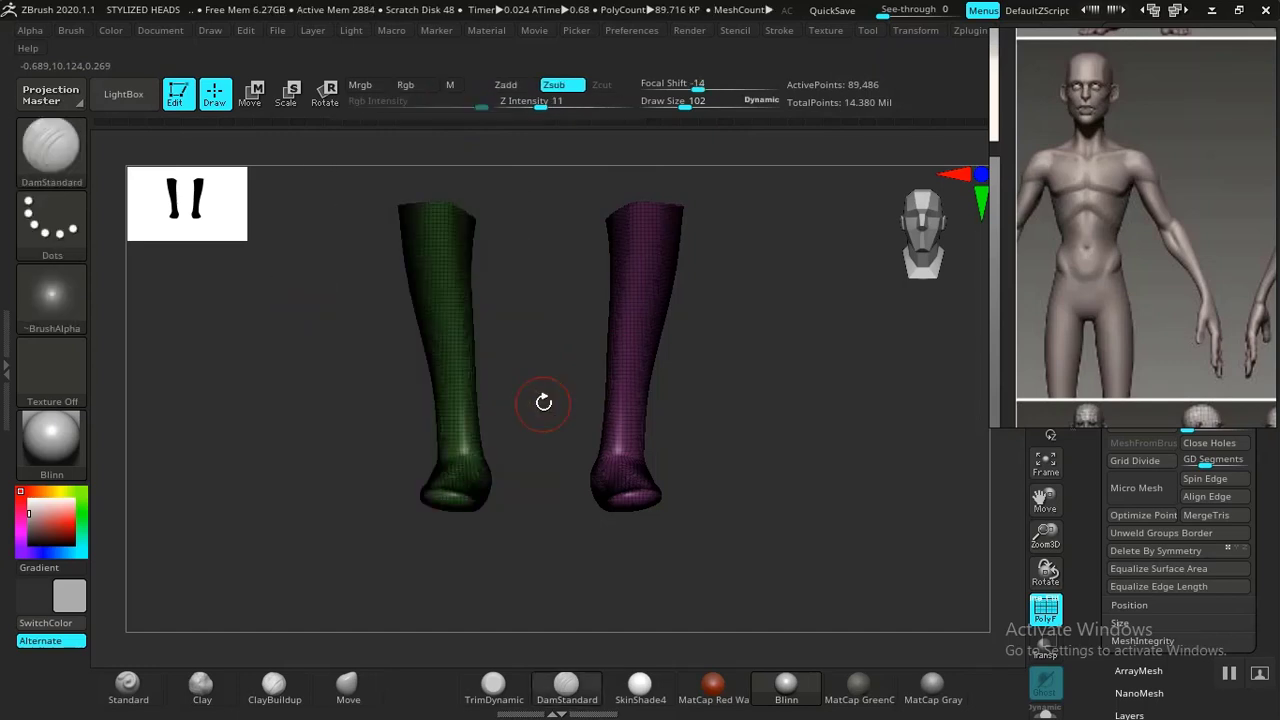
pyautogui.keyDown('ctrl'); pyautogui.keyDown('alt'); pyautogui.keyDown('shift'); pyautogui.click(452, 360); pyautogui.keyUp('shift'); pyautogui.keyUp('alt'); pyautogui.keyUp('ctrl')
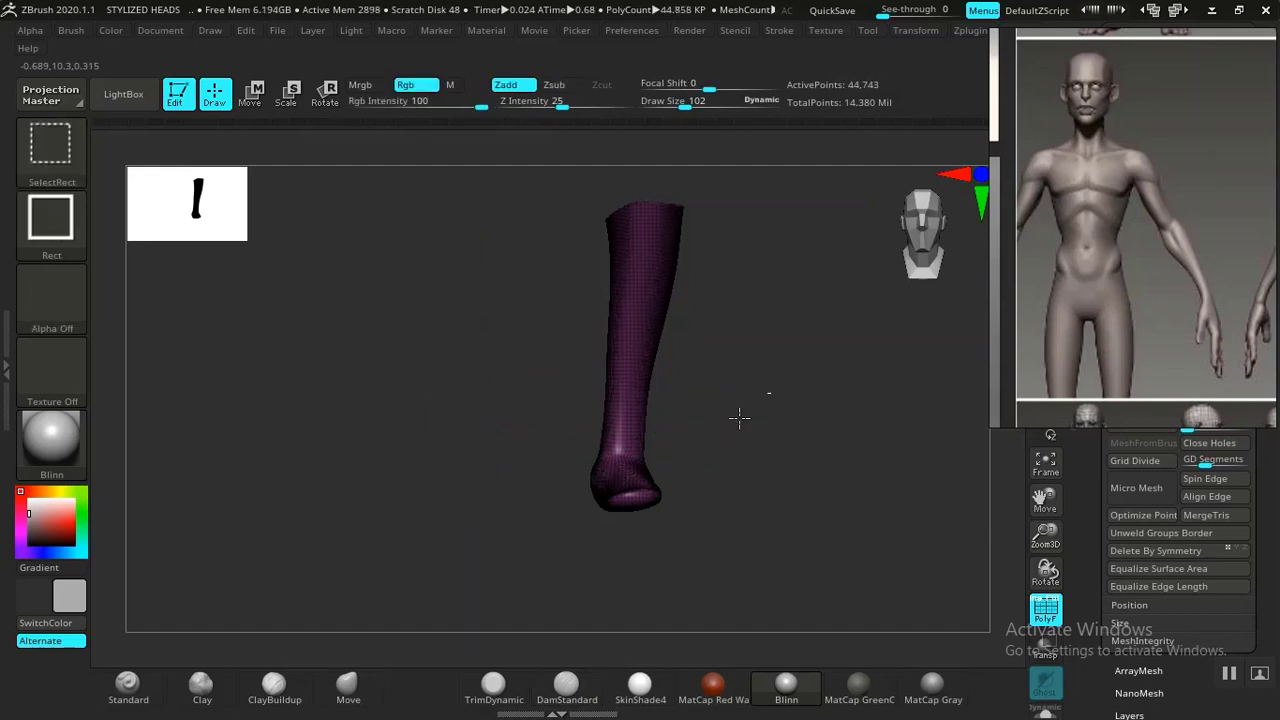
pyautogui.keyDown('ctrl'); pyautogui.keyDown('shift'); pyautogui.click(487, 373); pyautogui.keyUp('shift'); pyautogui.keyUp('ctrl')
pyautogui.keyDown('ctrl'); pyautogui.keyDown('shift'); pyautogui.click(447, 379); pyautogui.keyUp('shift'); pyautogui.keyUp('ctrl')
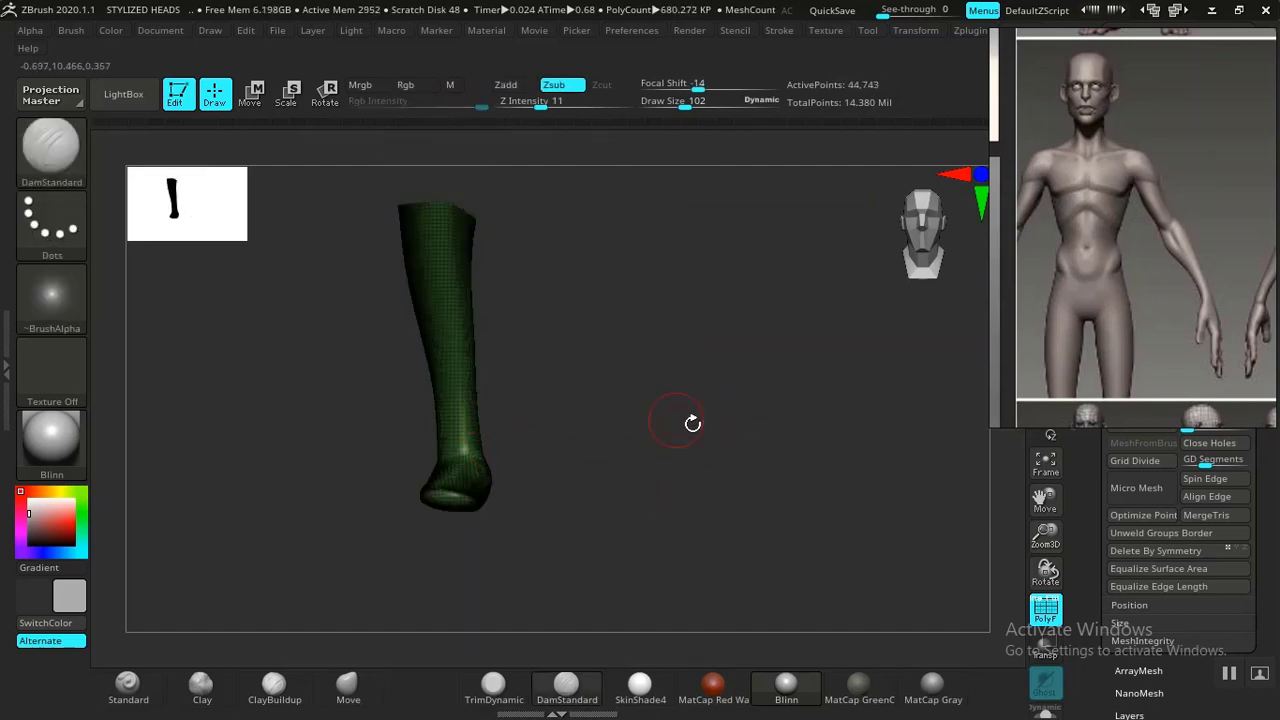
# Isolate the green lower-leg polygroup, hide the polyframe and frame the leg in side view
pyautogui.keyDown('ctrl'); pyautogui.keyDown('shift'); pyautogui.click(750, 392); pyautogui.keyUp('shift'); pyautogui.keyUp('ctrl')
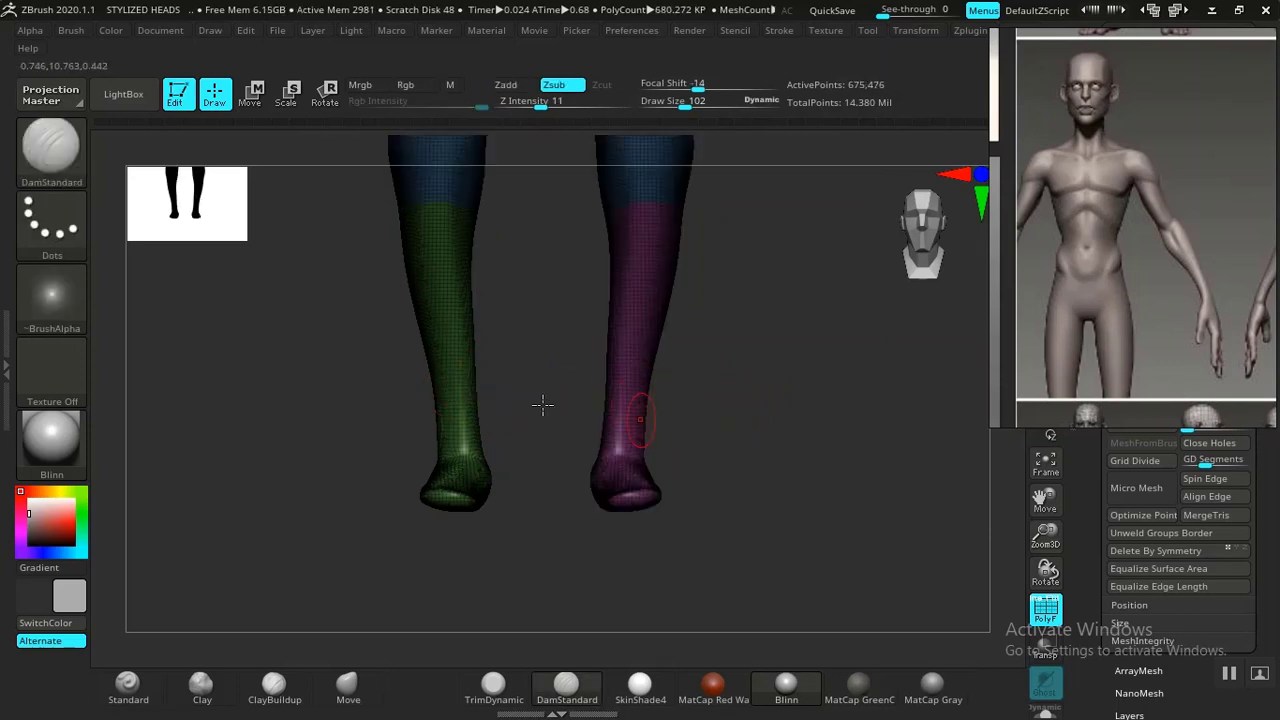
pyautogui.keyDown('ctrl'); pyautogui.keyDown('shift'); pyautogui.click(460, 380); pyautogui.keyUp('shift'); pyautogui.keyUp('ctrl')
pyautogui.moveTo(671, 447); pyautogui.dragTo(754, 452)
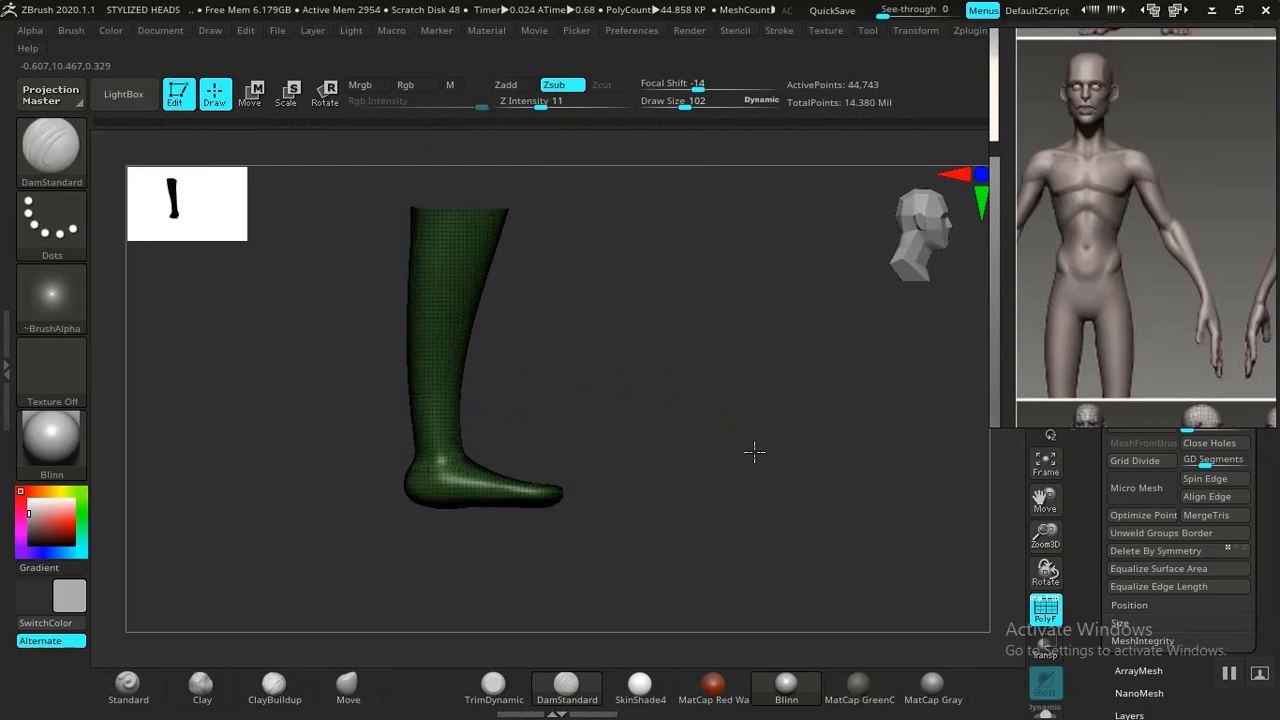
pyautogui.hotkey('shift', 'f')
pyautogui.press('f')
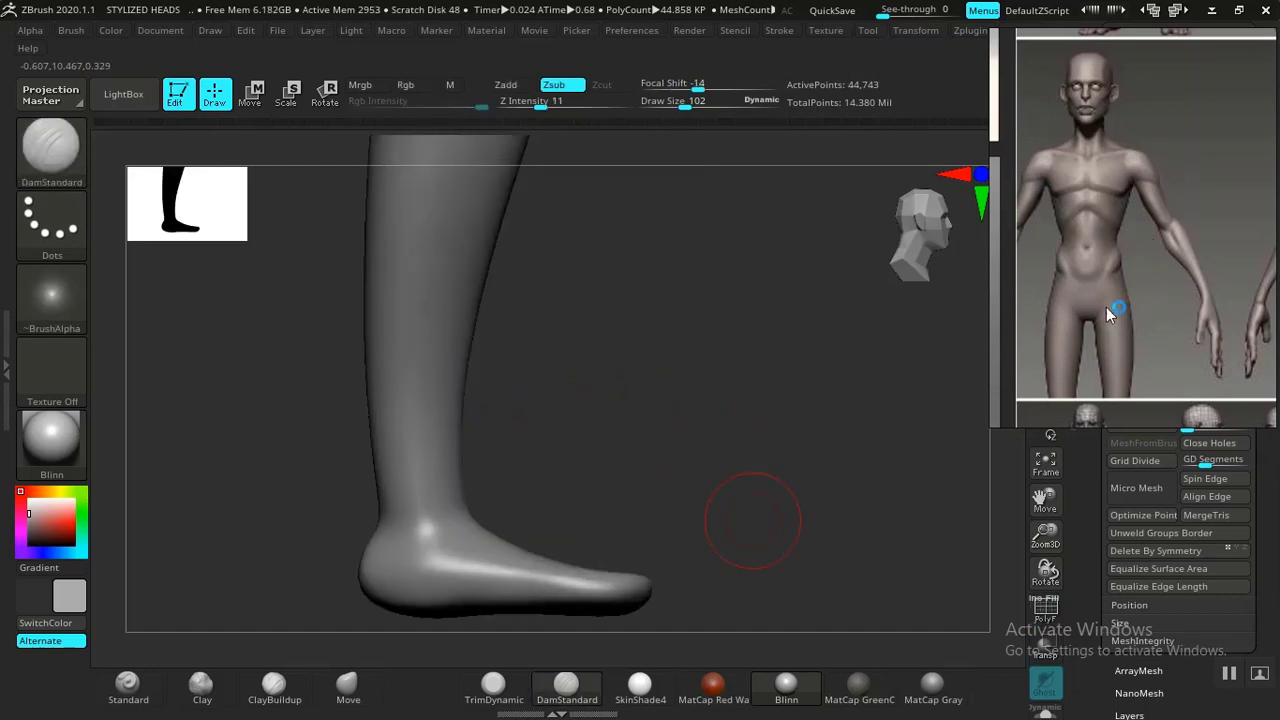
# Adjust the rounded form of the heel with the Move brush and smooth it
pyautogui.moveTo(677, 454)
pyautogui.mouseDown()
pyautogui.moveTo(686, 480)
pyautogui.moveTo(771, 477)
pyautogui.moveTo(693, 437)
pyautogui.moveTo(760, 477)
pyautogui.moveTo(596, 551)
pyautogui.moveTo(654, 554)
pyautogui.moveTo(540, 520)
pyautogui.mouseUp()
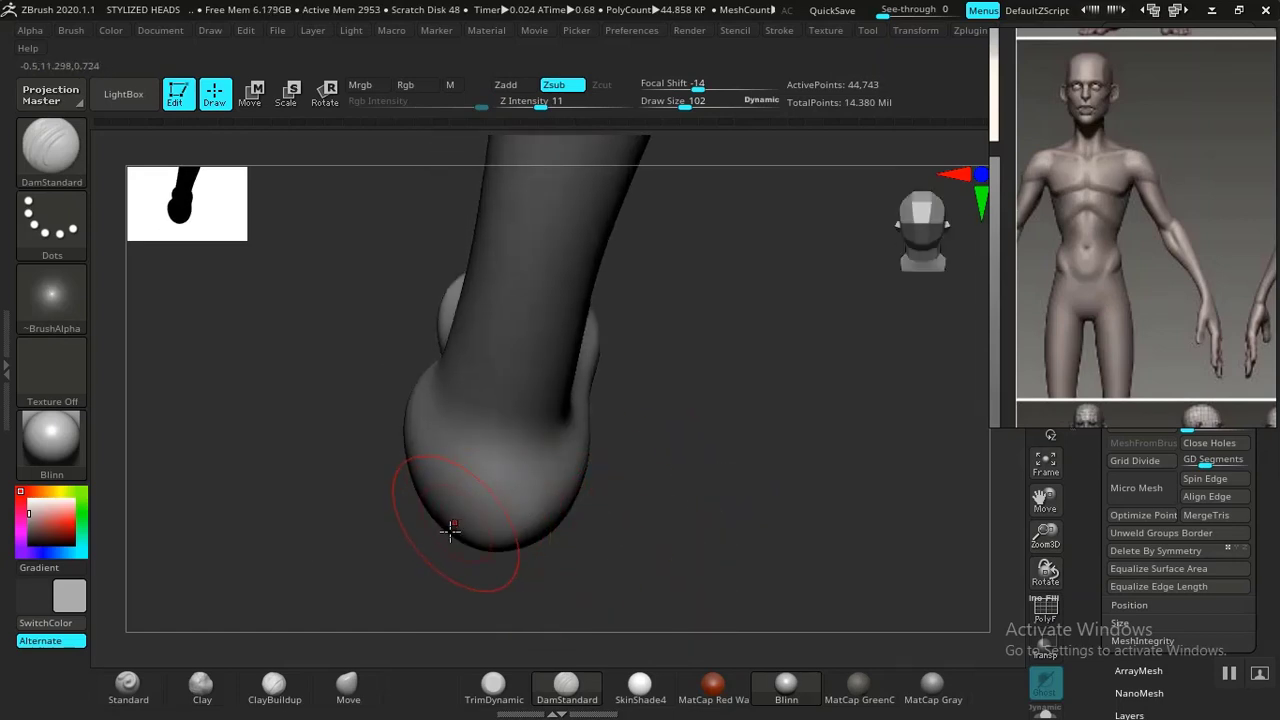
pyautogui.click(347, 684)
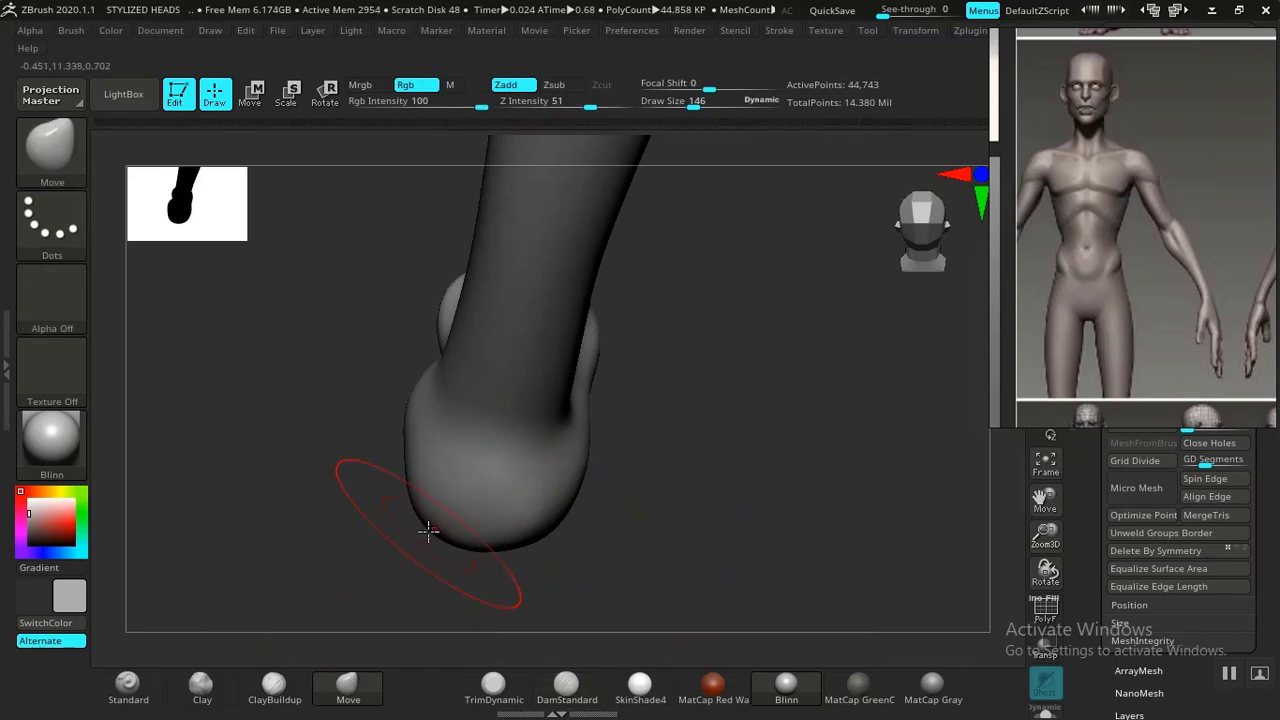
pyautogui.press('shift')
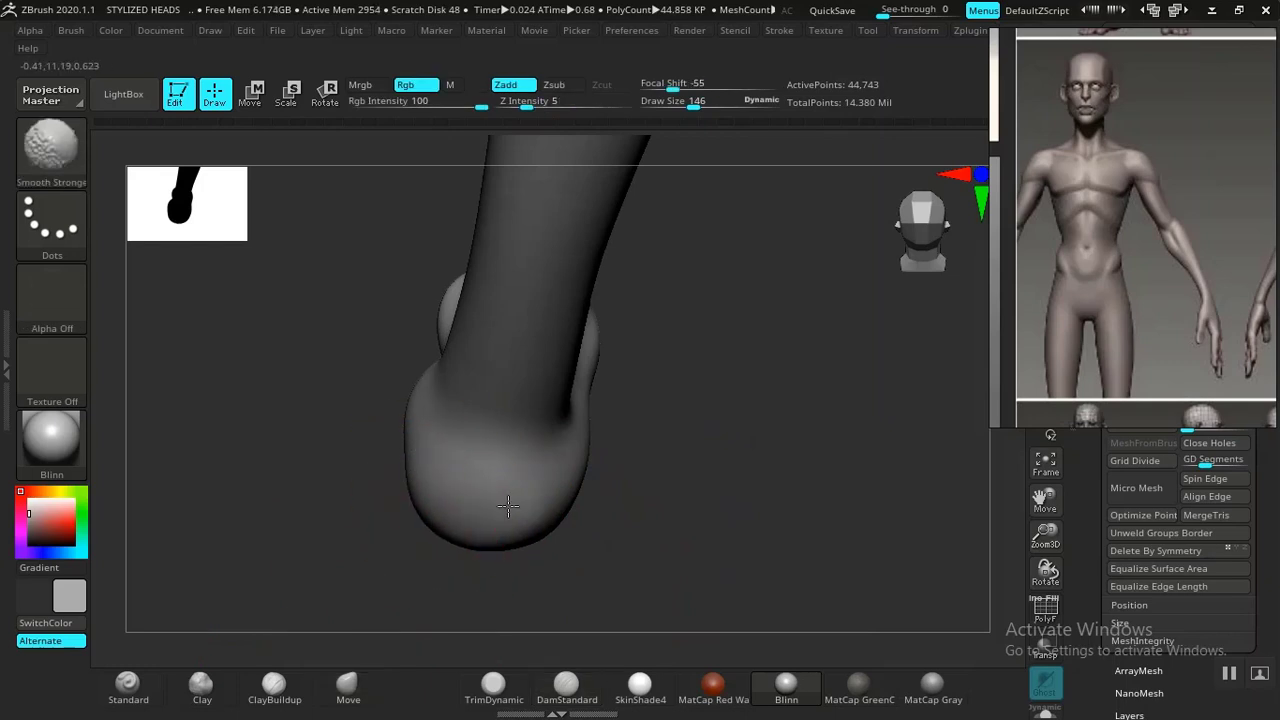
pyautogui.keyDown('shift'); pyautogui.moveTo(707, 457); pyautogui.dragTo(634, 437); pyautogui.keyUp('shift')
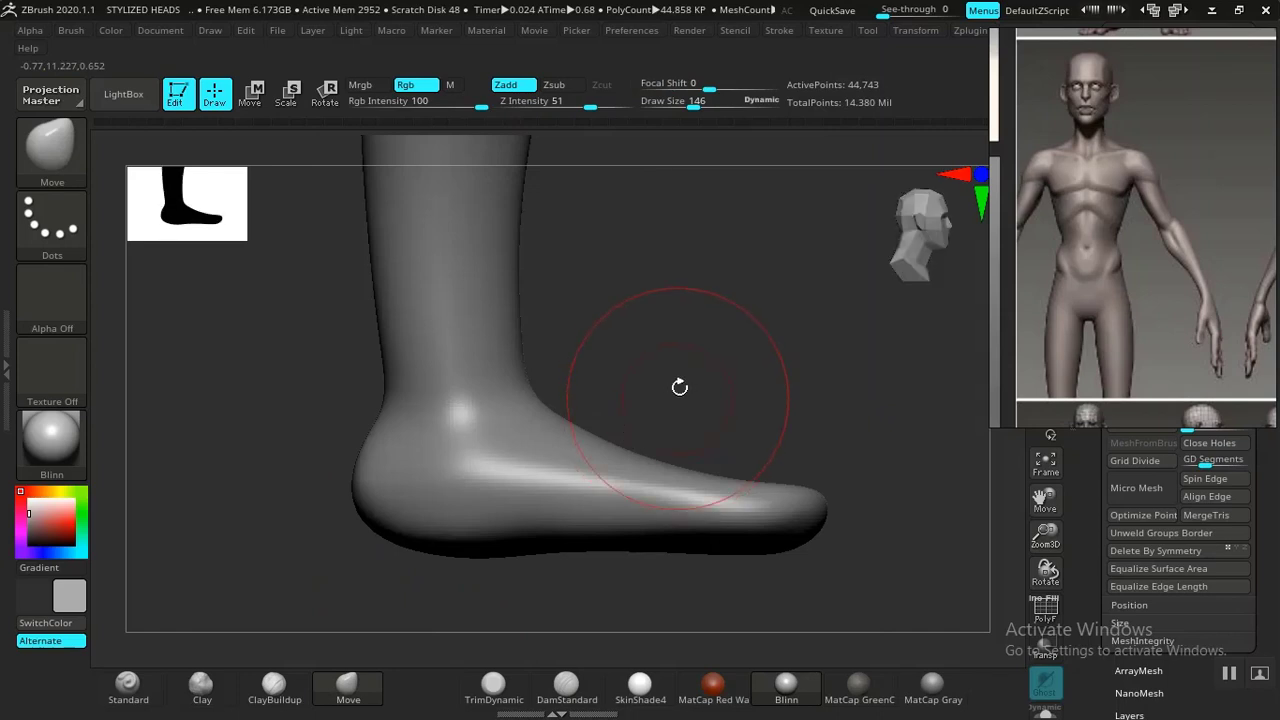
pyautogui.moveTo(814, 357); pyautogui.dragTo(867, 392)
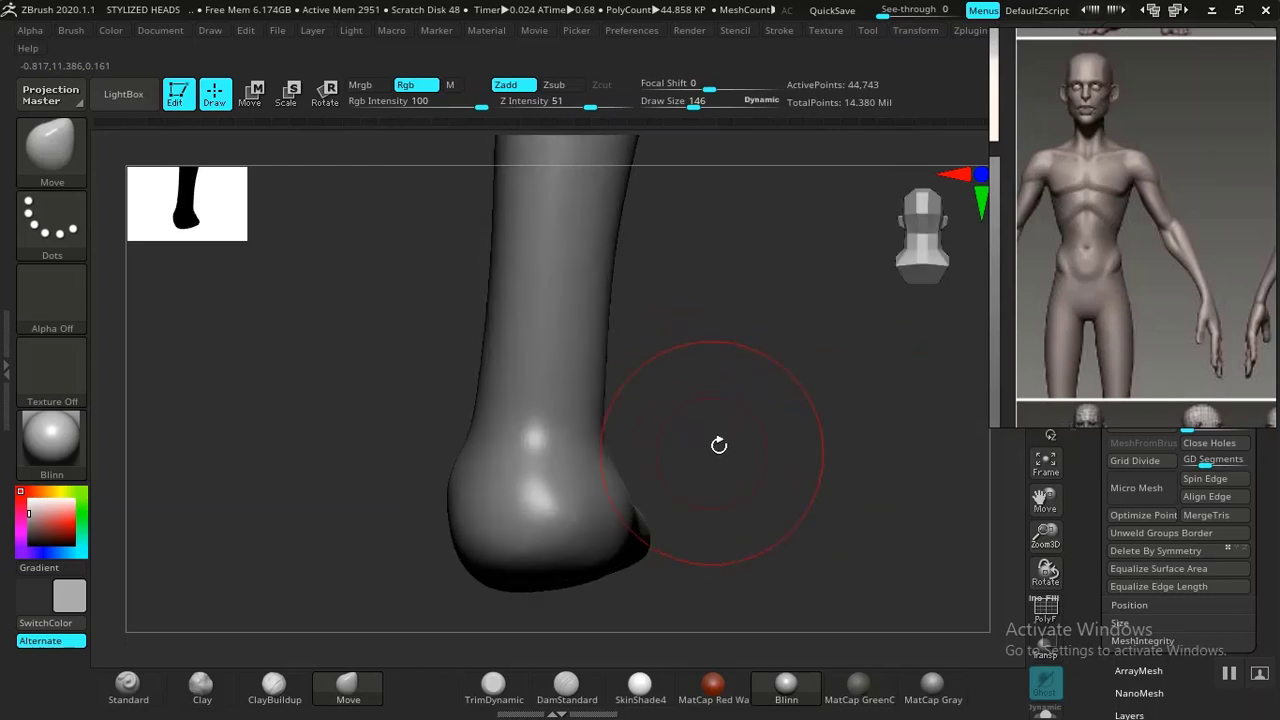
# Rough in the ankle bone on the inner side of the foot with the ClayBuildup brush
pyautogui.moveTo(720, 446)
pyautogui.mouseDown()
pyautogui.moveTo(760, 446)
pyautogui.moveTo(710, 437)
pyautogui.moveTo(700, 457)
pyautogui.moveTo(494, 449)
pyautogui.moveTo(511, 428)
pyautogui.mouseUp()
pyautogui.click(276, 686)
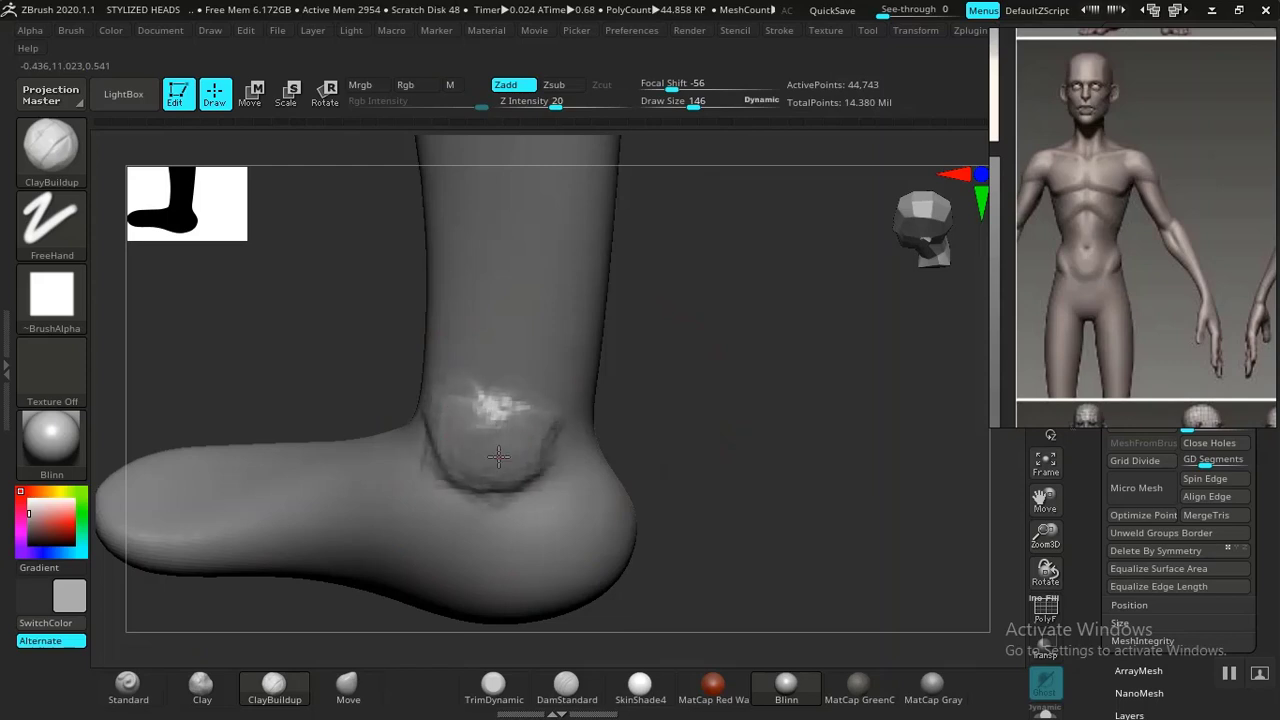
pyautogui.moveTo(760, 428); pyautogui.dragTo(487, 474)
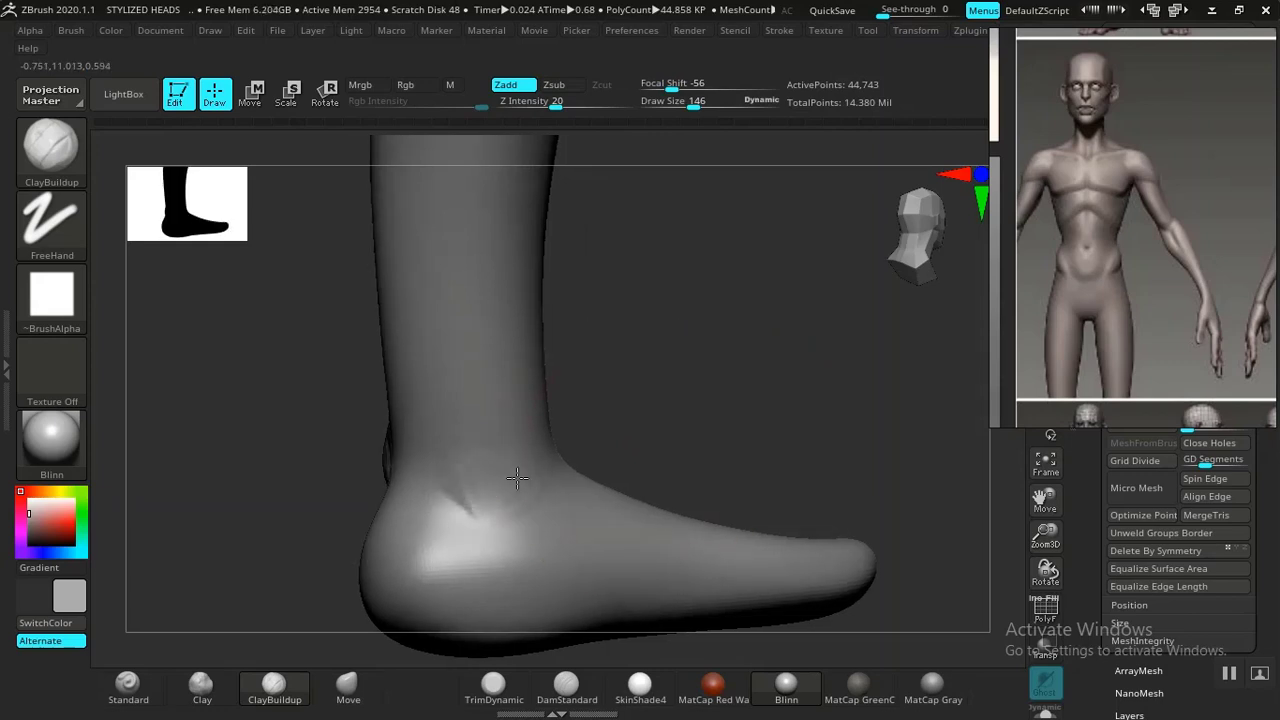
# Set the draw size to 58, build up the outer ankle bone with ClayBuildup and smooth the bump
pyautogui.press('space')
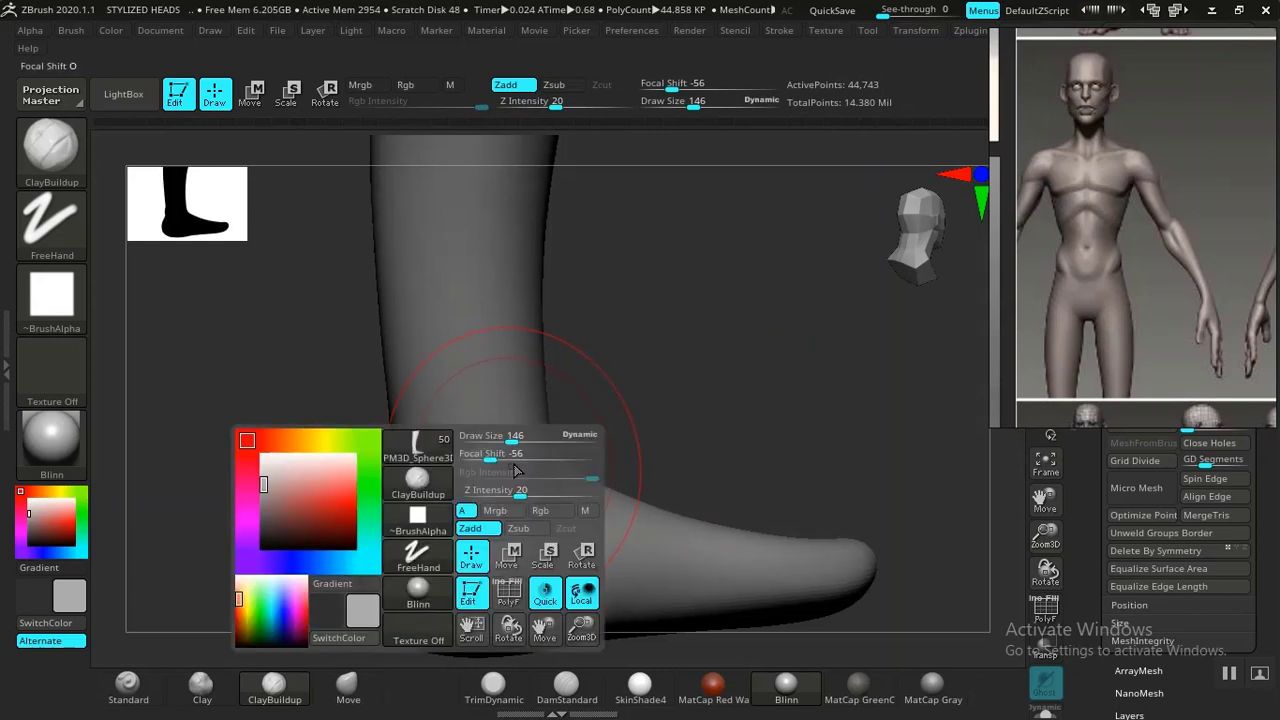
pyautogui.moveTo(540, 436); pyautogui.dragTo(487, 438)
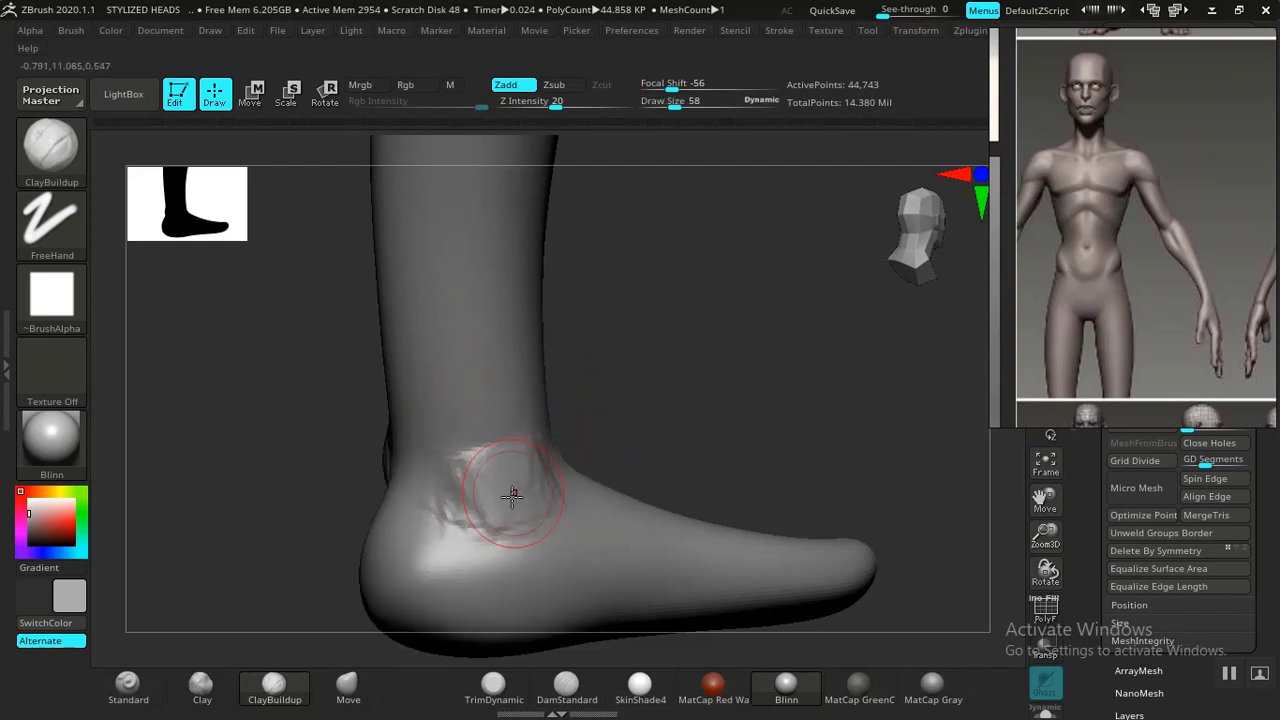
pyautogui.moveTo(512, 495)
pyautogui.mouseDown()
pyautogui.moveTo(491, 503)
pyautogui.moveTo(517, 492)
pyautogui.moveTo(463, 486)
pyautogui.mouseUp()
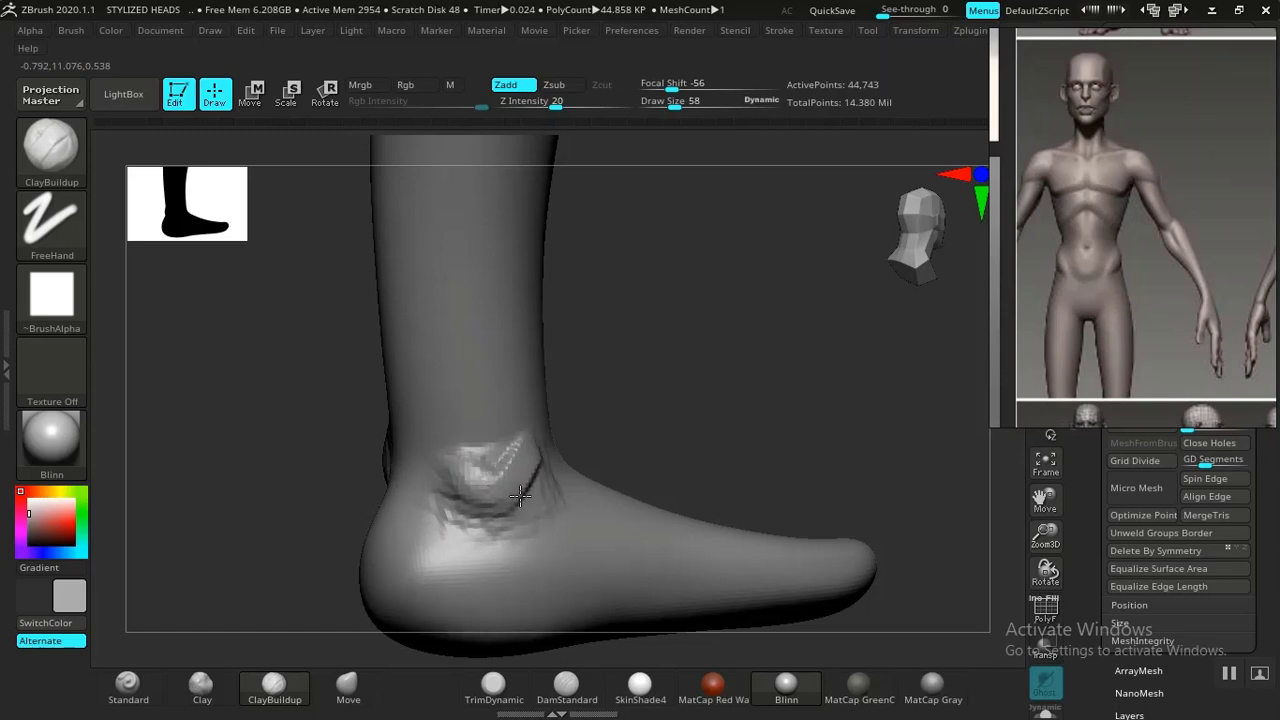
pyautogui.press('shift')
pyautogui.keyDown('shift'); pyautogui.moveTo(454, 527); pyautogui.dragTo(510, 451); pyautogui.keyUp('shift')
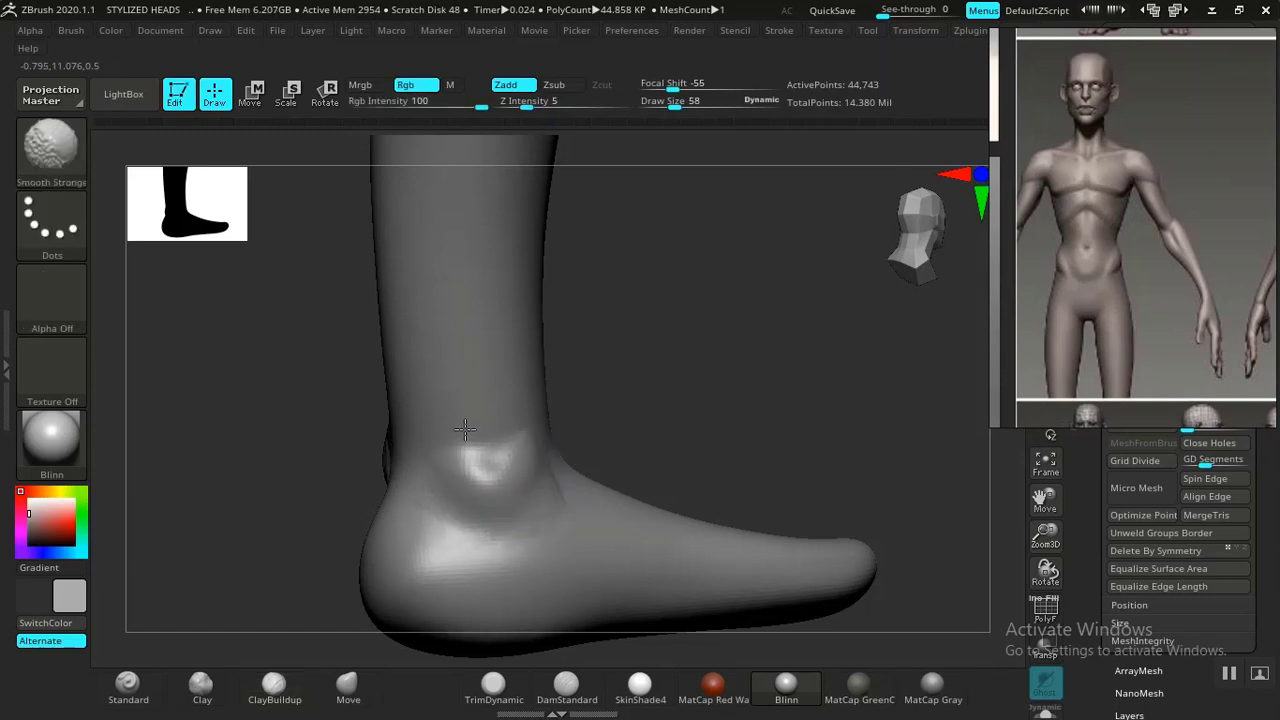
pyautogui.keyDown('shift'); pyautogui.moveTo(481, 443); pyautogui.dragTo(536, 491); pyautogui.keyUp('shift')
# Add more clay to the outer ankle bone in a downward-tapering V shape and smooth it
pyautogui.moveTo(630, 404)
pyautogui.mouseDown()
pyautogui.moveTo(694, 400)
pyautogui.moveTo(589, 437)
pyautogui.moveTo(683, 433)
pyautogui.moveTo(560, 459)
pyautogui.moveTo(628, 470)
pyautogui.moveTo(540, 470)
pyautogui.mouseUp()
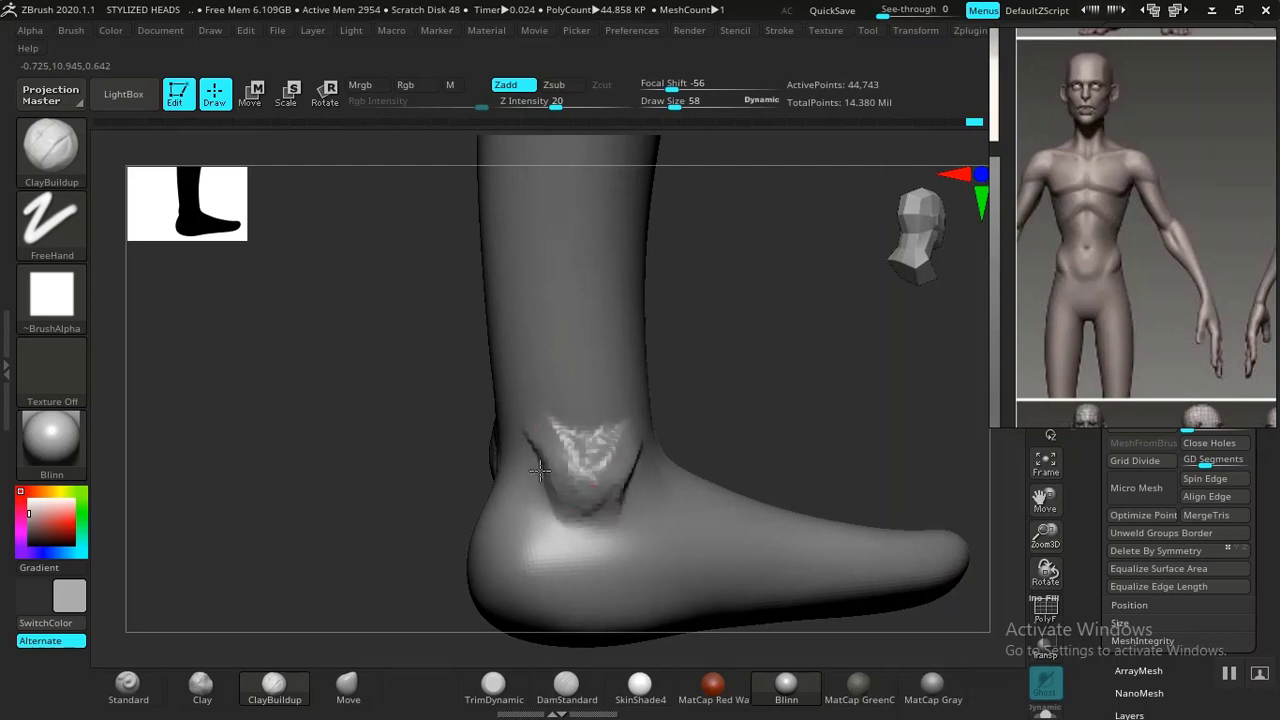
pyautogui.press('shift')
pyautogui.moveTo(617, 441)
pyautogui.keyDown('shift'); pyautogui.mouseDown()
pyautogui.moveTo(606, 502)
pyautogui.moveTo(556, 448)
pyautogui.mouseUp(); pyautogui.keyUp('shift')
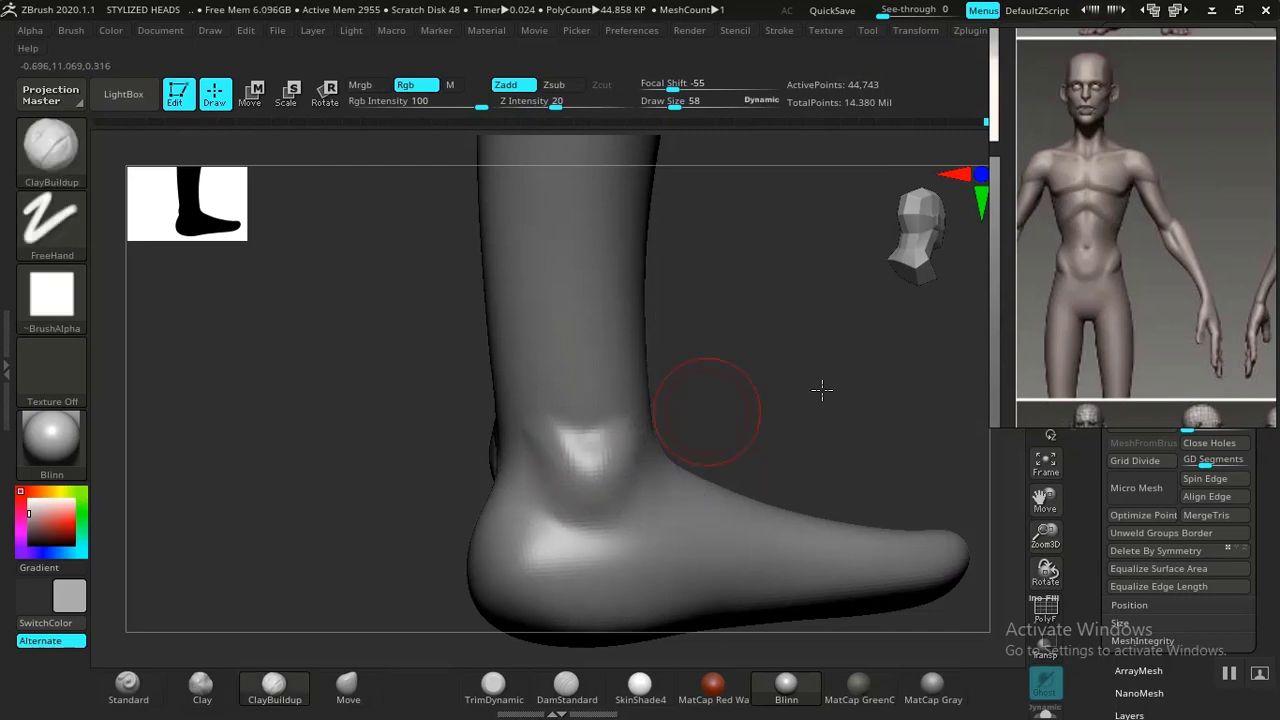
# Build up the inner ankle bone with ClayBuildup and blend it smoothly into the leg and heel
pyautogui.moveTo(820, 391)
pyautogui.mouseDown()
pyautogui.moveTo(600, 477)
pyautogui.moveTo(479, 467)
pyautogui.mouseUp()
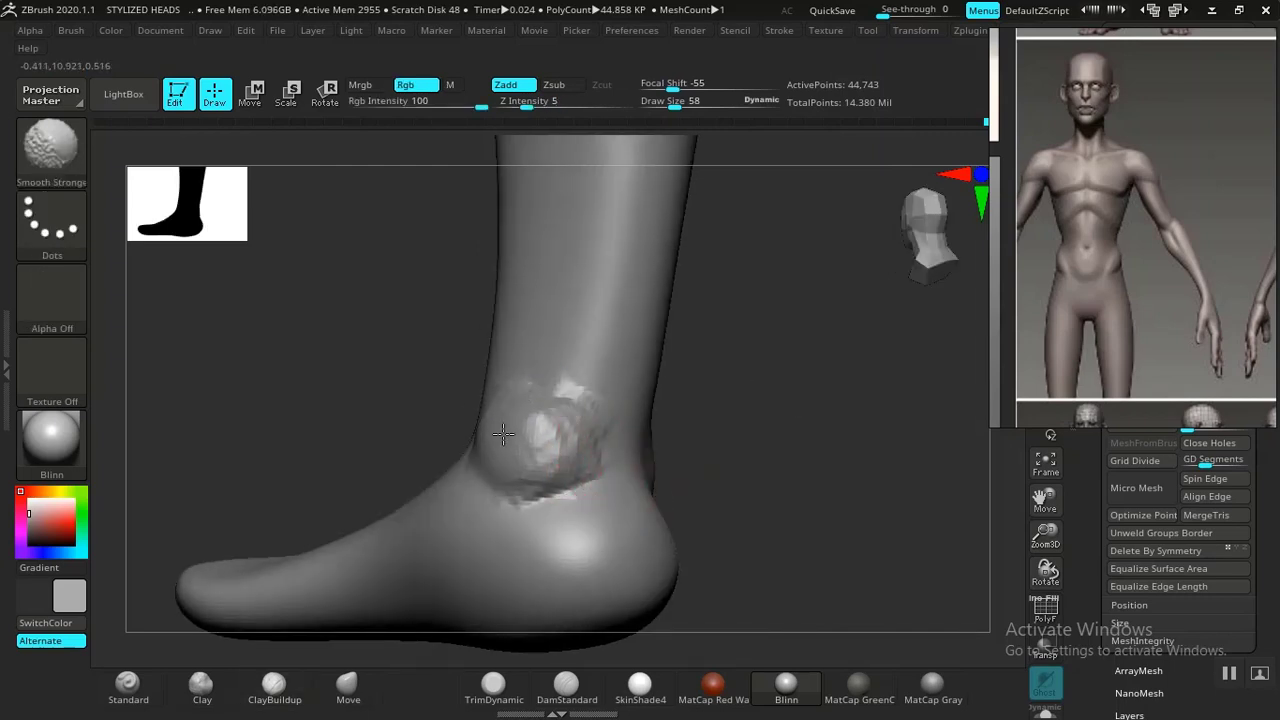
pyautogui.keyDown('shift'); pyautogui.moveTo(565, 422); pyautogui.dragTo(560, 437); pyautogui.keyUp('shift')
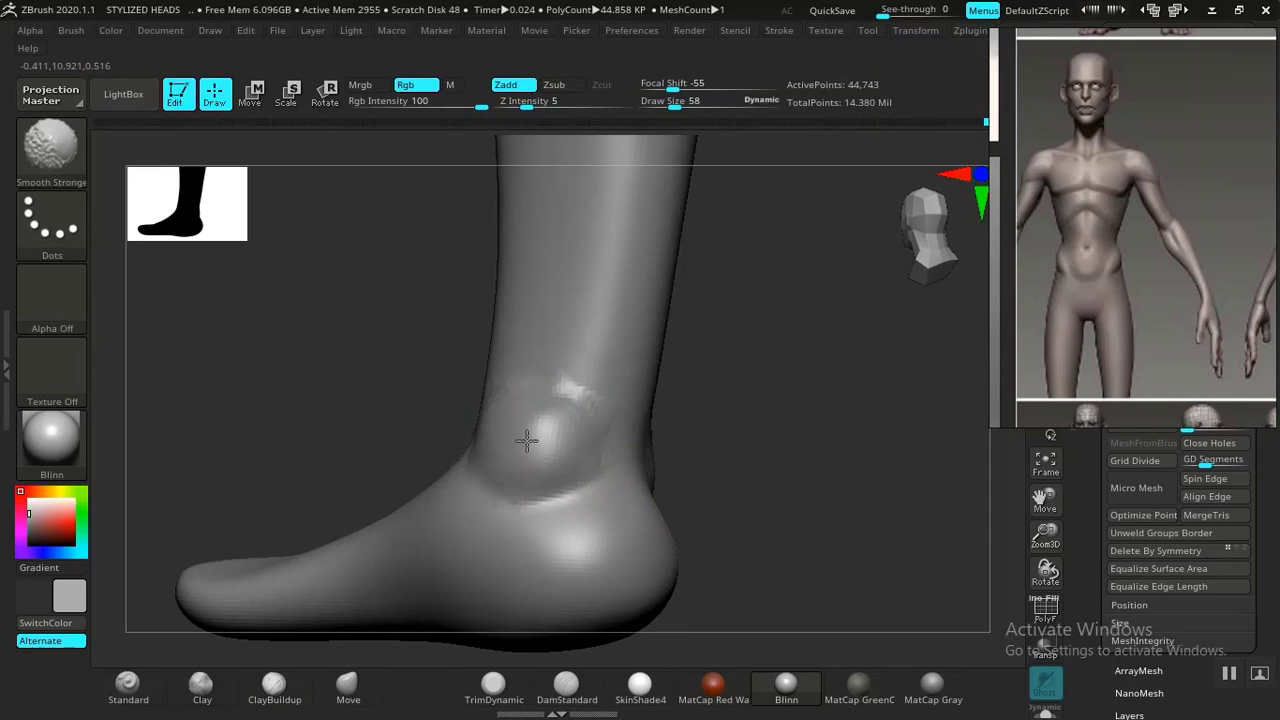
pyautogui.keyDown('shift'); pyautogui.moveTo(502, 487); pyautogui.dragTo(591, 446); pyautogui.keyUp('shift')
pyautogui.moveTo(752, 437); pyautogui.dragTo(610, 444)
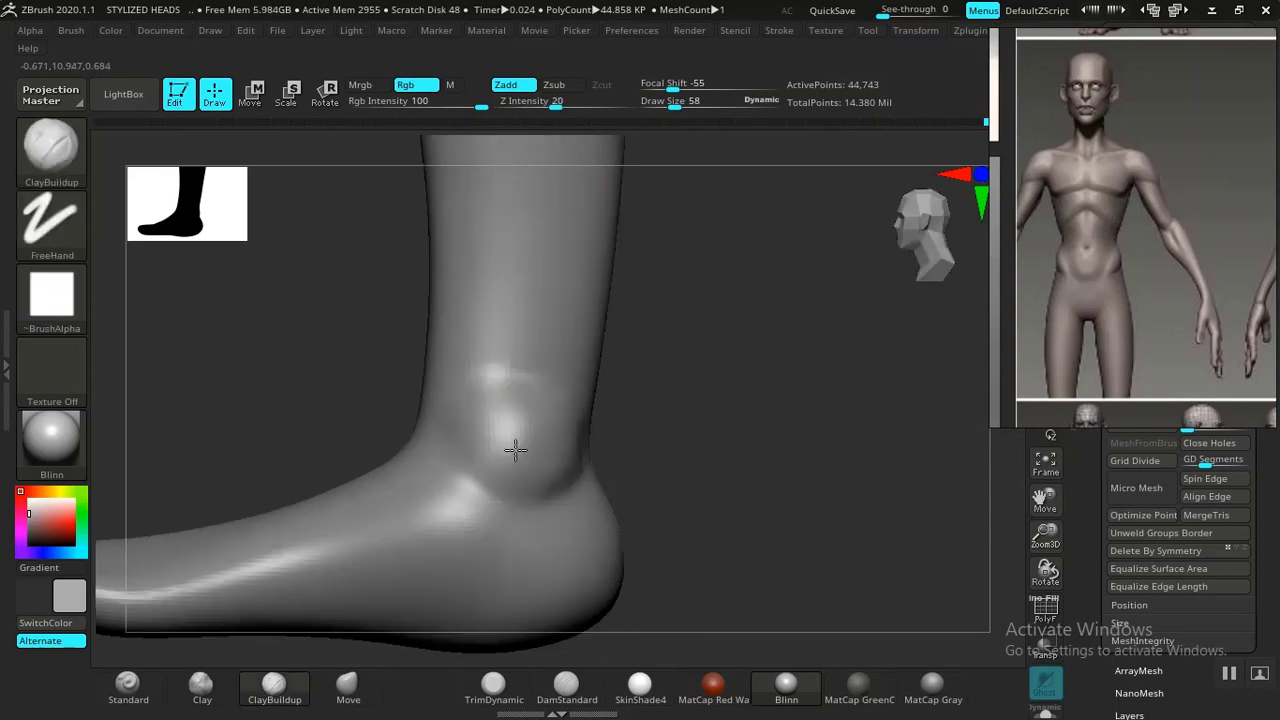
pyautogui.moveTo(514, 449)
pyautogui.keyDown('shift'); pyautogui.mouseDown()
pyautogui.moveTo(471, 394)
pyautogui.moveTo(510, 455)
pyautogui.mouseUp(); pyautogui.keyUp('shift')
pyautogui.moveTo(674, 428); pyautogui.dragTo(700, 414)
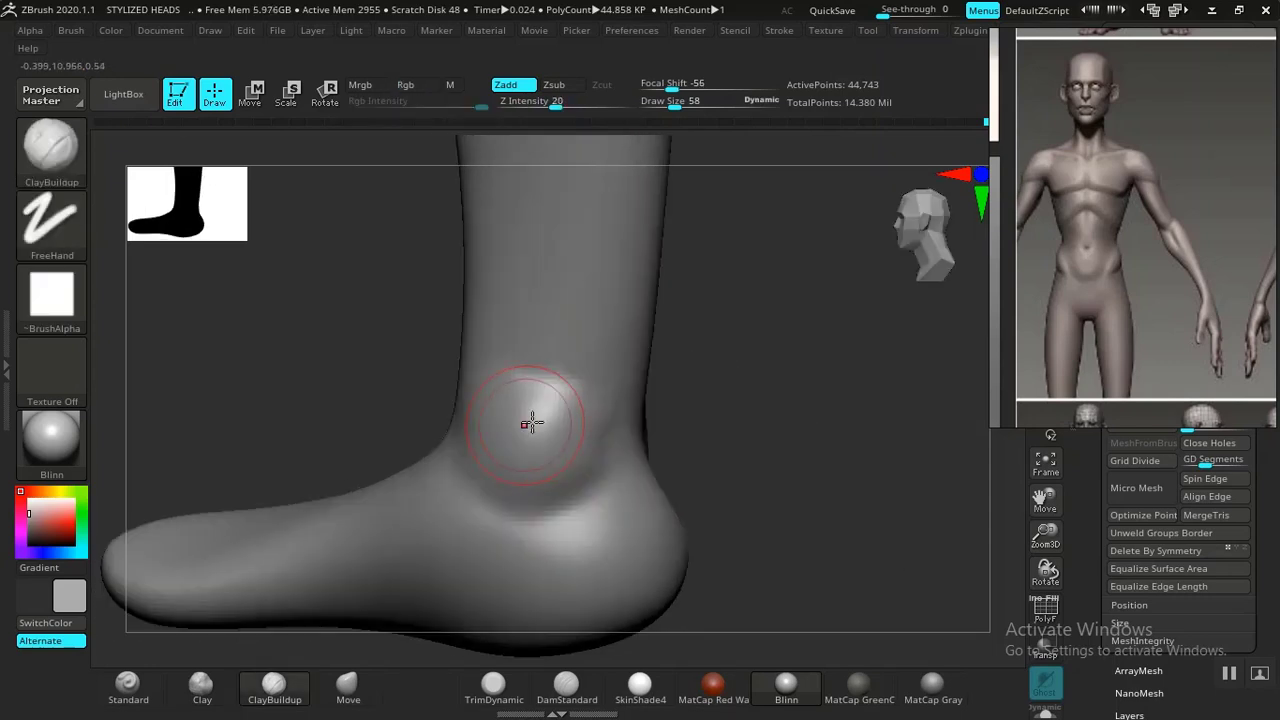
pyautogui.moveTo(532, 422)
pyautogui.mouseDown()
pyautogui.moveTo(508, 391)
pyautogui.moveTo(518, 415)
pyautogui.moveTo(545, 425)
pyautogui.moveTo(526, 397)
pyautogui.moveTo(586, 380)
pyautogui.moveTo(505, 420)
pyautogui.moveTo(551, 428)
pyautogui.moveTo(593, 410)
pyautogui.mouseUp()
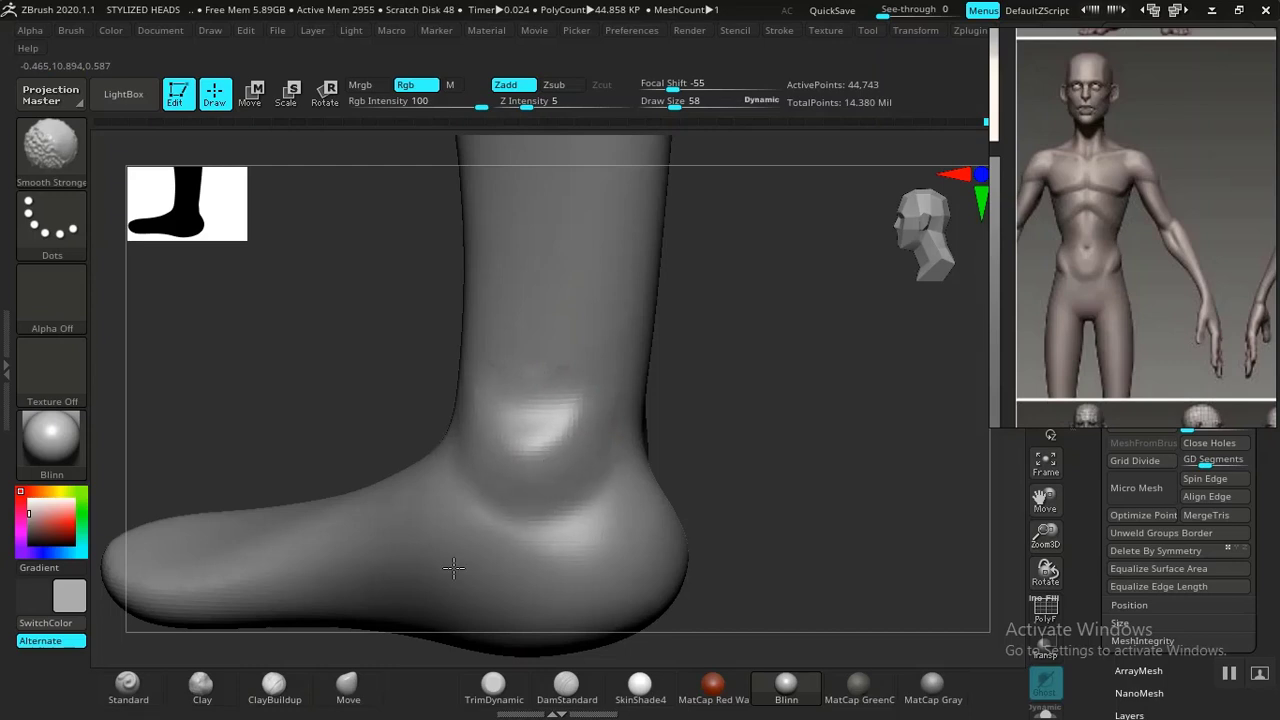
# Define the lower edges of the inner and outer ankle bones with the DamStandard brush
pyautogui.click(566, 683)
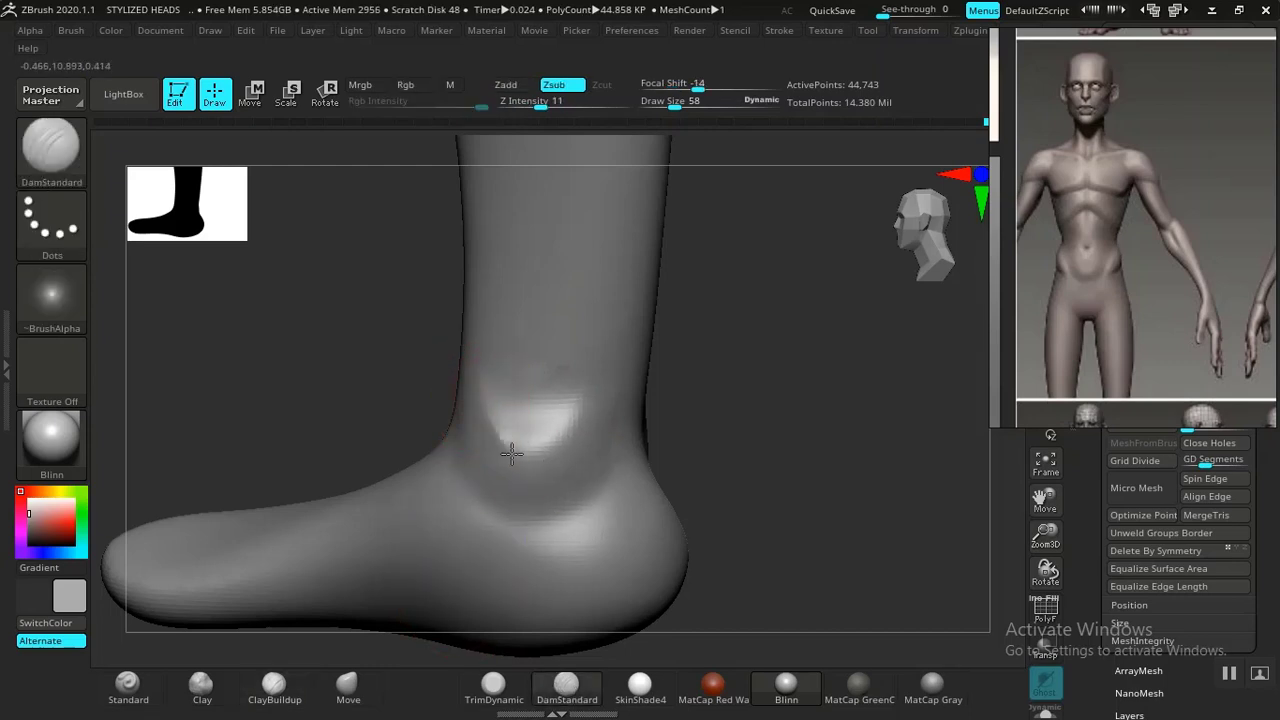
pyautogui.moveTo(511, 453)
pyautogui.mouseDown()
pyautogui.moveTo(551, 443)
pyautogui.moveTo(589, 395)
pyautogui.moveTo(544, 447)
pyautogui.moveTo(482, 392)
pyautogui.mouseUp()
pyautogui.moveTo(790, 383)
pyautogui.mouseDown()
pyautogui.moveTo(714, 429)
pyautogui.moveTo(508, 466)
pyautogui.moveTo(453, 430)
pyautogui.moveTo(475, 456)
pyautogui.moveTo(521, 449)
pyautogui.moveTo(475, 463)
pyautogui.moveTo(506, 427)
pyautogui.moveTo(478, 446)
pyautogui.moveTo(470, 461)
pyautogui.moveTo(531, 421)
pyautogui.moveTo(477, 465)
pyautogui.moveTo(438, 419)
pyautogui.moveTo(509, 405)
pyautogui.mouseUp()
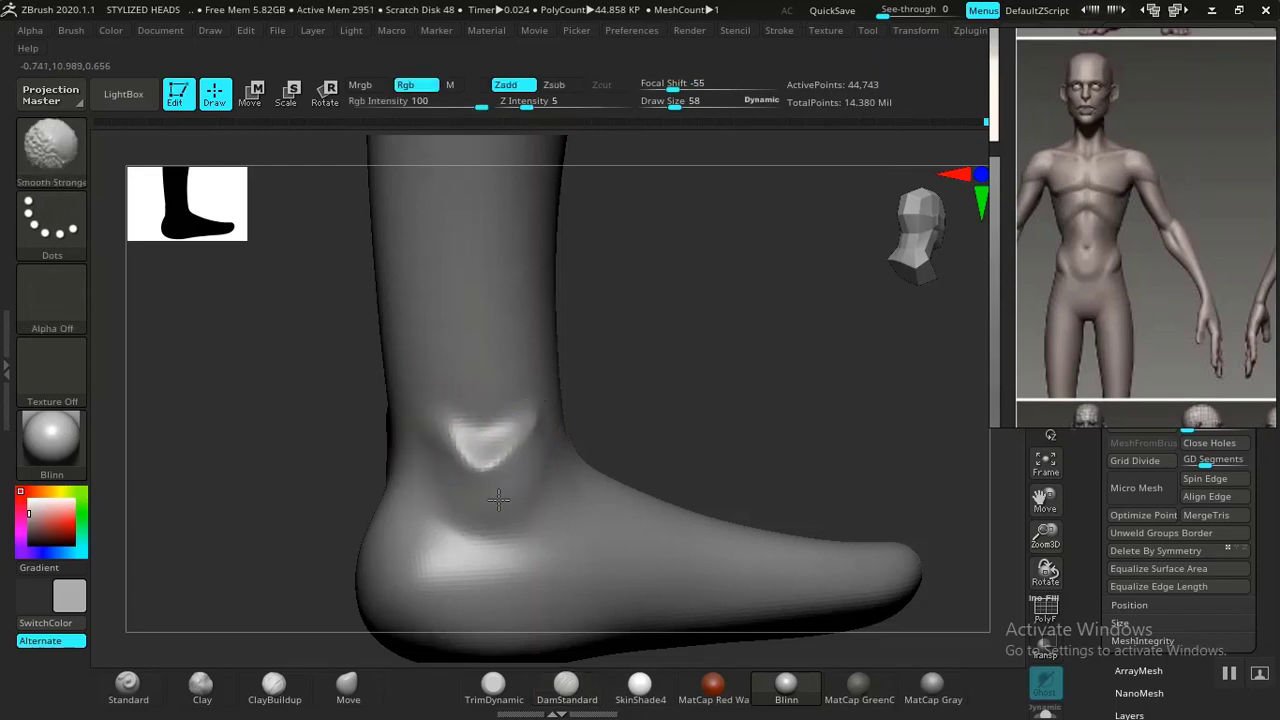
# Add ClayBuildup strokes below and around the ankle bones and smooth them into the heel
pyautogui.click(288, 694)
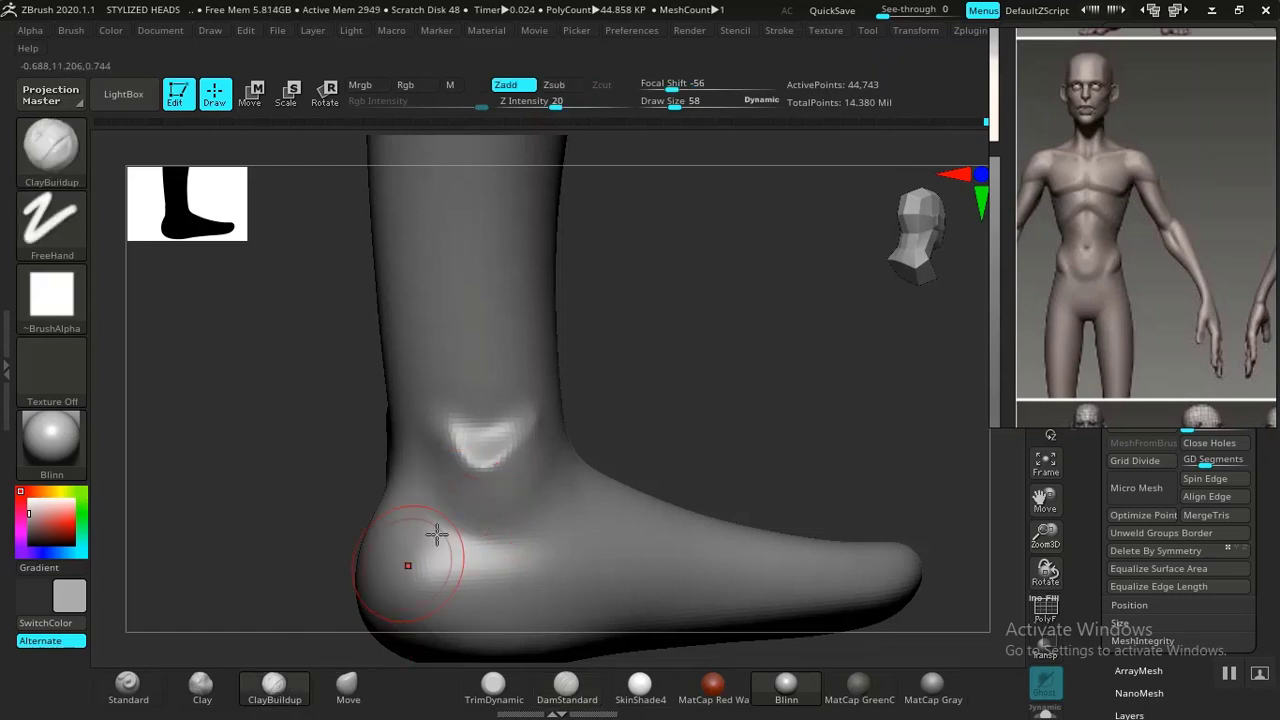
pyautogui.moveTo(458, 508)
pyautogui.mouseDown()
pyautogui.moveTo(507, 506)
pyautogui.moveTo(533, 480)
pyautogui.moveTo(438, 483)
pyautogui.mouseUp()
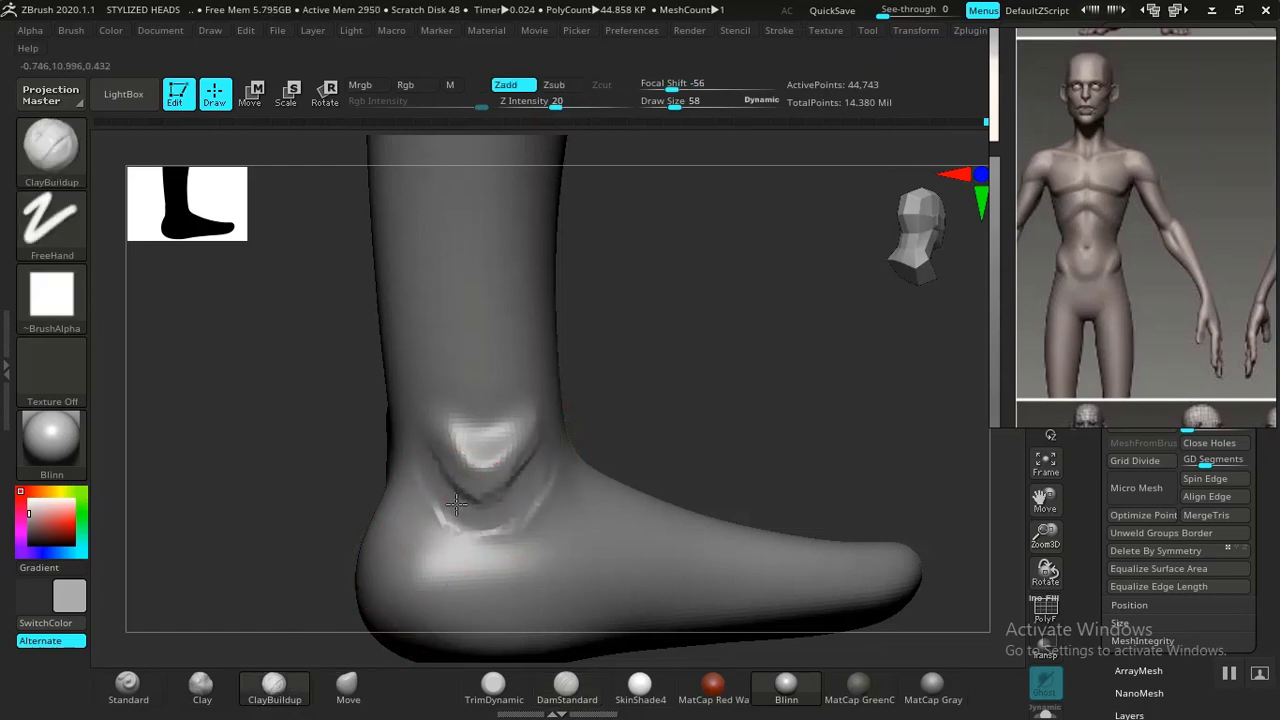
pyautogui.moveTo(474, 547)
pyautogui.mouseDown()
pyautogui.moveTo(432, 543)
pyautogui.moveTo(440, 493)
pyautogui.mouseUp()
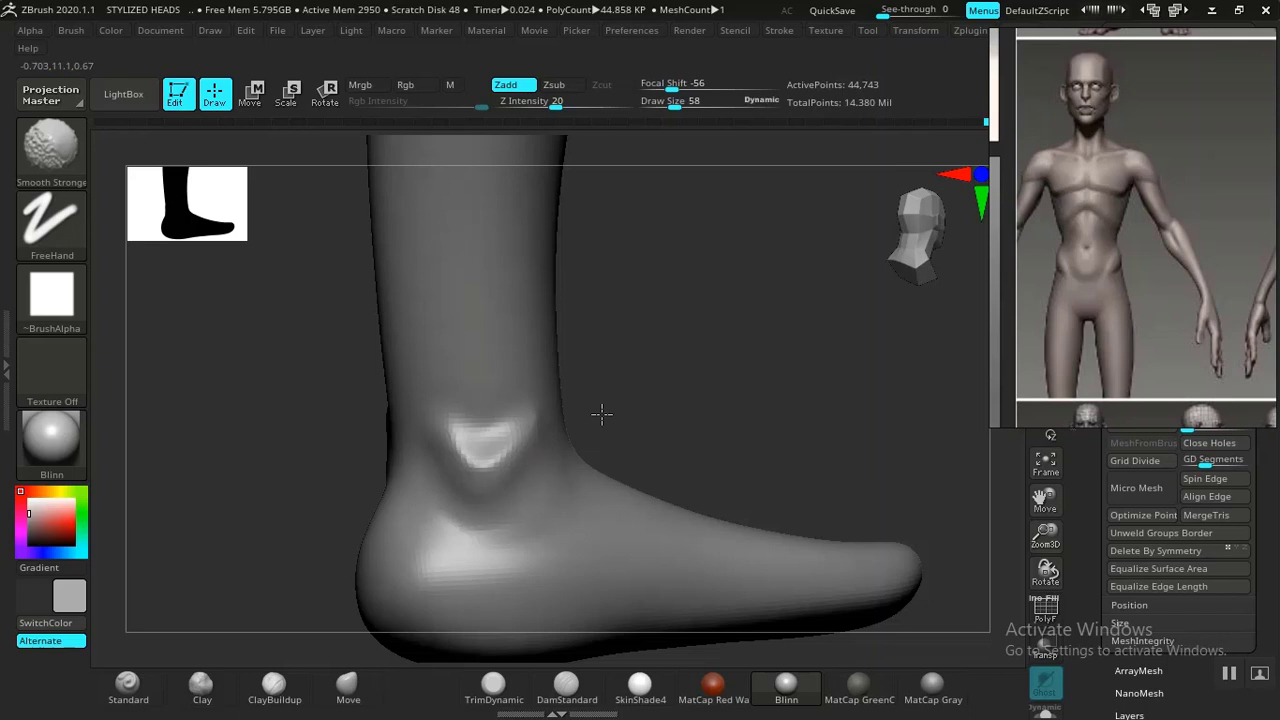
pyautogui.moveTo(708, 400)
pyautogui.mouseDown()
pyautogui.moveTo(629, 437)
pyautogui.moveTo(832, 452)
pyautogui.mouseUp()
pyautogui.moveTo(505, 484)
pyautogui.mouseDown()
pyautogui.moveTo(470, 512)
pyautogui.moveTo(381, 477)
pyautogui.mouseUp()
pyautogui.moveTo(402, 528)
pyautogui.mouseDown()
pyautogui.moveTo(454, 534)
pyautogui.moveTo(495, 511)
pyautogui.mouseUp()
pyautogui.keyDown('shift'); pyautogui.moveTo(383, 513); pyautogui.dragTo(398, 468); pyautogui.keyUp('shift')
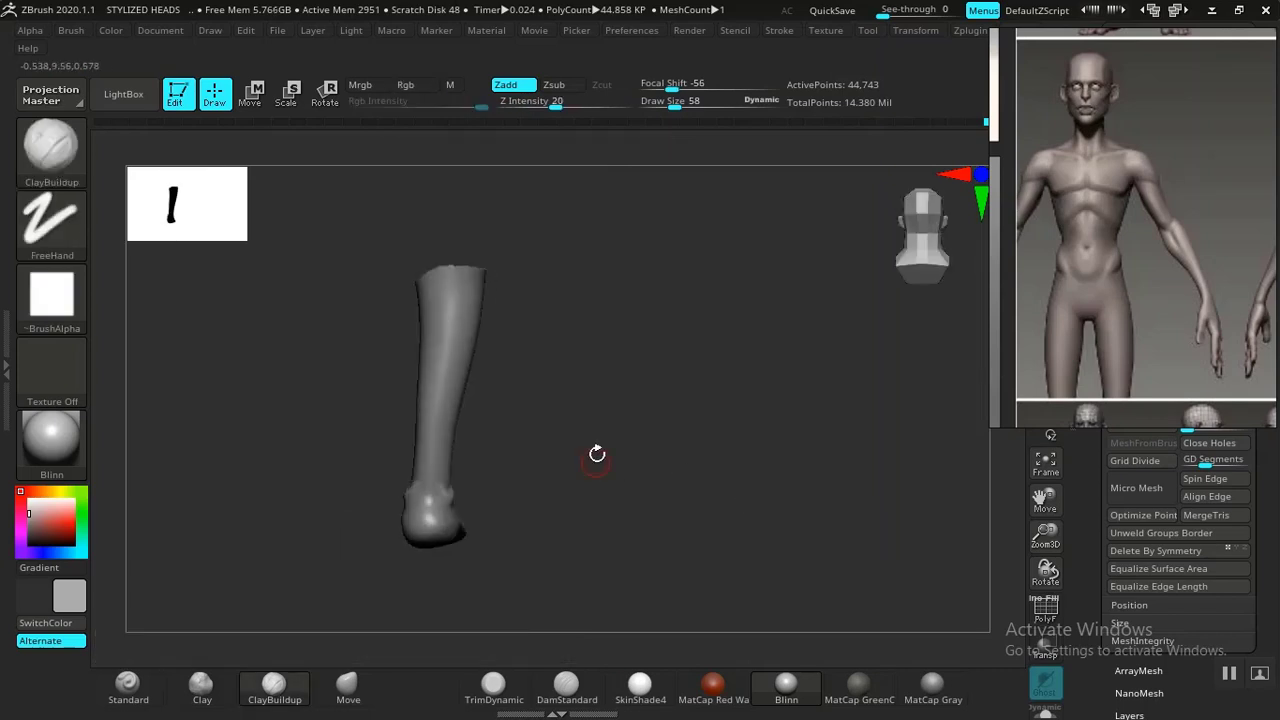
# Pull the inner side of the foot's toe end outward with the Move brush at draw size 90
pyautogui.keyDown('alt'); pyautogui.moveTo(597, 454); pyautogui.dragTo(697, 585); pyautogui.keyUp('alt')
pyautogui.moveTo(690, 459)
pyautogui.mouseDown()
pyautogui.moveTo(634, 480)
pyautogui.moveTo(634, 466)
pyautogui.moveTo(574, 466)
pyautogui.moveTo(631, 451)
pyautogui.moveTo(614, 486)
pyautogui.moveTo(563, 437)
pyautogui.moveTo(623, 494)
pyautogui.moveTo(531, 488)
pyautogui.moveTo(569, 517)
pyautogui.moveTo(664, 491)
pyautogui.moveTo(626, 474)
pyautogui.moveTo(683, 540)
pyautogui.mouseUp()
pyautogui.moveTo(682, 410); pyautogui.dragTo(520, 508)
pyautogui.press(']')
pyautogui.press(']')
pyautogui.press(']')
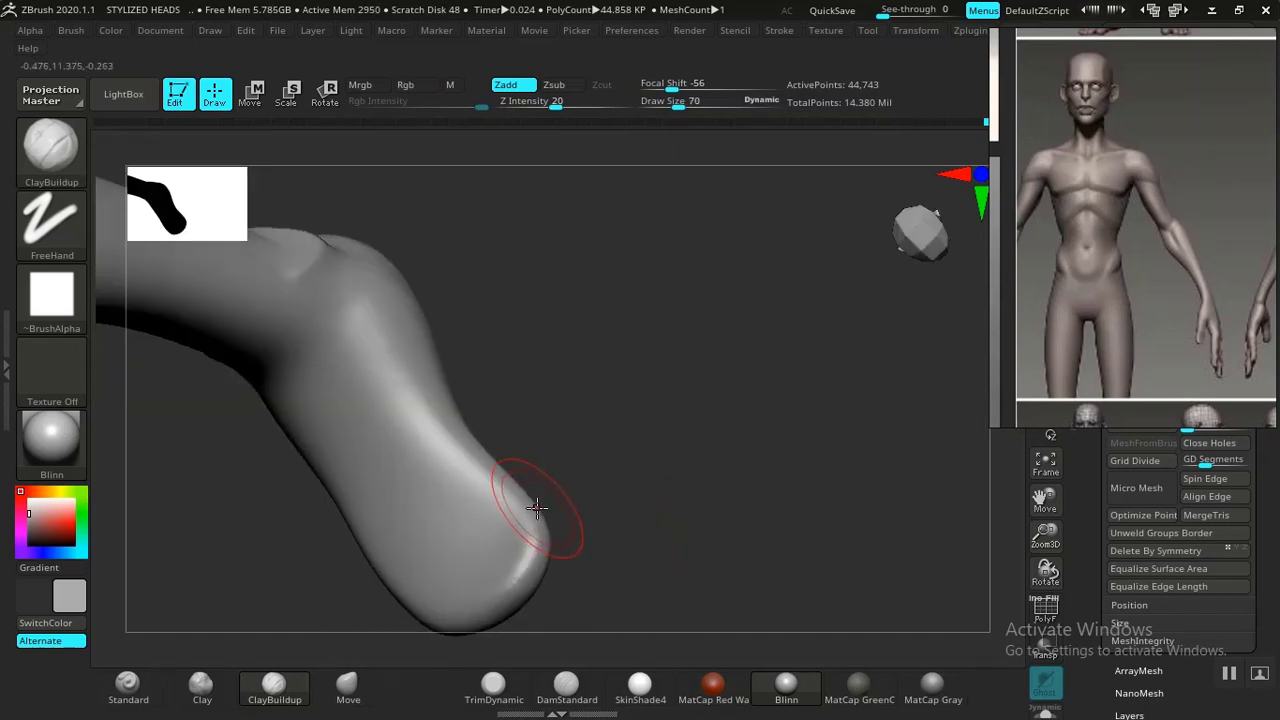
pyautogui.click(348, 684)
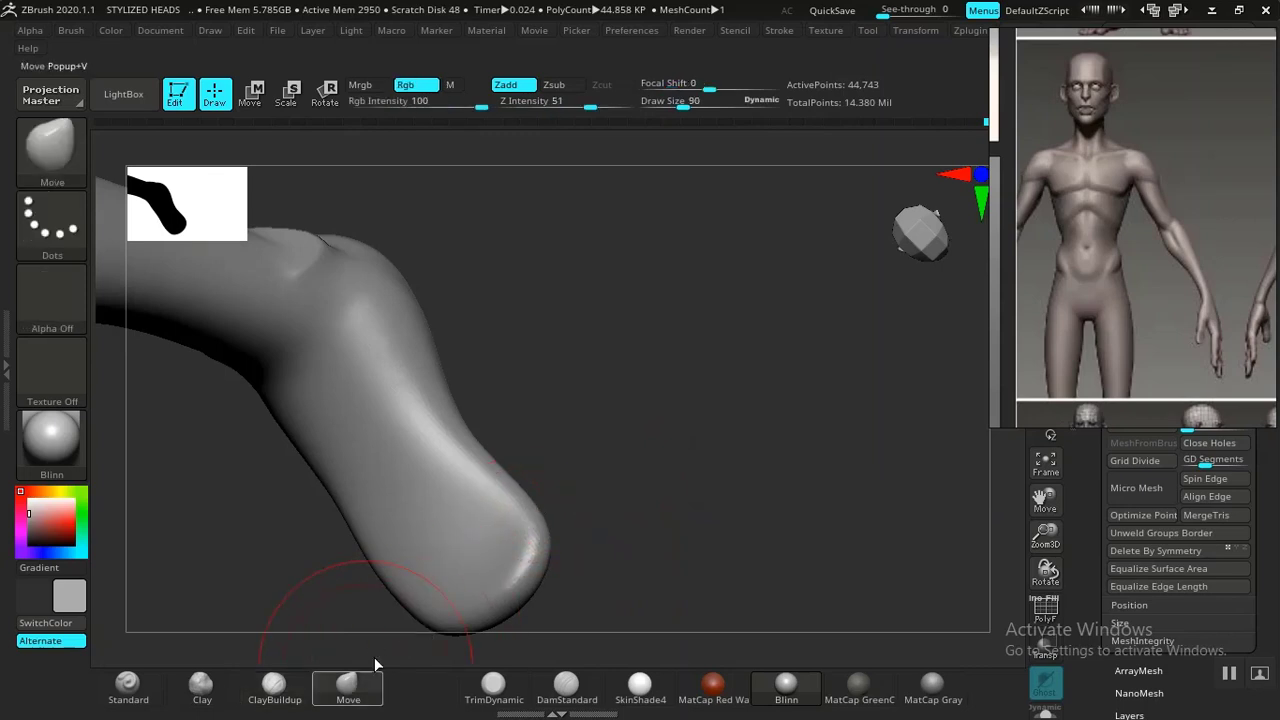
pyautogui.moveTo(530, 514); pyautogui.dragTo(520, 548)
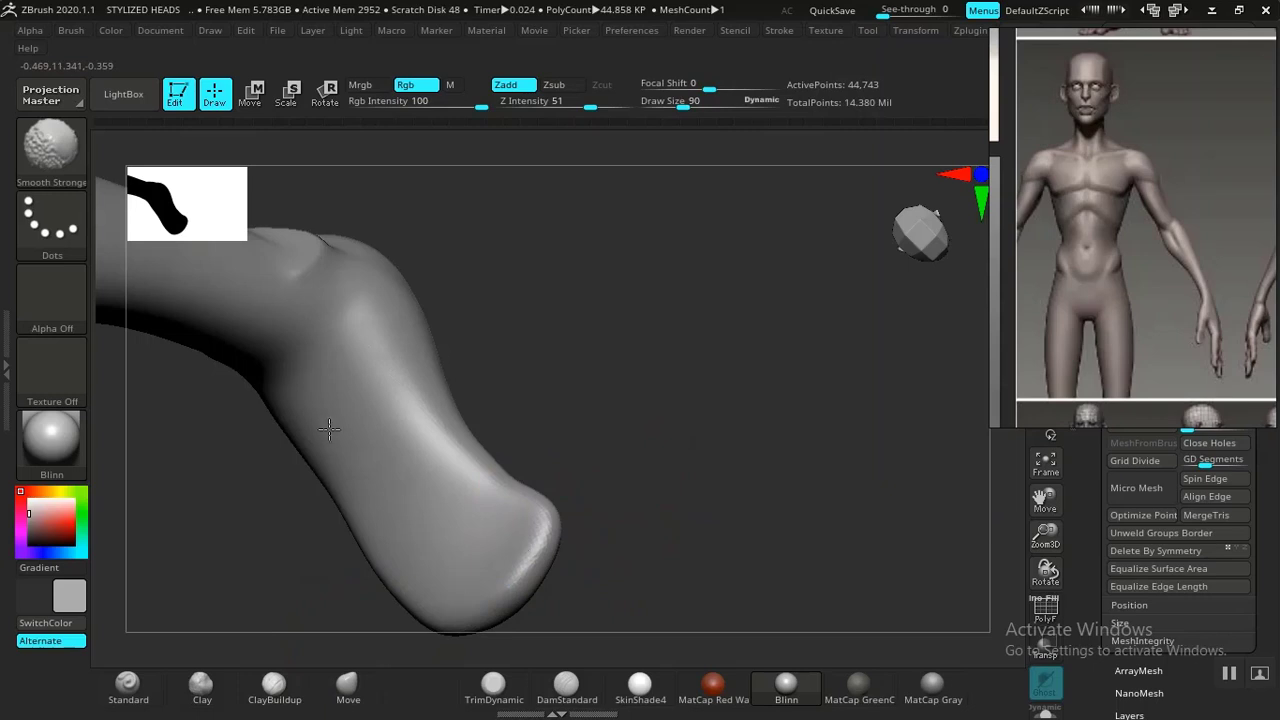
# Reshape the tip of the foot in side profile with the Move brush
pyautogui.moveTo(654, 363)
pyautogui.mouseDown()
pyautogui.moveTo(626, 357)
pyautogui.moveTo(609, 371)
pyautogui.mouseUp()
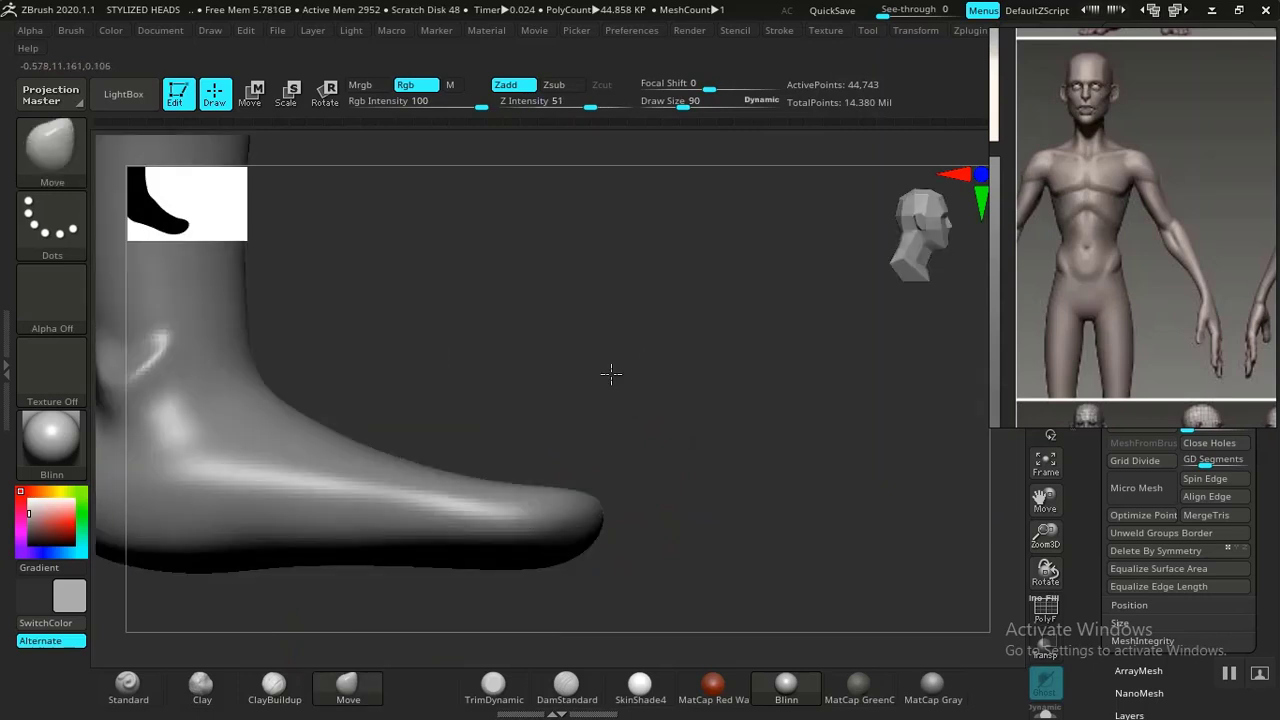
pyautogui.moveTo(603, 432); pyautogui.dragTo(627, 450)
pyautogui.moveTo(613, 531); pyautogui.dragTo(628, 525)
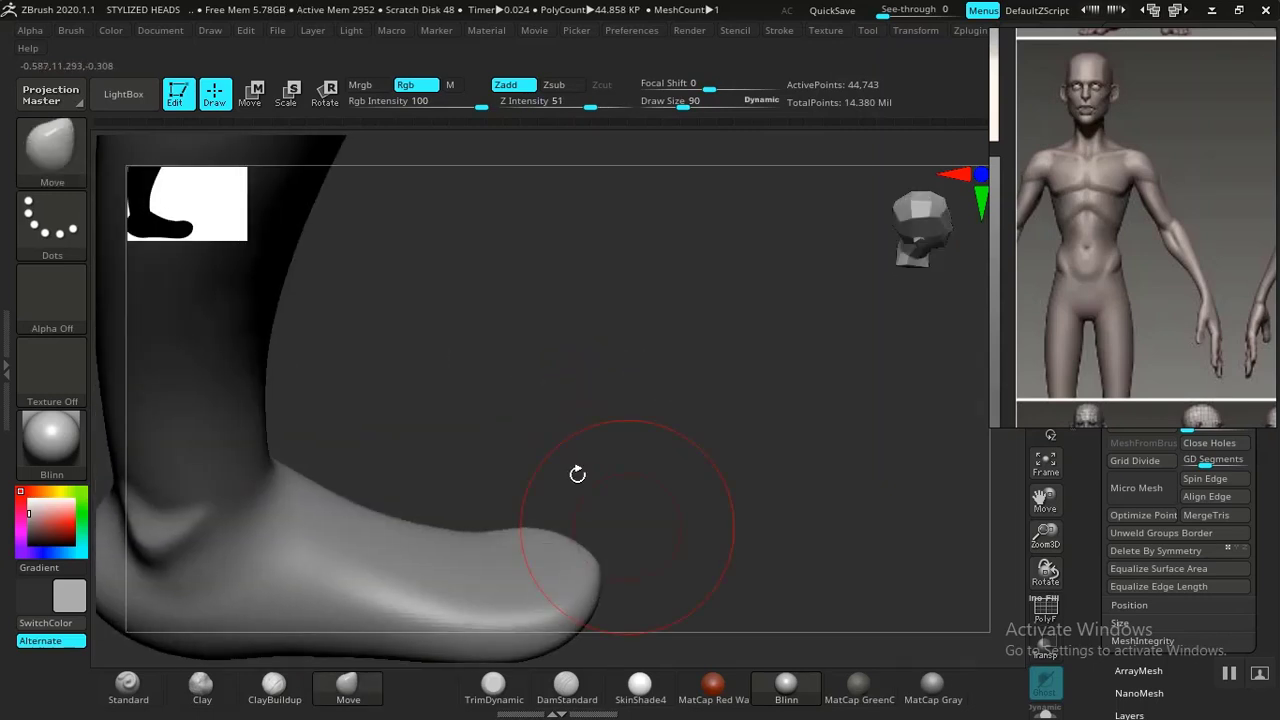
# Build up the top of the forefoot and toe end with ClayBuildup and smooth the strokes
pyautogui.moveTo(586, 402)
pyautogui.mouseDown()
pyautogui.moveTo(543, 514)
pyautogui.moveTo(589, 451)
pyautogui.mouseUp()
pyautogui.click(288, 697)
pyautogui.moveTo(681, 467); pyautogui.dragTo(634, 414)
pyautogui.moveTo(512, 490)
pyautogui.mouseDown()
pyautogui.moveTo(510, 470)
pyautogui.moveTo(537, 520)
pyautogui.moveTo(489, 574)
pyautogui.moveTo(417, 591)
pyautogui.moveTo(340, 580)
pyautogui.moveTo(520, 555)
pyautogui.moveTo(450, 465)
pyautogui.mouseUp()
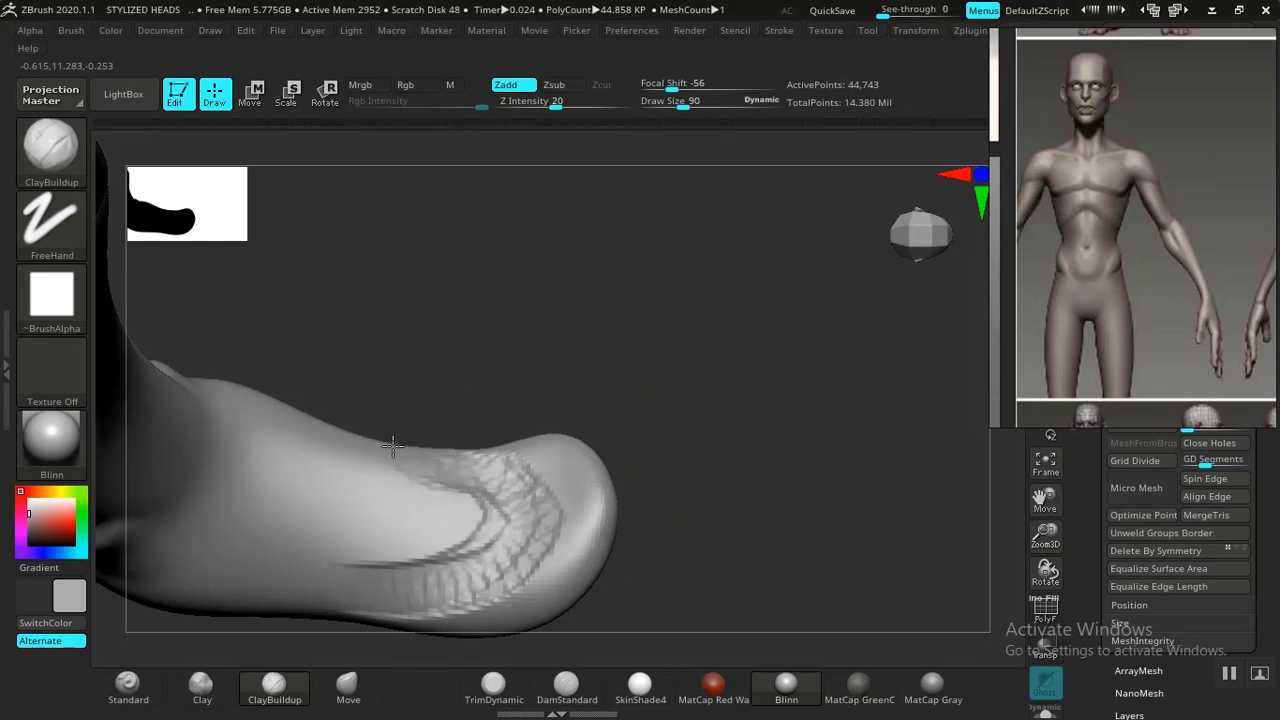
pyautogui.moveTo(471, 509)
pyautogui.keyDown('shift'); pyautogui.mouseDown()
pyautogui.moveTo(423, 551)
pyautogui.moveTo(518, 512)
pyautogui.moveTo(443, 583)
pyautogui.moveTo(407, 555)
pyautogui.mouseUp(); pyautogui.keyUp('shift')
pyautogui.keyDown('shift'); pyautogui.moveTo(419, 489); pyautogui.dragTo(497, 498); pyautogui.keyUp('shift')
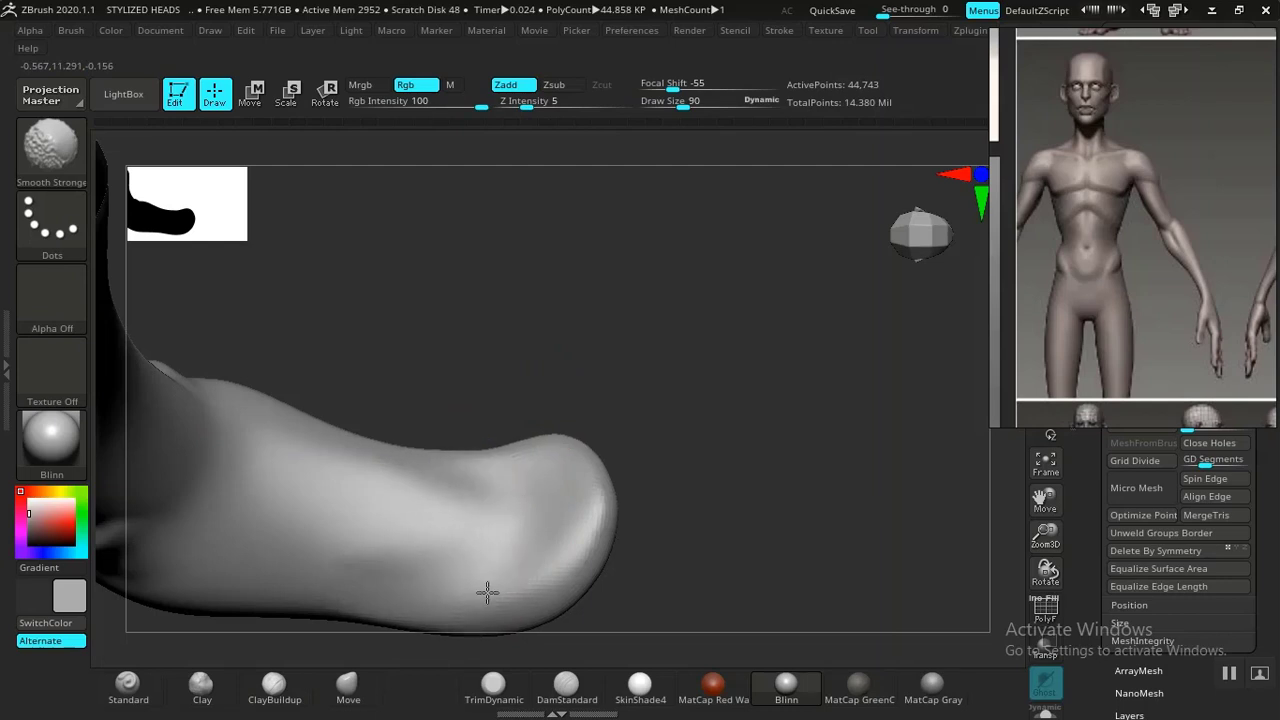
pyautogui.keyDown('shift'); pyautogui.moveTo(487, 592); pyautogui.dragTo(458, 610); pyautogui.keyUp('shift')
pyautogui.moveTo(566, 526)
pyautogui.mouseDown()
pyautogui.moveTo(490, 588)
pyautogui.moveTo(566, 494)
pyautogui.moveTo(463, 589)
pyautogui.moveTo(425, 588)
pyautogui.mouseUp()
pyautogui.moveTo(502, 575)
pyautogui.keyDown('shift'); pyautogui.mouseDown()
pyautogui.moveTo(520, 547)
pyautogui.moveTo(572, 522)
pyautogui.mouseUp(); pyautogui.keyUp('shift')
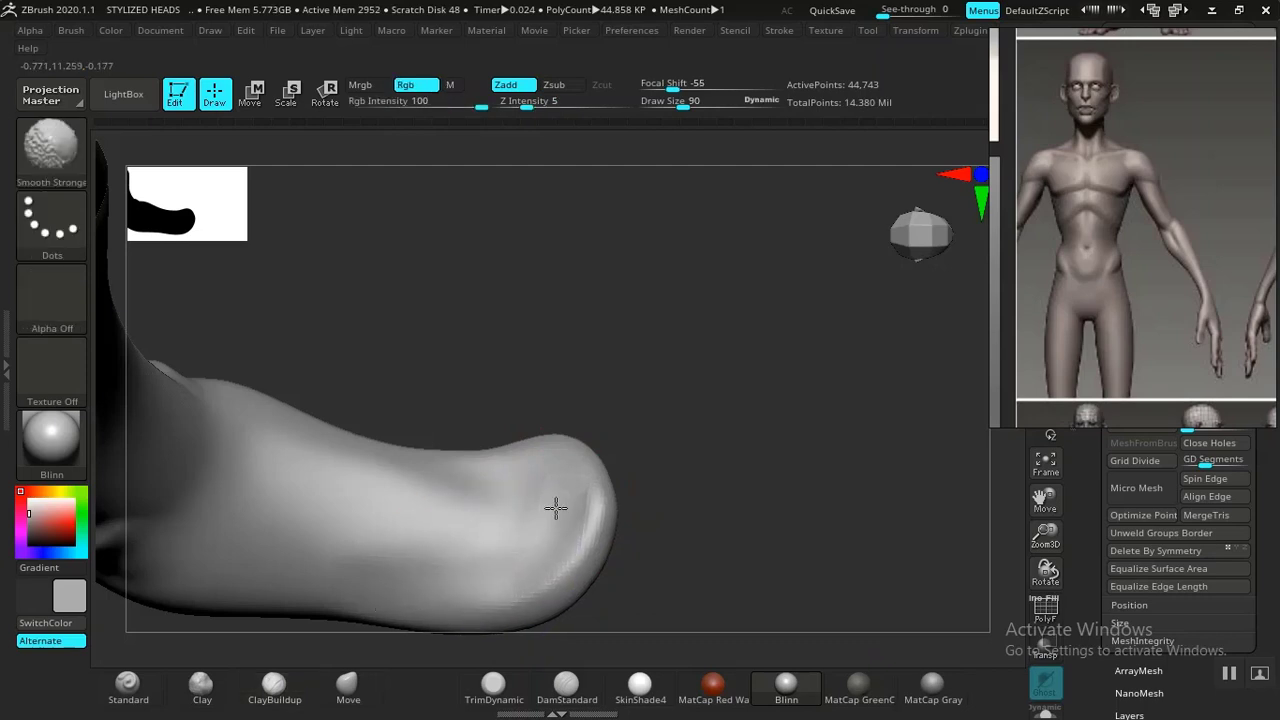
# Build up the top and outer side of the midfoot in front of the ankle with ClayBuildup strokes
pyautogui.moveTo(662, 427)
pyautogui.mouseDown()
pyautogui.moveTo(680, 397)
pyautogui.moveTo(651, 434)
pyautogui.moveTo(678, 468)
pyautogui.moveTo(597, 580)
pyautogui.moveTo(654, 591)
pyautogui.moveTo(524, 595)
pyautogui.mouseUp()
pyautogui.press('shift')
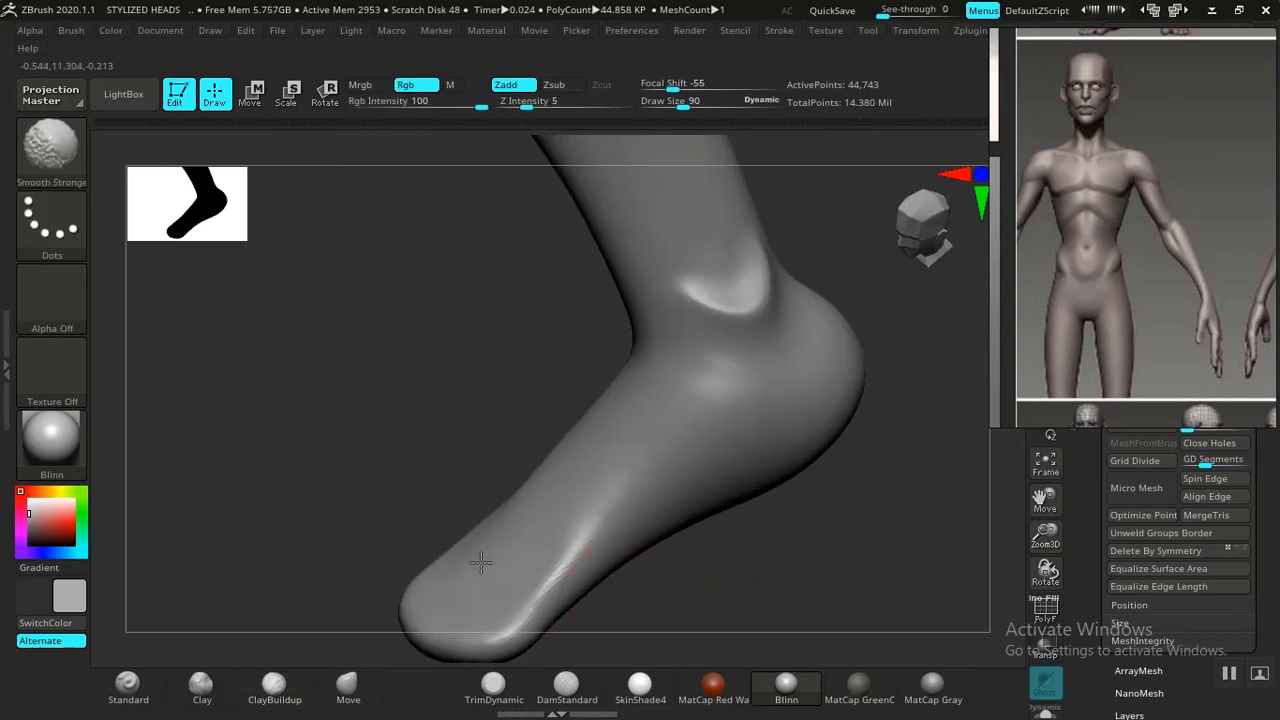
pyautogui.moveTo(589, 486)
pyautogui.mouseDown()
pyautogui.moveTo(614, 472)
pyautogui.moveTo(543, 508)
pyautogui.moveTo(523, 426)
pyautogui.moveTo(562, 521)
pyautogui.moveTo(497, 514)
pyautogui.moveTo(537, 393)
pyautogui.mouseUp()
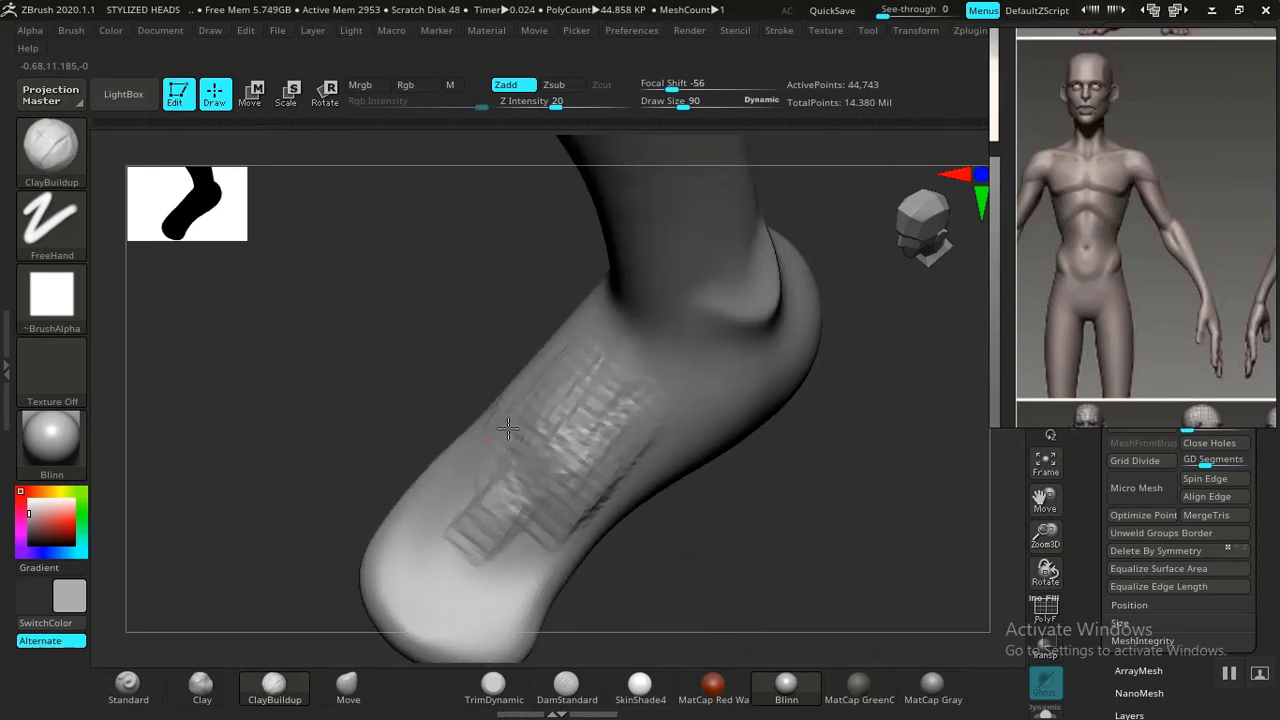
# Set the smoothing brush's Z Intensity to 36 and smooth the new clay strokes on the midfoot
pyautogui.press('shift')
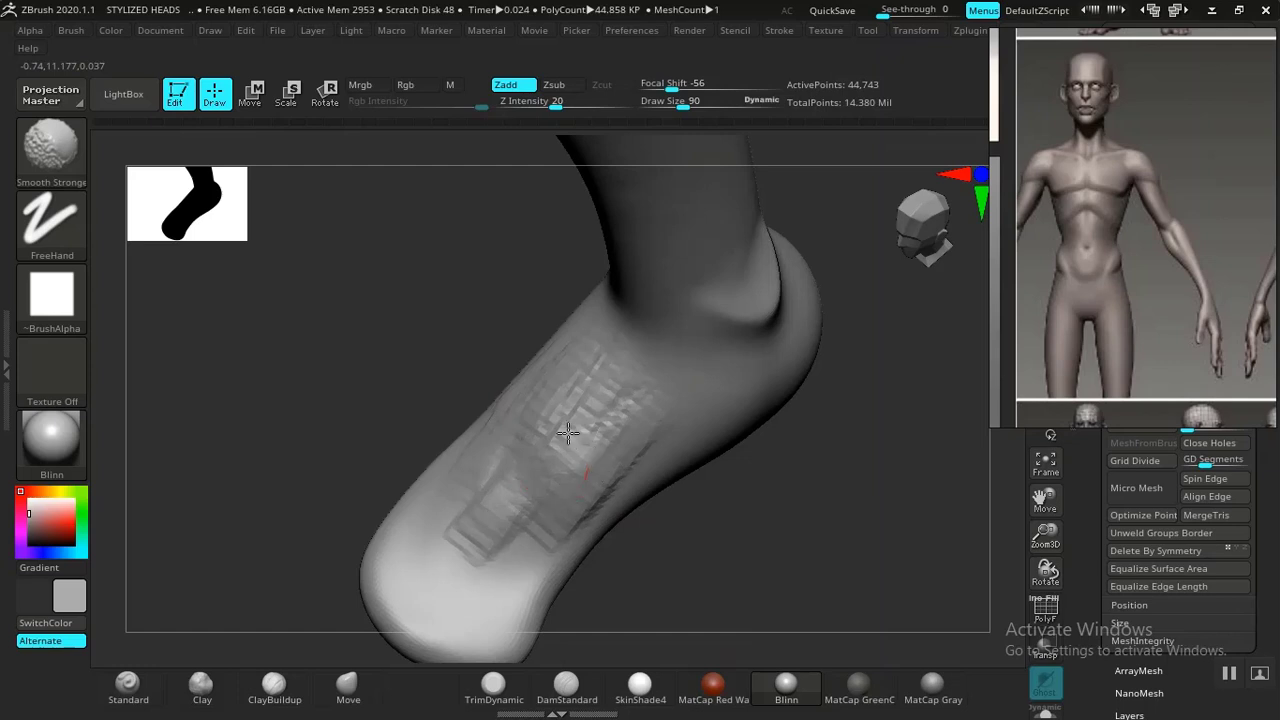
pyautogui.keyDown('shift'); pyautogui.click(575, 103); pyautogui.keyUp('shift')
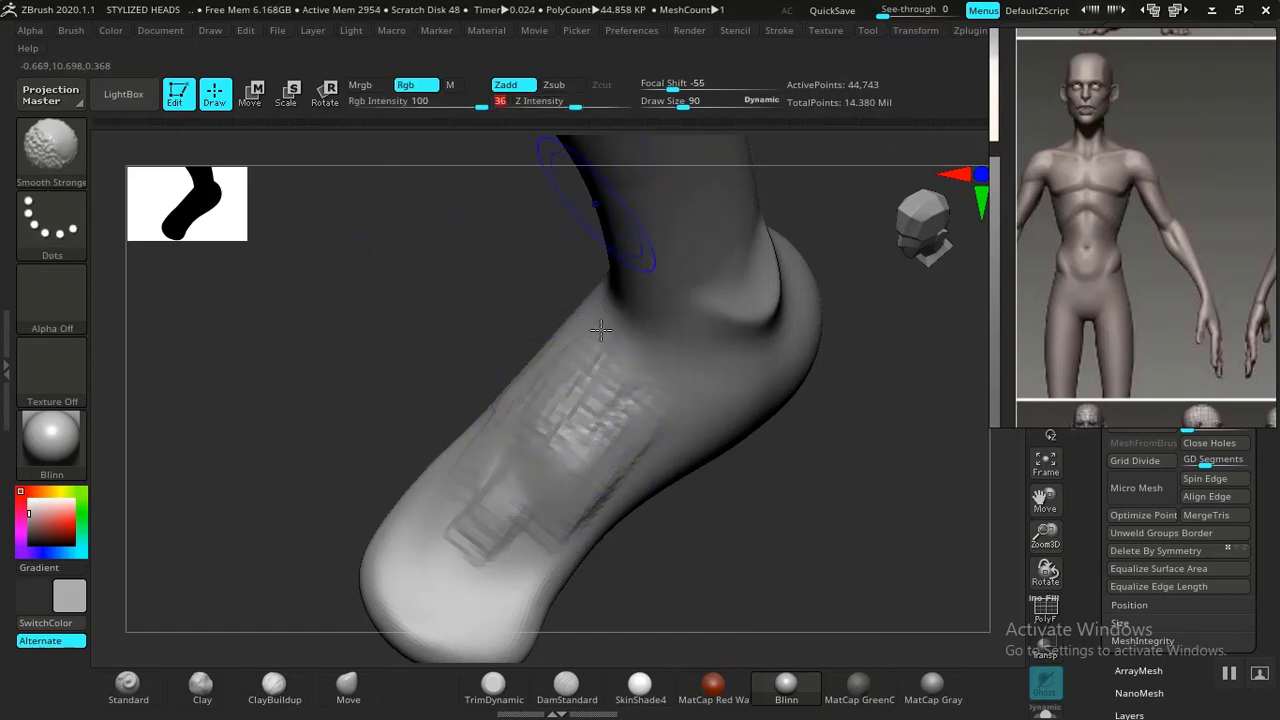
pyautogui.moveTo(600, 330)
pyautogui.keyDown('shift'); pyautogui.mouseDown()
pyautogui.moveTo(565, 455)
pyautogui.moveTo(508, 503)
pyautogui.mouseUp(); pyautogui.keyUp('shift')
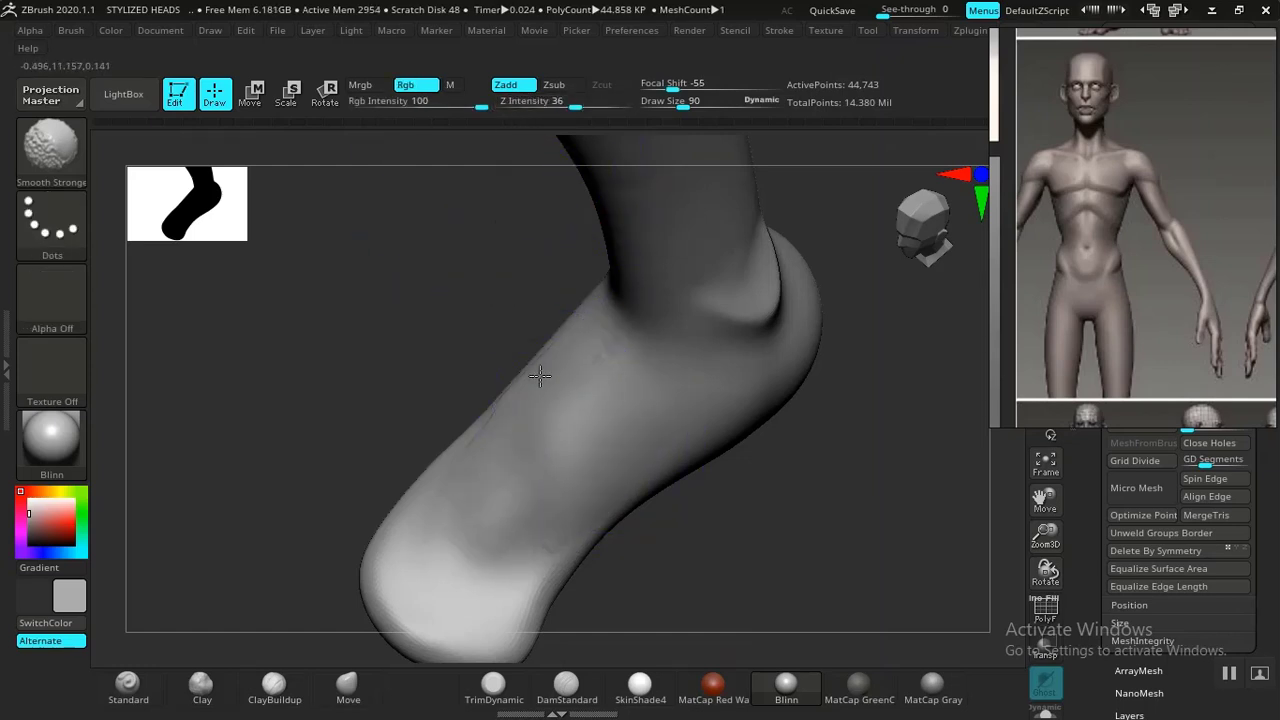
pyautogui.keyDown('shift'); pyautogui.moveTo(616, 379); pyautogui.dragTo(572, 505); pyautogui.keyUp('shift')
pyautogui.moveTo(726, 557); pyautogui.dragTo(722, 488)
pyautogui.keyDown('shift'); pyautogui.moveTo(616, 505); pyautogui.dragTo(606, 531); pyautogui.keyUp('shift')
pyautogui.keyDown('shift'); pyautogui.moveTo(611, 473); pyautogui.dragTo(614, 483); pyautogui.keyUp('shift')
pyautogui.keyDown('ctrl'); pyautogui.moveTo(614, 483); pyautogui.dragTo(707, 478, button='right'); pyautogui.keyUp('ctrl')
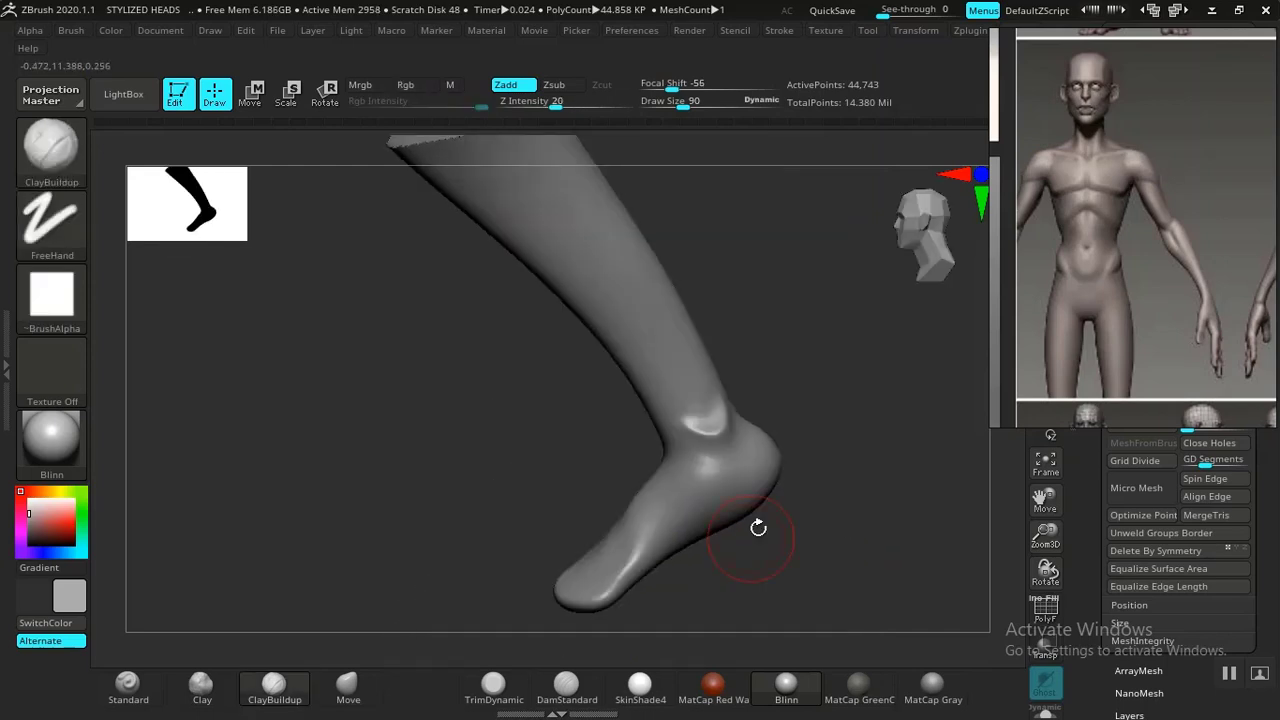
# Reshape the toe end of the foot in front view with the Move brush
pyautogui.keyDown('shift'); pyautogui.moveTo(757, 526); pyautogui.dragTo(795, 467); pyautogui.keyUp('shift')
pyautogui.keyDown('alt'); pyautogui.moveTo(765, 517); pyautogui.dragTo(731, 506); pyautogui.keyUp('alt')
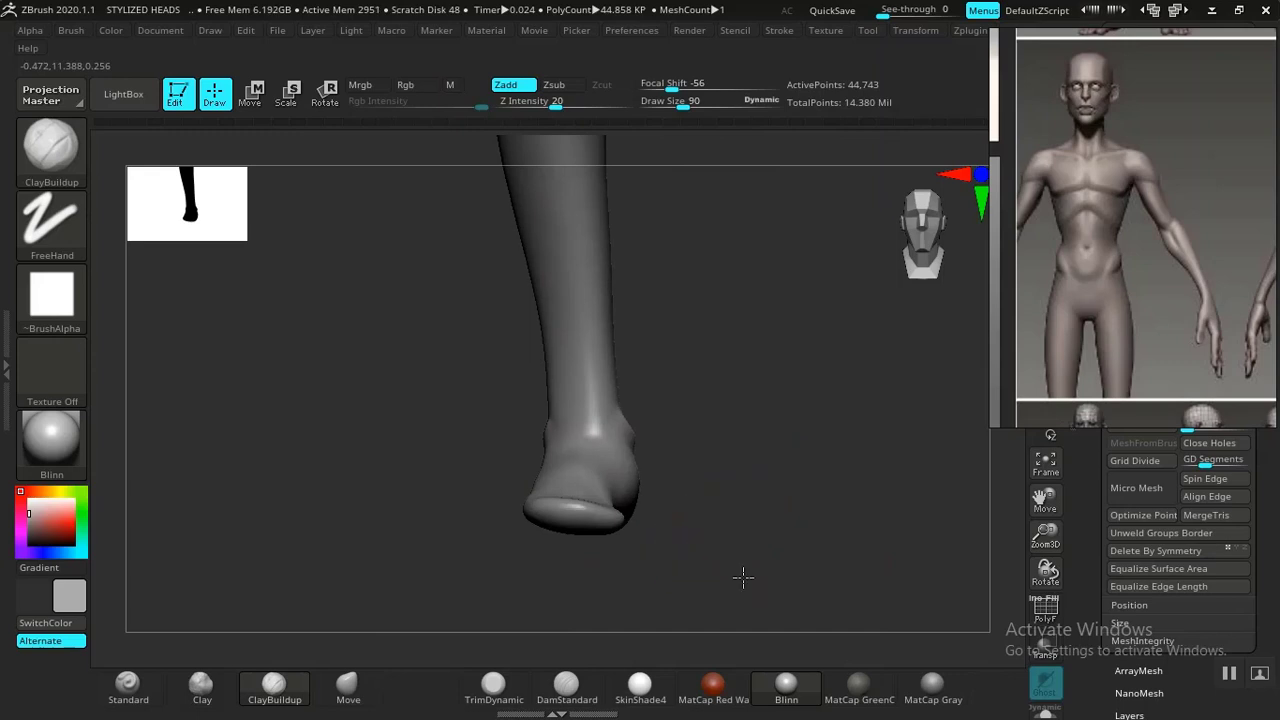
pyautogui.moveTo(743, 577)
pyautogui.keyDown('alt'); pyautogui.mouseDown()
pyautogui.moveTo(743, 490)
pyautogui.moveTo(735, 515)
pyautogui.mouseUp(); pyautogui.keyUp('alt')
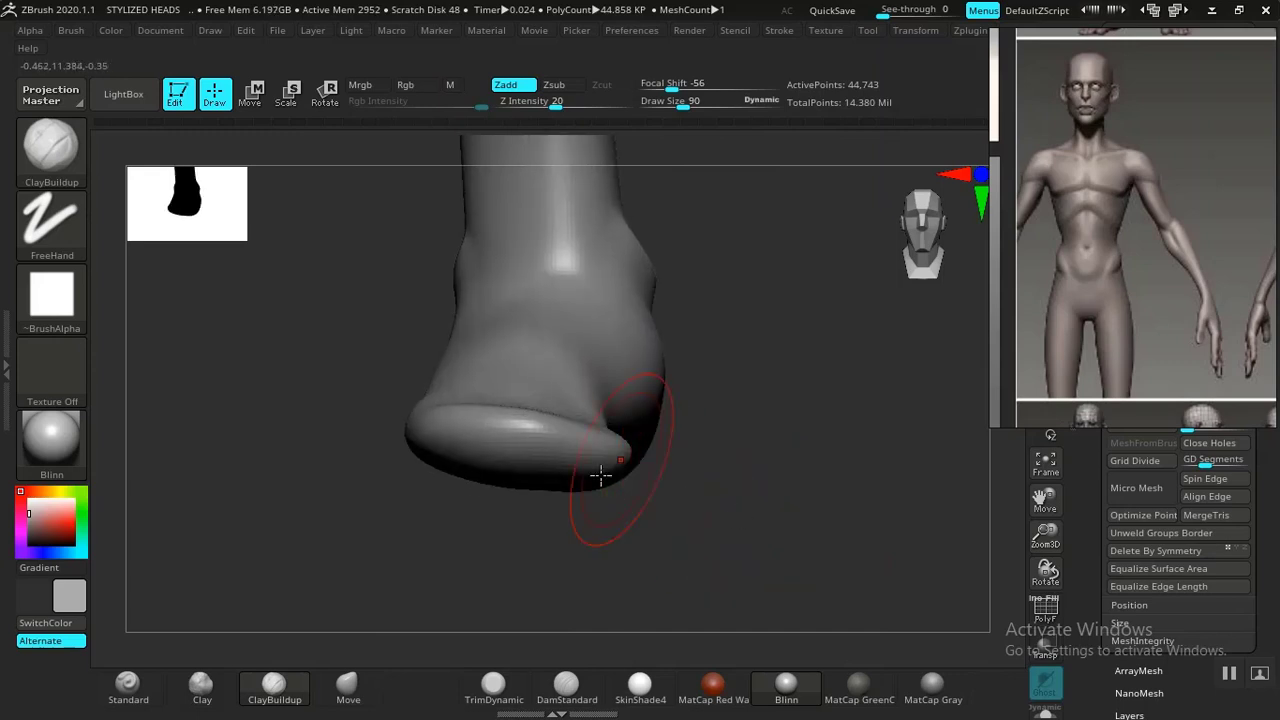
pyautogui.click(349, 682)
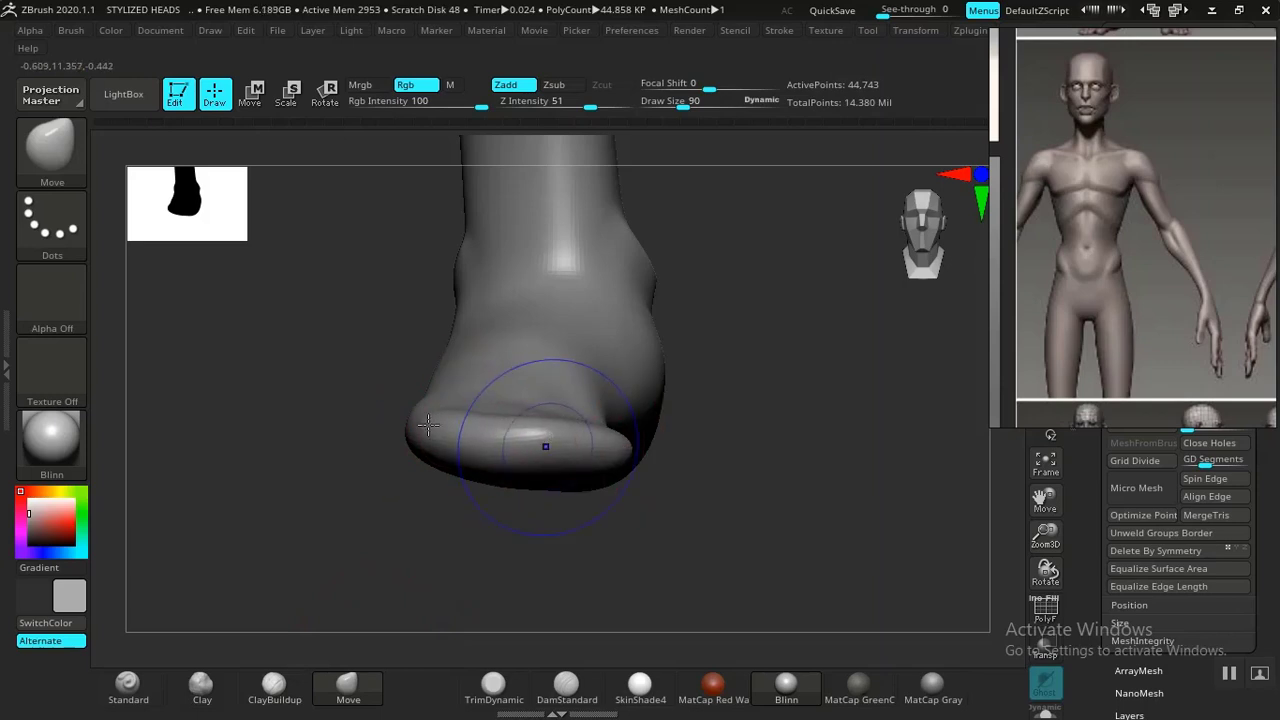
pyautogui.keyDown('shift'); pyautogui.moveTo(546, 446); pyautogui.dragTo(486, 441); pyautogui.keyUp('shift')
# Straighten the instep profile from the ankle toward the toes with the Move brush and smooth it in side view
pyautogui.moveTo(632, 477); pyautogui.dragTo(709, 426)
pyautogui.keyDown('alt'); pyautogui.moveTo(648, 292); pyautogui.dragTo(511, 354); pyautogui.keyUp('alt')
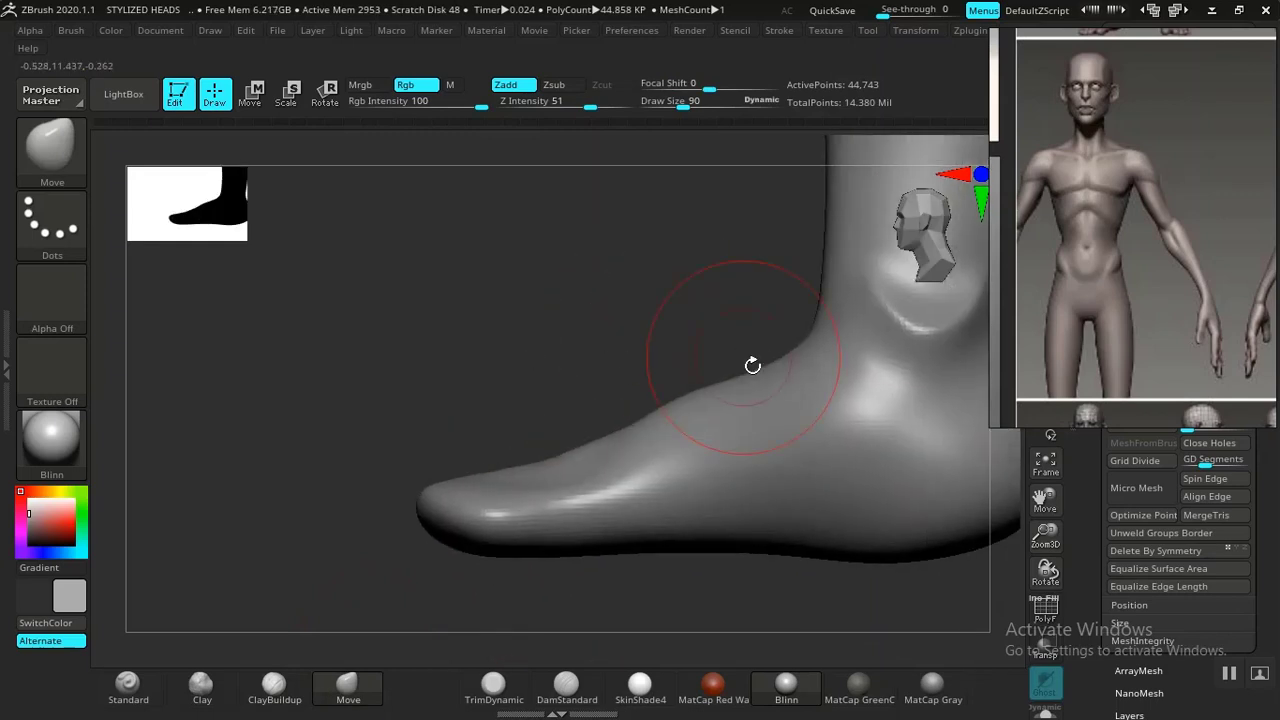
pyautogui.moveTo(762, 368)
pyautogui.mouseDown()
pyautogui.moveTo(770, 349)
pyautogui.moveTo(663, 397)
pyautogui.mouseUp()
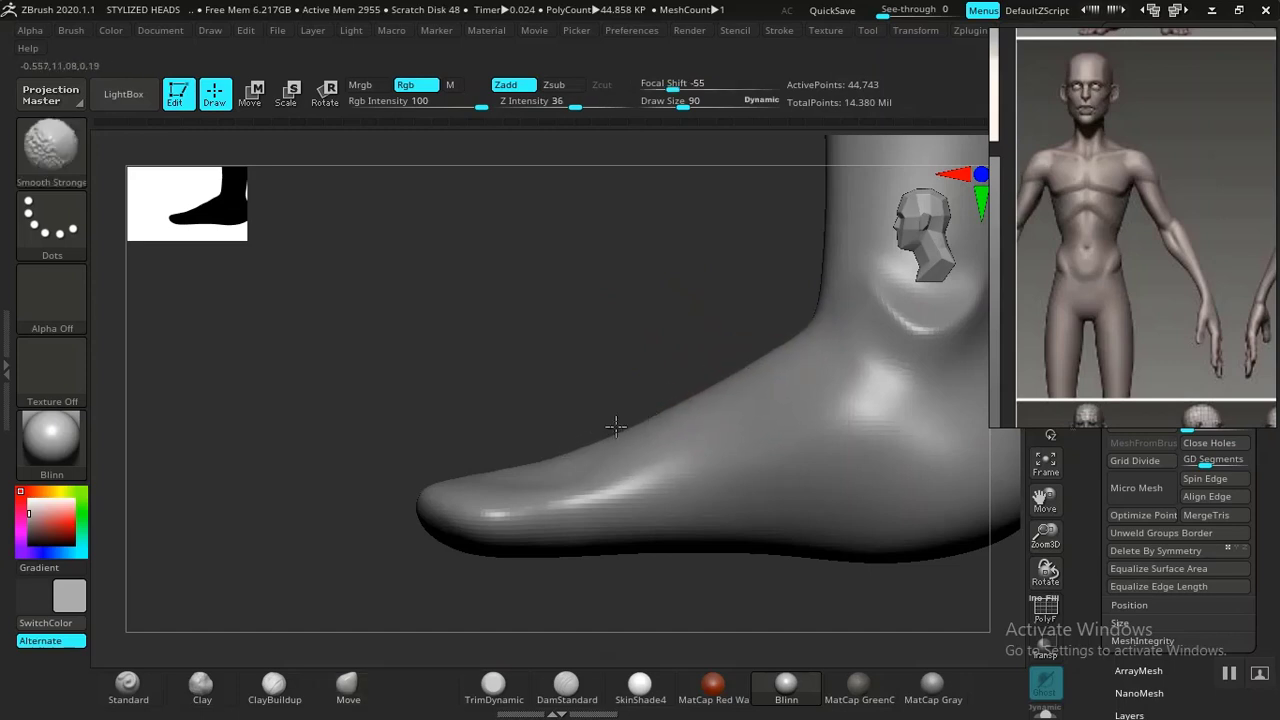
# Move the reference image away from the tool settings and expand the Subtool list
pyautogui.moveTo(608, 620)
pyautogui.mouseDown()
pyautogui.moveTo(543, 480)
pyautogui.moveTo(517, 580)
pyautogui.moveTo(523, 486)
pyautogui.moveTo(586, 486)
pyautogui.moveTo(749, 534)
pyautogui.moveTo(754, 451)
pyautogui.moveTo(963, 340)
pyautogui.mouseUp()
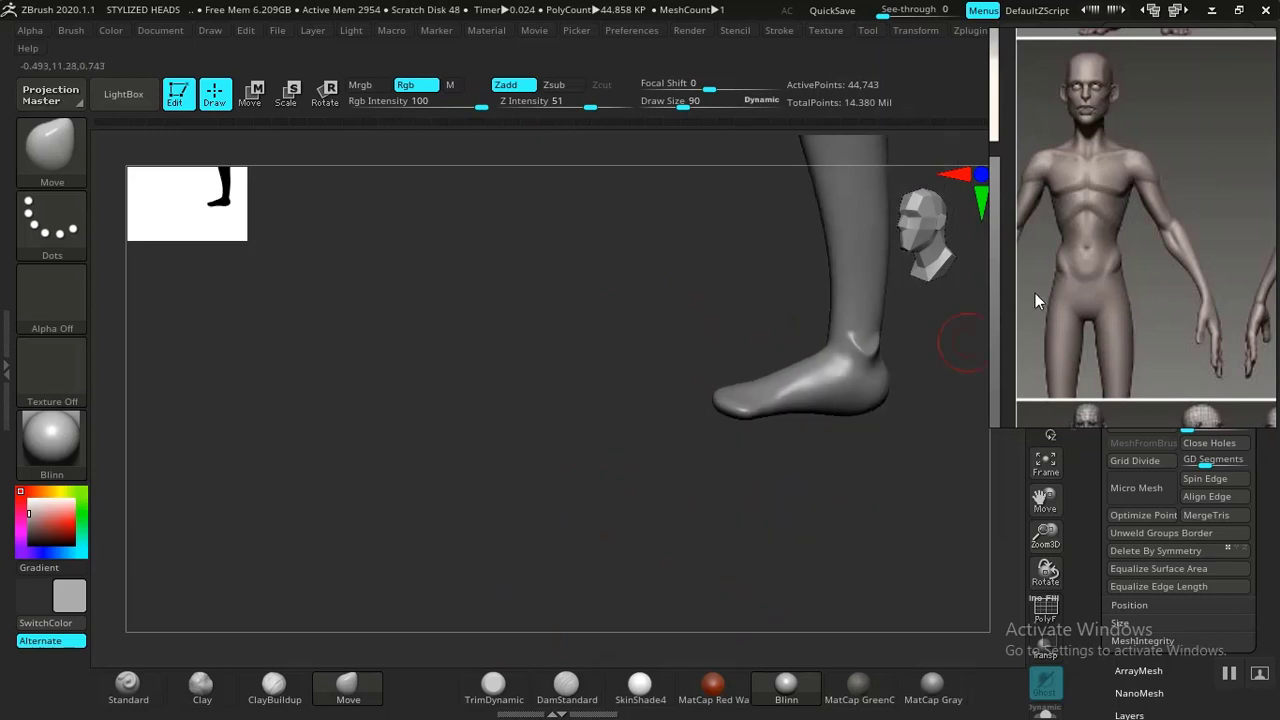
pyautogui.moveTo(1035, 293); pyautogui.dragTo(245, 377)
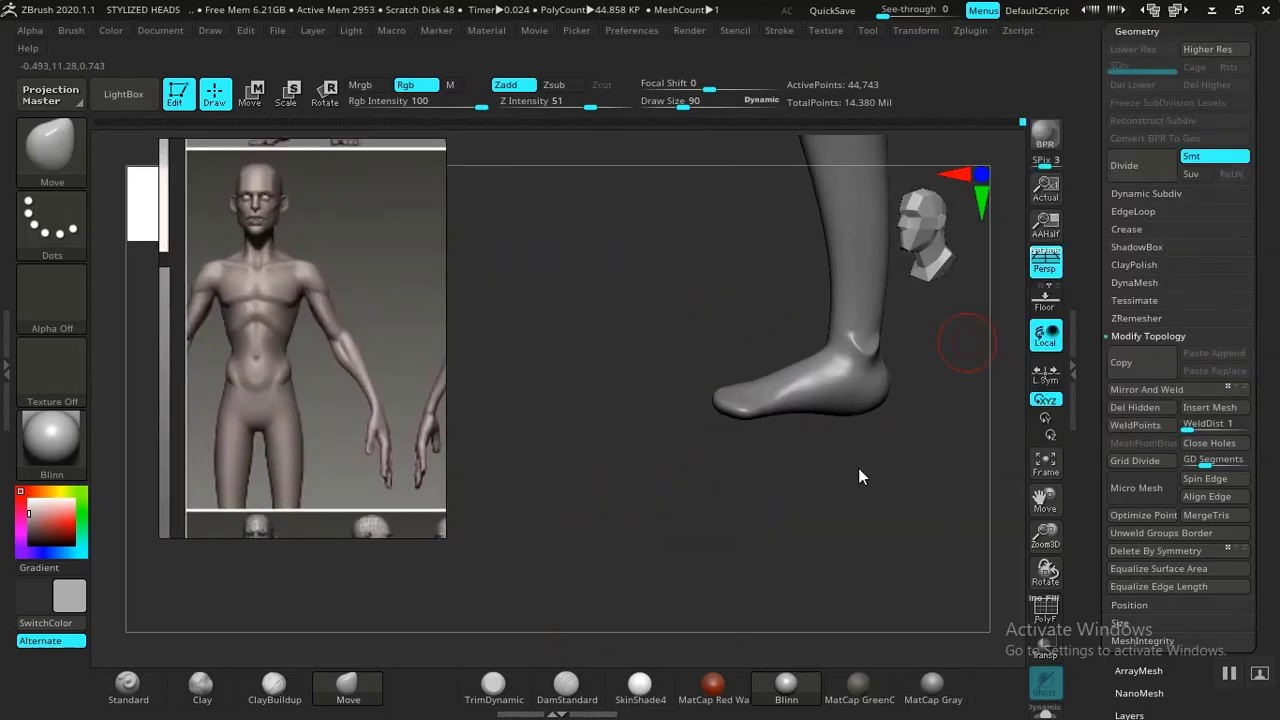
pyautogui.moveTo(858, 476); pyautogui.dragTo(1070, 268)
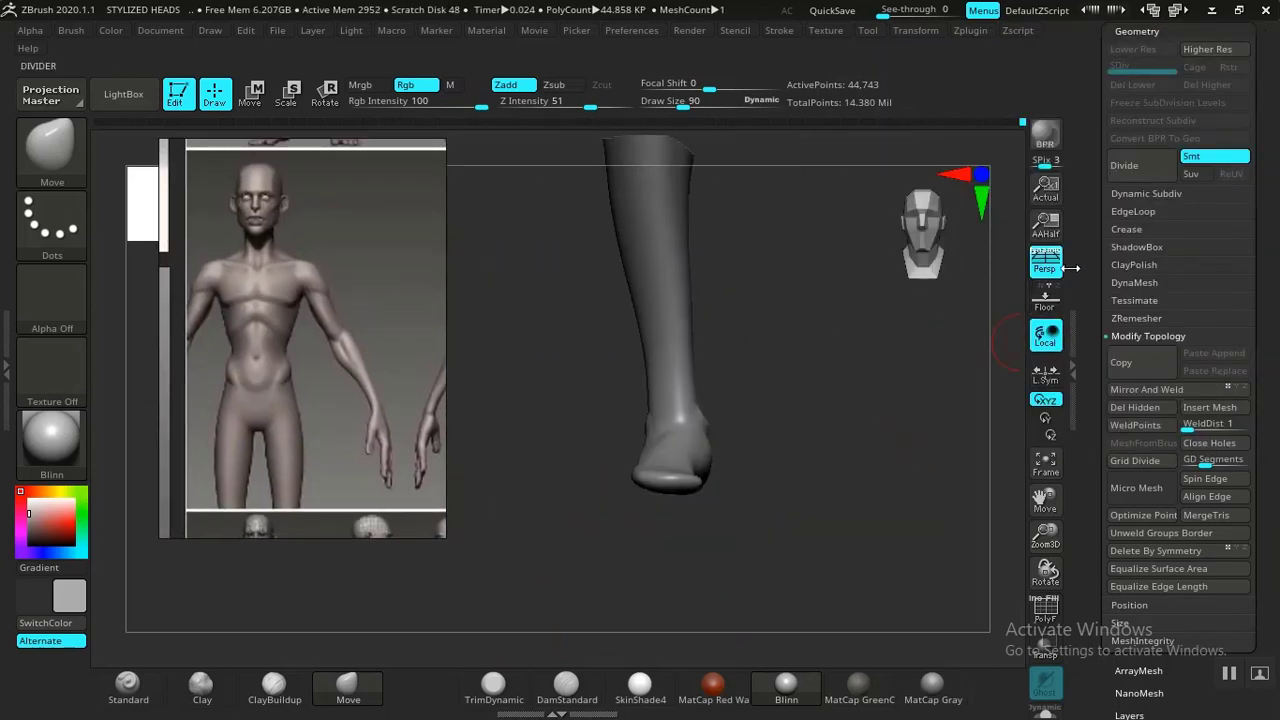
pyautogui.moveTo(1125, 31); pyautogui.dragTo(1125, 365)
pyautogui.click(1131, 350)
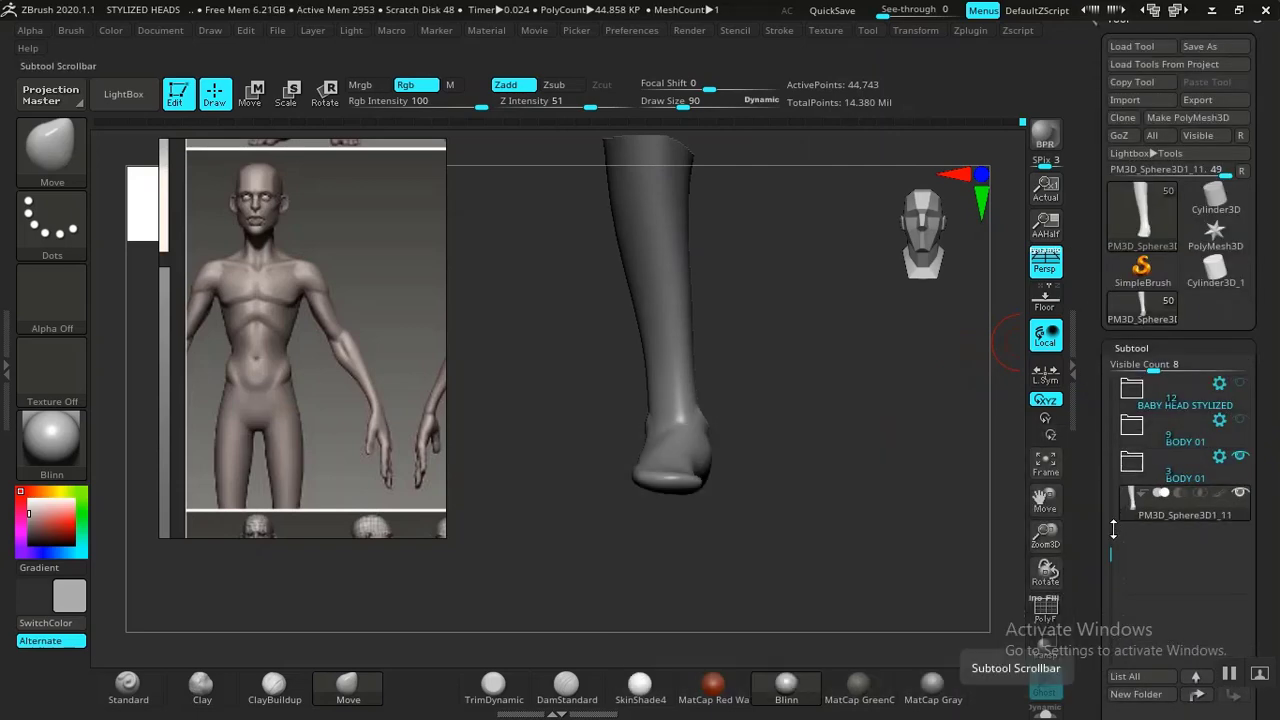
# Duplicate the hand subtool PM3D_Cube3D1_5 from the visible BODY 01 folder and place the copy outside the folder, below the leg
pyautogui.moveTo(1089, 479); pyautogui.dragTo(1087, 413)
pyautogui.click(1132, 397)
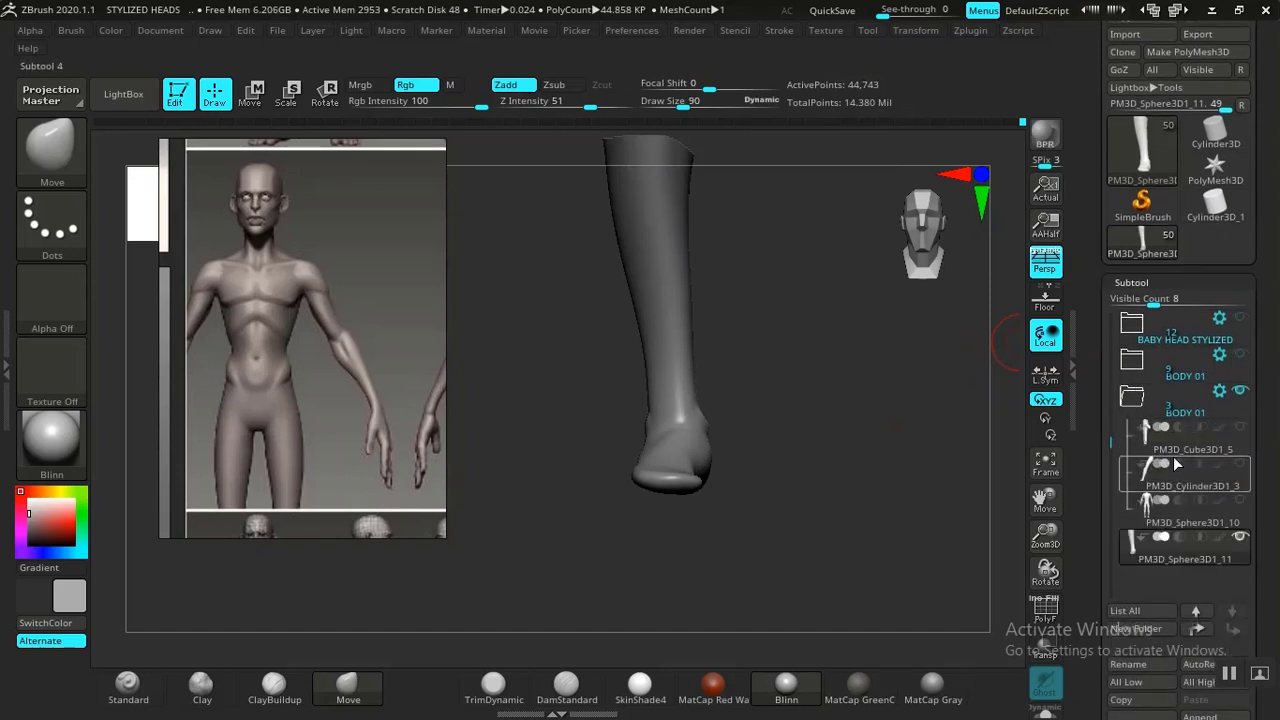
pyautogui.moveTo(1181, 457)
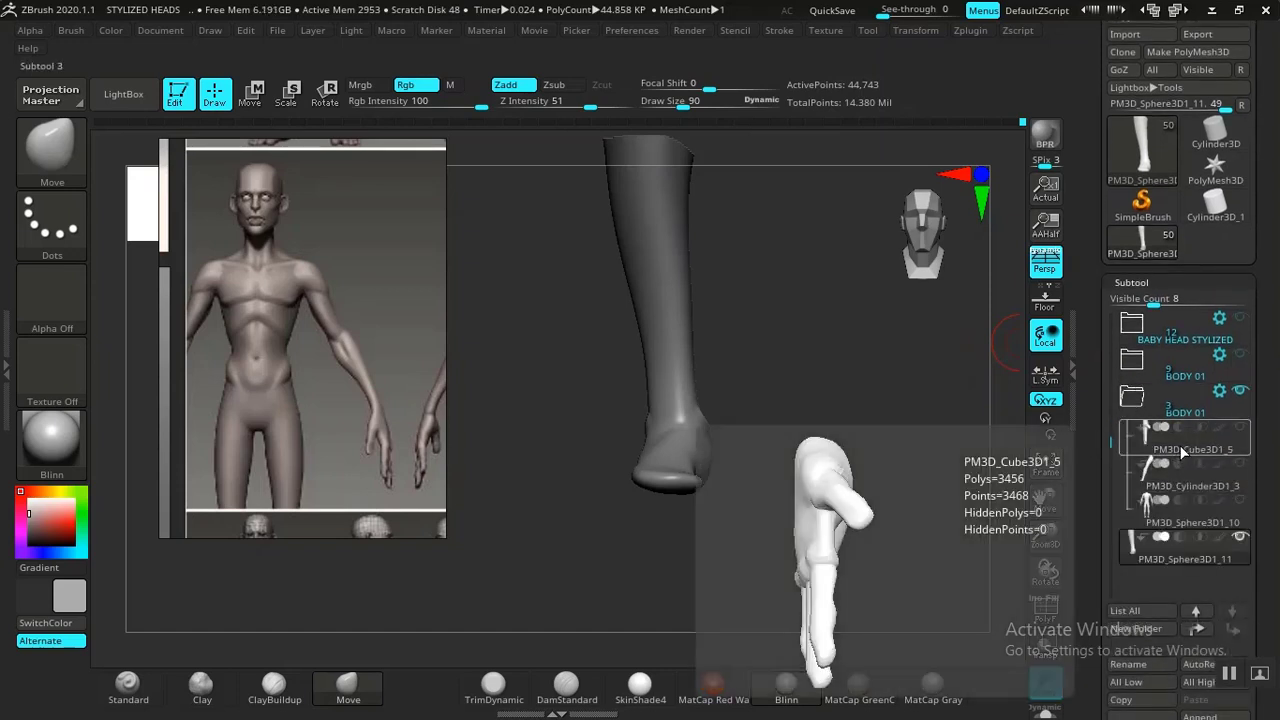
pyautogui.click(1181, 452)
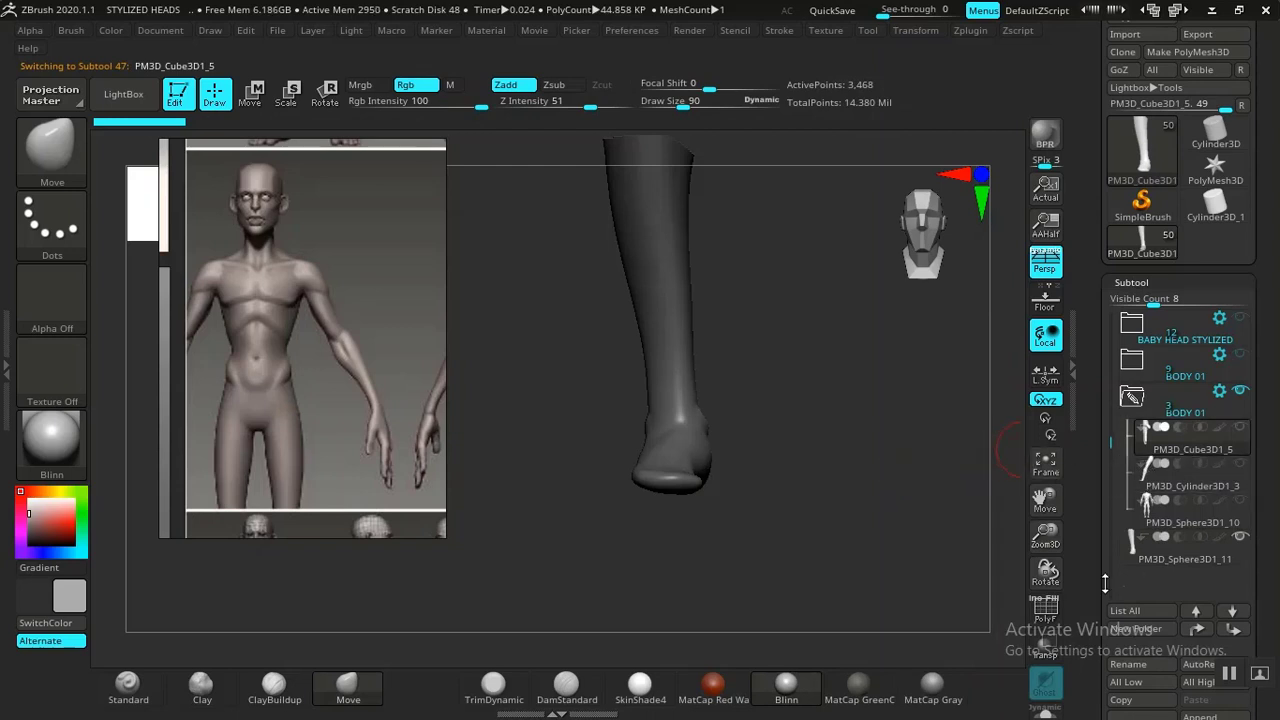
pyautogui.scroll(-3, 1140, 560)
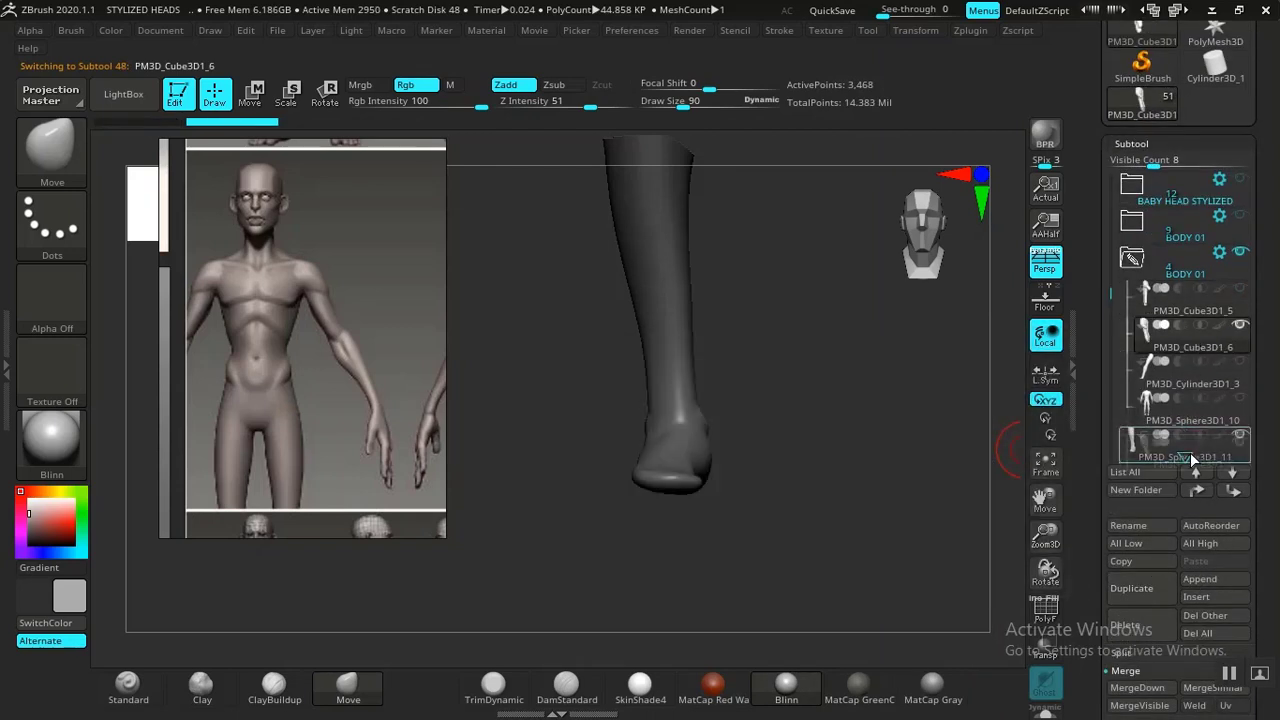
pyautogui.click(1131, 258)
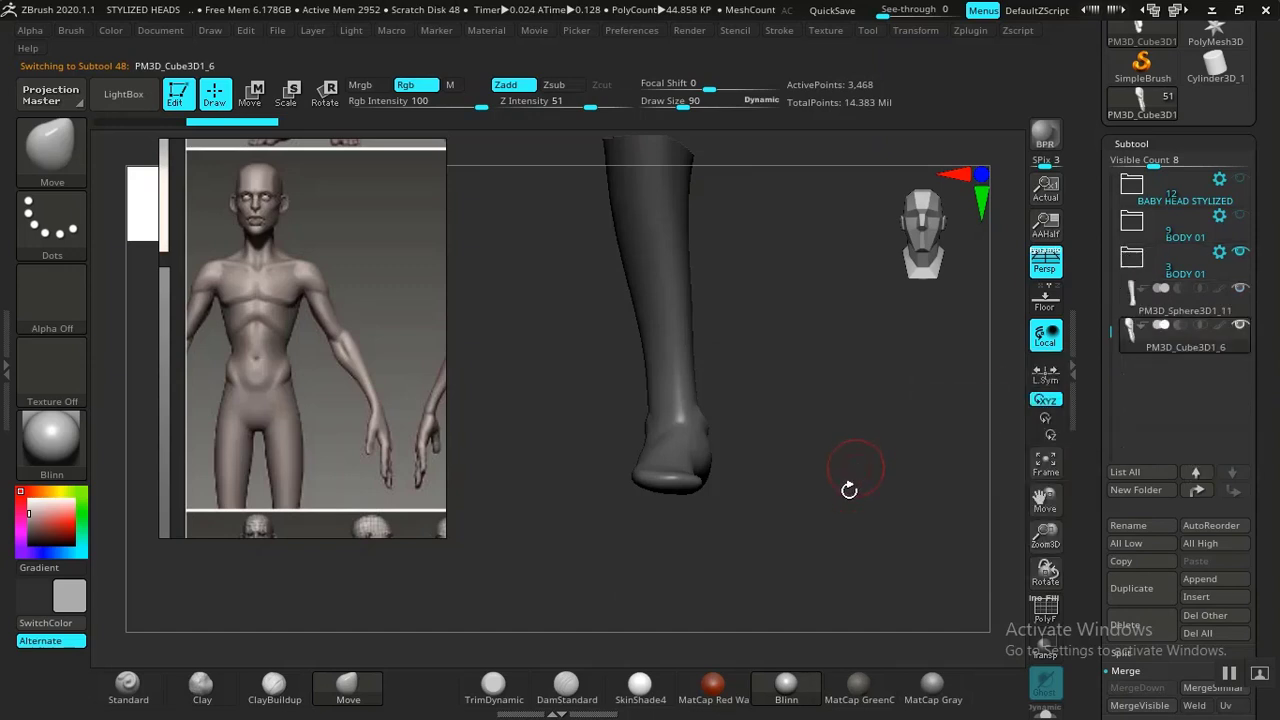
# Move the duplicated hand down beside the upper part of the lower leg
pyautogui.keyDown('alt'); pyautogui.moveTo(817, 485); pyautogui.dragTo(639, 341); pyautogui.keyUp('alt')
pyautogui.keyDown('alt'); pyautogui.moveTo(833, 381); pyautogui.dragTo(850, 556); pyautogui.keyUp('alt')
pyautogui.keyDown('alt'); pyautogui.moveTo(817, 442); pyautogui.dragTo(800, 411); pyautogui.keyUp('alt')
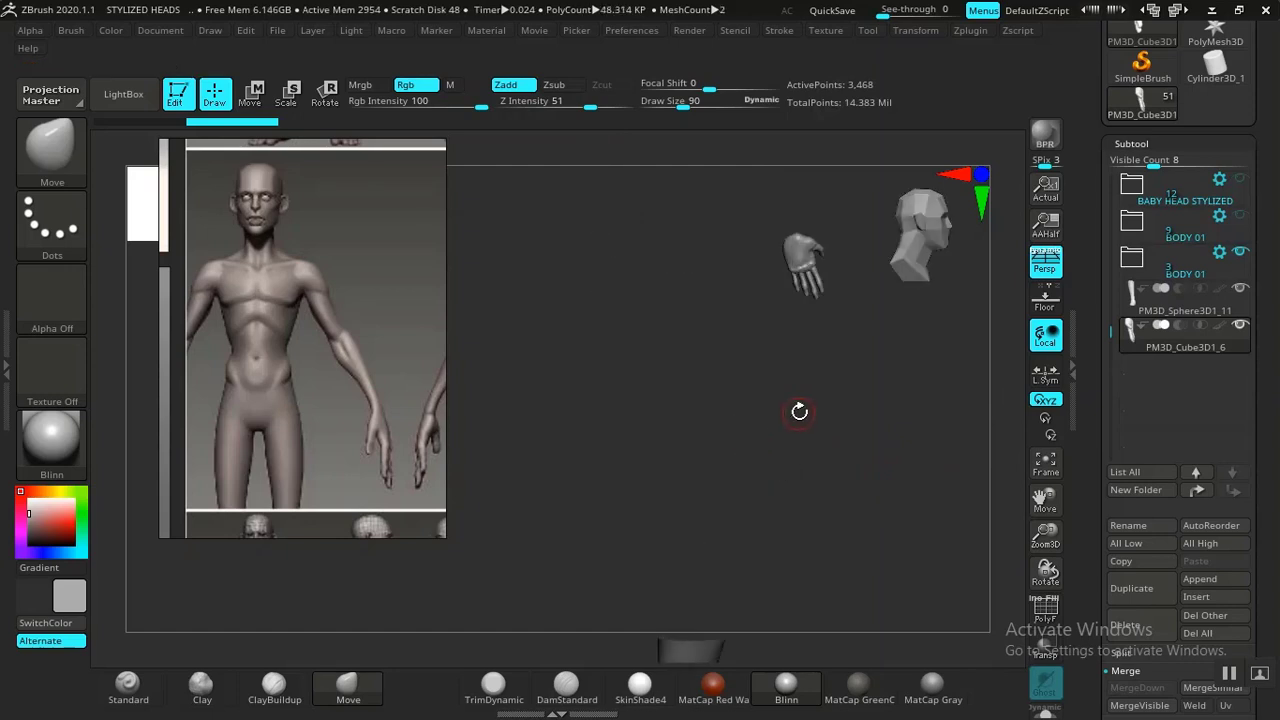
pyautogui.press('w')
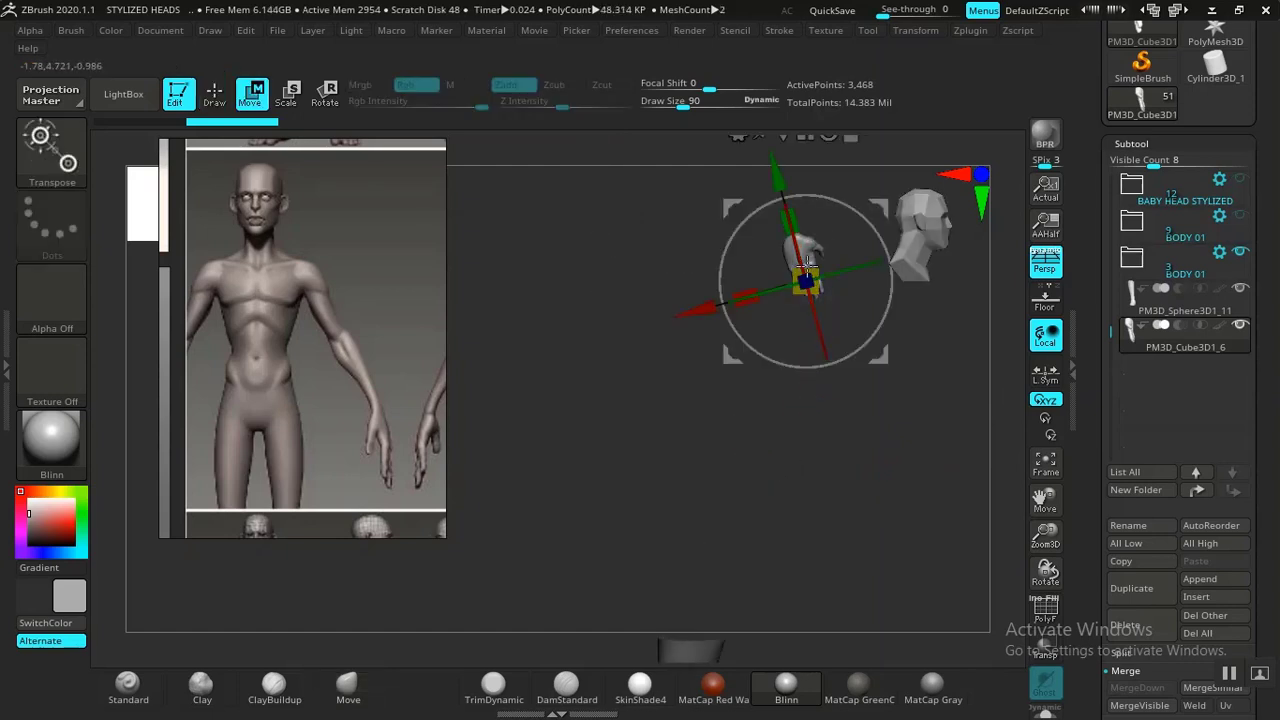
pyautogui.moveTo(803, 281); pyautogui.dragTo(740, 207)
pyautogui.moveTo(814, 284); pyautogui.dragTo(763, 668)
pyautogui.keyDown('alt'); pyautogui.moveTo(871, 458); pyautogui.dragTo(819, 234); pyautogui.keyUp('alt')
pyautogui.keyDown('alt'); pyautogui.moveTo(874, 483); pyautogui.dragTo(732, 410); pyautogui.keyUp('alt')
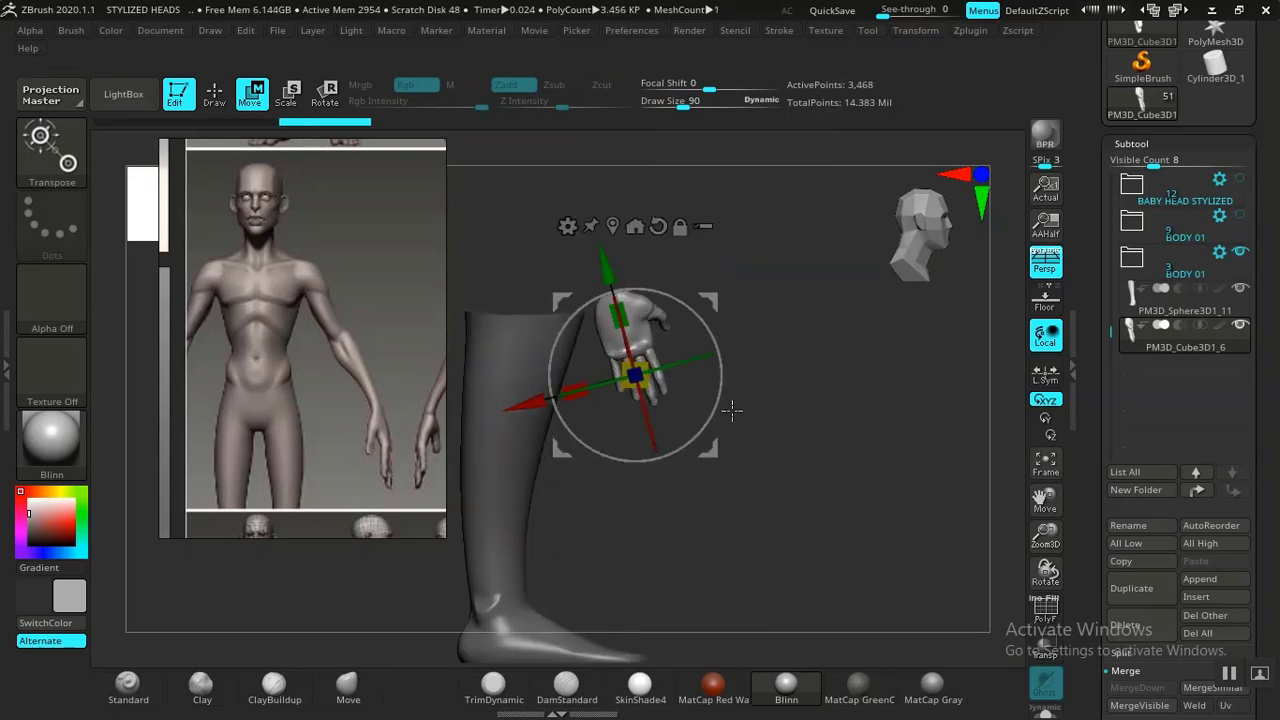
# Rotate the duplicated hand about its long axis so it appears edge-on in the leg's side view
pyautogui.moveTo(700, 360); pyautogui.dragTo(803, 323)
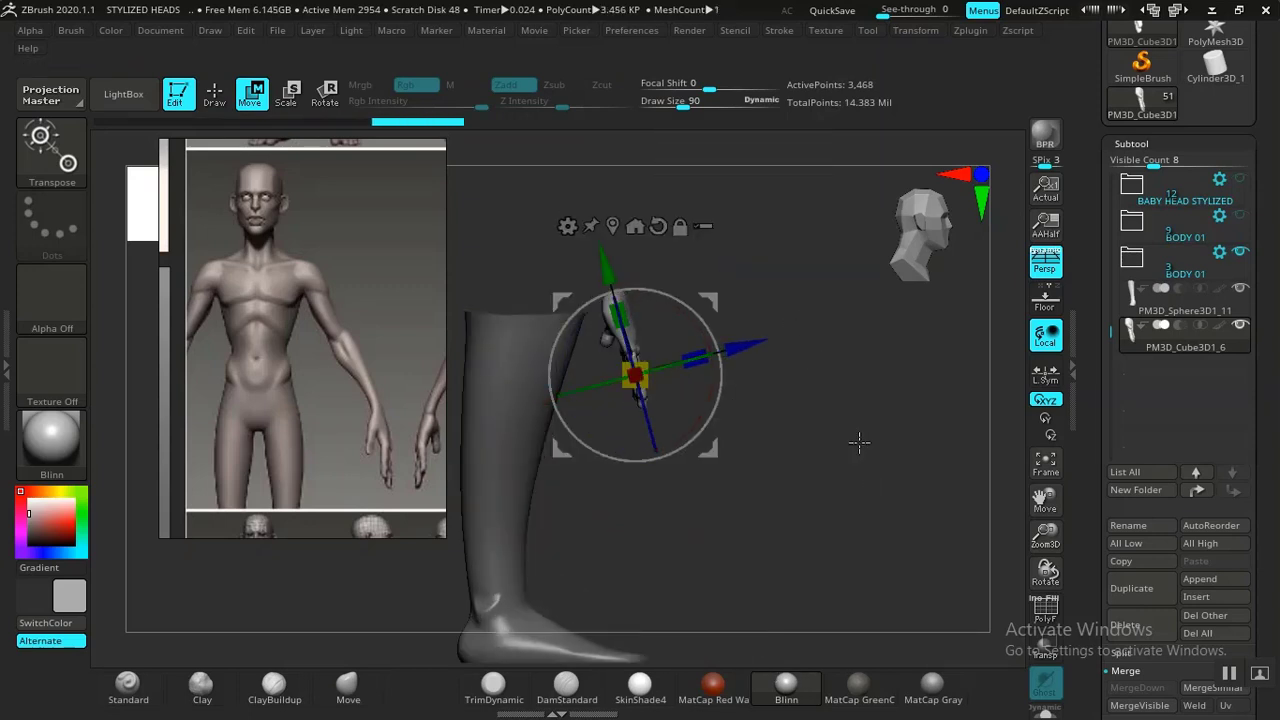
pyautogui.moveTo(854, 440); pyautogui.dragTo(846, 546)
pyautogui.moveTo(824, 414); pyautogui.dragTo(671, 291)
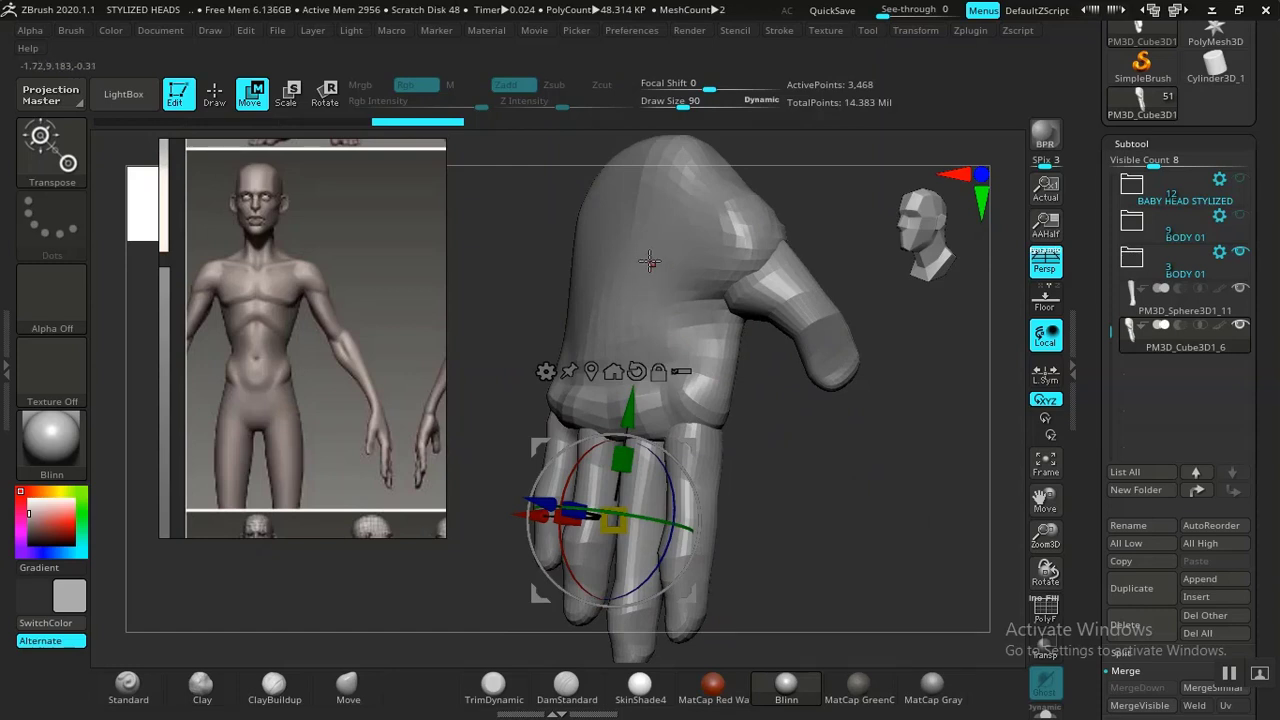
# Hide the palm and knuckle polygroups of the duplicated hand and delete the hidden geometry, keeping only the fingers and thumb
pyautogui.press('q')
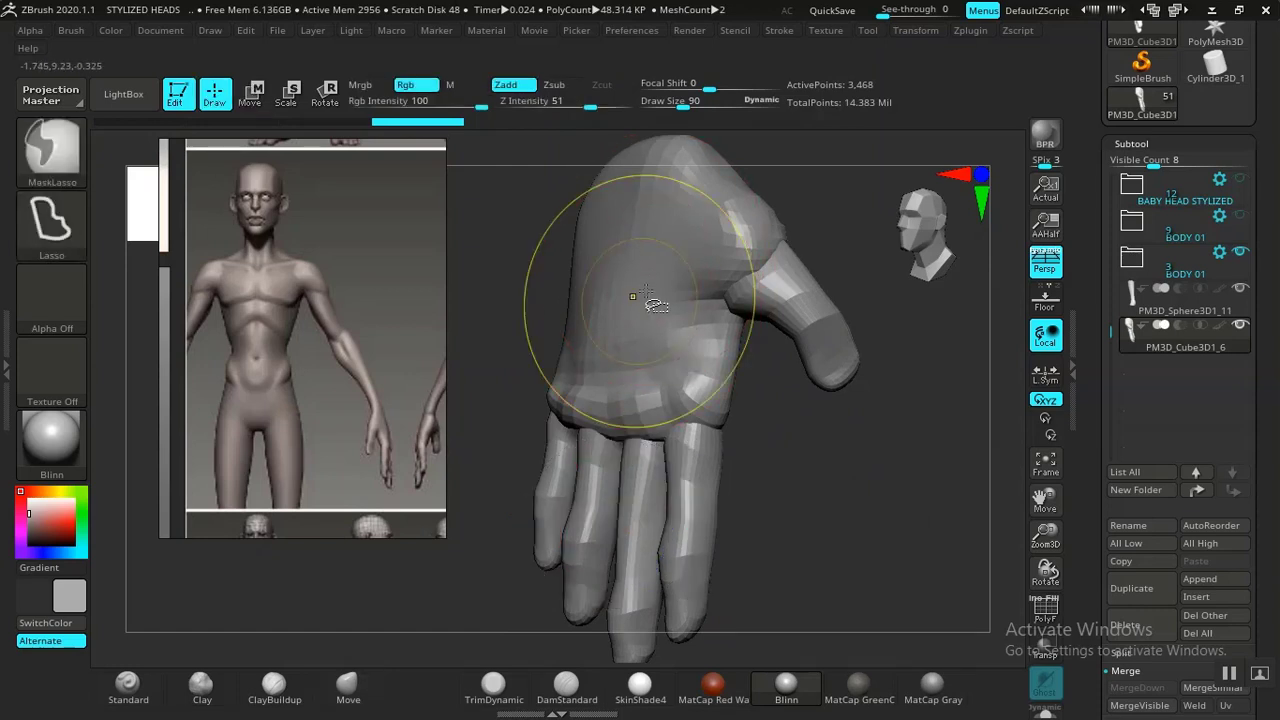
pyautogui.keyDown('ctrl'); pyautogui.keyDown('shift'); pyautogui.click(660, 305); pyautogui.keyUp('shift'); pyautogui.keyUp('ctrl')
pyautogui.keyDown('ctrl'); pyautogui.keyDown('shift'); pyautogui.click(777, 432); pyautogui.keyUp('shift'); pyautogui.keyUp('ctrl')
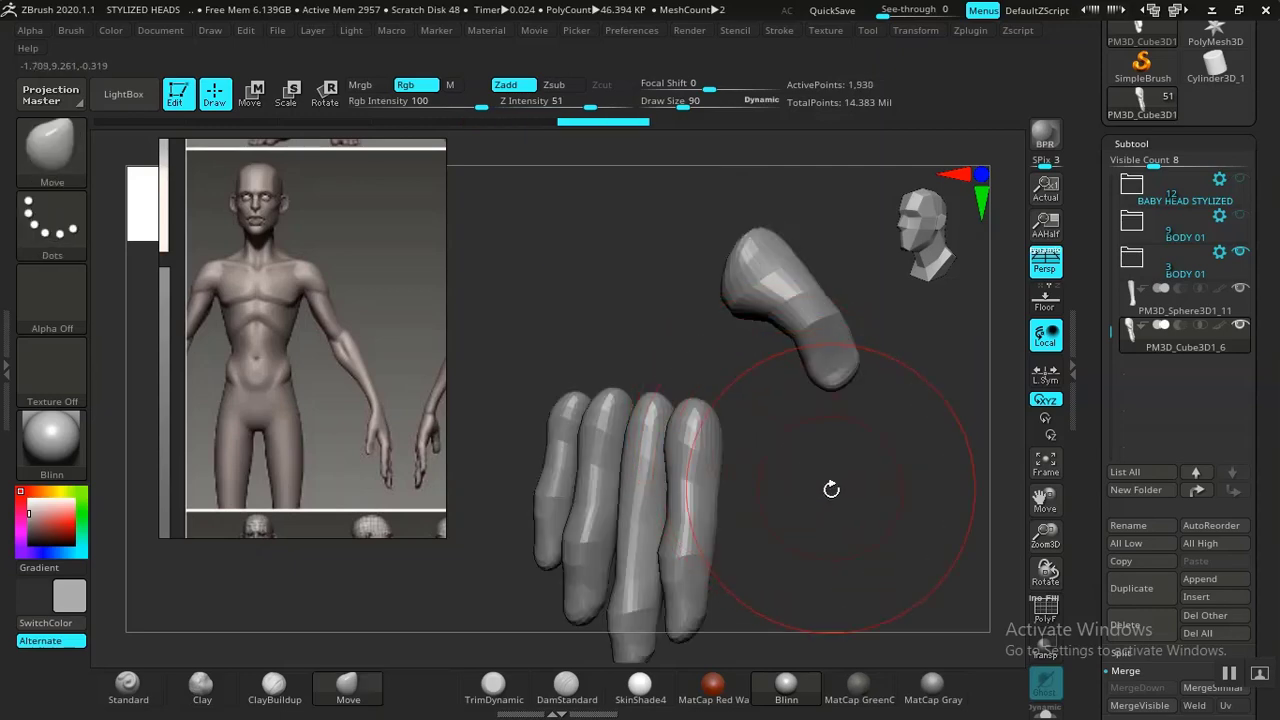
pyautogui.keyDown('alt'); pyautogui.moveTo(831, 489); pyautogui.dragTo(698, 441); pyautogui.keyUp('alt')
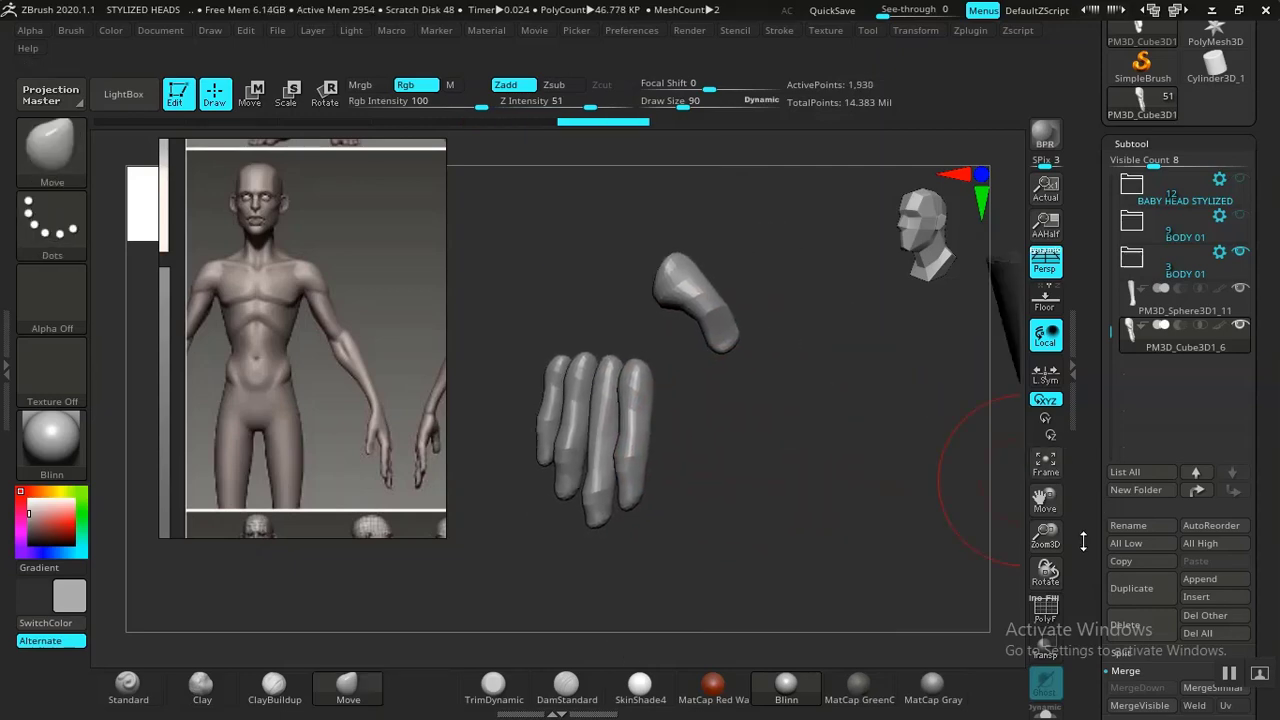
pyautogui.scroll(-5, 1083, 541)
pyautogui.click(1138, 300)
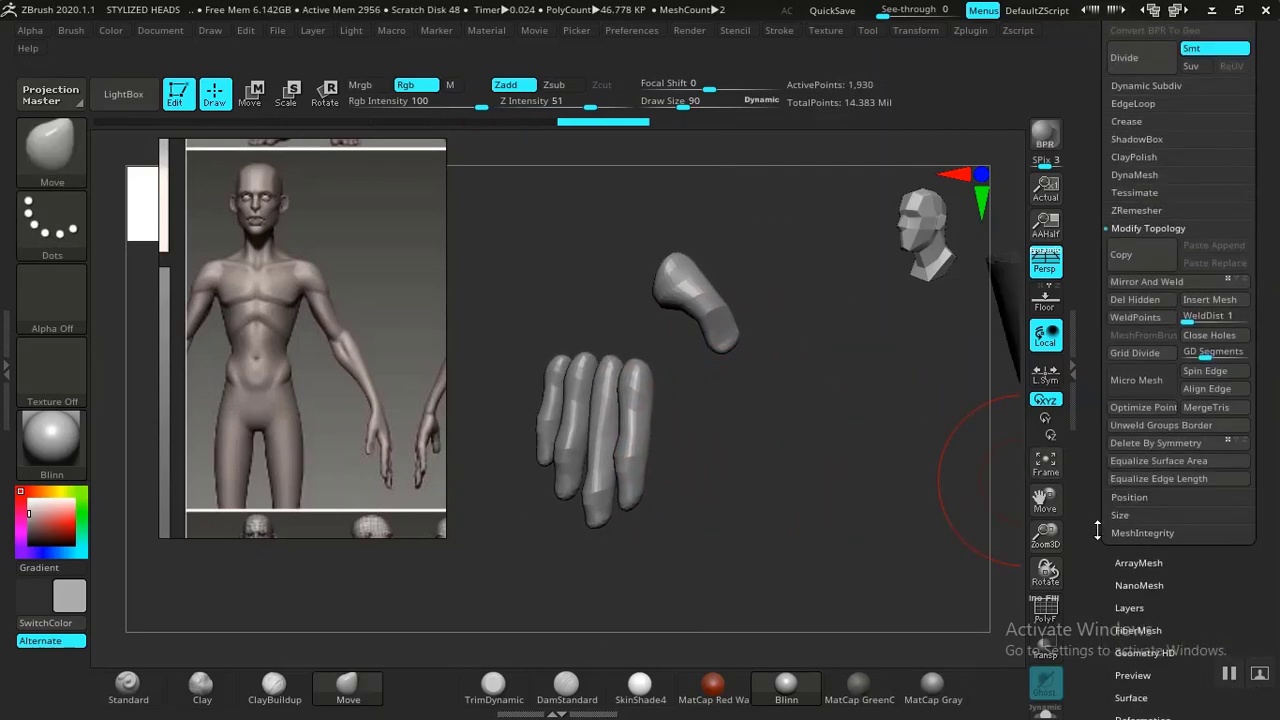
pyautogui.scroll(-2, 1097, 531)
pyautogui.click(1139, 271)
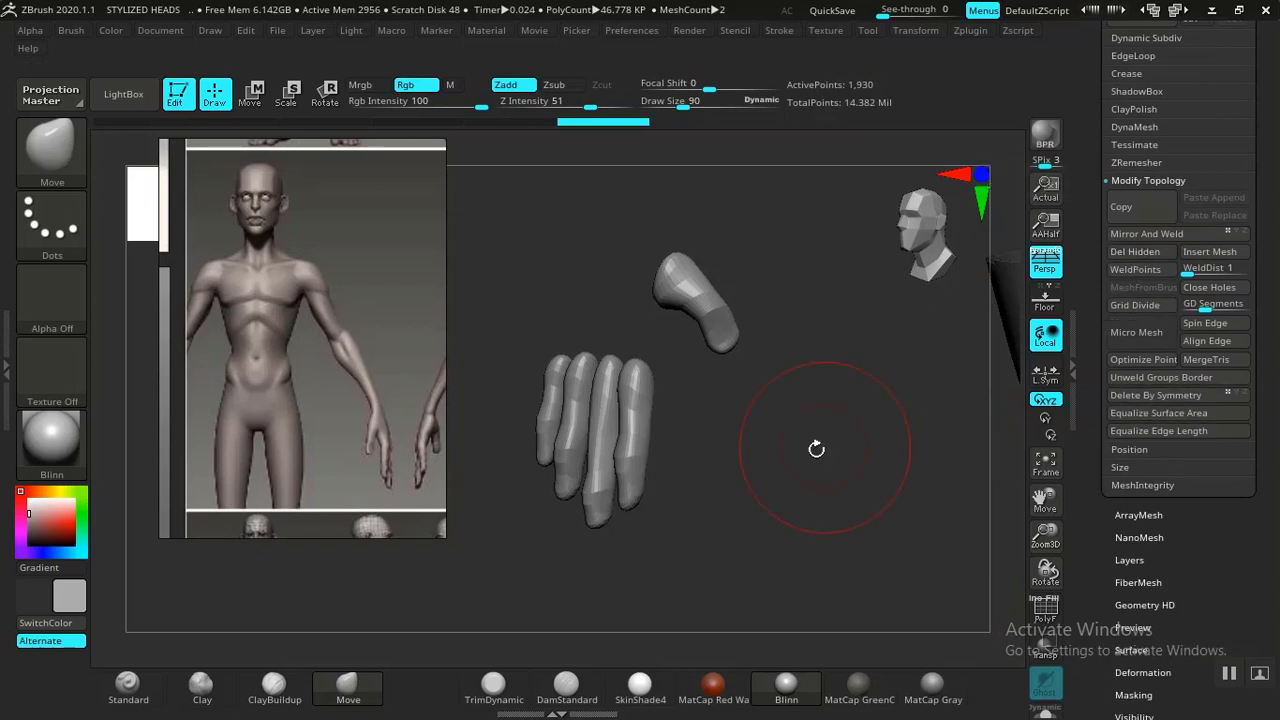
# Display the polygroups, mask the four fingers while leaving the thumb unmasked, and centre the move gizmo on the thumb
pyautogui.moveTo(817, 451)
pyautogui.mouseDown()
pyautogui.moveTo(834, 451)
pyautogui.moveTo(789, 490)
pyautogui.moveTo(803, 517)
pyautogui.moveTo(803, 471)
pyautogui.moveTo(763, 480)
pyautogui.moveTo(761, 400)
pyautogui.mouseUp()
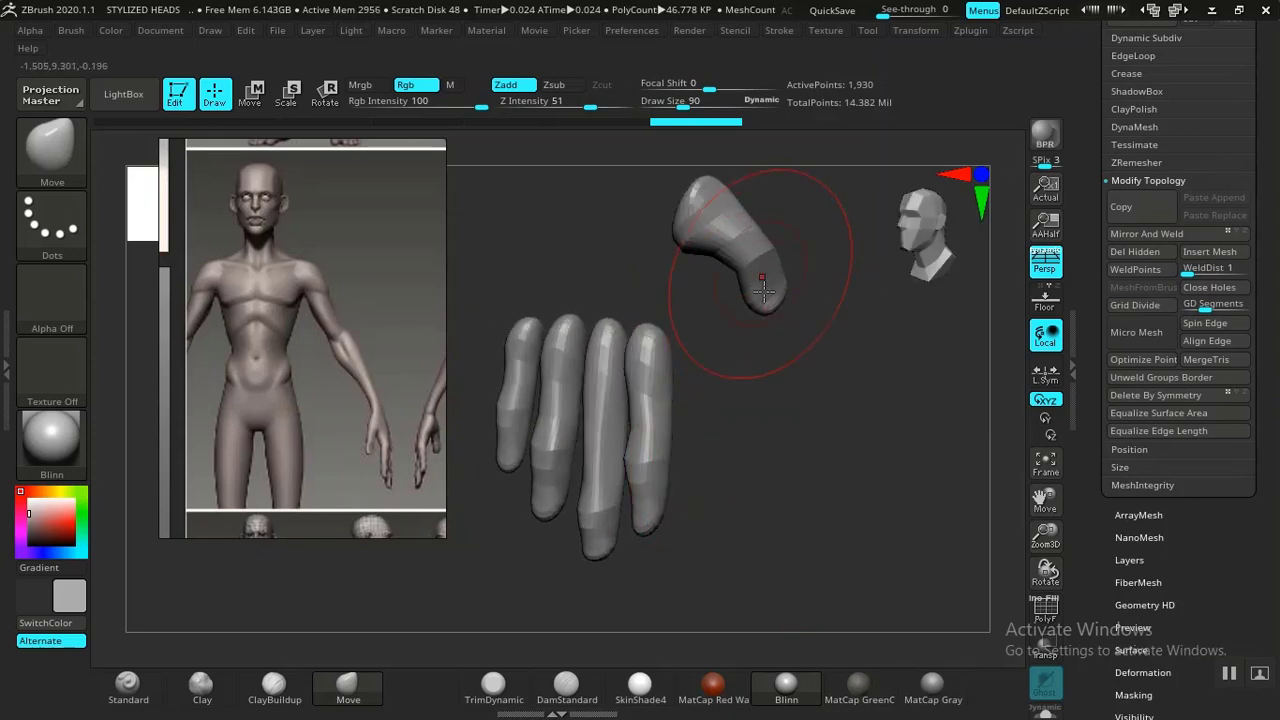
pyautogui.hotkey('shift', 'f')
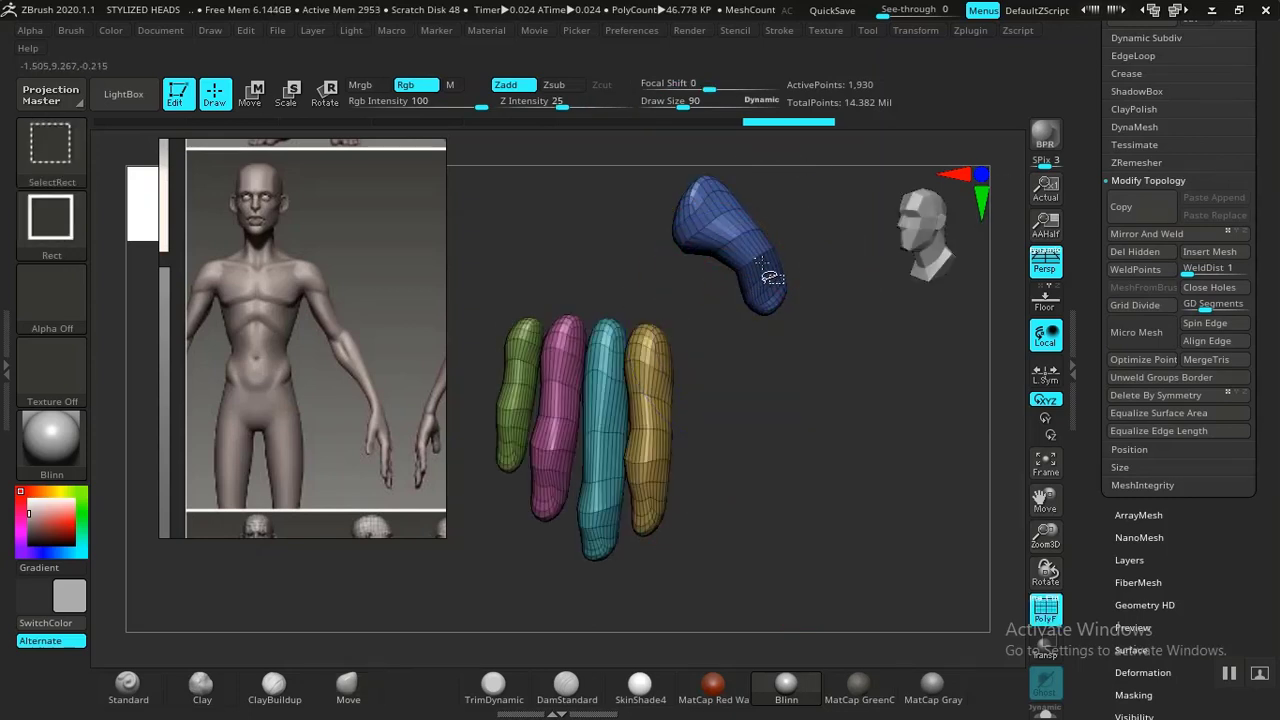
pyautogui.keyDown('ctrl'); pyautogui.keyDown('shift'); pyautogui.click(762, 262); pyautogui.keyUp('shift'); pyautogui.keyUp('ctrl')
pyautogui.keyDown('ctrl'); pyautogui.click(796, 383); pyautogui.keyUp('ctrl')
pyautogui.keyDown('ctrl'); pyautogui.keyDown('shift'); pyautogui.click(813, 424); pyautogui.keyUp('shift'); pyautogui.keyUp('ctrl')
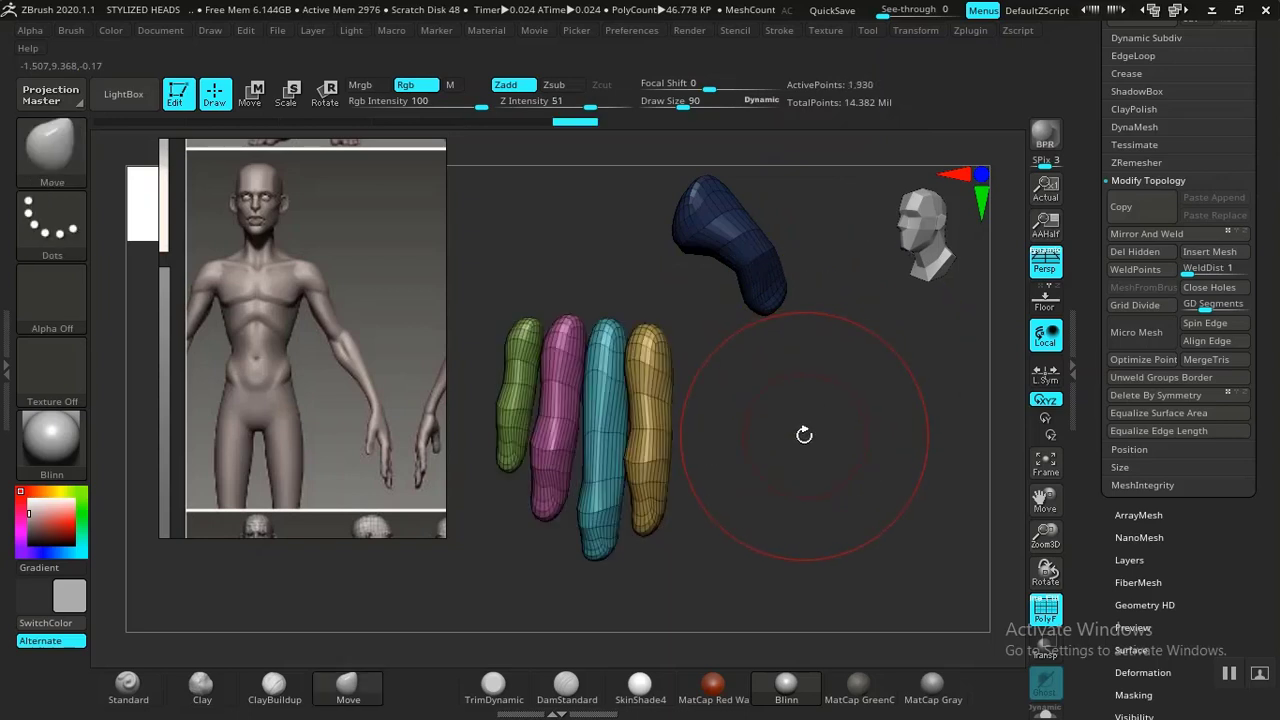
pyautogui.keyDown('ctrl'); pyautogui.click(803, 435); pyautogui.keyUp('ctrl')
pyautogui.press('w')
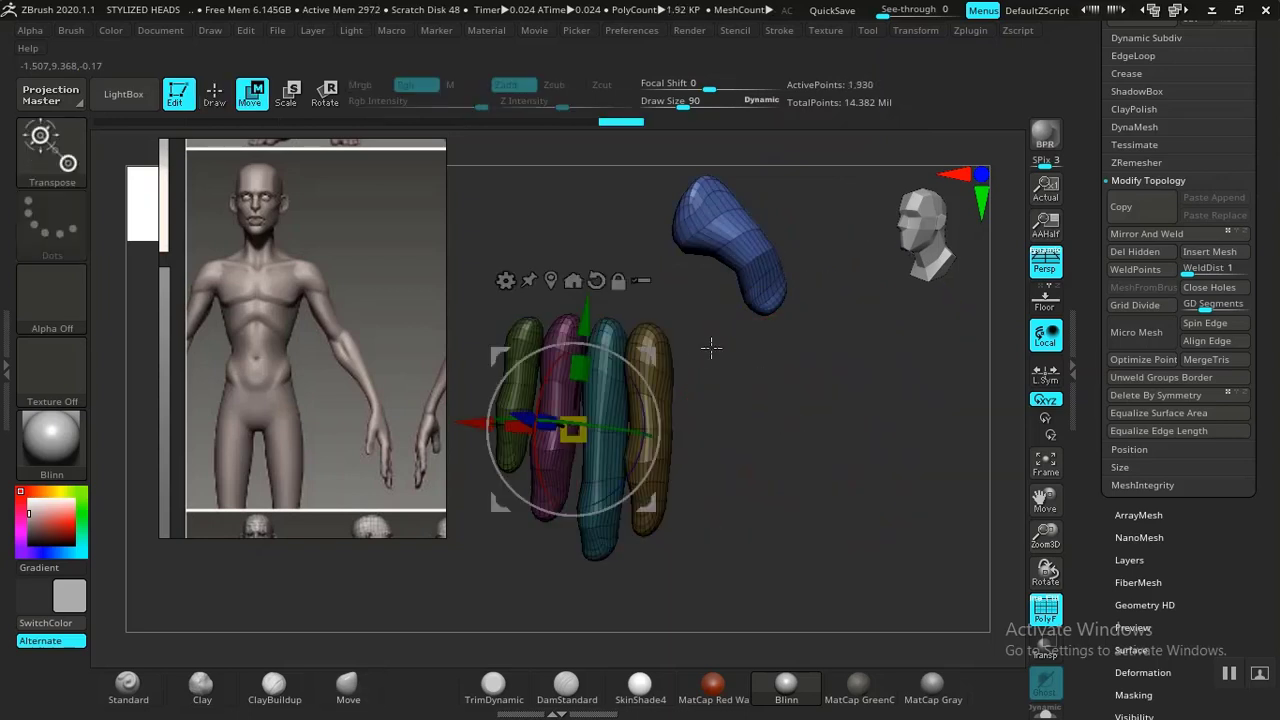
pyautogui.click(573, 281)
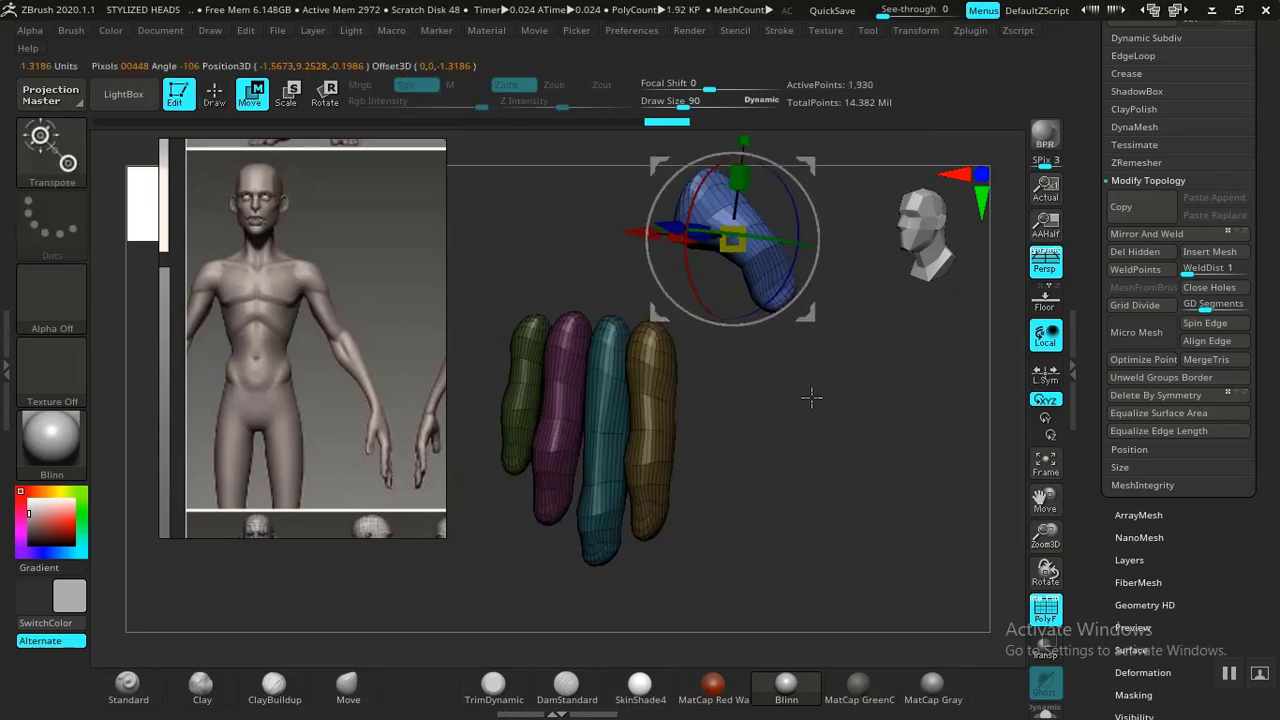
# Rotate the unmasked thumb about several axes until it points in line with the four fingers, like a big toe
pyautogui.moveTo(808, 394); pyautogui.dragTo(720, 290)
pyautogui.moveTo(928, 435); pyautogui.dragTo(771, 626)
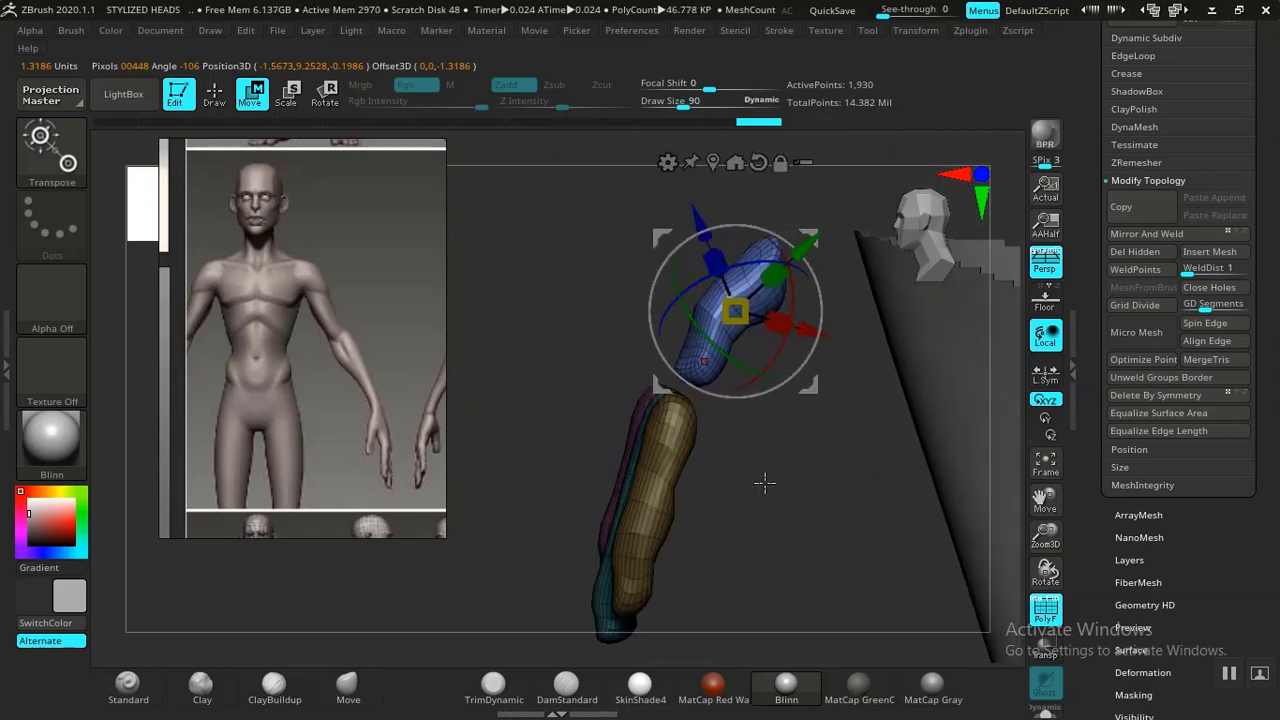
pyautogui.moveTo(764, 483); pyautogui.dragTo(810, 480)
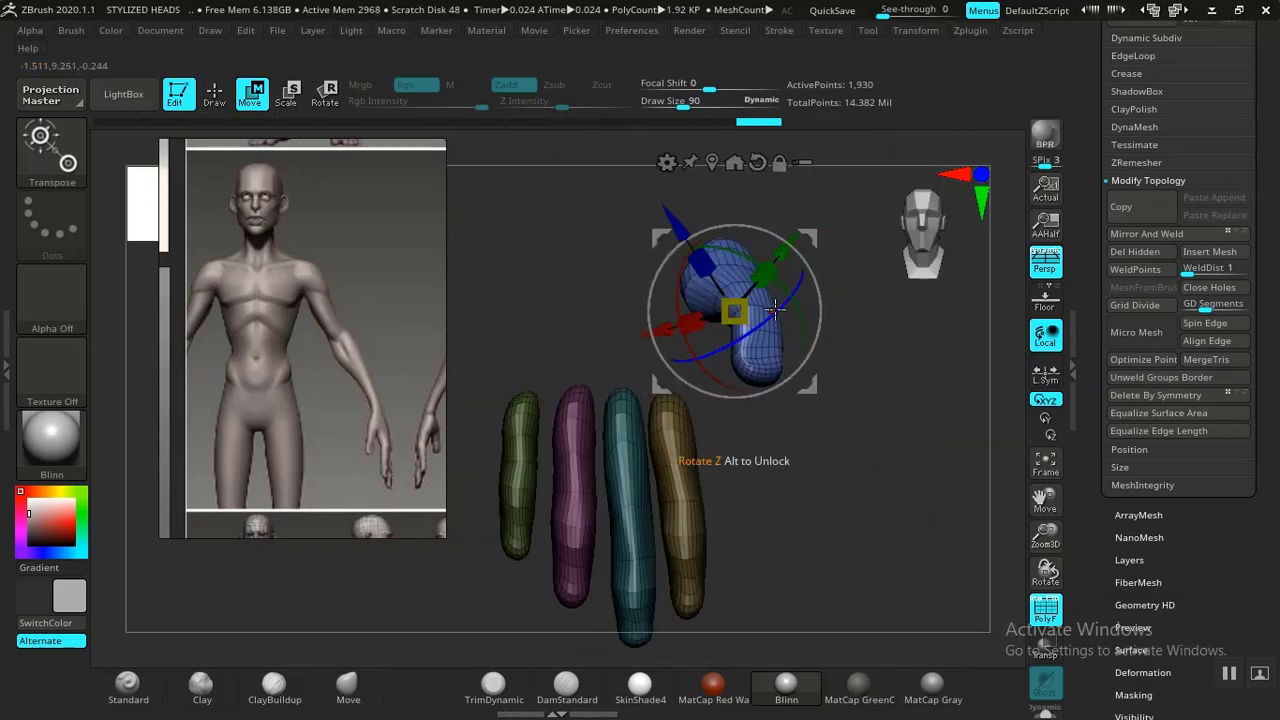
pyautogui.moveTo(846, 417); pyautogui.dragTo(823, 448)
pyautogui.moveTo(786, 286); pyautogui.dragTo(783, 292)
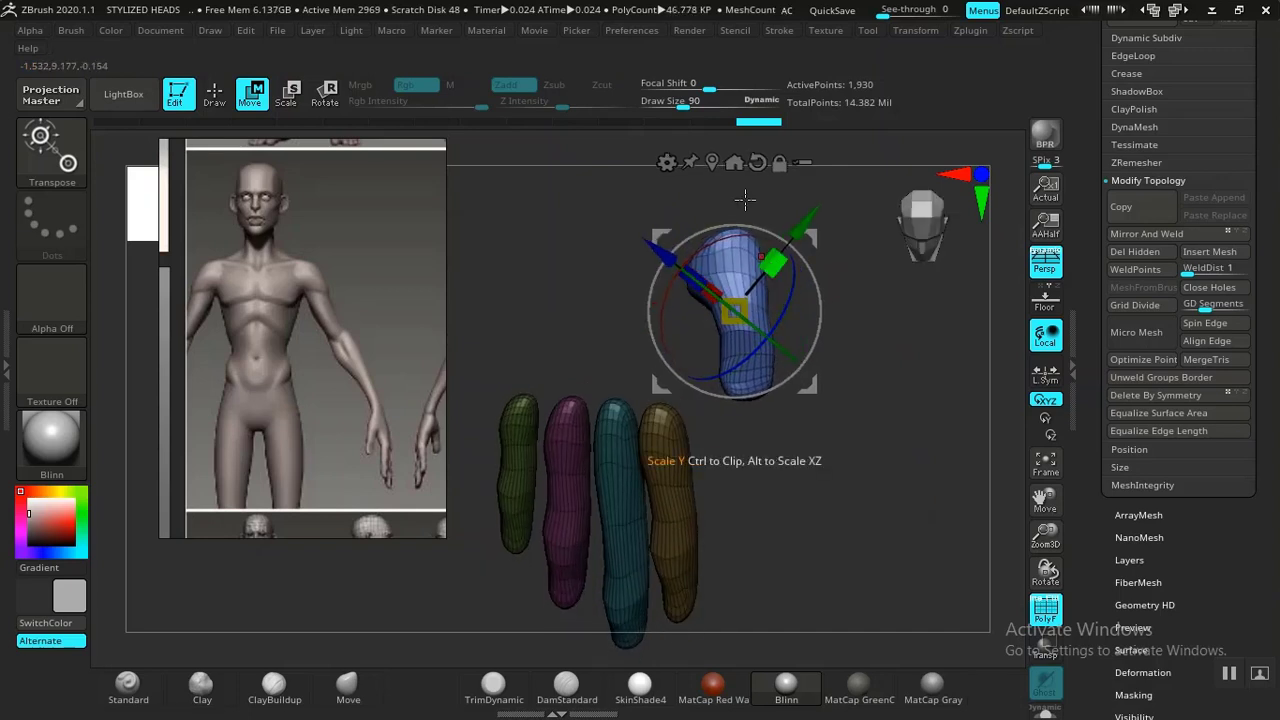
pyautogui.keyDown('alt'); pyautogui.click(712, 165); pyautogui.keyUp('alt')
pyautogui.click(755, 164)
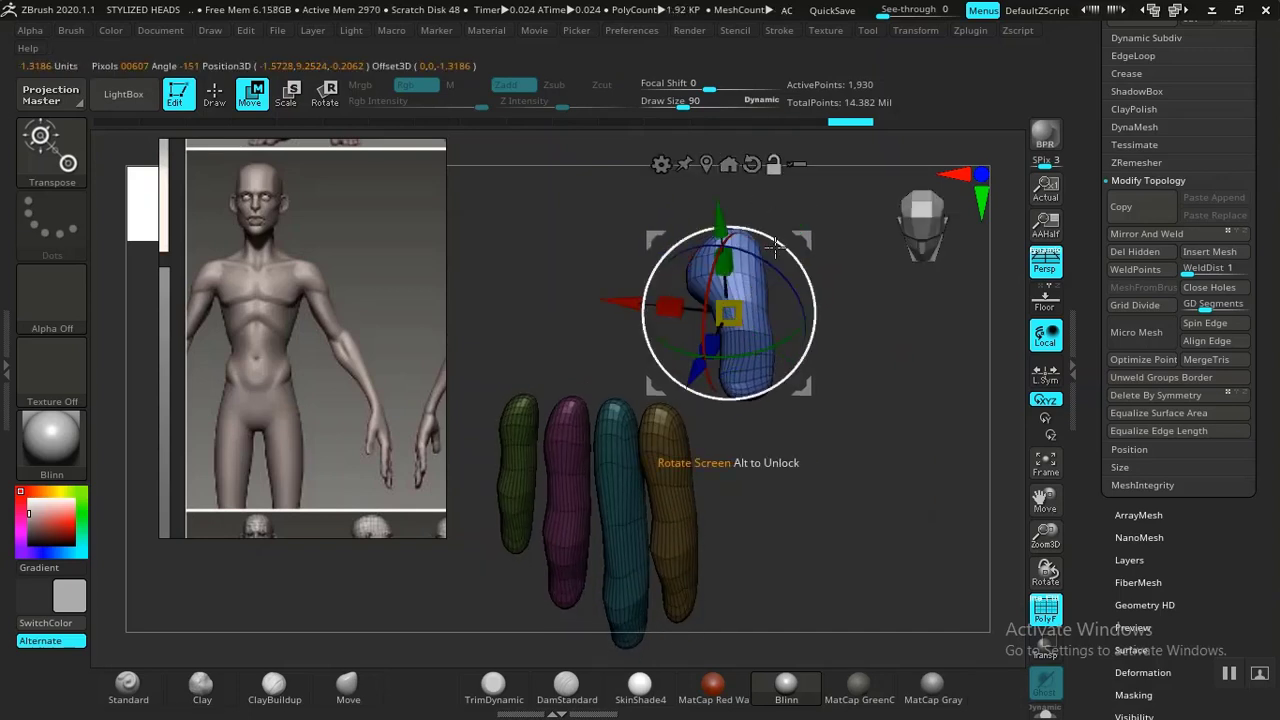
pyautogui.moveTo(752, 356); pyautogui.dragTo(745, 360)
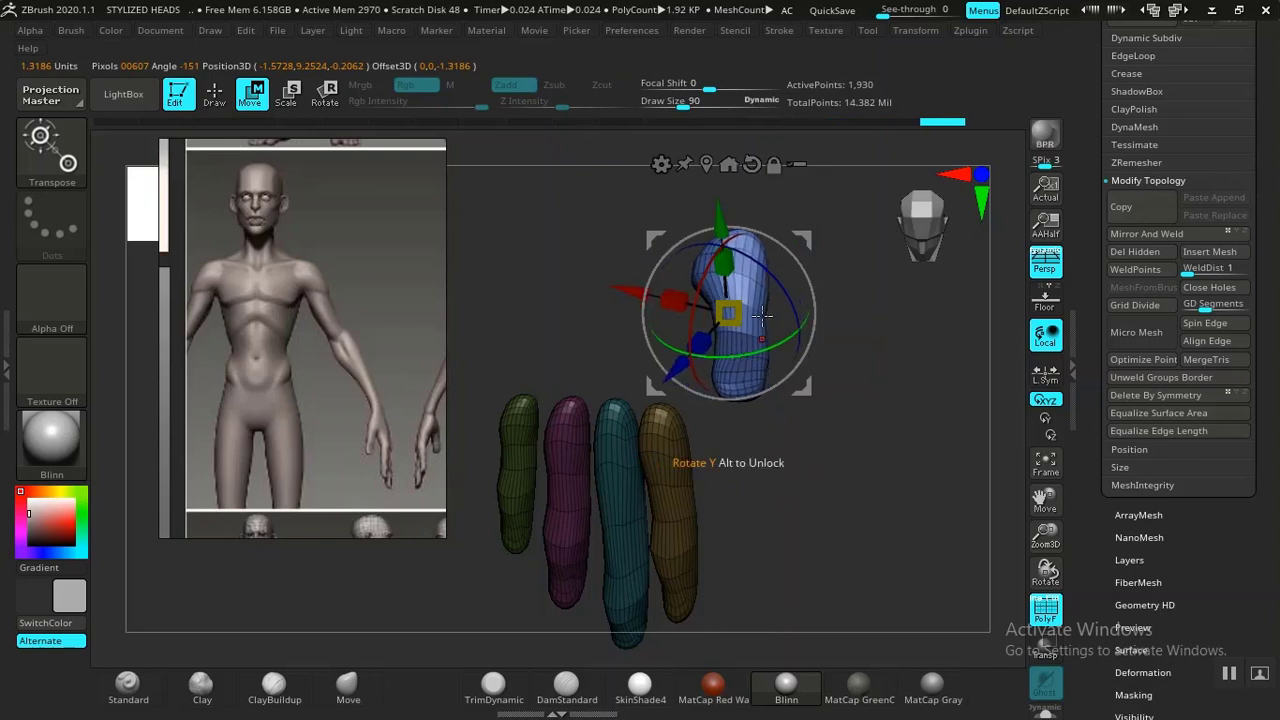
pyautogui.moveTo(762, 315); pyautogui.dragTo(869, 474)
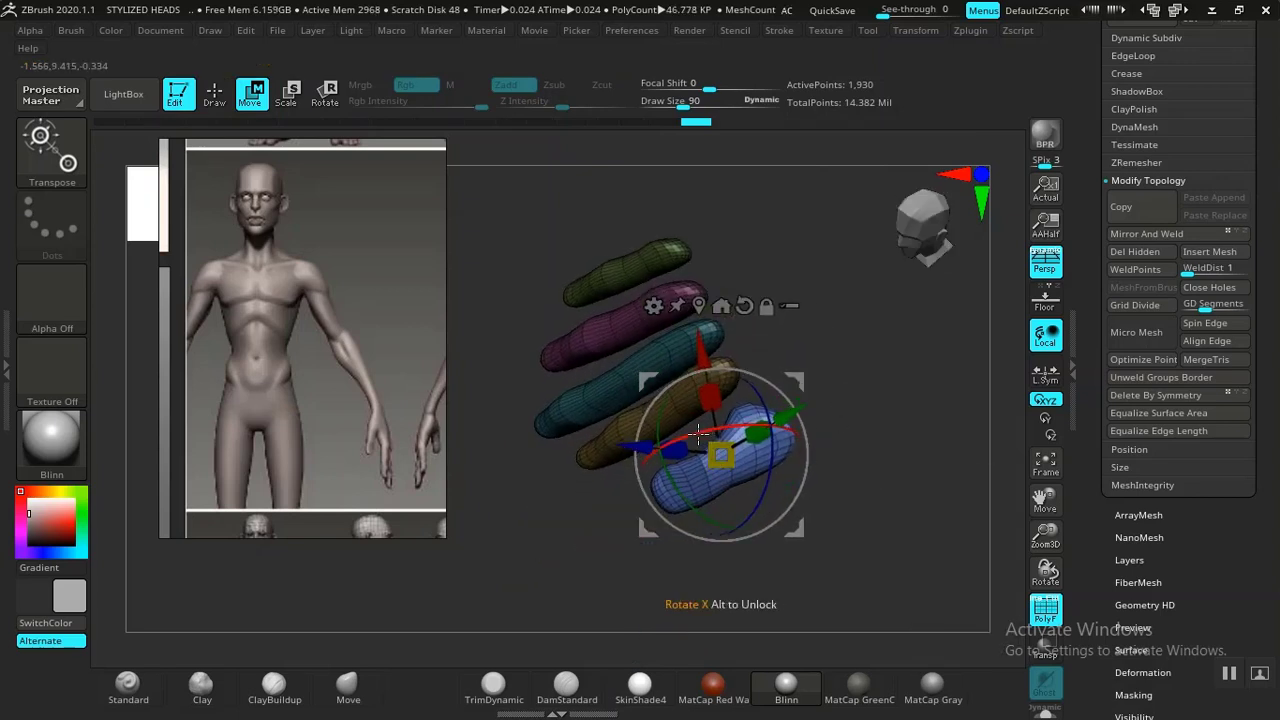
pyautogui.moveTo(900, 348); pyautogui.dragTo(835, 548)
# Invert the mask to free the four fingers, shorten them along their length to about 0.68, and raise them beside the thumb
pyautogui.keyDown('ctrl'); pyautogui.click(823, 556); pyautogui.keyUp('ctrl')
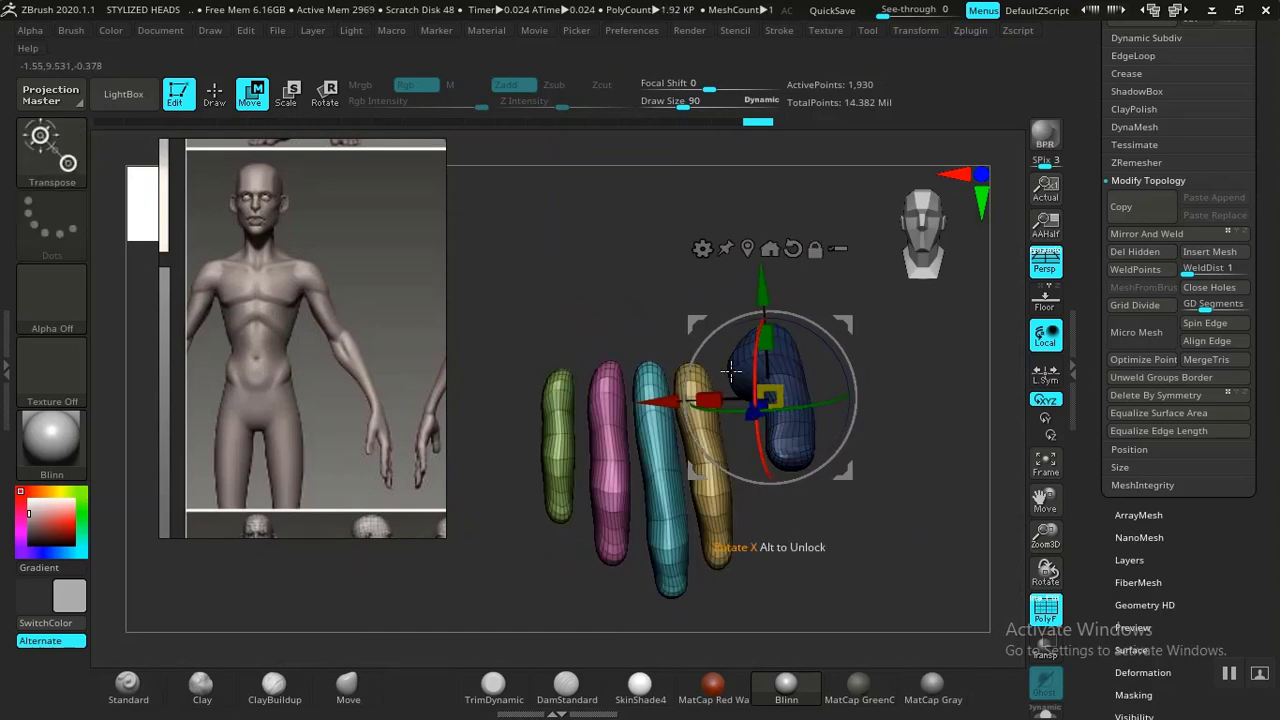
pyautogui.click(748, 250)
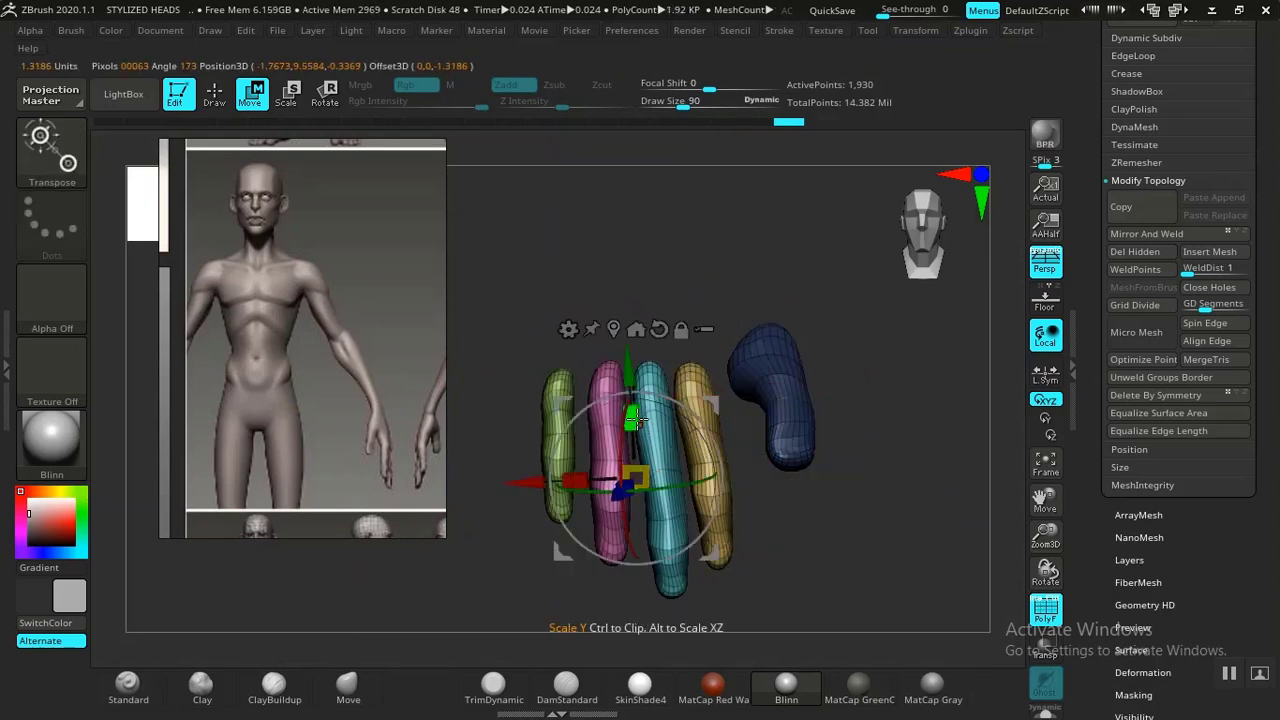
pyautogui.moveTo(632, 419); pyautogui.dragTo(637, 427)
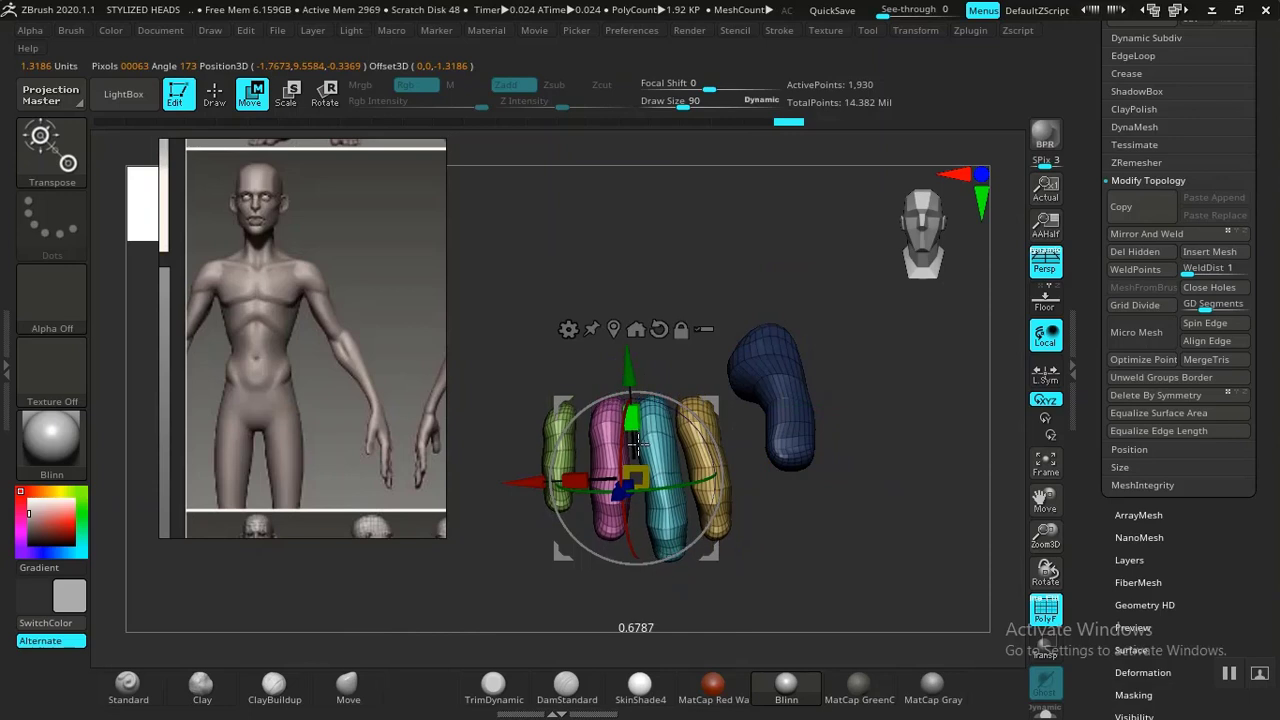
pyautogui.moveTo(636, 450); pyautogui.dragTo(621, 325)
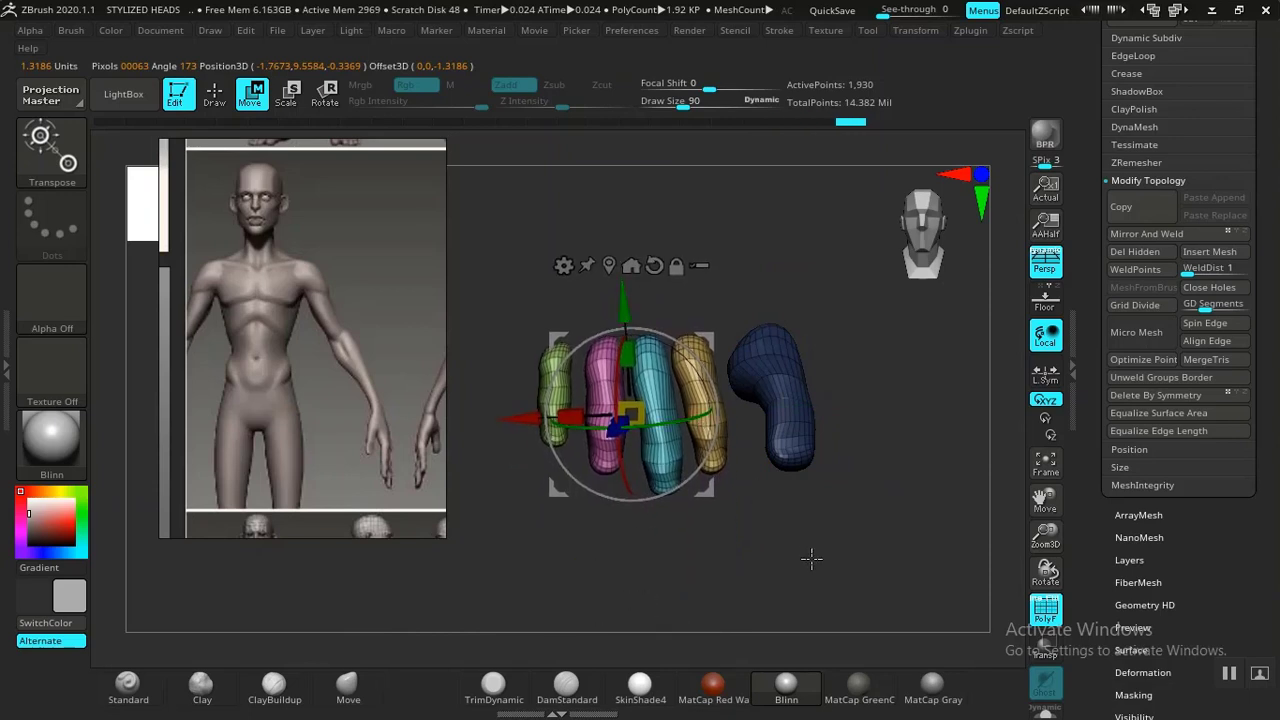
# Bring the four fingers slightly closer together across their width and tilt the row a little towards the thumb
pyautogui.moveTo(811, 557); pyautogui.dragTo(874, 581)
pyautogui.keyDown('alt'); pyautogui.moveTo(814, 534); pyautogui.dragTo(768, 430); pyautogui.keyUp('alt')
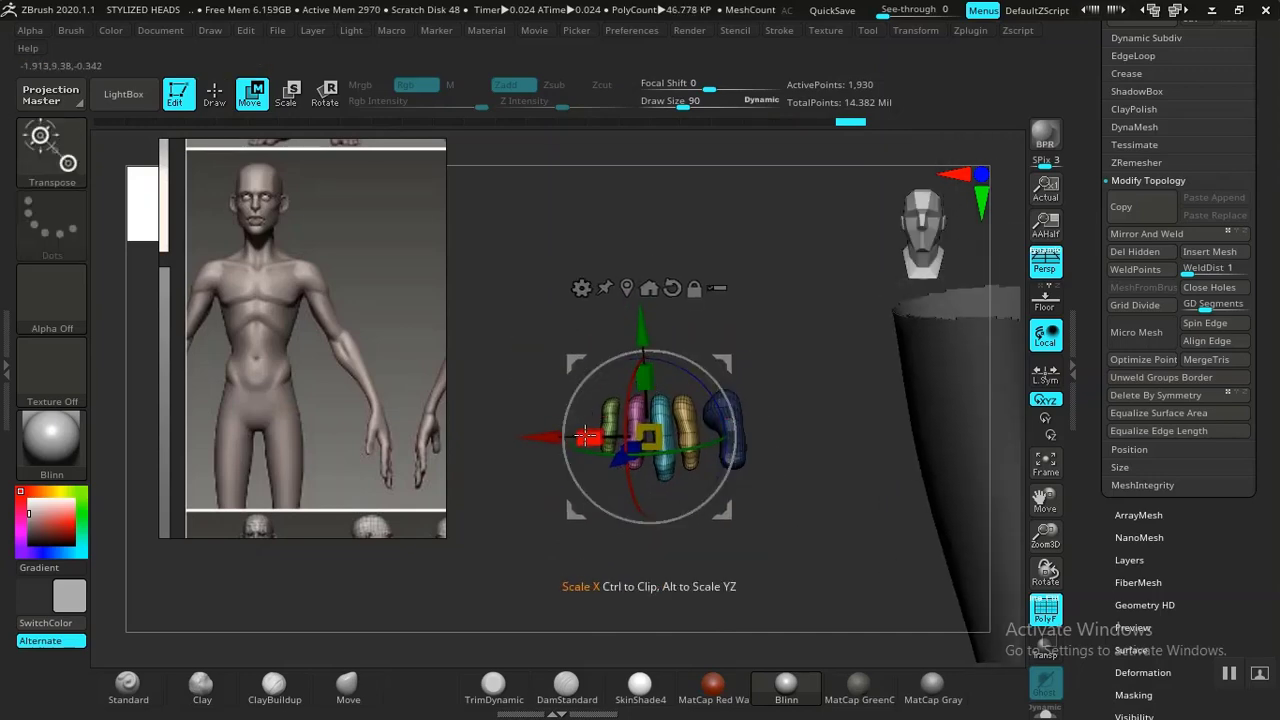
pyautogui.moveTo(591, 437); pyautogui.dragTo(527, 437)
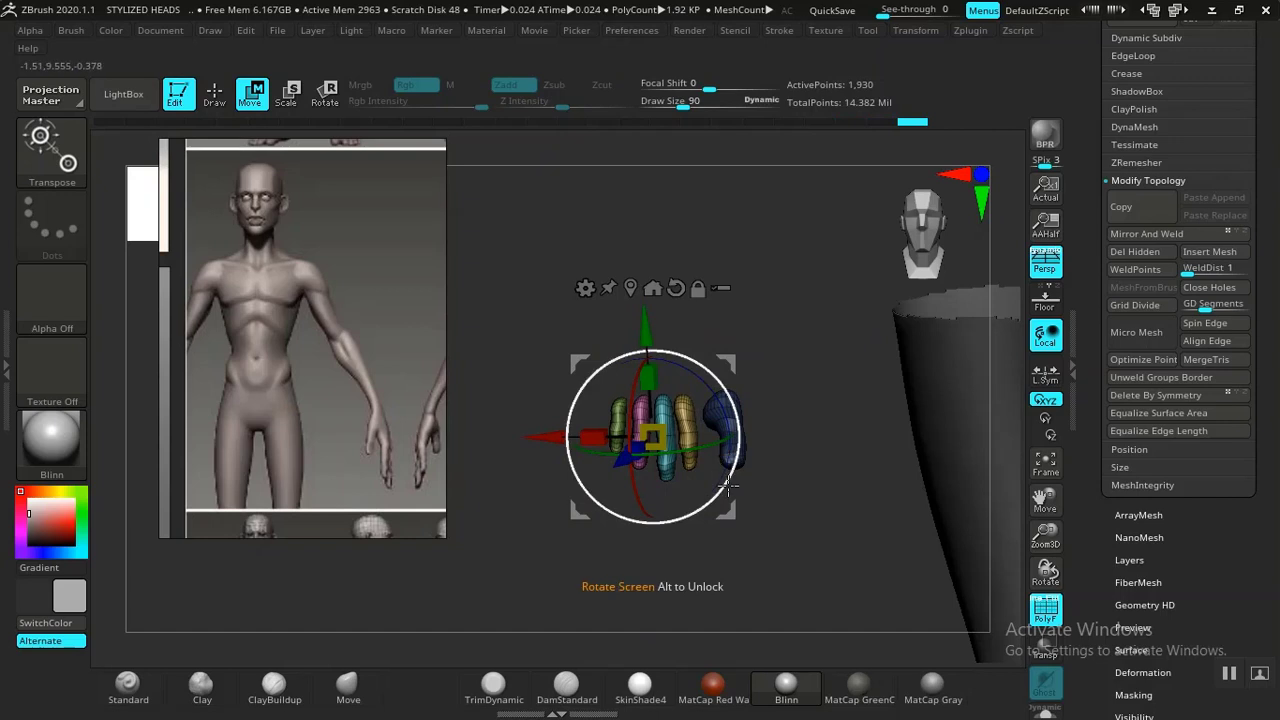
pyautogui.moveTo(721, 493); pyautogui.dragTo(720, 492)
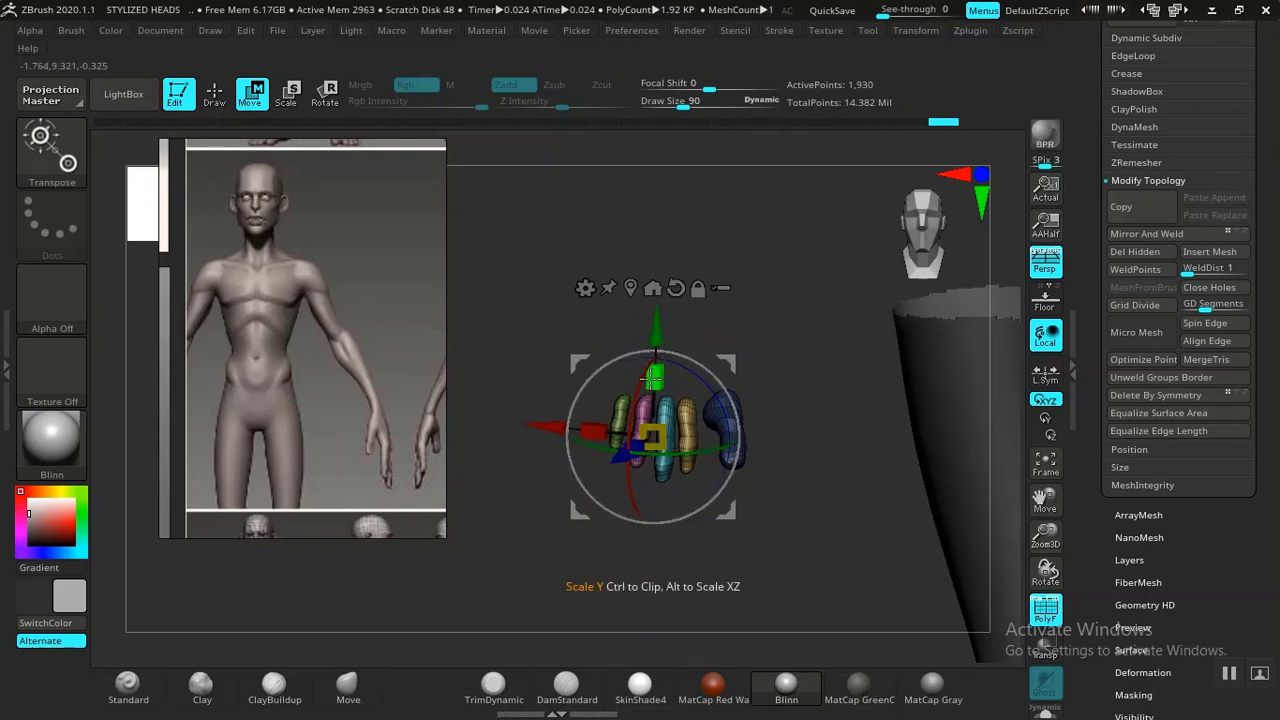
# Clear the mask and rotate the whole toe set in side view so it points forward like the foot
pyautogui.press('q')
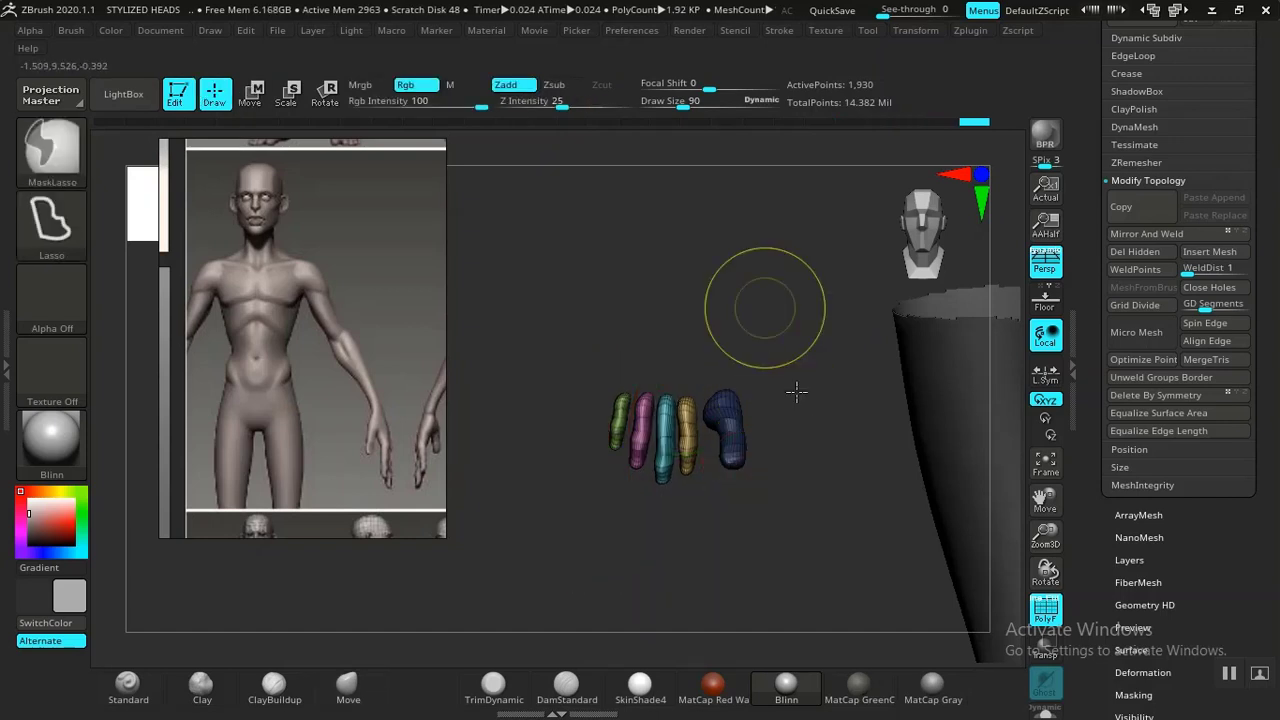
pyautogui.press('w')
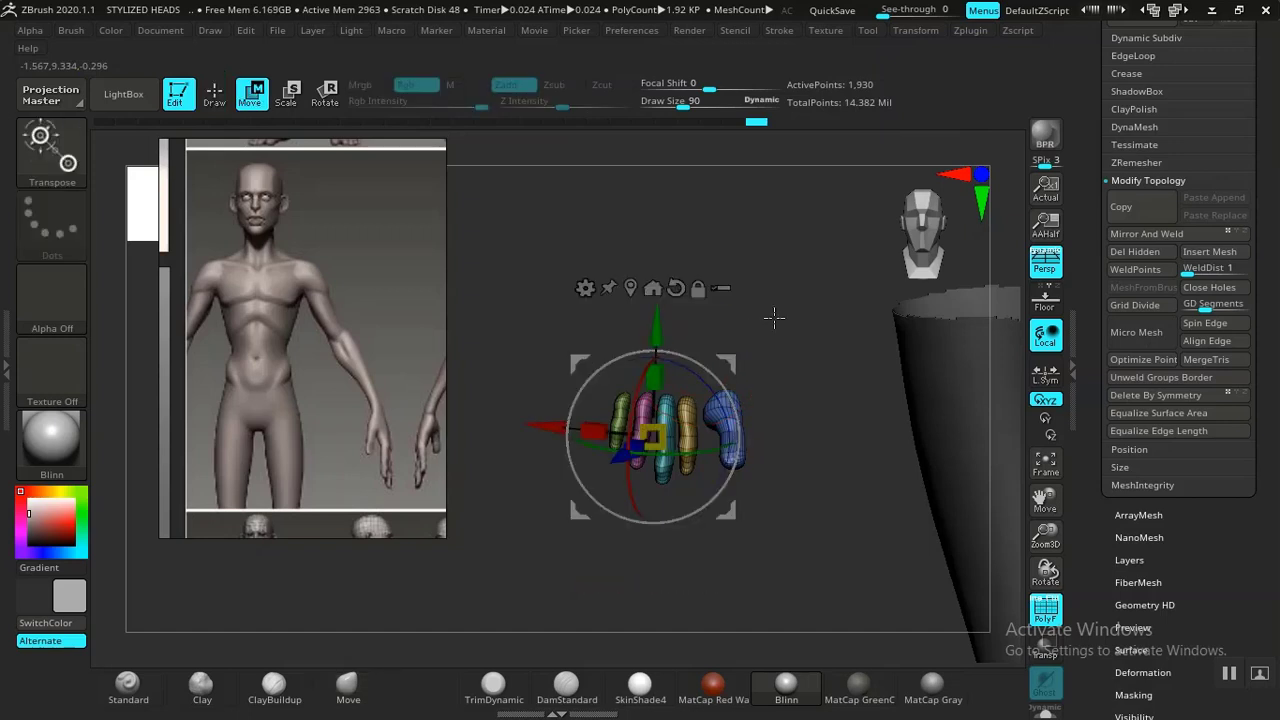
pyautogui.moveTo(774, 318); pyautogui.dragTo(772, 436)
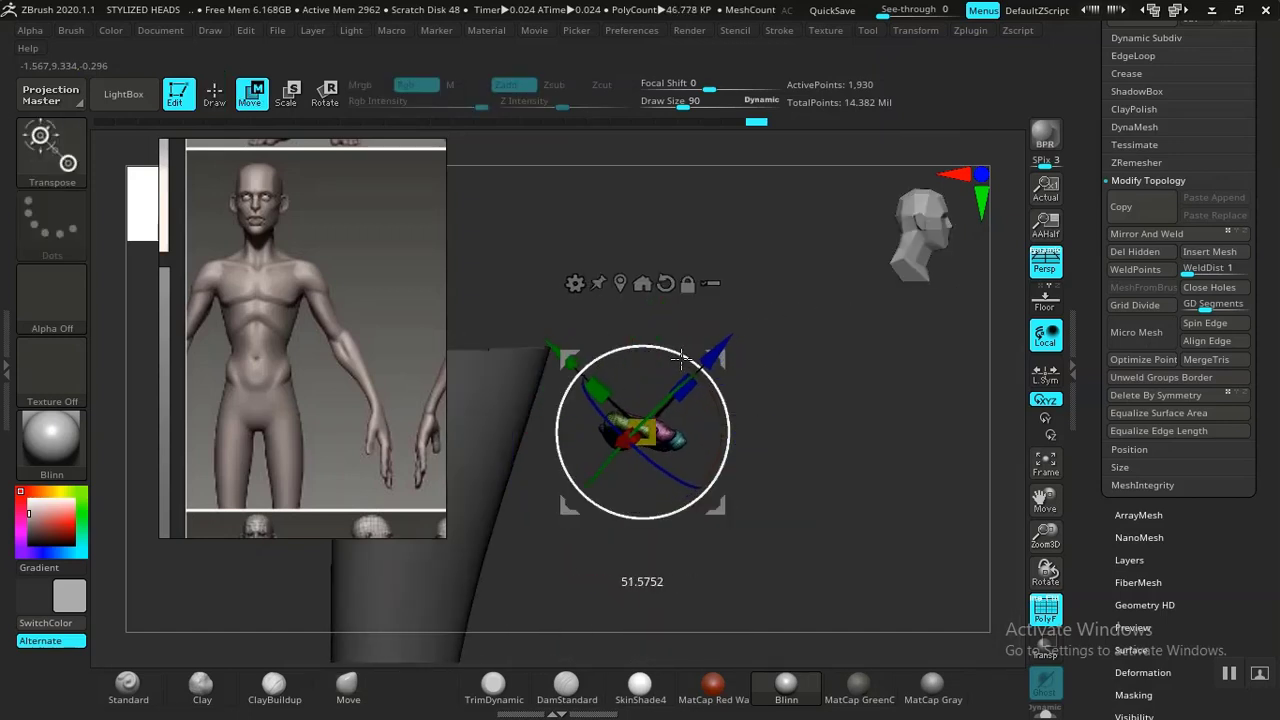
pyautogui.moveTo(814, 423); pyautogui.dragTo(663, 459)
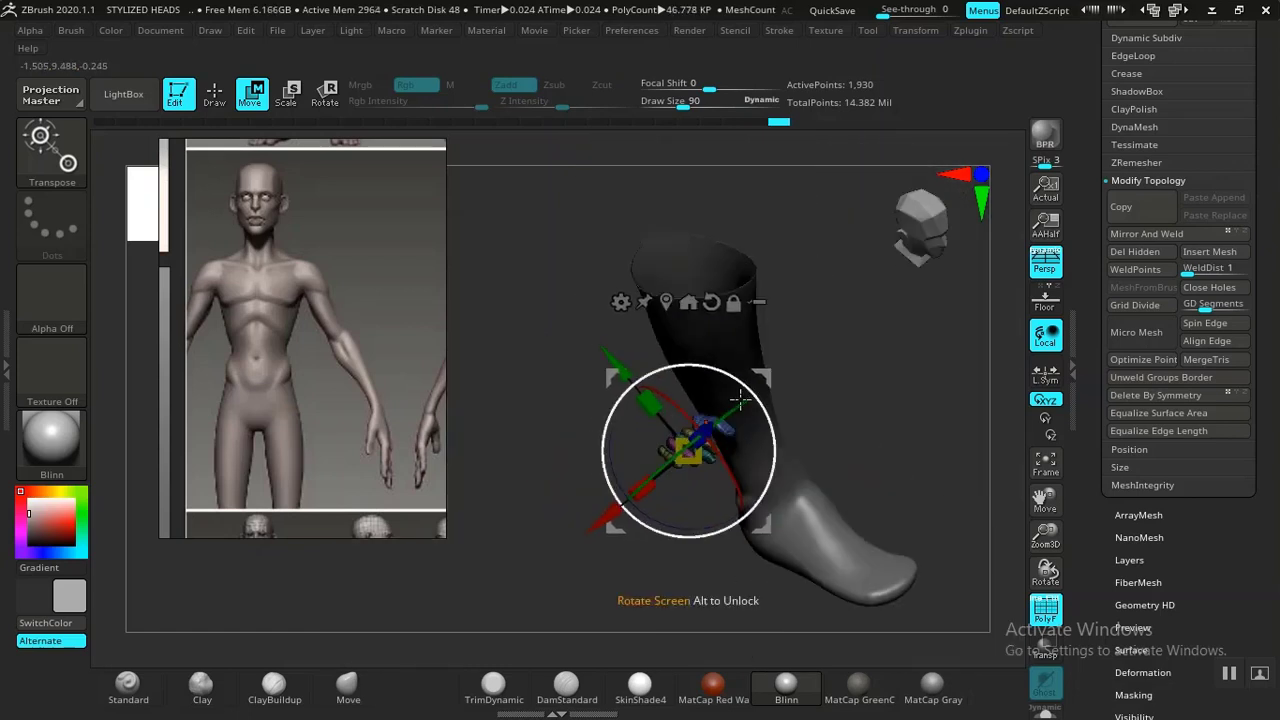
# Move the toe set down to the front of the foot, reset the gizmo orientation, and align the toes sideways with the foot's tip
pyautogui.moveTo(879, 386); pyautogui.dragTo(778, 623)
pyautogui.keyDown('alt'); pyautogui.moveTo(849, 557); pyautogui.dragTo(727, 382); pyautogui.keyUp('alt')
pyautogui.moveTo(864, 446); pyautogui.dragTo(780, 452)
pyautogui.click(645, 316)
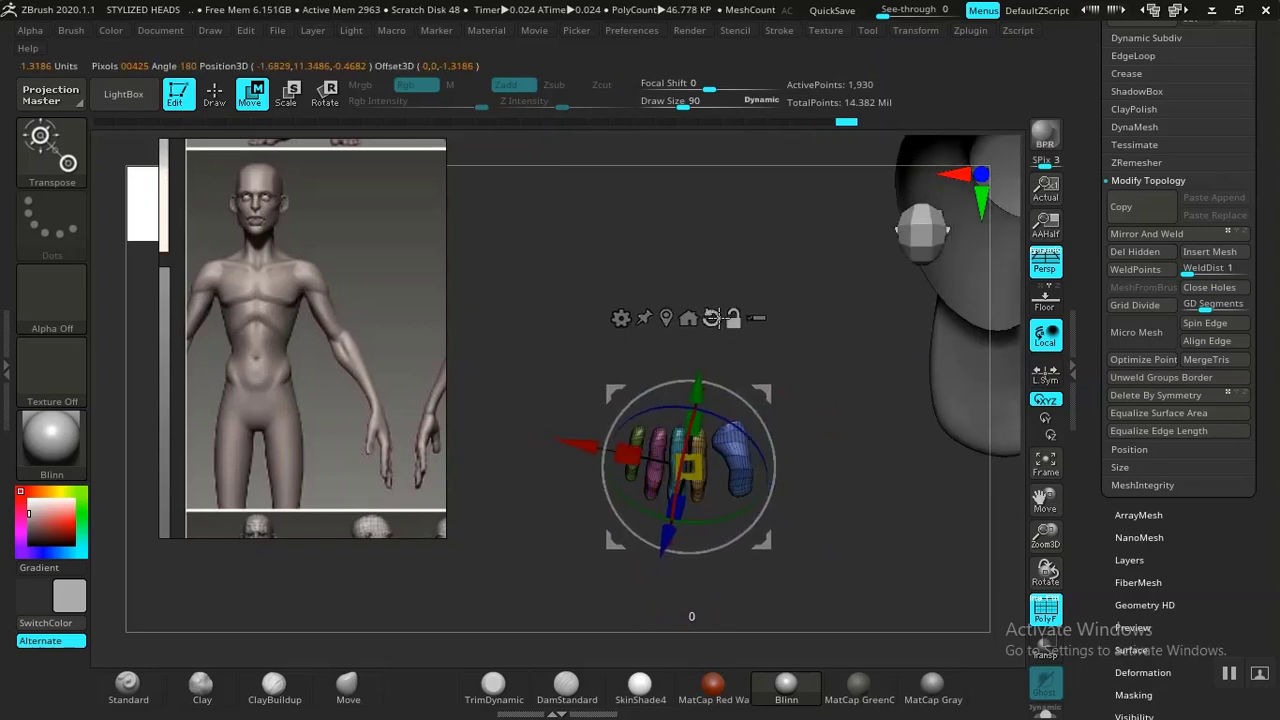
pyautogui.moveTo(570, 468); pyautogui.dragTo(851, 511)
pyautogui.keyDown('alt'); pyautogui.moveTo(711, 461); pyautogui.dragTo(463, 454); pyautogui.keyUp('alt')
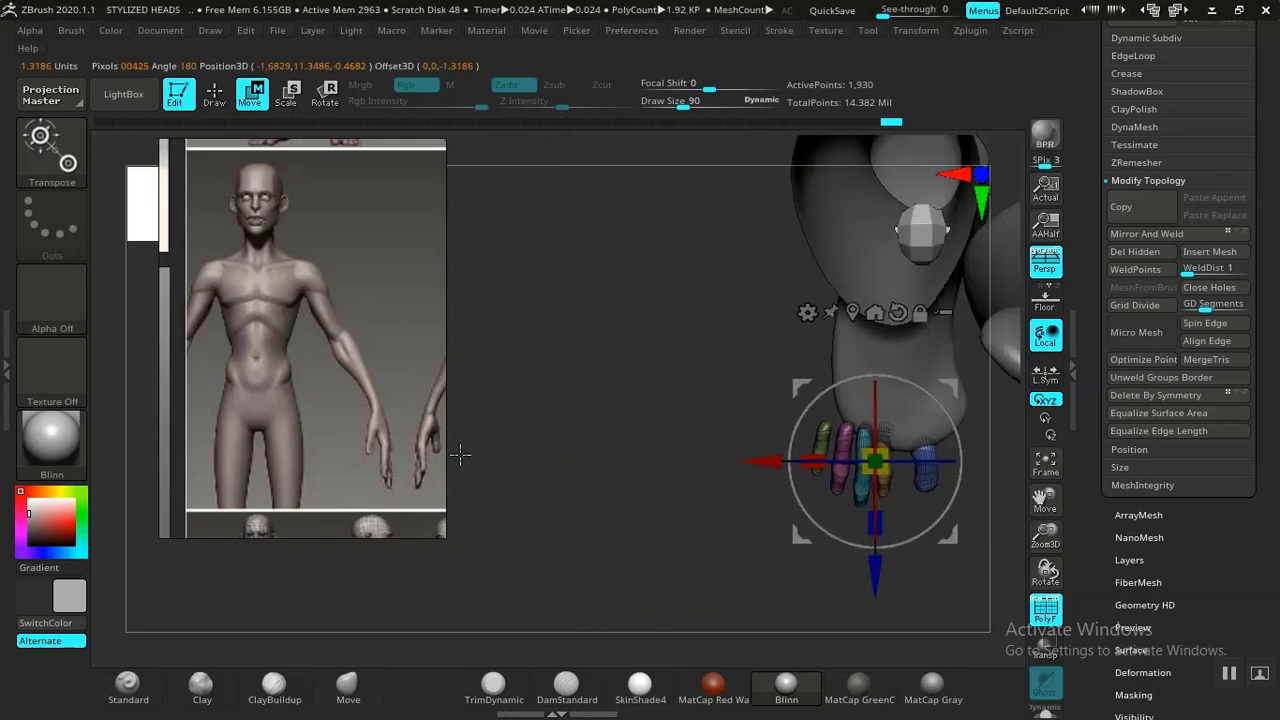
pyautogui.moveTo(572, 577); pyautogui.dragTo(842, 610)
pyautogui.moveTo(540, 465); pyautogui.dragTo(611, 471)
# Hide the polygroup display and fine-tune the toe set's height and tilt so it sits against the front of the foot
pyautogui.hotkey('shift', 'f')
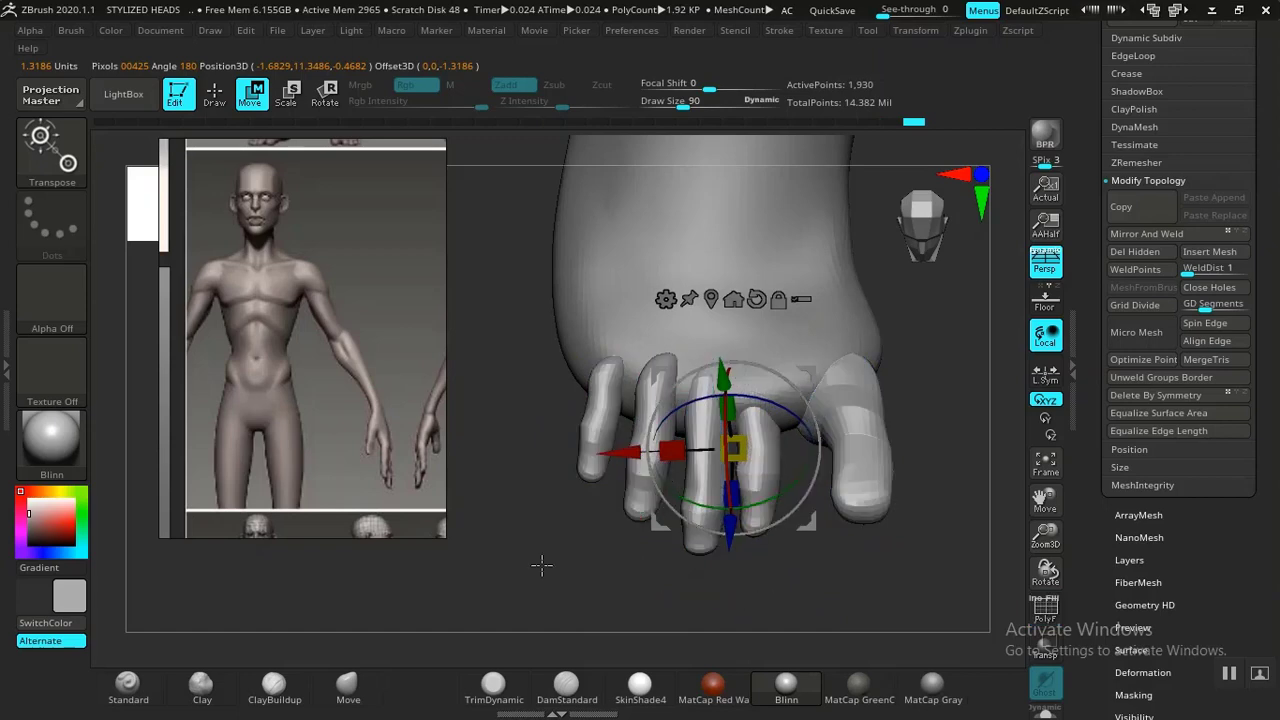
pyautogui.moveTo(537, 577); pyautogui.dragTo(483, 612)
pyautogui.moveTo(911, 575); pyautogui.dragTo(735, 503)
pyautogui.moveTo(902, 481)
pyautogui.mouseDown()
pyautogui.moveTo(951, 443)
pyautogui.moveTo(899, 460)
pyautogui.mouseUp()
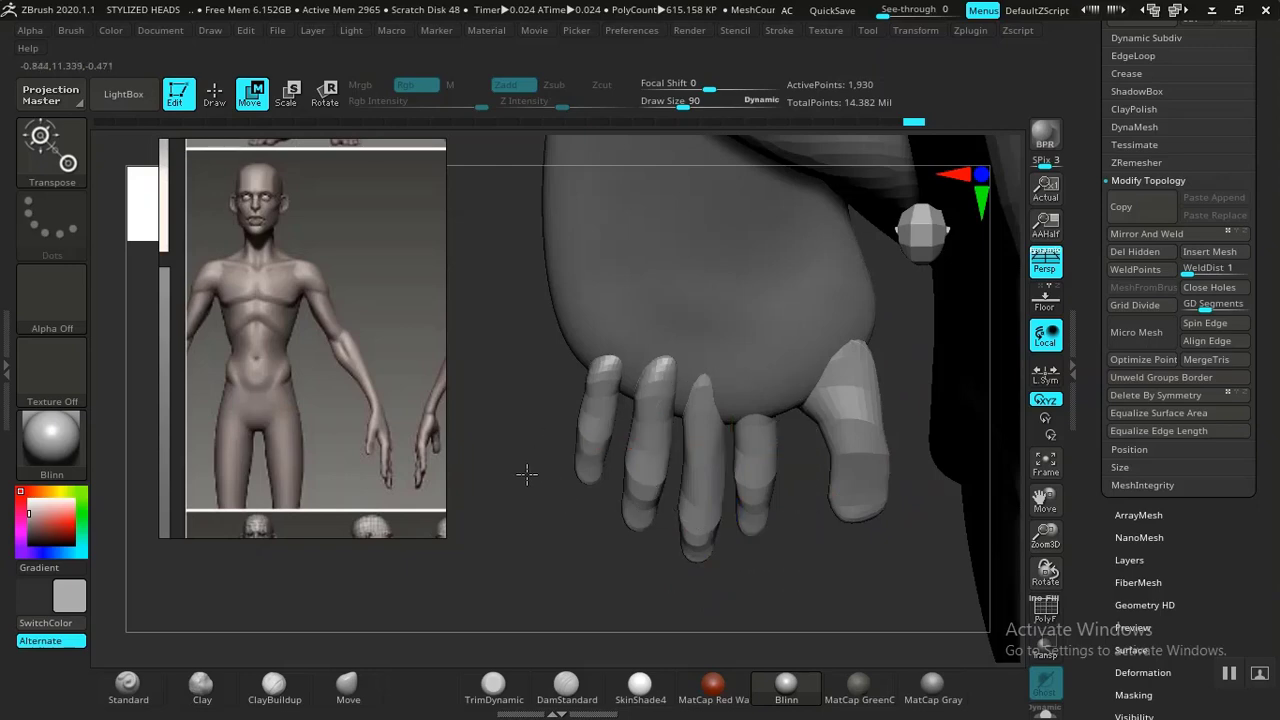
pyautogui.moveTo(528, 509); pyautogui.dragTo(822, 466)
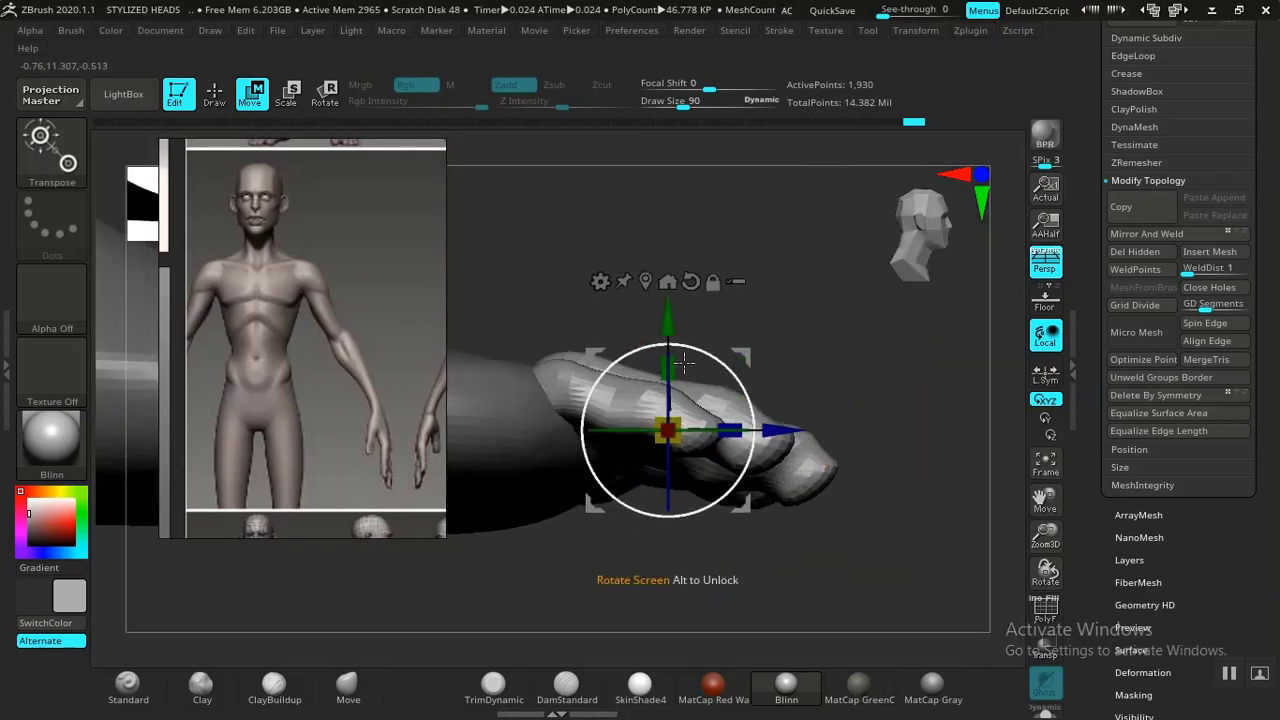
pyautogui.moveTo(667, 321); pyautogui.dragTo(667, 342)
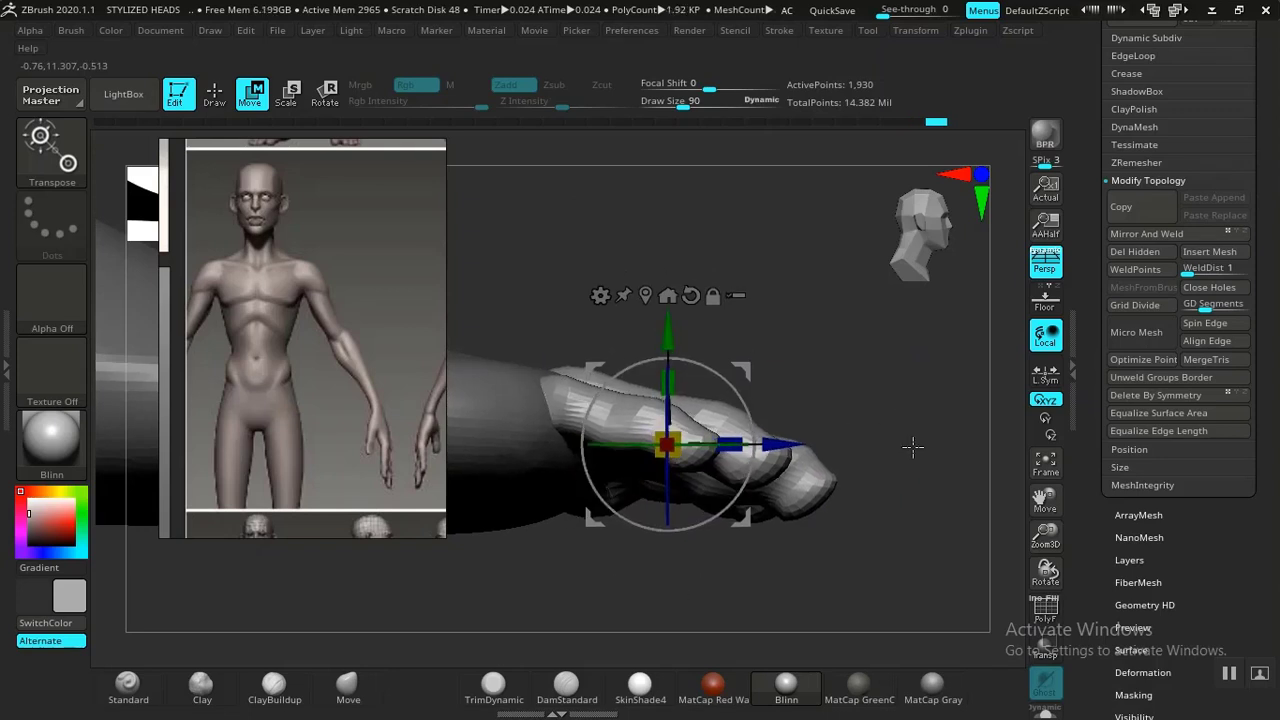
pyautogui.moveTo(912, 447); pyautogui.dragTo(877, 466)
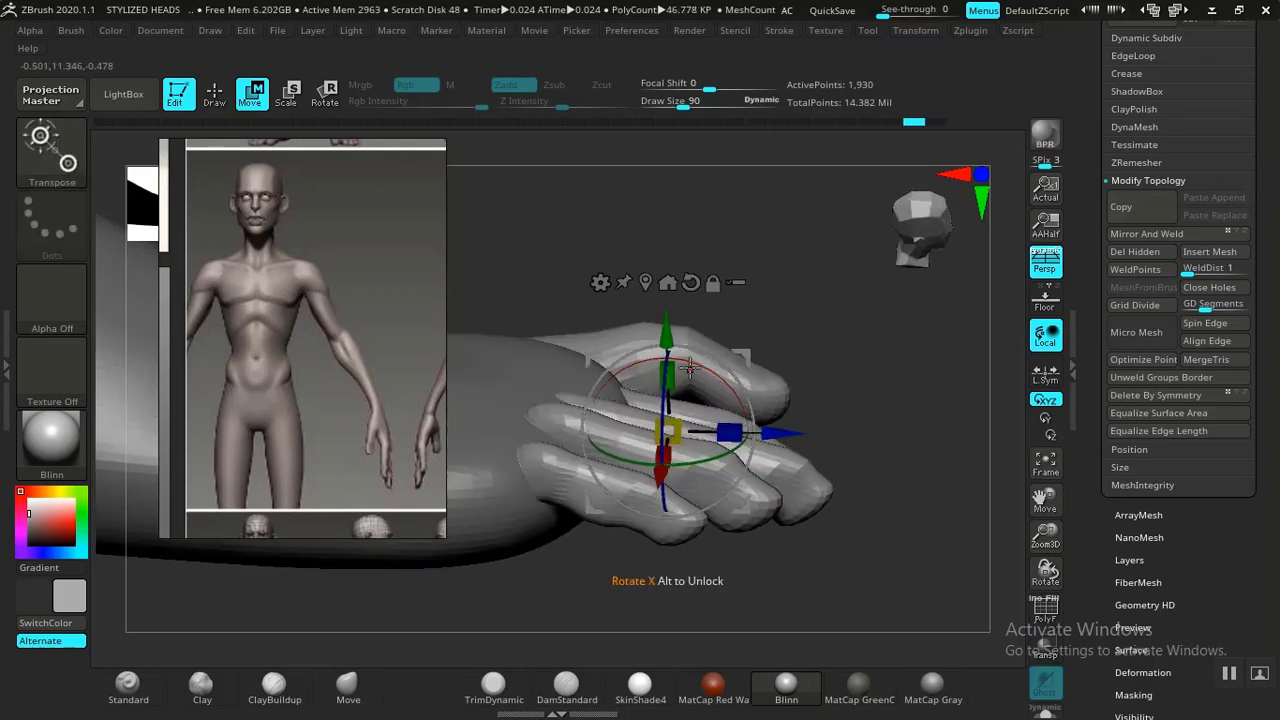
pyautogui.moveTo(679, 372); pyautogui.dragTo(677, 336)
pyautogui.moveTo(726, 381); pyautogui.dragTo(719, 379)
pyautogui.moveTo(925, 408); pyautogui.dragTo(873, 481)
# Mask every toe except the little toe and rotate the little toe slightly
pyautogui.press('q')
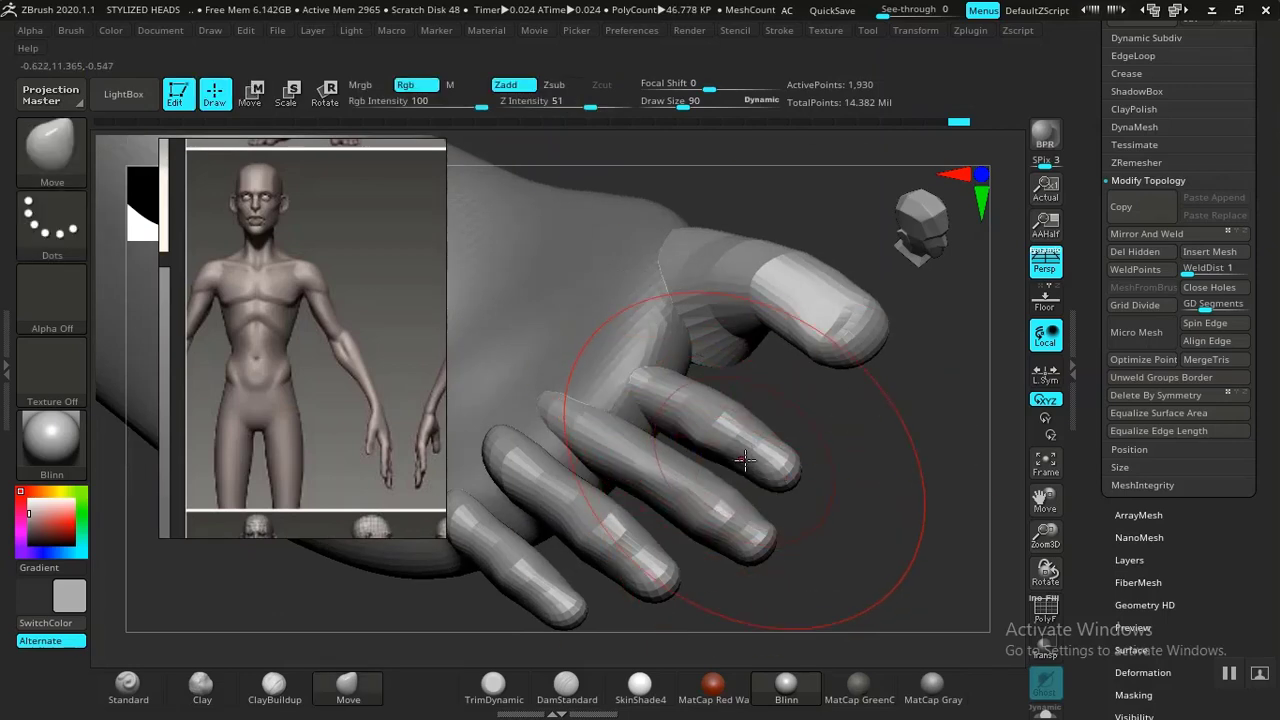
pyautogui.press('w')
pyautogui.moveTo(926, 388); pyautogui.dragTo(1010, 267)
pyautogui.keyDown('ctrl'); pyautogui.click(617, 457); pyautogui.keyUp('ctrl')
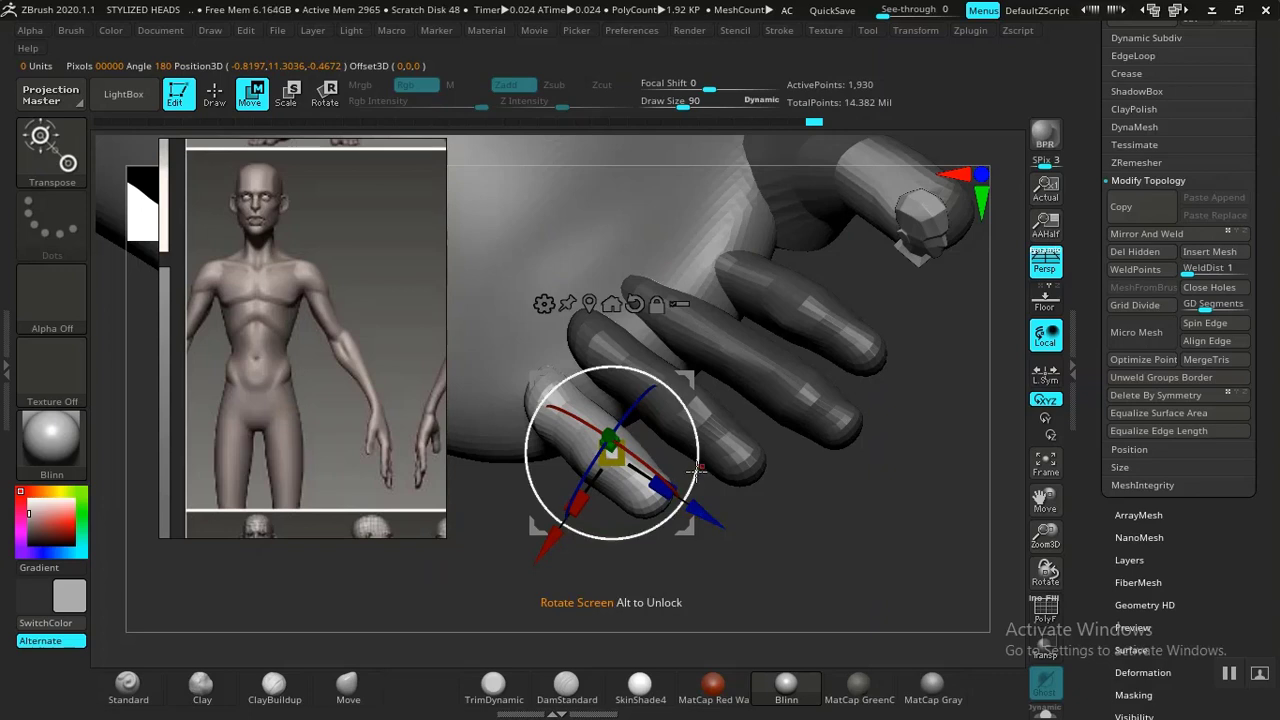
pyautogui.moveTo(698, 476); pyautogui.dragTo(702, 459)
# Reshape the little toe with the Move brush, pulling its base back into the outer edge of the foot
pyautogui.moveTo(826, 538); pyautogui.dragTo(785, 444)
pyautogui.press('q')
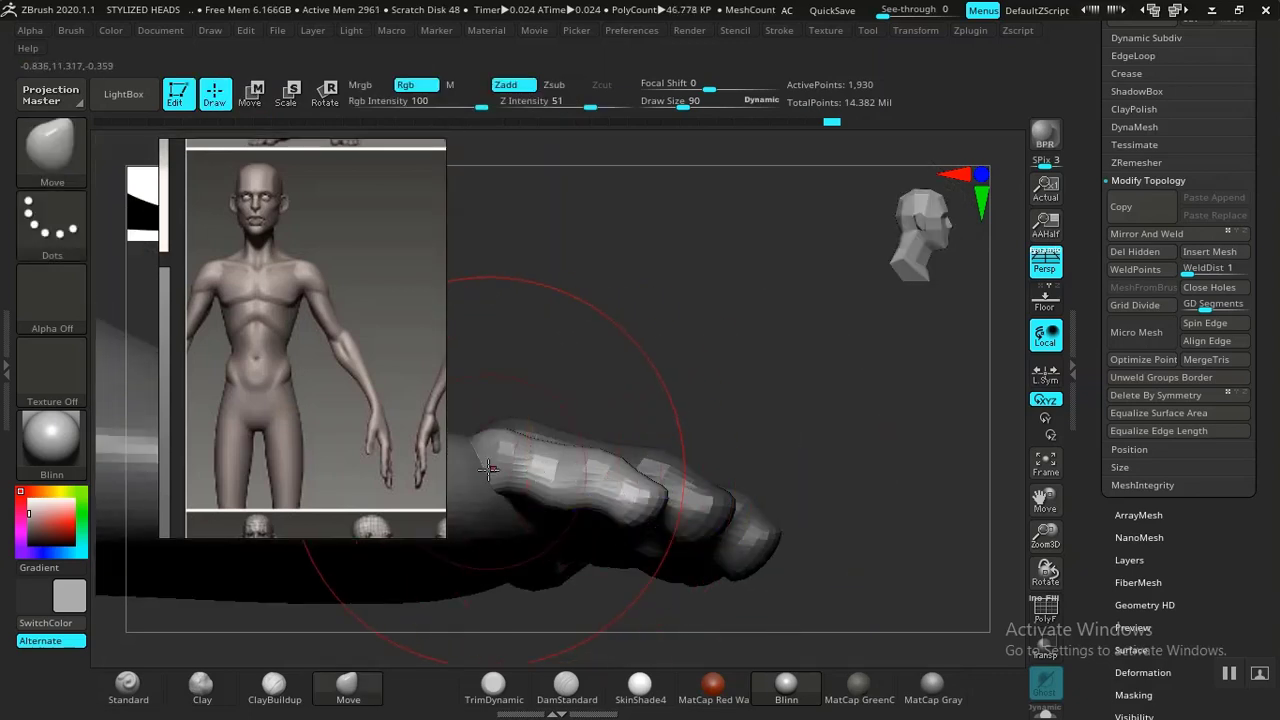
pyautogui.moveTo(526, 471); pyautogui.dragTo(497, 485)
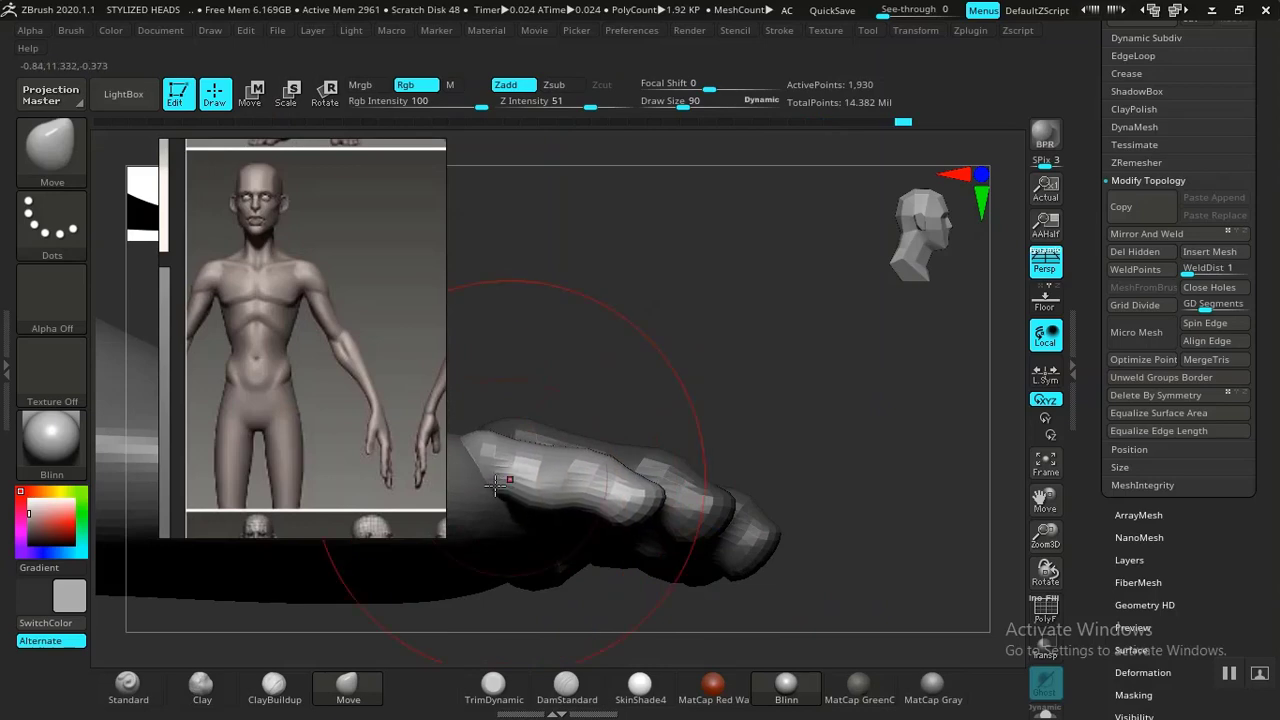
pyautogui.moveTo(762, 519)
pyautogui.mouseDown()
pyautogui.moveTo(857, 534)
pyautogui.moveTo(766, 543)
pyautogui.moveTo(763, 499)
pyautogui.mouseUp()
pyautogui.moveTo(700, 440)
pyautogui.keyDown('shift'); pyautogui.mouseDown()
pyautogui.moveTo(726, 437)
pyautogui.moveTo(716, 450)
pyautogui.mouseUp(); pyautogui.keyUp('shift')
pyautogui.keyDown('alt'); pyautogui.moveTo(437, 606); pyautogui.dragTo(687, 464); pyautogui.keyUp('alt')
pyautogui.moveTo(667, 565)
pyautogui.mouseDown()
pyautogui.moveTo(683, 492)
pyautogui.moveTo(886, 484)
pyautogui.moveTo(880, 522)
pyautogui.mouseUp()
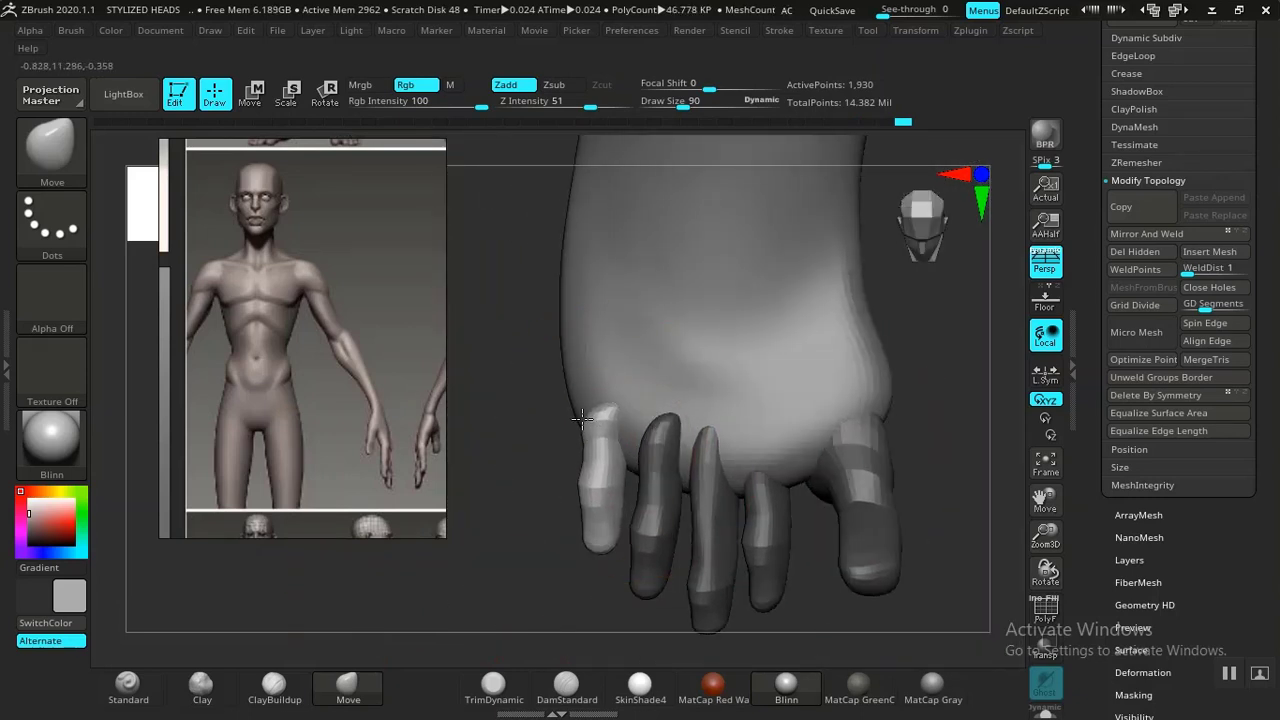
pyautogui.moveTo(598, 411); pyautogui.dragTo(591, 409)
pyautogui.moveTo(556, 519)
pyautogui.mouseDown()
pyautogui.moveTo(531, 537)
pyautogui.moveTo(540, 519)
pyautogui.mouseUp()
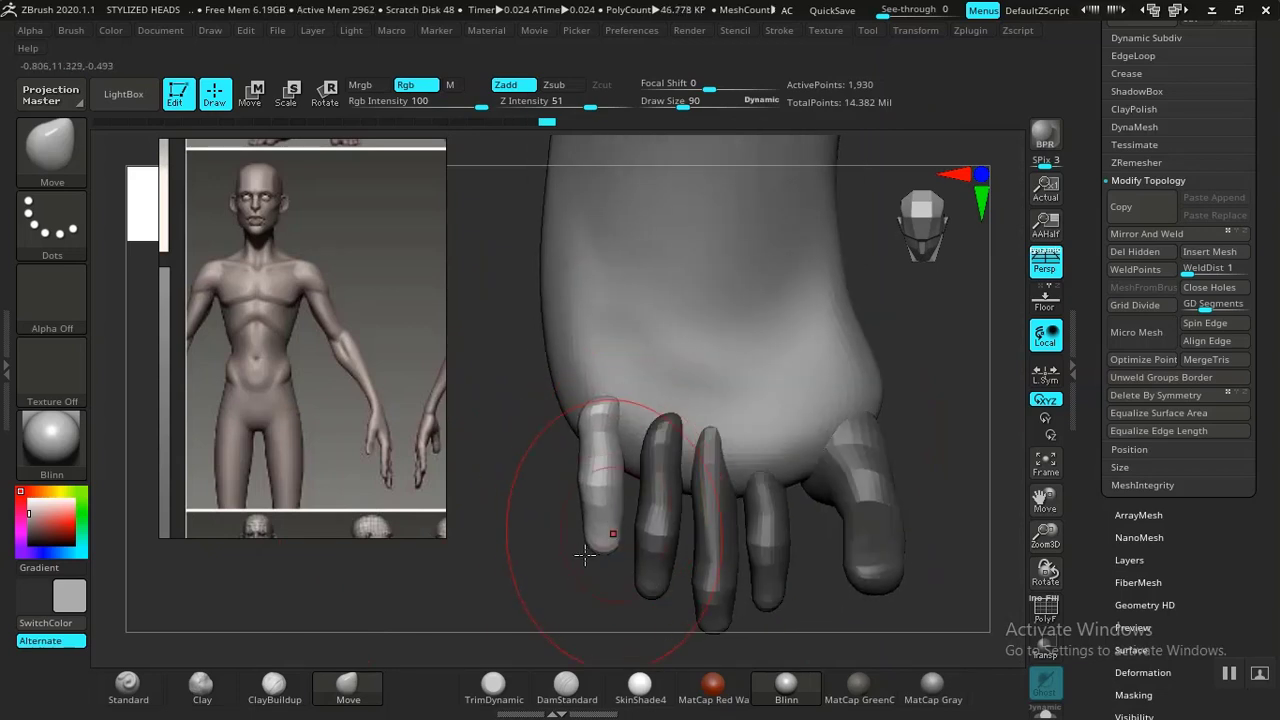
# Mask every toe except the one beside the little toe and rotate that toe slightly
pyautogui.press('w')
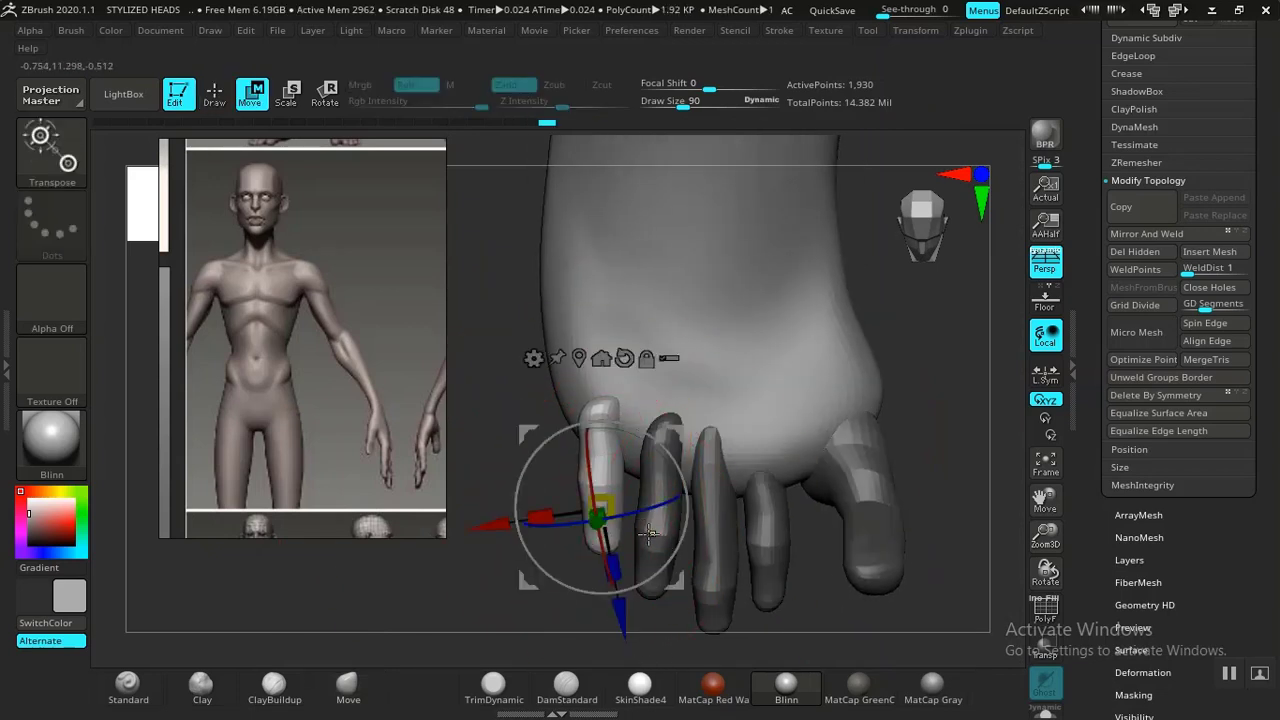
pyautogui.click(645, 523)
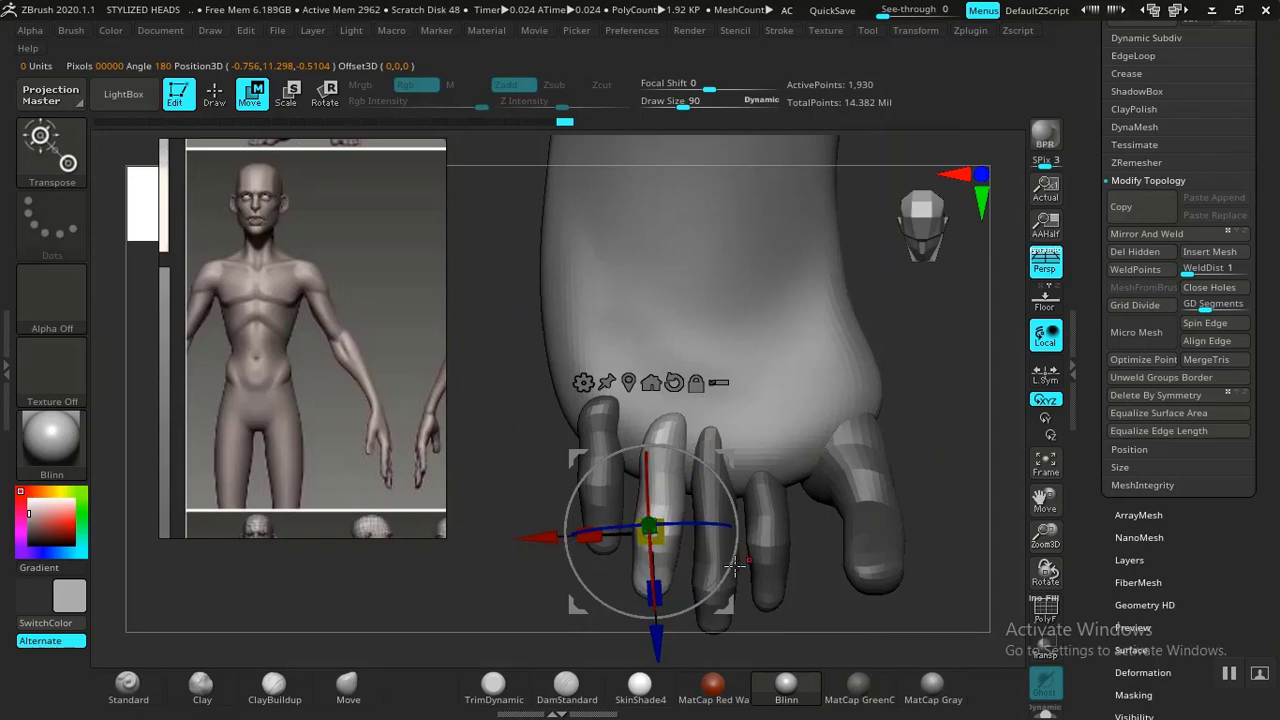
pyautogui.moveTo(735, 566); pyautogui.dragTo(745, 566)
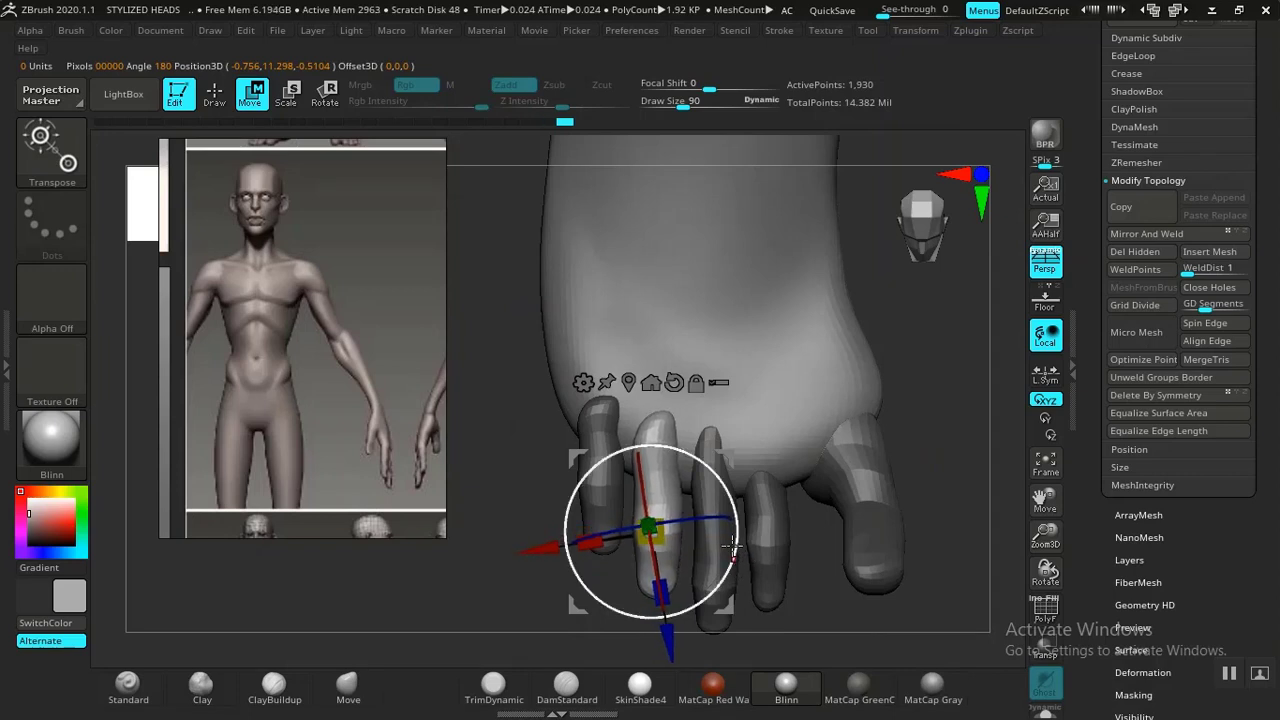
# Reshape the unmasked toe beside the little toe with the Move brush, refining its profile and the way it meets the foot
pyautogui.press('q')
pyautogui.moveTo(513, 597)
pyautogui.mouseDown()
pyautogui.moveTo(560, 580)
pyautogui.moveTo(623, 491)
pyautogui.mouseUp()
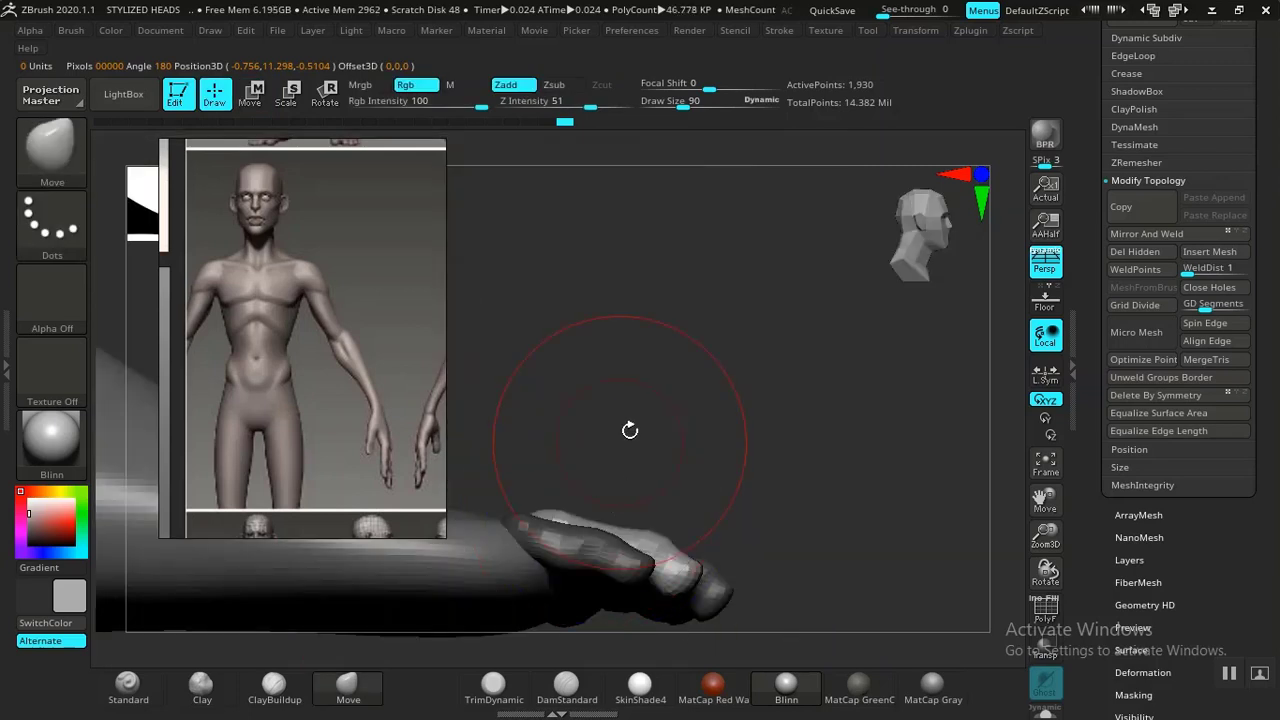
pyautogui.moveTo(630, 430)
pyautogui.mouseDown()
pyautogui.moveTo(545, 513)
pyautogui.moveTo(541, 501)
pyautogui.mouseUp()
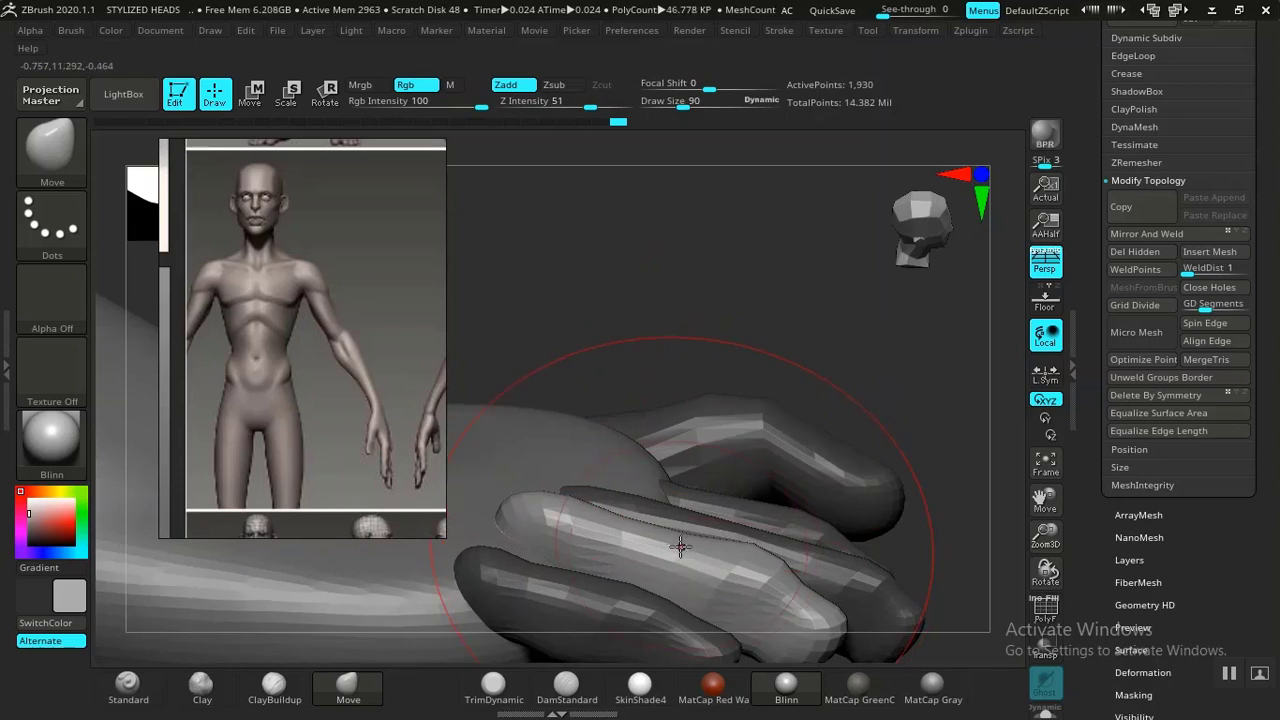
pyautogui.press('p')
pyautogui.press('p')
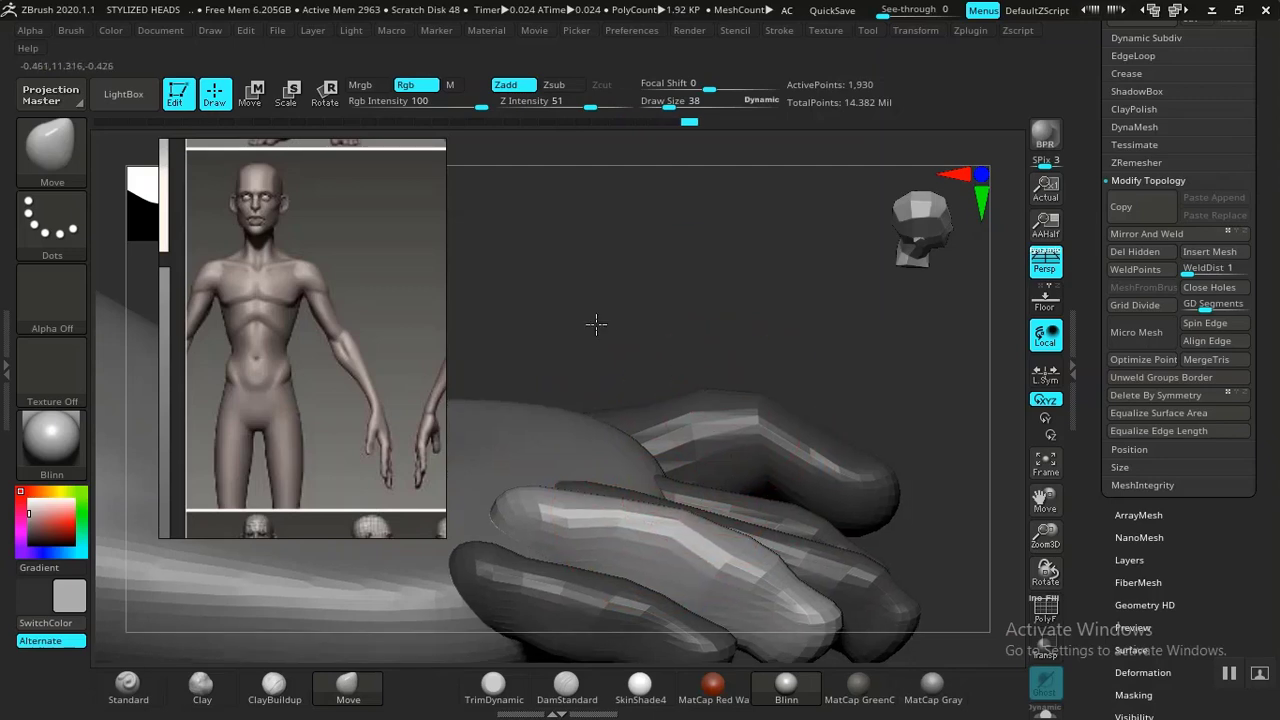
pyautogui.keyDown('alt'); pyautogui.moveTo(594, 323); pyautogui.dragTo(706, 410); pyautogui.keyUp('alt')
pyautogui.moveTo(706, 458); pyautogui.dragTo(676, 540)
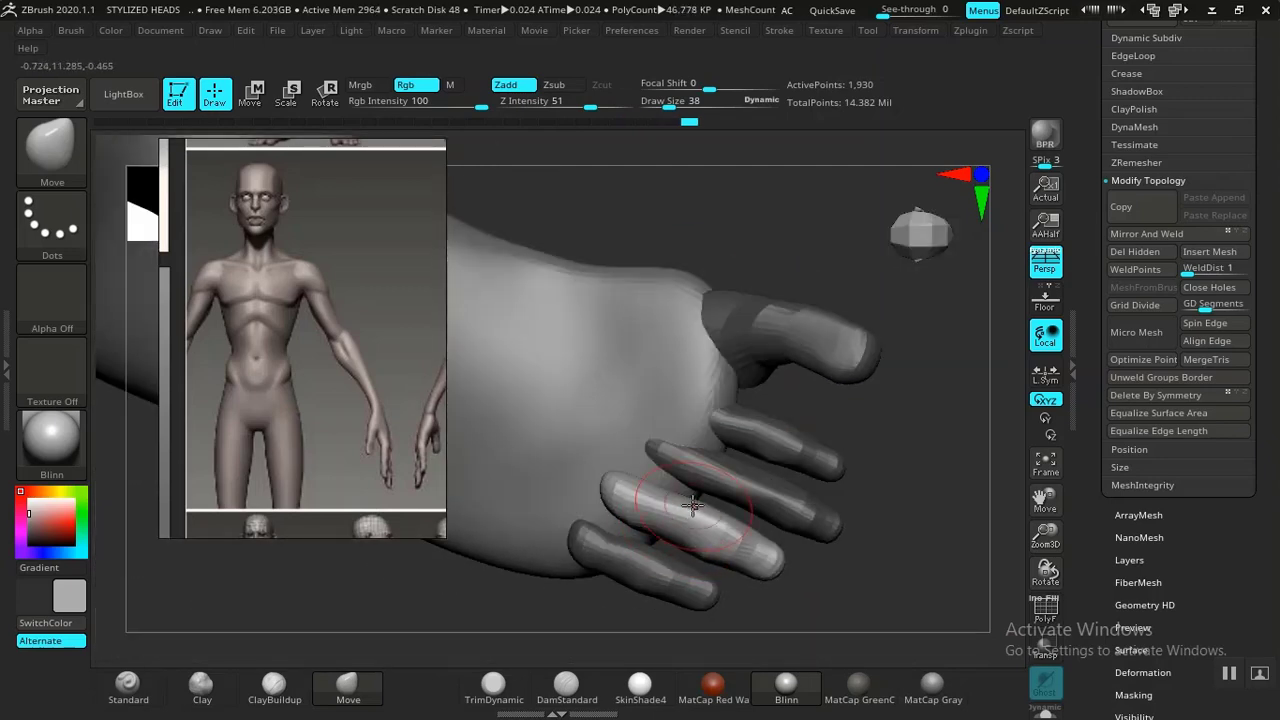
pyautogui.moveTo(886, 469); pyautogui.dragTo(714, 515)
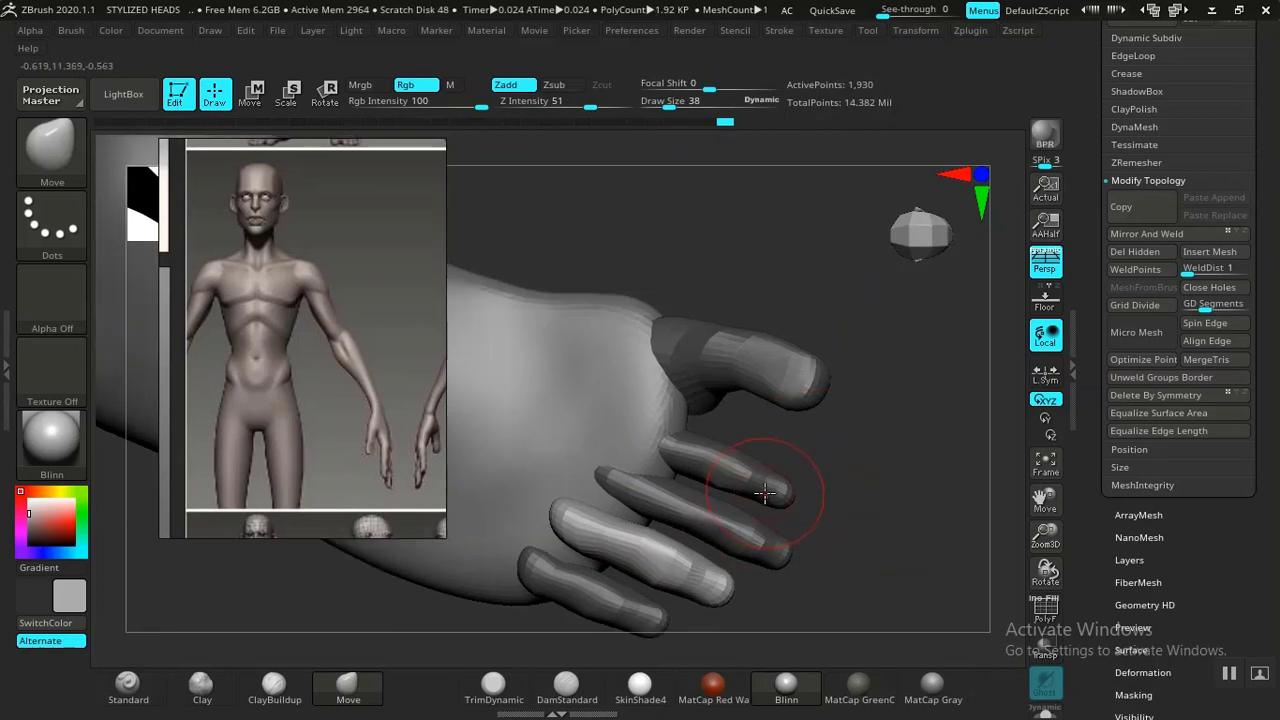
# Mask every toe except the middle toe and reshape that toe's base and curve with the Move brush
pyautogui.press('w')
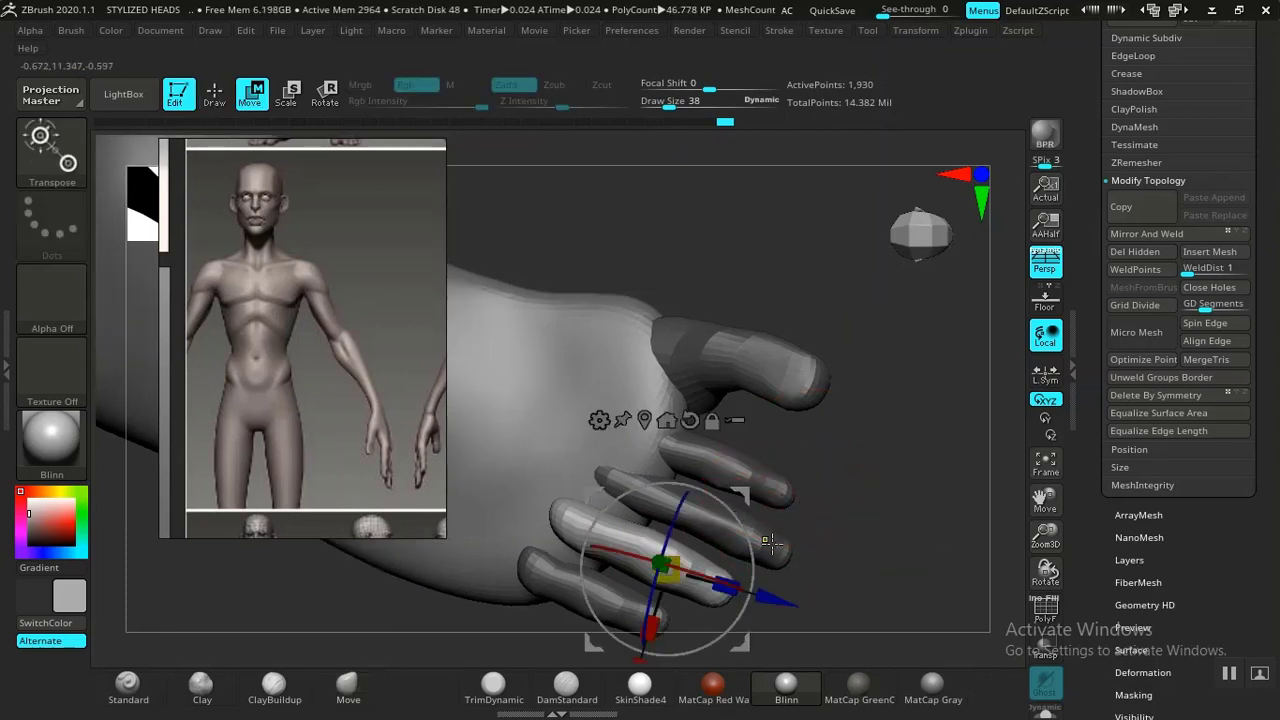
pyautogui.keyDown('ctrl'); pyautogui.click(723, 510); pyautogui.keyUp('ctrl')
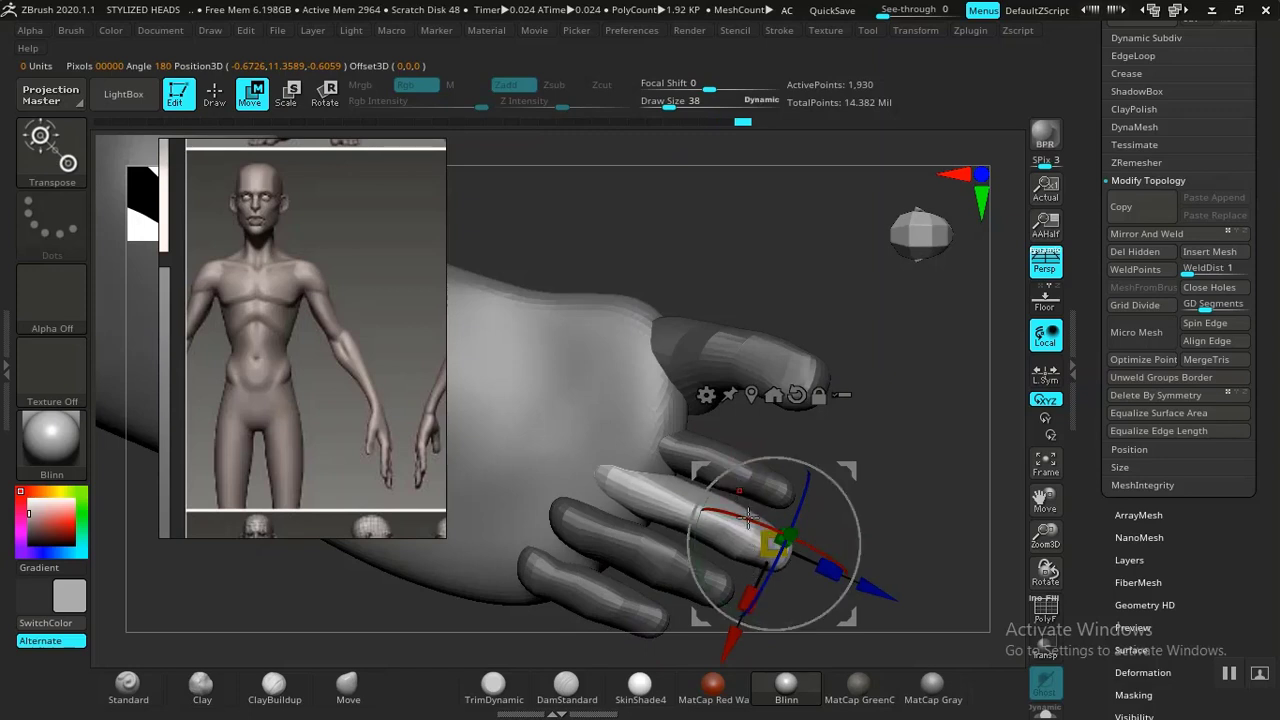
pyautogui.press('q')
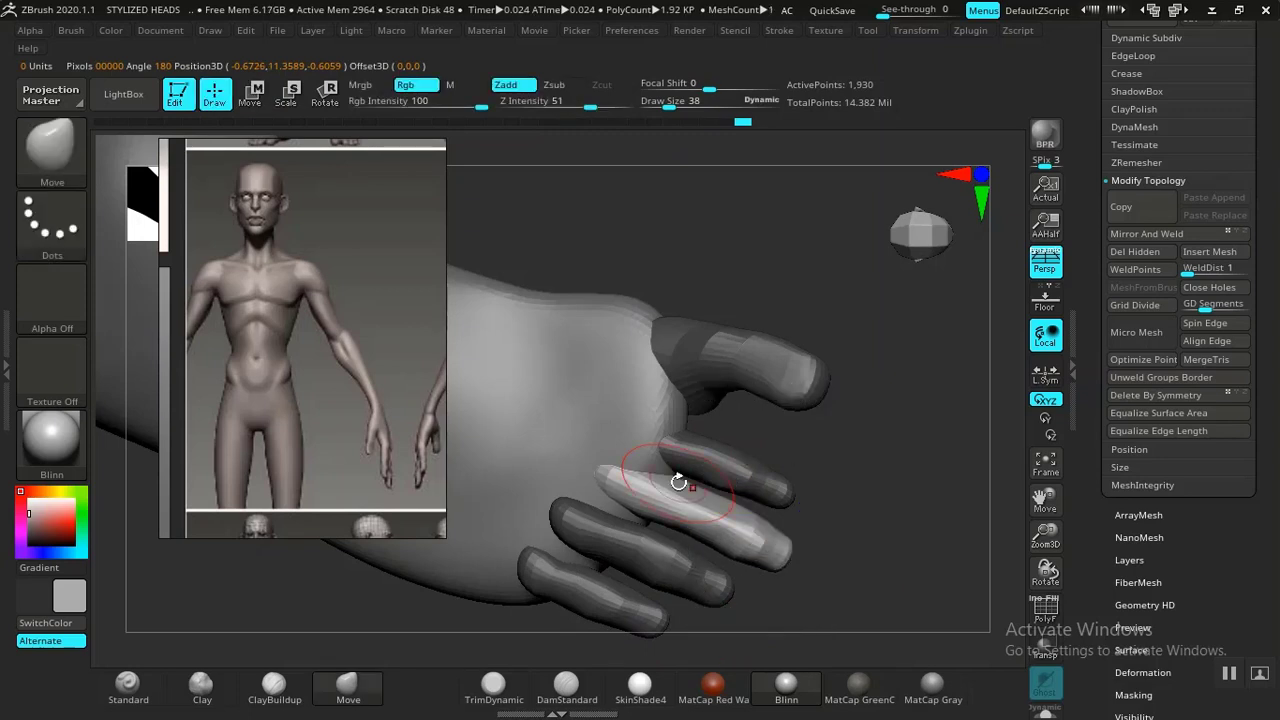
pyautogui.moveTo(821, 445); pyautogui.dragTo(630, 488)
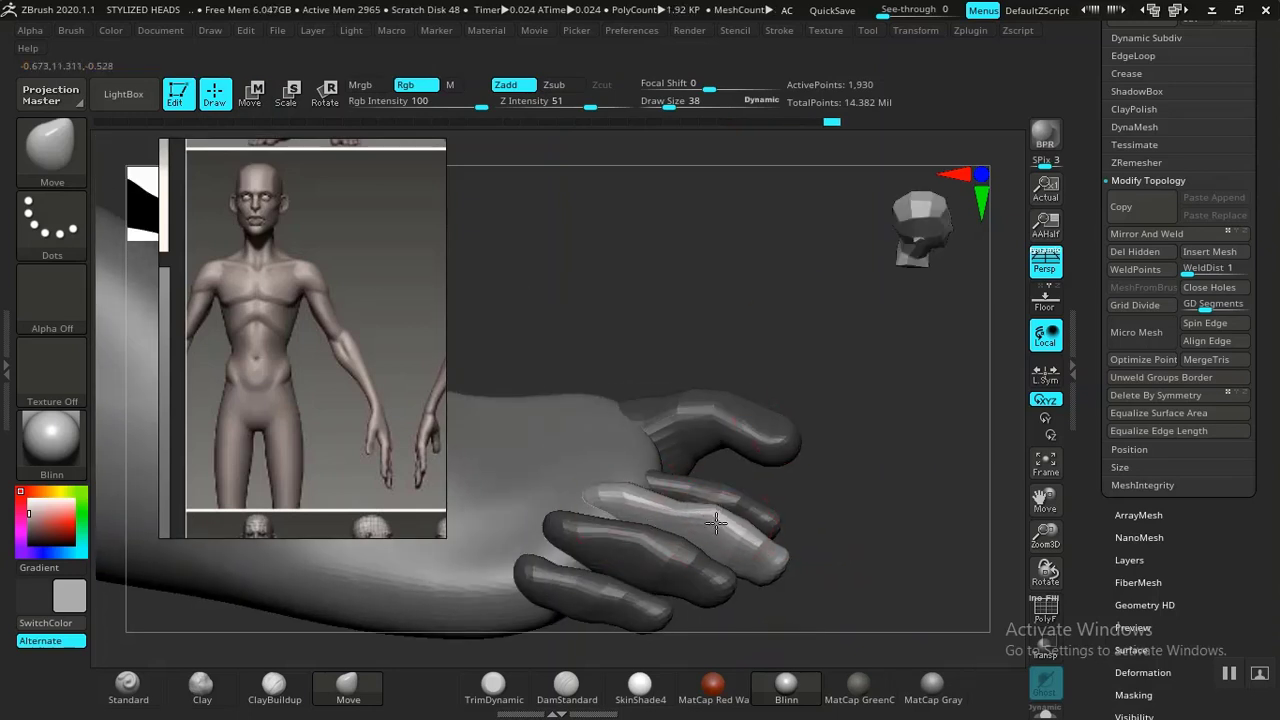
pyautogui.moveTo(808, 548); pyautogui.dragTo(814, 526)
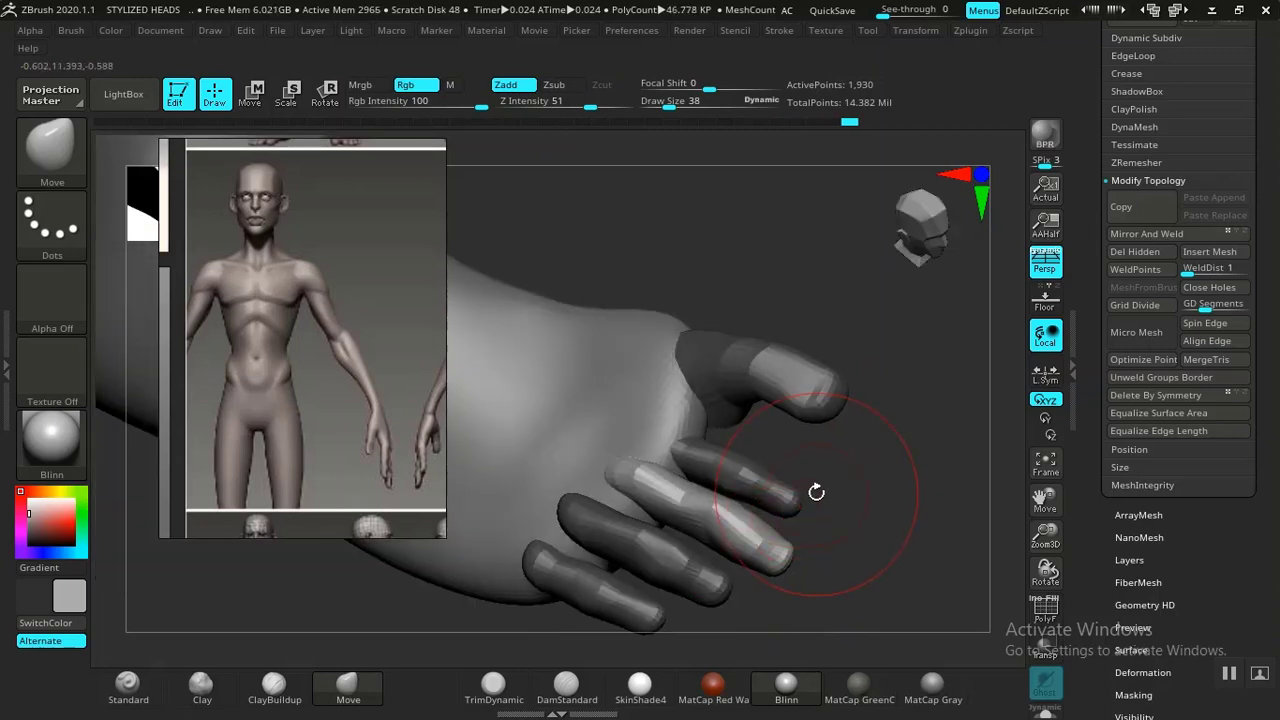
# Mask every toe except the one beside the big toe, reset the gizmo's orientation, and reposition and raise that toe
pyautogui.press('w')
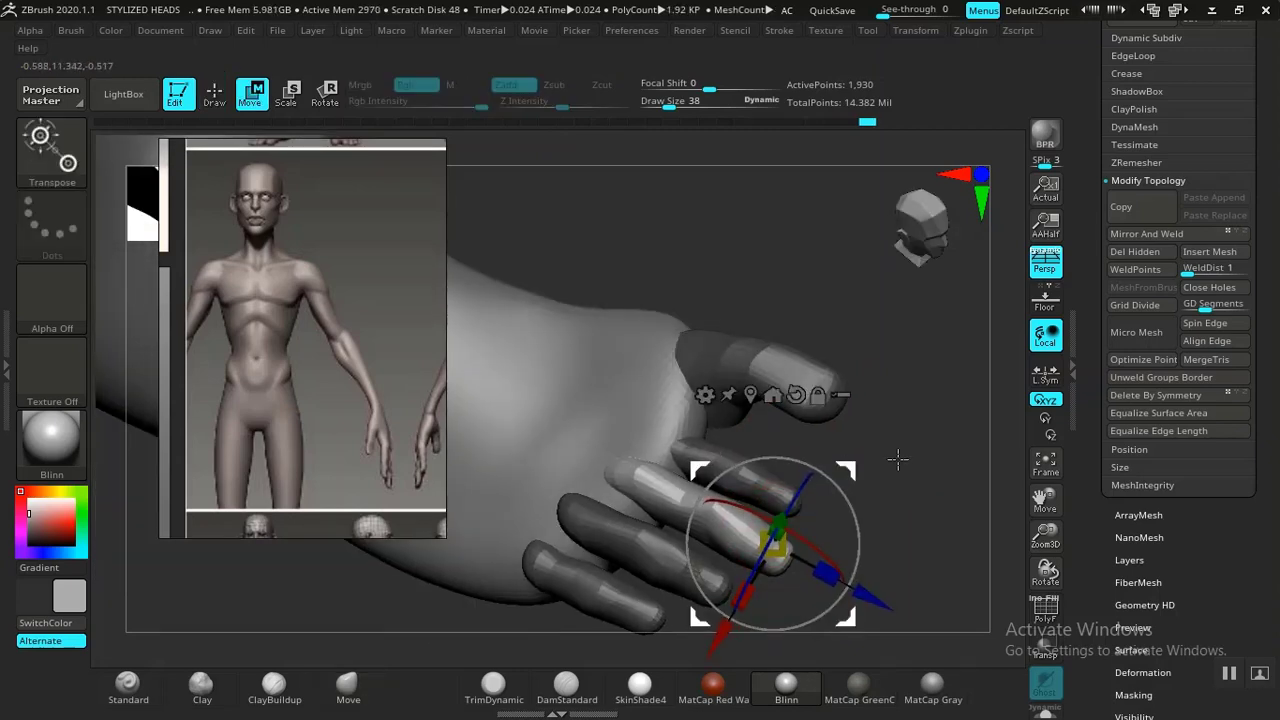
pyautogui.keyDown('alt'); pyautogui.moveTo(897, 462); pyautogui.dragTo(928, 672); pyautogui.keyUp('alt')
pyautogui.click(660, 327)
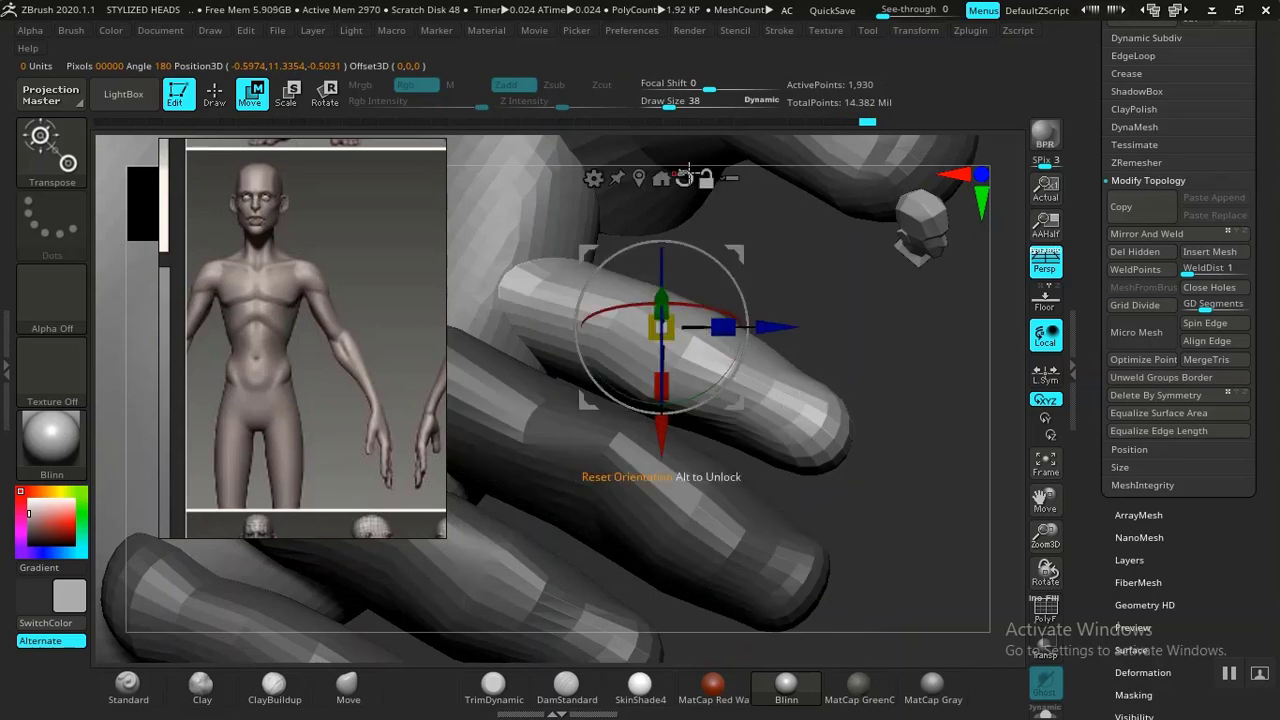
pyautogui.keyDown('alt'); pyautogui.click(685, 180); pyautogui.keyUp('alt')
pyautogui.moveTo(645, 393); pyautogui.dragTo(599, 501)
pyautogui.moveTo(612, 428); pyautogui.dragTo(803, 410)
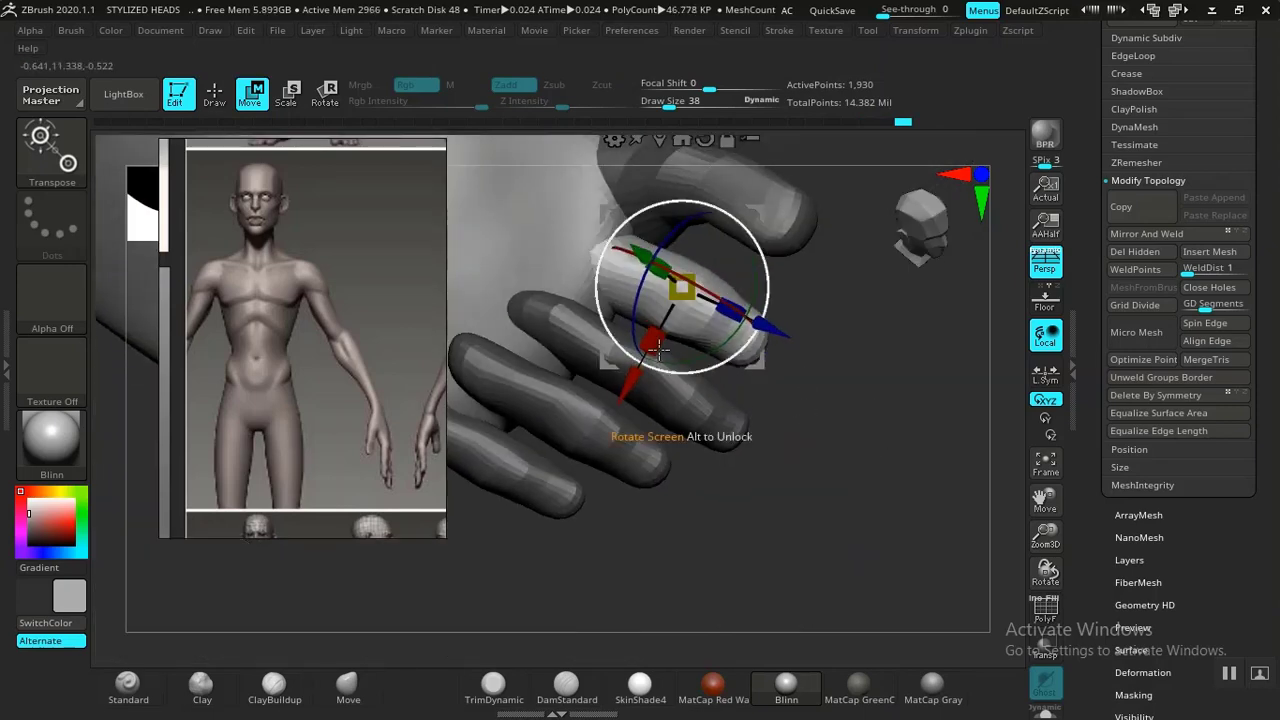
pyautogui.moveTo(653, 339); pyautogui.dragTo(662, 340)
pyautogui.moveTo(853, 449); pyautogui.dragTo(882, 447)
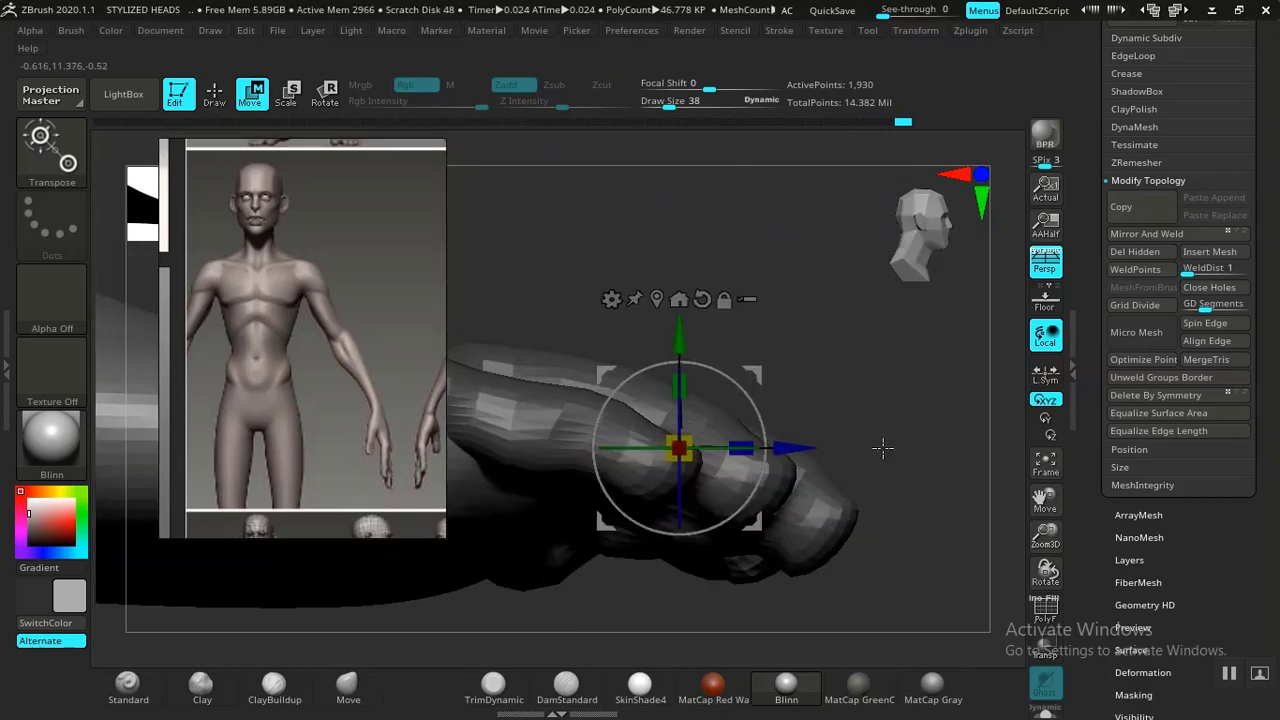
pyautogui.moveTo(885, 355); pyautogui.dragTo(830, 470)
pyautogui.moveTo(686, 384); pyautogui.dragTo(680, 350)
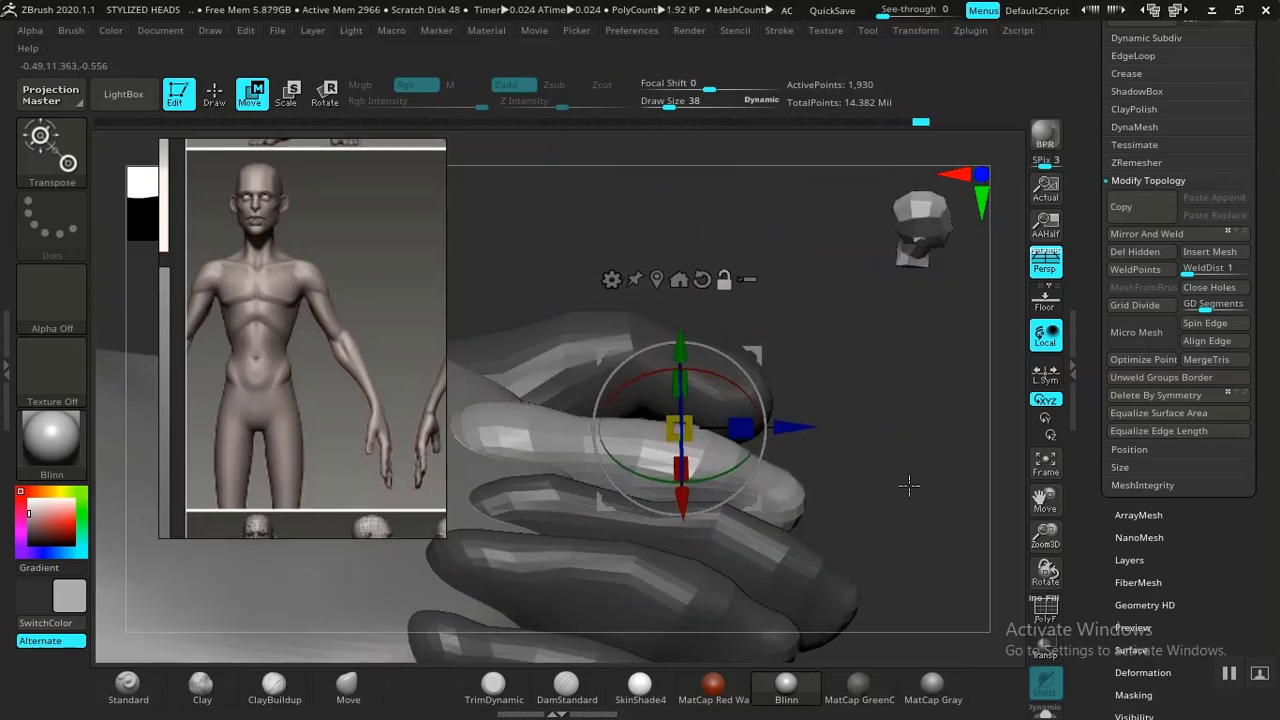
pyautogui.moveTo(907, 489); pyautogui.dragTo(735, 430)
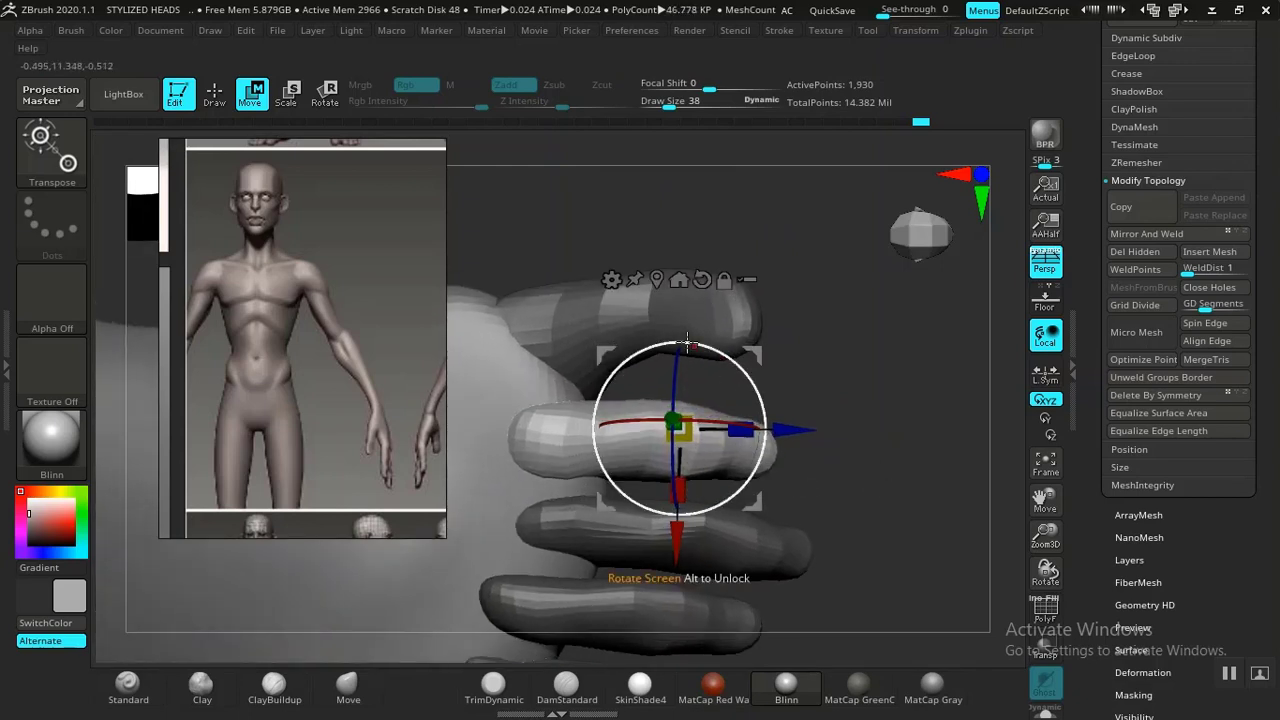
# Mask every toe except the big toe, rotate it inward toward the other toes and adjust its length slightly
pyautogui.keyDown('ctrl'); pyautogui.click(580, 305); pyautogui.keyUp('ctrl')
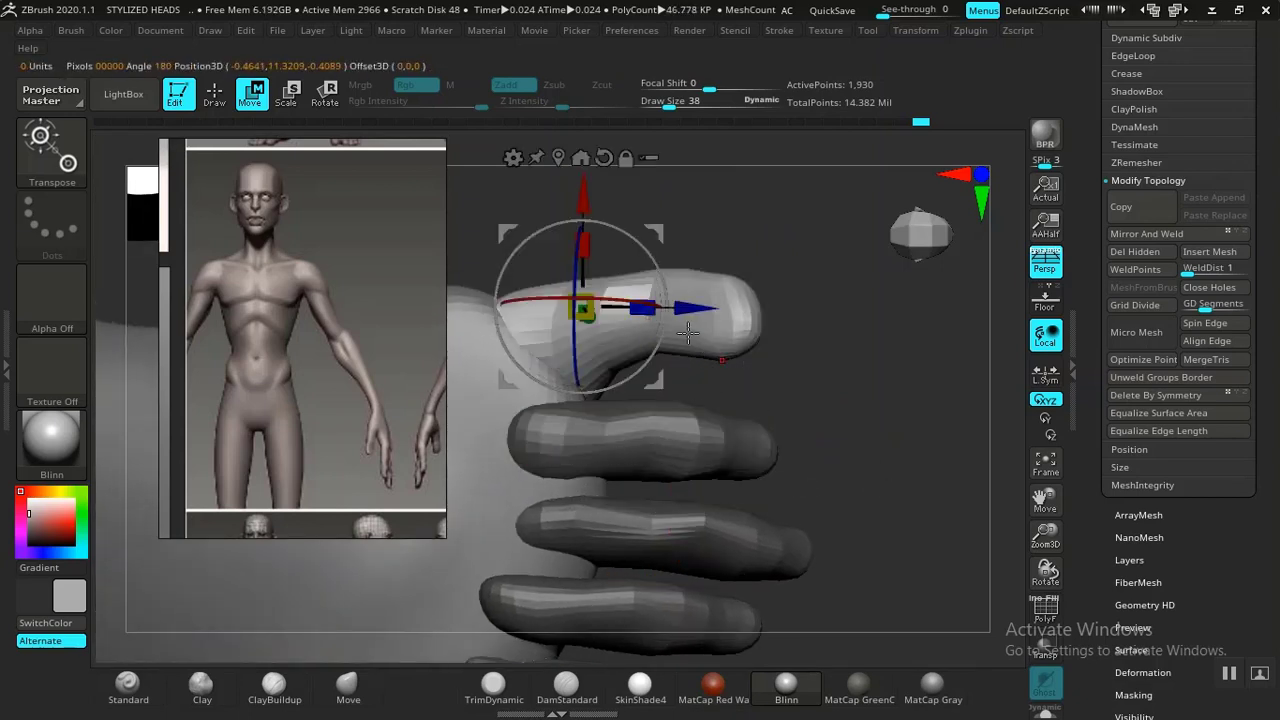
pyautogui.moveTo(662, 285); pyautogui.dragTo(666, 301)
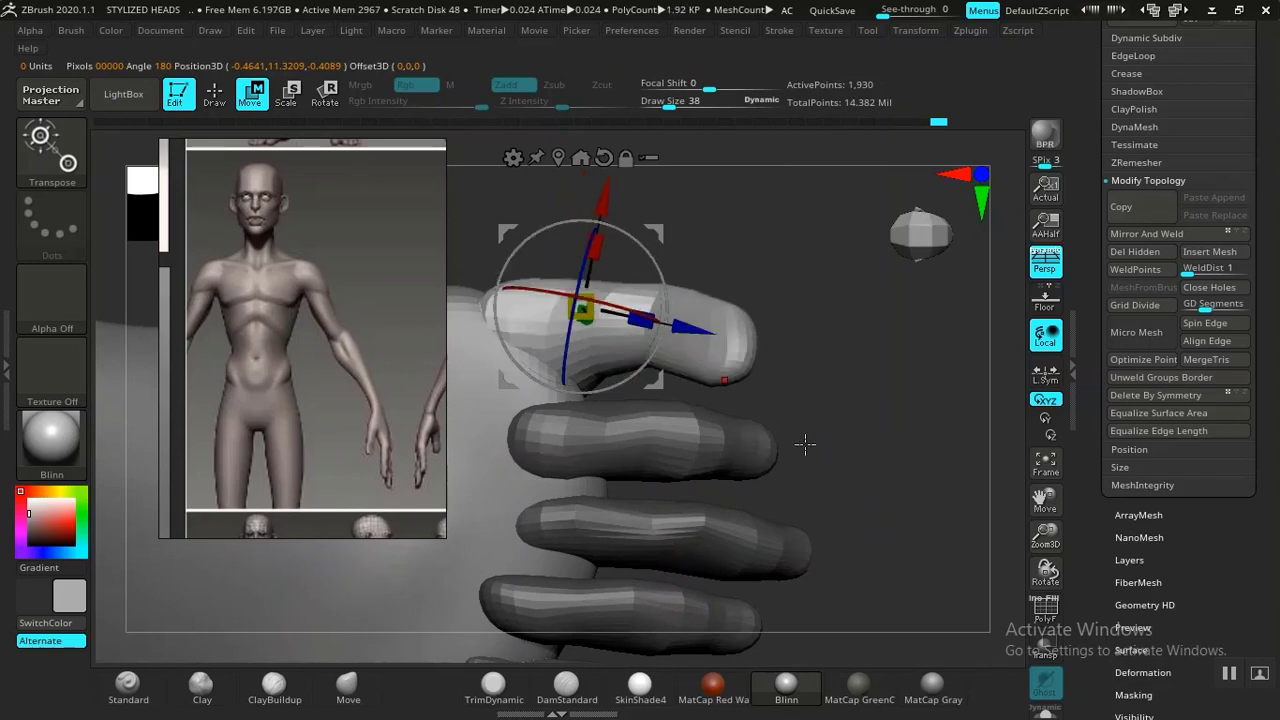
pyautogui.keyDown('alt'); pyautogui.moveTo(841, 455); pyautogui.dragTo(786, 437); pyautogui.keyUp('alt')
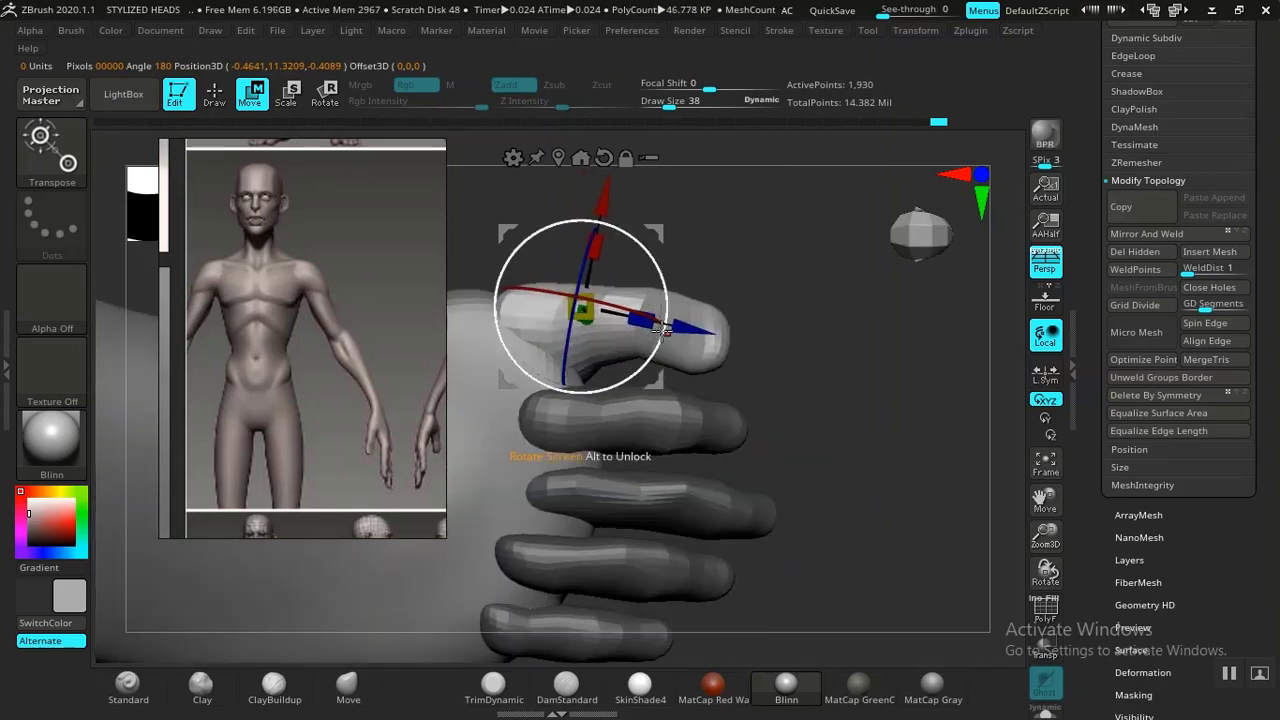
pyautogui.moveTo(644, 321); pyautogui.dragTo(659, 326)
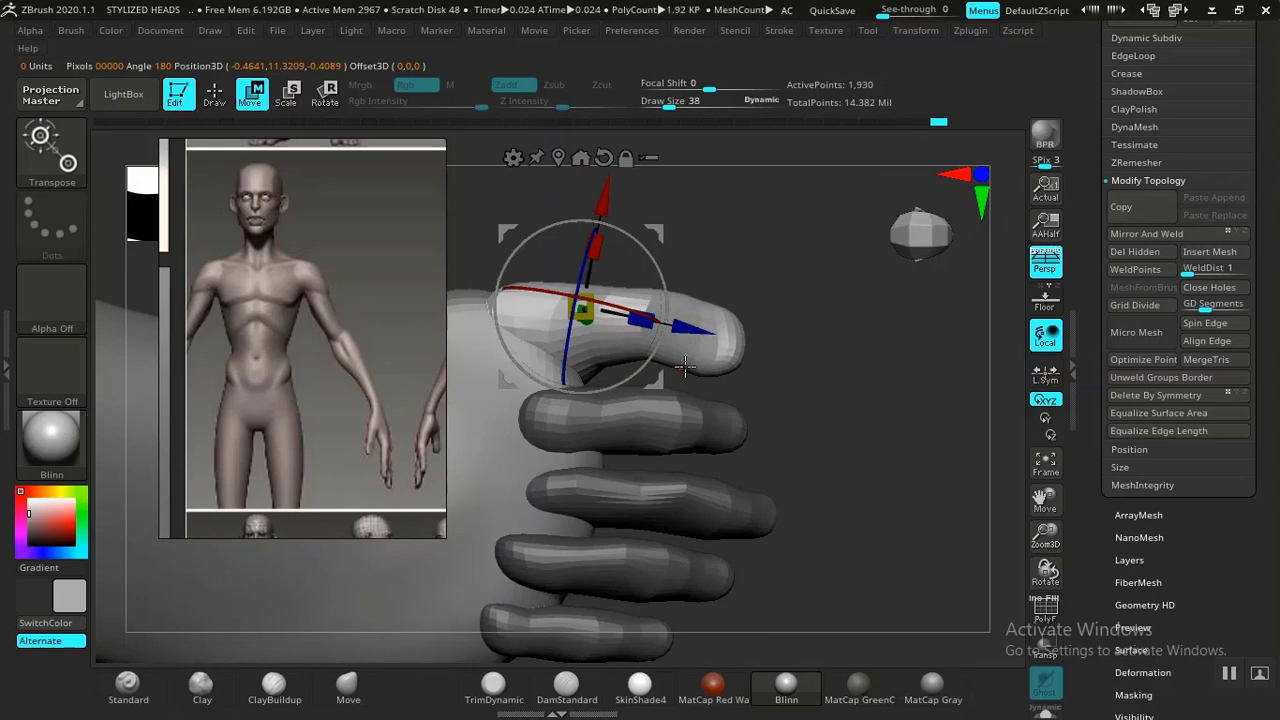
# Enlarge the Move brush and pull the big toe's base back into the inner edge of the foot
pyautogui.press('q')
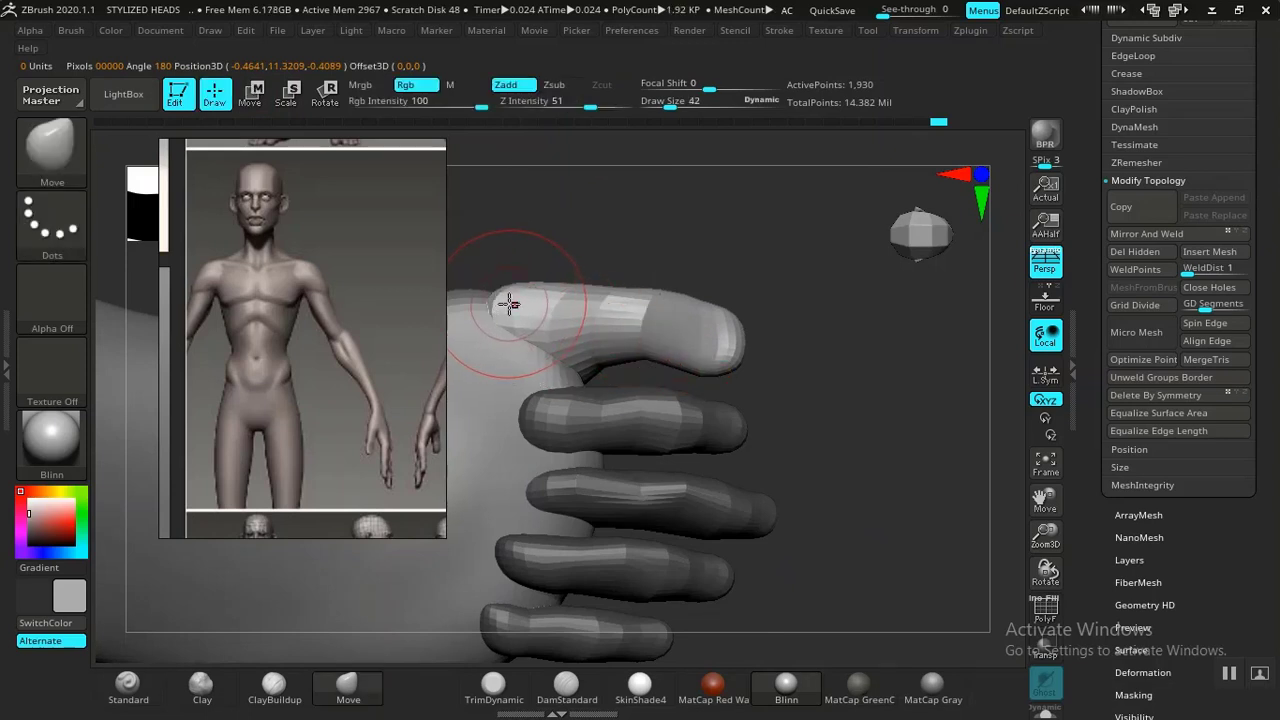
pyautogui.press(']')
pyautogui.press(']')
pyautogui.press(']')
pyautogui.press(']')
pyautogui.press(']')
pyautogui.press(']')
pyautogui.moveTo(504, 301); pyautogui.dragTo(488, 302)
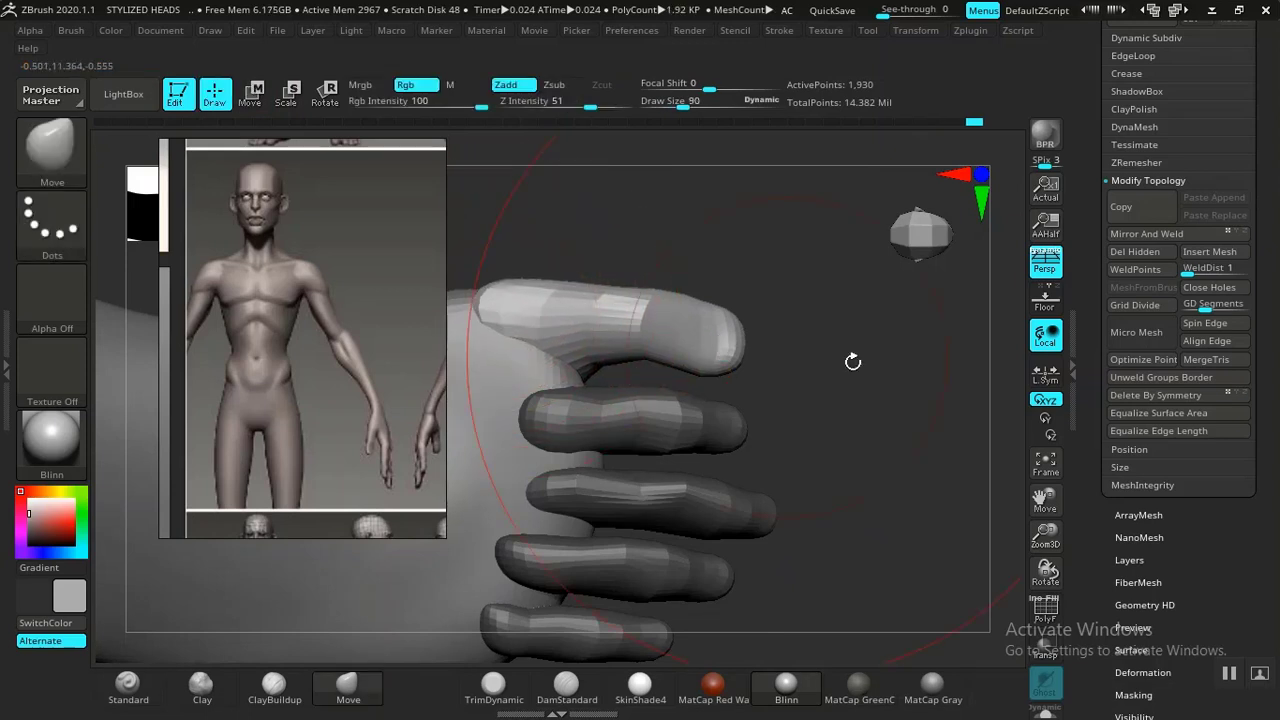
# Refine the big toe's outline with the Move brush from the front and side, shaping its base, tip and inner edge
pyautogui.moveTo(852, 360)
pyautogui.mouseDown()
pyautogui.moveTo(743, 429)
pyautogui.moveTo(771, 463)
pyautogui.moveTo(777, 574)
pyautogui.moveTo(691, 486)
pyautogui.moveTo(700, 400)
pyautogui.mouseUp()
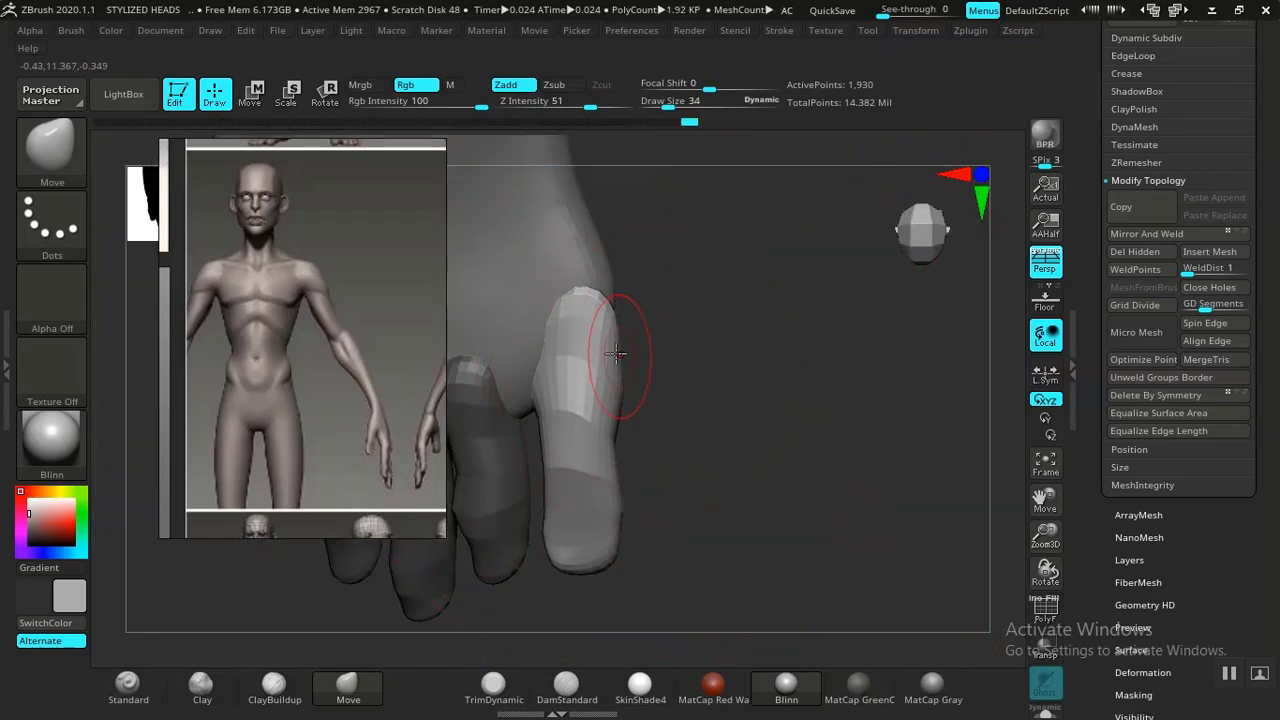
pyautogui.moveTo(617, 352); pyautogui.dragTo(617, 318)
pyautogui.moveTo(601, 540); pyautogui.dragTo(616, 570)
pyautogui.moveTo(706, 490); pyautogui.dragTo(584, 468)
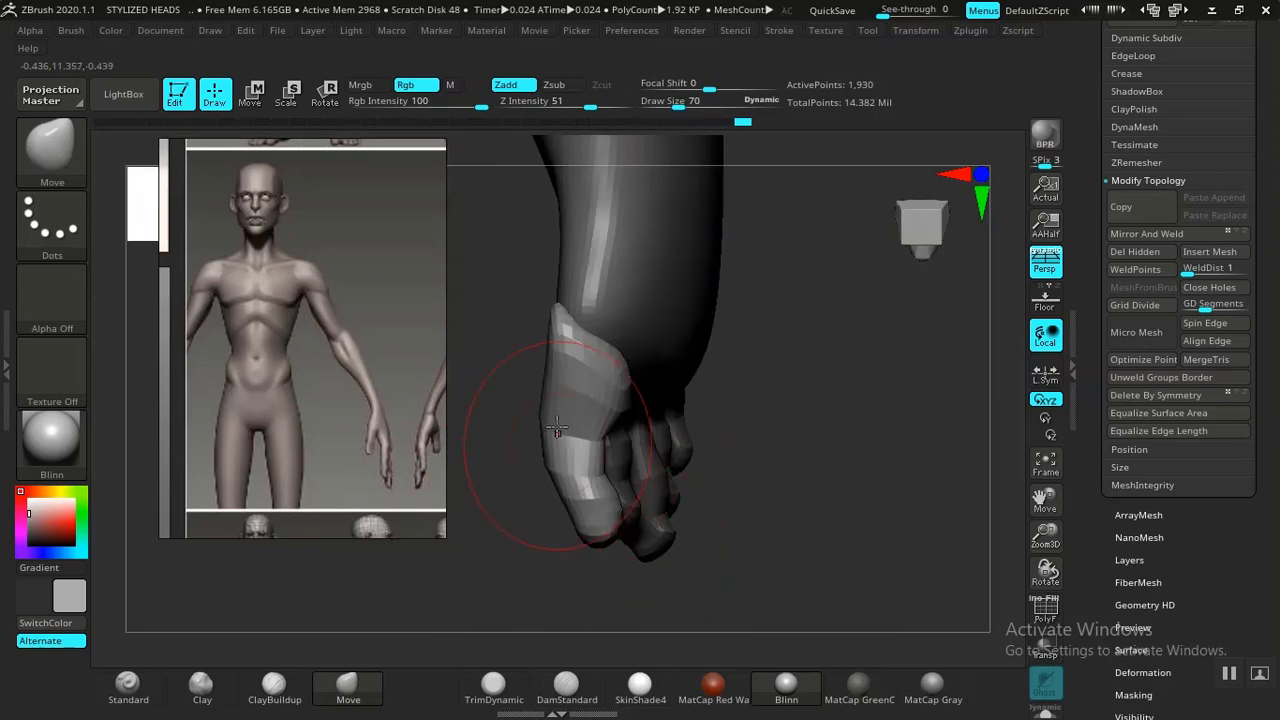
pyautogui.moveTo(558, 411); pyautogui.dragTo(536, 405)
pyautogui.moveTo(832, 430); pyautogui.dragTo(646, 451)
pyautogui.moveTo(727, 484); pyautogui.dragTo(663, 477)
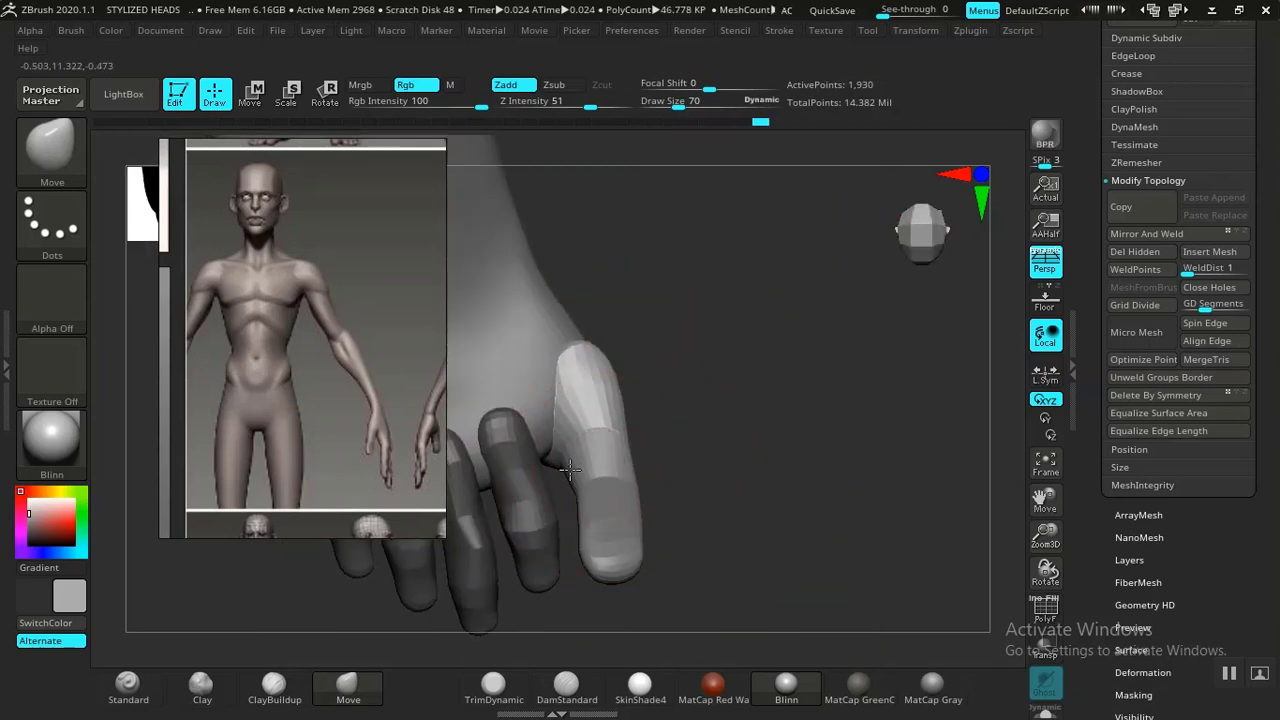
pyautogui.moveTo(820, 509)
pyautogui.mouseDown()
pyautogui.moveTo(777, 480)
pyautogui.moveTo(760, 429)
pyautogui.moveTo(797, 434)
pyautogui.moveTo(816, 485)
pyautogui.moveTo(763, 531)
pyautogui.moveTo(811, 437)
pyautogui.moveTo(824, 557)
pyautogui.moveTo(806, 520)
pyautogui.moveTo(806, 446)
pyautogui.moveTo(734, 528)
pyautogui.moveTo(565, 524)
pyautogui.mouseUp()
# Select the foot mesh and pull its front edge back slightly between the toe bases with a large Move brush
pyautogui.keyDown('alt'); pyautogui.click(610, 498); pyautogui.keyUp('alt')
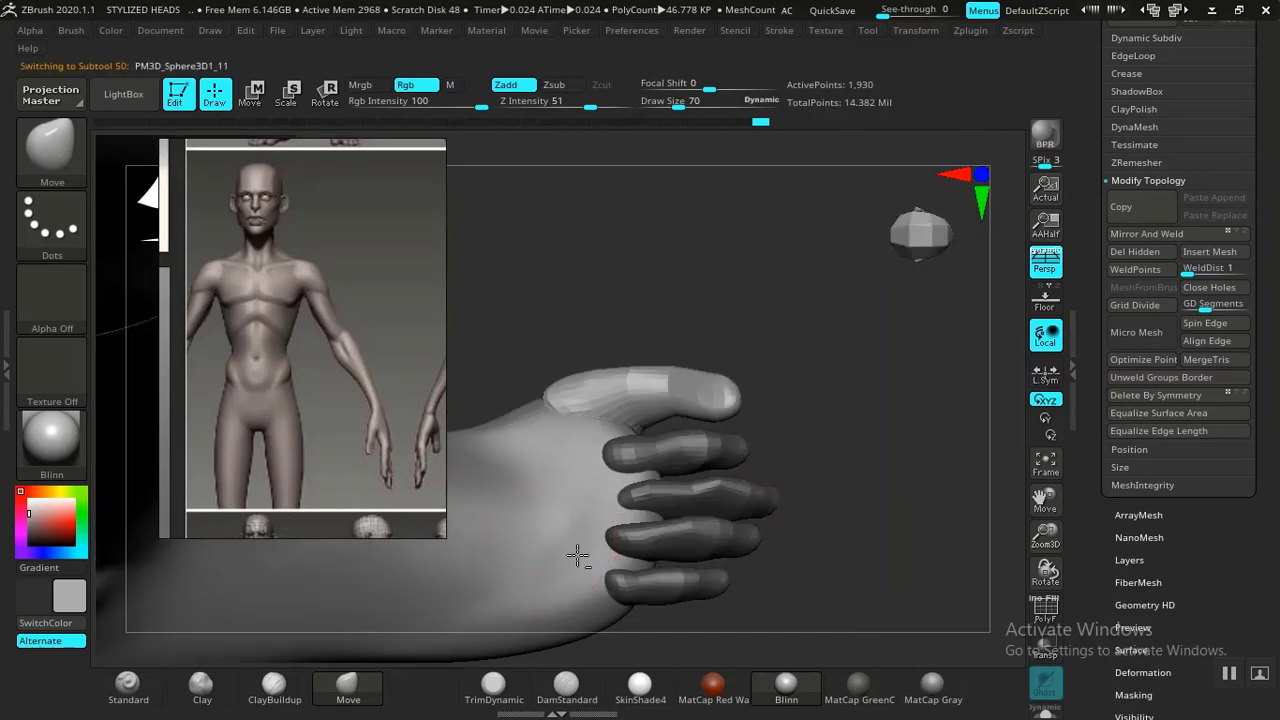
pyautogui.press(']')
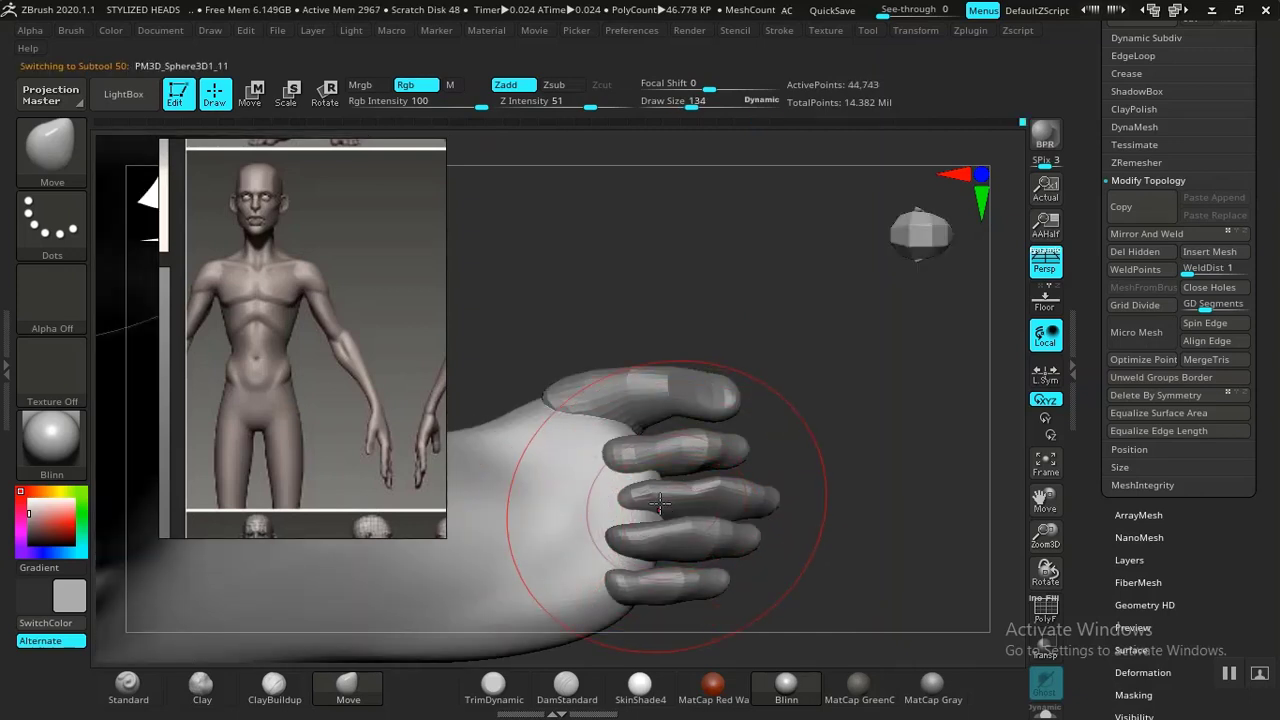
pyautogui.moveTo(640, 519); pyautogui.dragTo(563, 433)
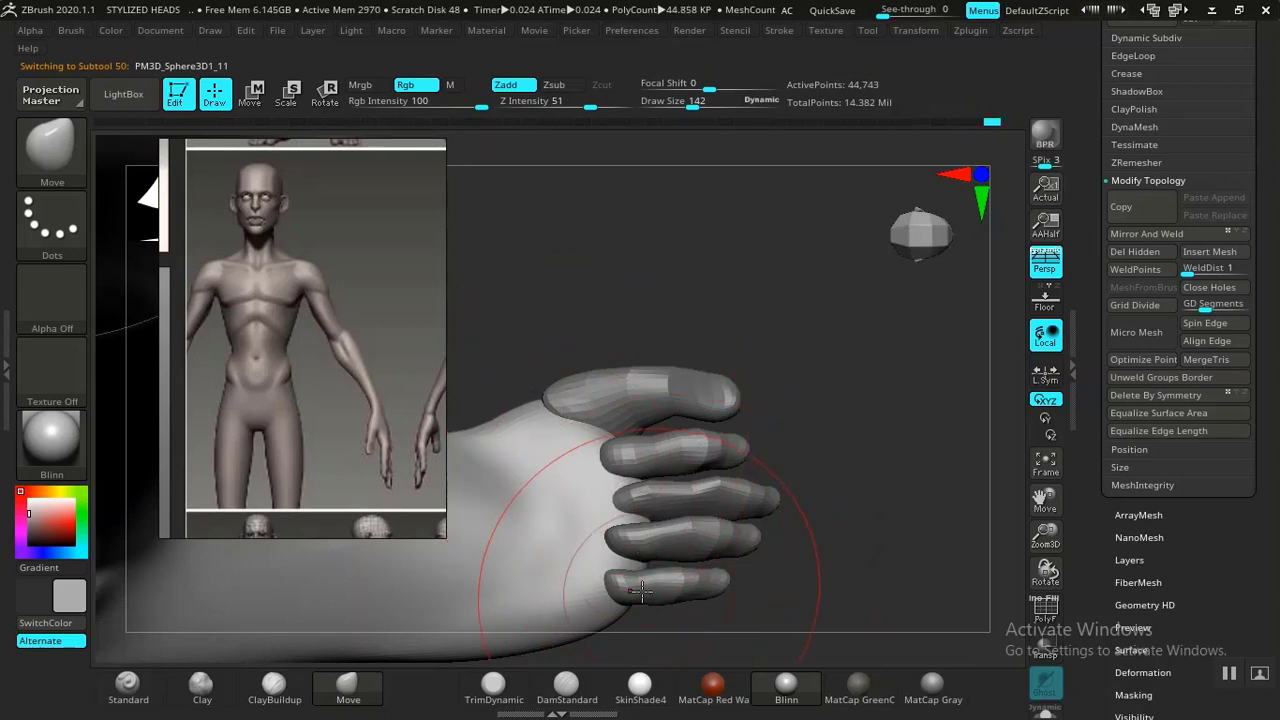
pyautogui.moveTo(641, 591); pyautogui.dragTo(624, 591)
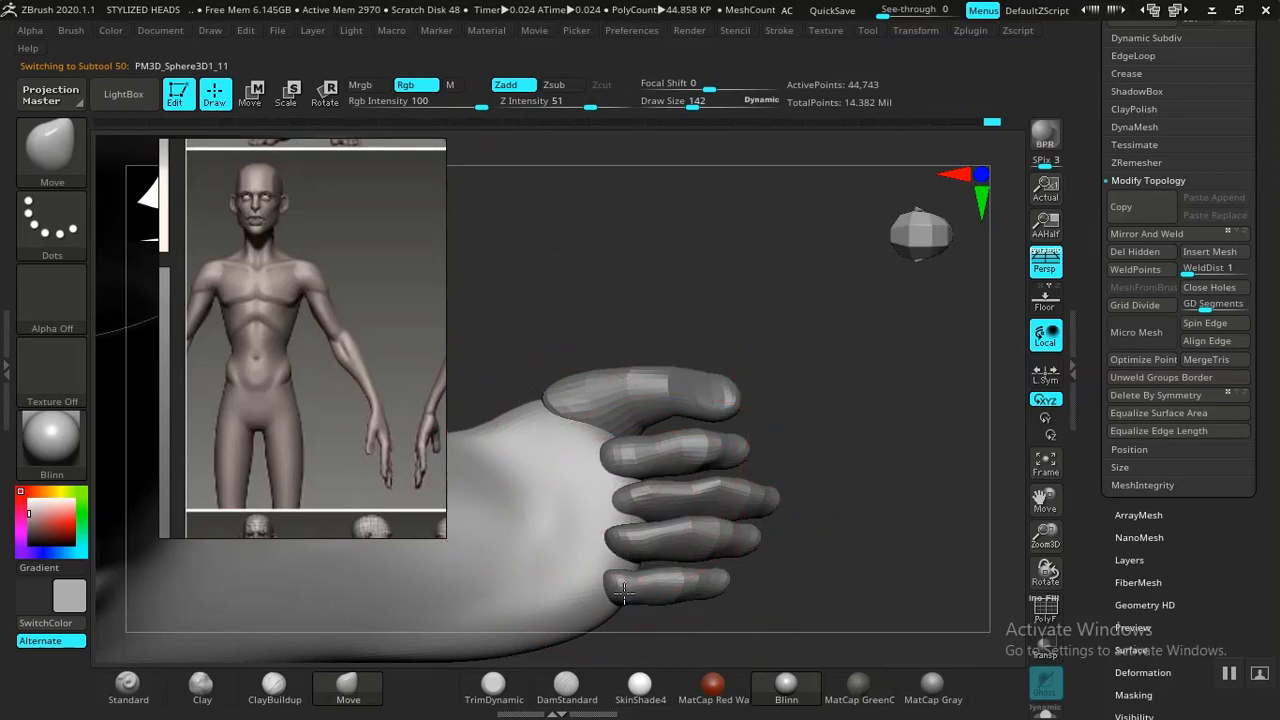
# Select the toe mesh, extend the big toe's tip slightly, then scale all the toes along their length with a reset, unmasked gizmo
pyautogui.keyDown('alt'); pyautogui.click(740, 492); pyautogui.keyUp('alt')
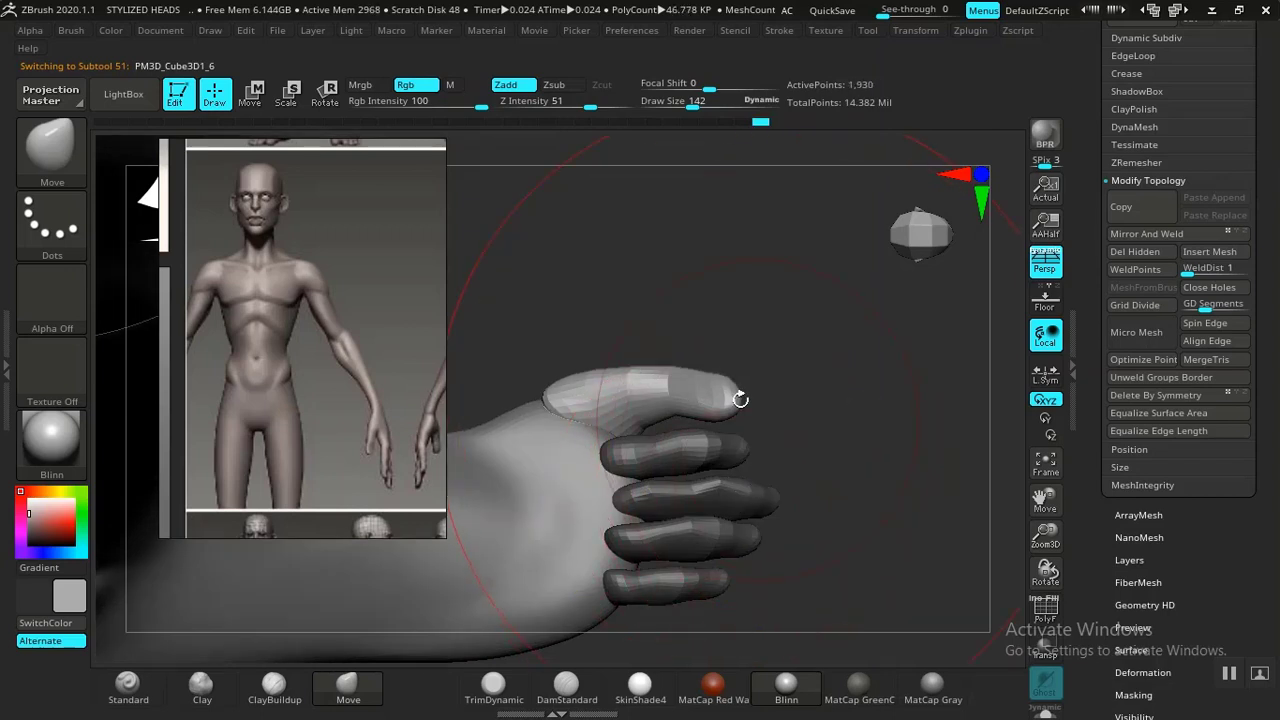
pyautogui.moveTo(740, 400); pyautogui.dragTo(755, 390)
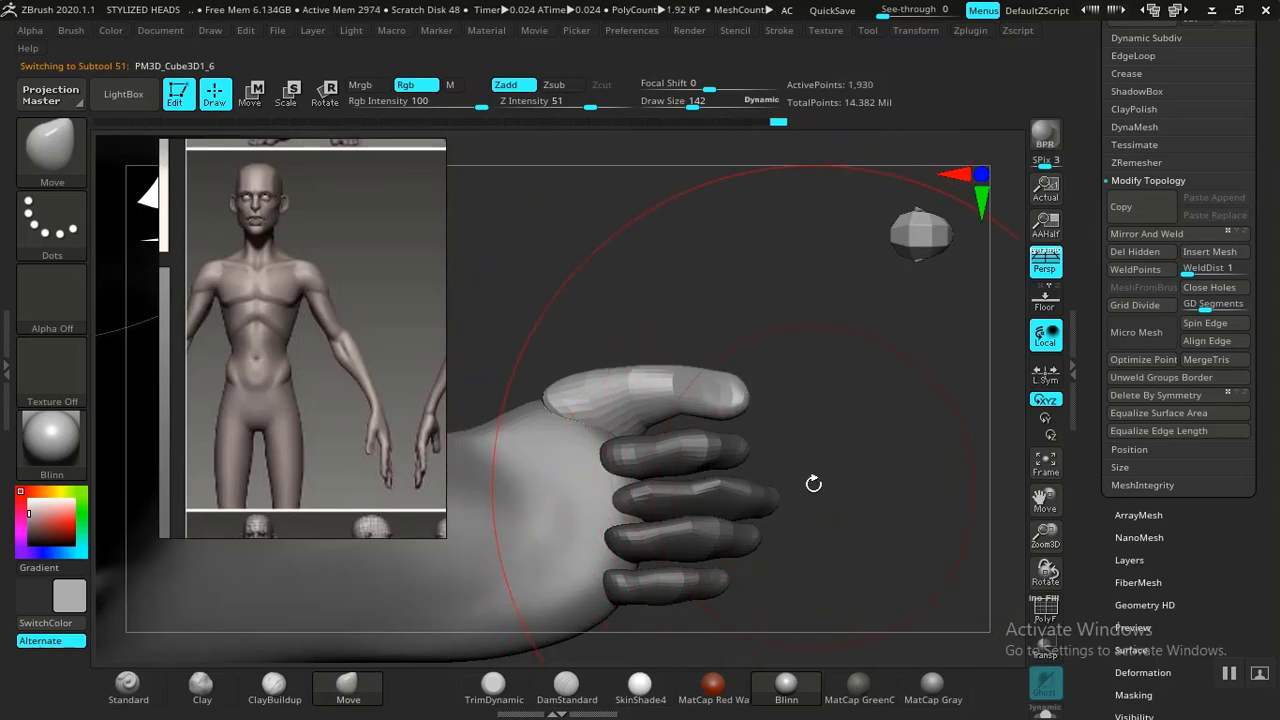
pyautogui.press('e')
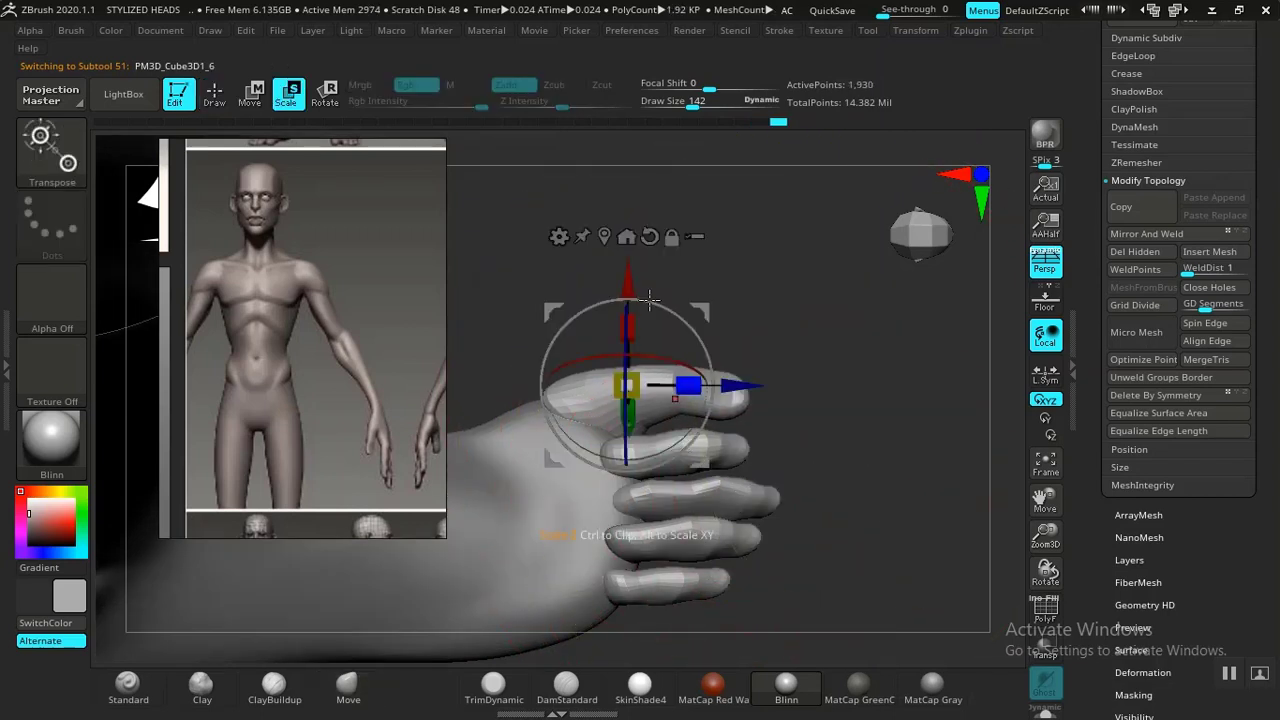
pyautogui.click(604, 237)
pyautogui.keyDown('alt'); pyautogui.click(690, 334); pyautogui.keyUp('alt')
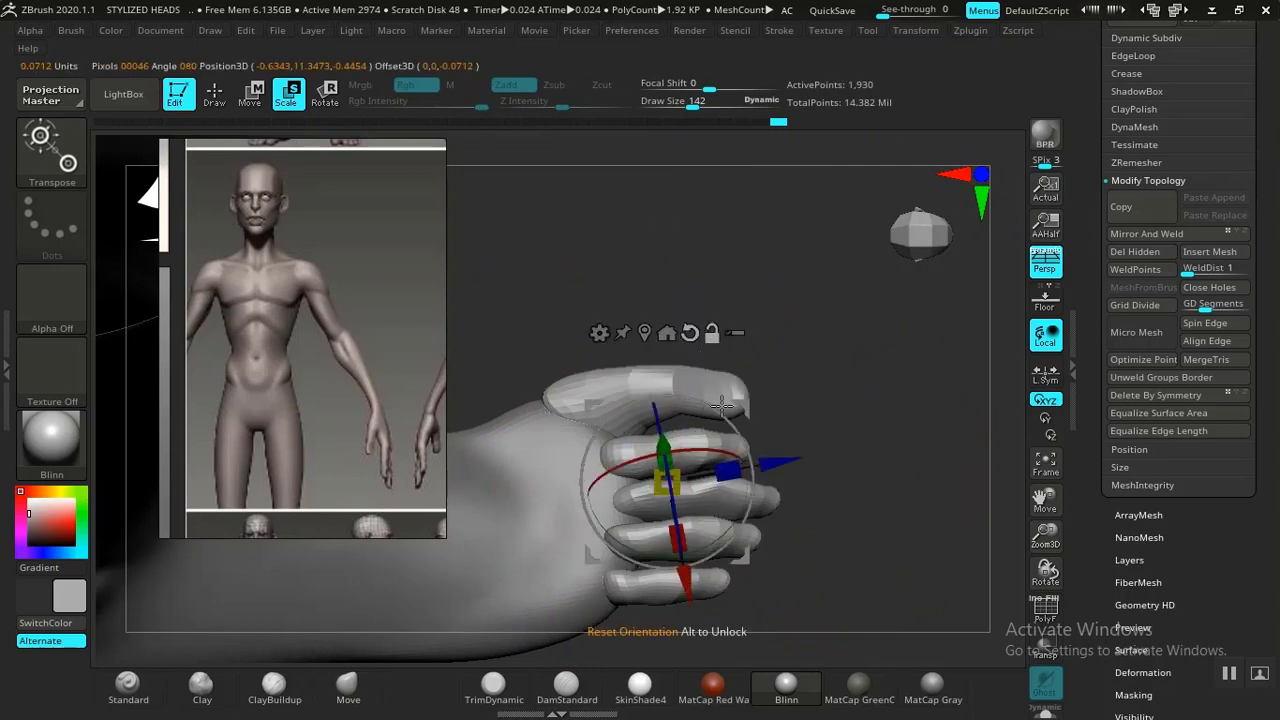
pyautogui.moveTo(750, 462); pyautogui.dragTo(781, 460)
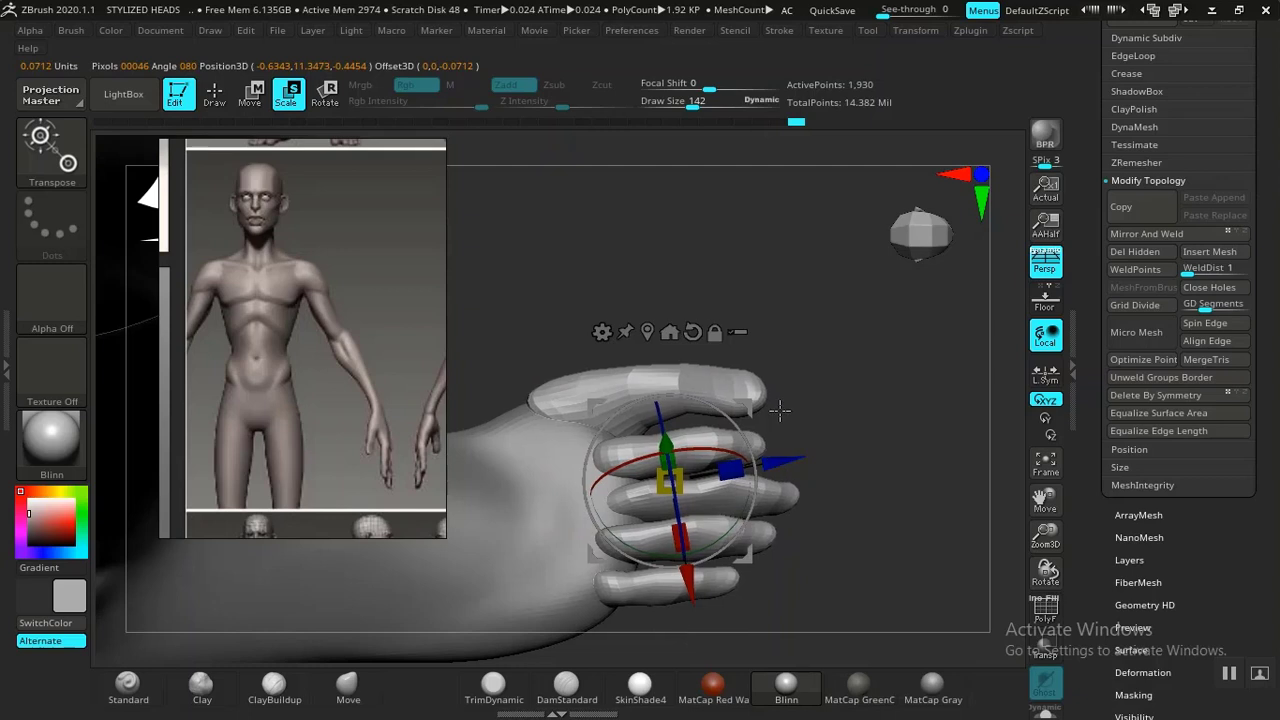
pyautogui.keyDown('alt'); pyautogui.moveTo(713, 350); pyautogui.dragTo(762, 450); pyautogui.keyUp('alt')
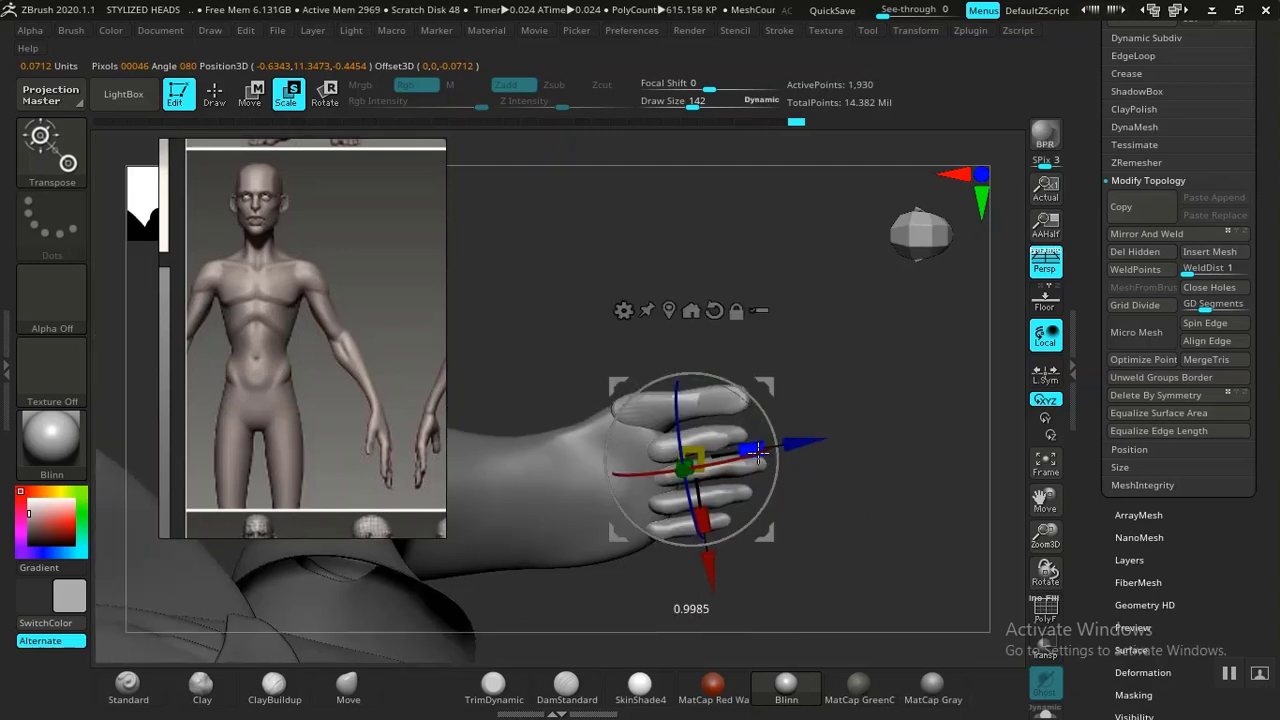
# Adjust the bases of the smaller toes against the foot with the Move brush, working from the side and from below
pyautogui.press('q')
pyautogui.moveTo(857, 409)
pyautogui.mouseDown()
pyautogui.moveTo(857, 383)
pyautogui.moveTo(797, 474)
pyautogui.moveTo(826, 466)
pyautogui.moveTo(830, 512)
pyautogui.mouseUp()
pyautogui.moveTo(646, 466); pyautogui.dragTo(632, 460)
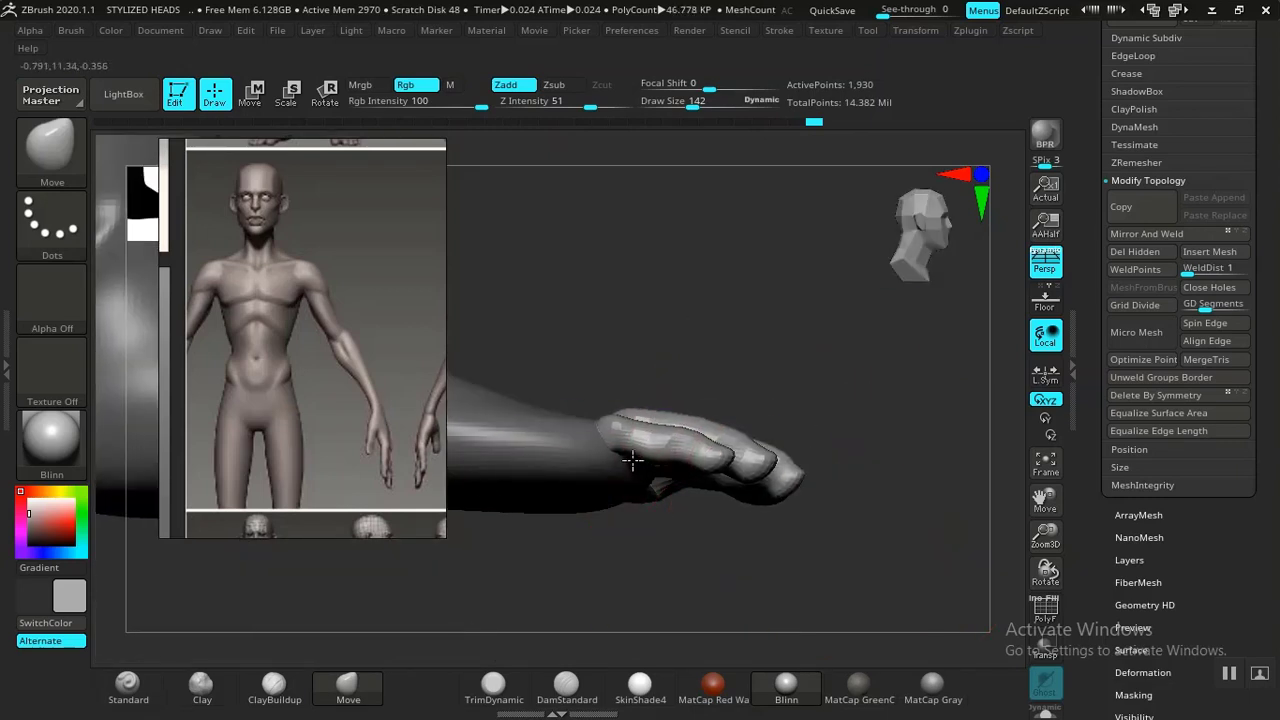
pyautogui.moveTo(871, 361); pyautogui.dragTo(835, 475)
pyautogui.keyDown('alt'); pyautogui.moveTo(875, 525); pyautogui.dragTo(794, 545); pyautogui.keyUp('alt')
pyautogui.keyDown('alt'); pyautogui.moveTo(826, 500); pyautogui.dragTo(691, 566); pyautogui.keyUp('alt')
pyautogui.keyDown('alt'); pyautogui.moveTo(798, 565); pyautogui.dragTo(815, 645); pyautogui.keyUp('alt')
pyautogui.keyDown('alt'); pyautogui.moveTo(765, 437); pyautogui.dragTo(738, 405); pyautogui.keyUp('alt')
pyautogui.moveTo(722, 520); pyautogui.dragTo(698, 456)
pyautogui.moveTo(629, 526); pyautogui.dragTo(630, 536)
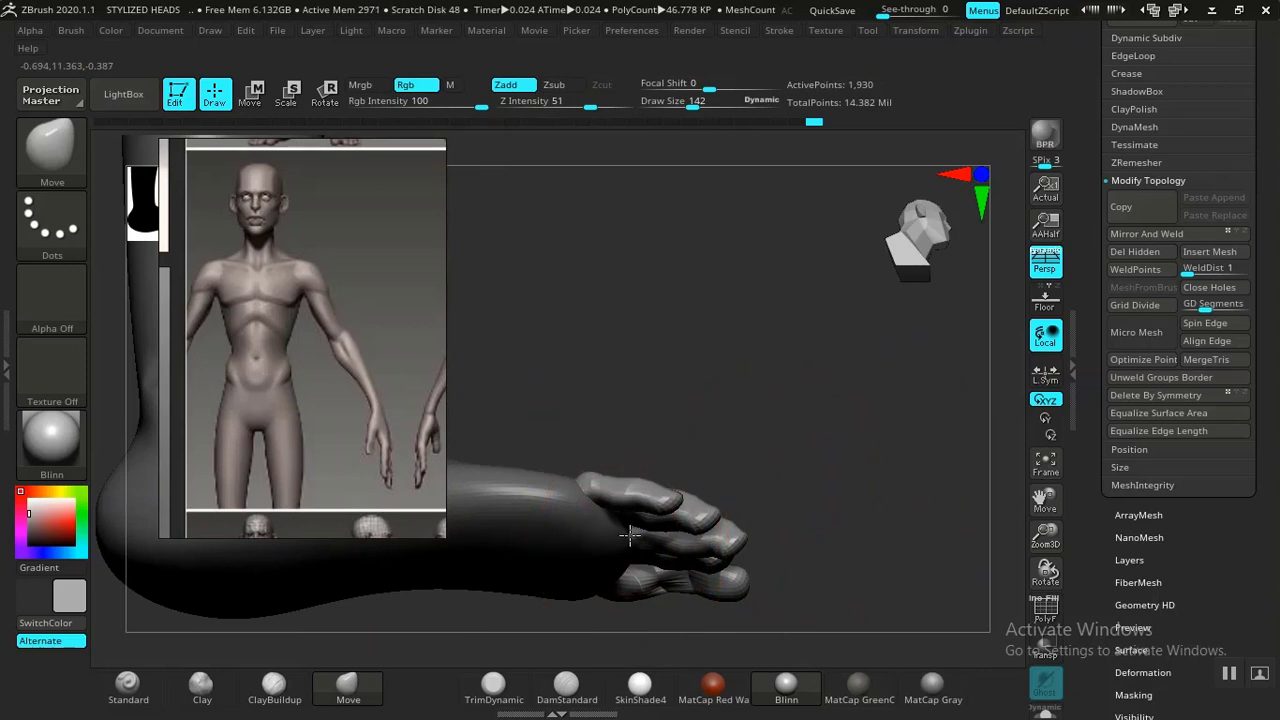
# Raise the whole toe mesh slightly on the foot with the transform gizmo
pyautogui.press('ctrl')
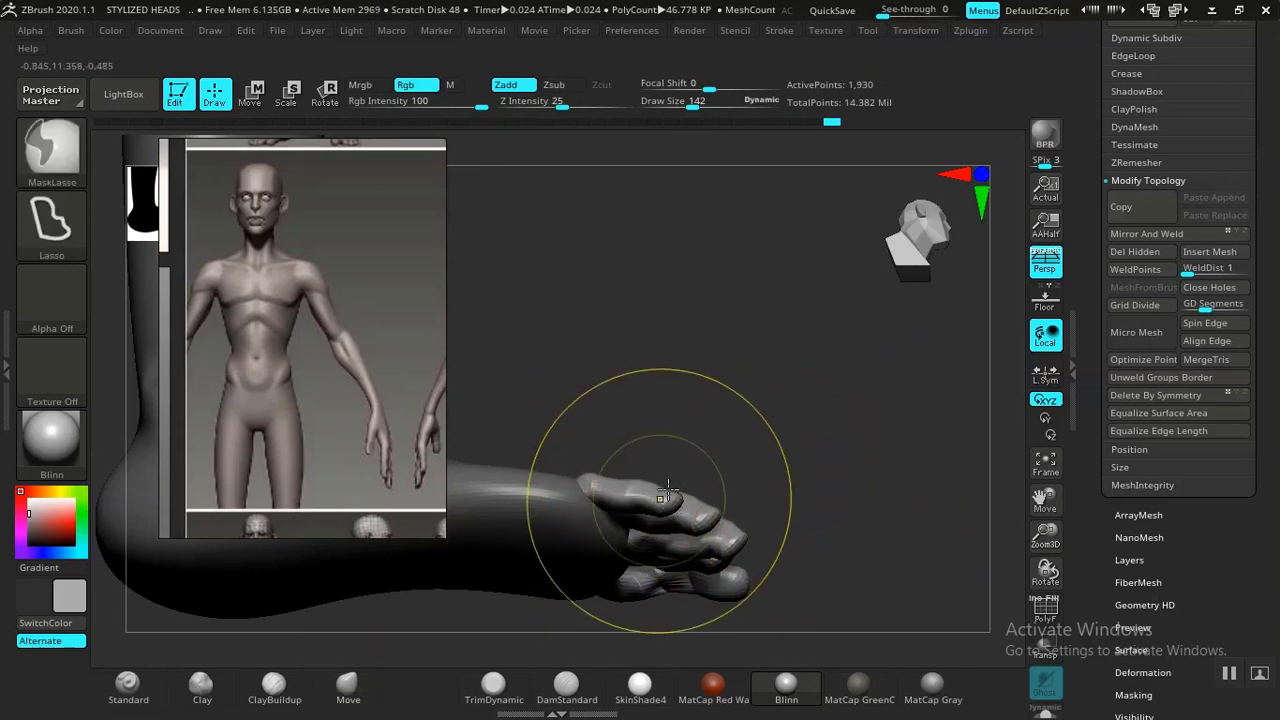
pyautogui.press('e')
pyautogui.moveTo(664, 473); pyautogui.dragTo(660, 437)
pyautogui.moveTo(853, 420); pyautogui.dragTo(805, 487)
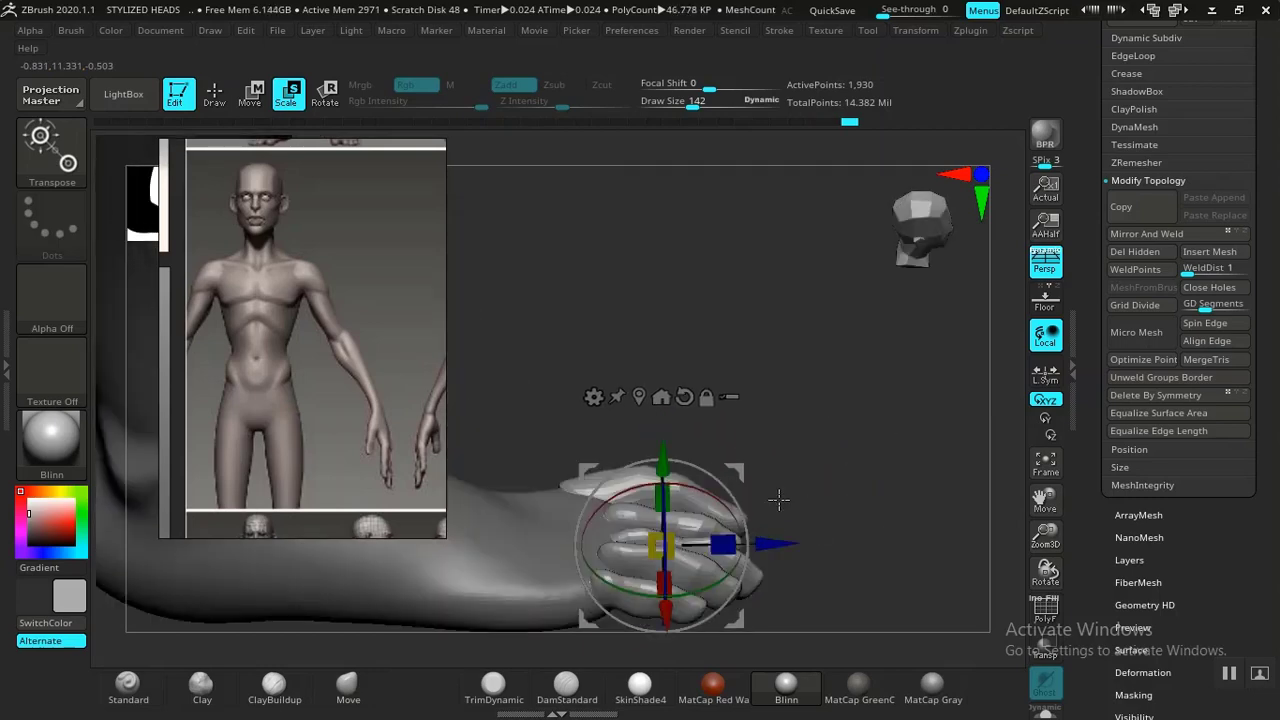
# Push the bases of the toes into the front of the foot with the Move brush from above and from the front
pyautogui.press('q')
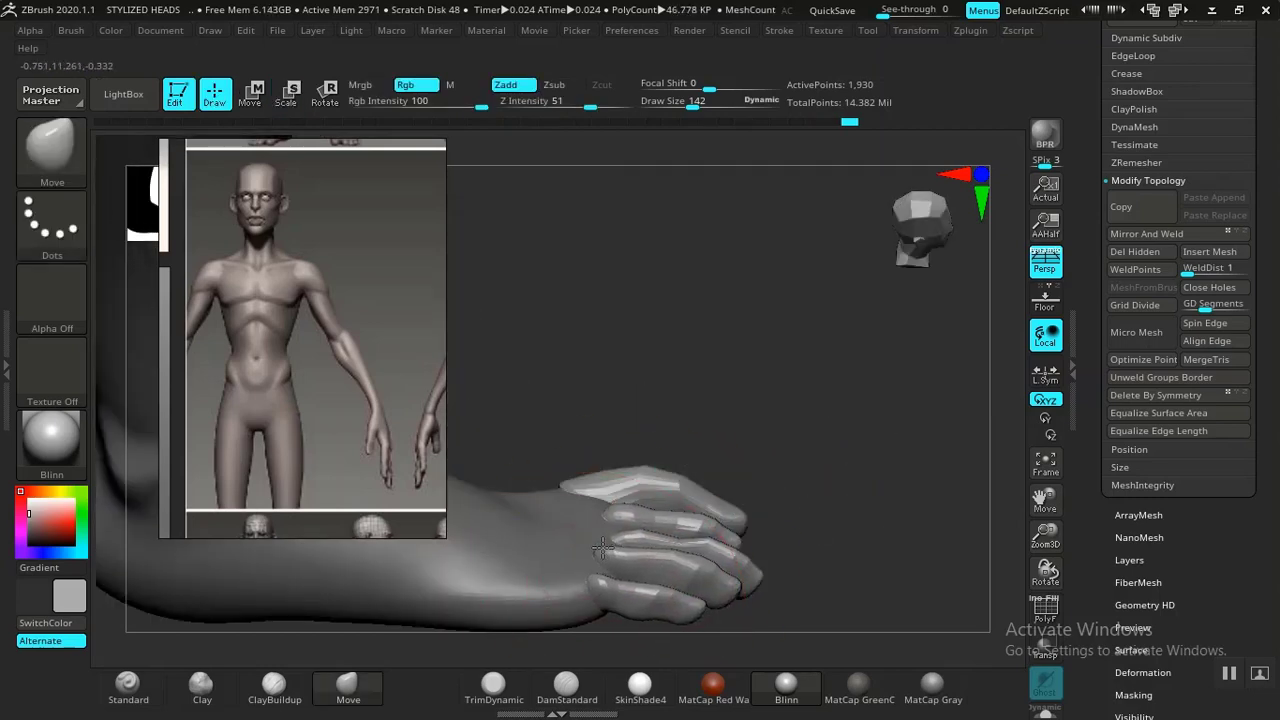
pyautogui.moveTo(808, 405); pyautogui.dragTo(728, 459)
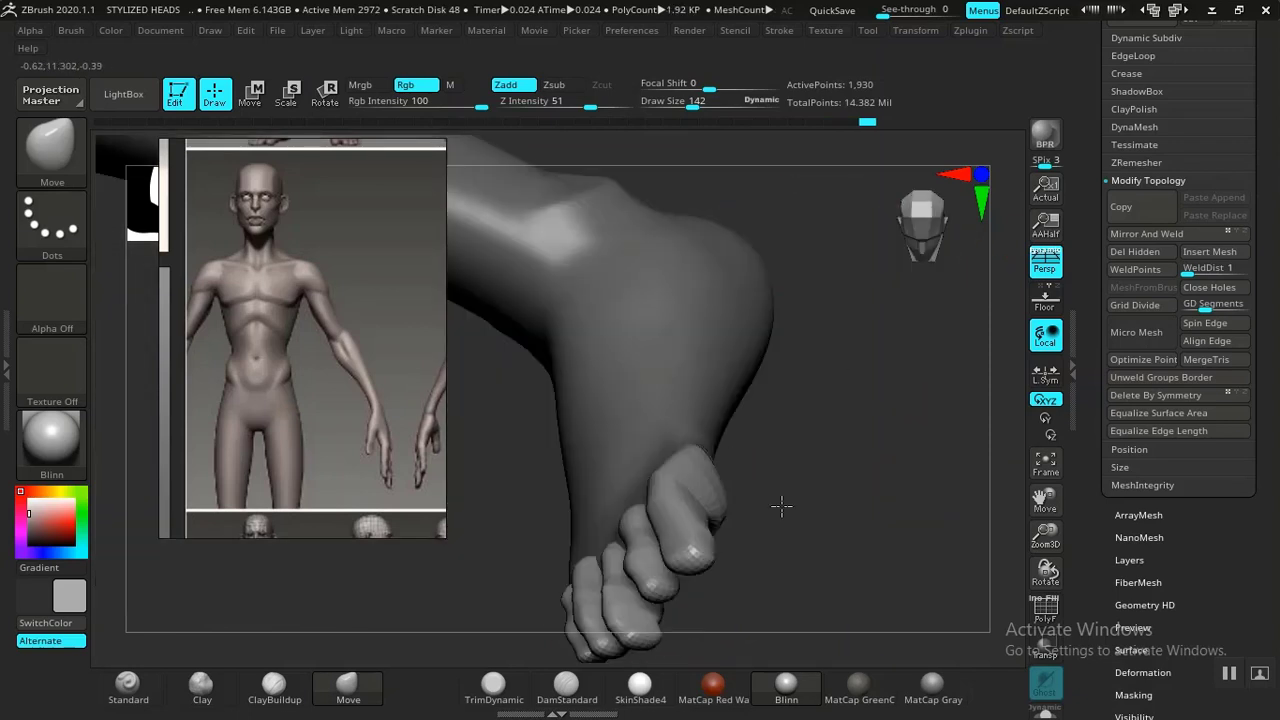
pyautogui.moveTo(782, 506); pyautogui.dragTo(776, 574)
pyautogui.moveTo(654, 434); pyautogui.dragTo(645, 428)
pyautogui.moveTo(744, 490); pyautogui.dragTo(740, 466)
pyautogui.moveTo(800, 400)
pyautogui.mouseDown()
pyautogui.moveTo(649, 569)
pyautogui.moveTo(903, 617)
pyautogui.moveTo(774, 428)
pyautogui.mouseUp()
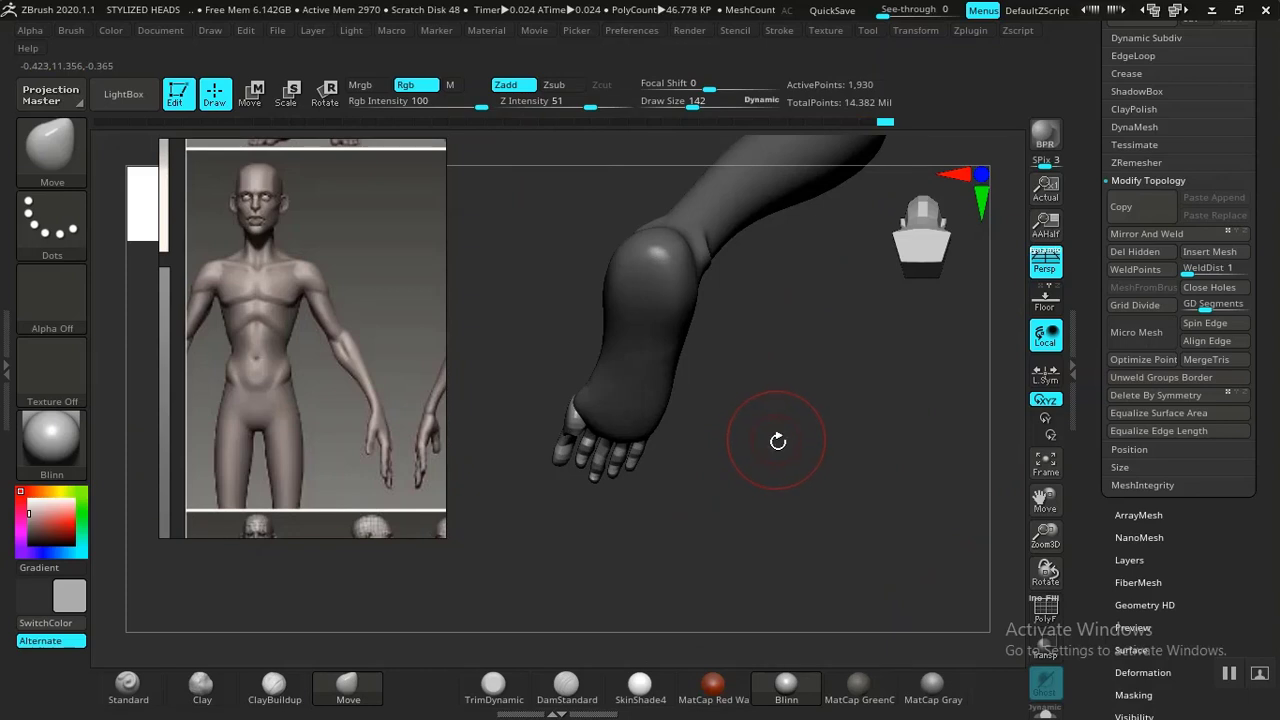
# Set the Move brush's draw size to 154 and shape the big toe's base to fit the foot's inner edge and underside
pyautogui.press('f')
pyautogui.press('f')
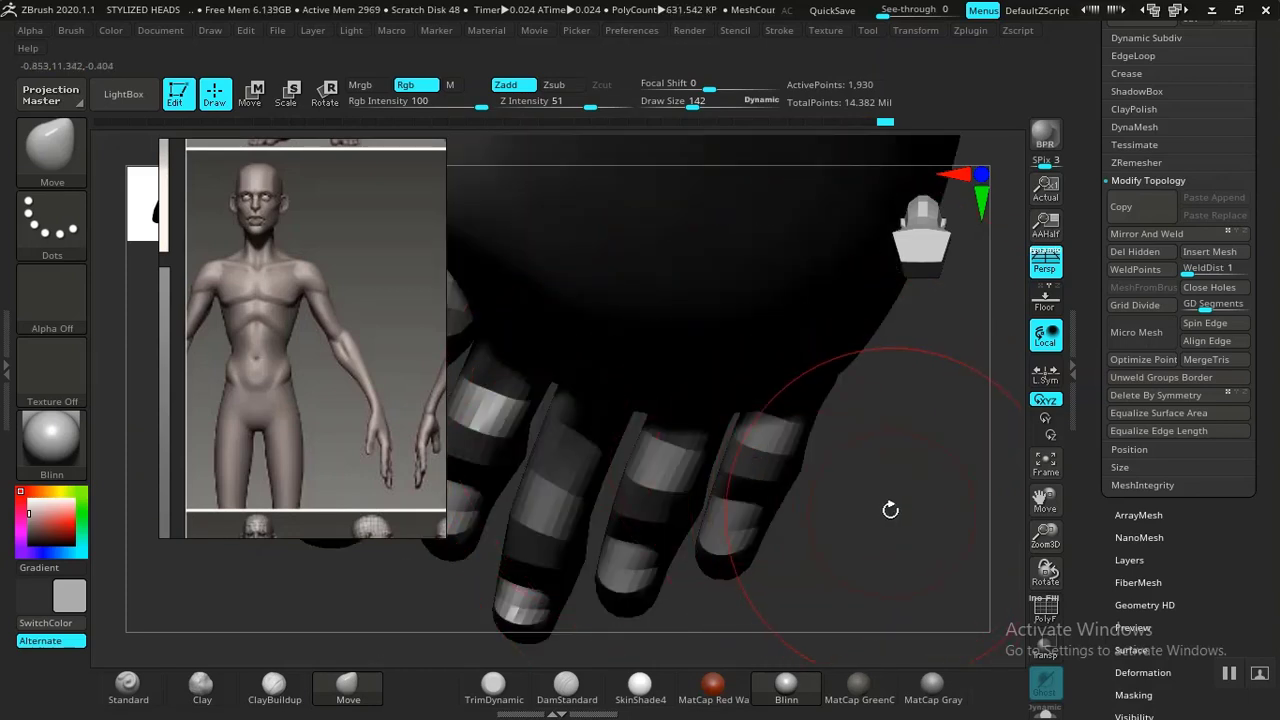
pyautogui.keyDown('alt'); pyautogui.moveTo(891, 509); pyautogui.dragTo(768, 464); pyautogui.keyUp('alt')
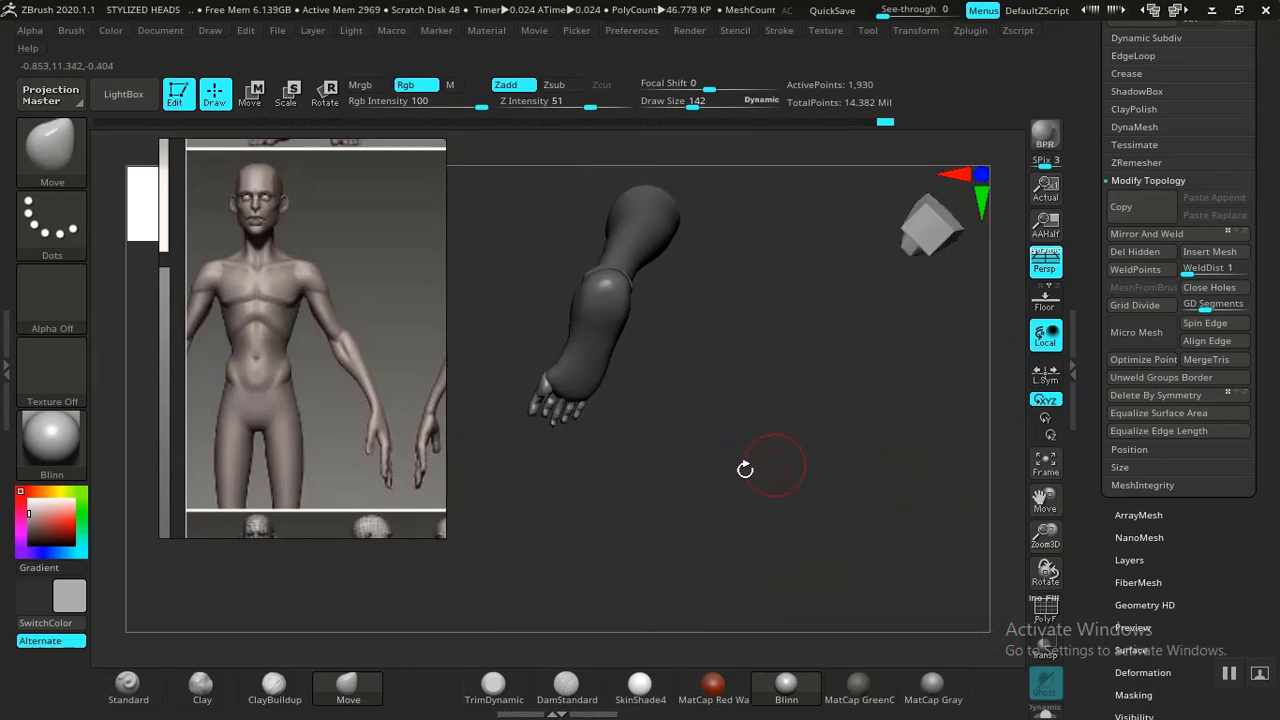
pyautogui.press('f')
pyautogui.keyDown('alt'); pyautogui.moveTo(883, 514); pyautogui.dragTo(886, 528); pyautogui.keyUp('alt')
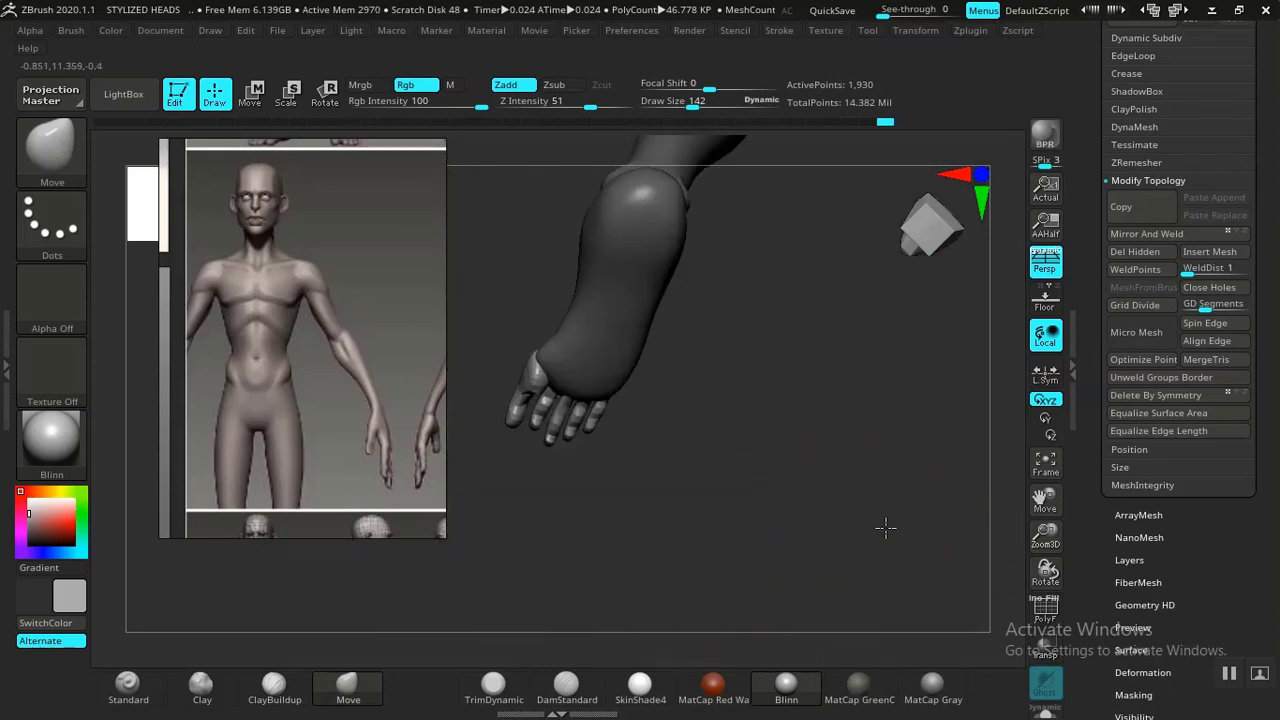
pyautogui.press('f')
pyautogui.keyDown('alt'); pyautogui.moveTo(490, 305); pyautogui.dragTo(672, 374); pyautogui.keyUp('alt')
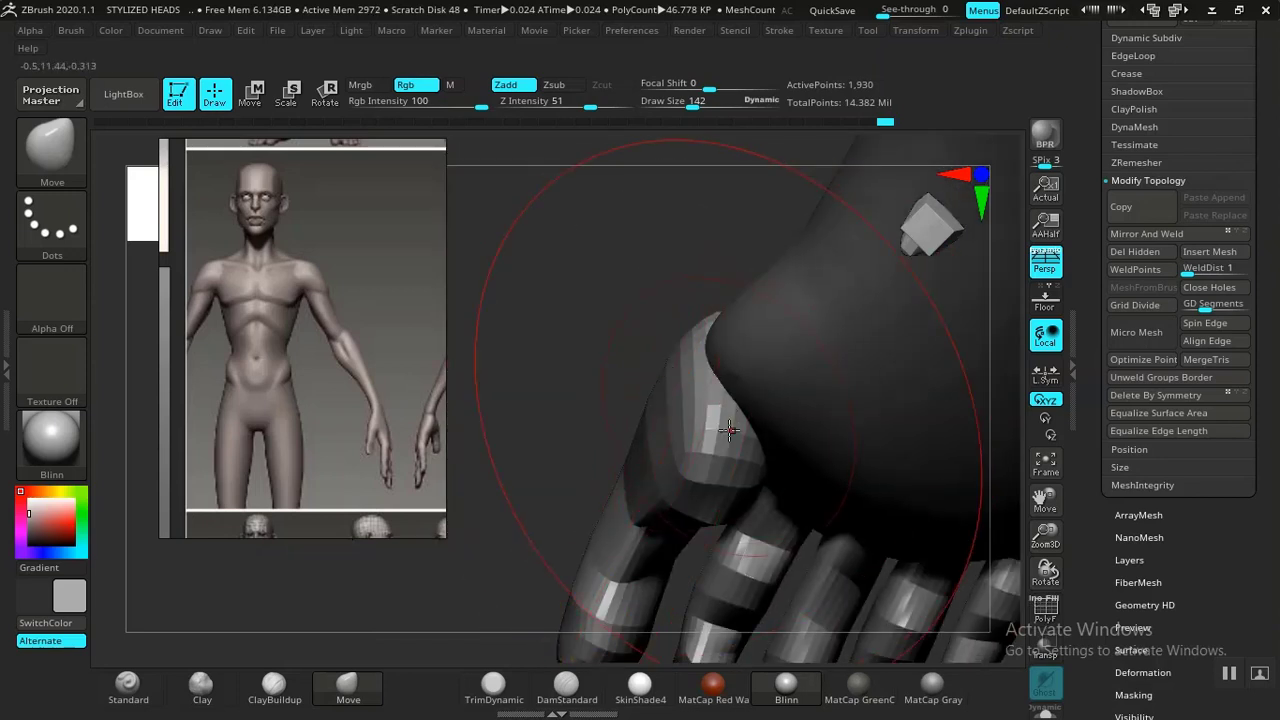
pyautogui.press('s')
pyautogui.moveTo(731, 428)
pyautogui.mouseDown()
pyautogui.moveTo(717, 412)
pyautogui.moveTo(761, 400)
pyautogui.moveTo(745, 400)
pyautogui.mouseUp()
pyautogui.moveTo(620, 371); pyautogui.dragTo(800, 437)
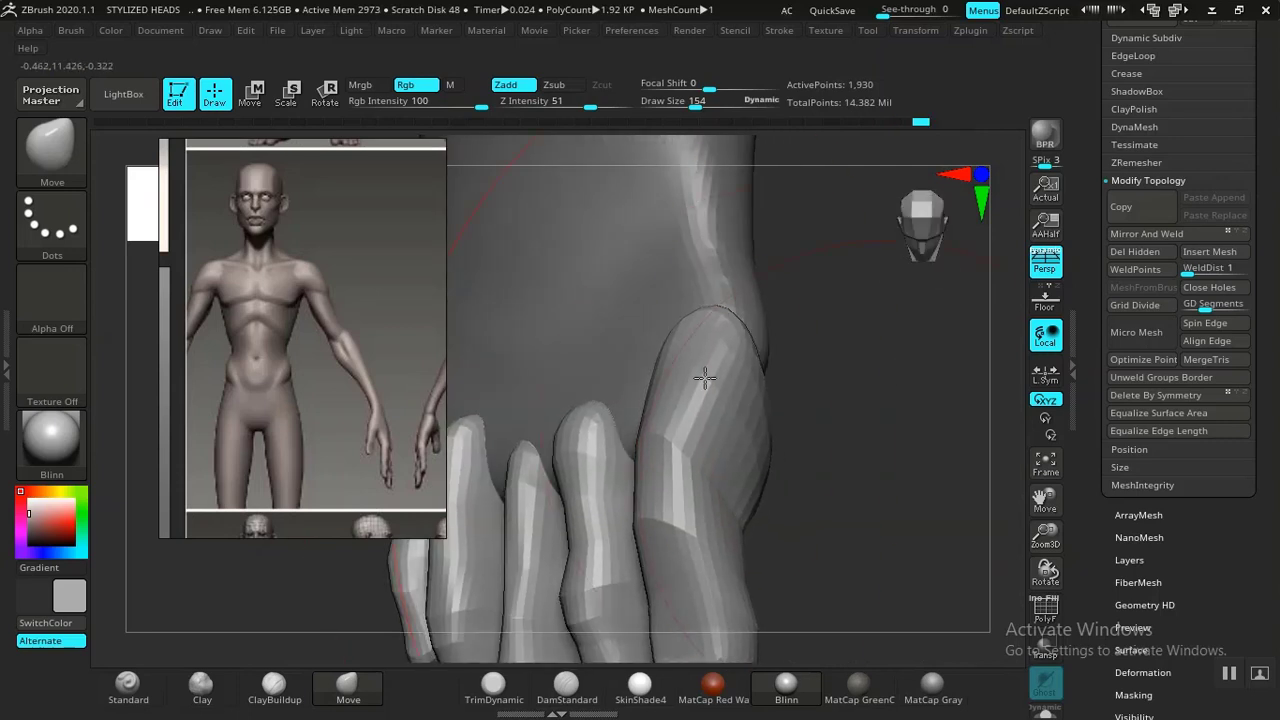
pyautogui.moveTo(705, 377); pyautogui.dragTo(900, 467)
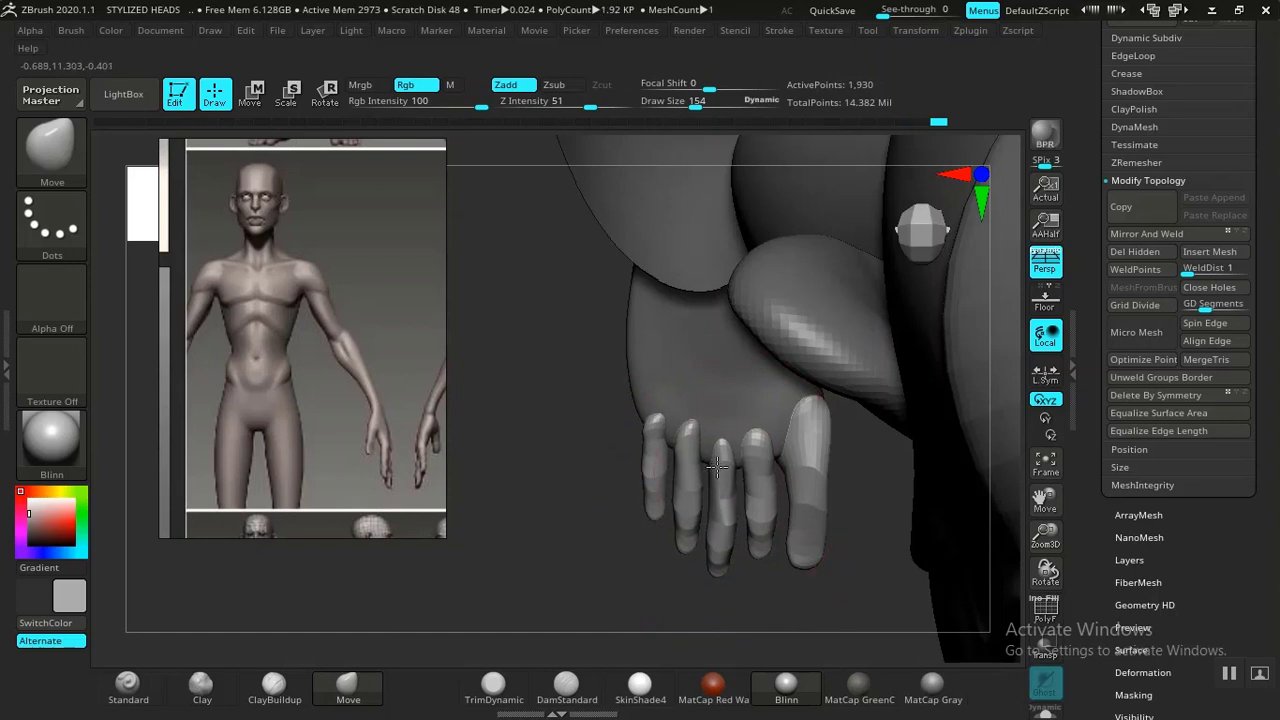
# Reposition the smaller toes from the front with the Move brush and lift the underside of the toes from the side
pyautogui.keyDown('alt'); pyautogui.moveTo(558, 562); pyautogui.dragTo(616, 385); pyautogui.keyUp('alt')
pyautogui.keyDown('alt'); pyautogui.moveTo(856, 452); pyautogui.dragTo(722, 489); pyautogui.keyUp('alt')
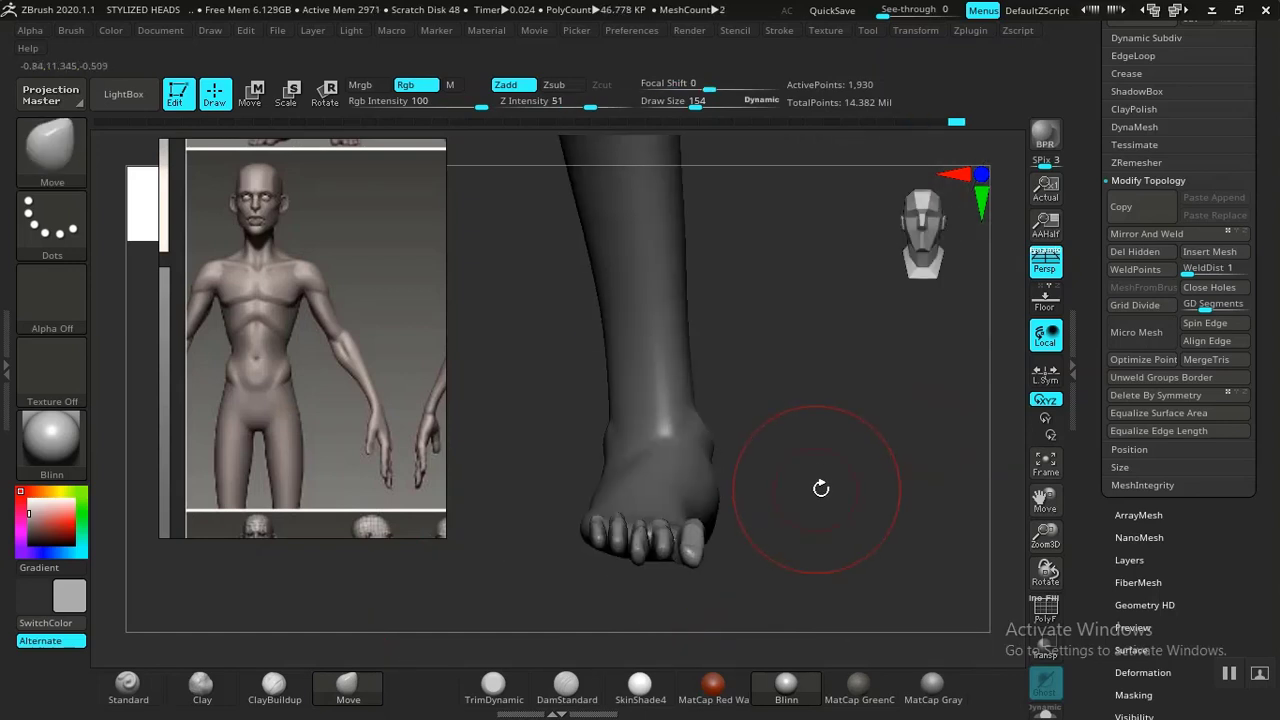
pyautogui.keyDown('alt'); pyautogui.moveTo(866, 557); pyautogui.dragTo(820, 547); pyautogui.keyUp('alt')
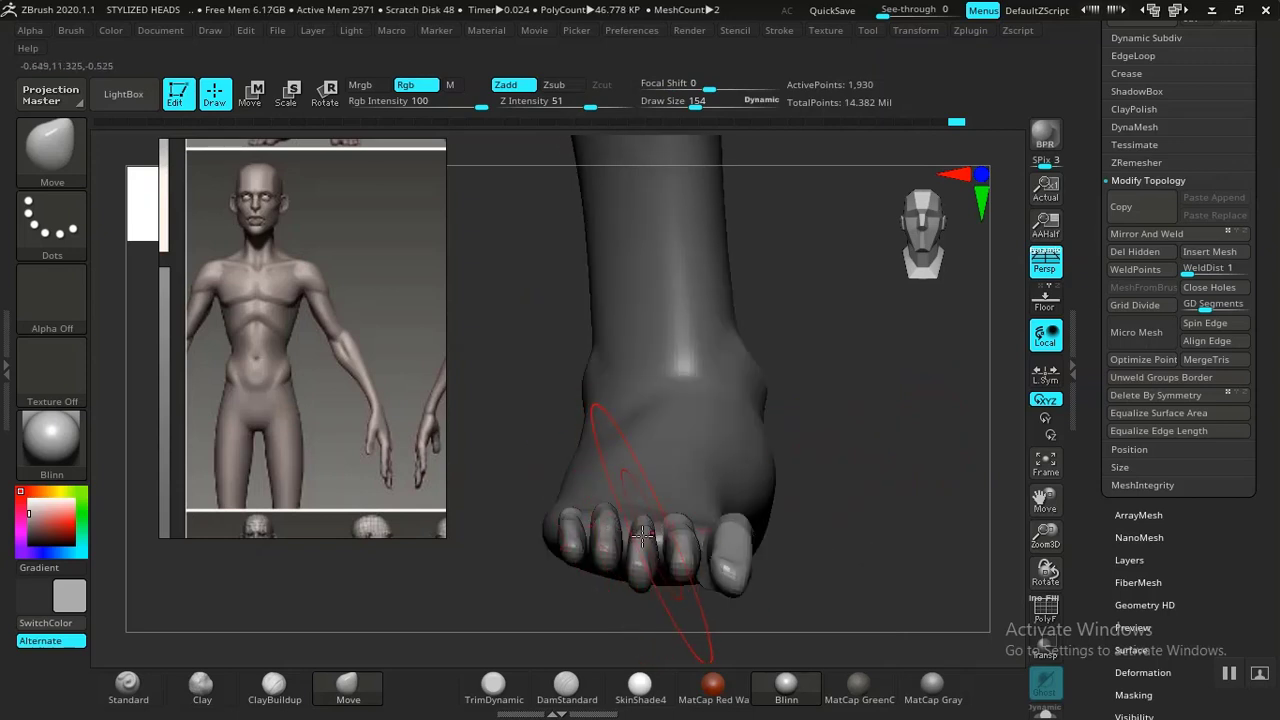
pyautogui.moveTo(571, 526); pyautogui.dragTo(565, 536)
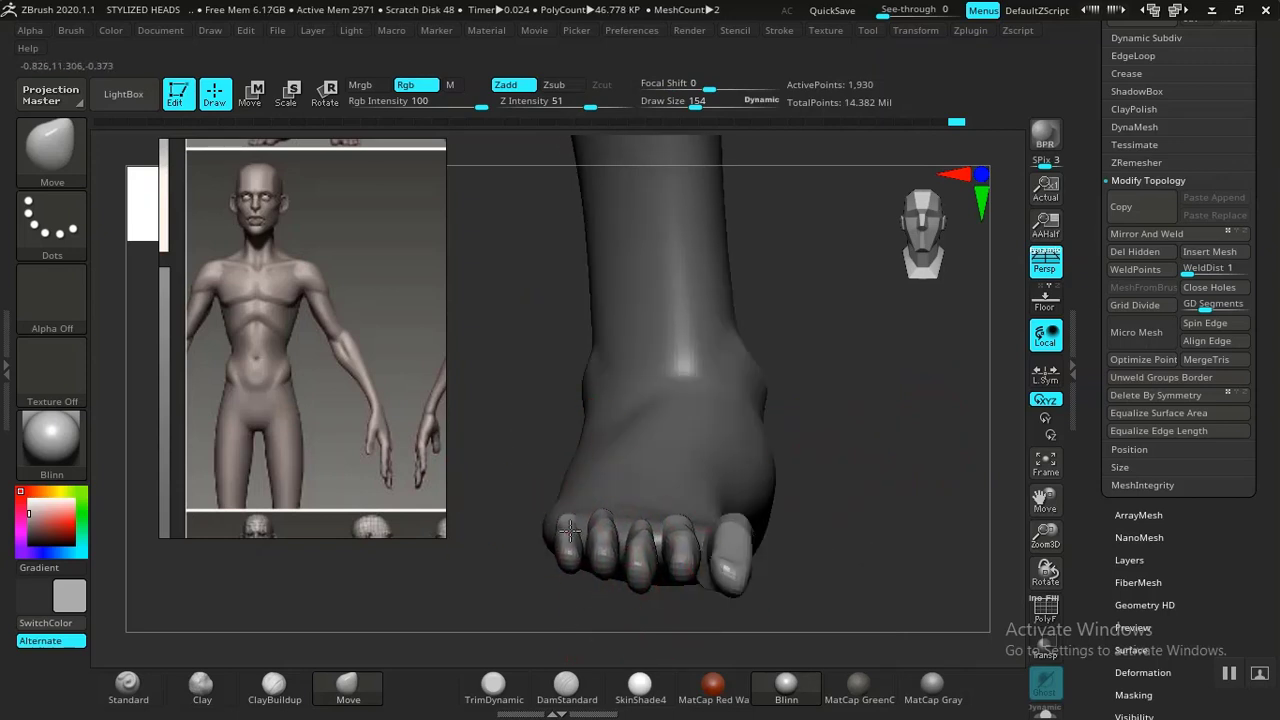
pyautogui.moveTo(655, 525); pyautogui.dragTo(651, 514)
pyautogui.moveTo(742, 518)
pyautogui.mouseDown()
pyautogui.moveTo(863, 491)
pyautogui.moveTo(766, 494)
pyautogui.mouseUp()
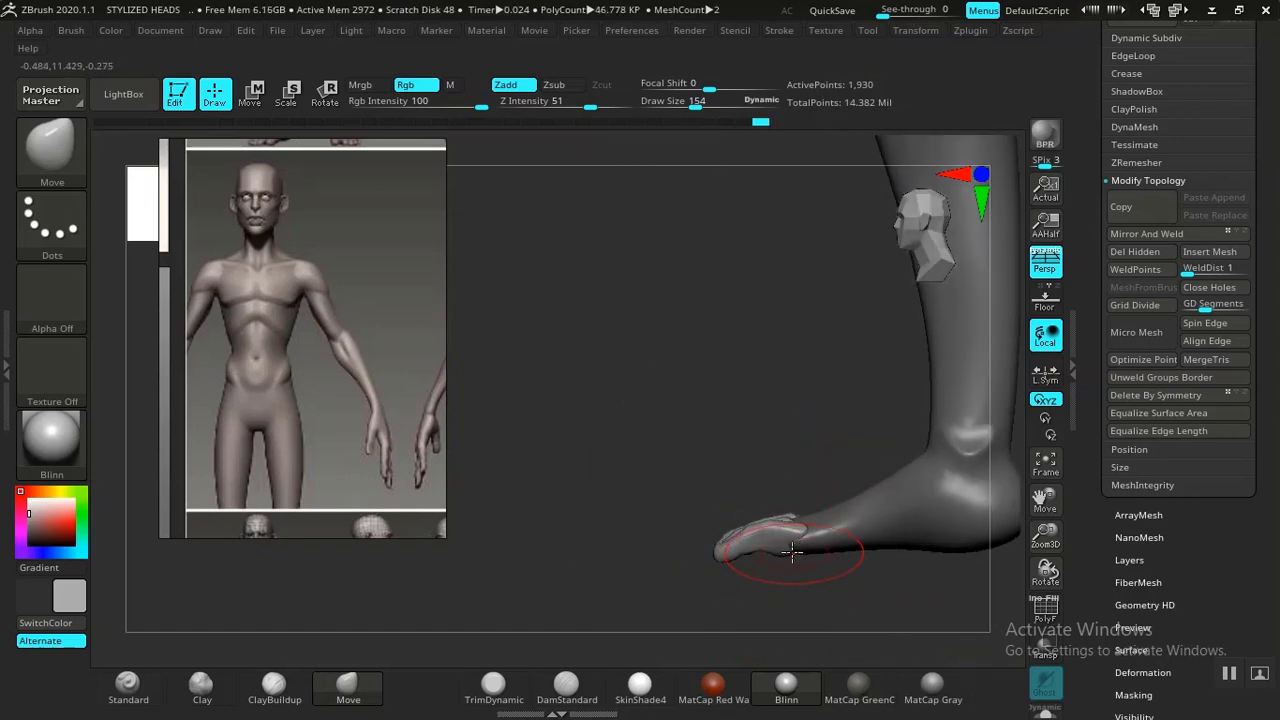
pyautogui.moveTo(793, 552); pyautogui.dragTo(786, 547)
# Refine the spacing and outline of the toes from above with the Move brush, from the little toe's base to the big toe
pyautogui.moveTo(686, 420)
pyautogui.mouseDown()
pyautogui.moveTo(723, 520)
pyautogui.moveTo(713, 568)
pyautogui.mouseUp()
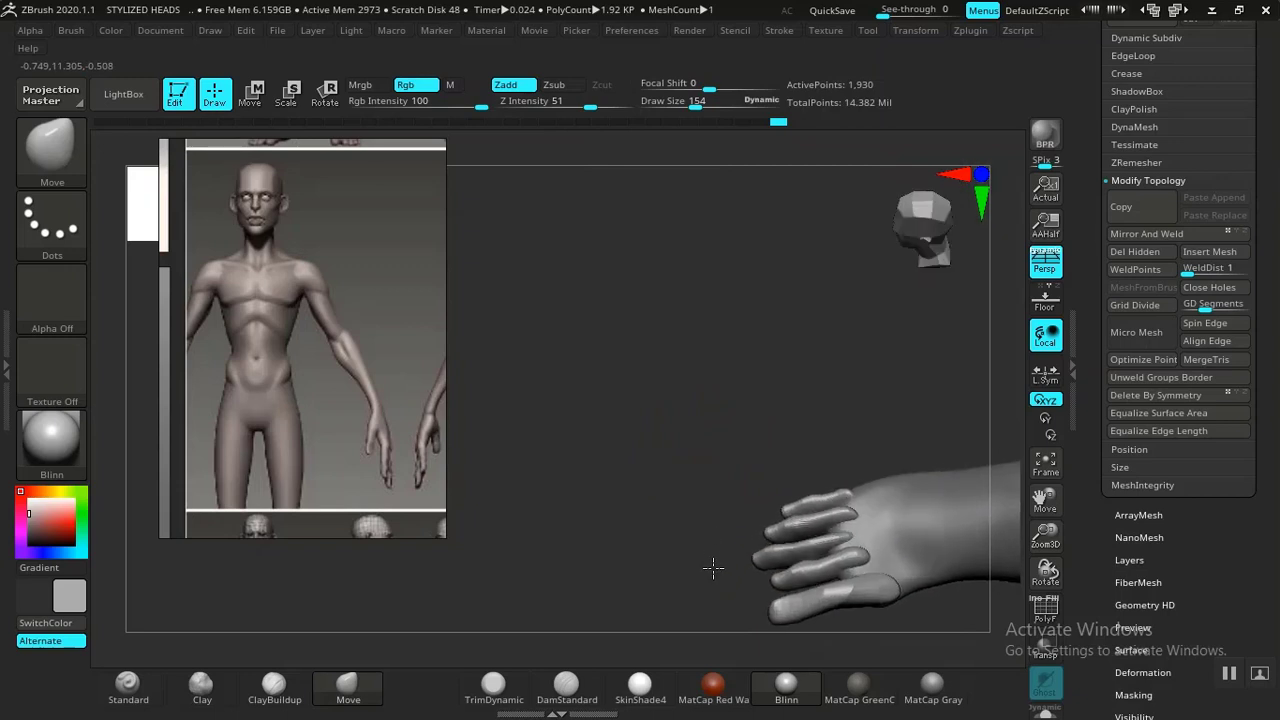
pyautogui.moveTo(854, 534); pyautogui.dragTo(848, 534)
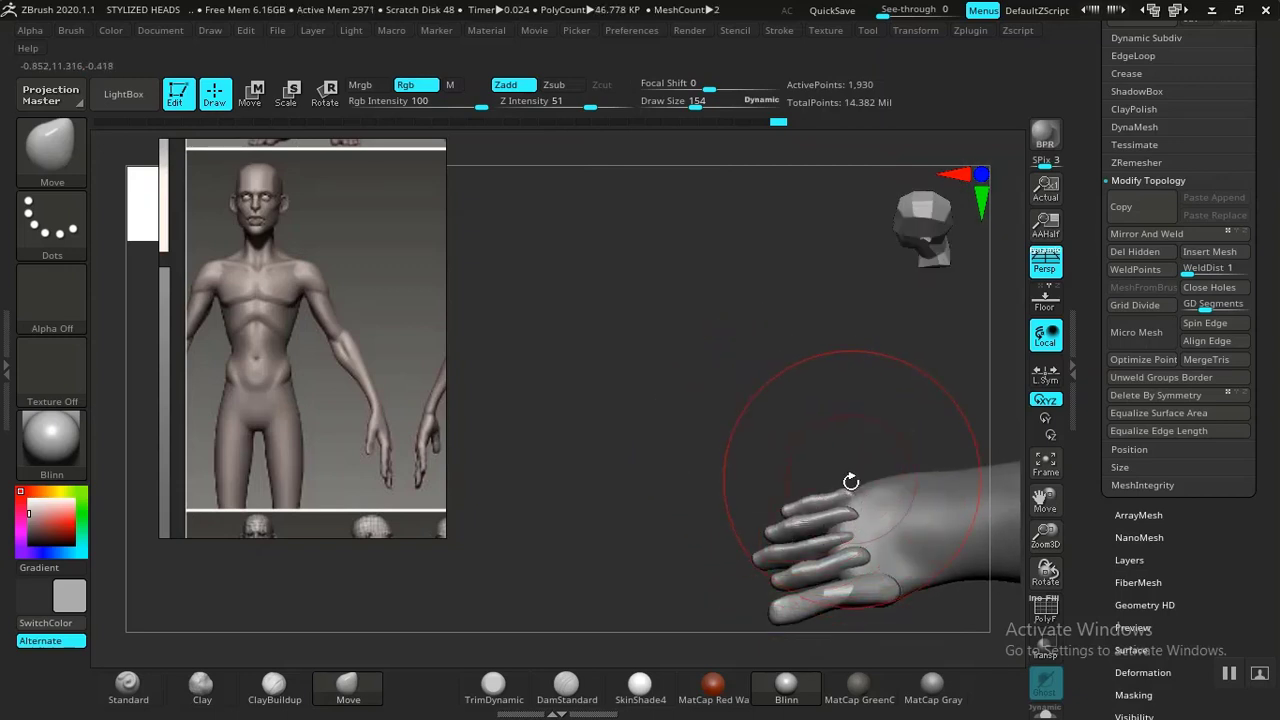
pyautogui.moveTo(795, 450); pyautogui.dragTo(812, 520)
pyautogui.moveTo(926, 500); pyautogui.dragTo(923, 498)
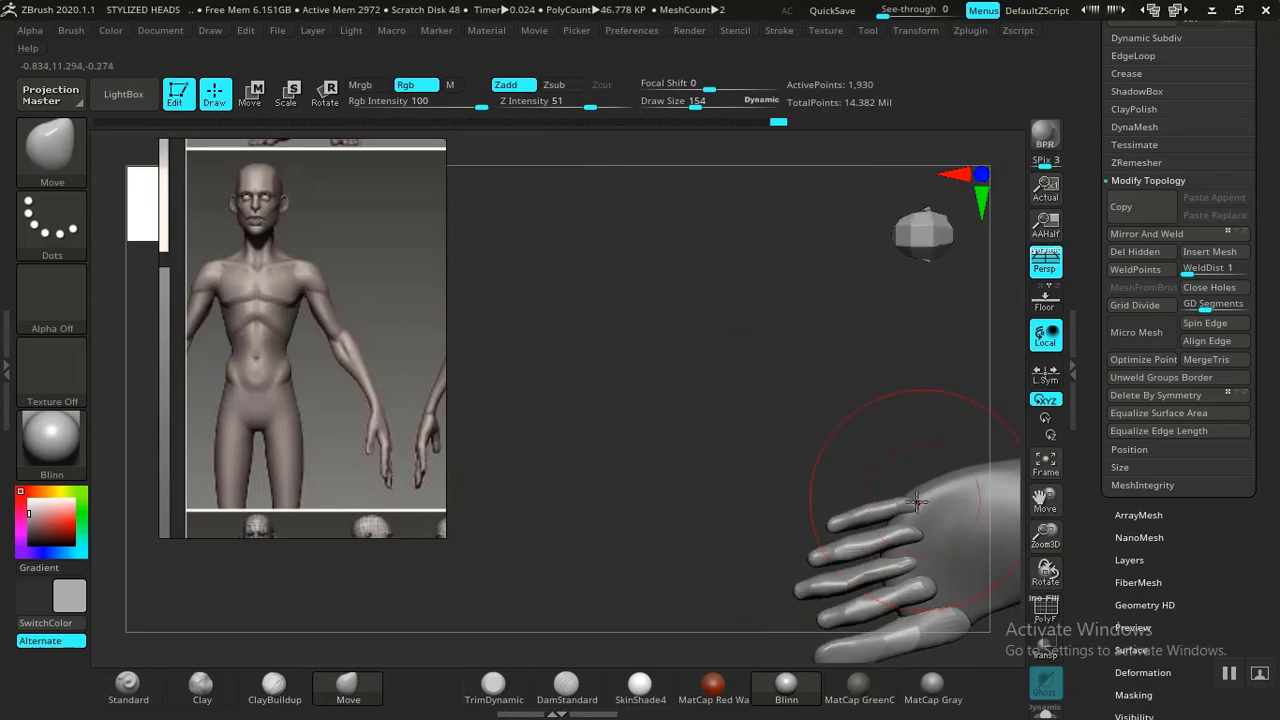
pyautogui.keyDown('alt'); pyautogui.moveTo(512, 397); pyautogui.dragTo(726, 414); pyautogui.keyUp('alt')
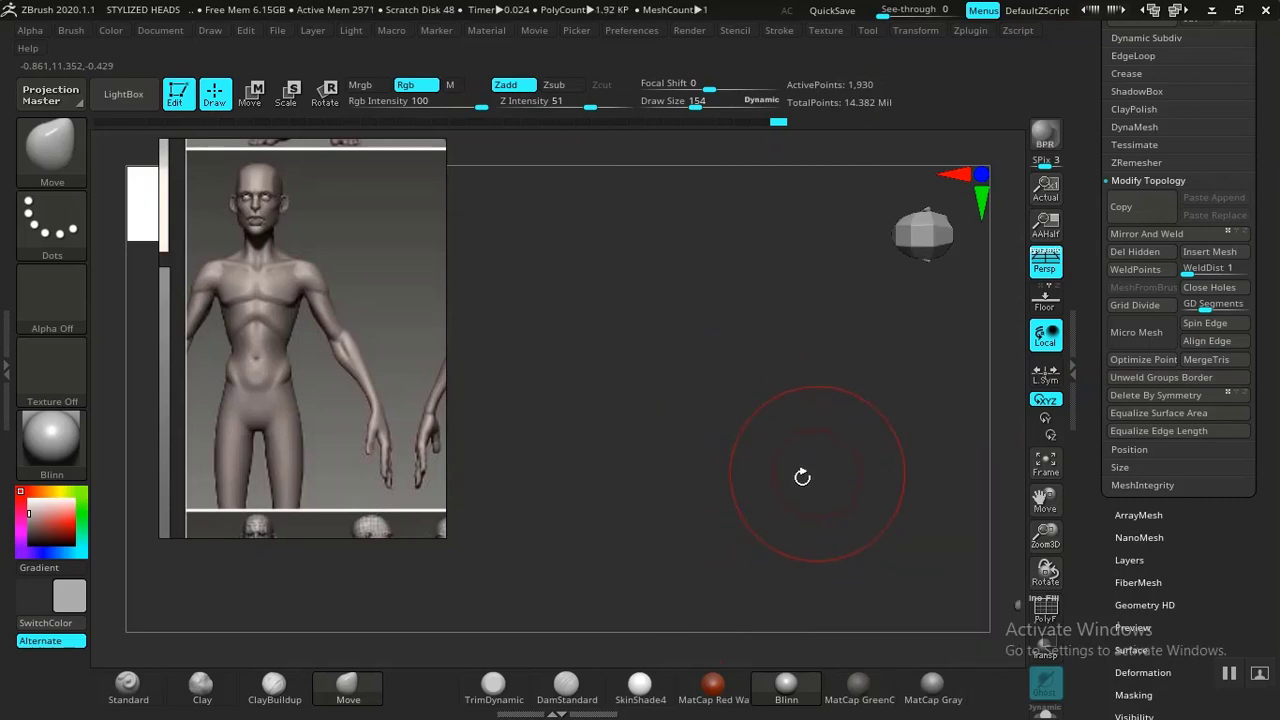
pyautogui.press('f')
pyautogui.press('f')
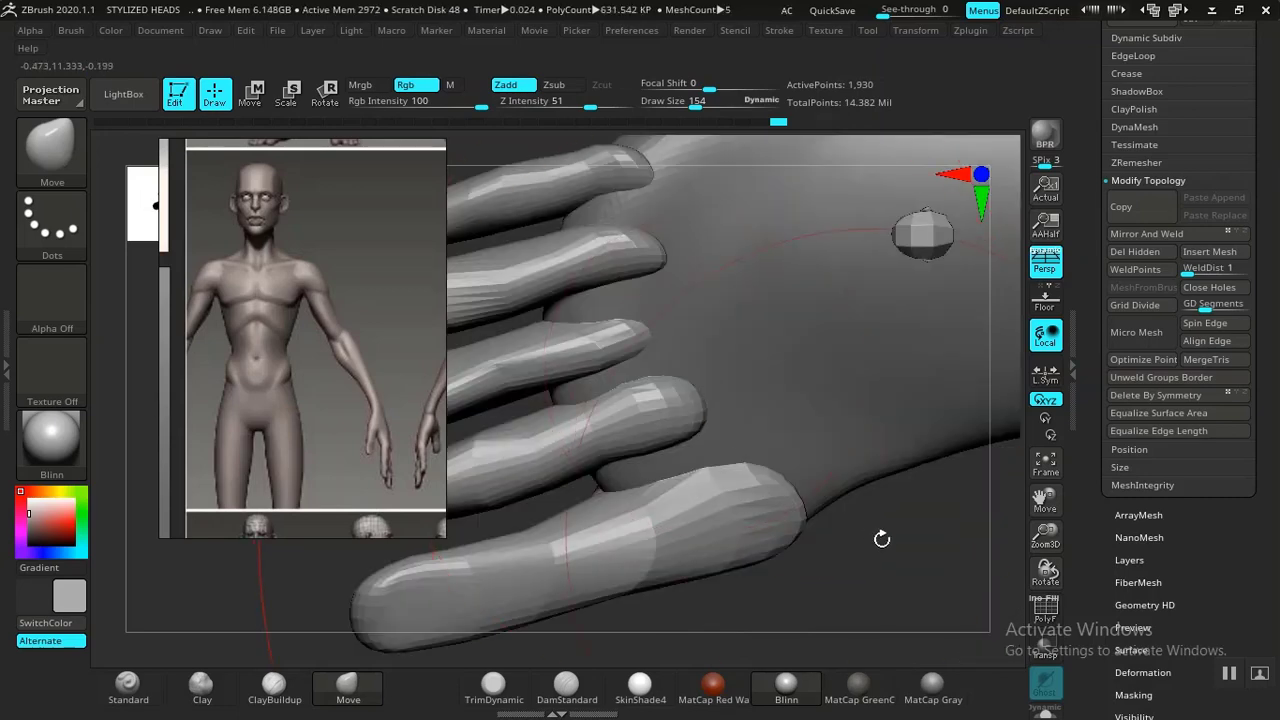
pyautogui.keyDown('alt'); pyautogui.moveTo(838, 560); pyautogui.dragTo(566, 505); pyautogui.keyUp('alt')
pyautogui.keyDown('alt'); pyautogui.click(535, 481); pyautogui.keyUp('alt')
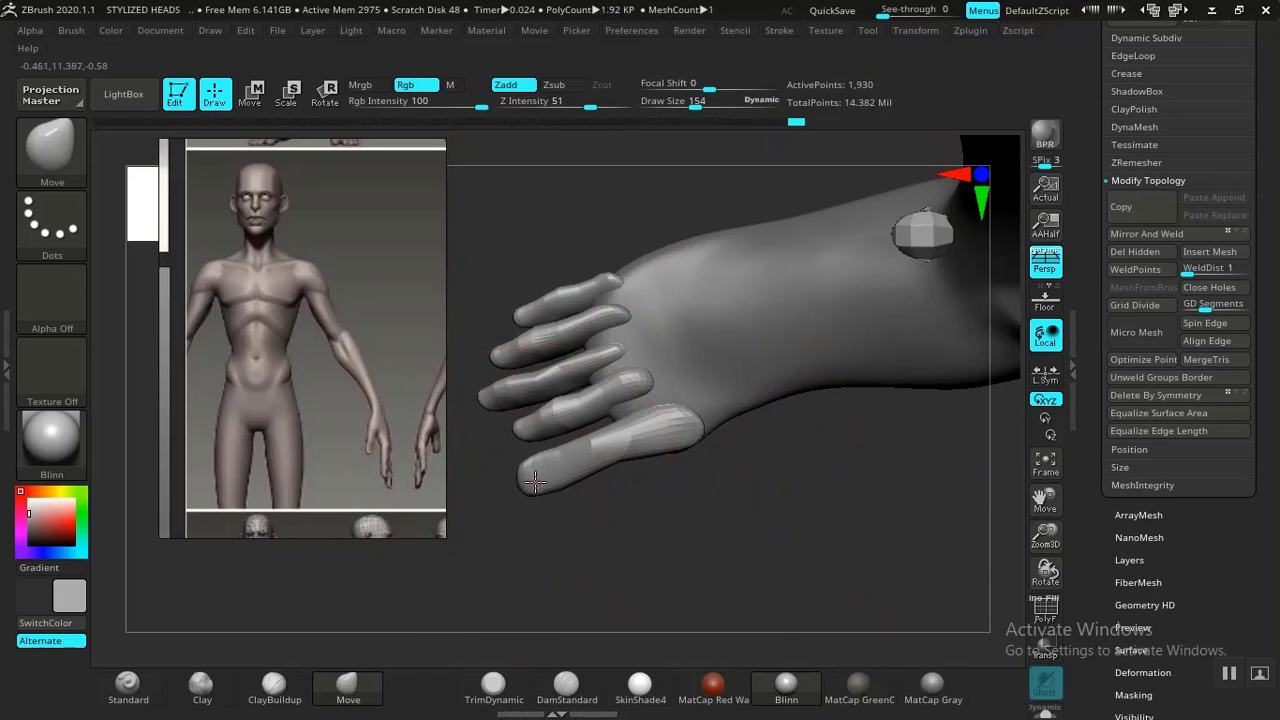
# Mask the four smaller toes so that only the big toe stays editable with the Move brush
pyautogui.moveTo(725, 454); pyautogui.dragTo(743, 491)
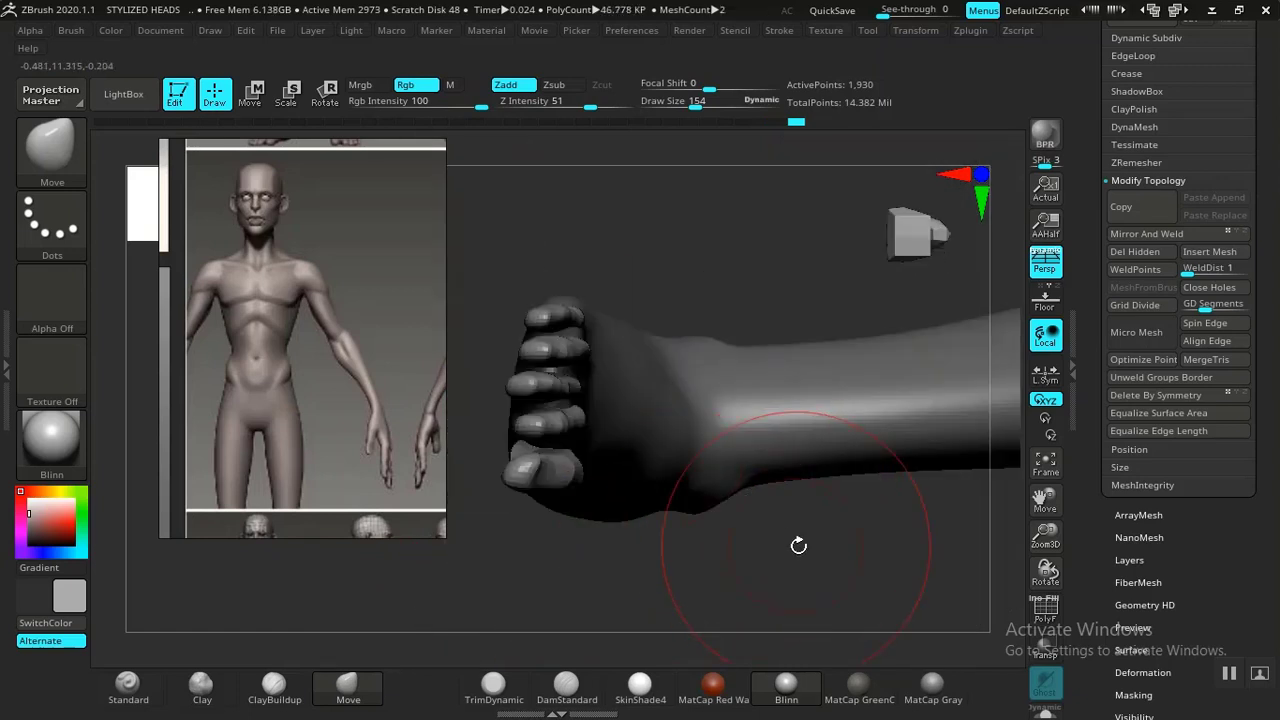
pyautogui.moveTo(732, 303); pyautogui.dragTo(766, 523)
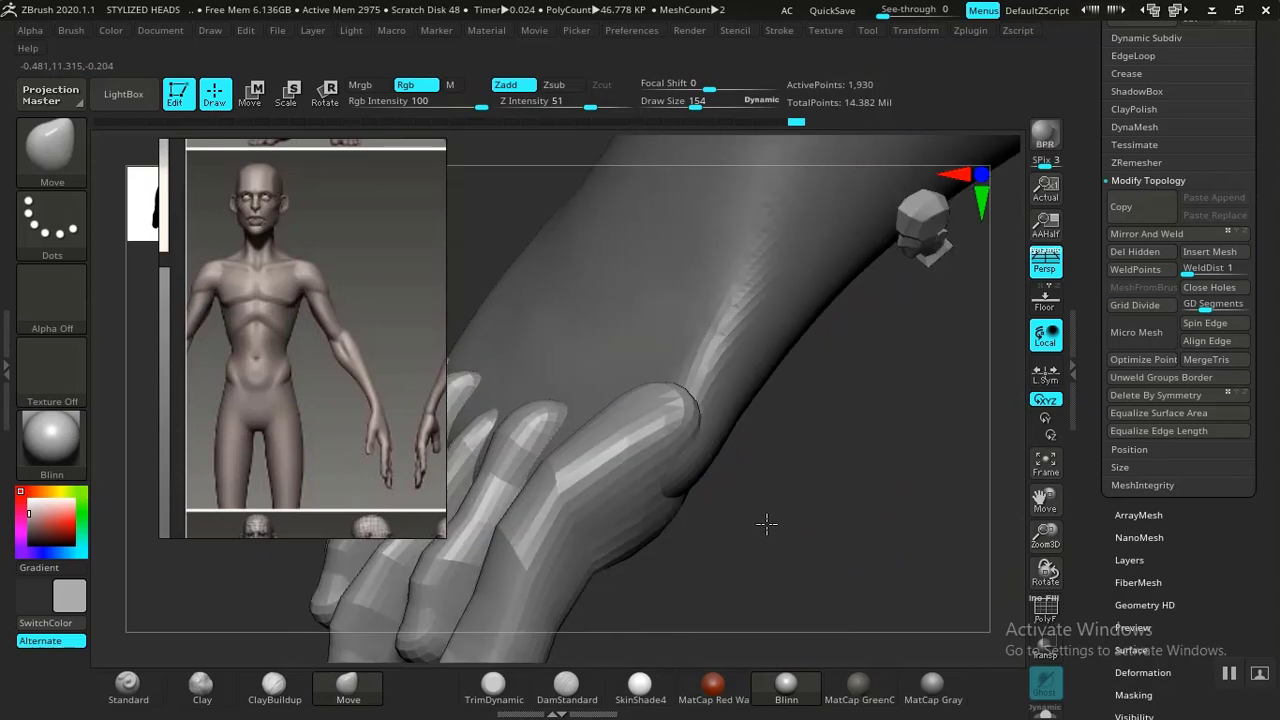
pyautogui.press('w')
pyautogui.keyDown('ctrl'); pyautogui.click(623, 496); pyautogui.keyUp('ctrl')
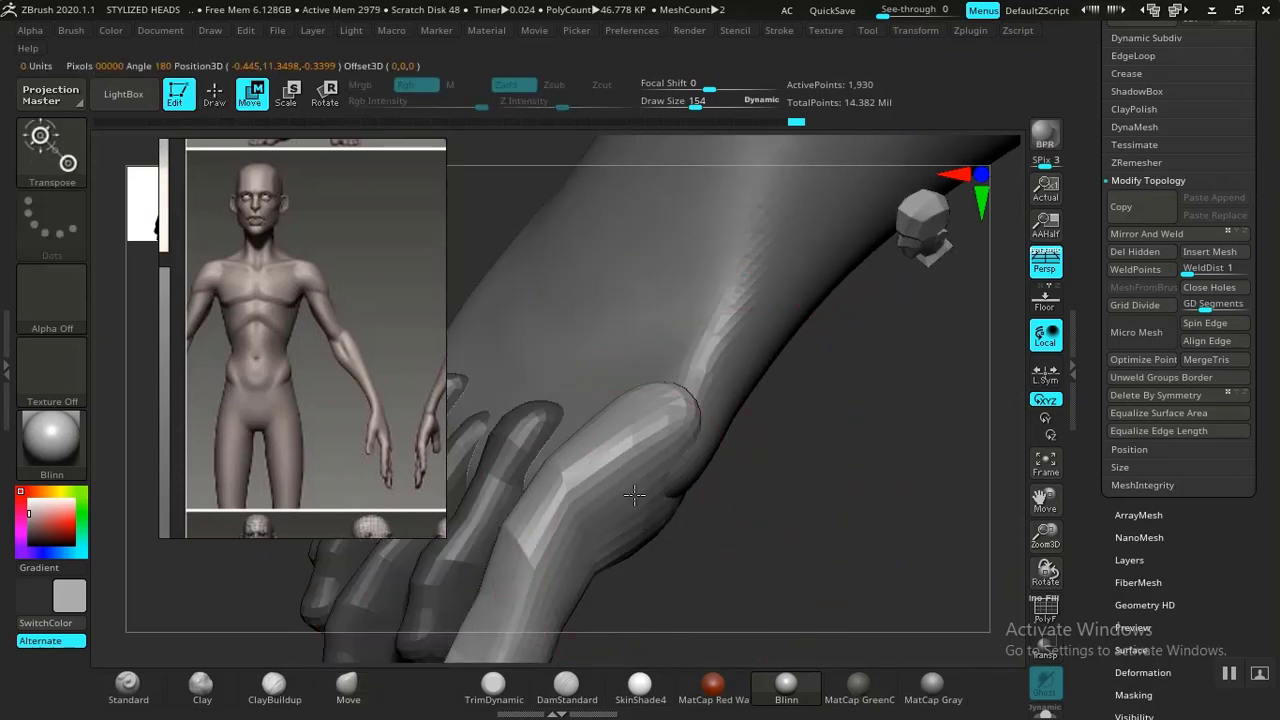
pyautogui.press('q')
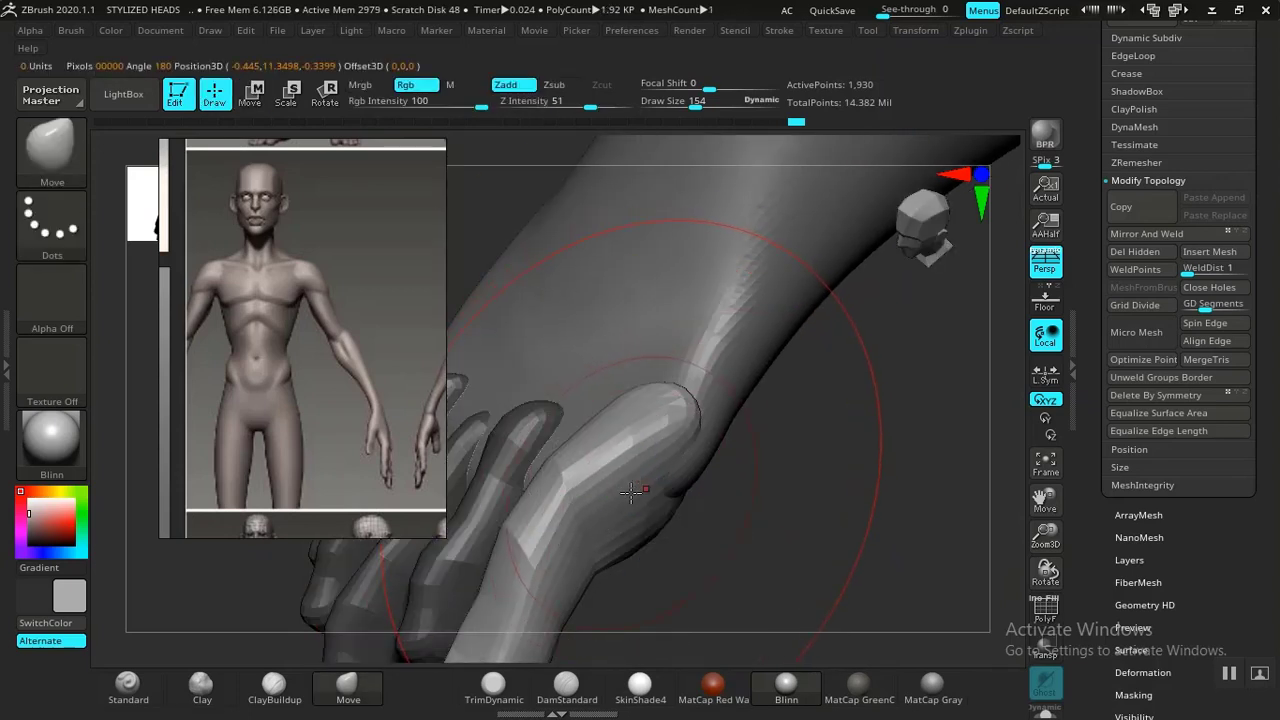
# Set the Move brush's draw size to 42 and reshape the big toe's base and underside against the foot
pyautogui.moveTo(639, 484)
pyautogui.mouseDown()
pyautogui.moveTo(680, 476)
pyautogui.moveTo(691, 503)
pyautogui.moveTo(672, 525)
pyautogui.mouseUp()
pyautogui.moveTo(672, 525); pyautogui.dragTo(629, 517, button='right')
pyautogui.moveTo(629, 517); pyautogui.dragTo(611, 514)
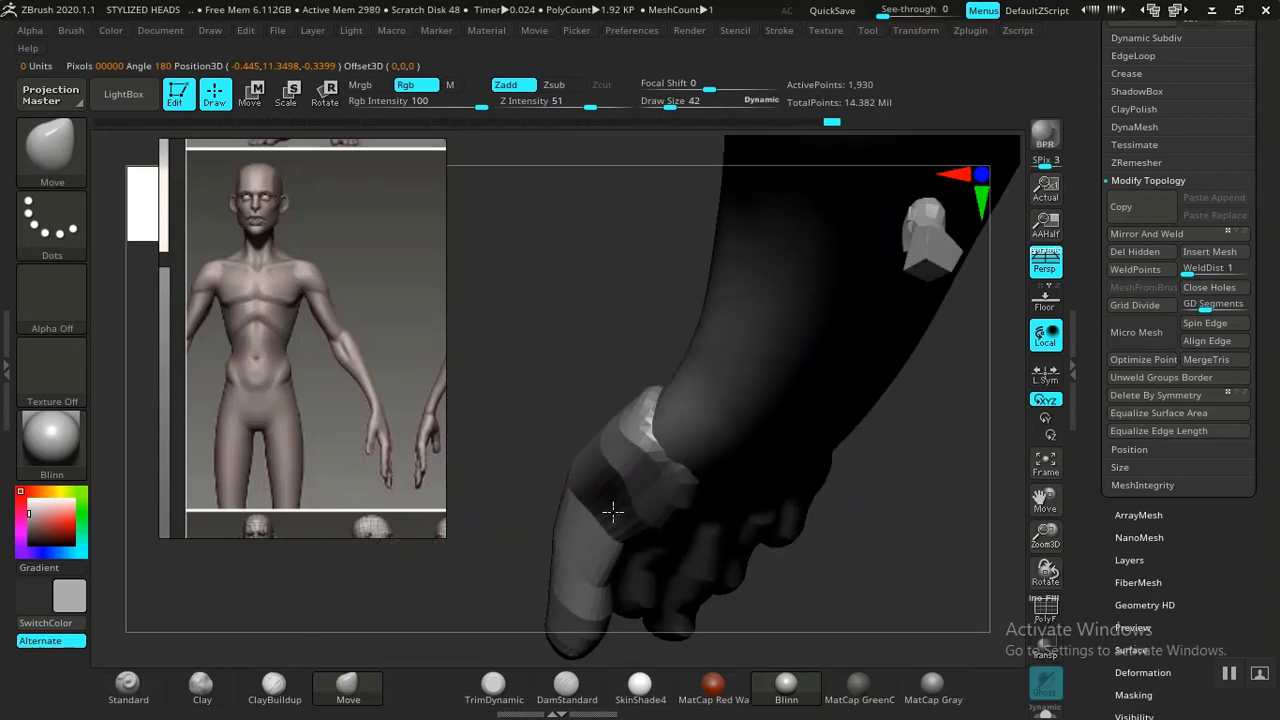
pyautogui.moveTo(611, 514)
pyautogui.mouseDown(button='right')
pyautogui.moveTo(577, 560)
pyautogui.moveTo(616, 518)
pyautogui.moveTo(605, 497)
pyautogui.mouseUp(button='right')
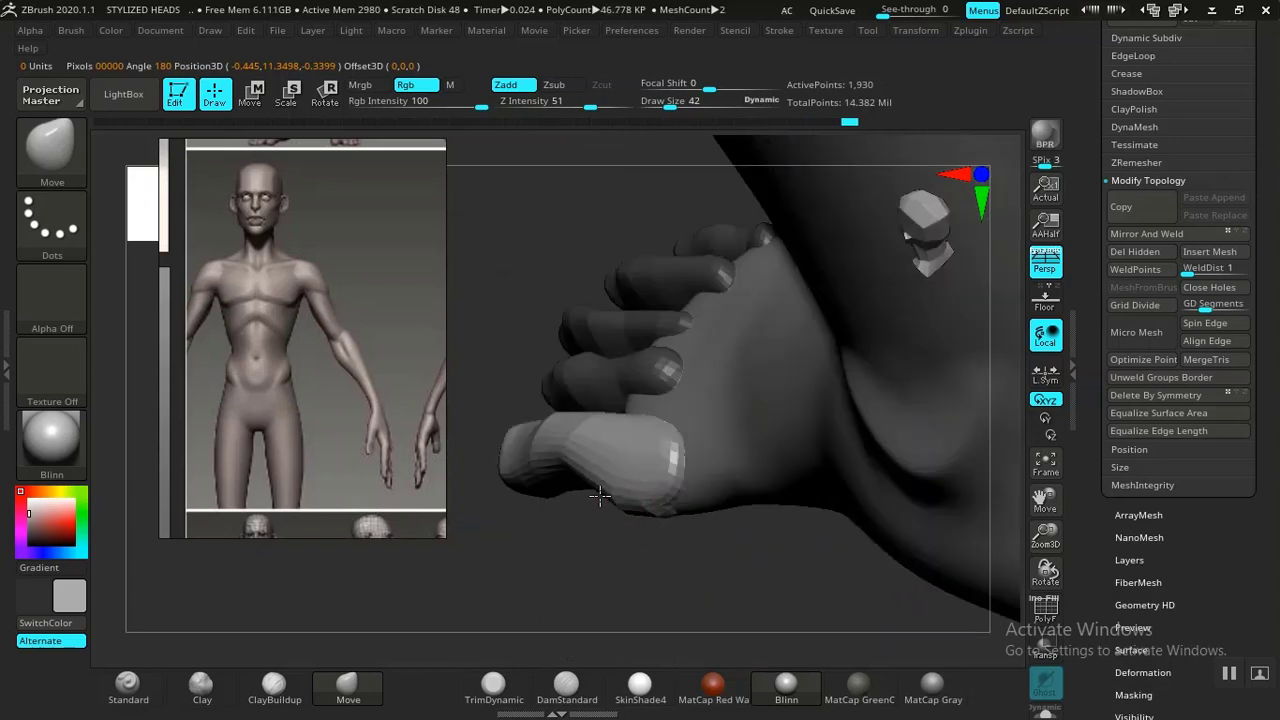
pyautogui.moveTo(609, 600); pyautogui.dragTo(514, 455, button='right')
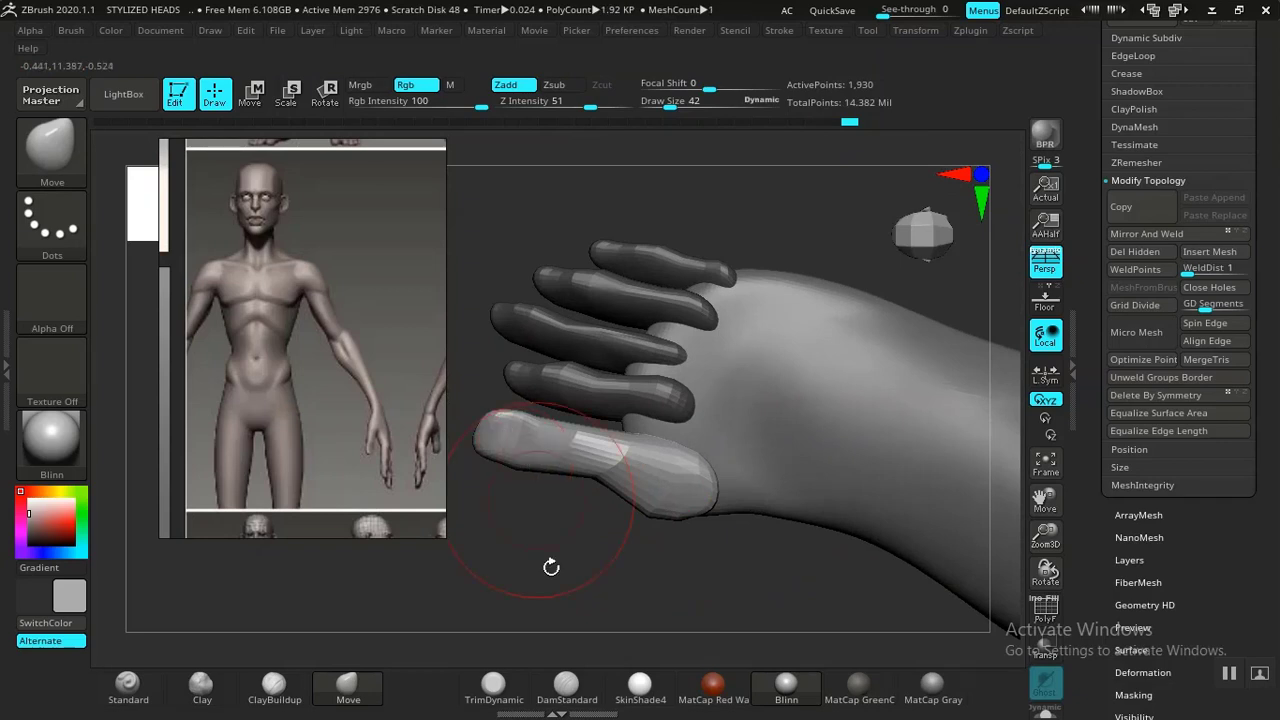
pyautogui.moveTo(555, 568); pyautogui.dragTo(664, 336, button='right')
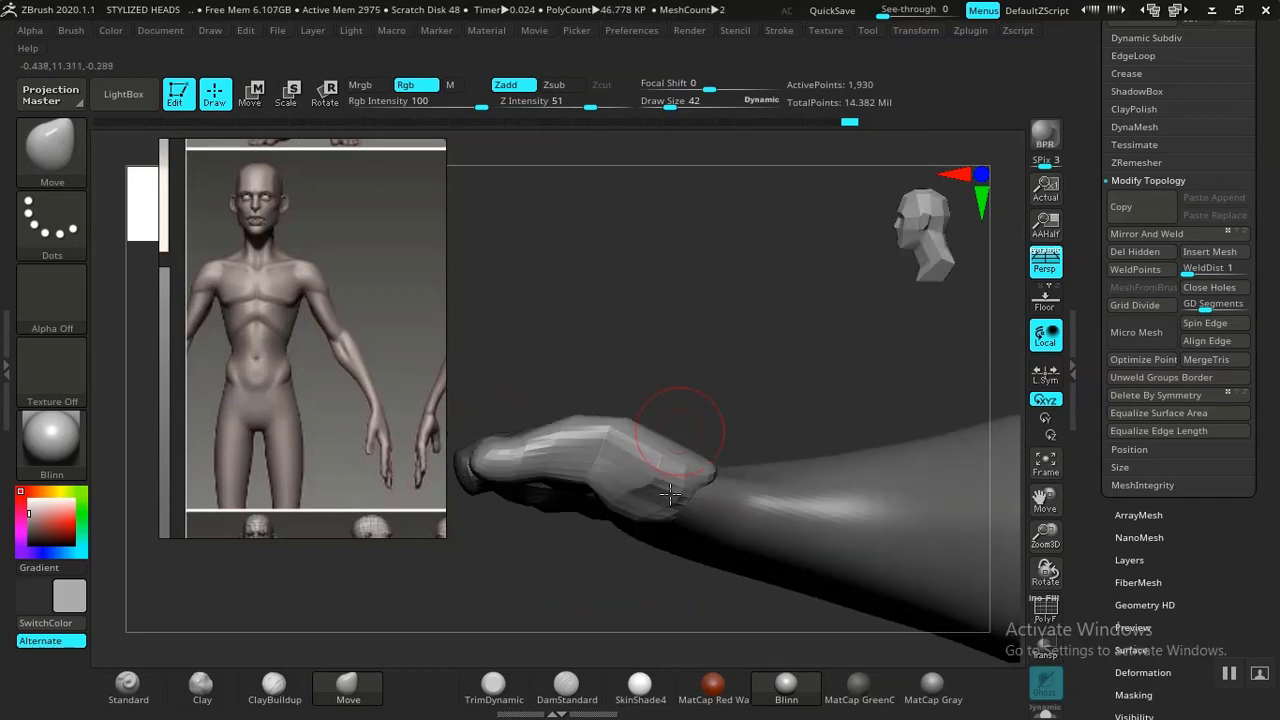
pyautogui.keyDown('ctrl'); pyautogui.moveTo(673, 490); pyautogui.dragTo(750, 235, button='right'); pyautogui.keyUp('ctrl')
# Examine the foot's proportions against the head and the rest of the leg, and inspect the toes up close
pyautogui.moveTo(743, 363)
pyautogui.mouseDown(button='right')
pyautogui.moveTo(762, 385)
pyautogui.moveTo(812, 392)
pyautogui.mouseUp(button='right')
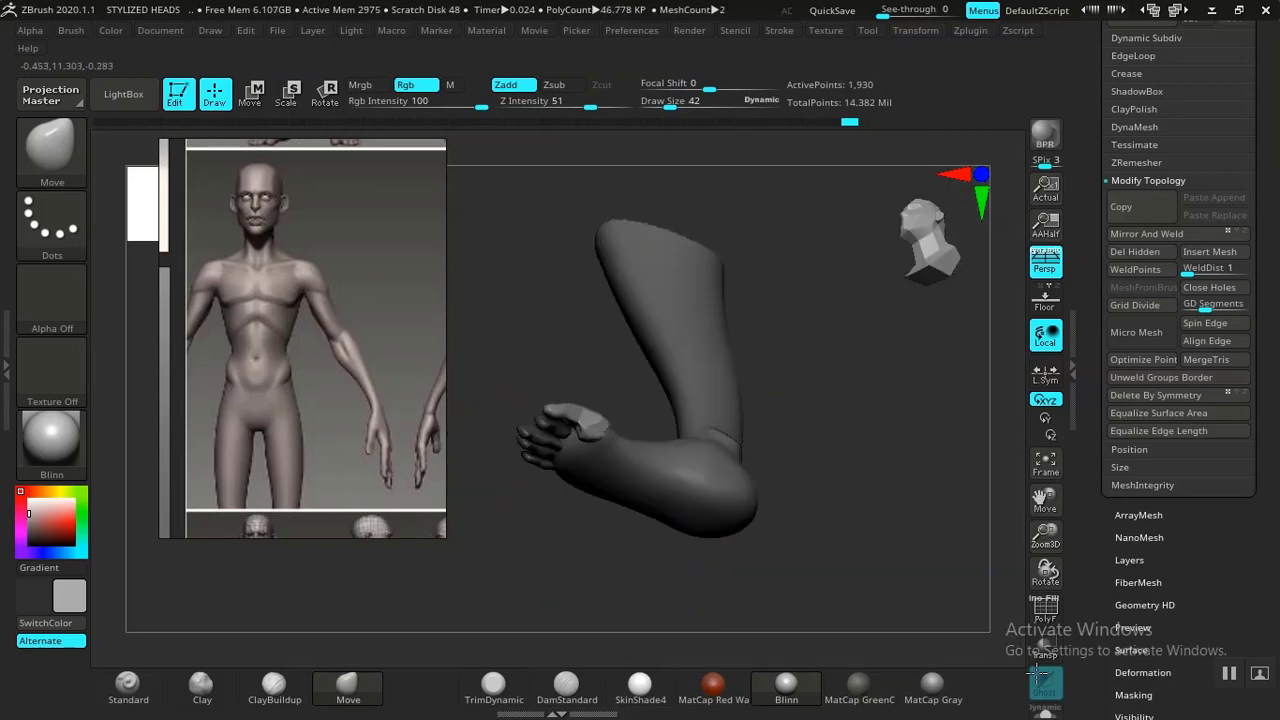
pyautogui.keyDown('ctrl'); pyautogui.moveTo(812, 322); pyautogui.dragTo(800, 403, button='right'); pyautogui.keyUp('ctrl')
pyautogui.press('f')
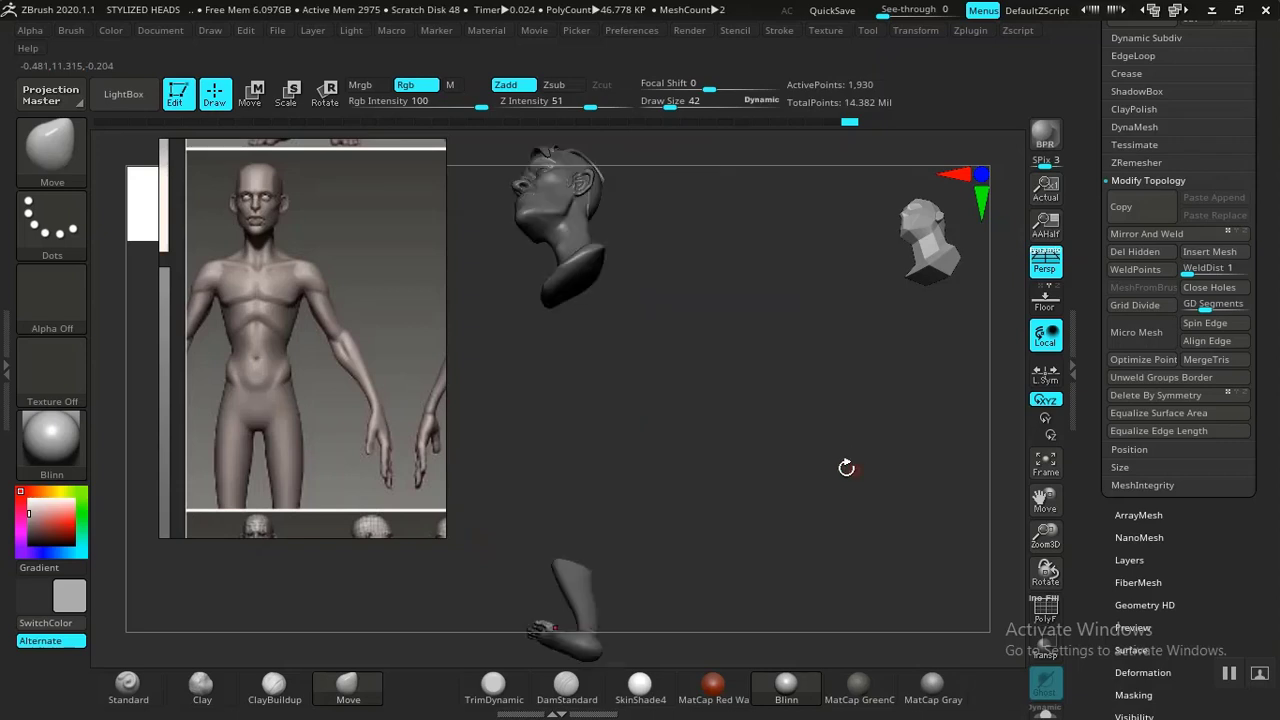
pyautogui.press('f')
pyautogui.keyDown('ctrl'); pyautogui.moveTo(935, 328); pyautogui.dragTo(846, 514, button='right'); pyautogui.keyUp('ctrl')
pyautogui.keyDown('ctrl'); pyautogui.moveTo(703, 386); pyautogui.dragTo(857, 531, button='right'); pyautogui.keyUp('ctrl')
pyautogui.moveTo(777, 486); pyautogui.dragTo(760, 472, button='right')
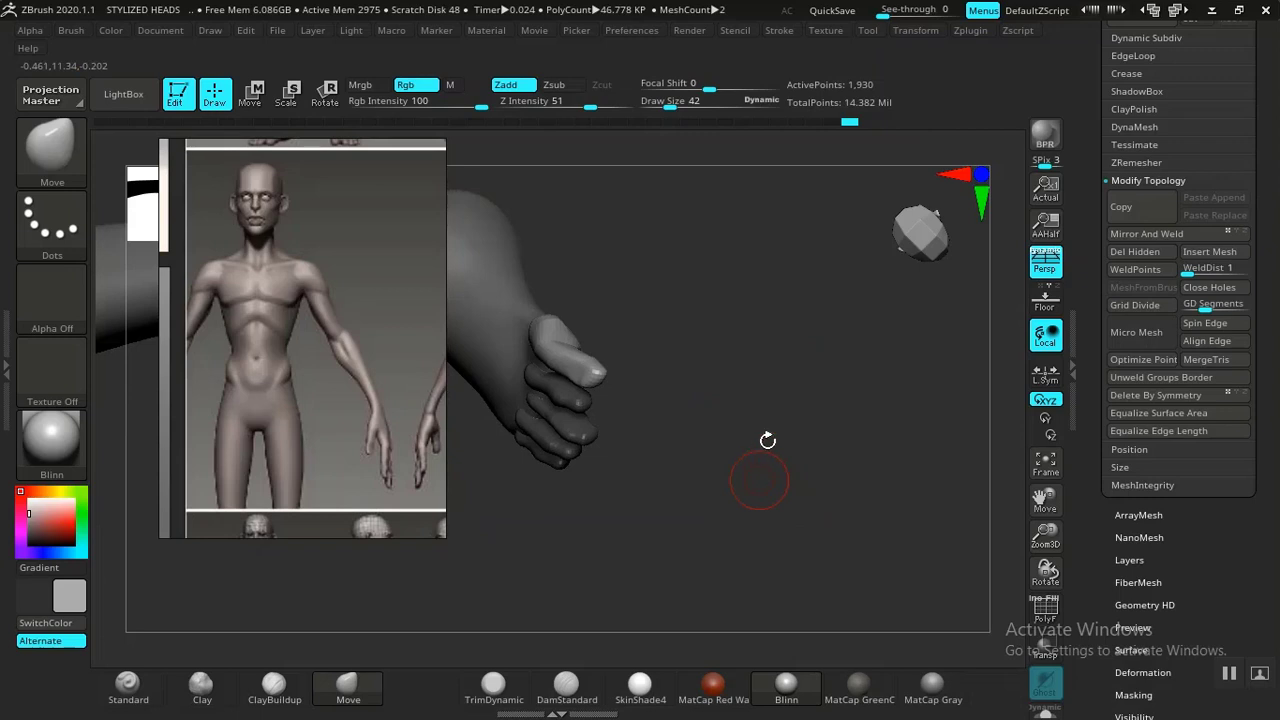
# Fill out the hollow along the big toe's inner edge with the Move brush
pyautogui.moveTo(778, 401); pyautogui.dragTo(771, 486, button='right')
pyautogui.moveTo(776, 414)
pyautogui.mouseDown(button='right')
pyautogui.moveTo(809, 411)
pyautogui.moveTo(734, 377)
pyautogui.moveTo(686, 286)
pyautogui.mouseUp(button='right')
pyautogui.moveTo(631, 266); pyautogui.dragTo(604, 244)
pyautogui.moveTo(829, 467)
pyautogui.keyDown('ctrl'); pyautogui.mouseDown(button='right')
pyautogui.moveTo(805, 403)
pyautogui.moveTo(709, 557)
pyautogui.moveTo(766, 549)
pyautogui.moveTo(837, 491)
pyautogui.moveTo(812, 487)
pyautogui.mouseUp(button='right'); pyautogui.keyUp('ctrl')
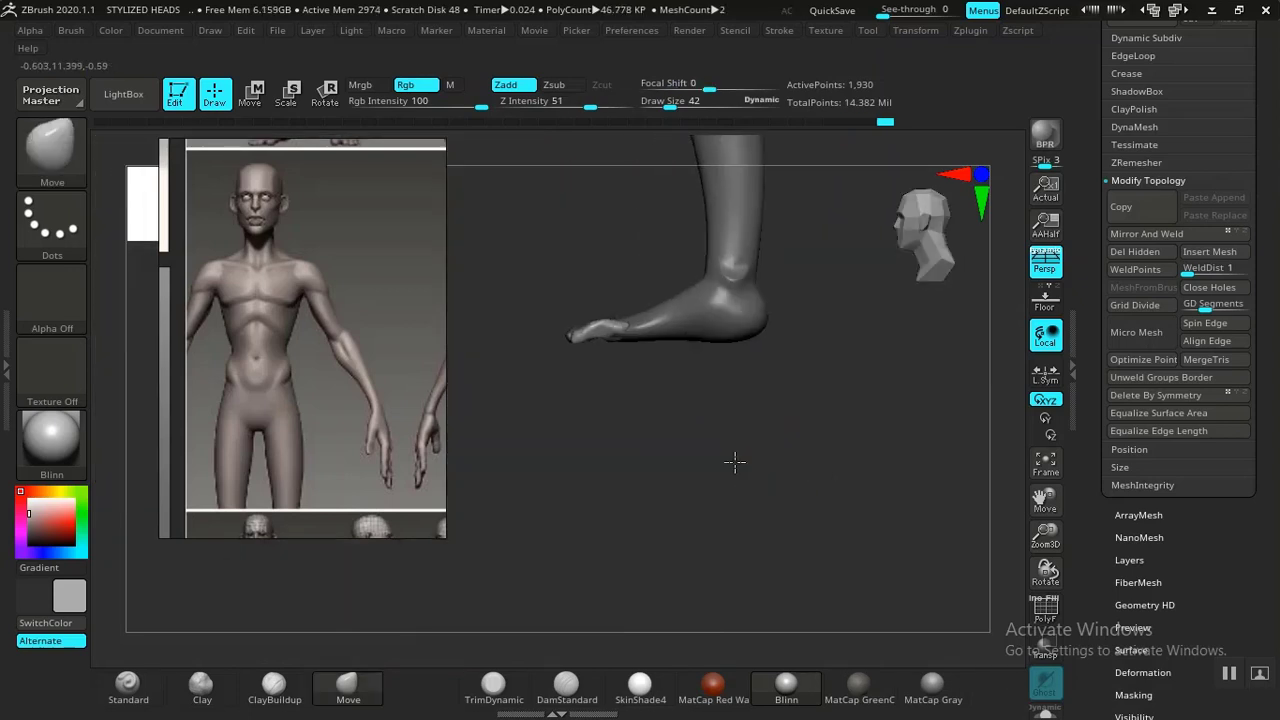
pyautogui.moveTo(737, 460); pyautogui.dragTo(683, 466, button='right')
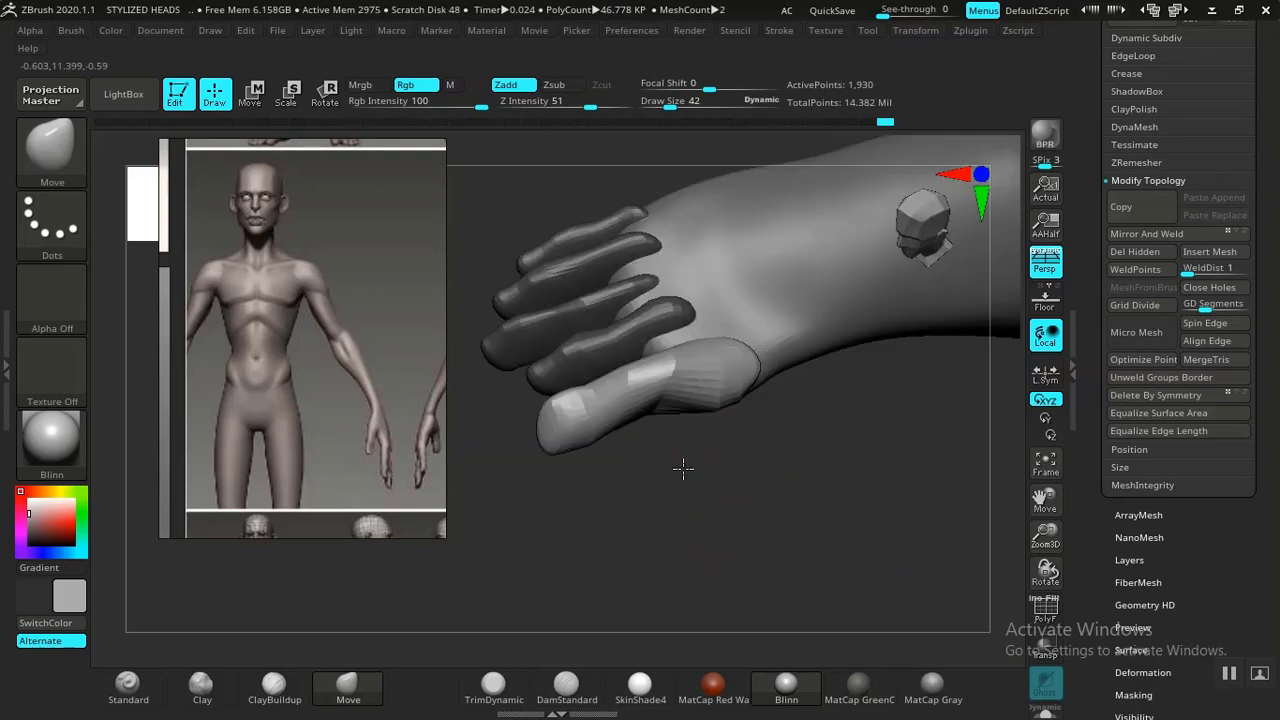
pyautogui.moveTo(664, 404); pyautogui.dragTo(672, 451)
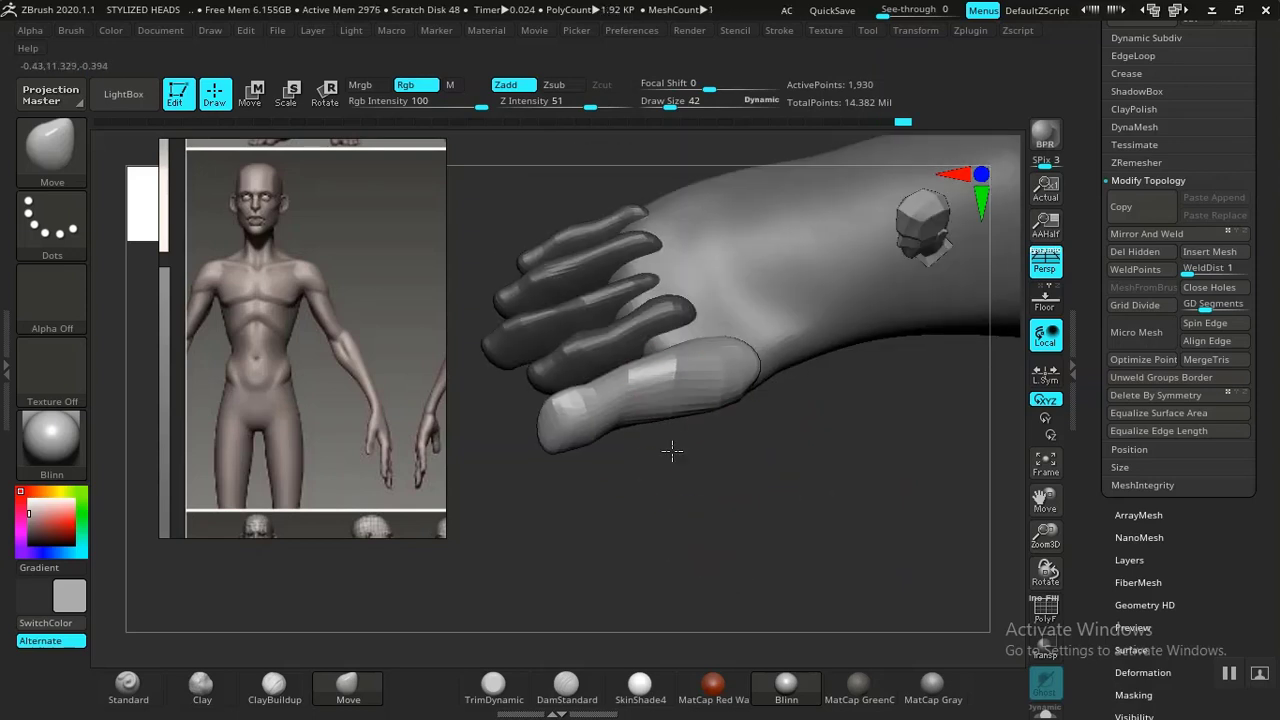
# Refine the big toe's base, middle and tip with the Move brush from above, the side and the front
pyautogui.moveTo(693, 519); pyautogui.dragTo(668, 348, button='right')
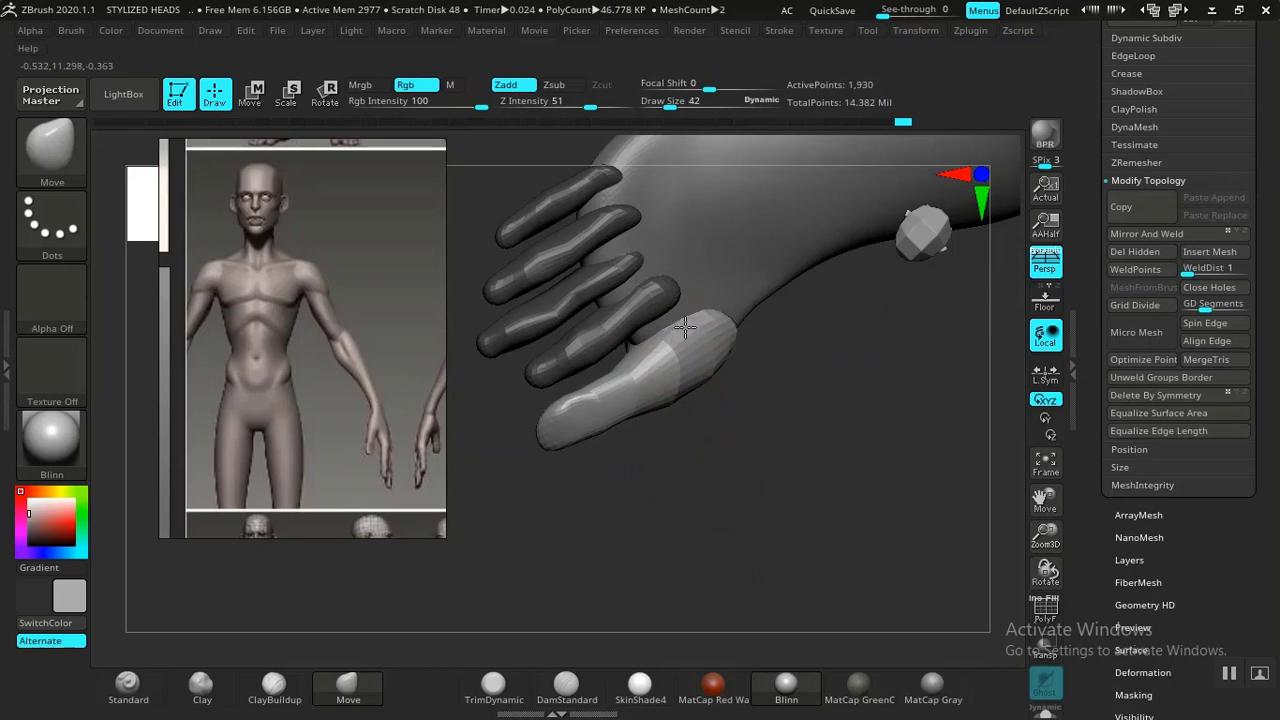
pyautogui.moveTo(651, 437); pyautogui.dragTo(548, 367, button='right')
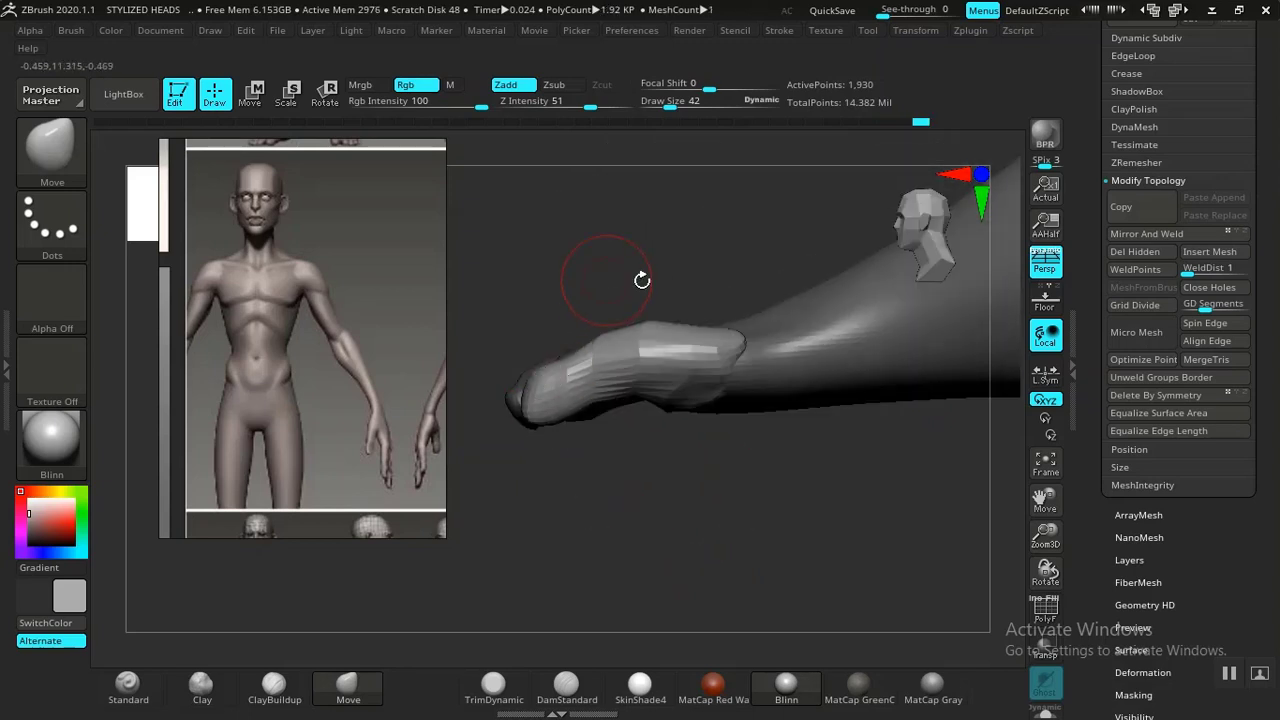
pyautogui.moveTo(642, 280); pyautogui.dragTo(697, 271, button='right')
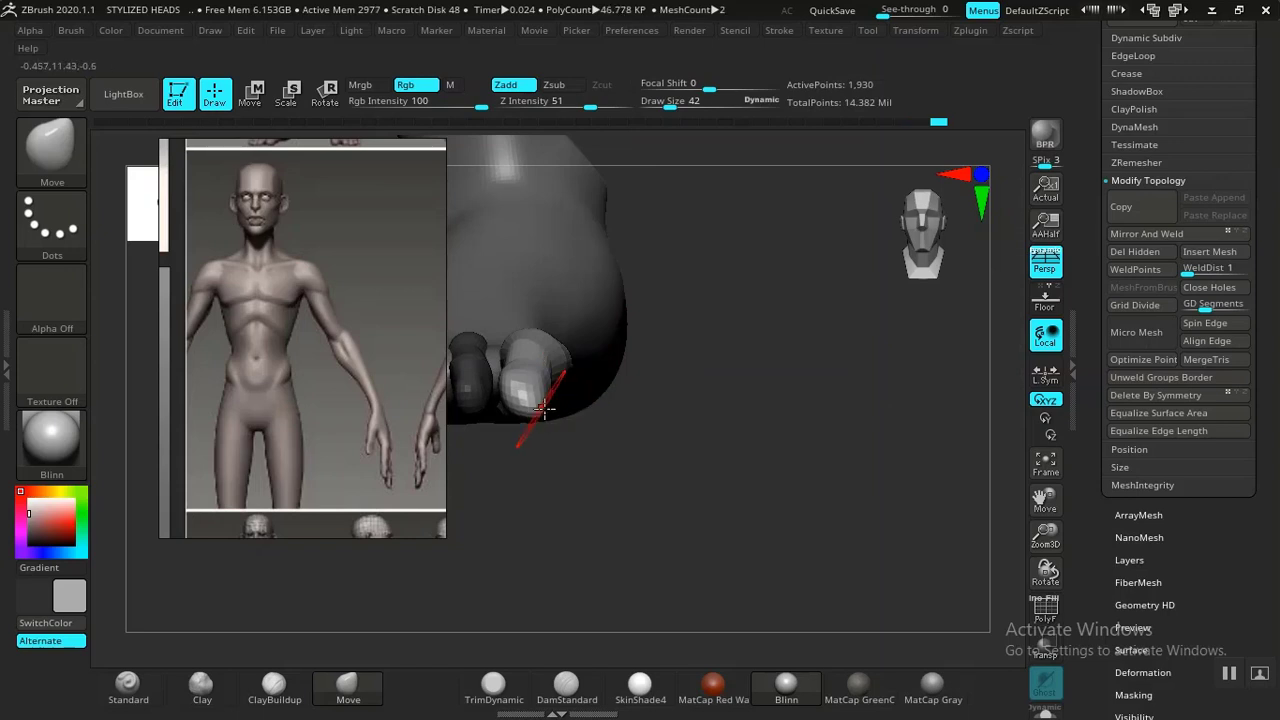
pyautogui.press('shift')
pyautogui.moveTo(660, 485); pyautogui.dragTo(586, 480, button='right')
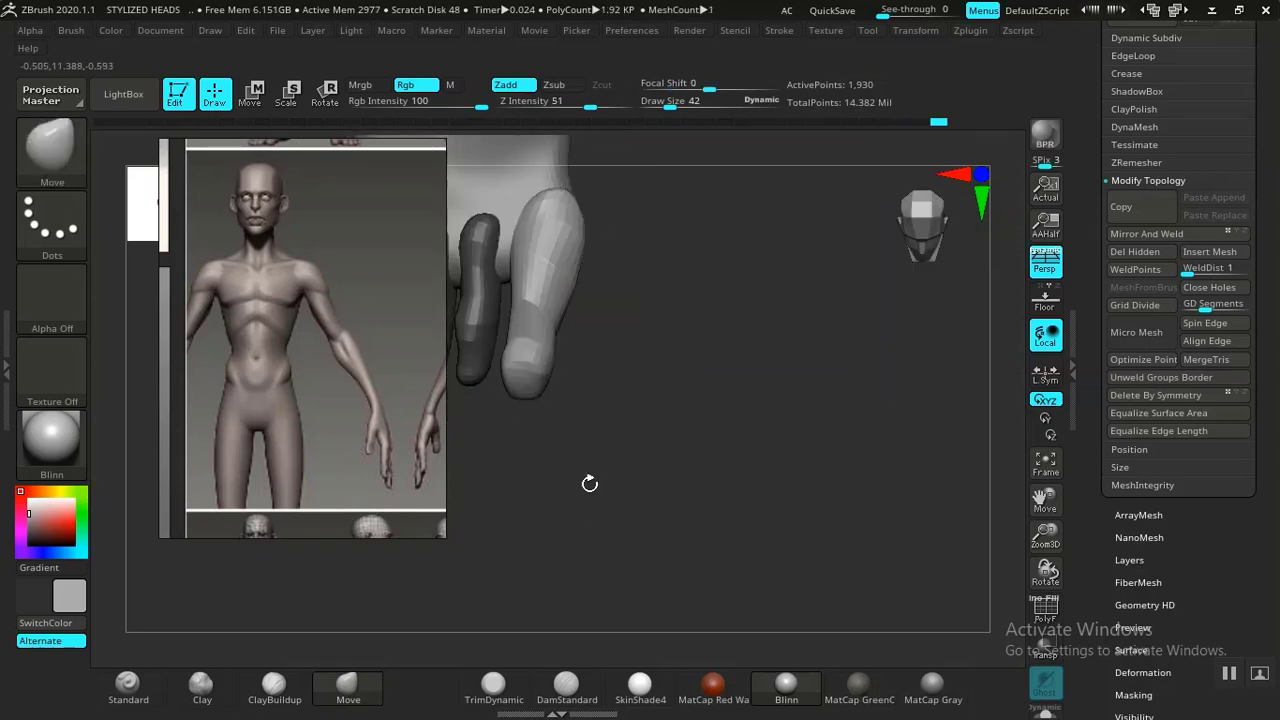
pyautogui.press('ctrl')
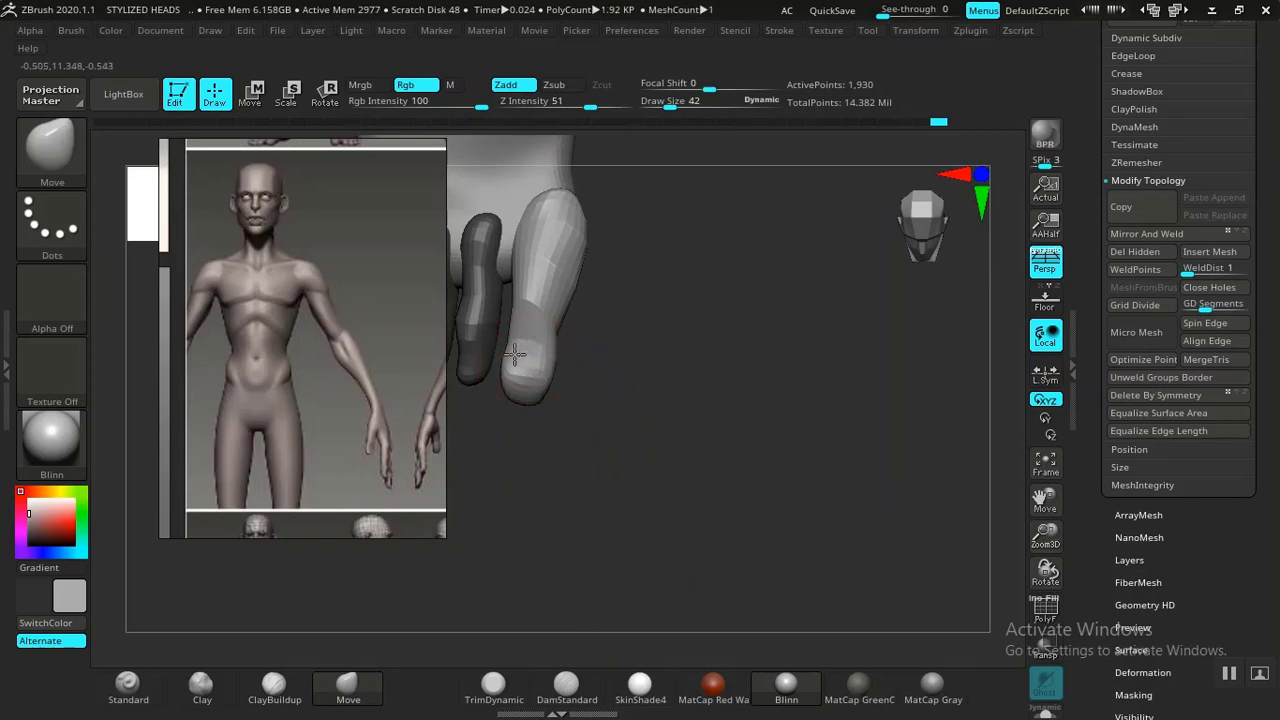
pyautogui.moveTo(513, 353)
pyautogui.mouseDown(button='right')
pyautogui.moveTo(674, 389)
pyautogui.moveTo(761, 507)
pyautogui.moveTo(837, 560)
pyautogui.moveTo(823, 366)
pyautogui.moveTo(763, 449)
pyautogui.moveTo(642, 409)
pyautogui.moveTo(840, 434)
pyautogui.moveTo(757, 457)
pyautogui.moveTo(817, 434)
pyautogui.mouseUp(button='right')
pyautogui.press('ctrl')
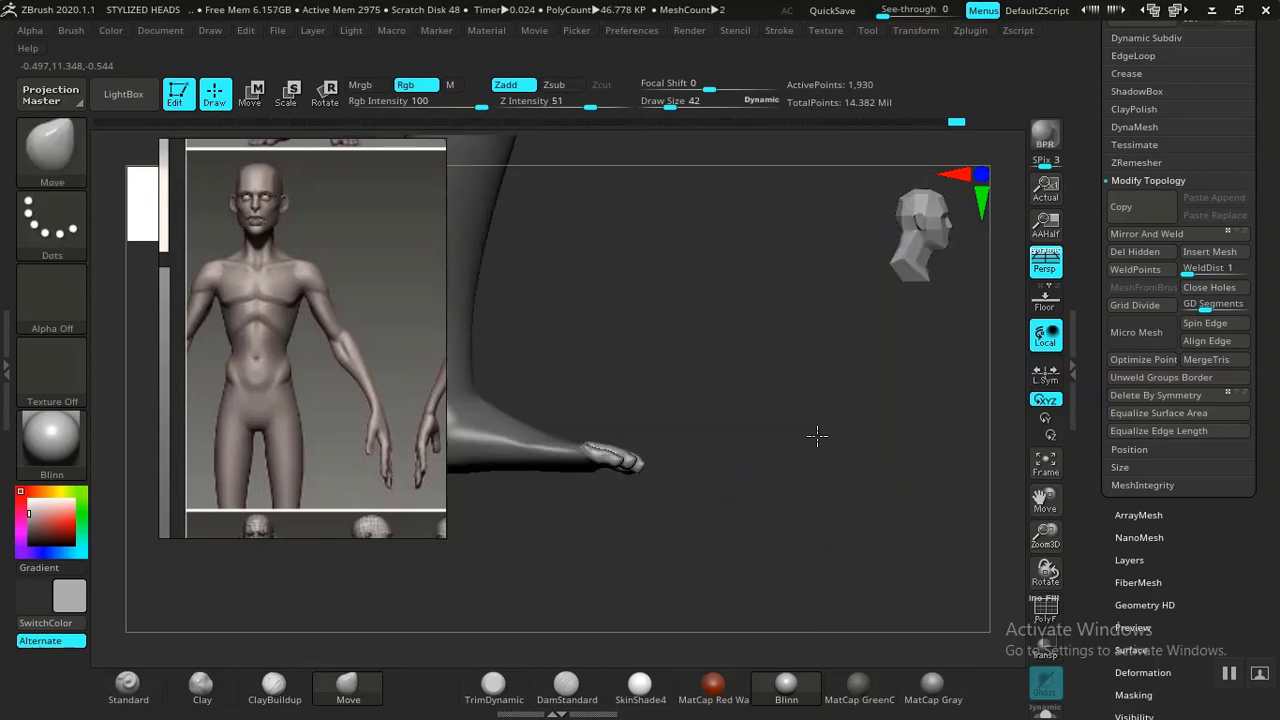
# Select the leg's subtool PM3D_Sphere3D1_11 and unhide the rest of the body mesh
pyautogui.keyDown('alt'); pyautogui.moveTo(757, 404); pyautogui.dragTo(884, 521, button='right'); pyautogui.keyUp('alt')
pyautogui.moveTo(1082, 263); pyautogui.dragTo(1081, 634)
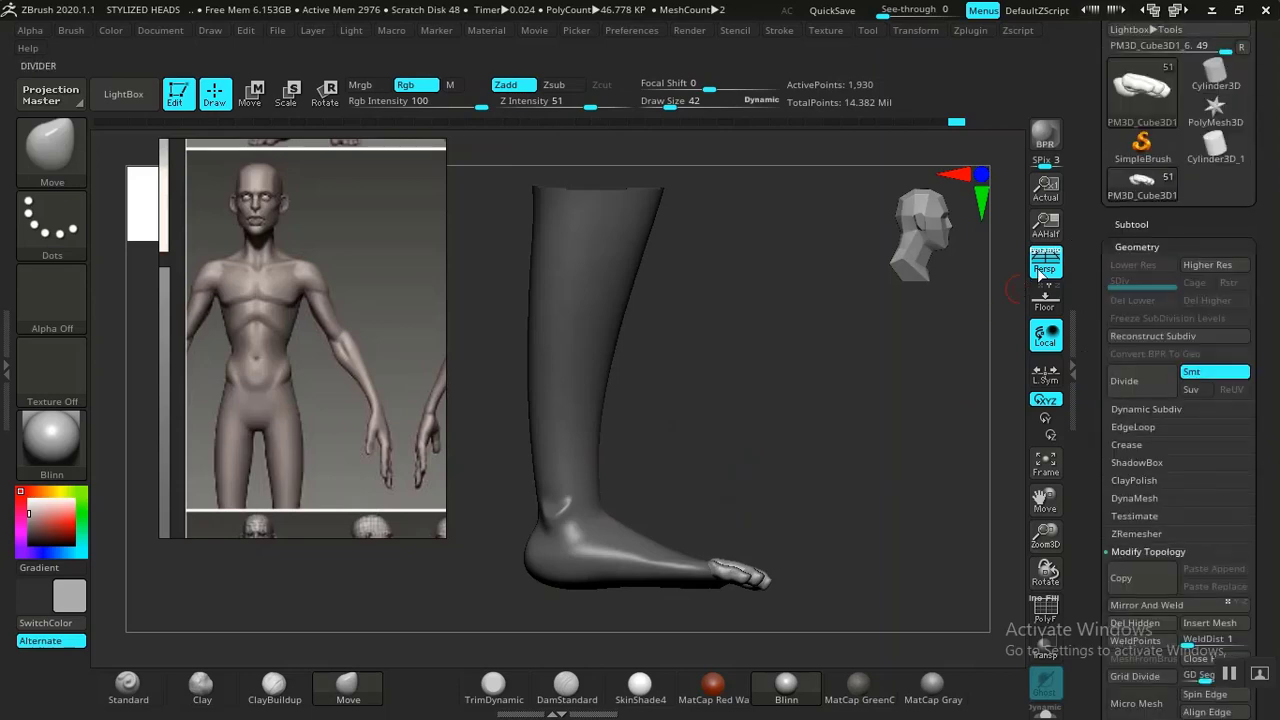
pyautogui.click(1131, 224)
pyautogui.moveTo(1092, 458); pyautogui.dragTo(1083, 357)
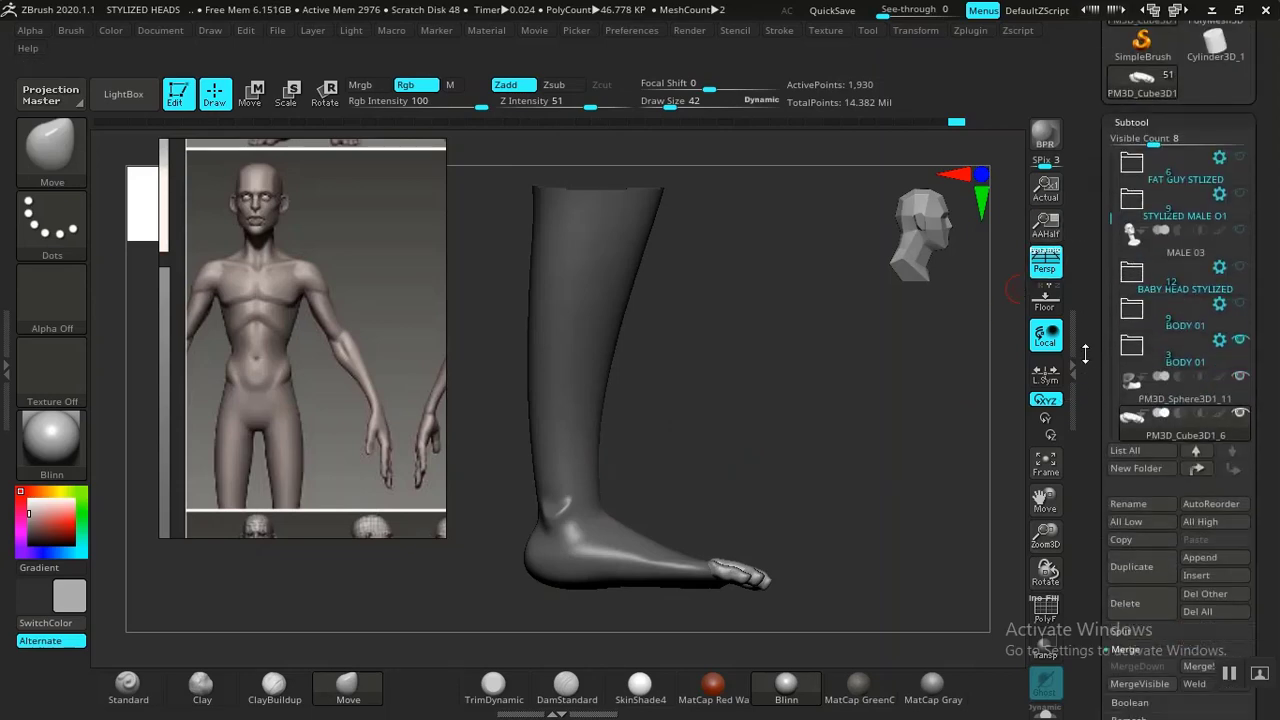
pyautogui.moveTo(1120, 419)
pyautogui.keyDown('alt'); pyautogui.click(609, 362); pyautogui.keyUp('alt')
pyautogui.hotkey('ctrl', 'shift')
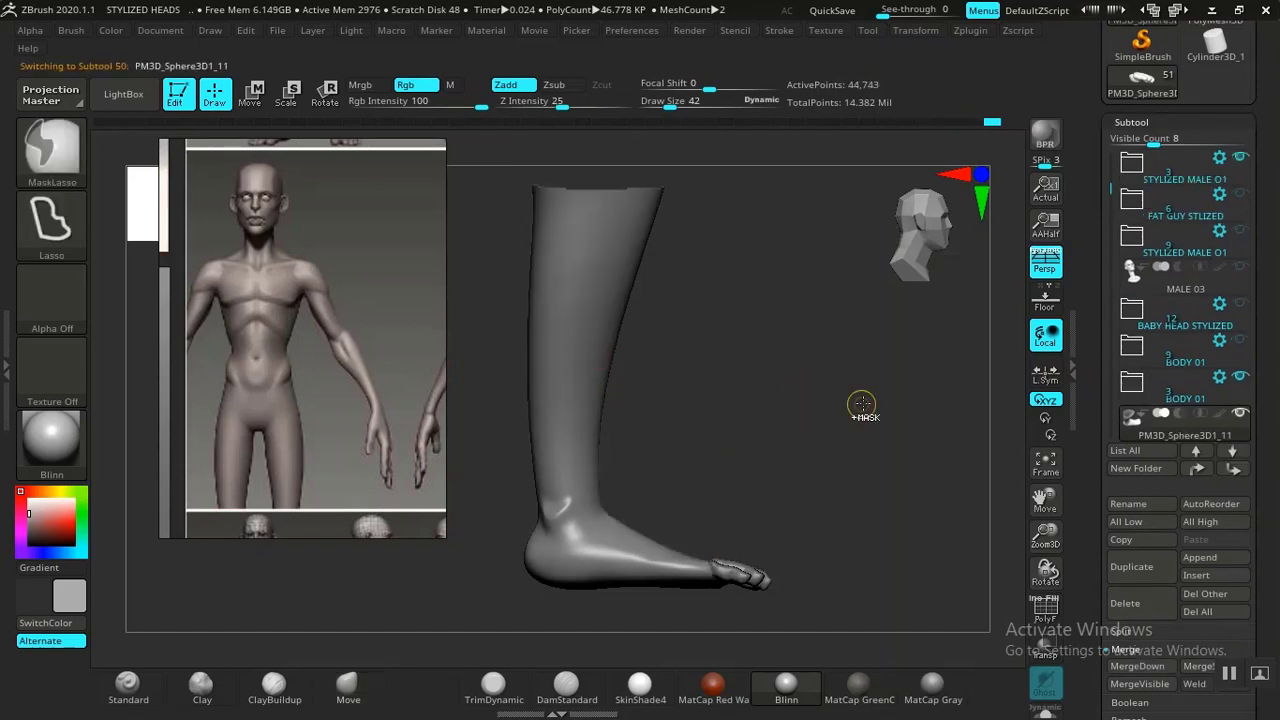
pyautogui.keyDown('ctrl'); pyautogui.keyDown('shift'); pyautogui.click(880, 430); pyautogui.keyUp('shift'); pyautogui.keyUp('ctrl')
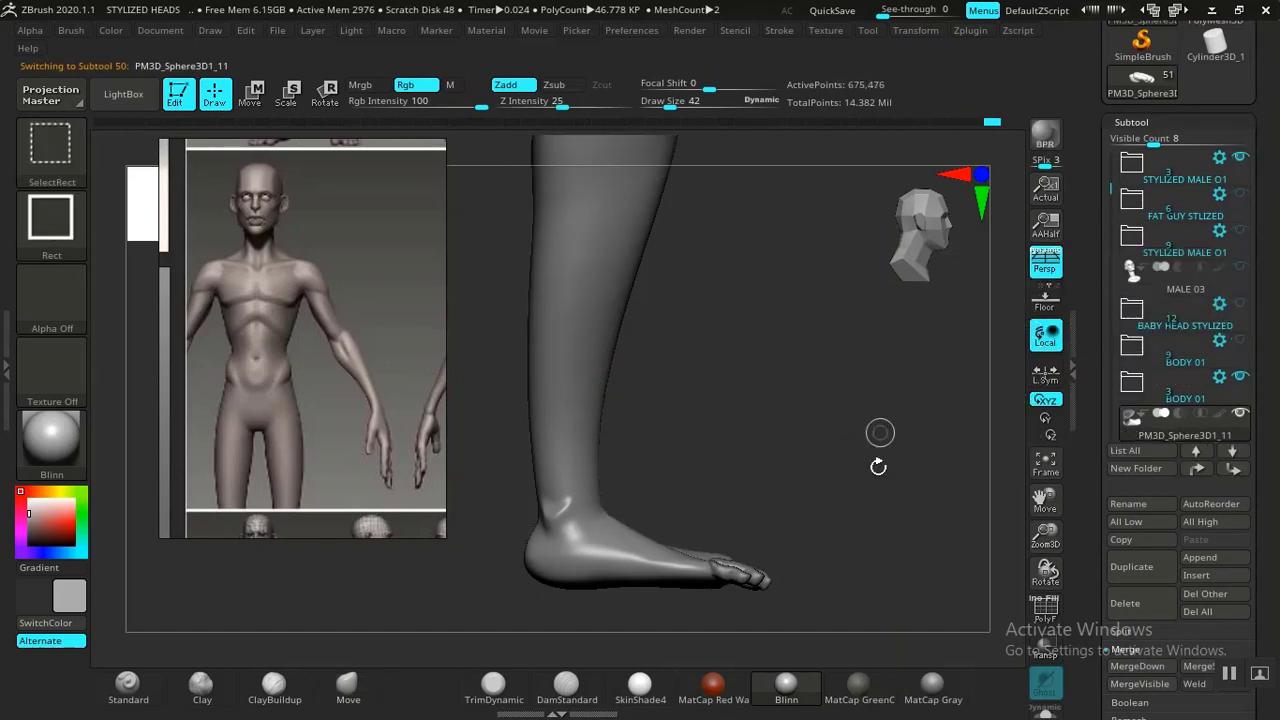
# Merge the body subtool PM3D_Sphere3D1_11 down with the toes subtool PM3D_Cube3D1_6
pyautogui.moveTo(815, 416); pyautogui.dragTo(791, 457)
pyautogui.moveTo(771, 528); pyautogui.dragTo(807, 444)
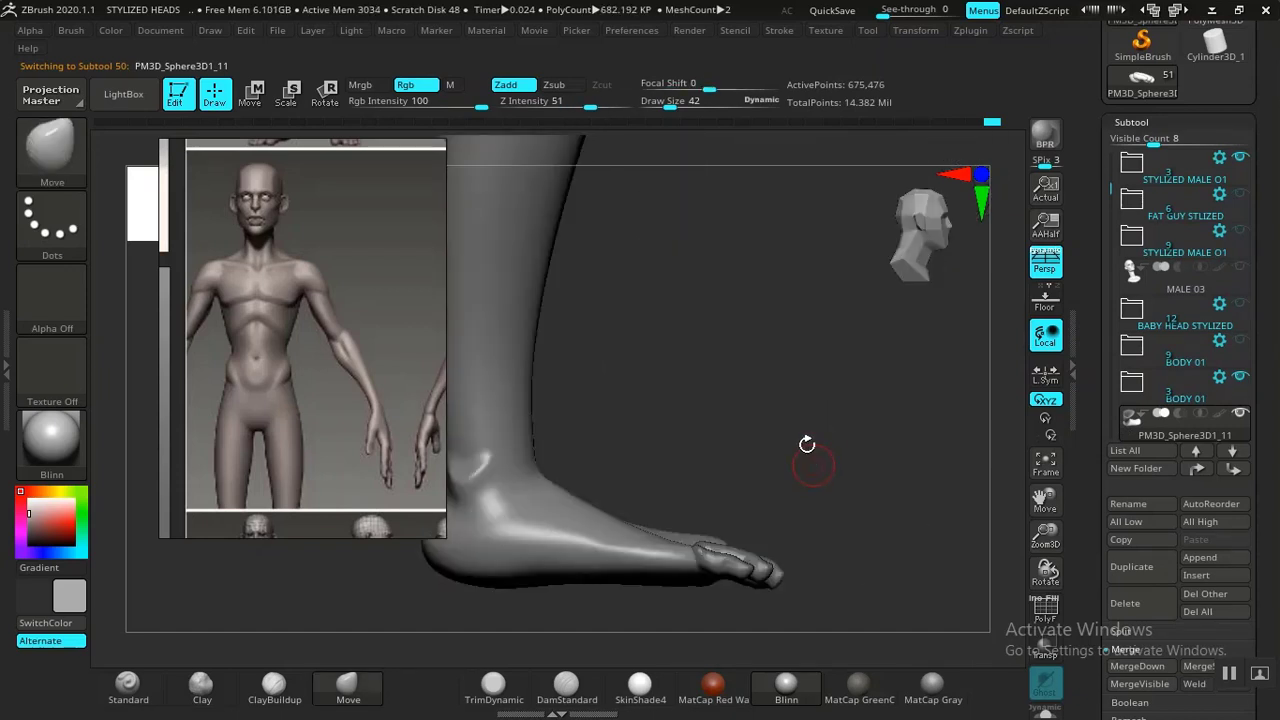
pyautogui.moveTo(825, 371); pyautogui.dragTo(825, 379)
pyautogui.moveTo(916, 533); pyautogui.dragTo(925, 437)
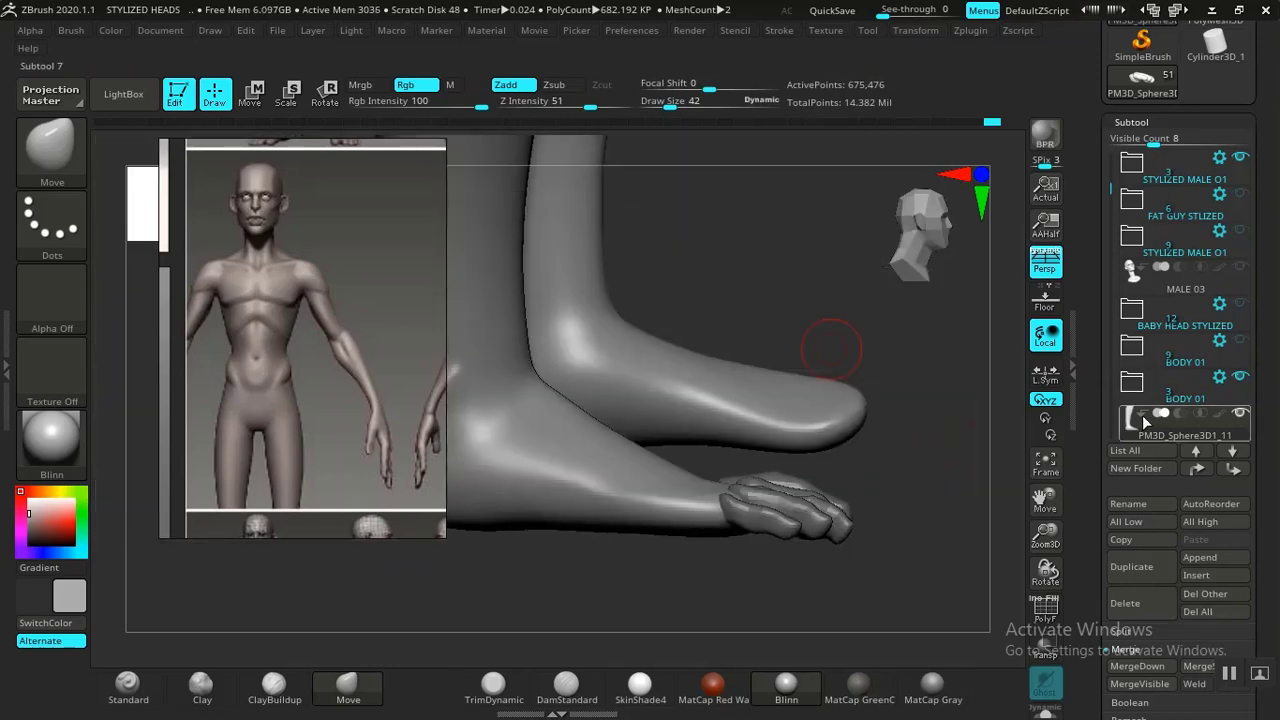
pyautogui.moveTo(1110, 185); pyautogui.dragTo(1110, 260)
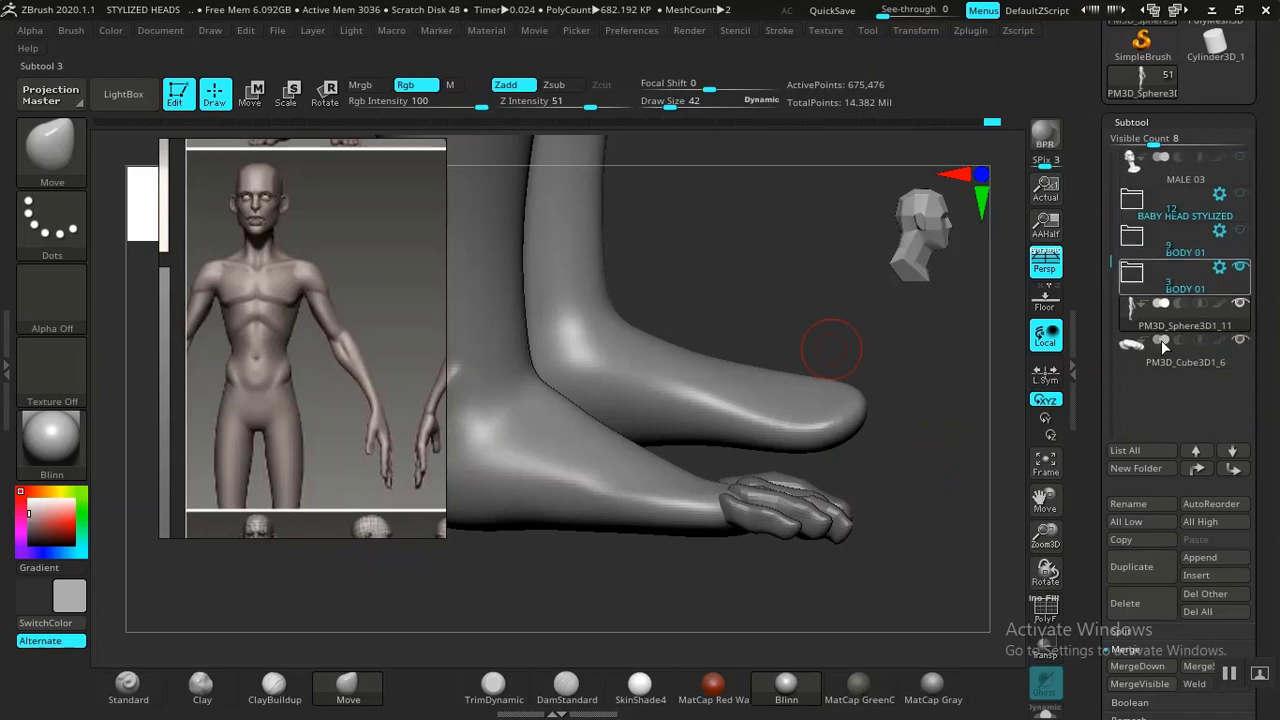
pyautogui.moveTo(1175, 325)
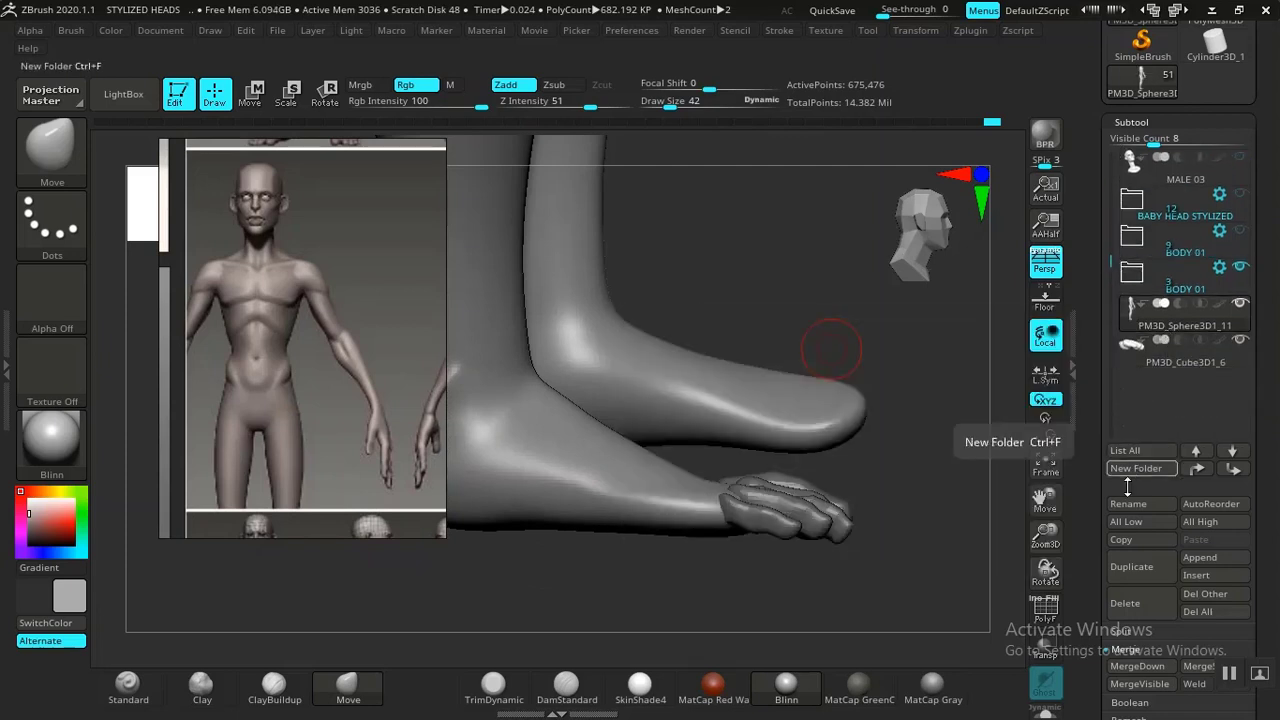
pyautogui.moveTo(1092, 590); pyautogui.dragTo(1092, 524)
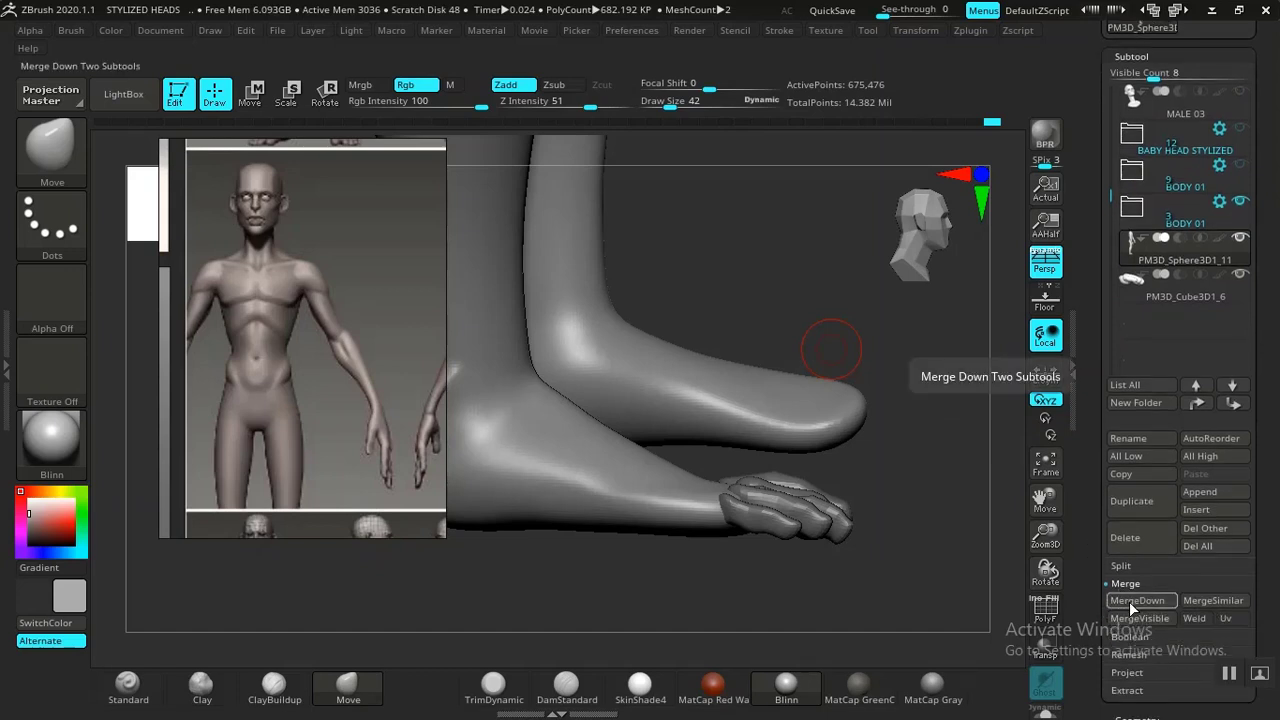
pyautogui.click(1135, 601)
pyautogui.click(975, 640)
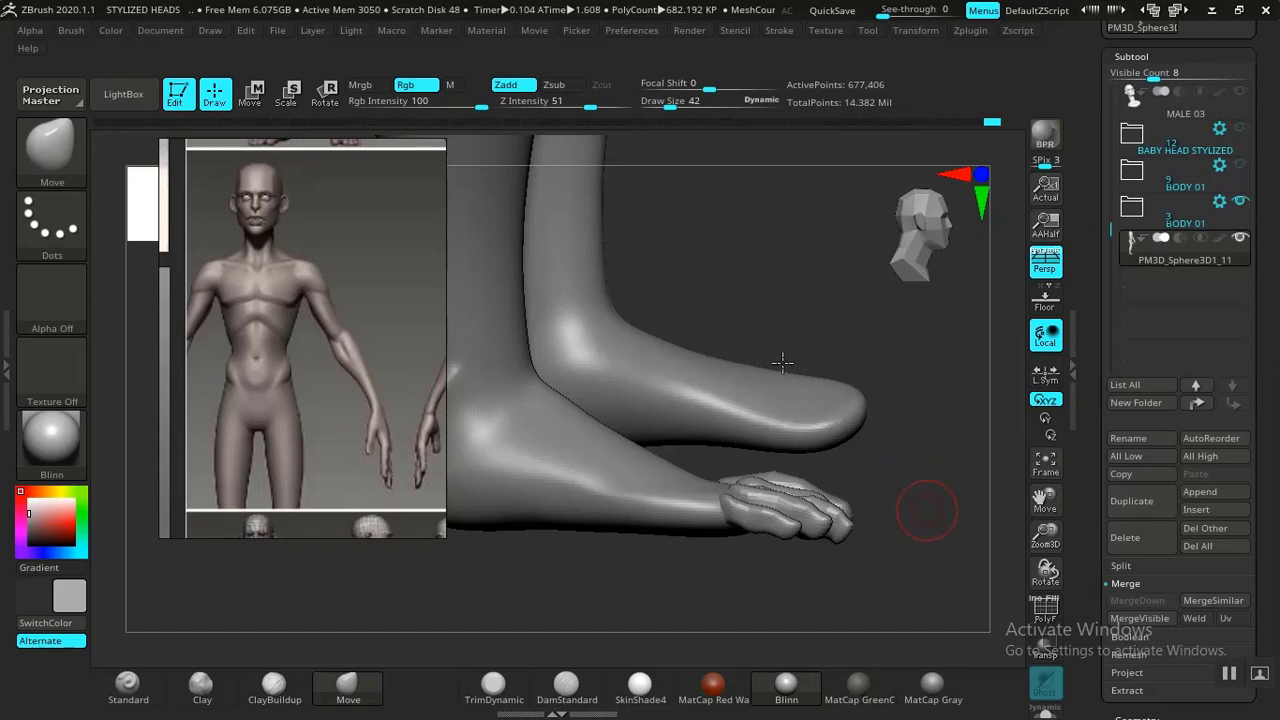
# Remesh the merged body with DynaMesh to fuse the toes with the foot
pyautogui.keyDown('alt'); pyautogui.moveTo(782, 362); pyautogui.dragTo(787, 351); pyautogui.keyUp('alt')
pyautogui.moveTo(842, 486)
pyautogui.keyDown('alt'); pyautogui.mouseDown()
pyautogui.moveTo(814, 531)
pyautogui.moveTo(792, 467)
pyautogui.moveTo(771, 466)
pyautogui.moveTo(858, 433)
pyautogui.moveTo(877, 523)
pyautogui.moveTo(791, 449)
pyautogui.moveTo(877, 514)
pyautogui.moveTo(865, 429)
pyautogui.moveTo(932, 488)
pyautogui.mouseUp(); pyautogui.keyUp('alt')
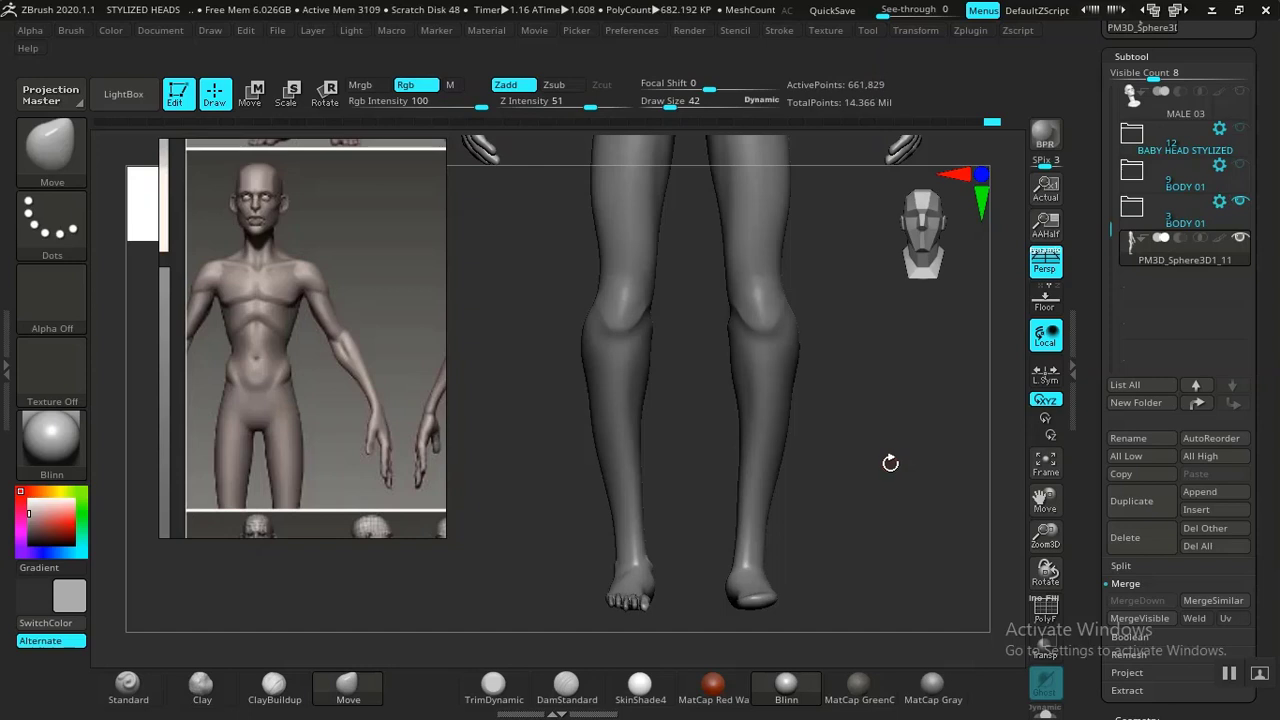
pyautogui.moveTo(889, 470); pyautogui.dragTo(885, 535)
pyautogui.keyDown('alt'); pyautogui.moveTo(723, 477); pyautogui.dragTo(871, 457); pyautogui.keyUp('alt')
pyautogui.moveTo(868, 517); pyautogui.dragTo(893, 369)
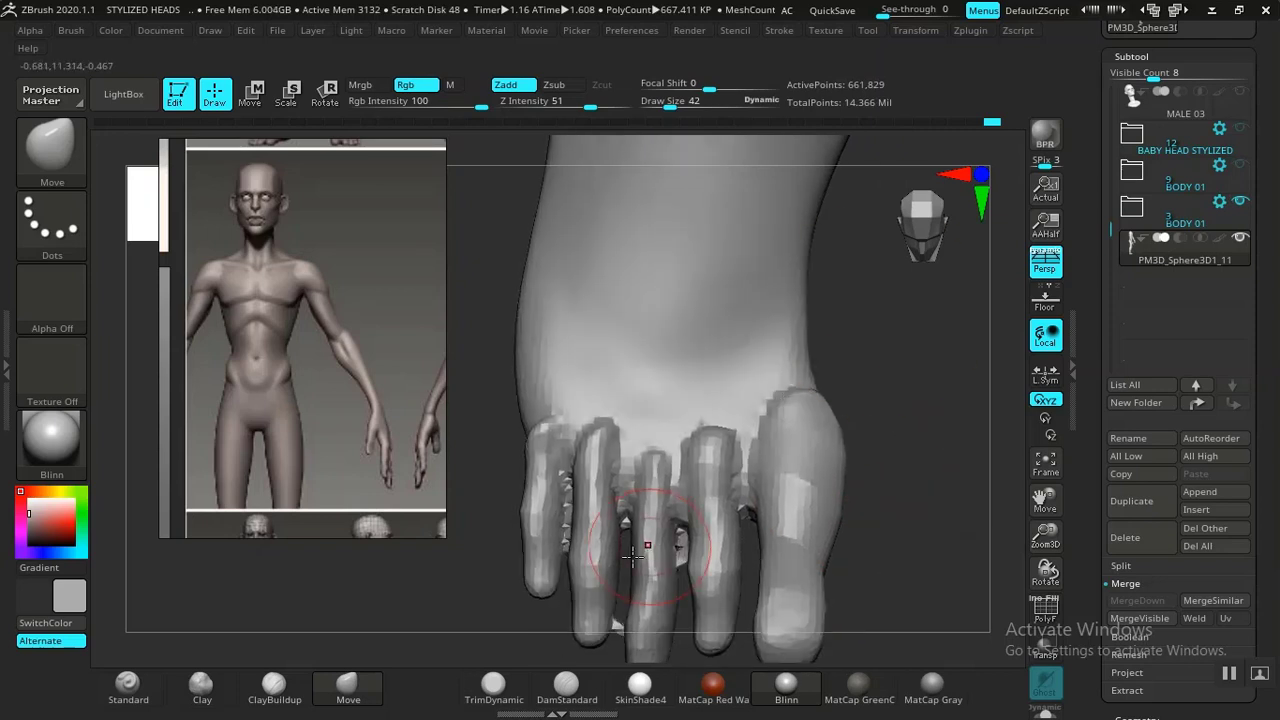
# Set the Smooth brush's Z Intensity to 12 and smooth the seam where the little toe meets the foot
pyautogui.keyDown('shift'); pyautogui.moveTo(620, 520); pyautogui.dragTo(618, 500); pyautogui.keyUp('shift')
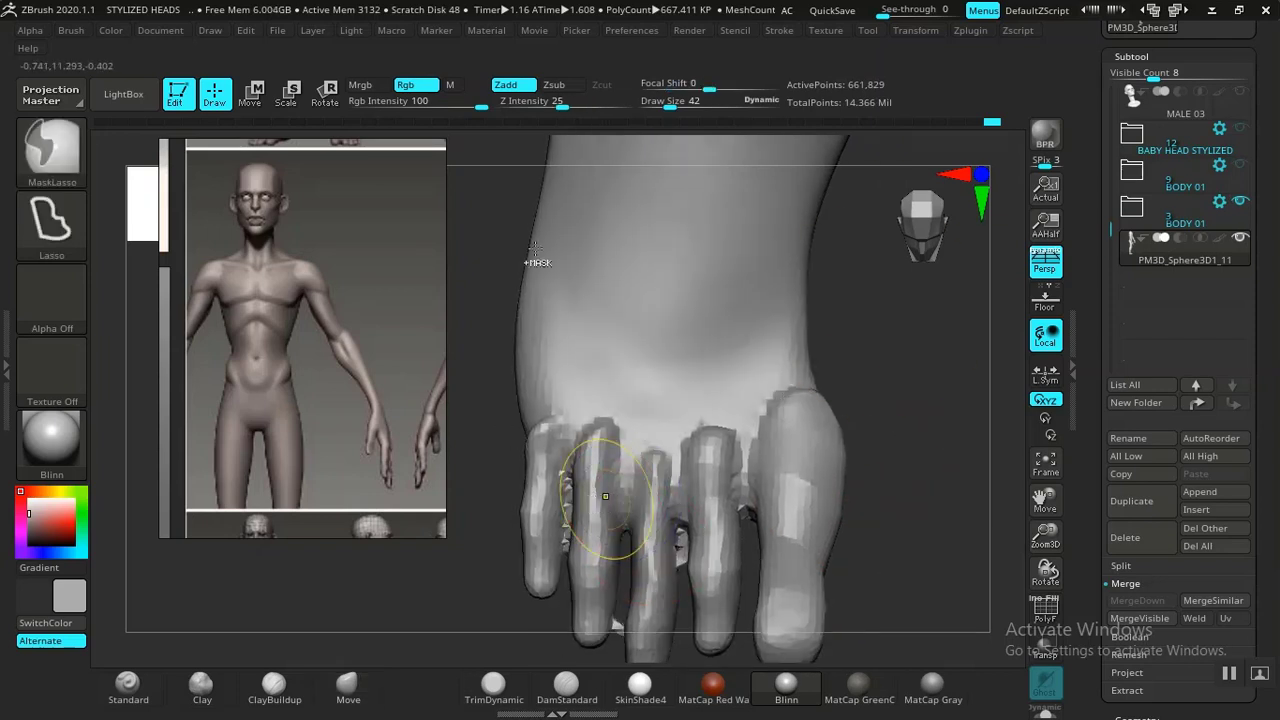
pyautogui.keyDown('shift'); pyautogui.moveTo(557, 106); pyautogui.dragTo(542, 106); pyautogui.keyUp('shift')
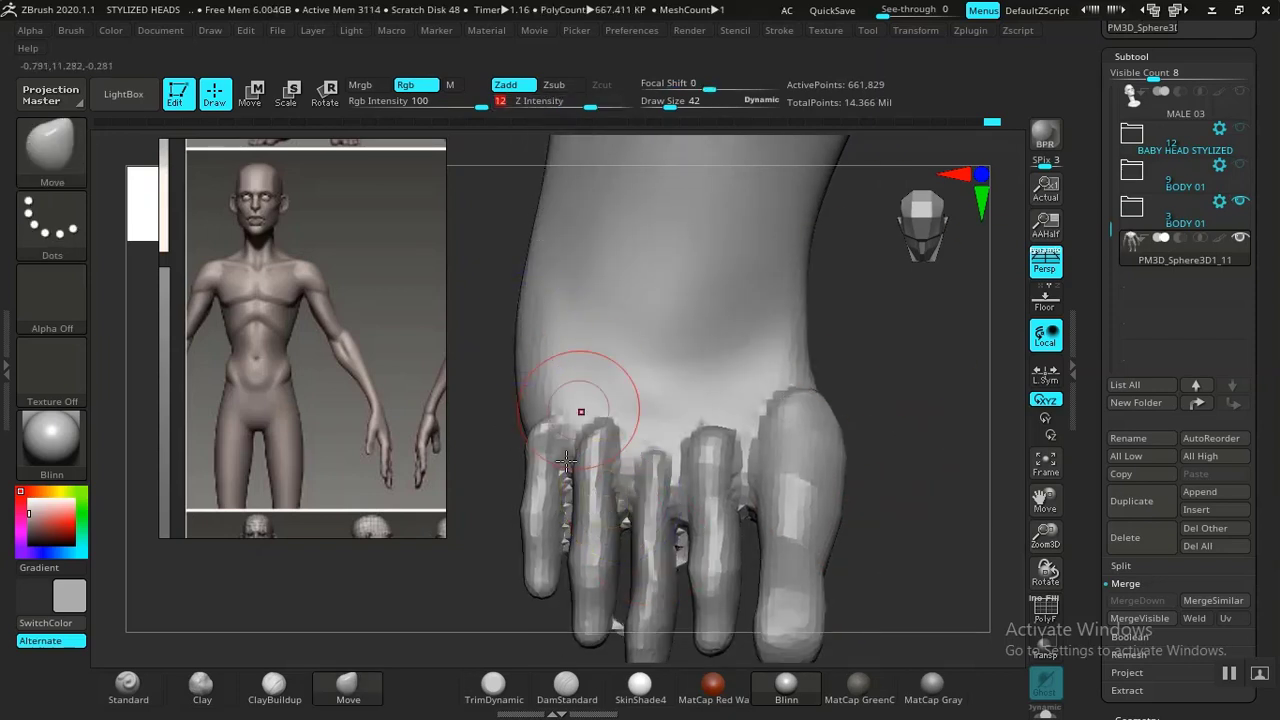
pyautogui.moveTo(585, 425)
pyautogui.keyDown('shift'); pyautogui.mouseDown()
pyautogui.moveTo(550, 541)
pyautogui.moveTo(532, 440)
pyautogui.moveTo(532, 480)
pyautogui.mouseUp(); pyautogui.keyUp('shift')
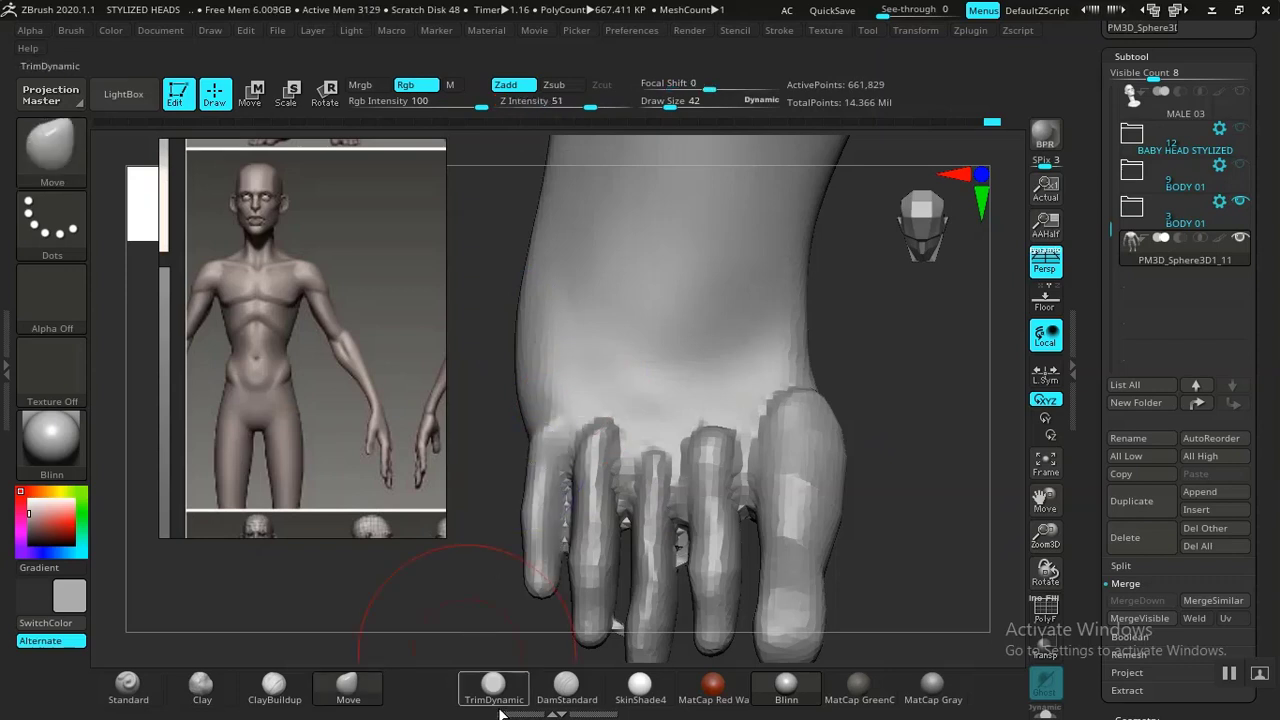
# Smooth the seams where the smaller toes join the top of the foot, including the rough gaps between them
pyautogui.moveTo(450, 610); pyautogui.dragTo(515, 588)
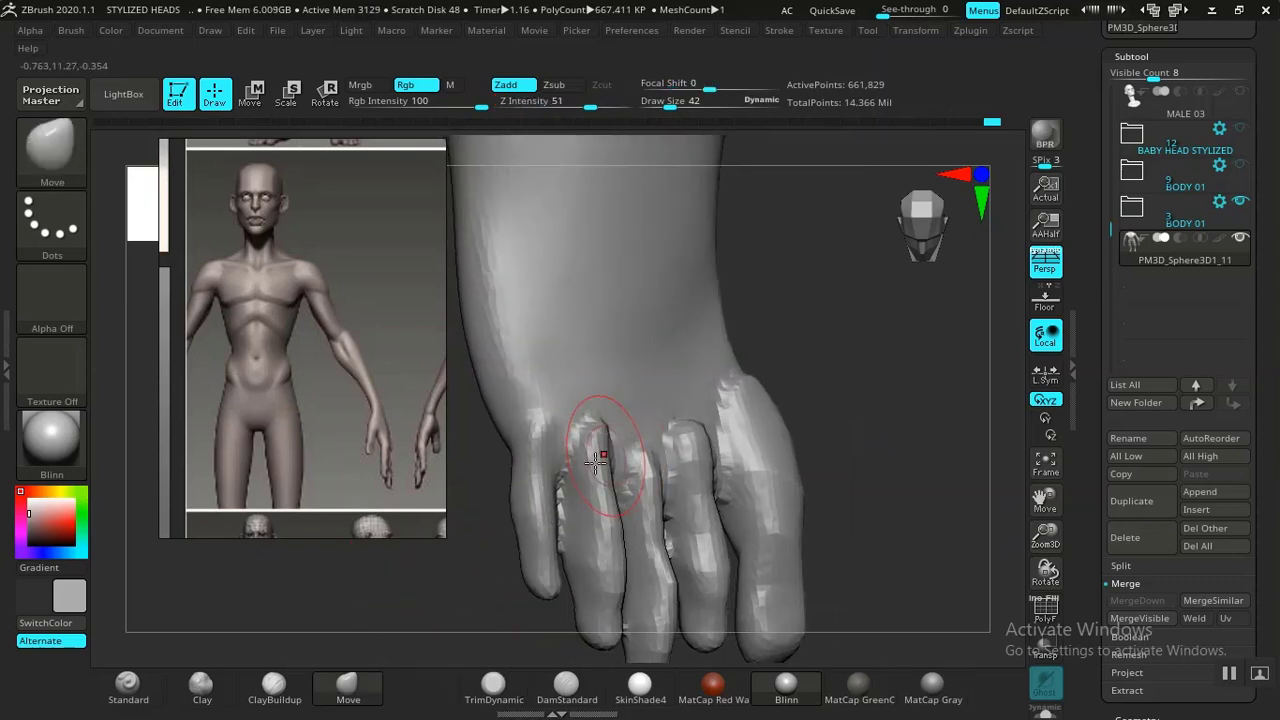
pyautogui.keyDown('shift'); pyautogui.moveTo(596, 440); pyautogui.dragTo(614, 458); pyautogui.keyUp('shift')
pyautogui.moveTo(845, 396); pyautogui.dragTo(817, 414)
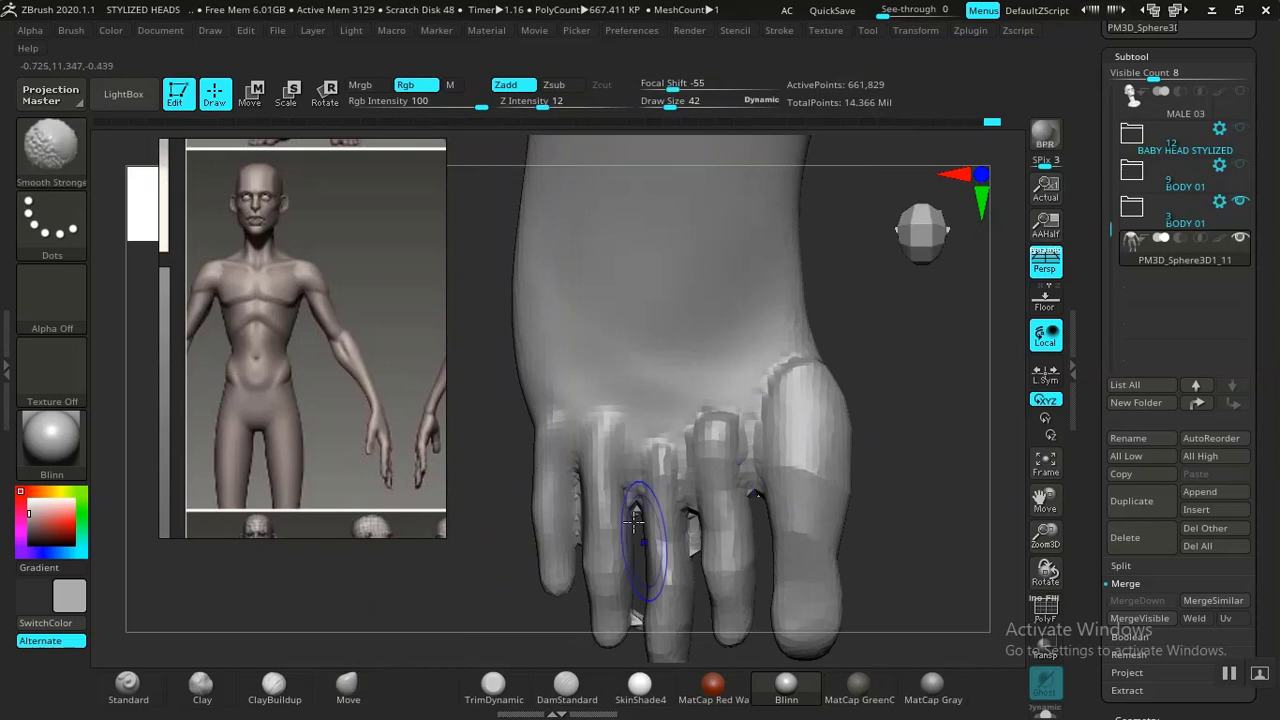
pyautogui.keyDown('shift'); pyautogui.moveTo(697, 531); pyautogui.dragTo(691, 515); pyautogui.keyUp('shift')
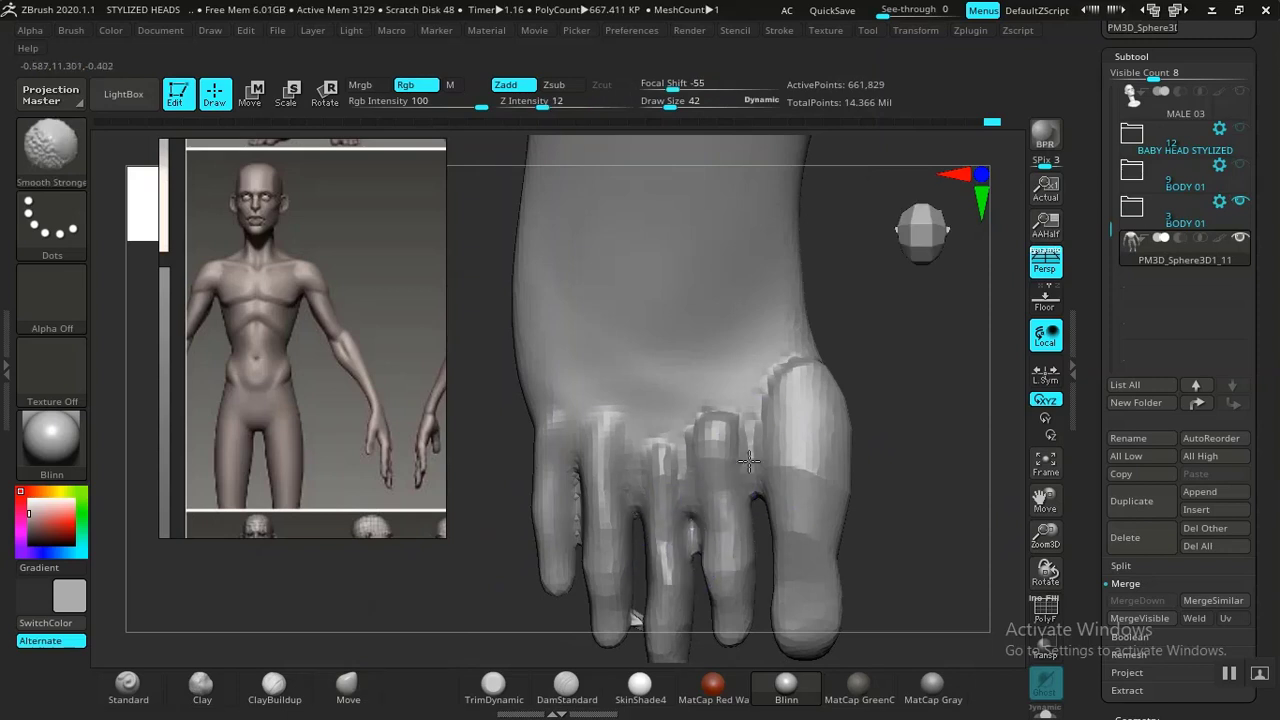
pyautogui.moveTo(749, 460)
pyautogui.keyDown('shift'); pyautogui.mouseDown()
pyautogui.moveTo(737, 400)
pyautogui.moveTo(802, 370)
pyautogui.mouseUp(); pyautogui.keyUp('shift')
# Smooth the big toe's faceted surface and blend its base into the inner edge of the foot
pyautogui.moveTo(913, 407); pyautogui.dragTo(820, 428)
pyautogui.moveTo(625, 447); pyautogui.dragTo(712, 421)
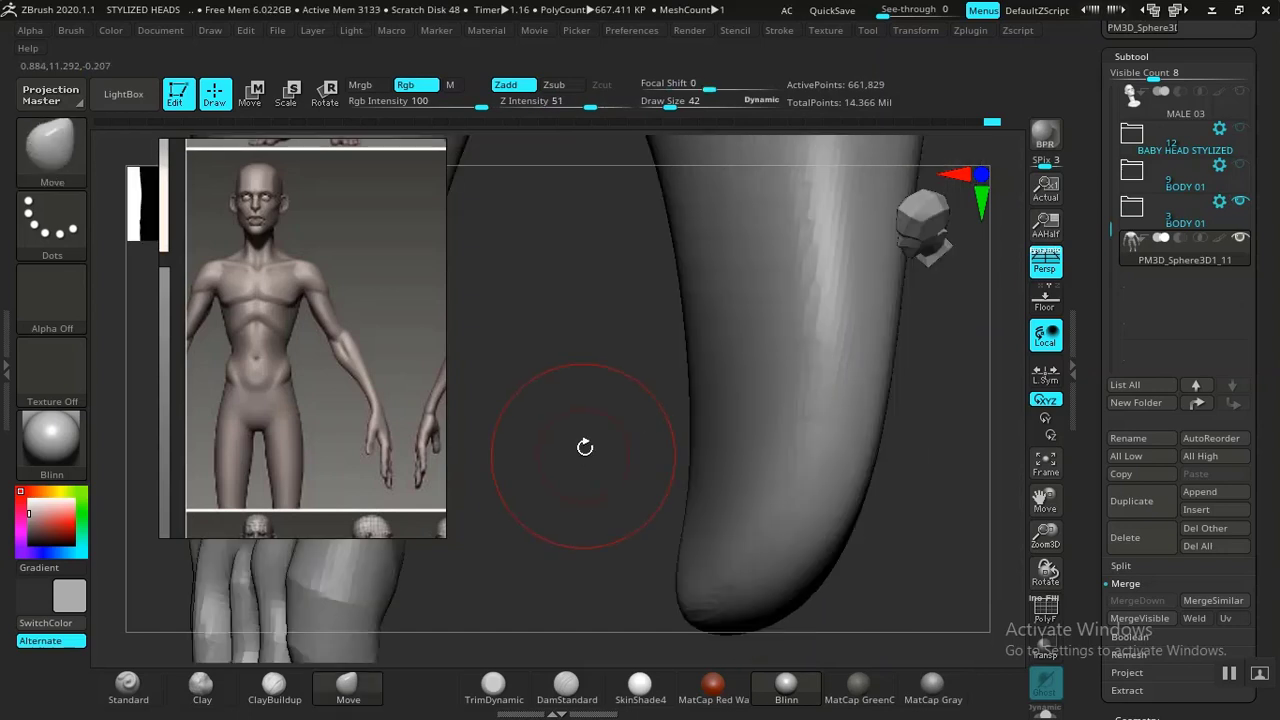
pyautogui.moveTo(583, 449); pyautogui.dragTo(609, 491)
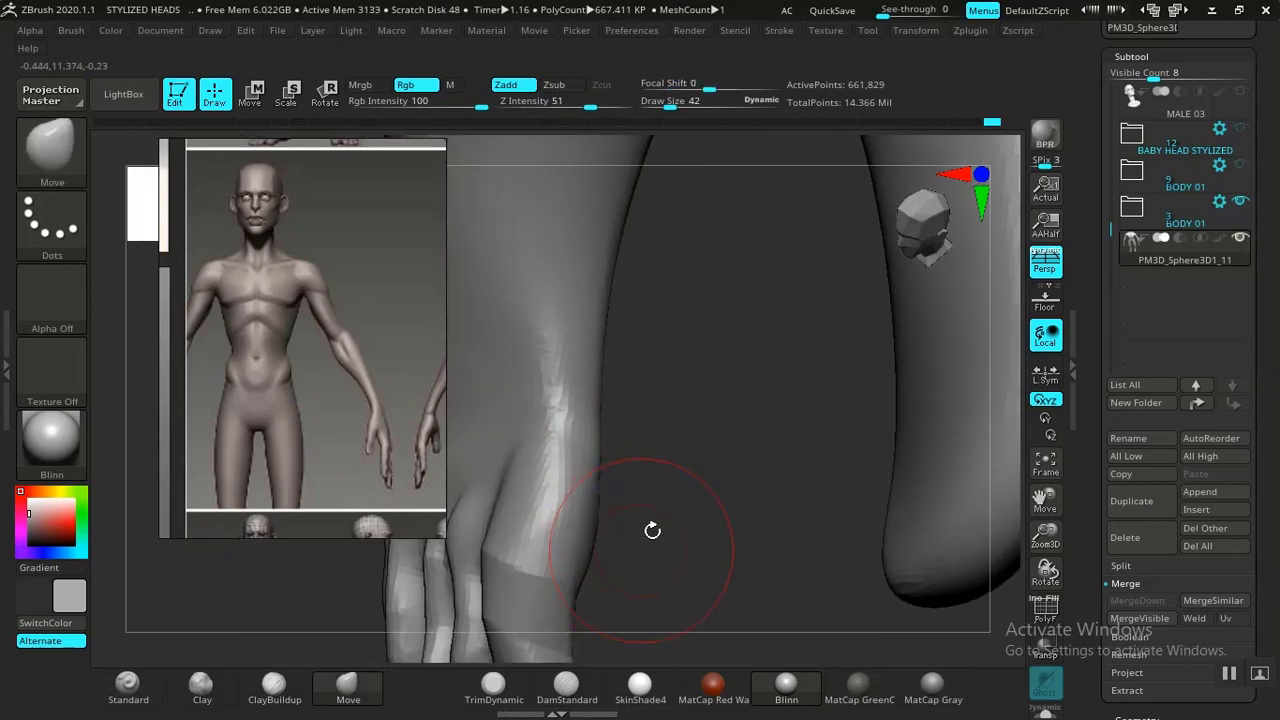
pyautogui.moveTo(654, 531); pyautogui.dragTo(500, 528)
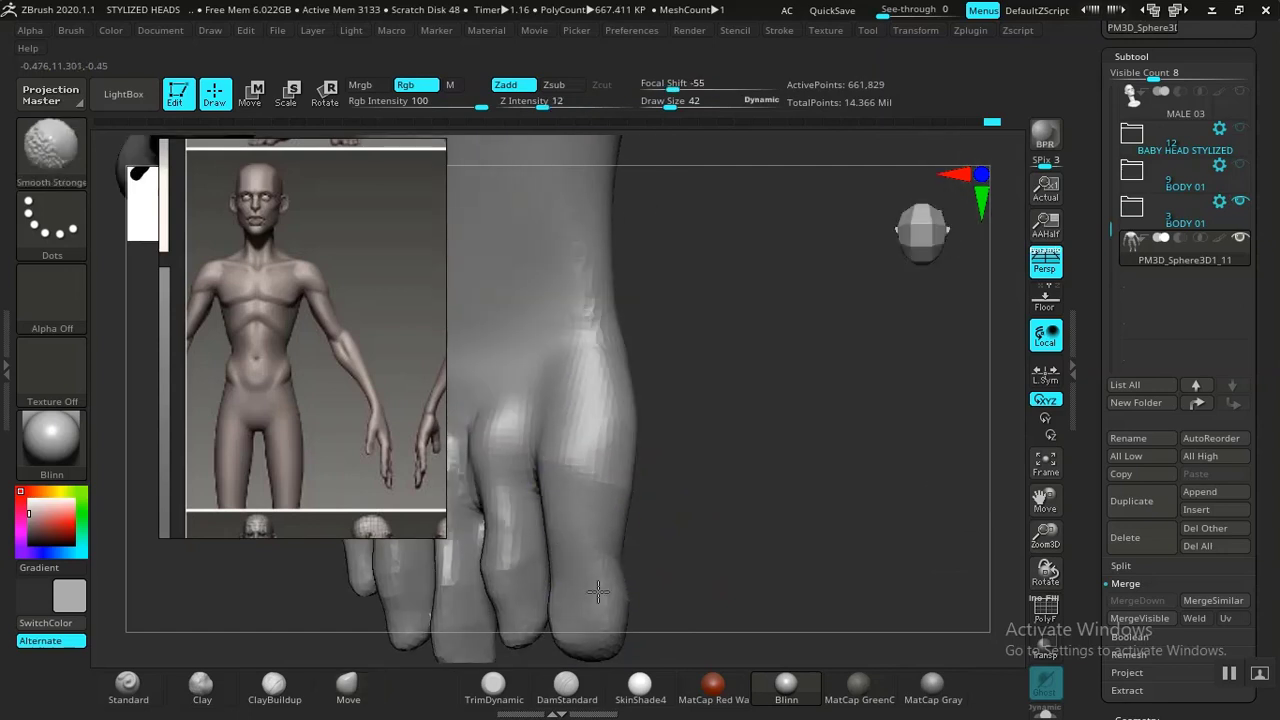
pyautogui.keyDown('shift'); pyautogui.moveTo(584, 516); pyautogui.dragTo(598, 445); pyautogui.keyUp('shift')
pyautogui.moveTo(699, 522); pyautogui.dragTo(734, 523)
# Smooth the remaining toe bases along the top of the foot and the stray web near the longest toe's tip
pyautogui.moveTo(911, 460); pyautogui.dragTo(862, 474)
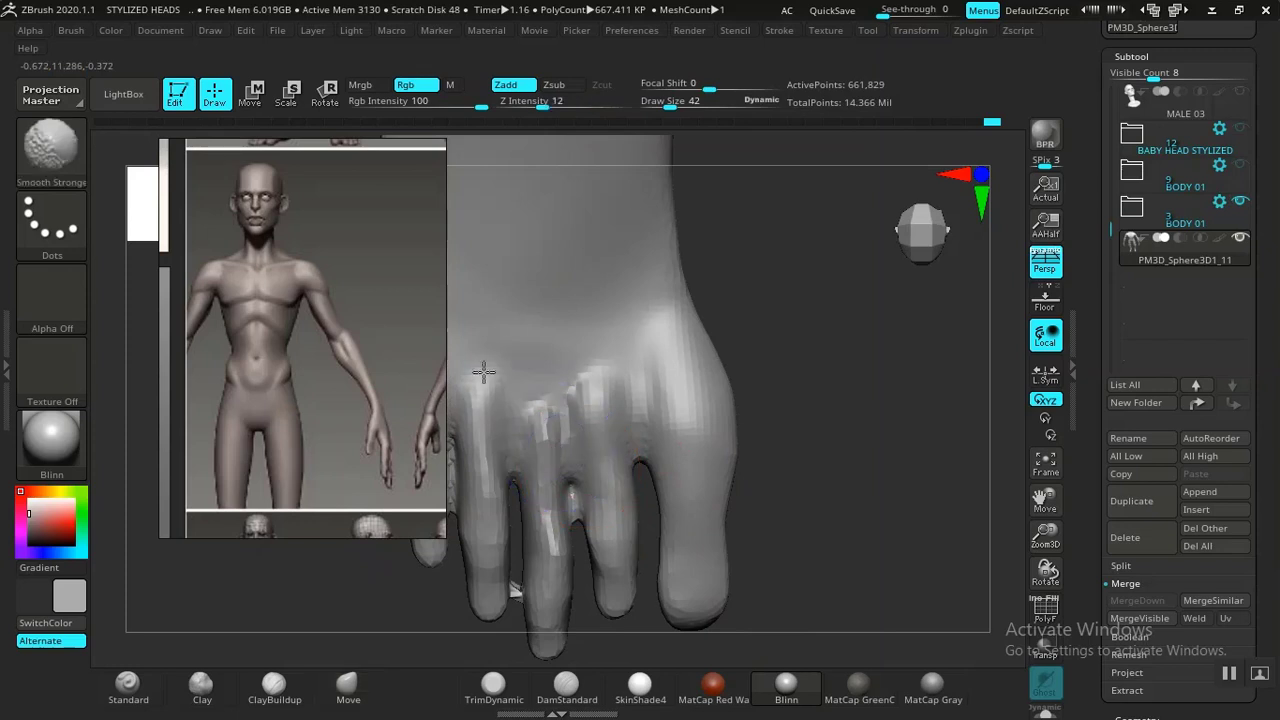
pyautogui.keyDown('shift'); pyautogui.moveTo(483, 371); pyautogui.dragTo(517, 374); pyautogui.keyUp('shift')
pyautogui.keyDown('alt'); pyautogui.moveTo(943, 414); pyautogui.dragTo(1040, 415); pyautogui.keyUp('alt')
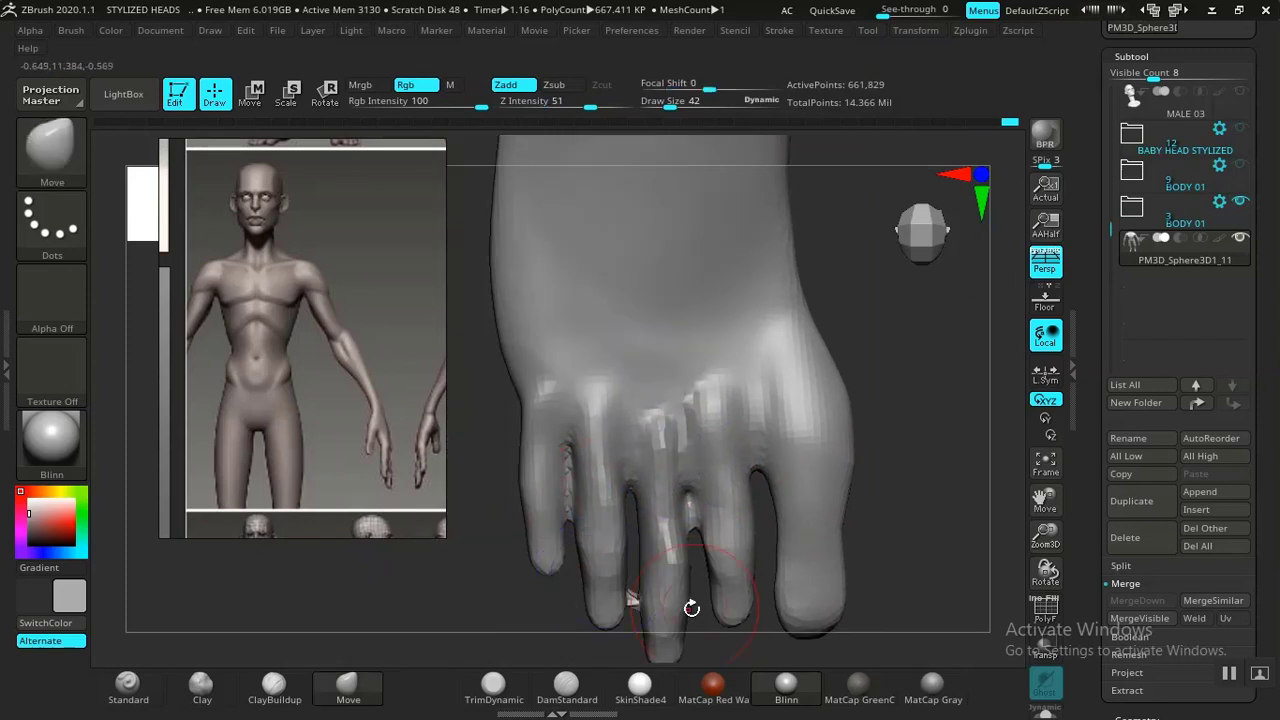
pyautogui.keyDown('shift'); pyautogui.moveTo(633, 597); pyautogui.dragTo(636, 600); pyautogui.keyUp('shift')
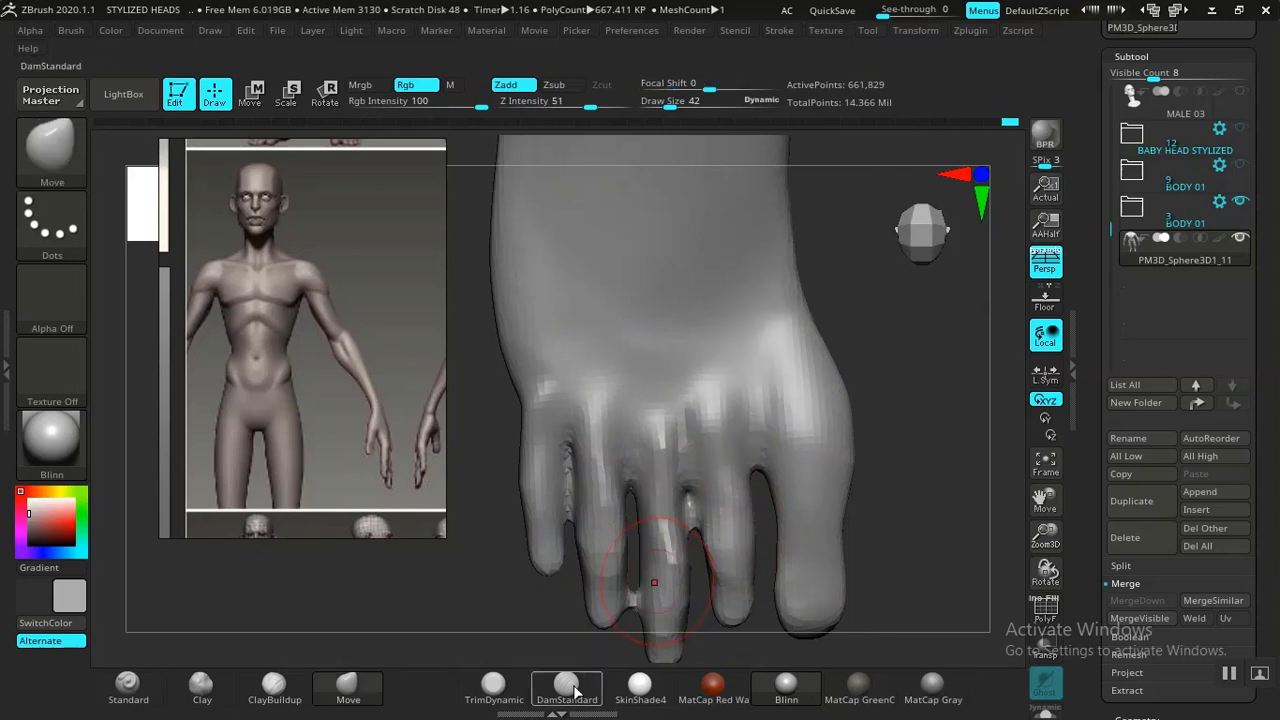
# Carve grooves with the DamStandard brush between the toe bases on top of the foot and soften them
pyautogui.click(562, 685)
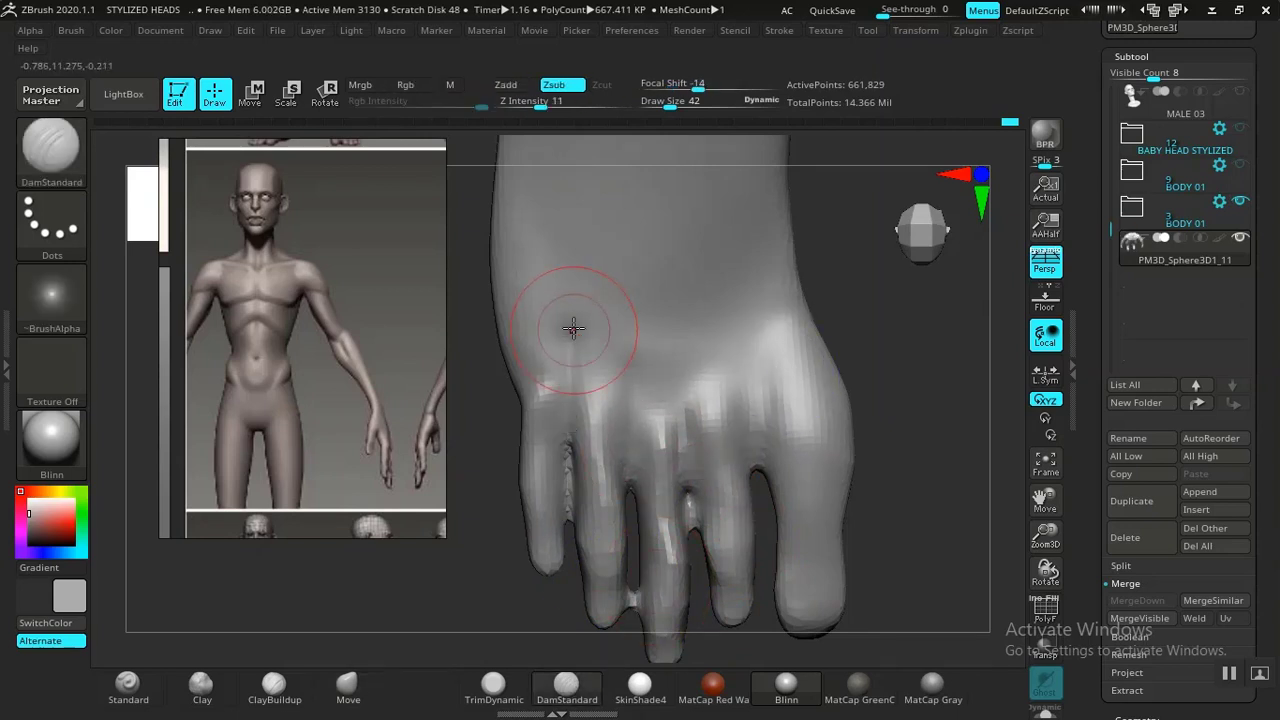
pyautogui.moveTo(573, 328); pyautogui.dragTo(670, 343)
pyautogui.moveTo(688, 456); pyautogui.dragTo(707, 459)
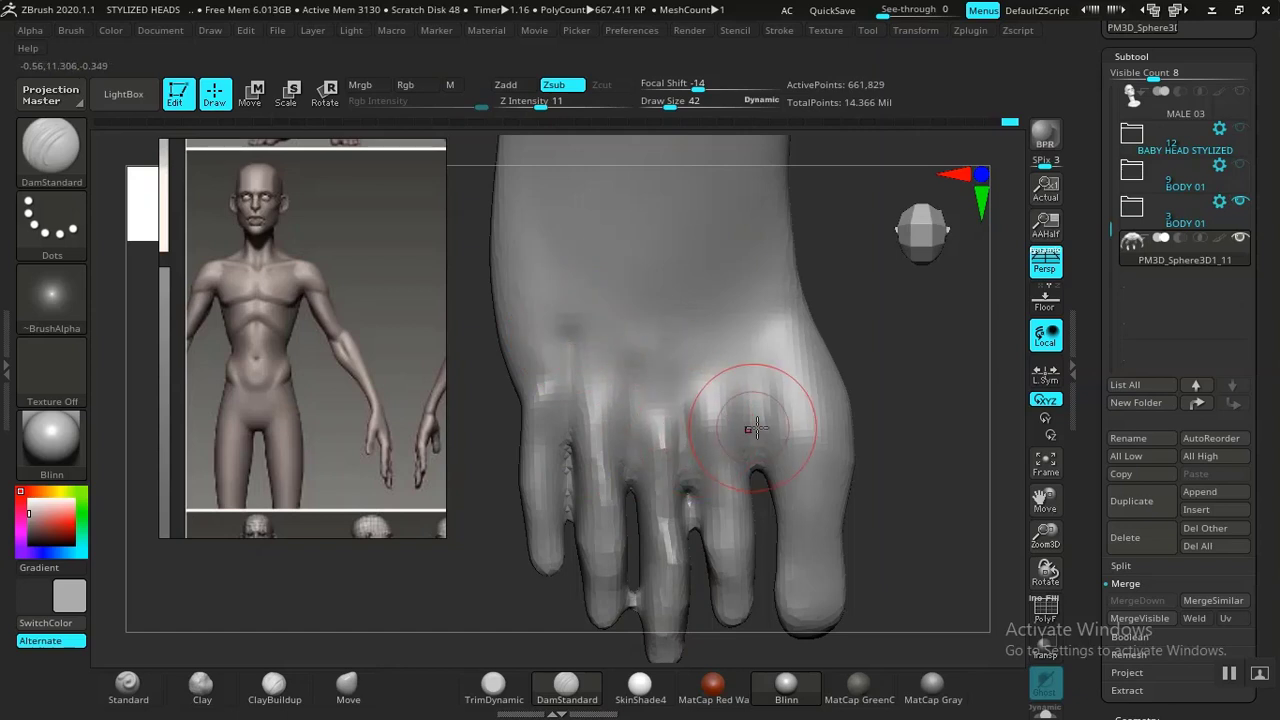
pyautogui.moveTo(754, 424); pyautogui.dragTo(743, 317)
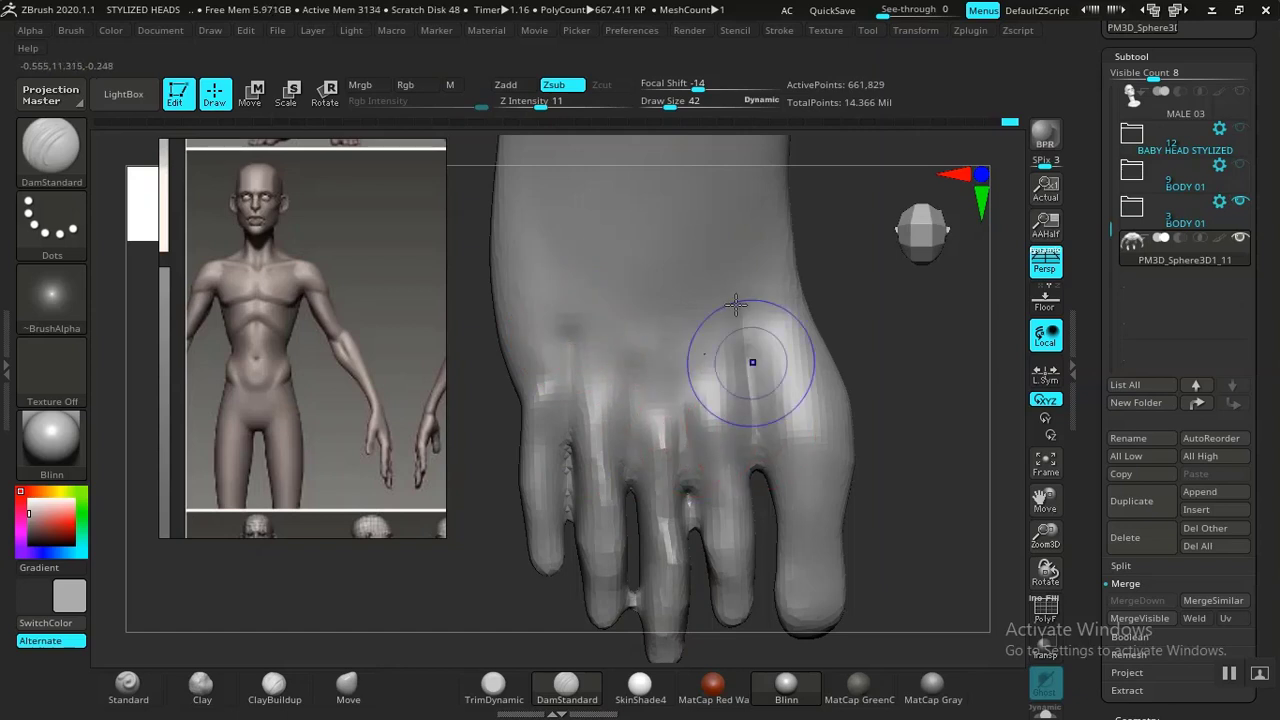
pyautogui.press('shift')
pyautogui.moveTo(636, 395); pyautogui.dragTo(637, 456)
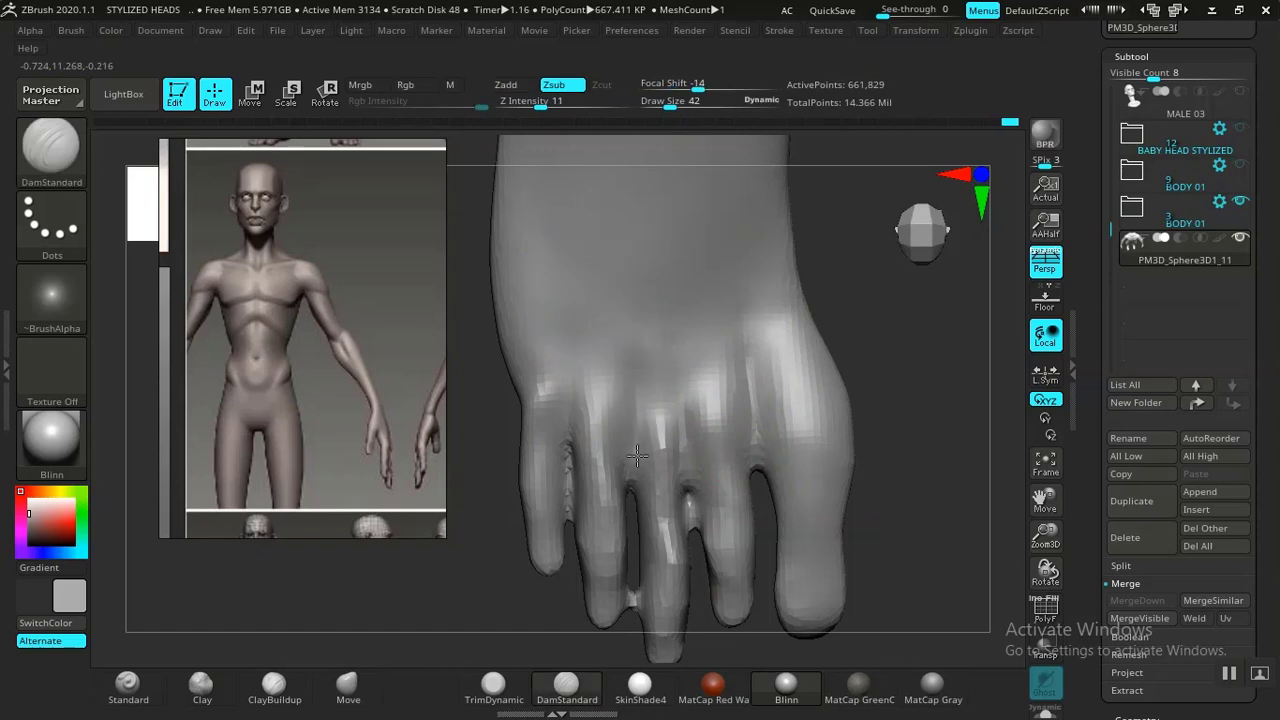
pyautogui.press('shift')
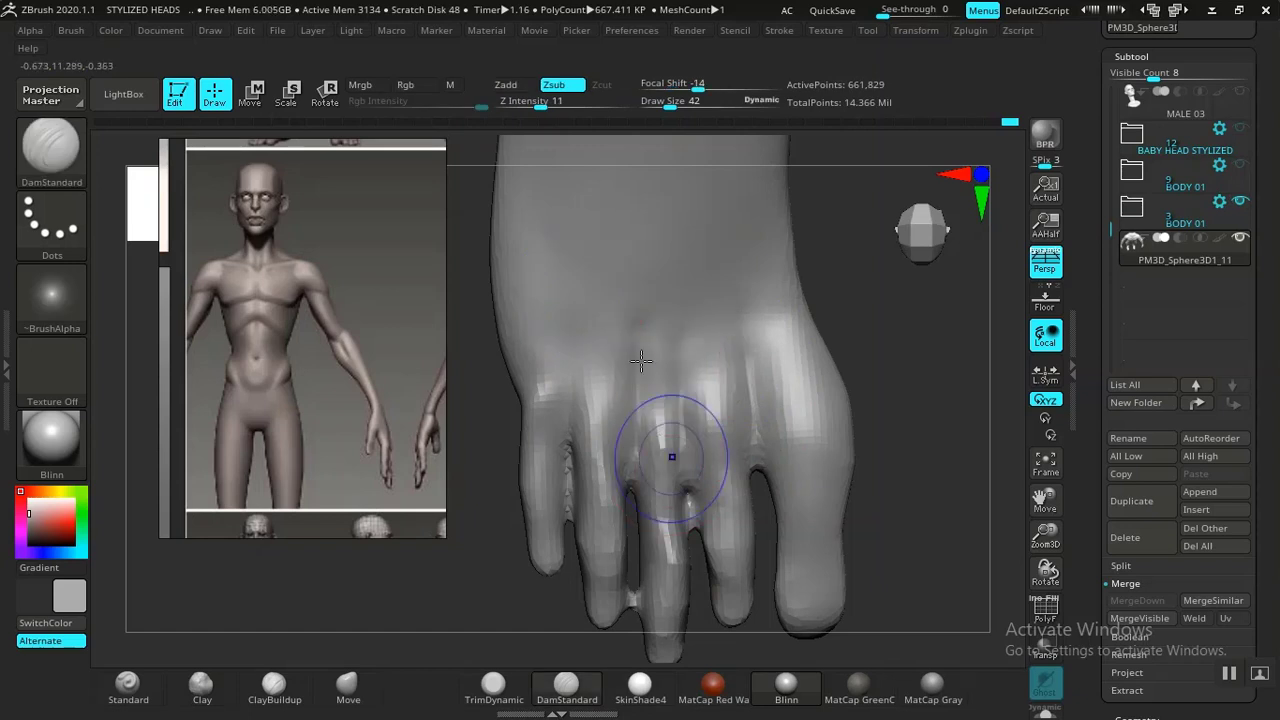
# Build up ridges running from each toe onto the top of the foot with ClayBuildup and smooth them
pyautogui.click(274, 686)
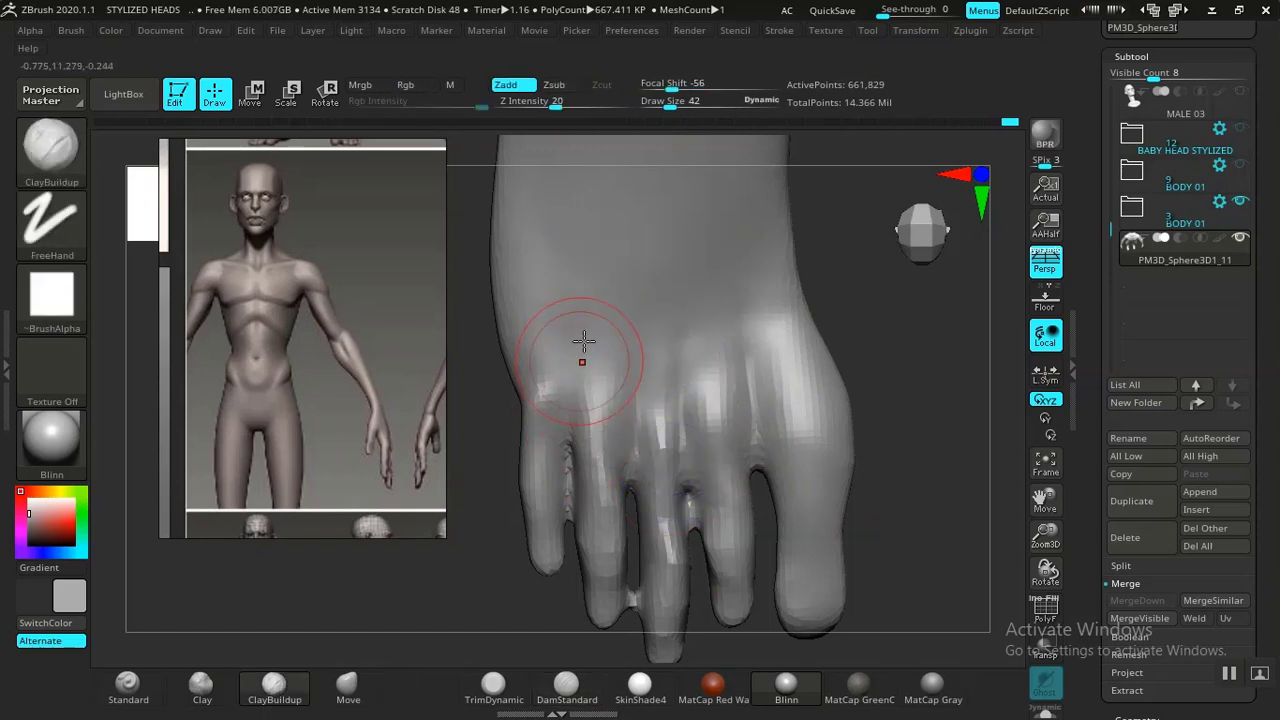
pyautogui.moveTo(584, 341)
pyautogui.mouseDown()
pyautogui.moveTo(586, 323)
pyautogui.moveTo(598, 430)
pyautogui.mouseUp()
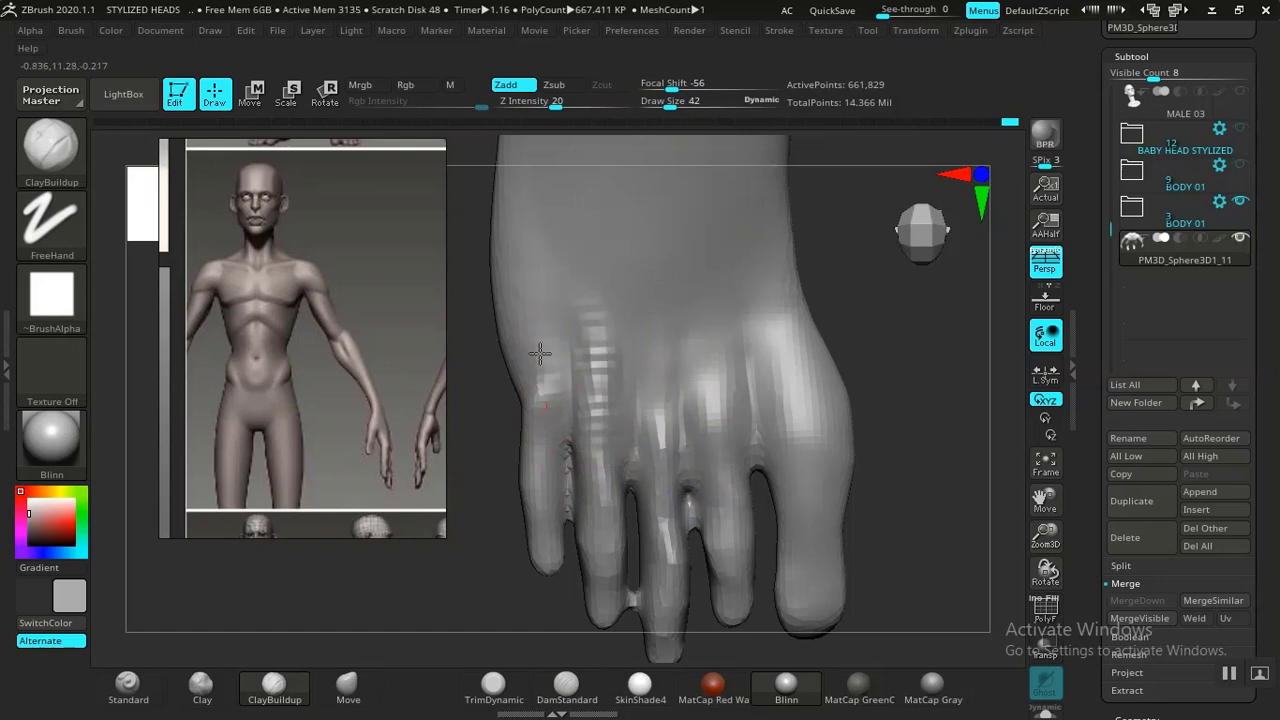
pyautogui.moveTo(540, 353)
pyautogui.mouseDown()
pyautogui.moveTo(545, 408)
pyautogui.moveTo(651, 402)
pyautogui.moveTo(645, 425)
pyautogui.moveTo(659, 352)
pyautogui.mouseUp()
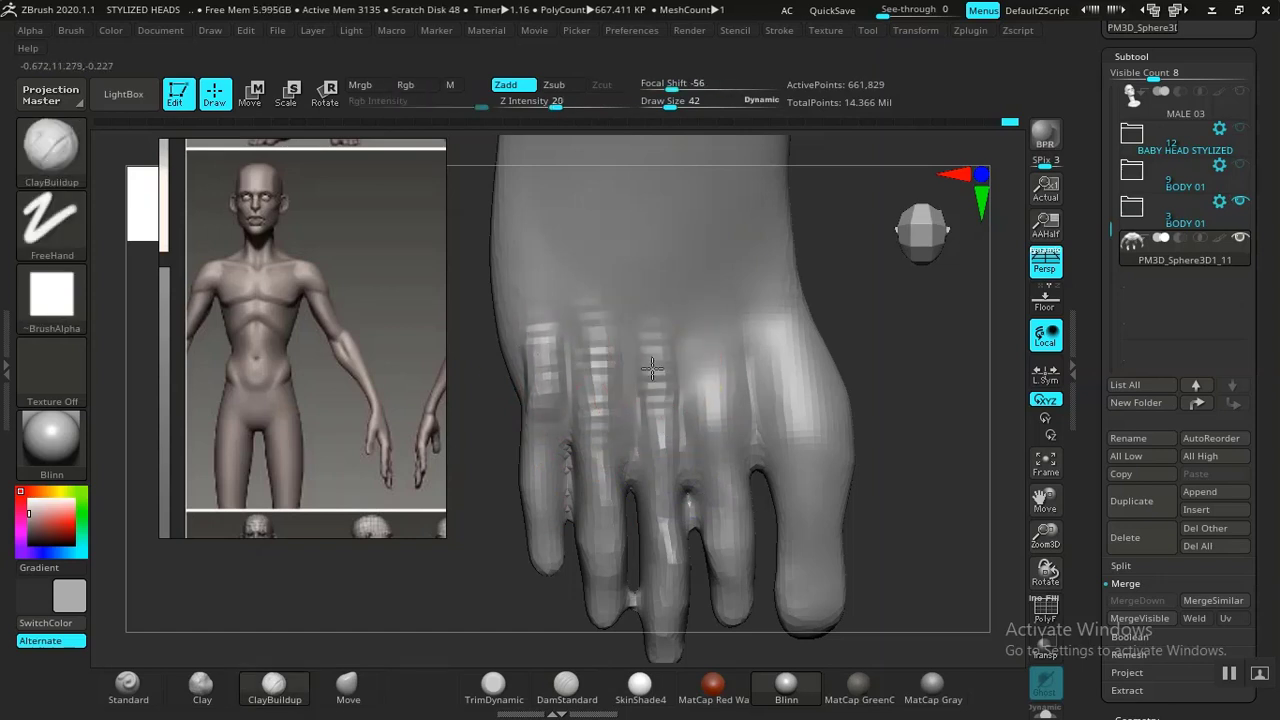
pyautogui.moveTo(717, 388)
pyautogui.mouseDown()
pyautogui.moveTo(708, 330)
pyautogui.moveTo(712, 420)
pyautogui.mouseUp()
pyautogui.moveTo(808, 383)
pyautogui.mouseDown()
pyautogui.moveTo(776, 295)
pyautogui.moveTo(813, 344)
pyautogui.moveTo(778, 378)
pyautogui.moveTo(791, 360)
pyautogui.moveTo(780, 330)
pyautogui.moveTo(793, 361)
pyautogui.moveTo(766, 331)
pyautogui.moveTo(791, 343)
pyautogui.moveTo(703, 391)
pyautogui.moveTo(560, 374)
pyautogui.moveTo(534, 340)
pyautogui.moveTo(596, 430)
pyautogui.mouseUp()
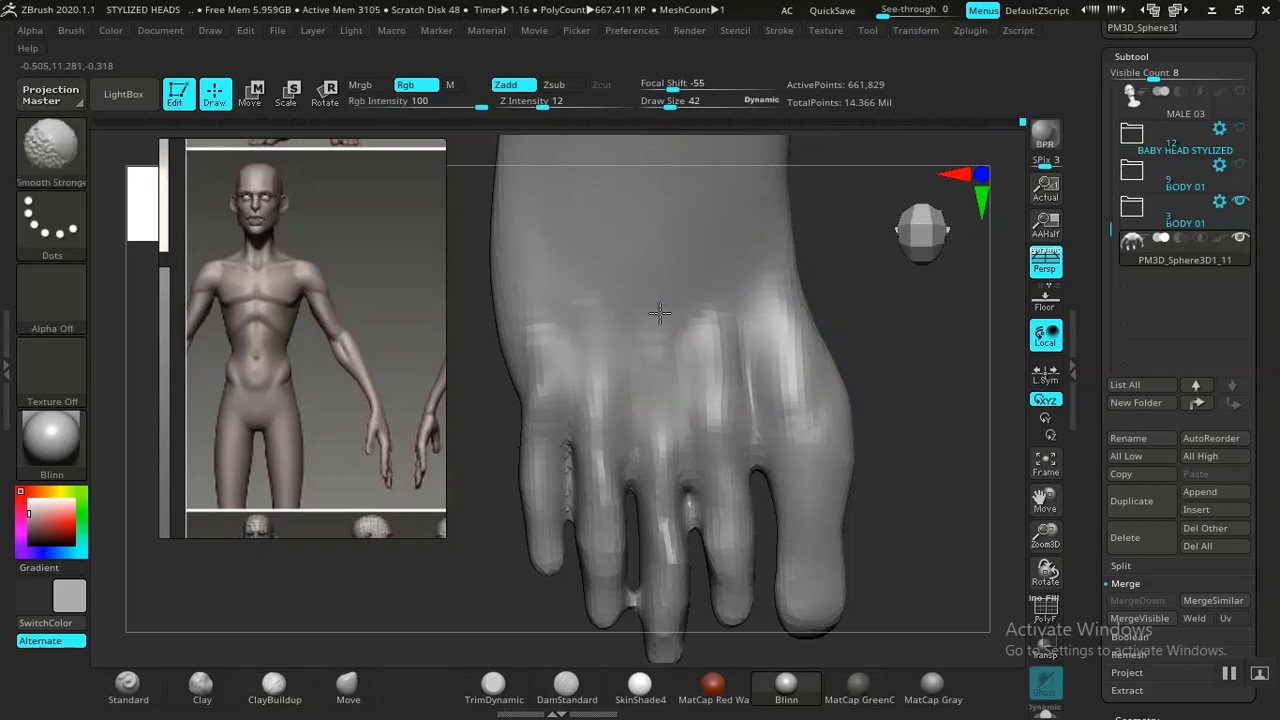
# Examine the fused foot and ankle from several sides, briefly isolating the lower leg and restoring the full body
pyautogui.moveTo(748, 225)
pyautogui.keyDown('ctrl'); pyautogui.mouseDown(button='right')
pyautogui.moveTo(737, 530)
pyautogui.moveTo(686, 497)
pyautogui.moveTo(767, 444)
pyautogui.mouseUp(button='right'); pyautogui.keyUp('ctrl')
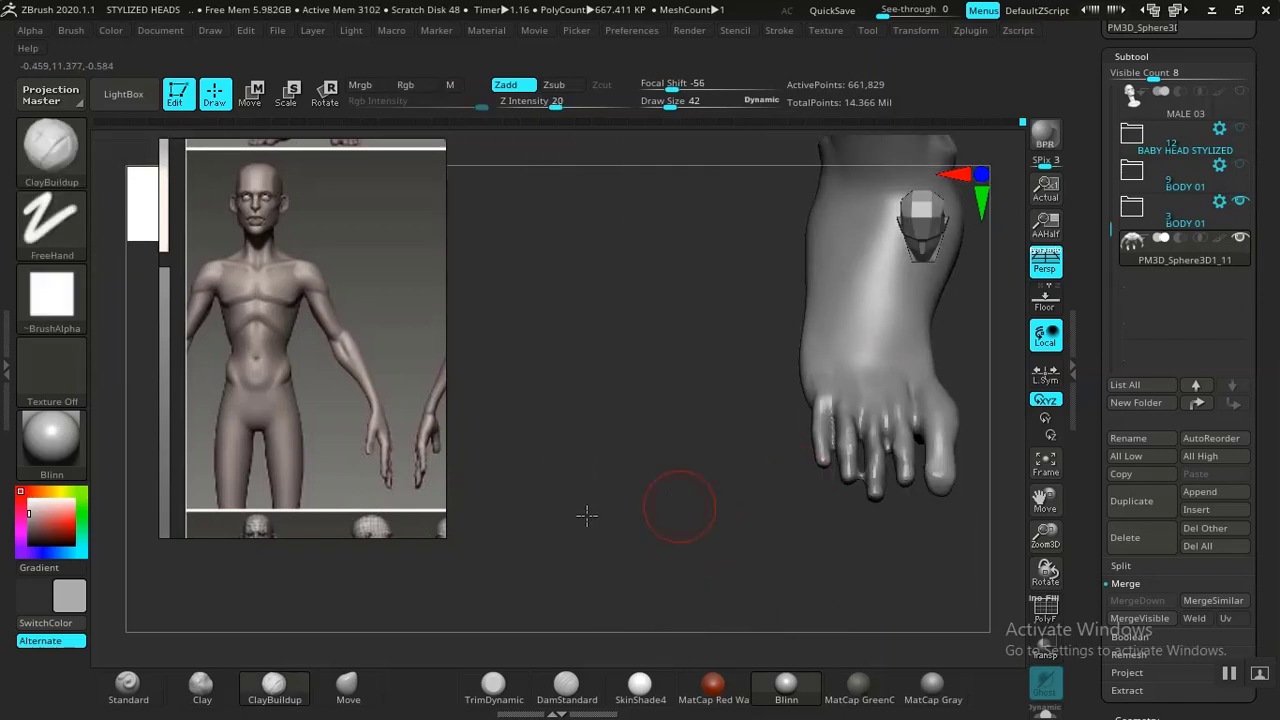
pyautogui.moveTo(586, 514); pyautogui.dragTo(751, 420, button='right')
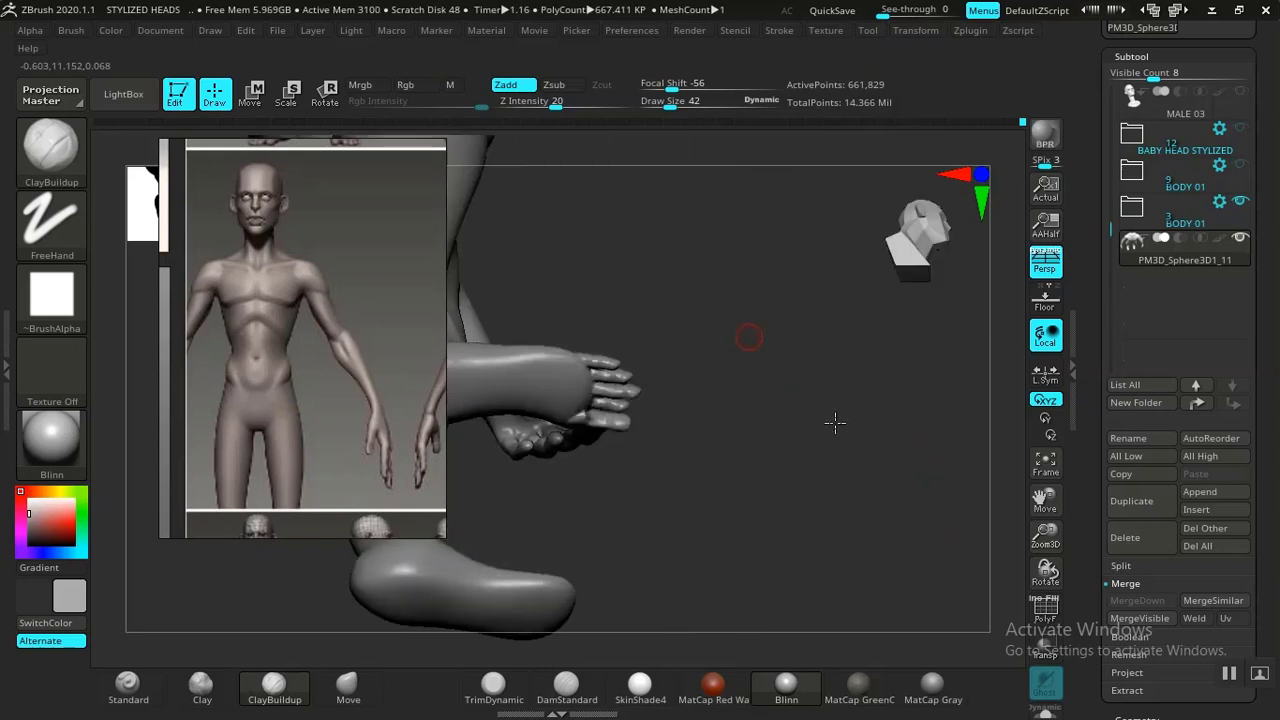
pyautogui.moveTo(749, 337); pyautogui.dragTo(806, 376, button='right')
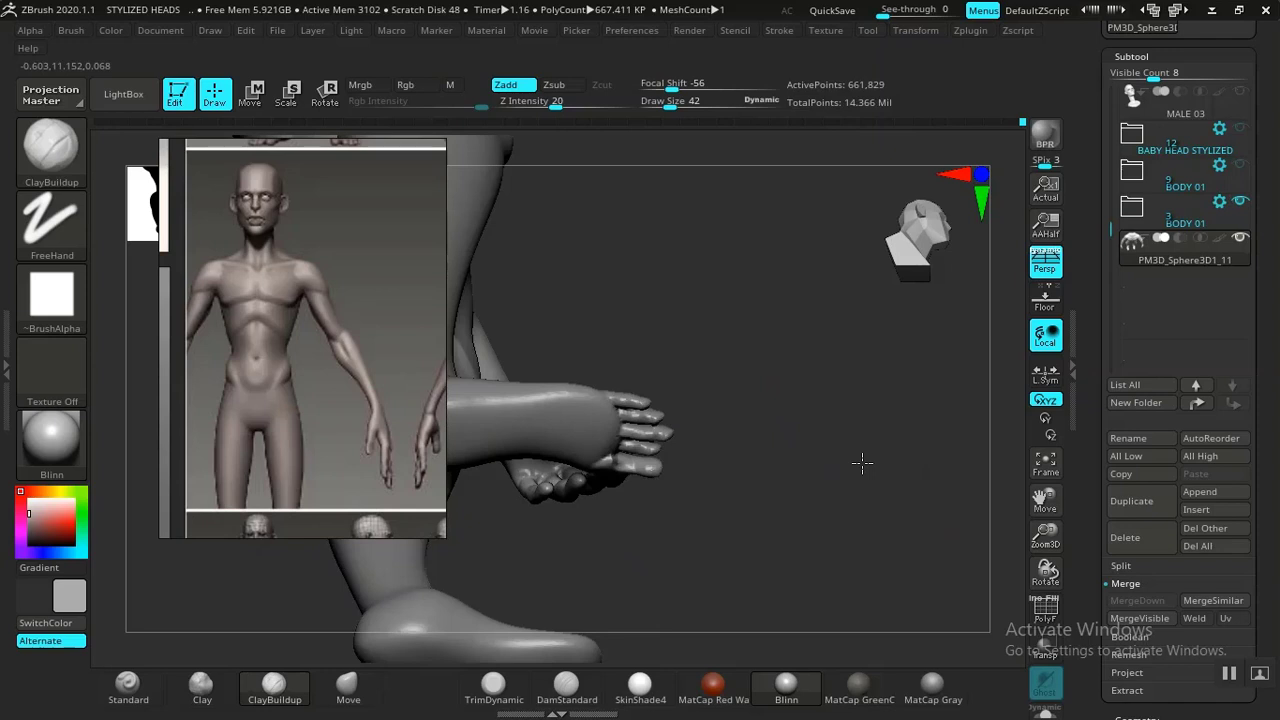
pyautogui.keyDown('alt'); pyautogui.moveTo(862, 463); pyautogui.dragTo(1057, 609); pyautogui.keyUp('alt')
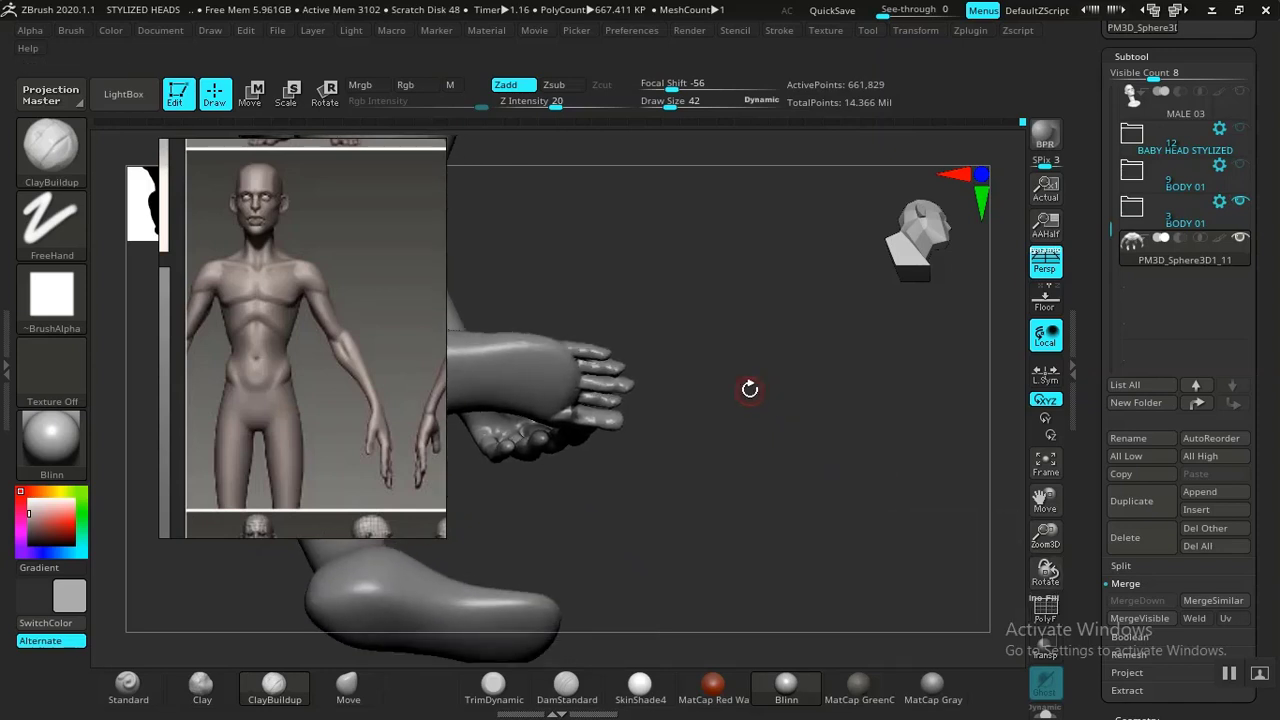
pyautogui.keyDown('alt'); pyautogui.moveTo(752, 447); pyautogui.dragTo(980, 560); pyautogui.keyUp('alt')
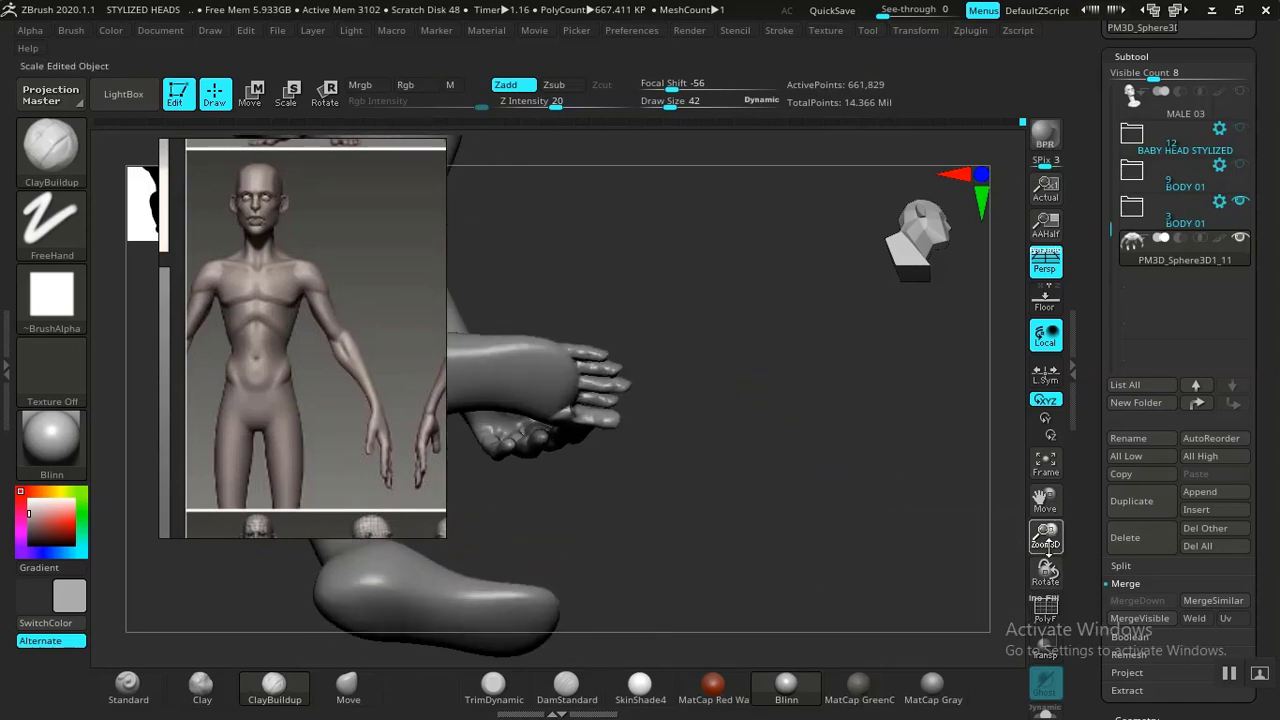
pyautogui.moveTo(678, 281); pyautogui.dragTo(728, 375)
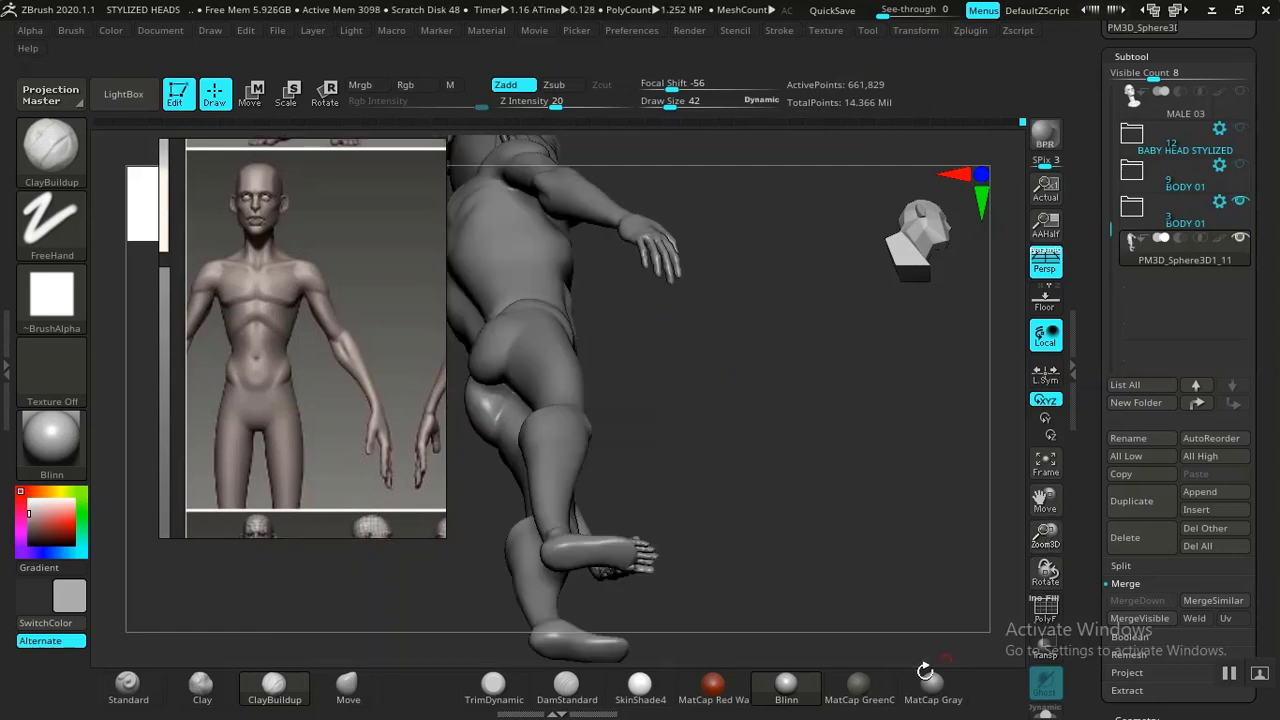
pyautogui.keyDown('ctrl'); pyautogui.keyDown('shift'); pyautogui.click(570, 465); pyautogui.keyUp('shift'); pyautogui.keyUp('ctrl')
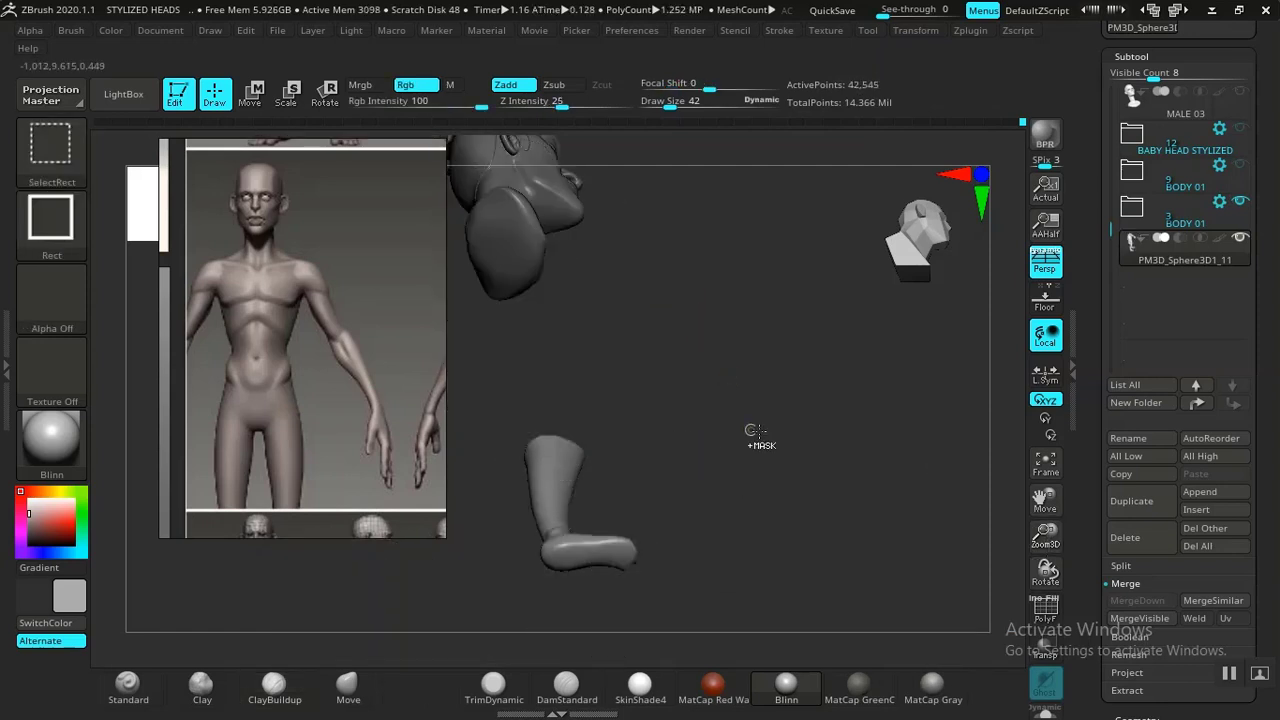
pyautogui.keyDown('ctrl'); pyautogui.keyDown('shift'); pyautogui.click(800, 460); pyautogui.keyUp('shift'); pyautogui.keyUp('ctrl')
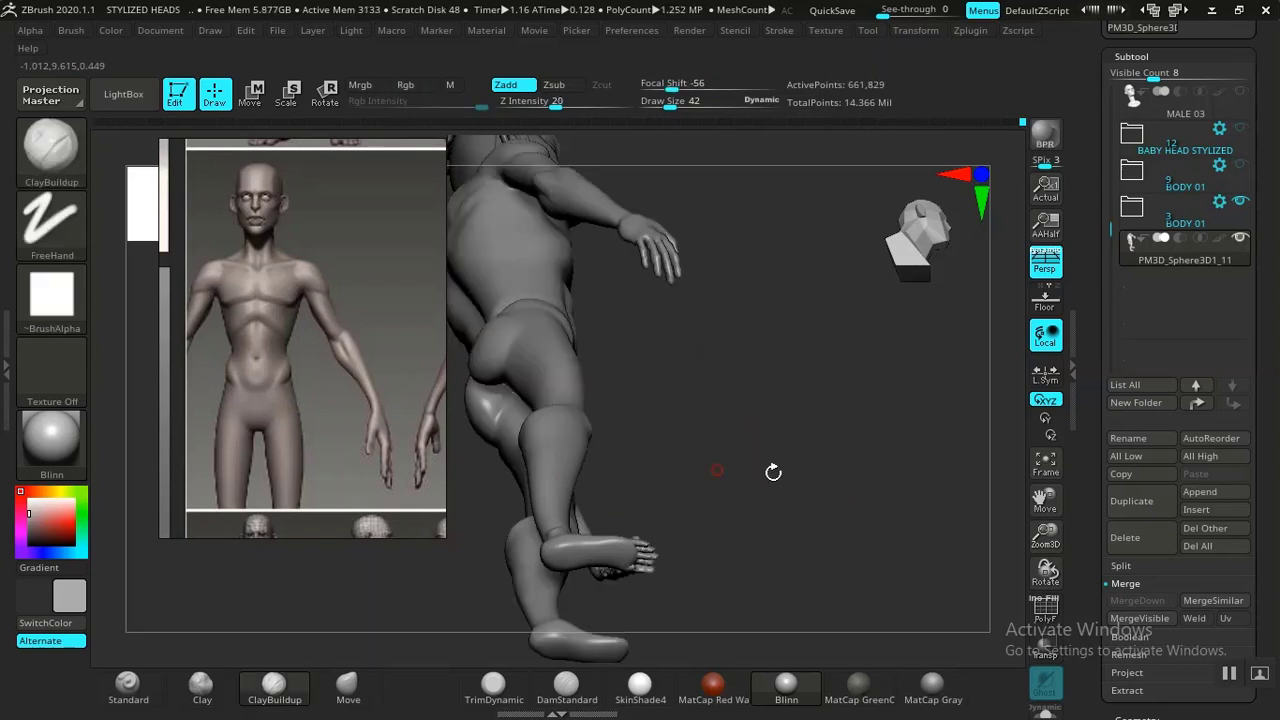
pyautogui.moveTo(784, 505); pyautogui.dragTo(543, 420)
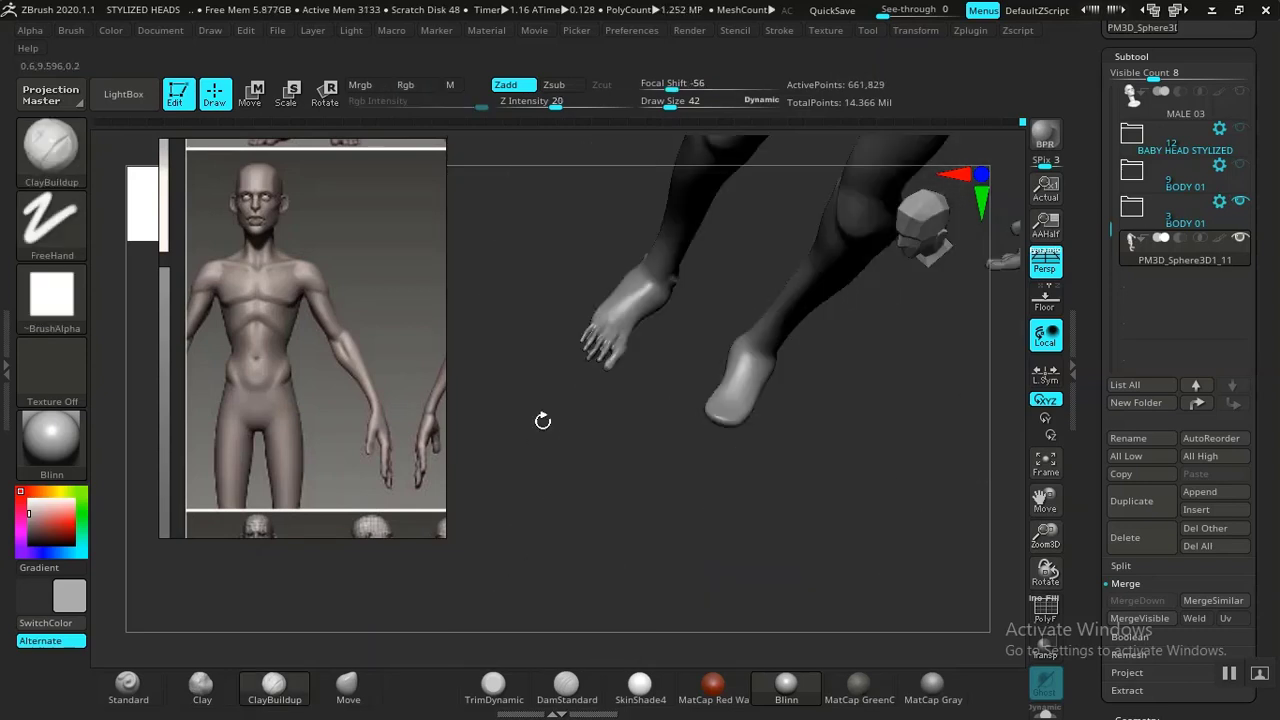
pyautogui.keyDown('alt'); pyautogui.moveTo(806, 589); pyautogui.dragTo(938, 193); pyautogui.keyUp('alt')
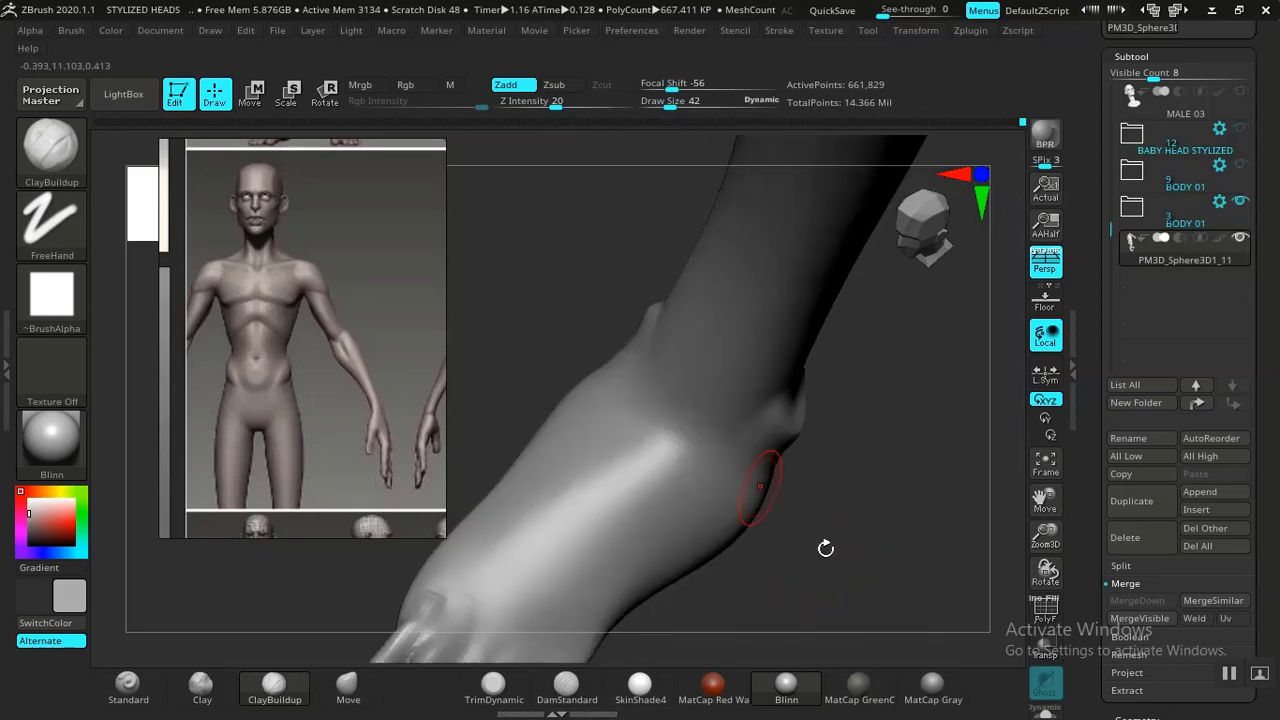
pyautogui.keyDown('alt'); pyautogui.moveTo(823, 546); pyautogui.dragTo(900, 329); pyautogui.keyUp('alt')
pyautogui.moveTo(737, 569)
pyautogui.keyDown('alt'); pyautogui.mouseDown()
pyautogui.moveTo(783, 505)
pyautogui.moveTo(817, 517)
pyautogui.moveTo(903, 400)
pyautogui.moveTo(948, 368)
pyautogui.moveTo(918, 350)
pyautogui.moveTo(893, 378)
pyautogui.mouseUp(); pyautogui.keyUp('alt')
# Smooth the underside of the foot where the toes meet the sole
pyautogui.moveTo(804, 428); pyautogui.dragTo(1010, 614)
pyautogui.moveTo(814, 357)
pyautogui.mouseDown()
pyautogui.moveTo(771, 235)
pyautogui.moveTo(809, 443)
pyautogui.mouseUp()
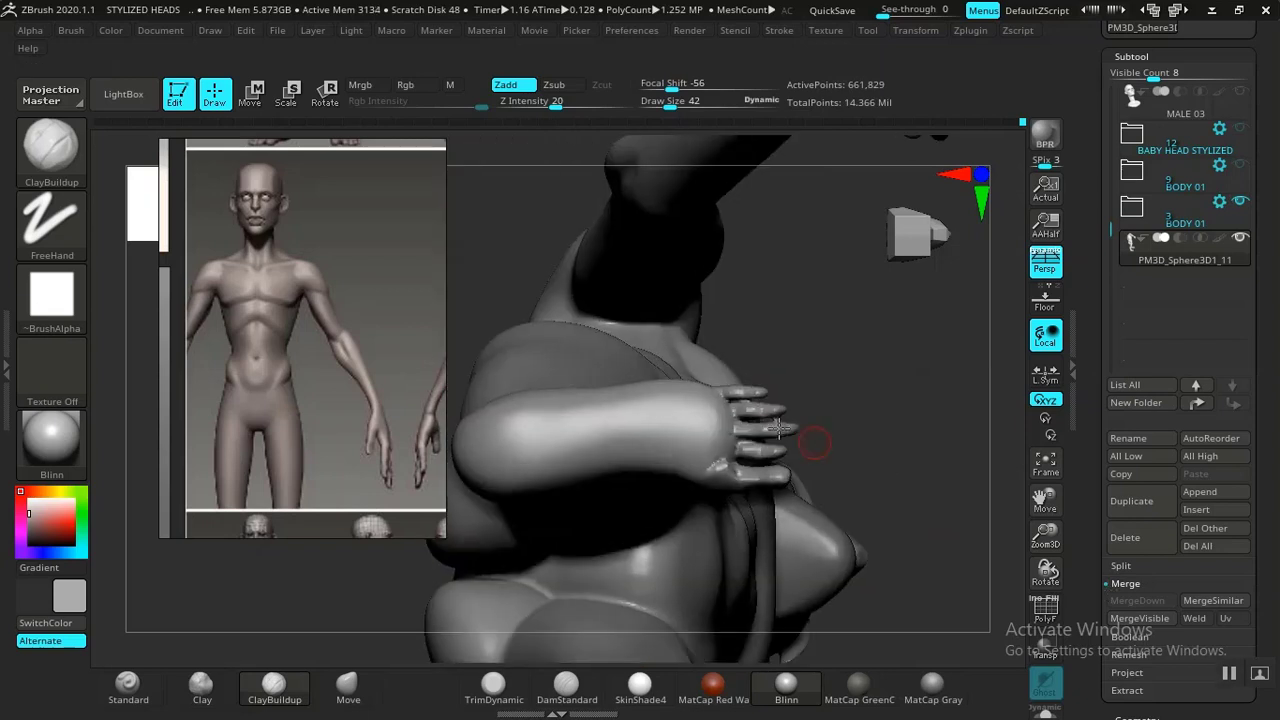
pyautogui.press('shift')
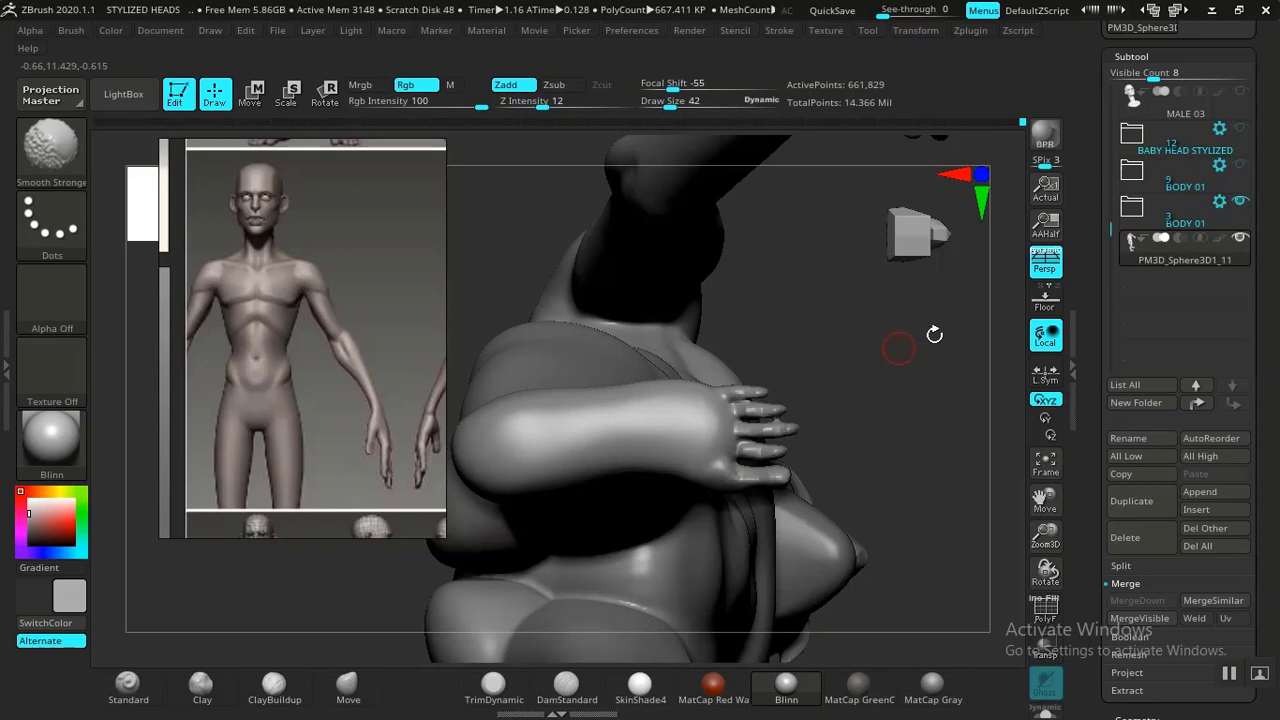
pyautogui.moveTo(934, 334)
pyautogui.mouseDown()
pyautogui.moveTo(919, 520)
pyautogui.moveTo(887, 476)
pyautogui.moveTo(866, 543)
pyautogui.moveTo(903, 409)
pyautogui.moveTo(840, 409)
pyautogui.moveTo(874, 457)
pyautogui.moveTo(736, 420)
pyautogui.mouseUp()
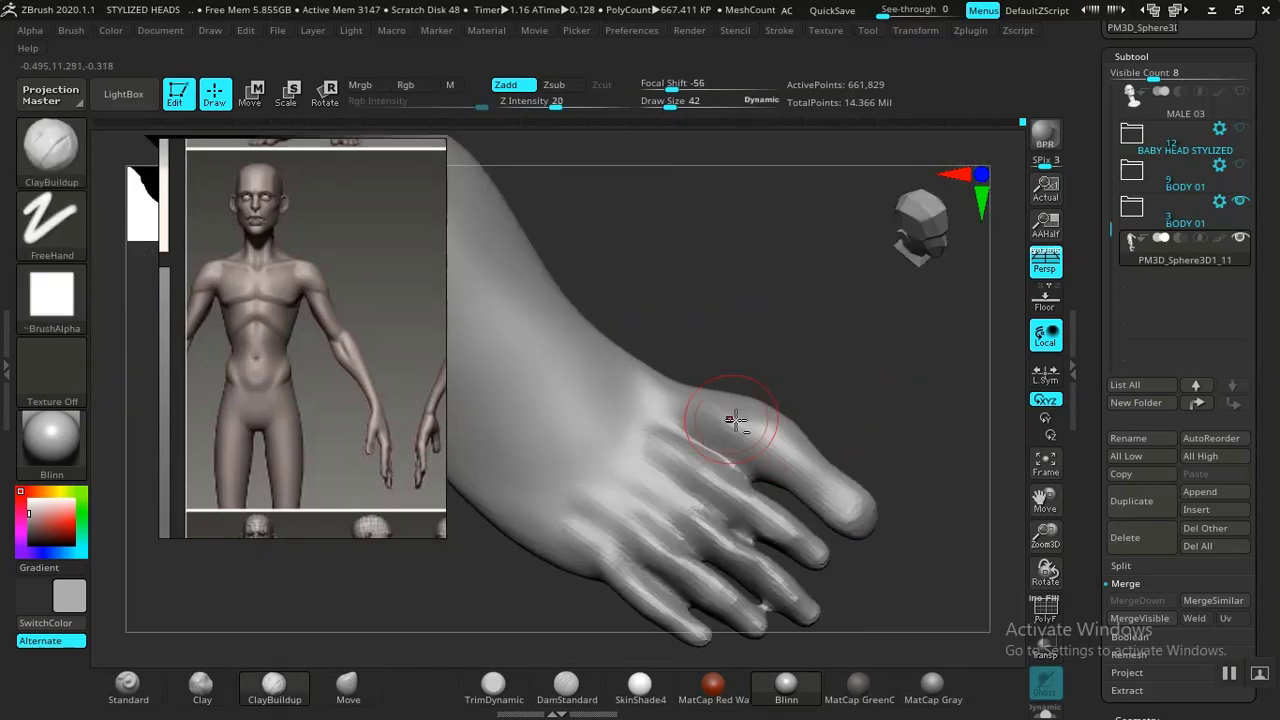
# Smooth the ridges and gaps between the smaller toes on top of the foot
pyautogui.moveTo(790, 342); pyautogui.dragTo(903, 443)
pyautogui.moveTo(925, 370); pyautogui.dragTo(868, 416)
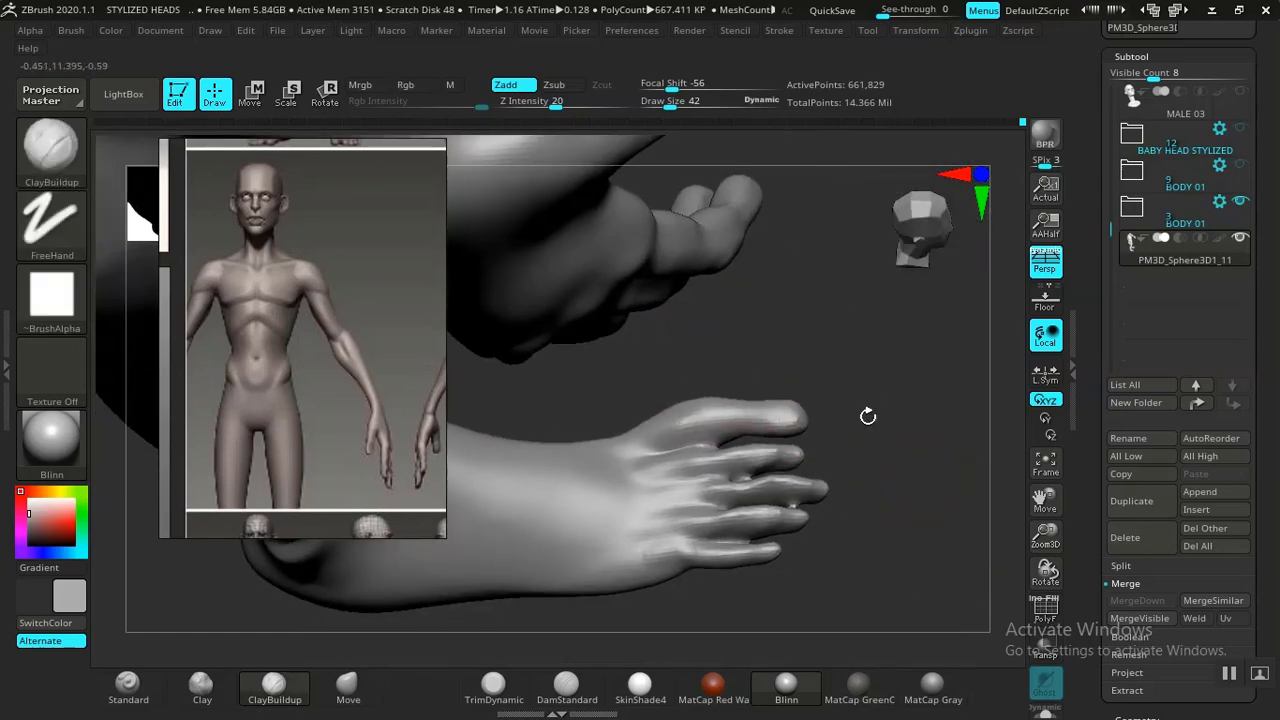
pyautogui.moveTo(848, 497)
pyautogui.mouseDown()
pyautogui.moveTo(651, 514)
pyautogui.moveTo(683, 509)
pyautogui.moveTo(698, 513)
pyautogui.moveTo(637, 526)
pyautogui.moveTo(686, 529)
pyautogui.mouseUp()
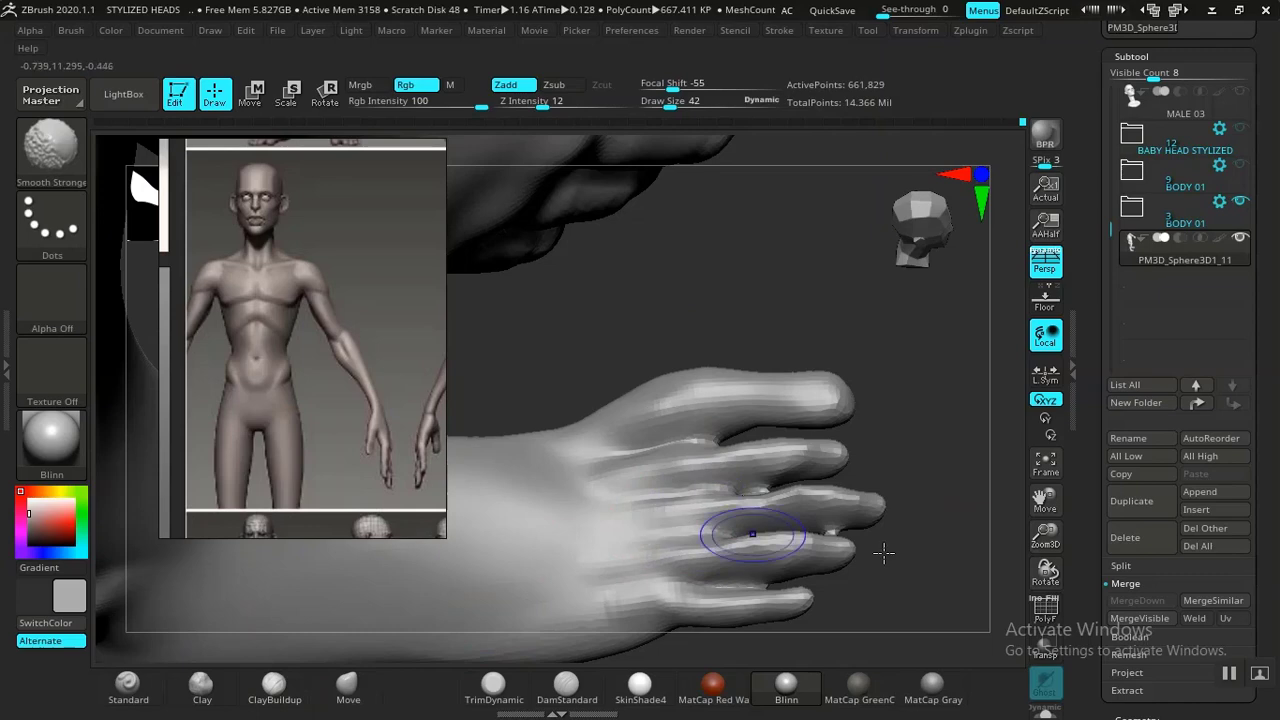
pyautogui.moveTo(891, 557); pyautogui.dragTo(874, 492)
pyautogui.moveTo(829, 449); pyautogui.dragTo(820, 437)
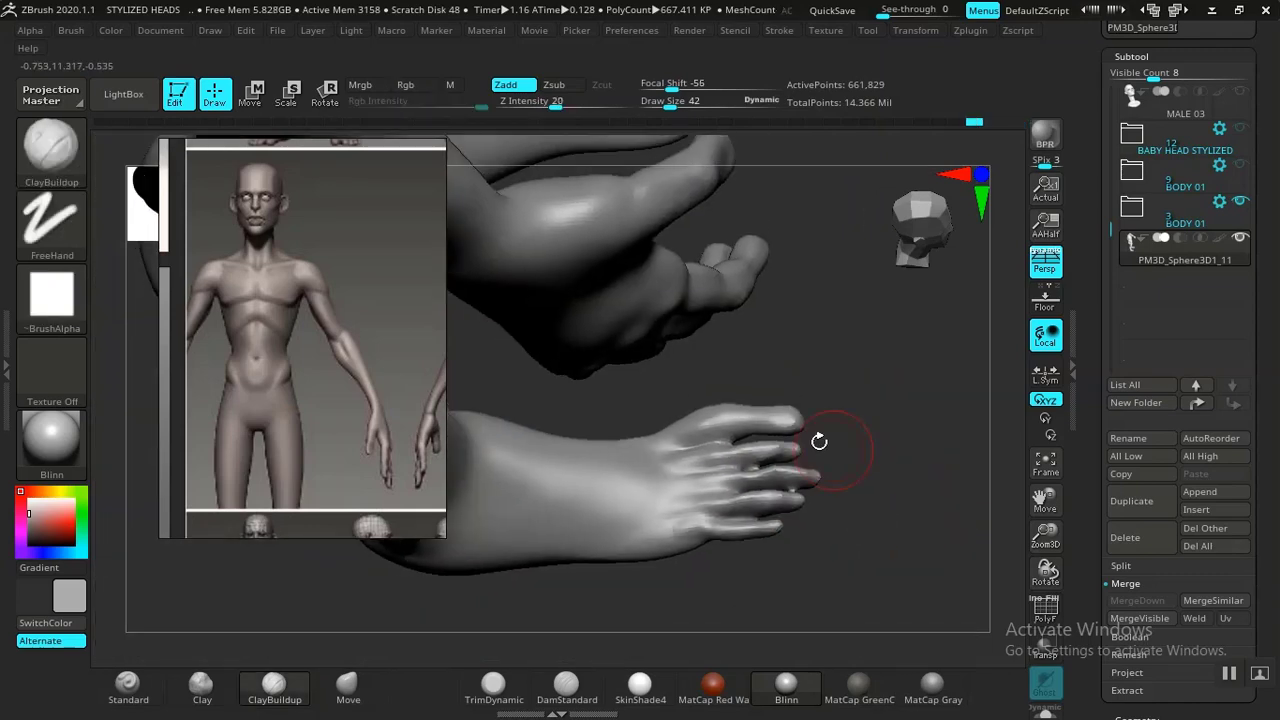
pyautogui.moveTo(951, 586); pyautogui.dragTo(912, 463)
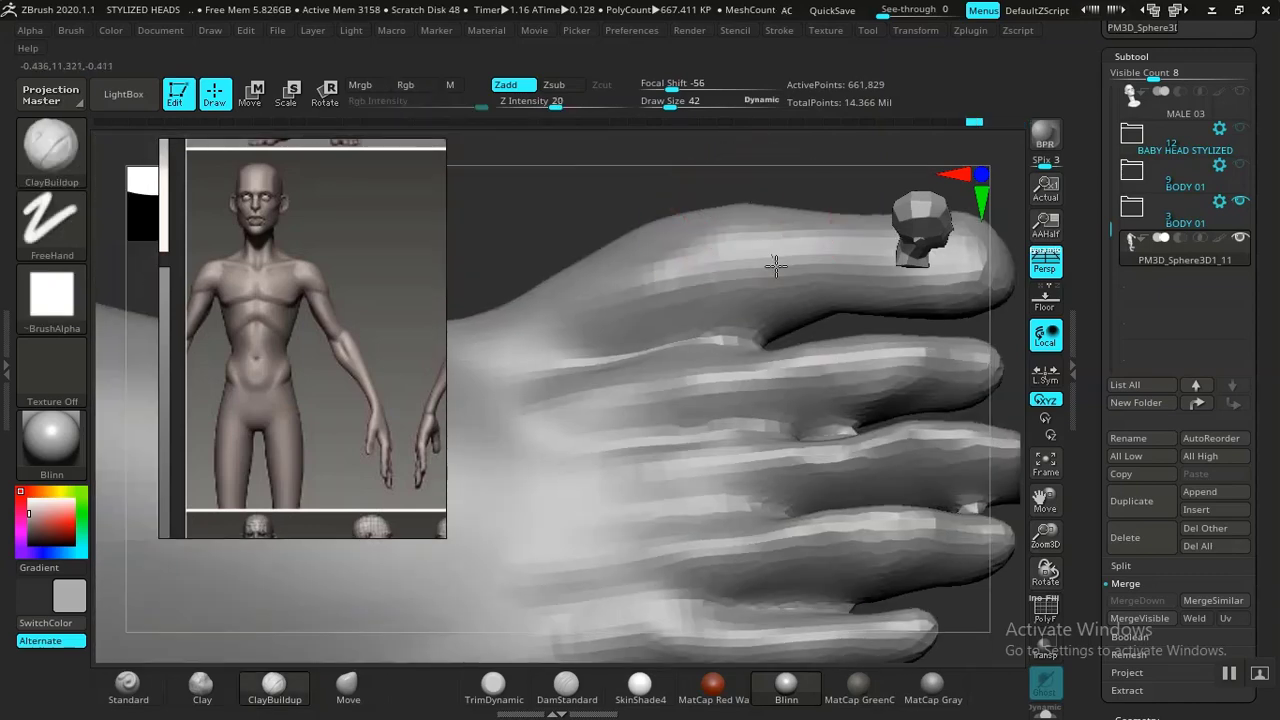
# Undo the last stroke, smooth along the top of the big toe and refine its tip with the Move brush
pyautogui.hotkey('ctrl', 'z')
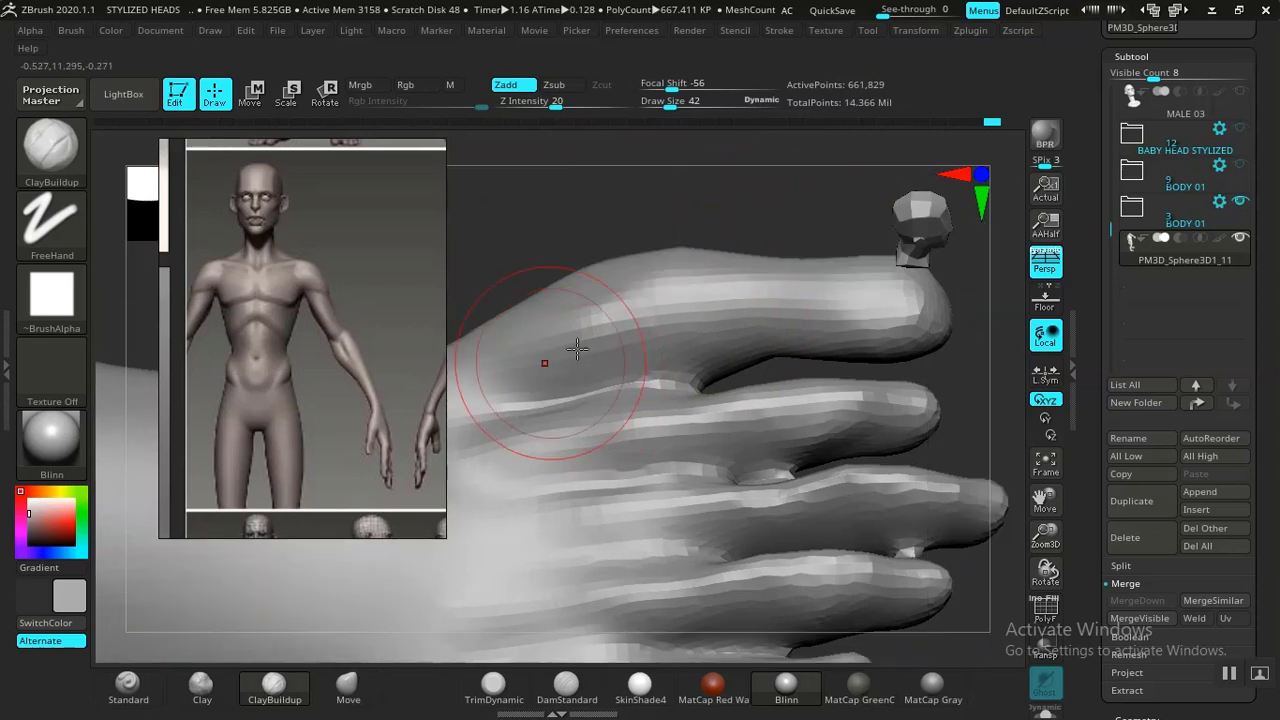
pyautogui.moveTo(588, 300)
pyautogui.keyDown('shift'); pyautogui.mouseDown()
pyautogui.moveTo(774, 274)
pyautogui.moveTo(862, 316)
pyautogui.mouseUp(); pyautogui.keyUp('shift')
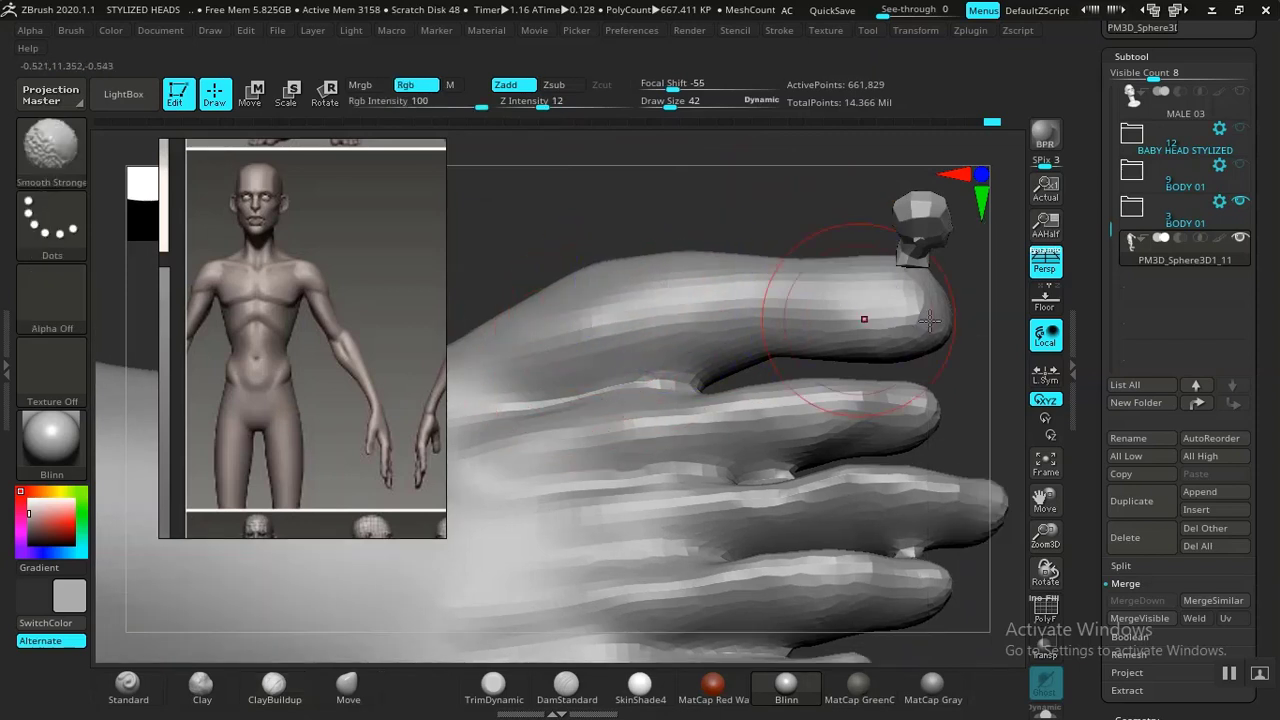
pyautogui.click(347, 686)
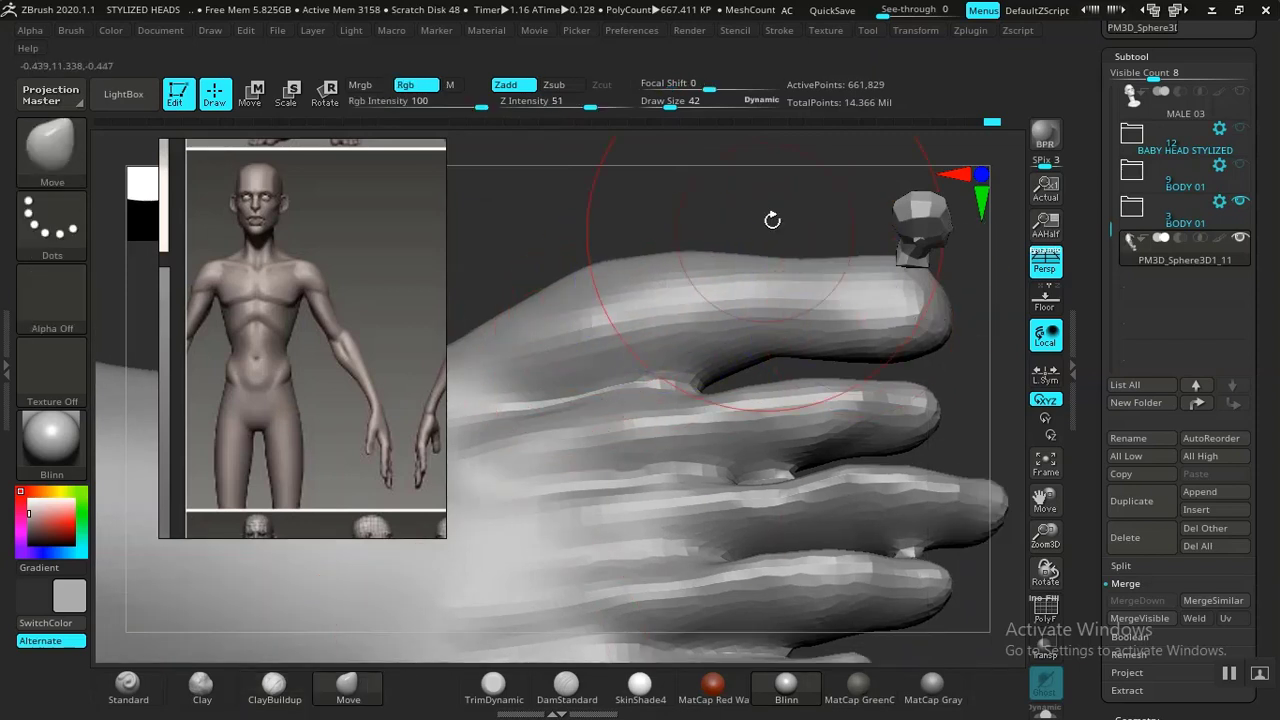
pyautogui.keyDown('alt'); pyautogui.moveTo(692, 205); pyautogui.dragTo(709, 289); pyautogui.keyUp('alt')
pyautogui.keyDown('alt'); pyautogui.moveTo(975, 338); pyautogui.dragTo(889, 376); pyautogui.keyUp('alt')
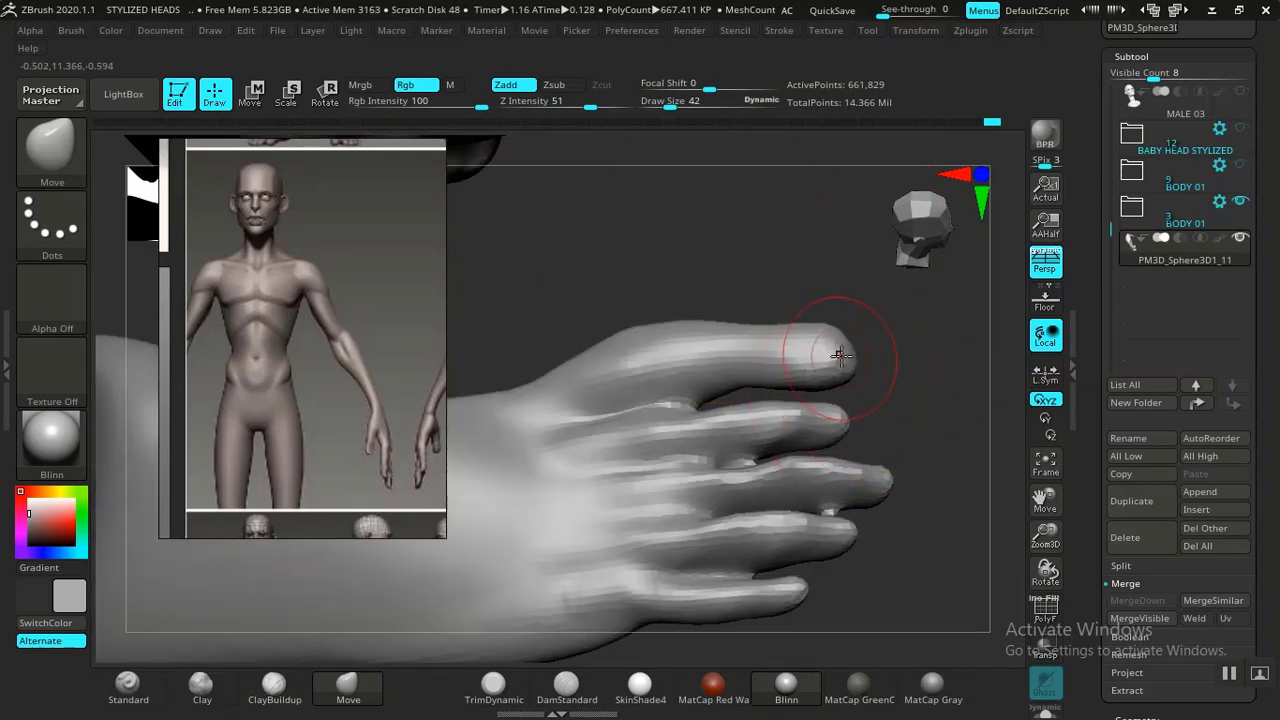
pyautogui.hotkey('ctrl', 'z')
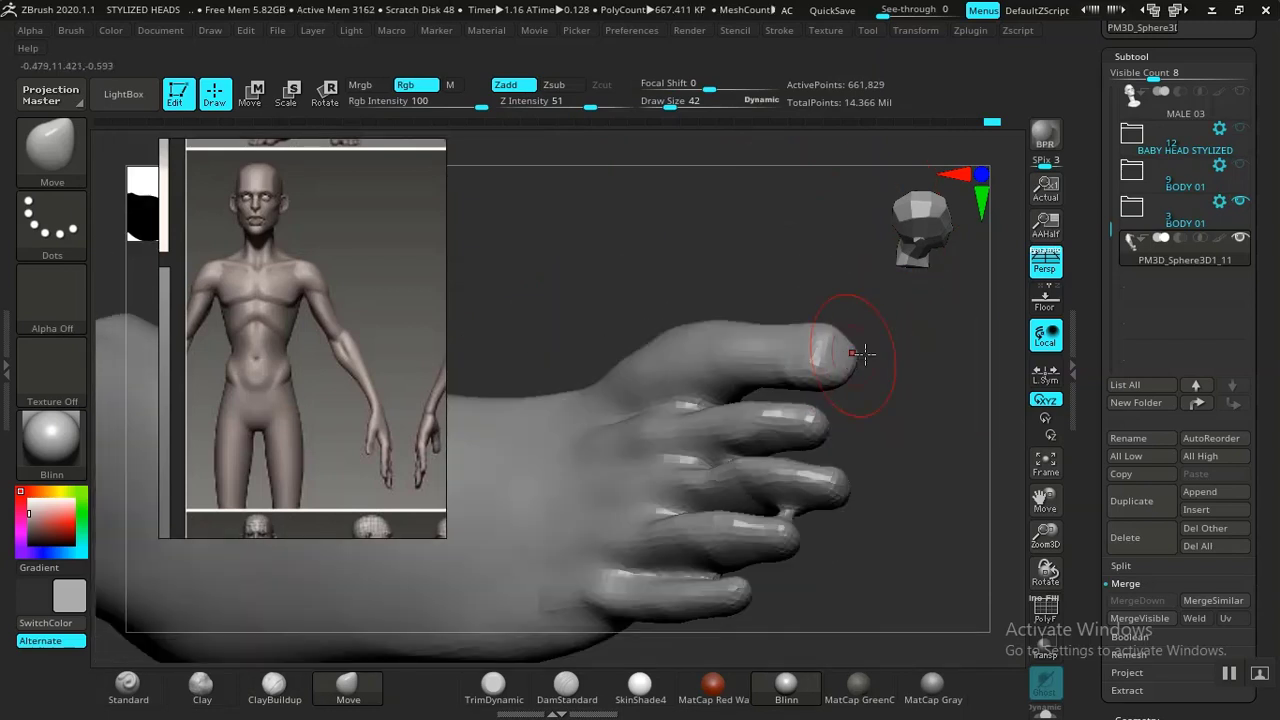
pyautogui.moveTo(865, 353)
pyautogui.mouseDown()
pyautogui.moveTo(854, 361)
pyautogui.moveTo(850, 335)
pyautogui.mouseUp()
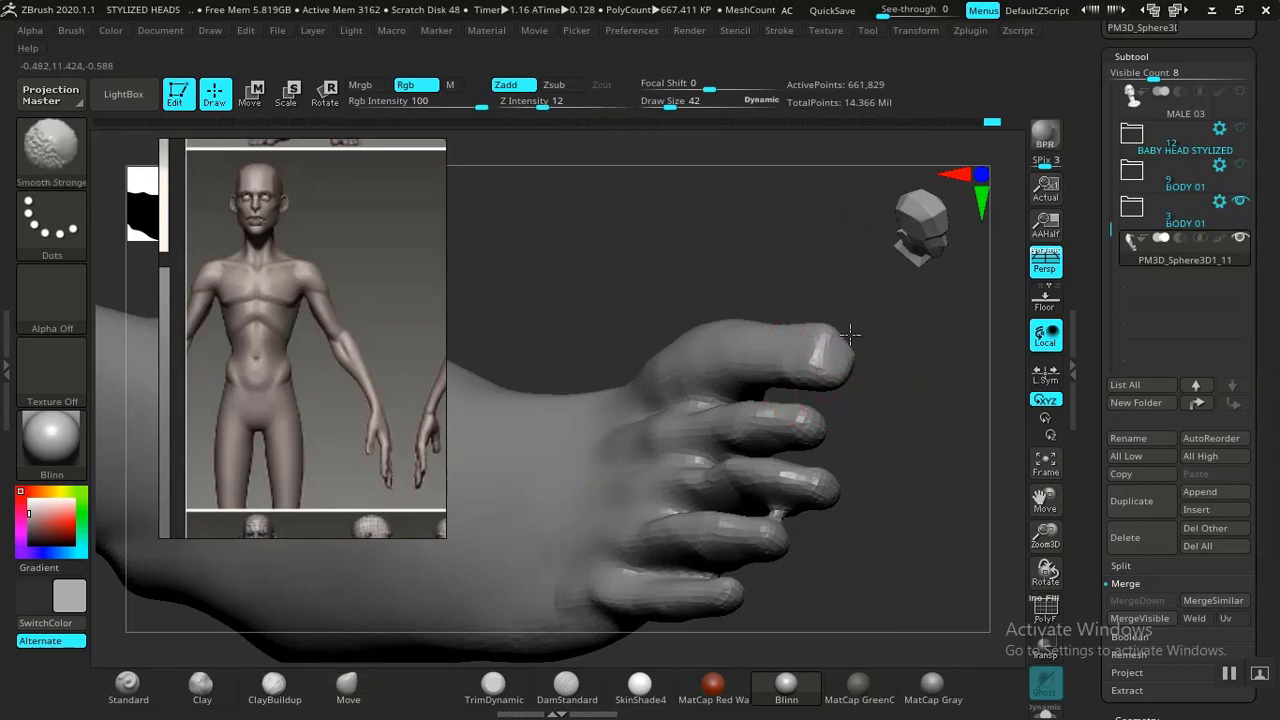
pyautogui.hotkey('ctrl', 'shift', 'z')
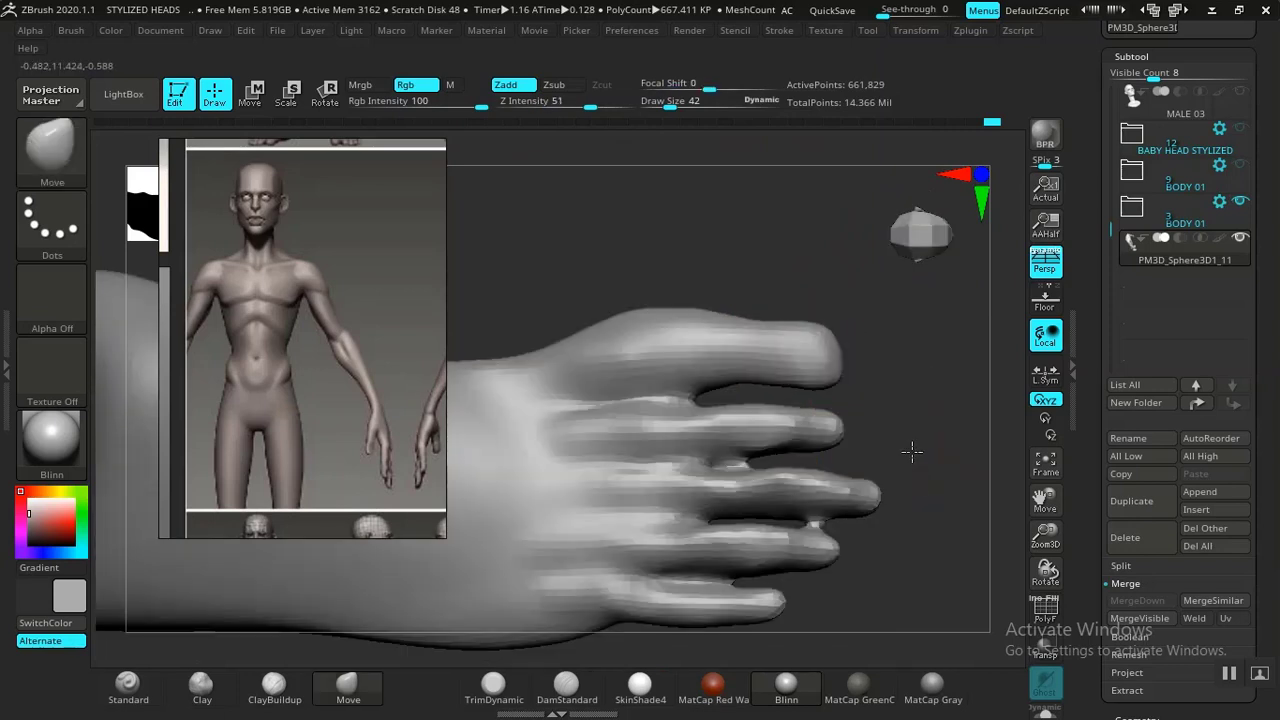
# Mask the toes and front part of the foot with a lasso mask ending across the instep
pyautogui.press('f')
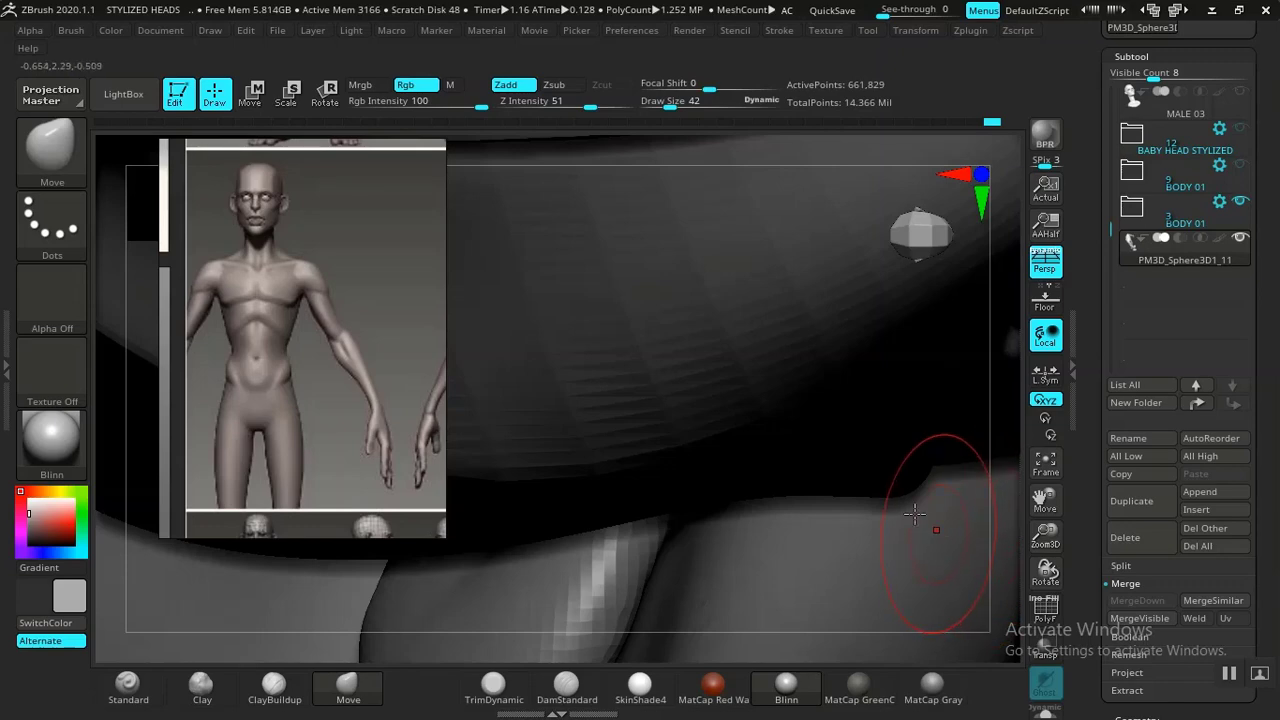
pyautogui.press('f')
pyautogui.press('f')
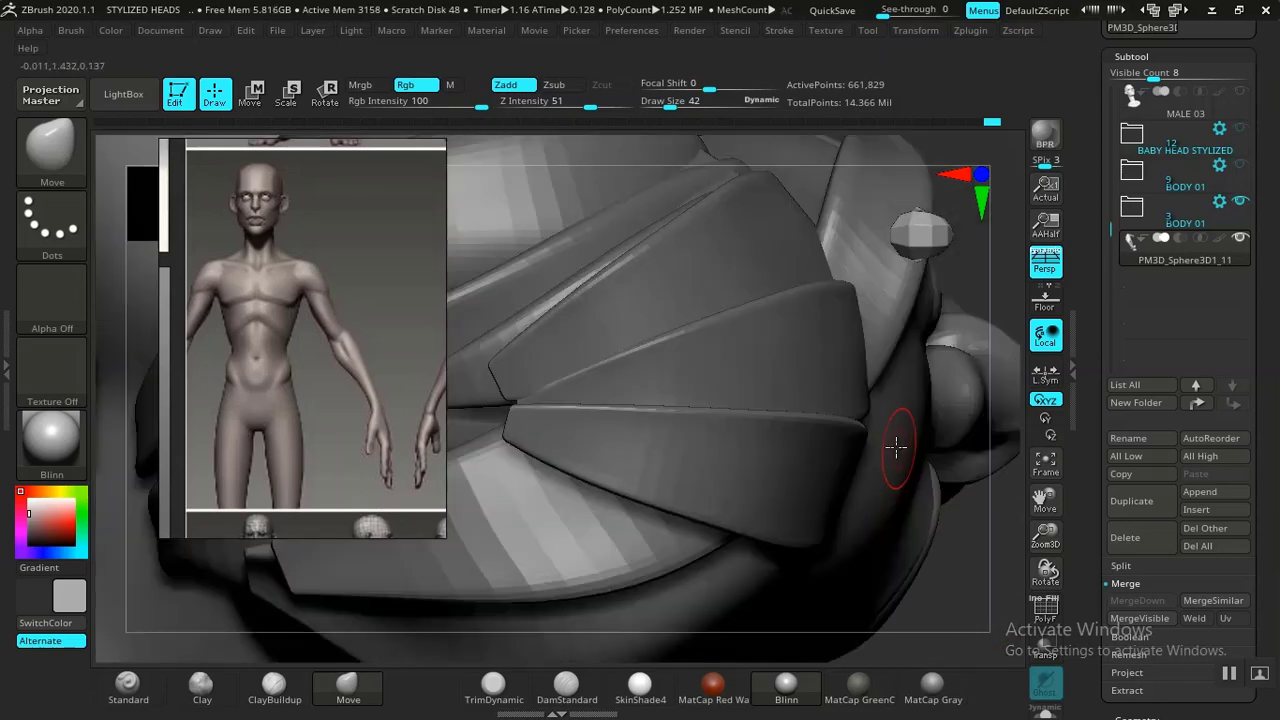
pyautogui.press('f')
pyautogui.press('f')
pyautogui.press('f')
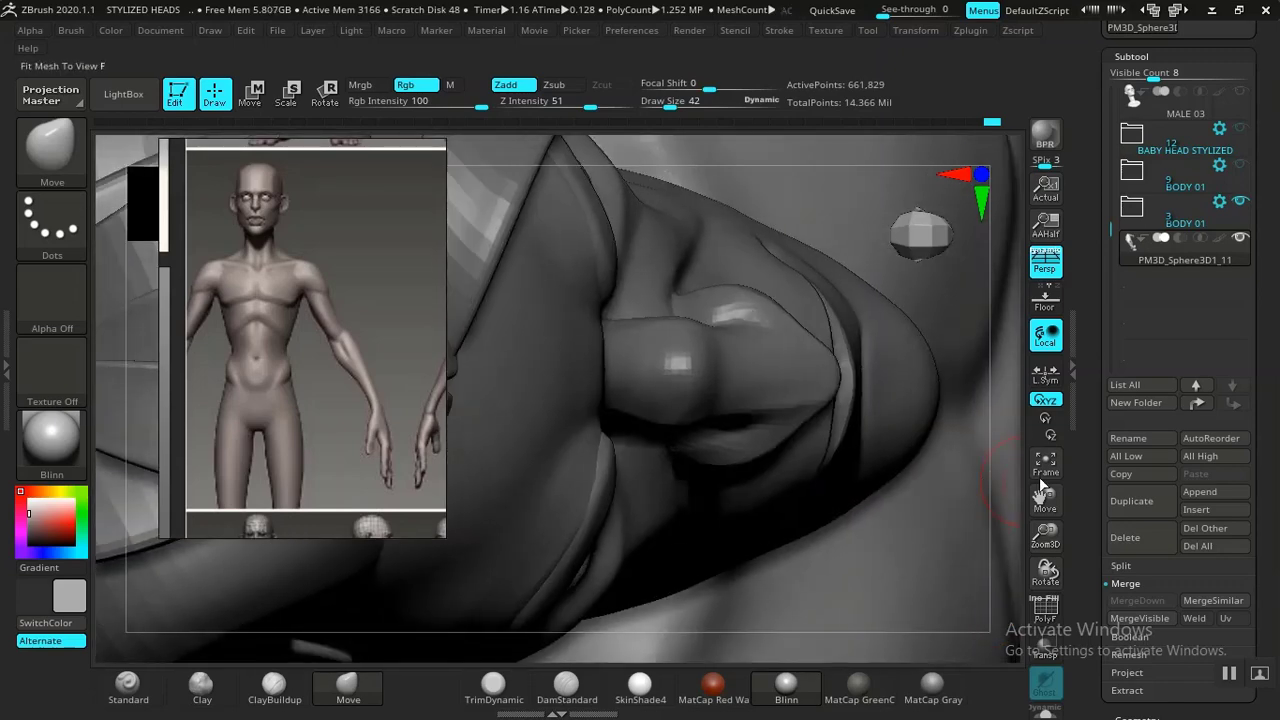
pyautogui.moveTo(1041, 505)
pyautogui.mouseDown()
pyautogui.moveTo(840, 509)
pyautogui.moveTo(565, 487)
pyautogui.moveTo(798, 437)
pyautogui.moveTo(603, 271)
pyautogui.mouseUp()
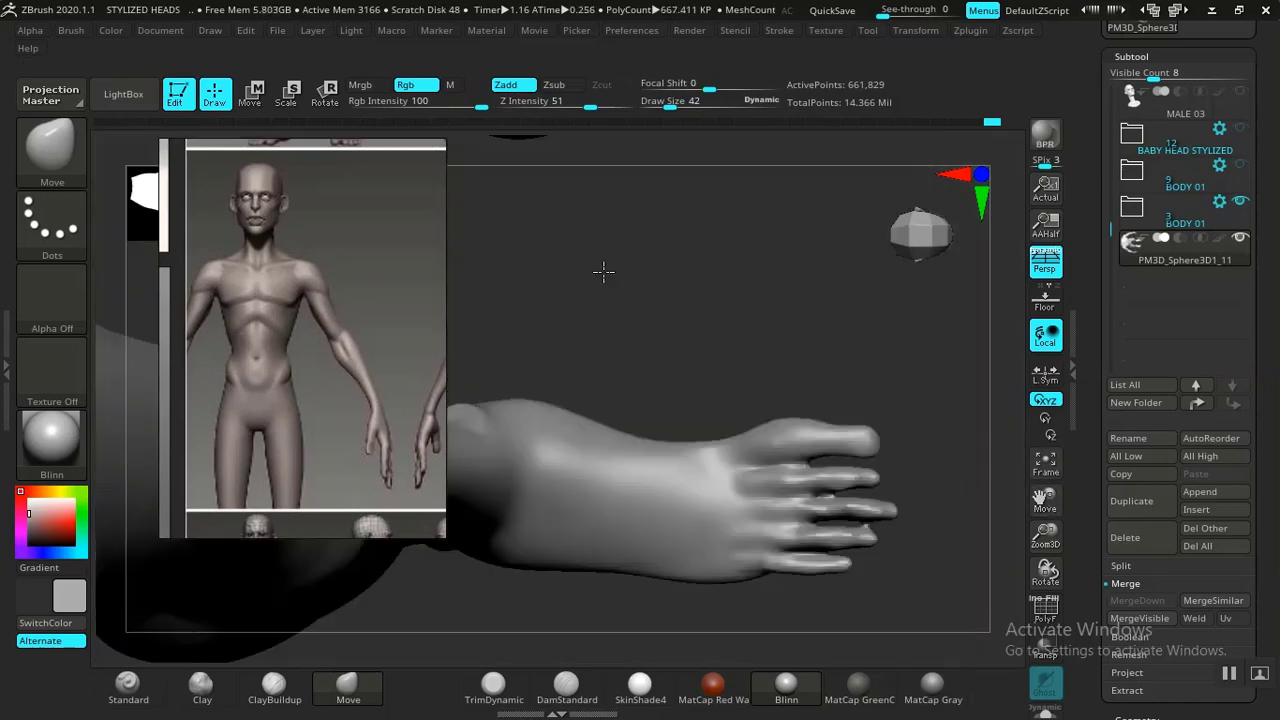
pyautogui.moveTo(600, 353)
pyautogui.keyDown('ctrl'); pyautogui.mouseDown()
pyautogui.moveTo(566, 467)
pyautogui.moveTo(705, 645)
pyautogui.moveTo(930, 450)
pyautogui.moveTo(630, 325)
pyautogui.moveTo(600, 335)
pyautogui.mouseUp(); pyautogui.keyUp('ctrl')
pyautogui.press('ctrl')
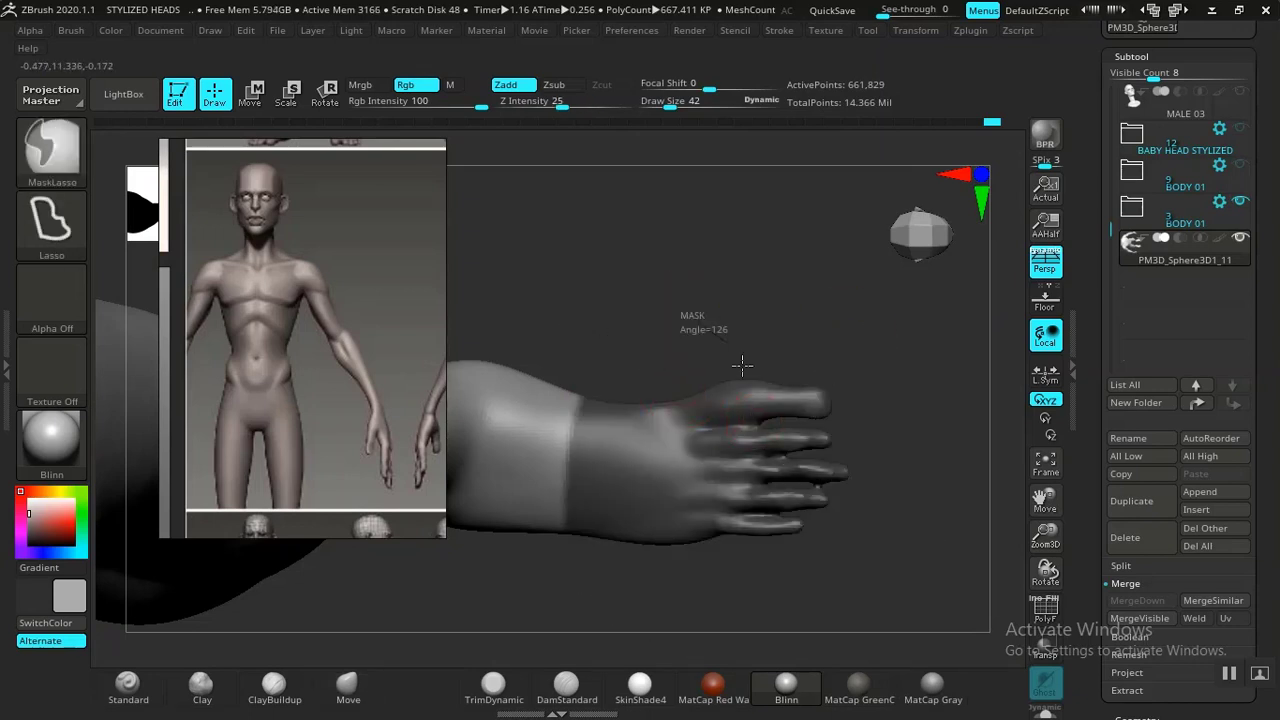
pyautogui.keyDown('ctrl'); pyautogui.click(692, 341); pyautogui.keyUp('ctrl')
pyautogui.moveTo(694, 312)
pyautogui.keyDown('ctrl'); pyautogui.mouseDown()
pyautogui.moveTo(726, 614)
pyautogui.moveTo(923, 506)
pyautogui.moveTo(840, 365)
pyautogui.mouseUp(); pyautogui.keyUp('ctrl')
pyautogui.press('ctrl')
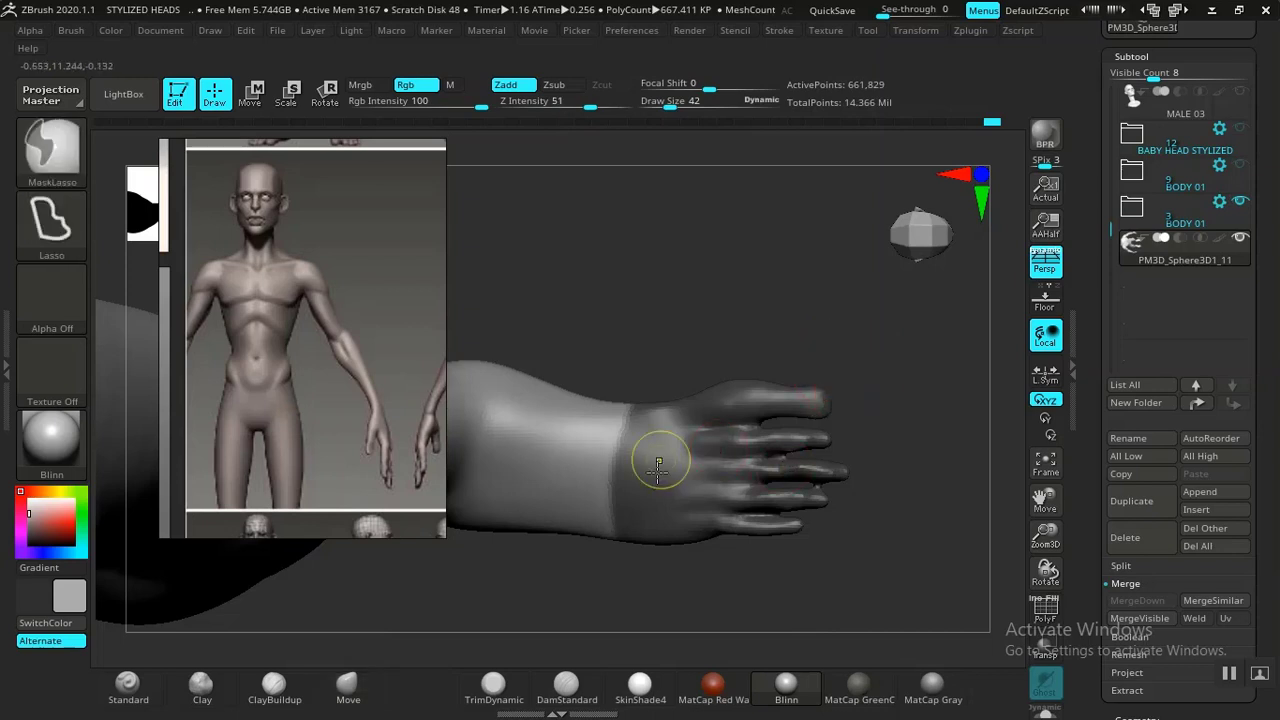
# Blur the mask's edge across the instep and invert it, leaving only the toes and forefoot editable
pyautogui.keyDown('ctrl'); pyautogui.click(650, 478); pyautogui.keyUp('ctrl')
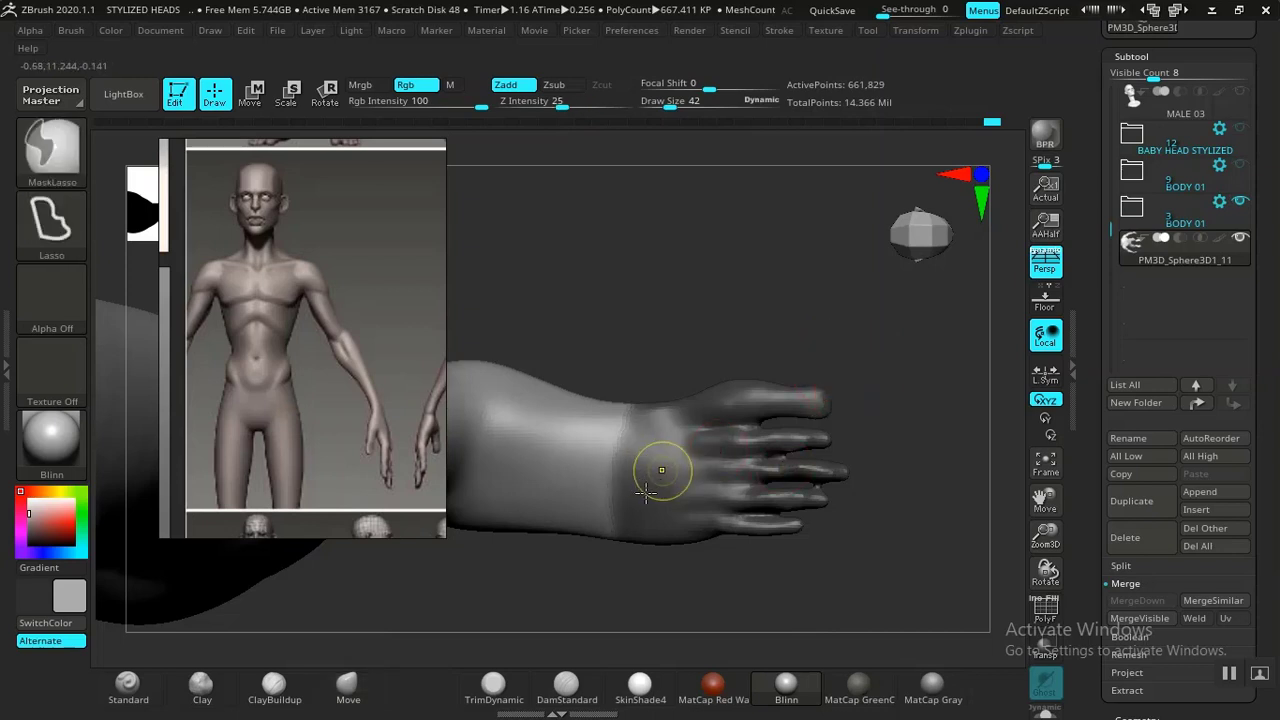
pyautogui.keyDown('ctrl'); pyautogui.click(645, 492); pyautogui.keyUp('ctrl')
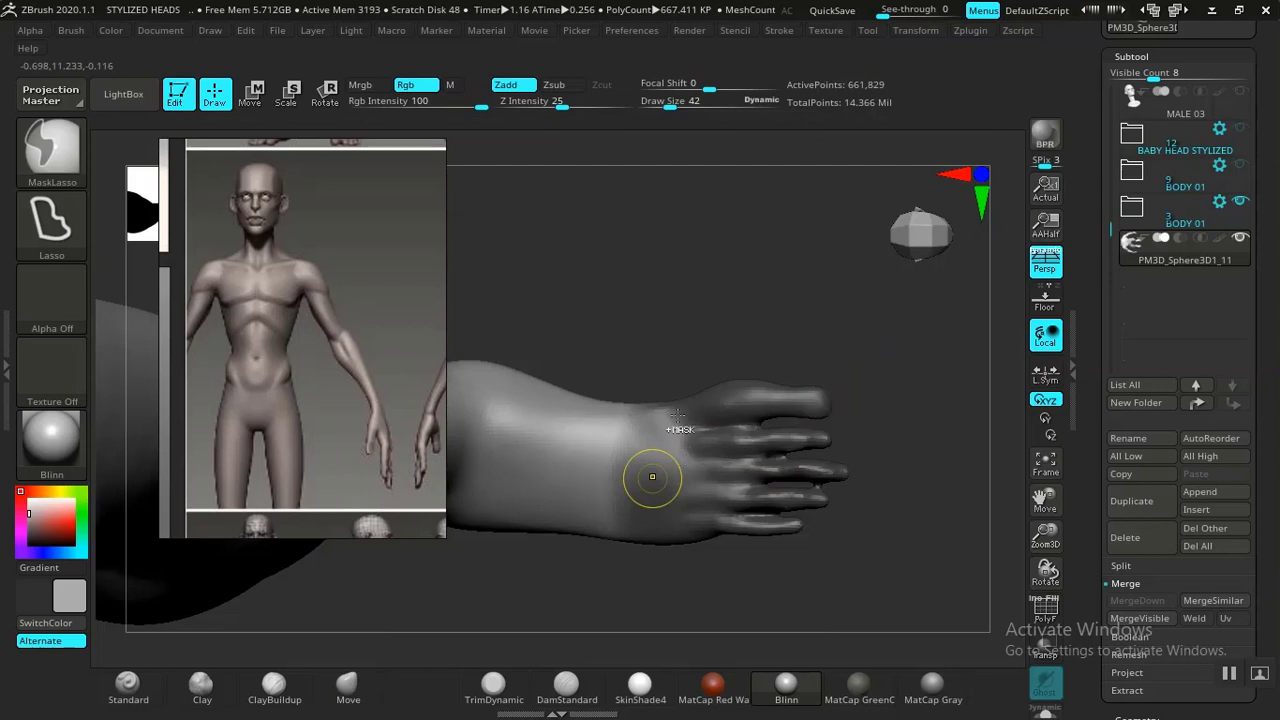
pyautogui.keyDown('ctrl'); pyautogui.moveTo(729, 301); pyautogui.dragTo(741, 314); pyautogui.keyUp('ctrl')
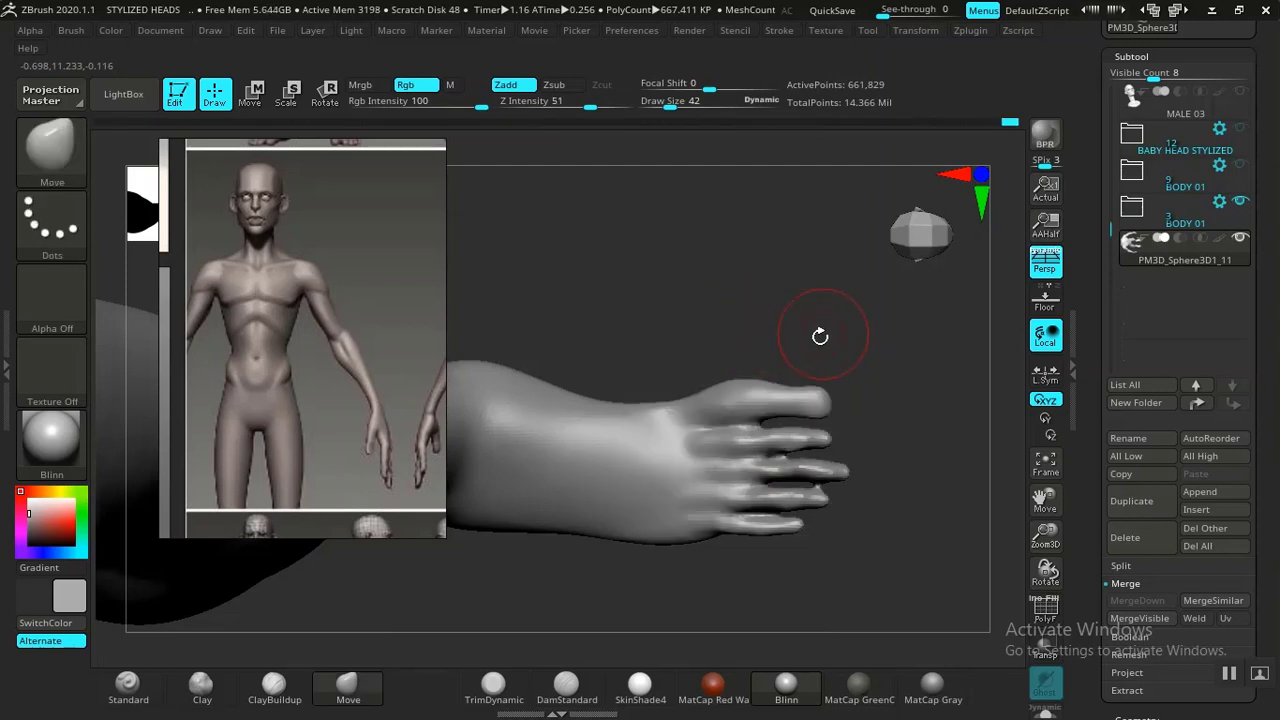
pyautogui.hotkey('ctrl', 'z')
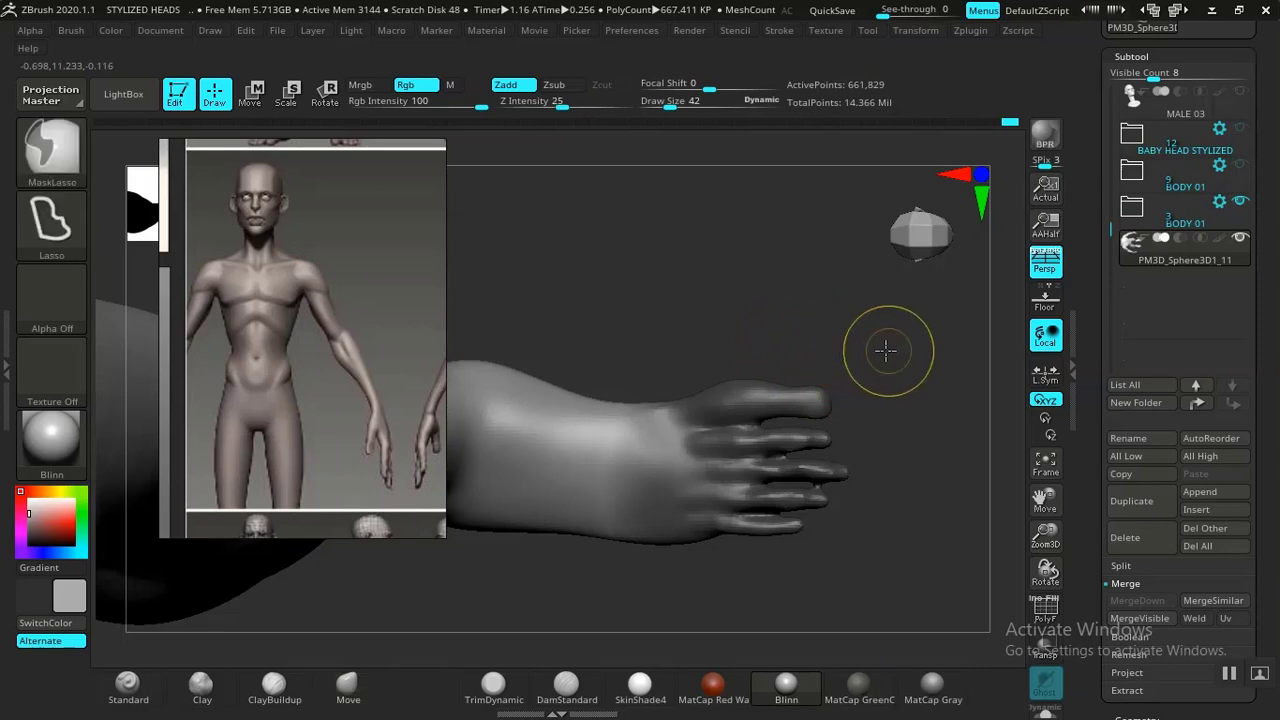
pyautogui.keyDown('ctrl'); pyautogui.click(884, 350); pyautogui.keyUp('ctrl')
# Shorten the foot by moving the unmasked toes and forefoot back toward the ankle with the transform gizmo
pyautogui.press('w')
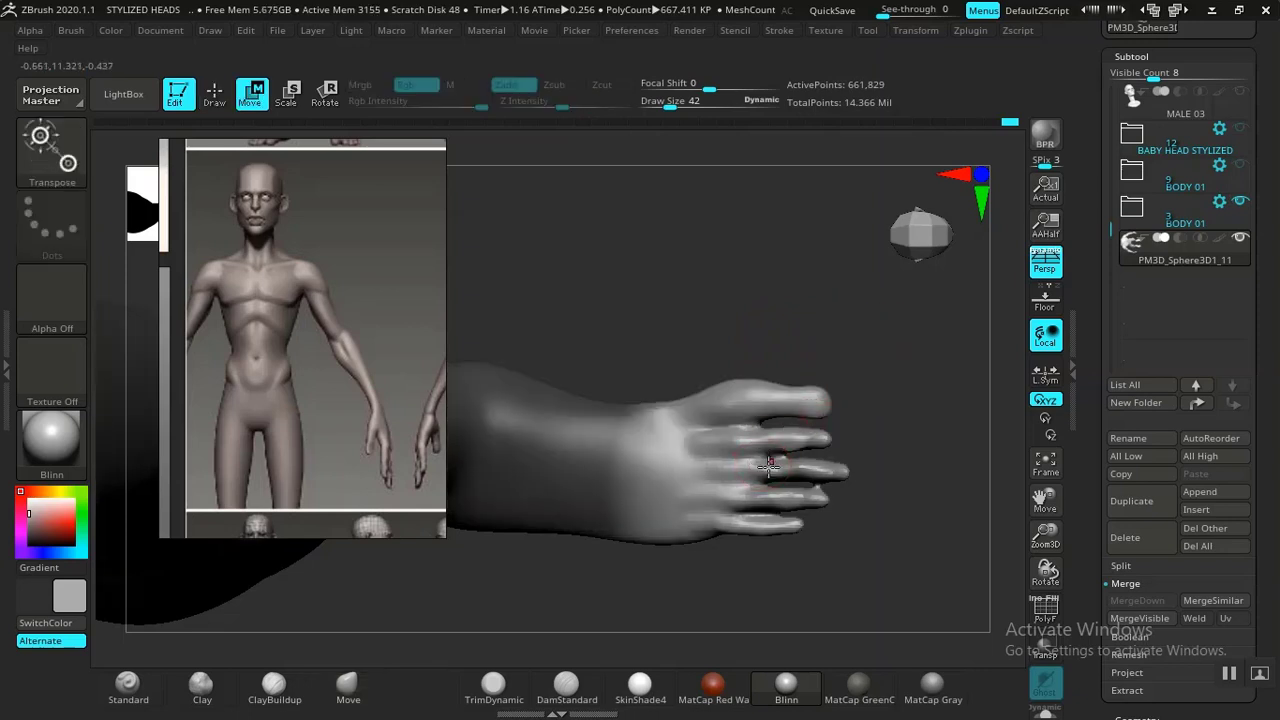
pyautogui.click(710, 467)
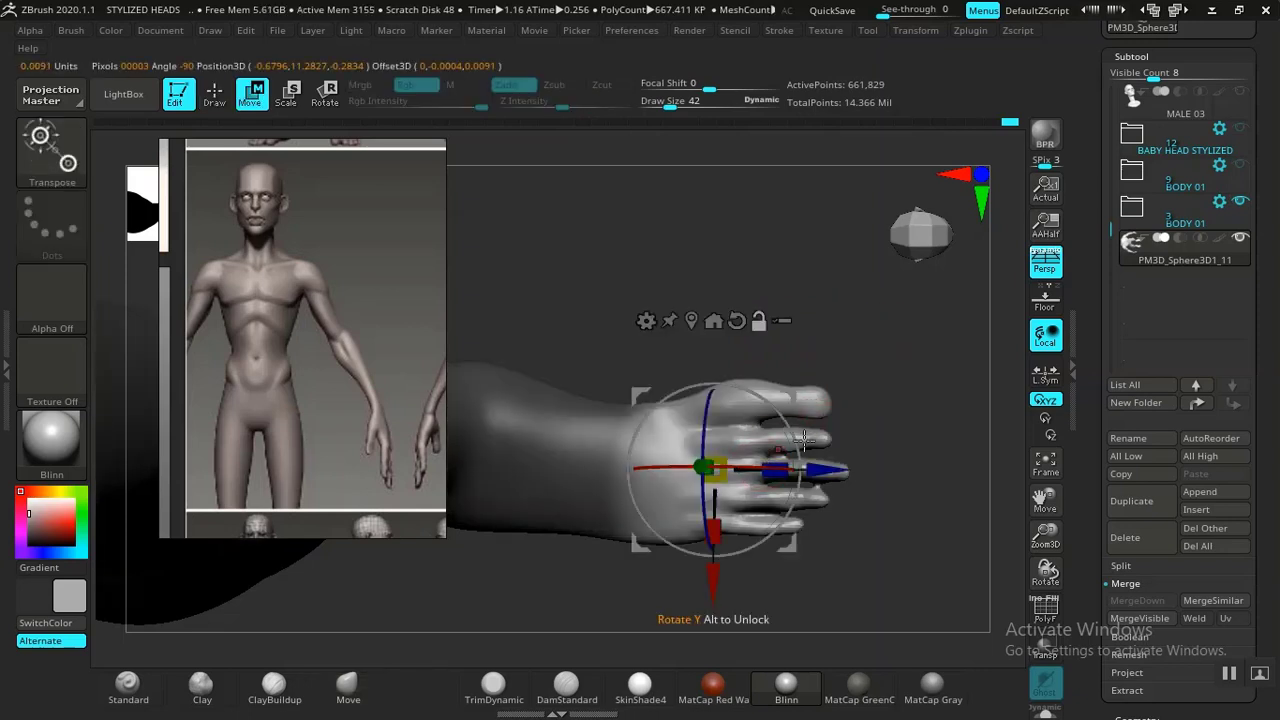
pyautogui.moveTo(831, 470); pyautogui.dragTo(813, 473)
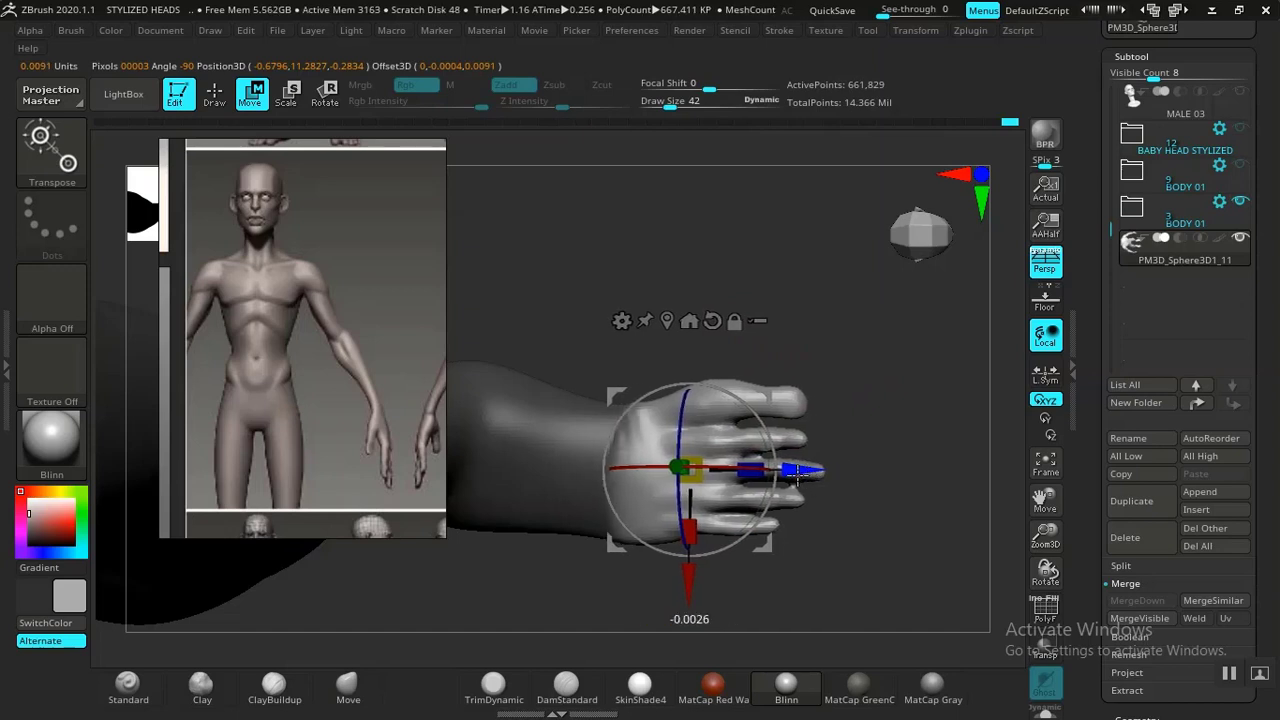
pyautogui.moveTo(756, 470); pyautogui.dragTo(752, 481)
pyautogui.press('q')
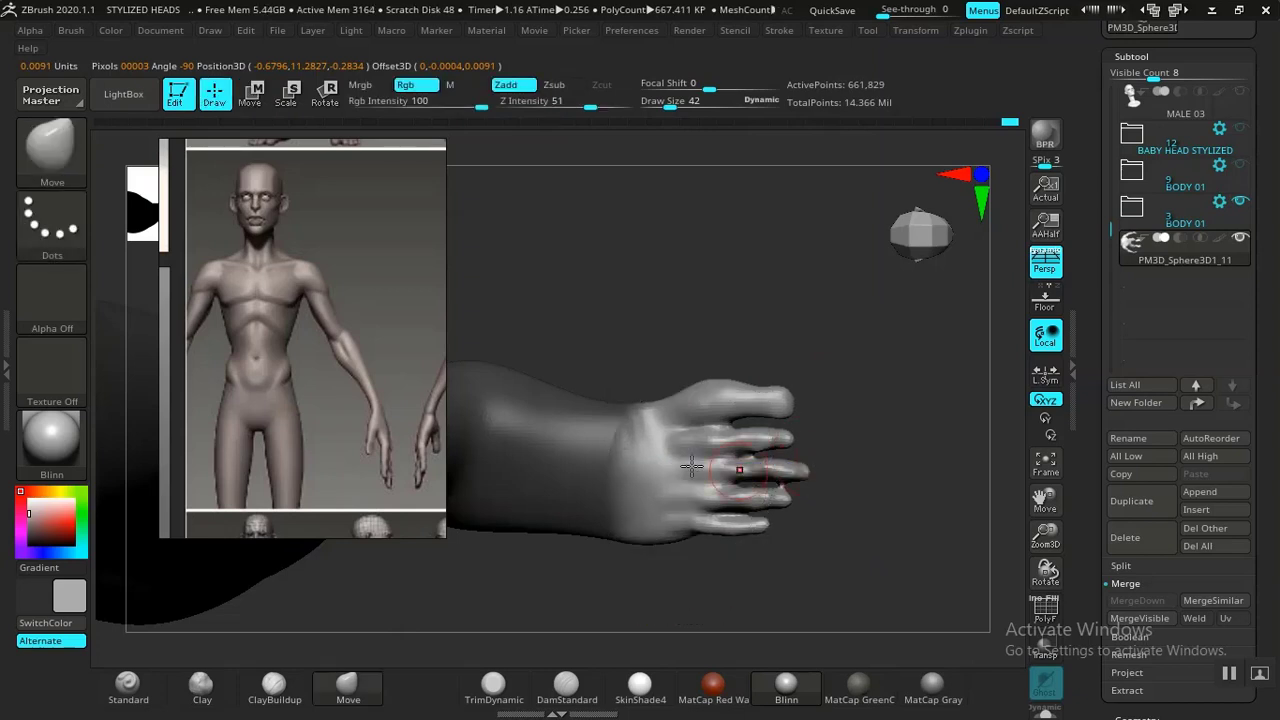
# Clear the mask and blend the seam across the instep with a brush at draw size 86
pyautogui.keyDown('ctrl'); pyautogui.moveTo(836, 354); pyautogui.dragTo(851, 346); pyautogui.keyUp('ctrl')
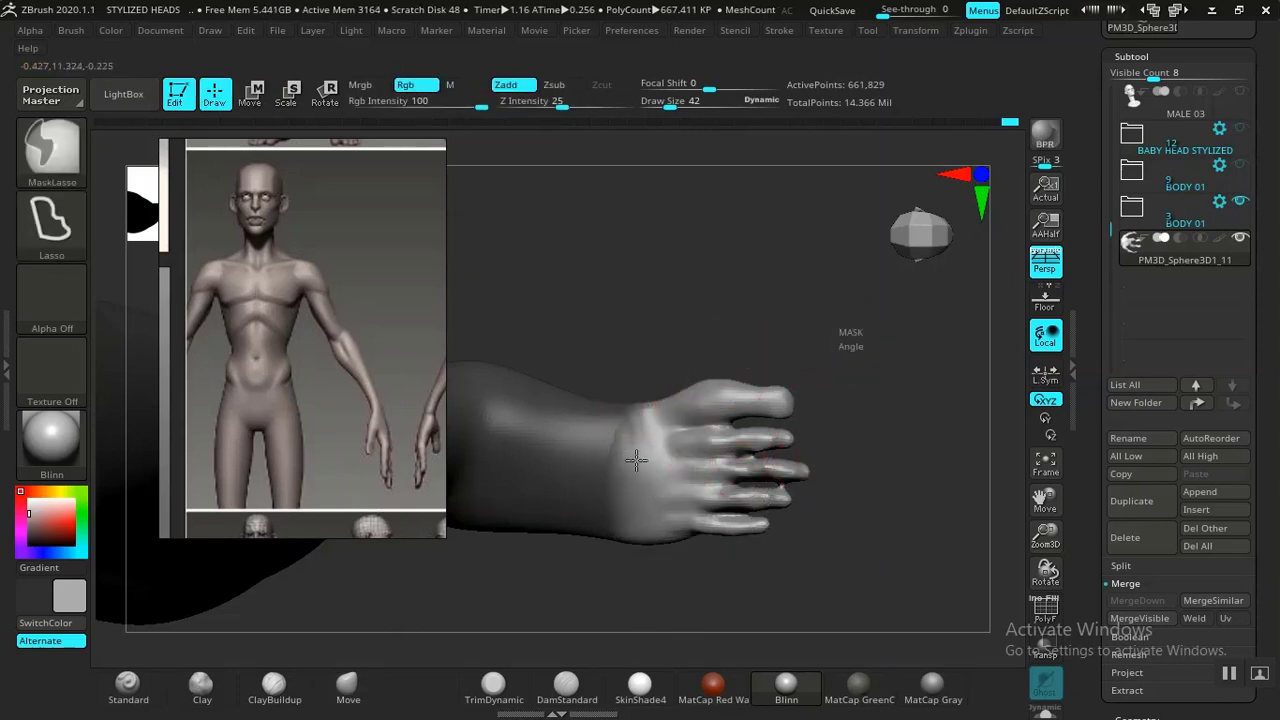
pyautogui.press(']')
pyautogui.press(']')
pyautogui.press(']')
pyautogui.press(']')
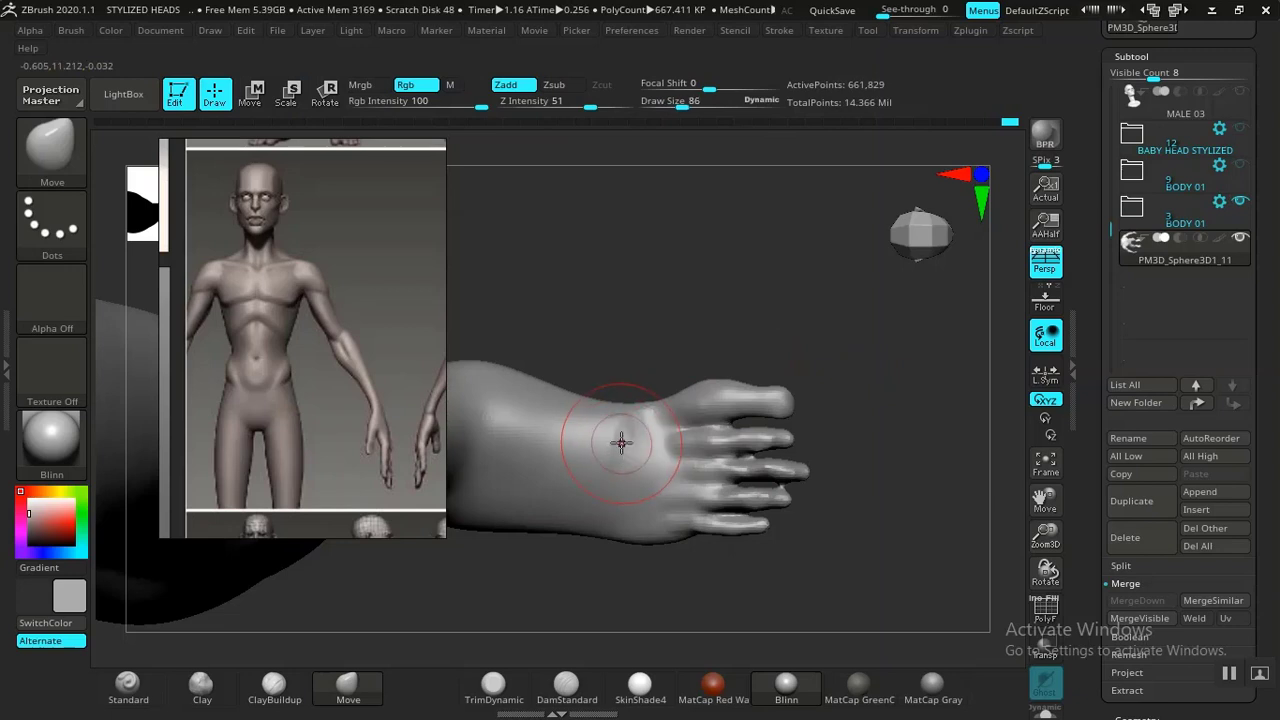
pyautogui.moveTo(621, 446)
pyautogui.mouseDown()
pyautogui.moveTo(629, 422)
pyautogui.moveTo(606, 473)
pyautogui.mouseUp()
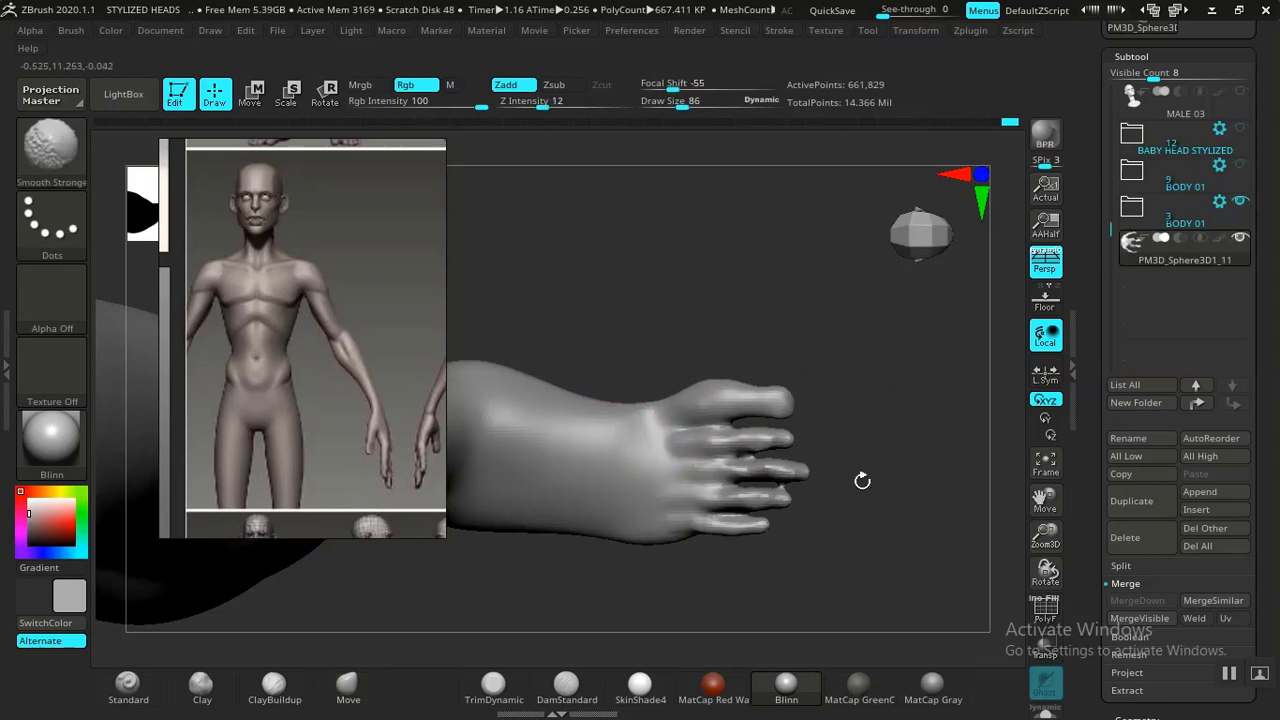
# Adjust the base of the toes from the underside of the foot with the Move brush at draw size 158
pyautogui.moveTo(651, 514); pyautogui.dragTo(595, 432, button='right')
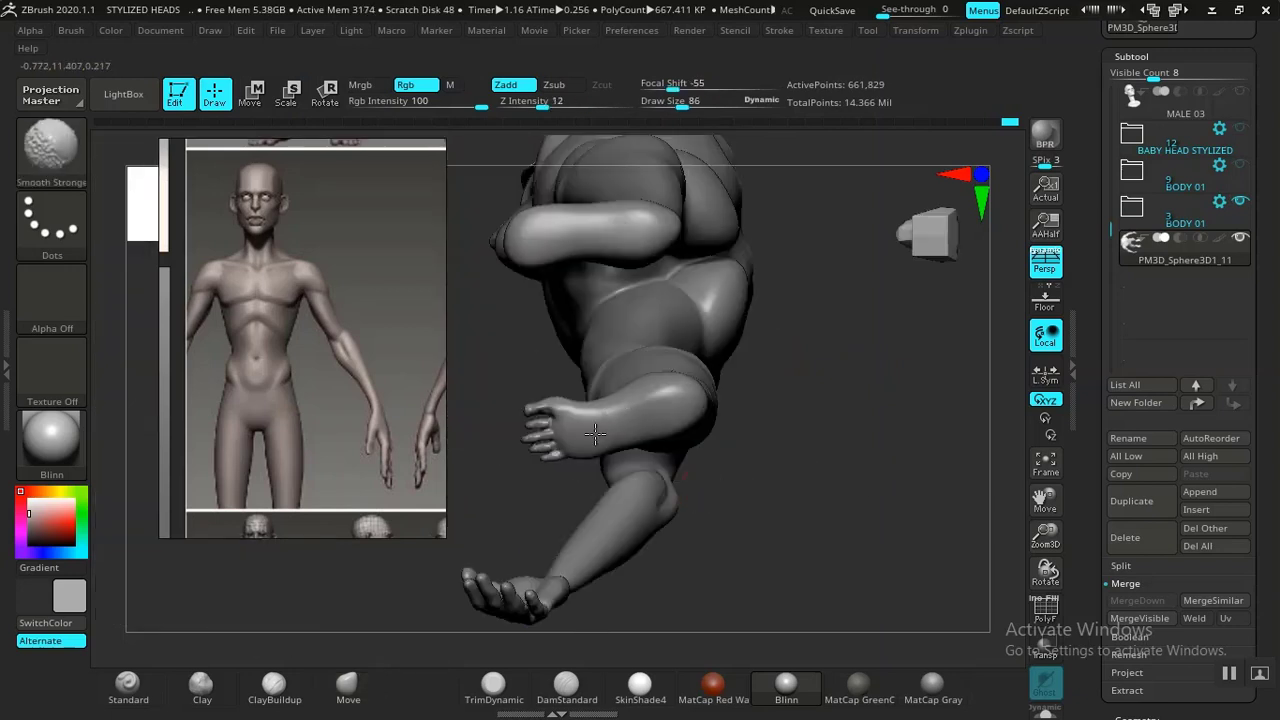
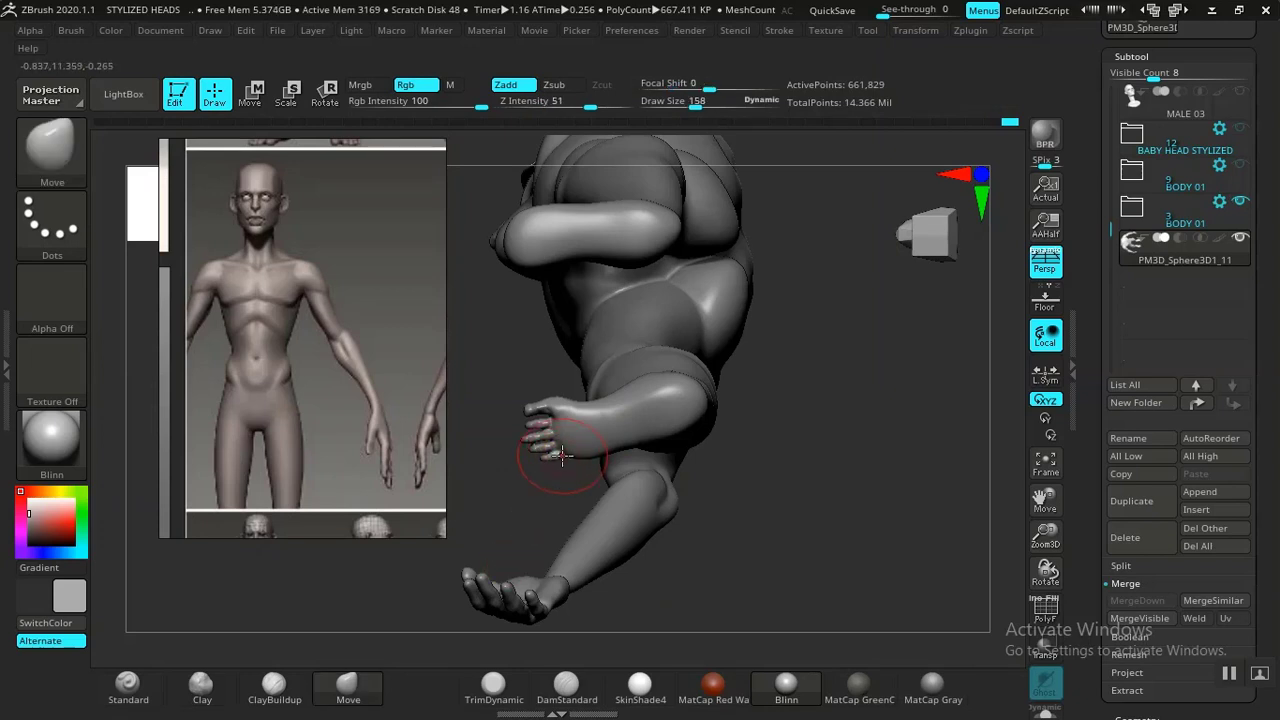
pyautogui.moveTo(570, 441); pyautogui.dragTo(571, 440)
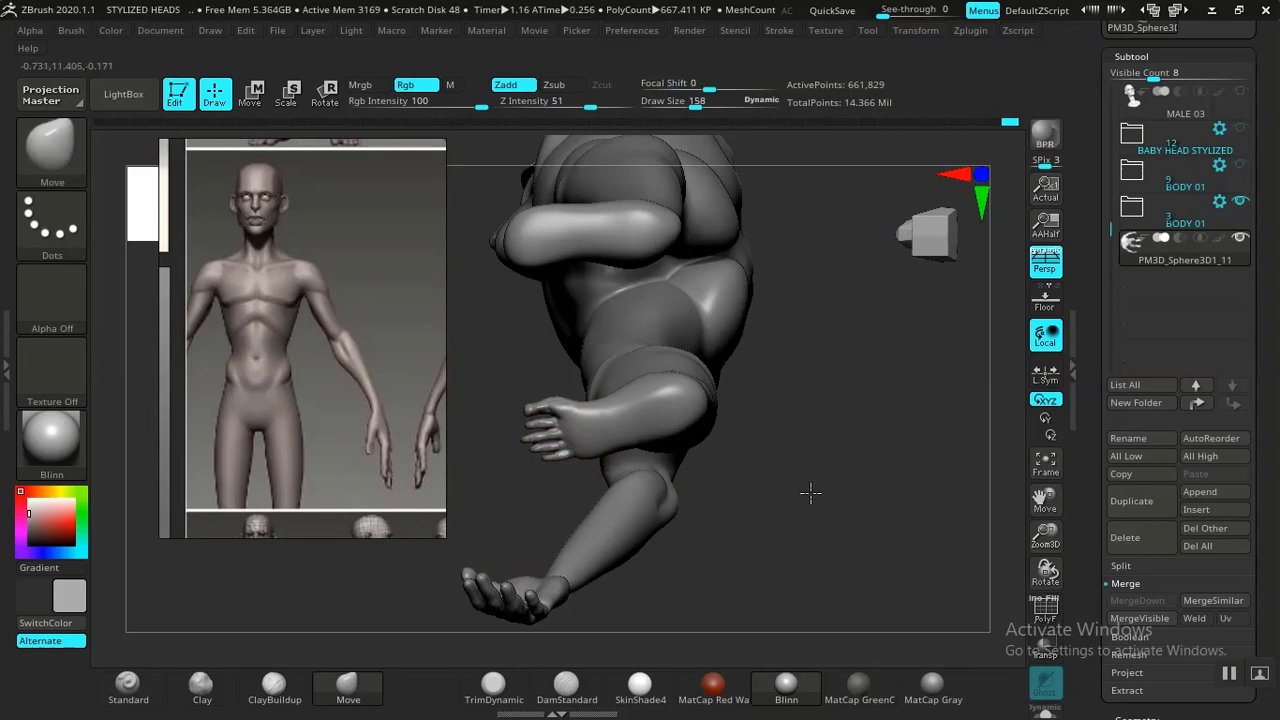
pyautogui.moveTo(813, 500); pyautogui.dragTo(834, 497)
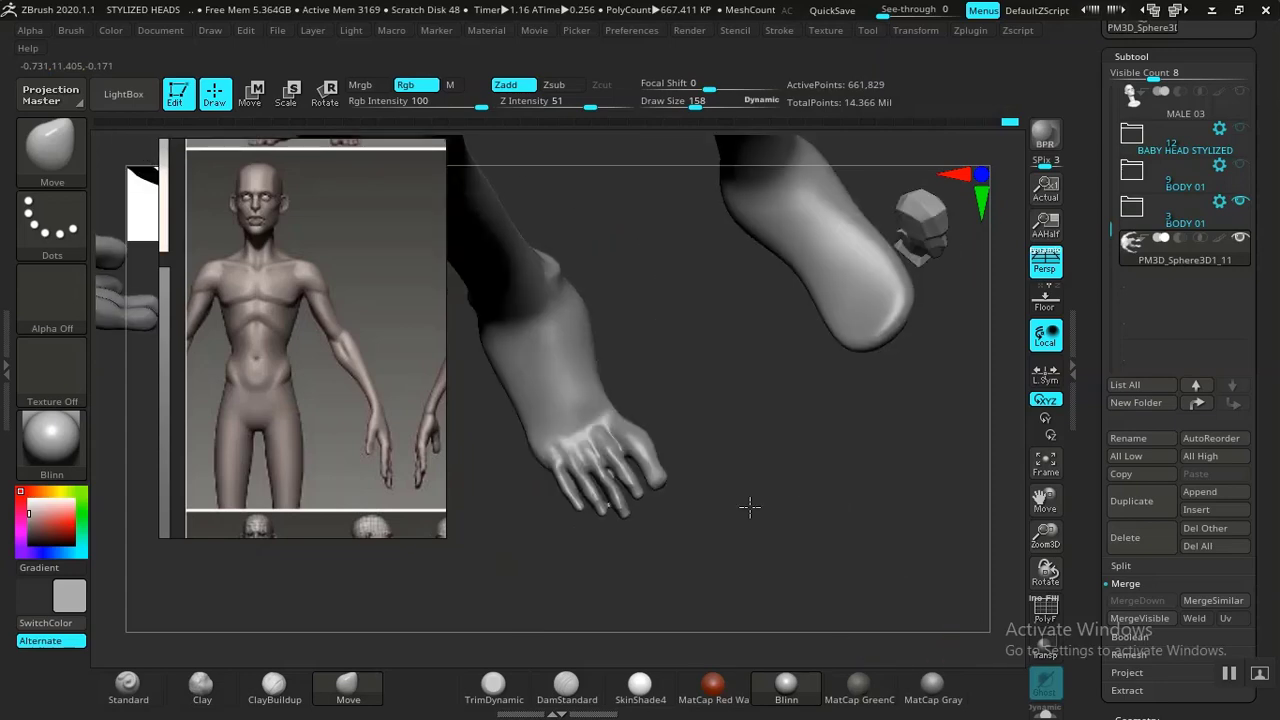
# Examine the full character from the front with the MALE 01 HAIR subtool selected, and inspect the legs, ankle and top of the foot up close
pyautogui.moveTo(749, 509); pyautogui.dragTo(746, 468)
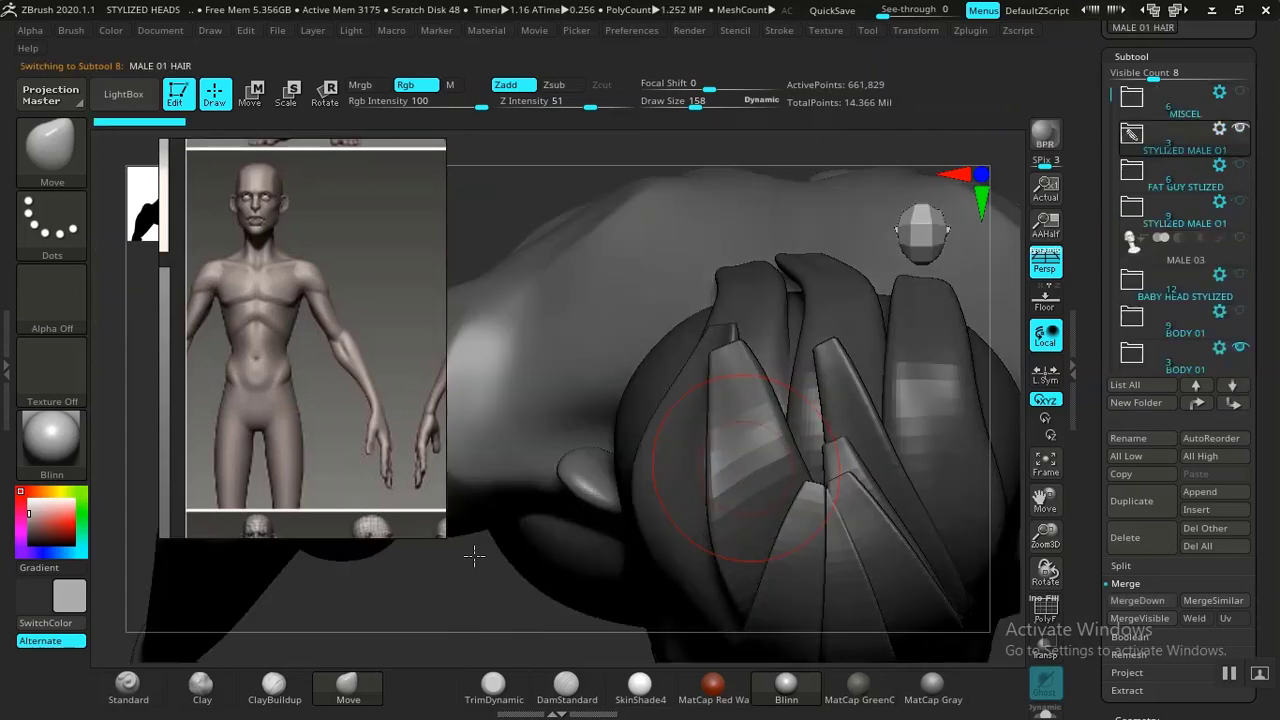
pyautogui.moveTo(474, 557); pyautogui.dragTo(609, 367)
pyautogui.keyDown('alt'); pyautogui.moveTo(713, 61); pyautogui.dragTo(471, 626); pyautogui.keyUp('alt')
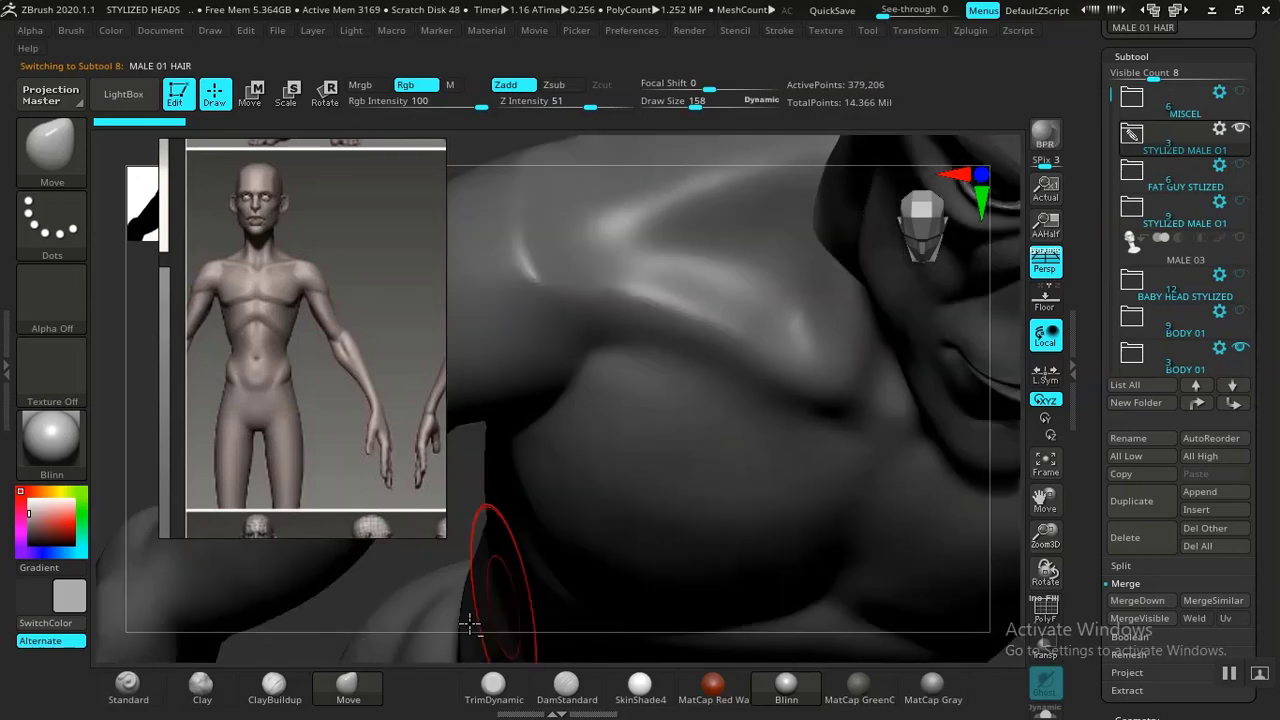
pyautogui.press('f')
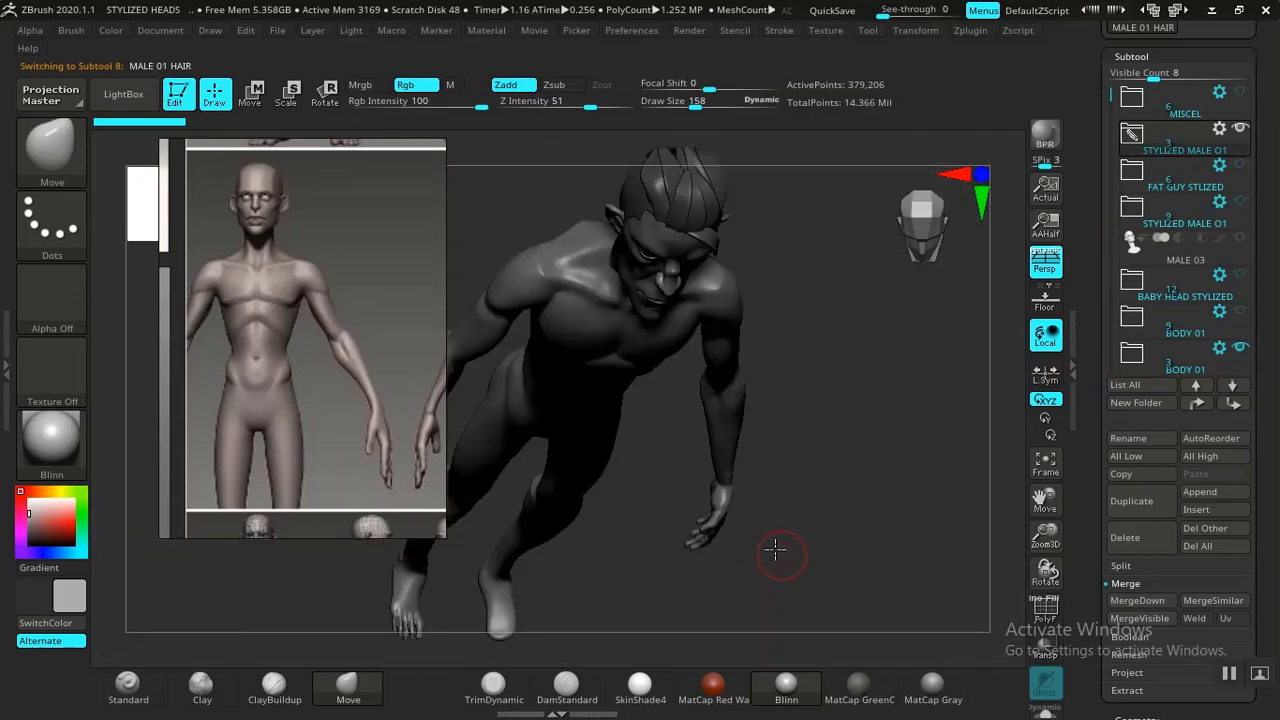
pyautogui.moveTo(776, 550); pyautogui.dragTo(807, 211)
pyautogui.keyDown('alt'); pyautogui.moveTo(760, 354); pyautogui.dragTo(908, 574); pyautogui.keyUp('alt')
pyautogui.moveTo(700, 511); pyautogui.dragTo(591, 596)
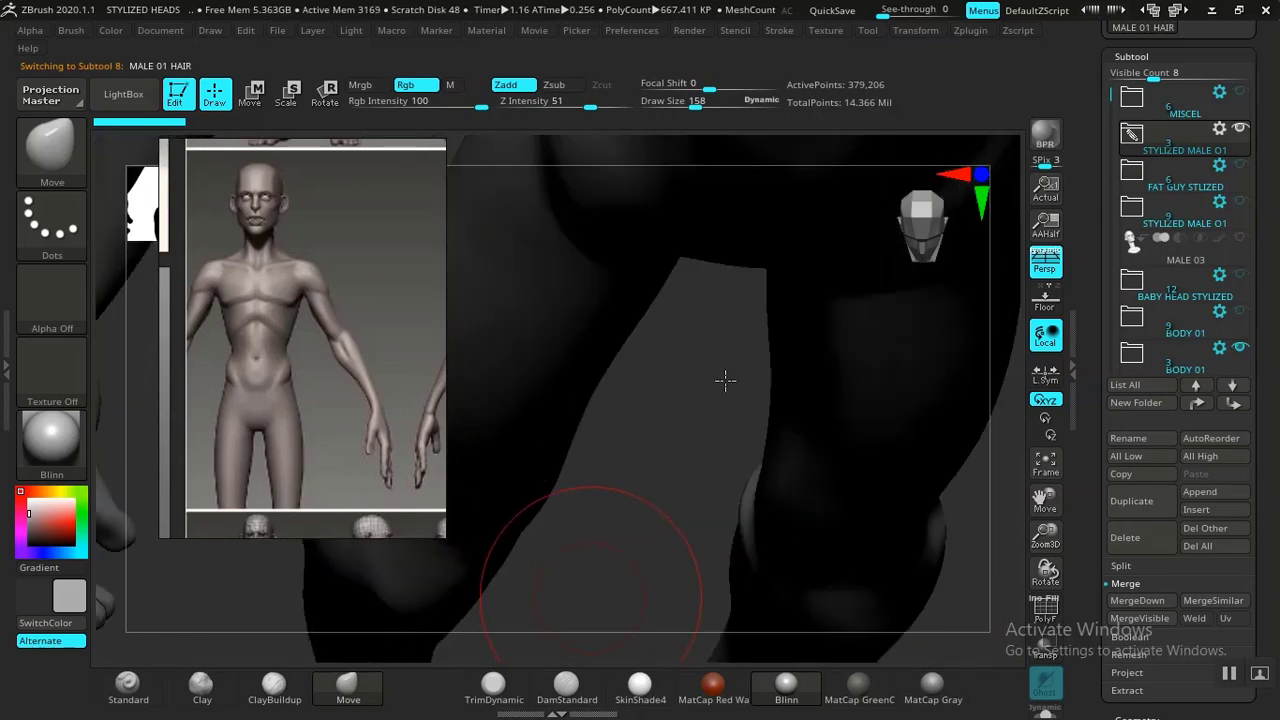
pyautogui.keyDown('alt'); pyautogui.moveTo(725, 380); pyautogui.dragTo(794, 374); pyautogui.keyUp('alt')
pyautogui.keyDown('alt'); pyautogui.moveTo(765, 500); pyautogui.dragTo(786, 383); pyautogui.keyUp('alt')
pyautogui.keyDown('alt'); pyautogui.moveTo(794, 509); pyautogui.dragTo(698, 591); pyautogui.keyUp('alt')
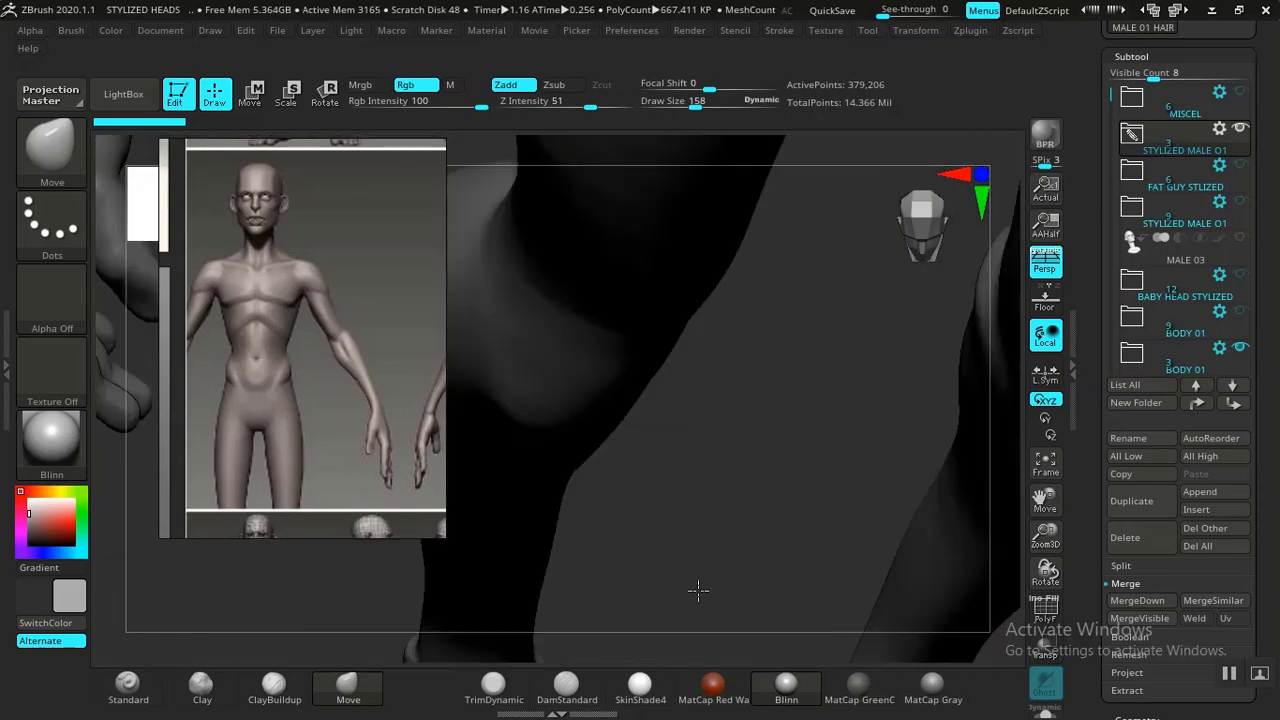
pyautogui.keyDown('alt'); pyautogui.moveTo(863, 196); pyautogui.dragTo(780, 330); pyautogui.keyUp('alt')
pyautogui.keyDown('alt'); pyautogui.moveTo(766, 517); pyautogui.dragTo(809, 346); pyautogui.keyUp('alt')
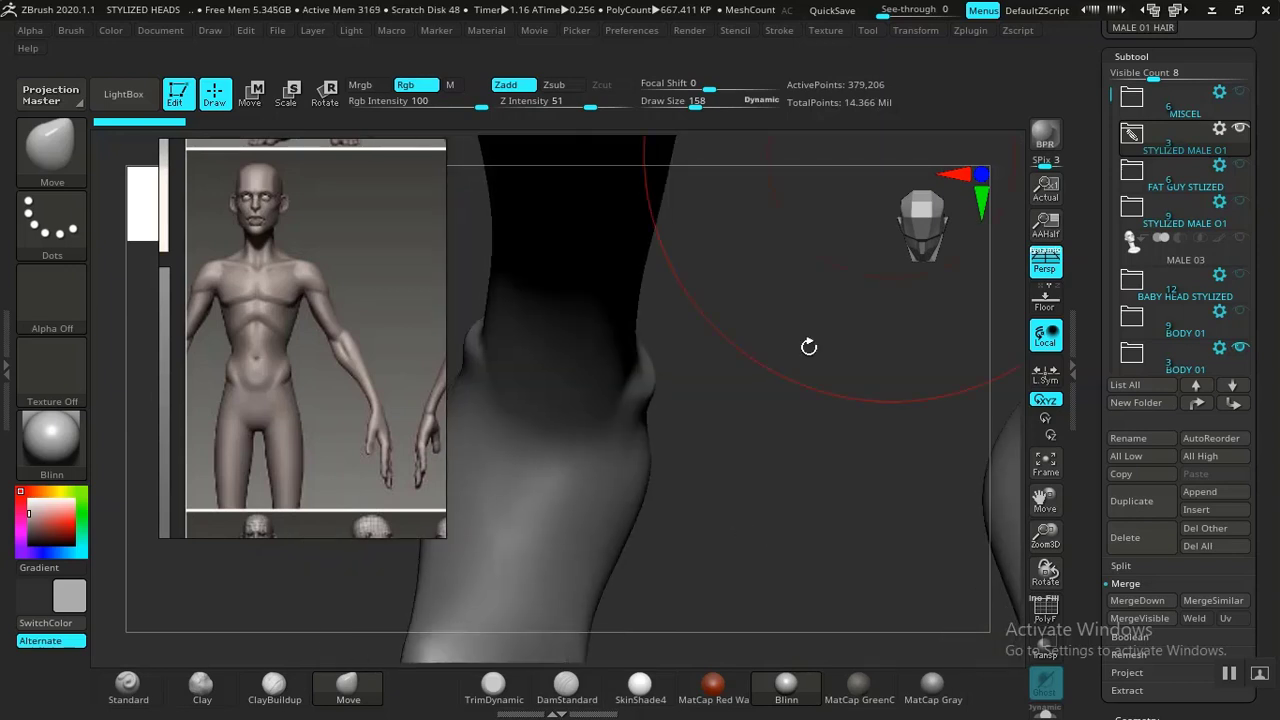
pyautogui.keyDown('alt'); pyautogui.moveTo(715, 600); pyautogui.dragTo(860, 405); pyautogui.keyUp('alt')
pyautogui.keyDown('alt'); pyautogui.moveTo(591, 392); pyautogui.dragTo(773, 464); pyautogui.keyUp('alt')
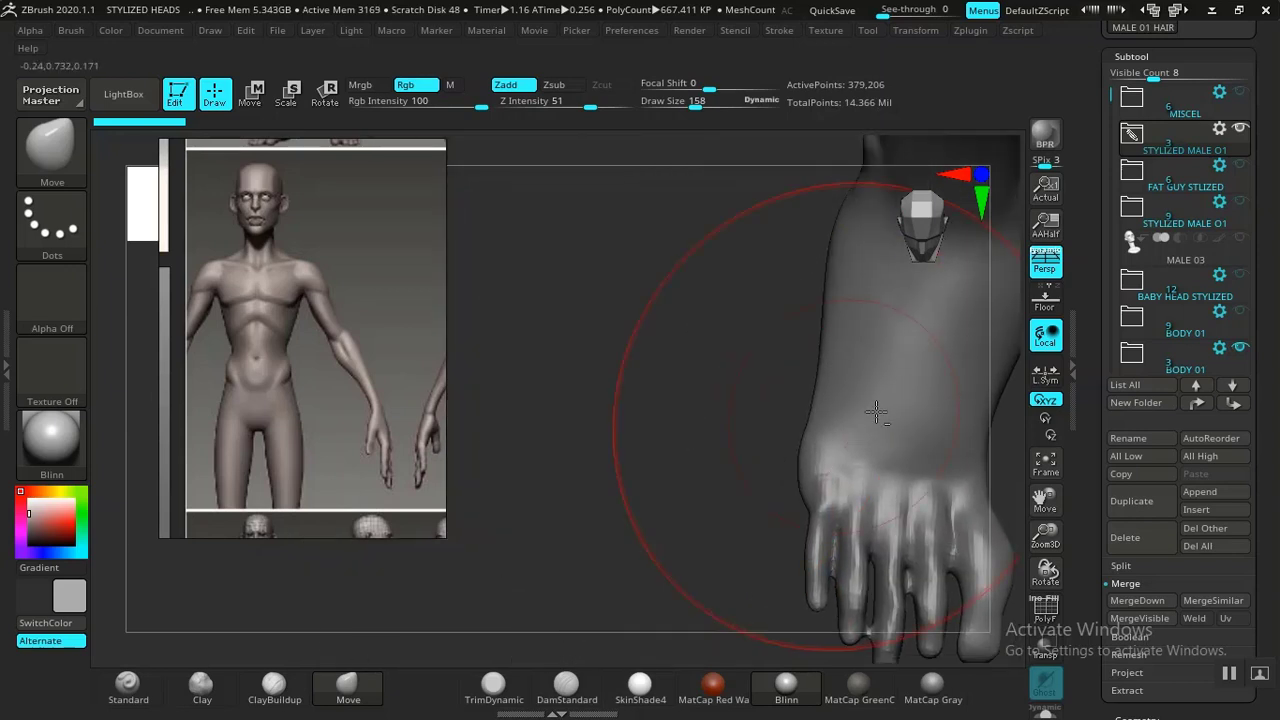
# Make the foot's subtool active and sculpt the toes from above with the Clay brush, reducing the draw size to 70
pyautogui.keyDown('alt'); pyautogui.click(881, 413); pyautogui.keyUp('alt')
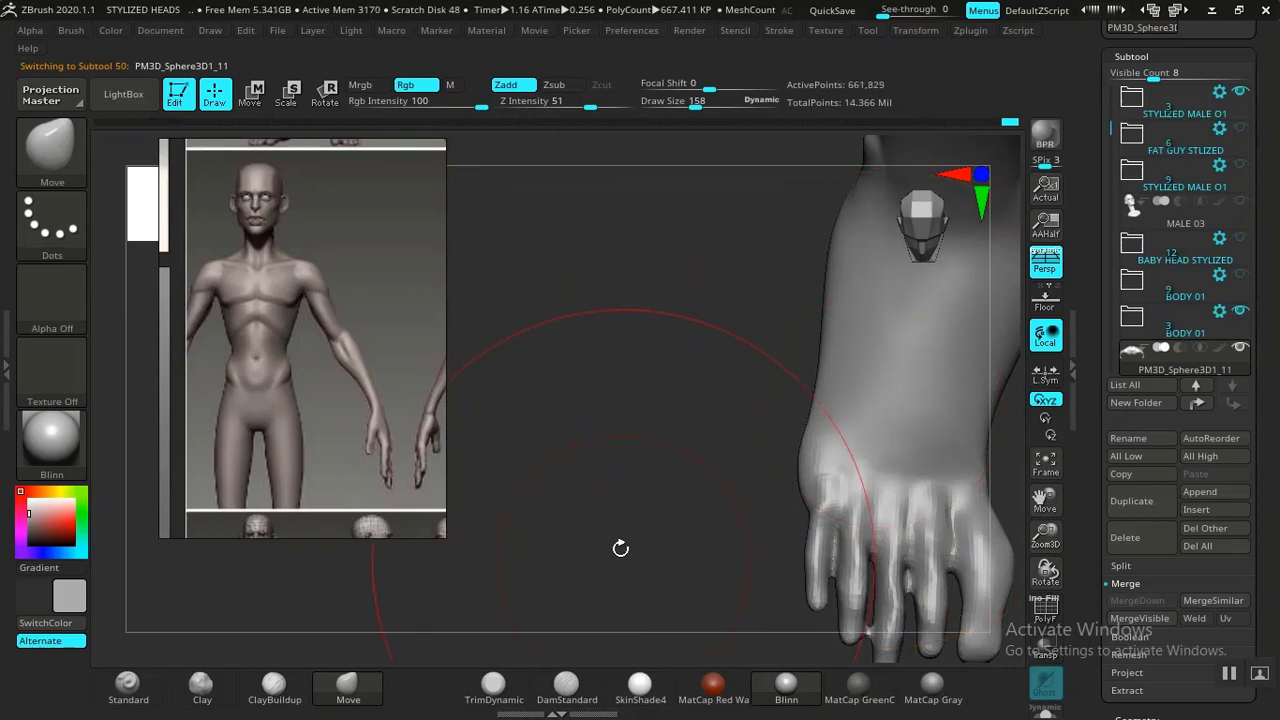
pyautogui.keyDown('alt'); pyautogui.moveTo(620, 549); pyautogui.dragTo(426, 520); pyautogui.keyUp('alt')
pyautogui.keyDown('alt'); pyautogui.moveTo(747, 488); pyautogui.dragTo(743, 488); pyautogui.keyUp('alt')
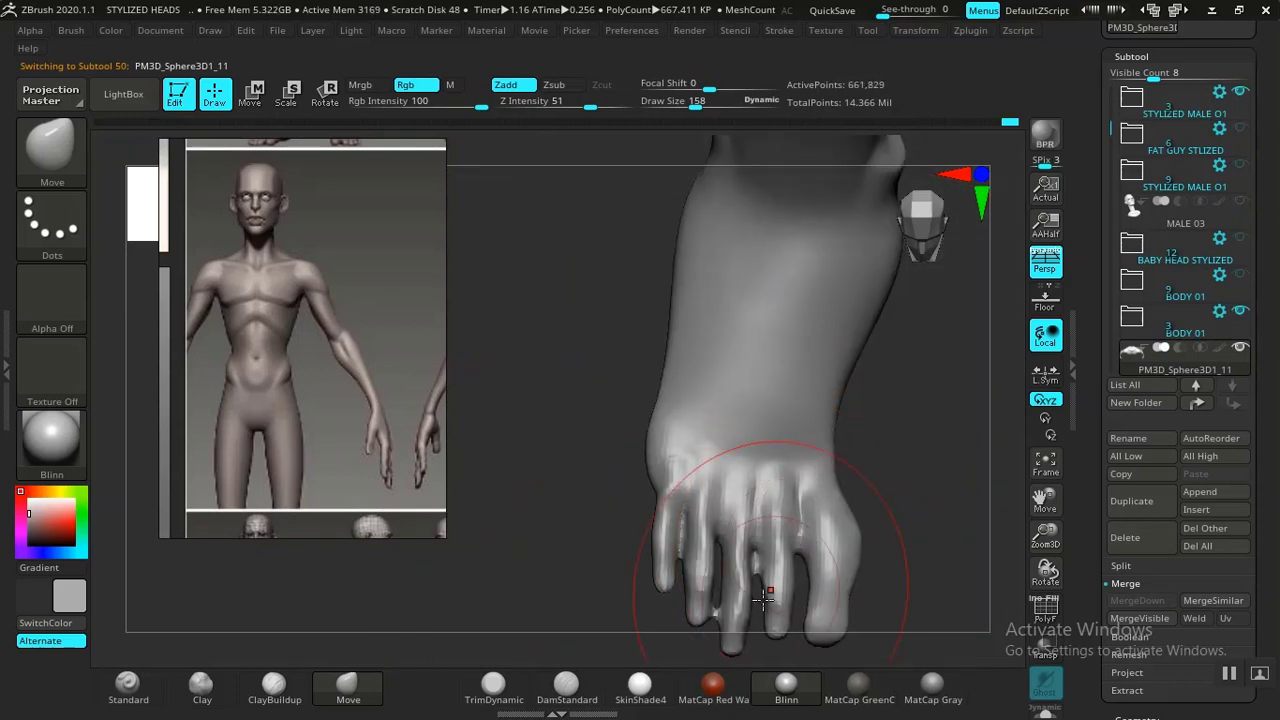
pyautogui.click(201, 686)
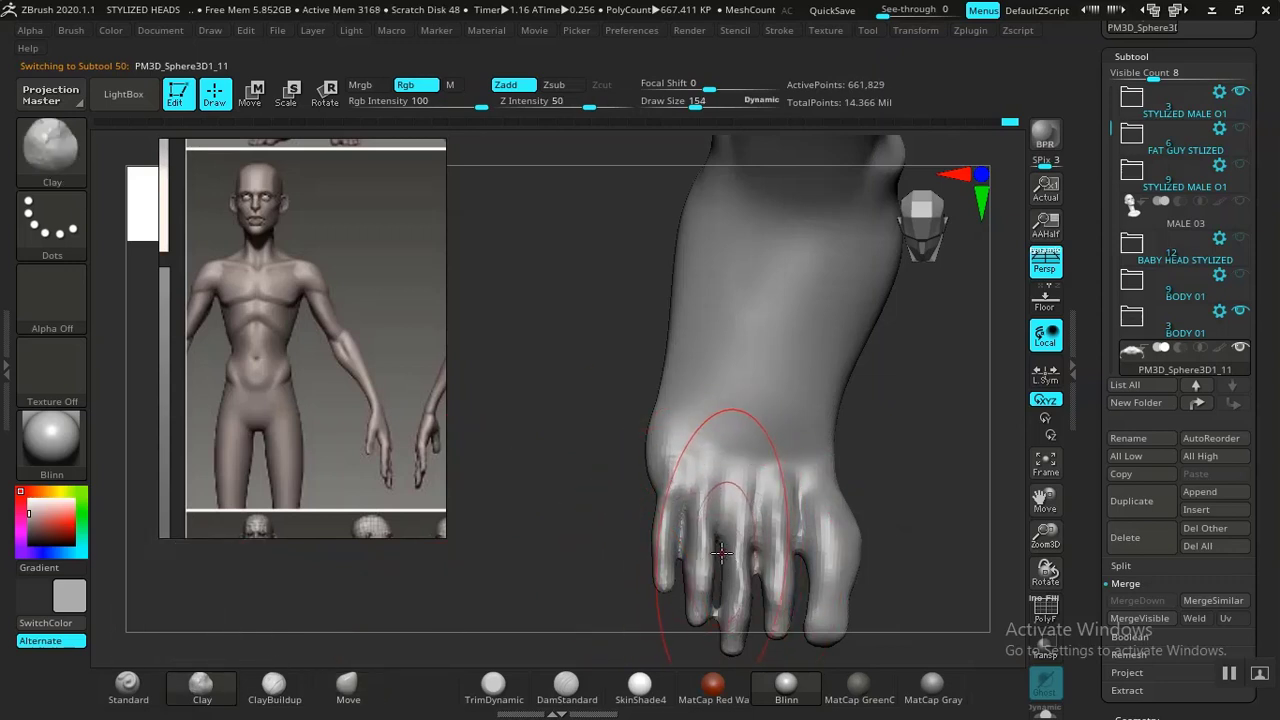
pyautogui.press('[')
pyautogui.press('[')
pyautogui.press('[')
pyautogui.press('[')
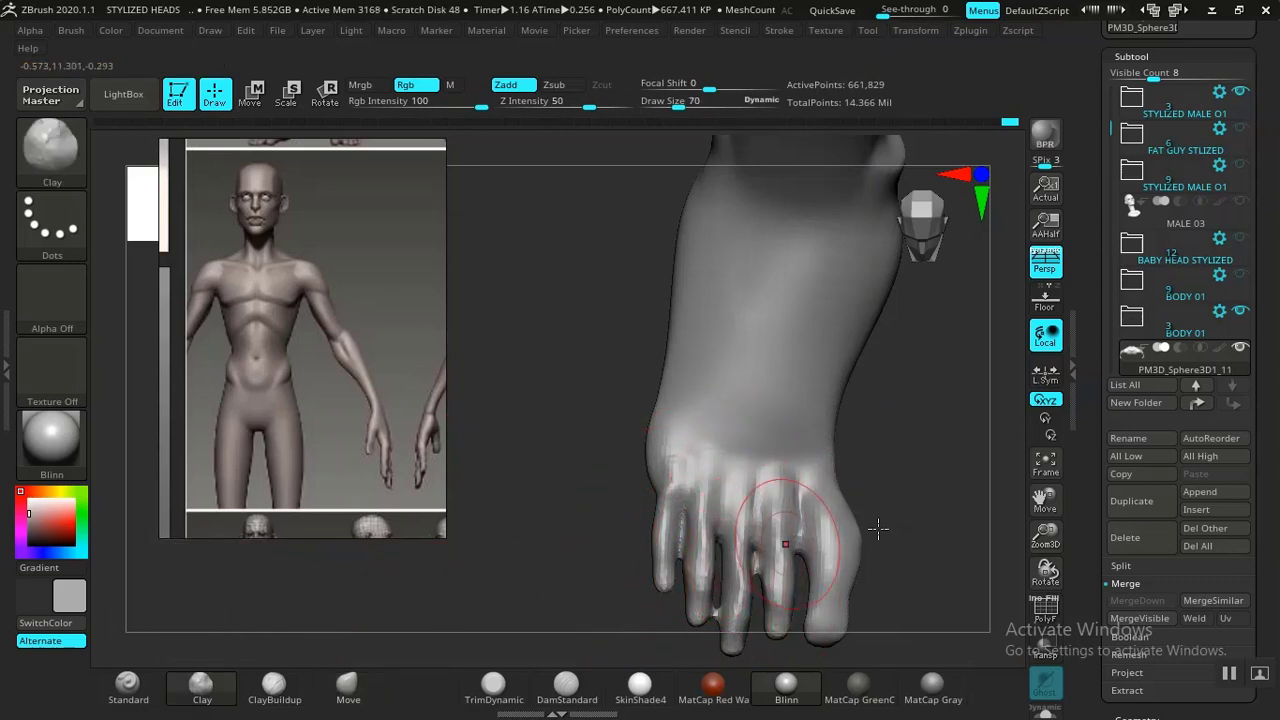
# Smooth the surface of the big toe with the Smooth Stronger brush at draw size 70
pyautogui.moveTo(907, 512); pyautogui.dragTo(884, 506)
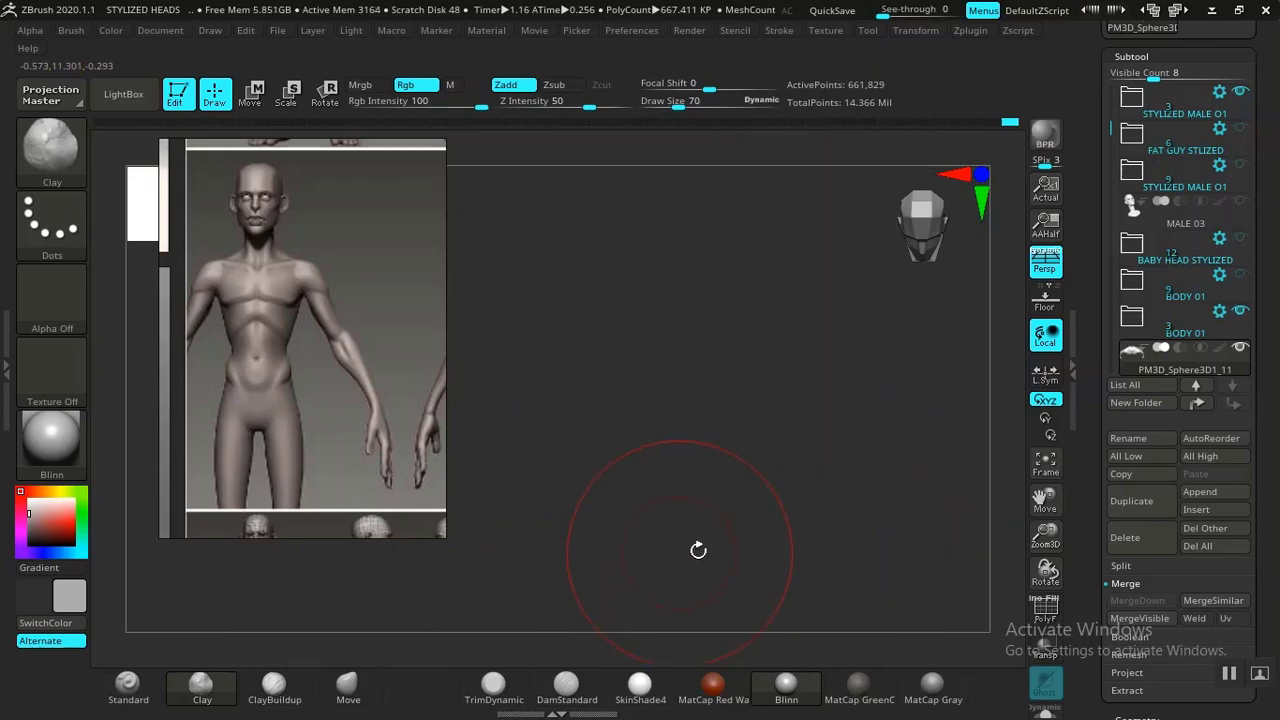
pyautogui.moveTo(698, 550); pyautogui.dragTo(833, 510)
pyautogui.keyDown('alt'); pyautogui.moveTo(869, 591); pyautogui.dragTo(700, 434); pyautogui.keyUp('alt')
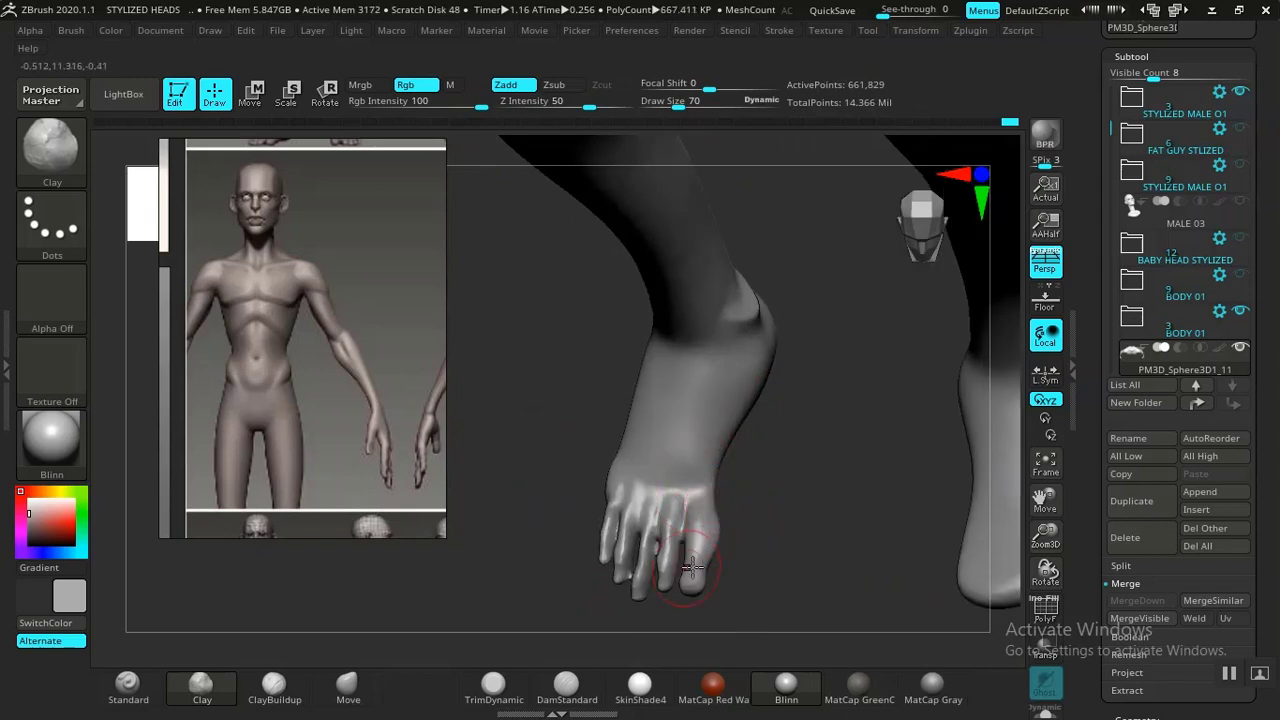
pyautogui.keyDown('shift'); pyautogui.moveTo(704, 547); pyautogui.dragTo(708, 555); pyautogui.keyUp('shift')
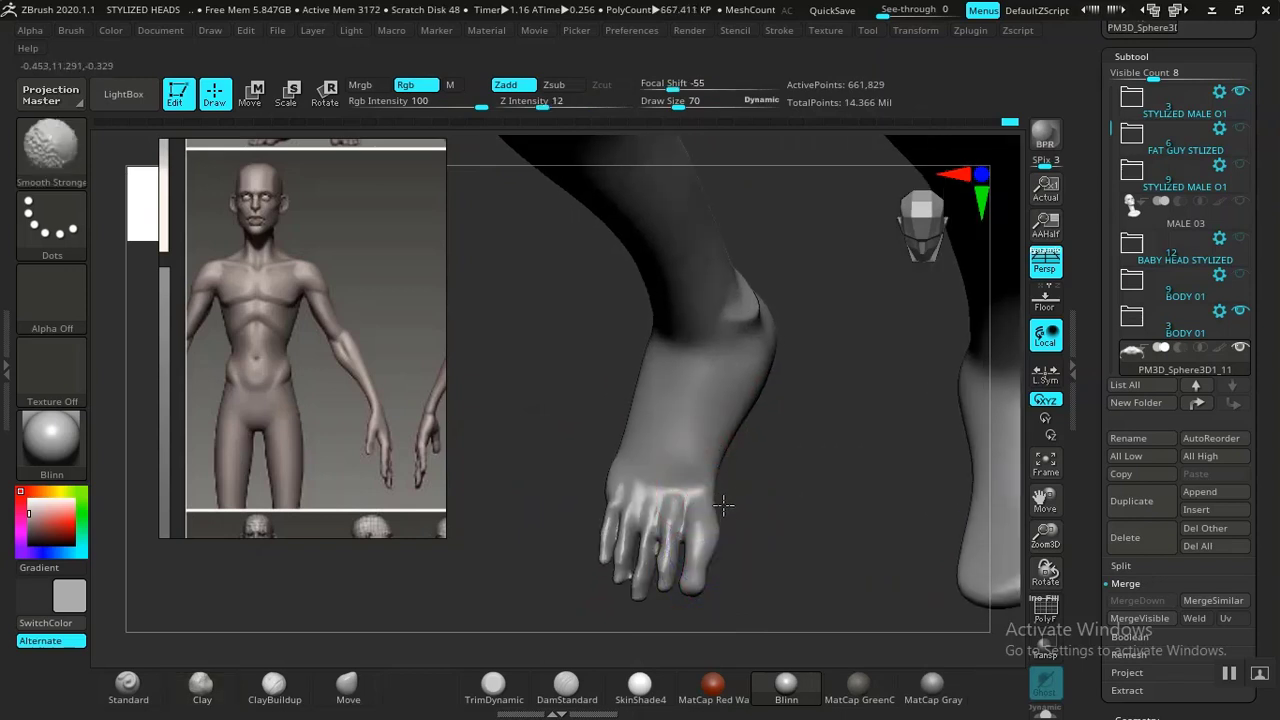
# Build up the knuckles at the base of the toes with the ClayBuildup brush at draw size 70
pyautogui.click(274, 683)
pyautogui.moveTo(808, 471); pyautogui.dragTo(764, 546)
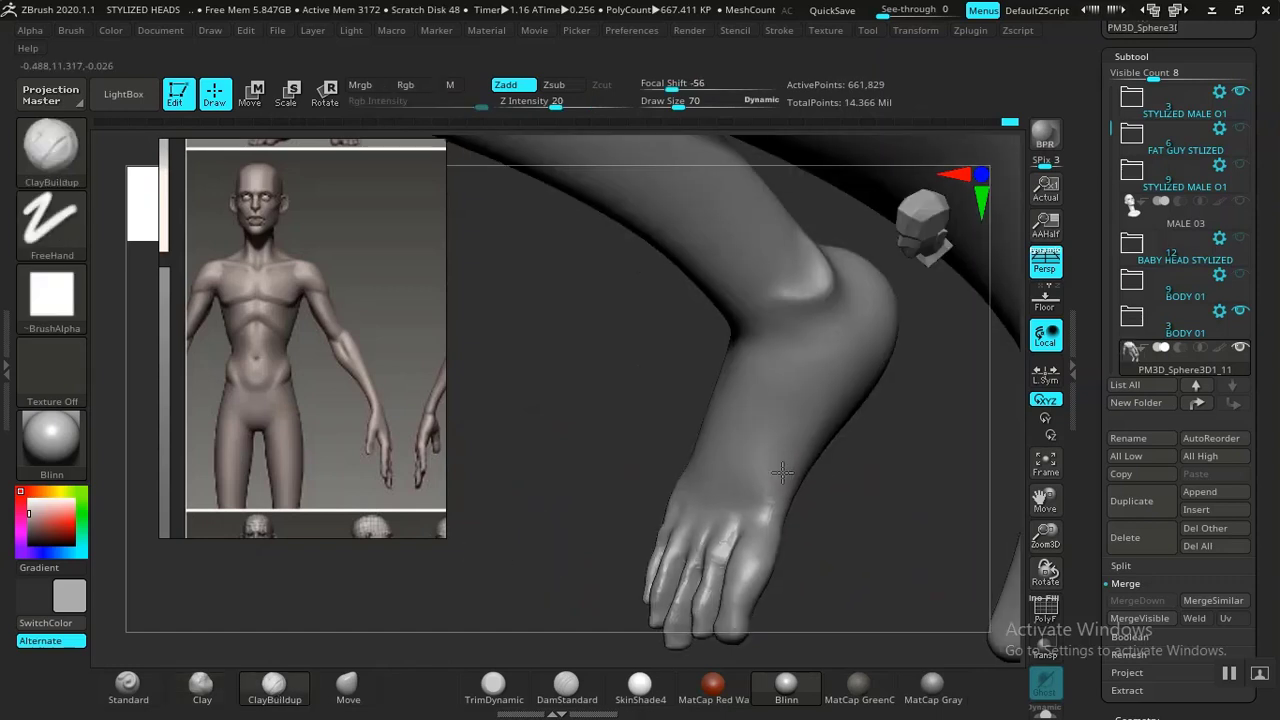
# Build up clay along the big toe and the inner edge of the foot, and smooth the added volume
pyautogui.moveTo(775, 503); pyautogui.dragTo(742, 553)
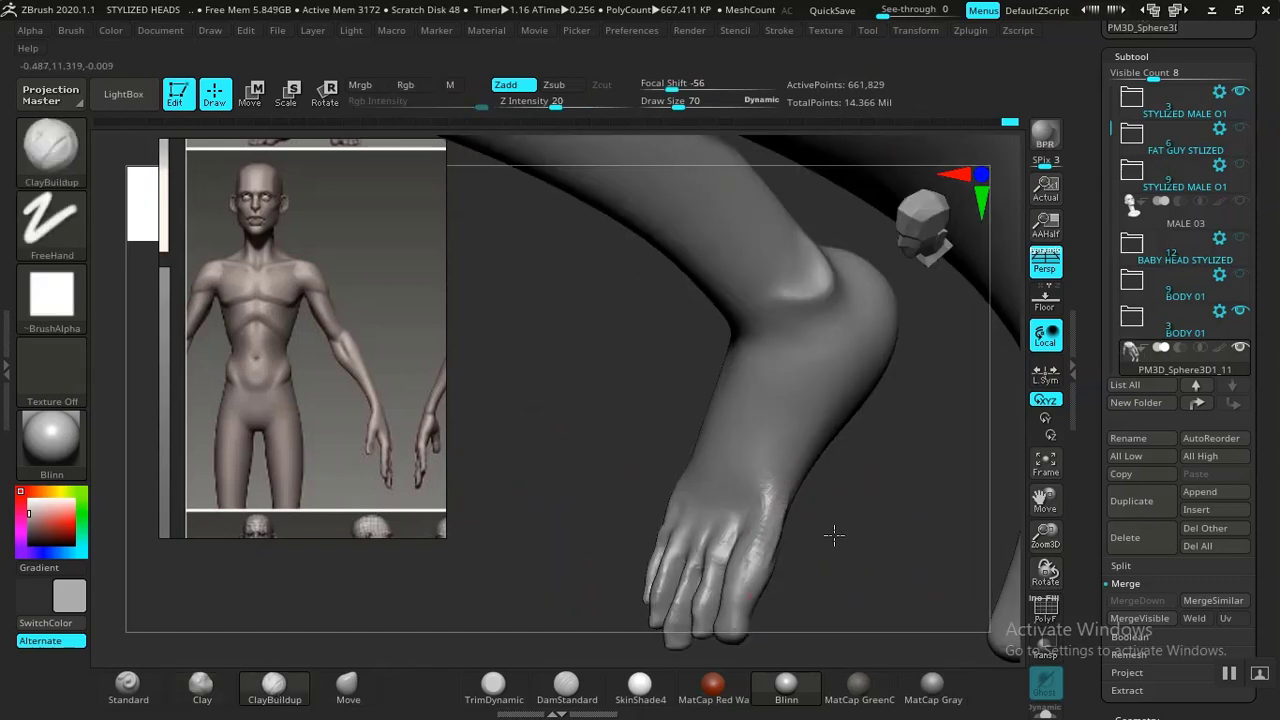
pyautogui.moveTo(831, 531); pyautogui.dragTo(737, 489)
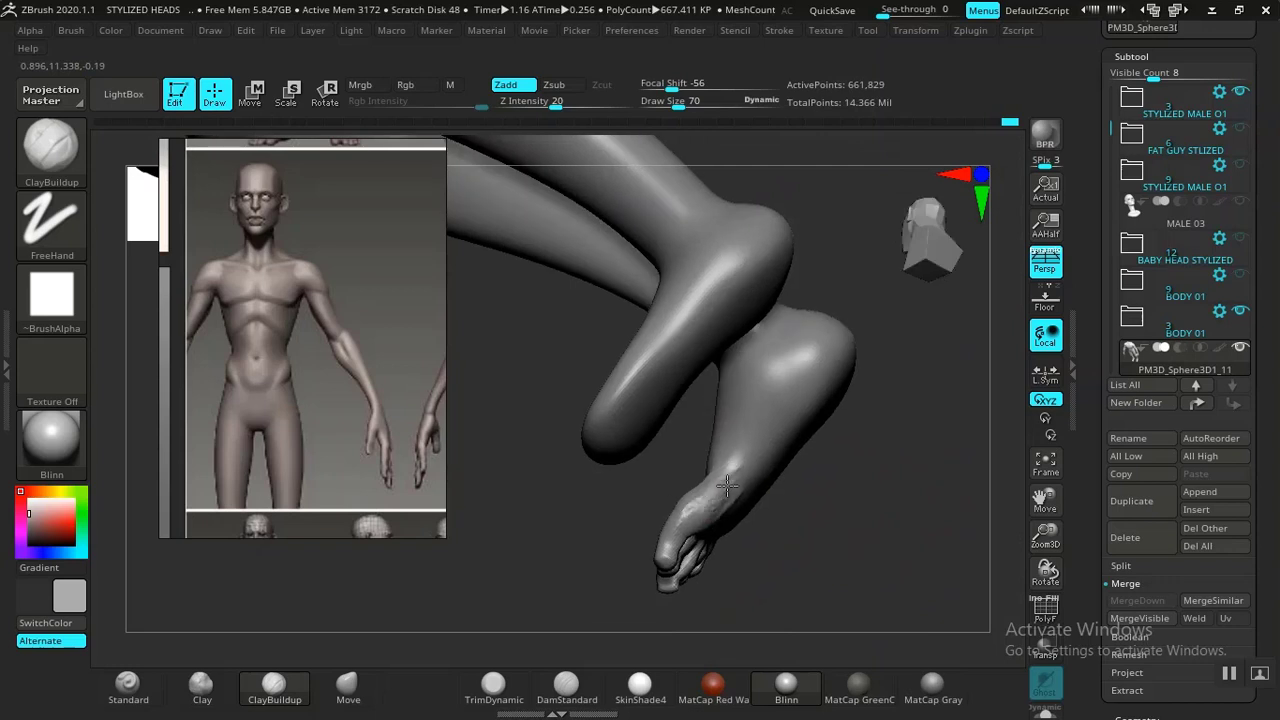
pyautogui.press('shift')
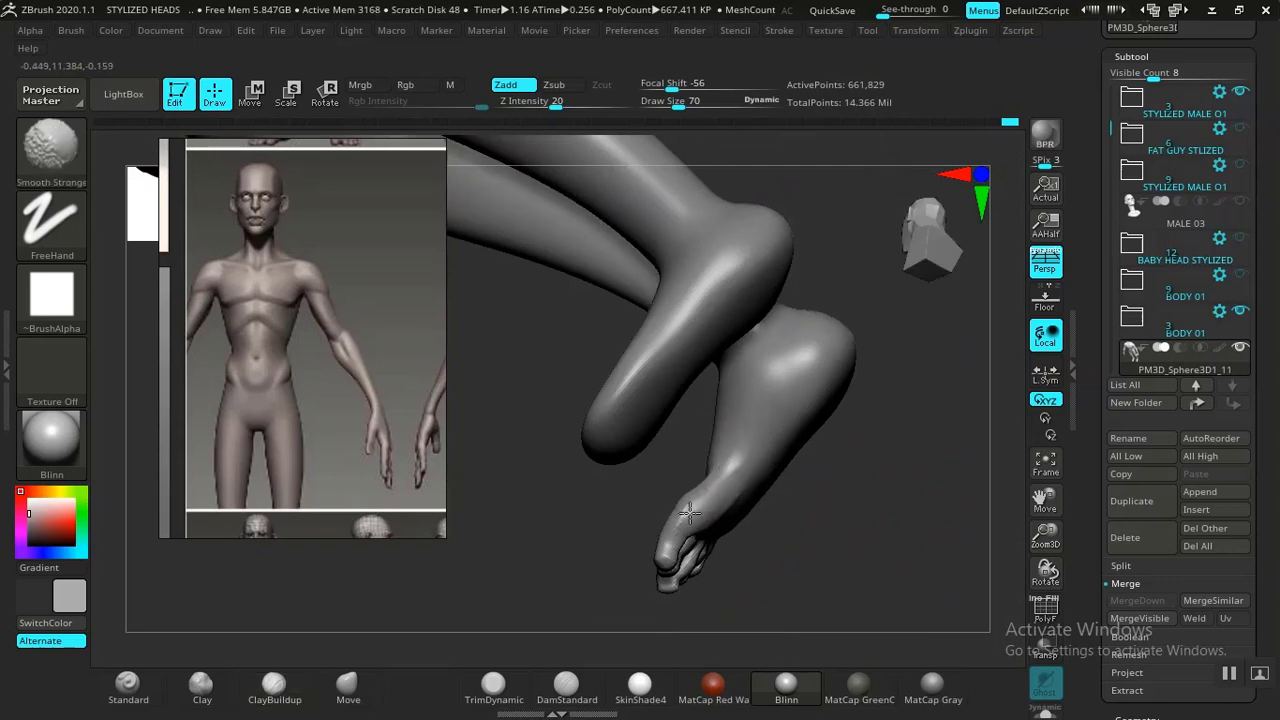
pyautogui.moveTo(894, 580); pyautogui.dragTo(798, 543)
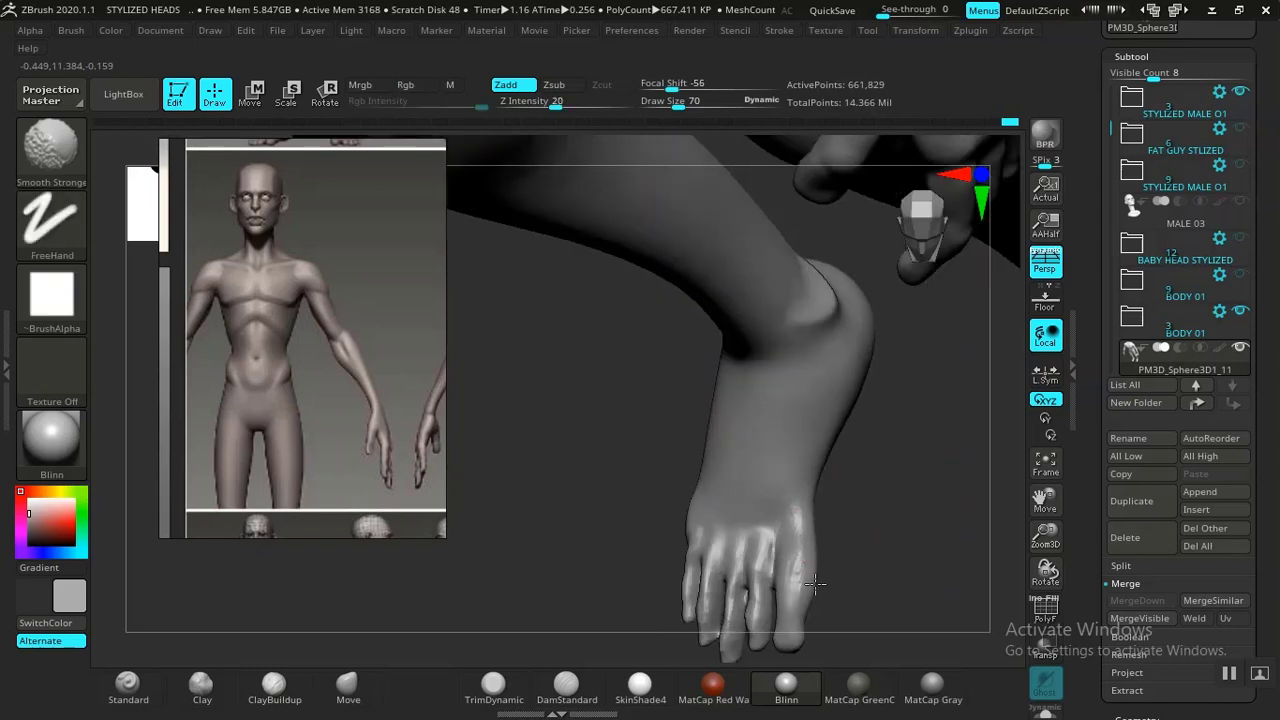
pyautogui.moveTo(877, 554)
pyautogui.mouseDown()
pyautogui.moveTo(892, 552)
pyautogui.moveTo(884, 407)
pyautogui.moveTo(912, 535)
pyautogui.moveTo(985, 360)
pyautogui.mouseUp()
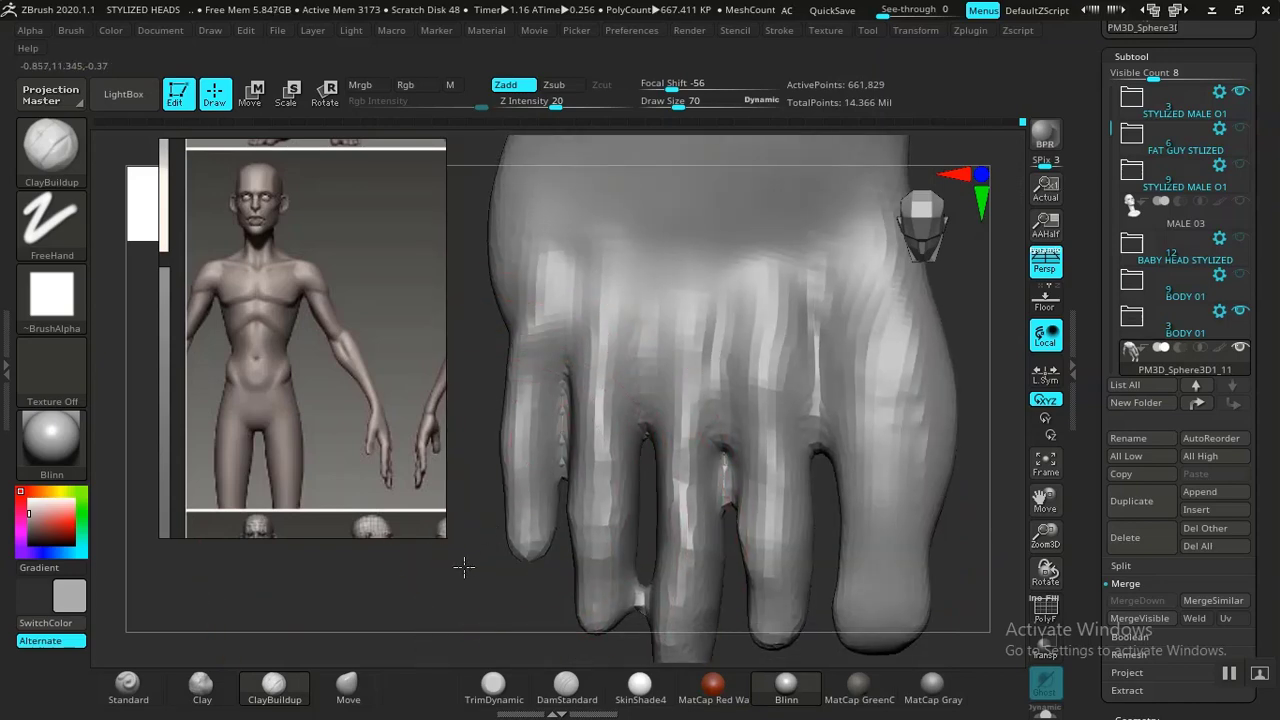
# Add clay volume along the outer side of the foot at the base of the little toe
pyautogui.keyDown('alt'); pyautogui.moveTo(466, 563); pyautogui.dragTo(598, 584); pyautogui.keyUp('alt')
pyautogui.moveTo(523, 457); pyautogui.dragTo(539, 460)
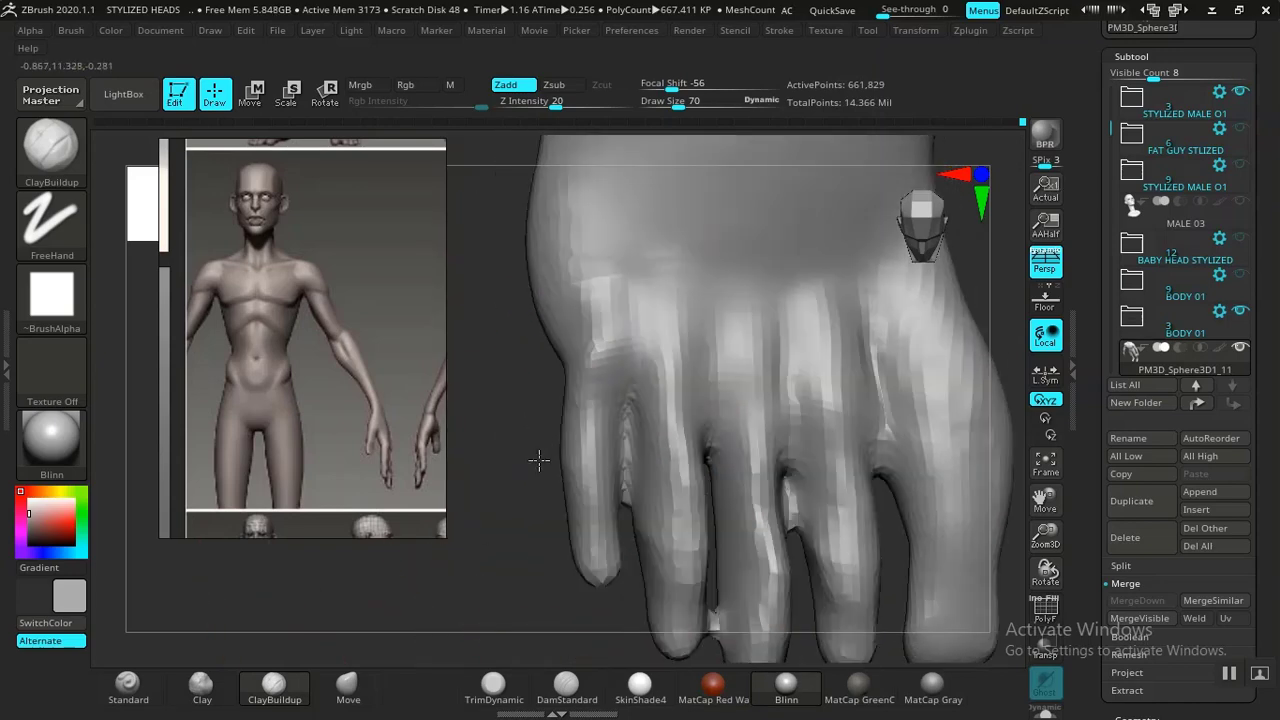
pyautogui.moveTo(565, 332); pyautogui.dragTo(568, 418)
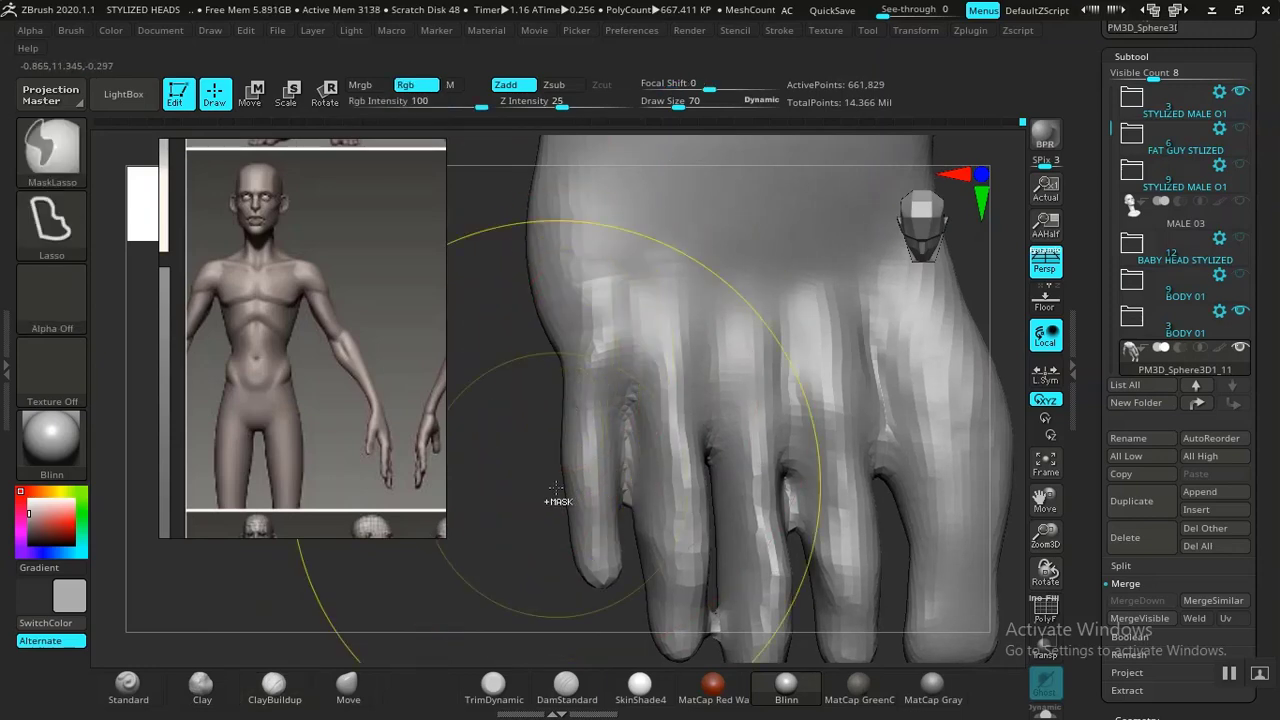
# Thicken the little toe and the fourth toe with the Inflat brush
pyautogui.press('b')
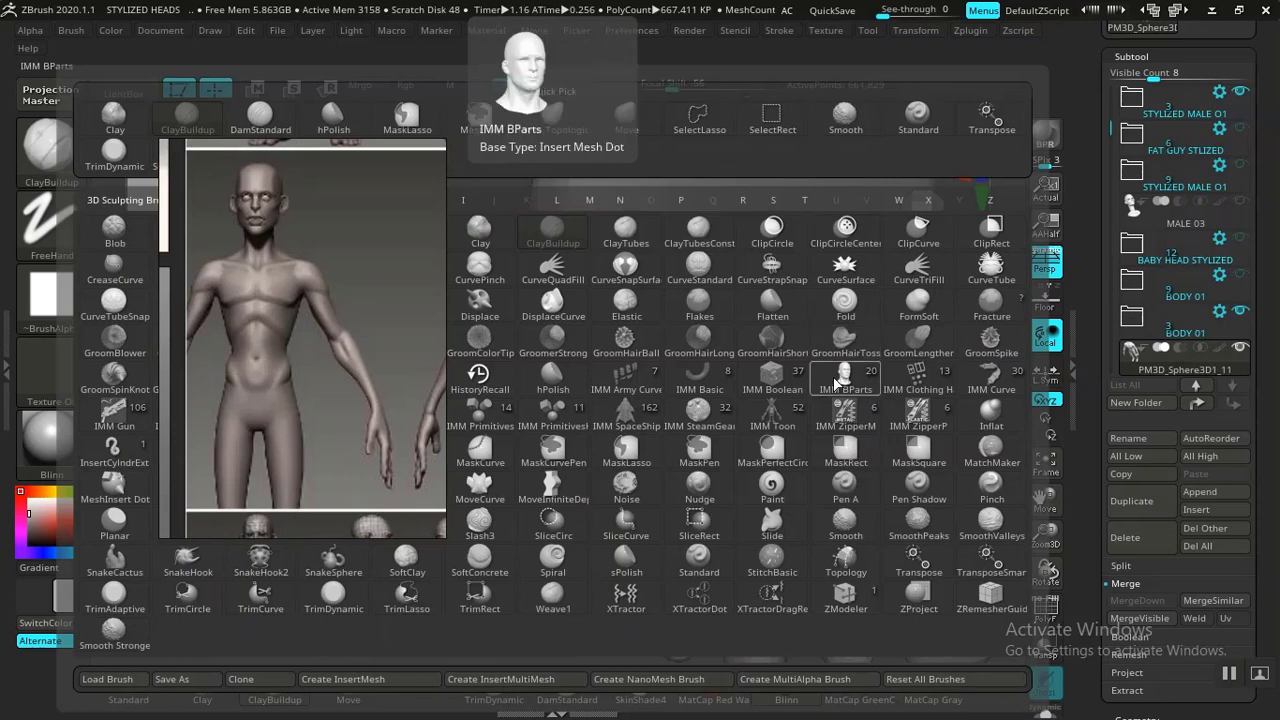
pyautogui.click(990, 412)
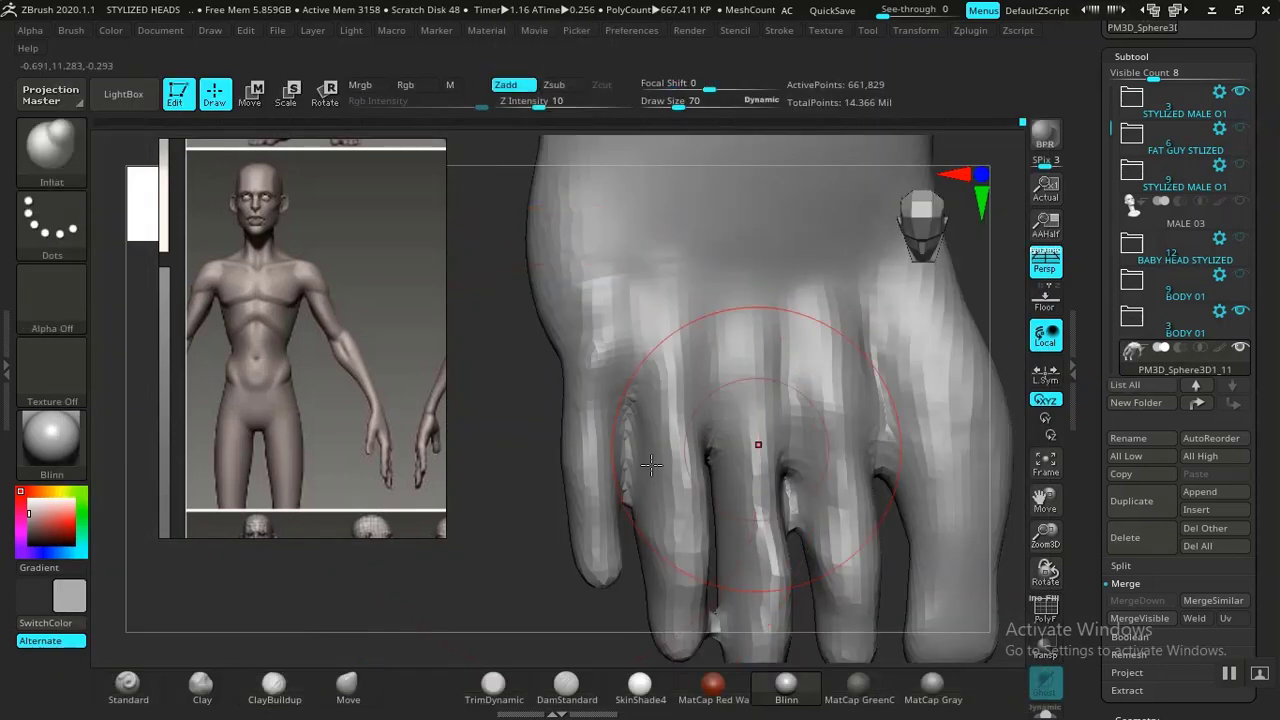
pyautogui.moveTo(596, 378)
pyautogui.mouseDown()
pyautogui.moveTo(591, 478)
pyautogui.moveTo(561, 375)
pyautogui.moveTo(586, 550)
pyautogui.moveTo(602, 576)
pyautogui.mouseUp()
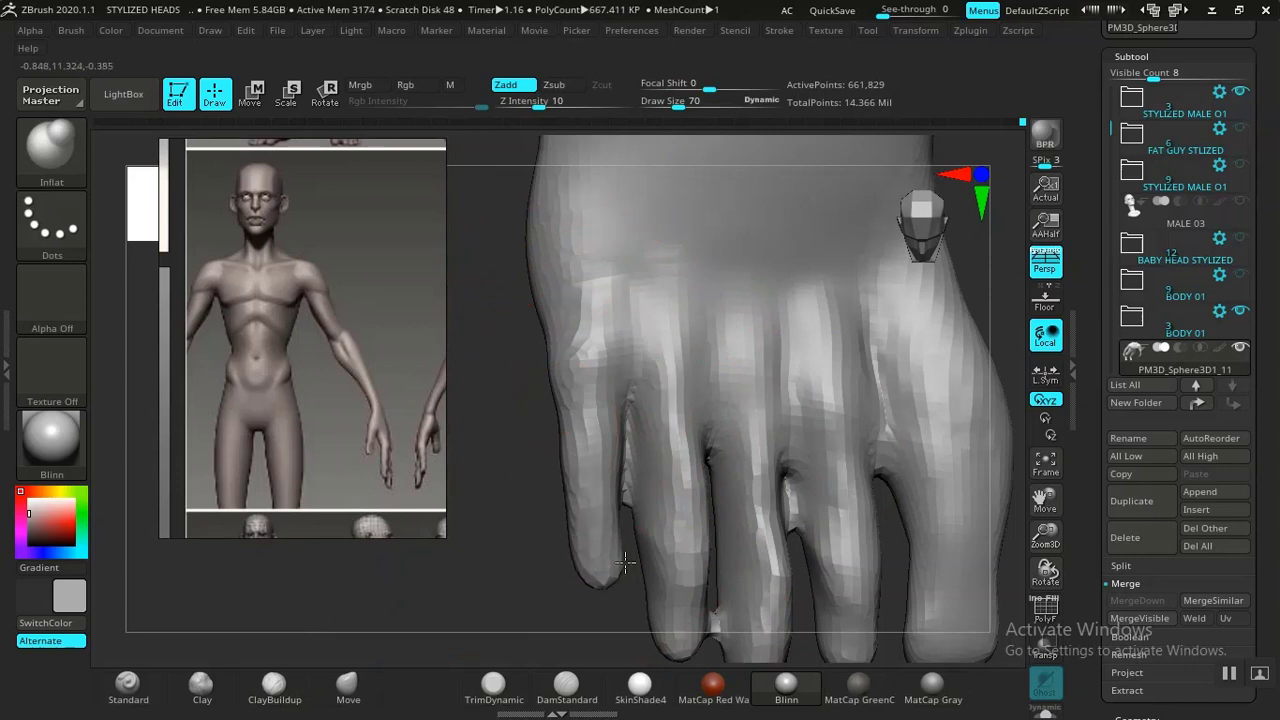
pyautogui.moveTo(674, 453); pyautogui.dragTo(657, 532)
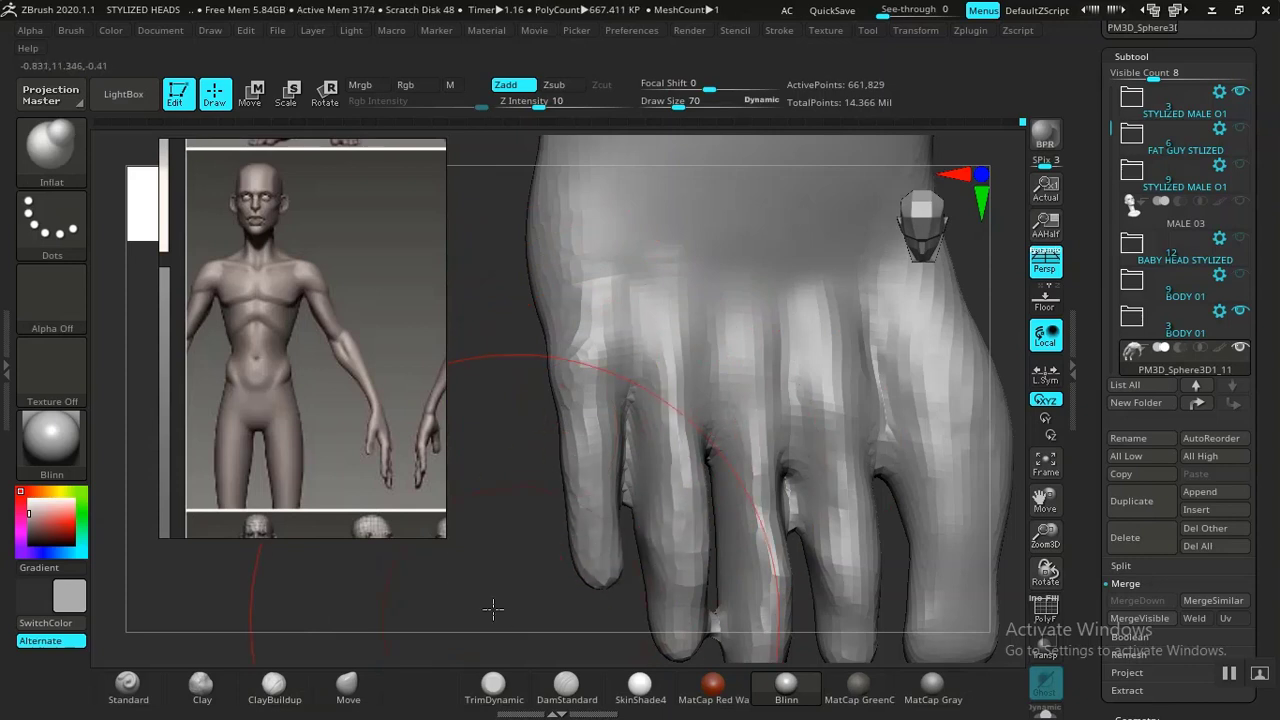
pyautogui.moveTo(493, 608); pyautogui.dragTo(700, 510)
# Isolate the middle toe by its polygroup, mask it, restore the full mesh and invert the mask so only that toe is editable
pyautogui.press('ctrl')
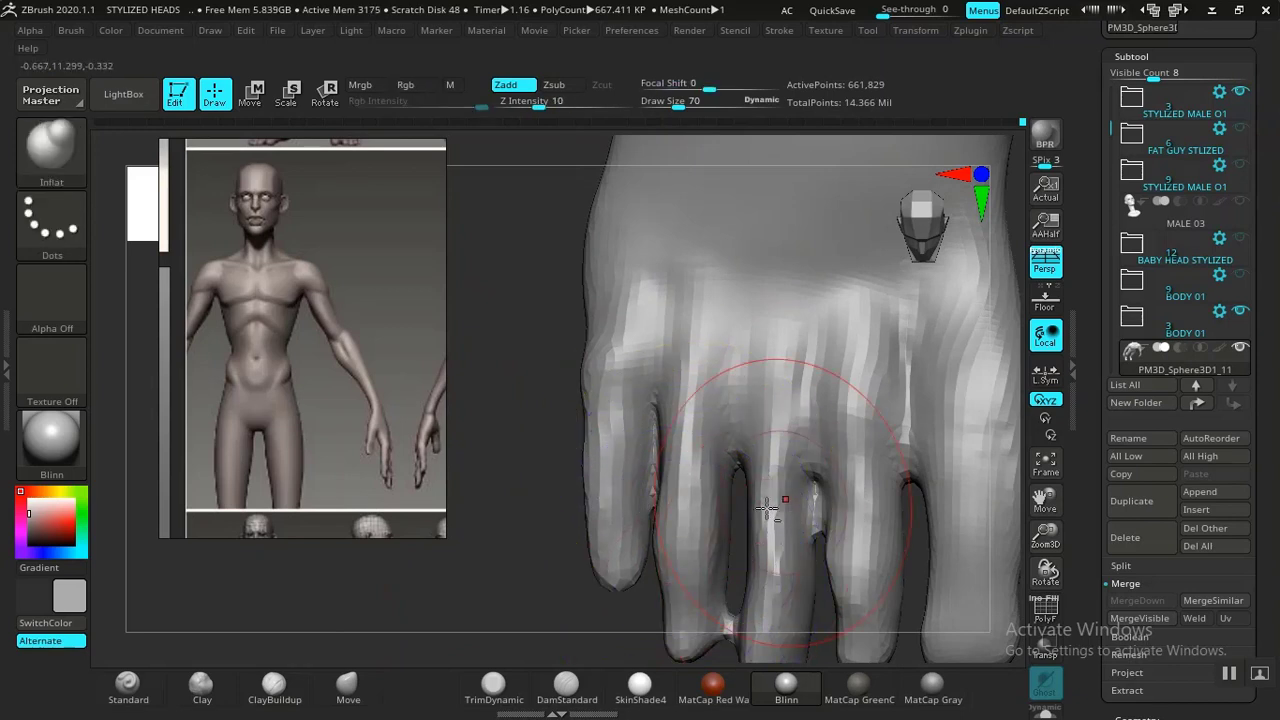
pyautogui.press('ctrl')
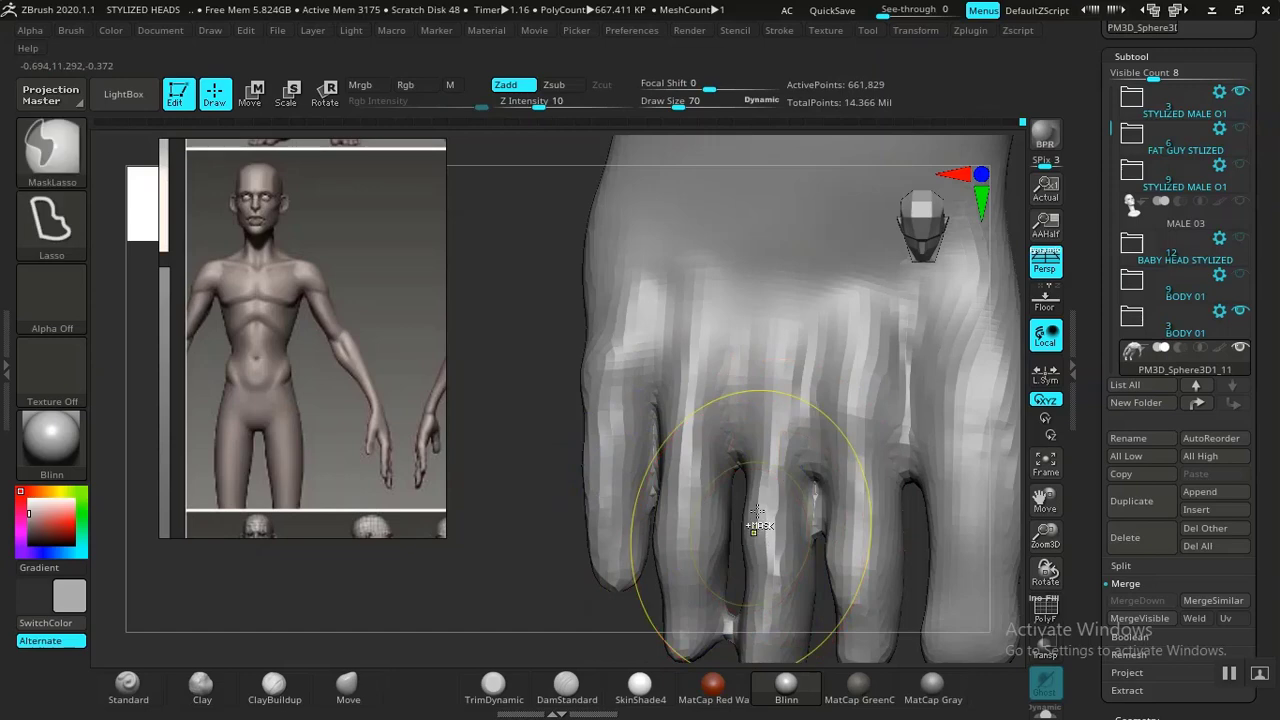
pyautogui.hotkey('shift', 'f')
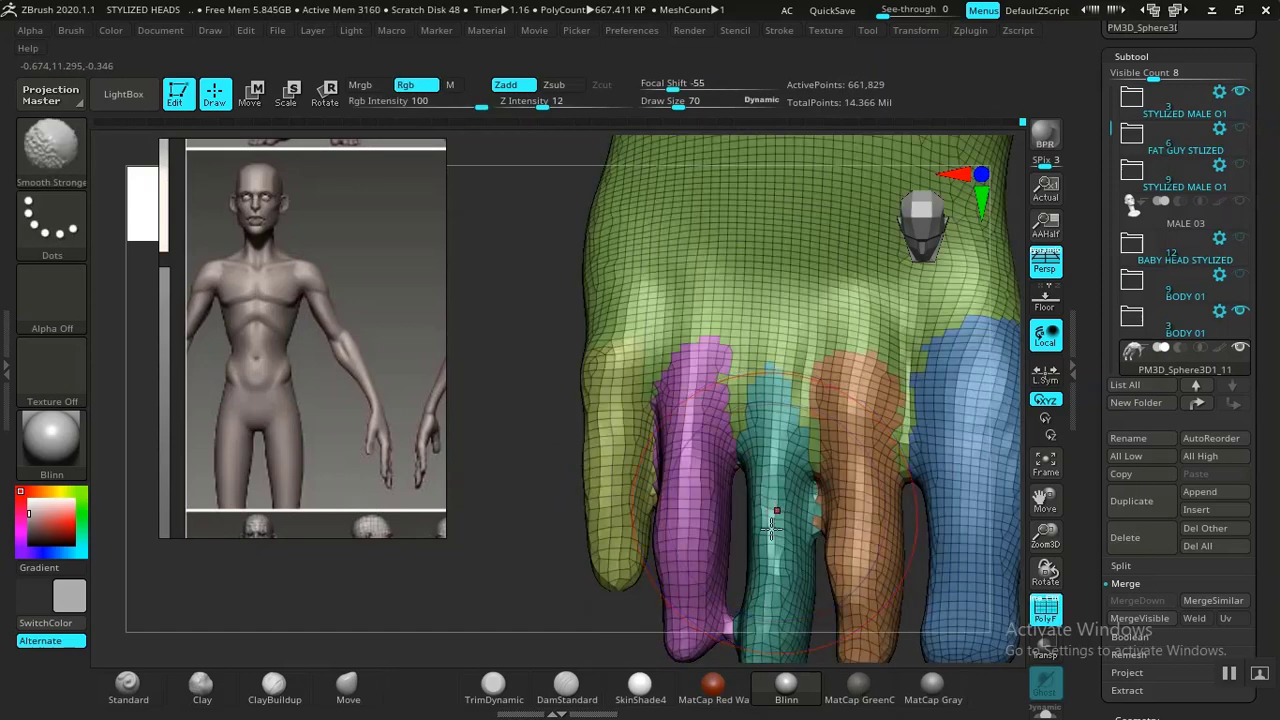
pyautogui.keyDown('ctrl'); pyautogui.keyDown('shift'); pyautogui.click(776, 544); pyautogui.keyUp('shift'); pyautogui.keyUp('ctrl')
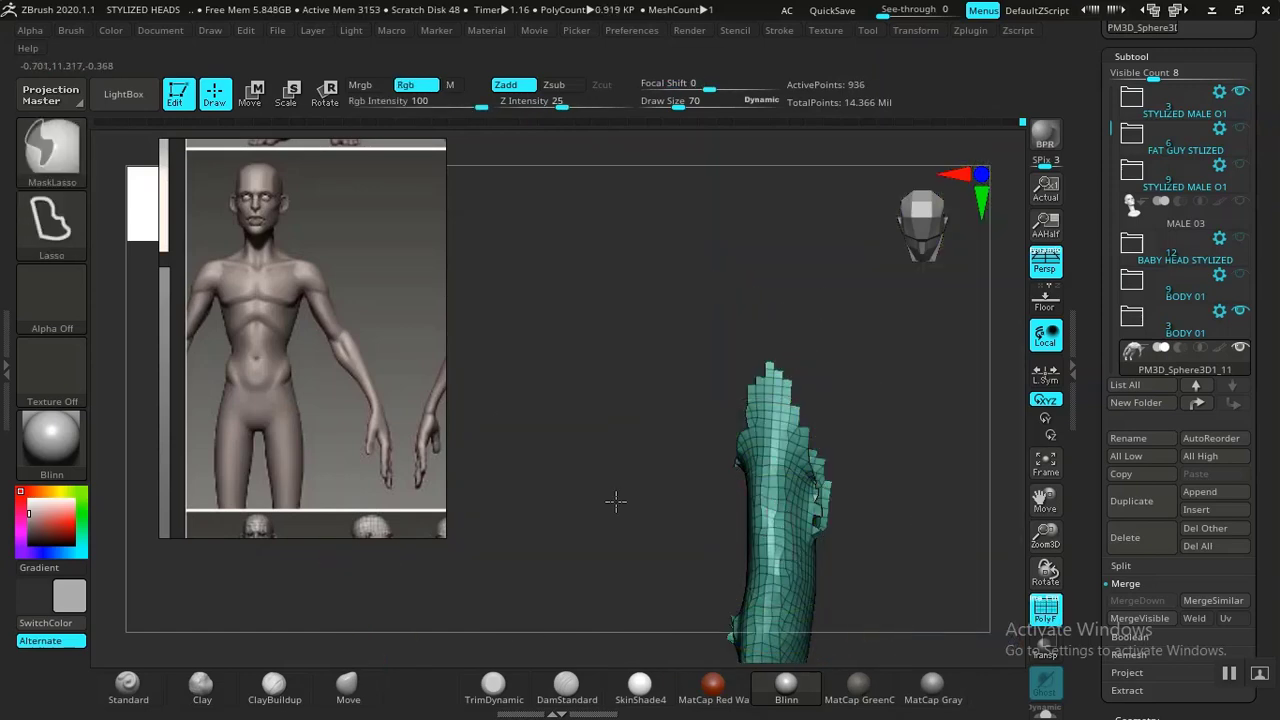
pyautogui.keyDown('ctrl'); pyautogui.keyDown('shift'); pyautogui.click(586, 443); pyautogui.keyUp('shift'); pyautogui.keyUp('ctrl')
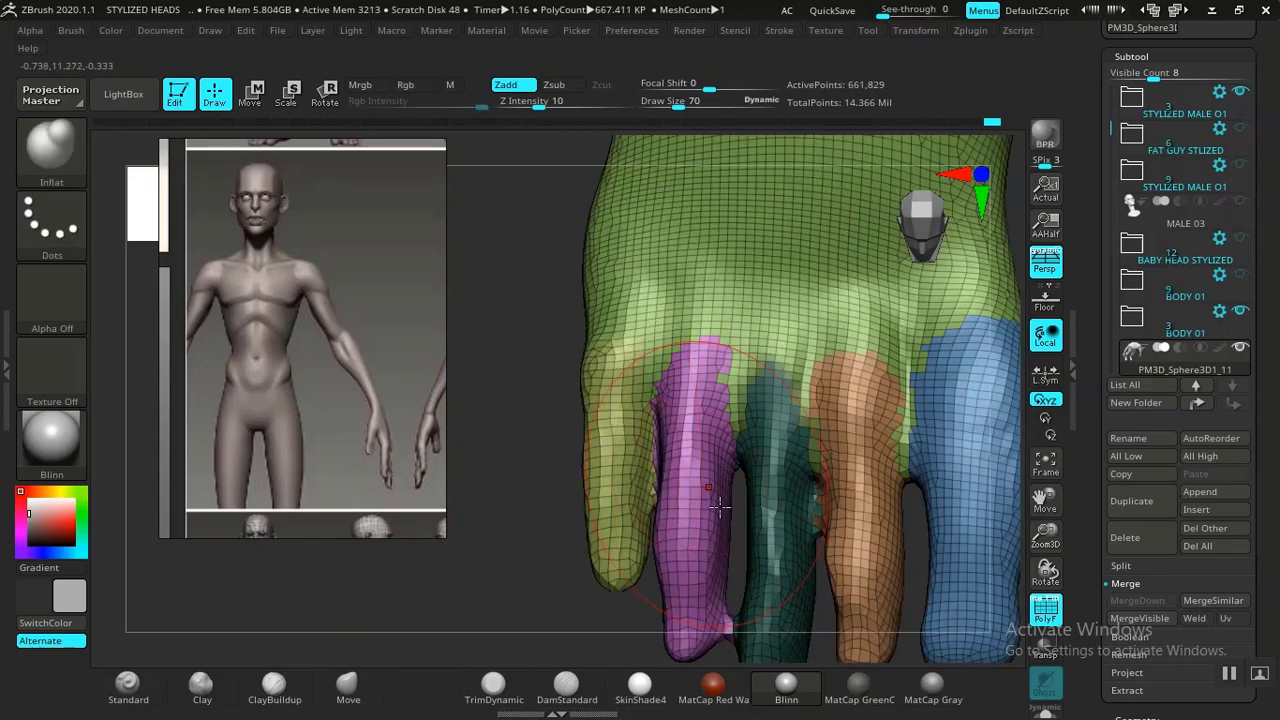
pyautogui.keyDown('ctrl'); pyautogui.click(510, 520); pyautogui.keyUp('ctrl')
pyautogui.hotkey('shift', 'f')
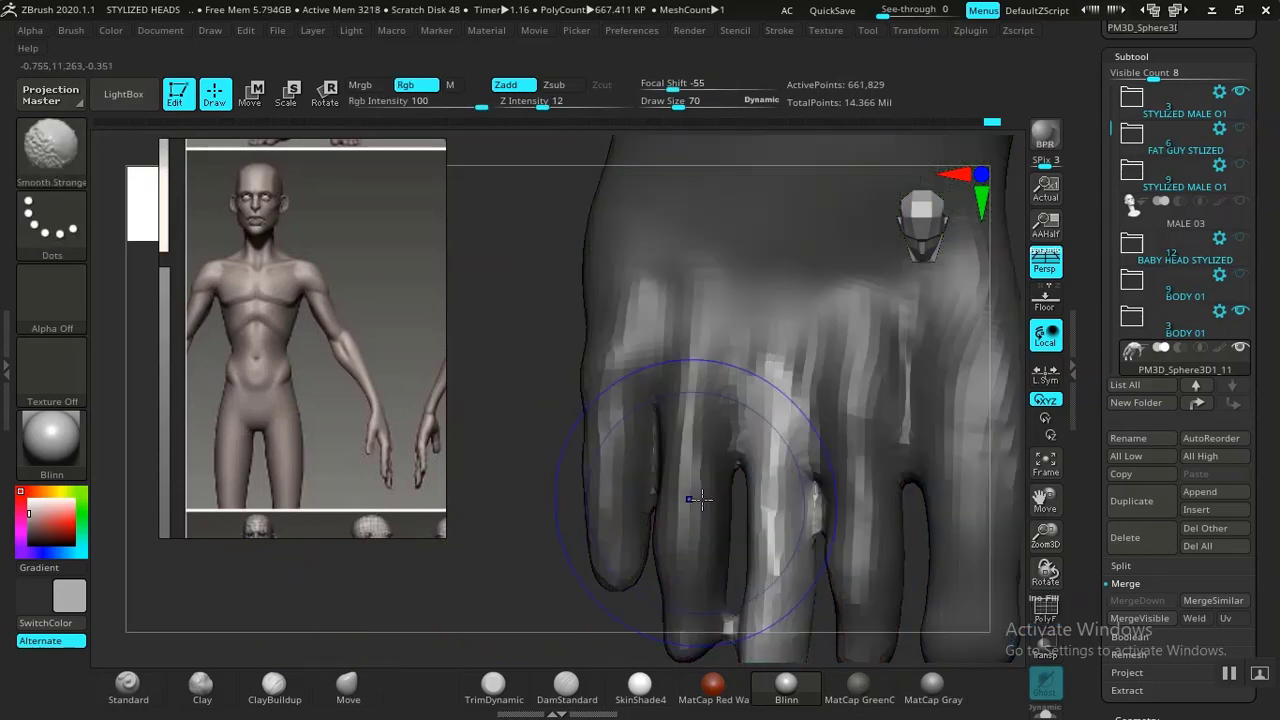
# Inflate the unmasked middle toe along its length and tip, and smooth its surface
pyautogui.moveTo(776, 490); pyautogui.dragTo(744, 583)
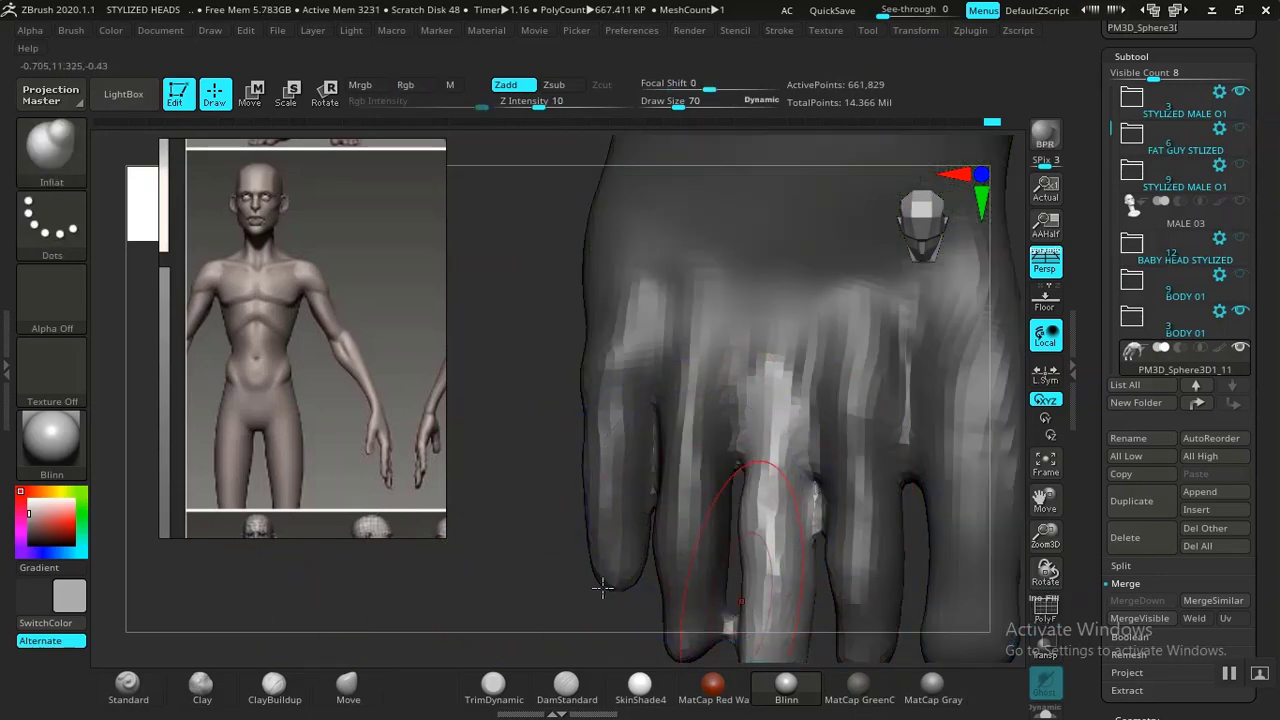
pyautogui.moveTo(534, 591)
pyautogui.mouseDown()
pyautogui.moveTo(494, 589)
pyautogui.moveTo(522, 592)
pyautogui.mouseUp()
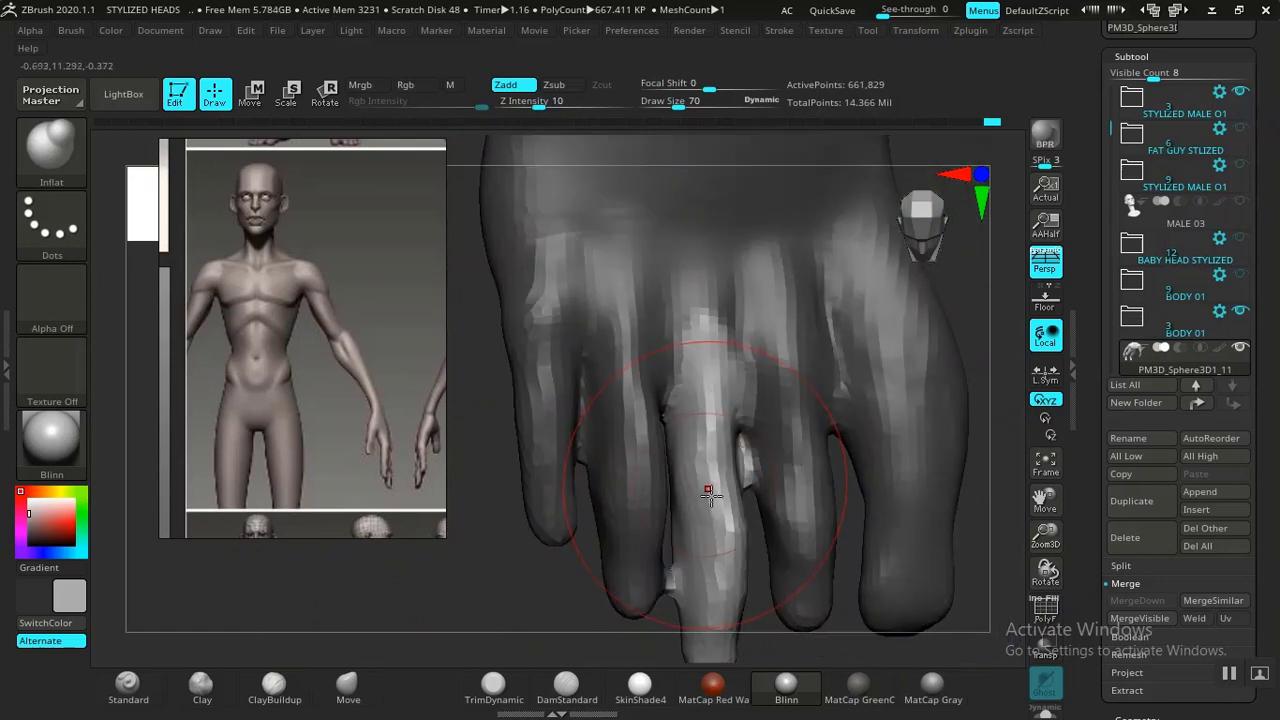
pyautogui.moveTo(708, 494); pyautogui.dragTo(695, 519)
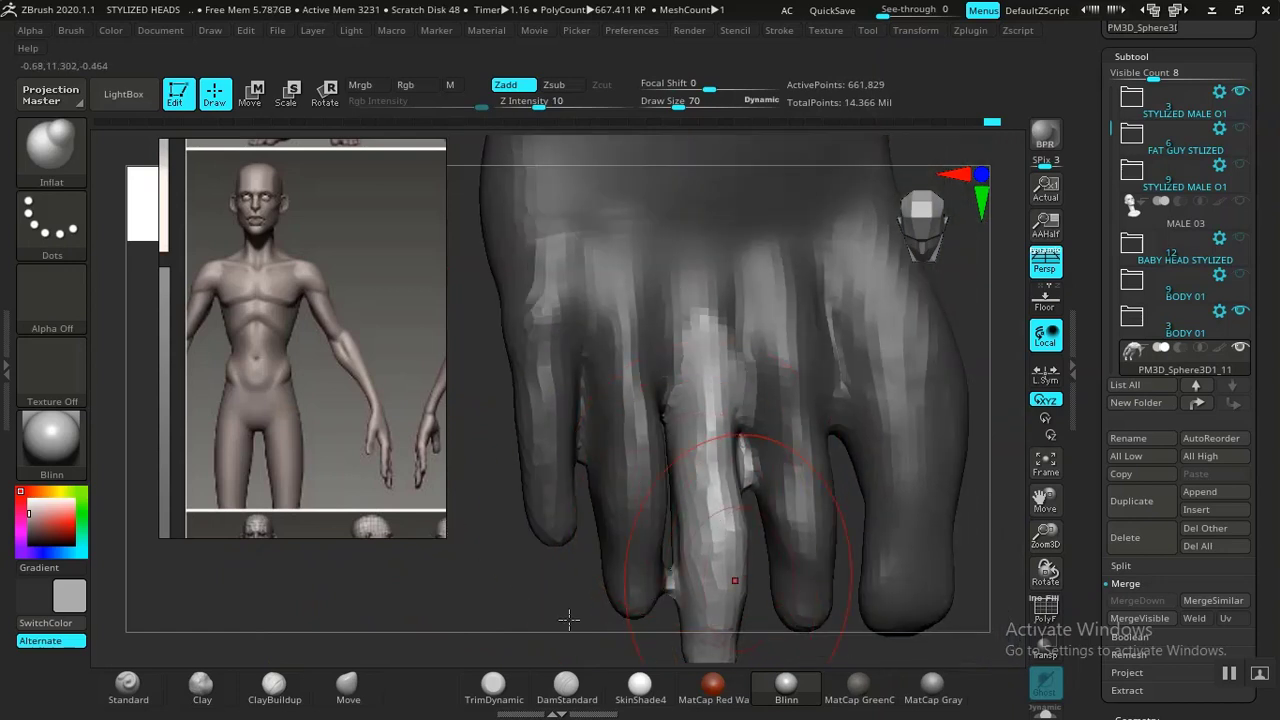
pyautogui.moveTo(569, 620); pyautogui.dragTo(650, 606)
pyautogui.moveTo(770, 466); pyautogui.dragTo(762, 608)
pyautogui.moveTo(584, 602); pyautogui.dragTo(705, 588)
pyautogui.moveTo(788, 585)
pyautogui.keyDown('shift'); pyautogui.mouseDown()
pyautogui.moveTo(786, 609)
pyautogui.moveTo(734, 586)
pyautogui.mouseUp(); pyautogui.keyUp('shift')
pyautogui.moveTo(535, 627)
pyautogui.keyDown('alt'); pyautogui.mouseDown()
pyautogui.moveTo(517, 603)
pyautogui.moveTo(531, 614)
pyautogui.mouseUp(); pyautogui.keyUp('alt')
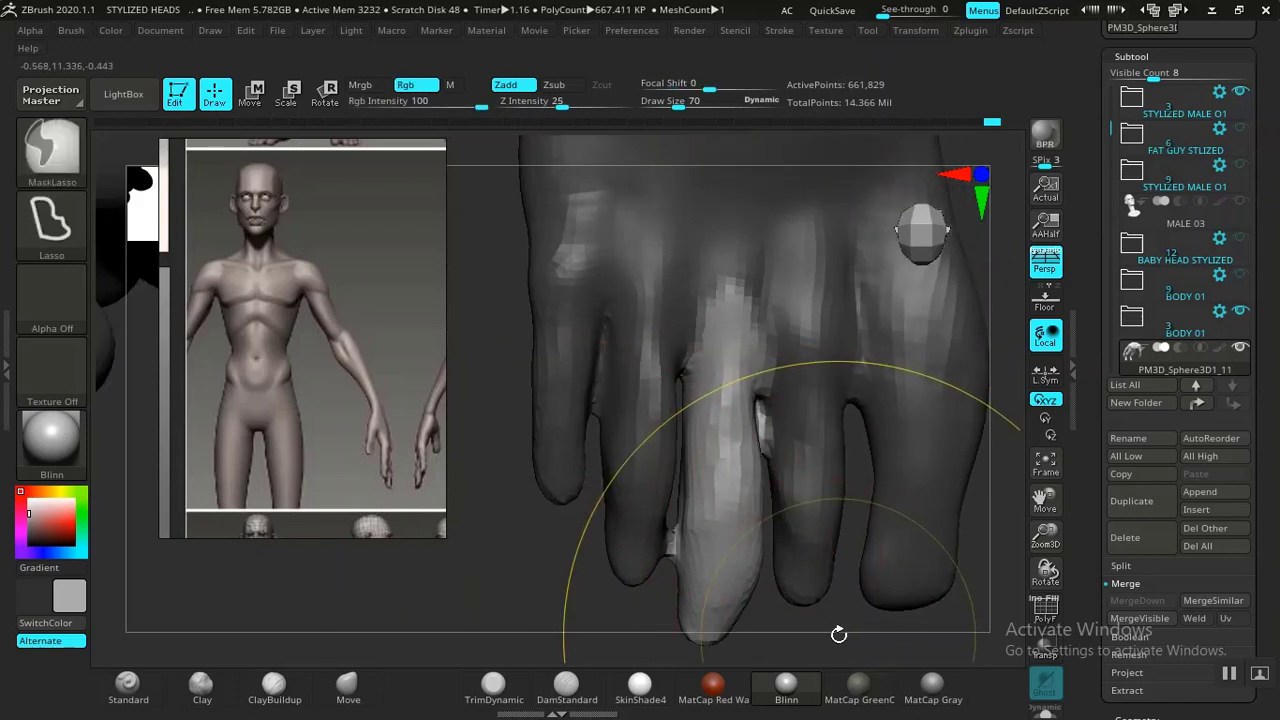
# Invert the mask to protect the middle toe, and inflate and smooth the second toe next to the big toe
pyautogui.keyDown('ctrl'); pyautogui.click(839, 631); pyautogui.keyUp('ctrl')
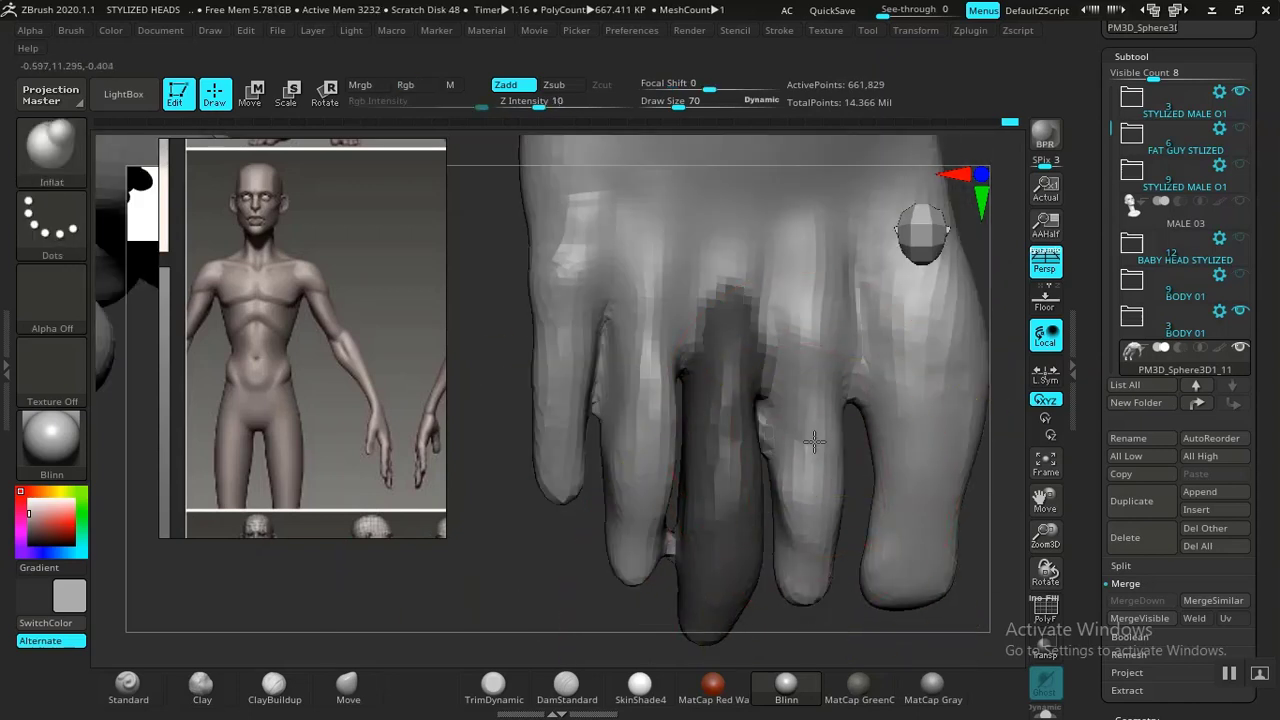
pyautogui.moveTo(814, 441); pyautogui.dragTo(809, 465)
pyautogui.moveTo(833, 320); pyautogui.dragTo(844, 402)
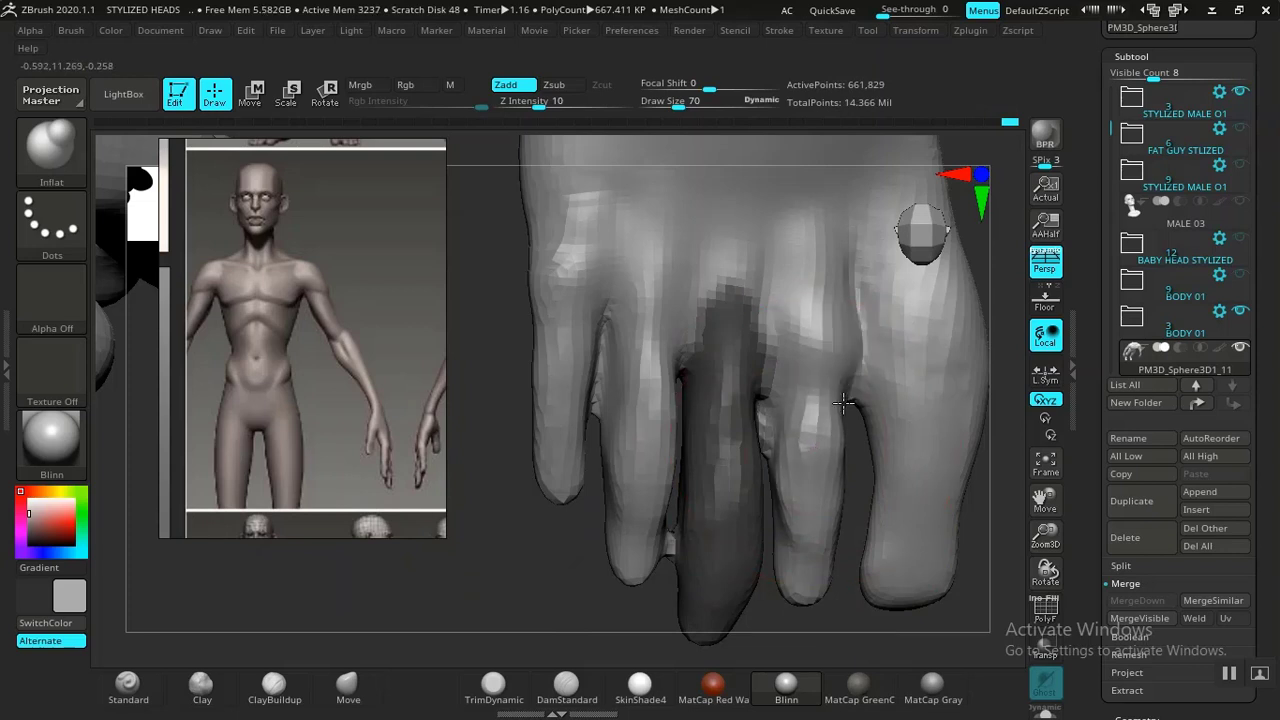
pyautogui.moveTo(820, 507)
pyautogui.mouseDown()
pyautogui.moveTo(814, 468)
pyautogui.moveTo(786, 488)
pyautogui.mouseUp()
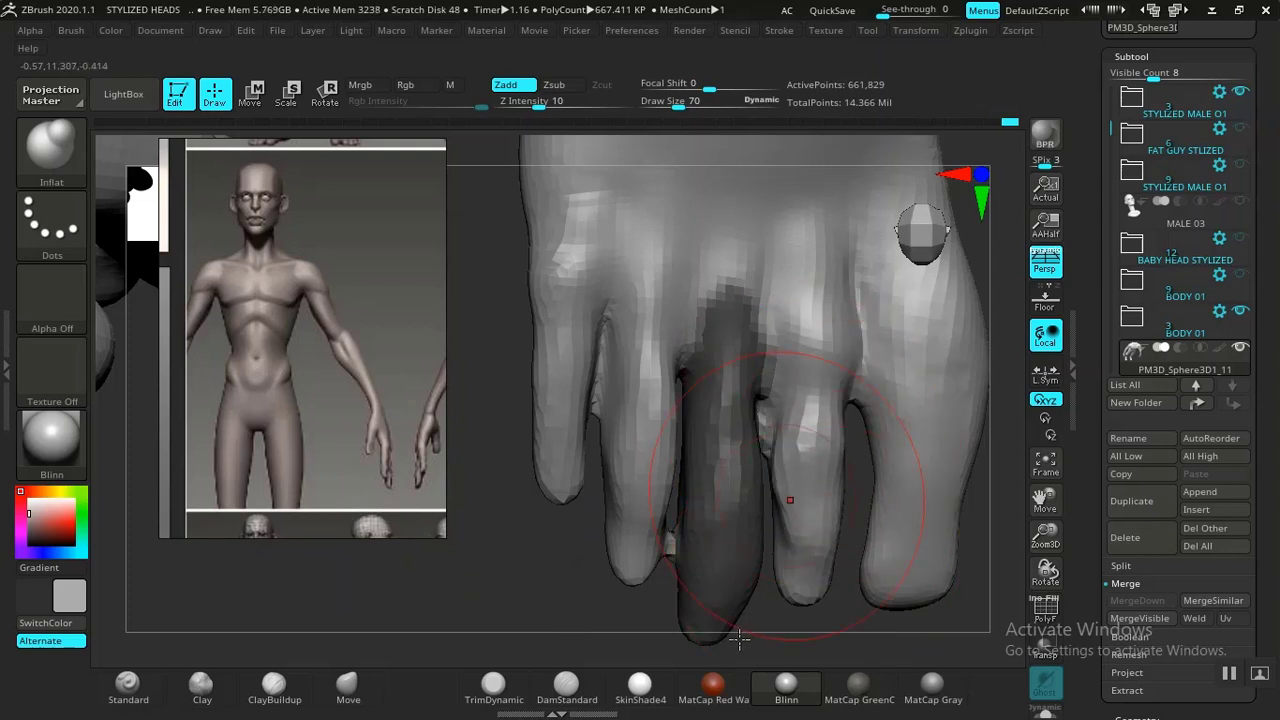
pyautogui.moveTo(768, 638); pyautogui.dragTo(753, 632)
pyautogui.keyDown('shift'); pyautogui.moveTo(808, 428); pyautogui.dragTo(828, 496); pyautogui.keyUp('shift')
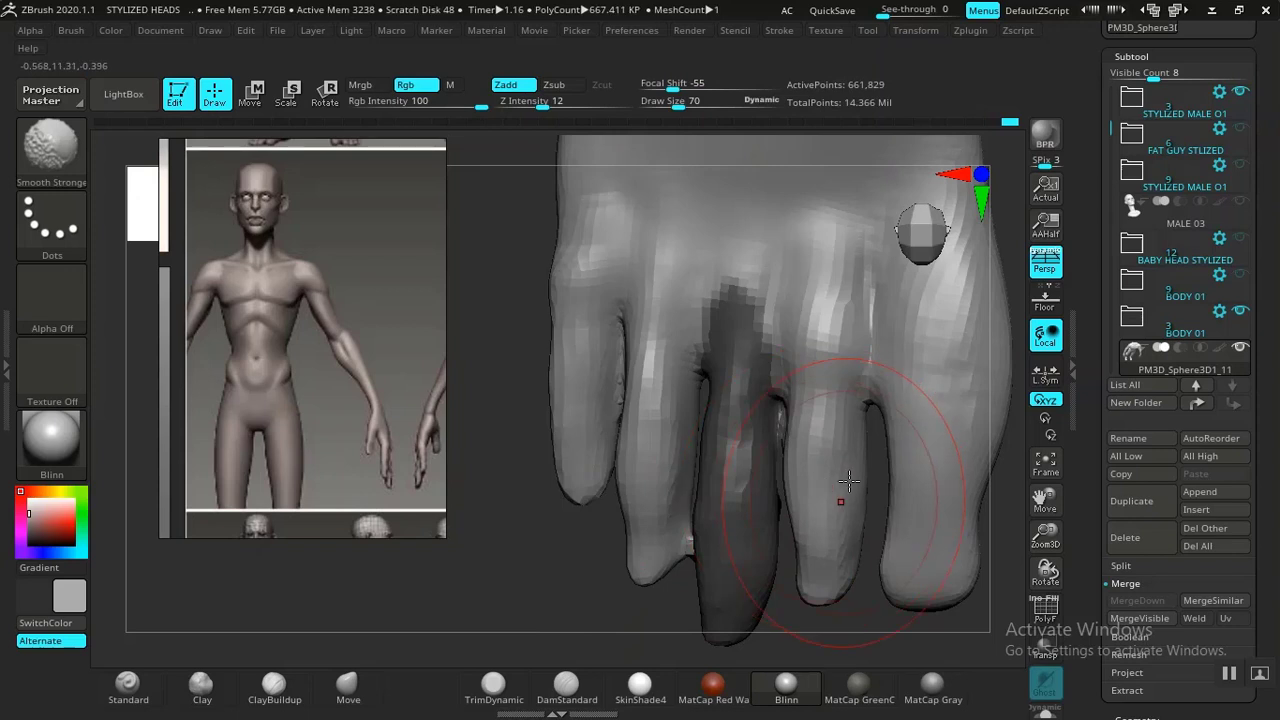
pyautogui.moveTo(858, 456)
pyautogui.mouseDown()
pyautogui.moveTo(857, 437)
pyautogui.moveTo(851, 507)
pyautogui.mouseUp()
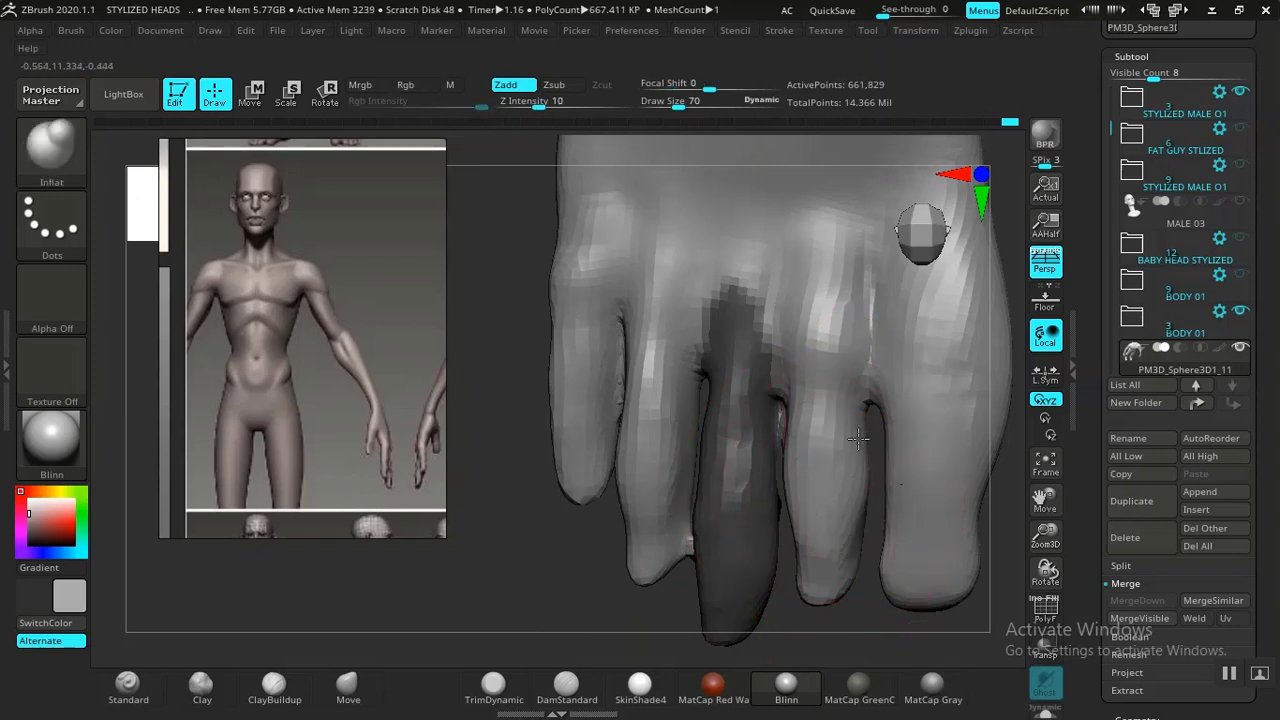
pyautogui.moveTo(858, 438)
pyautogui.mouseDown()
pyautogui.moveTo(856, 499)
pyautogui.moveTo(856, 448)
pyautogui.moveTo(864, 479)
pyautogui.mouseUp()
# Inflate the tip of the big toe into a fuller, rounded pad, working from several angles
pyautogui.keyDown('alt'); pyautogui.moveTo(337, 649); pyautogui.dragTo(204, 652); pyautogui.keyUp('alt')
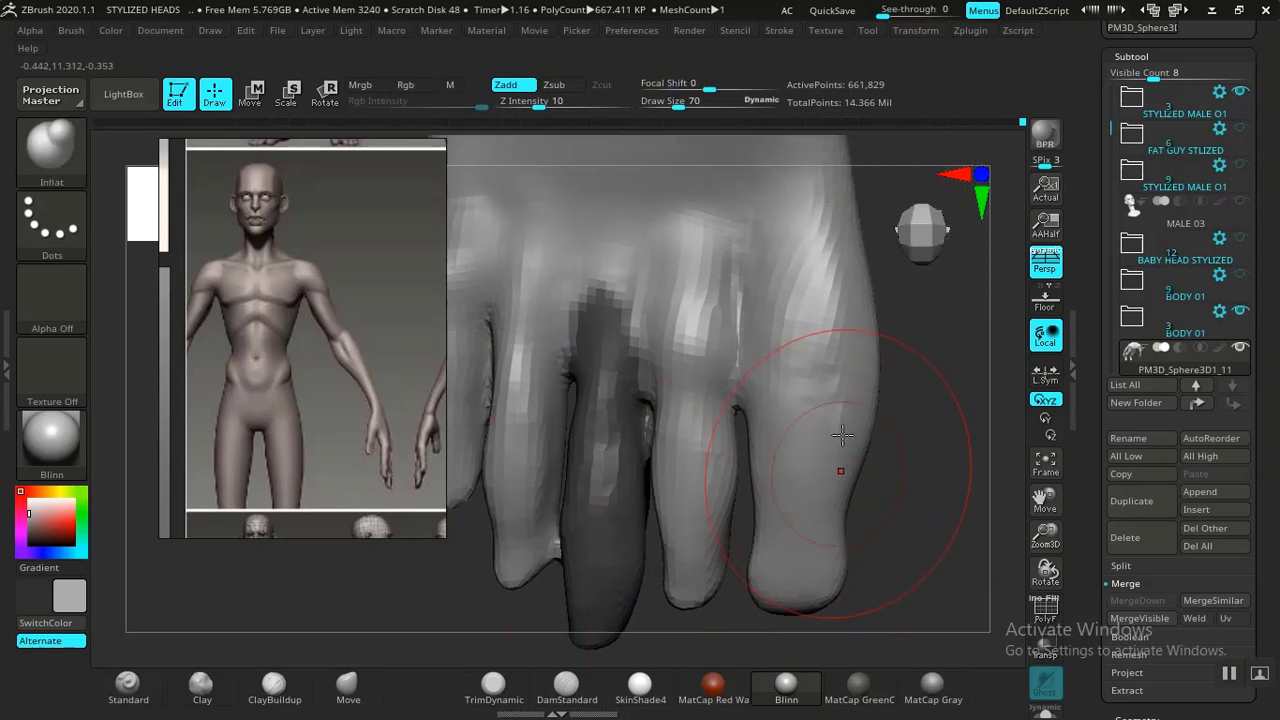
pyautogui.moveTo(787, 588); pyautogui.dragTo(835, 620)
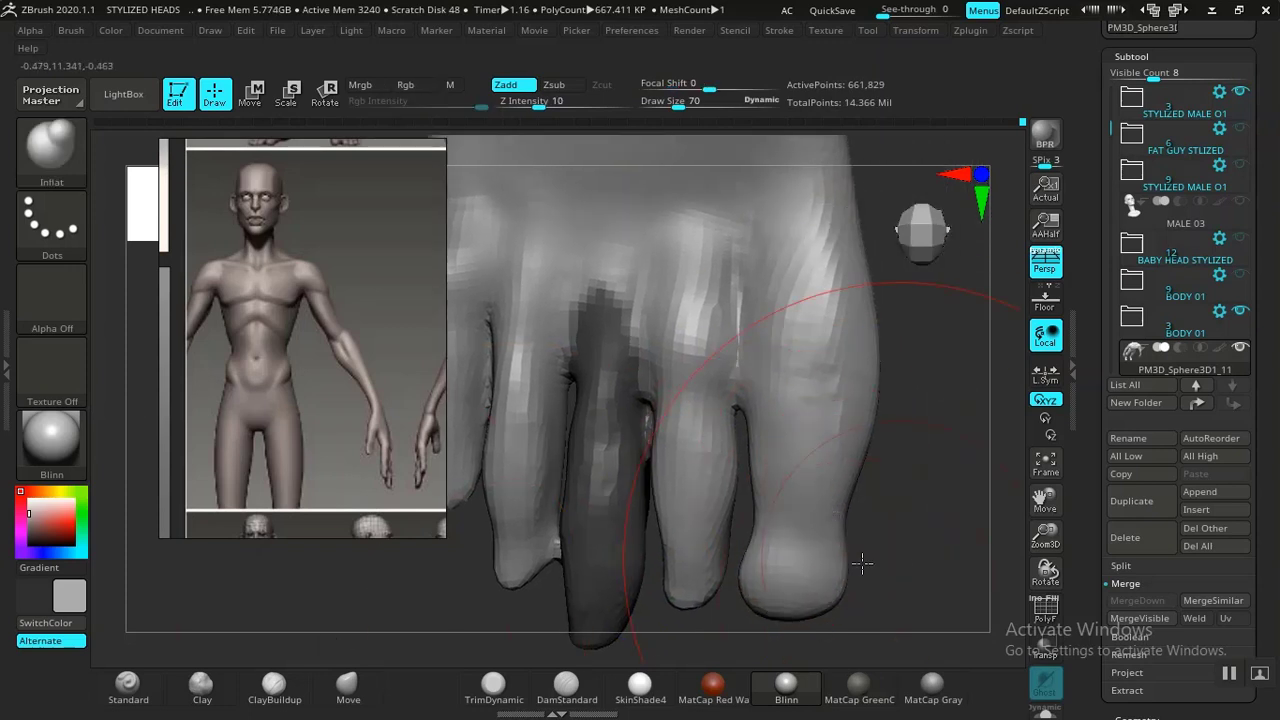
pyautogui.moveTo(862, 563)
pyautogui.mouseDown()
pyautogui.moveTo(834, 549)
pyautogui.moveTo(854, 603)
pyautogui.moveTo(800, 605)
pyautogui.mouseUp()
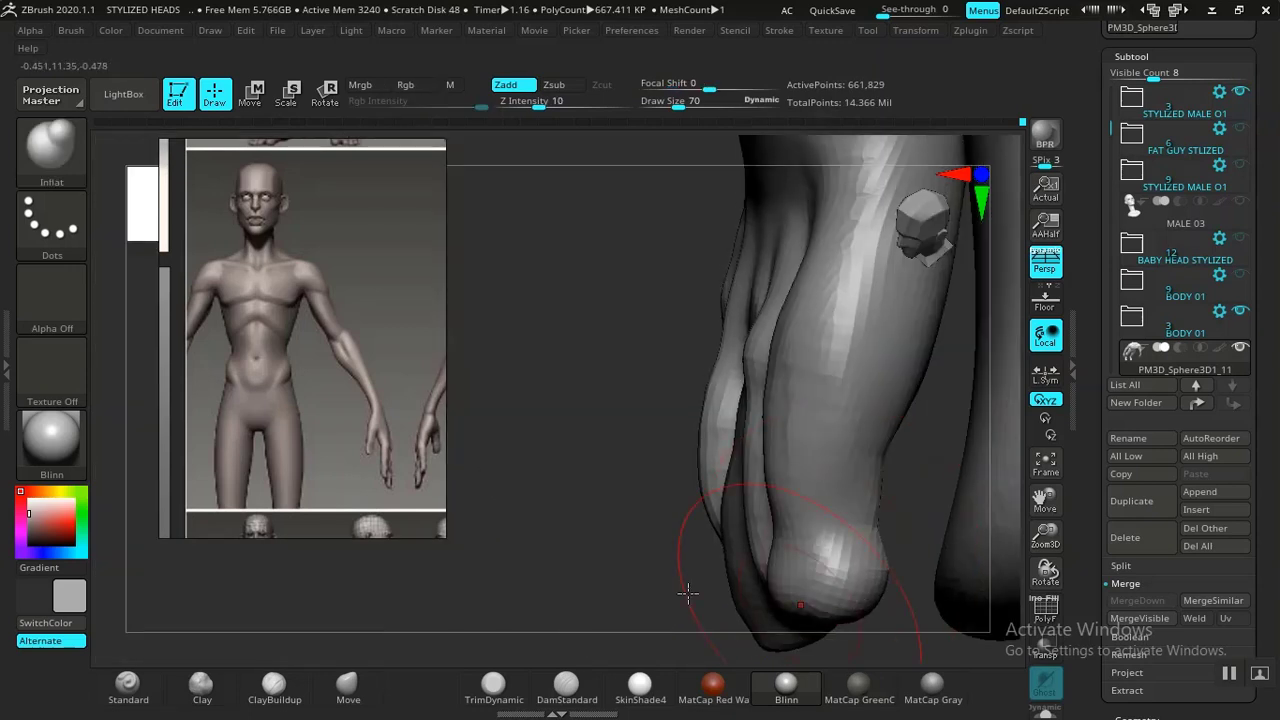
pyautogui.moveTo(645, 589); pyautogui.dragTo(781, 576)
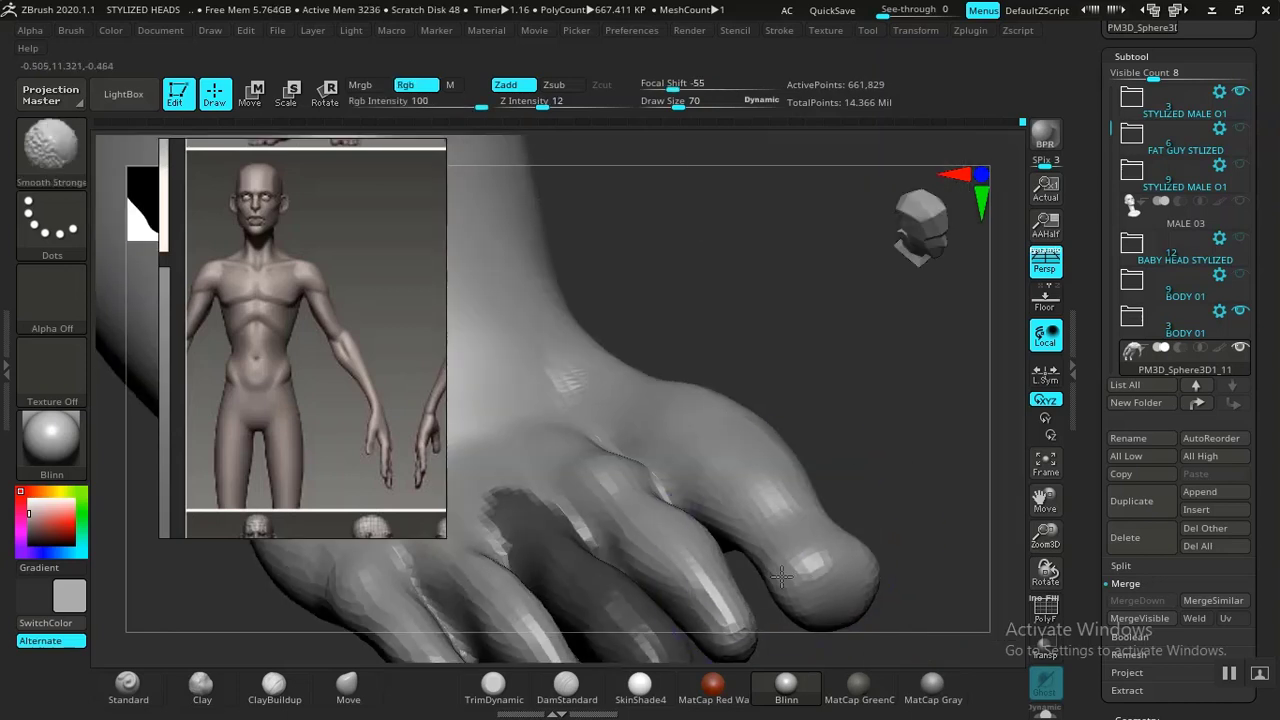
pyautogui.moveTo(852, 545)
pyautogui.mouseDown()
pyautogui.moveTo(886, 568)
pyautogui.moveTo(900, 545)
pyautogui.moveTo(890, 548)
pyautogui.mouseUp()
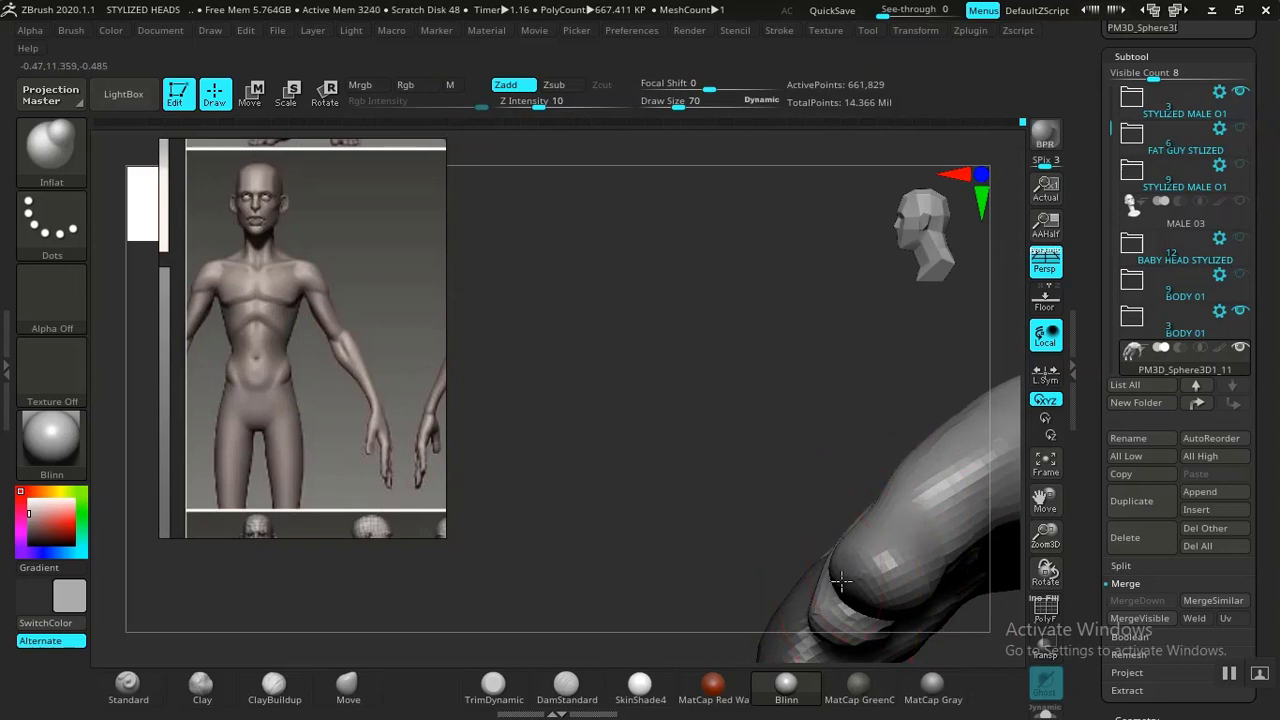
pyautogui.moveTo(860, 602); pyautogui.dragTo(930, 551)
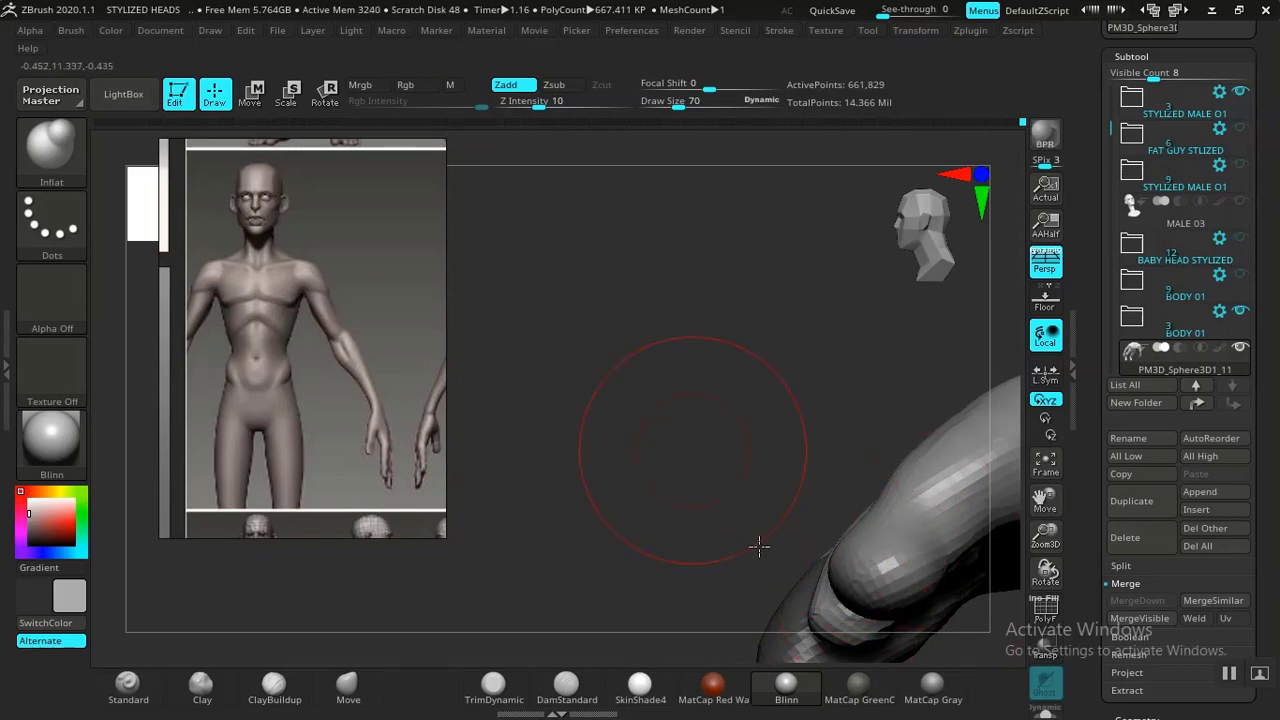
# Smooth the big toe and fill out its side so the rounded tip blends into the shaft
pyautogui.moveTo(759, 545)
pyautogui.mouseDown()
pyautogui.moveTo(837, 531)
pyautogui.moveTo(780, 537)
pyautogui.mouseUp()
pyautogui.press('shift')
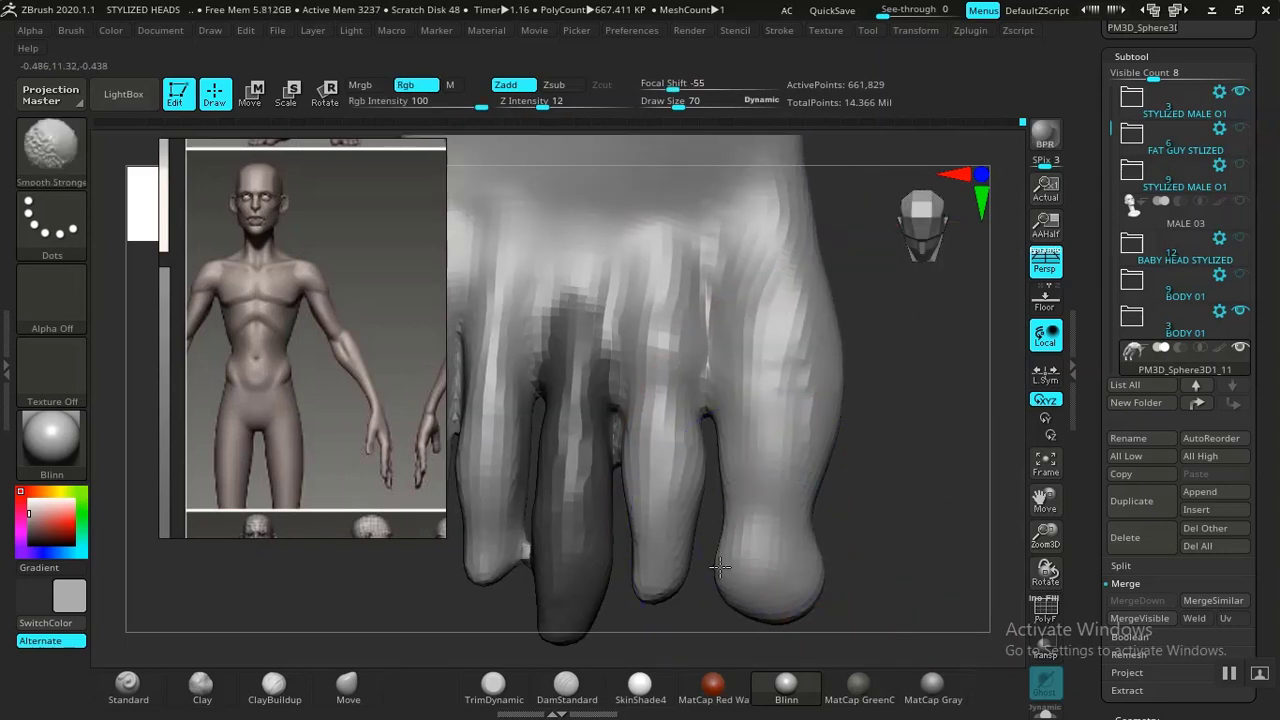
pyautogui.moveTo(894, 546); pyautogui.dragTo(846, 537)
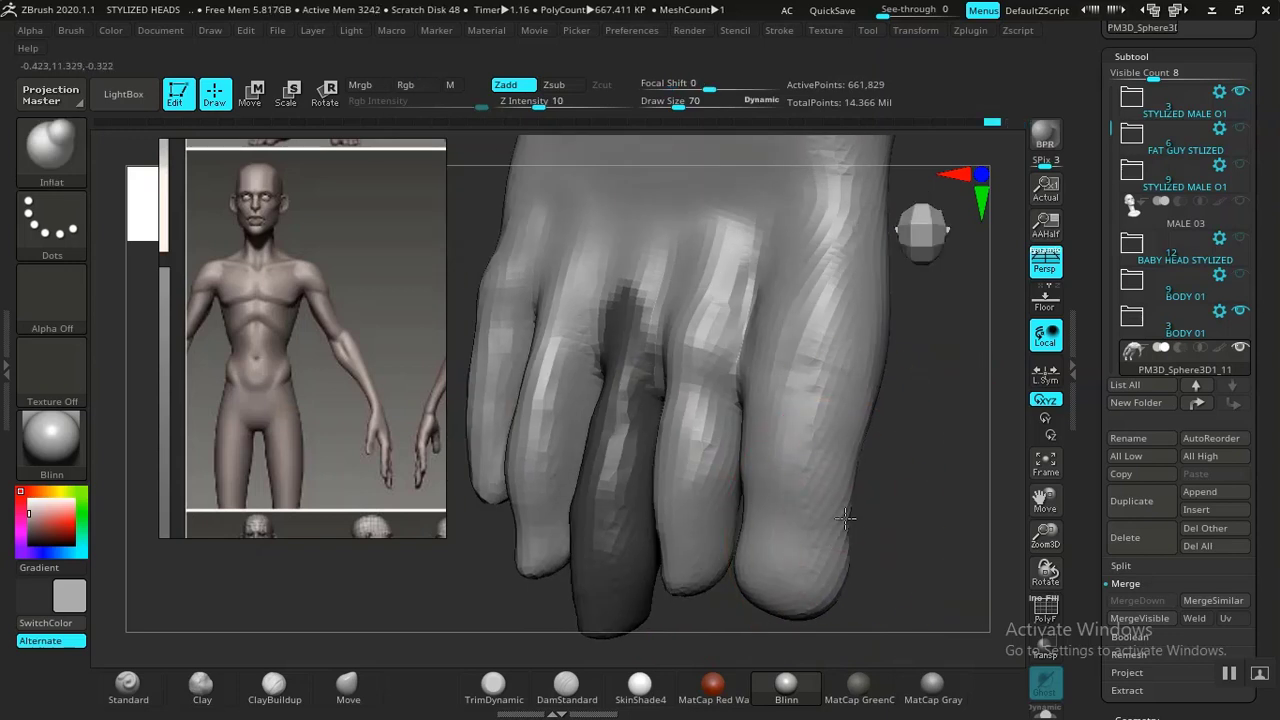
pyautogui.keyDown('shift'); pyautogui.moveTo(836, 576); pyautogui.dragTo(849, 594); pyautogui.keyUp('shift')
pyautogui.moveTo(903, 529); pyautogui.dragTo(872, 511)
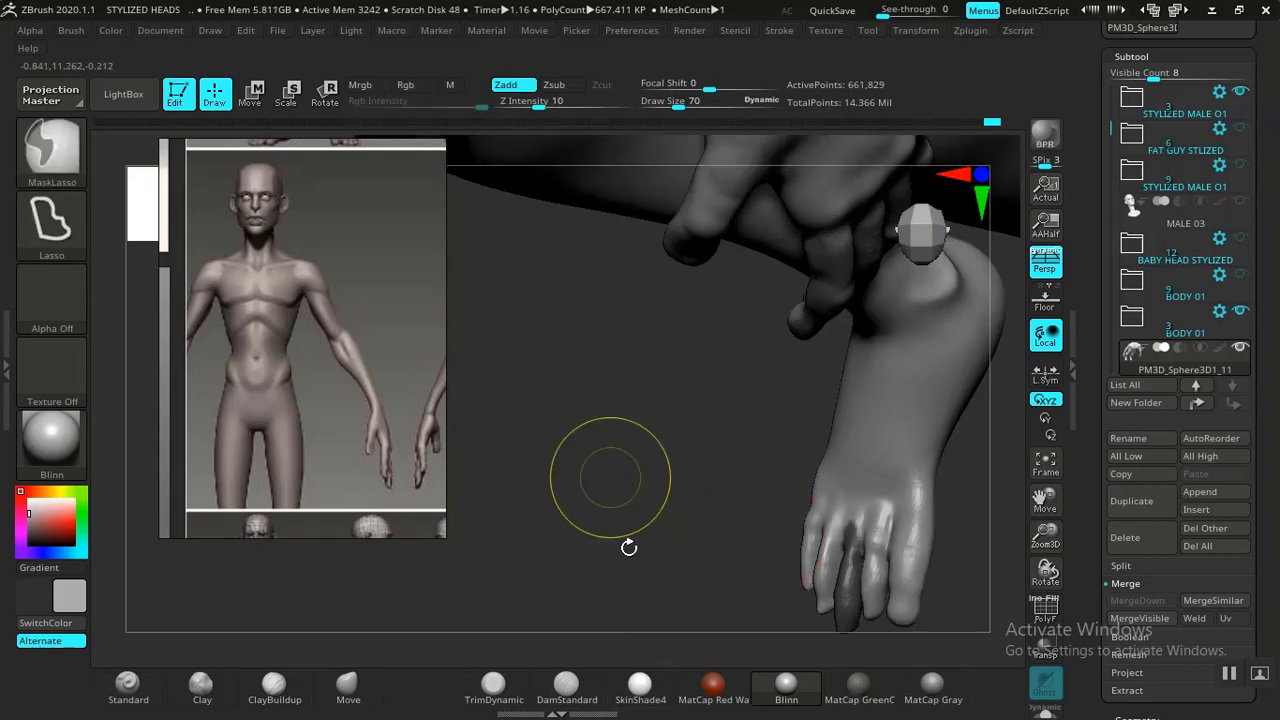
# Inflate the side of the middle toe slightly, and smooth the upper surfaces of the toes across to the big toe
pyautogui.moveTo(629, 546)
pyautogui.mouseDown()
pyautogui.moveTo(668, 500)
pyautogui.moveTo(708, 555)
pyautogui.mouseUp()
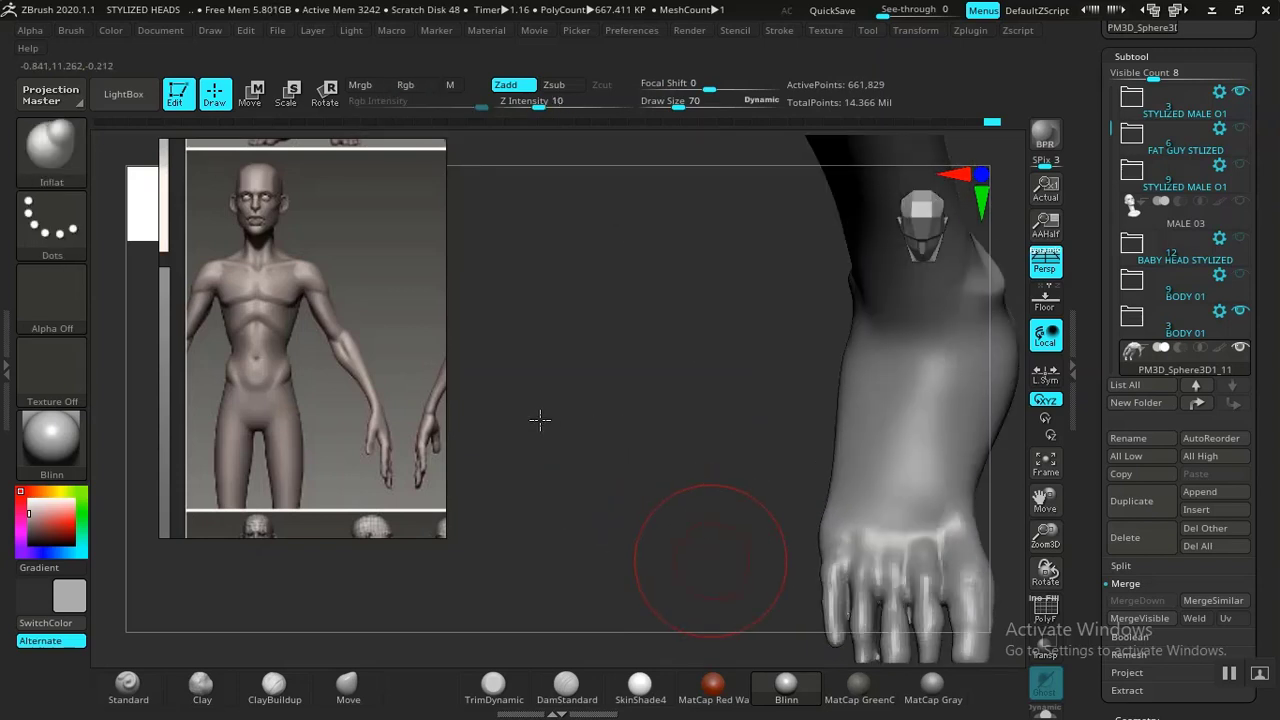
pyautogui.keyDown('alt'); pyautogui.moveTo(540, 420); pyautogui.dragTo(742, 623); pyautogui.keyUp('alt')
pyautogui.keyDown('alt'); pyautogui.moveTo(643, 613); pyautogui.dragTo(743, 613); pyautogui.keyUp('alt')
pyautogui.moveTo(576, 330); pyautogui.dragTo(560, 347)
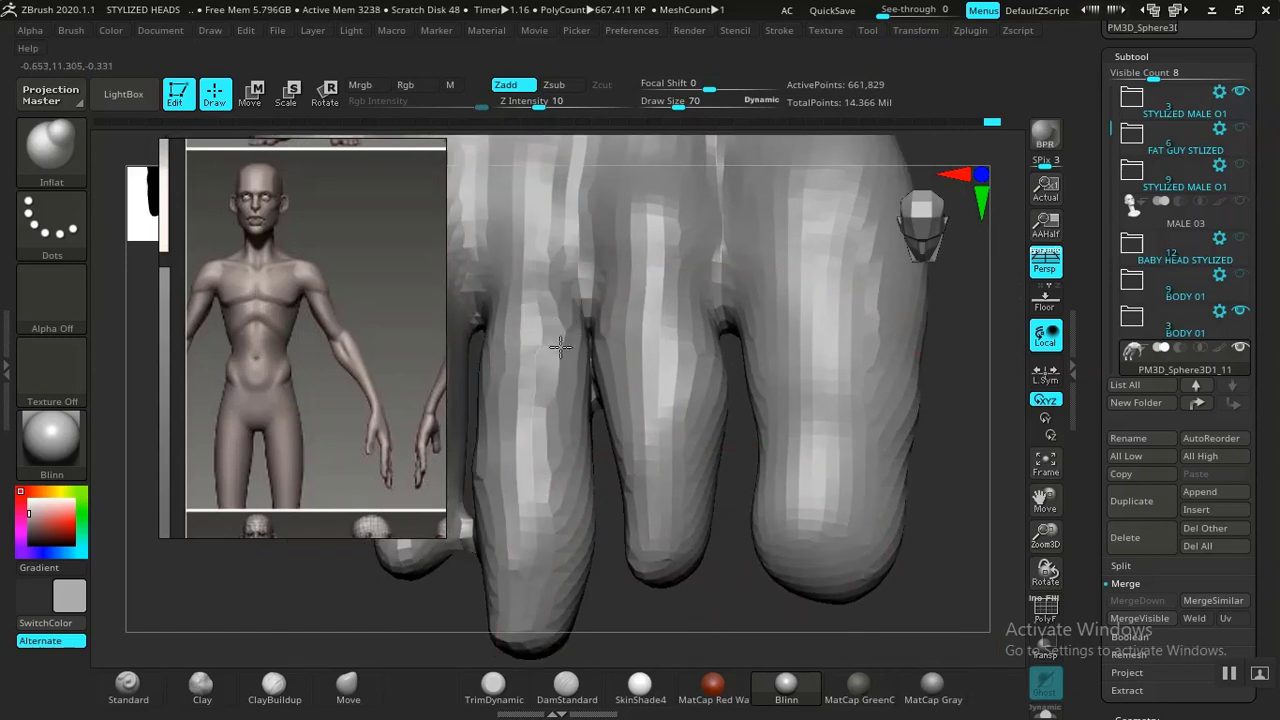
pyautogui.moveTo(570, 280); pyautogui.dragTo(568, 401)
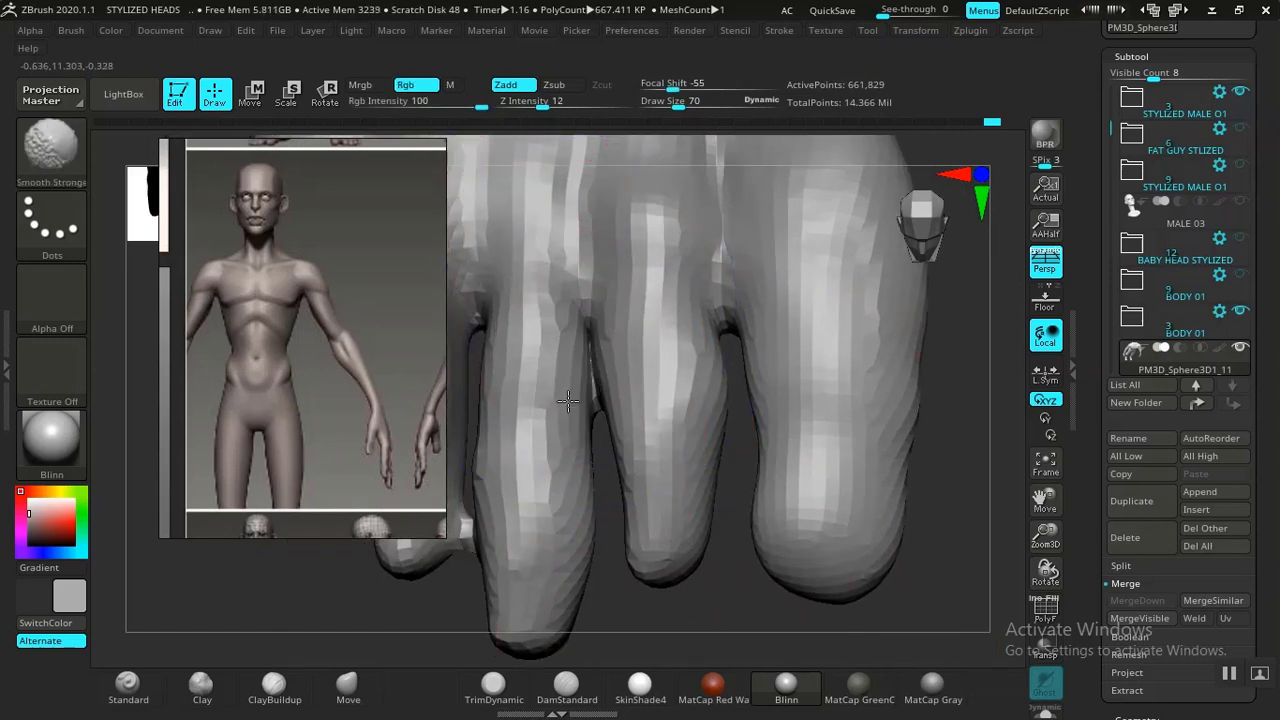
pyautogui.moveTo(567, 400)
pyautogui.mouseDown(button='right')
pyautogui.moveTo(651, 609)
pyautogui.moveTo(610, 600)
pyautogui.mouseUp(button='right')
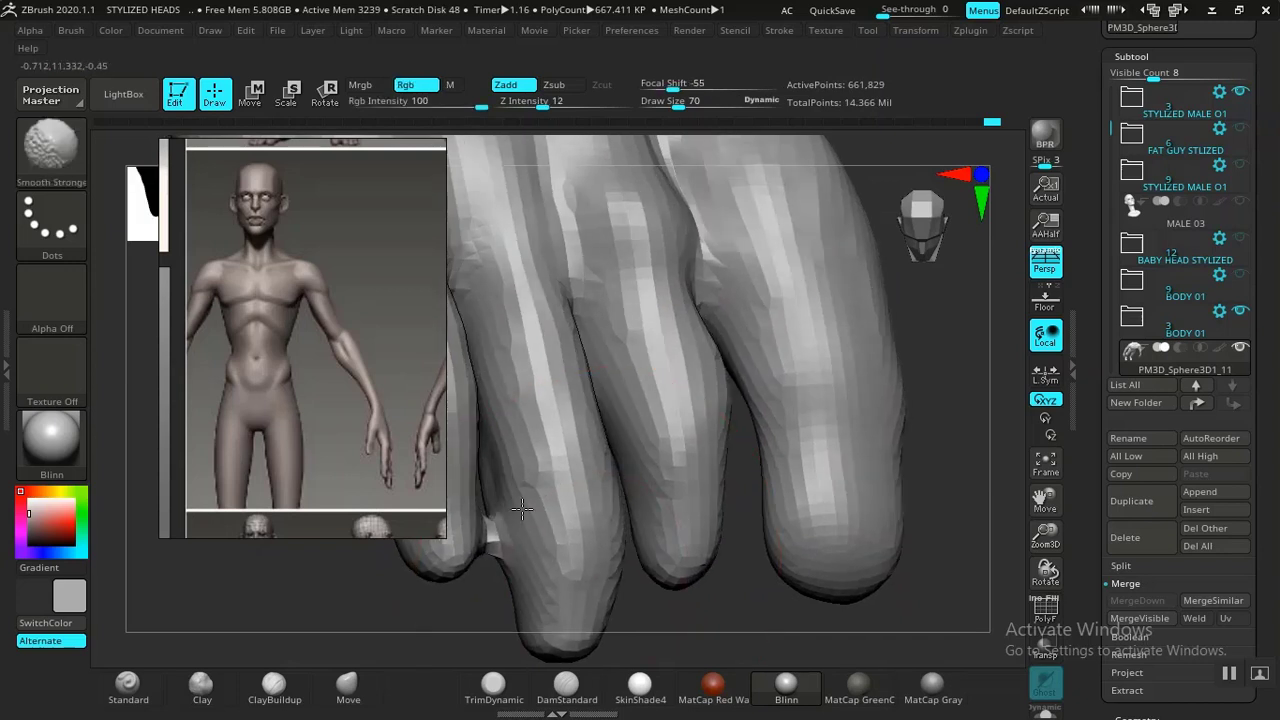
pyautogui.moveTo(781, 648)
pyautogui.keyDown('alt'); pyautogui.mouseDown()
pyautogui.moveTo(643, 460)
pyautogui.moveTo(785, 528)
pyautogui.mouseUp(); pyautogui.keyUp('alt')
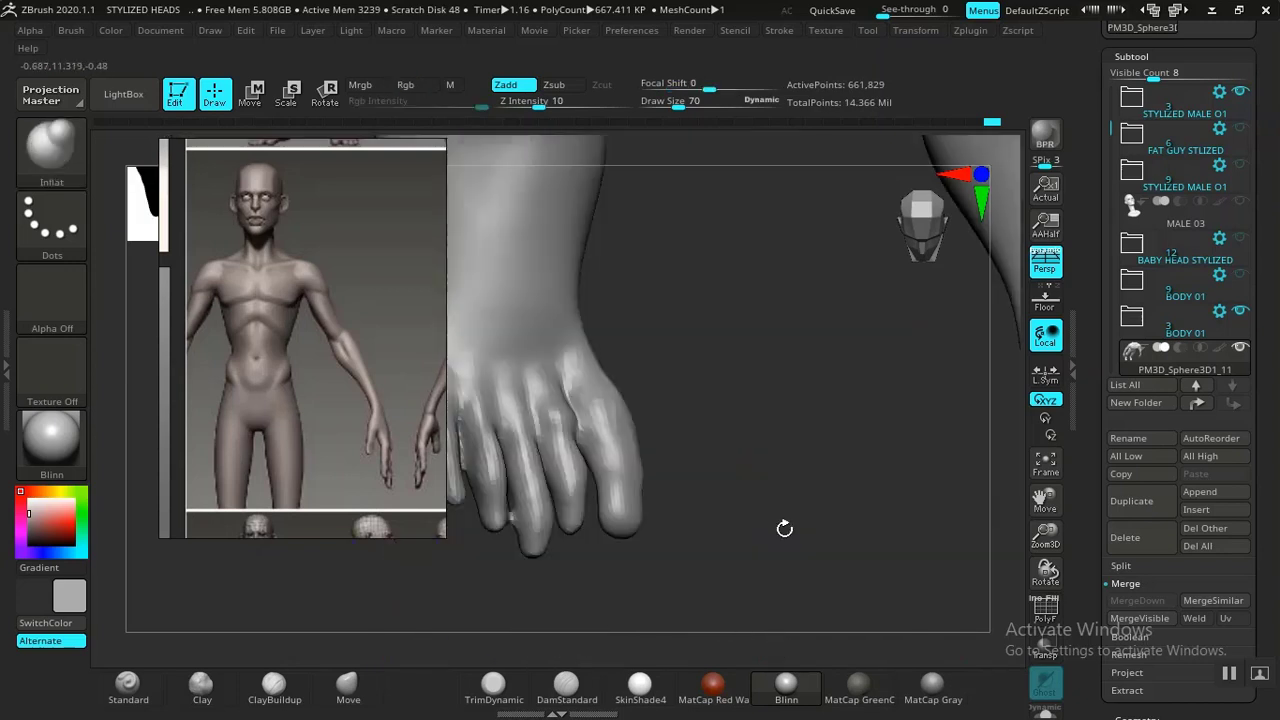
pyautogui.moveTo(576, 412)
pyautogui.keyDown('shift'); pyautogui.mouseDown()
pyautogui.moveTo(566, 457)
pyautogui.moveTo(653, 459)
pyautogui.mouseUp(); pyautogui.keyUp('shift')
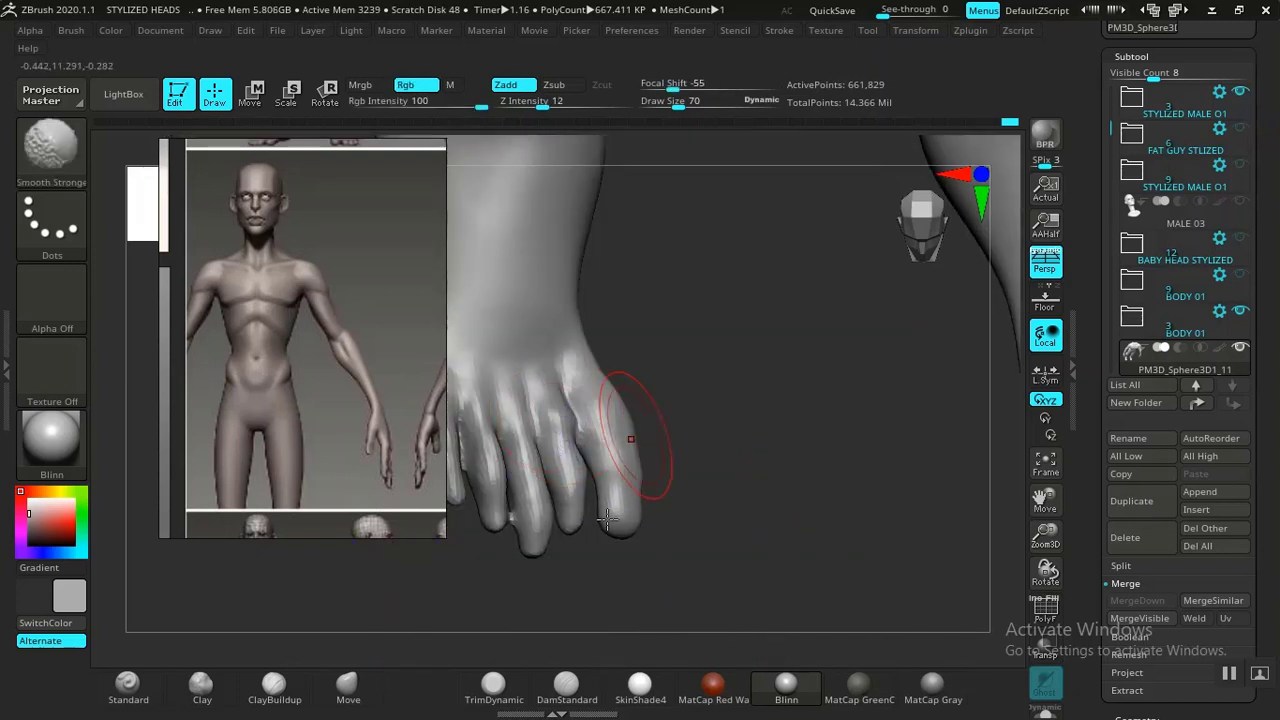
# Isolate the big toe to examine its shape up close, and show the full body mesh again
pyautogui.moveTo(720, 489)
pyautogui.mouseDown()
pyautogui.moveTo(752, 270)
pyautogui.moveTo(796, 186)
pyautogui.moveTo(764, 286)
pyautogui.moveTo(828, 471)
pyautogui.moveTo(710, 306)
pyautogui.mouseUp()
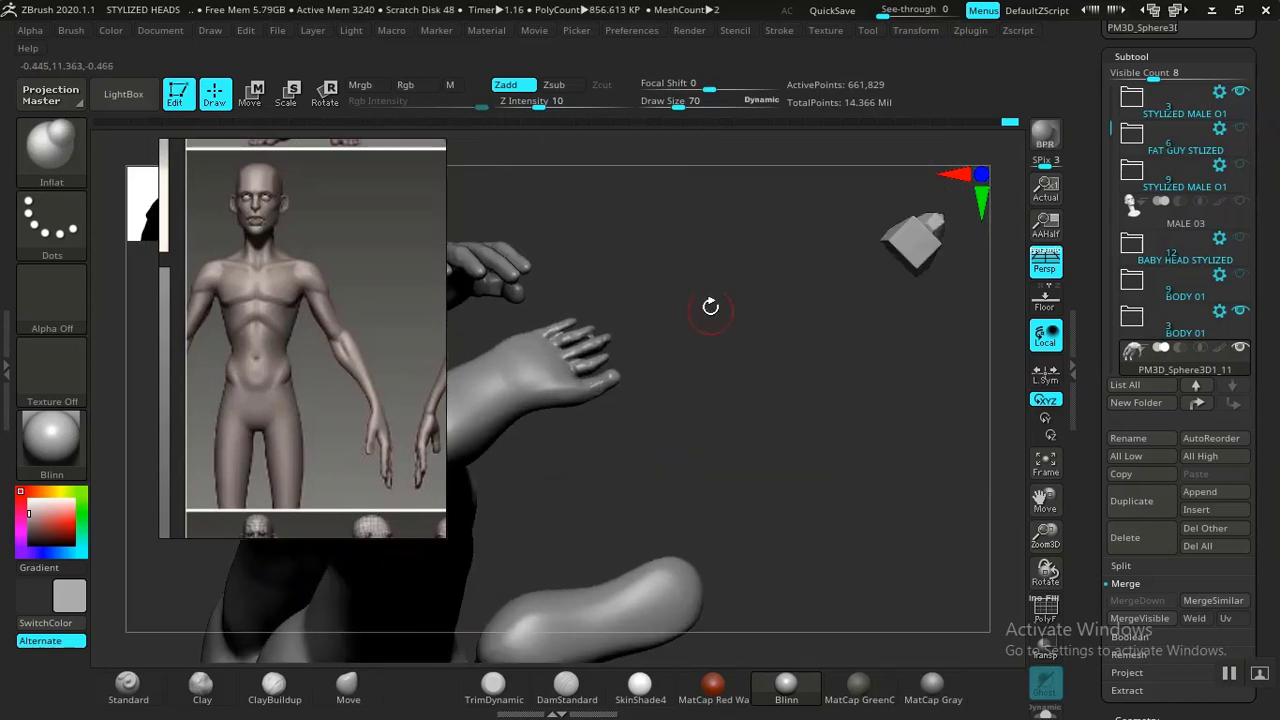
pyautogui.keyDown('ctrl'); pyautogui.keyDown('shift'); pyautogui.click(611, 379); pyautogui.keyUp('shift'); pyautogui.keyUp('ctrl')
pyautogui.keyDown('ctrl'); pyautogui.click(809, 375); pyautogui.keyUp('ctrl')
pyautogui.keyDown('ctrl'); pyautogui.click(823, 366); pyautogui.keyUp('ctrl')
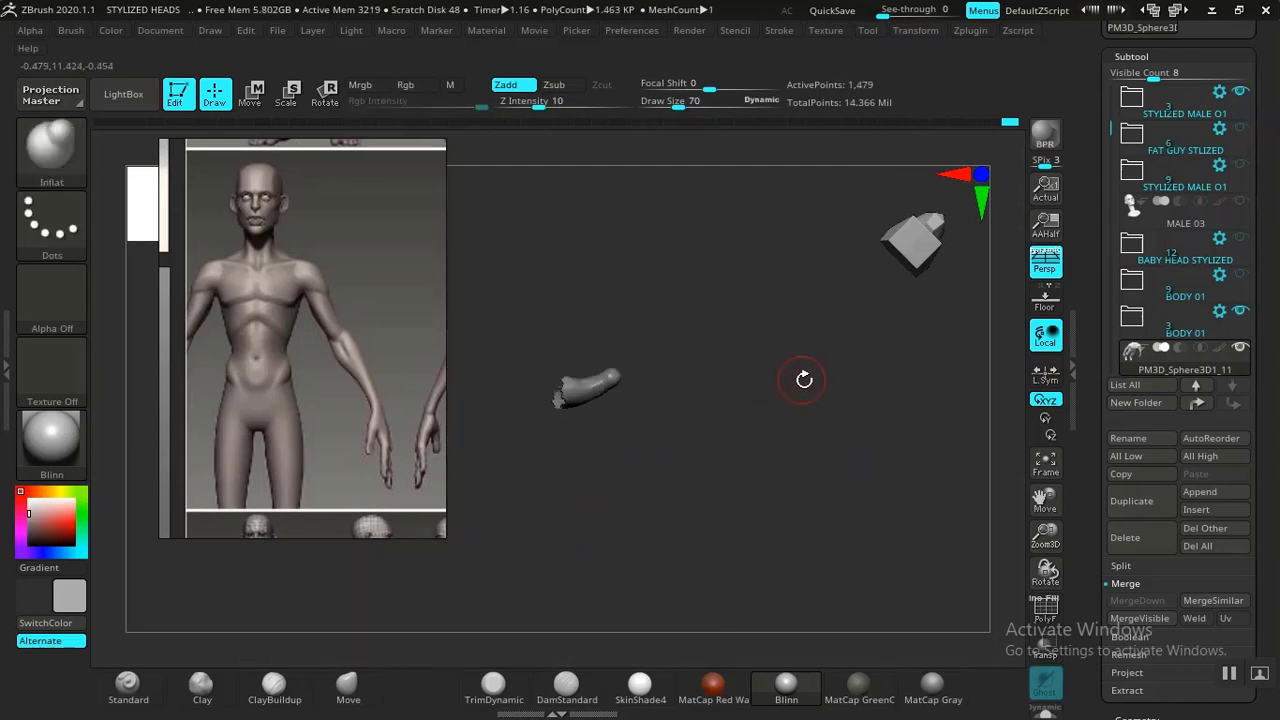
pyautogui.press('f')
pyautogui.press('f')
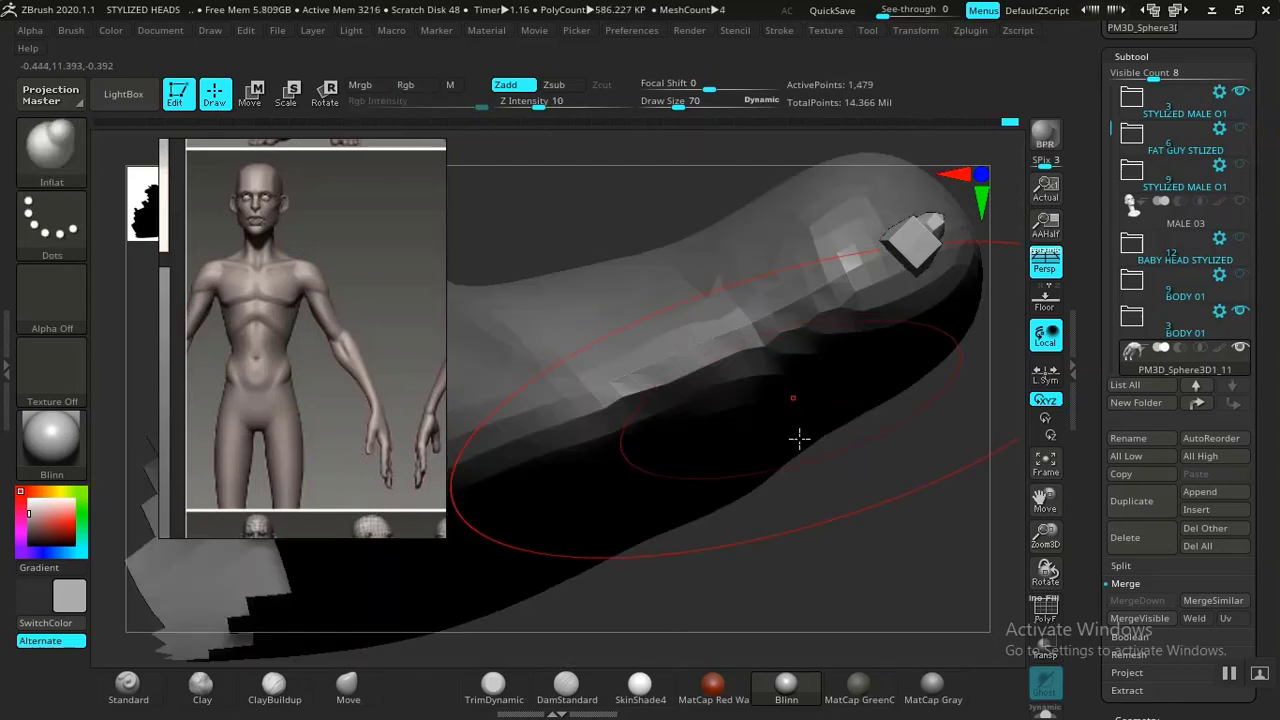
pyautogui.press('f')
pyautogui.keyDown('alt'); pyautogui.moveTo(851, 546); pyautogui.dragTo(985, 672); pyautogui.keyUp('alt')
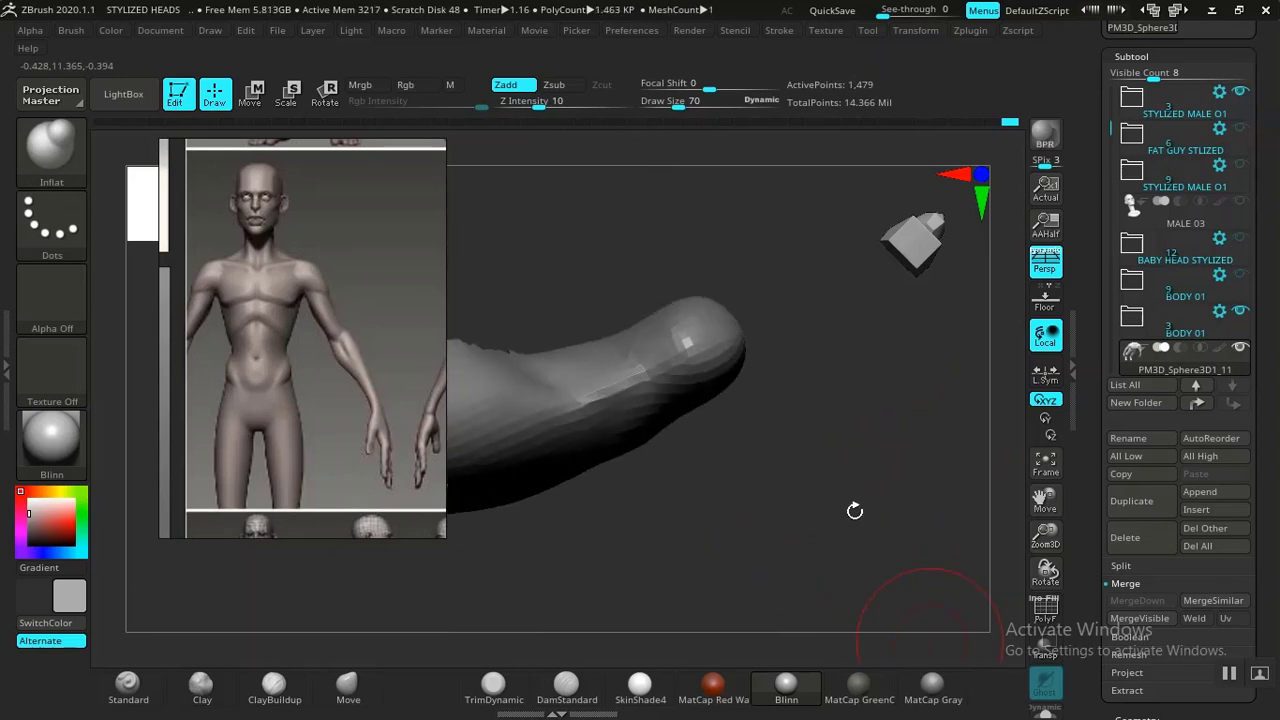
pyautogui.keyDown('ctrl'); pyautogui.keyDown('shift'); pyautogui.click(835, 447); pyautogui.keyUp('shift'); pyautogui.keyUp('ctrl')
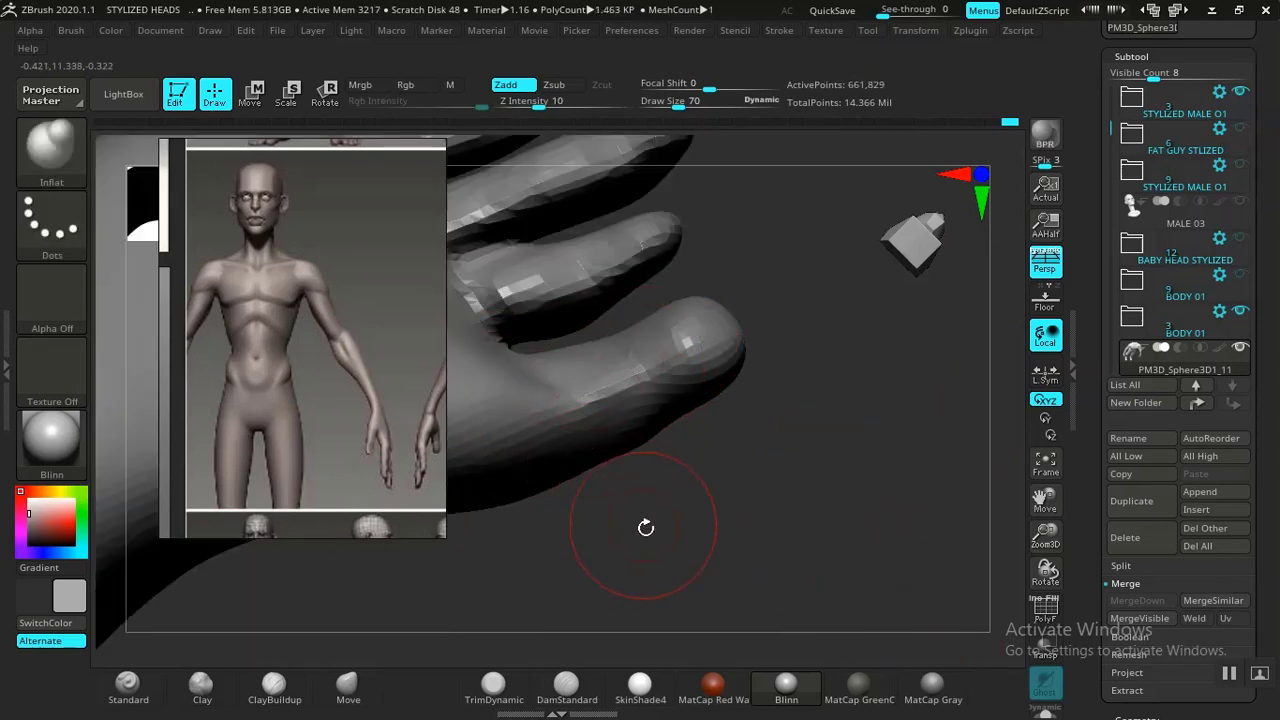
# Inflate and smooth the underside of the big toe and the adjoining second toe, undoing an unwanted stroke
pyautogui.keyDown('alt'); pyautogui.moveTo(644, 550); pyautogui.dragTo(680, 417); pyautogui.keyUp('alt')
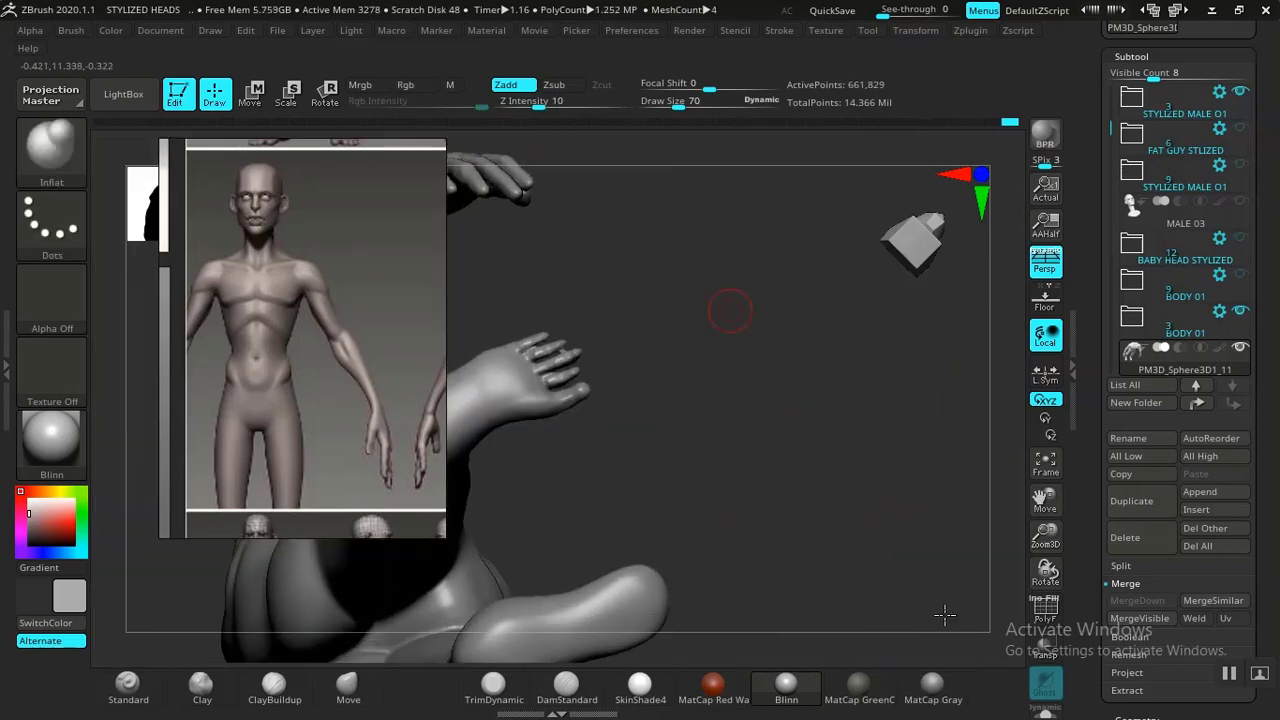
pyautogui.moveTo(721, 375); pyautogui.dragTo(683, 406)
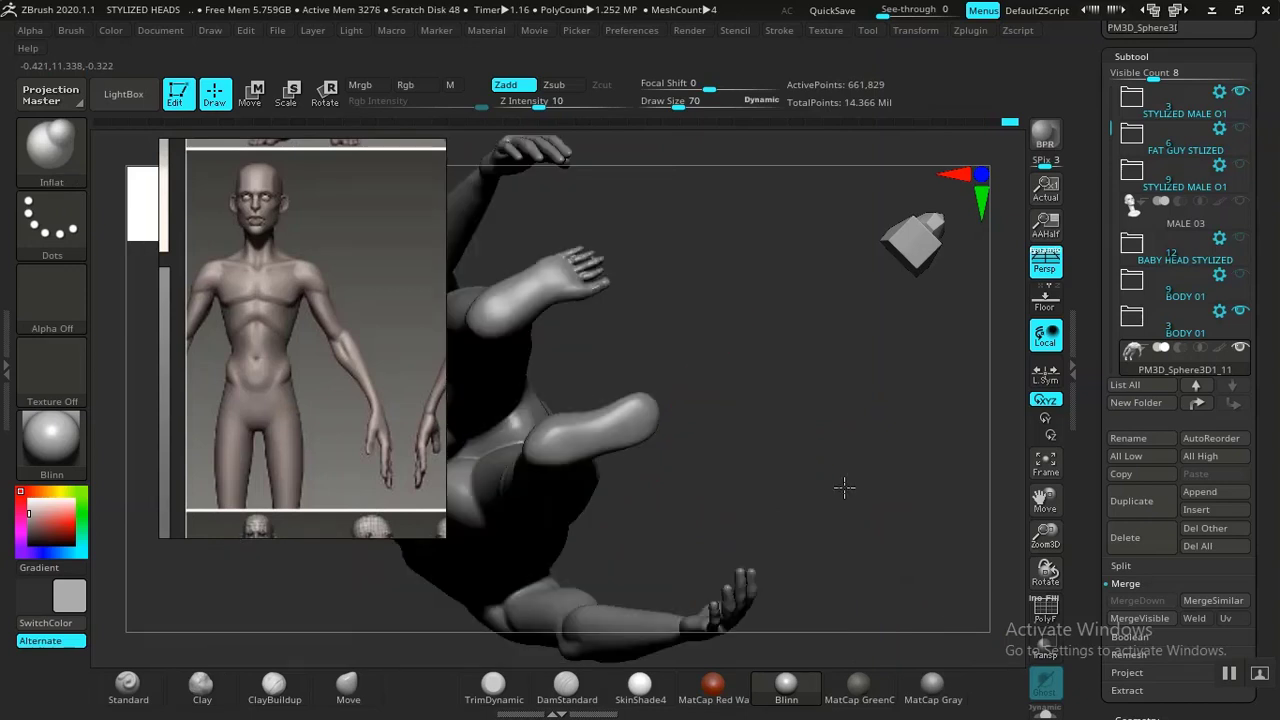
pyautogui.keyDown('alt'); pyautogui.moveTo(905, 561); pyautogui.dragTo(779, 371); pyautogui.keyUp('alt')
pyautogui.keyDown('alt'); pyautogui.moveTo(731, 501); pyautogui.dragTo(787, 343); pyautogui.keyUp('alt')
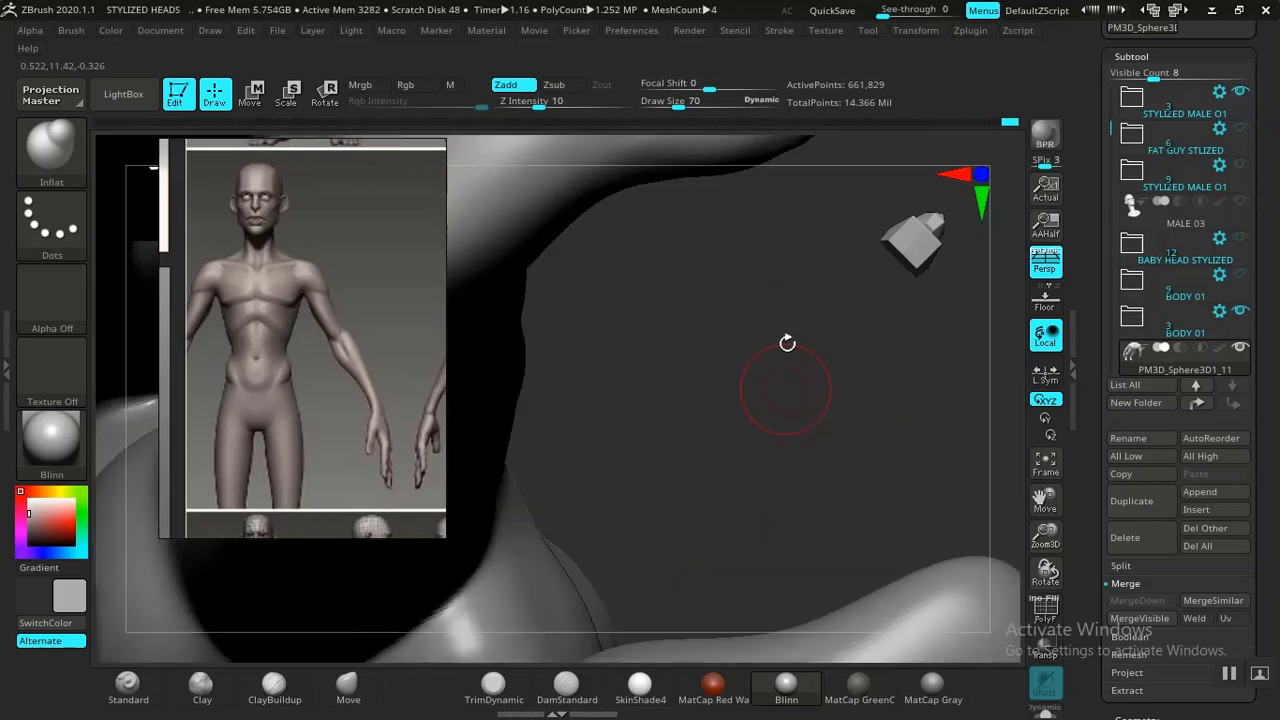
pyautogui.moveTo(734, 597); pyautogui.dragTo(705, 561)
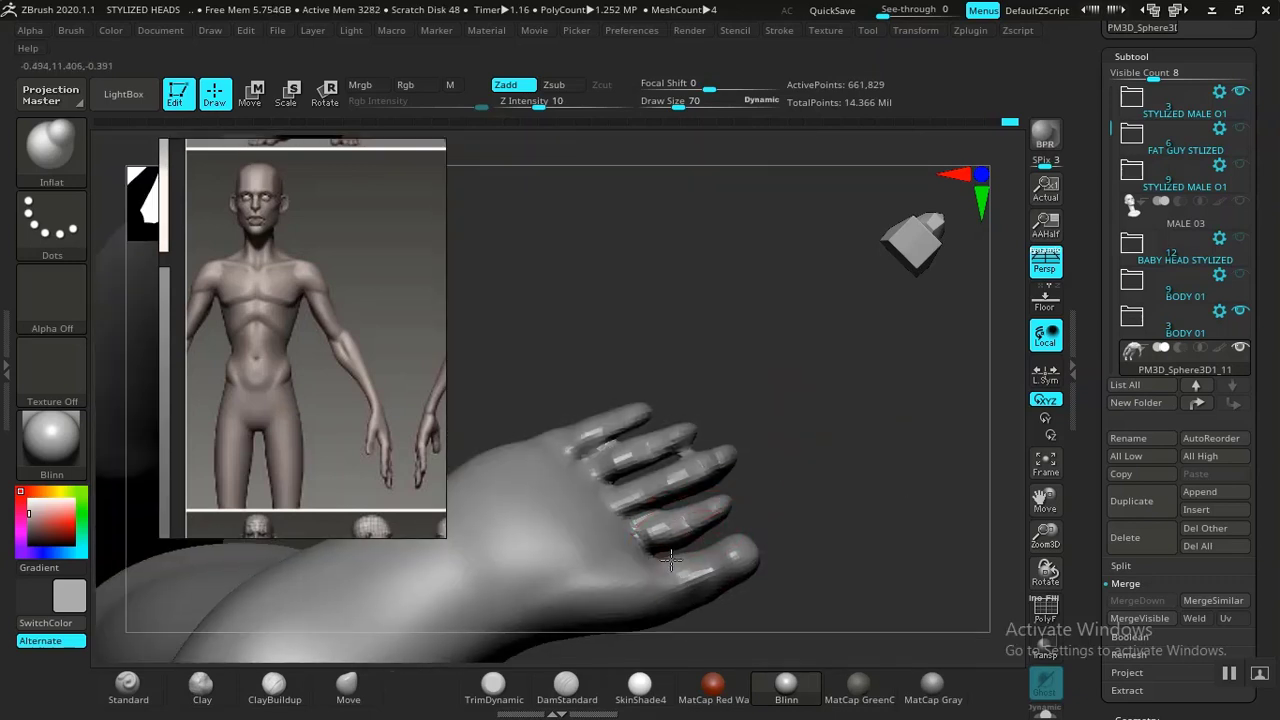
pyautogui.press('ctrl')
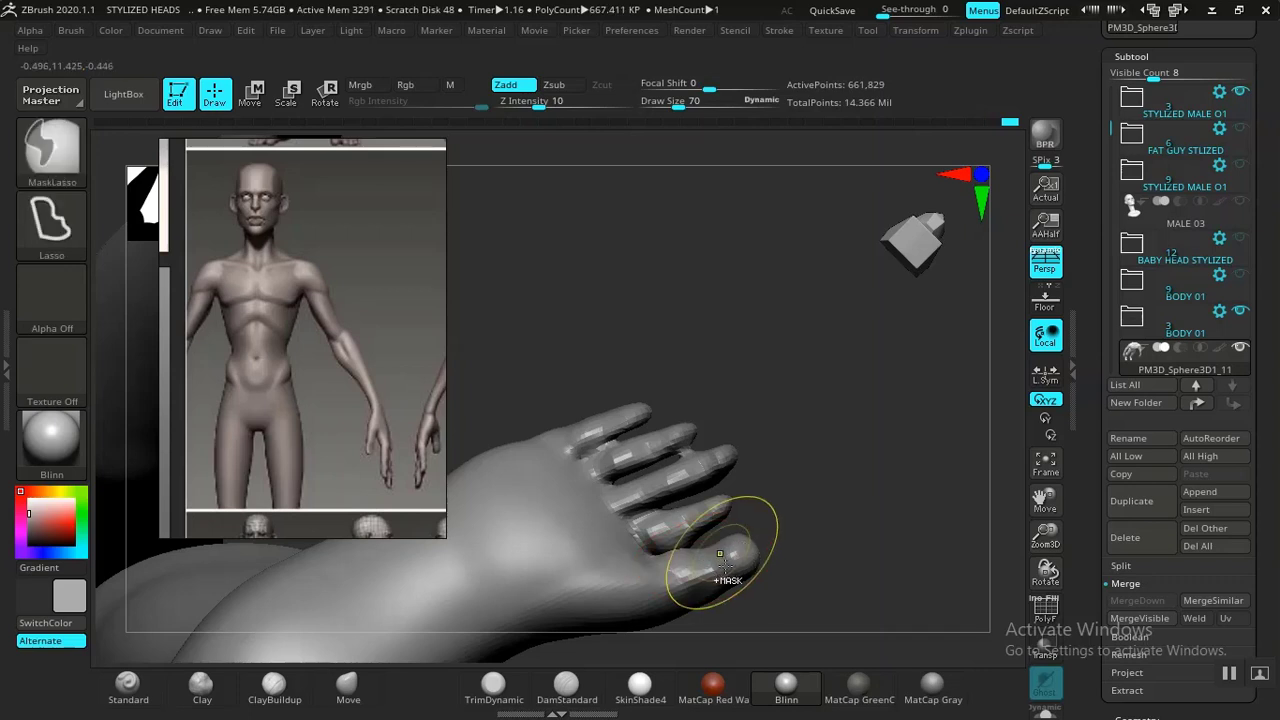
pyautogui.hotkey('ctrl', 'z')
pyautogui.moveTo(697, 573); pyautogui.dragTo(691, 564)
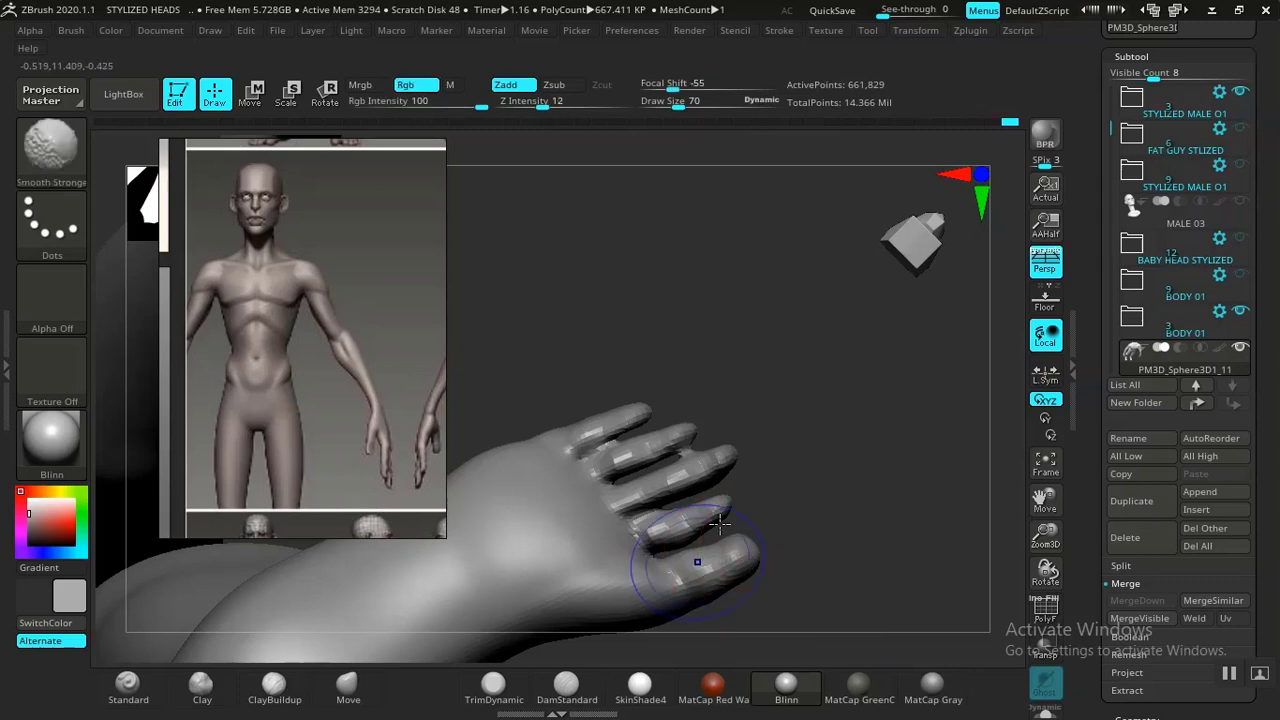
pyautogui.keyDown('shift'); pyautogui.moveTo(698, 563); pyautogui.dragTo(716, 522); pyautogui.keyUp('shift')
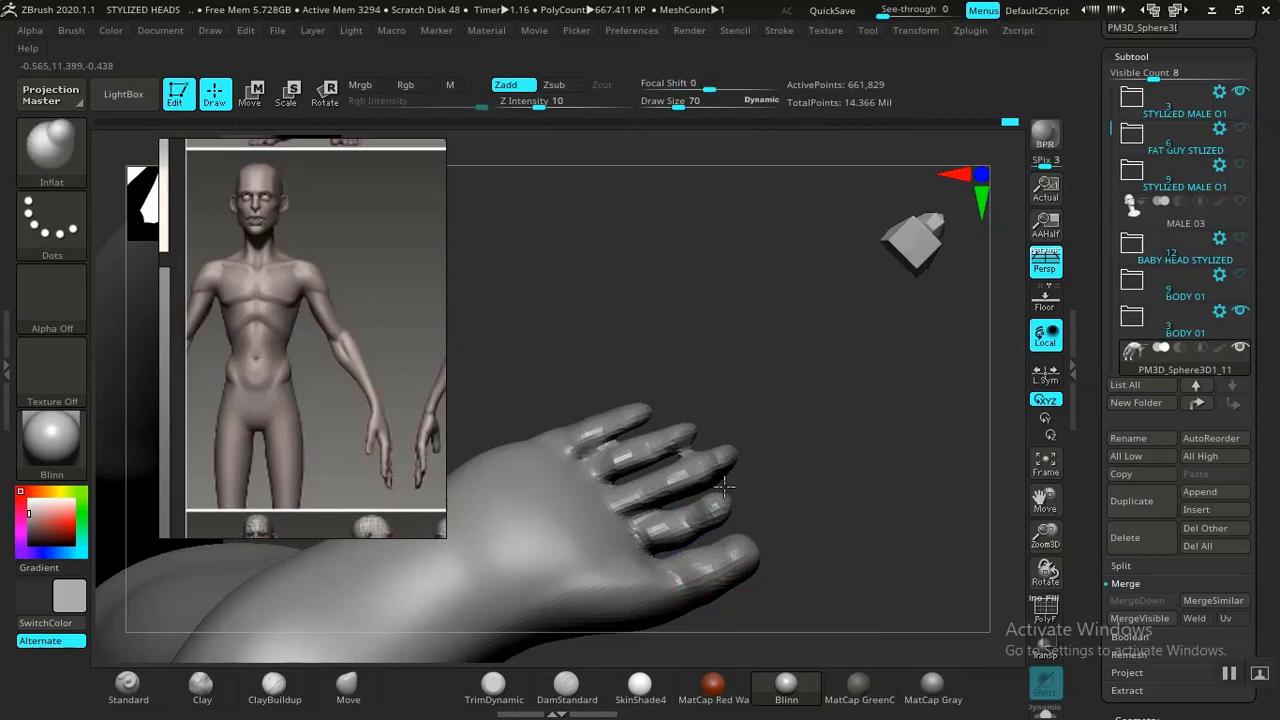
# Isolate the middle toe by hiding the rest of the body, and frame it close up
pyautogui.moveTo(783, 466)
pyautogui.mouseDown()
pyautogui.moveTo(783, 494)
pyautogui.moveTo(621, 264)
pyautogui.moveTo(636, 267)
pyautogui.mouseUp()
pyautogui.moveTo(699, 356)
pyautogui.mouseDown()
pyautogui.moveTo(628, 334)
pyautogui.moveTo(717, 375)
pyautogui.mouseUp()
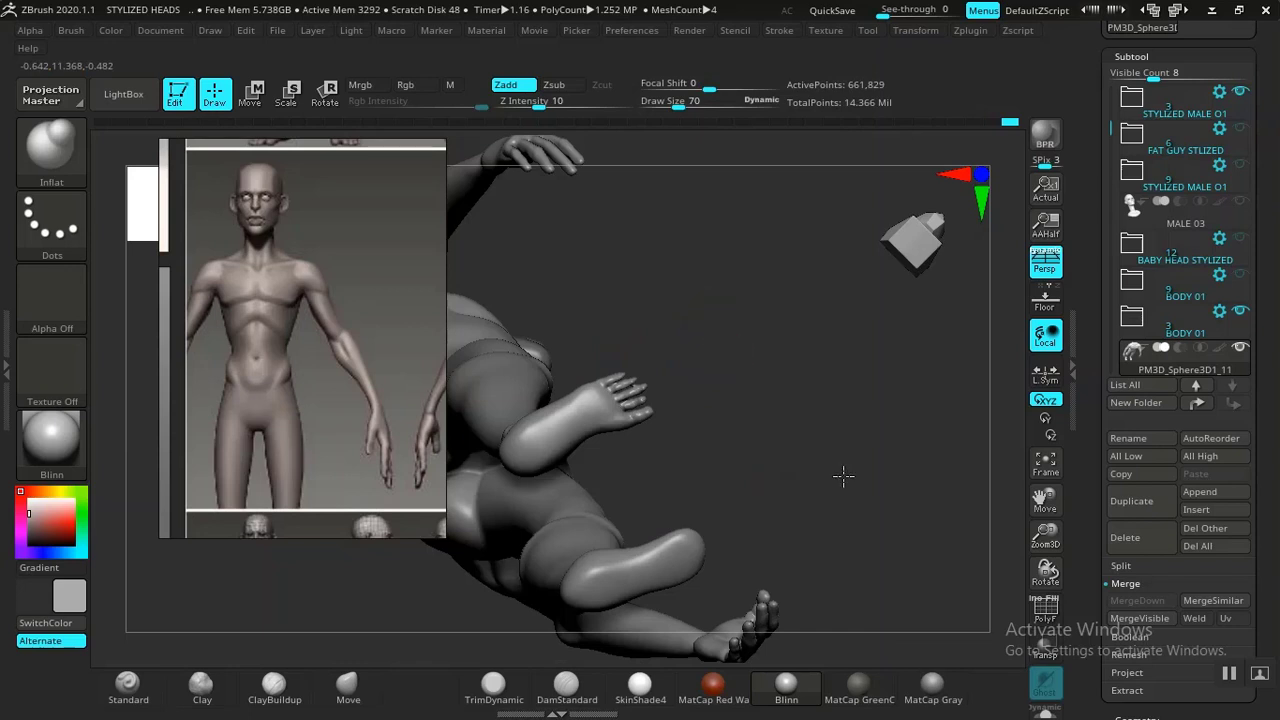
pyautogui.moveTo(843, 476); pyautogui.dragTo(691, 288)
pyautogui.moveTo(792, 362); pyautogui.dragTo(795, 357)
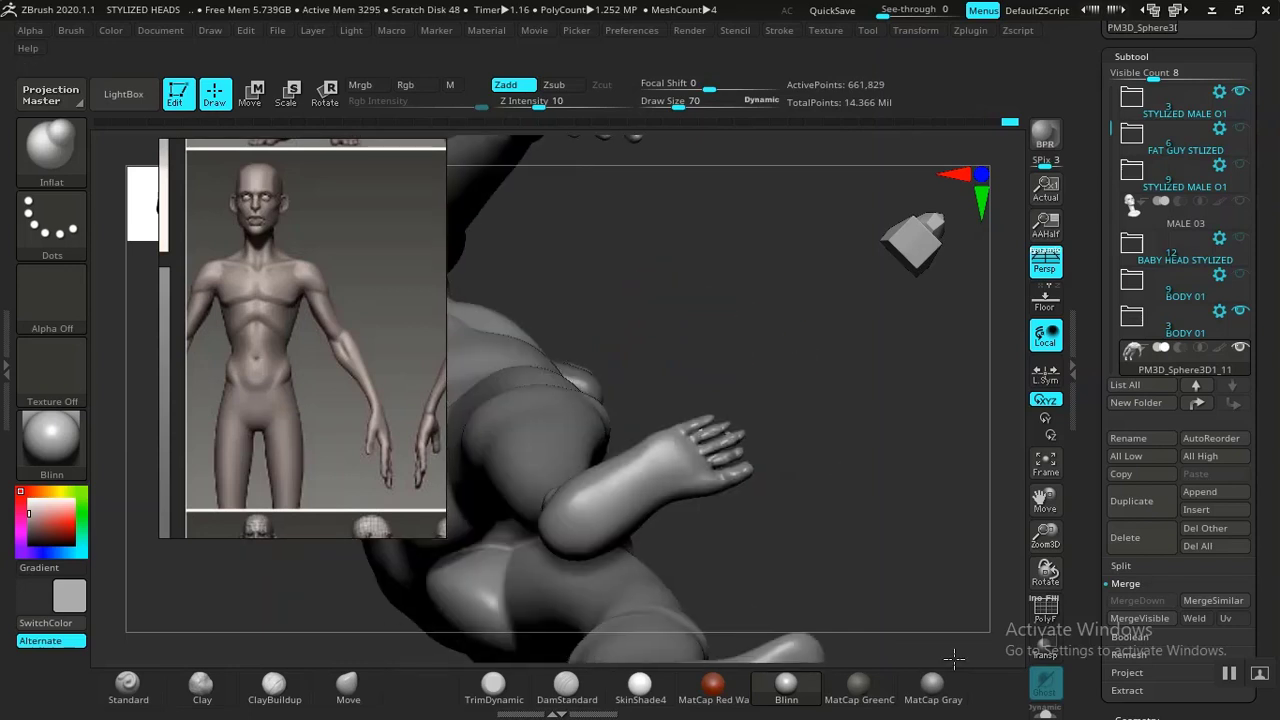
pyautogui.moveTo(954, 658); pyautogui.dragTo(687, 261)
pyautogui.moveTo(776, 452); pyautogui.dragTo(921, 628)
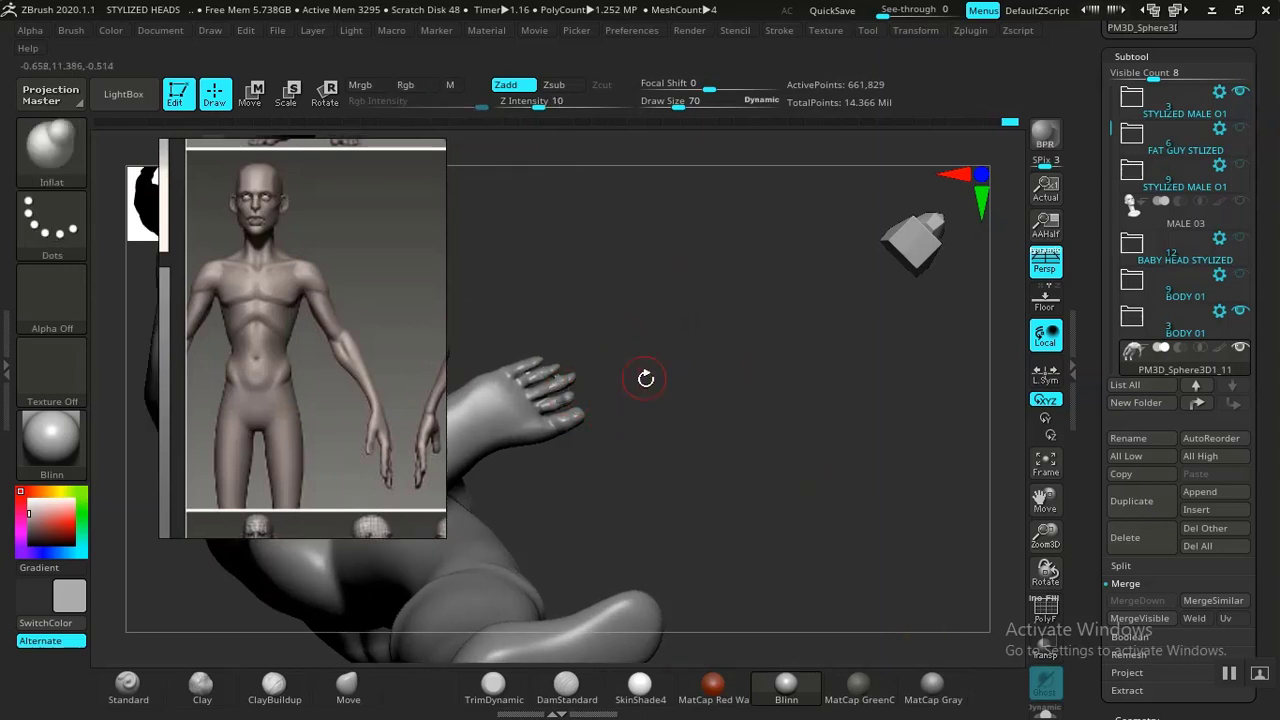
pyautogui.keyDown('ctrl'); pyautogui.keyDown('shift'); pyautogui.click(558, 388); pyautogui.keyUp('shift'); pyautogui.keyUp('ctrl')
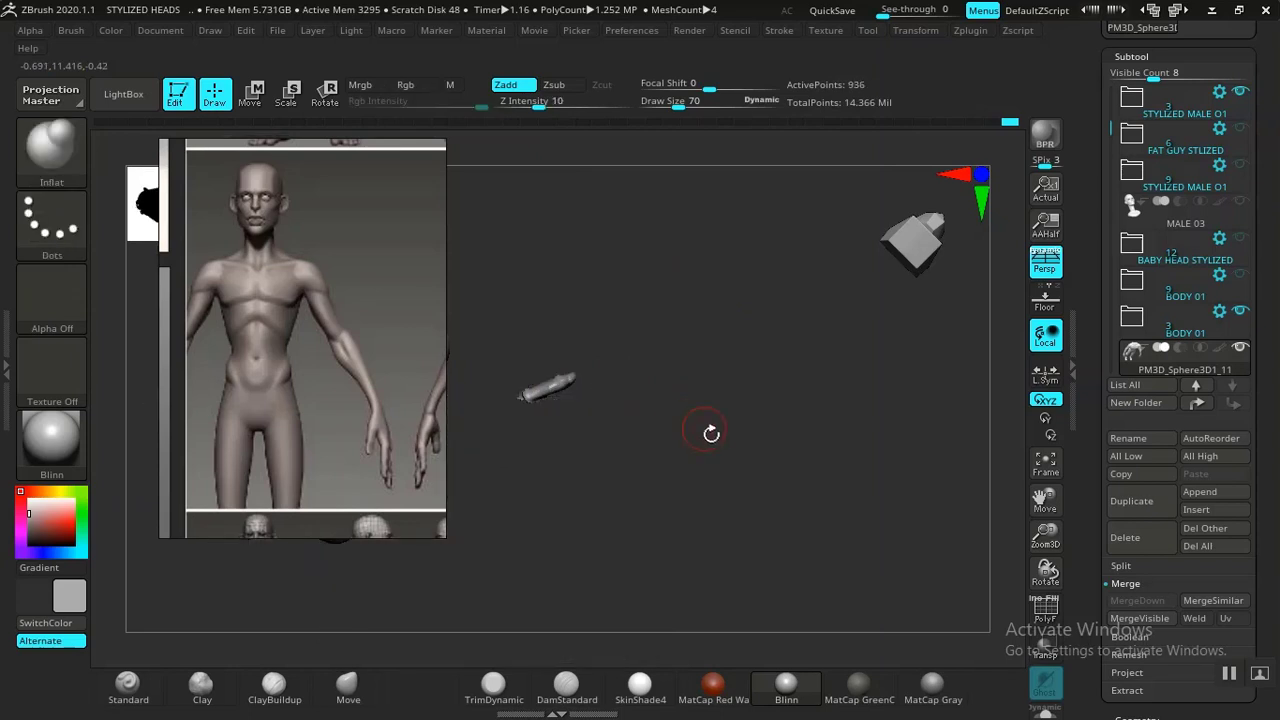
pyautogui.moveTo(729, 426); pyautogui.dragTo(852, 502)
pyautogui.press('f')
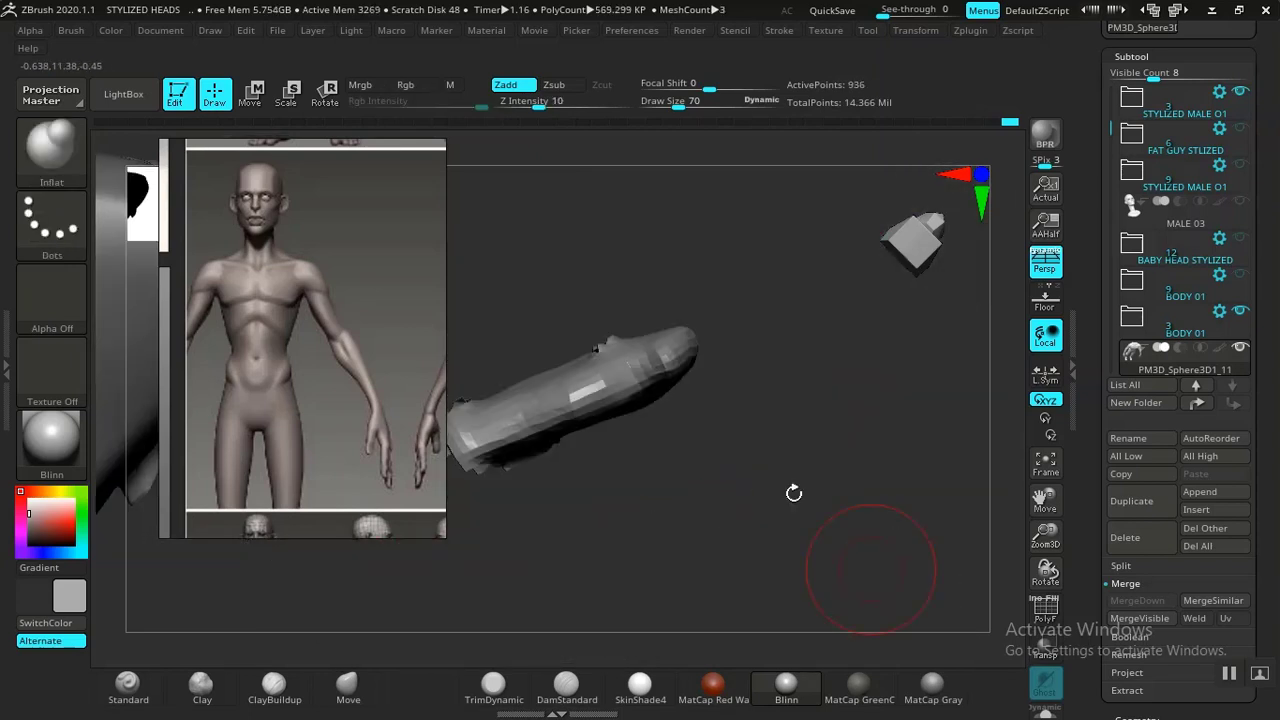
pyautogui.keyDown('alt'); pyautogui.moveTo(799, 456); pyautogui.dragTo(799, 494); pyautogui.keyUp('alt')
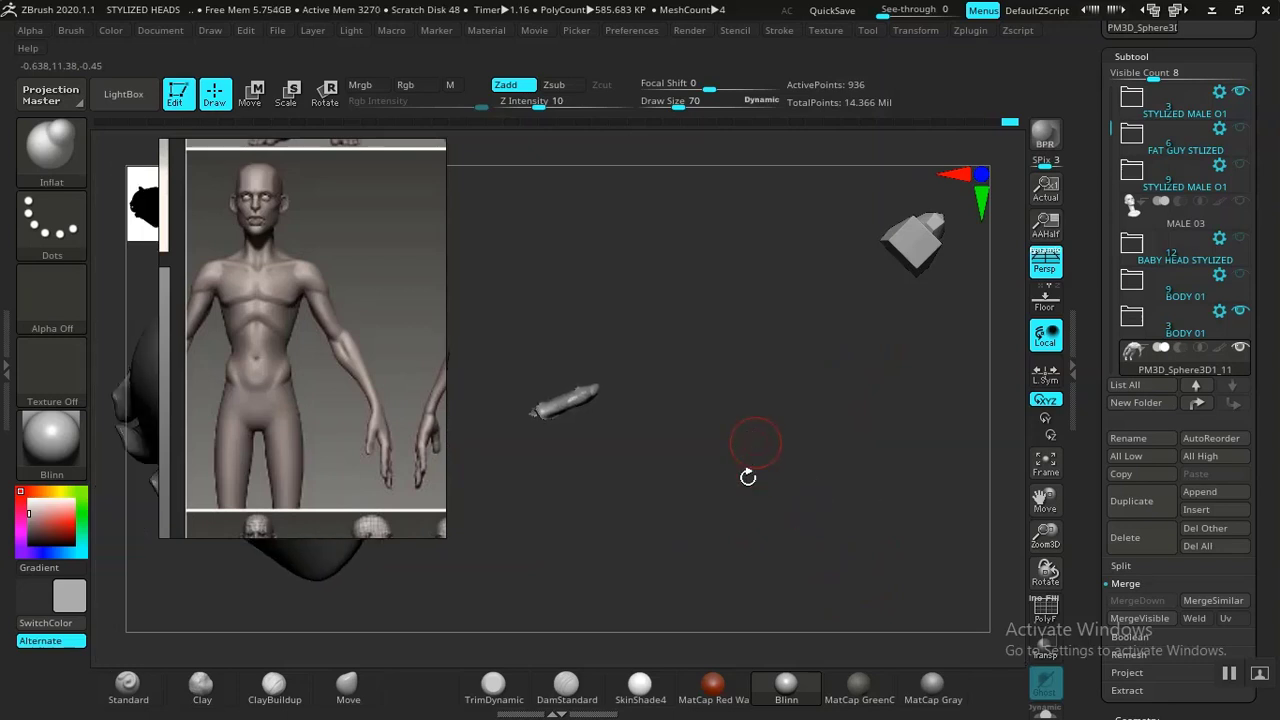
pyautogui.moveTo(752, 481); pyautogui.dragTo(778, 453)
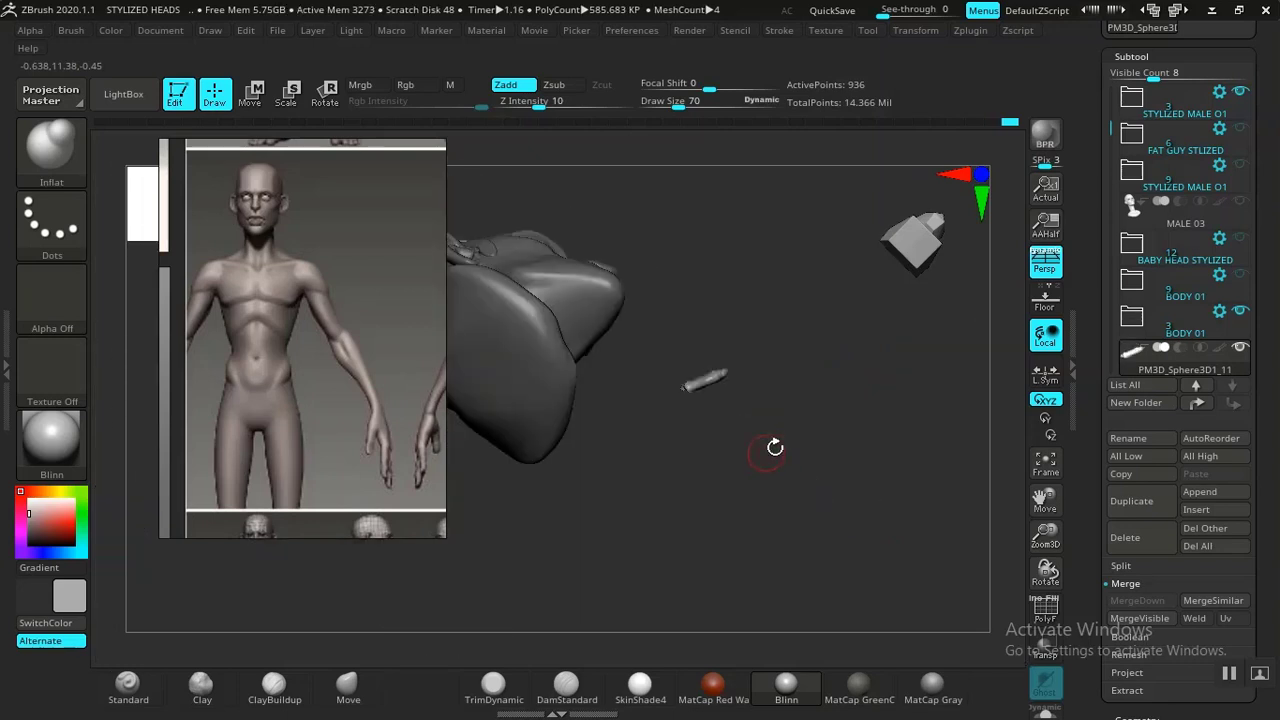
pyautogui.press('f')
pyautogui.keyDown('alt'); pyautogui.moveTo(823, 523); pyautogui.dragTo(1120, 716); pyautogui.keyUp('alt')
pyautogui.keyDown('alt'); pyautogui.moveTo(676, 462); pyautogui.dragTo(803, 509); pyautogui.keyUp('alt')
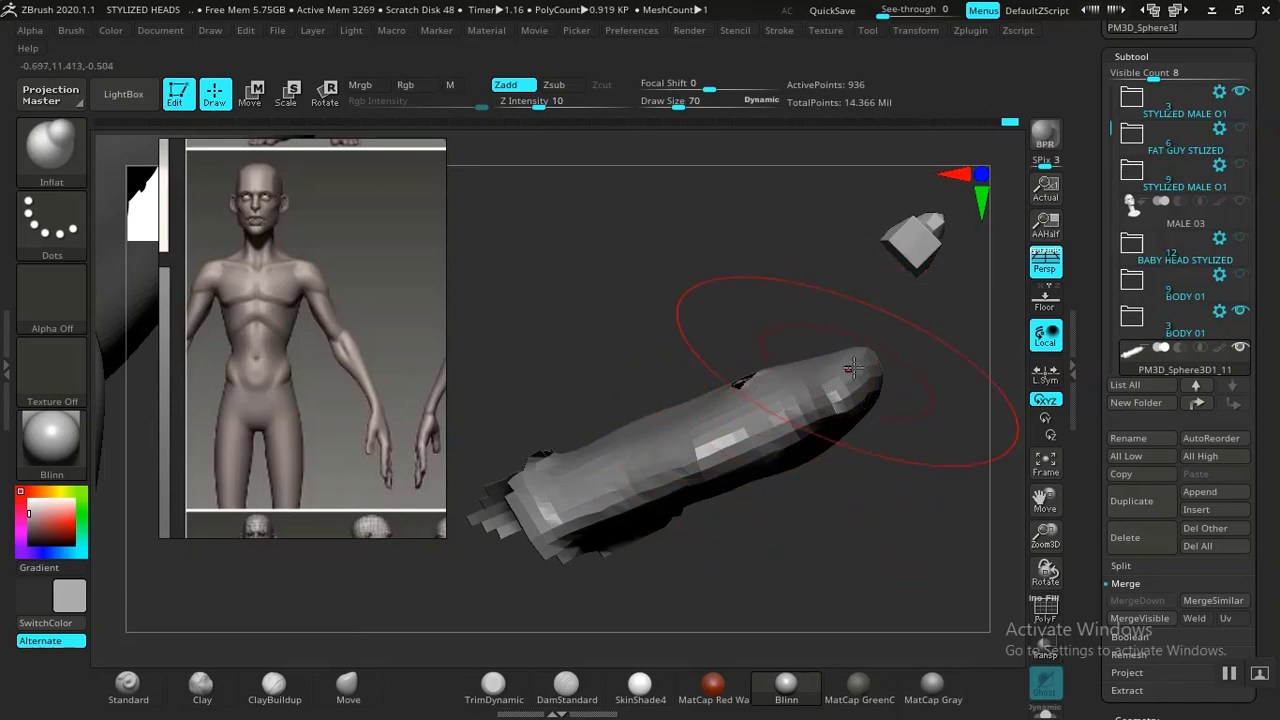
# Smooth the isolated middle toe, nudge its tip inward with the Move brush, and unhide the rest of the body
pyautogui.press('shift')
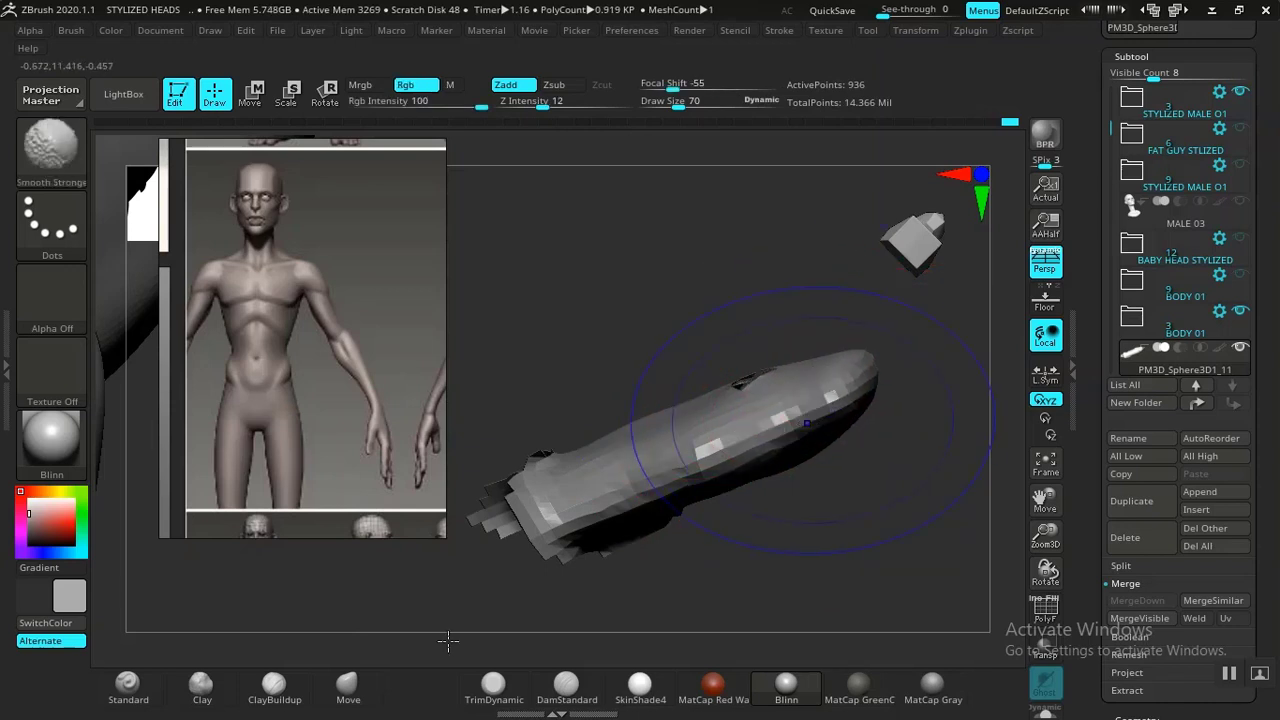
pyautogui.click(347, 685)
pyautogui.moveTo(872, 382); pyautogui.dragTo(851, 374)
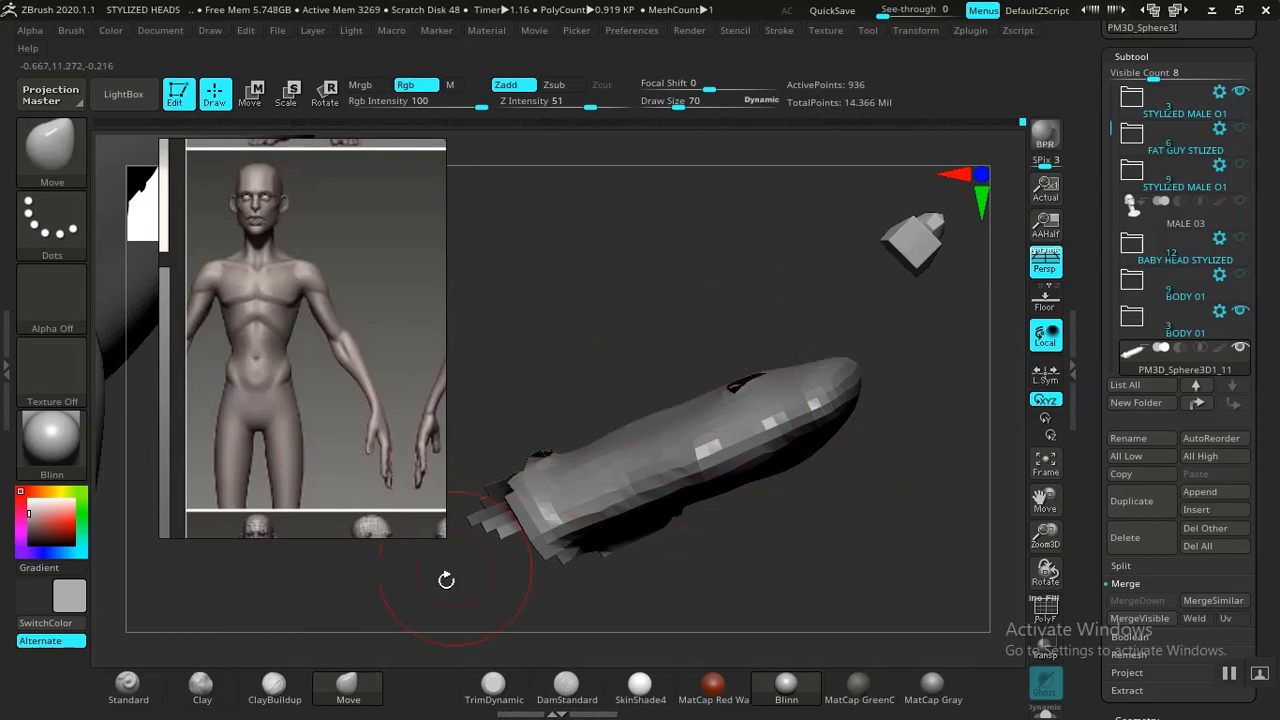
pyautogui.press('ctrl')
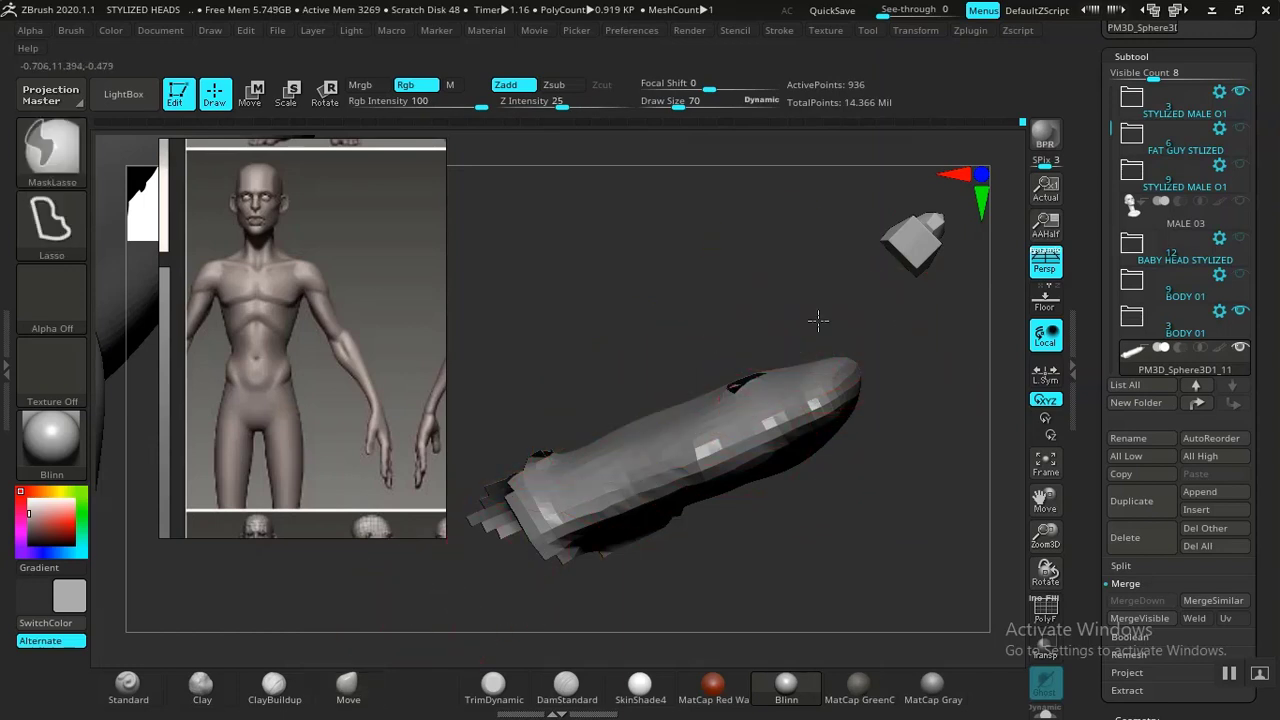
pyautogui.keyDown('ctrl'); pyautogui.keyDown('shift'); pyautogui.click(869, 521); pyautogui.keyUp('shift'); pyautogui.keyUp('ctrl')
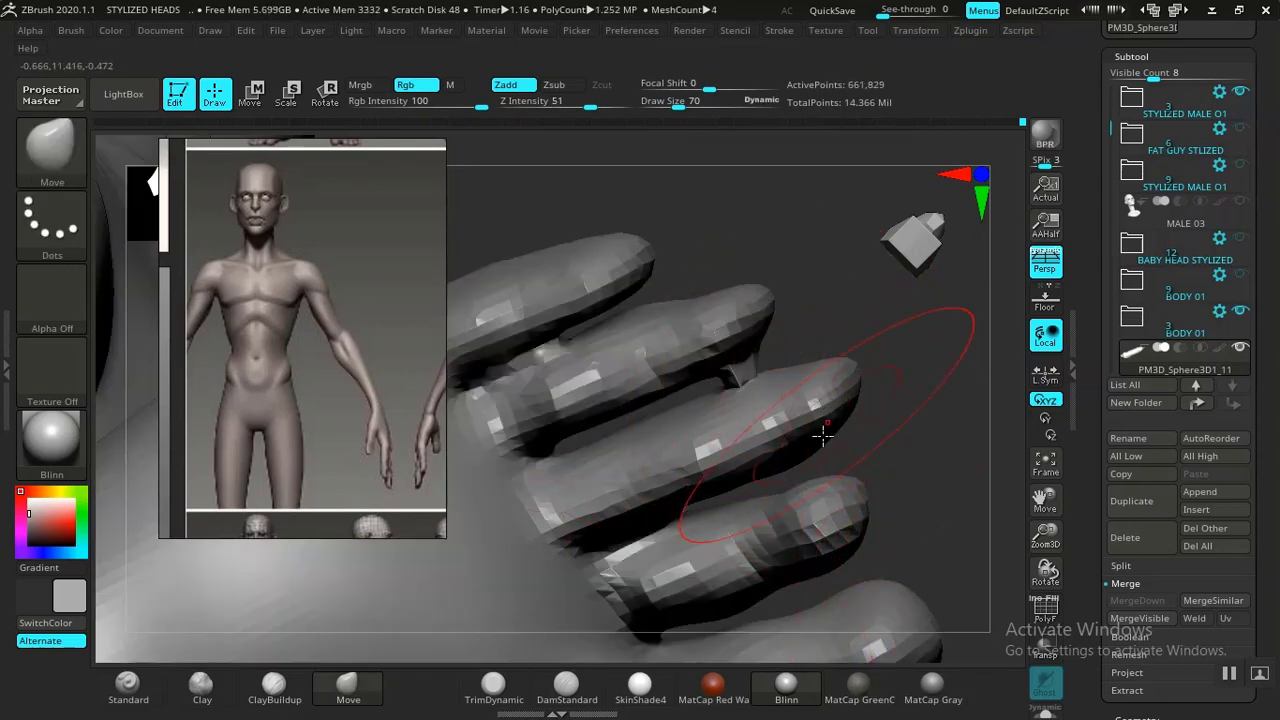
# Set the Move brush's draw size to 38 and reshape the tips of the toes into rounder pads
pyautogui.press('[')
pyautogui.press('[')
pyautogui.press('[')
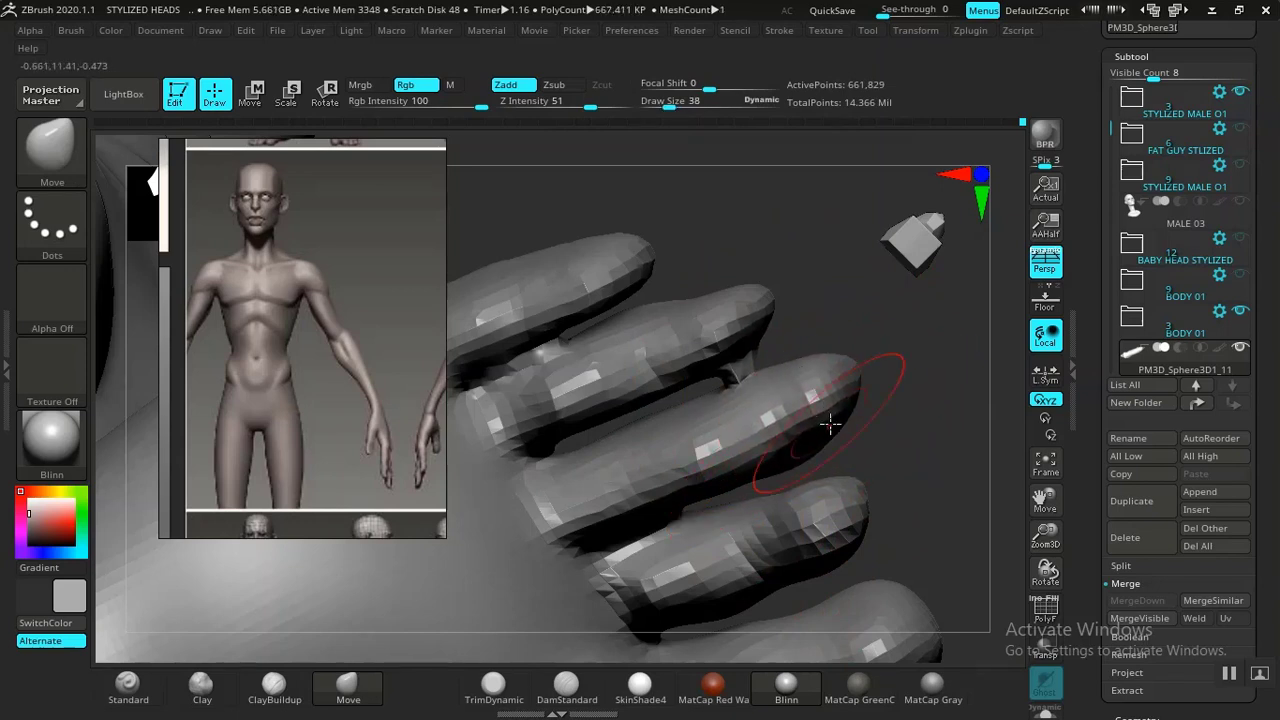
pyautogui.moveTo(832, 429); pyautogui.dragTo(814, 424)
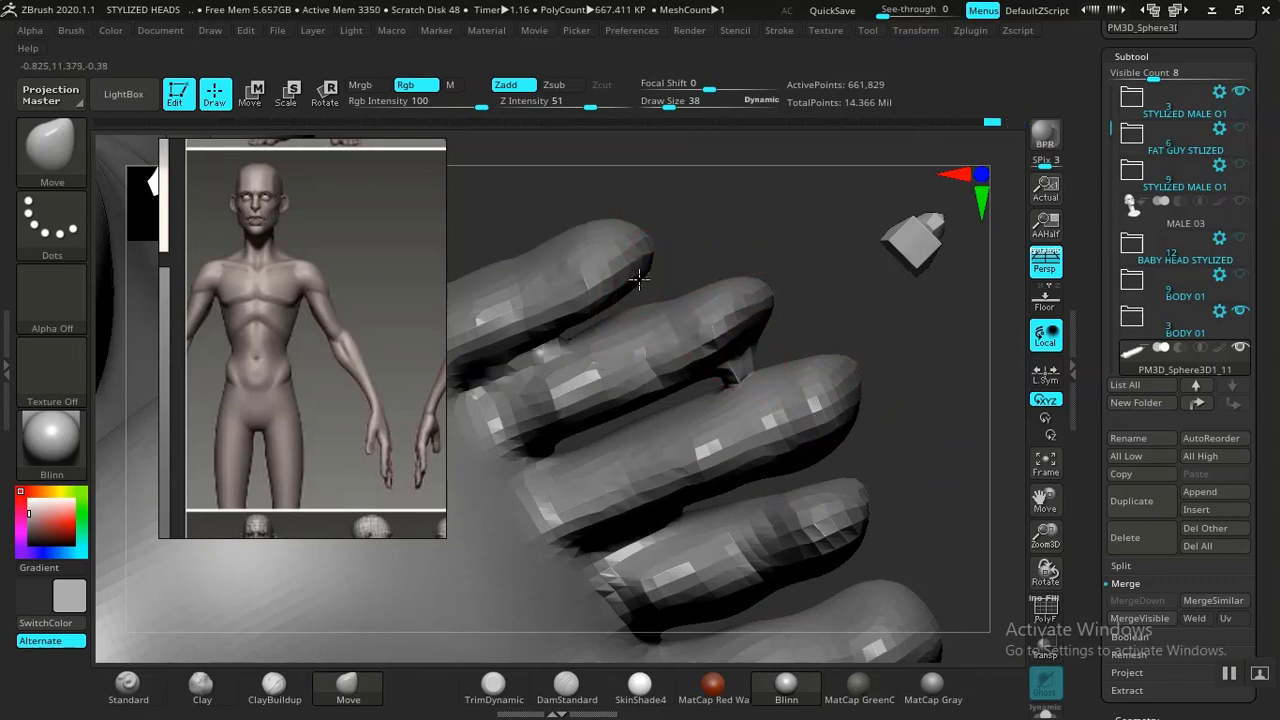
pyautogui.moveTo(638, 281); pyautogui.dragTo(704, 277)
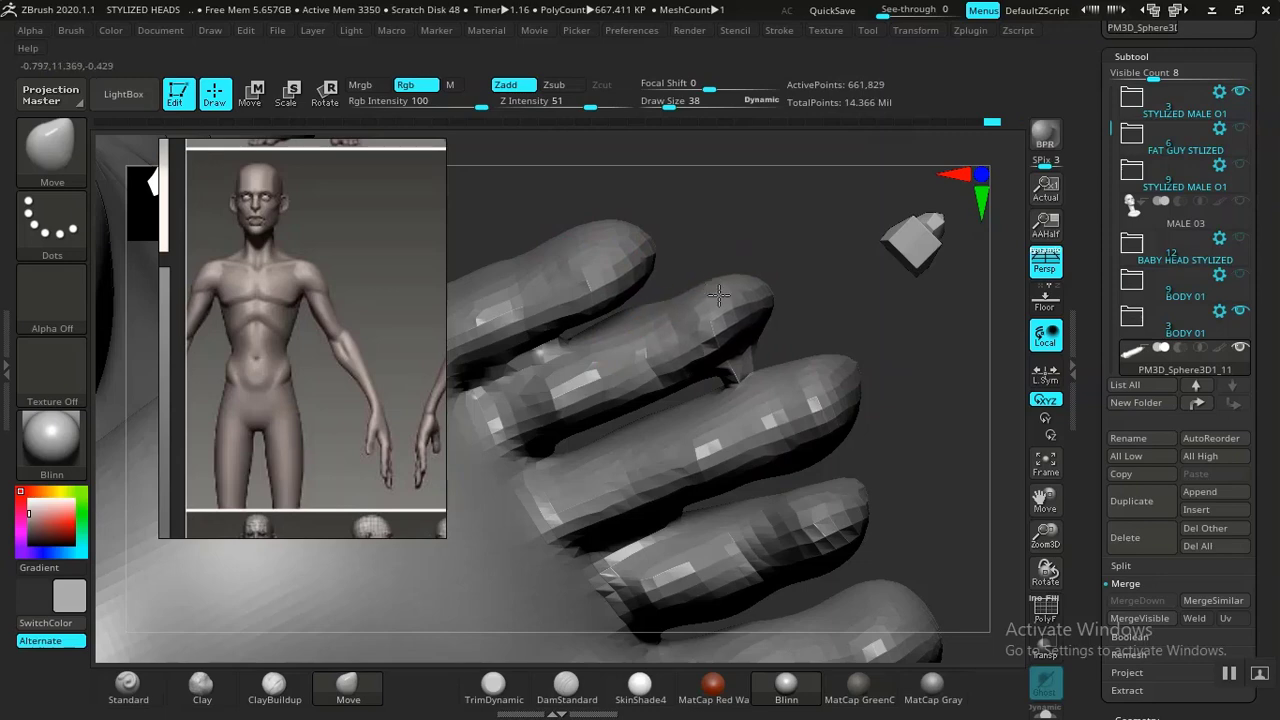
pyautogui.moveTo(928, 483); pyautogui.dragTo(770, 395)
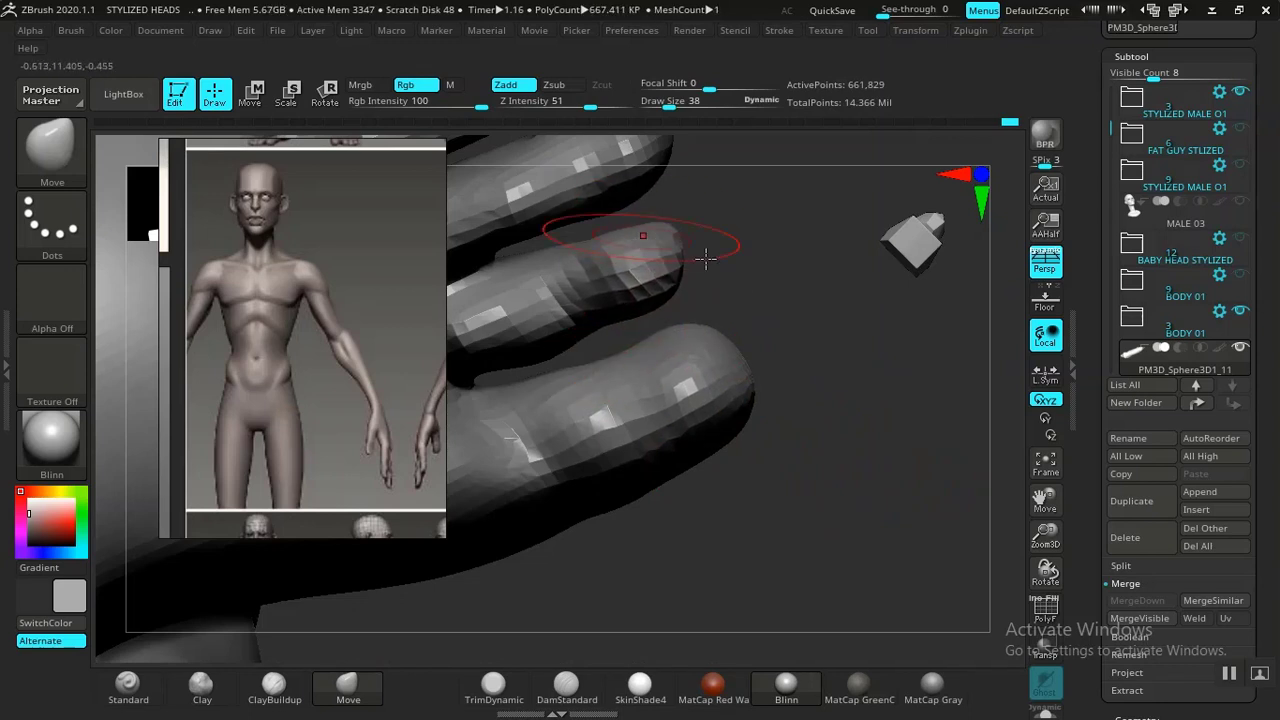
pyautogui.moveTo(760, 257); pyautogui.dragTo(735, 380)
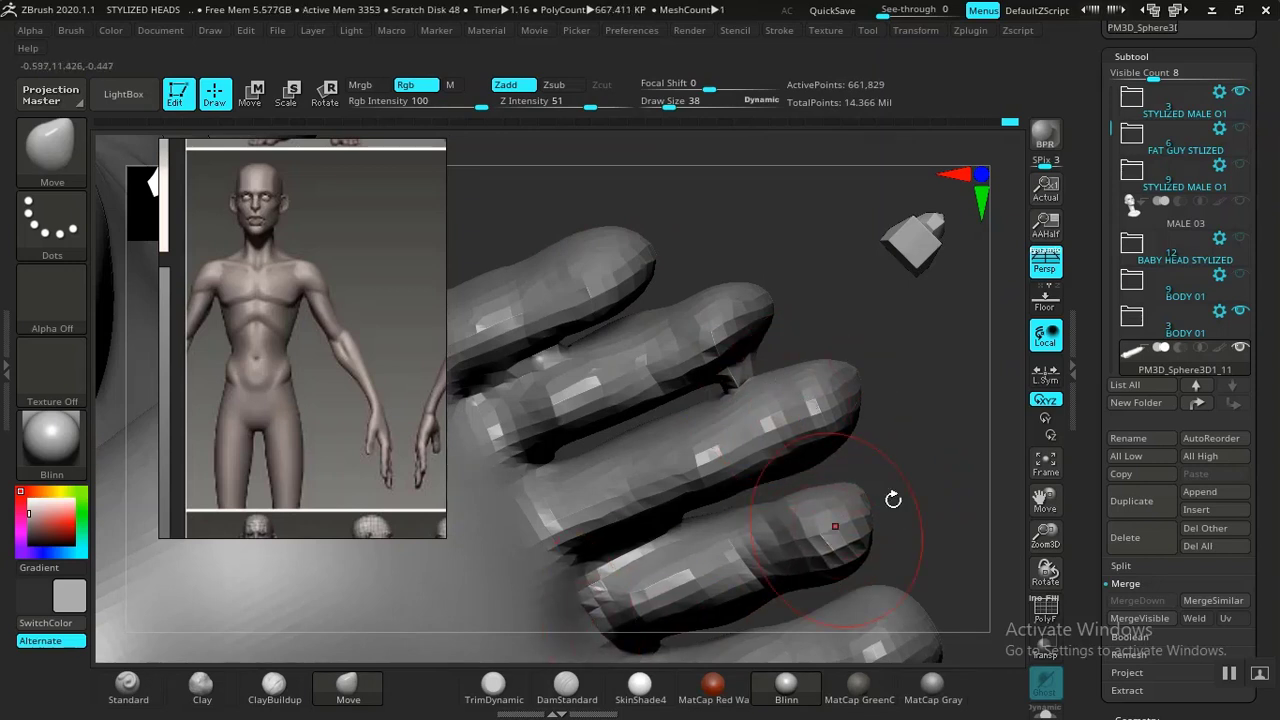
# Smooth and pull back the base of the big toe and the adjoining second toe on the sole with the Move brush
pyautogui.keyDown('alt'); pyautogui.moveTo(910, 451); pyautogui.dragTo(1003, 275); pyautogui.keyUp('alt')
pyautogui.keyDown('alt'); pyautogui.moveTo(731, 639); pyautogui.dragTo(716, 654); pyautogui.keyUp('alt')
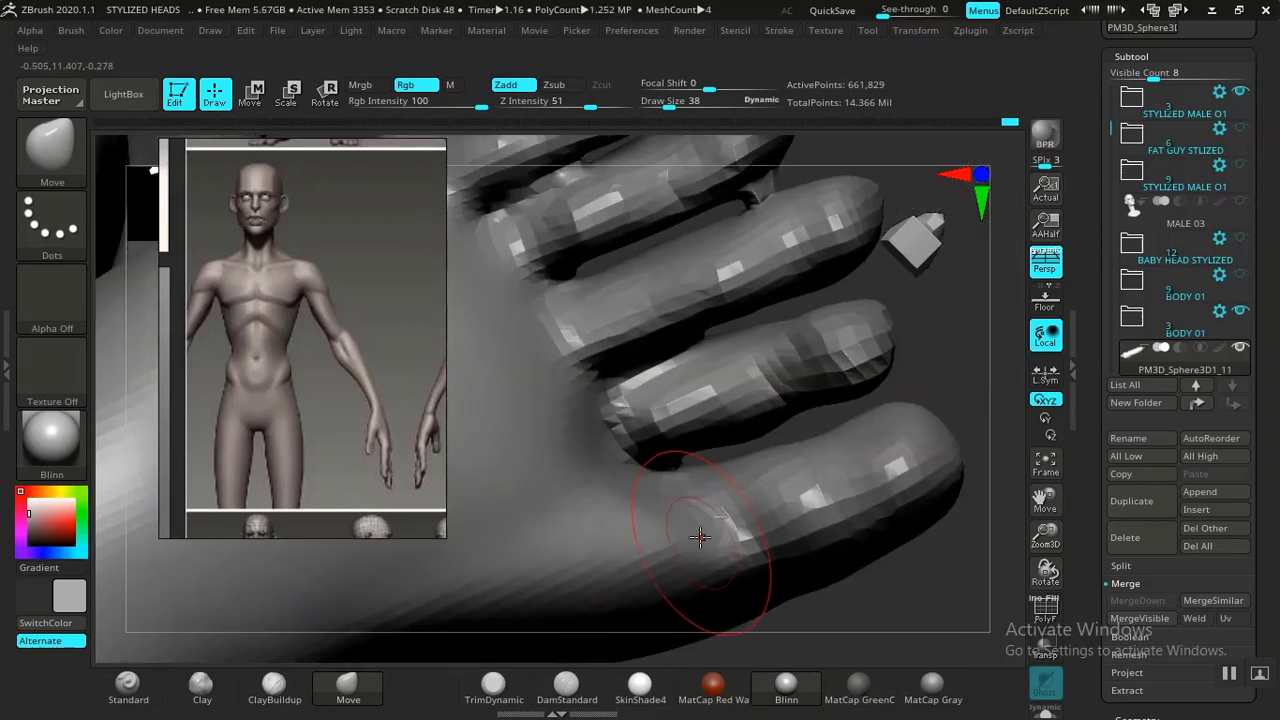
pyautogui.moveTo(652, 540)
pyautogui.keyDown('shift'); pyautogui.mouseDown()
pyautogui.moveTo(706, 524)
pyautogui.moveTo(695, 514)
pyautogui.mouseUp(); pyautogui.keyUp('shift')
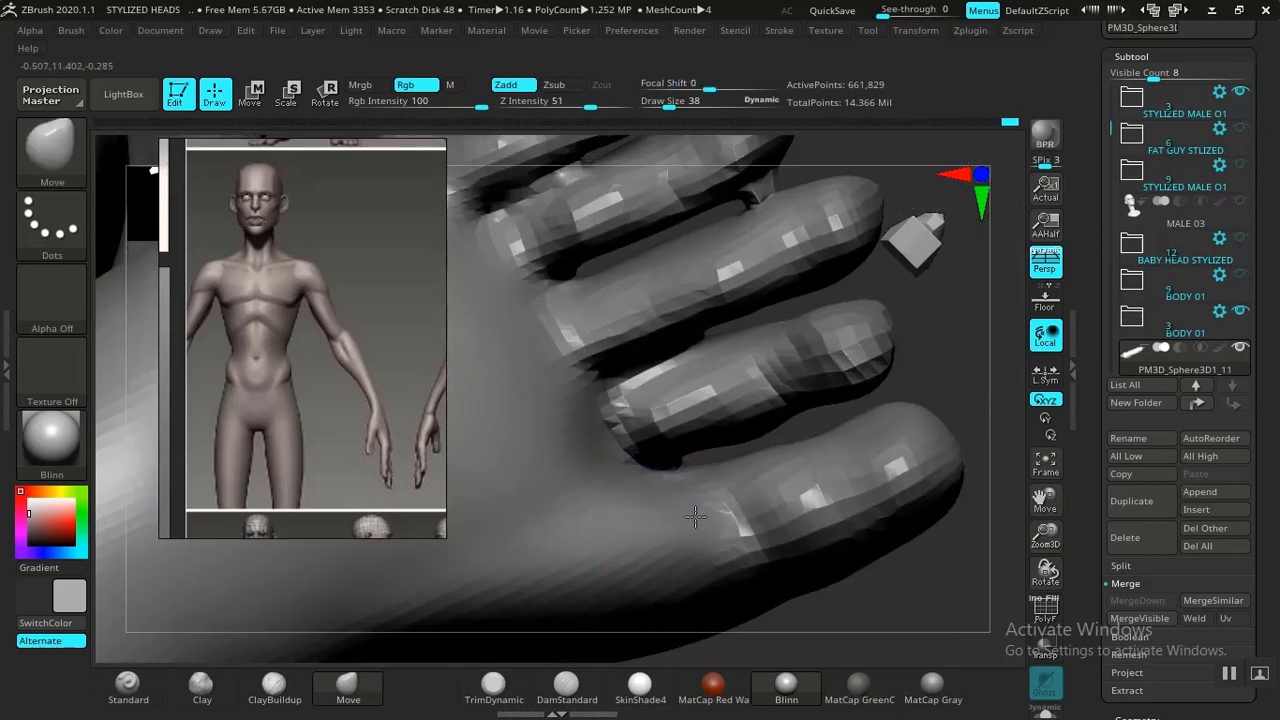
pyautogui.moveTo(708, 563)
pyautogui.mouseDown()
pyautogui.moveTo(691, 574)
pyautogui.moveTo(663, 546)
pyautogui.mouseUp()
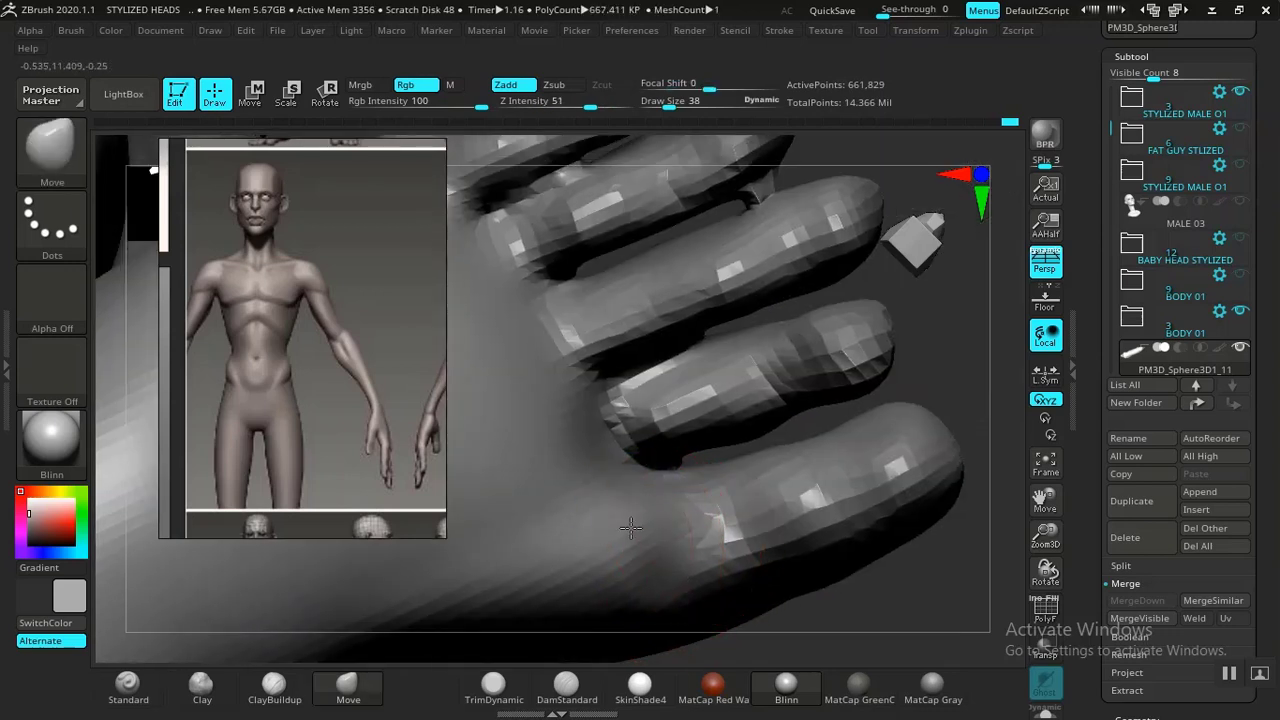
pyautogui.press('shift')
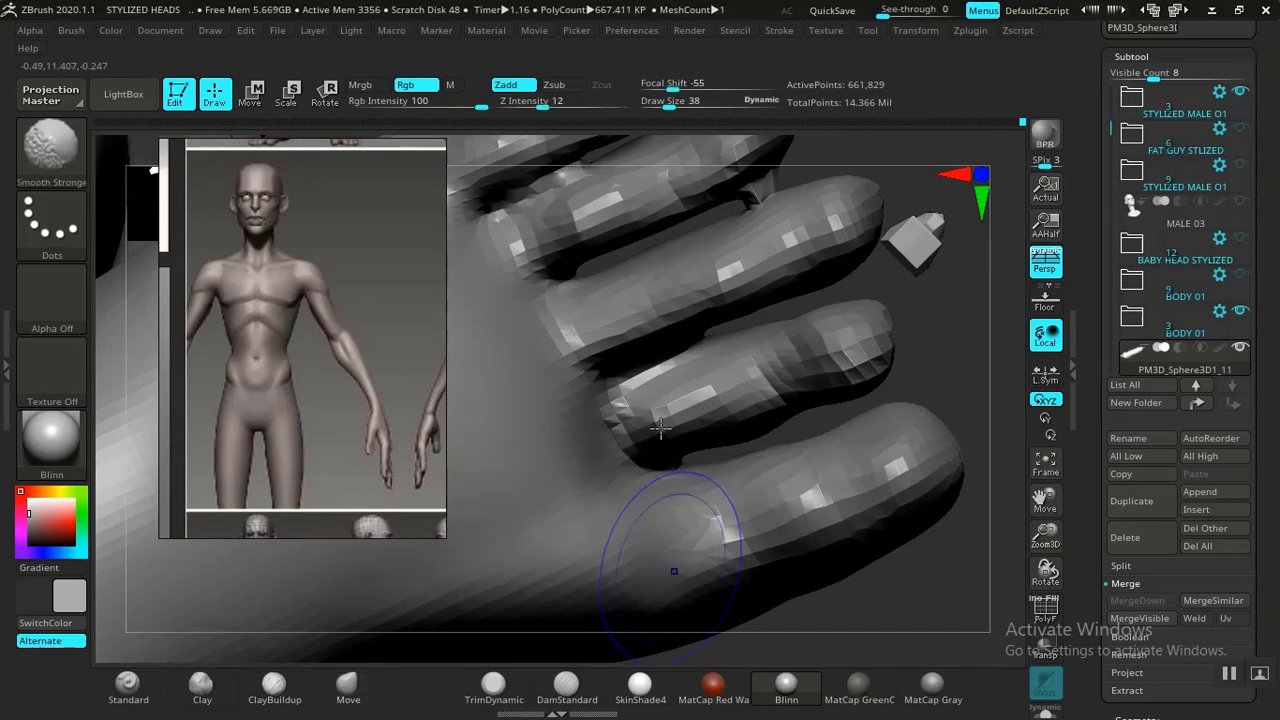
pyautogui.moveTo(604, 402); pyautogui.dragTo(588, 408)
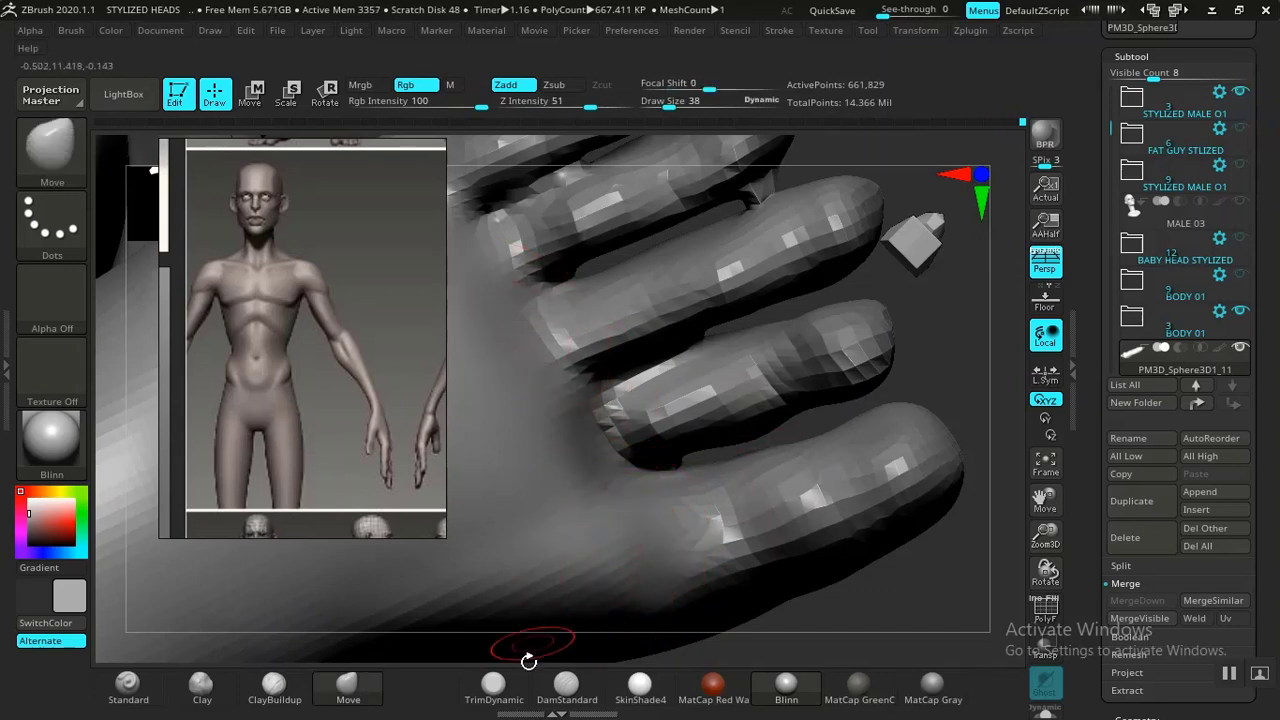
# Carve creases with the DamStandard brush where the toes meet the sole, from the smallest toe to the big toe
pyautogui.click(566, 687)
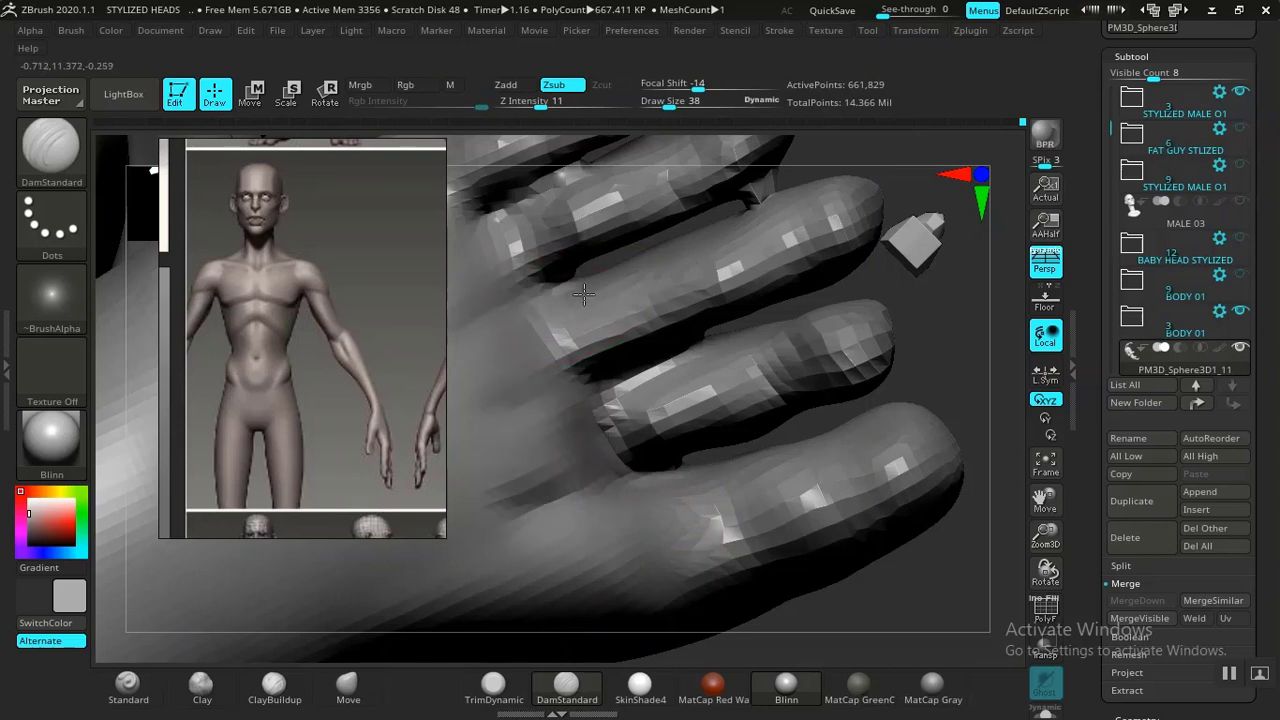
pyautogui.keyDown('alt'); pyautogui.moveTo(957, 338); pyautogui.dragTo(1094, 666); pyautogui.keyUp('alt')
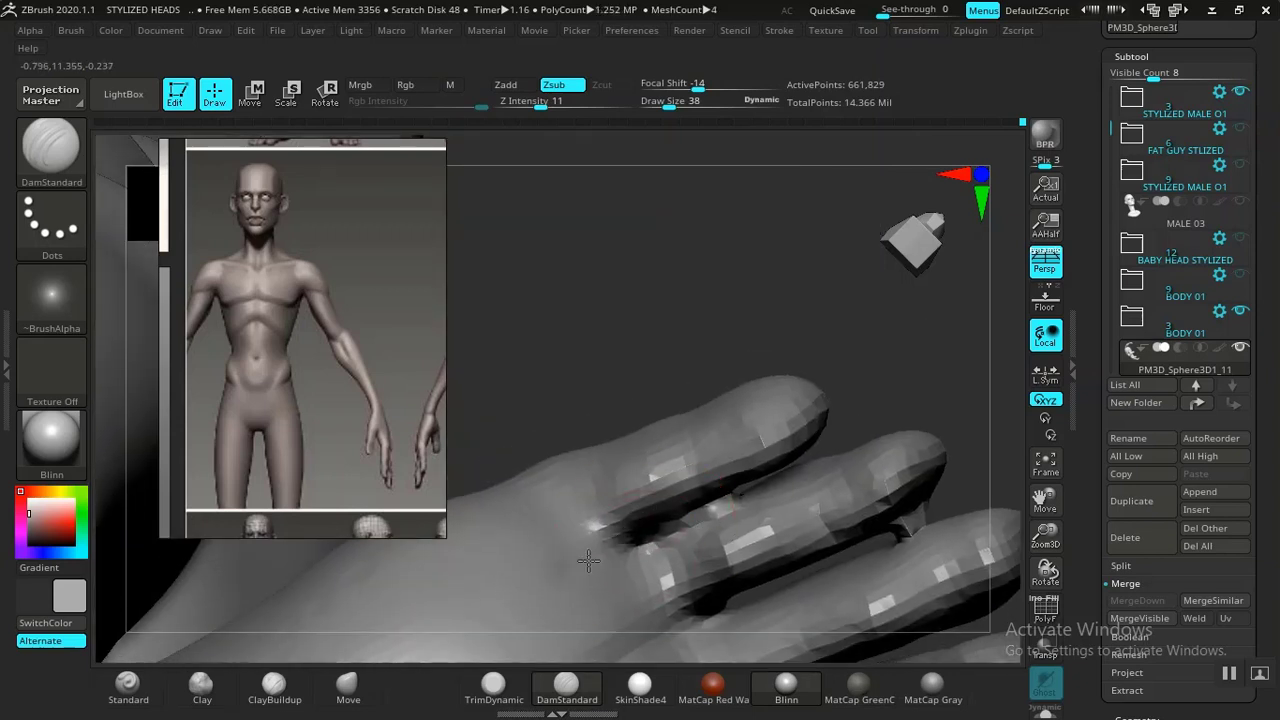
pyautogui.moveTo(551, 530); pyautogui.dragTo(578, 552)
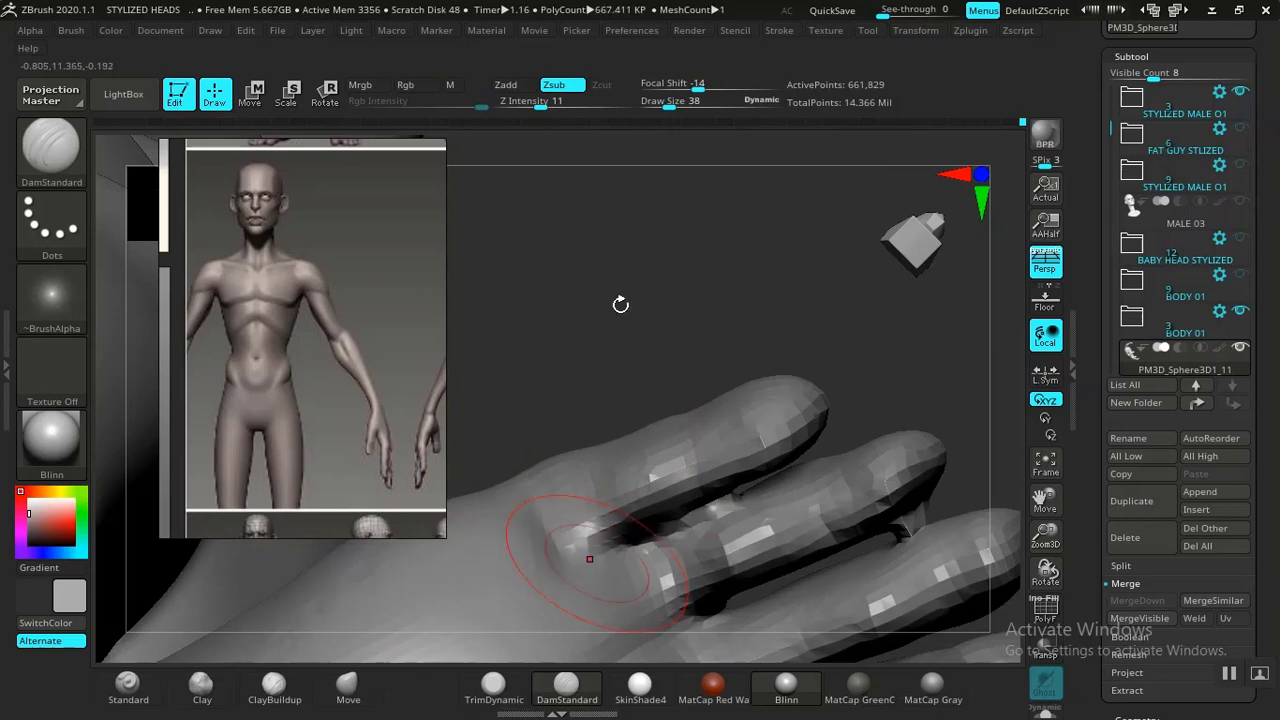
pyautogui.moveTo(618, 284)
pyautogui.keyDown('alt'); pyautogui.mouseDown()
pyautogui.moveTo(567, 220)
pyautogui.moveTo(621, 302)
pyautogui.mouseUp(); pyautogui.keyUp('alt')
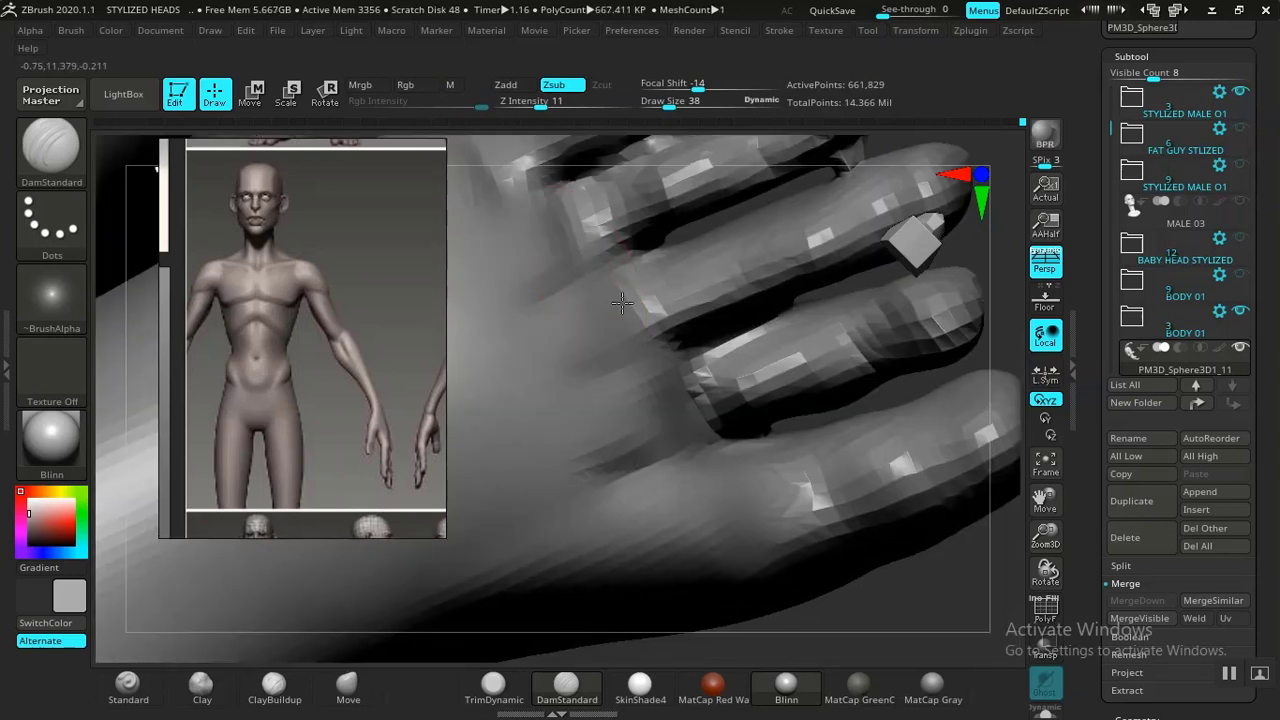
pyautogui.moveTo(736, 493); pyautogui.dragTo(753, 556)
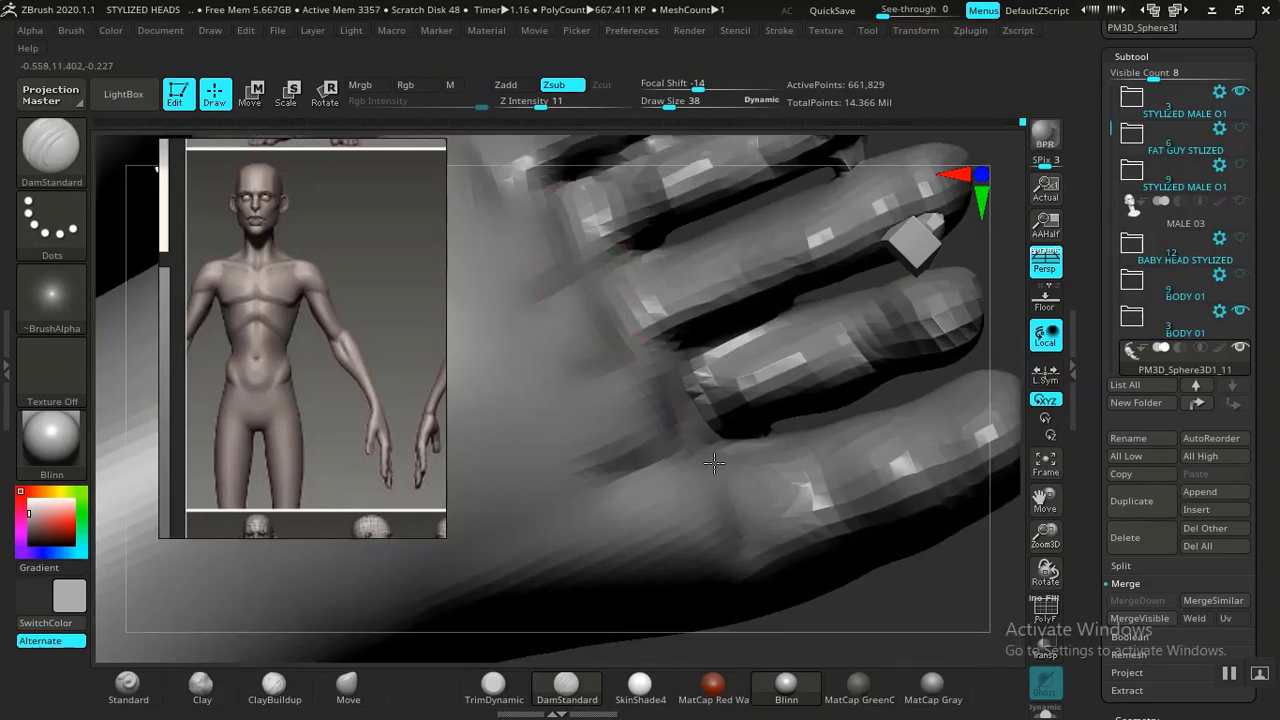
pyautogui.moveTo(721, 468); pyautogui.dragTo(757, 575)
# Examine the figure from below, at the feet and over the head and shoulders, ending on the top of the foot
pyautogui.keyDown('alt'); pyautogui.moveTo(923, 605); pyautogui.dragTo(894, 542); pyautogui.keyUp('alt')
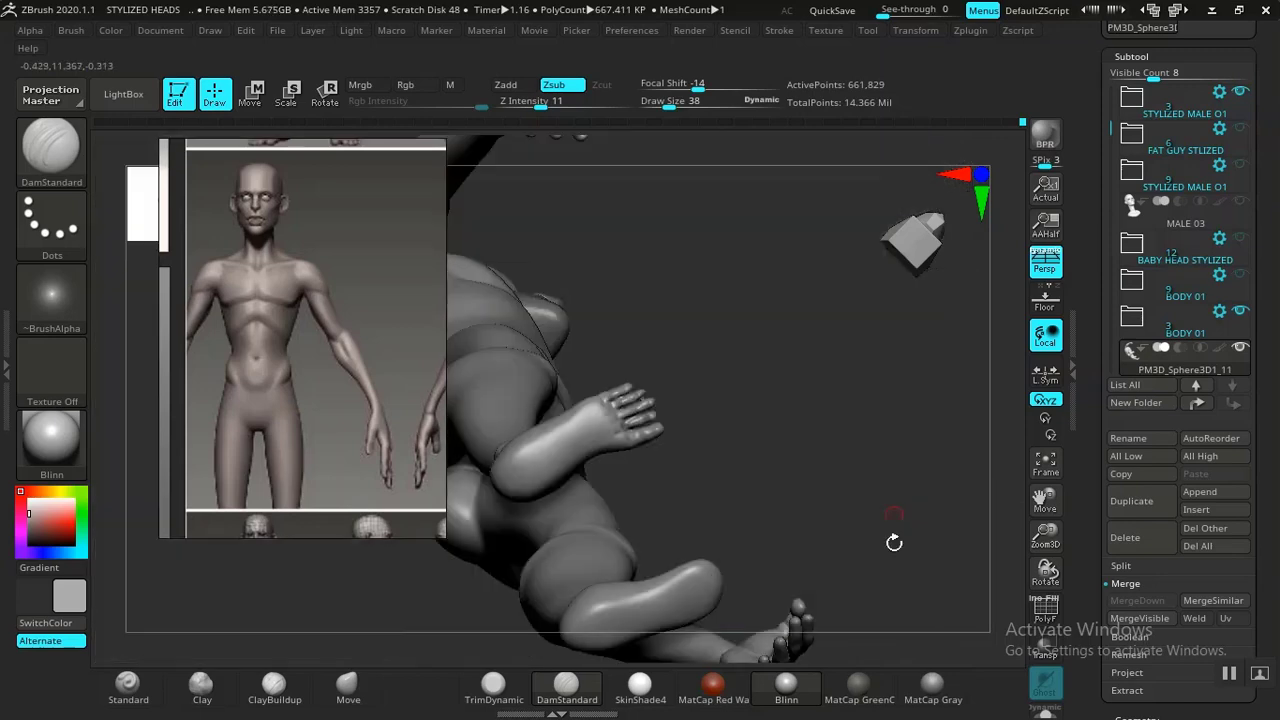
pyautogui.moveTo(840, 384); pyautogui.dragTo(846, 590)
pyautogui.moveTo(846, 590); pyautogui.dragTo(734, 491)
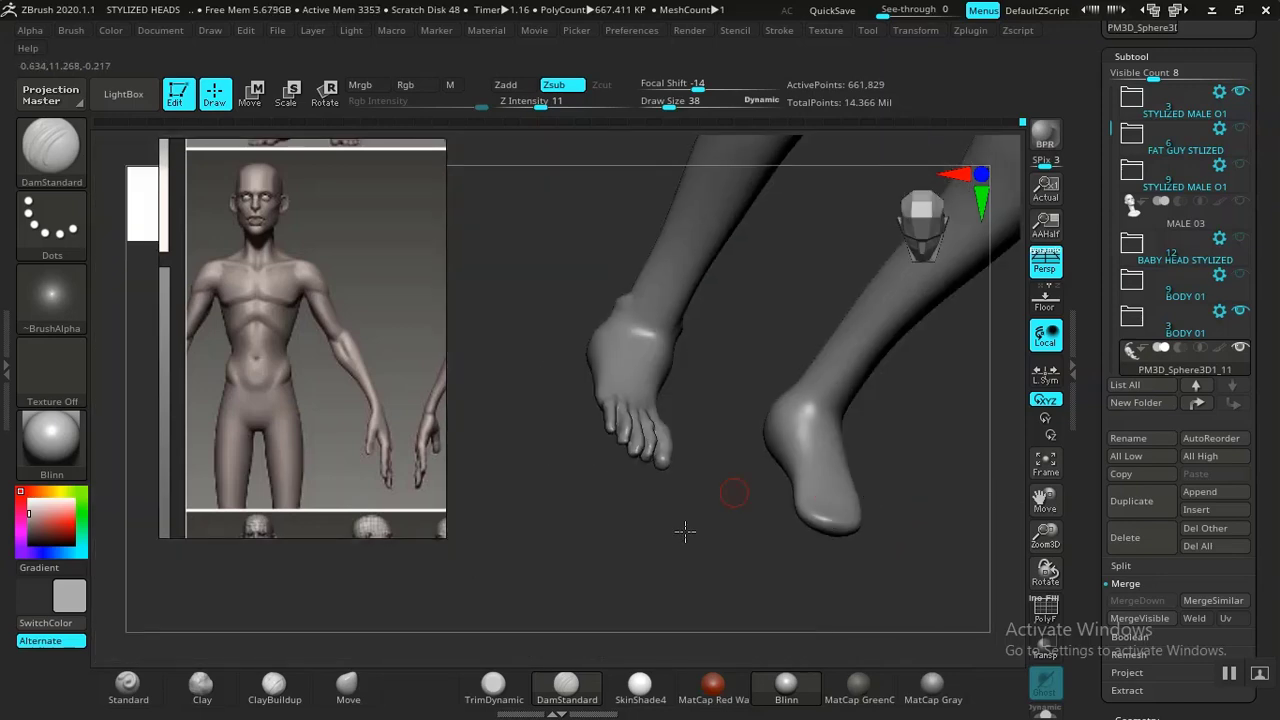
pyautogui.keyDown('alt'); pyautogui.moveTo(683, 531); pyautogui.dragTo(734, 526); pyautogui.keyUp('alt')
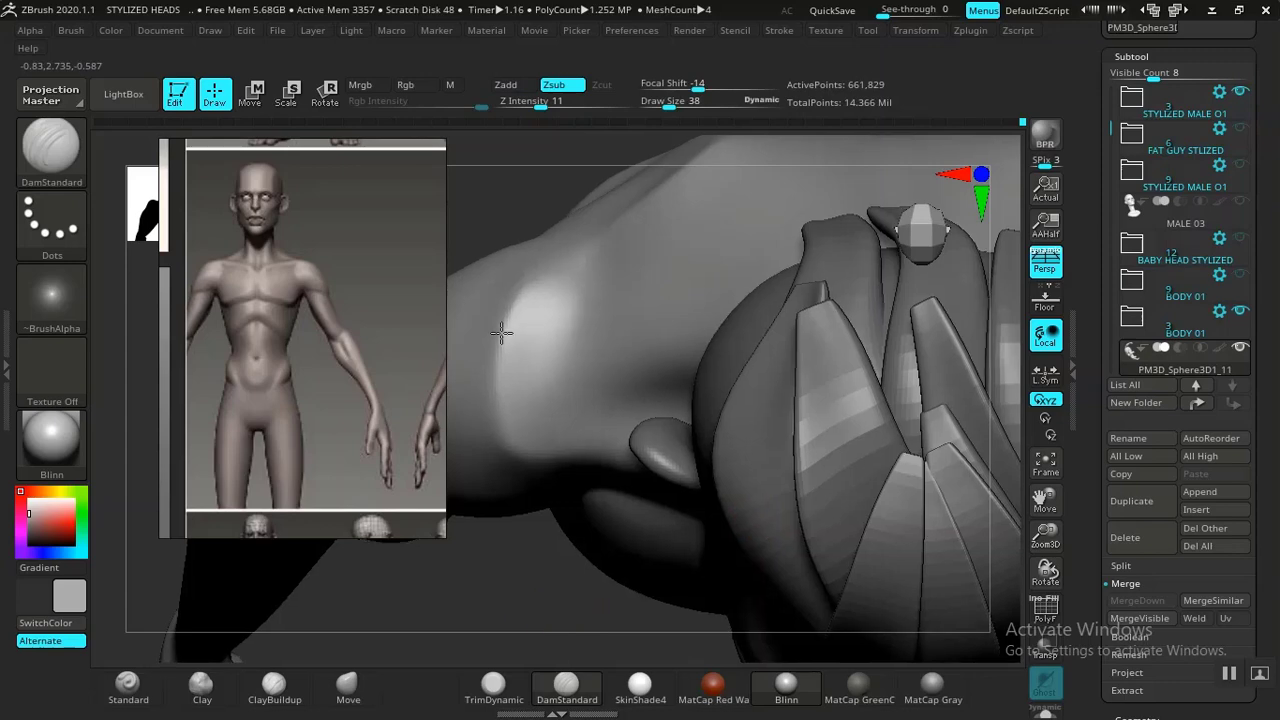
pyautogui.moveTo(503, 334); pyautogui.dragTo(815, 487)
pyautogui.moveTo(1086, 566); pyautogui.dragTo(1084, 374)
pyautogui.moveTo(765, 352); pyautogui.dragTo(706, 464)
pyautogui.moveTo(774, 488); pyautogui.dragTo(781, 452)
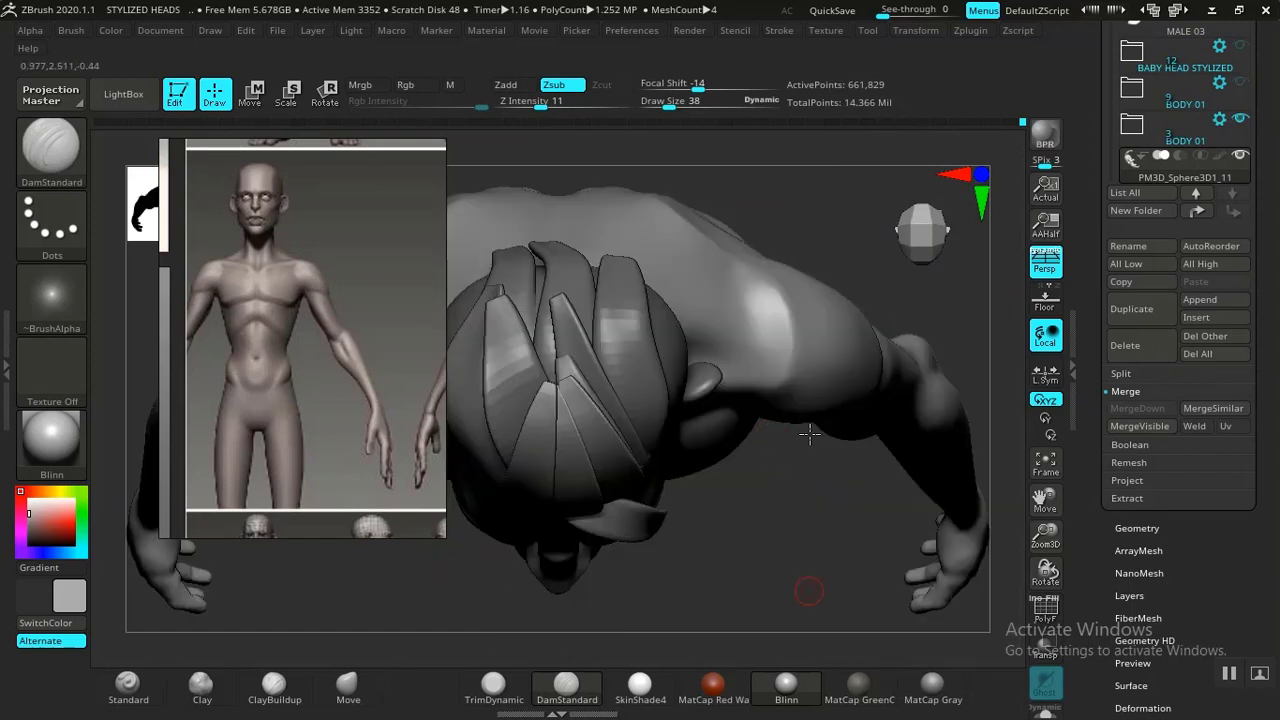
pyautogui.moveTo(809, 591)
pyautogui.mouseDown()
pyautogui.moveTo(763, 486)
pyautogui.moveTo(714, 491)
pyautogui.moveTo(694, 529)
pyautogui.moveTo(729, 483)
pyautogui.moveTo(726, 414)
pyautogui.moveTo(723, 449)
pyautogui.moveTo(767, 310)
pyautogui.mouseUp()
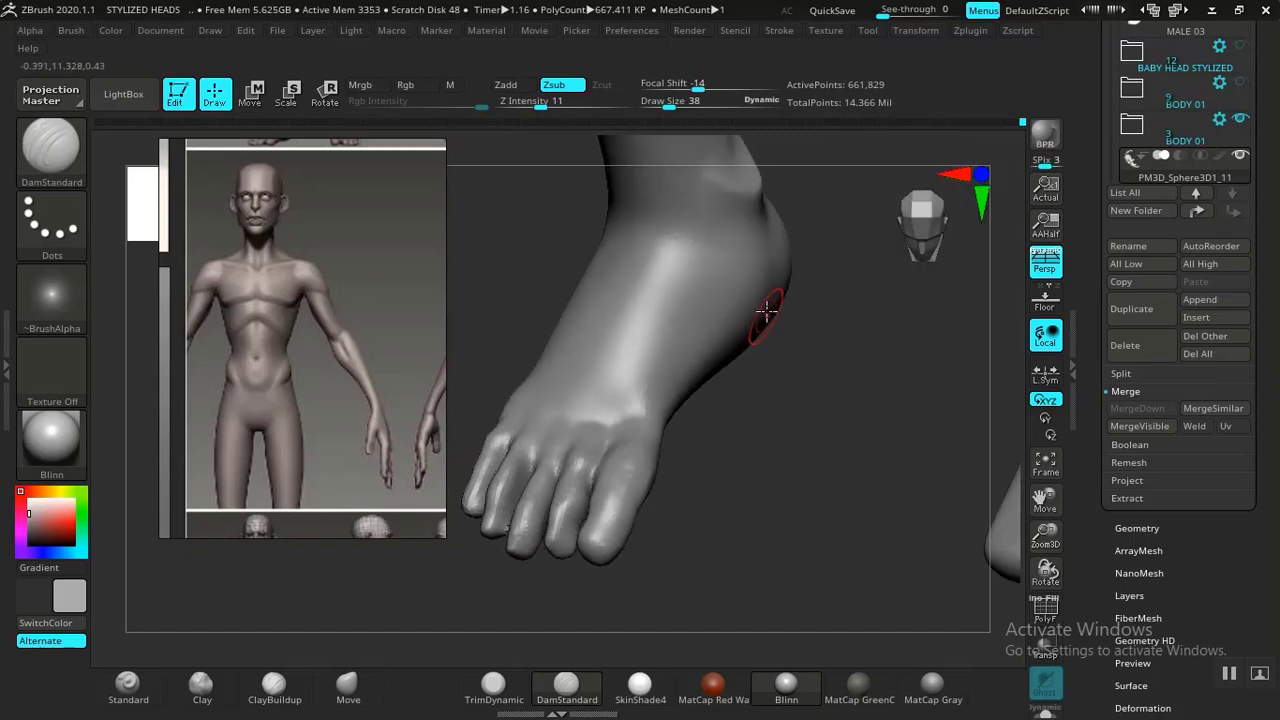
# Set the Move brush's draw size to 118 and reshape the foot's inner edge from the big toe to the heel
pyautogui.press(']')
pyautogui.moveTo(763, 449)
pyautogui.mouseDown()
pyautogui.moveTo(754, 428)
pyautogui.moveTo(774, 505)
pyautogui.moveTo(706, 403)
pyautogui.mouseUp()
pyautogui.click(348, 684)
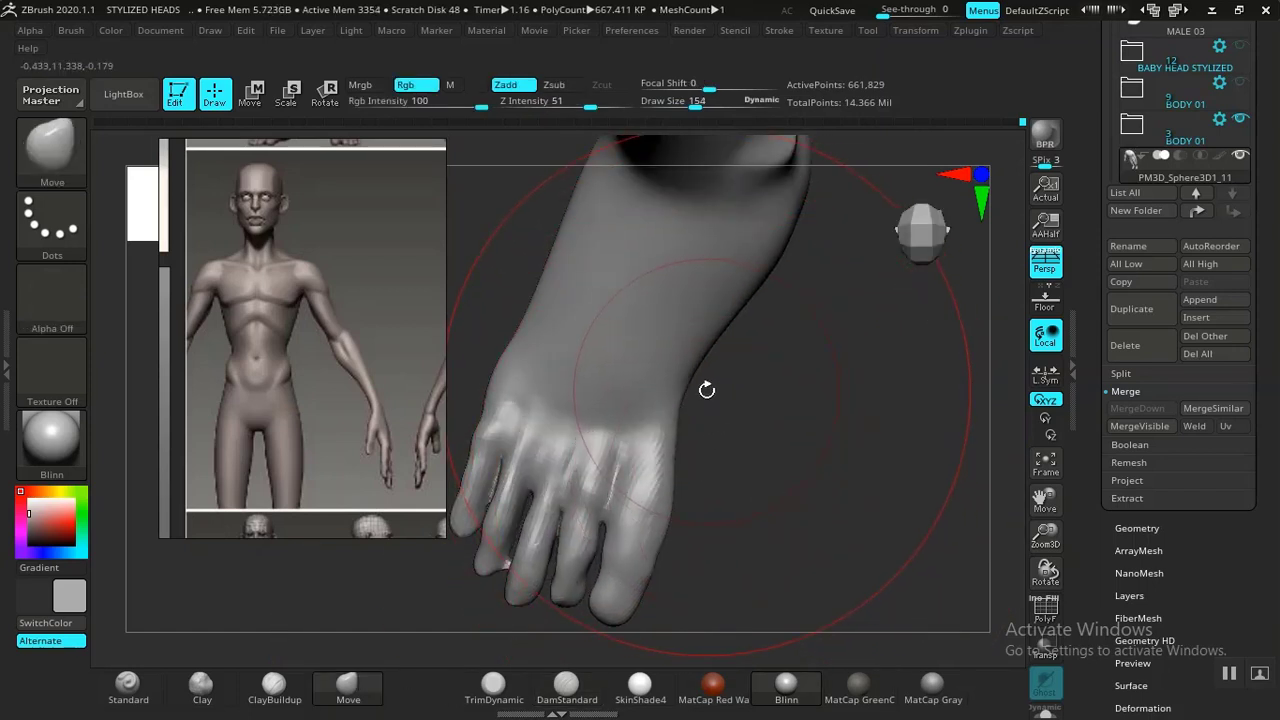
pyautogui.press('[')
pyautogui.moveTo(682, 415); pyautogui.dragTo(694, 434)
pyautogui.moveTo(674, 512); pyautogui.dragTo(676, 490)
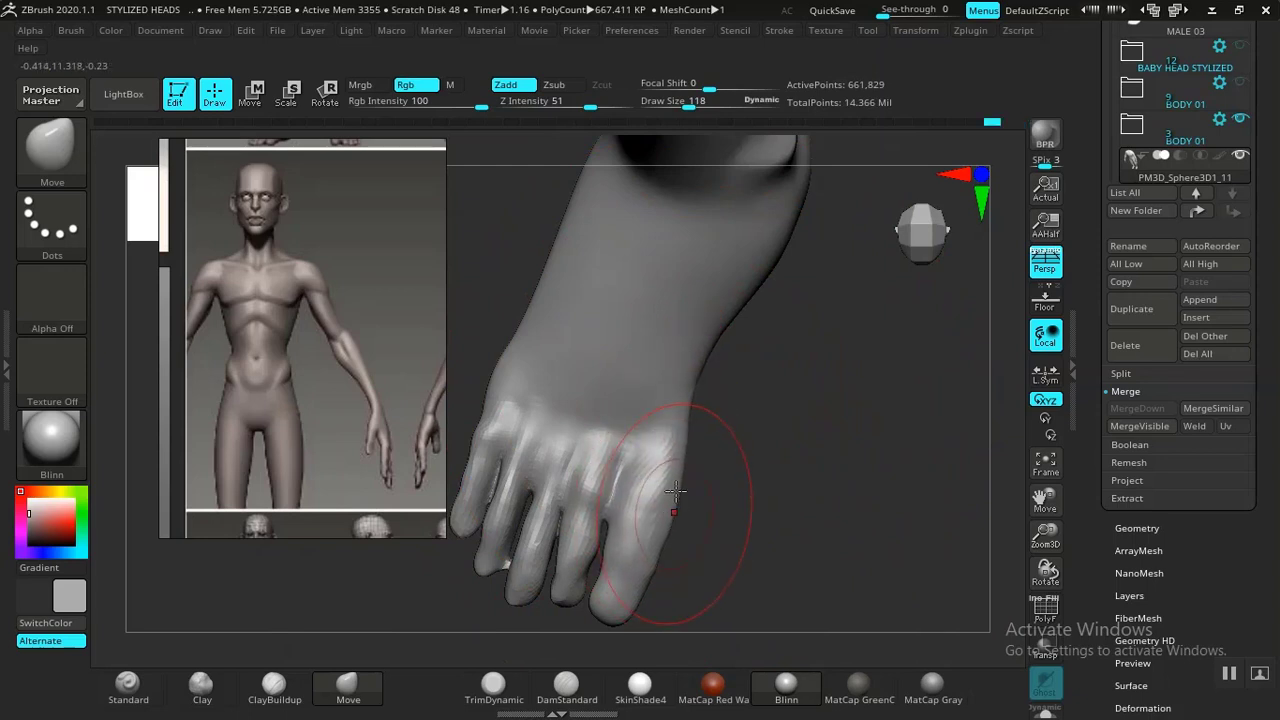
pyautogui.keyDown('alt'); pyautogui.moveTo(760, 374); pyautogui.dragTo(749, 394); pyautogui.keyUp('alt')
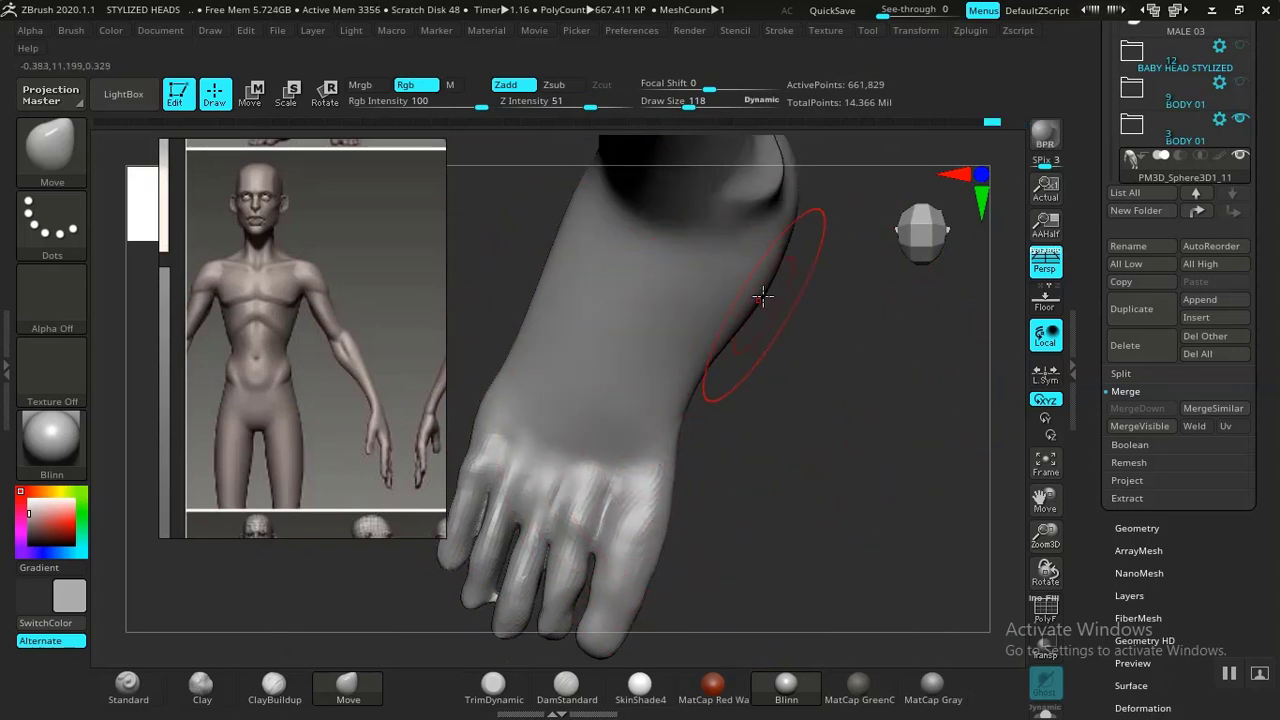
pyautogui.moveTo(763, 297); pyautogui.dragTo(751, 305)
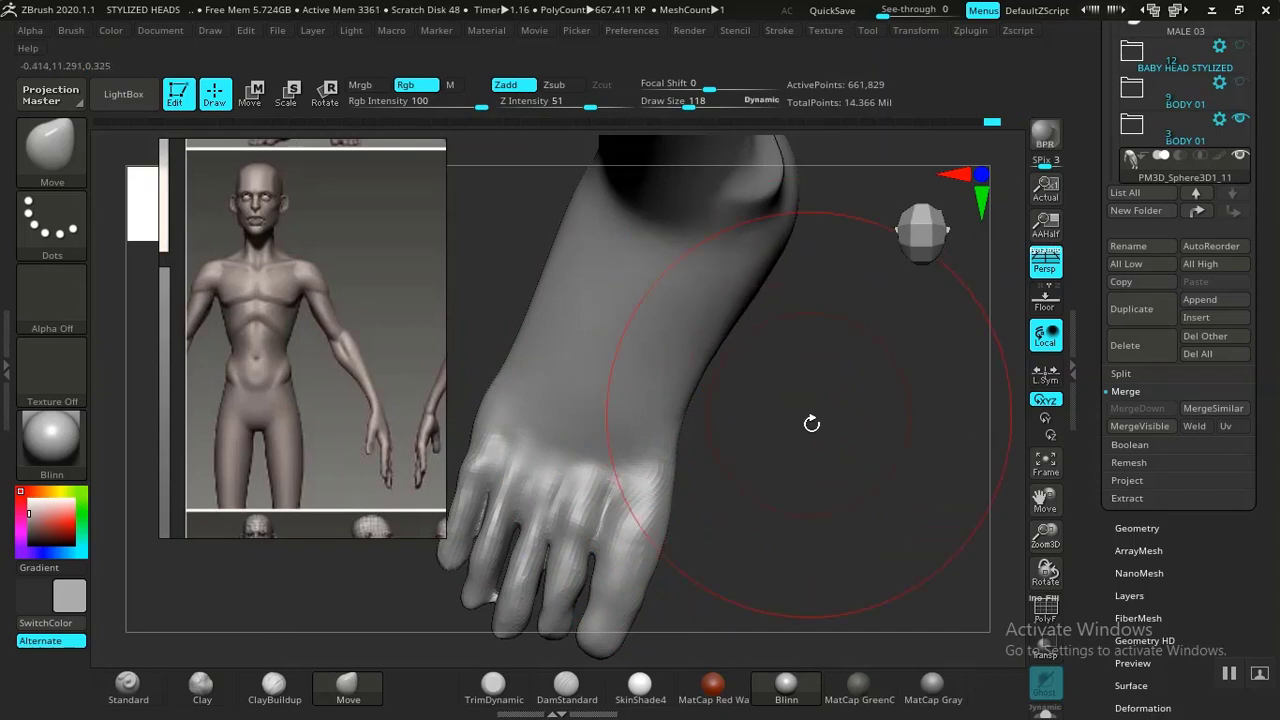
# Refine the inner arch and the side of the big toe with the Move brush, and smooth the foot's inner edge
pyautogui.moveTo(814, 423)
pyautogui.mouseDown()
pyautogui.moveTo(743, 380)
pyautogui.moveTo(749, 423)
pyautogui.moveTo(766, 290)
pyautogui.mouseUp()
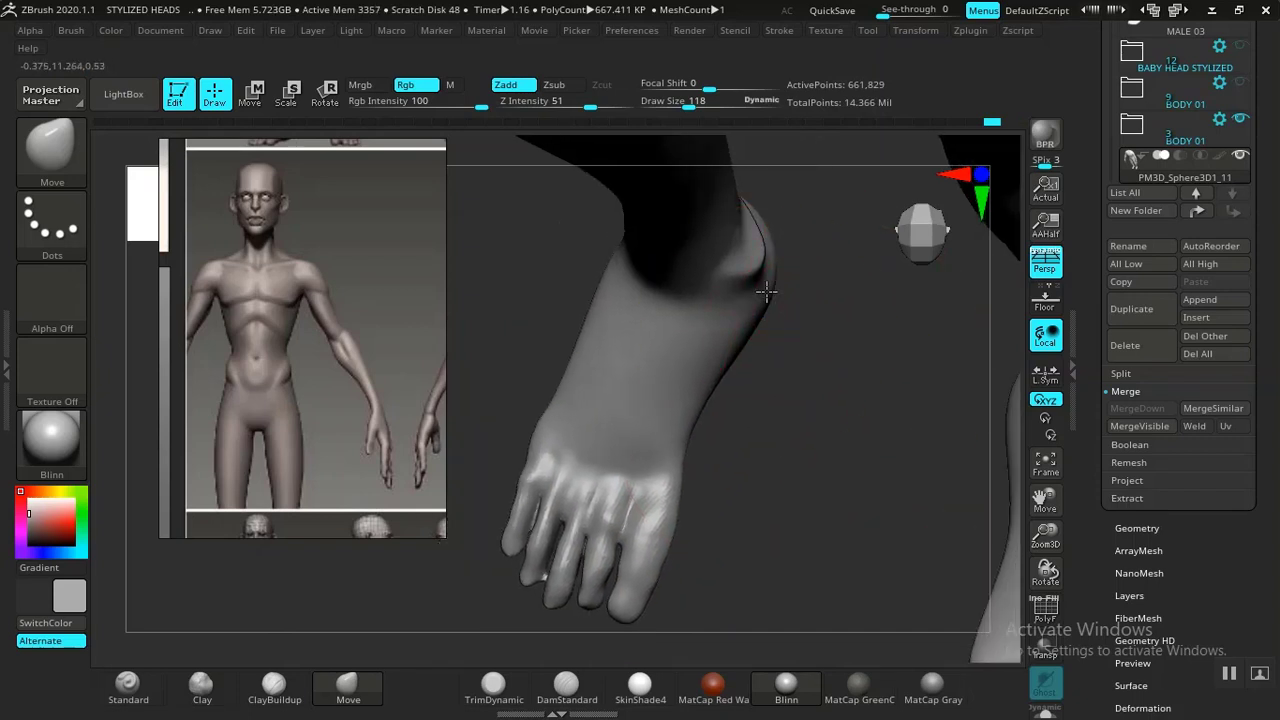
pyautogui.moveTo(718, 394); pyautogui.dragTo(724, 375)
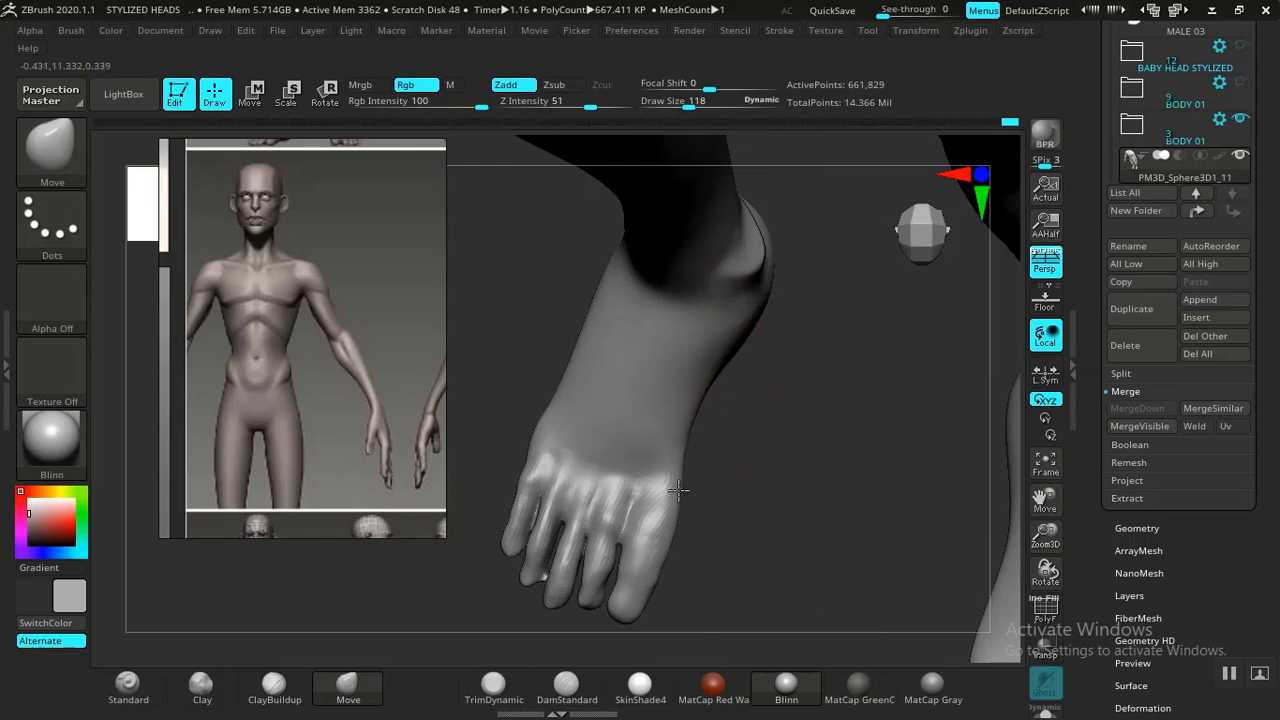
pyautogui.moveTo(667, 512); pyautogui.dragTo(670, 499)
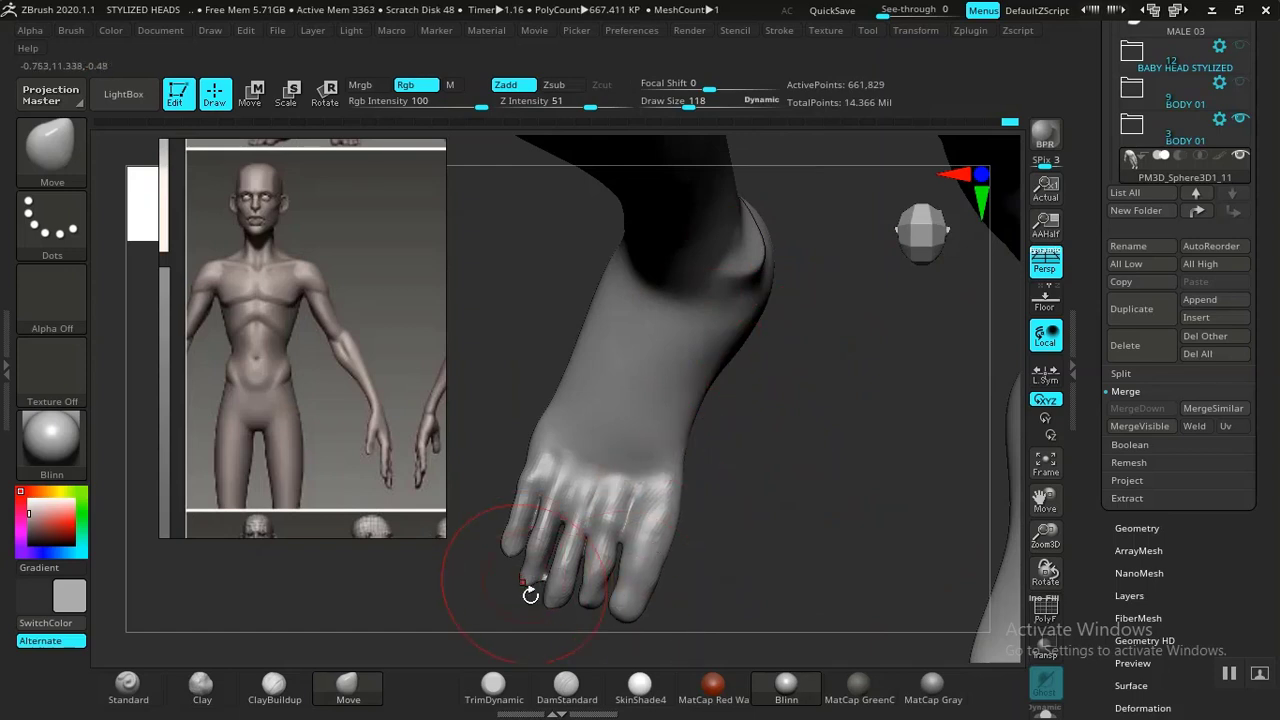
pyautogui.moveTo(543, 588); pyautogui.dragTo(530, 570, button='right')
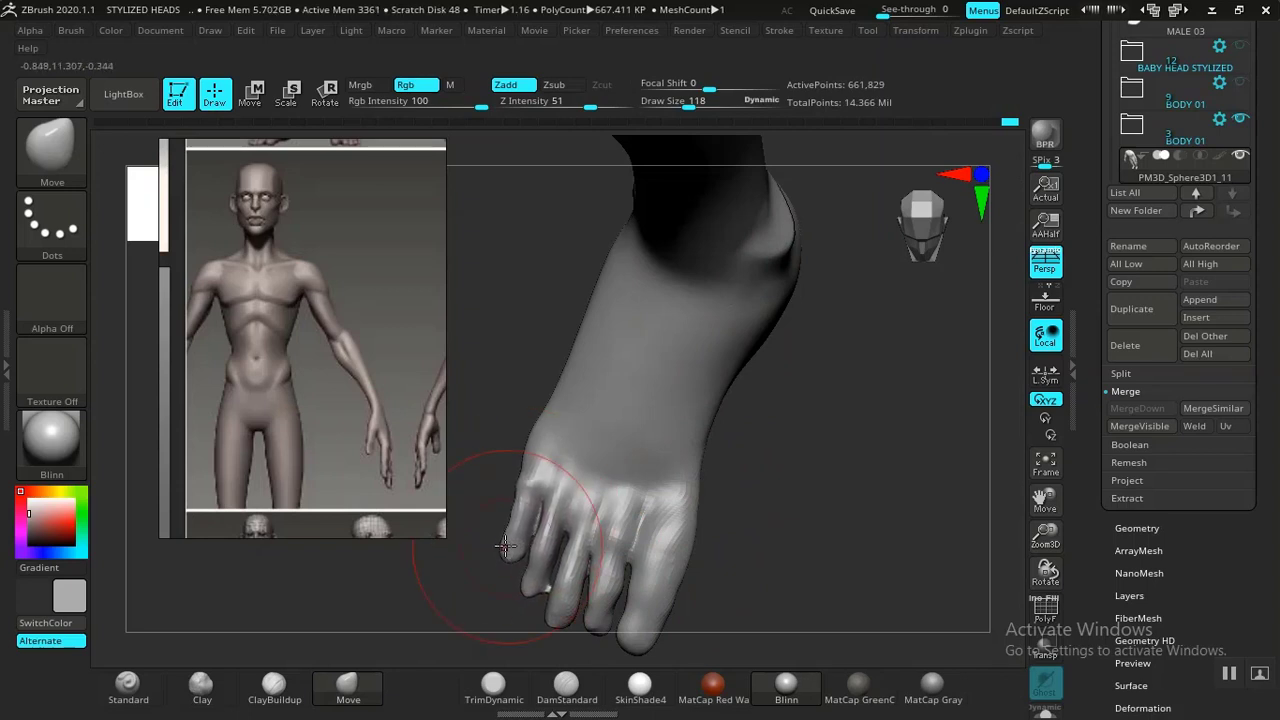
pyautogui.moveTo(823, 539); pyautogui.dragTo(819, 540)
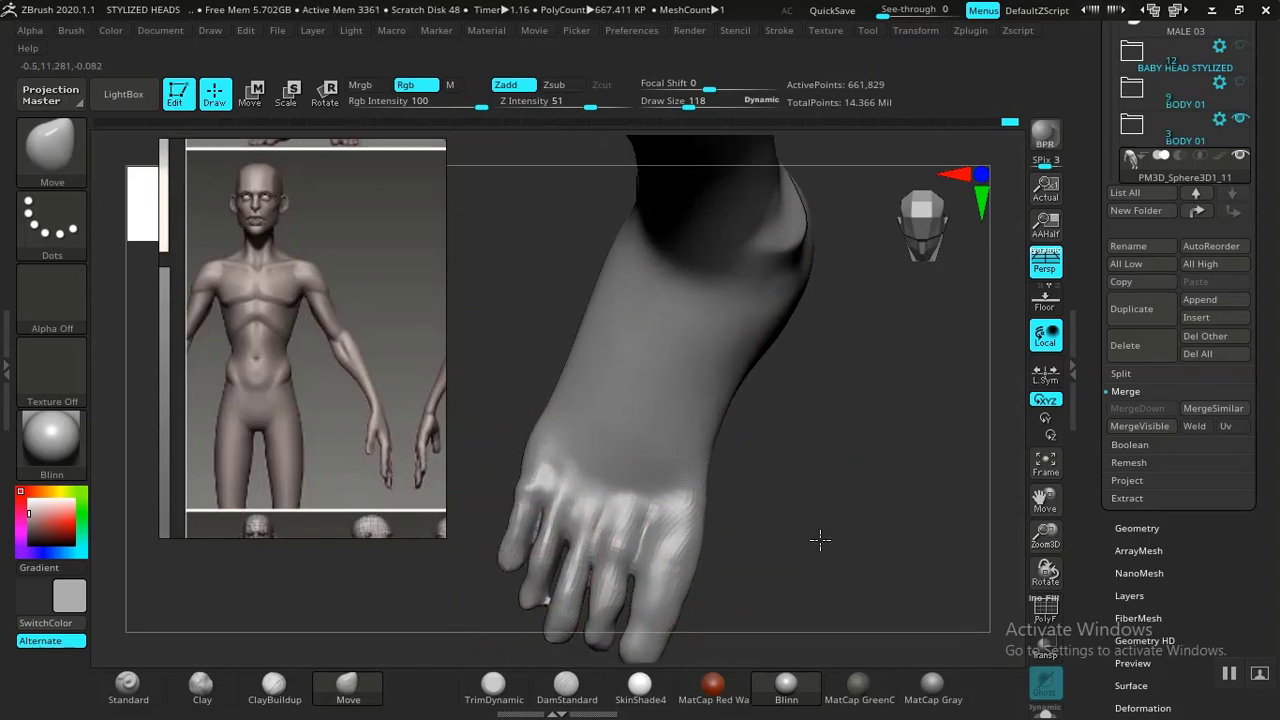
pyautogui.moveTo(781, 497); pyautogui.dragTo(683, 543)
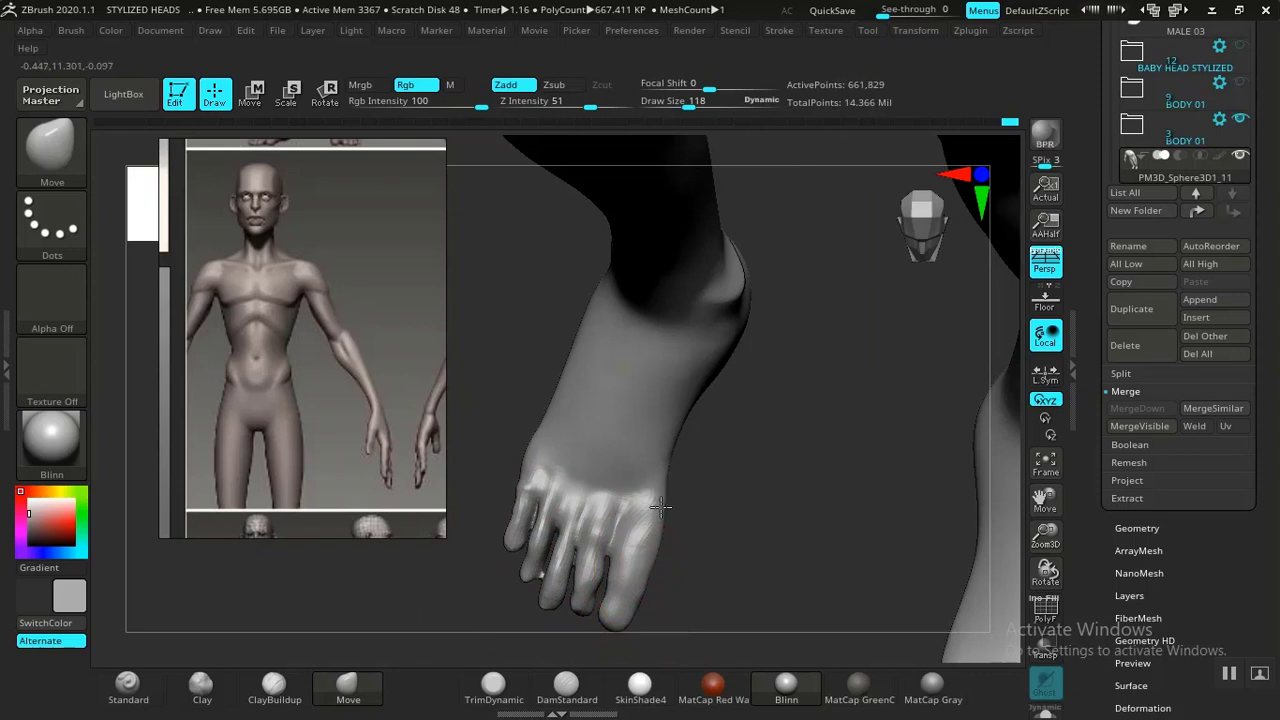
pyautogui.press('shift')
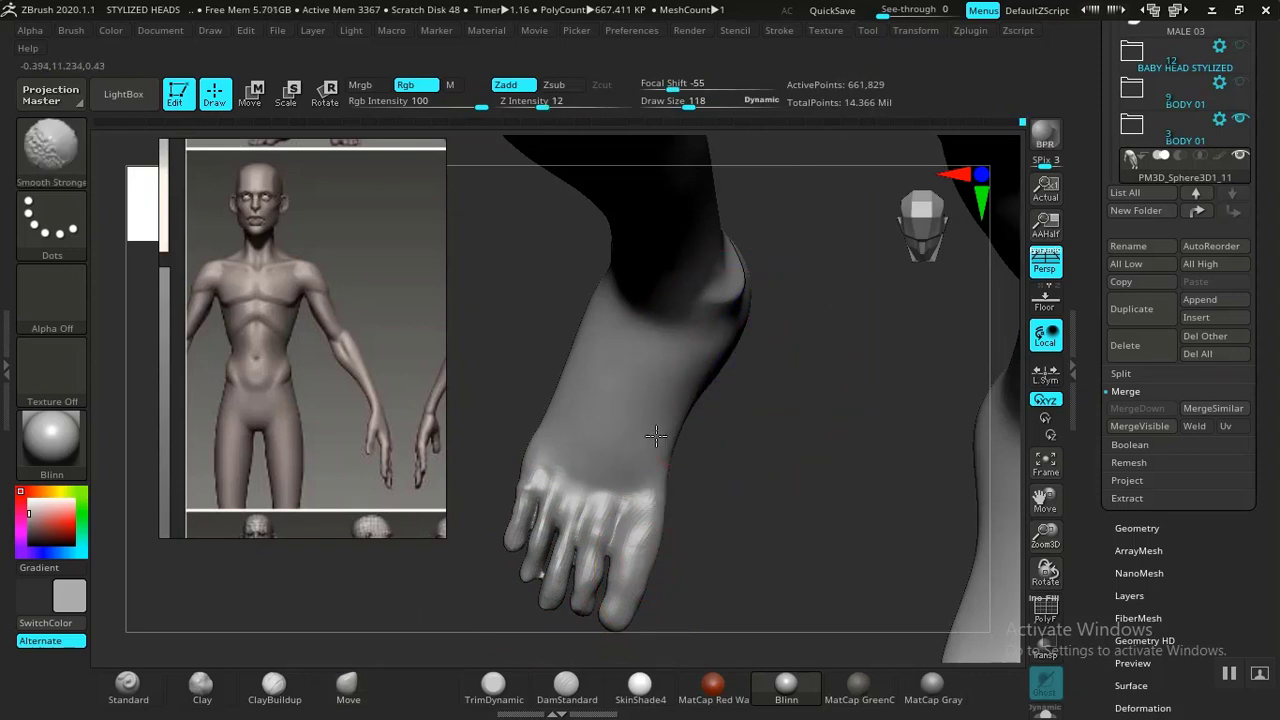
# Apply Mirror And Weld to the body mesh to copy the sculpted foot onto the opposite leg
pyautogui.keyDown('alt'); pyautogui.moveTo(703, 406); pyautogui.dragTo(790, 398); pyautogui.keyUp('alt')
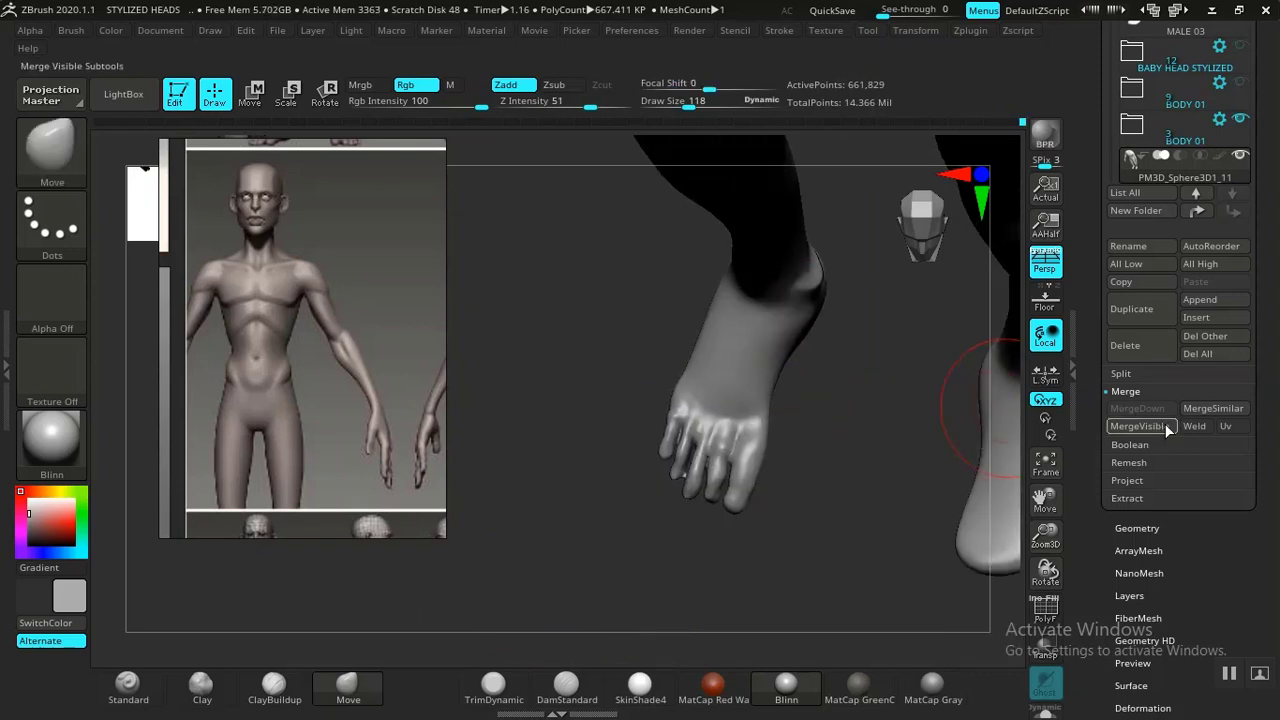
pyautogui.click(1138, 528)
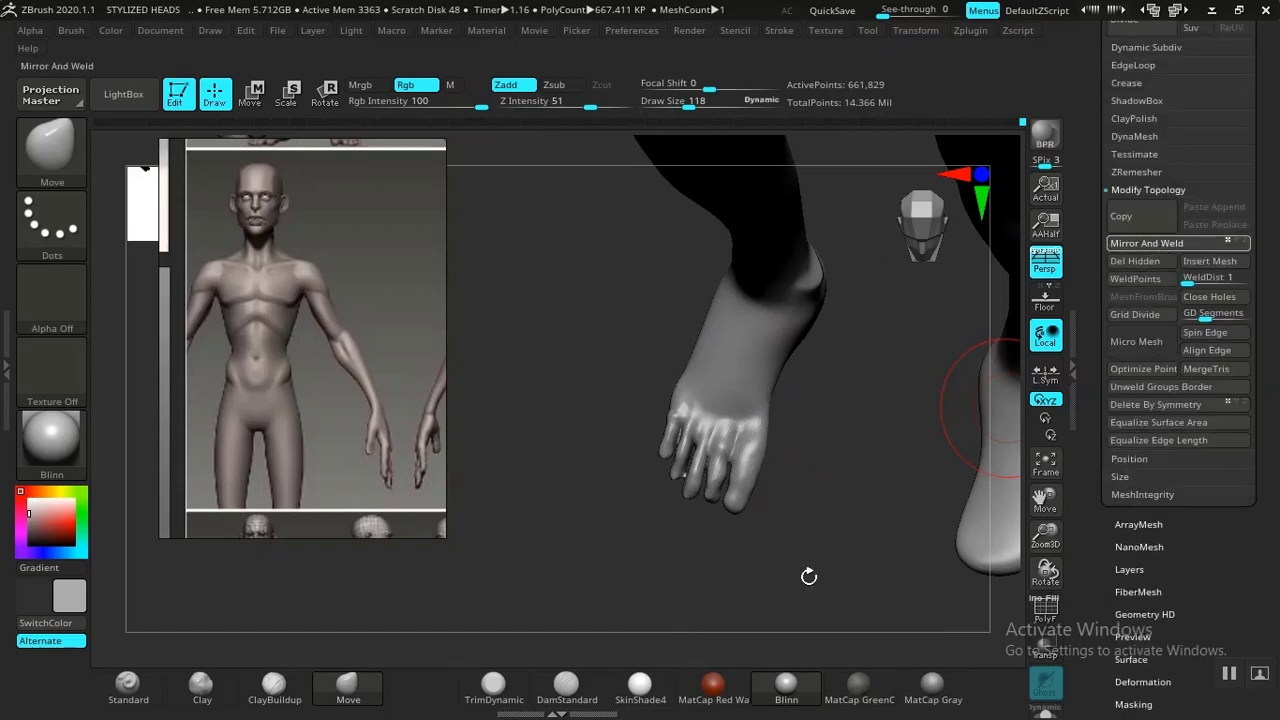
pyautogui.moveTo(806, 550); pyautogui.dragTo(709, 565)
pyautogui.keyDown('alt'); pyautogui.moveTo(685, 482); pyautogui.dragTo(790, 543); pyautogui.keyUp('alt')
# Move the floating reference image to the other side of the foot, clear of the smallest toes
pyautogui.moveTo(432, 640); pyautogui.dragTo(509, 612)
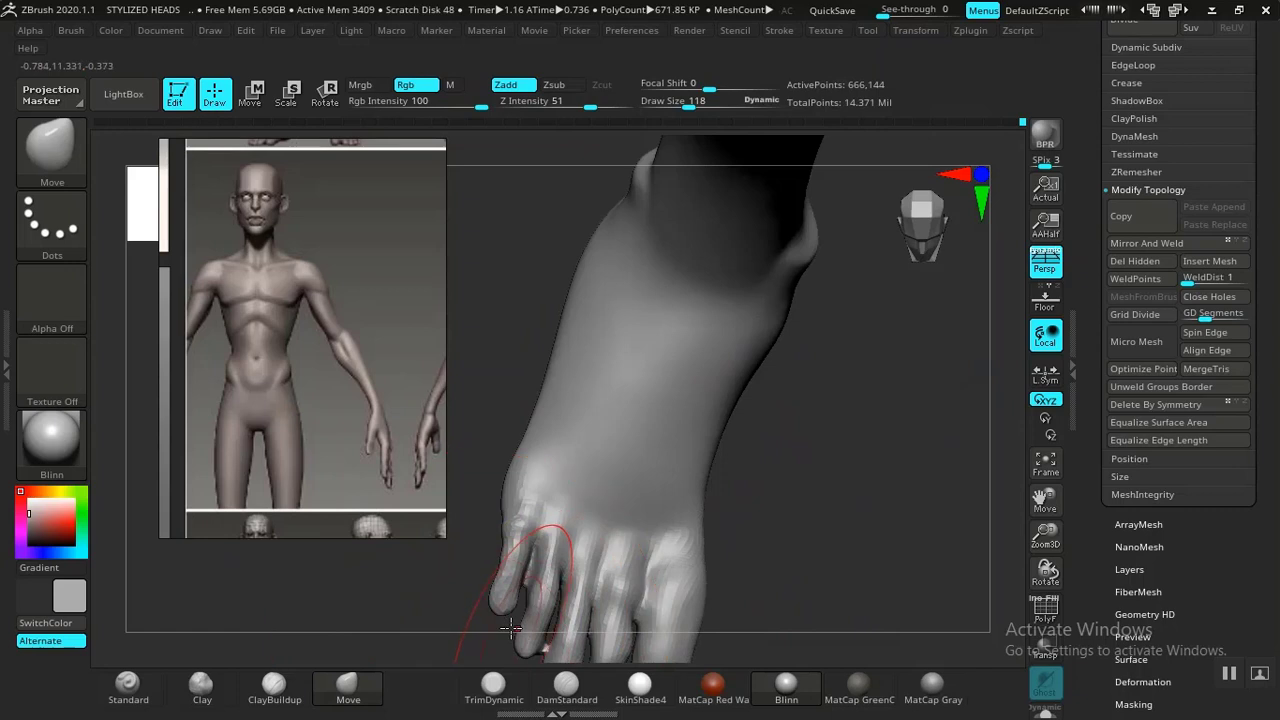
pyautogui.moveTo(332, 453); pyautogui.dragTo(988, 457, button='right')
pyautogui.moveTo(385, 534); pyautogui.dragTo(434, 479)
# Select the Move Topological brush, try nudging the fourth toe with it, and undo the stroke
pyautogui.press('b')
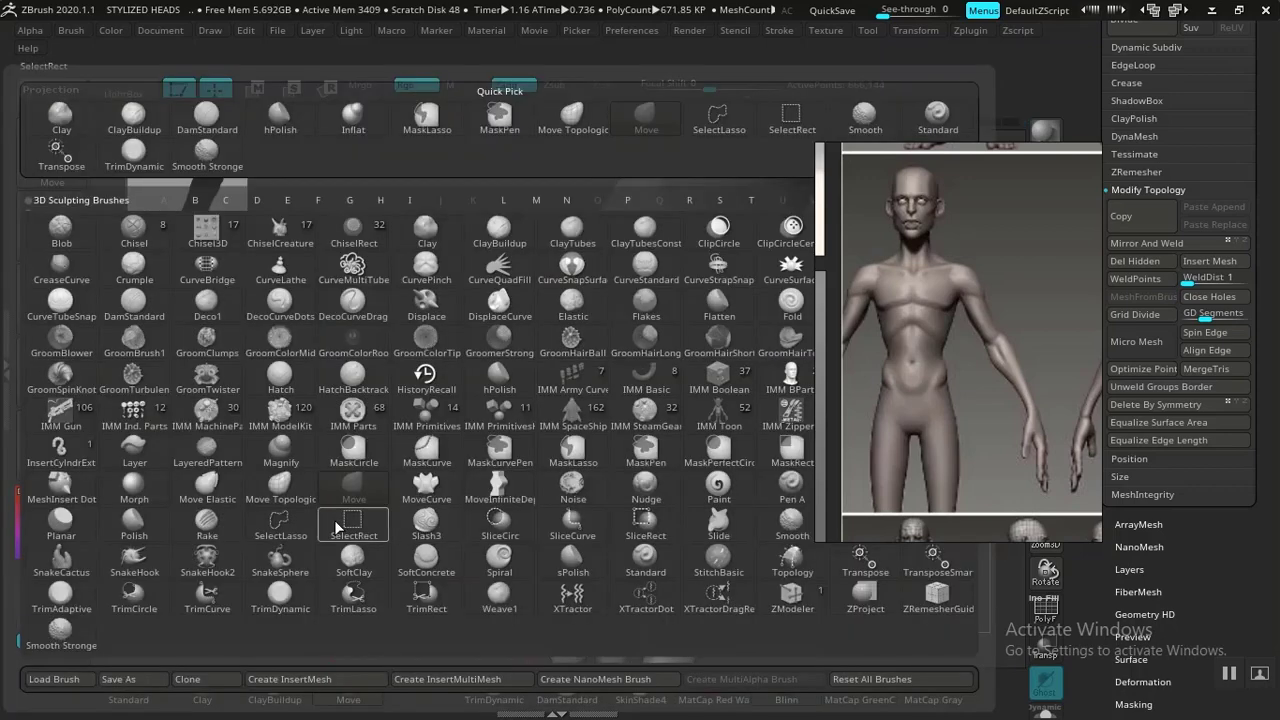
pyautogui.press('m')
pyautogui.press('t')
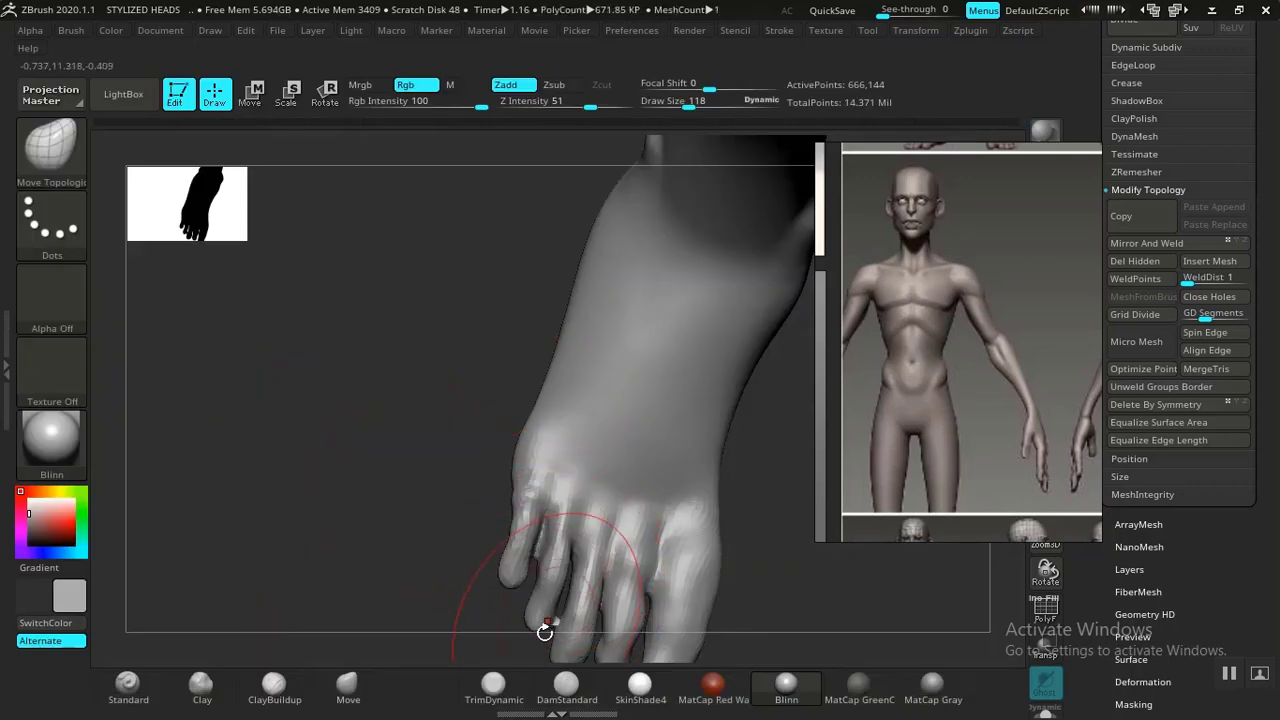
pyautogui.moveTo(522, 602); pyautogui.dragTo(527, 604)
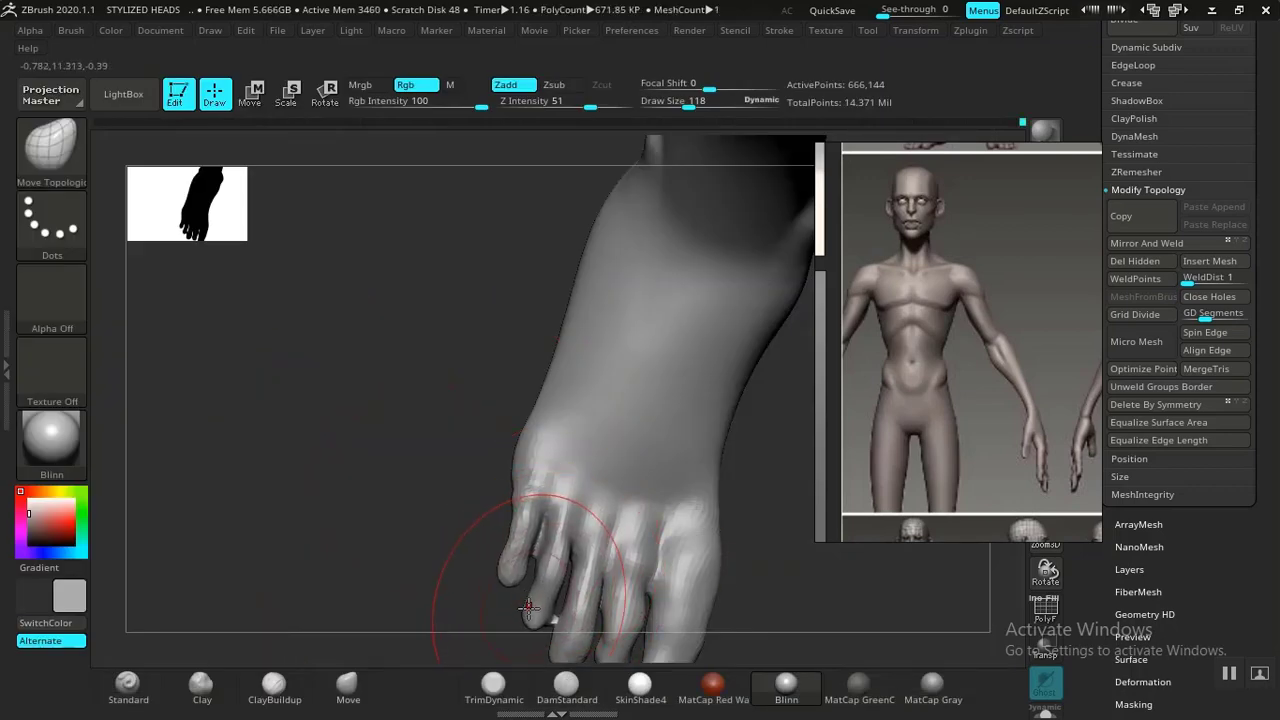
pyautogui.hotkey('ctrl', 'z')
# Reduce the Move Topological brush's draw size to 22 for close work on the two smallest toes
pyautogui.press('[')
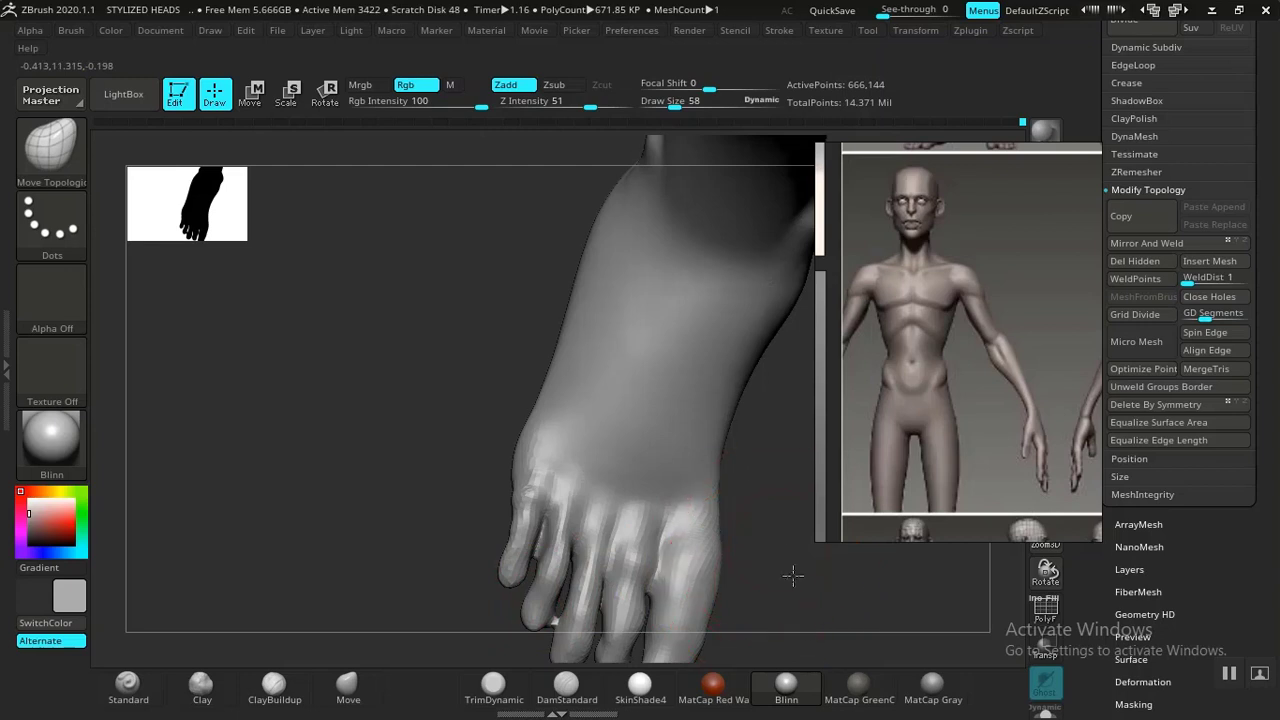
pyautogui.keyDown('alt'); pyautogui.moveTo(817, 620); pyautogui.dragTo(810, 575); pyautogui.keyUp('alt')
pyautogui.press('space')
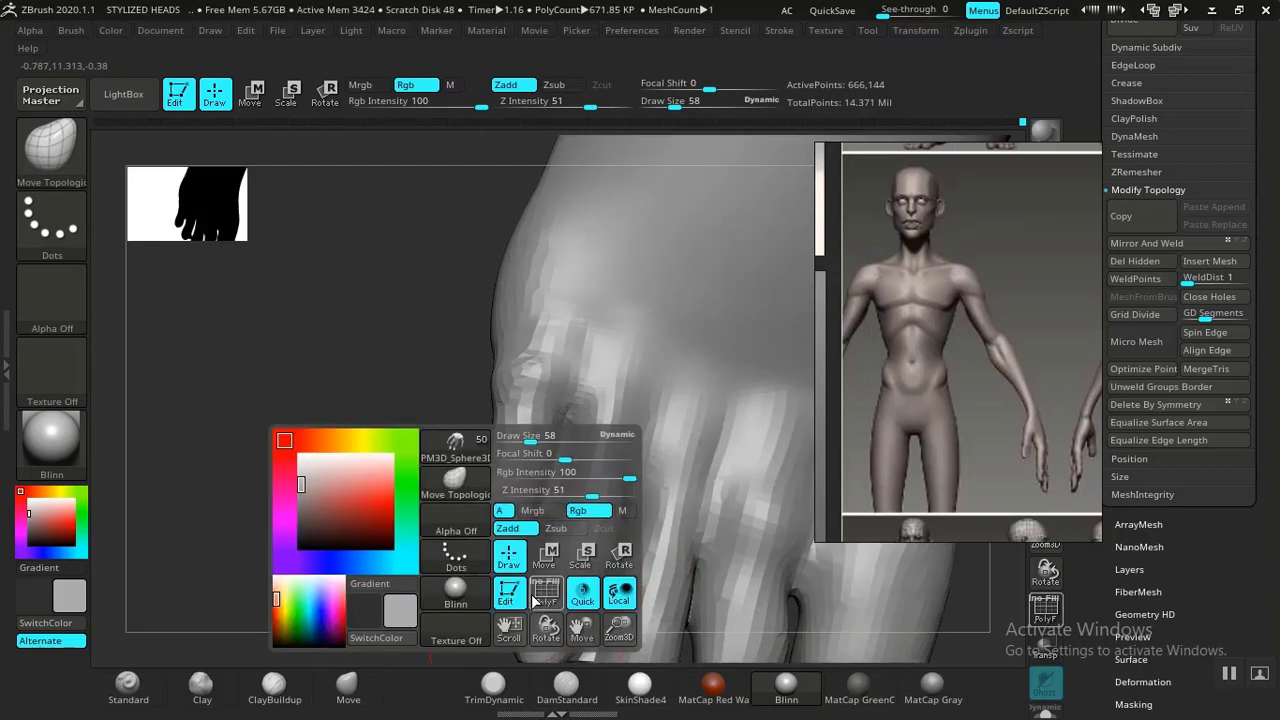
pyautogui.moveTo(531, 440); pyautogui.dragTo(519, 438)
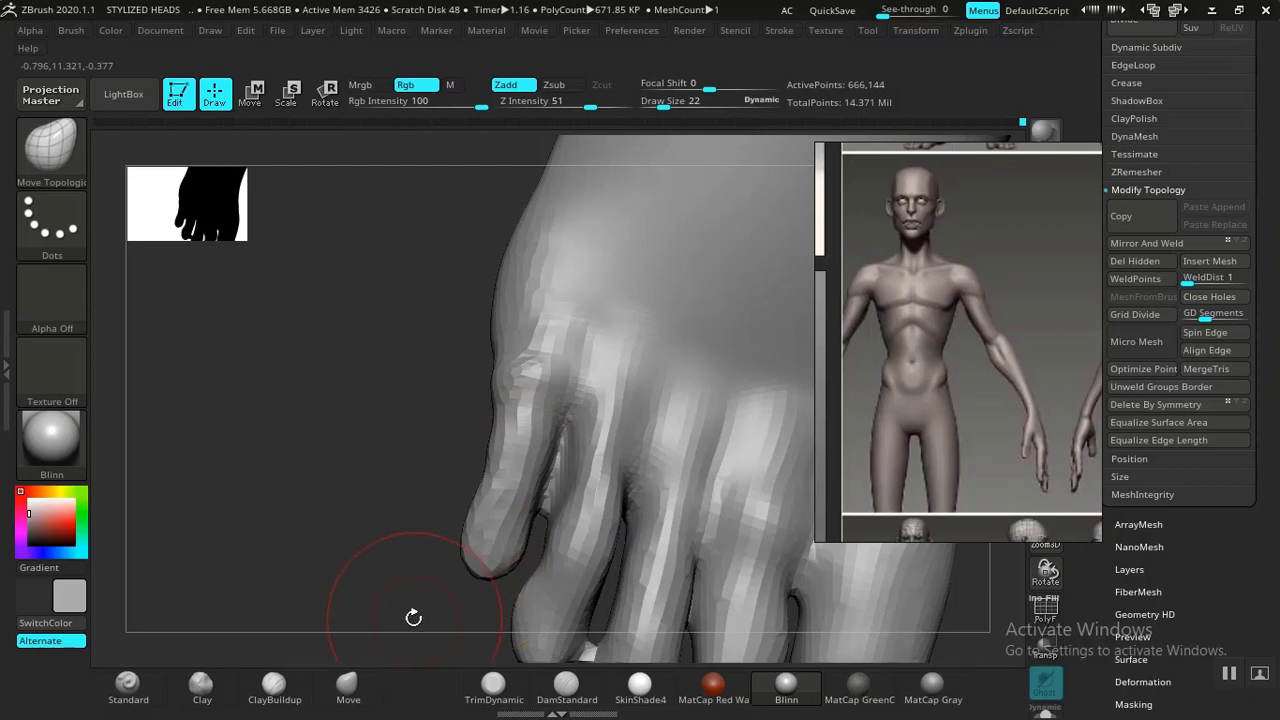
# Reshape the tips of the fourth and second toes with small Move Topological strokes
pyautogui.press('space')
pyautogui.moveTo(409, 617); pyautogui.dragTo(399, 575)
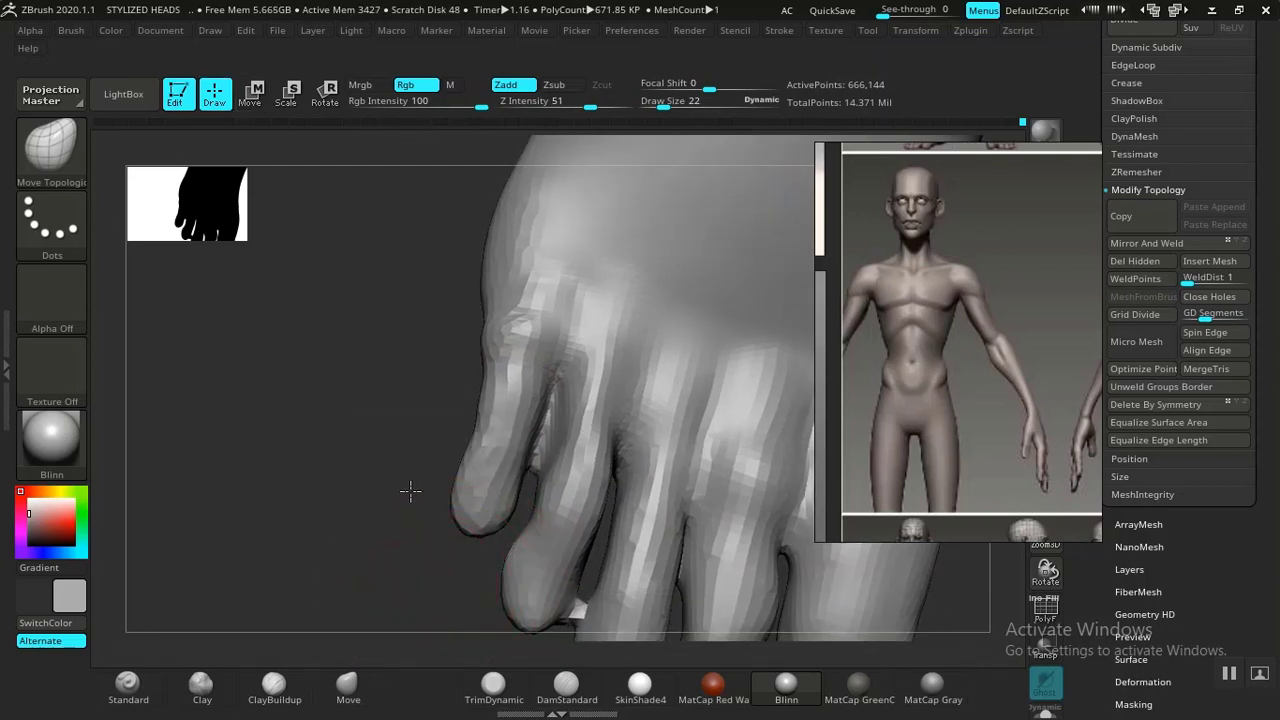
pyautogui.keyDown('alt'); pyautogui.moveTo(410, 491); pyautogui.dragTo(414, 435); pyautogui.keyUp('alt')
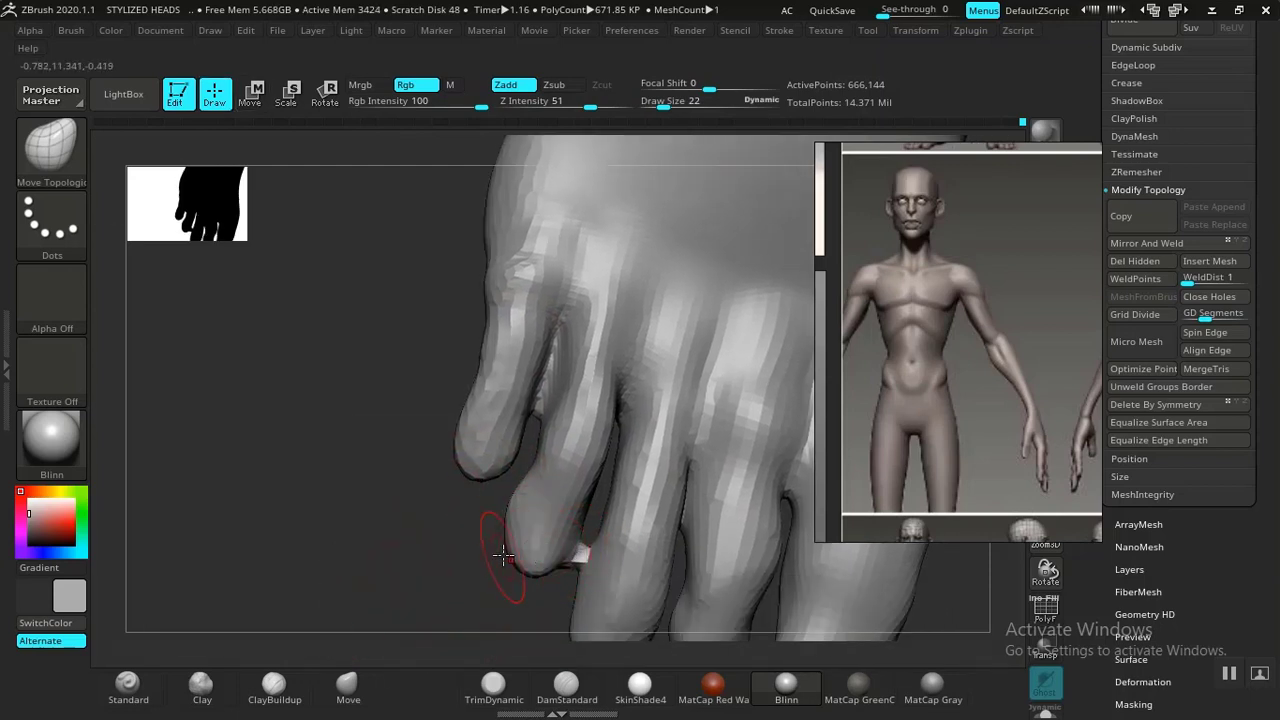
pyautogui.moveTo(529, 548); pyautogui.dragTo(509, 516)
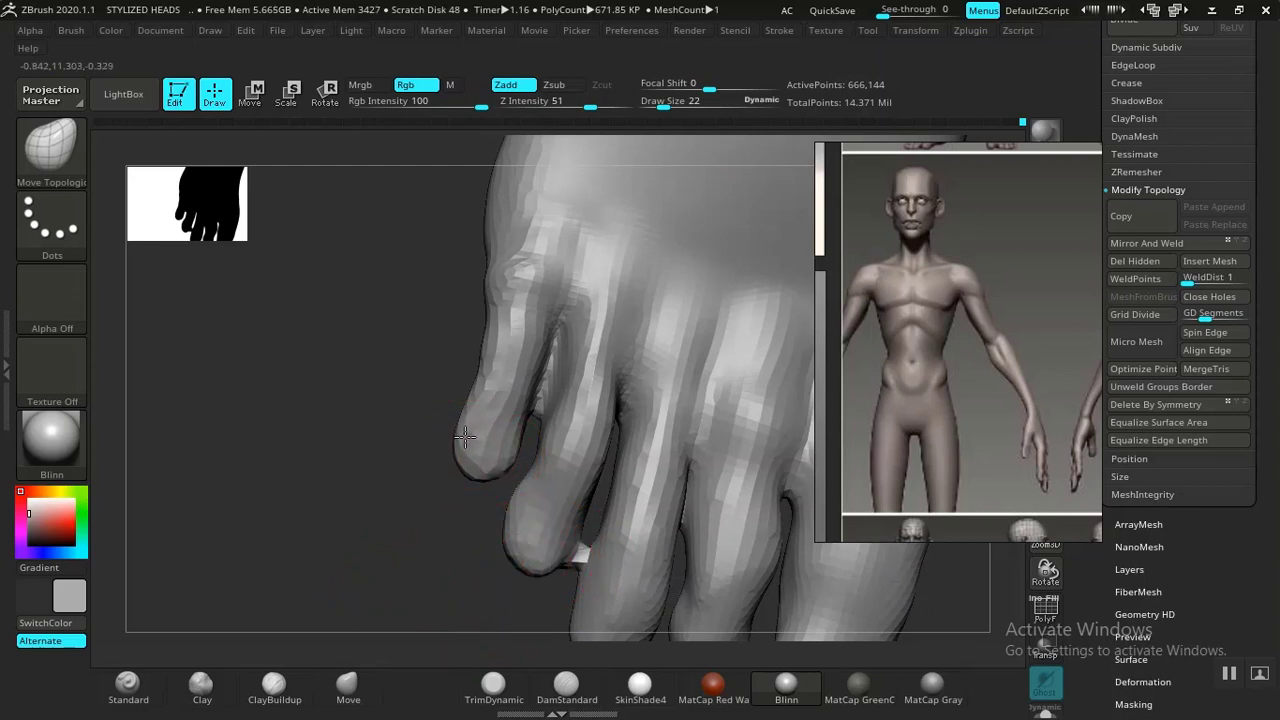
pyautogui.keyDown('alt'); pyautogui.moveTo(426, 532); pyautogui.dragTo(392, 471); pyautogui.keyUp('alt')
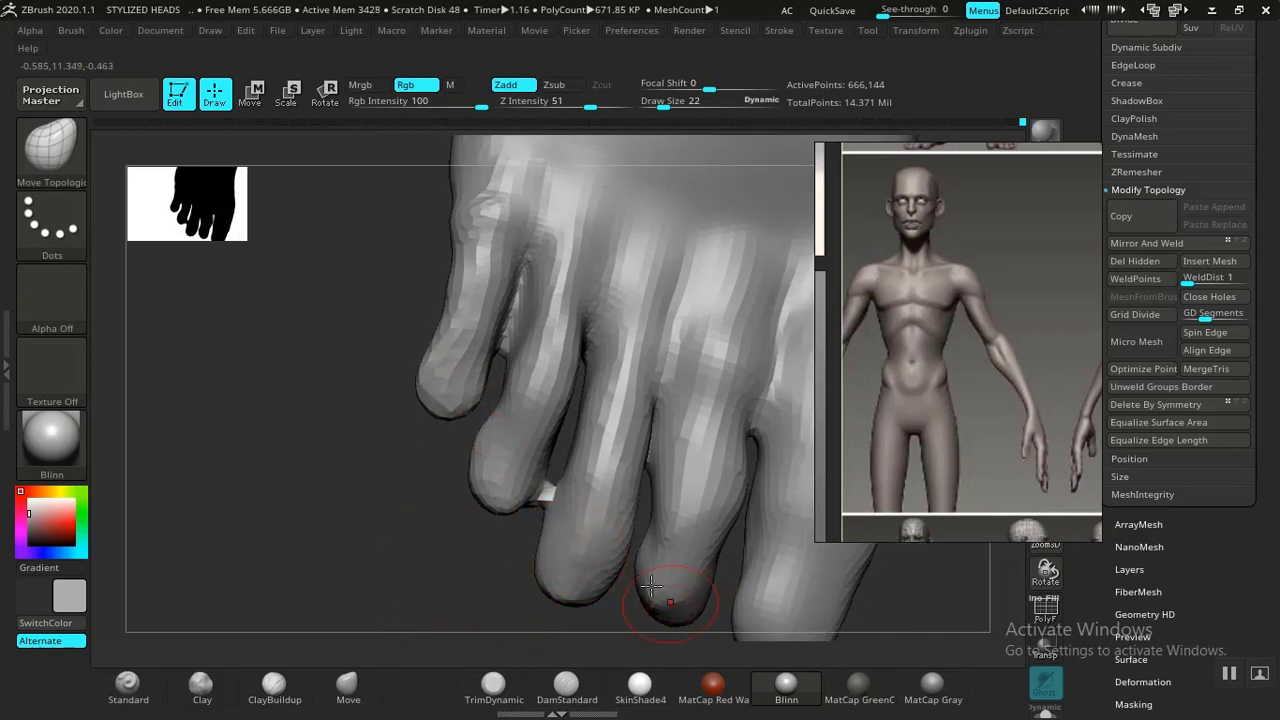
pyautogui.moveTo(651, 586)
pyautogui.keyDown('shift'); pyautogui.mouseDown()
pyautogui.moveTo(666, 598)
pyautogui.moveTo(650, 598)
pyautogui.mouseUp(); pyautogui.keyUp('shift')
pyautogui.keyDown('alt'); pyautogui.moveTo(409, 591); pyautogui.dragTo(323, 583); pyautogui.keyUp('alt')
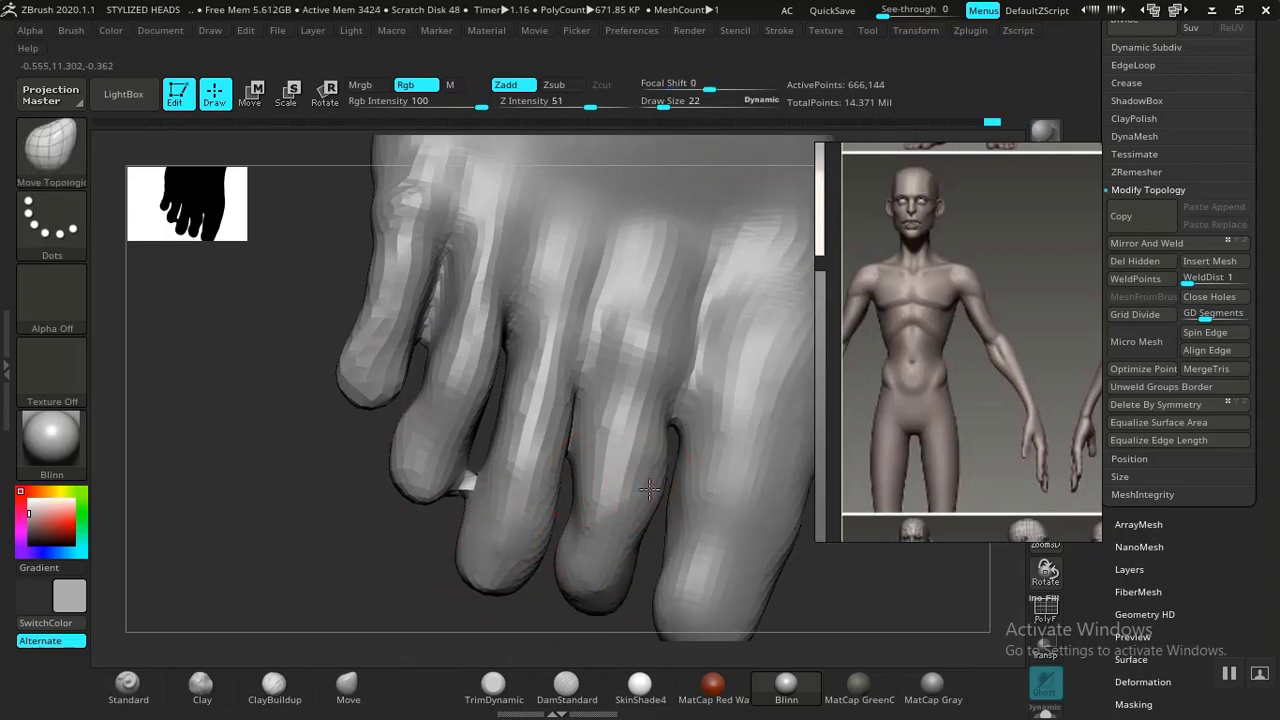
# Refine the big toe's inner contour beside the second toe, then reshape the second toe's knuckle at draw size 54
pyautogui.moveTo(800, 612); pyautogui.dragTo(634, 514)
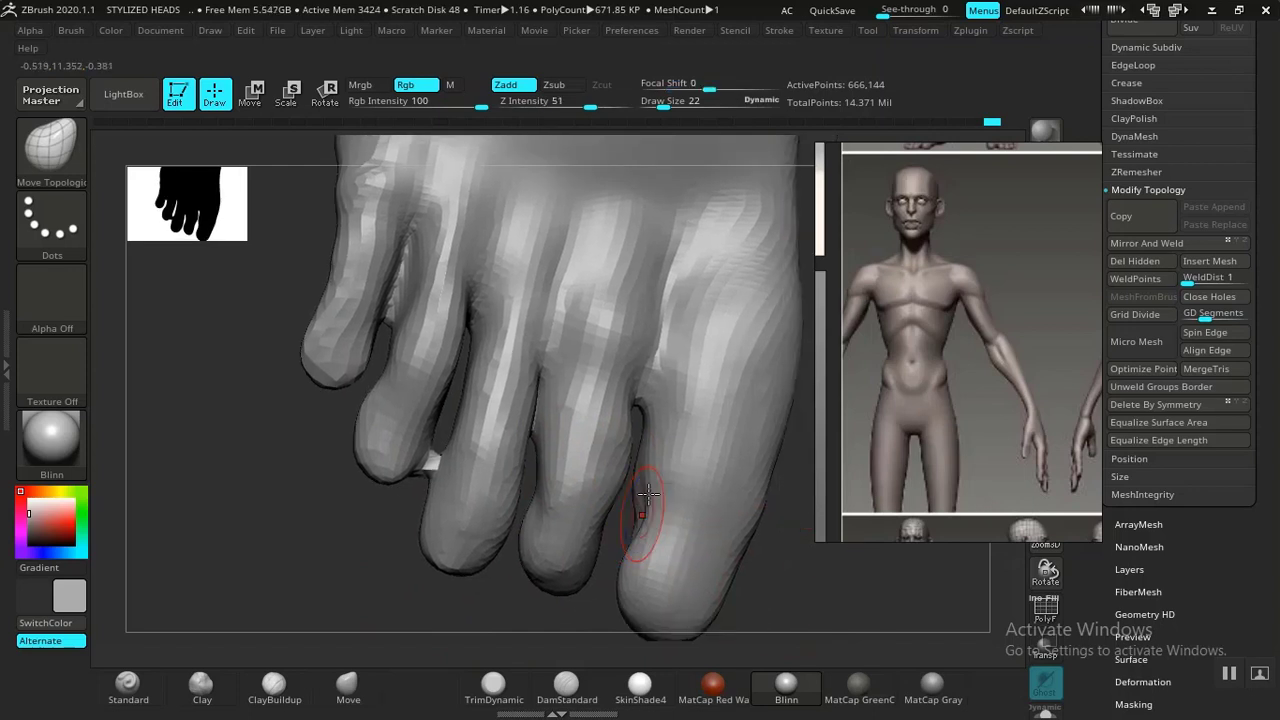
pyautogui.keyDown('shift'); pyautogui.moveTo(634, 537); pyautogui.dragTo(645, 465); pyautogui.keyUp('shift')
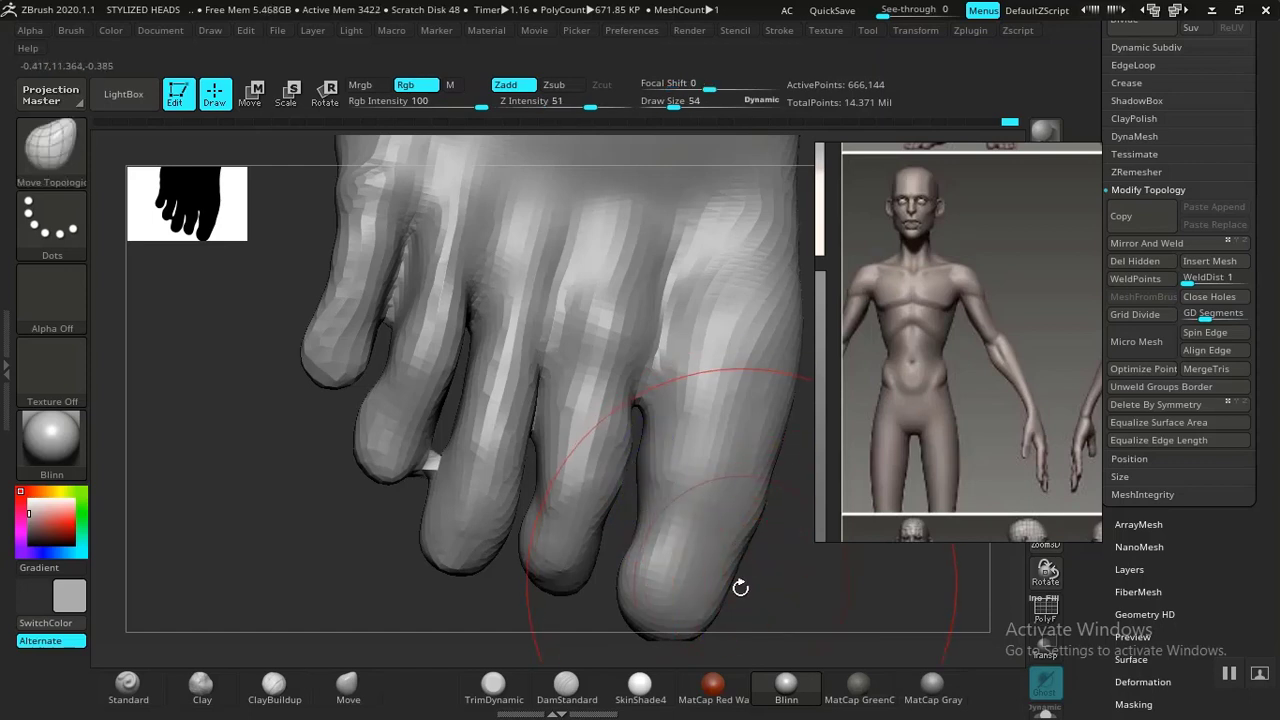
pyautogui.moveTo(737, 586); pyautogui.dragTo(711, 578)
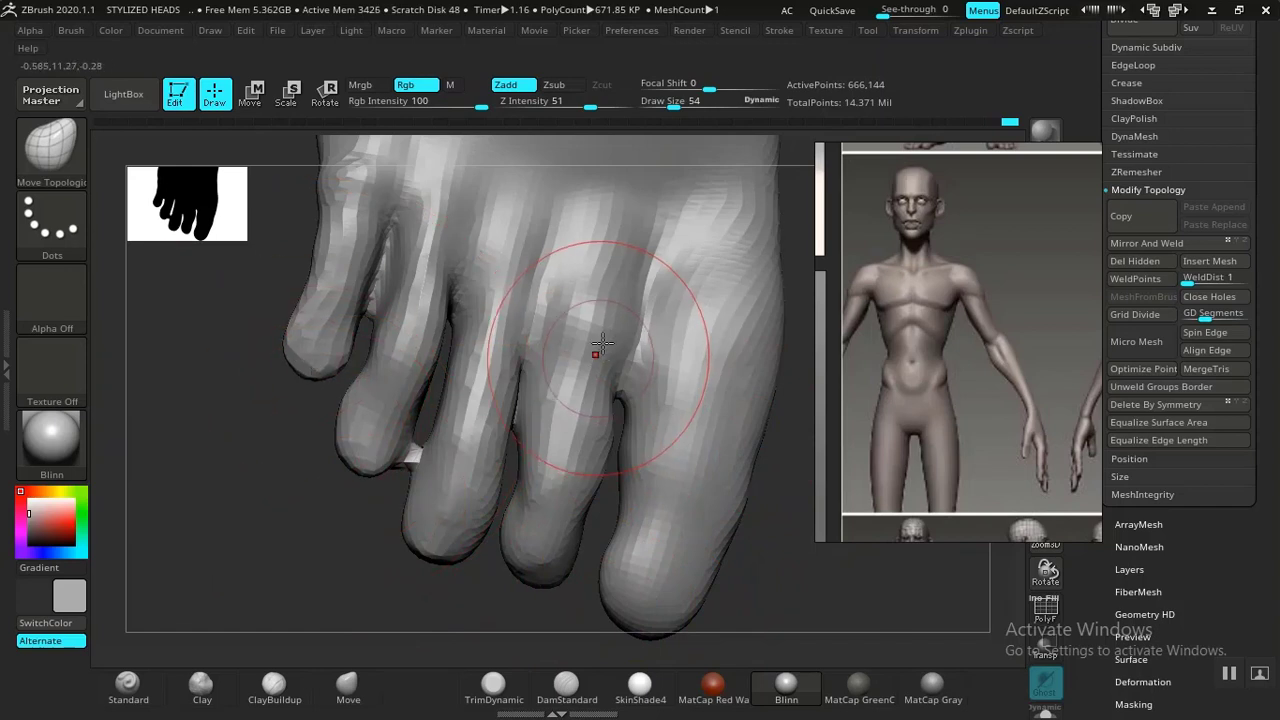
pyautogui.moveTo(601, 338); pyautogui.dragTo(592, 308)
# Carve creases across the big toe's two joints and the base knuckle of the second toe with the DamStandard brush
pyautogui.keyDown('alt'); pyautogui.moveTo(698, 453); pyautogui.dragTo(653, 524, button='right'); pyautogui.keyUp('alt')
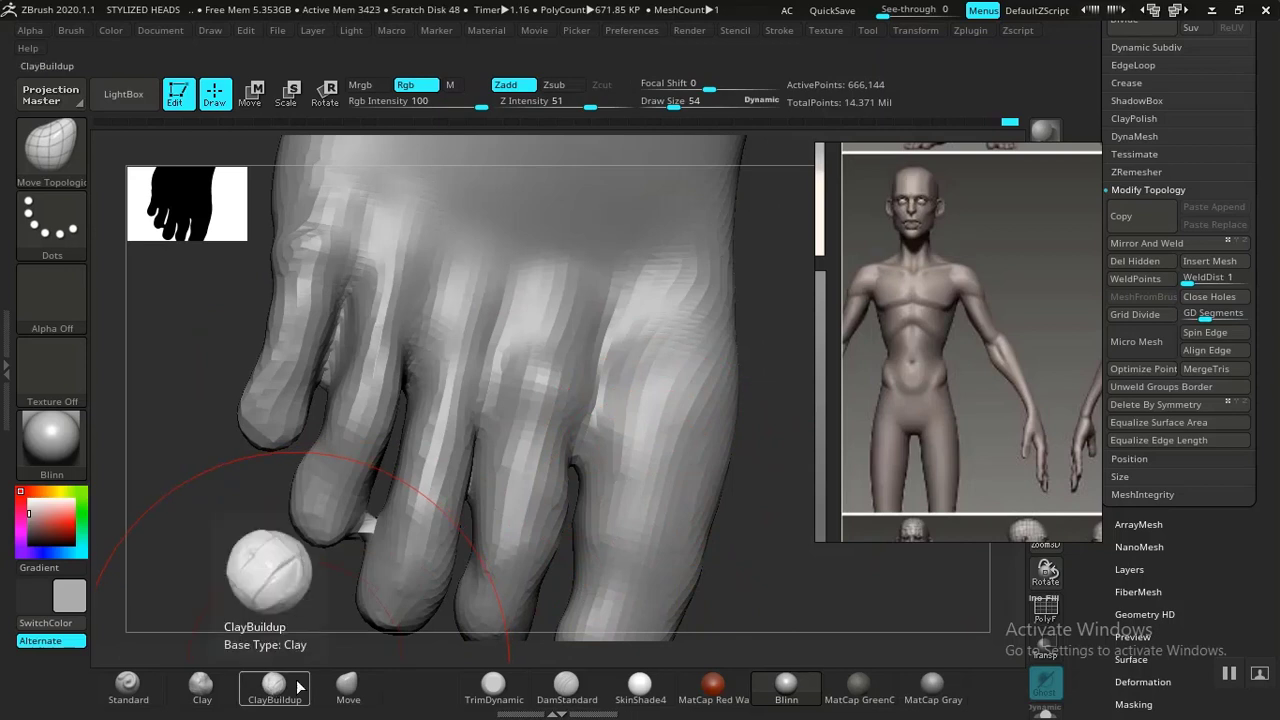
pyautogui.click(566, 687)
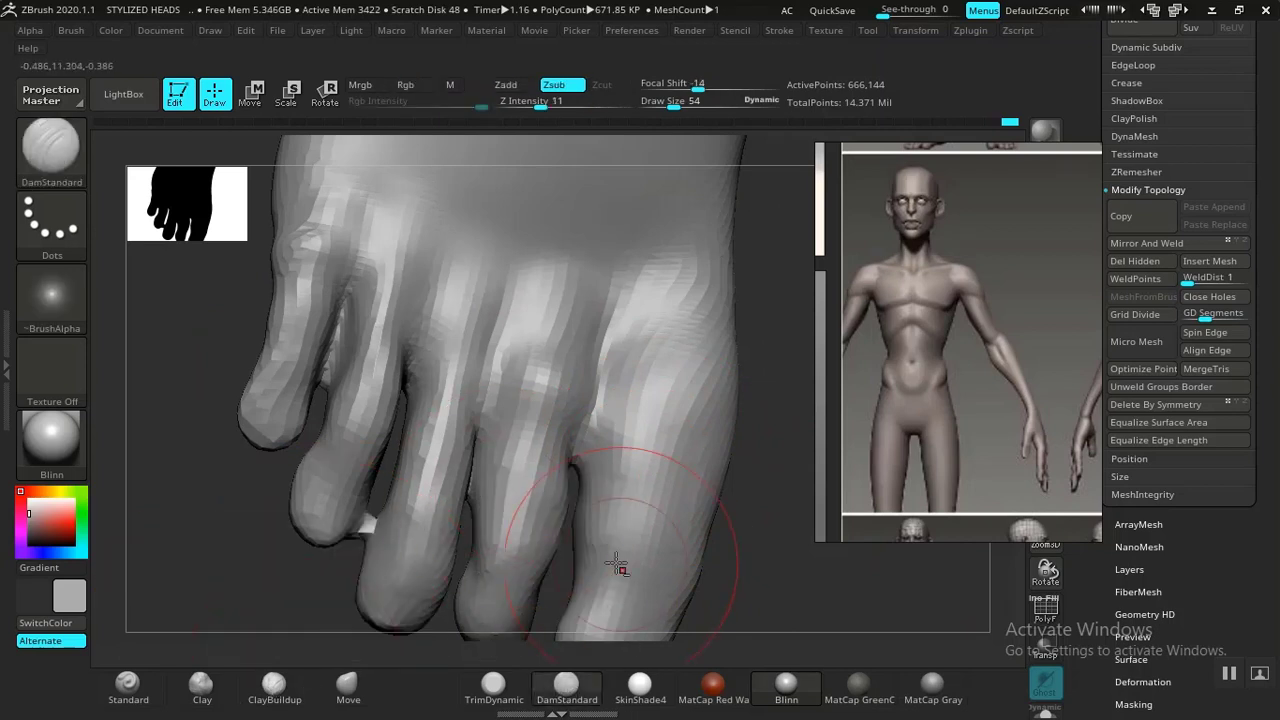
pyautogui.moveTo(617, 566)
pyautogui.mouseDown()
pyautogui.moveTo(674, 562)
pyautogui.moveTo(691, 578)
pyautogui.mouseUp()
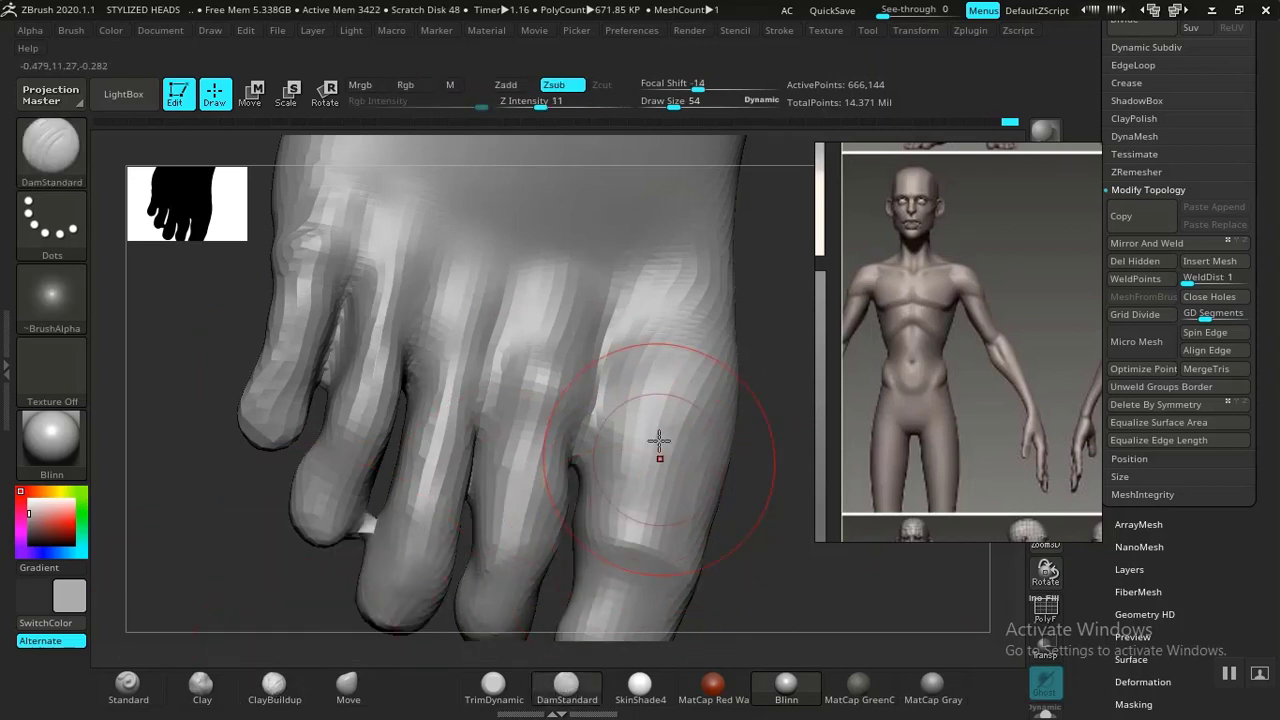
pyautogui.moveTo(635, 418); pyautogui.dragTo(699, 417)
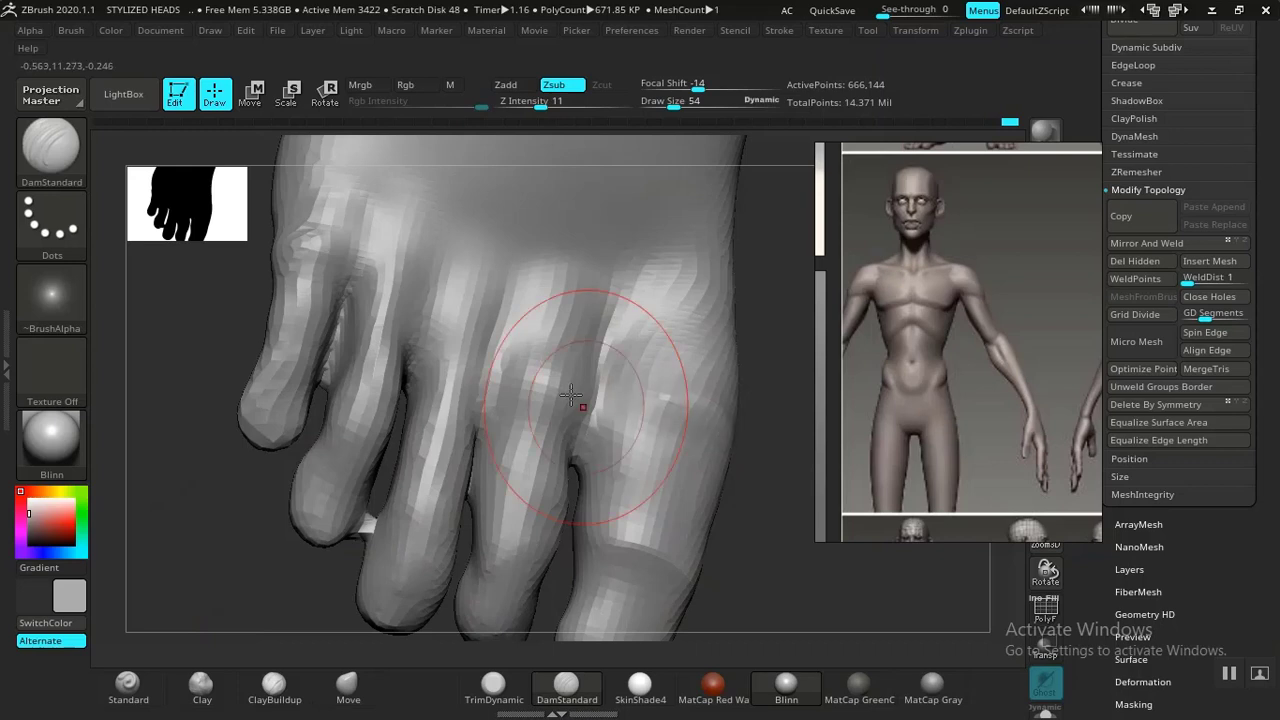
pyautogui.moveTo(524, 385)
pyautogui.mouseDown()
pyautogui.moveTo(572, 386)
pyautogui.moveTo(573, 402)
pyautogui.mouseUp()
# Carve DamStandard creases behind the tips of the second to fifth toes and across the smallest toe's upper joints
pyautogui.moveTo(508, 514)
pyautogui.mouseDown()
pyautogui.moveTo(556, 548)
pyautogui.moveTo(557, 534)
pyautogui.mouseUp()
pyautogui.moveTo(408, 505)
pyautogui.mouseDown()
pyautogui.moveTo(417, 526)
pyautogui.moveTo(447, 537)
pyautogui.mouseUp()
pyautogui.moveTo(346, 461); pyautogui.dragTo(362, 434)
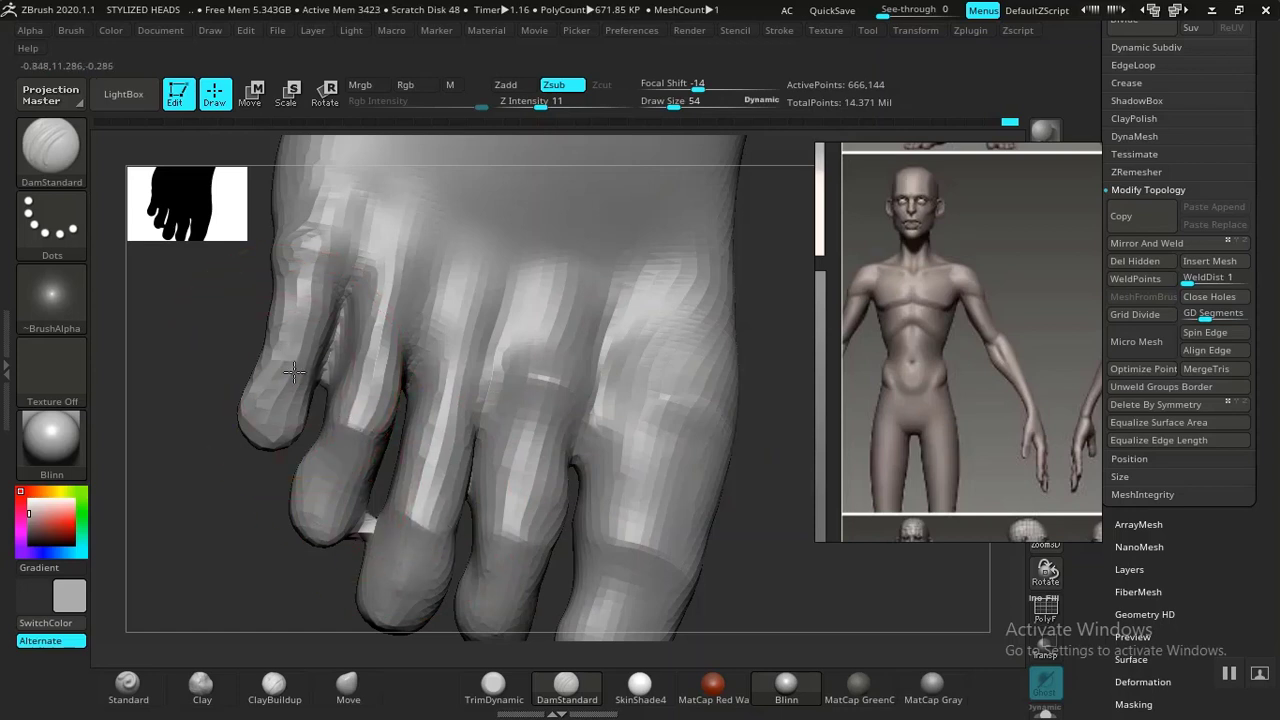
pyautogui.moveTo(294, 372); pyautogui.dragTo(266, 366)
pyautogui.moveTo(290, 320); pyautogui.dragTo(327, 325)
pyautogui.moveTo(303, 238)
pyautogui.mouseDown()
pyautogui.moveTo(349, 241)
pyautogui.moveTo(366, 262)
pyautogui.mouseUp()
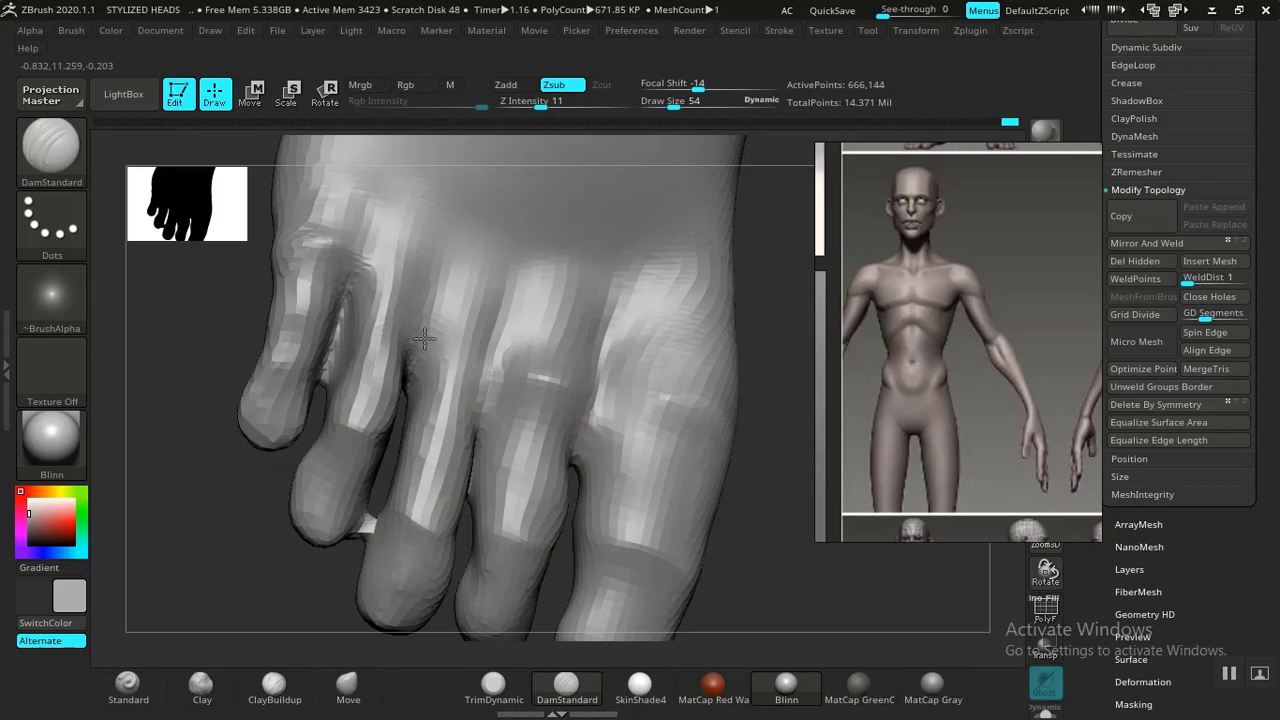
# Build up the base knuckles of all five toes and the big toe's outer joint with the Clay brush
pyautogui.click(201, 688)
pyautogui.moveTo(386, 343)
pyautogui.mouseDown()
pyautogui.moveTo(386, 309)
pyautogui.moveTo(428, 298)
pyautogui.moveTo(547, 390)
pyautogui.mouseUp()
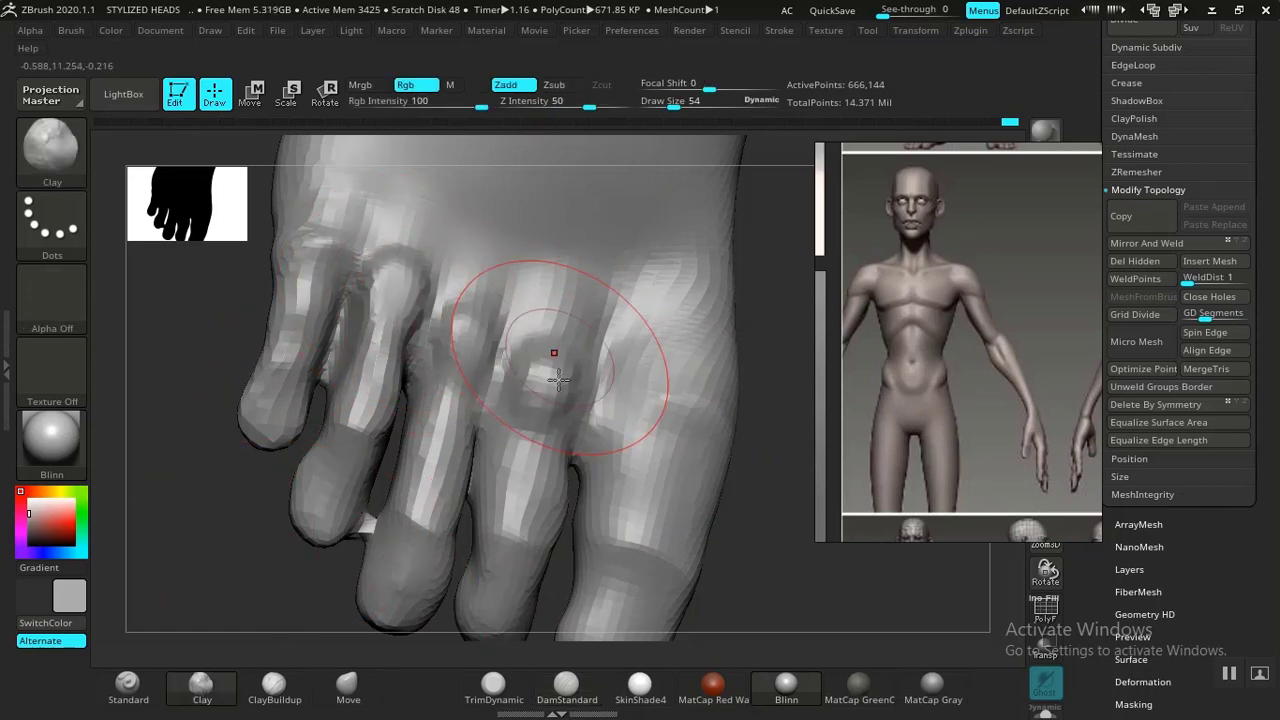
pyautogui.moveTo(656, 384)
pyautogui.mouseDown()
pyautogui.moveTo(666, 431)
pyautogui.moveTo(700, 422)
pyautogui.mouseUp()
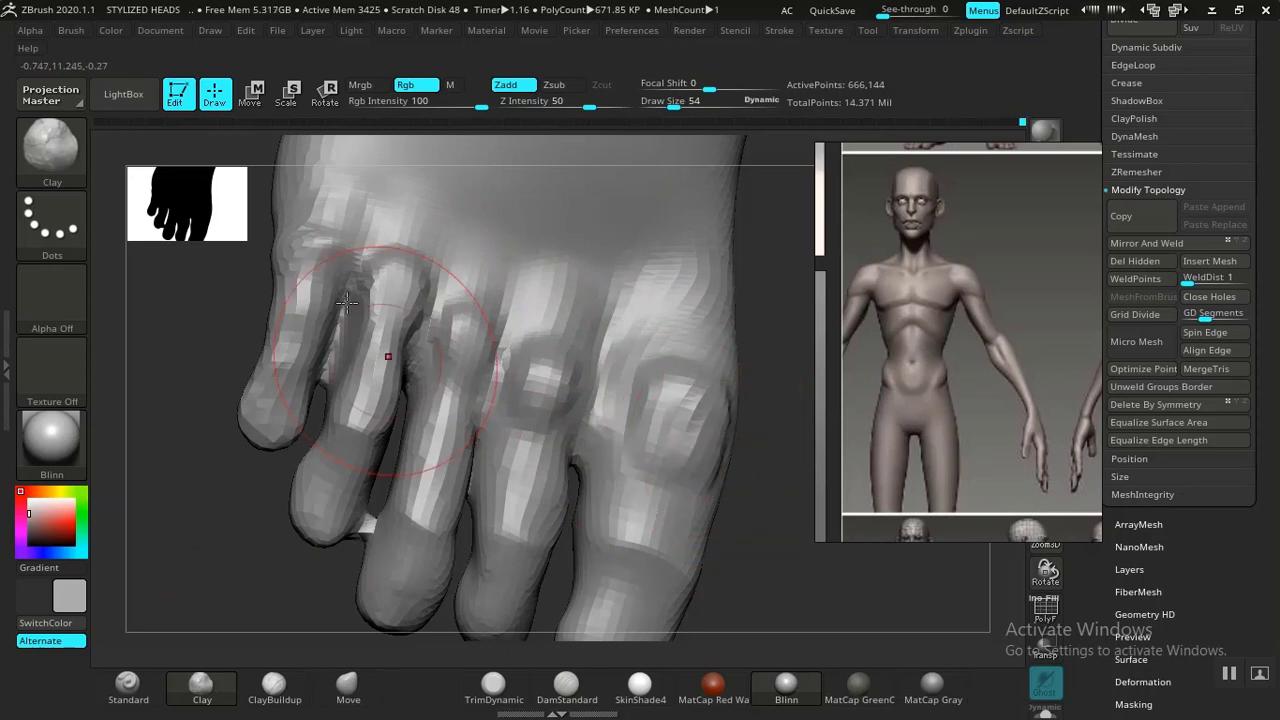
pyautogui.moveTo(331, 217); pyautogui.dragTo(336, 234)
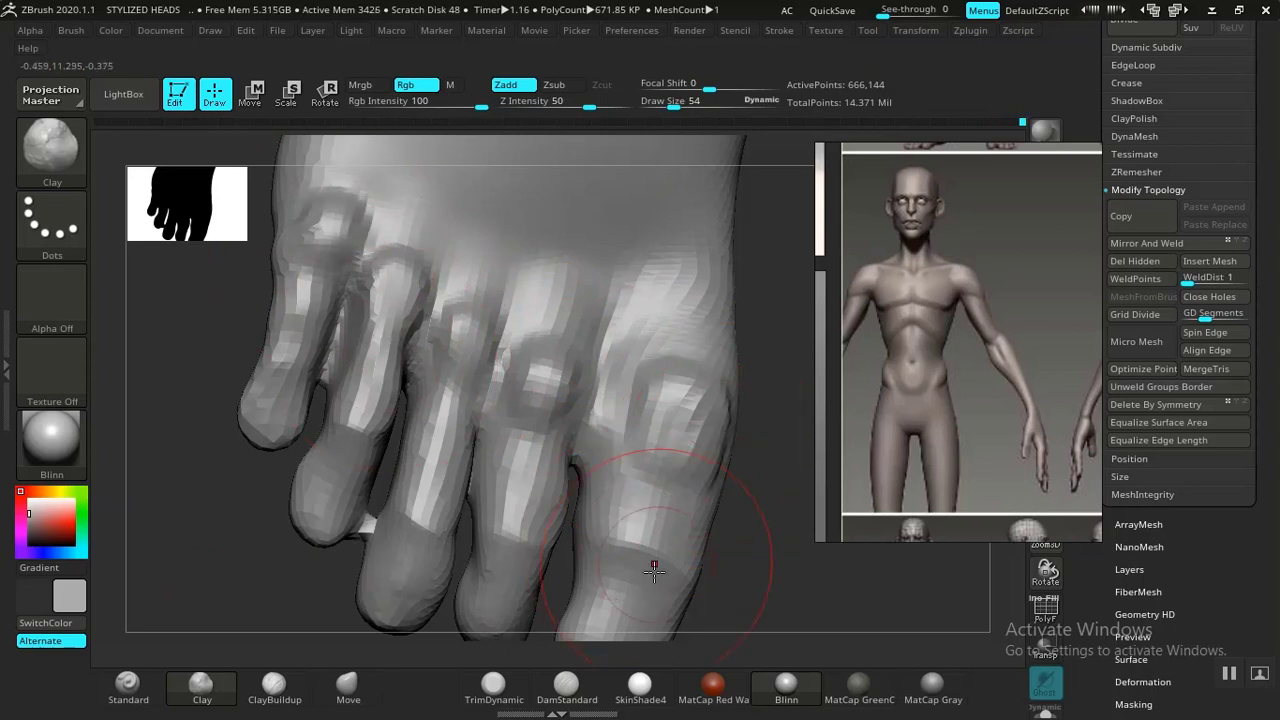
pyautogui.moveTo(631, 552)
pyautogui.mouseDown()
pyautogui.moveTo(697, 572)
pyautogui.moveTo(761, 513)
pyautogui.moveTo(623, 600)
pyautogui.mouseUp()
pyautogui.moveTo(552, 514)
pyautogui.mouseDown()
pyautogui.moveTo(503, 492)
pyautogui.moveTo(547, 509)
pyautogui.mouseUp()
pyautogui.hotkey('ctrl', 'z')
pyautogui.press('ctrl')
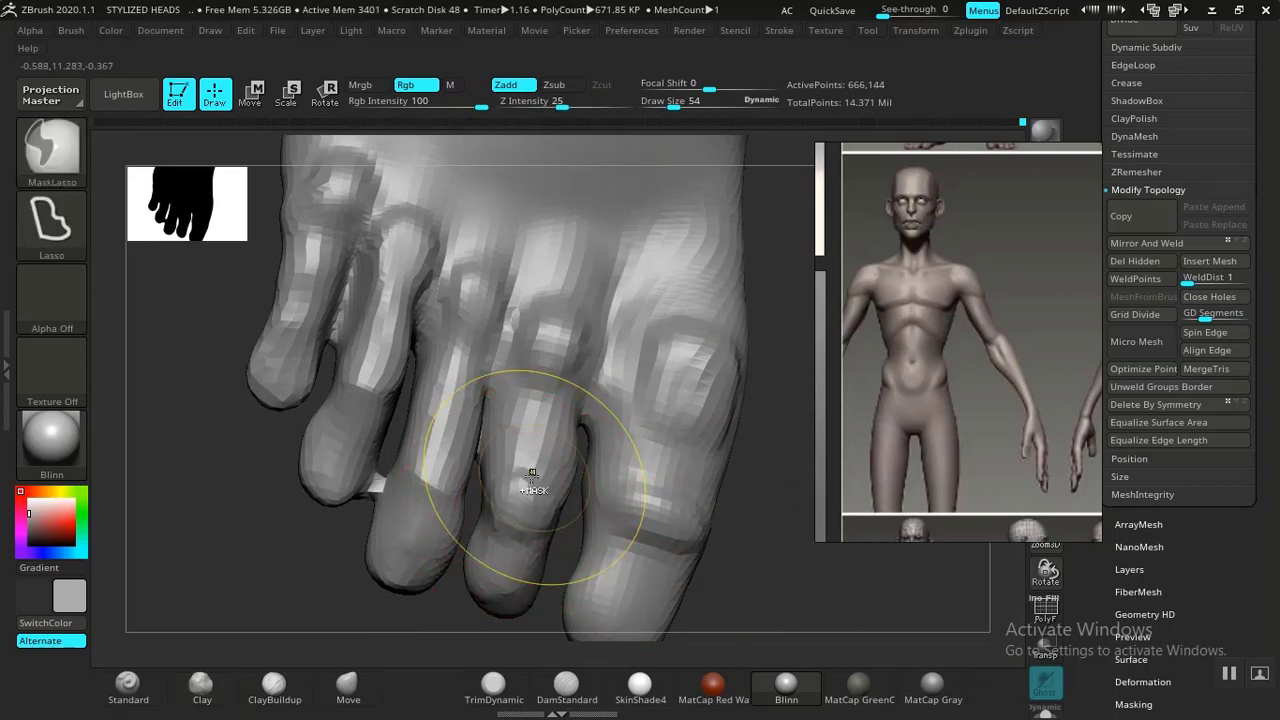
pyautogui.hotkey('ctrl', 'z')
# Smooth the built-up clay on the knuckles of the big toe and the smaller toes
pyautogui.moveTo(691, 363)
pyautogui.keyDown('shift'); pyautogui.mouseDown()
pyautogui.moveTo(663, 357)
pyautogui.moveTo(720, 413)
pyautogui.moveTo(730, 357)
pyautogui.moveTo(669, 458)
pyautogui.mouseUp(); pyautogui.keyUp('shift')
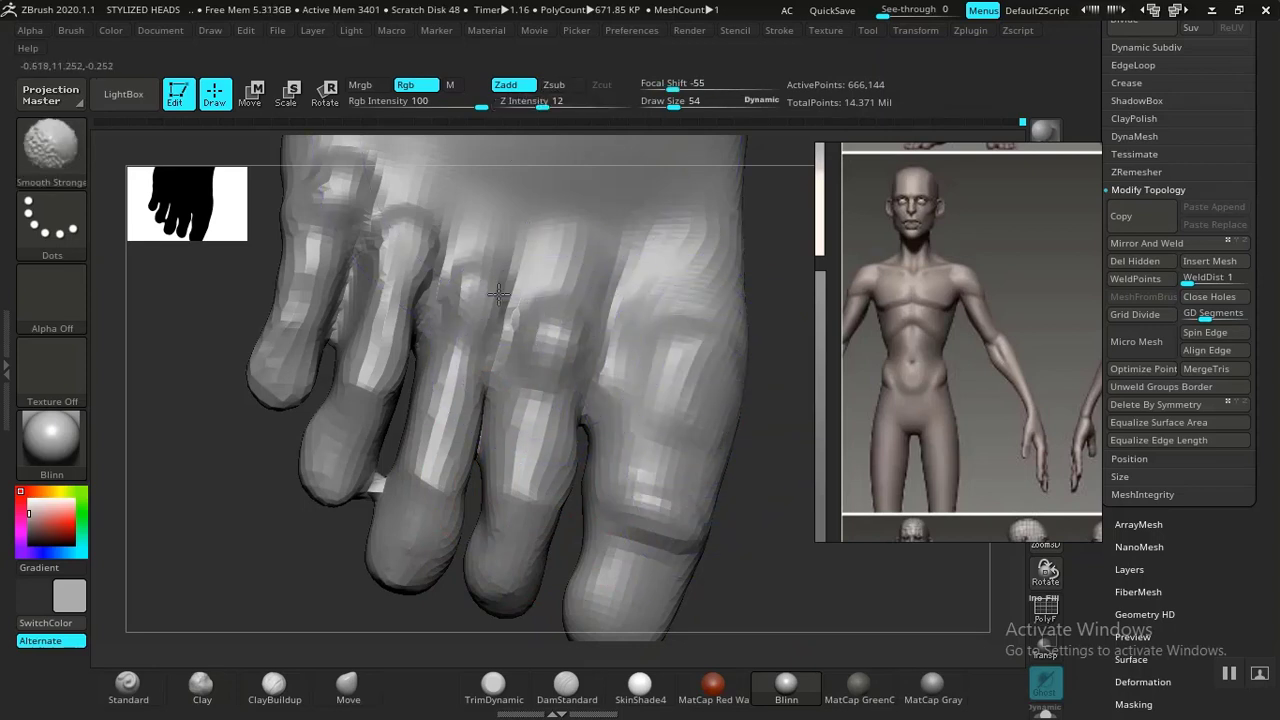
pyautogui.moveTo(498, 293)
pyautogui.keyDown('shift'); pyautogui.mouseDown()
pyautogui.moveTo(380, 245)
pyautogui.moveTo(349, 180)
pyautogui.mouseUp(); pyautogui.keyUp('shift')
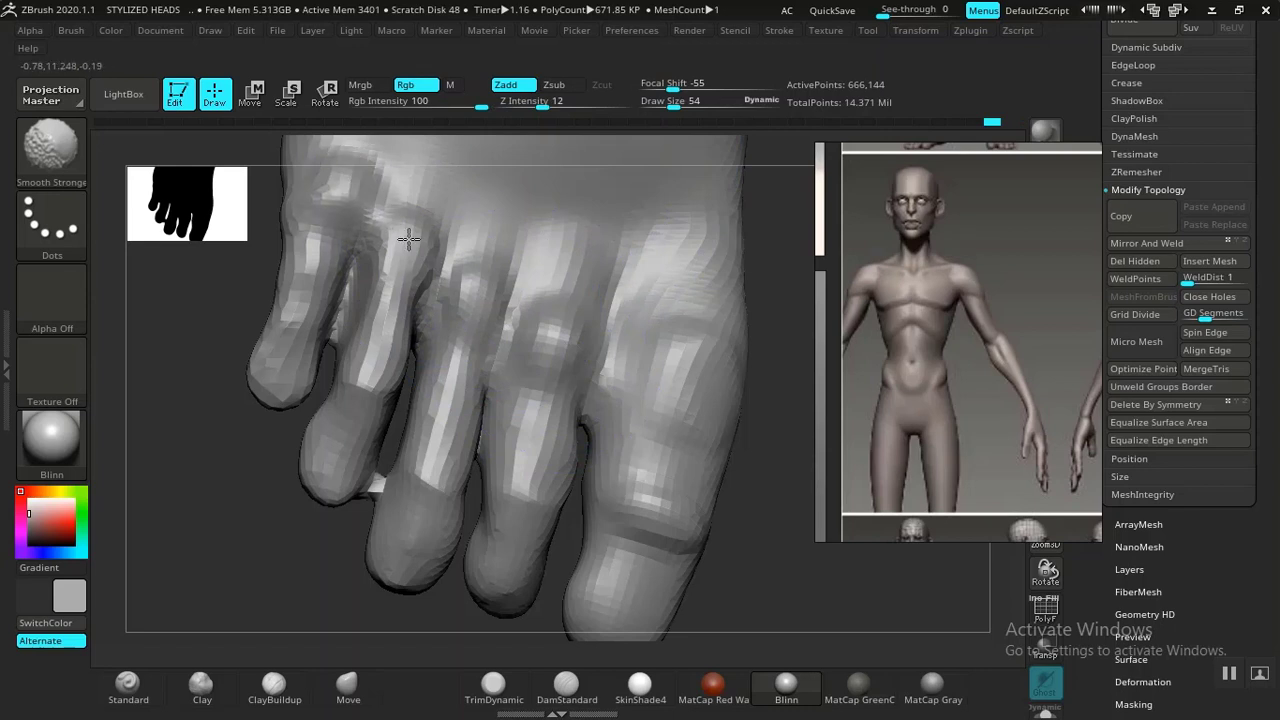
pyautogui.keyDown('shift'); pyautogui.moveTo(409, 239); pyautogui.dragTo(423, 214); pyautogui.keyUp('shift')
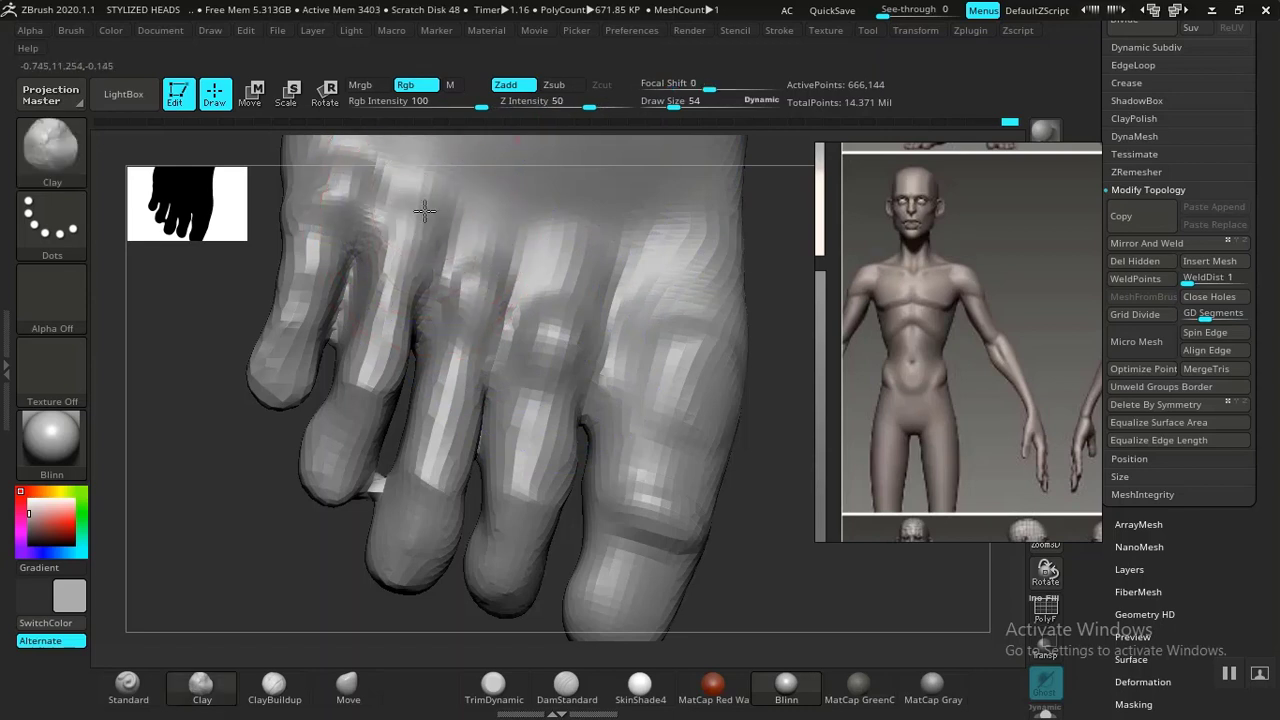
# Add Clay strokes over the bases of the third and second toes and smooth the second toe's knuckle
pyautogui.moveTo(491, 217)
pyautogui.mouseDown()
pyautogui.moveTo(512, 300)
pyautogui.moveTo(486, 263)
pyautogui.moveTo(481, 284)
pyautogui.mouseUp()
pyautogui.moveTo(577, 274); pyautogui.dragTo(572, 326)
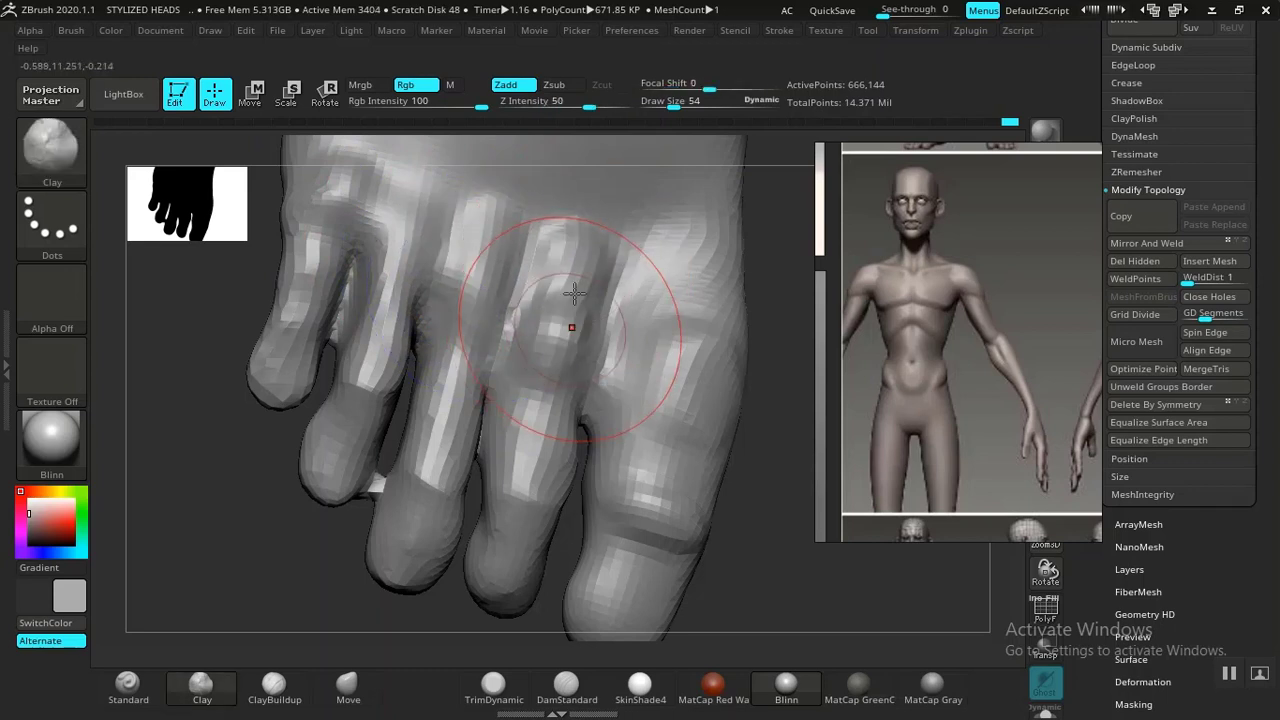
pyautogui.moveTo(571, 263)
pyautogui.keyDown('shift'); pyautogui.mouseDown()
pyautogui.moveTo(566, 335)
pyautogui.moveTo(574, 264)
pyautogui.mouseUp(); pyautogui.keyUp('shift')
pyautogui.moveTo(541, 311)
pyautogui.keyDown('shift'); pyautogui.mouseDown()
pyautogui.moveTo(561, 318)
pyautogui.moveTo(546, 304)
pyautogui.moveTo(552, 268)
pyautogui.mouseUp(); pyautogui.keyUp('shift')
# Smooth the big toe's base knuckle and soften the crease at its outer joint
pyautogui.moveTo(694, 320)
pyautogui.keyDown('shift'); pyautogui.mouseDown()
pyautogui.moveTo(711, 346)
pyautogui.moveTo(699, 451)
pyautogui.mouseUp(); pyautogui.keyUp('shift')
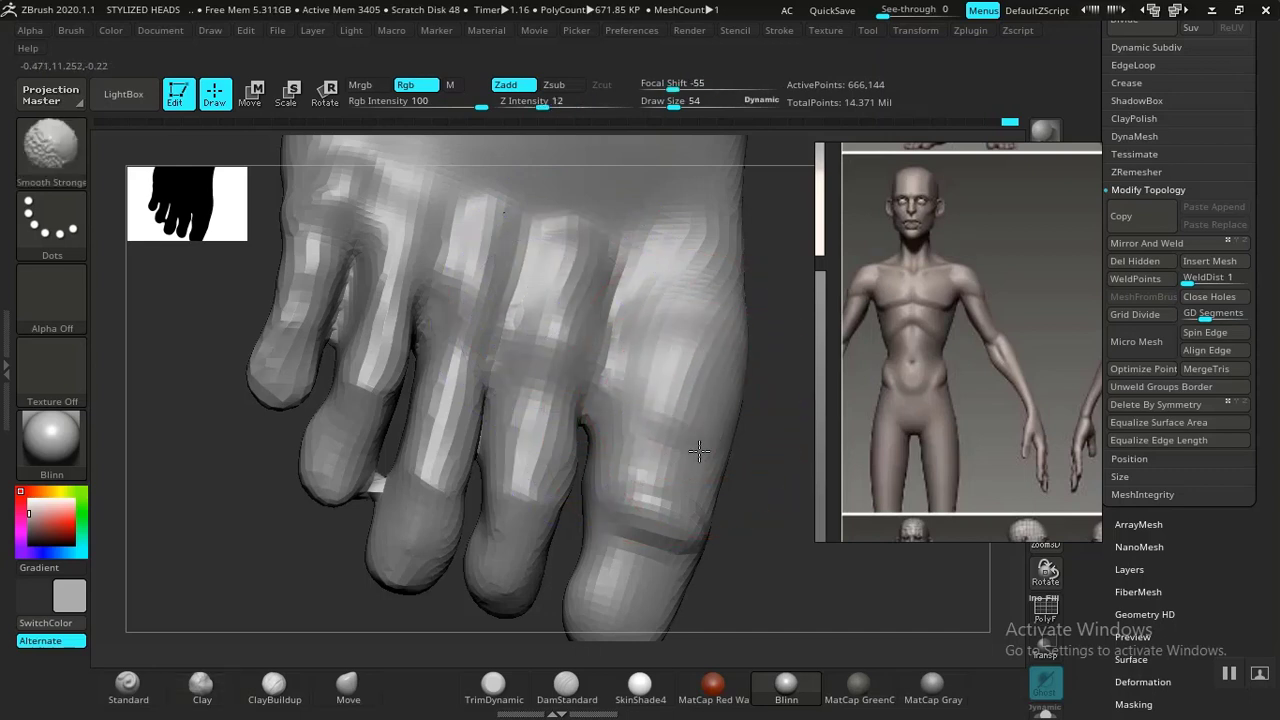
pyautogui.keyDown('shift'); pyautogui.moveTo(700, 404); pyautogui.dragTo(697, 432); pyautogui.keyUp('shift')
pyautogui.moveTo(680, 534)
pyautogui.keyDown('shift'); pyautogui.mouseDown()
pyautogui.moveTo(668, 523)
pyautogui.moveTo(663, 565)
pyautogui.moveTo(669, 547)
pyautogui.mouseUp(); pyautogui.keyUp('shift')
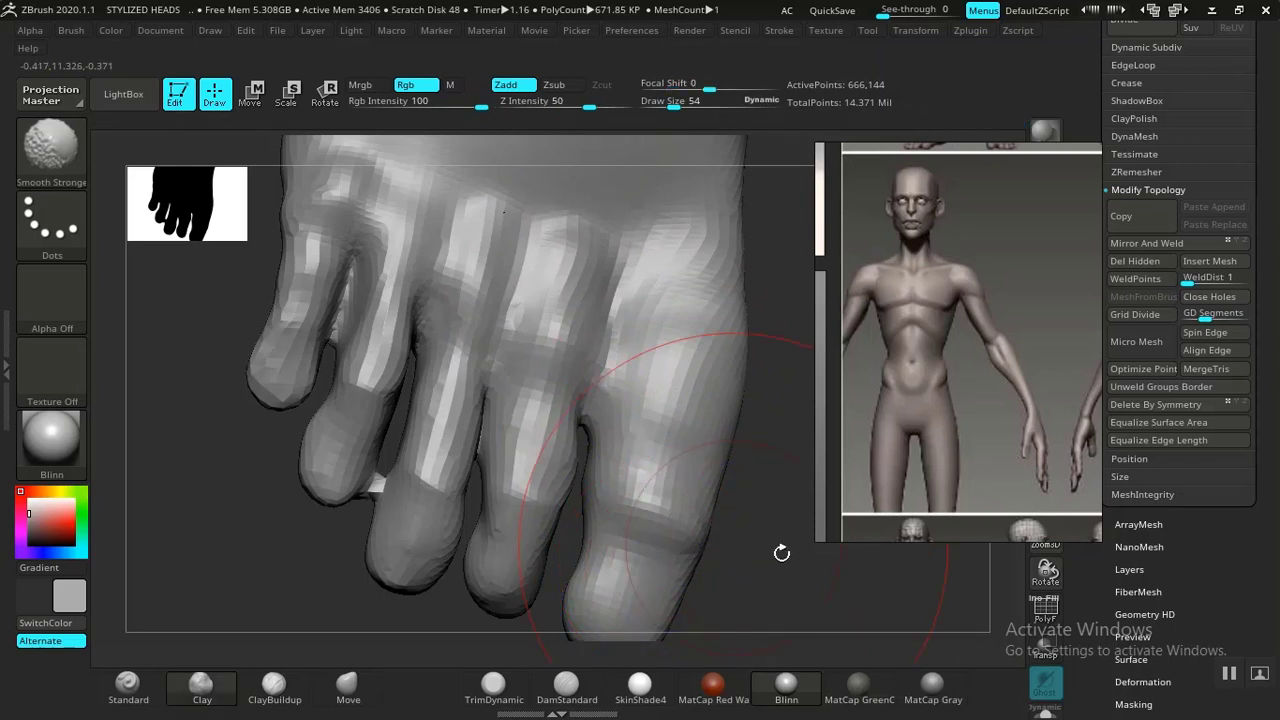
# Save the project as STYLIZED HEADS.ZPR, overwriting the existing file
pyautogui.keyDown('ctrl'); pyautogui.moveTo(481, 392); pyautogui.dragTo(497, 500, button='right'); pyautogui.keyUp('ctrl')
pyautogui.moveTo(488, 542)
pyautogui.mouseDown()
pyautogui.moveTo(465, 526)
pyautogui.moveTo(486, 503)
pyautogui.mouseUp()
pyautogui.press('ctrl')
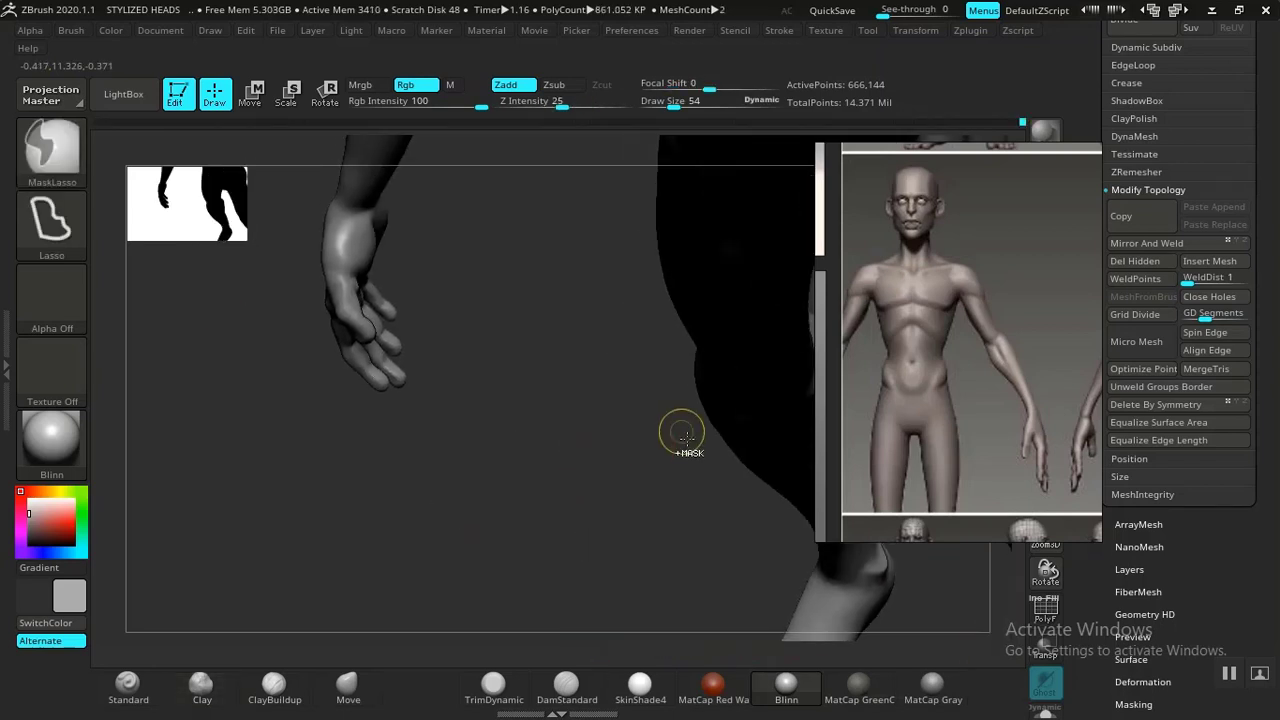
pyautogui.hotkey('ctrl', 's')
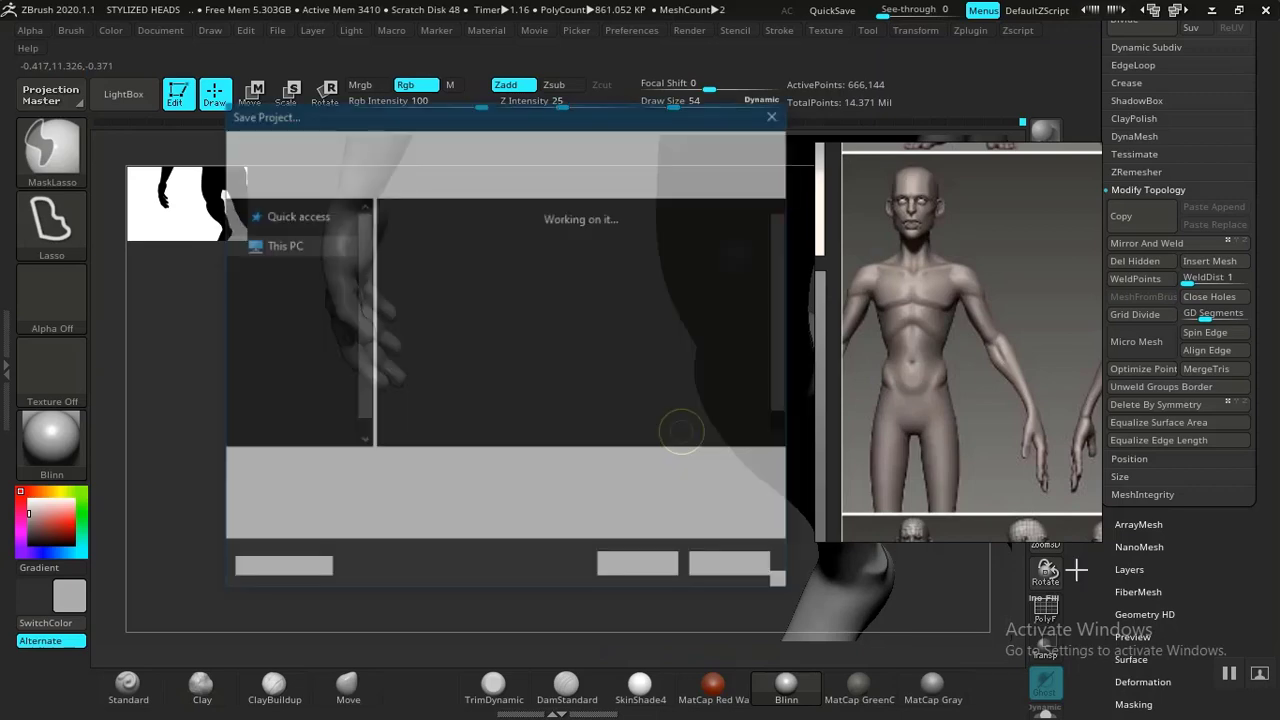
pyautogui.click(639, 568)
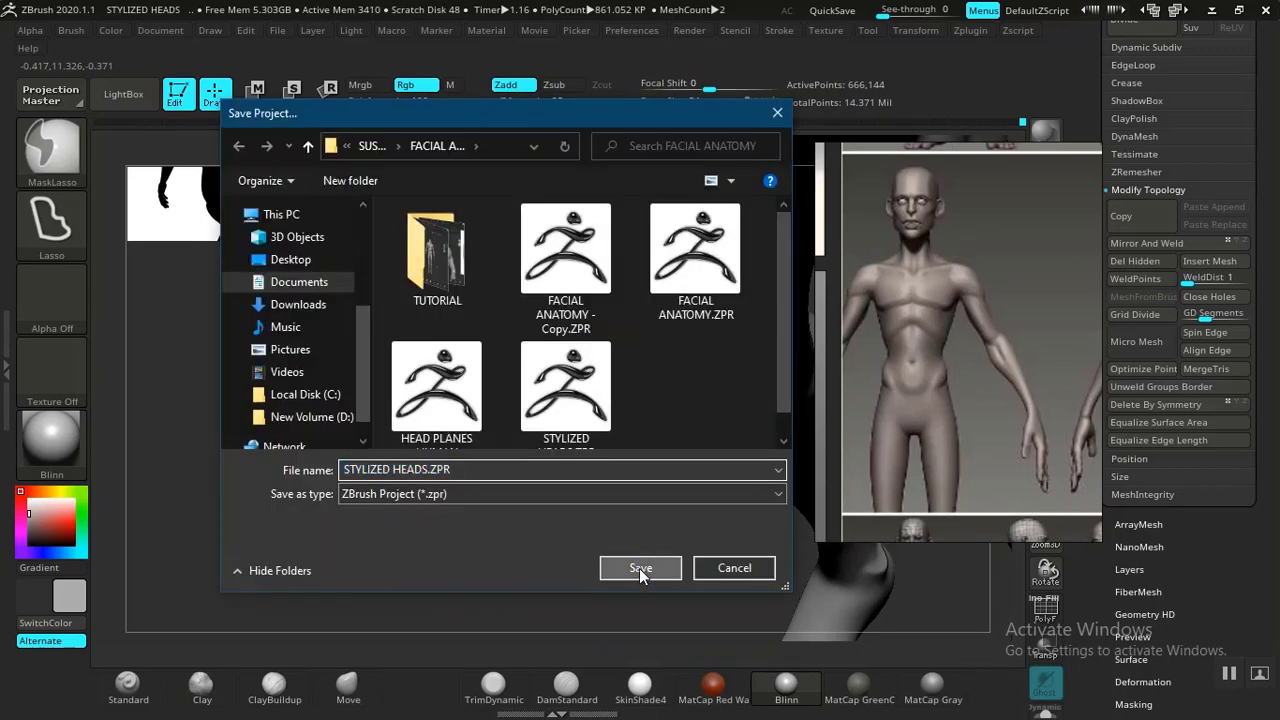
pyautogui.click(694, 367)
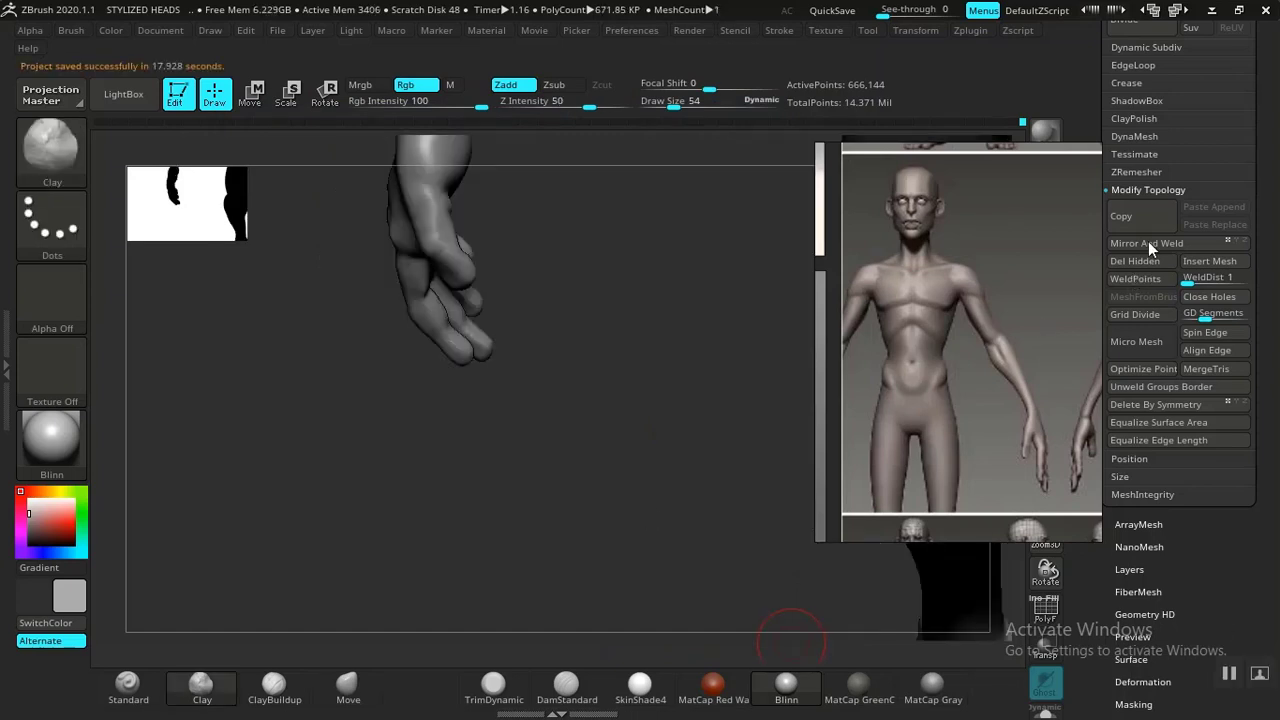
# Review the whole body from the front and move the floating reference image to the opposite side of the figure
pyautogui.press('f')
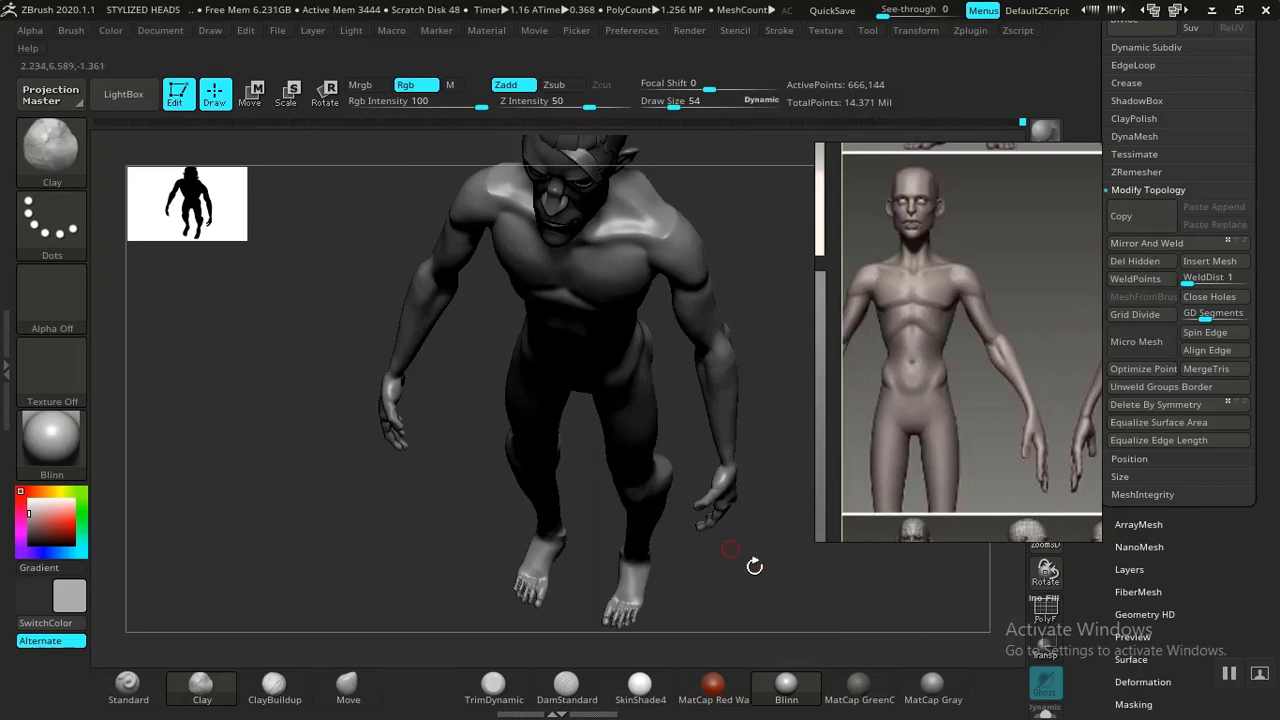
pyautogui.keyDown('shift'); pyautogui.moveTo(773, 491); pyautogui.dragTo(746, 466); pyautogui.keyUp('shift')
pyautogui.press('f')
pyautogui.moveTo(694, 426)
pyautogui.mouseDown()
pyautogui.moveTo(709, 369)
pyautogui.moveTo(667, 382)
pyautogui.moveTo(700, 450)
pyautogui.mouseUp()
pyautogui.keyDown('alt'); pyautogui.moveTo(695, 295); pyautogui.dragTo(728, 355); pyautogui.keyUp('alt')
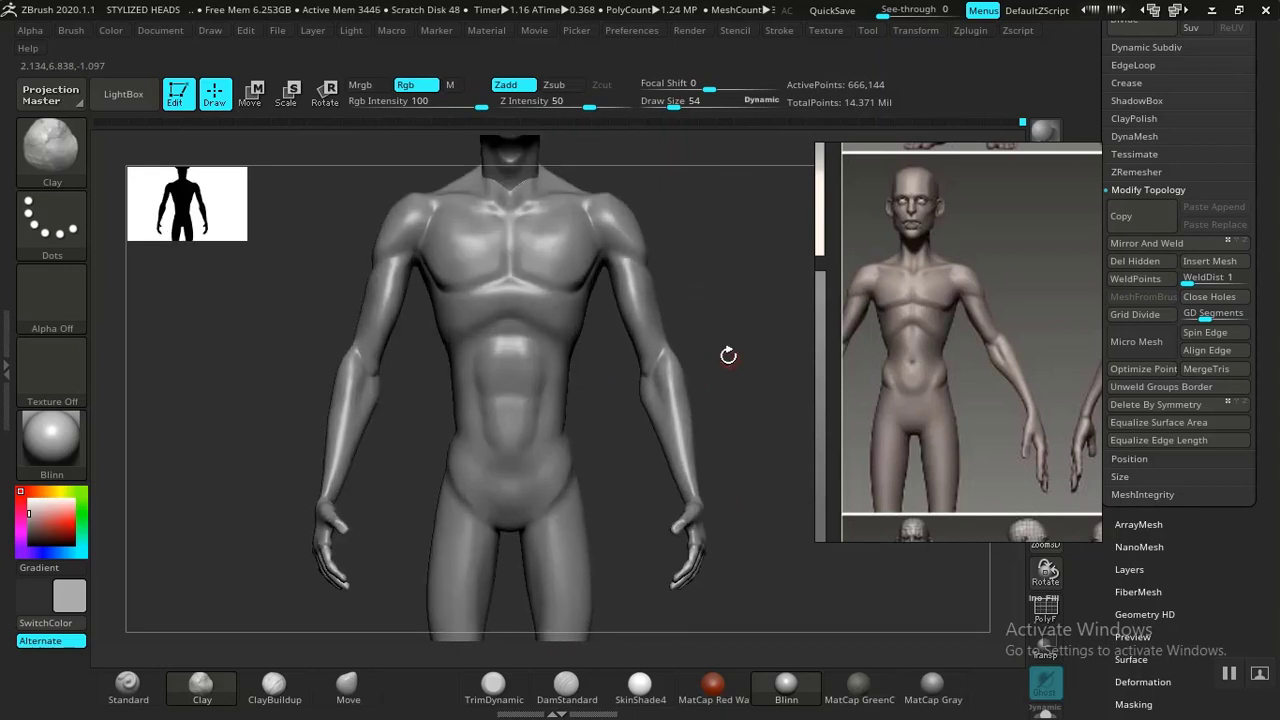
pyautogui.moveTo(697, 315)
pyautogui.keyDown('alt'); pyautogui.mouseDown()
pyautogui.moveTo(670, 326)
pyautogui.moveTo(757, 331)
pyautogui.moveTo(711, 346)
pyautogui.moveTo(712, 368)
pyautogui.moveTo(737, 354)
pyautogui.moveTo(691, 340)
pyautogui.moveTo(714, 280)
pyautogui.moveTo(789, 286)
pyautogui.moveTo(720, 294)
pyautogui.moveTo(671, 457)
pyautogui.mouseUp(); pyautogui.keyUp('alt')
pyautogui.keyDown('alt'); pyautogui.moveTo(687, 411); pyautogui.dragTo(698, 325); pyautogui.keyUp('alt')
pyautogui.moveTo(922, 350)
pyautogui.mouseDown(button='right')
pyautogui.moveTo(352, 406)
pyautogui.moveTo(112, 398)
pyautogui.mouseUp(button='right')
# Show the subtool list and expand the first STYLIZED MALE O1 folder to reach its MALE 01 parts
pyautogui.moveTo(1092, 202); pyautogui.dragTo(1100, 328)
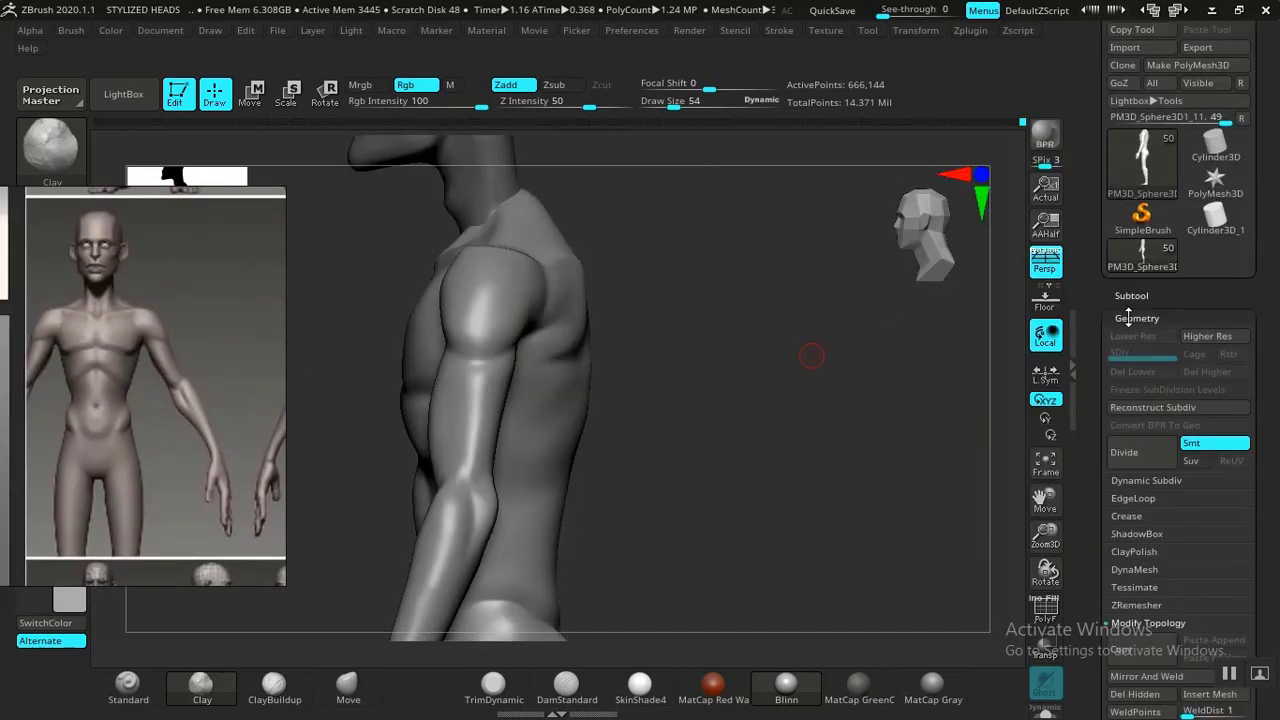
pyautogui.click(1137, 299)
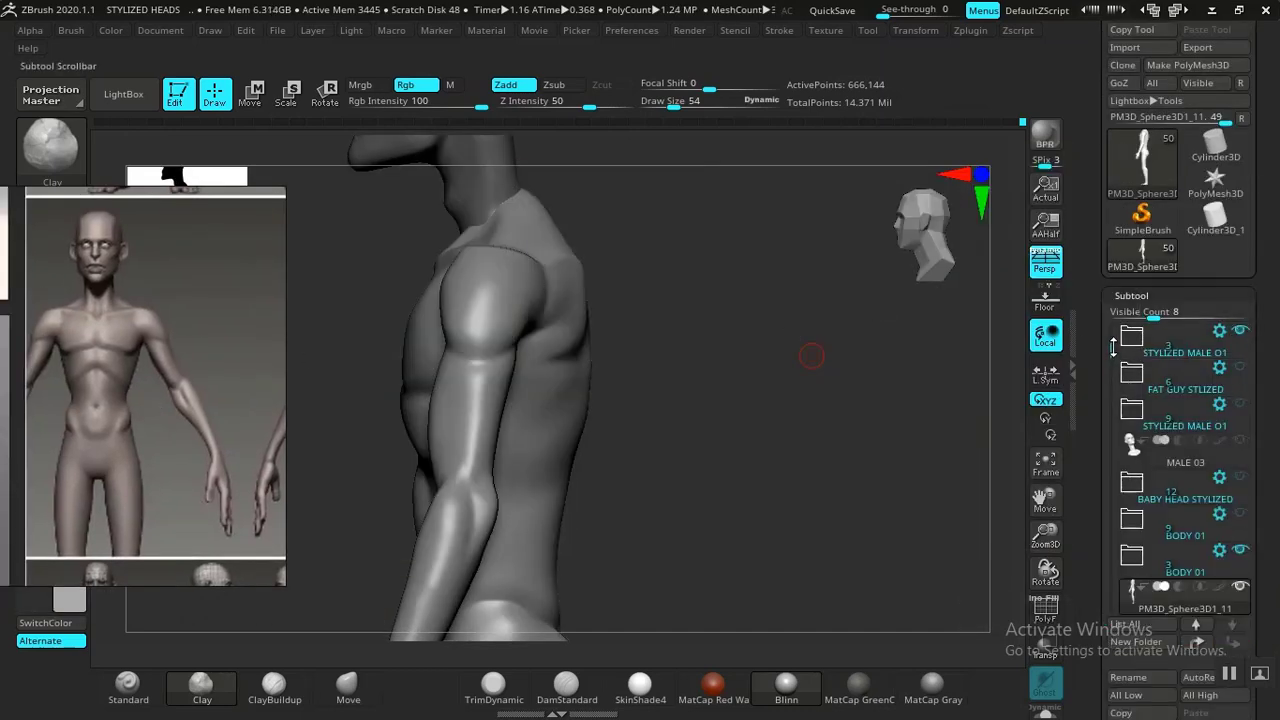
pyautogui.click(1133, 340)
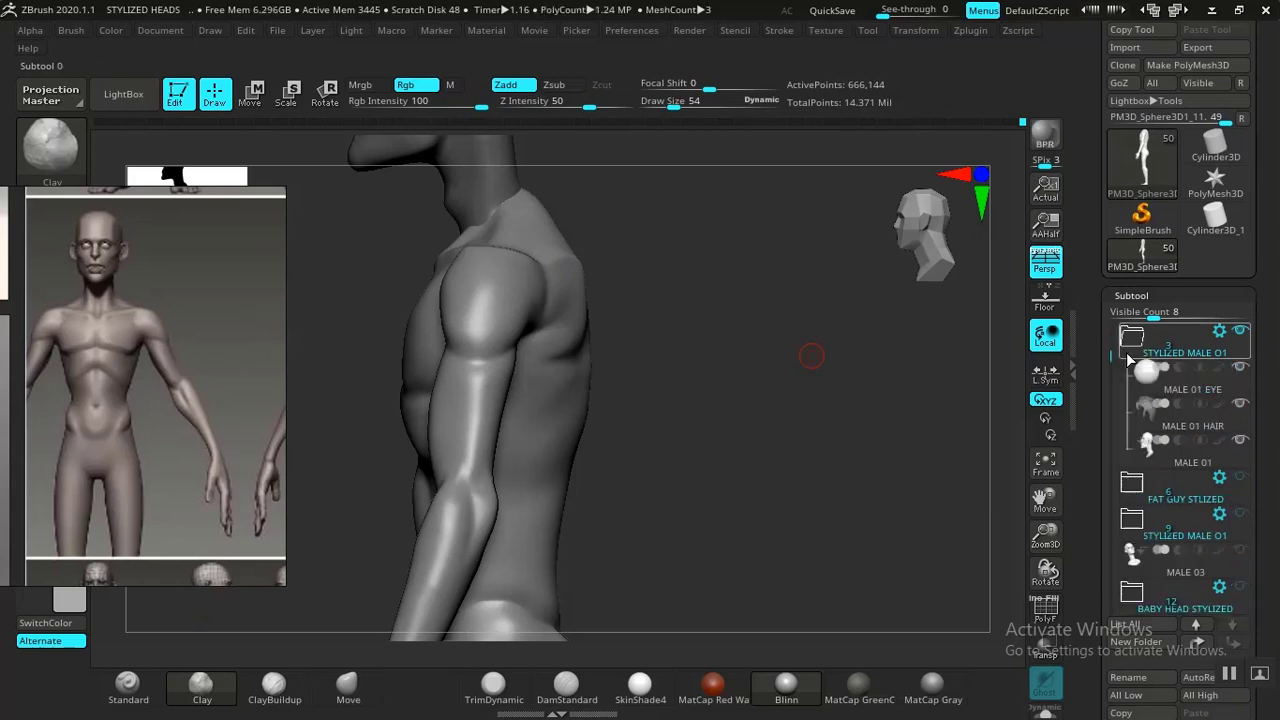
pyautogui.click(1150, 350)
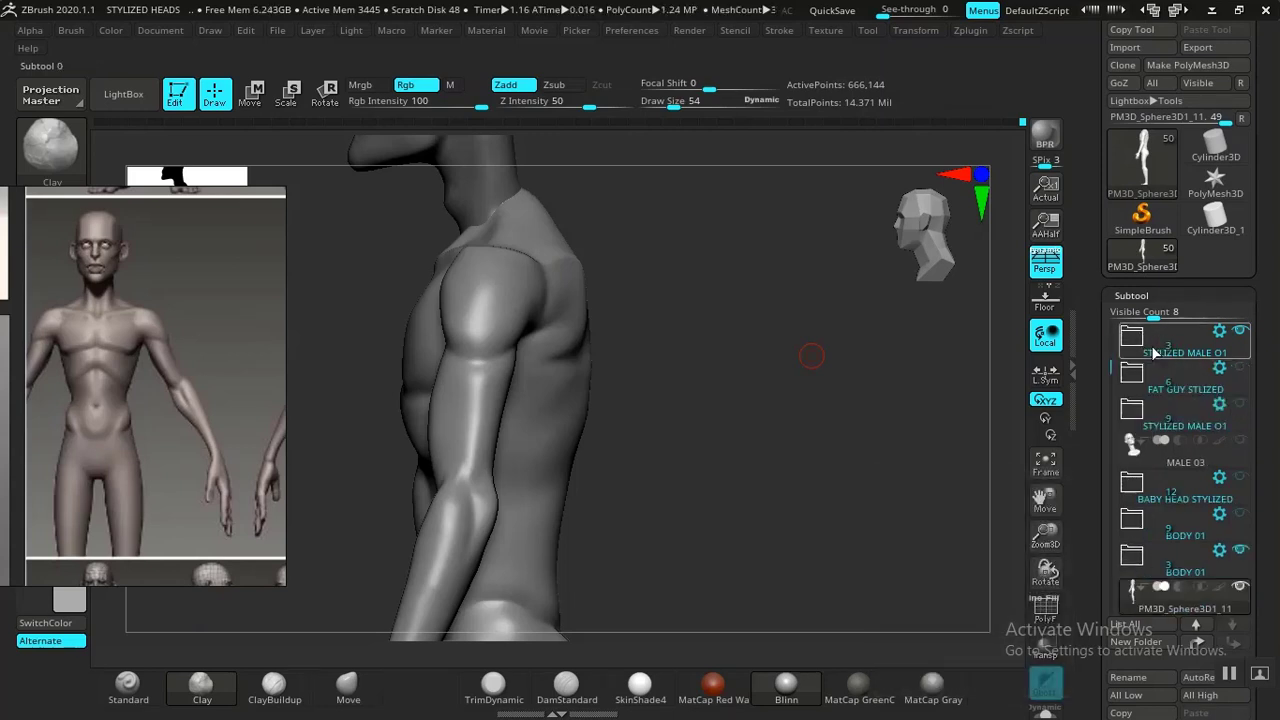
pyautogui.click(1133, 340)
pyautogui.moveTo(1112, 358)
pyautogui.mouseDown()
pyautogui.moveTo(1112, 371)
pyautogui.moveTo(1111, 354)
pyautogui.mouseUp()
pyautogui.scroll(-3, 1157, 348)
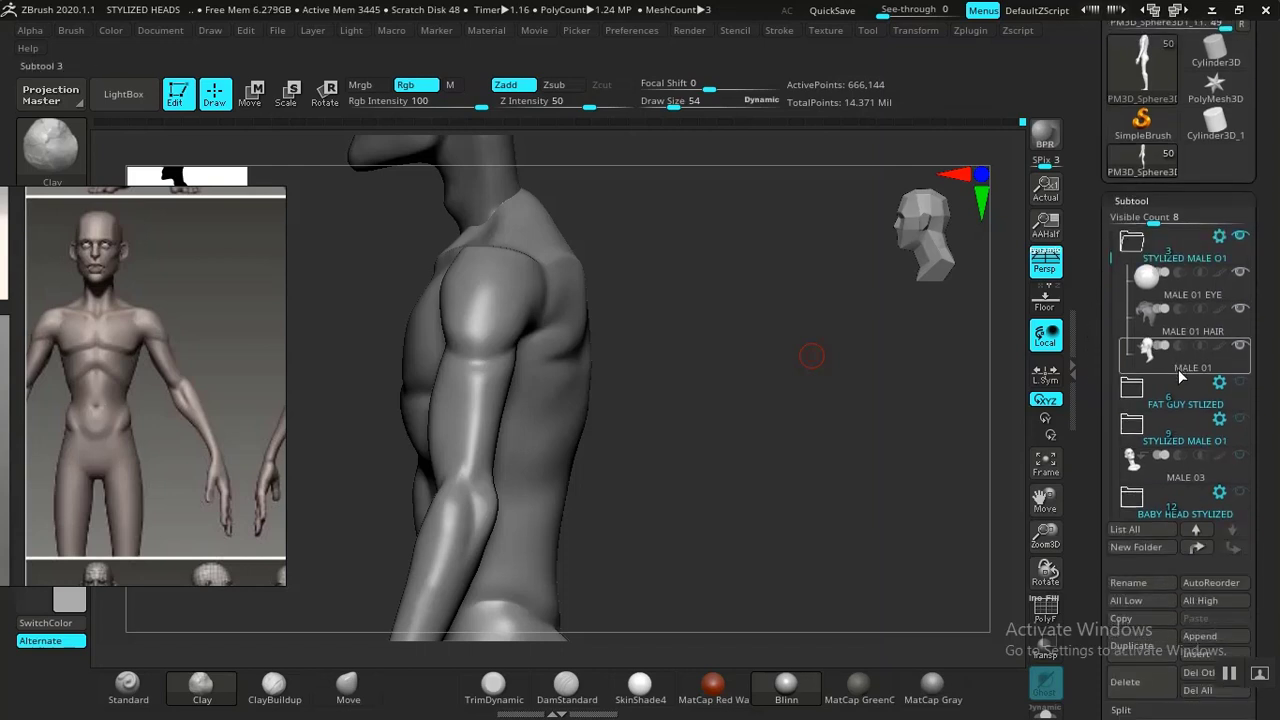
# Duplicate the MALE 01 head subtool and hide the original
pyautogui.click(1181, 372)
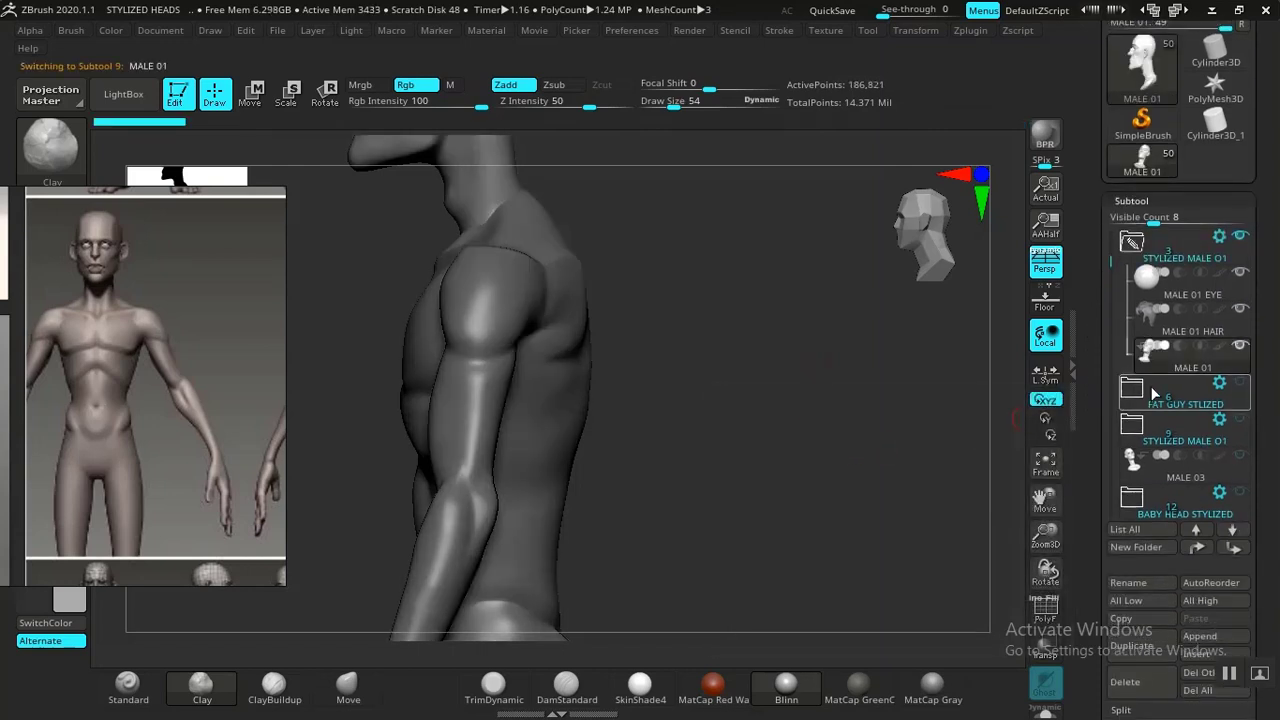
pyautogui.click(1136, 648)
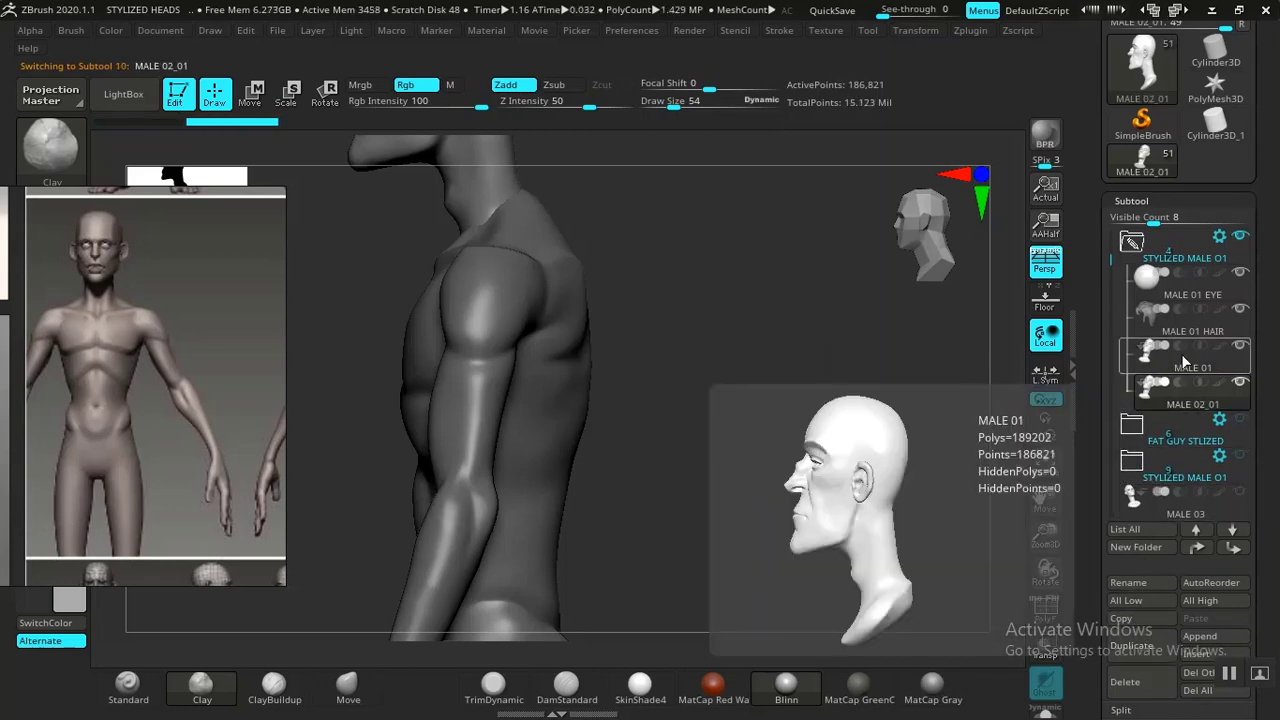
pyautogui.click(1150, 248)
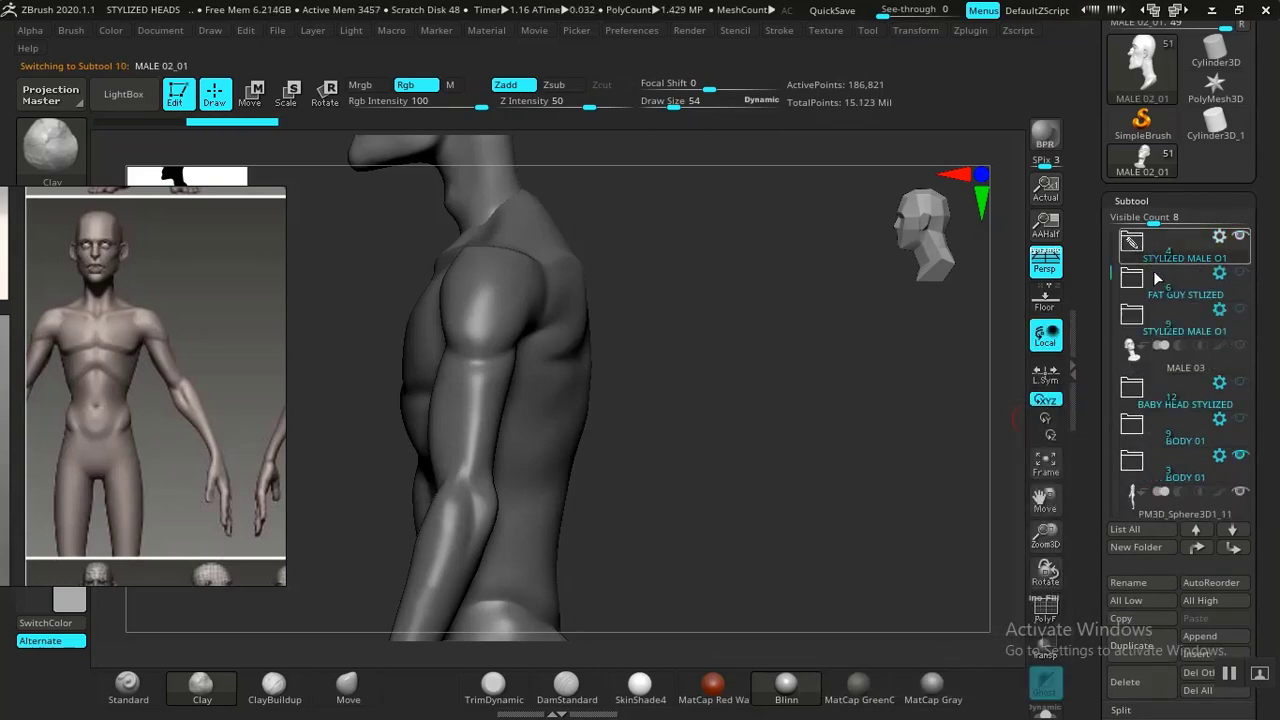
pyautogui.click(1136, 248)
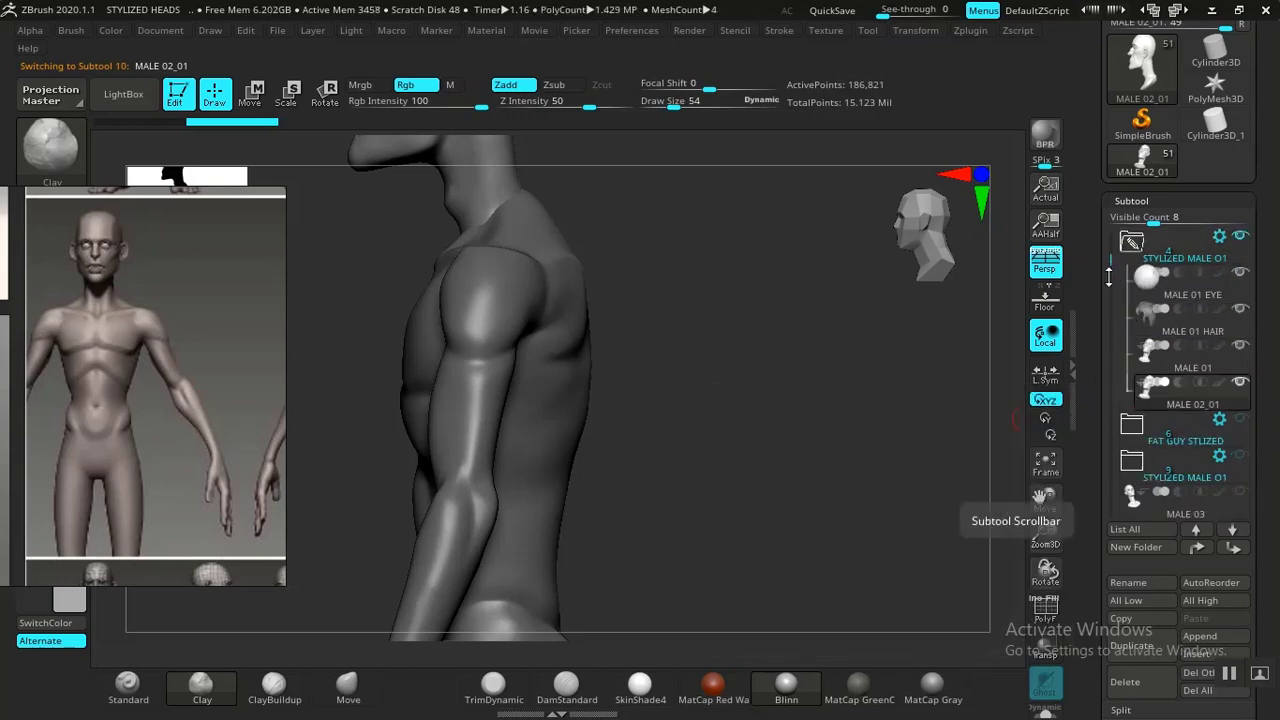
pyautogui.click(1241, 274)
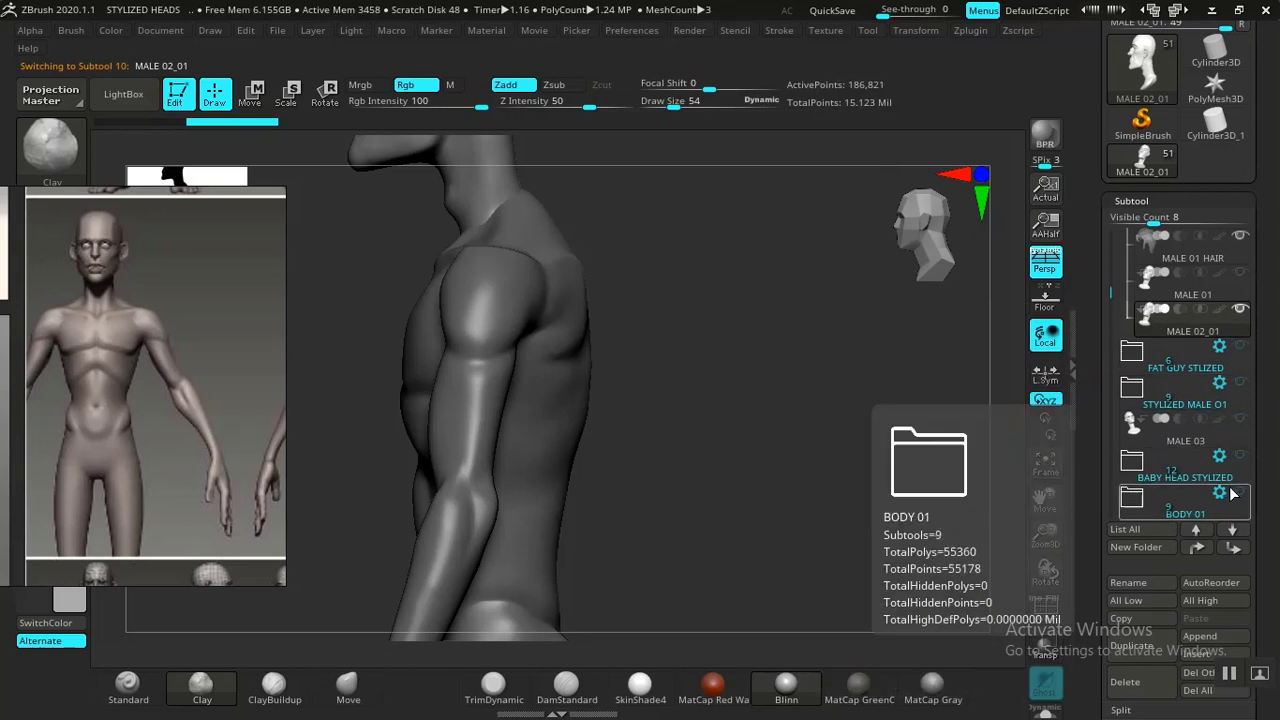
# Move the duplicated head out of its folder to the very end of the subtool list
pyautogui.press('shift')
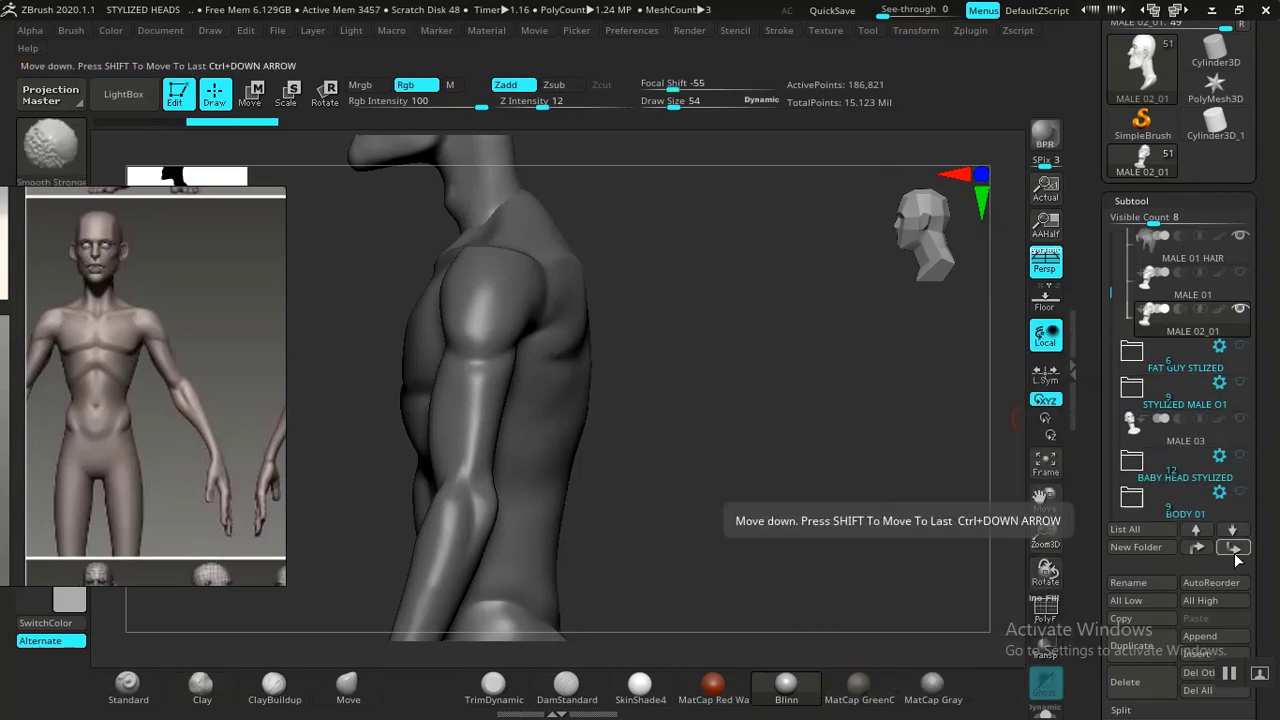
pyautogui.keyDown('shift'); pyautogui.click(1236, 548); pyautogui.keyUp('shift')
pyautogui.moveTo(1109, 300); pyautogui.dragTo(1108, 378)
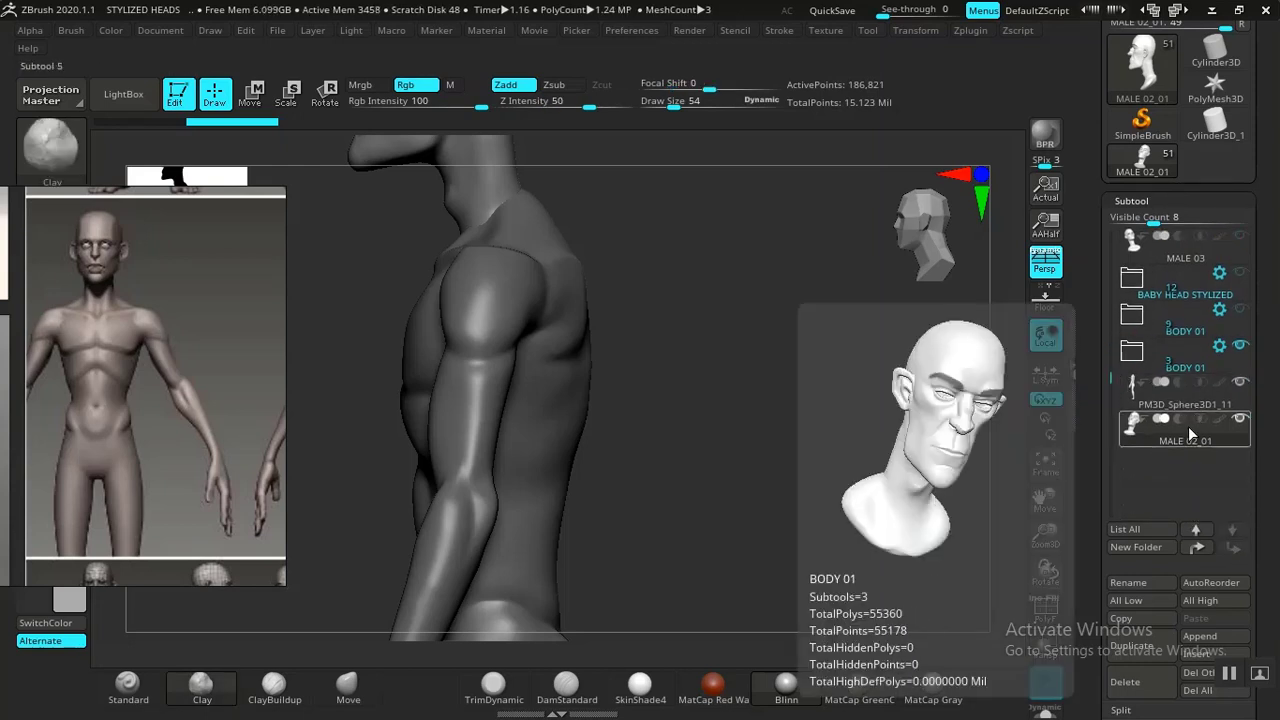
# Review the full figure from the front, from the head and torso down to the feet
pyautogui.moveTo(783, 472); pyautogui.dragTo(815, 458)
pyautogui.keyDown('alt'); pyautogui.moveTo(706, 498); pyautogui.dragTo(804, 289); pyautogui.keyUp('alt')
pyautogui.keyDown('alt'); pyautogui.moveTo(814, 397); pyautogui.dragTo(832, 600); pyautogui.keyUp('alt')
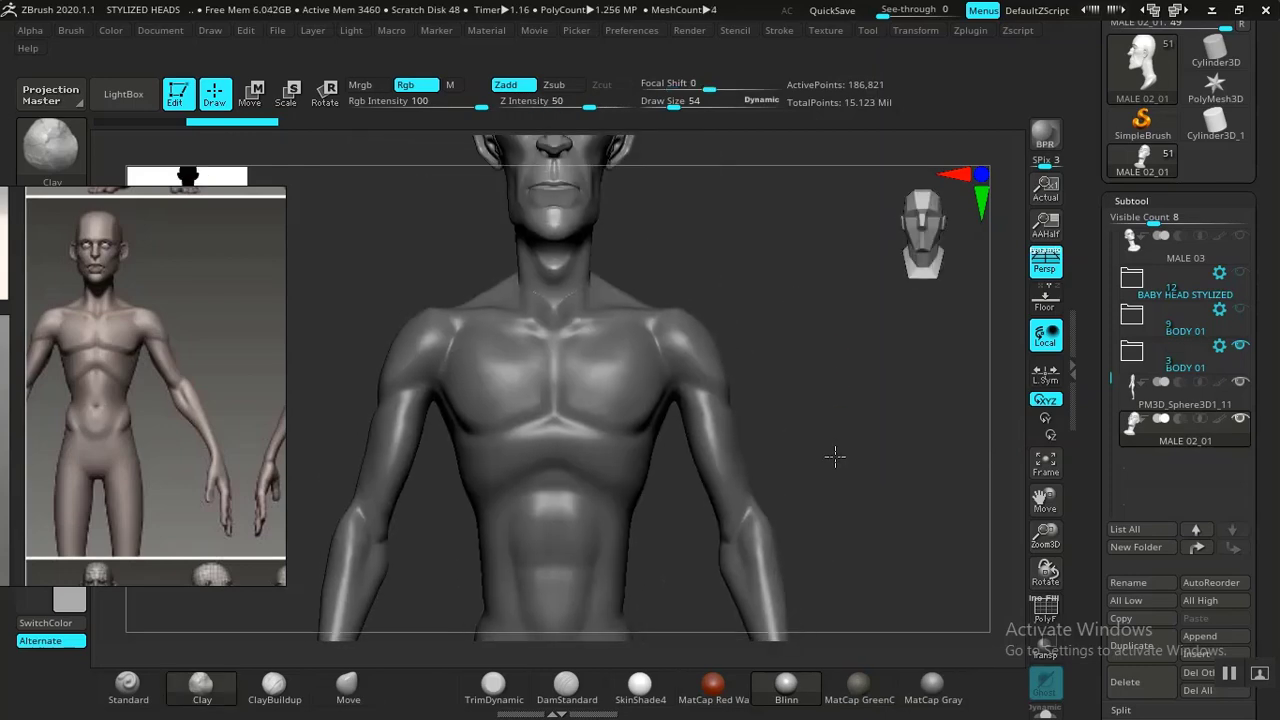
pyautogui.keyDown('alt'); pyautogui.moveTo(834, 457); pyautogui.dragTo(762, 473); pyautogui.keyUp('alt')
pyautogui.press('f')
pyautogui.press('f')
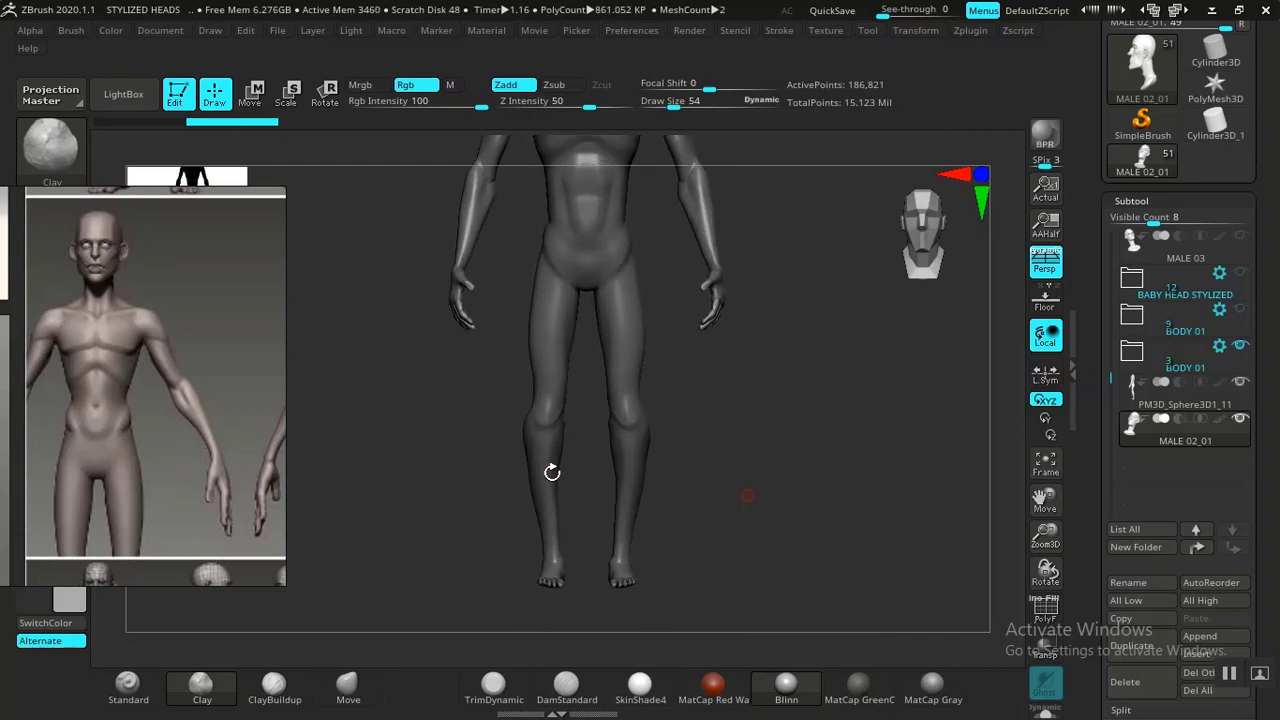
pyautogui.moveTo(444, 568); pyautogui.dragTo(715, 570)
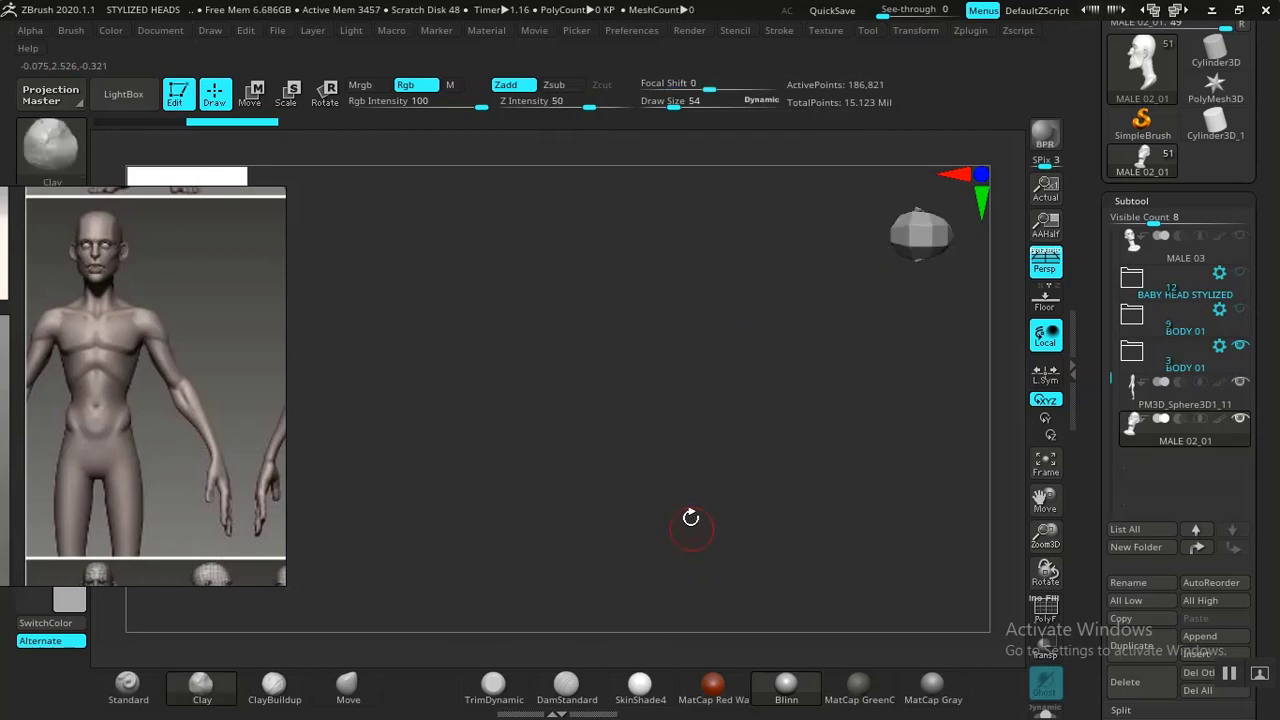
# Select the body subtool PM3D_Sphere3D1_11 and smooth the top of the foot just behind the toes
pyautogui.moveTo(690, 517); pyautogui.dragTo(688, 508)
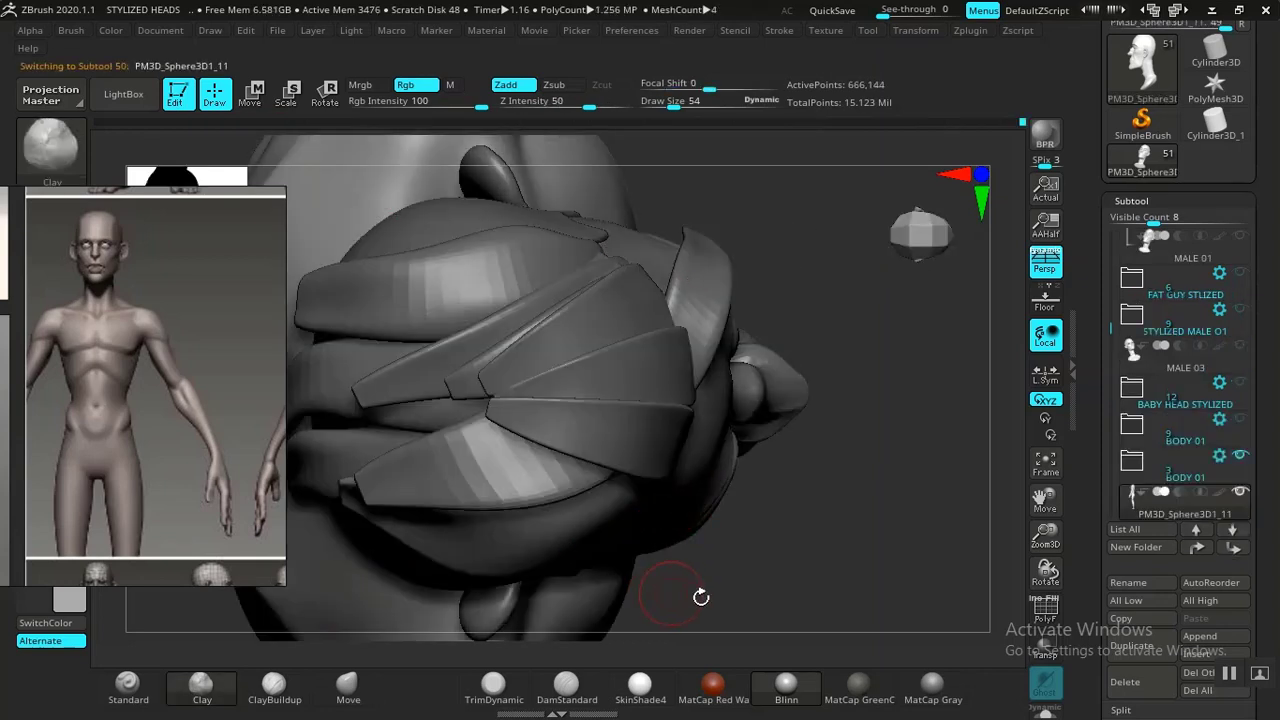
pyautogui.moveTo(714, 430)
pyautogui.mouseDown()
pyautogui.moveTo(720, 460)
pyautogui.moveTo(706, 457)
pyautogui.moveTo(793, 516)
pyautogui.moveTo(710, 560)
pyautogui.moveTo(620, 470)
pyautogui.moveTo(715, 453)
pyautogui.mouseUp()
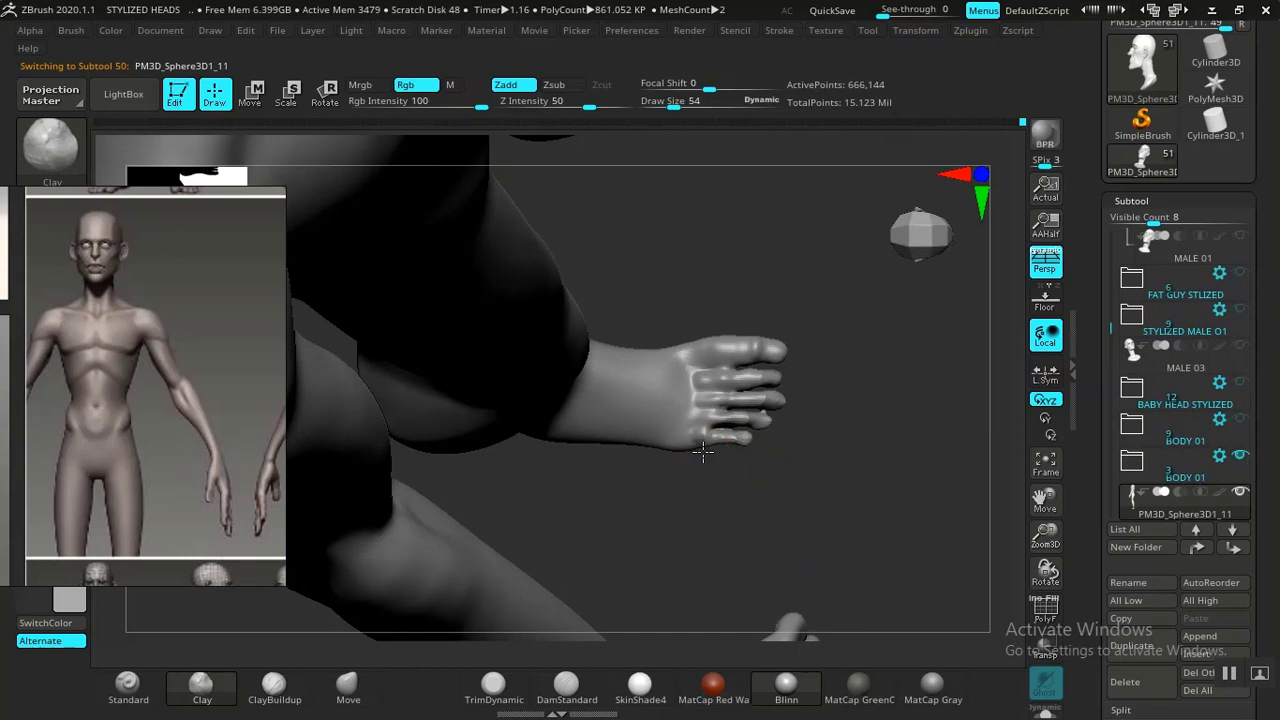
pyautogui.press('shift')
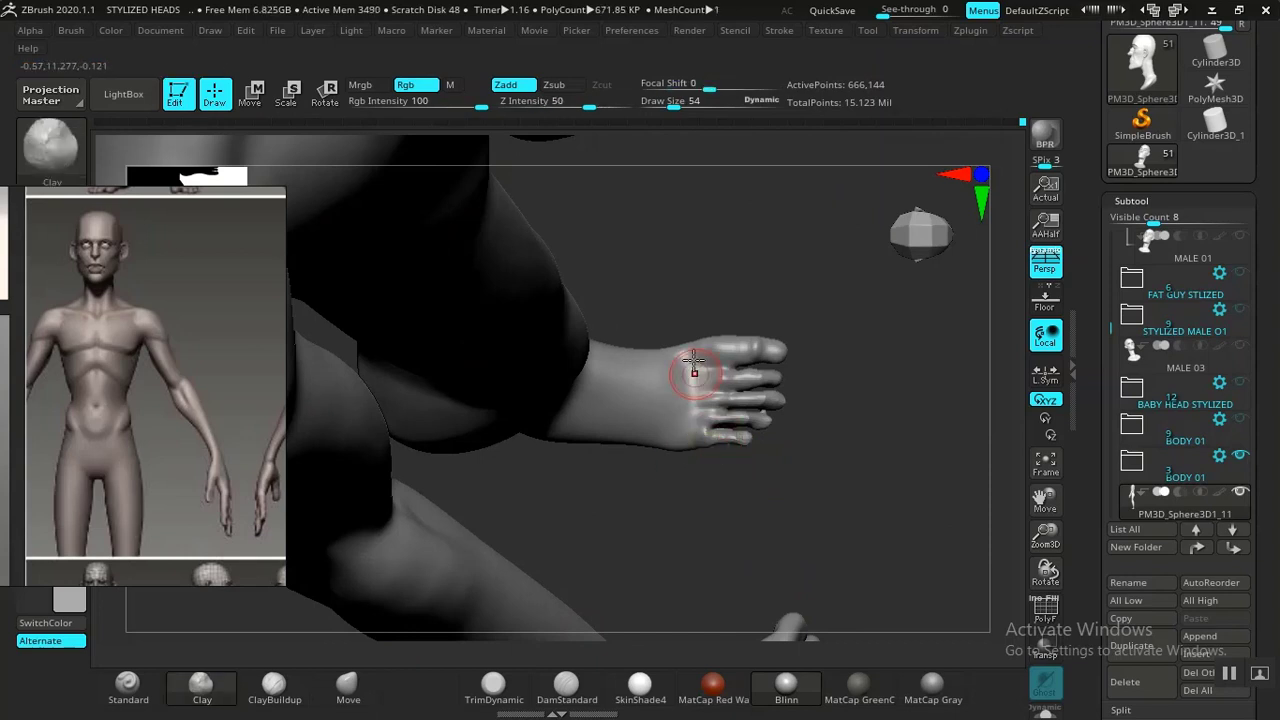
pyautogui.moveTo(834, 451)
pyautogui.mouseDown()
pyautogui.moveTo(843, 343)
pyautogui.moveTo(736, 402)
pyautogui.mouseUp()
pyautogui.moveTo(619, 510); pyautogui.dragTo(582, 545)
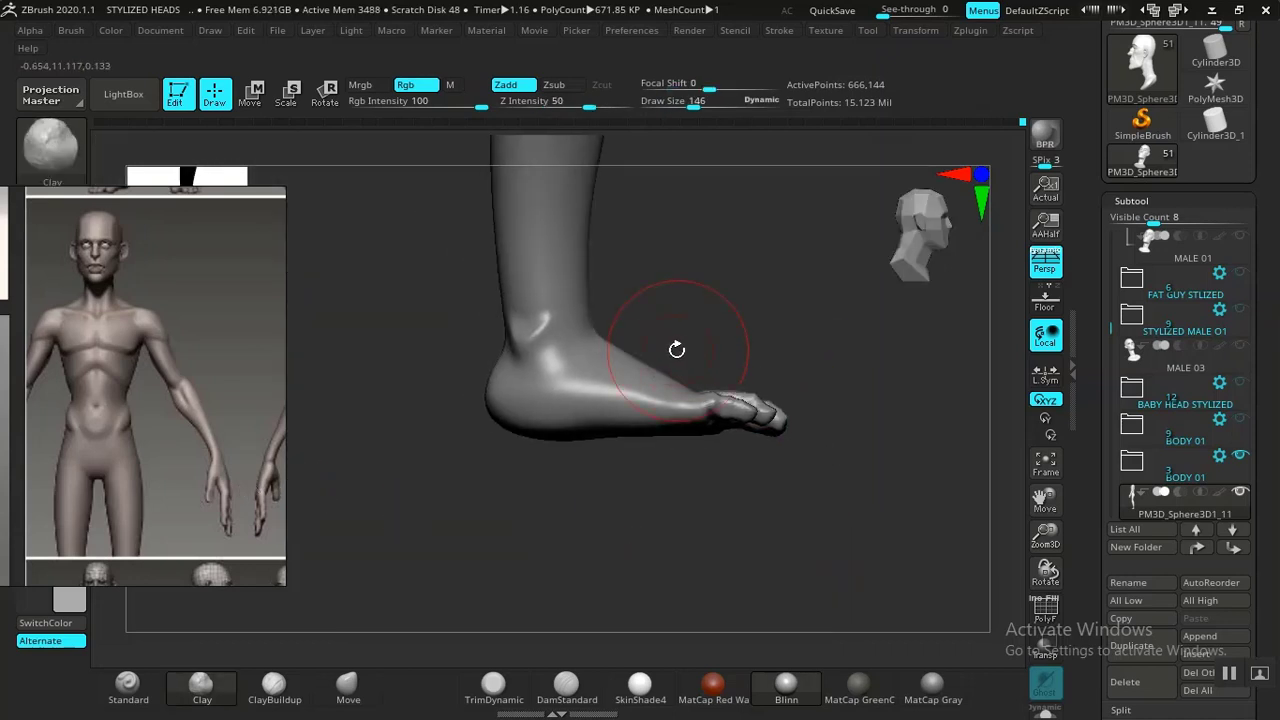
# Reshape the foot's instep in side view with the Move brush at draw size 186
pyautogui.click(350, 688)
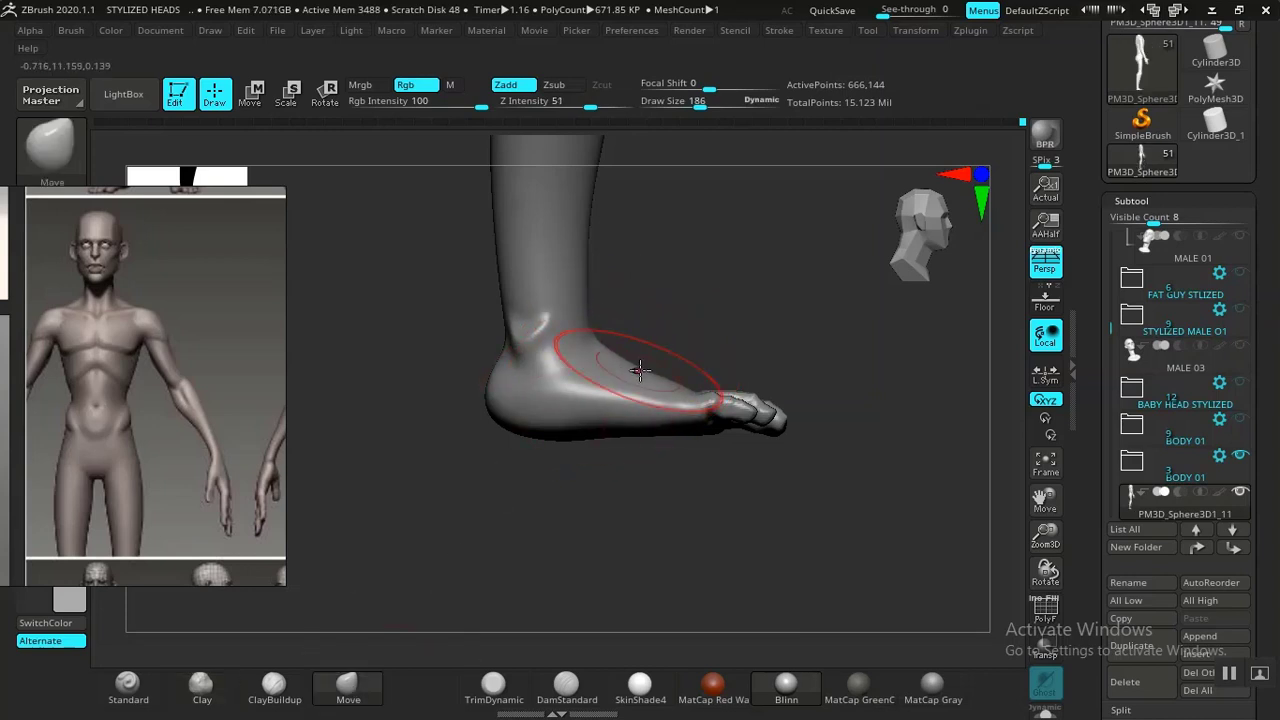
pyautogui.moveTo(749, 363); pyautogui.dragTo(716, 412)
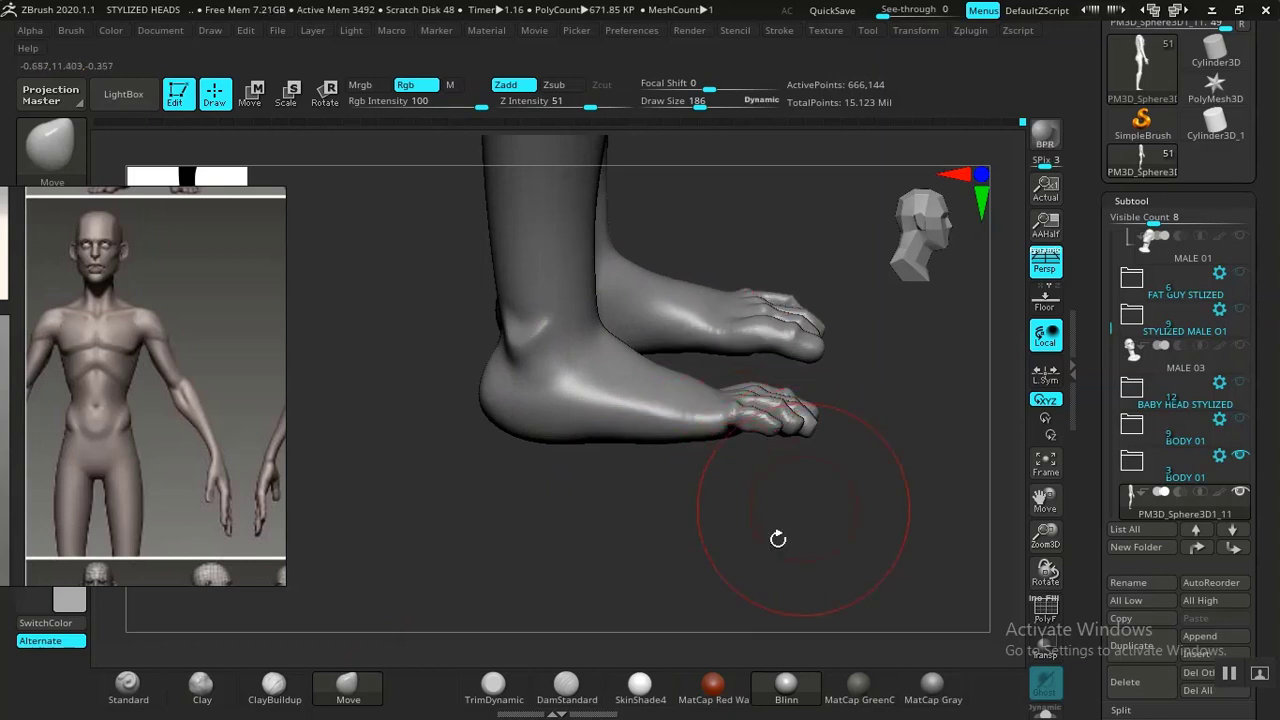
pyautogui.moveTo(778, 539)
pyautogui.mouseDown()
pyautogui.moveTo(692, 587)
pyautogui.moveTo(697, 622)
pyautogui.moveTo(791, 608)
pyautogui.moveTo(699, 608)
pyautogui.moveTo(692, 695)
pyautogui.mouseUp()
# Build up the forefoot behind the smaller toes with ClayBuildup and smooth the added volume
pyautogui.click(276, 688)
pyautogui.moveTo(540, 645); pyautogui.dragTo(569, 564)
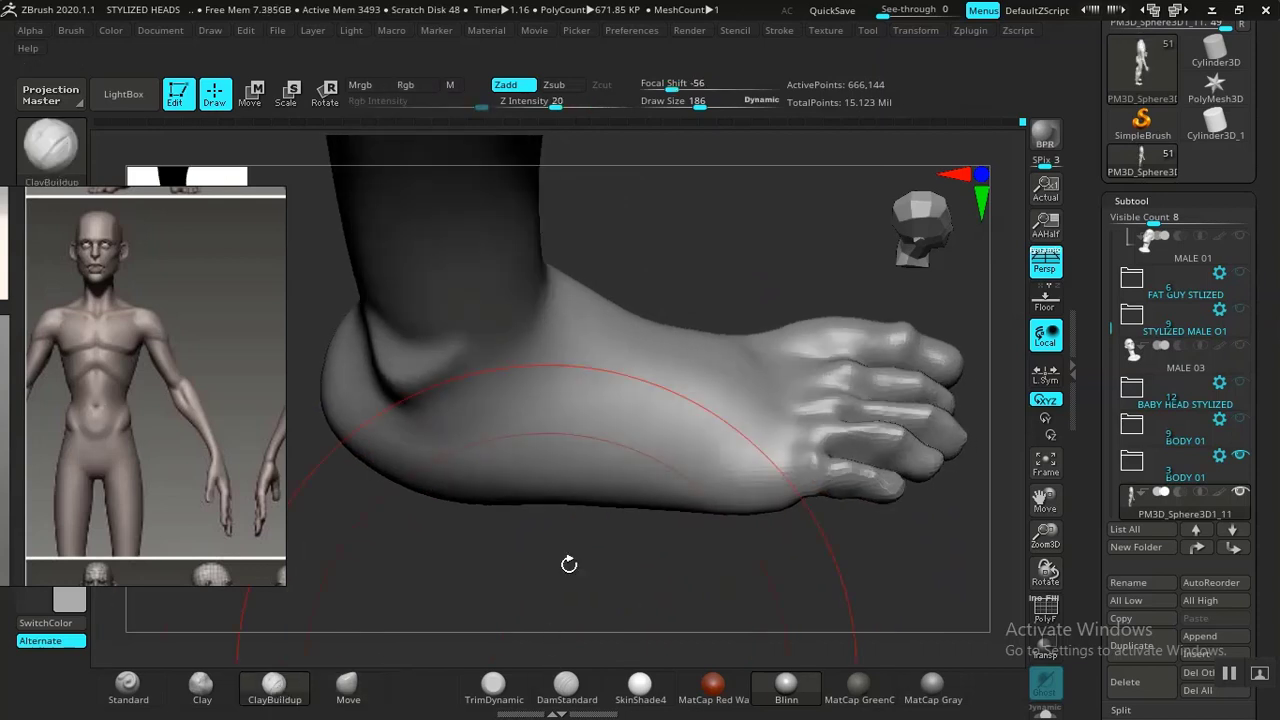
pyautogui.moveTo(795, 370)
pyautogui.mouseDown()
pyautogui.moveTo(771, 352)
pyautogui.moveTo(791, 394)
pyautogui.moveTo(786, 365)
pyautogui.moveTo(752, 420)
pyautogui.mouseUp()
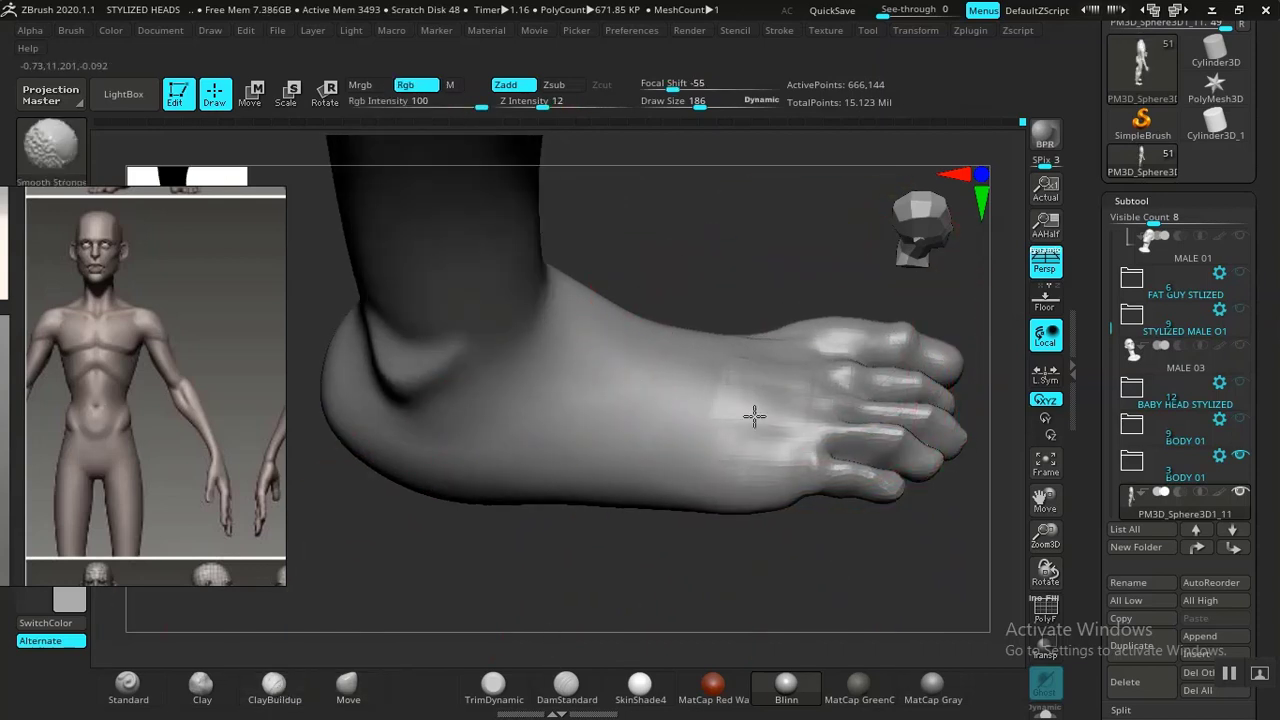
pyautogui.moveTo(711, 606); pyautogui.dragTo(506, 463)
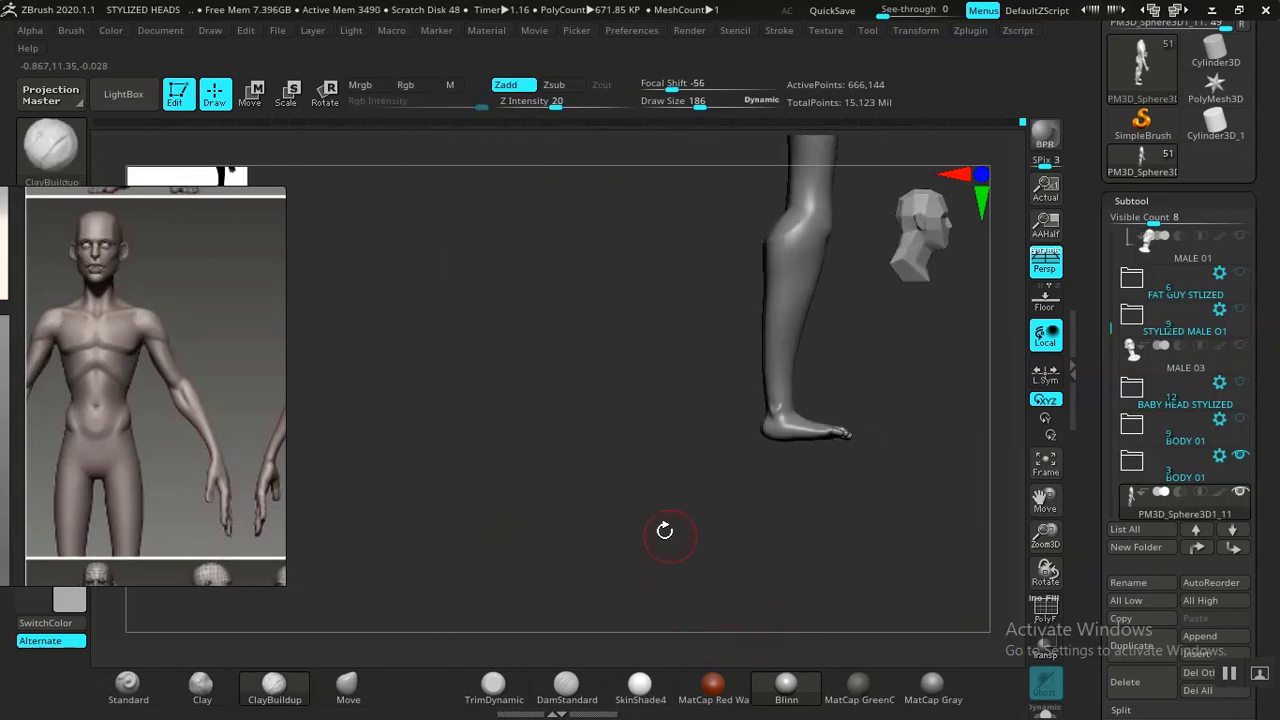
# Examine the feet and lower legs from the side and front with the Move brush ready
pyautogui.keyDown('alt'); pyautogui.moveTo(666, 529); pyautogui.dragTo(480, 569); pyautogui.keyUp('alt')
pyautogui.moveTo(669, 603); pyautogui.dragTo(728, 620)
pyautogui.moveTo(814, 580)
pyautogui.keyDown('alt'); pyautogui.mouseDown()
pyautogui.moveTo(646, 494)
pyautogui.moveTo(639, 511)
pyautogui.mouseUp(); pyautogui.keyUp('alt')
pyautogui.click(367, 690)
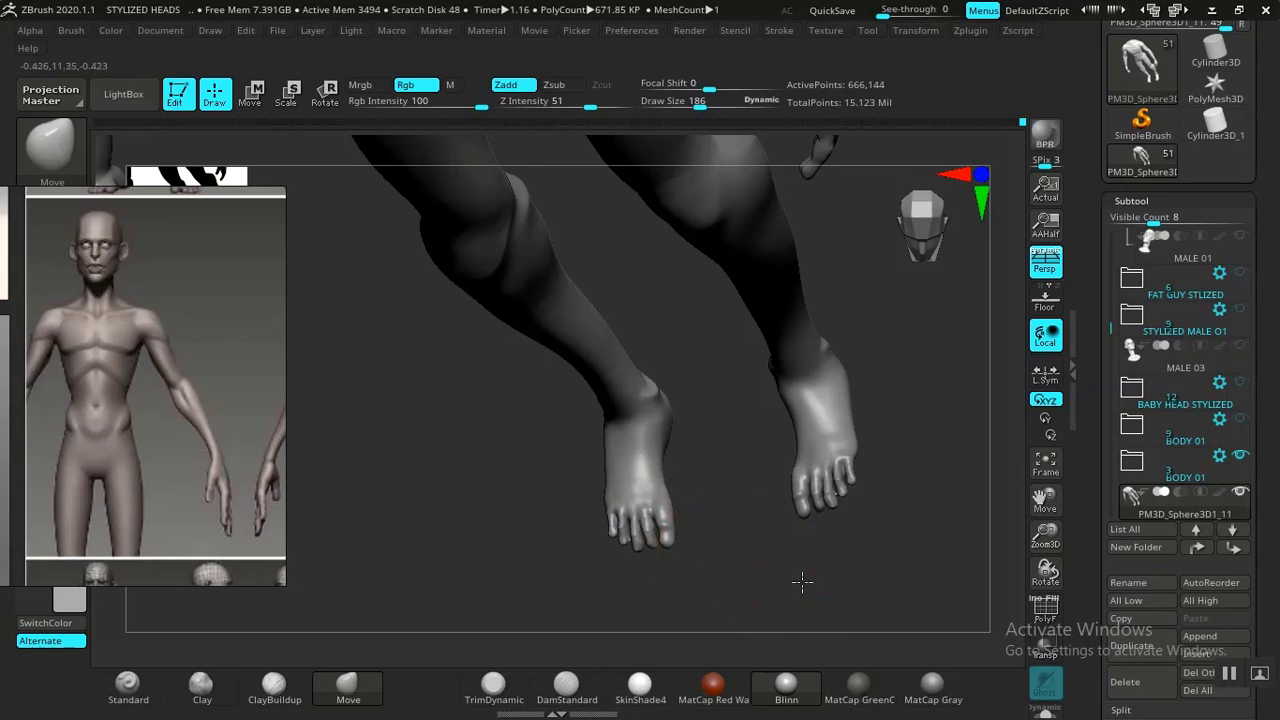
pyautogui.moveTo(802, 582); pyautogui.dragTo(818, 537)
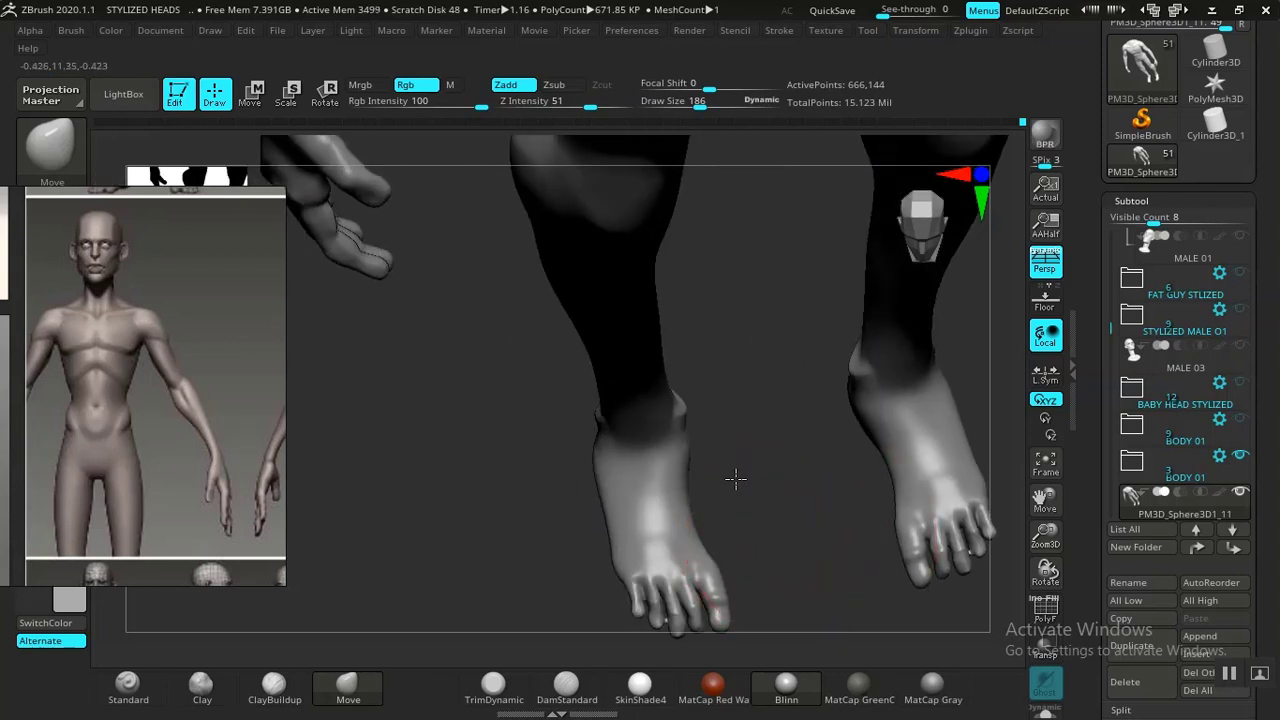
pyautogui.moveTo(735, 479); pyautogui.dragTo(538, 559)
# Bring the side view of the lower leg and foot into view on the reference board
pyautogui.moveTo(174, 477); pyautogui.dragTo(207, 340, button='middle')
pyautogui.scroll(-8, 170, 437)
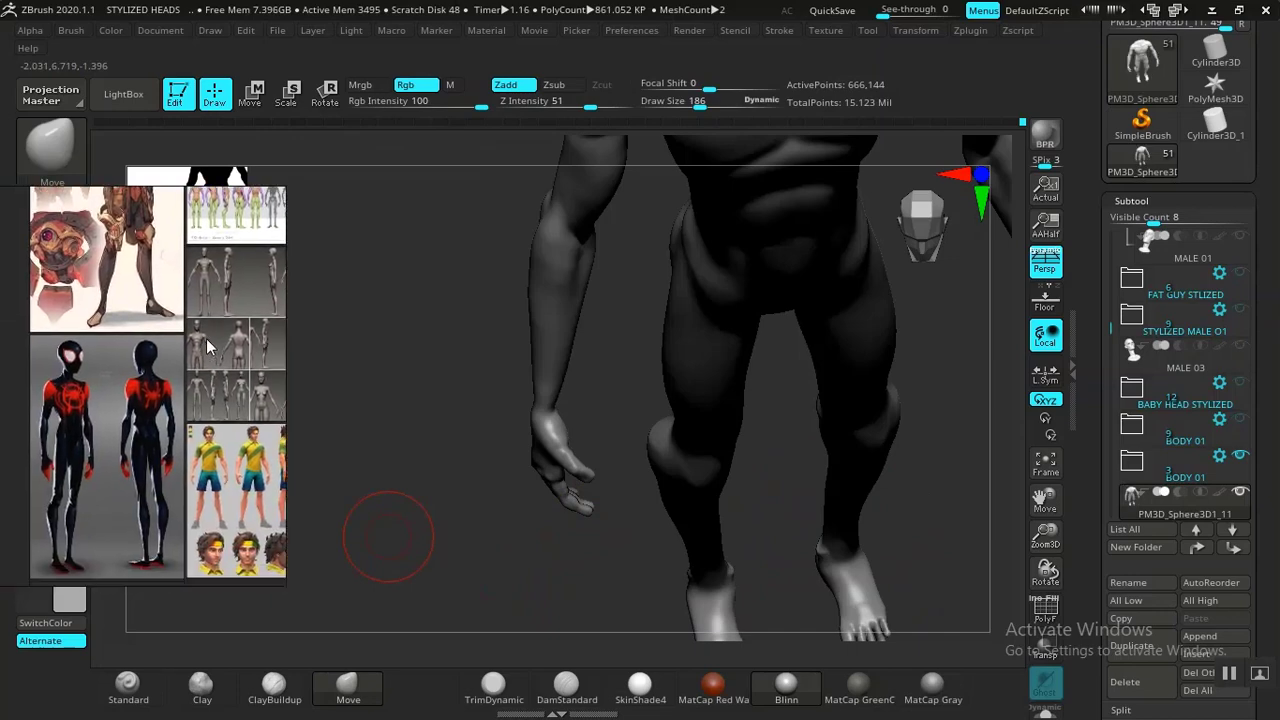
pyautogui.scroll(8, 166, 288)
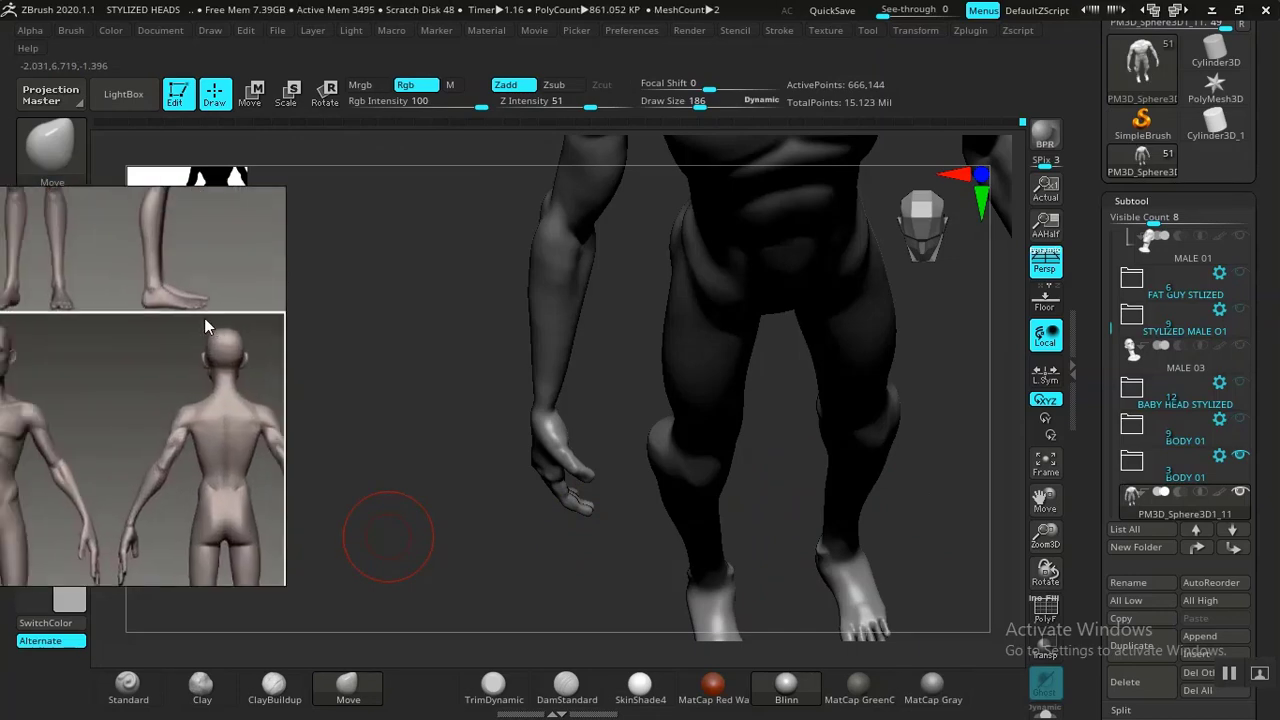
pyautogui.moveTo(142, 305); pyautogui.dragTo(42, 341, button='middle')
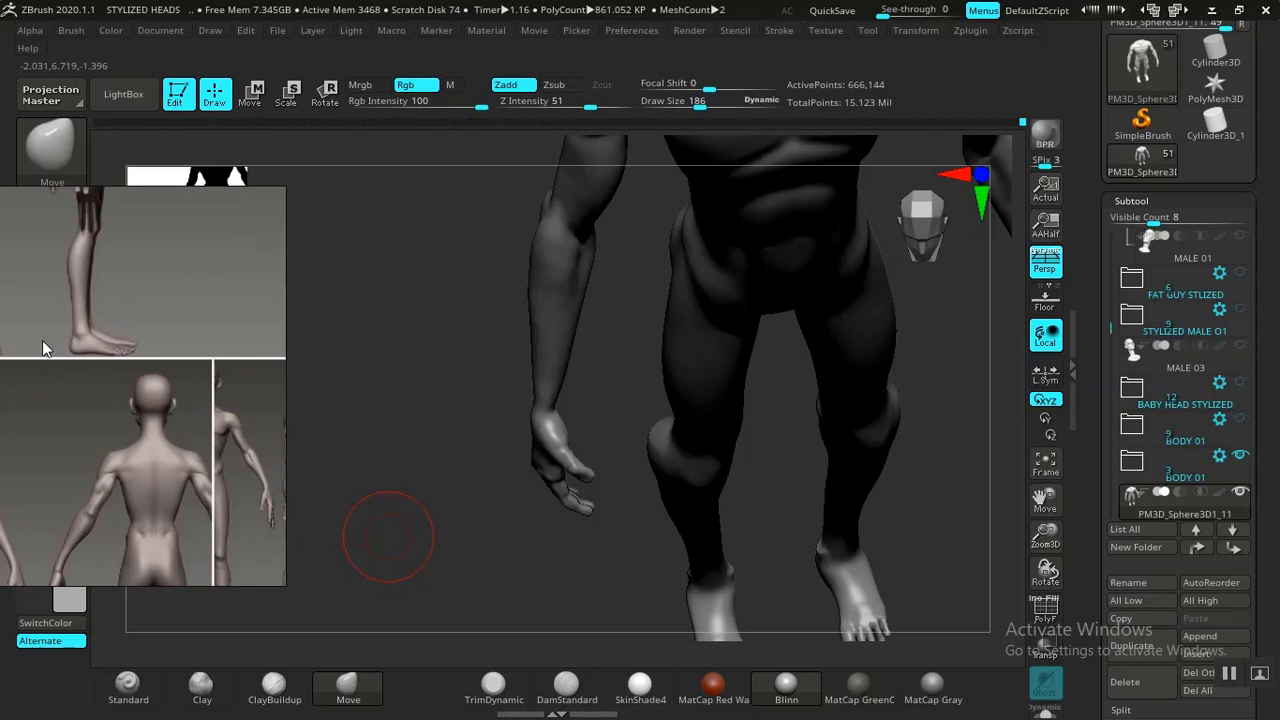
# Push the calf's bulge higher at the back of the lower leg with a large Move brush
pyautogui.moveTo(441, 499); pyautogui.dragTo(486, 446)
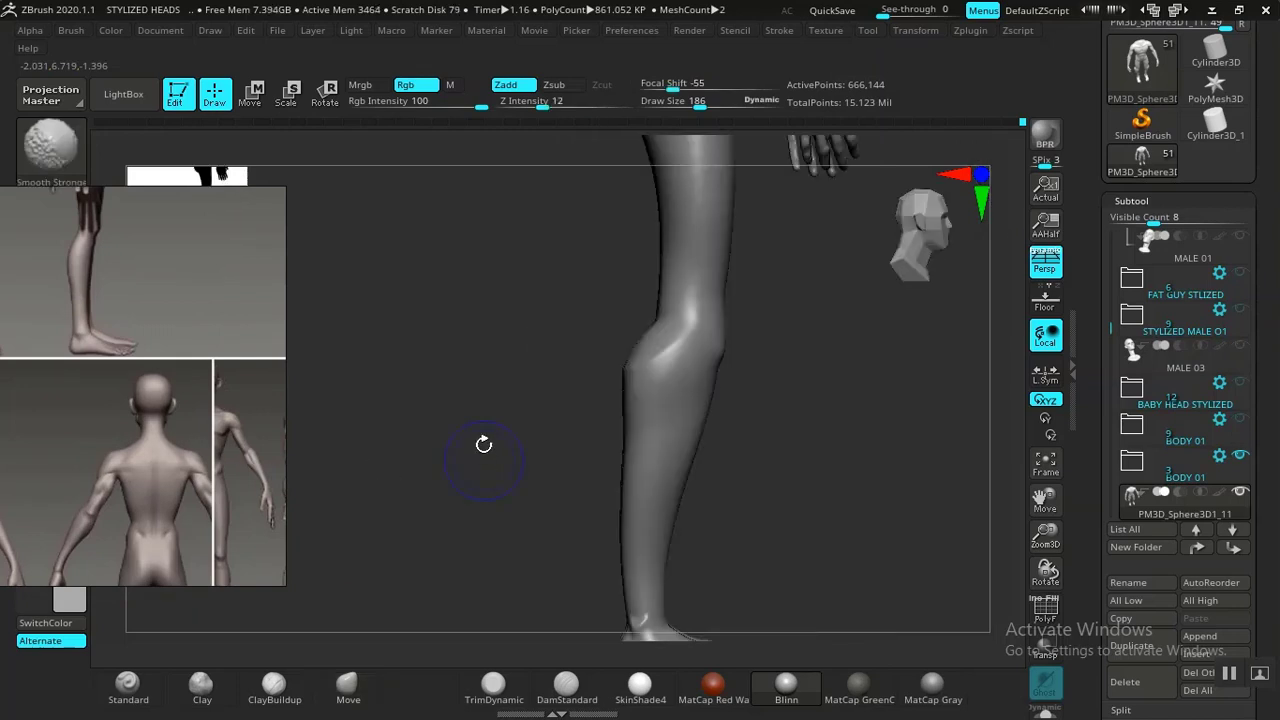
pyautogui.press('f')
pyautogui.keyDown('alt'); pyautogui.moveTo(704, 508); pyautogui.dragTo(724, 328); pyautogui.keyUp('alt')
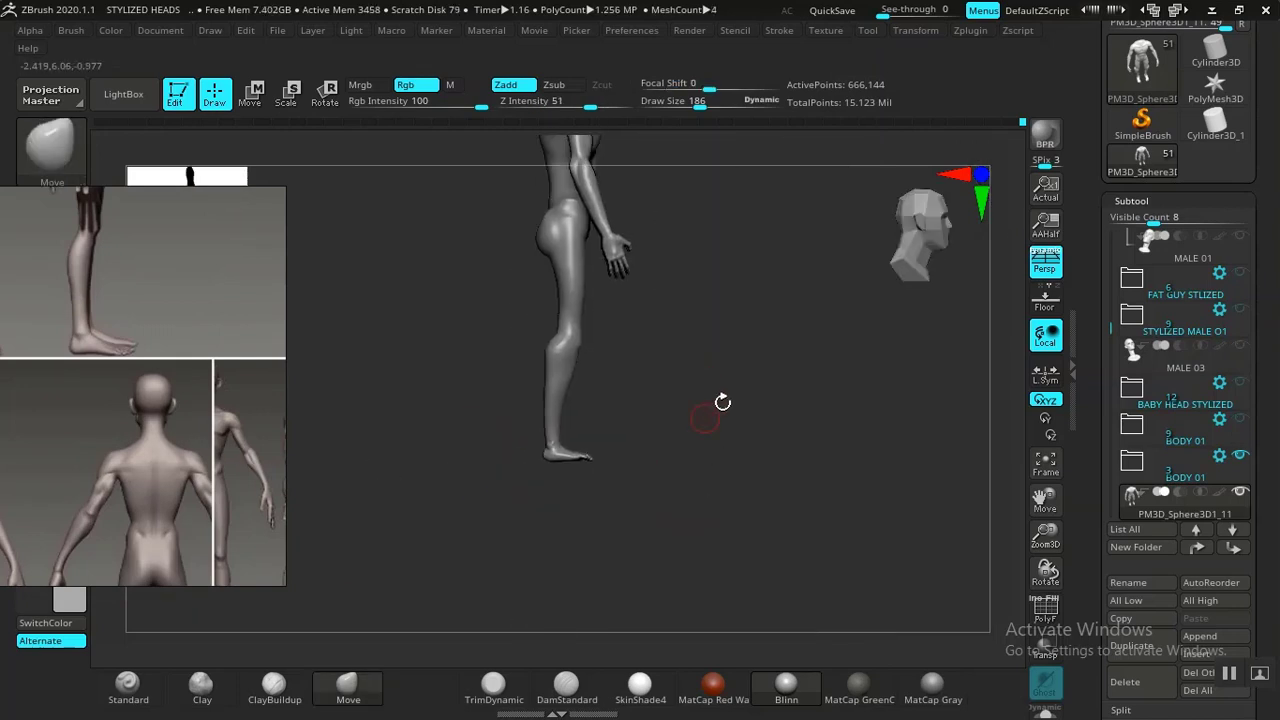
pyautogui.keyDown('alt'); pyautogui.moveTo(724, 404); pyautogui.dragTo(722, 555); pyautogui.keyUp('alt')
pyautogui.keyDown('alt'); pyautogui.moveTo(684, 347); pyautogui.dragTo(510, 479); pyautogui.keyUp('alt')
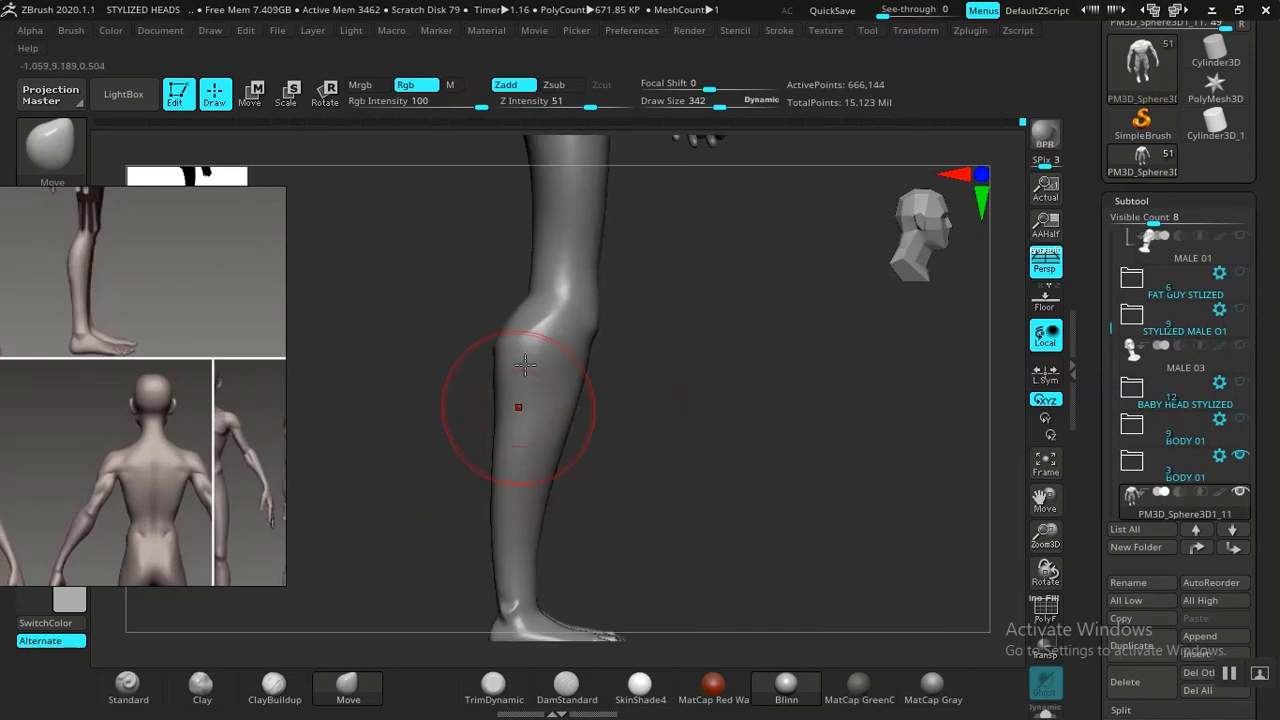
pyautogui.moveTo(512, 347); pyautogui.dragTo(511, 320)
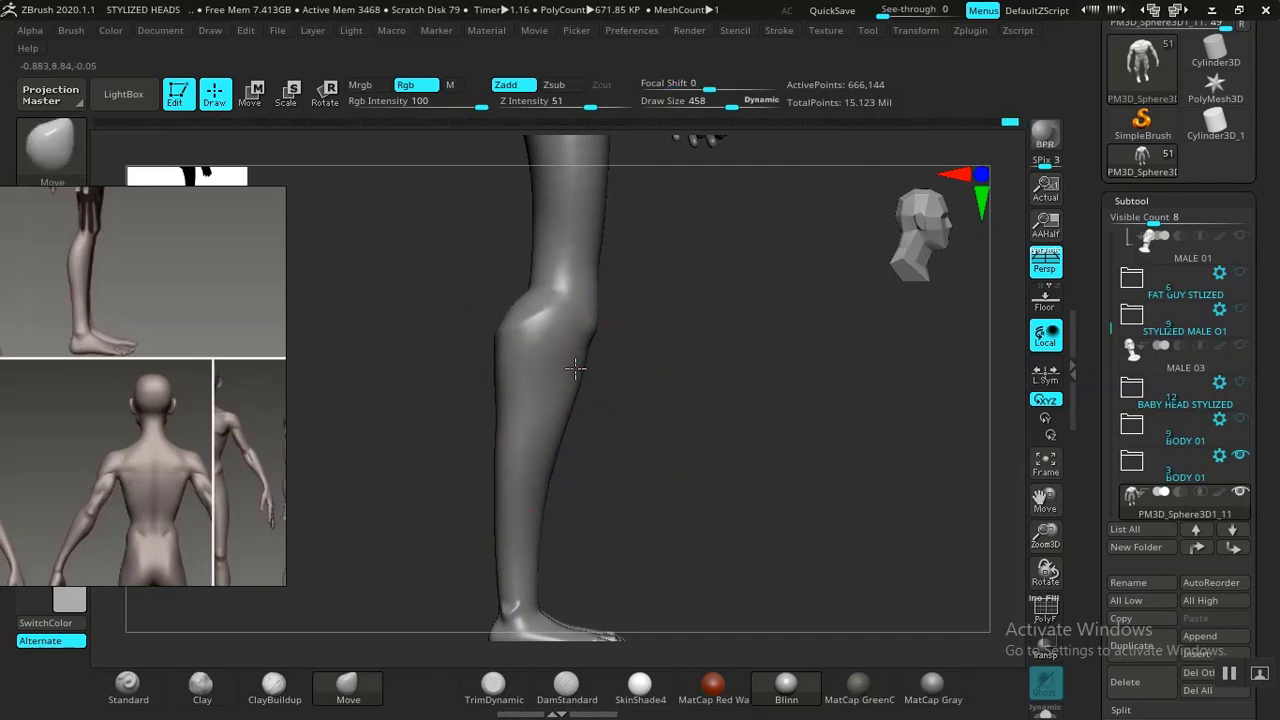
# Try to cut the underside of the foot flat from the side view
pyautogui.keyDown('alt'); pyautogui.moveTo(717, 460); pyautogui.dragTo(661, 409); pyautogui.keyUp('alt')
pyautogui.moveTo(686, 457)
pyautogui.keyDown('alt'); pyautogui.mouseDown()
pyautogui.moveTo(641, 490)
pyautogui.moveTo(655, 440)
pyautogui.moveTo(577, 397)
pyautogui.mouseUp(); pyautogui.keyUp('alt')
pyautogui.keyDown('alt'); pyautogui.moveTo(695, 426); pyautogui.dragTo(625, 372); pyautogui.keyUp('alt')
pyautogui.moveTo(726, 387)
pyautogui.keyDown('alt'); pyautogui.mouseDown()
pyautogui.moveTo(653, 392)
pyautogui.moveTo(808, 636)
pyautogui.moveTo(743, 420)
pyautogui.moveTo(757, 491)
pyautogui.moveTo(894, 451)
pyautogui.moveTo(650, 502)
pyautogui.moveTo(691, 403)
pyautogui.moveTo(748, 517)
pyautogui.moveTo(768, 610)
pyautogui.mouseUp(); pyautogui.keyUp('alt')
pyautogui.moveTo(764, 385)
pyautogui.keyDown('alt'); pyautogui.mouseDown()
pyautogui.moveTo(777, 289)
pyautogui.moveTo(826, 189)
pyautogui.mouseUp(); pyautogui.keyUp('alt')
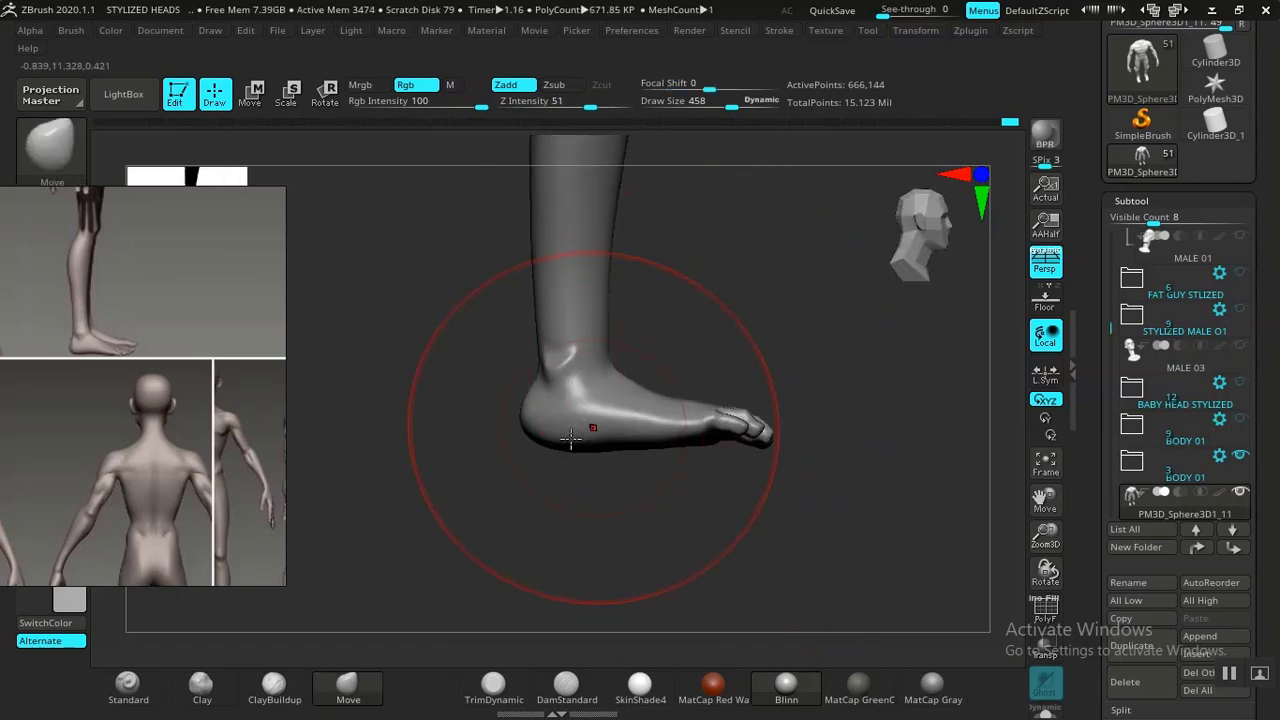
pyautogui.keyDown('ctrl'); pyautogui.keyDown('shift'); pyautogui.moveTo(457, 463); pyautogui.dragTo(690, 532); pyautogui.keyUp('shift'); pyautogui.keyUp('ctrl')
pyautogui.keyDown('ctrl'); pyautogui.keyDown('shift'); pyautogui.moveTo(536, 490); pyautogui.dragTo(666, 480); pyautogui.keyUp('shift'); pyautogui.keyUp('ctrl')
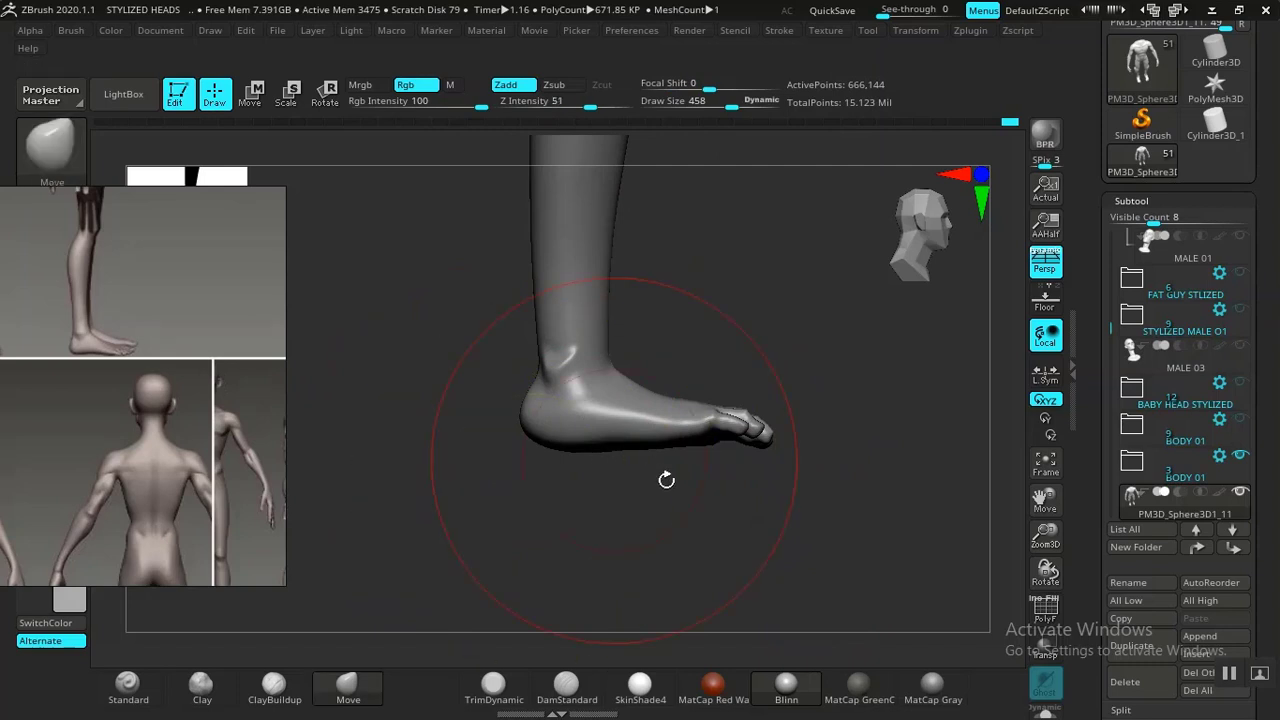
# Flatten the sole of the foot with the TrimDynamic brush and smooth the trimmed surface
pyautogui.moveTo(566, 494)
pyautogui.mouseDown()
pyautogui.moveTo(592, 418)
pyautogui.moveTo(591, 369)
pyautogui.moveTo(527, 647)
pyautogui.mouseUp()
pyautogui.click(500, 686)
pyautogui.moveTo(603, 307); pyautogui.dragTo(605, 295)
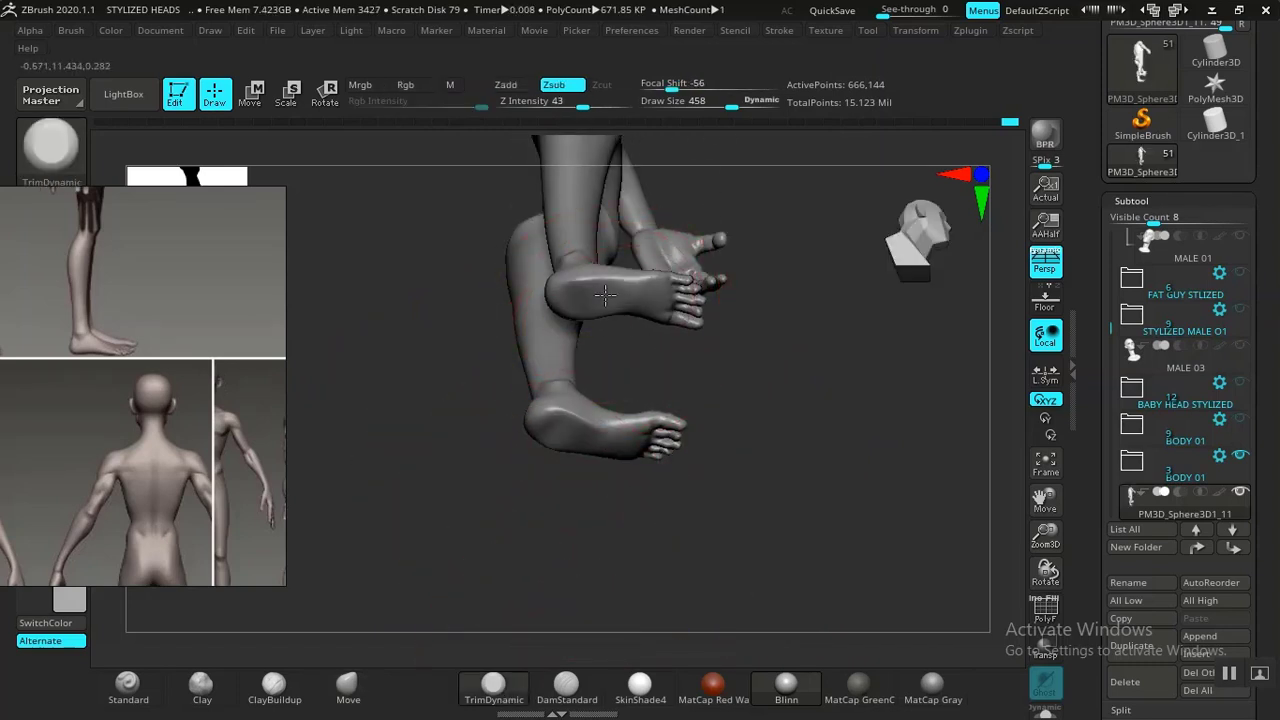
pyautogui.press('shift')
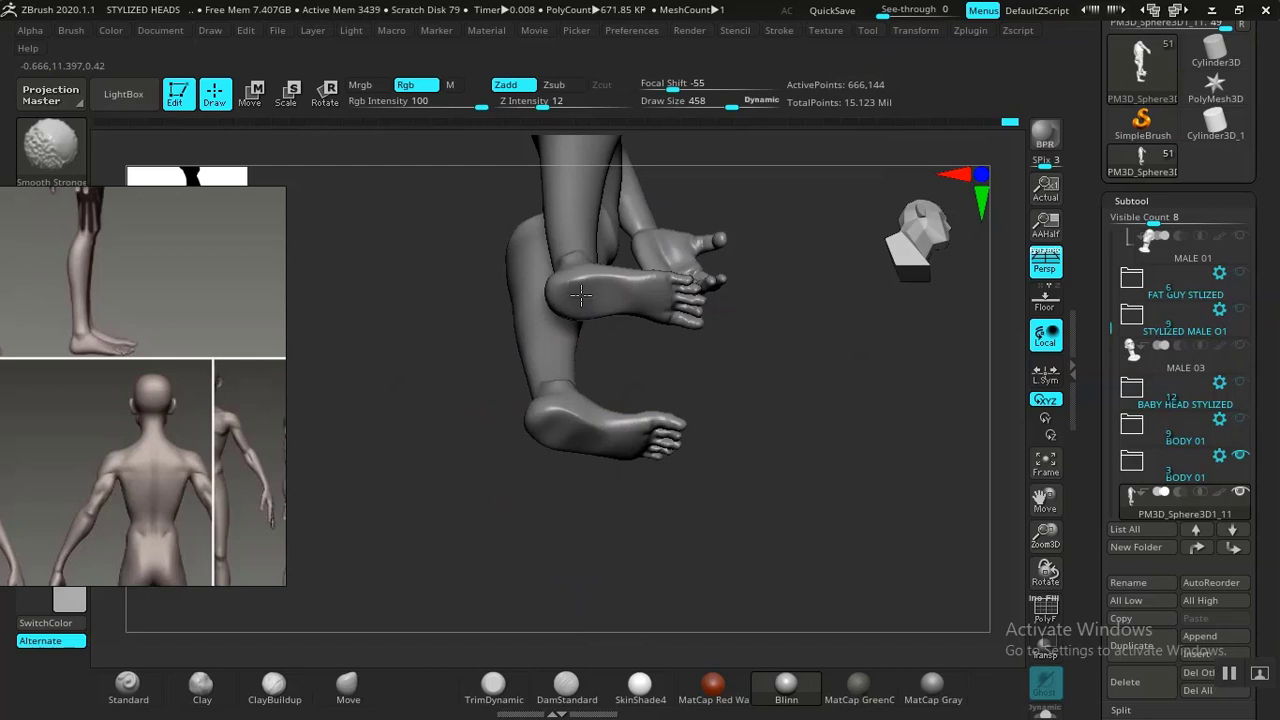
pyautogui.keyDown('shift'); pyautogui.moveTo(608, 290); pyautogui.dragTo(609, 288); pyautogui.keyUp('shift')
# Try to push the foot's sole upward in side view with the Move brush at draw size 216
pyautogui.moveTo(789, 411); pyautogui.dragTo(758, 580)
pyautogui.press('ctrl')
pyautogui.moveTo(706, 480)
pyautogui.mouseDown()
pyautogui.moveTo(677, 491)
pyautogui.moveTo(697, 568)
pyautogui.moveTo(690, 622)
pyautogui.mouseUp()
pyautogui.click(352, 686)
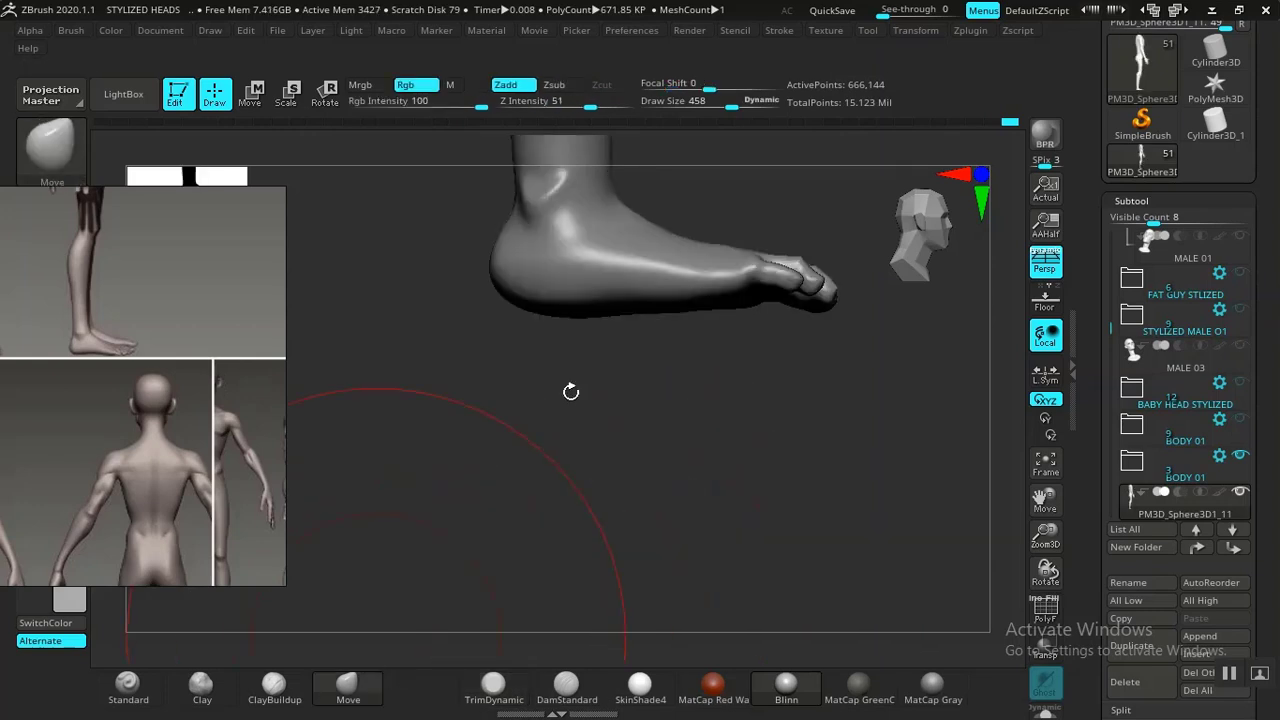
pyautogui.press('space')
pyautogui.moveTo(577, 363)
pyautogui.mouseDown()
pyautogui.moveTo(540, 360)
pyautogui.moveTo(583, 297)
pyautogui.mouseUp()
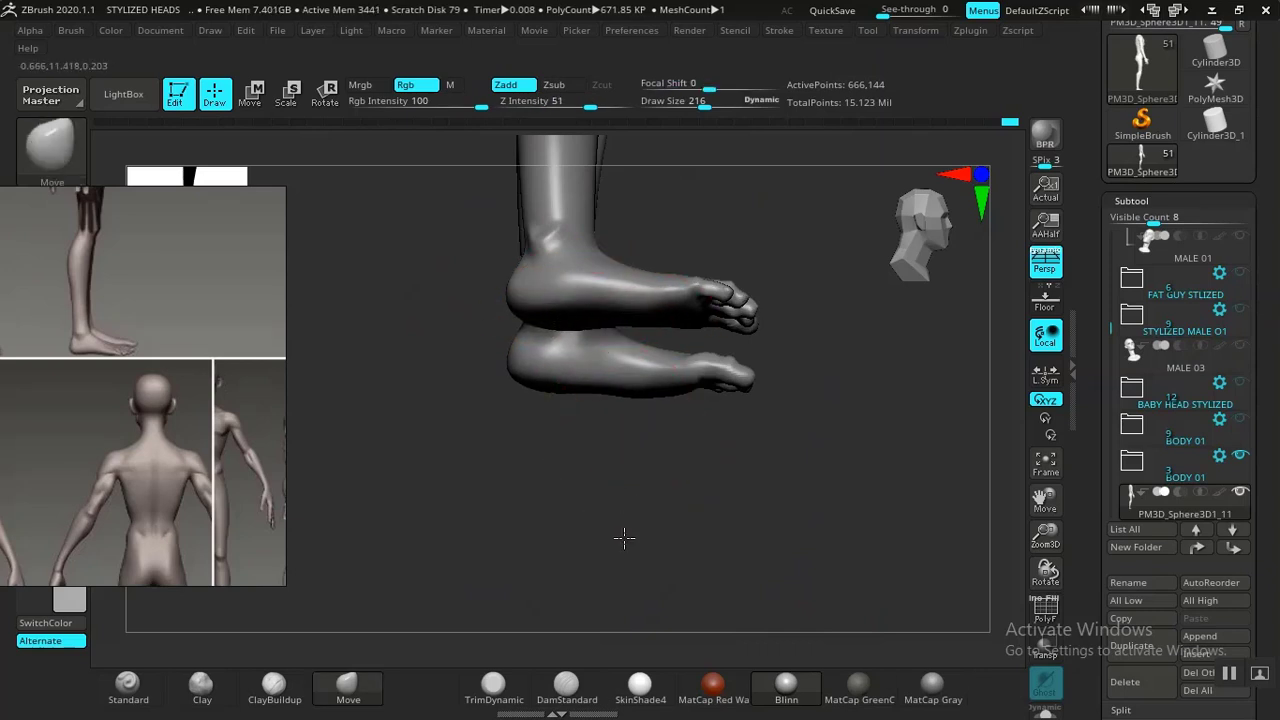
pyautogui.hotkey('ctrl', 'z')
# Mask the foot from the ankle down with MaskLasso and soften the mask's edge
pyautogui.moveTo(440, 328)
pyautogui.keyDown('ctrl'); pyautogui.mouseDown()
pyautogui.moveTo(806, 354)
pyautogui.moveTo(757, 277)
pyautogui.moveTo(629, 223)
pyautogui.moveTo(510, 235)
pyautogui.moveTo(449, 283)
pyautogui.moveTo(445, 310)
pyautogui.mouseUp(); pyautogui.keyUp('ctrl')
pyautogui.keyDown('ctrl'); pyautogui.click(575, 265); pyautogui.keyUp('ctrl')
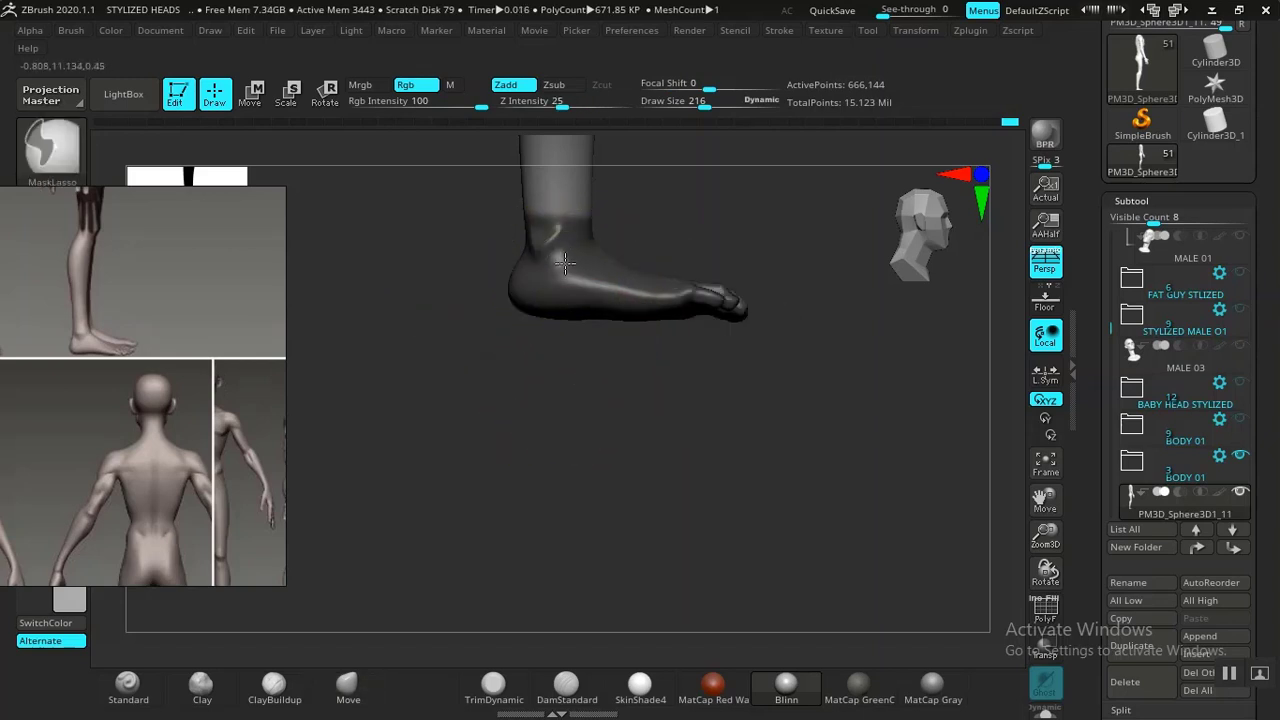
# Soften the edge of the ankle mask further and invert the mask to leave the foot editable
pyautogui.keyDown('ctrl'); pyautogui.click(565, 263); pyautogui.keyUp('ctrl')
pyautogui.keyDown('ctrl'); pyautogui.click(562, 268); pyautogui.keyUp('ctrl')
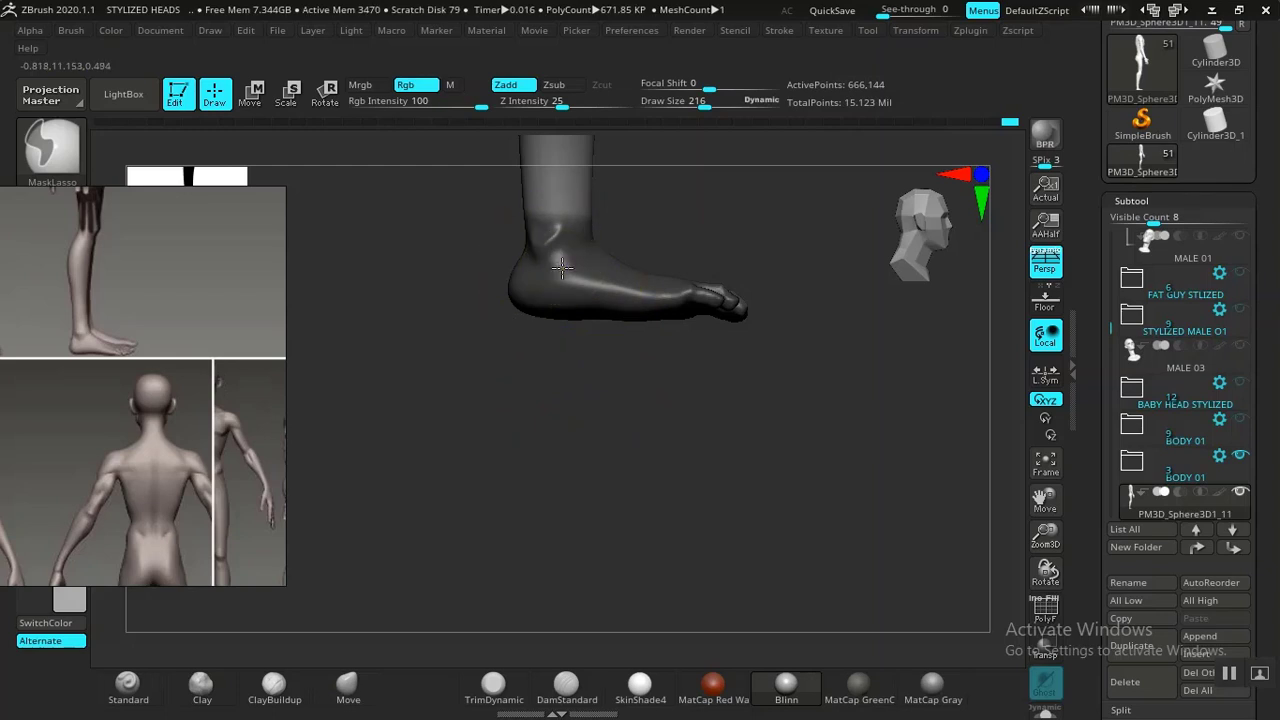
pyautogui.keyDown('ctrl'); pyautogui.click(562, 270); pyautogui.keyUp('ctrl')
pyautogui.keyDown('ctrl'); pyautogui.click(688, 214); pyautogui.keyUp('ctrl')
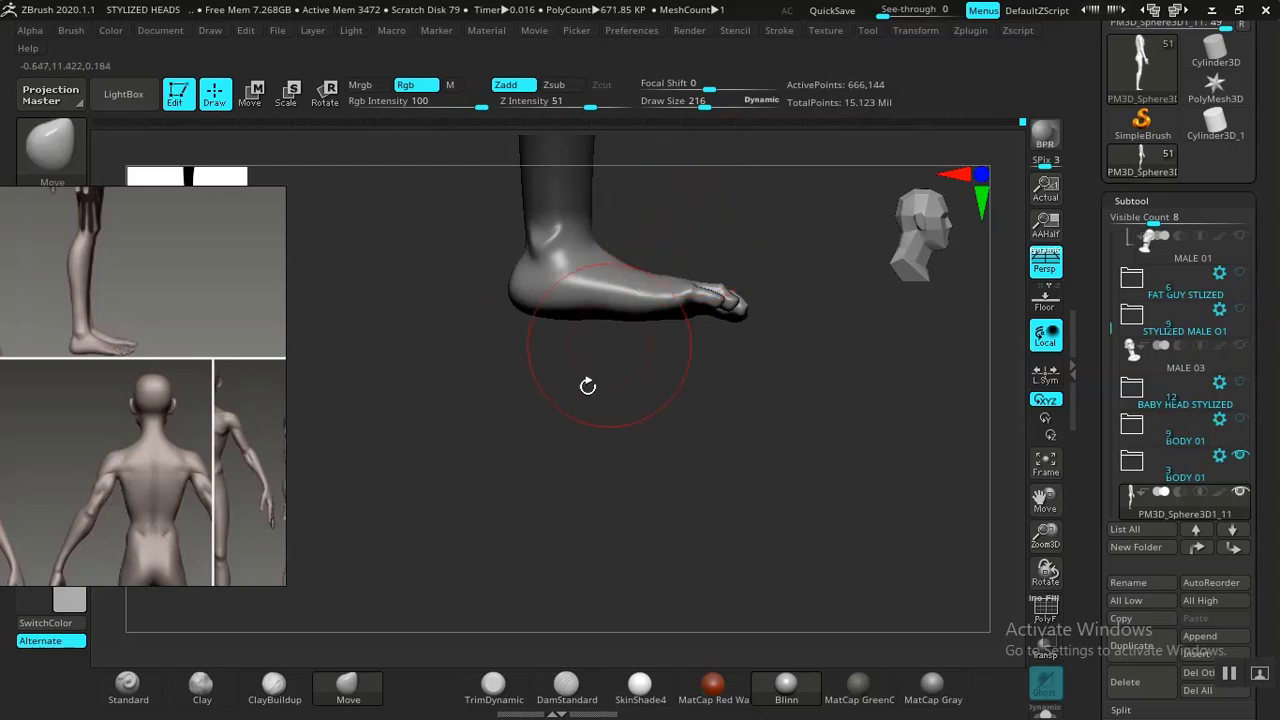
# Place the Gizmo's pivot at the ankle in side view and scale the foot up uniformly by about 1.16
pyautogui.press('e')
pyautogui.moveTo(584, 451)
pyautogui.keyDown('shift'); pyautogui.mouseDown()
pyautogui.moveTo(497, 459)
pyautogui.moveTo(455, 602)
pyautogui.mouseUp(); pyautogui.keyUp('shift')
pyautogui.moveTo(620, 405); pyautogui.dragTo(662, 418)
pyautogui.moveTo(760, 523); pyautogui.dragTo(833, 505)
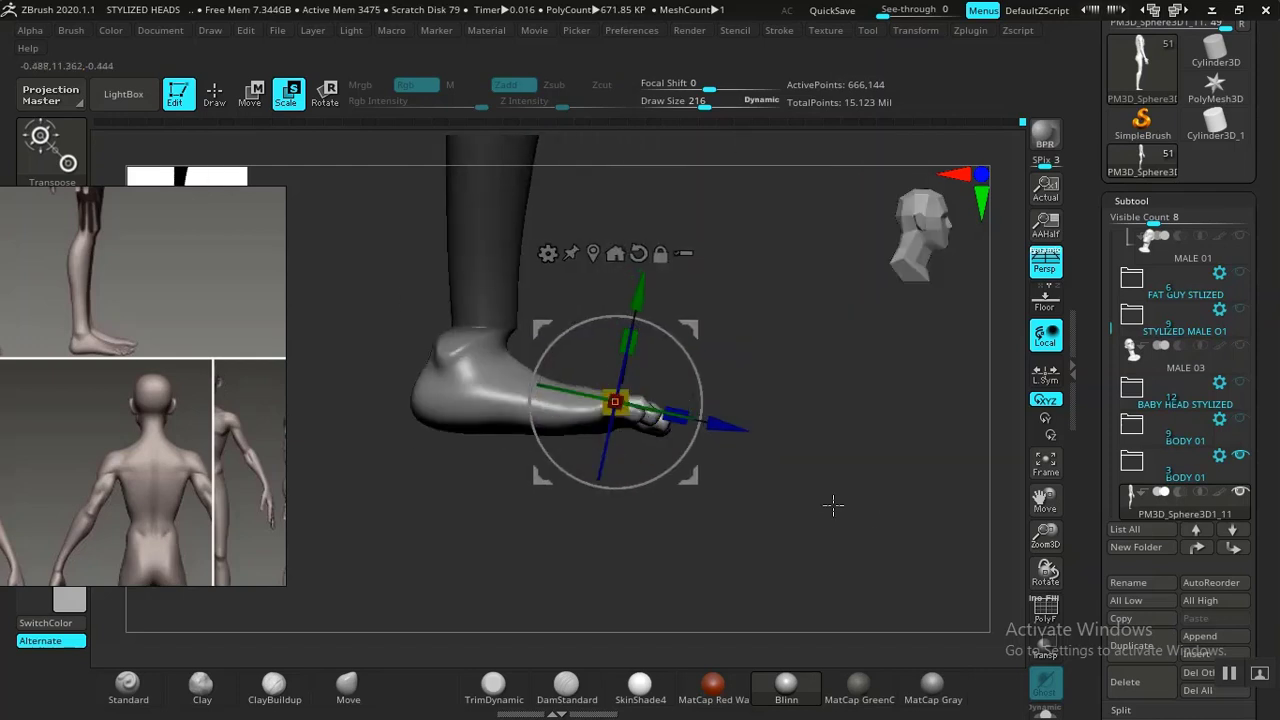
pyautogui.moveTo(688, 328); pyautogui.dragTo(559, 265)
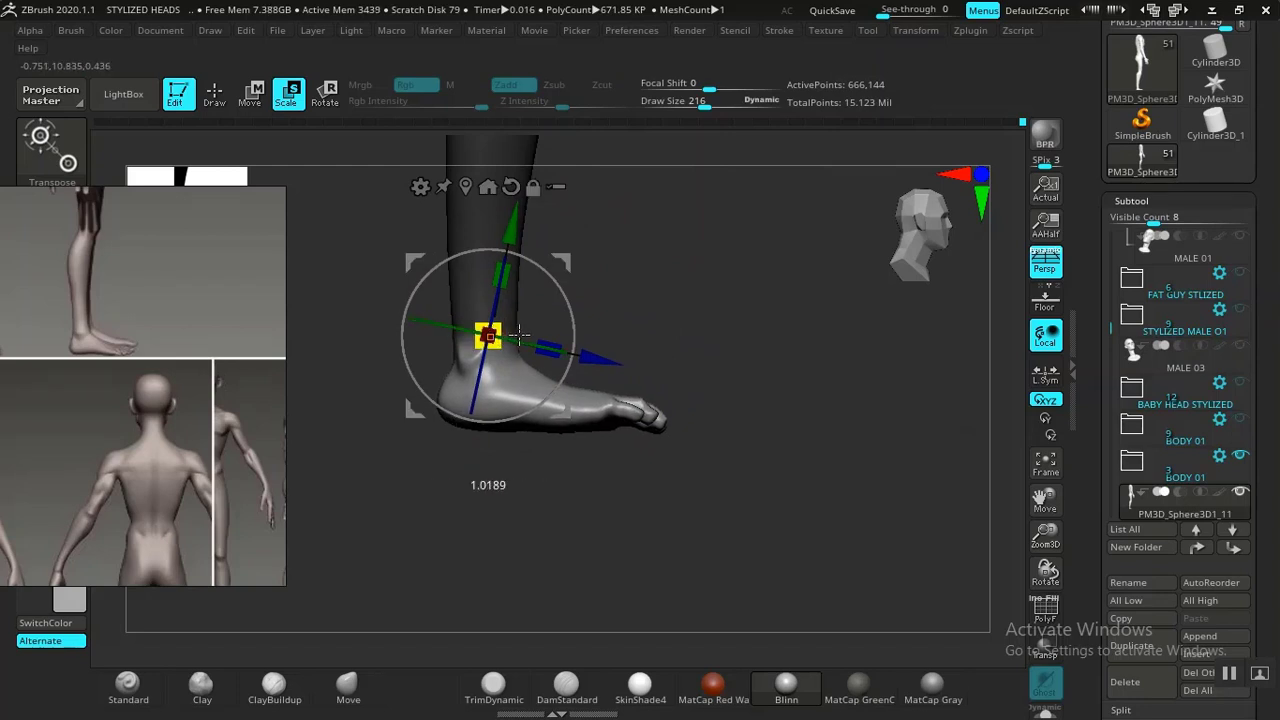
pyautogui.moveTo(519, 335); pyautogui.dragTo(567, 354)
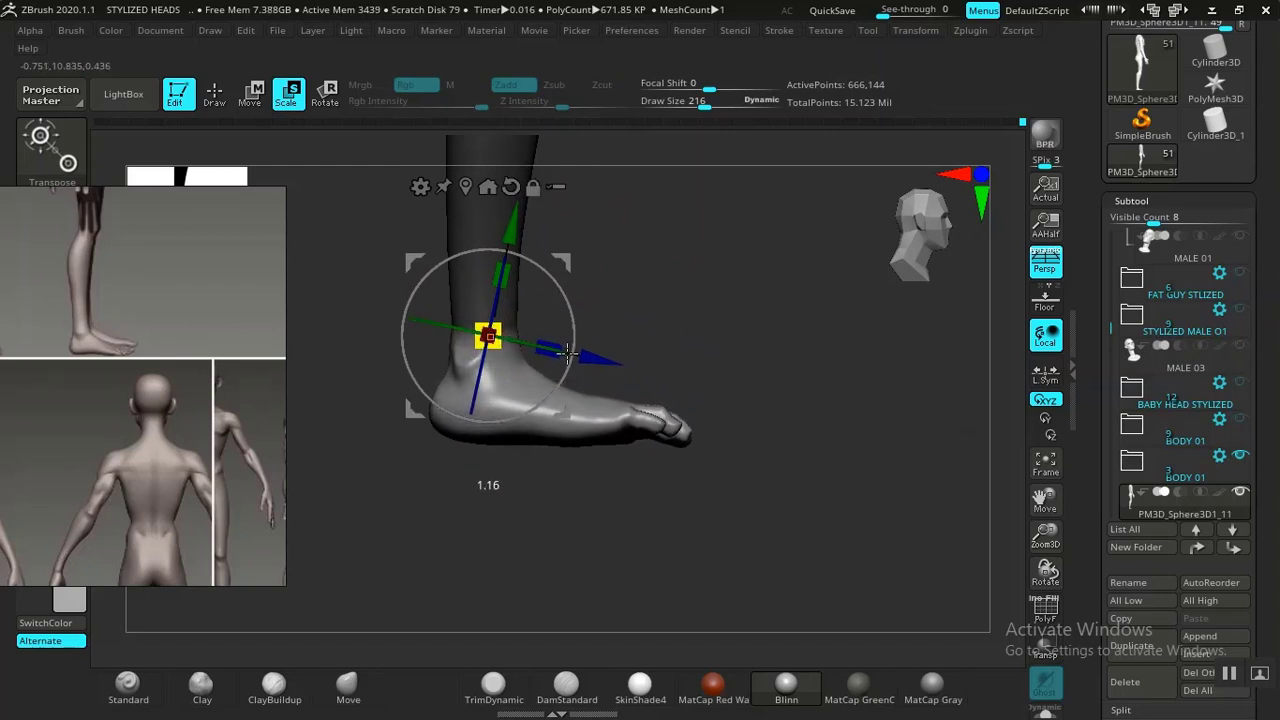
# Try to shift the feet sideways along the X axis from the front view
pyautogui.keyDown('alt'); pyautogui.moveTo(663, 336); pyautogui.dragTo(706, 490); pyautogui.keyUp('alt')
pyautogui.moveTo(738, 305); pyautogui.dragTo(780, 440)
pyautogui.keyDown('alt'); pyautogui.moveTo(569, 427); pyautogui.dragTo(712, 440); pyautogui.keyUp('alt')
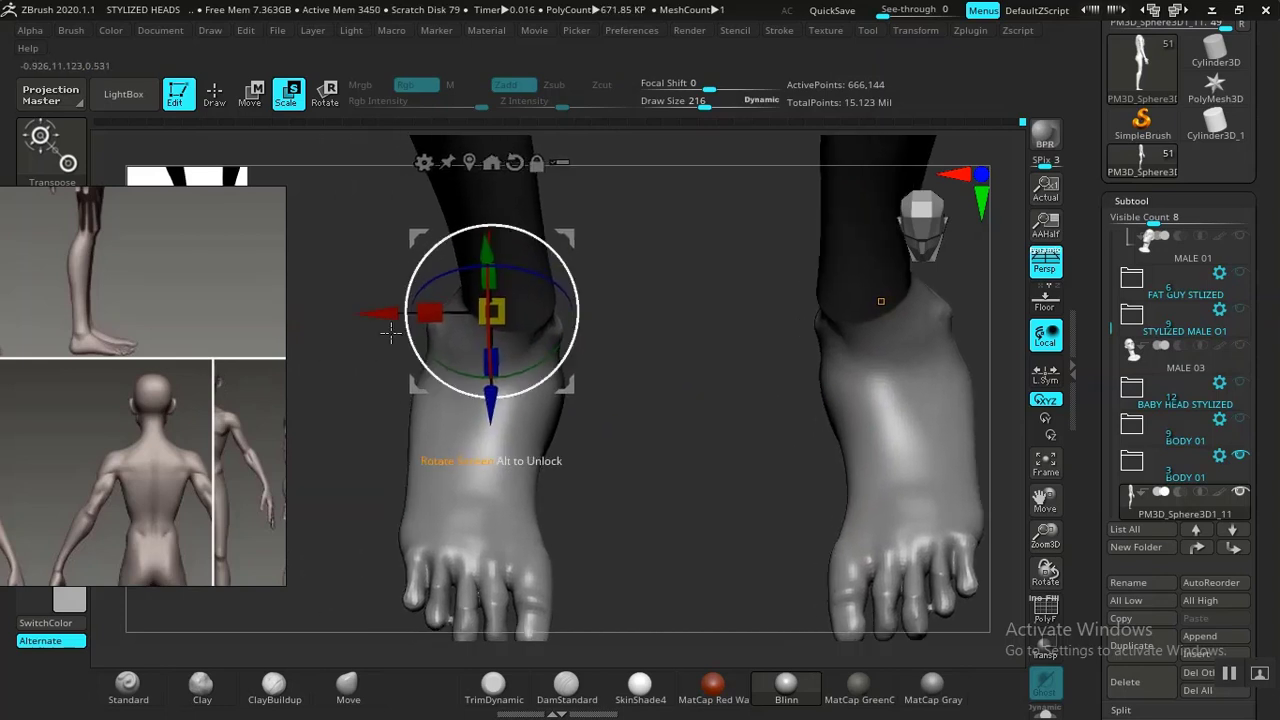
pyautogui.moveTo(389, 314); pyautogui.dragTo(383, 315)
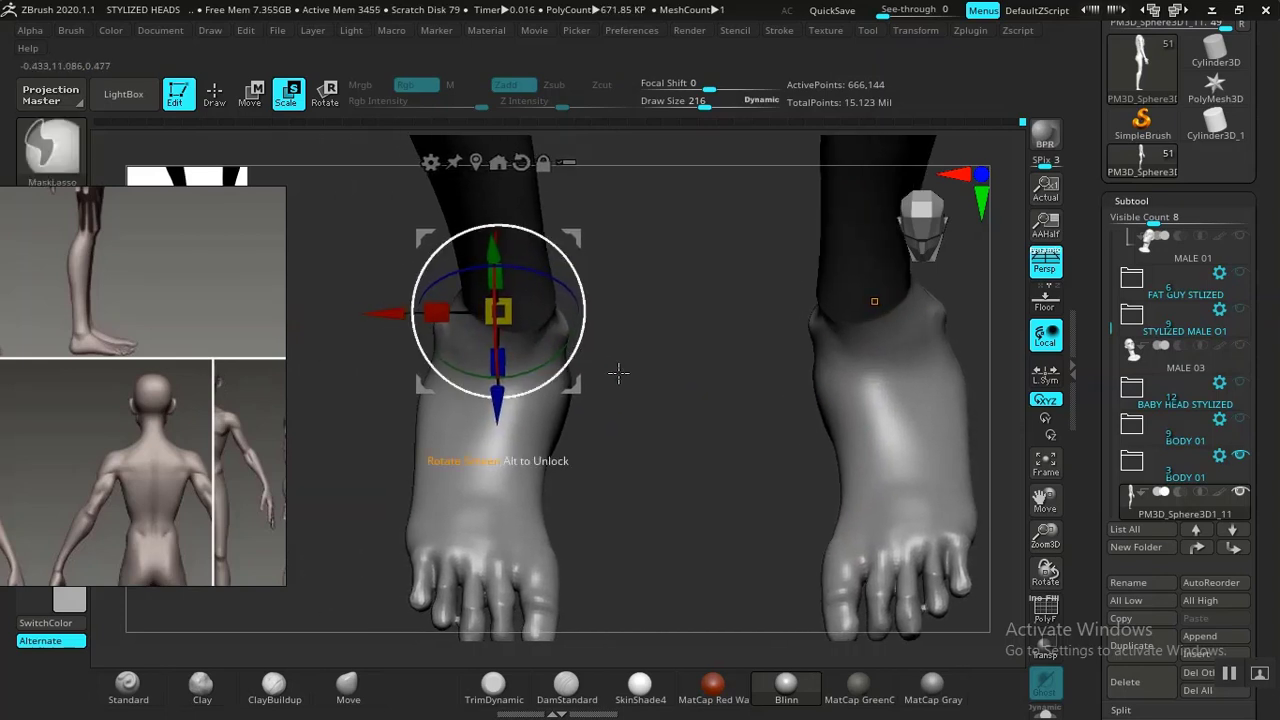
pyautogui.hotkey('ctrl', 'z')
# Try to rescale the foot after re-centring the Gizmo and placing its pivot back at the ankle
pyautogui.keyDown('shift'); pyautogui.moveTo(629, 400); pyautogui.dragTo(731, 385); pyautogui.keyUp('shift')
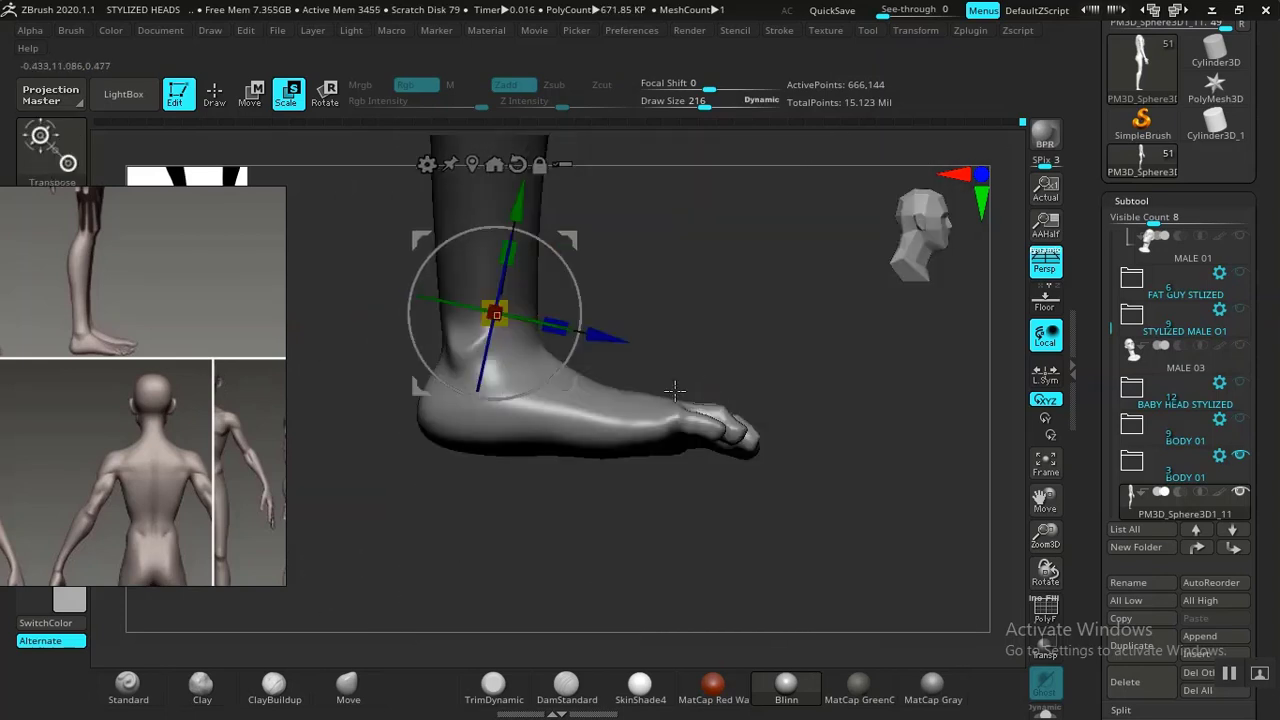
pyautogui.moveTo(568, 237); pyautogui.dragTo(558, 260)
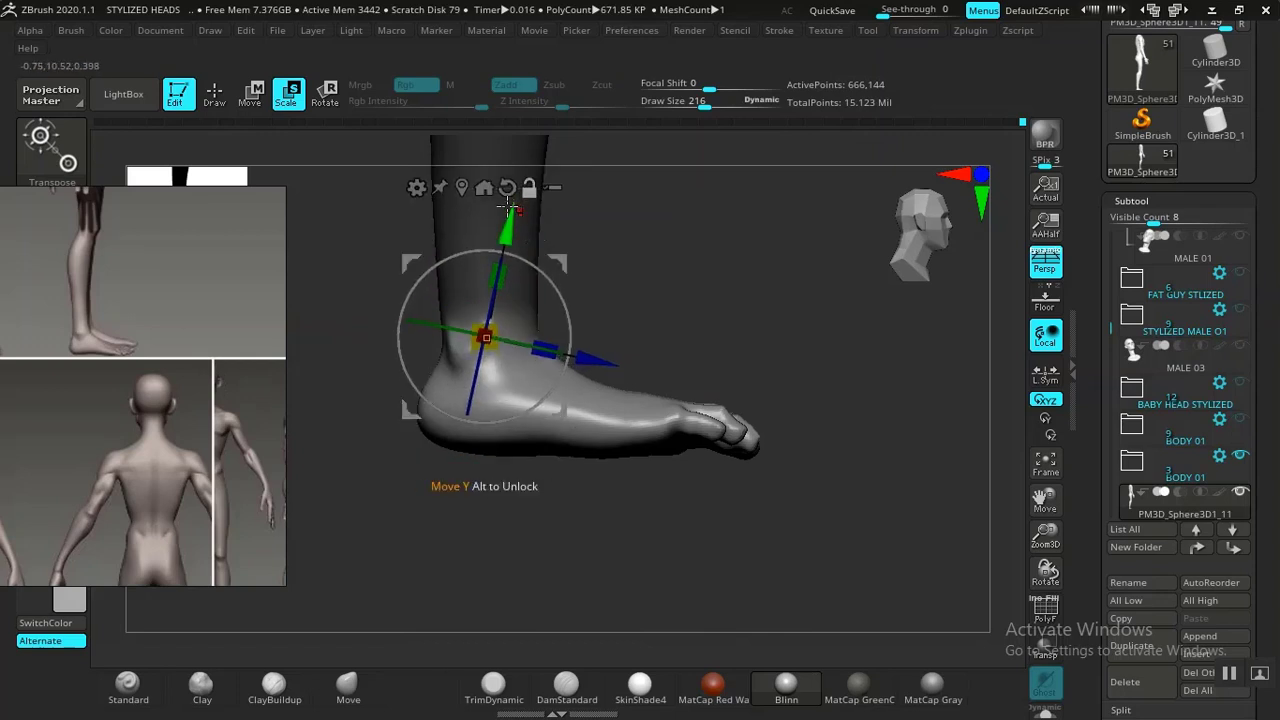
pyautogui.click(484, 187)
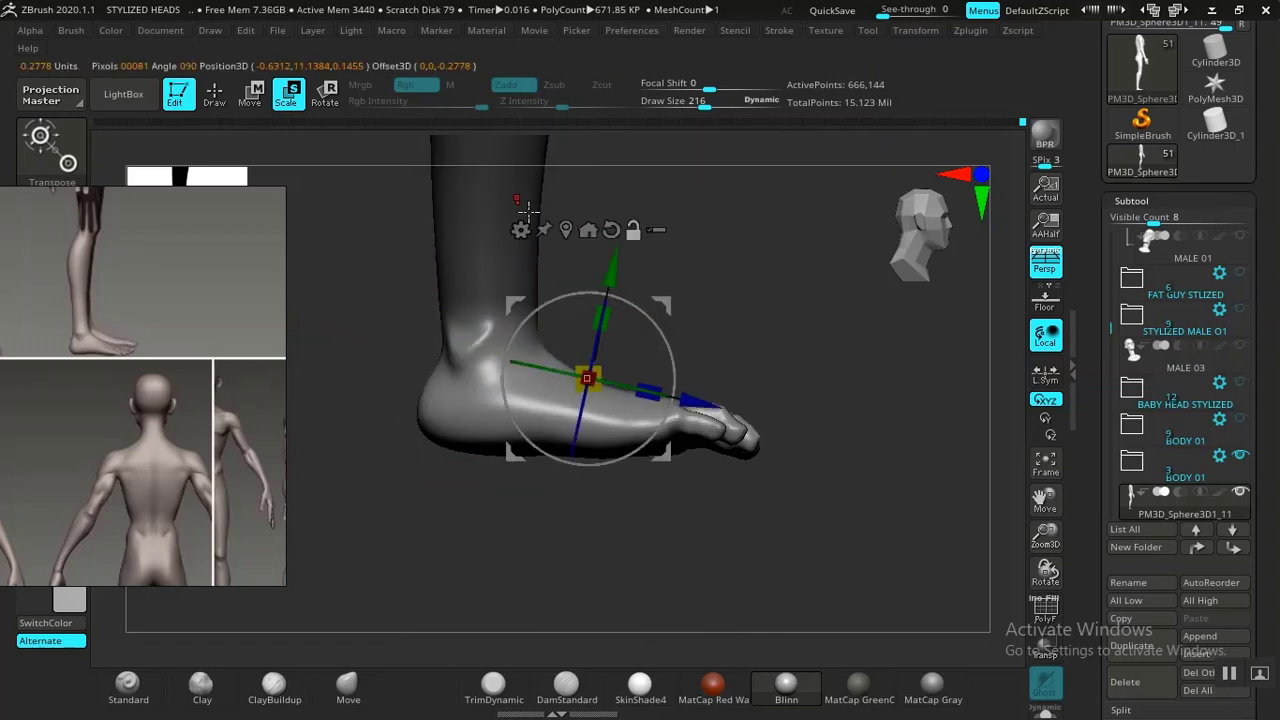
pyautogui.keyDown('alt'); pyautogui.moveTo(660, 303); pyautogui.dragTo(583, 337); pyautogui.keyUp('alt')
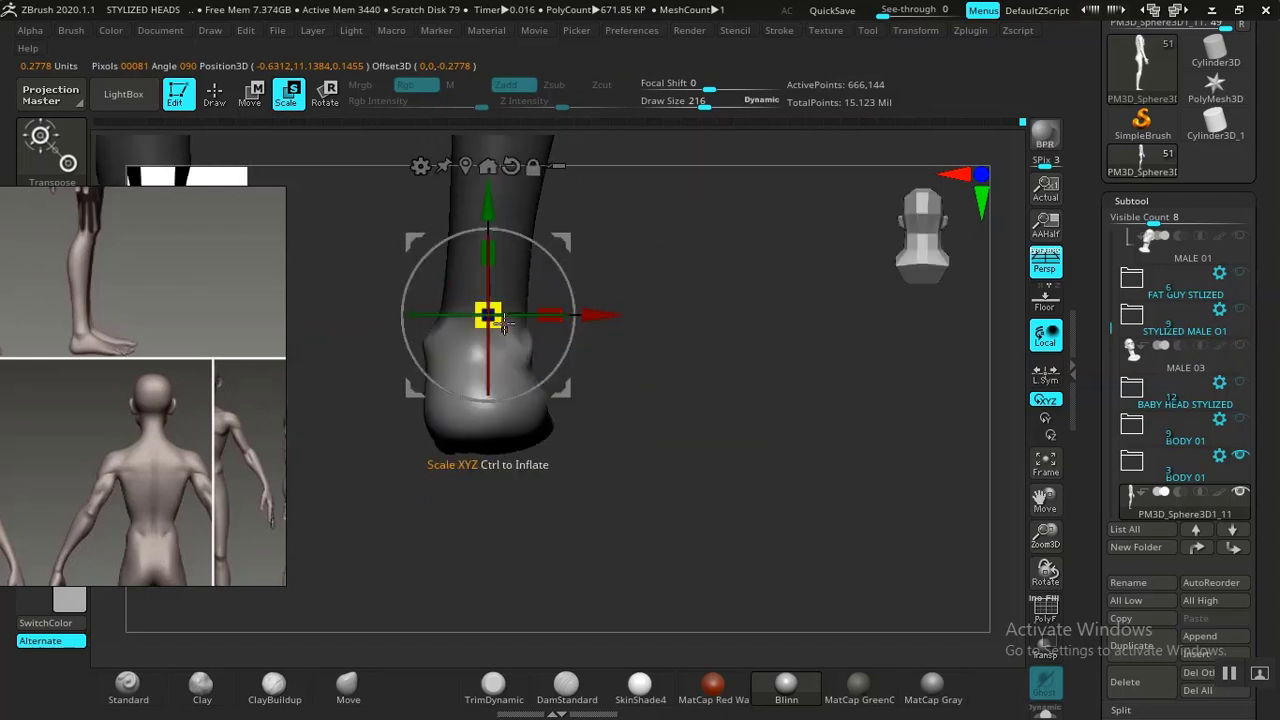
pyautogui.moveTo(503, 323); pyautogui.dragTo(509, 326)
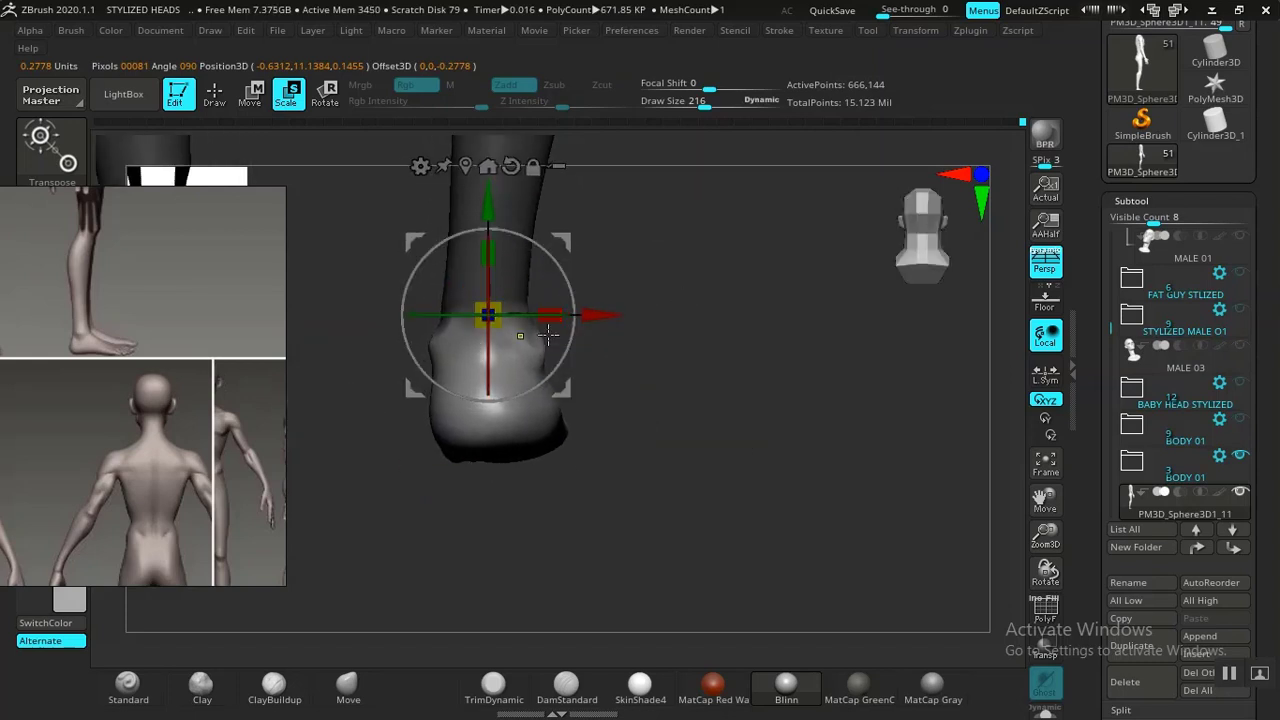
pyautogui.hotkey('ctrl', 'z')
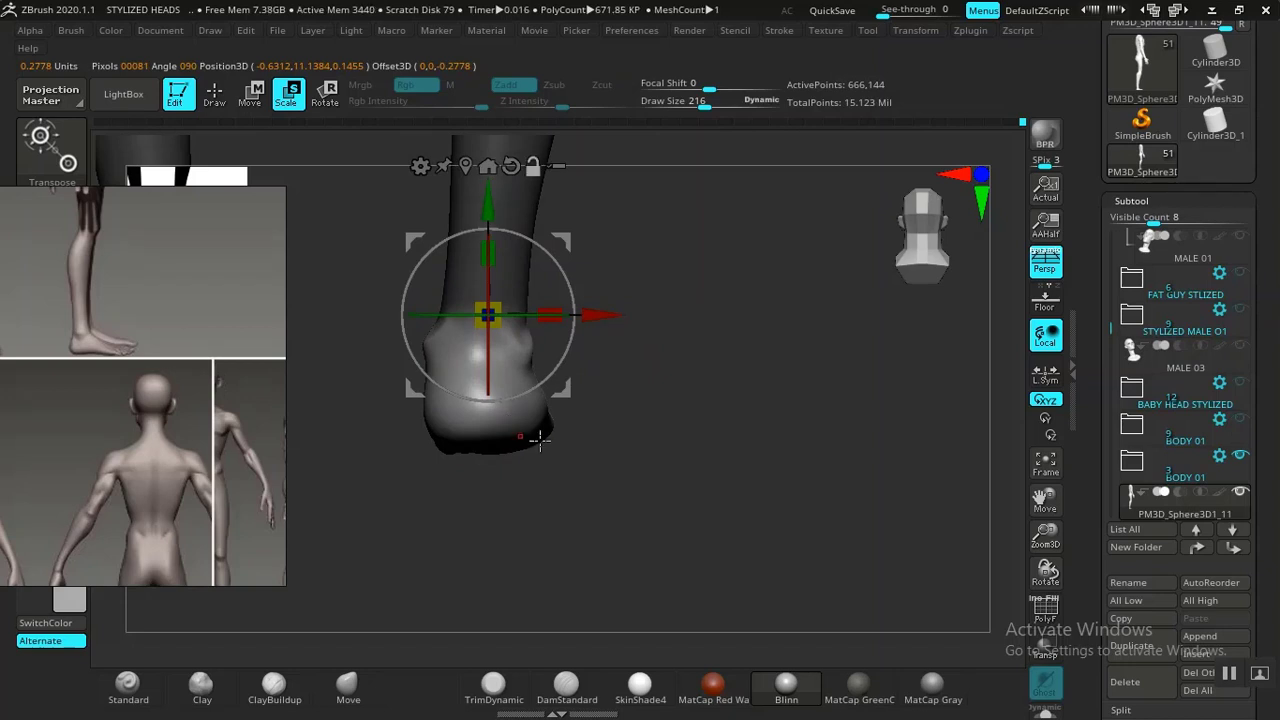
pyautogui.moveTo(530, 438); pyautogui.dragTo(672, 464)
pyautogui.hotkey('ctrl', 'z')
# Scale the feet slightly from the ankle pivot in back view and narrow them along the X axis
pyautogui.keyDown('alt'); pyautogui.moveTo(628, 426); pyautogui.dragTo(586, 500); pyautogui.keyUp('alt')
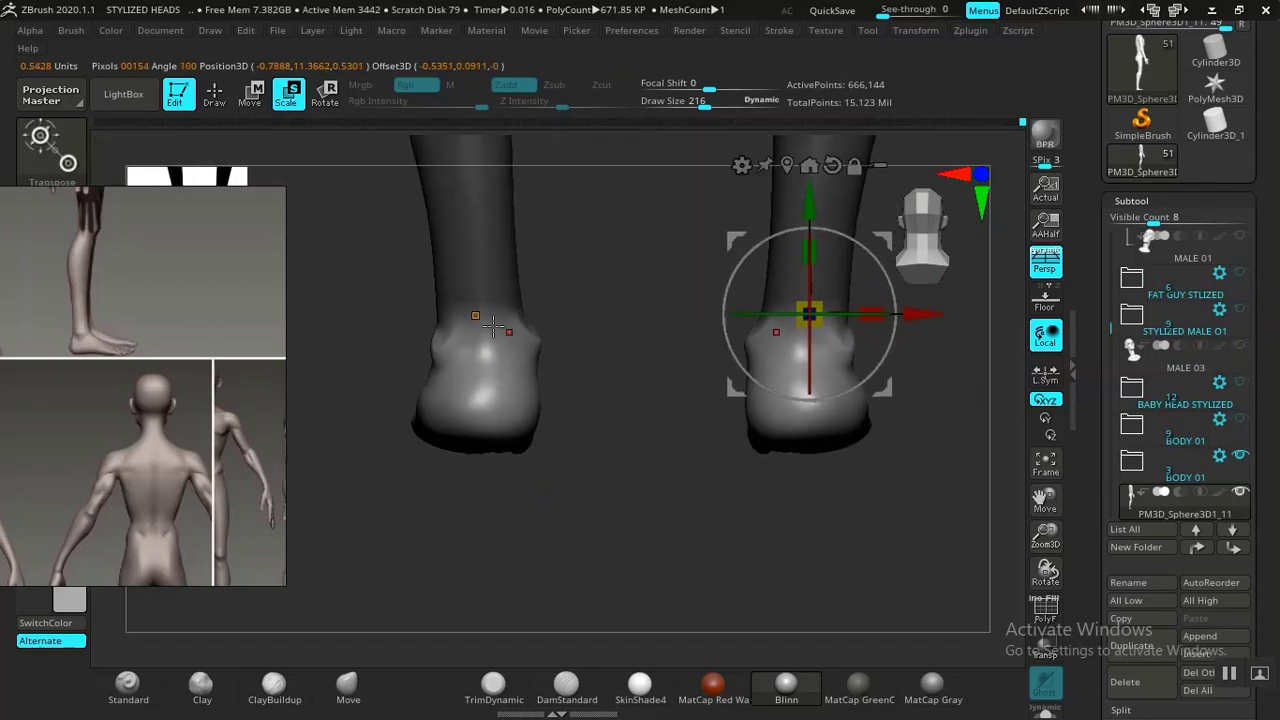
pyautogui.moveTo(822, 326); pyautogui.dragTo(844, 364)
pyautogui.moveTo(600, 515); pyautogui.dragTo(720, 460)
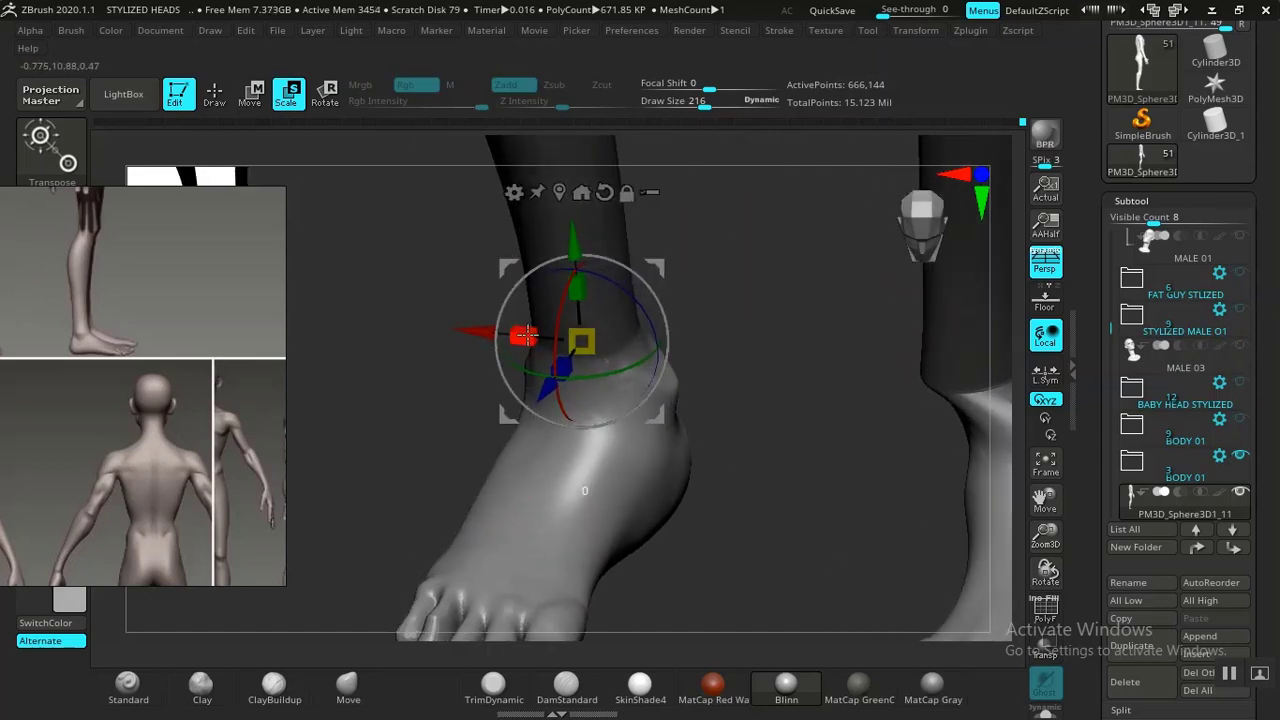
pyautogui.moveTo(524, 336); pyautogui.dragTo(522, 336)
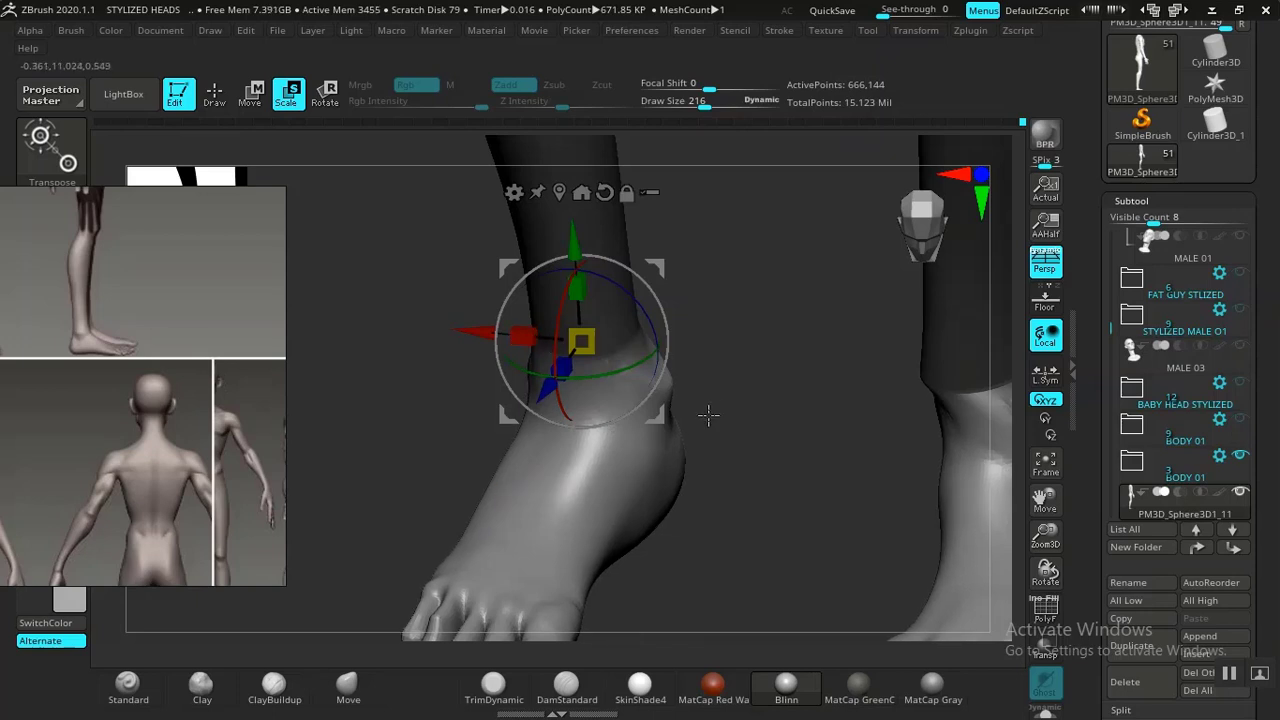
# Clear the mask and smooth the ankle where the resized foot joins the lower leg
pyautogui.press('q')
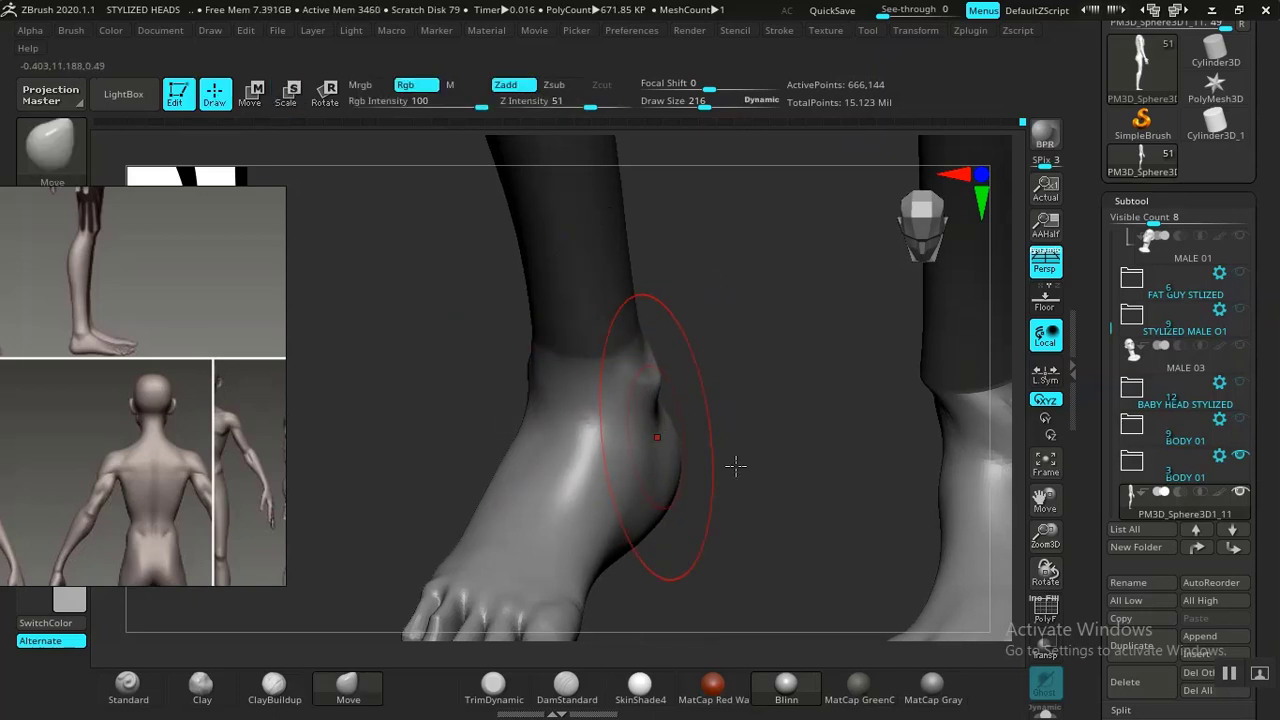
pyautogui.moveTo(735, 465)
pyautogui.mouseDown()
pyautogui.moveTo(691, 374)
pyautogui.moveTo(746, 371)
pyautogui.moveTo(754, 406)
pyautogui.moveTo(500, 400)
pyautogui.moveTo(600, 480)
pyautogui.moveTo(737, 441)
pyautogui.mouseUp()
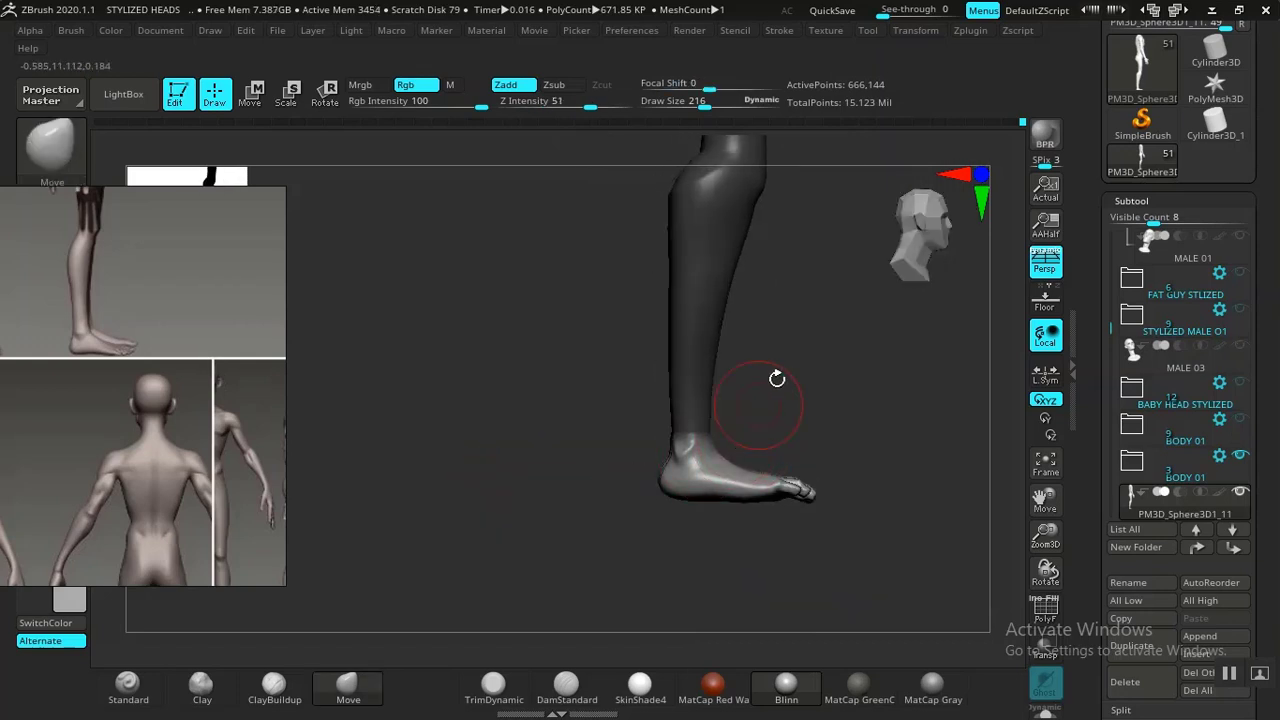
pyautogui.moveTo(782, 374)
pyautogui.keyDown('alt'); pyautogui.mouseDown()
pyautogui.moveTo(823, 412)
pyautogui.moveTo(770, 388)
pyautogui.mouseUp(); pyautogui.keyUp('alt')
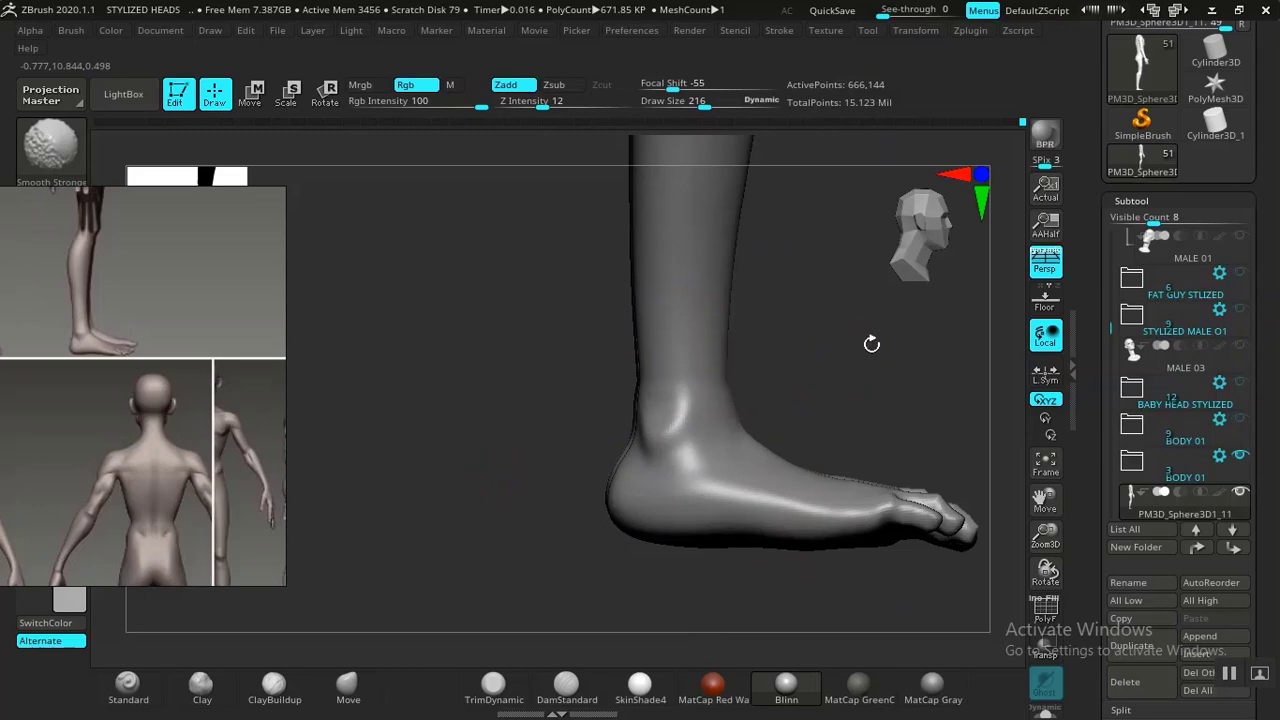
pyautogui.keyDown('shift'); pyautogui.moveTo(871, 344); pyautogui.dragTo(751, 407); pyautogui.keyUp('shift')
pyautogui.moveTo(854, 354)
pyautogui.mouseDown()
pyautogui.moveTo(760, 404)
pyautogui.moveTo(837, 377)
pyautogui.mouseUp()
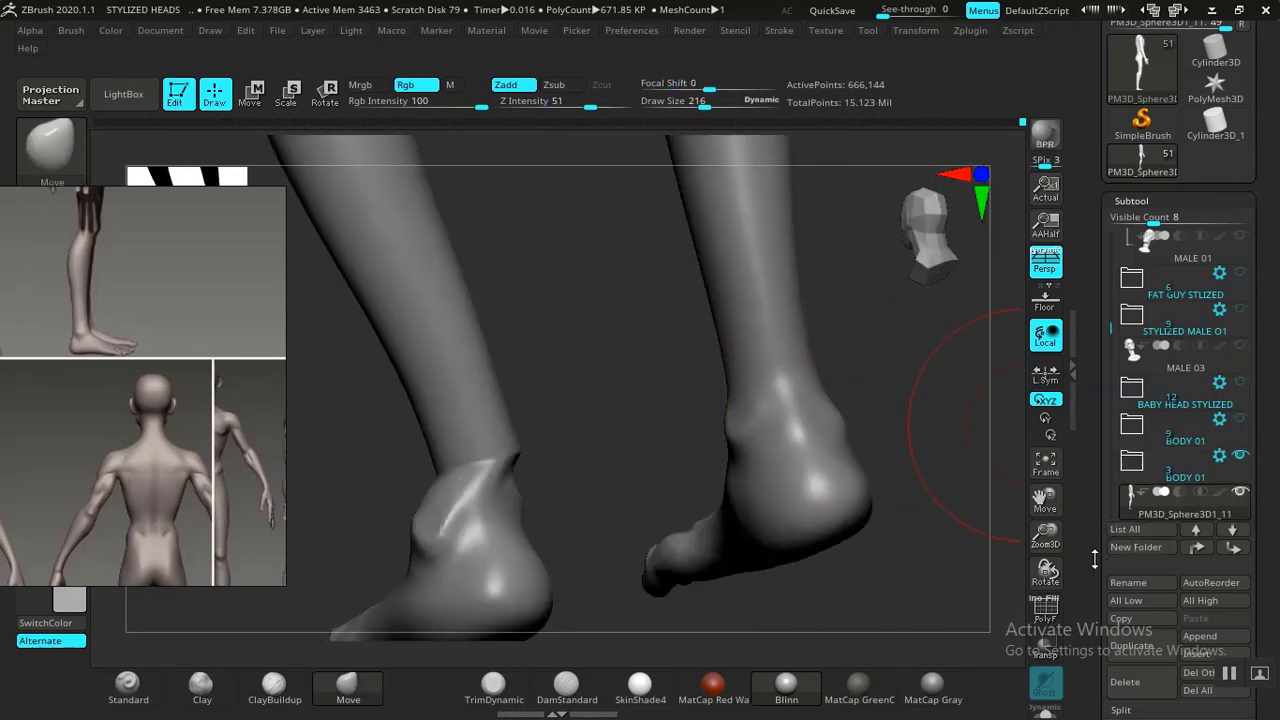
# Apply Mirror And Weld to the body mesh so both ankles match
pyautogui.moveTo(1095, 559); pyautogui.dragTo(1115, 231)
pyautogui.click(1125, 347)
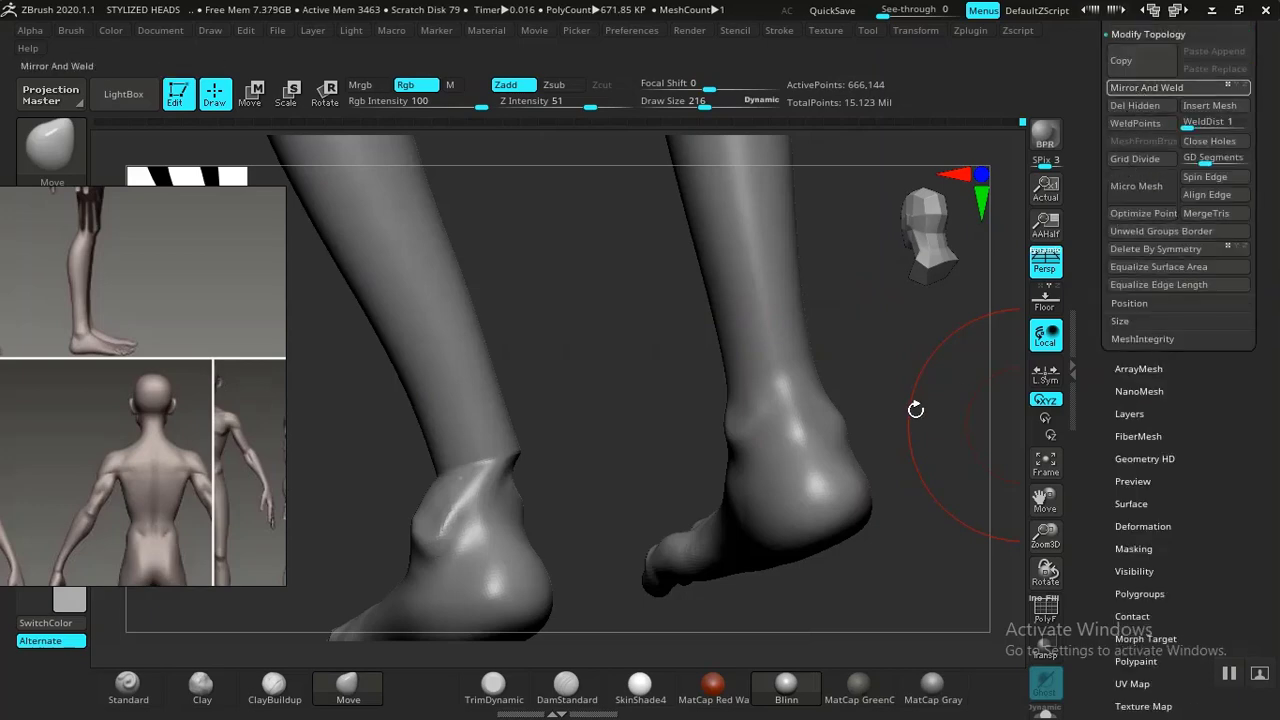
pyautogui.keyDown('alt'); pyautogui.moveTo(919, 408); pyautogui.dragTo(682, 232); pyautogui.keyUp('alt')
pyautogui.moveTo(600, 540); pyautogui.dragTo(786, 432)
pyautogui.keyDown('alt'); pyautogui.moveTo(832, 200); pyautogui.dragTo(854, 440); pyautogui.keyUp('alt')
pyautogui.keyDown('alt'); pyautogui.moveTo(854, 350); pyautogui.dragTo(862, 407); pyautogui.keyUp('alt')
# Duplicate the body subtool PM3D_Sphere3D1_11, hide the original and make the copy active
pyautogui.moveTo(1094, 217); pyautogui.dragTo(1094, 486)
pyautogui.moveTo(1095, 143); pyautogui.dragTo(1108, 305)
pyautogui.click(1122, 140)
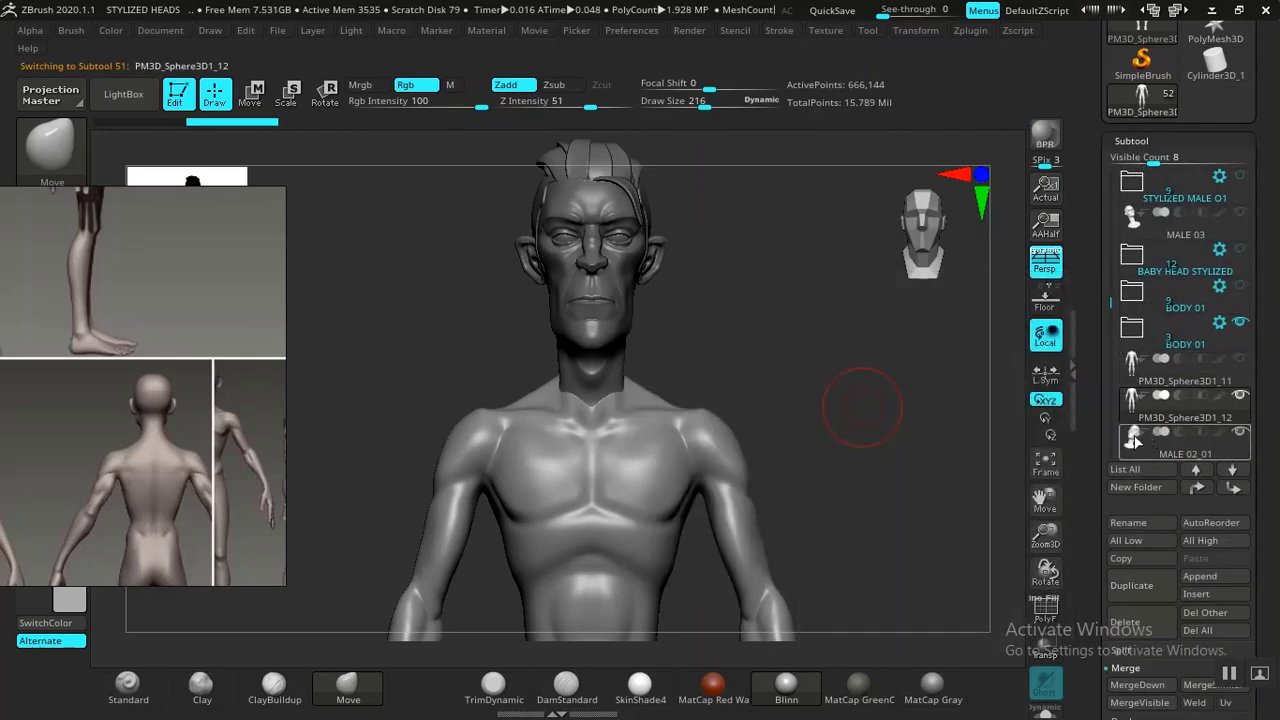
# Centre the Gizmo on the duplicated body mesh and frame the figure from the front
pyautogui.keyDown('alt'); pyautogui.moveTo(844, 470); pyautogui.dragTo(842, 497); pyautogui.keyUp('alt')
pyautogui.keyDown('alt'); pyautogui.moveTo(842, 497); pyautogui.dragTo(785, 389); pyautogui.keyUp('alt')
pyautogui.press('w')
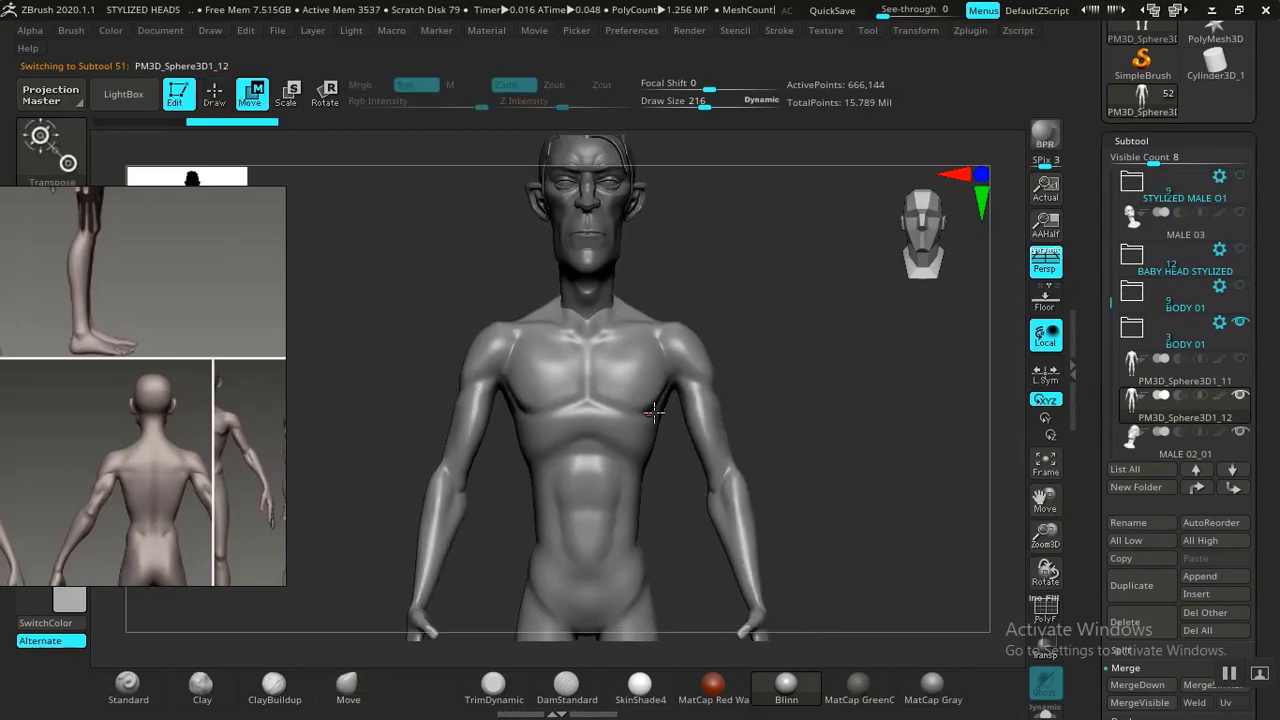
pyautogui.press('e')
pyautogui.press('w')
pyautogui.click(618, 437)
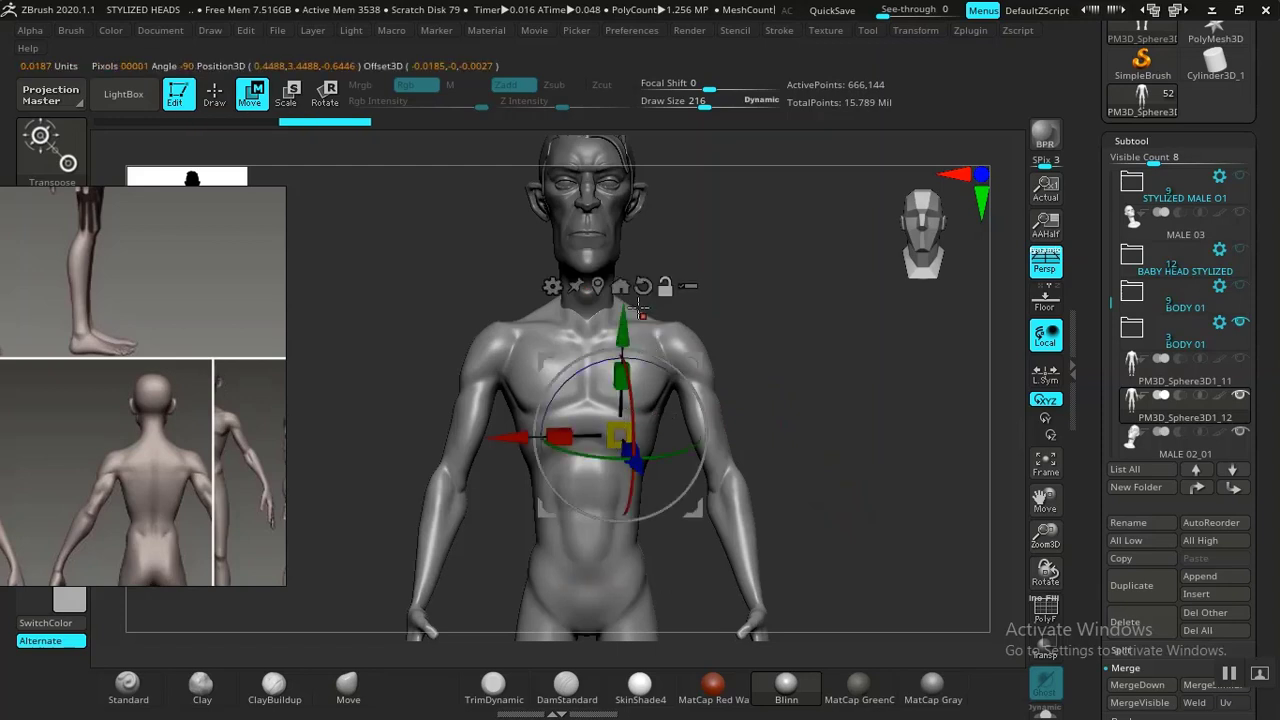
pyautogui.click(618, 287)
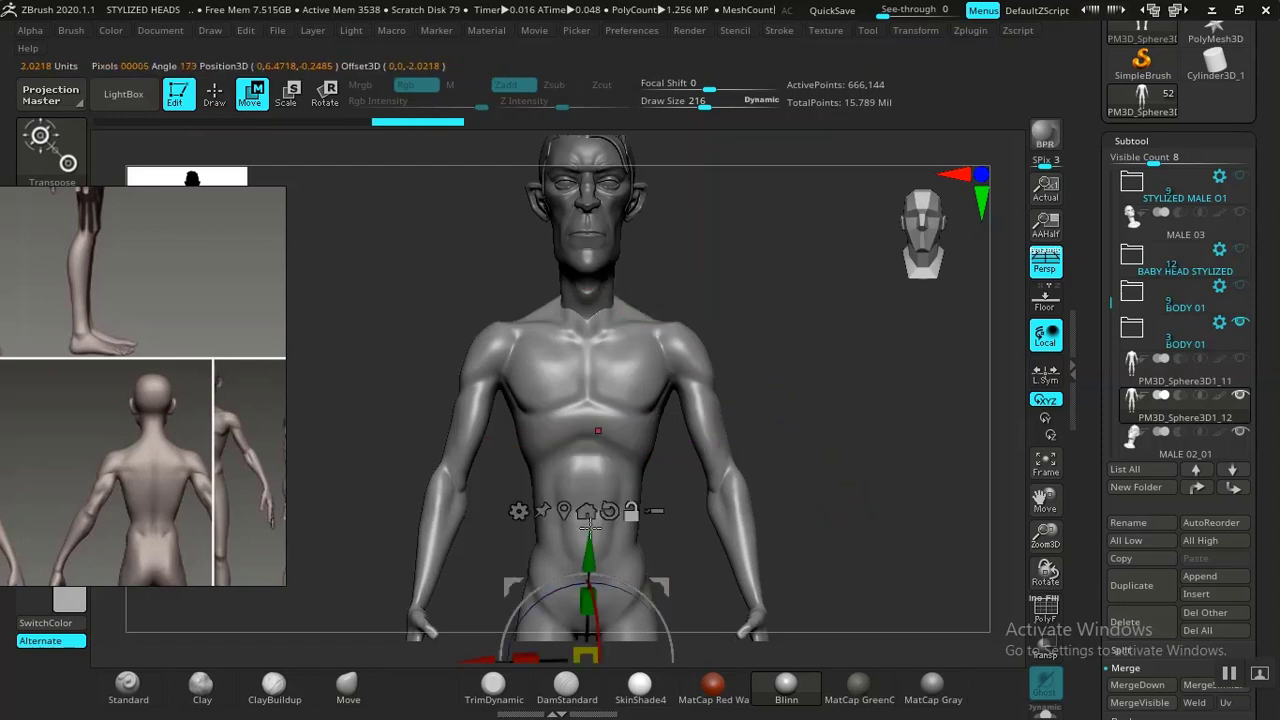
pyautogui.keyDown('alt'); pyautogui.moveTo(889, 444); pyautogui.dragTo(786, 414); pyautogui.keyUp('alt')
pyautogui.keyDown('alt'); pyautogui.moveTo(804, 366); pyautogui.dragTo(826, 140); pyautogui.keyUp('alt')
pyautogui.keyDown('alt'); pyautogui.moveTo(786, 406); pyautogui.dragTo(800, 446); pyautogui.keyUp('alt')
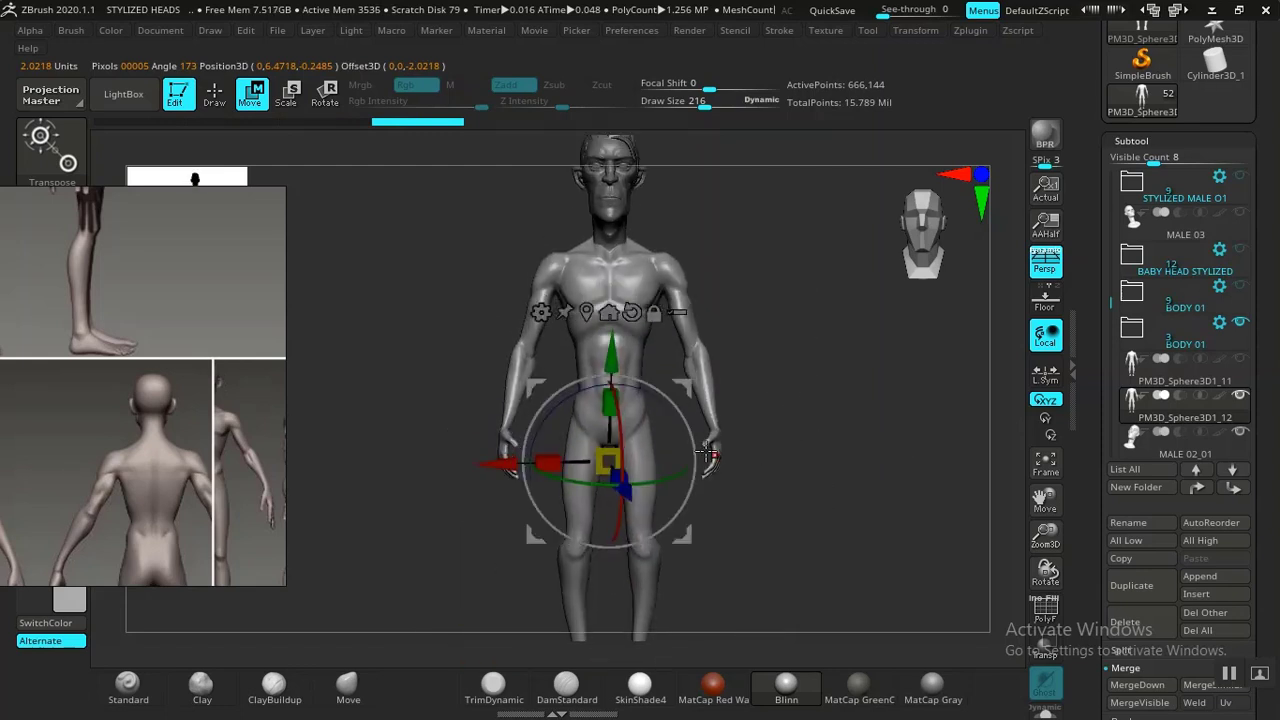
# Reshape the shoulders of the duplicated body in front view with the Move brush at draw size 528
pyautogui.press('q')
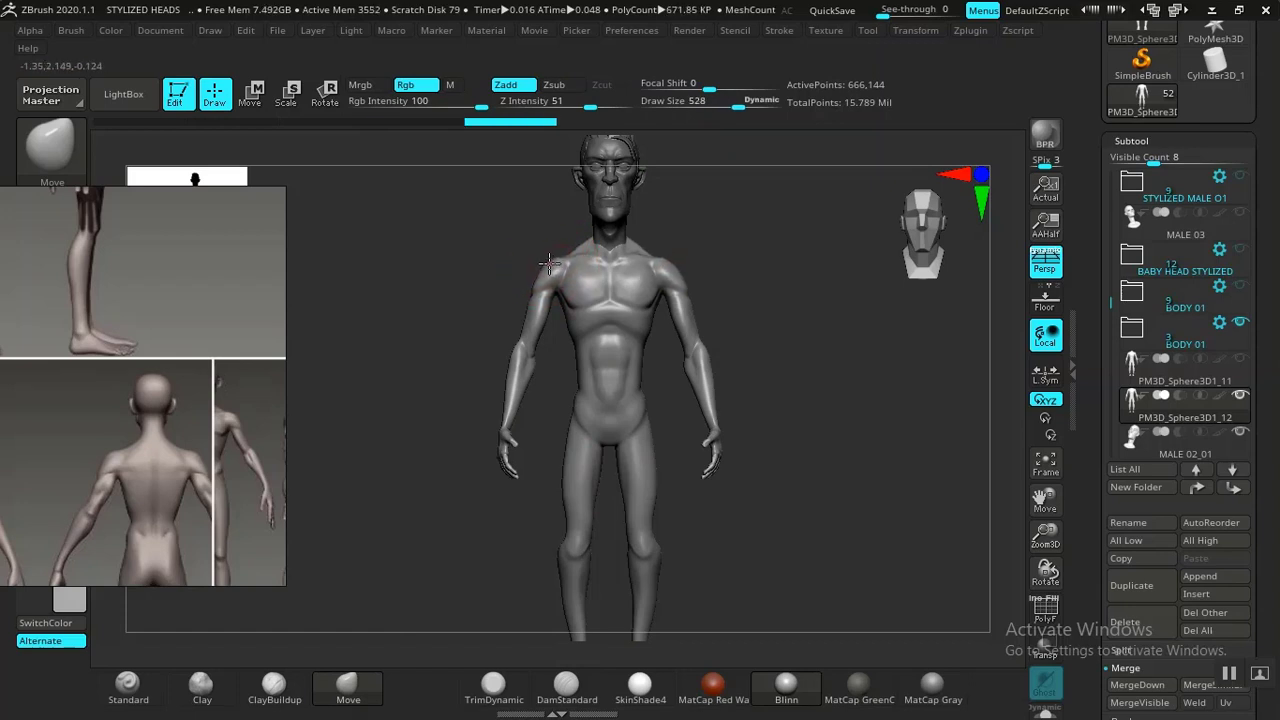
pyautogui.keyDown('alt'); pyautogui.moveTo(822, 328); pyautogui.dragTo(857, 450); pyautogui.keyUp('alt')
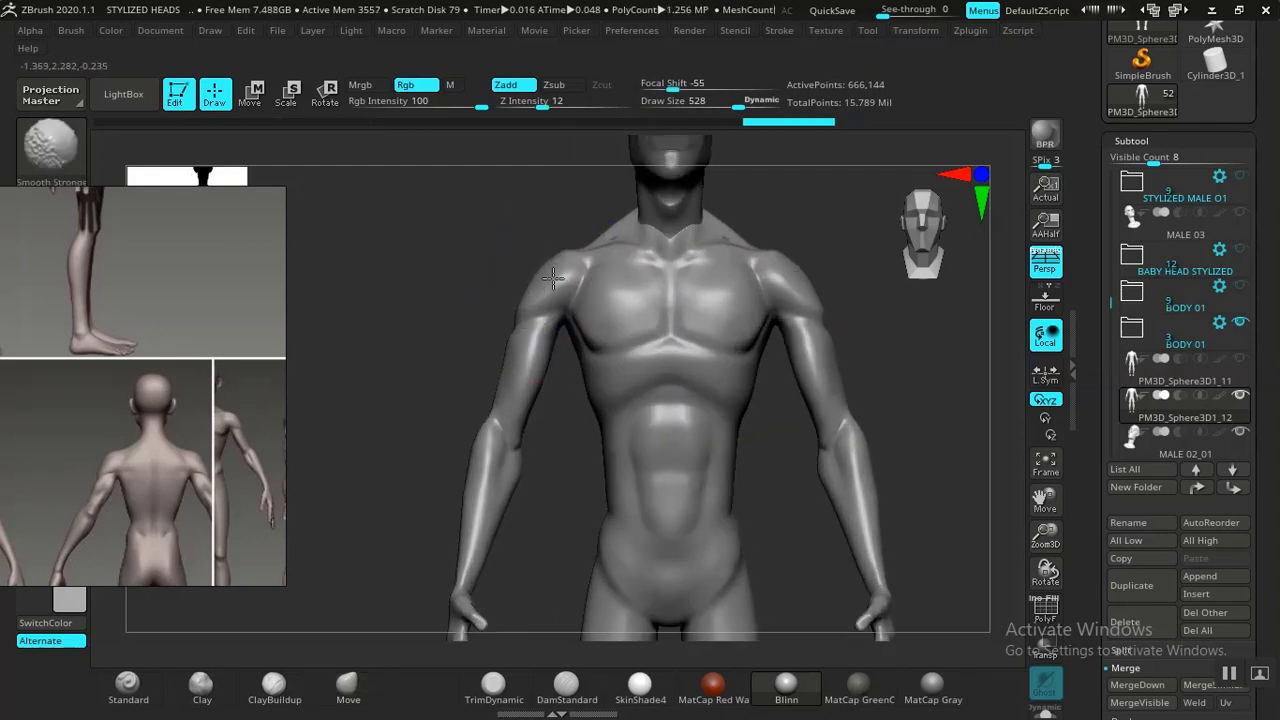
pyautogui.press('b')
pyautogui.press('m')
pyautogui.press('v')
# Adjust the shoulder and upper arm with the Move brush at draw size 251, and smooth them at Z Intensity 40
pyautogui.moveTo(449, 423); pyautogui.dragTo(700, 366)
pyautogui.keyDown('alt'); pyautogui.moveTo(775, 414); pyautogui.dragTo(822, 489); pyautogui.keyUp('alt')
pyautogui.moveTo(868, 342)
pyautogui.mouseDown()
pyautogui.moveTo(605, 379)
pyautogui.moveTo(531, 362)
pyautogui.mouseUp()
pyautogui.press('space')
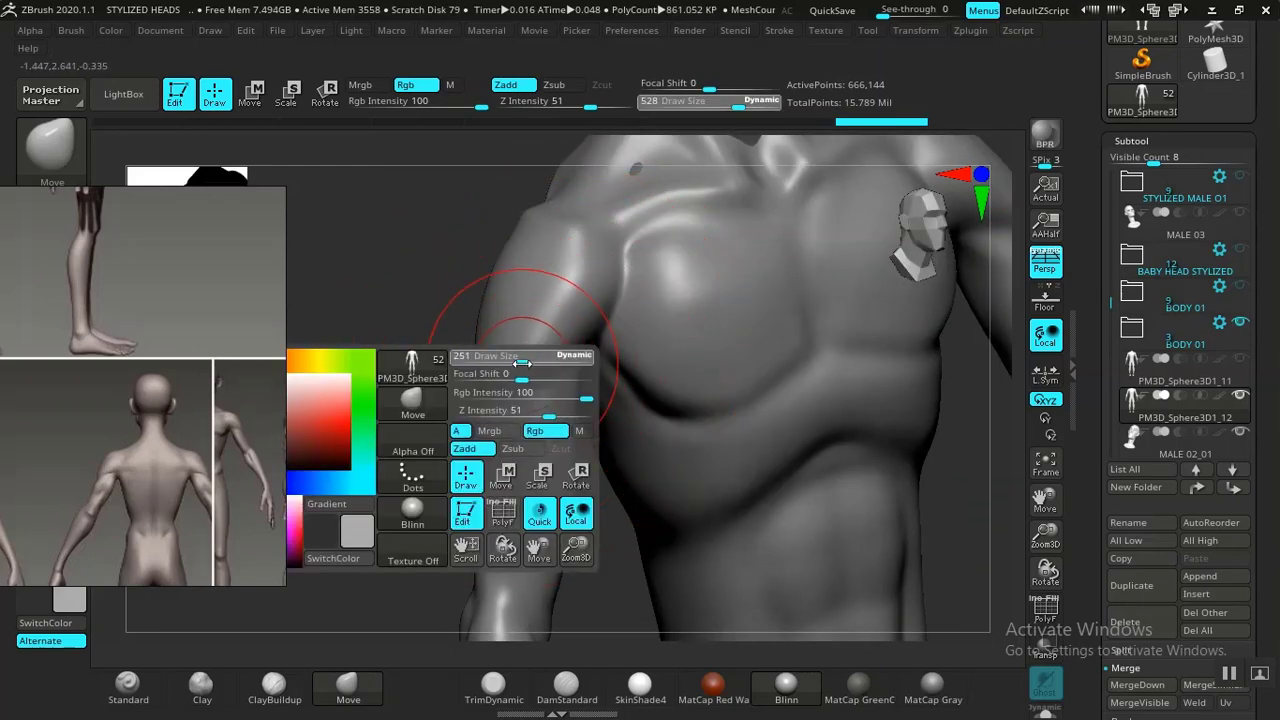
pyautogui.press('shift')
pyautogui.moveTo(580, 101); pyautogui.dragTo(578, 101)
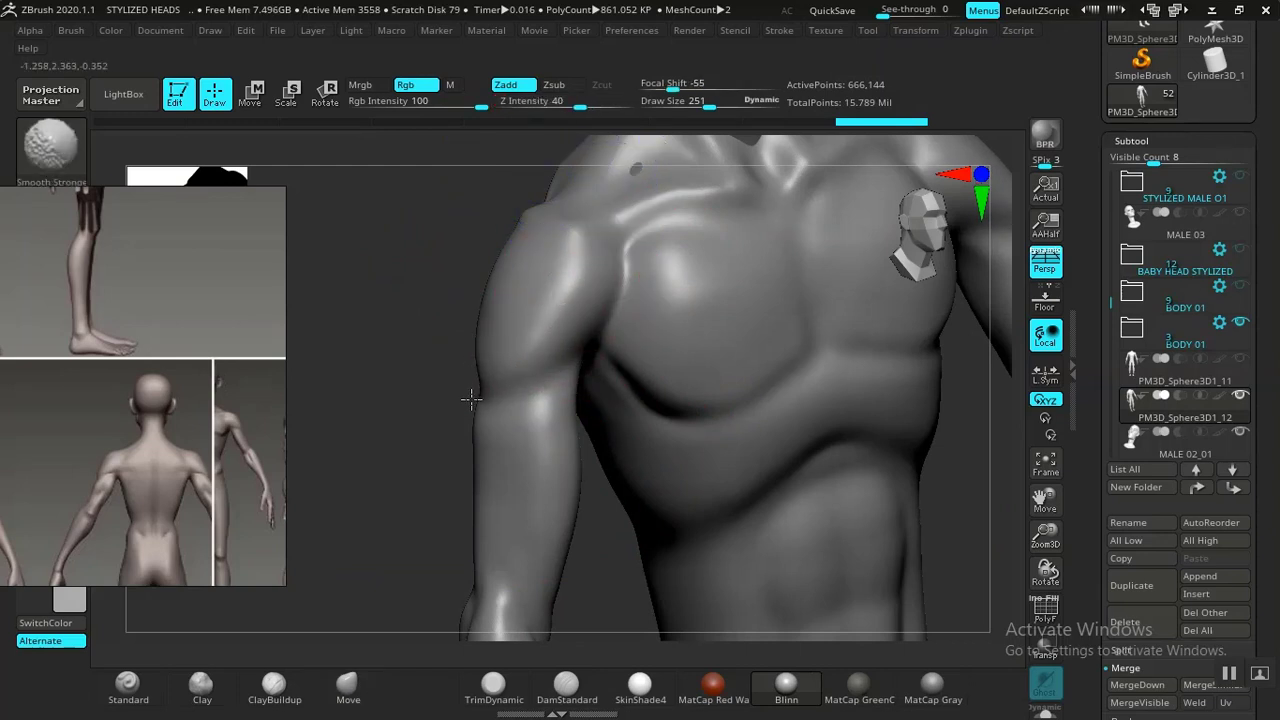
pyautogui.moveTo(471, 399)
pyautogui.keyDown('shift'); pyautogui.mouseDown()
pyautogui.moveTo(451, 426)
pyautogui.moveTo(366, 237)
pyautogui.moveTo(372, 205)
pyautogui.mouseUp(); pyautogui.keyUp('shift')
# Refine the outline of the shoulders and arms in front view with the Move brush at draw size 327
pyautogui.moveTo(417, 406)
pyautogui.mouseDown()
pyautogui.moveTo(391, 413)
pyautogui.moveTo(457, 420)
pyautogui.mouseUp()
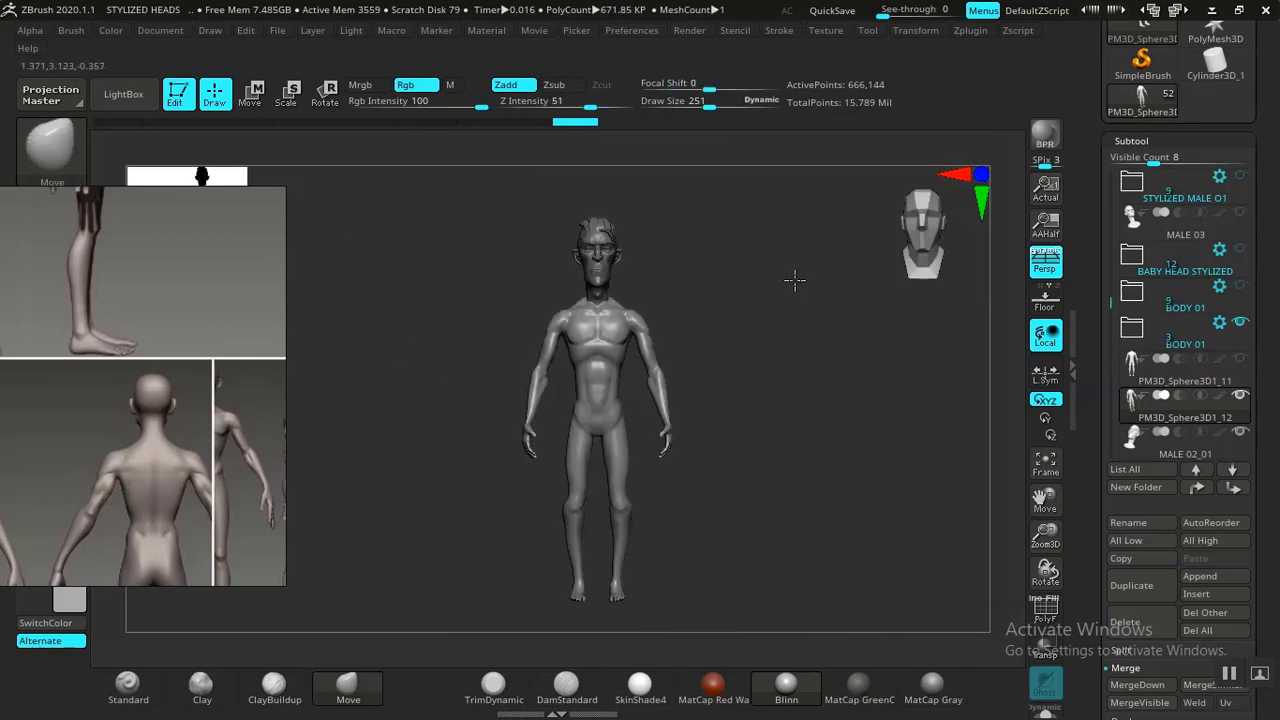
pyautogui.moveTo(797, 280)
pyautogui.keyDown('alt'); pyautogui.mouseDown()
pyautogui.moveTo(893, 470)
pyautogui.moveTo(905, 585)
pyautogui.mouseUp(); pyautogui.keyUp('alt')
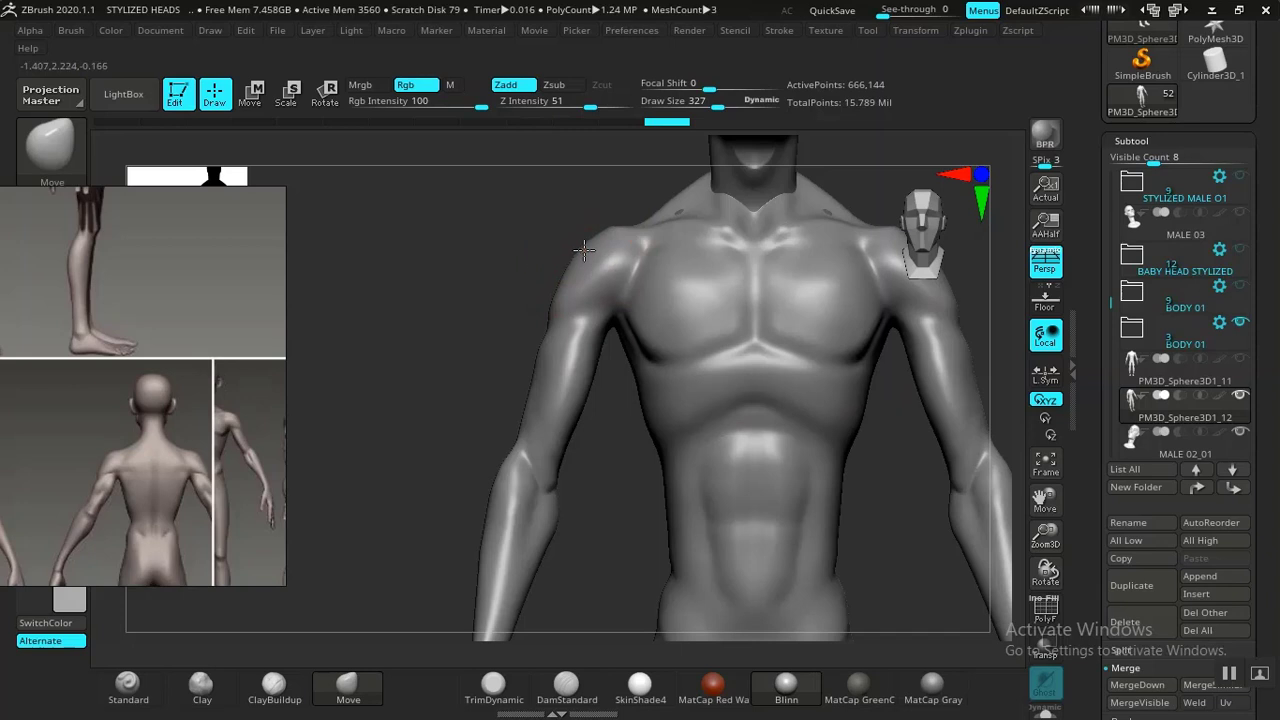
pyautogui.keyDown('alt'); pyautogui.moveTo(356, 325); pyautogui.dragTo(345, 185); pyautogui.keyUp('alt')
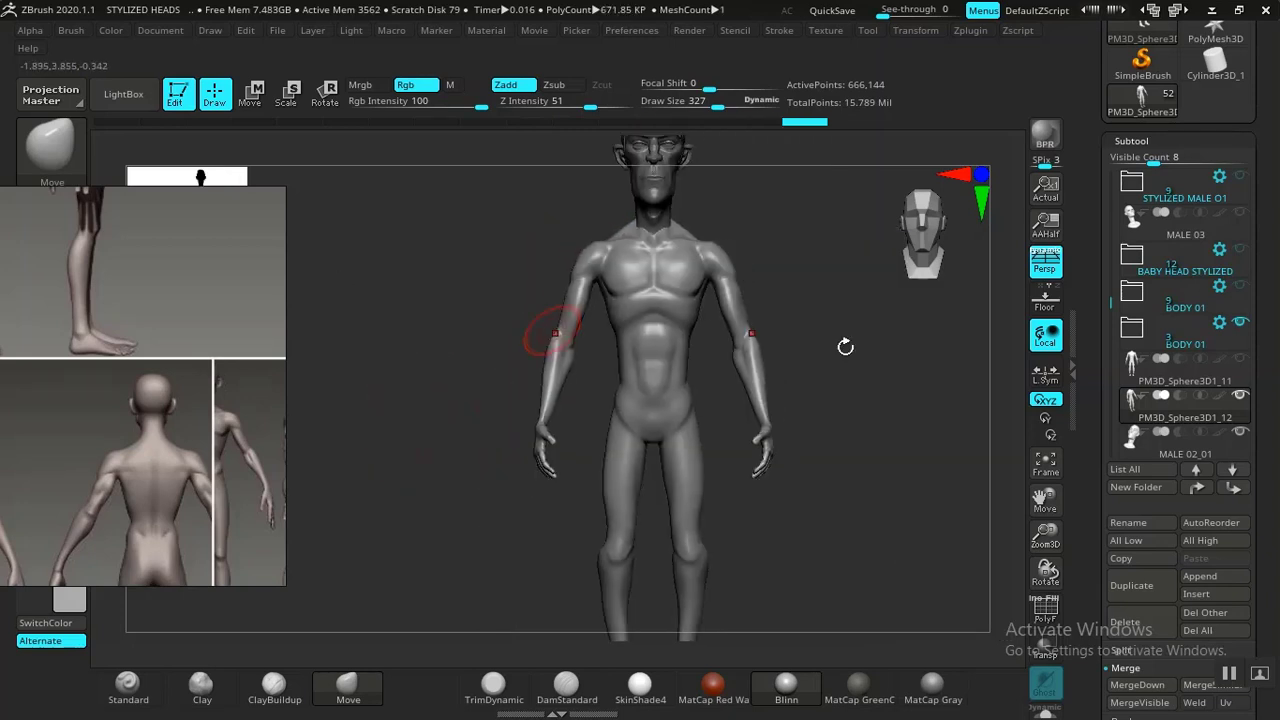
# Try to scale the duplicated body up from its pivot and raise it slightly with the Gizmo
pyautogui.keyDown('alt'); pyautogui.moveTo(860, 362); pyautogui.dragTo(728, 484); pyautogui.keyUp('alt')
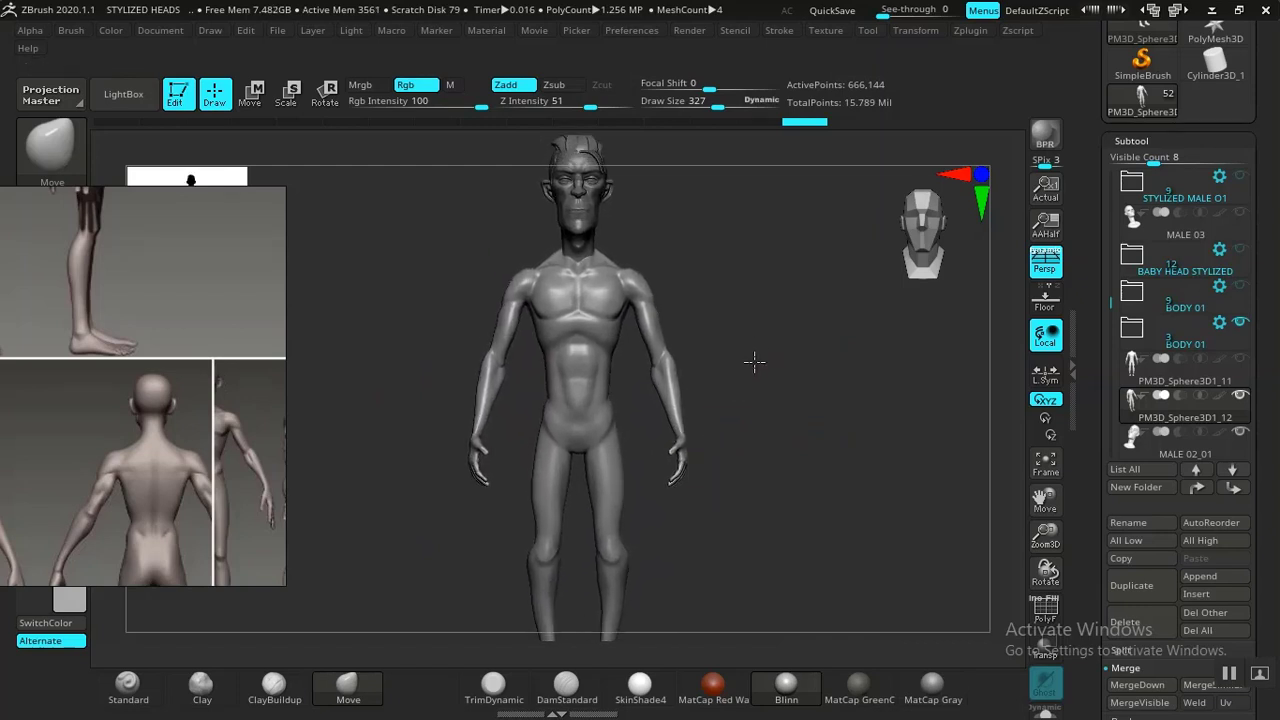
pyautogui.keyDown('alt'); pyautogui.moveTo(754, 361); pyautogui.dragTo(712, 410); pyautogui.keyUp('alt')
pyautogui.press('r')
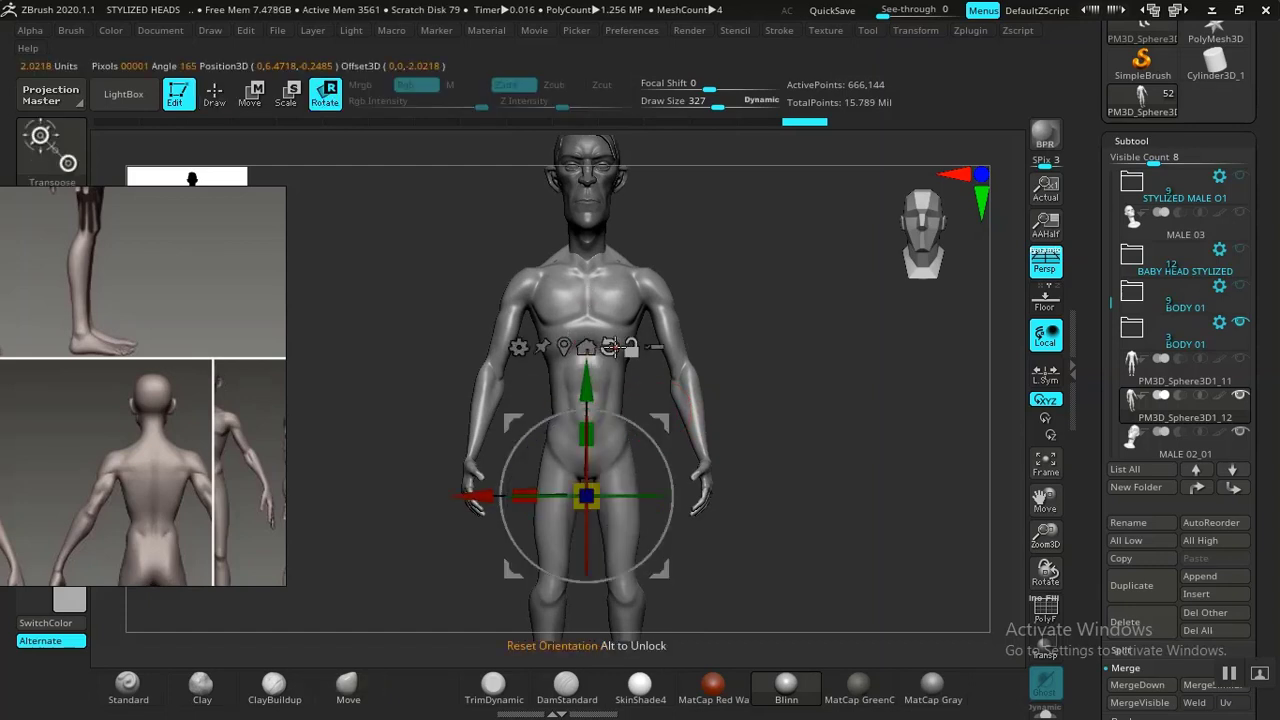
pyautogui.moveTo(595, 490); pyautogui.dragTo(593, 388)
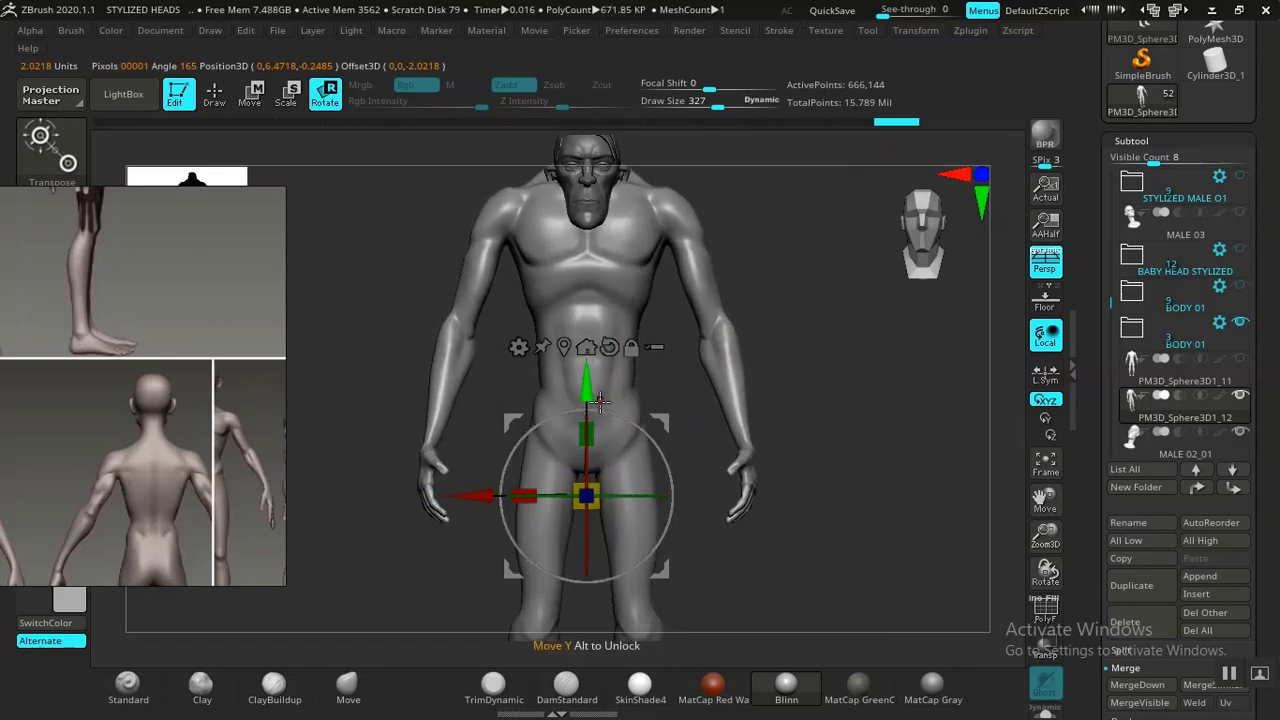
pyautogui.hotkey('ctrl', 'z')
pyautogui.moveTo(596, 488); pyautogui.dragTo(594, 484)
pyautogui.moveTo(587, 389); pyautogui.dragTo(587, 372)
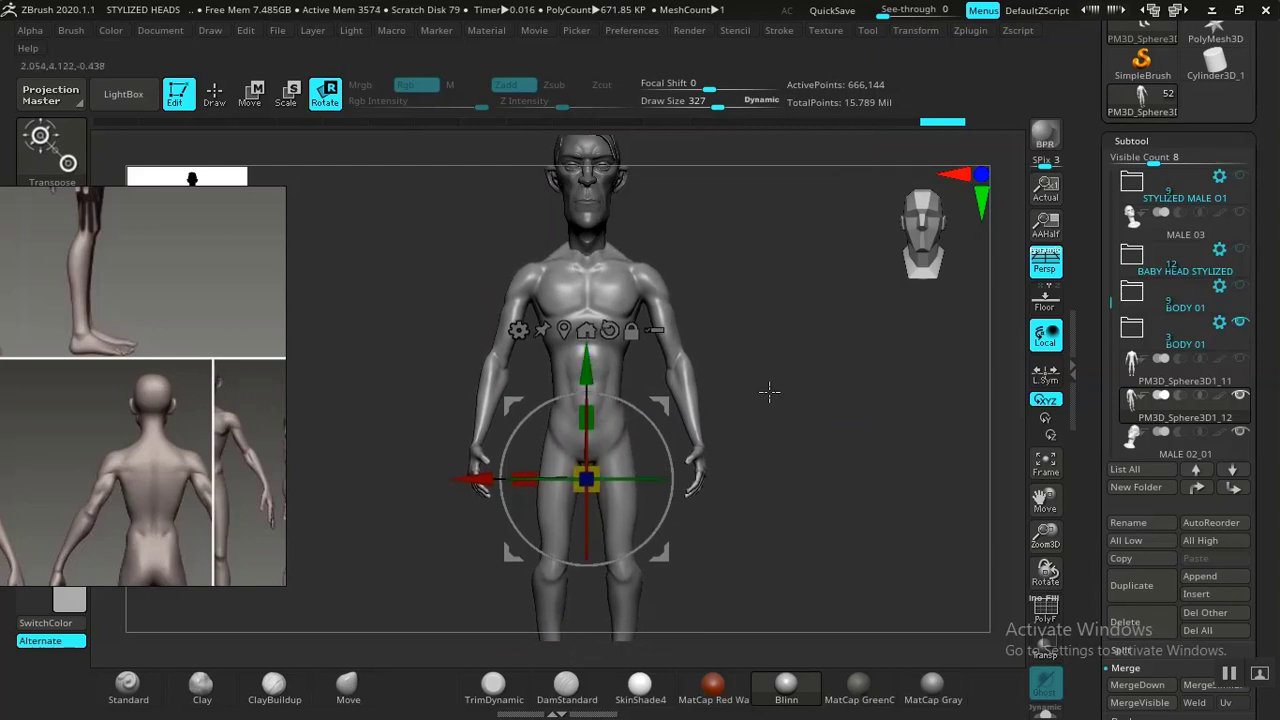
pyautogui.keyDown('alt'); pyautogui.moveTo(769, 391); pyautogui.dragTo(791, 430); pyautogui.keyUp('alt')
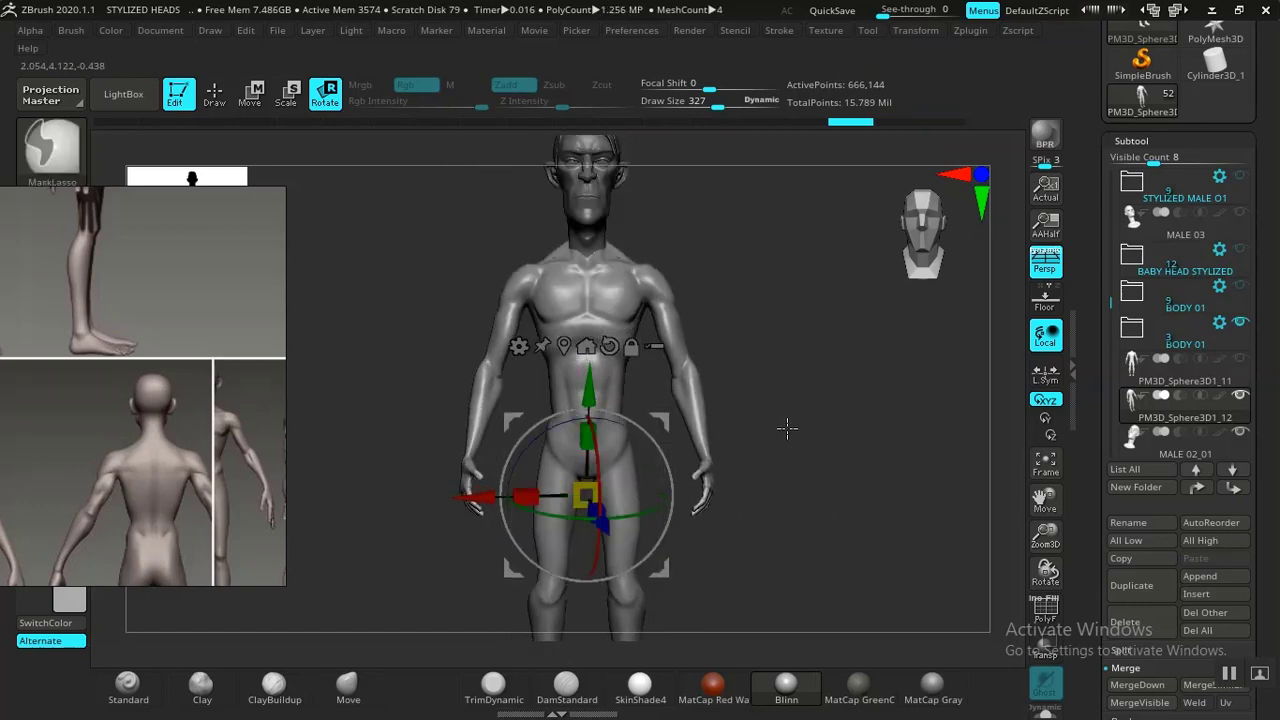
pyautogui.moveTo(854, 383)
pyautogui.mouseDown()
pyautogui.moveTo(900, 380)
pyautogui.moveTo(790, 400)
pyautogui.moveTo(757, 397)
pyautogui.moveTo(765, 381)
pyautogui.mouseUp()
pyautogui.press('q')
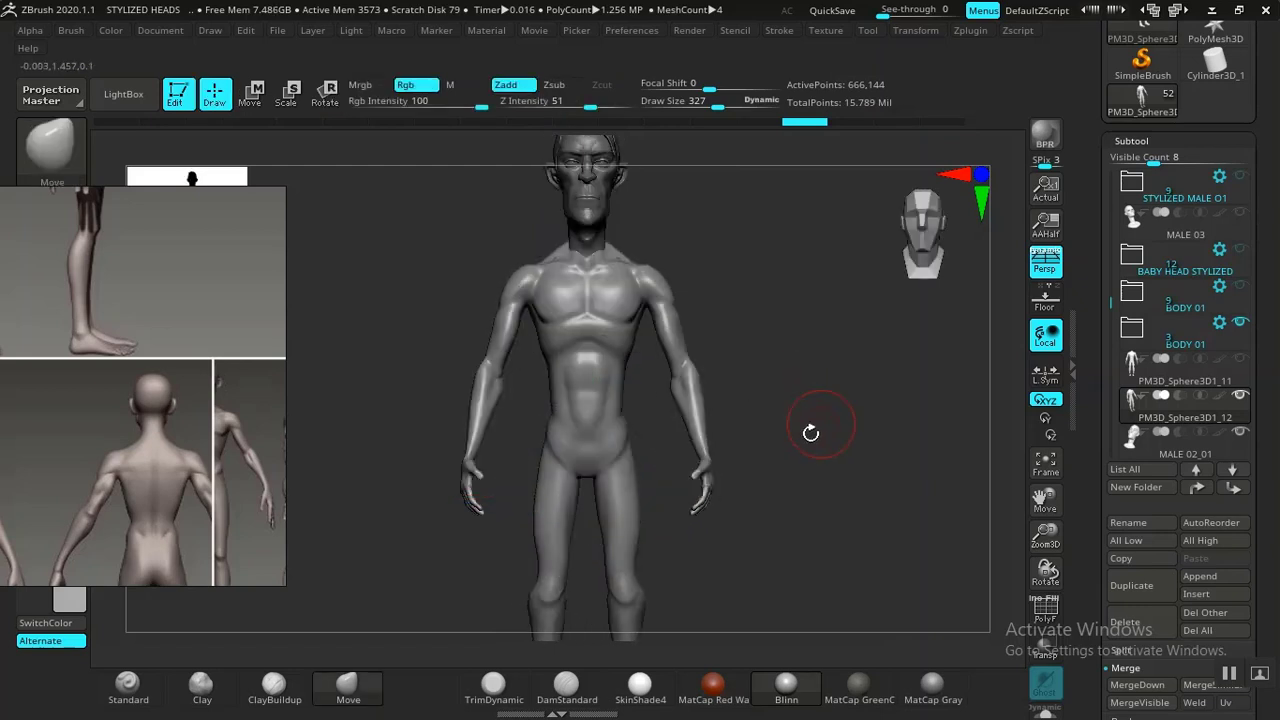
# Push in the rear outline of the buttocks in side view with the Move brush at draw size 483
pyautogui.moveTo(849, 421)
pyautogui.mouseDown()
pyautogui.moveTo(919, 419)
pyautogui.moveTo(806, 434)
pyautogui.moveTo(768, 406)
pyautogui.mouseUp()
pyautogui.keyDown('alt'); pyautogui.moveTo(800, 446); pyautogui.dragTo(625, 410); pyautogui.keyUp('alt')
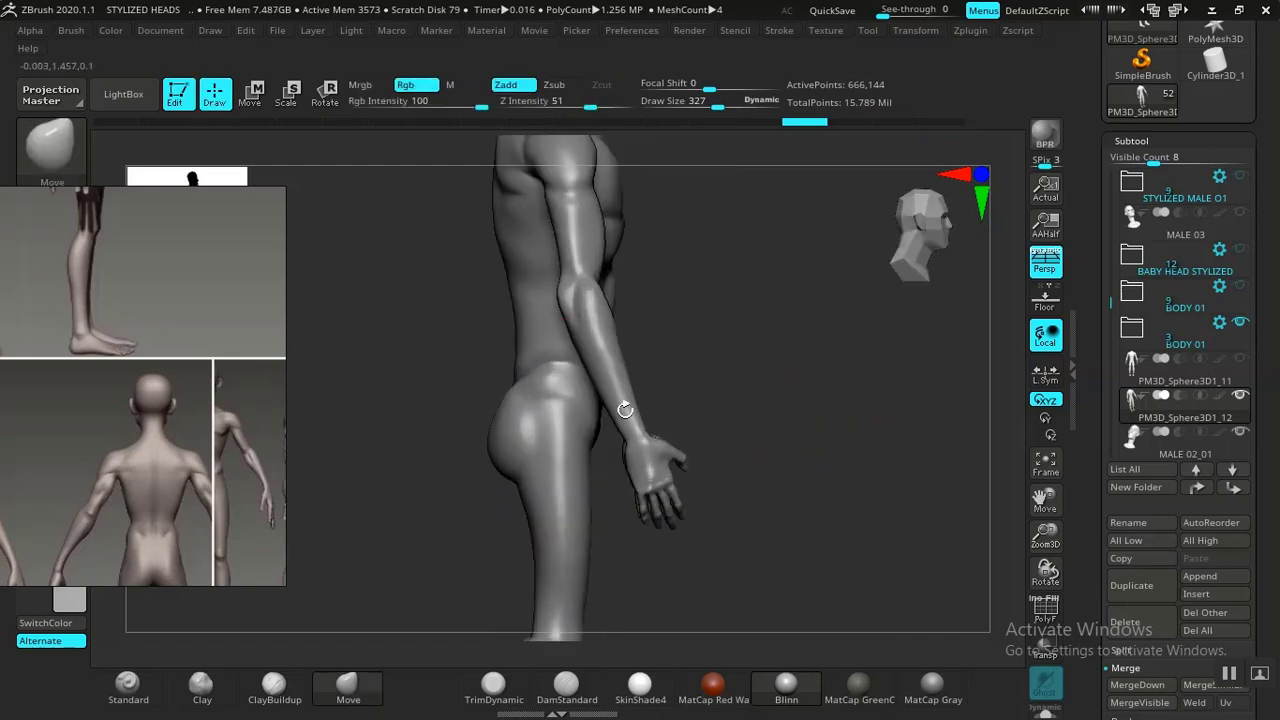
pyautogui.moveTo(508, 454); pyautogui.dragTo(569, 424)
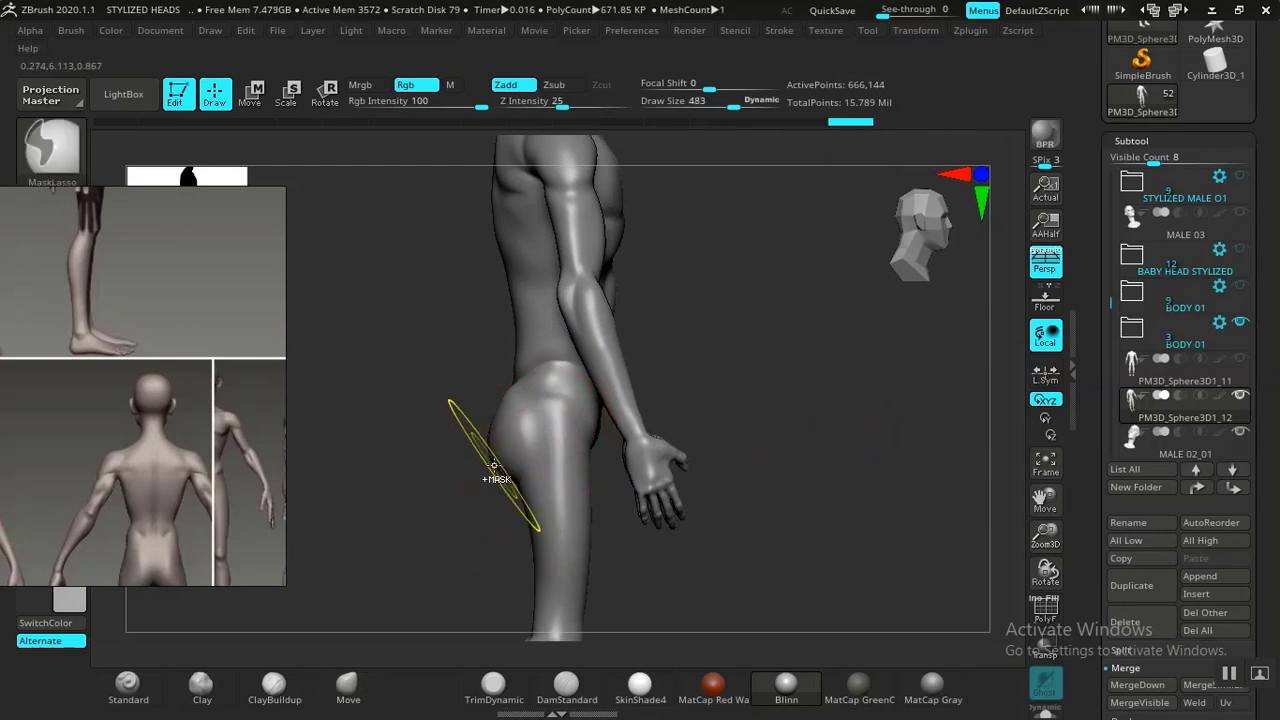
pyautogui.moveTo(737, 400); pyautogui.dragTo(555, 428)
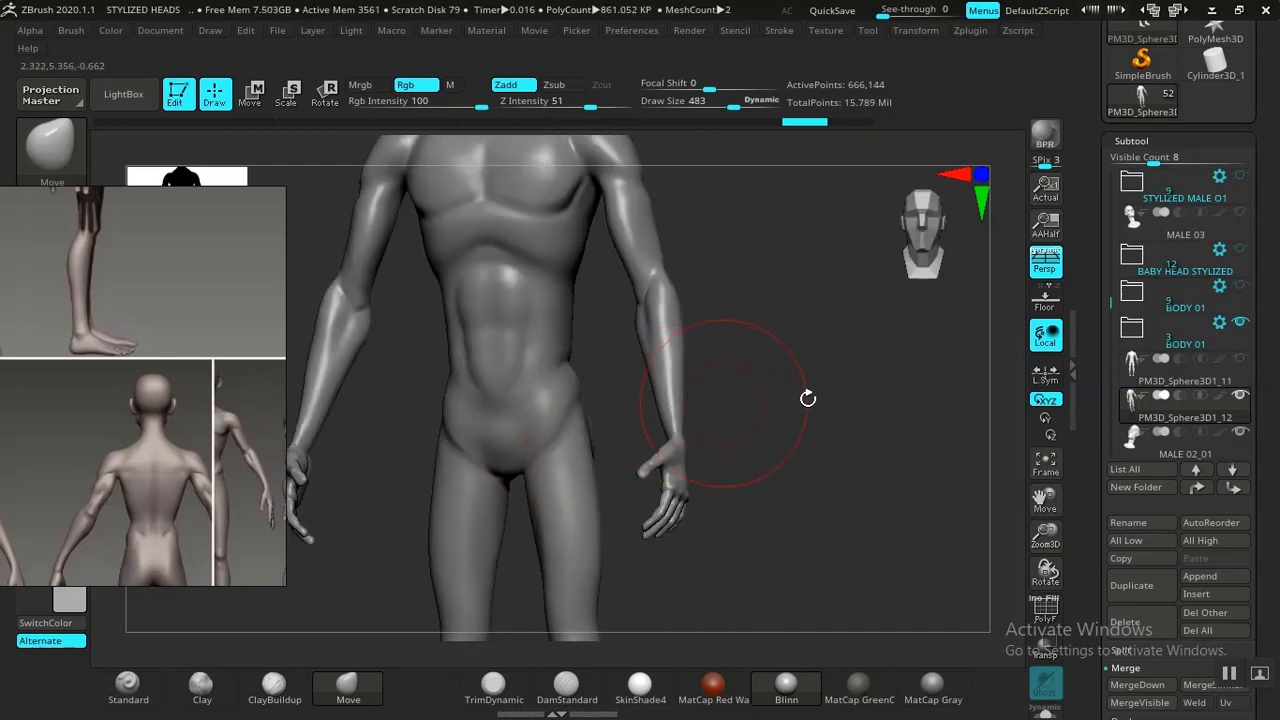
pyautogui.moveTo(808, 399); pyautogui.dragTo(865, 402)
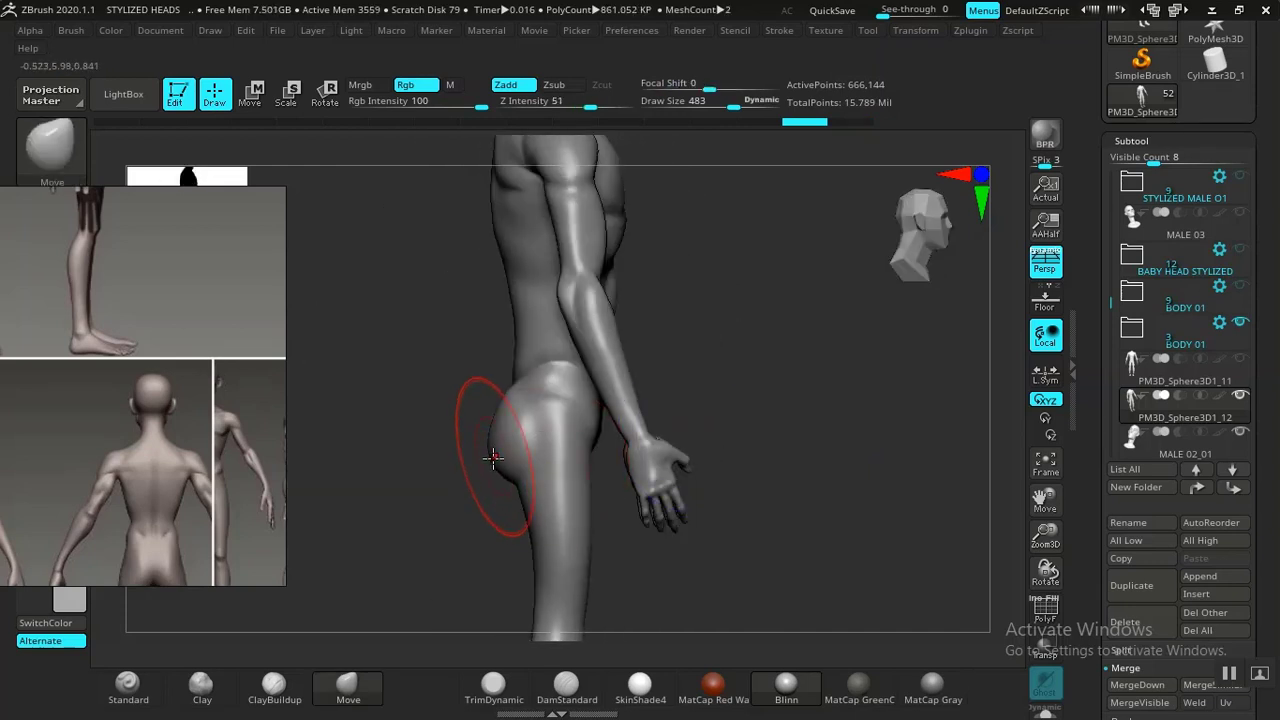
pyautogui.moveTo(493, 457); pyautogui.dragTo(500, 457)
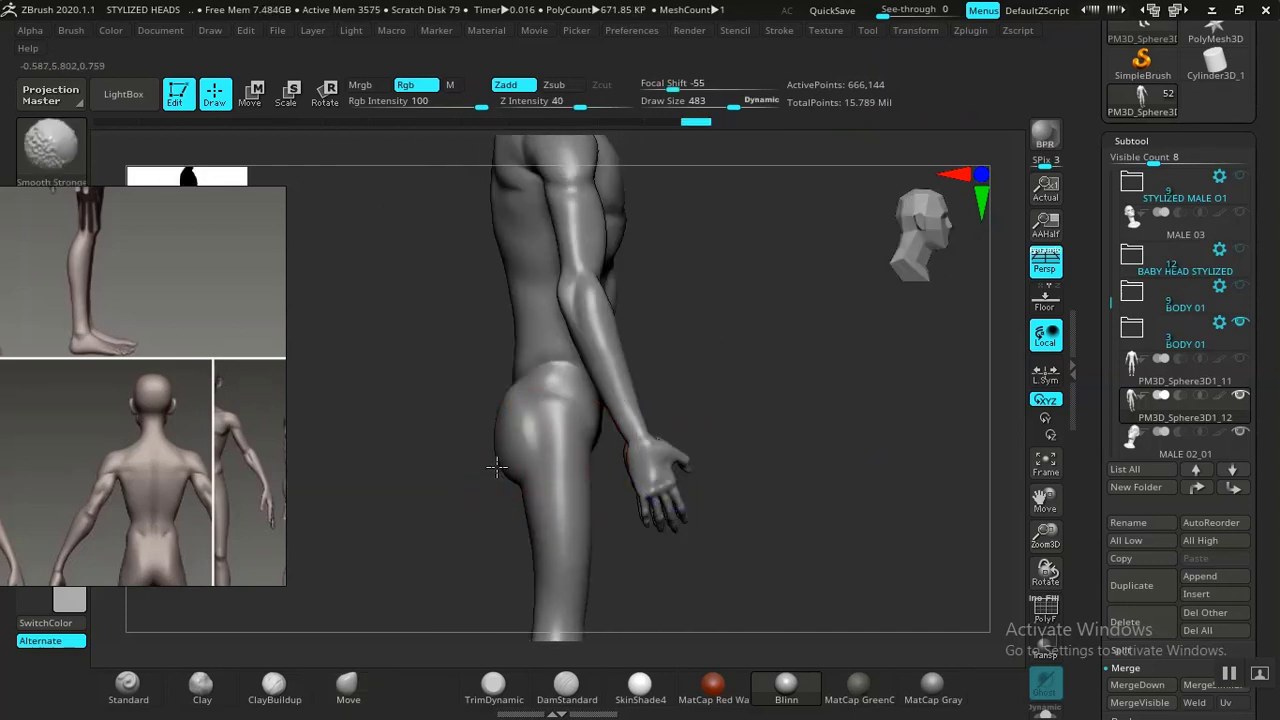
pyautogui.moveTo(700, 445)
pyautogui.keyDown('shift'); pyautogui.mouseDown()
pyautogui.moveTo(823, 429)
pyautogui.moveTo(731, 448)
pyautogui.mouseUp(); pyautogui.keyUp('shift')
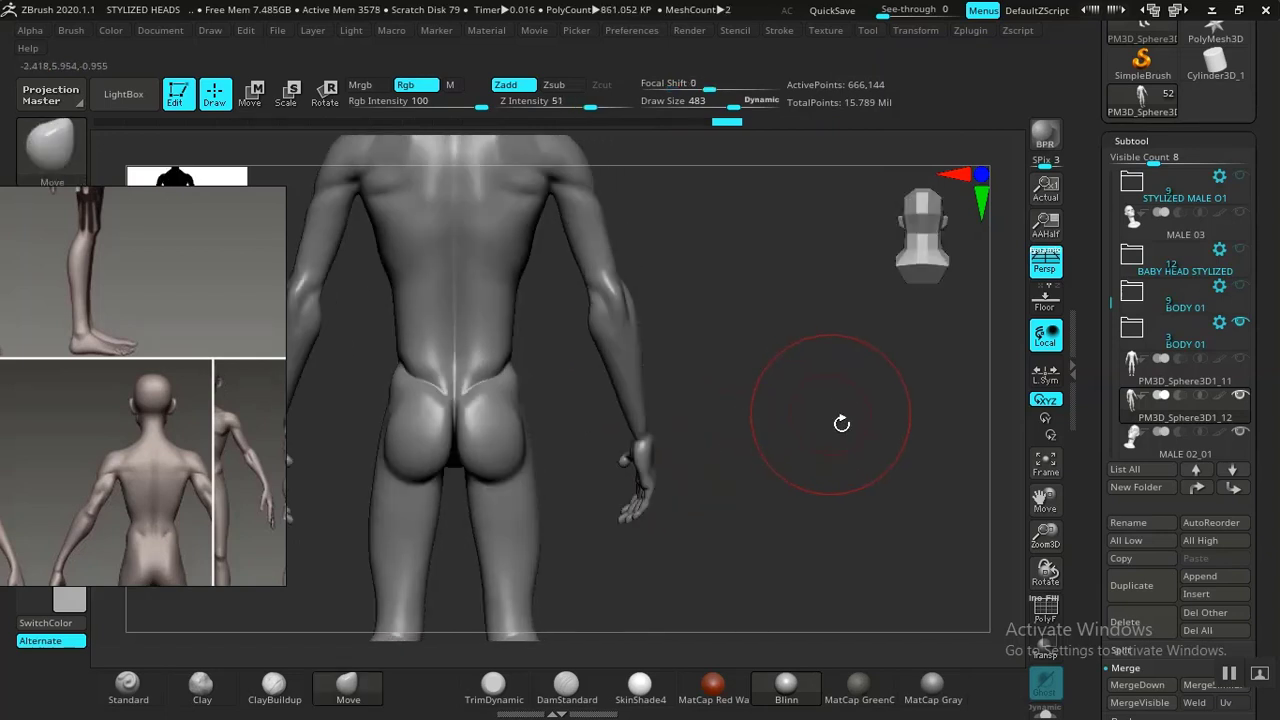
# Merge the body subtool PM3D_Sphere3D1_12 down with the head subtool MALE 02_01
pyautogui.moveTo(843, 423)
pyautogui.mouseDown()
pyautogui.moveTo(800, 391)
pyautogui.moveTo(700, 400)
pyautogui.moveTo(780, 406)
pyautogui.moveTo(806, 429)
pyautogui.moveTo(723, 429)
pyautogui.mouseUp()
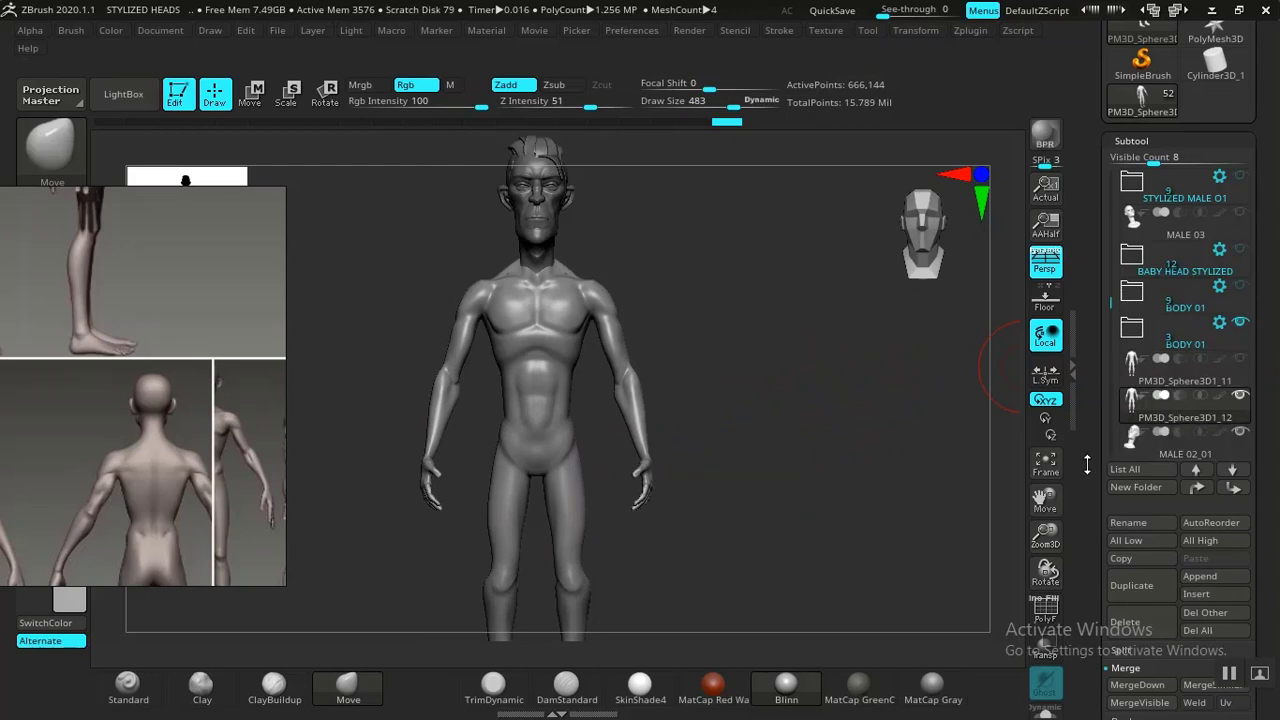
pyautogui.scroll(-3, 1141, 441)
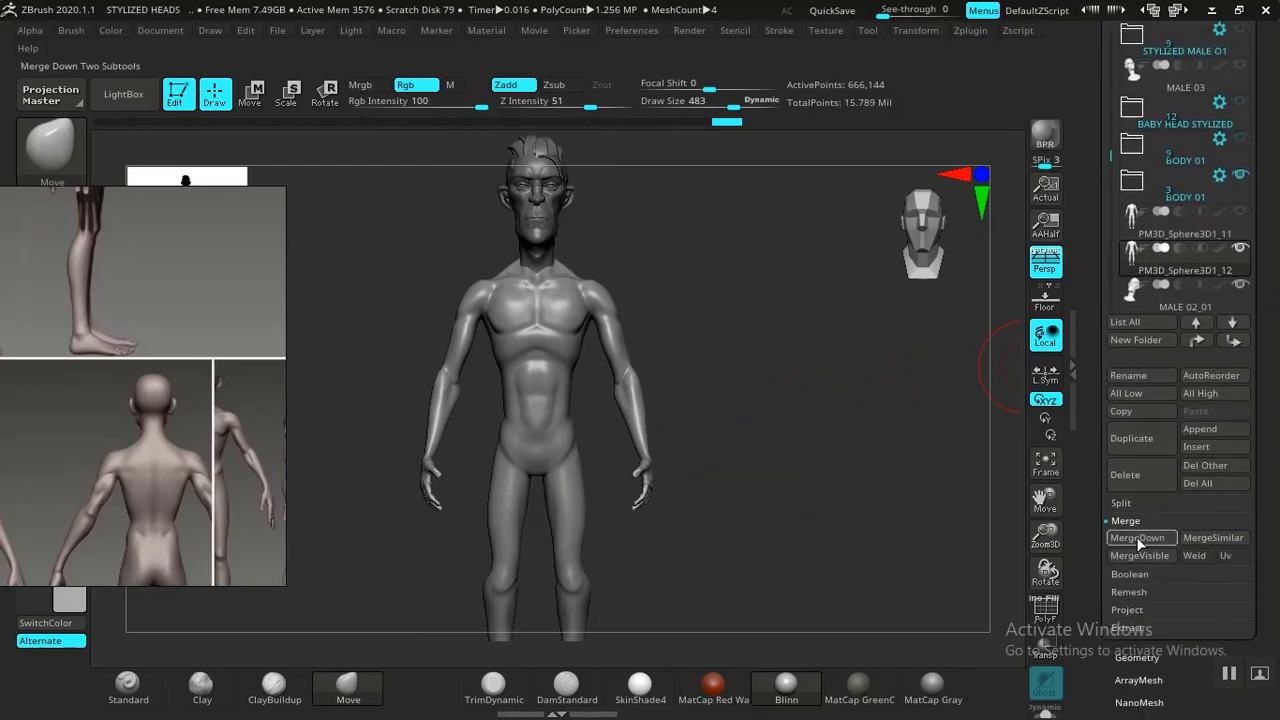
pyautogui.click(1138, 539)
pyautogui.click(969, 578)
# Smooth the outer contour of the upper arms in front view at draw size 483 and Z Intensity 40
pyautogui.keyDown('alt'); pyautogui.moveTo(802, 450); pyautogui.dragTo(857, 523); pyautogui.keyUp('alt')
pyautogui.keyDown('alt'); pyautogui.moveTo(883, 368); pyautogui.dragTo(867, 527); pyautogui.keyUp('alt')
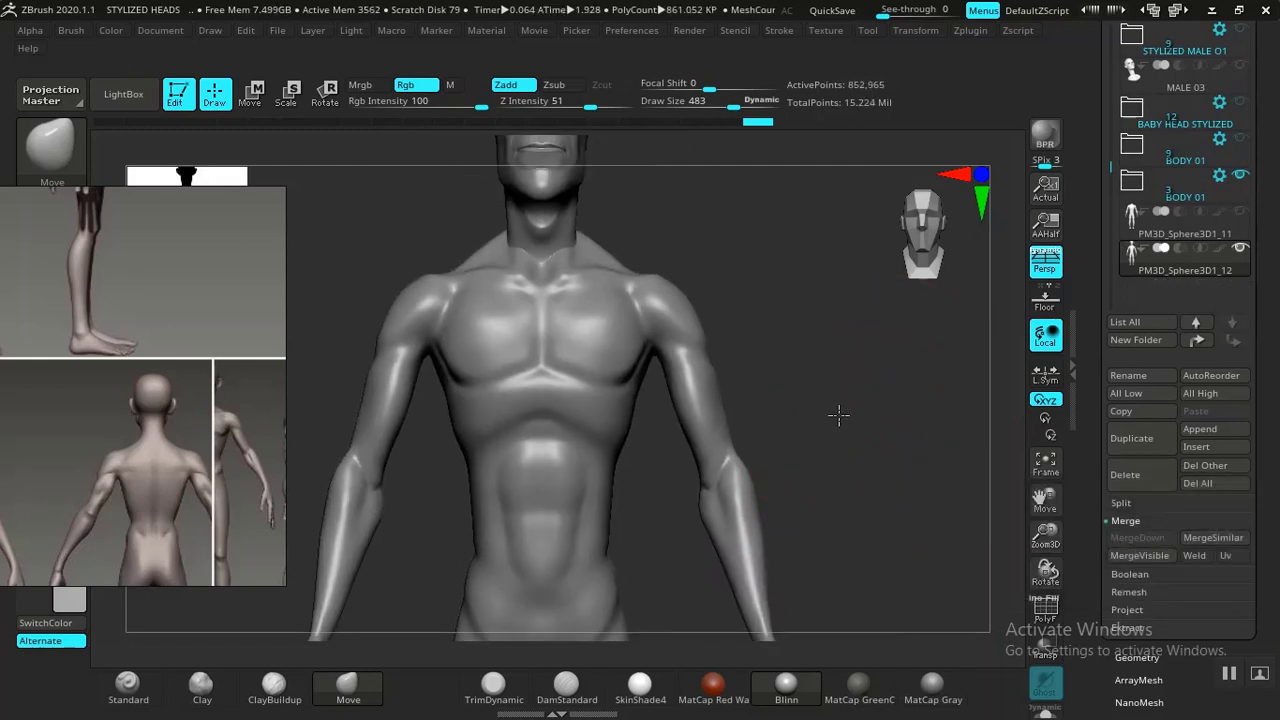
pyautogui.keyDown('alt'); pyautogui.moveTo(840, 414); pyautogui.dragTo(873, 545); pyautogui.keyUp('alt')
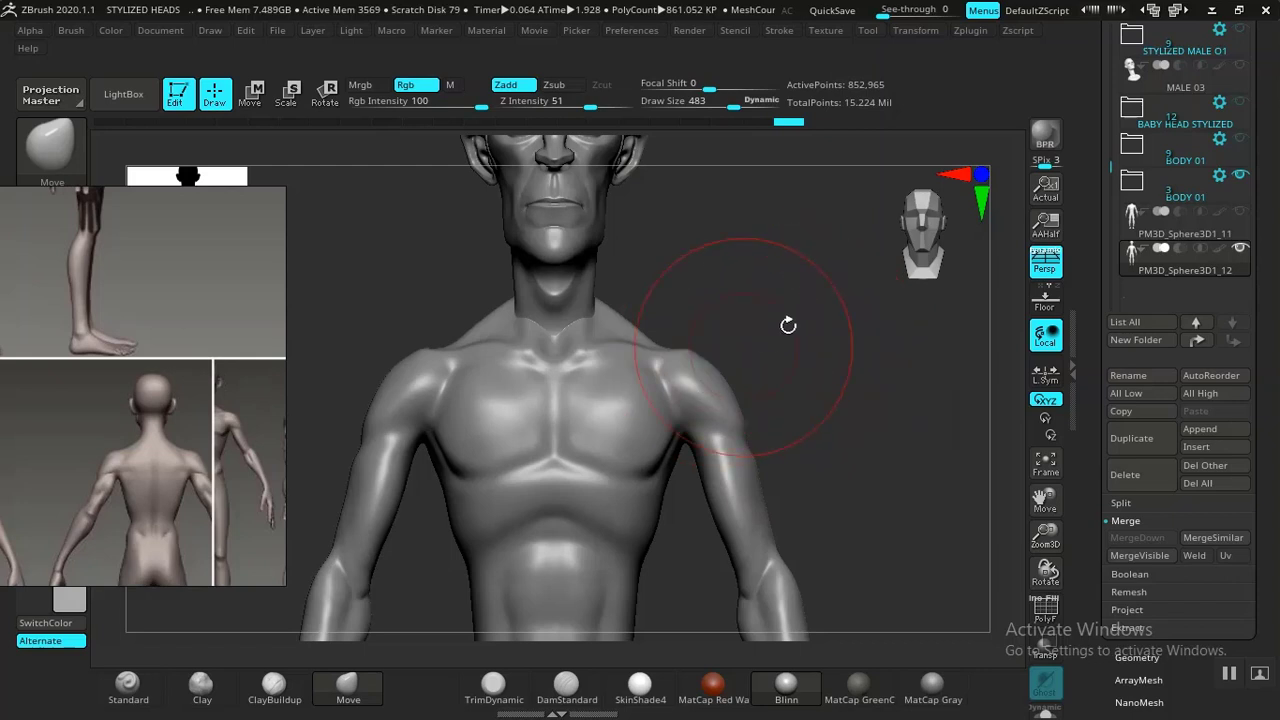
pyautogui.keyDown('alt'); pyautogui.moveTo(788, 325); pyautogui.dragTo(806, 350); pyautogui.keyUp('alt')
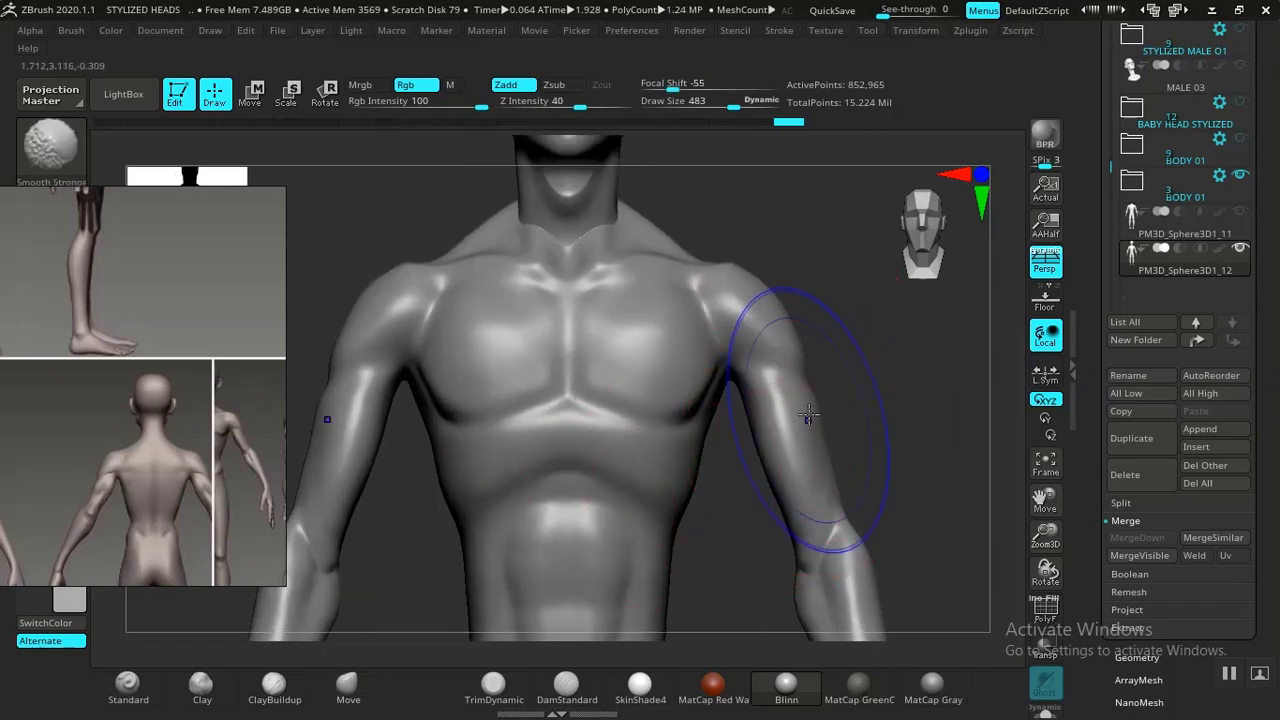
pyautogui.keyDown('shift'); pyautogui.moveTo(819, 427); pyautogui.dragTo(818, 440); pyautogui.keyUp('shift')
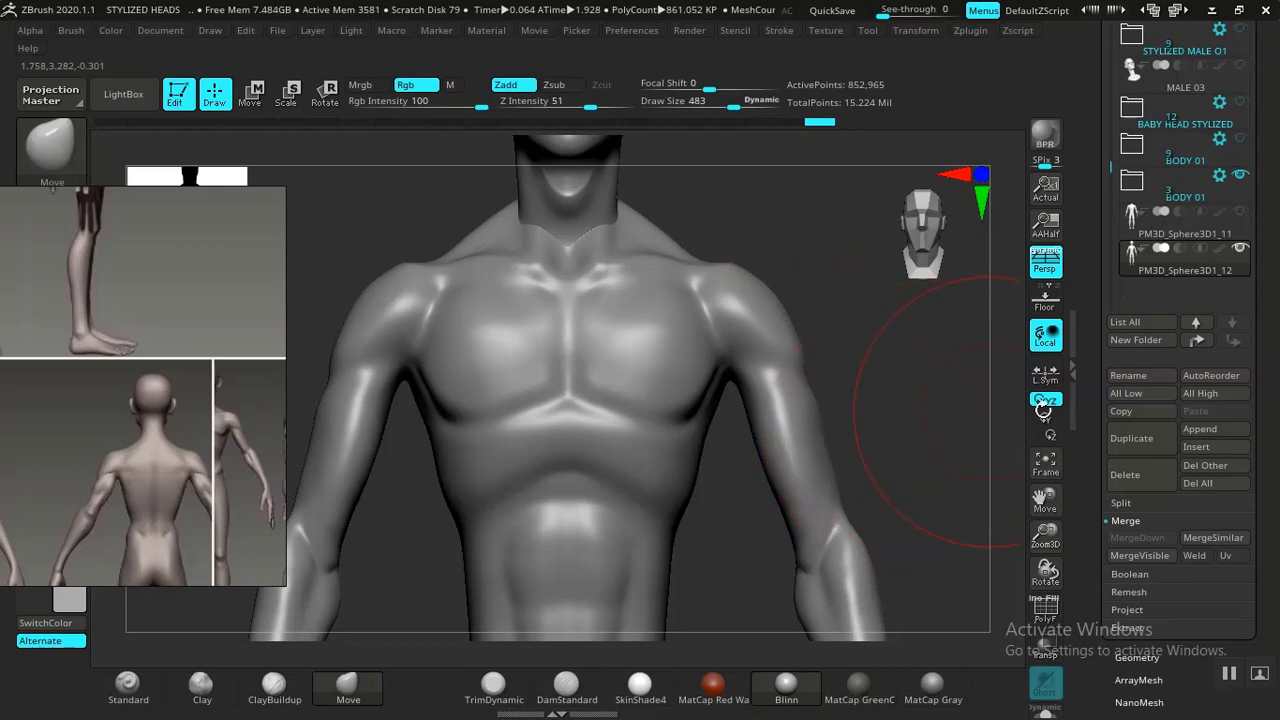
# DynaMesh the merged head and body at resolution 216
pyautogui.scroll(-4, 1088, 437)
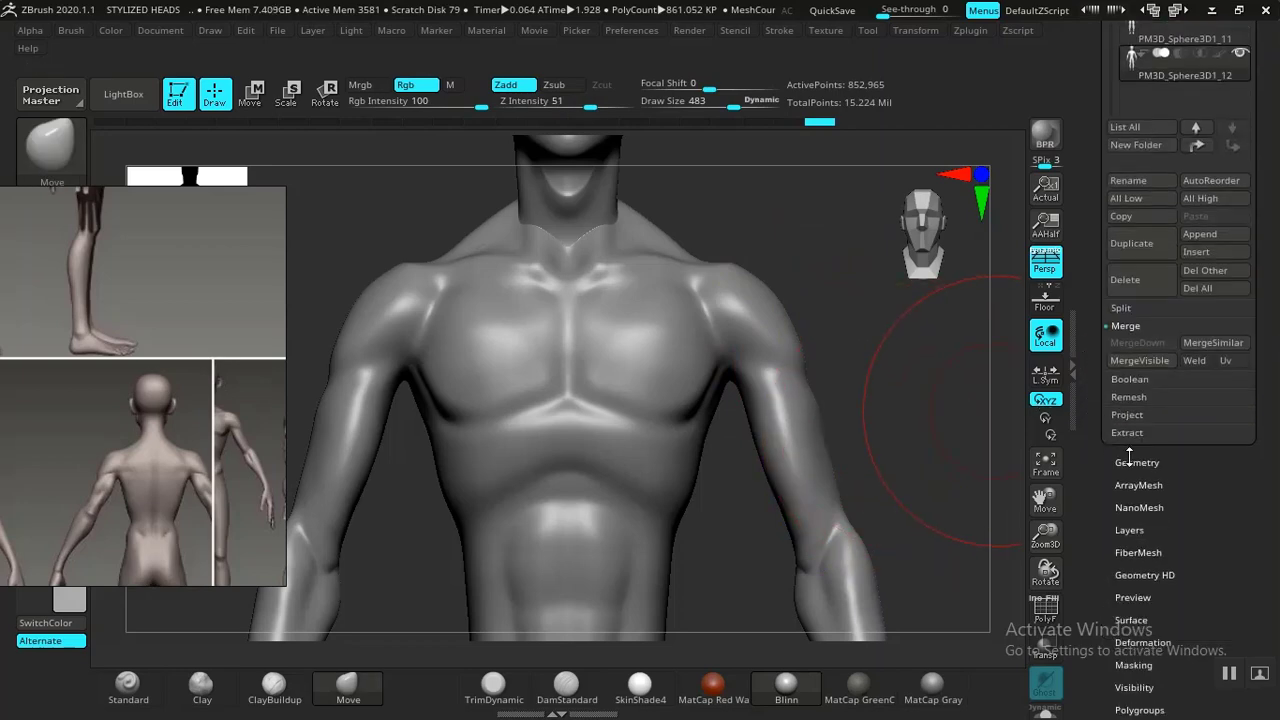
pyautogui.click(1132, 462)
pyautogui.click(1140, 289)
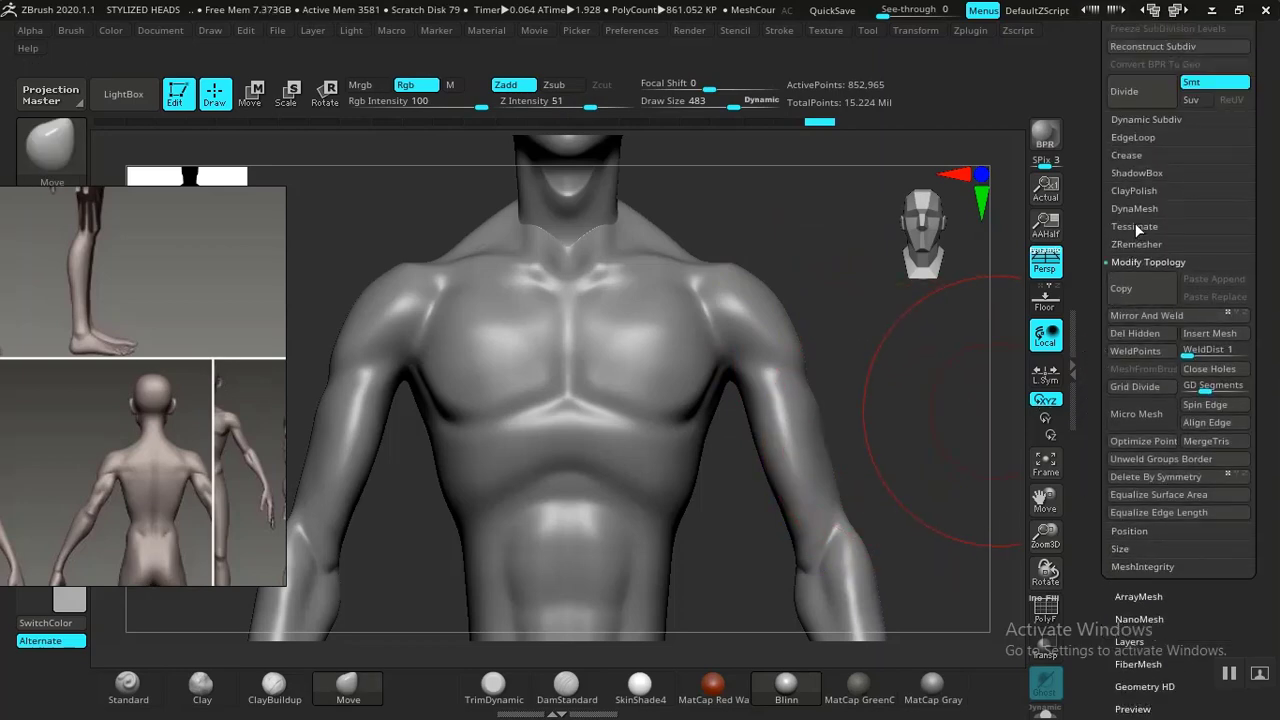
pyautogui.click(1134, 209)
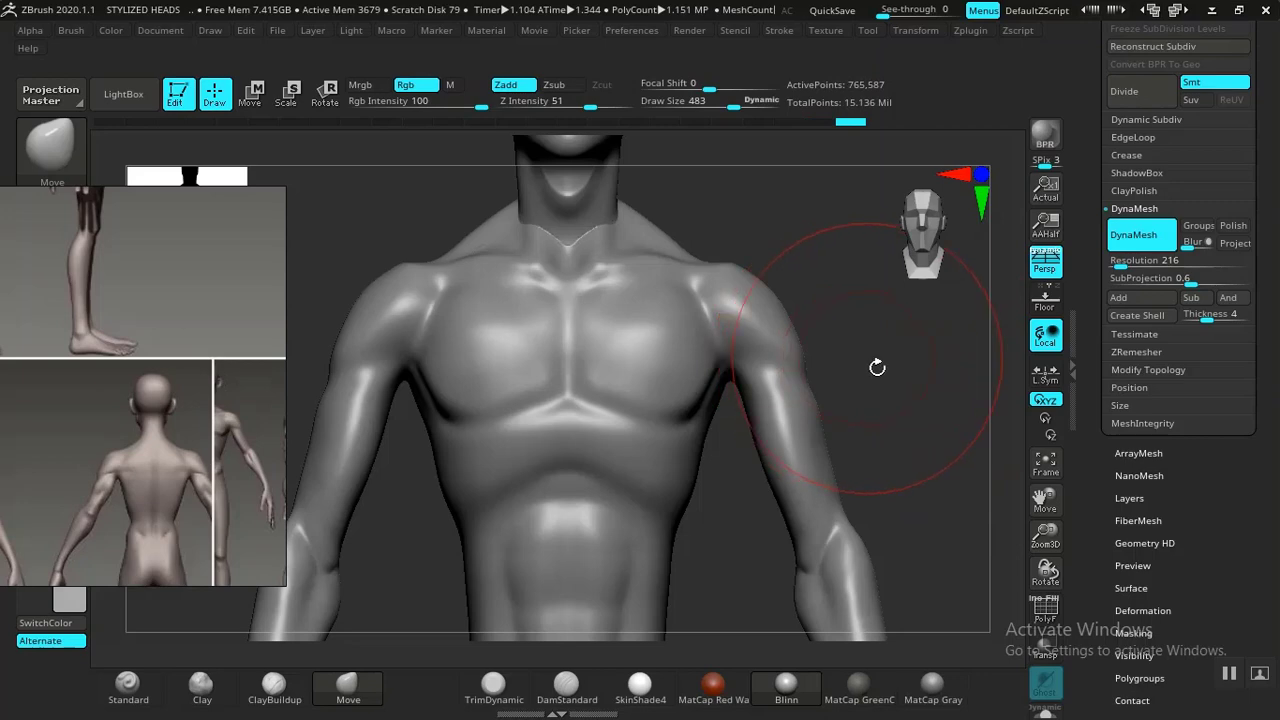
# Smooth the seam between neck and body, front and back, at draw size 112 and Z Intensity 40
pyautogui.keyDown('alt'); pyautogui.moveTo(900, 350); pyautogui.dragTo(885, 531); pyautogui.keyUp('alt')
pyautogui.keyDown('alt'); pyautogui.moveTo(795, 399); pyautogui.dragTo(811, 477); pyautogui.keyUp('alt')
pyautogui.keyDown('alt'); pyautogui.moveTo(777, 409); pyautogui.dragTo(925, 547); pyautogui.keyUp('alt')
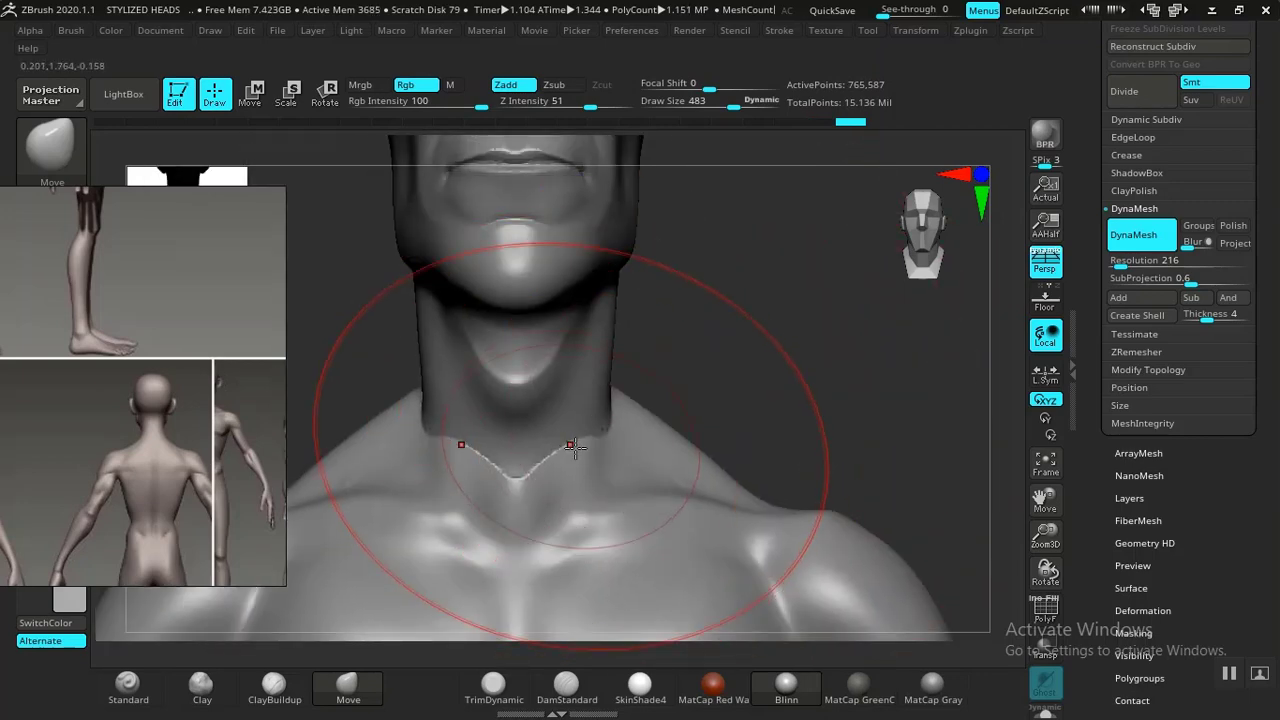
pyautogui.press('space')
pyautogui.moveTo(595, 437)
pyautogui.mouseDown()
pyautogui.moveTo(540, 440)
pyautogui.moveTo(572, 442)
pyautogui.mouseUp()
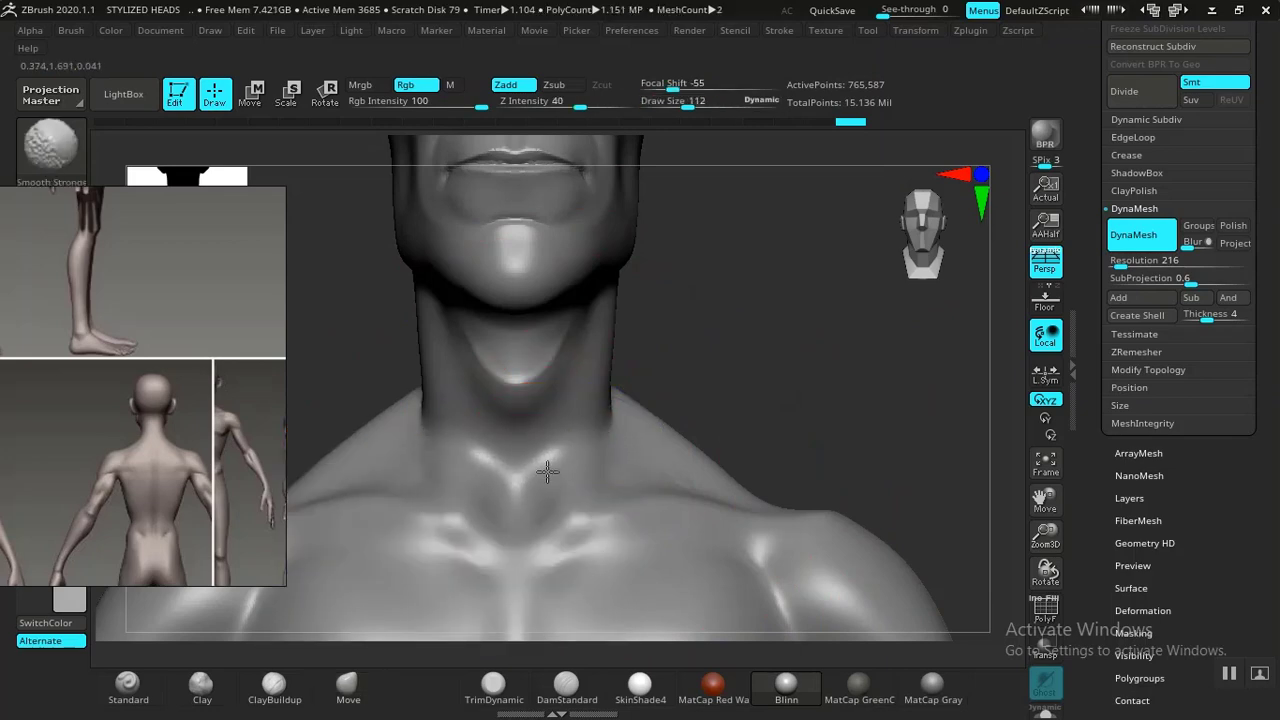
pyautogui.moveTo(775, 379); pyautogui.dragTo(745, 346)
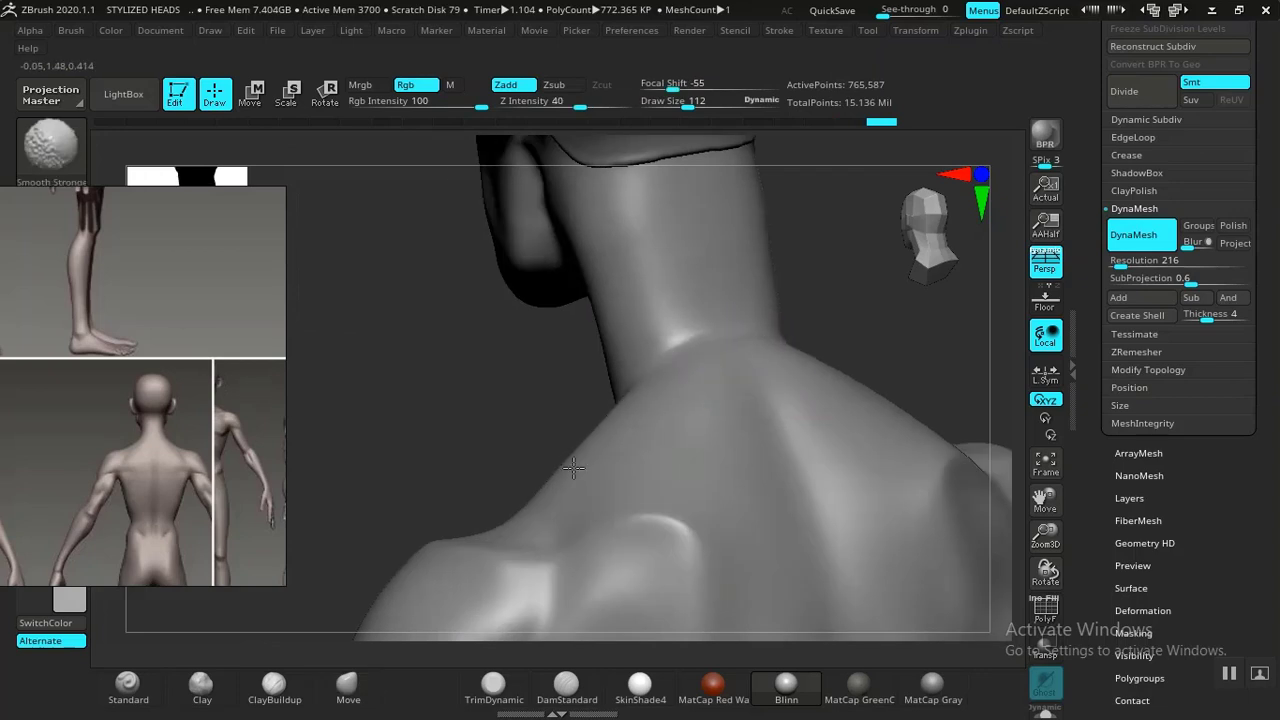
pyautogui.moveTo(868, 337)
pyautogui.mouseDown()
pyautogui.moveTo(867, 400)
pyautogui.moveTo(962, 422)
pyautogui.moveTo(958, 388)
pyautogui.moveTo(935, 369)
pyautogui.moveTo(860, 400)
pyautogui.mouseUp()
pyautogui.moveTo(718, 450); pyautogui.dragTo(900, 610)
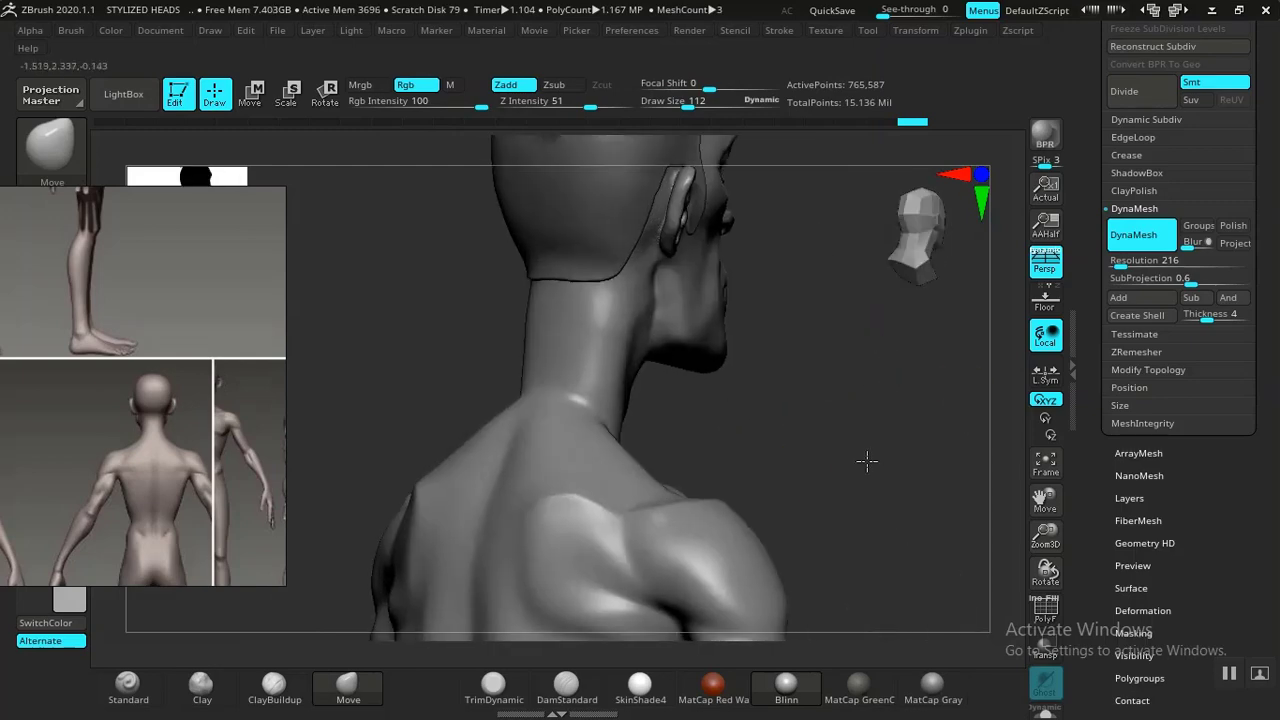
# Refine the base of the neck from behind with the DamStandard brush, and smooth it at draw size 164
pyautogui.moveTo(866, 459); pyautogui.dragTo(900, 460)
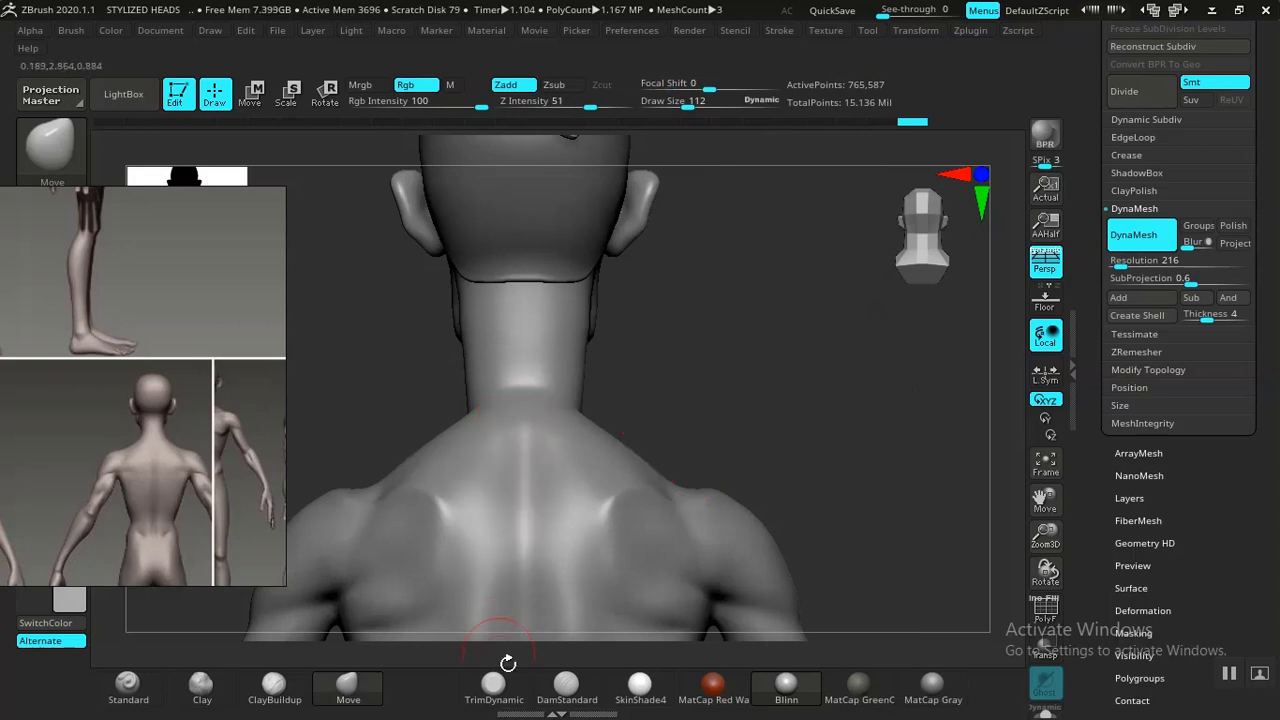
pyautogui.click(566, 685)
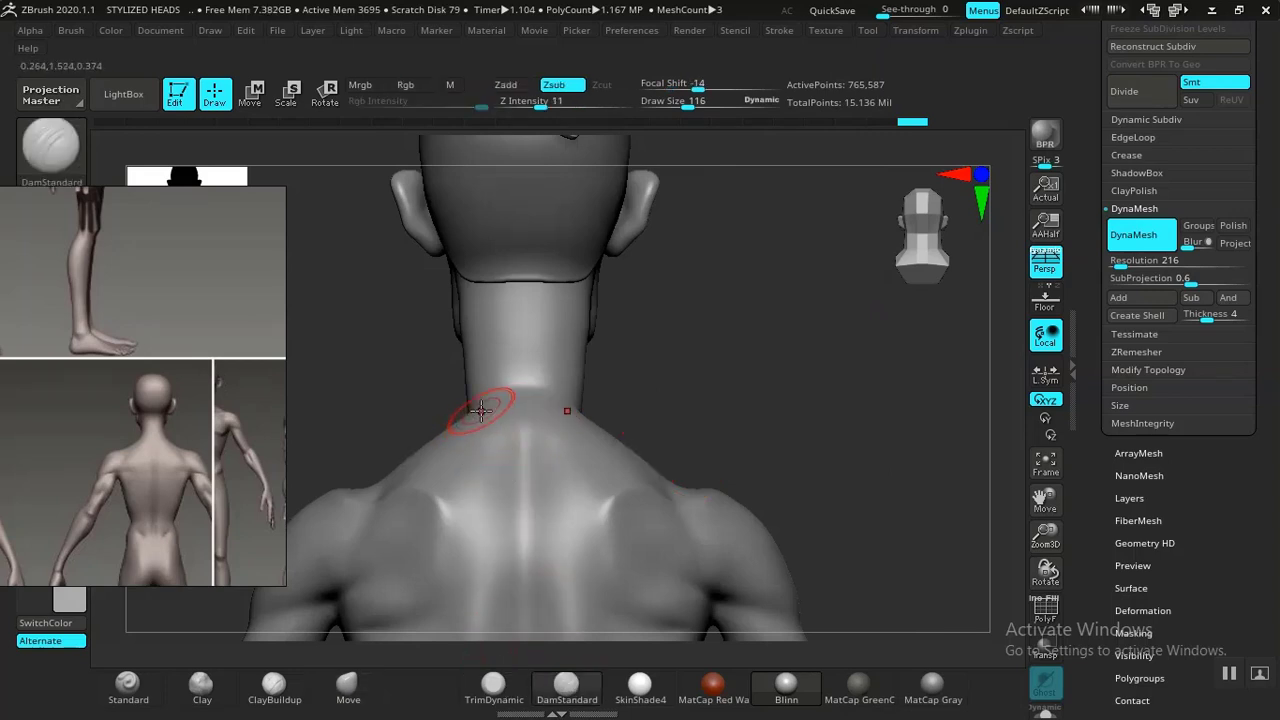
pyautogui.moveTo(496, 404); pyautogui.dragTo(522, 386)
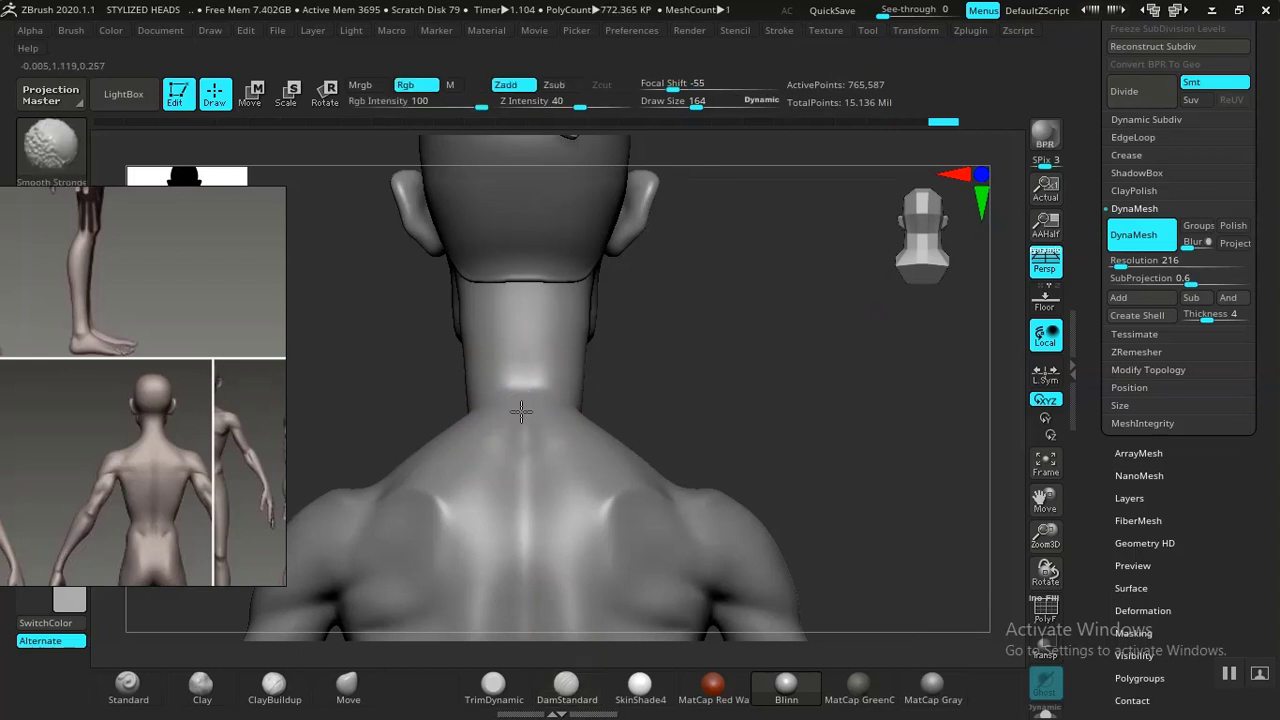
# Carve the side muscles of the neck with DamStandard at draw size 164 and Z Intensity 11, and smooth them down to the throat
pyautogui.moveTo(714, 386)
pyautogui.mouseDown()
pyautogui.moveTo(826, 391)
pyautogui.moveTo(766, 451)
pyautogui.moveTo(797, 423)
pyautogui.moveTo(809, 436)
pyautogui.moveTo(711, 357)
pyautogui.moveTo(817, 503)
pyautogui.moveTo(813, 286)
pyautogui.moveTo(791, 234)
pyautogui.mouseUp()
pyautogui.keyDown('alt'); pyautogui.moveTo(823, 311); pyautogui.dragTo(850, 392); pyautogui.keyUp('alt')
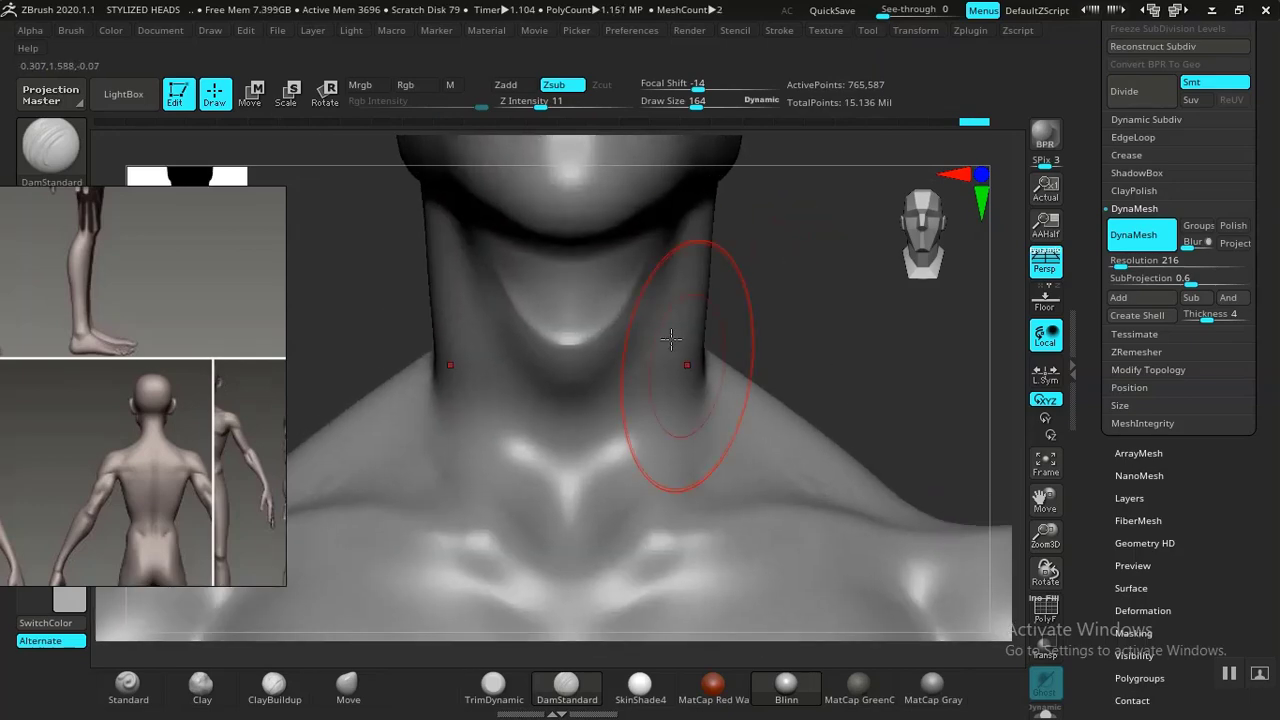
pyautogui.moveTo(653, 353)
pyautogui.mouseDown()
pyautogui.moveTo(617, 477)
pyautogui.moveTo(682, 254)
pyautogui.mouseUp()
pyautogui.moveTo(743, 300); pyautogui.dragTo(697, 175)
pyautogui.keyDown('shift'); pyautogui.moveTo(646, 364); pyautogui.dragTo(653, 345); pyautogui.keyUp('shift')
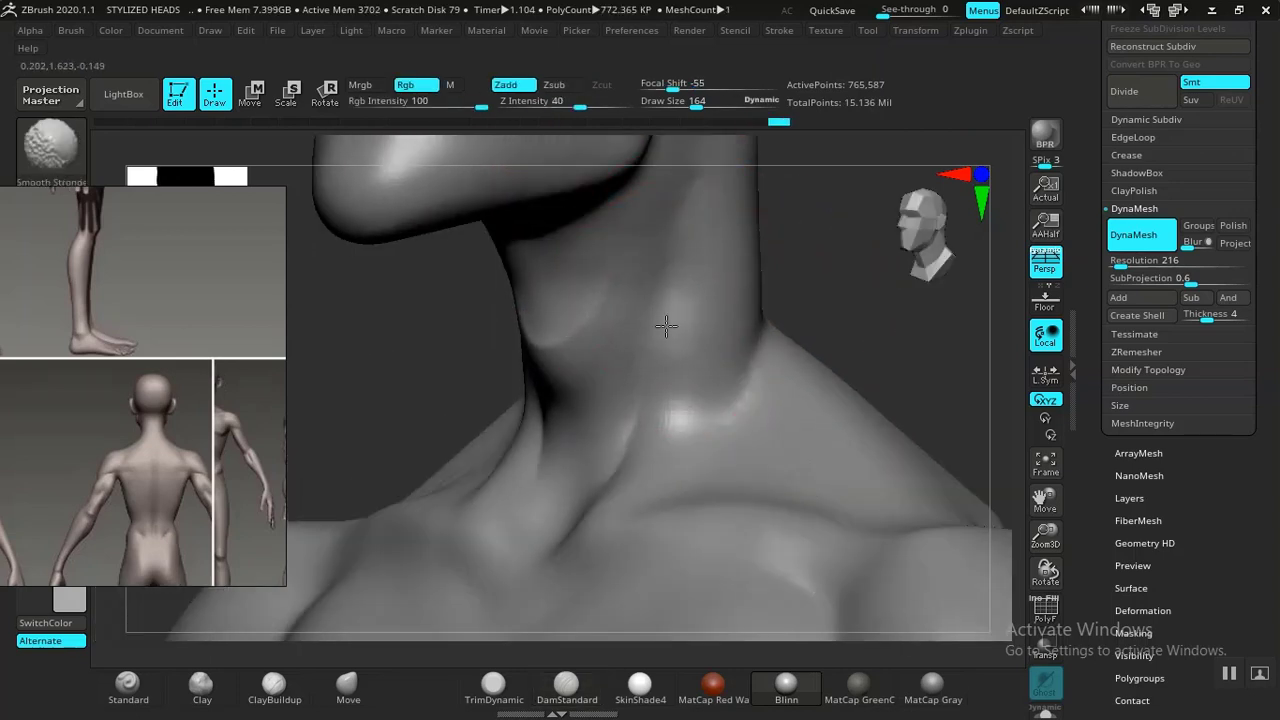
pyautogui.keyDown('shift'); pyautogui.moveTo(630, 433); pyautogui.dragTo(694, 434); pyautogui.keyUp('shift')
pyautogui.moveTo(897, 377); pyautogui.dragTo(948, 400)
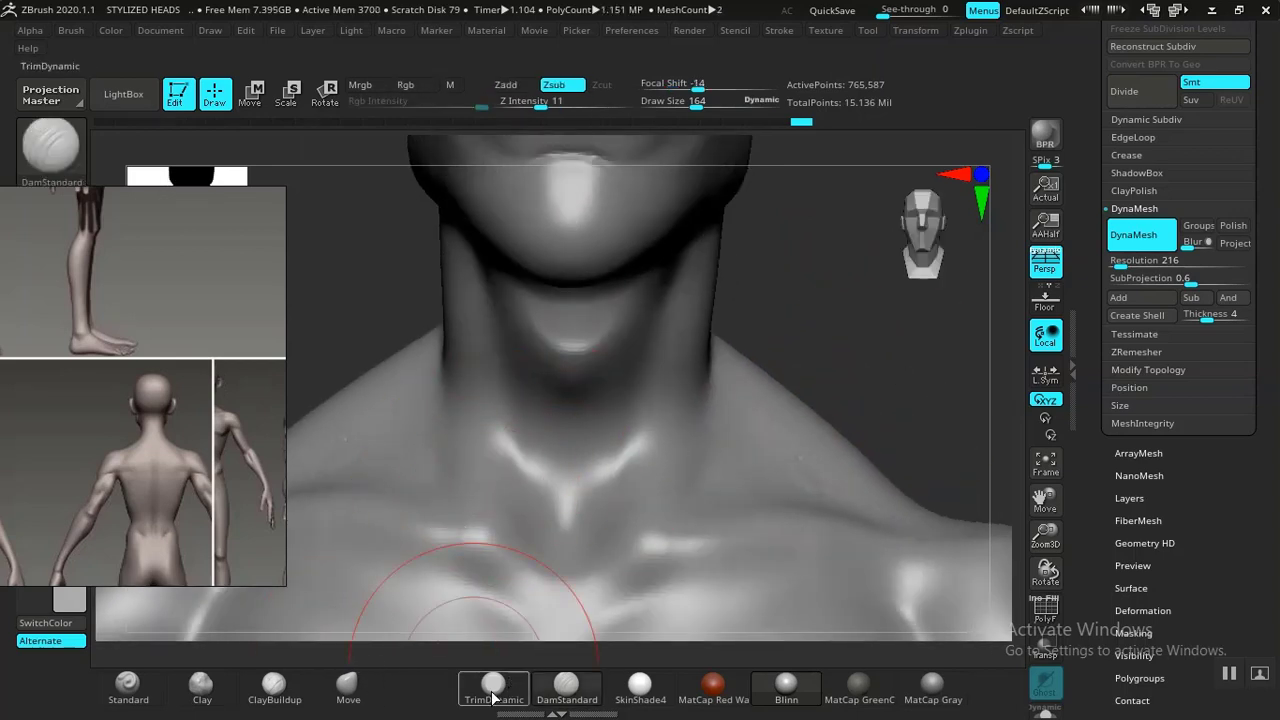
# Carve hollows above the collarbones beside the neck with the Clay brush at draw size 128, and smooth them
pyautogui.click(210, 692)
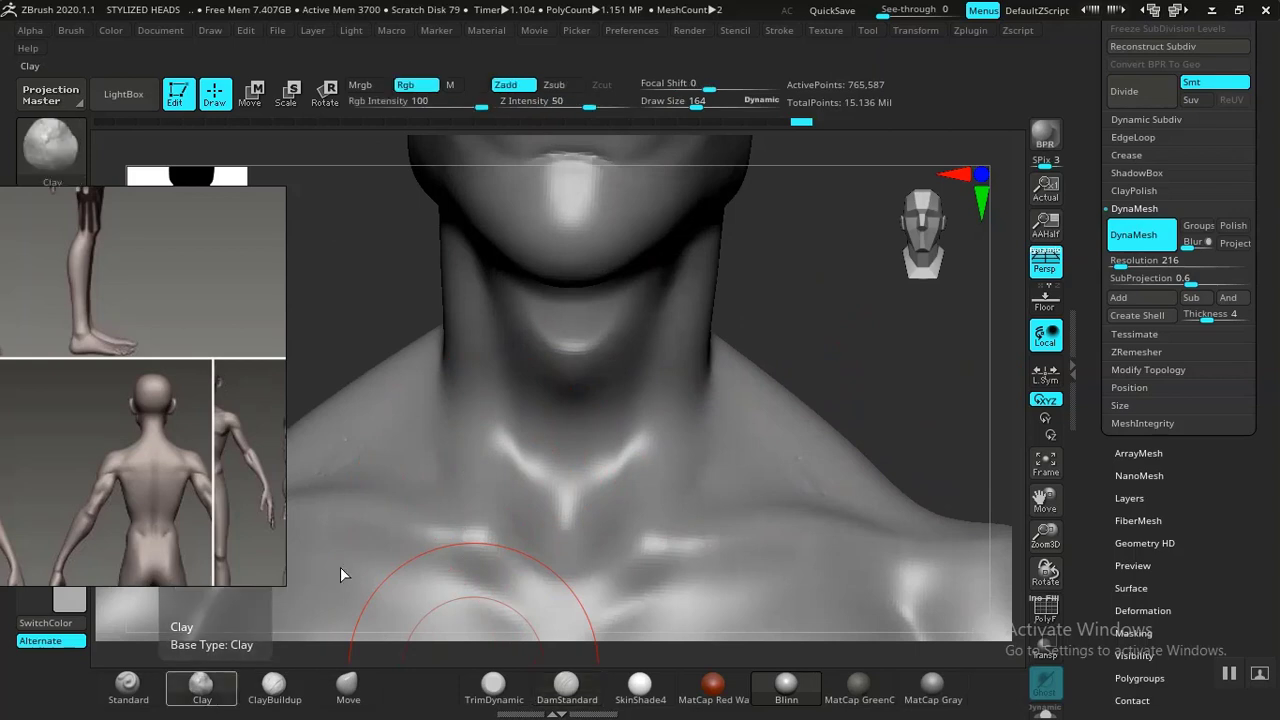
pyautogui.moveTo(403, 323)
pyautogui.mouseDown()
pyautogui.moveTo(450, 420)
pyautogui.moveTo(457, 491)
pyautogui.mouseUp()
pyautogui.hotkey('ctrl', 'z')
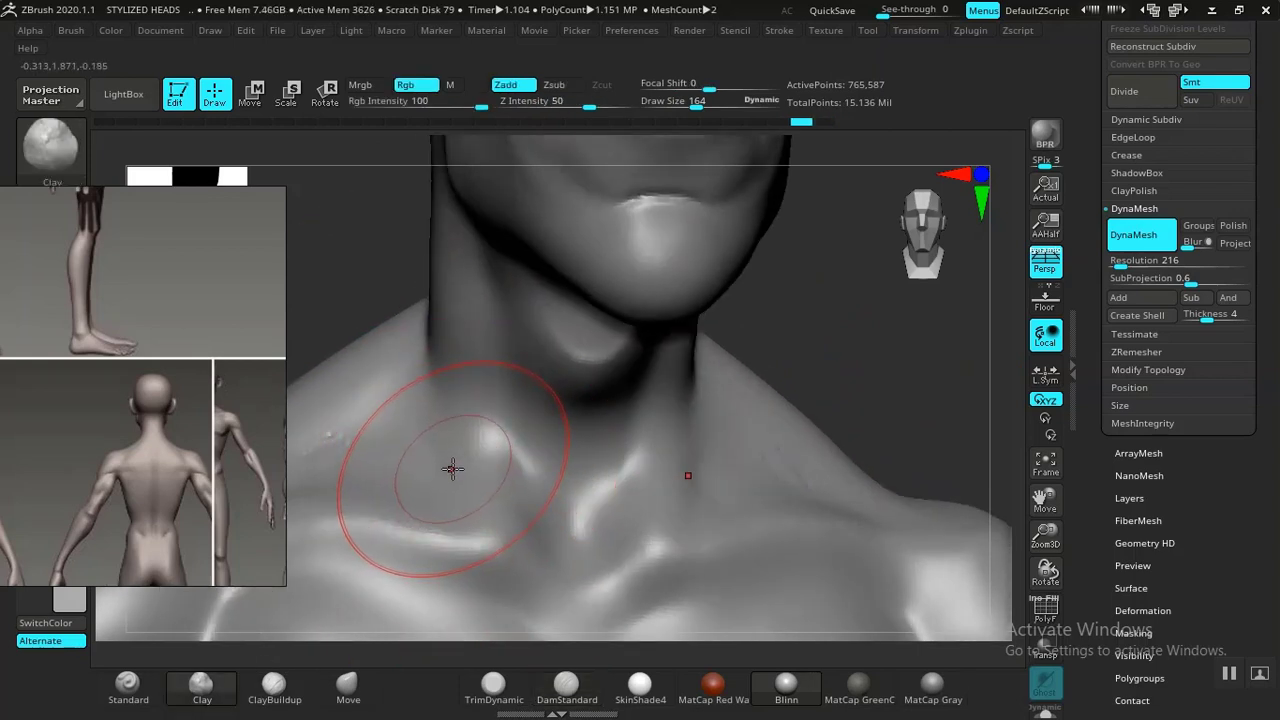
pyautogui.press('[')
pyautogui.keyDown('alt'); pyautogui.moveTo(438, 425); pyautogui.dragTo(449, 491); pyautogui.keyUp('alt')
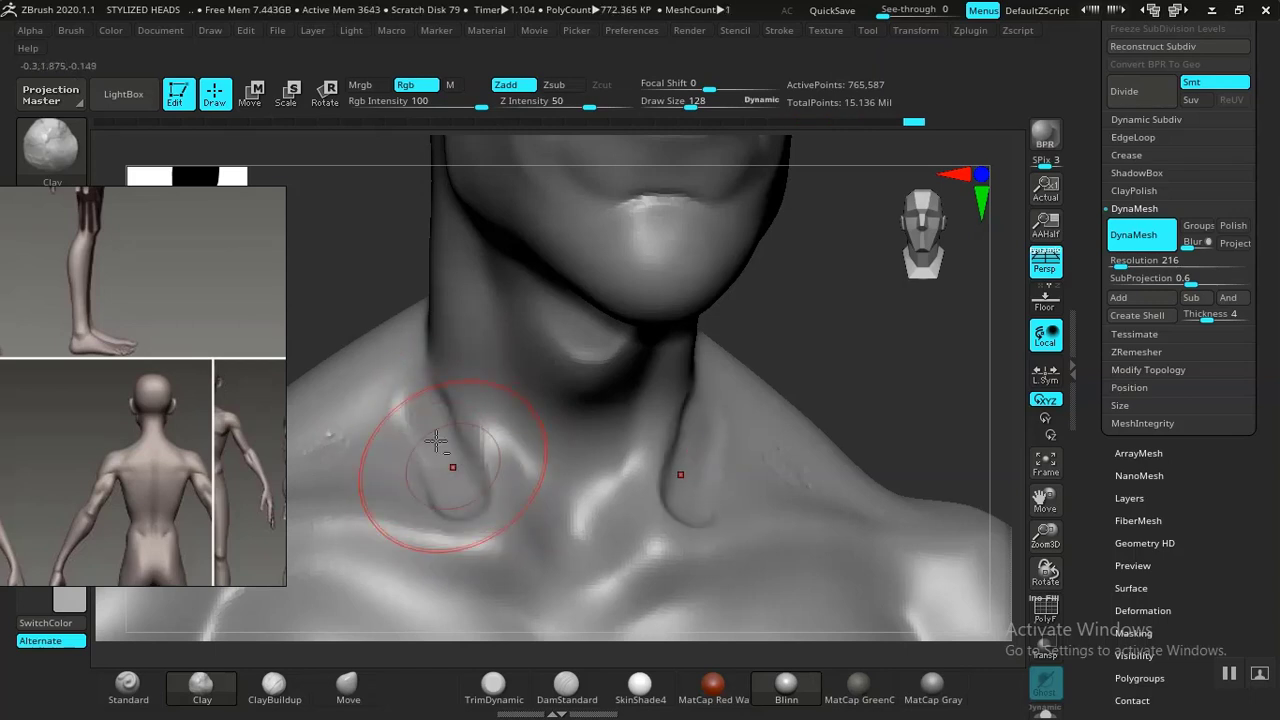
pyautogui.keyDown('shift'); pyautogui.moveTo(436, 441); pyautogui.dragTo(418, 466); pyautogui.keyUp('shift')
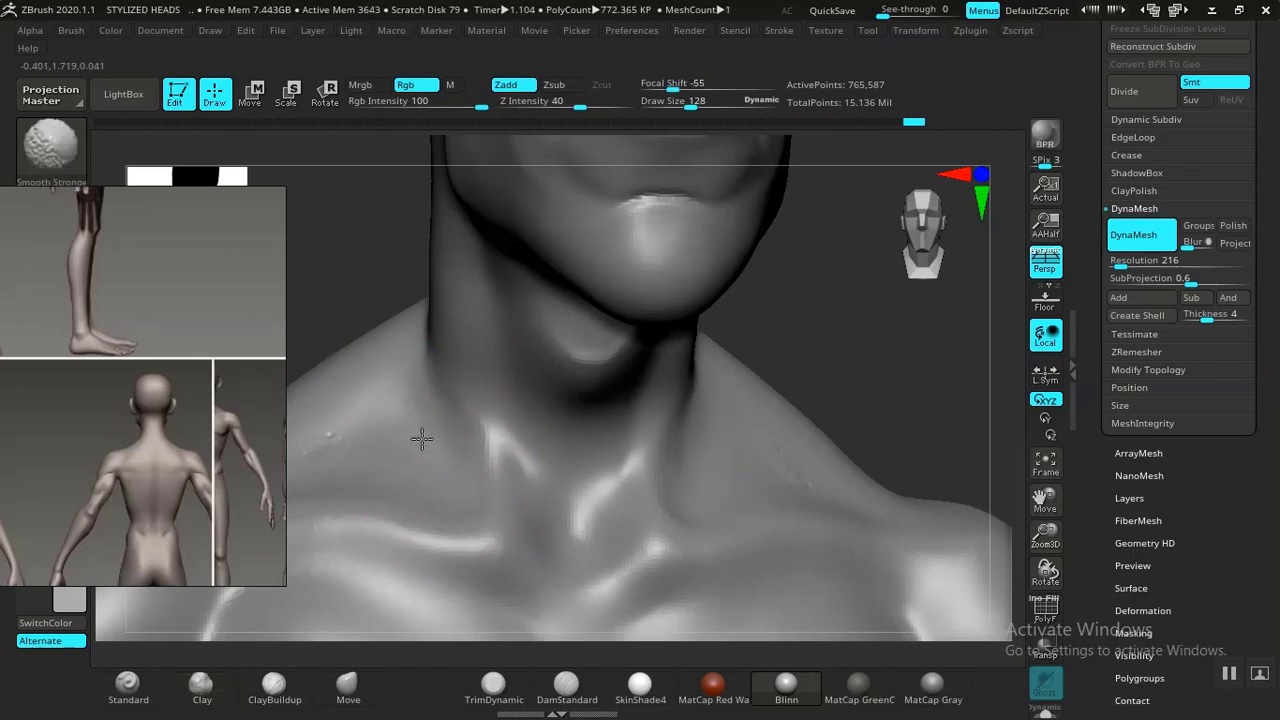
# Rework the neck muscles just above the collarbones with the Clay brush at draw size 128, and set the smoothing Z Intensity to 14
pyautogui.moveTo(477, 424); pyautogui.dragTo(483, 486)
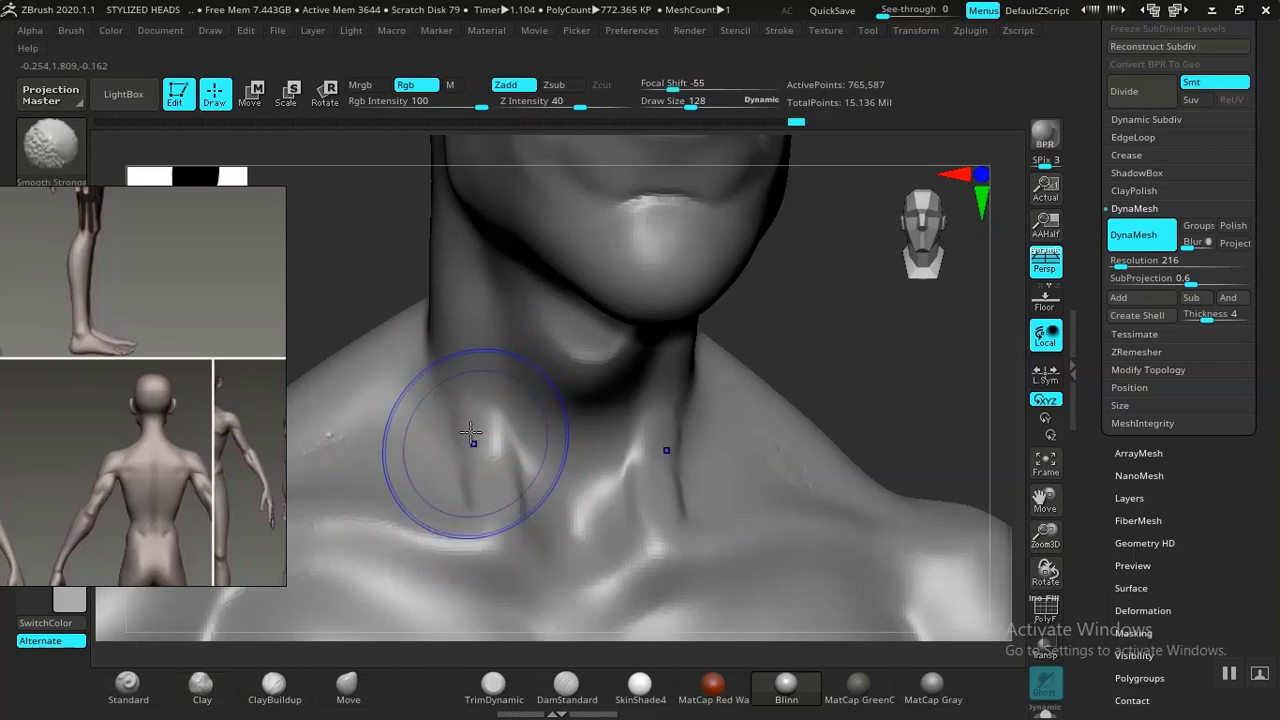
pyautogui.moveTo(471, 443)
pyautogui.keyDown('shift'); pyautogui.mouseDown()
pyautogui.moveTo(491, 457)
pyautogui.moveTo(483, 440)
pyautogui.mouseUp(); pyautogui.keyUp('shift')
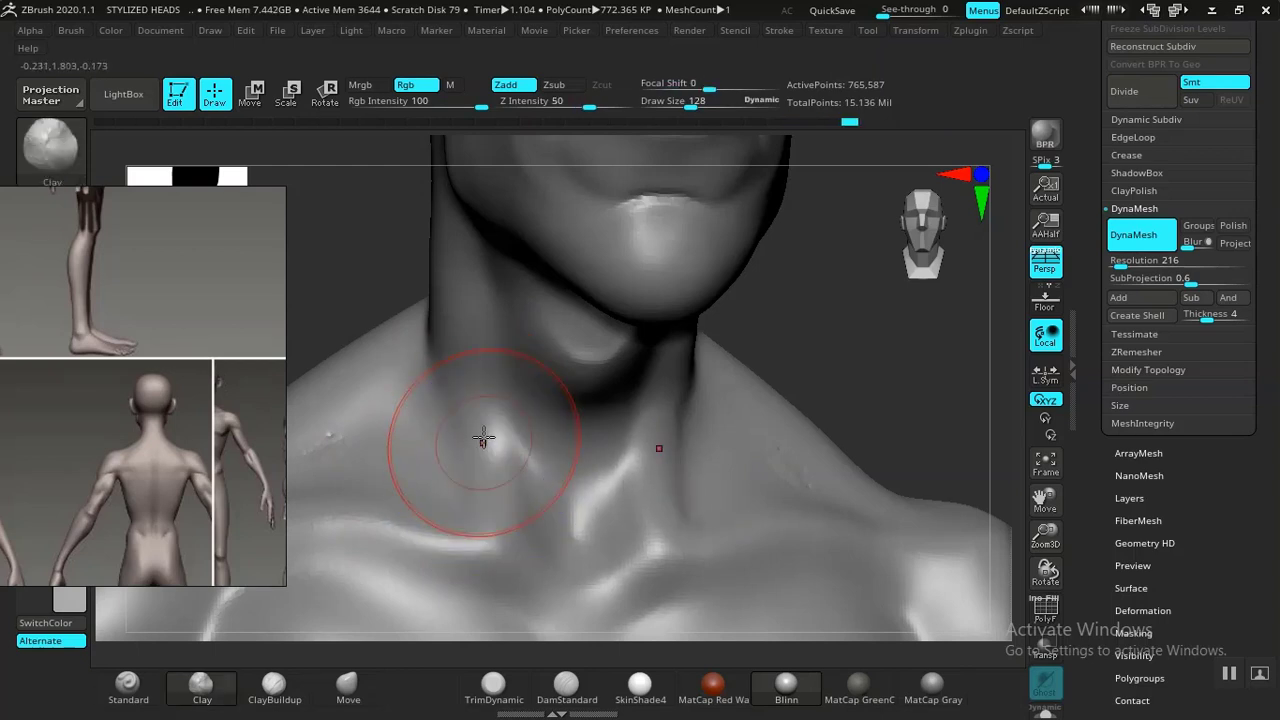
pyautogui.rightClick(489, 426)
pyautogui.keyDown('shift'); pyautogui.click(545, 108); pyautogui.keyUp('shift')
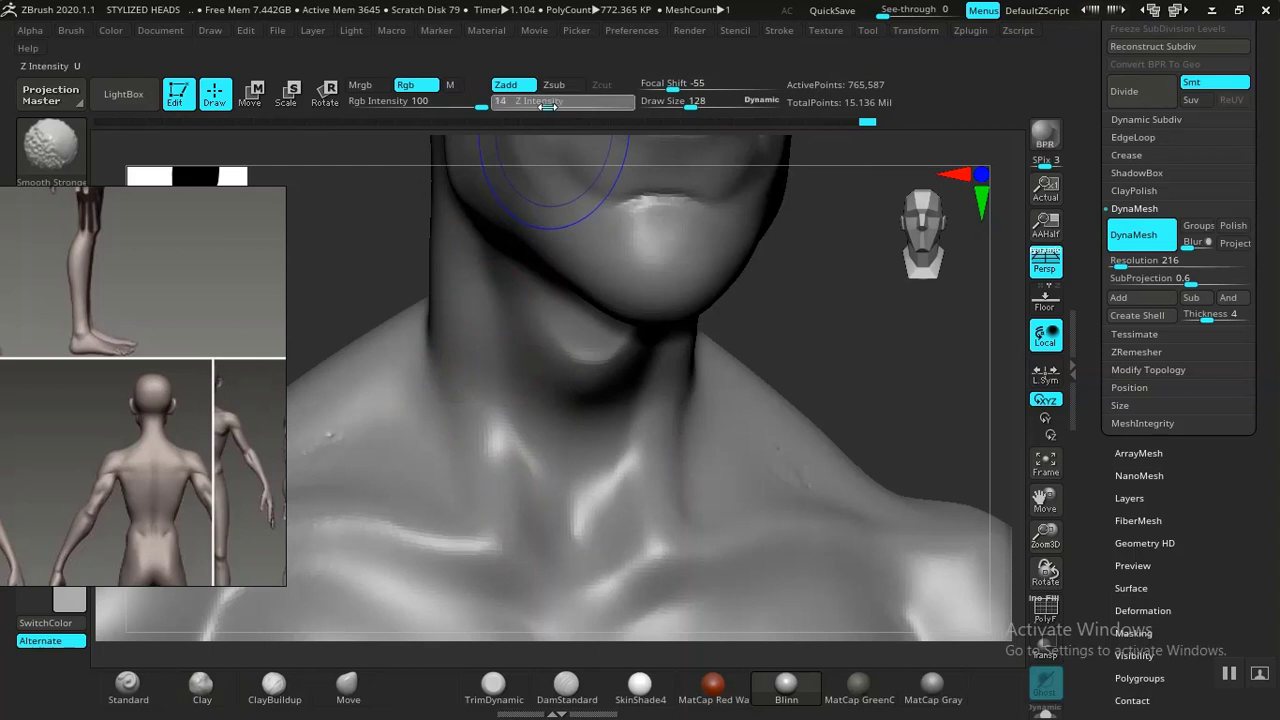
pyautogui.hotkey('ctrl', 'z')
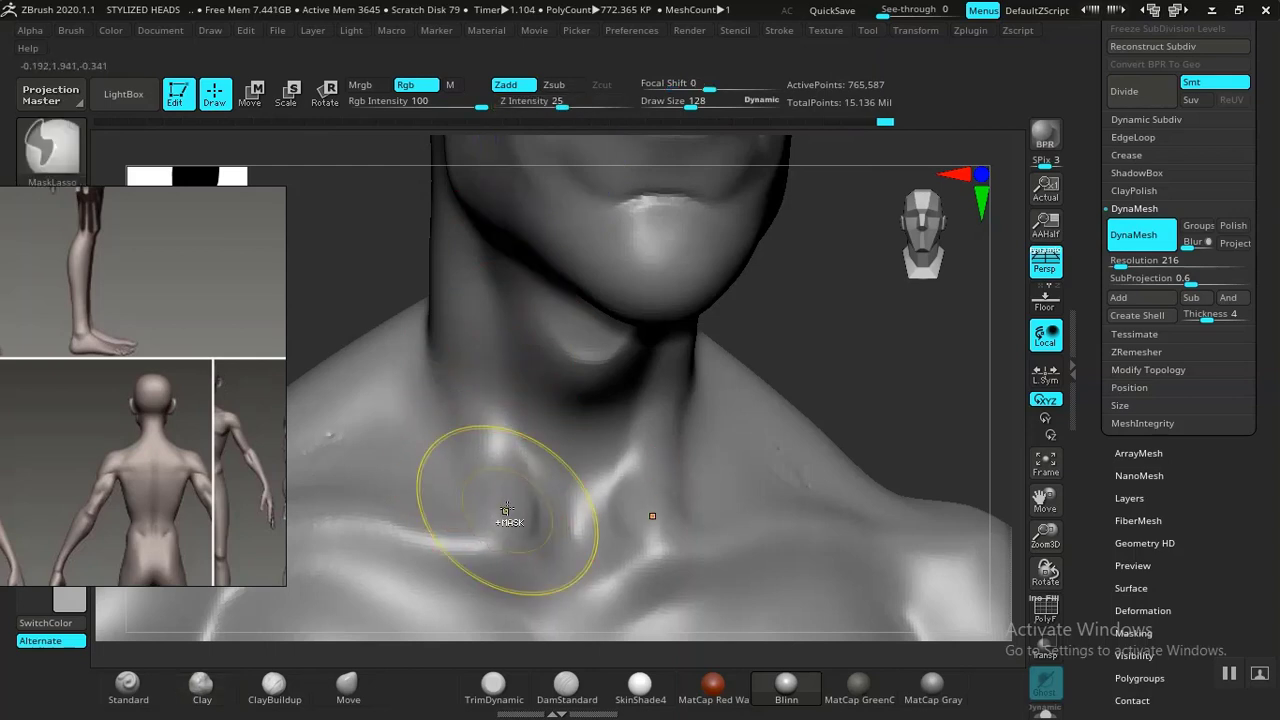
# Shape the hollow of the throat between the two neck tendons with the Clay brush at draw size 128, and smooth it
pyautogui.moveTo(497, 460); pyautogui.dragTo(466, 396)
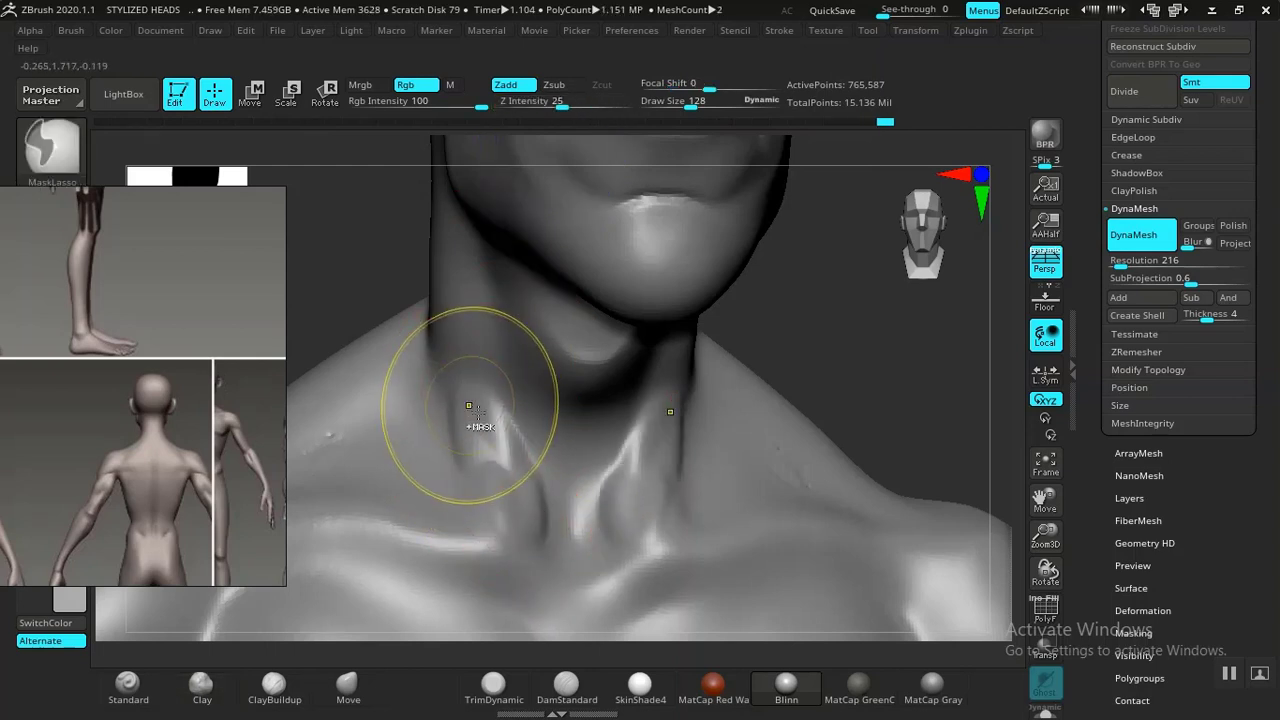
pyautogui.hotkey('ctrl', 'z')
pyautogui.moveTo(510, 522)
pyautogui.keyDown('shift'); pyautogui.mouseDown()
pyautogui.moveTo(479, 485)
pyautogui.moveTo(552, 529)
pyautogui.moveTo(555, 506)
pyautogui.mouseUp(); pyautogui.keyUp('shift')
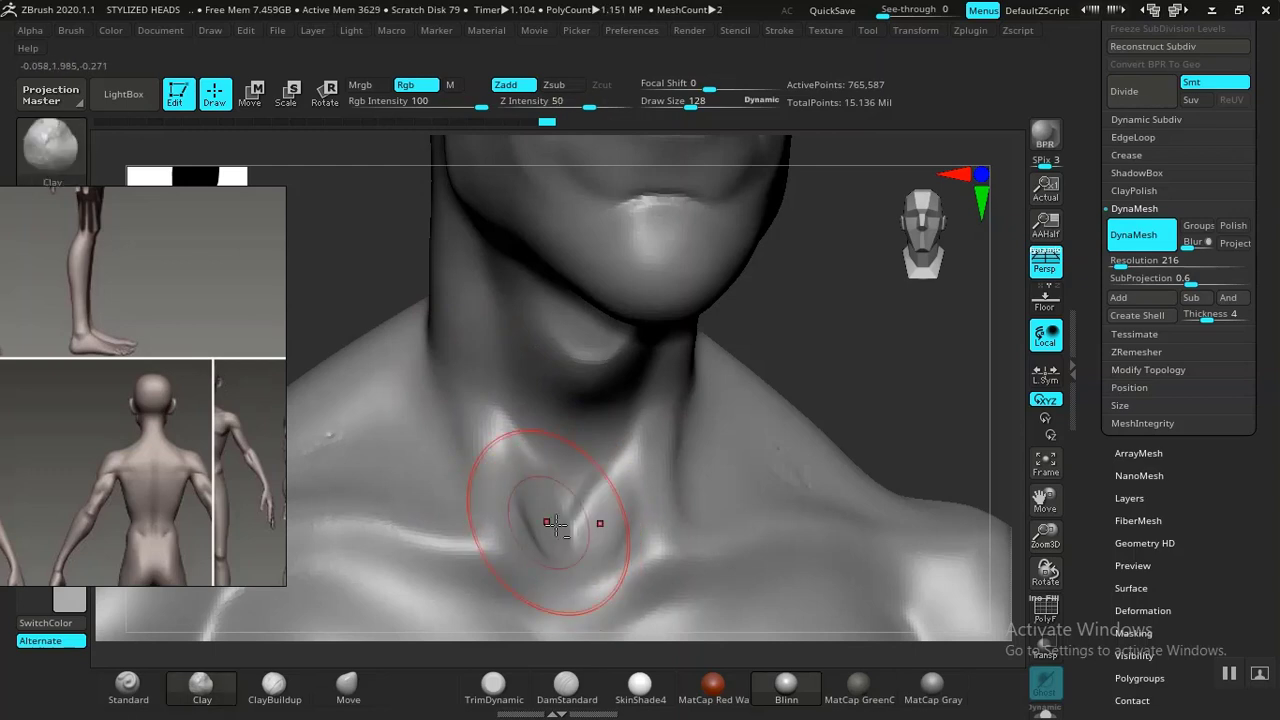
pyautogui.hotkey('ctrl', 'z')
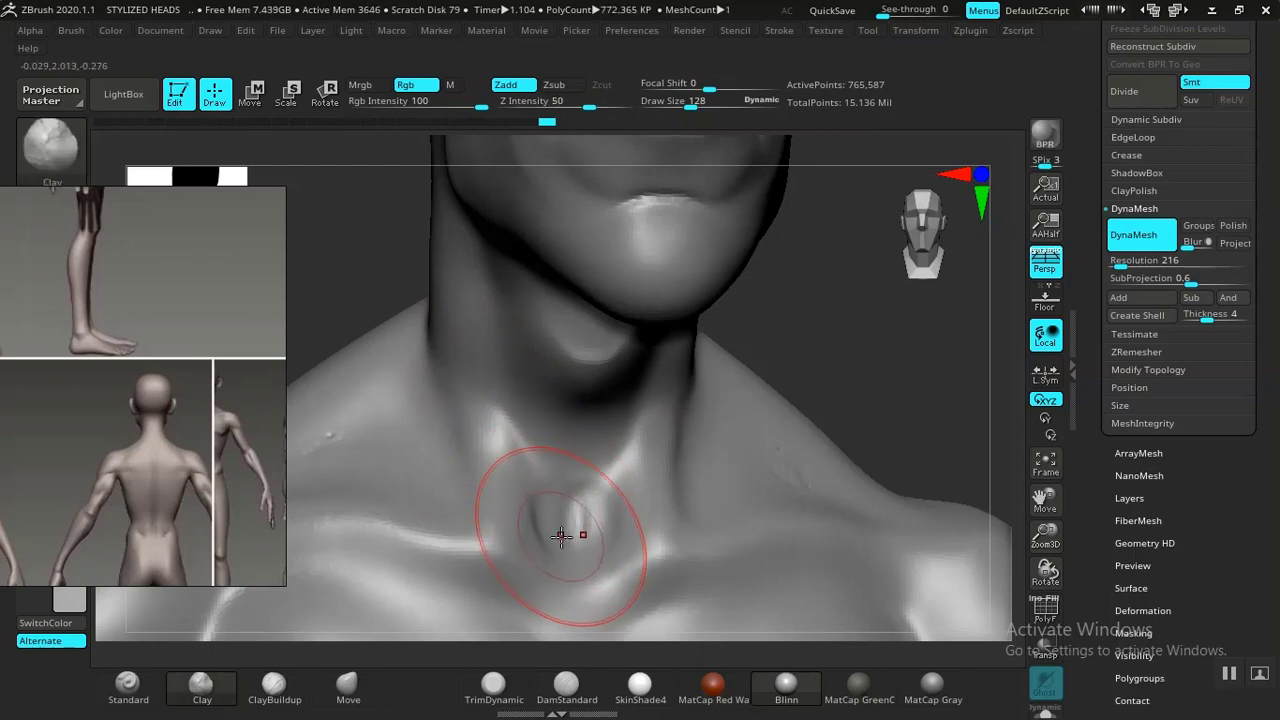
pyautogui.moveTo(828, 367); pyautogui.dragTo(797, 386)
pyautogui.keyDown('alt'); pyautogui.moveTo(580, 502); pyautogui.dragTo(583, 535); pyautogui.keyUp('alt')
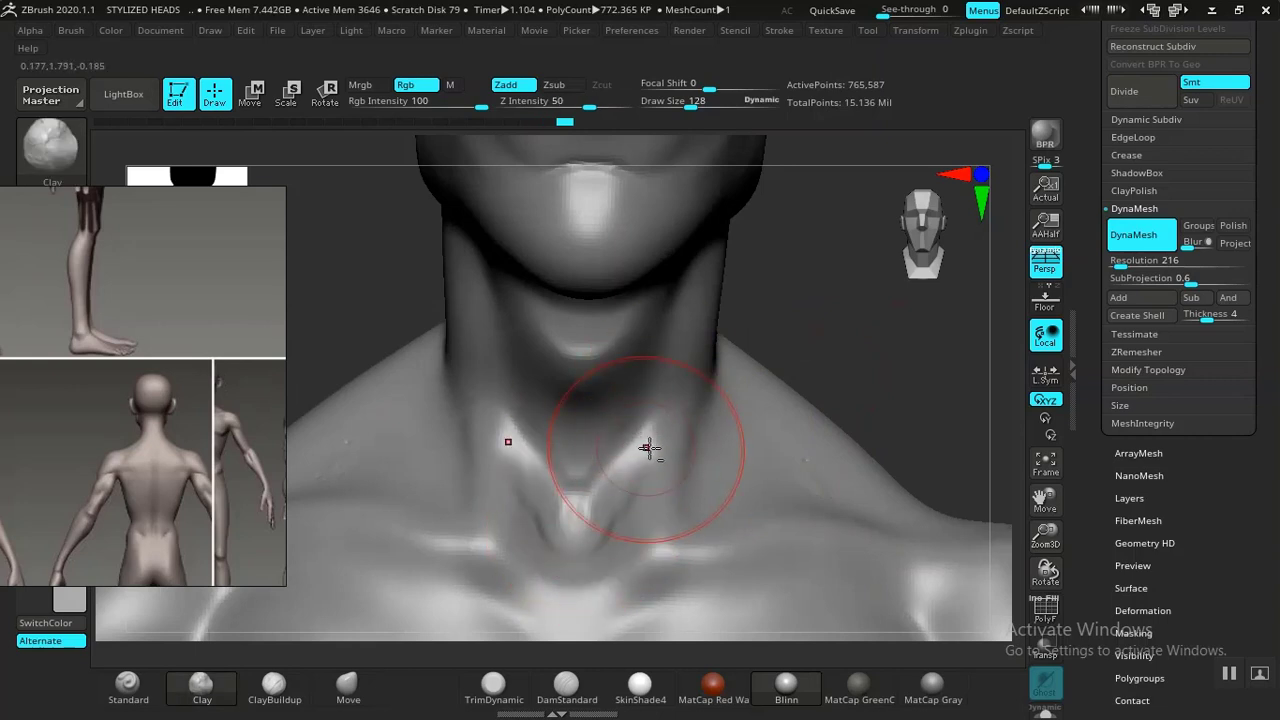
pyautogui.keyDown('shift'); pyautogui.moveTo(650, 449); pyautogui.dragTo(590, 488); pyautogui.keyUp('shift')
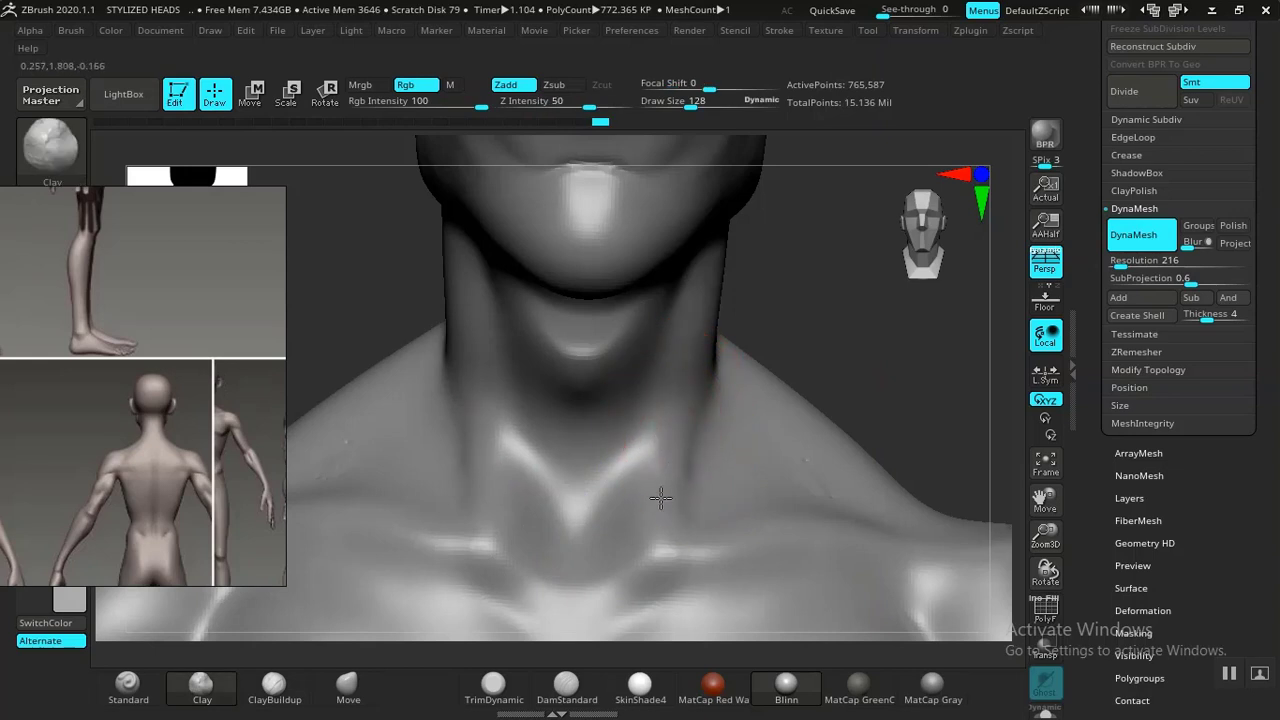
# Define the outer edge of the side neck muscles above the collarbones with the Clay brush, and smooth it at Z Intensity 14
pyautogui.moveTo(671, 440)
pyautogui.mouseDown()
pyautogui.moveTo(654, 546)
pyautogui.moveTo(686, 376)
pyautogui.moveTo(657, 493)
pyautogui.mouseUp()
pyautogui.moveTo(794, 297); pyautogui.dragTo(700, 340)
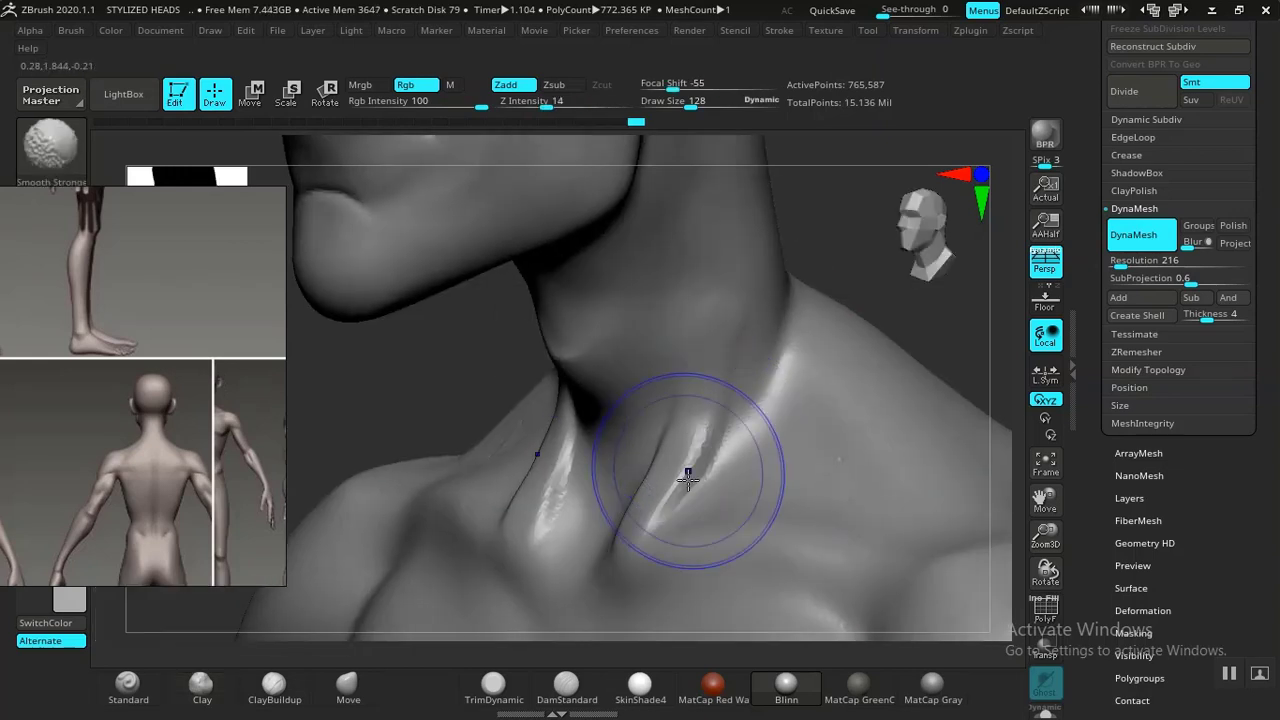
pyautogui.keyDown('shift'); pyautogui.moveTo(709, 445); pyautogui.dragTo(655, 472); pyautogui.keyUp('shift')
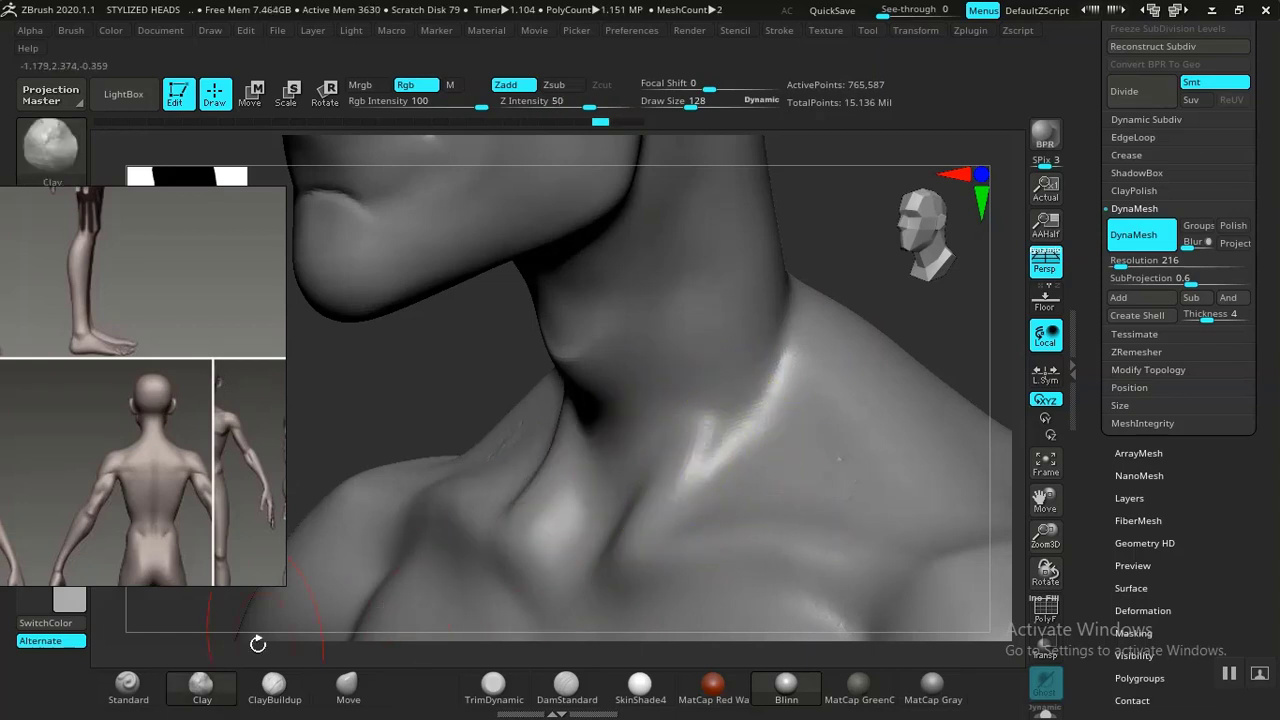
# Sculpt the side neck muscles down to the collarbones with the Standard brush at draw size 128 and Z Intensity 10, and smooth them
pyautogui.click(127, 688)
pyautogui.moveTo(457, 386)
pyautogui.keyDown('shift'); pyautogui.mouseDown()
pyautogui.moveTo(500, 400)
pyautogui.moveTo(523, 508)
pyautogui.moveTo(475, 352)
pyautogui.moveTo(500, 423)
pyautogui.moveTo(509, 523)
pyautogui.mouseUp(); pyautogui.keyUp('shift')
pyautogui.moveTo(371, 294)
pyautogui.mouseDown()
pyautogui.moveTo(500, 474)
pyautogui.moveTo(497, 506)
pyautogui.moveTo(463, 437)
pyautogui.moveTo(486, 517)
pyautogui.mouseUp()
pyautogui.moveTo(456, 422)
pyautogui.mouseDown()
pyautogui.moveTo(436, 298)
pyautogui.moveTo(426, 348)
pyautogui.mouseUp()
pyautogui.moveTo(444, 402)
pyautogui.keyDown('shift'); pyautogui.mouseDown()
pyautogui.moveTo(463, 443)
pyautogui.moveTo(468, 418)
pyautogui.mouseUp(); pyautogui.keyUp('shift')
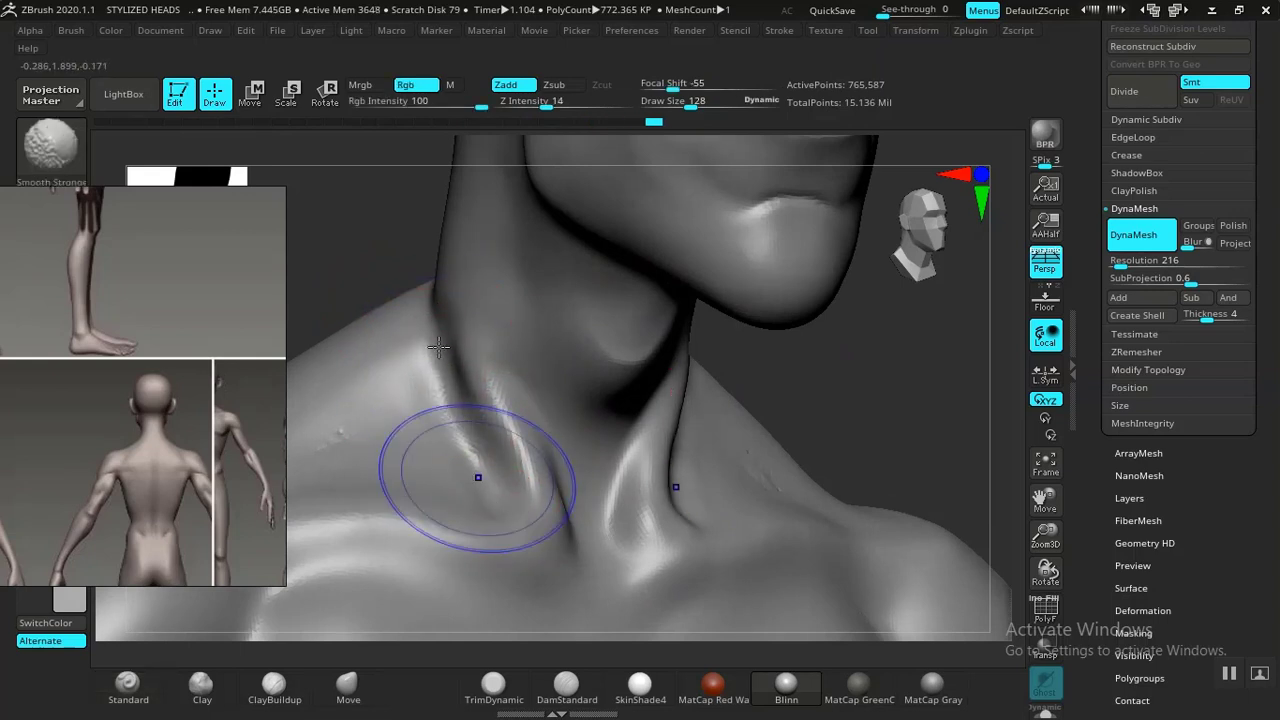
pyautogui.keyDown('alt'); pyautogui.moveTo(720, 258); pyautogui.dragTo(800, 380); pyautogui.keyUp('alt')
pyautogui.keyDown('alt'); pyautogui.moveTo(817, 448); pyautogui.dragTo(852, 543); pyautogui.keyUp('alt')
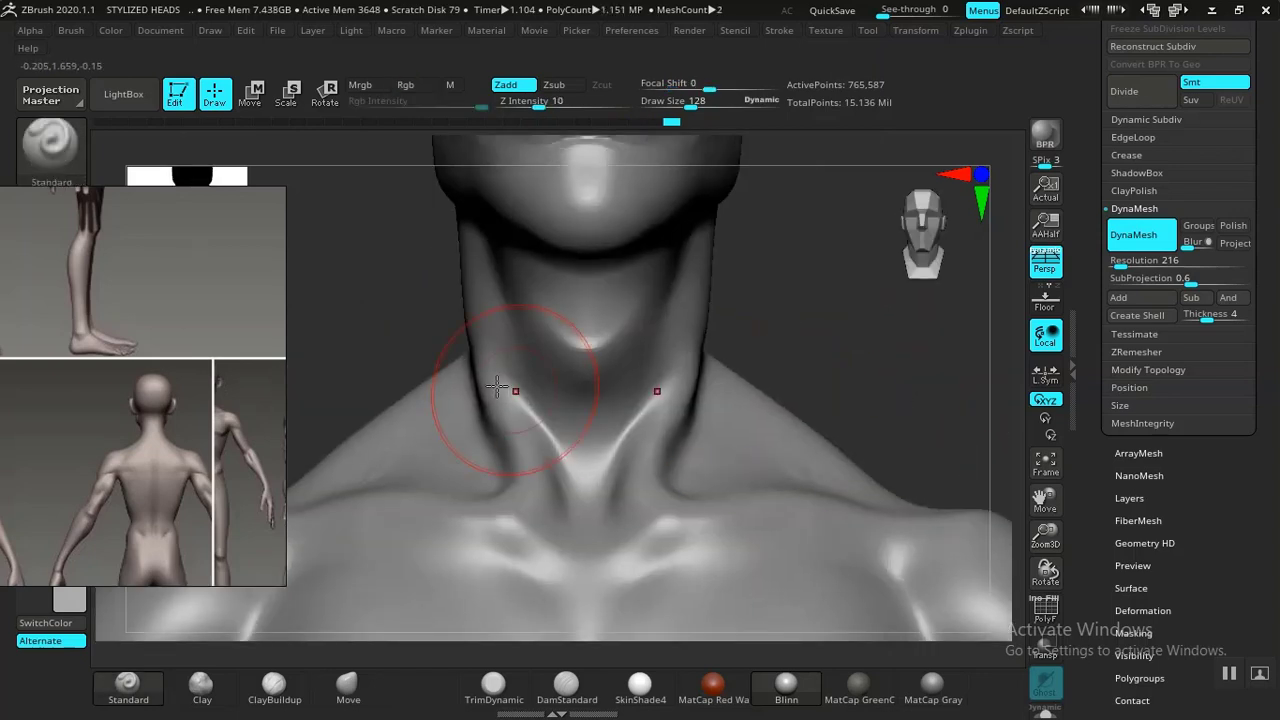
# Adjust the shape of the neck base with the Move brush at draw size 128, and smooth the hollows above the collarbones
pyautogui.click(347, 685)
pyautogui.moveTo(496, 399)
pyautogui.mouseDown()
pyautogui.moveTo(506, 402)
pyautogui.moveTo(498, 380)
pyautogui.moveTo(500, 396)
pyautogui.mouseUp()
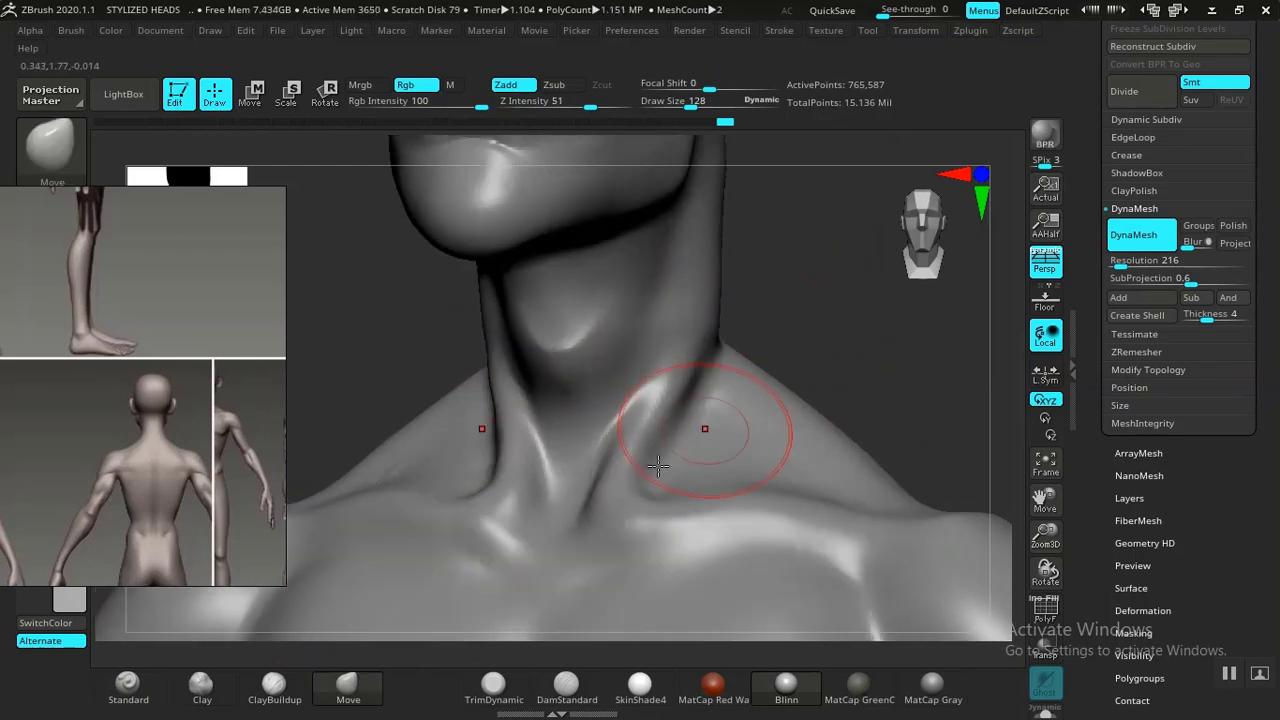
pyautogui.press('shift')
pyautogui.keyDown('shift'); pyautogui.moveTo(670, 408); pyautogui.dragTo(543, 537); pyautogui.keyUp('shift')
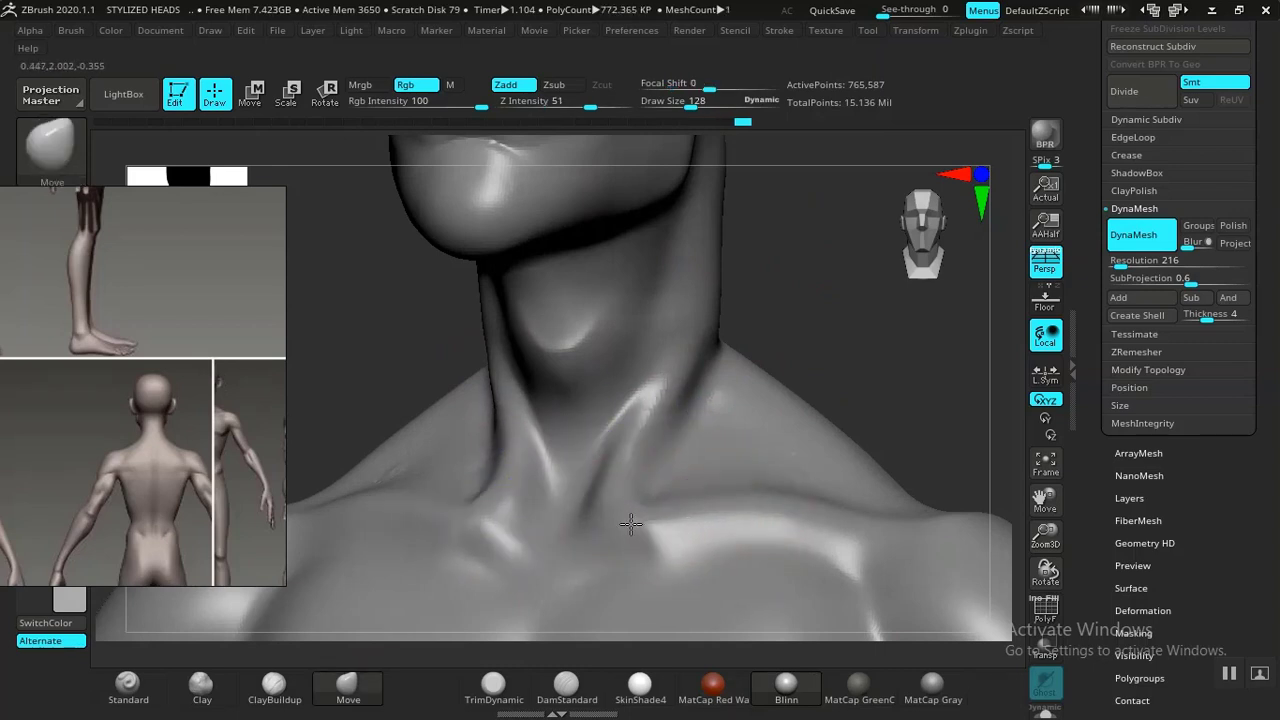
# Build up the inner ends of the collarbones with the Standard brush at draw size 128 and Z Intensity 10
pyautogui.click(128, 688)
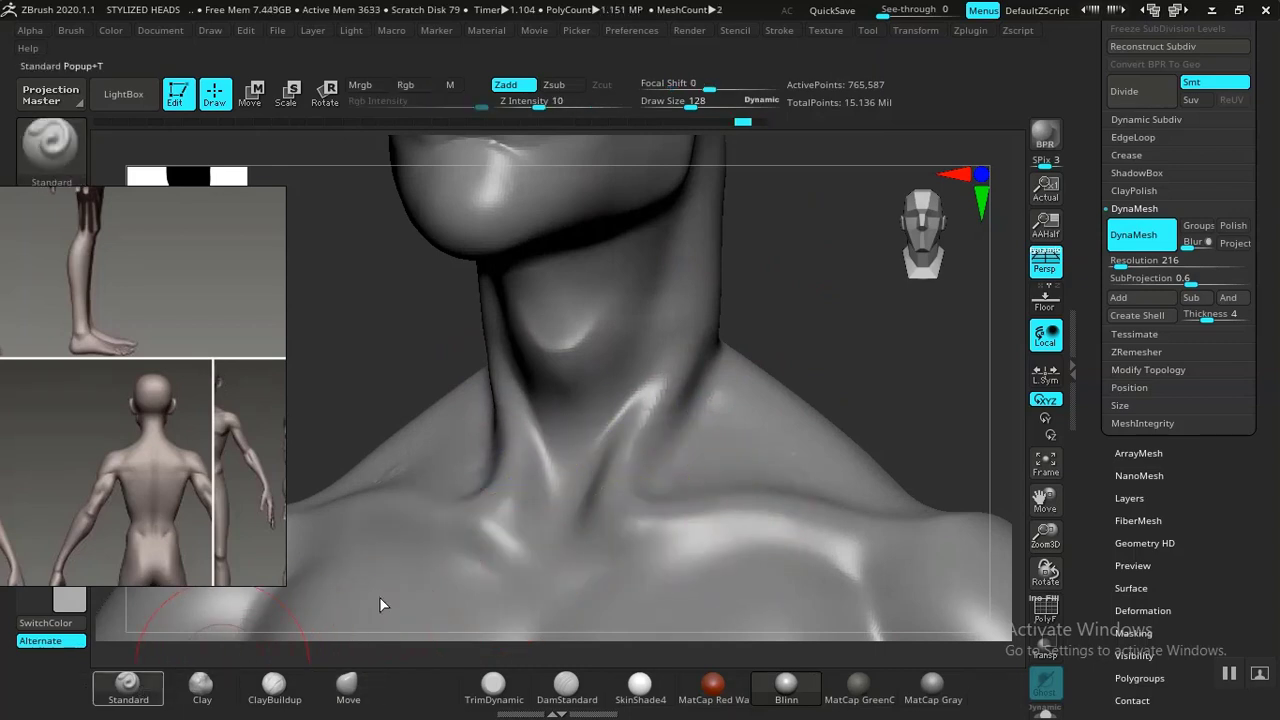
pyautogui.moveTo(484, 522); pyautogui.dragTo(505, 550)
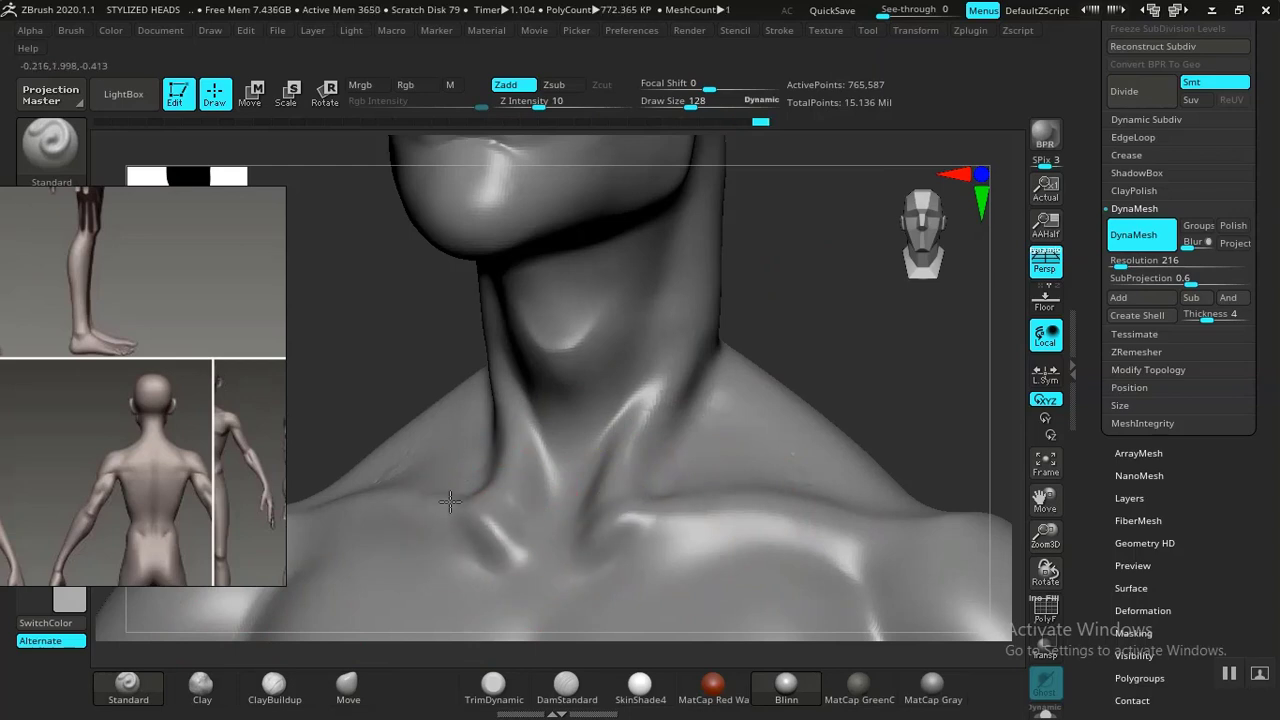
pyautogui.moveTo(377, 502); pyautogui.dragTo(402, 499)
# Smooth out the rough patch on top of the shoulder behind the collarbone at draw size 128 and Z Intensity 14
pyautogui.moveTo(906, 361)
pyautogui.mouseDown()
pyautogui.moveTo(880, 466)
pyautogui.moveTo(846, 520)
pyautogui.mouseUp()
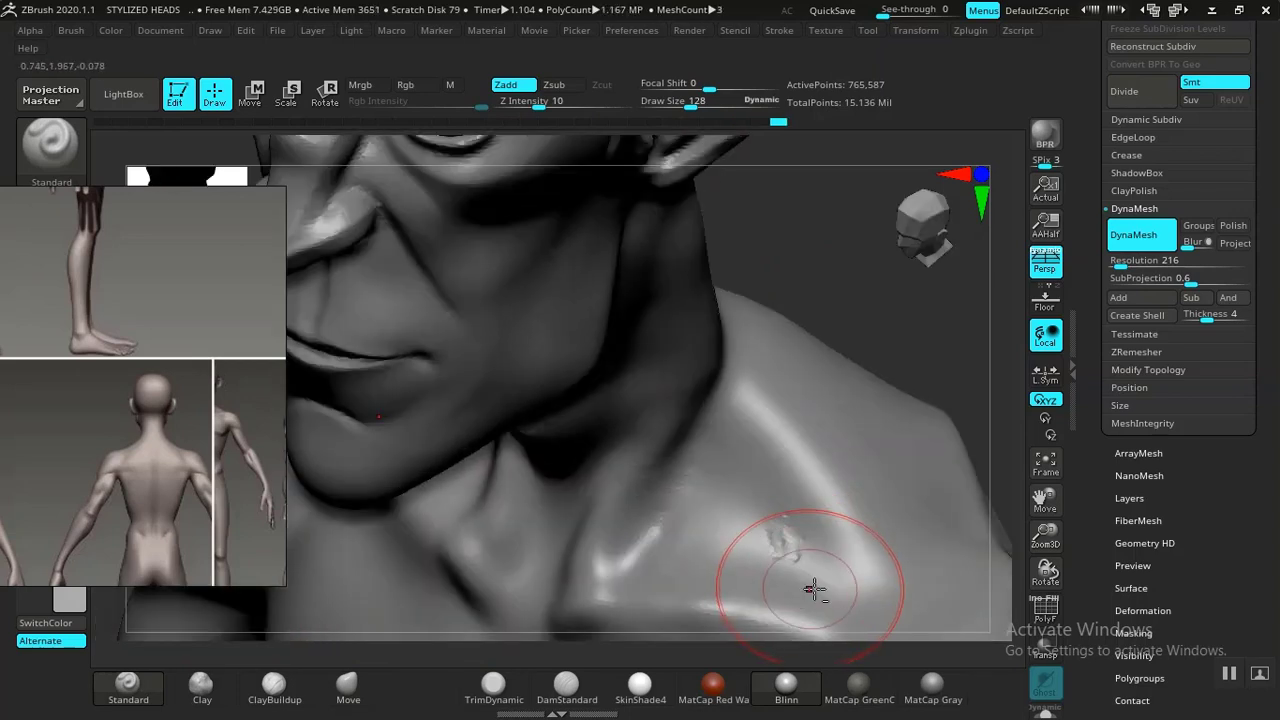
pyautogui.moveTo(818, 592)
pyautogui.mouseDown()
pyautogui.moveTo(703, 583)
pyautogui.moveTo(720, 565)
pyautogui.moveTo(780, 586)
pyautogui.moveTo(718, 574)
pyautogui.mouseUp()
pyautogui.hotkey('ctrl', 'z')
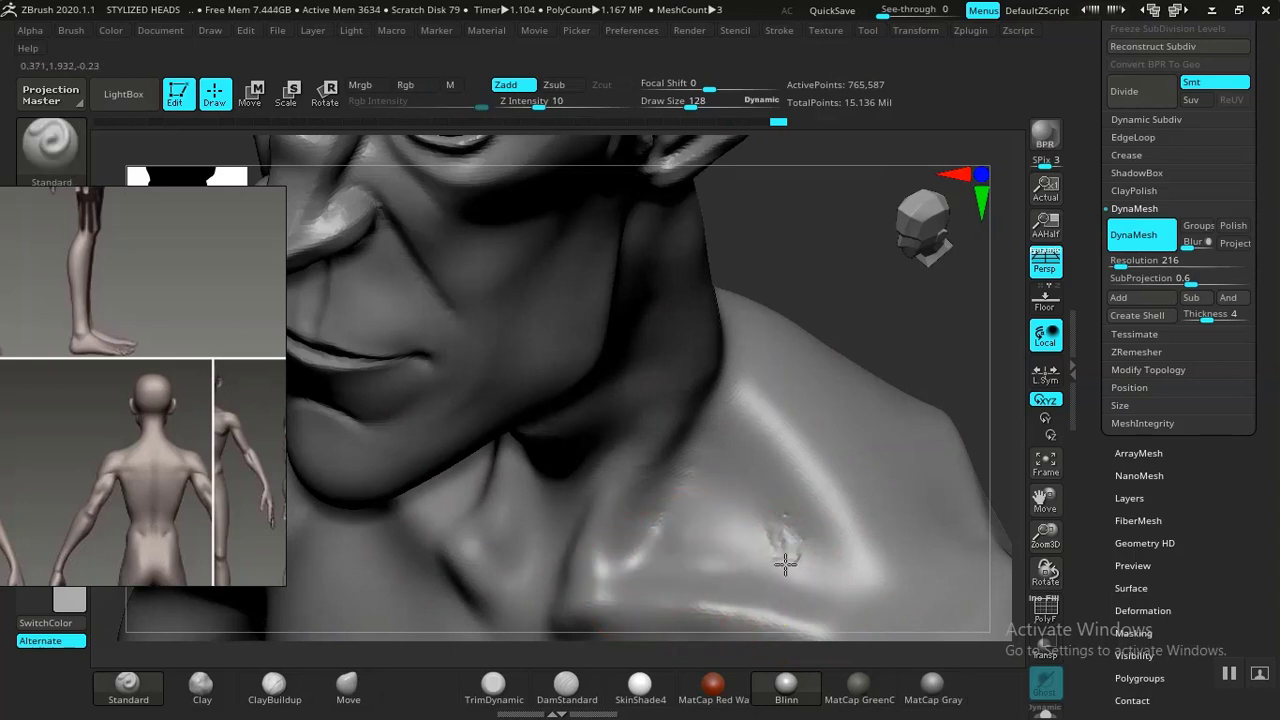
pyautogui.press('shift')
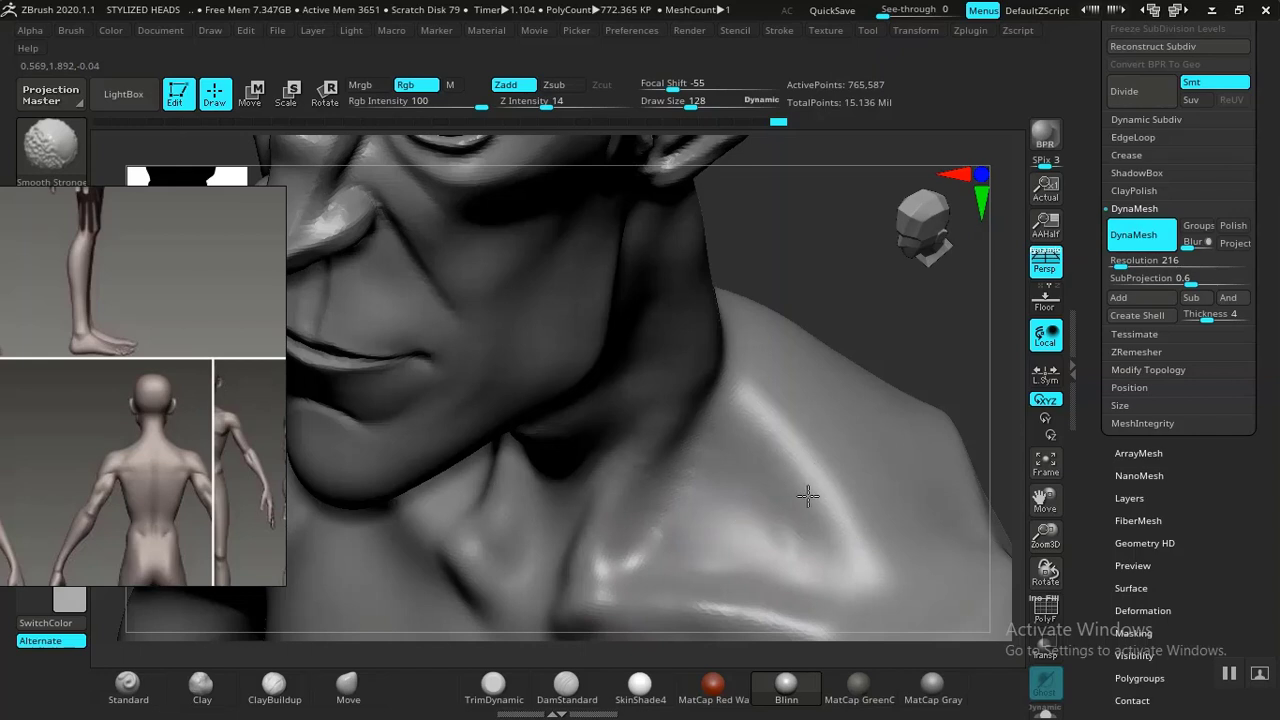
pyautogui.keyDown('shift'); pyautogui.moveTo(808, 496); pyautogui.dragTo(782, 402); pyautogui.keyUp('shift')
# Reshape the top of the shoulder between neck and upper arm with the Move brush at draw size 316
pyautogui.keyDown('alt'); pyautogui.moveTo(877, 300); pyautogui.dragTo(623, 93); pyautogui.keyUp('alt')
pyautogui.moveTo(884, 381)
pyautogui.mouseDown()
pyautogui.moveTo(920, 325)
pyautogui.moveTo(897, 463)
pyautogui.moveTo(785, 340)
pyautogui.mouseUp()
pyautogui.keyDown('alt'); pyautogui.moveTo(906, 489); pyautogui.dragTo(738, 216); pyautogui.keyUp('alt')
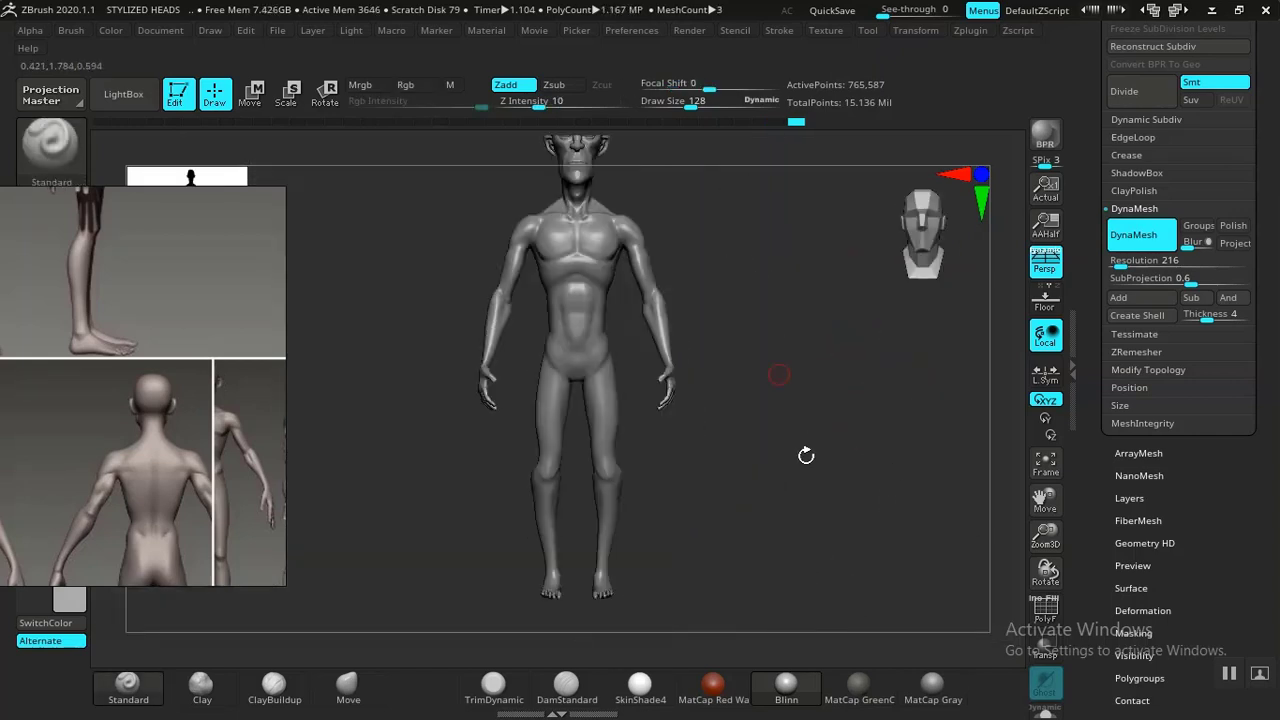
pyautogui.keyDown('alt'); pyautogui.moveTo(806, 455); pyautogui.dragTo(796, 507); pyautogui.keyUp('alt')
pyautogui.keyDown('alt'); pyautogui.moveTo(806, 389); pyautogui.dragTo(814, 462); pyautogui.keyUp('alt')
pyautogui.moveTo(820, 556)
pyautogui.mouseDown()
pyautogui.moveTo(794, 586)
pyautogui.moveTo(820, 454)
pyautogui.moveTo(846, 409)
pyautogui.moveTo(656, 479)
pyautogui.moveTo(545, 481)
pyautogui.mouseUp()
pyautogui.press(']')
pyautogui.press(']')
pyautogui.press(']')
pyautogui.press(']')
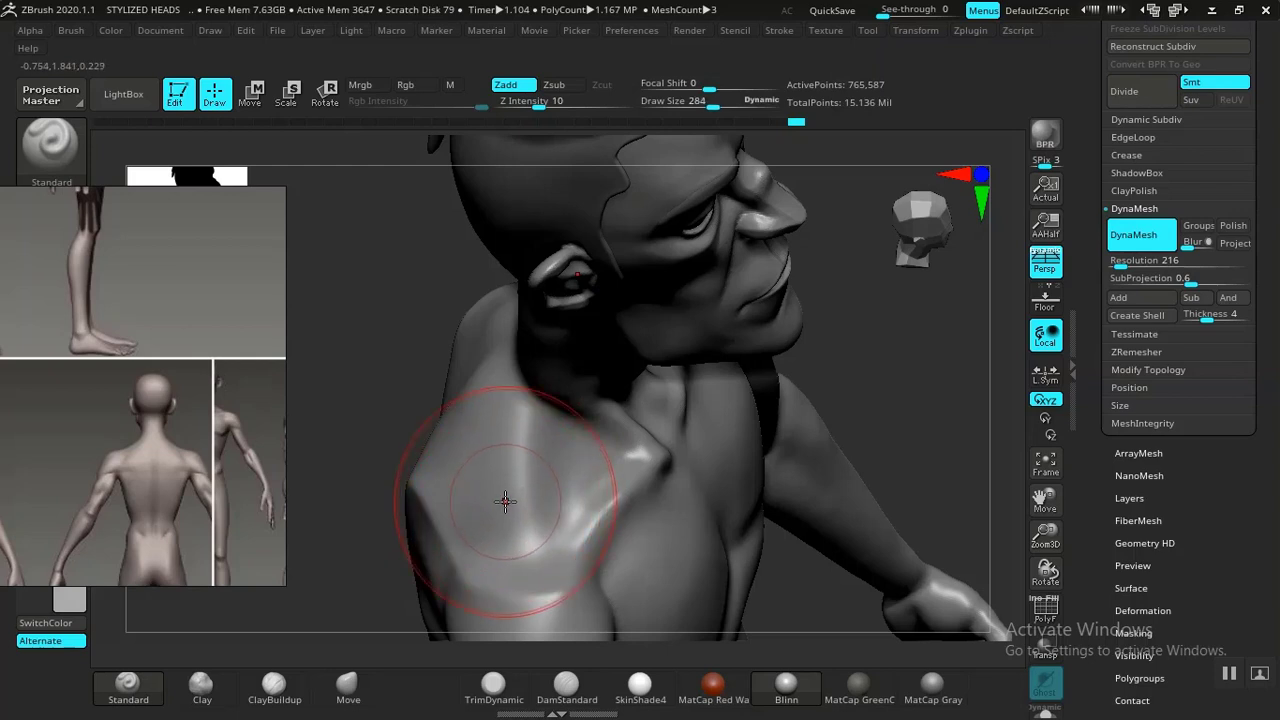
pyautogui.click(342, 688)
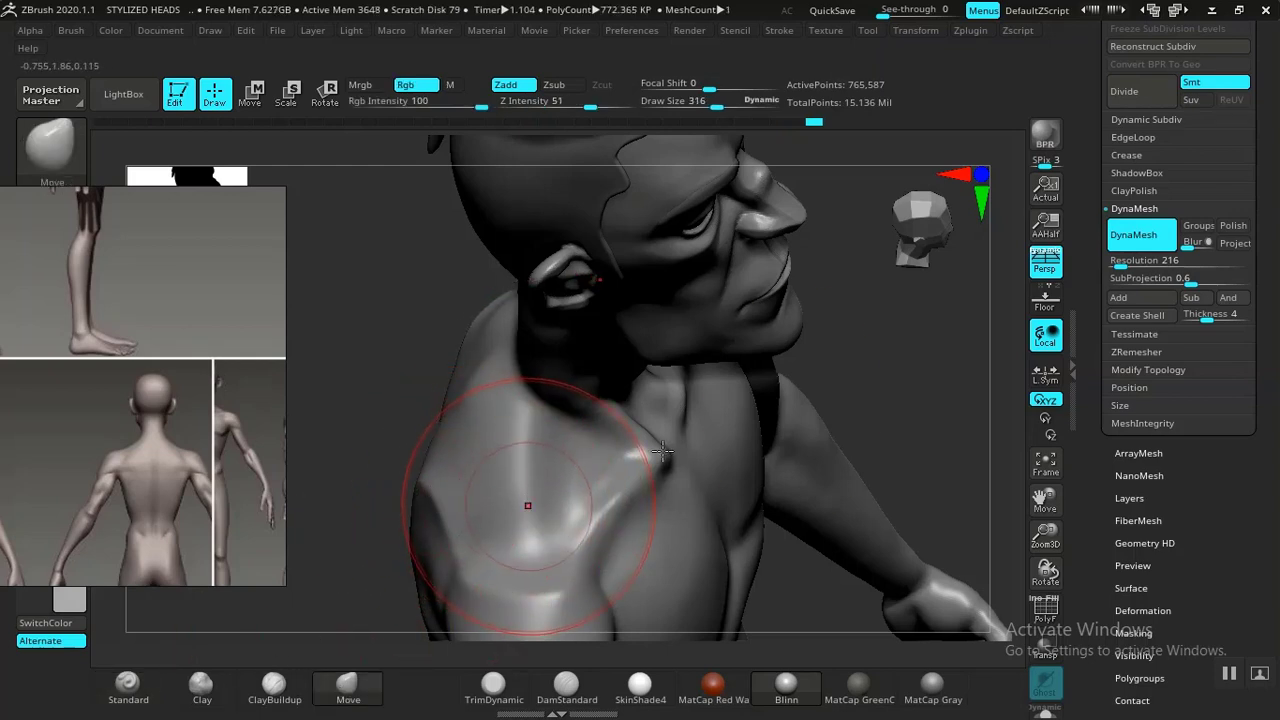
pyautogui.moveTo(885, 415); pyautogui.dragTo(965, 250)
pyautogui.moveTo(903, 440); pyautogui.dragTo(920, 437)
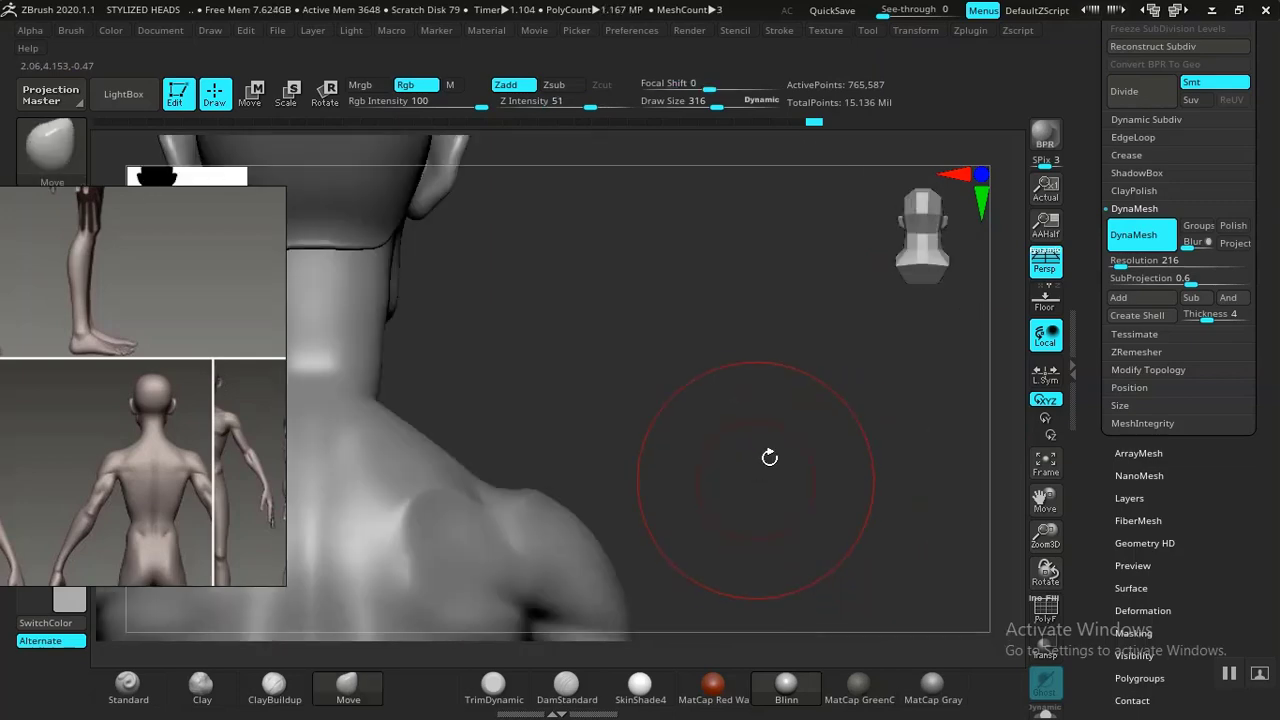
pyautogui.moveTo(771, 454); pyautogui.dragTo(486, 400)
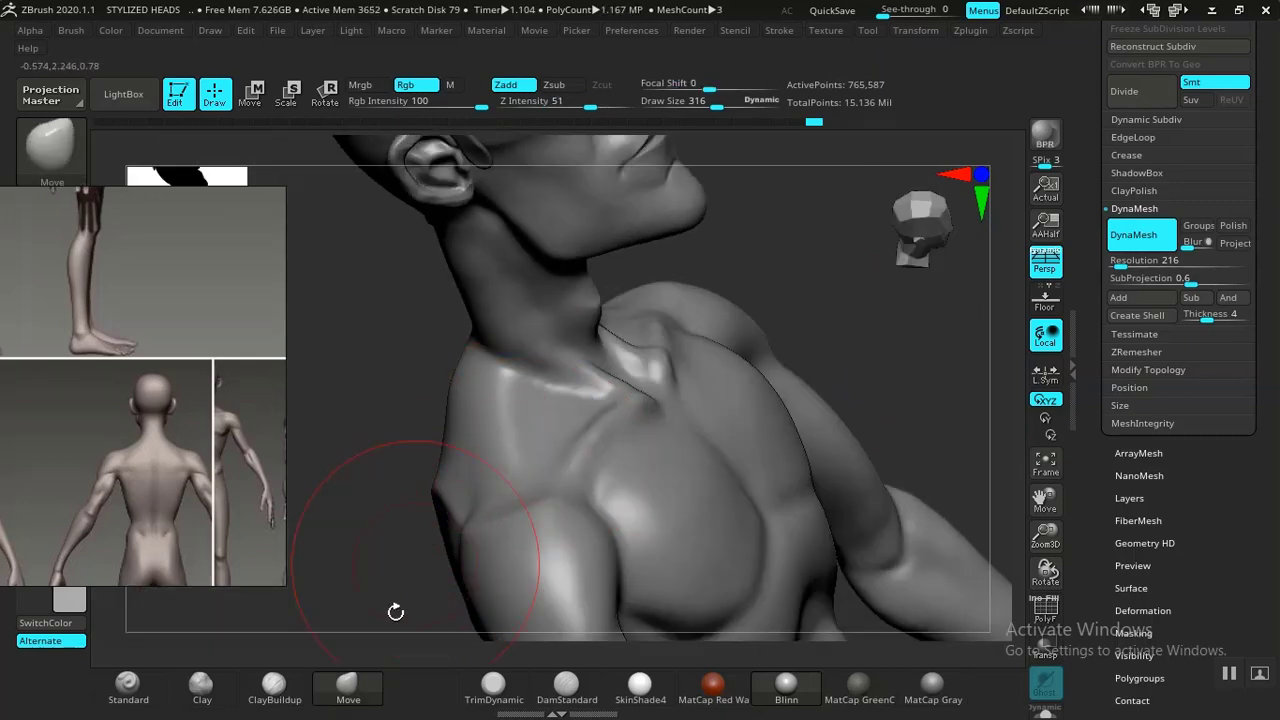
# Fill out the trapezius beside the neck with ClayBuildup at draw size 316 and Z Intensity 20, and smooth it
pyautogui.click(280, 700)
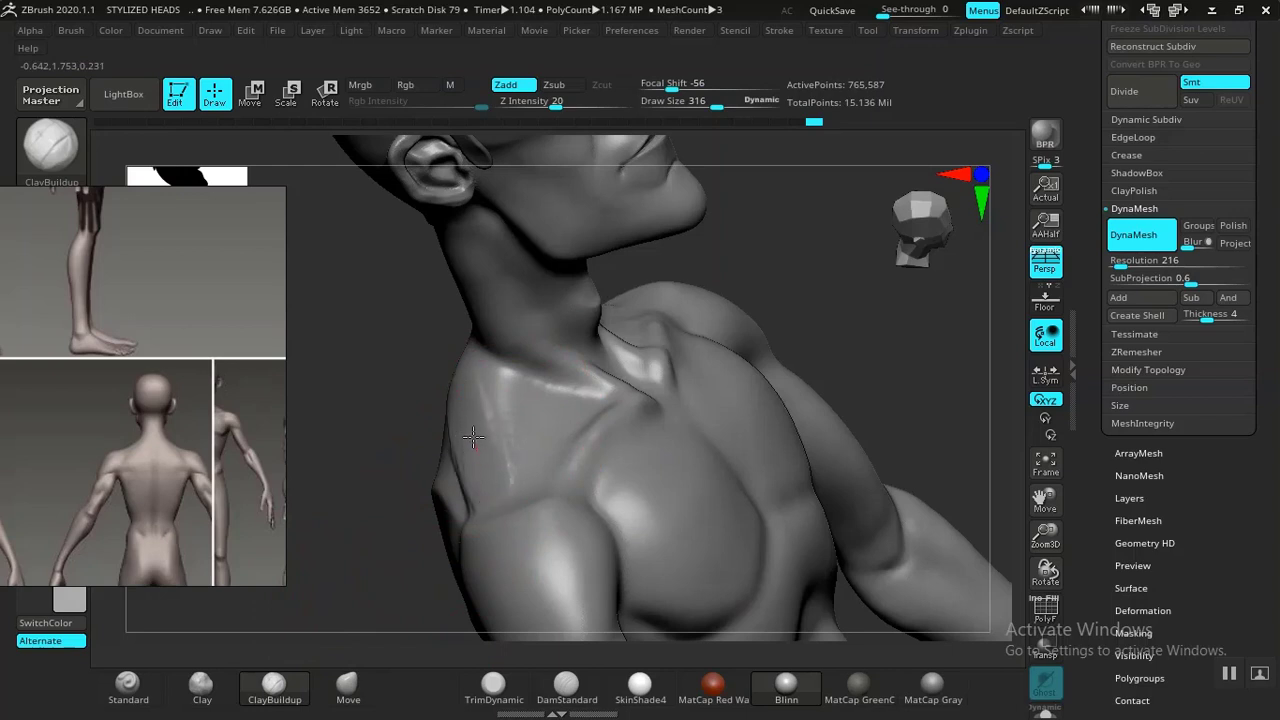
pyautogui.moveTo(473, 437)
pyautogui.mouseDown()
pyautogui.moveTo(491, 434)
pyautogui.moveTo(453, 448)
pyautogui.moveTo(486, 466)
pyautogui.mouseUp()
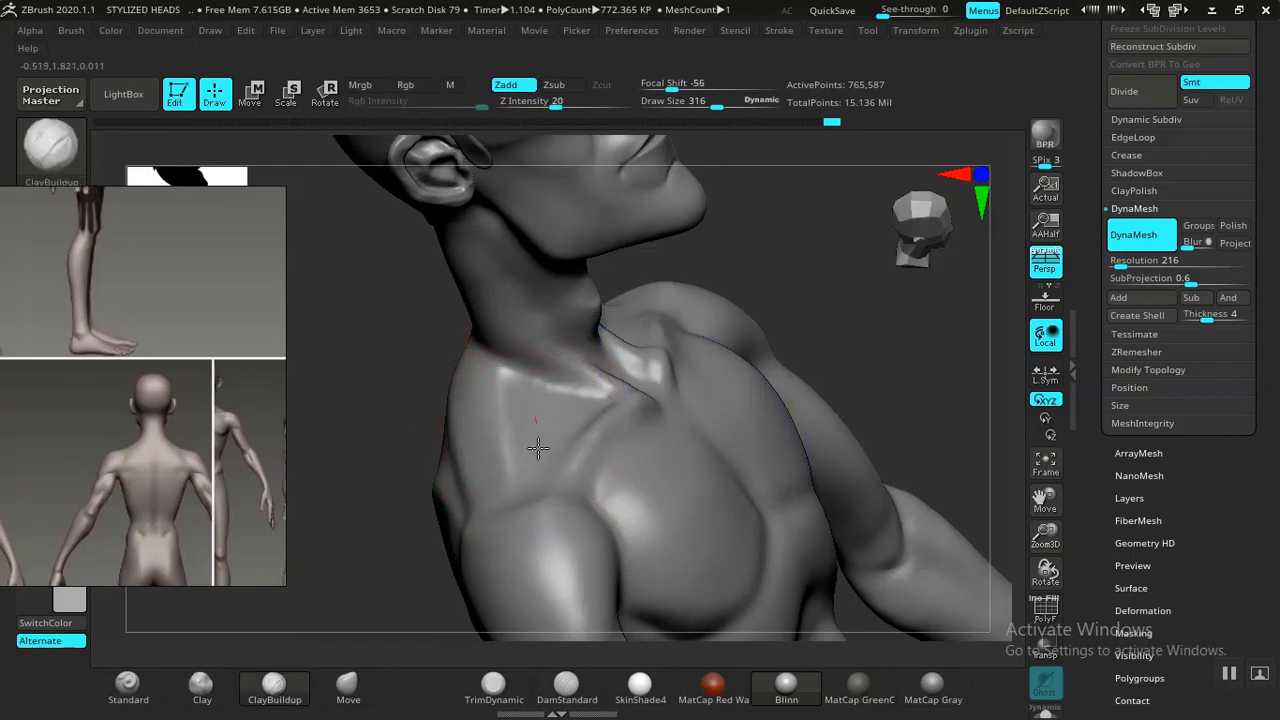
pyautogui.moveTo(534, 450)
pyautogui.mouseDown()
pyautogui.moveTo(517, 420)
pyautogui.moveTo(508, 429)
pyautogui.mouseUp()
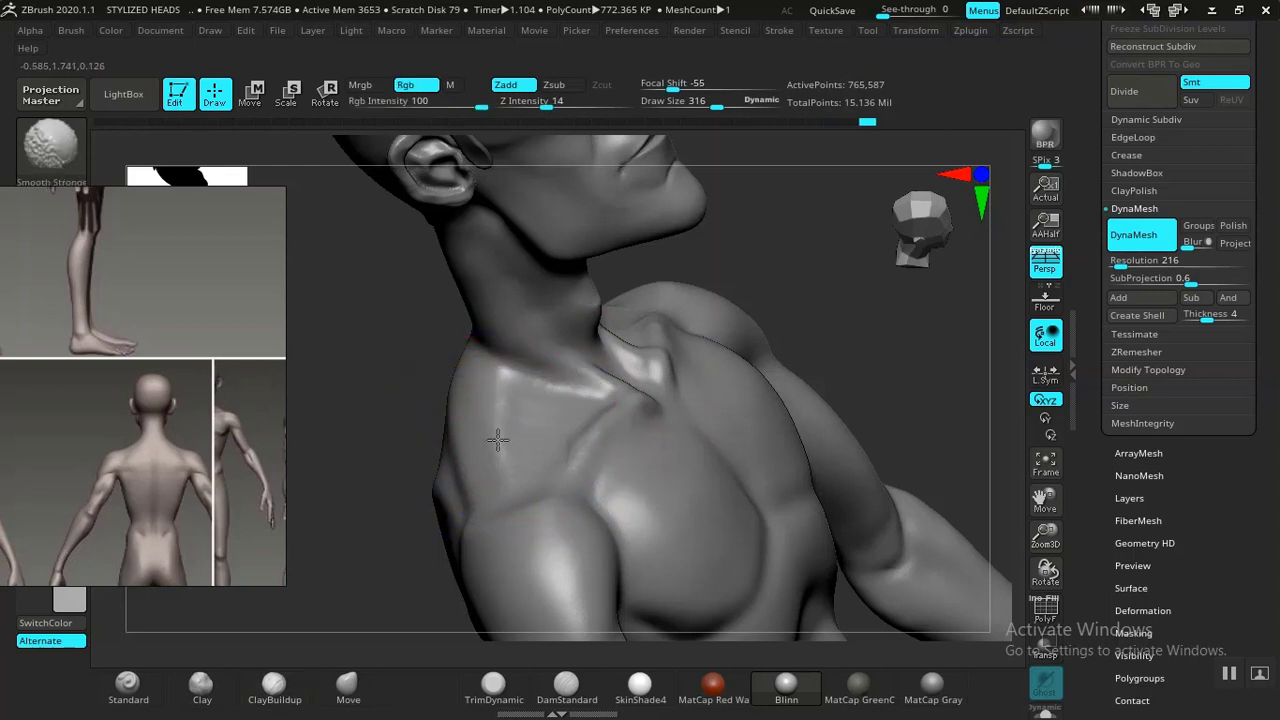
# Adjust the slope of the trapezius and the shoulders with the Move brush at draw size 316, and smooth them
pyautogui.press('f')
pyautogui.moveTo(795, 372)
pyautogui.mouseDown()
pyautogui.moveTo(743, 371)
pyautogui.moveTo(743, 397)
pyautogui.moveTo(833, 540)
pyautogui.mouseUp()
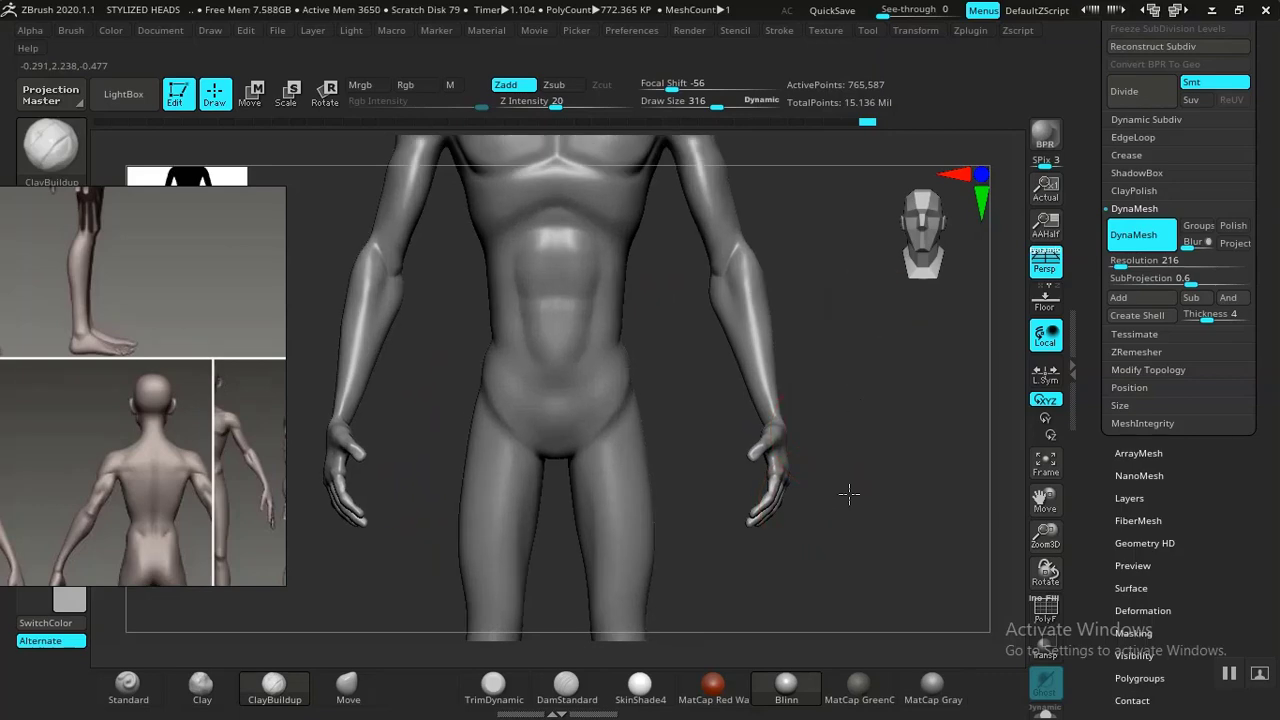
pyautogui.keyDown('alt'); pyautogui.moveTo(853, 200); pyautogui.dragTo(809, 397); pyautogui.keyUp('alt')
pyautogui.moveTo(763, 349); pyautogui.dragTo(576, 379)
pyautogui.moveTo(754, 340)
pyautogui.mouseDown()
pyautogui.moveTo(849, 329)
pyautogui.moveTo(832, 333)
pyautogui.mouseUp()
pyautogui.moveTo(768, 354)
pyautogui.mouseDown()
pyautogui.moveTo(800, 360)
pyautogui.moveTo(760, 341)
pyautogui.moveTo(786, 366)
pyautogui.moveTo(773, 343)
pyautogui.moveTo(767, 373)
pyautogui.moveTo(700, 385)
pyautogui.mouseUp()
pyautogui.click(348, 687)
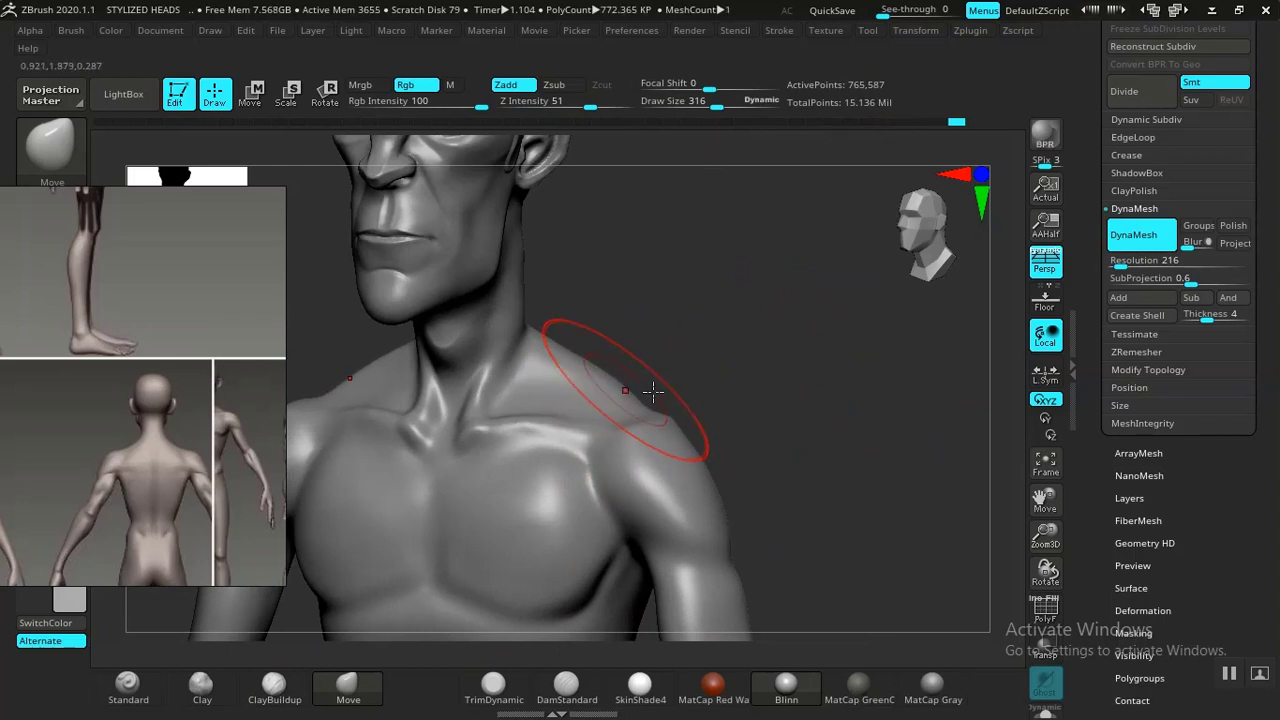
pyautogui.moveTo(827, 424)
pyautogui.keyDown('shift'); pyautogui.mouseDown()
pyautogui.moveTo(720, 369)
pyautogui.moveTo(796, 436)
pyautogui.moveTo(615, 368)
pyautogui.moveTo(621, 390)
pyautogui.mouseUp(); pyautogui.keyUp('shift')
pyautogui.moveTo(732, 406); pyautogui.dragTo(545, 428)
pyautogui.moveTo(649, 389)
pyautogui.keyDown('shift'); pyautogui.mouseDown()
pyautogui.moveTo(614, 398)
pyautogui.moveTo(637, 377)
pyautogui.mouseUp(); pyautogui.keyUp('shift')
pyautogui.moveTo(846, 288)
pyautogui.mouseDown()
pyautogui.moveTo(930, 280)
pyautogui.moveTo(800, 302)
pyautogui.mouseUp()
# Carve the spine groove on the upper back with DamStandard at draw size 316 and Z Intensity 11, and smooth it
pyautogui.click(567, 690)
pyautogui.moveTo(871, 334)
pyautogui.mouseDown()
pyautogui.moveTo(757, 466)
pyautogui.moveTo(728, 320)
pyautogui.moveTo(741, 388)
pyautogui.mouseUp()
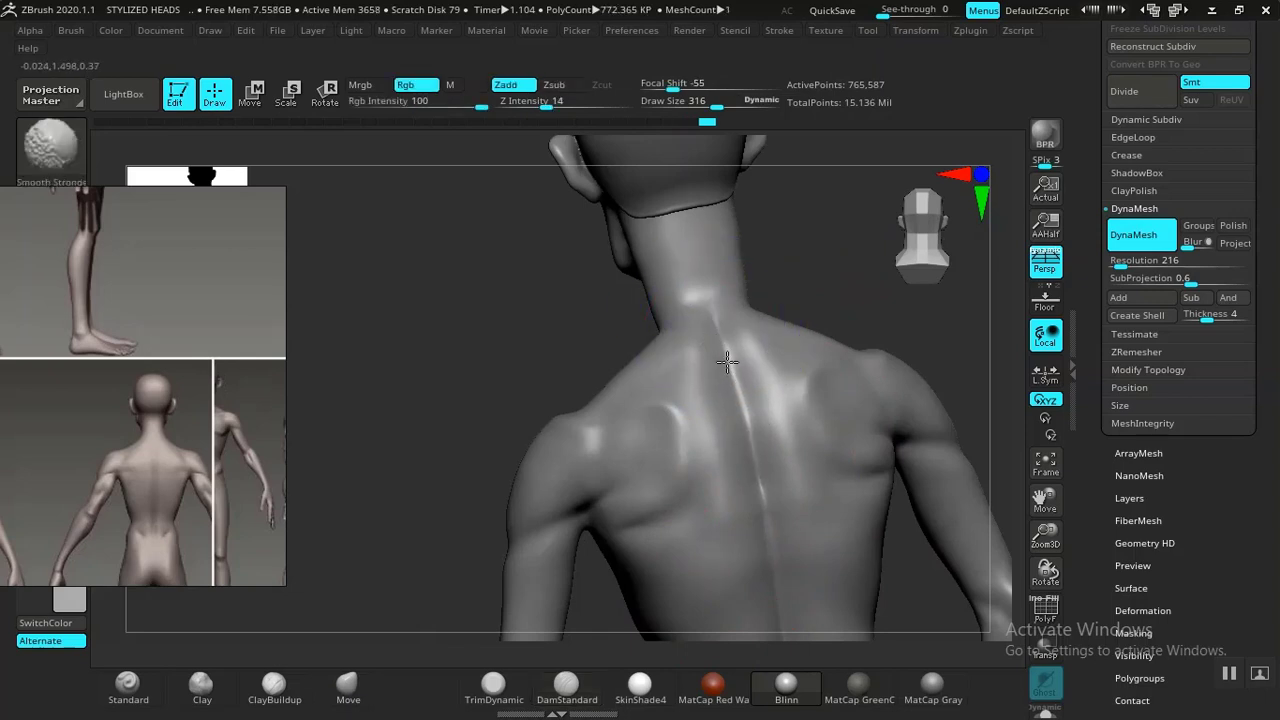
pyautogui.moveTo(857, 251)
pyautogui.mouseDown()
pyautogui.moveTo(894, 260)
pyautogui.moveTo(926, 368)
pyautogui.moveTo(926, 429)
pyautogui.moveTo(849, 414)
pyautogui.moveTo(808, 429)
pyautogui.moveTo(871, 531)
pyautogui.mouseUp()
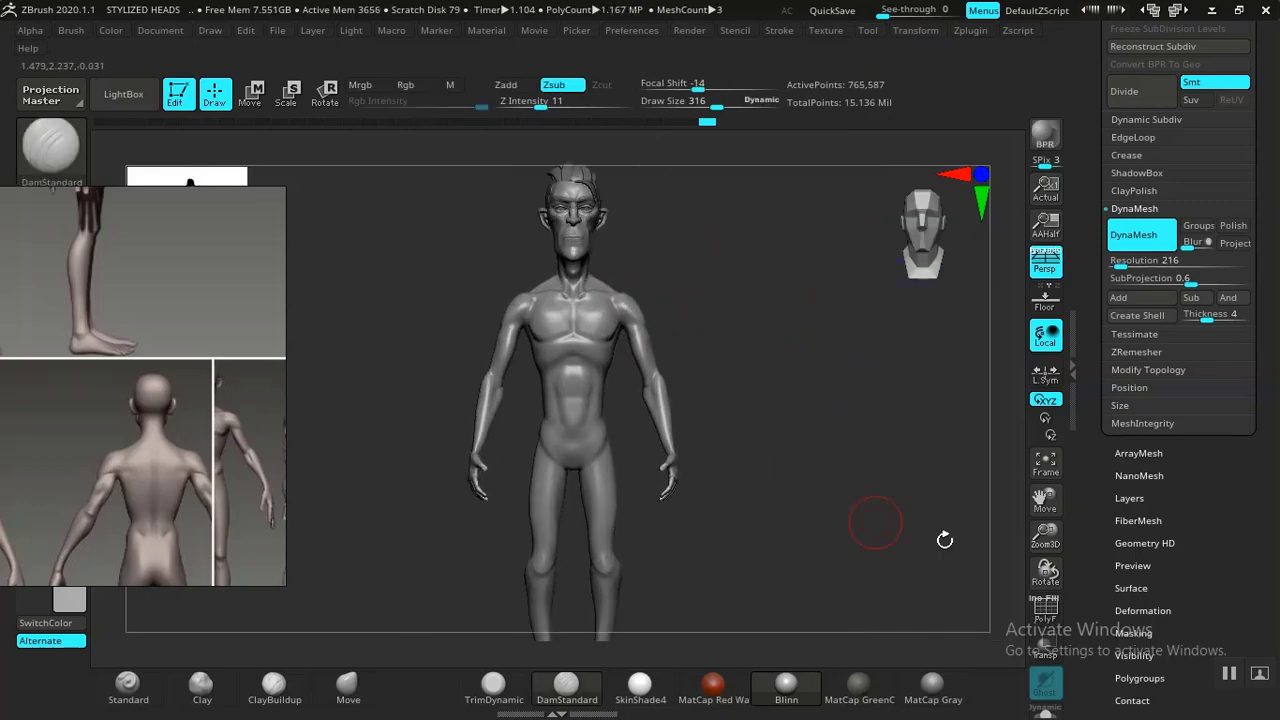